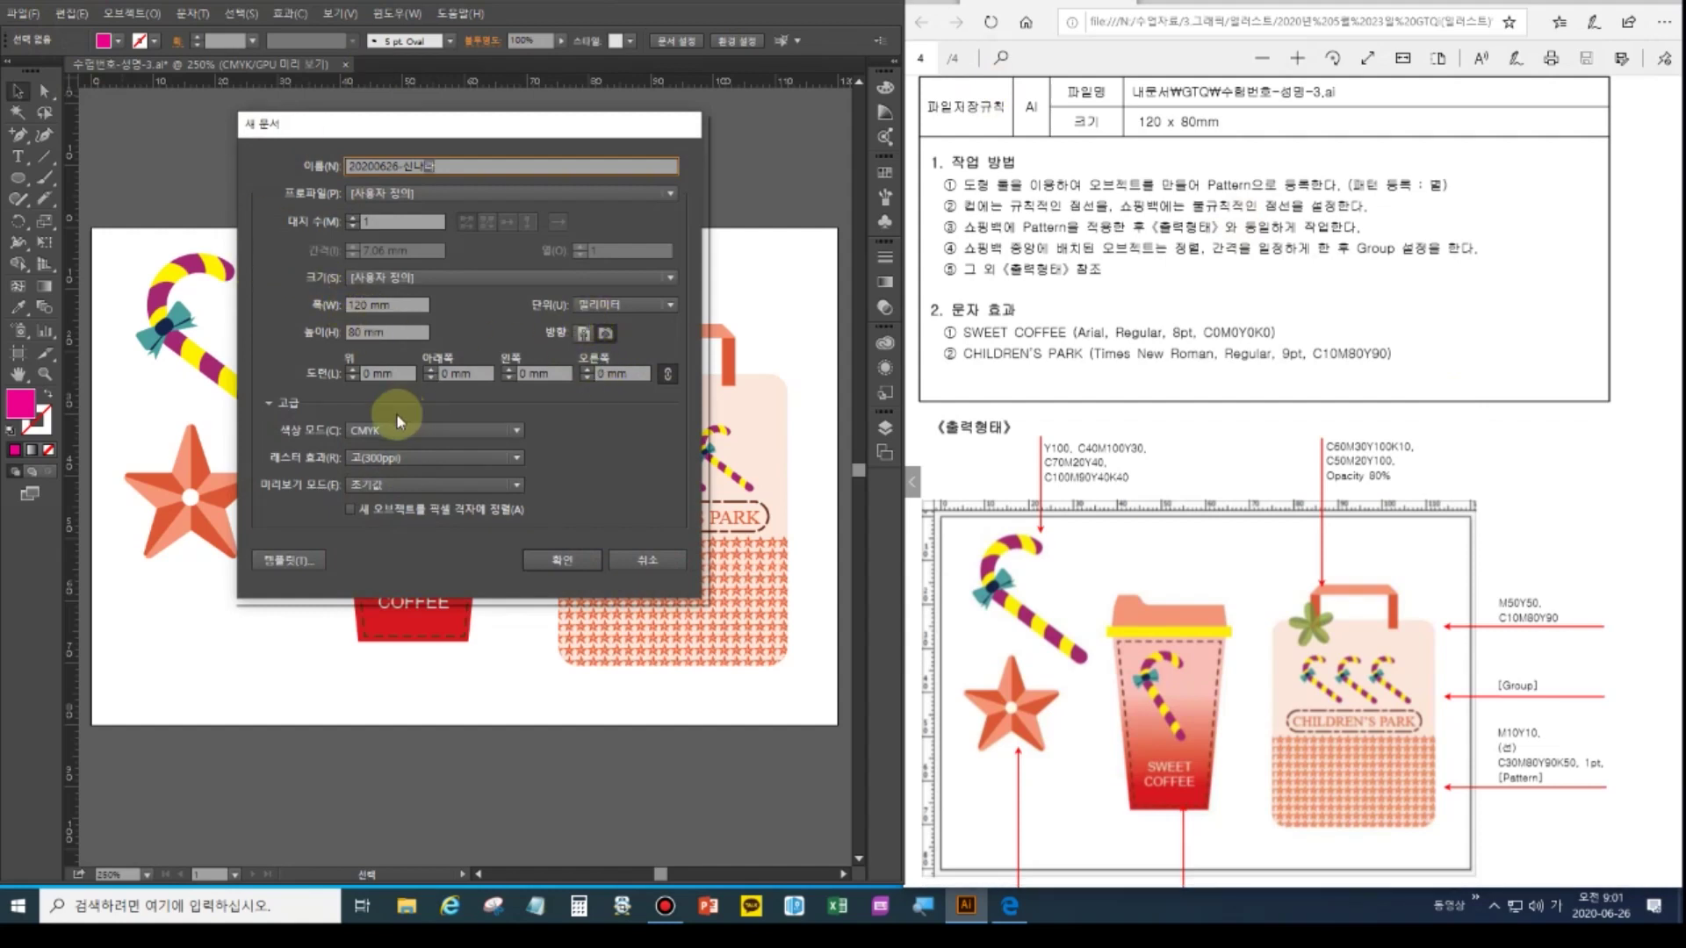
Create the 120 × 80 mm CMYK document and show its rulers and grid
click(564, 561)
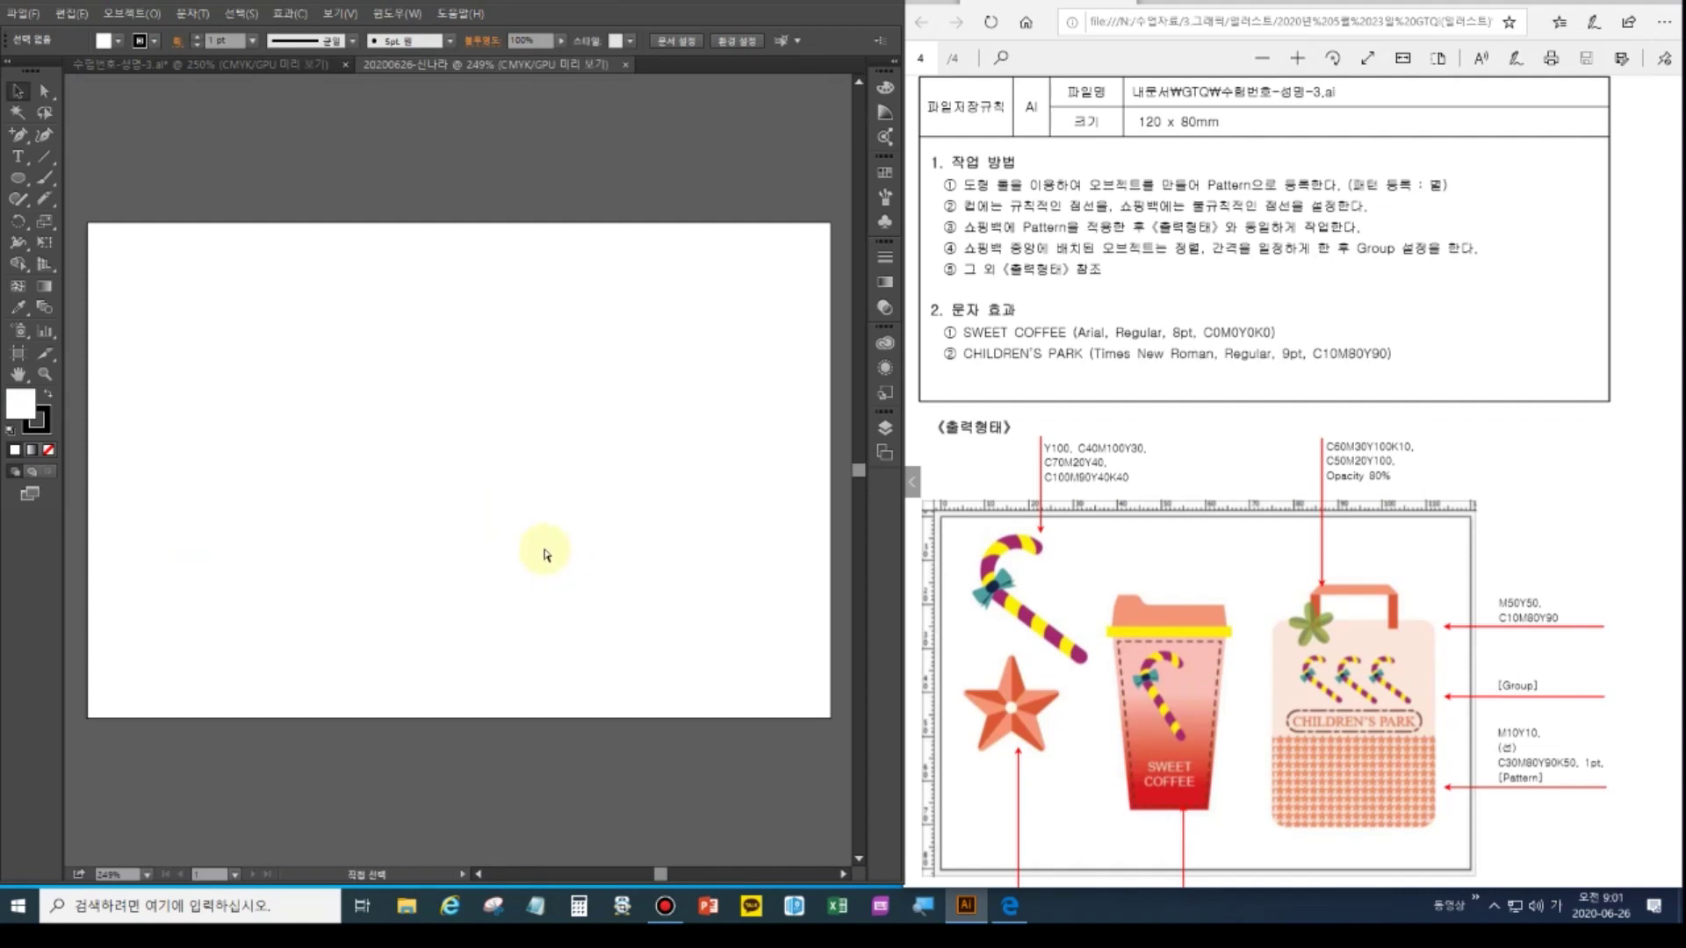
key(ctrl+r)
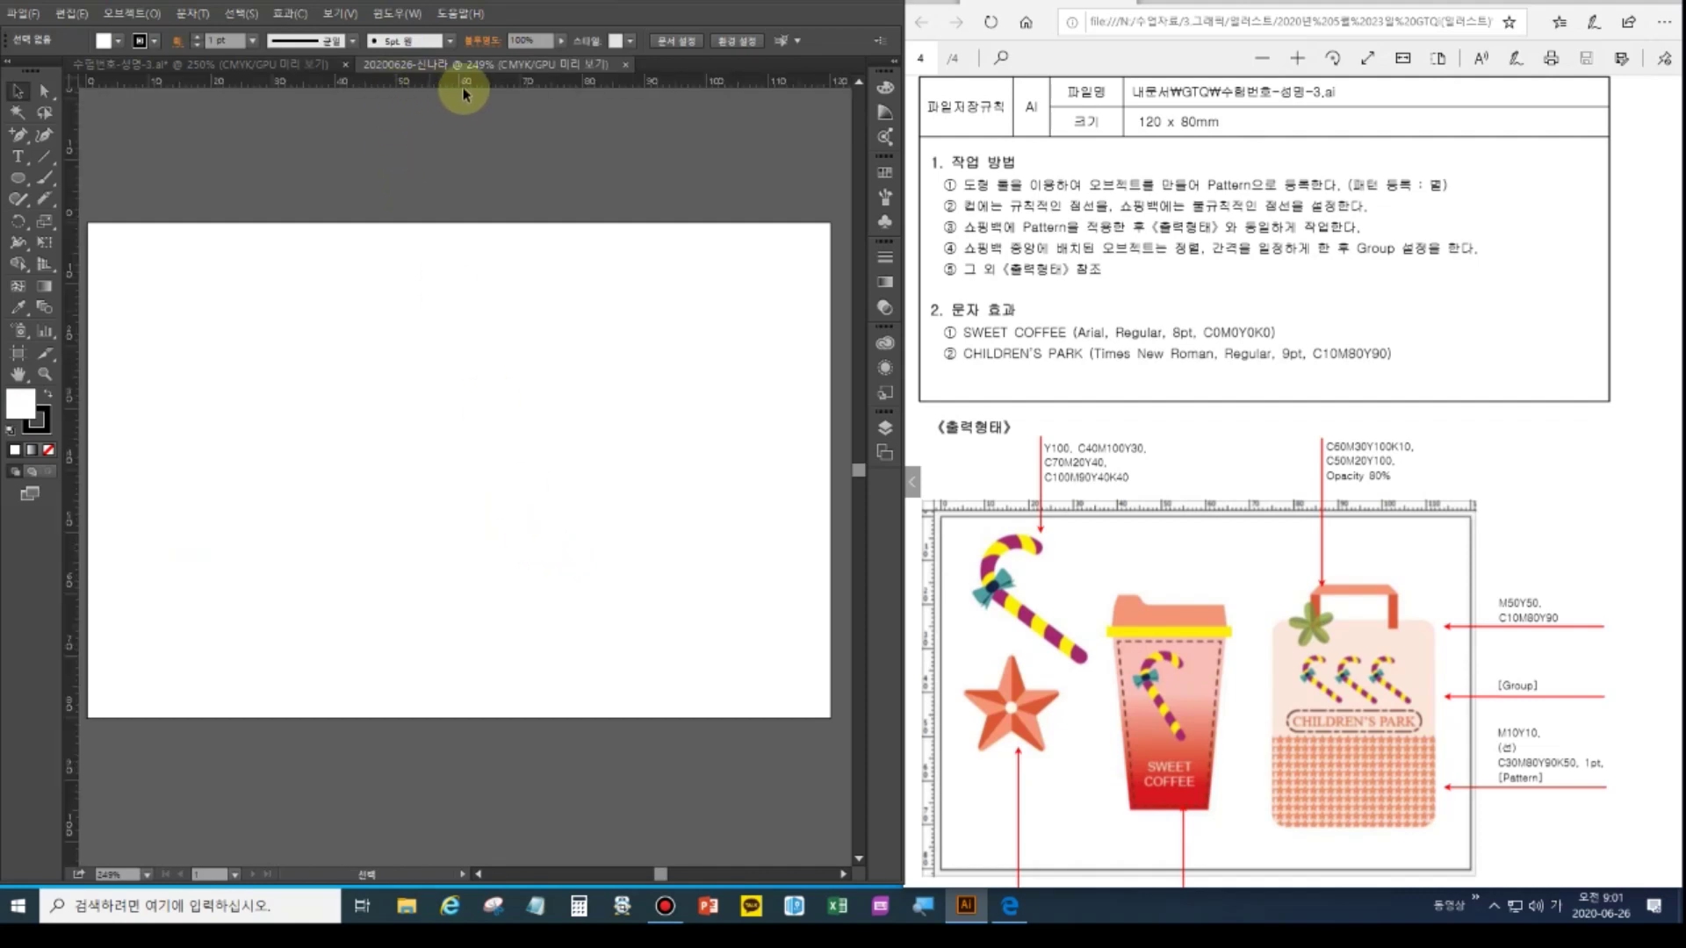
key(ctrl+apostrophe)
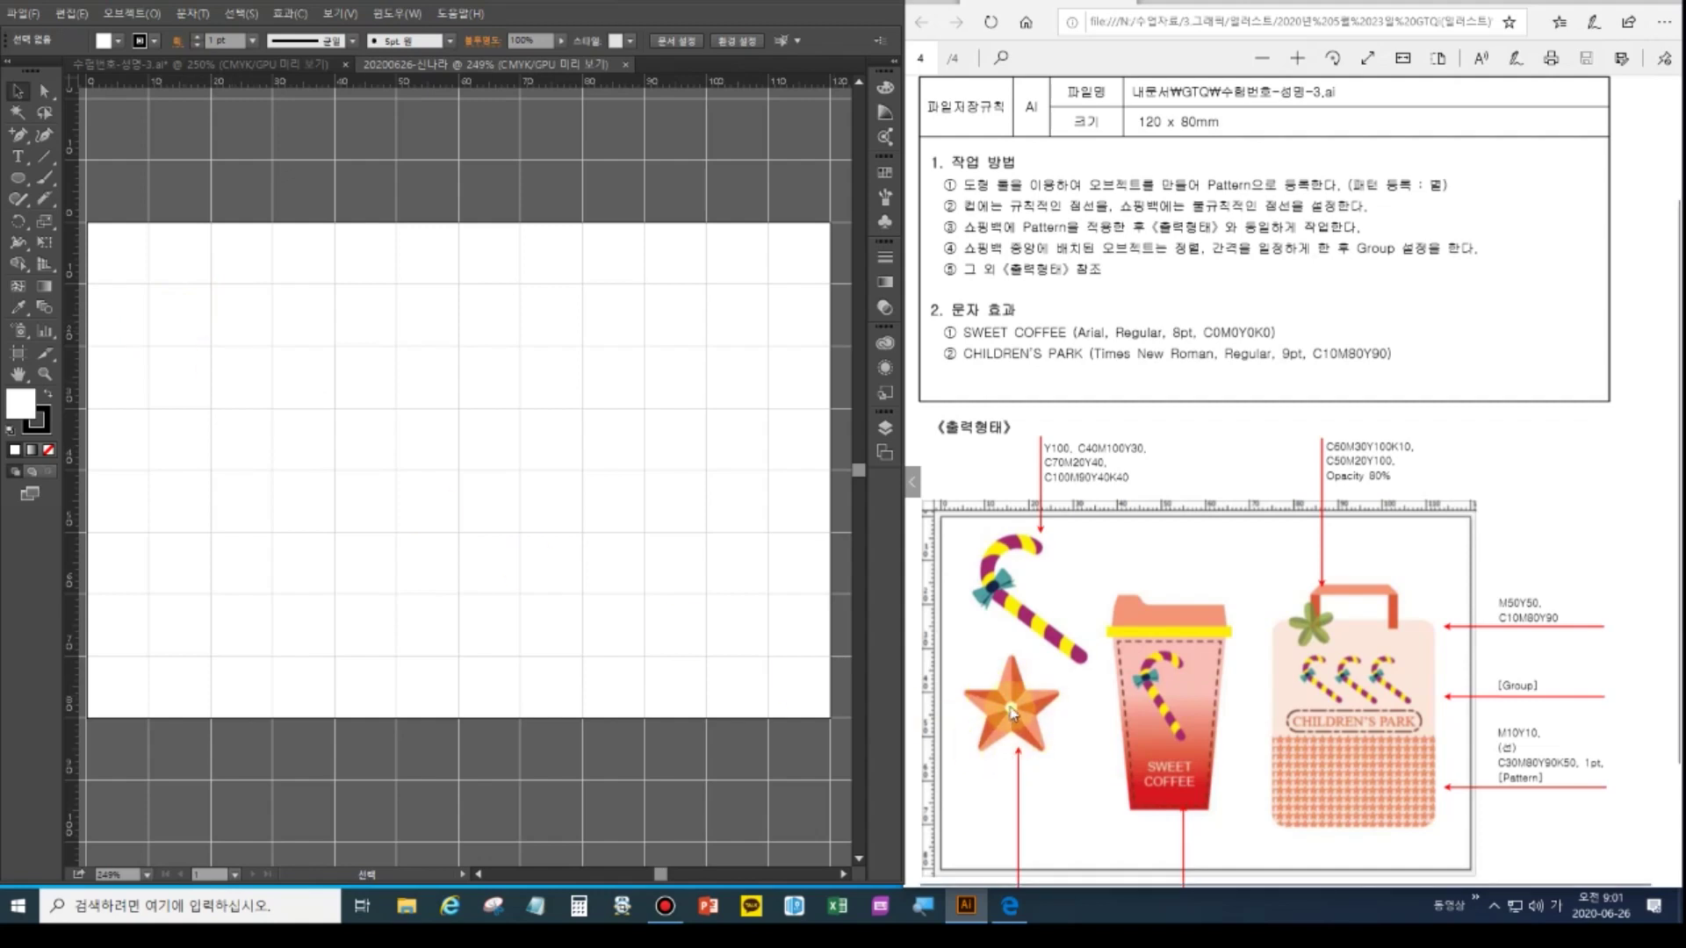
Draw a square about 10 mm wide near the artboard's upper-left corner
click(1150, 566)
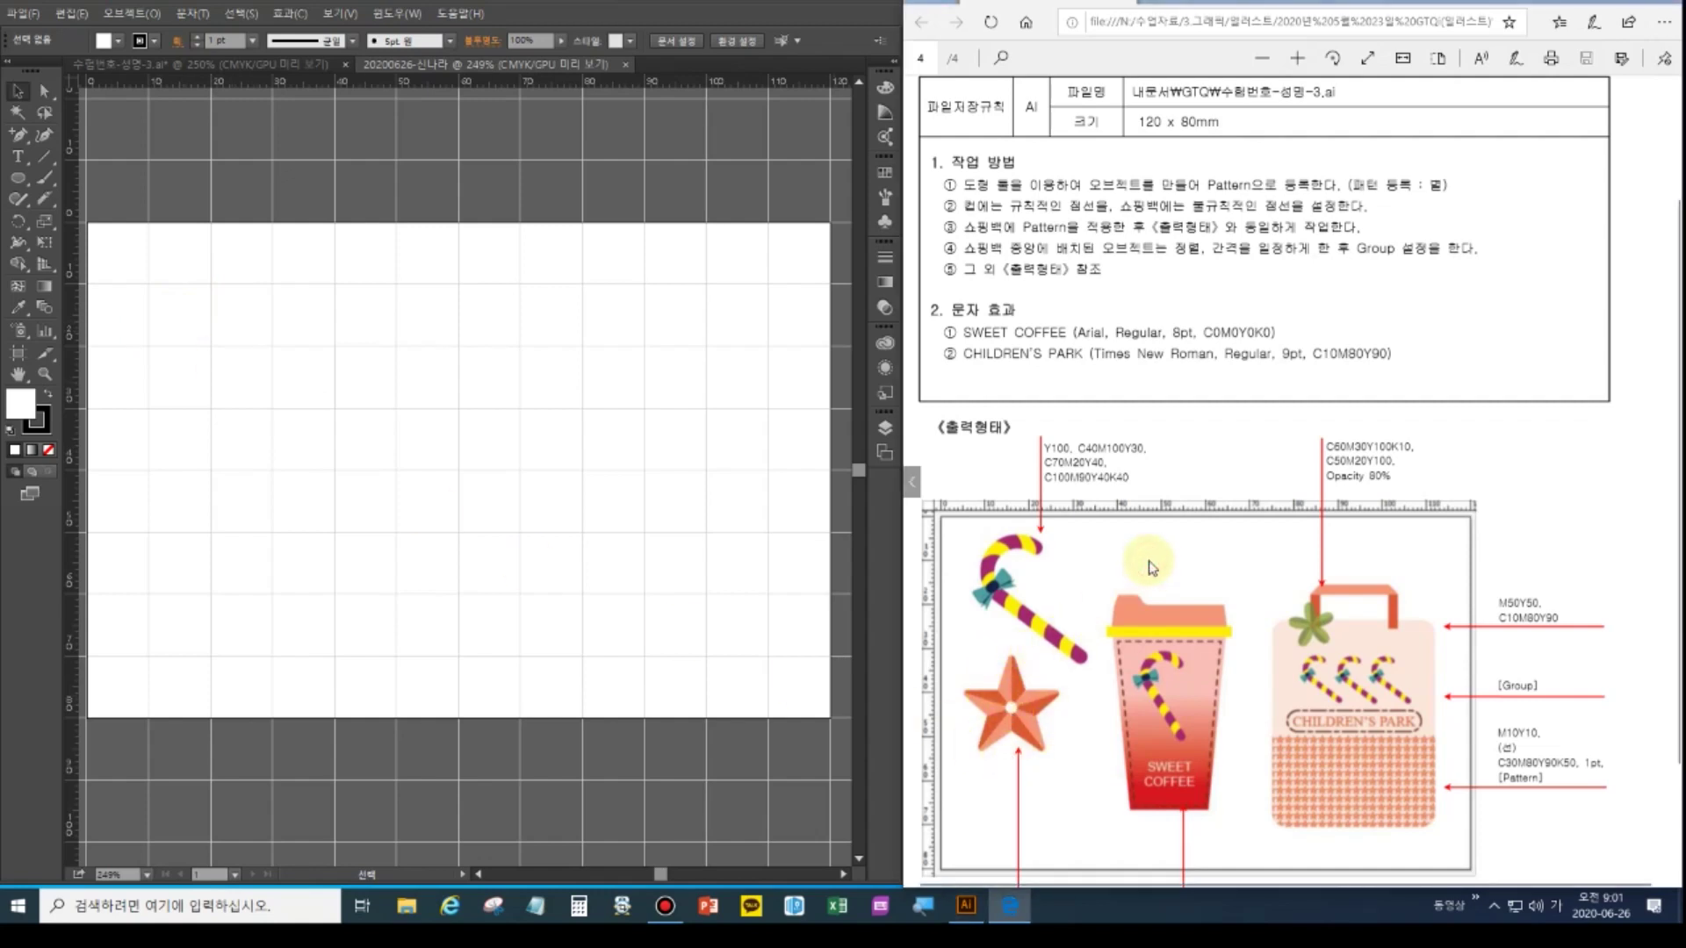
ctrl+scroll(1150, 566, down, 2)
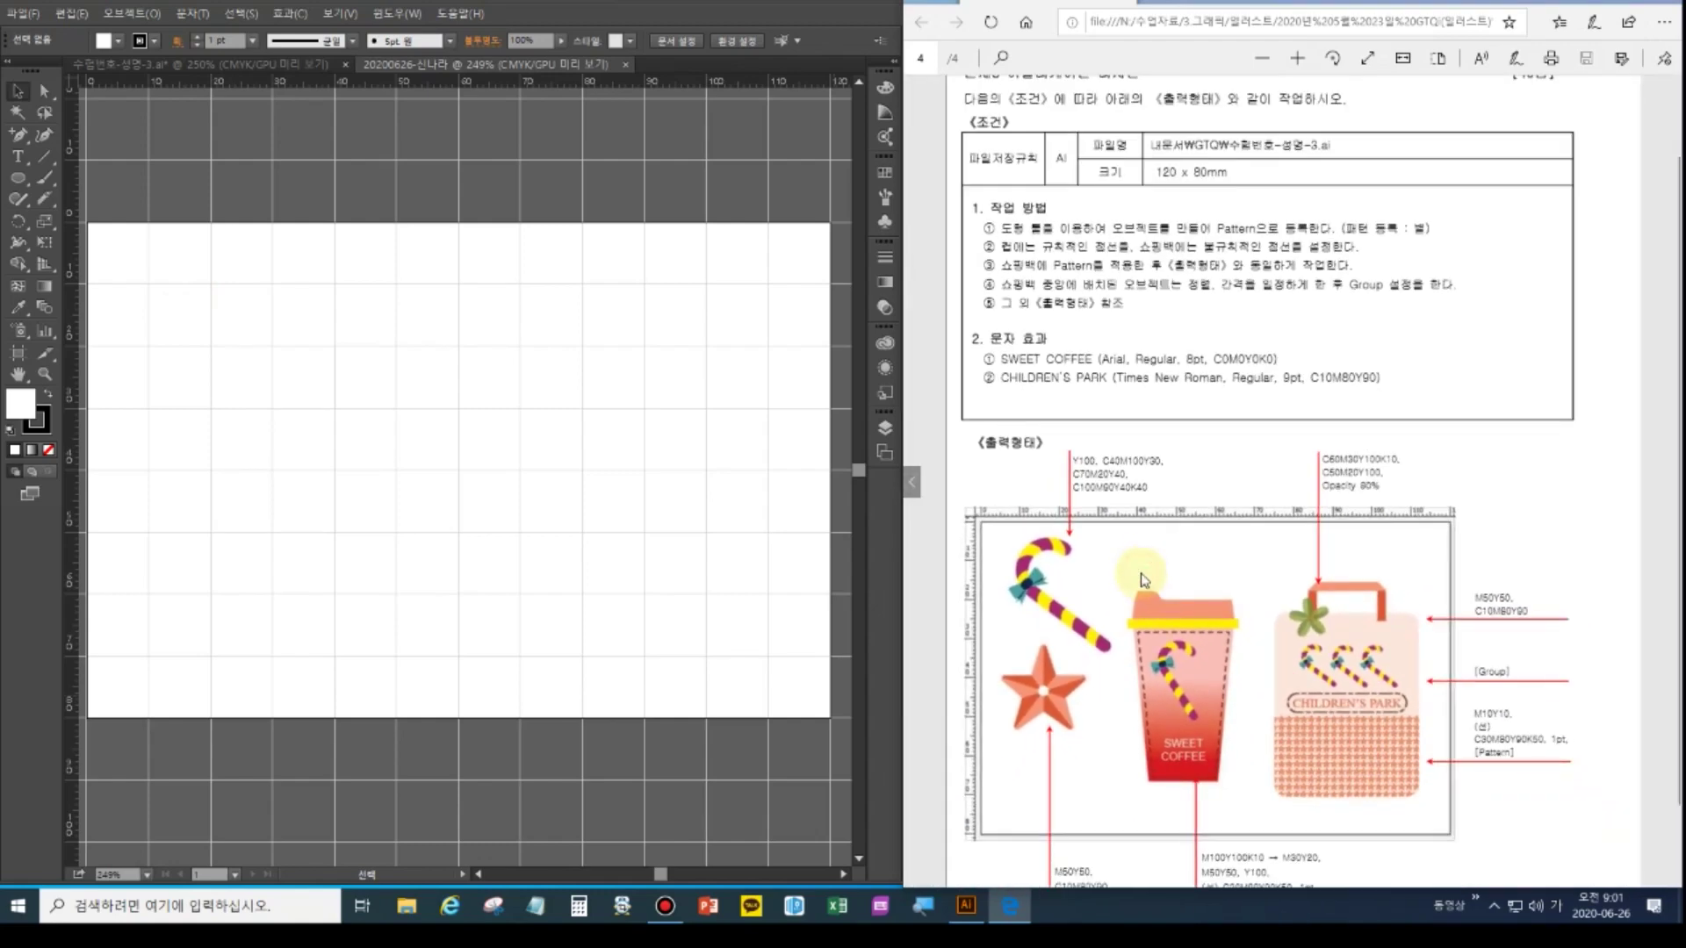
scroll(1128, 458, down, 2)
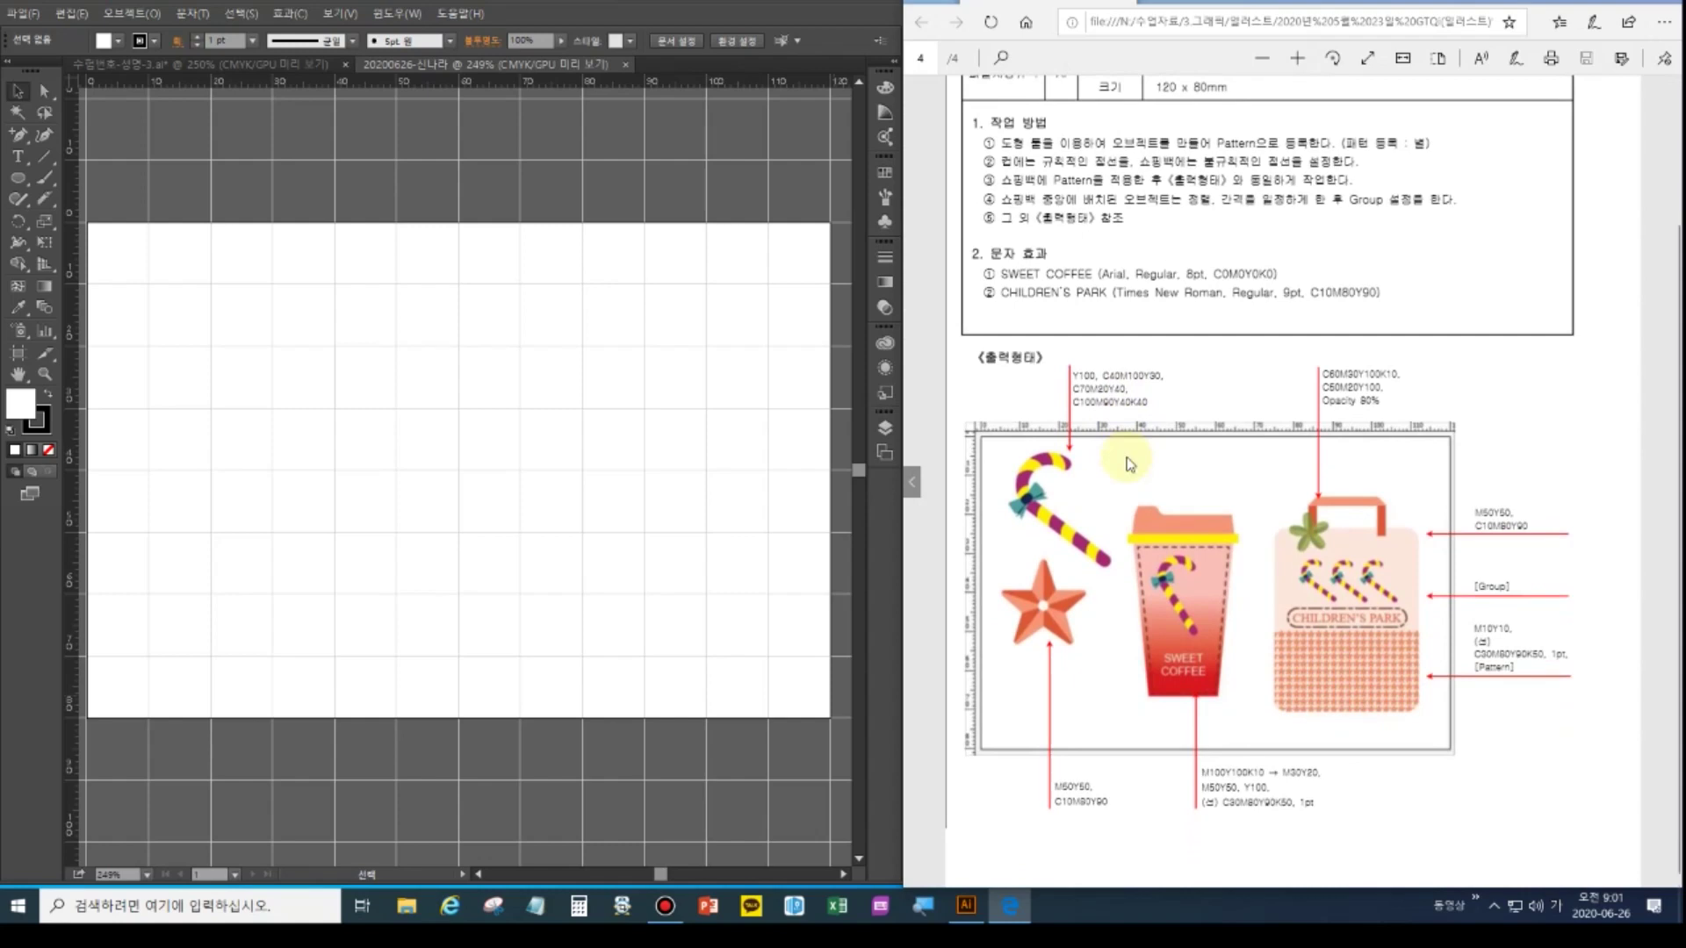
click(22, 179)
drag(23, 180, 79, 171)
drag(127, 254, 190, 316)
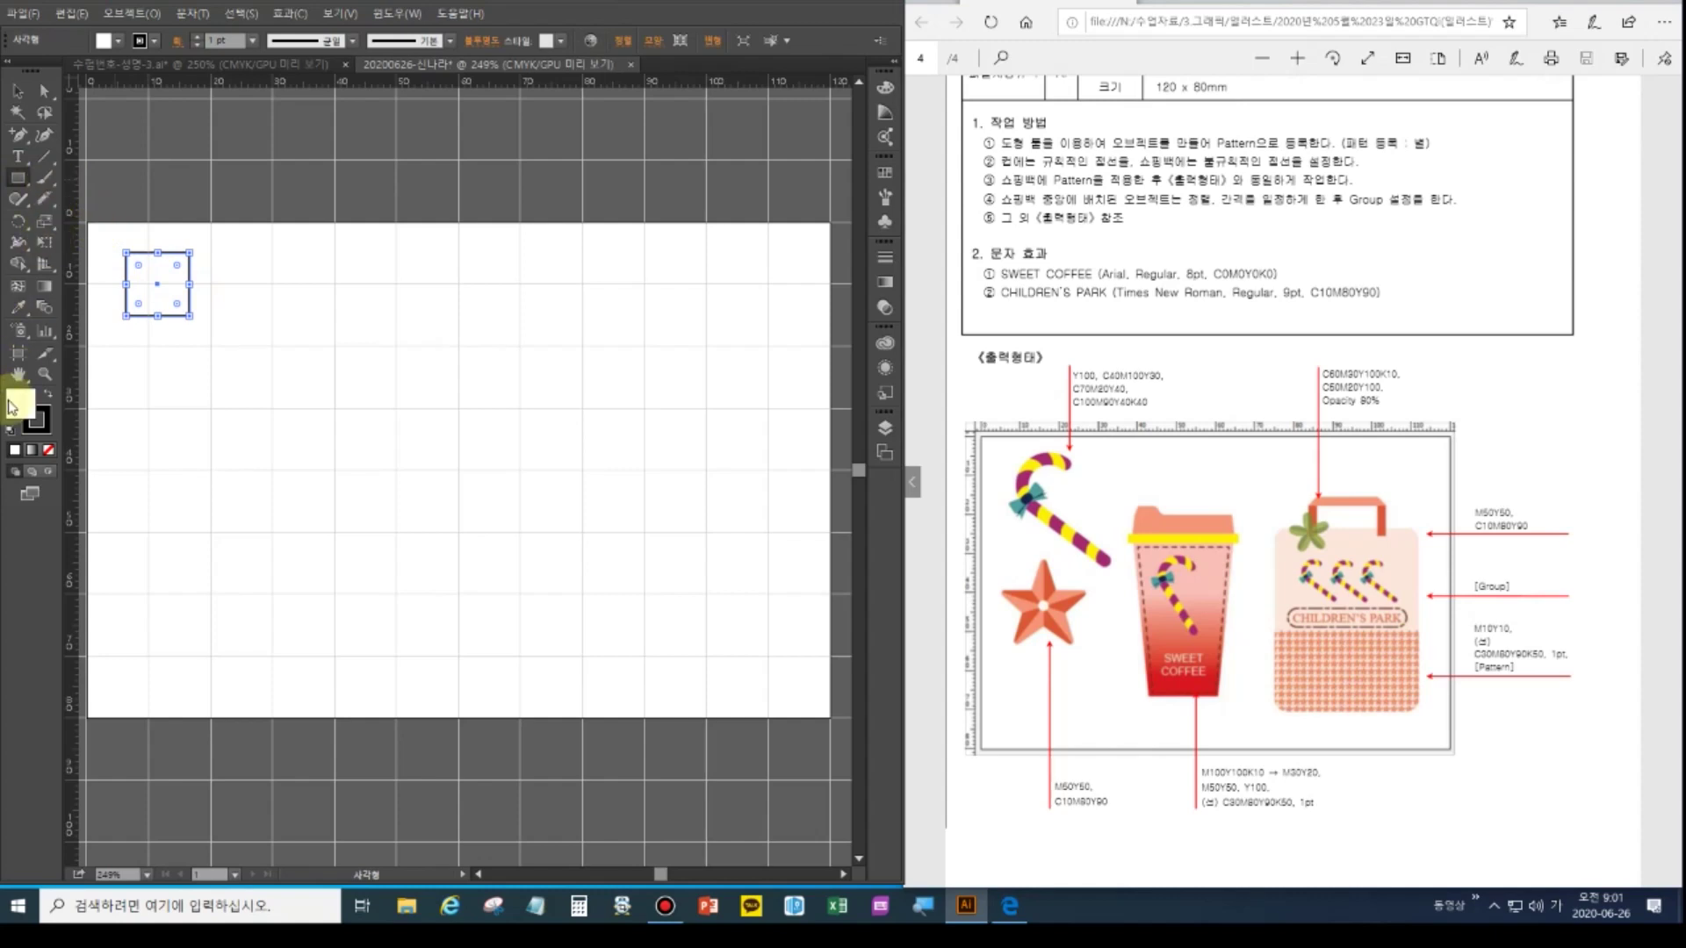
Fill the square with M50 Y50 and remove its stroke
click(885, 87)
click(836, 121)
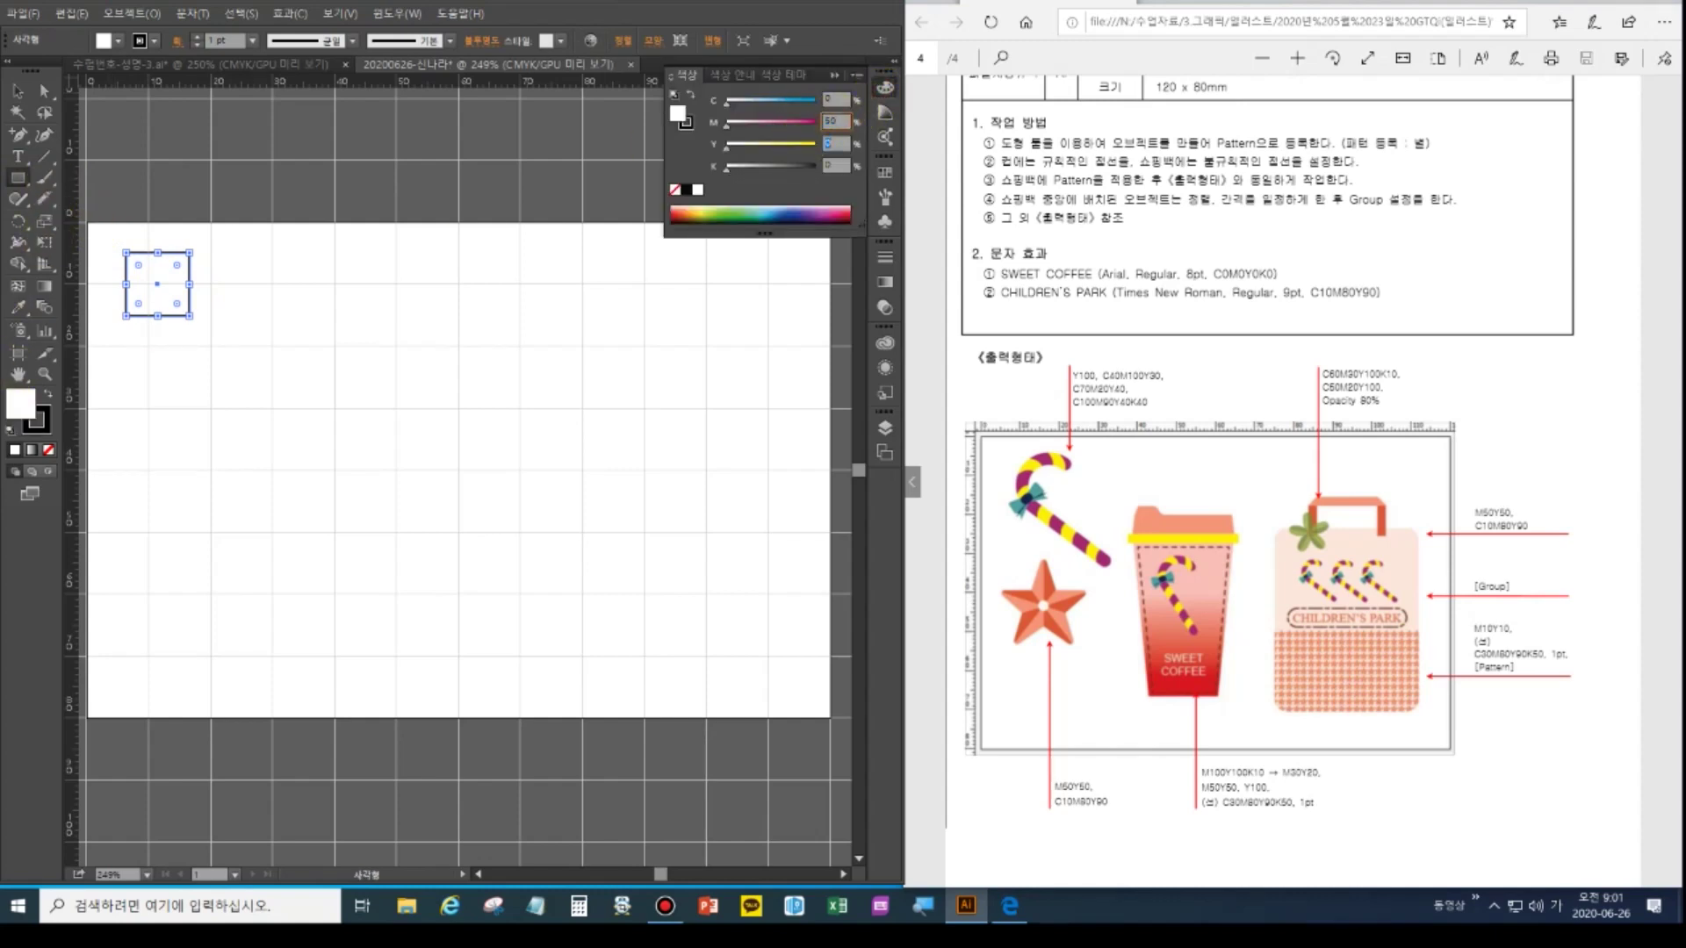
key(Return)
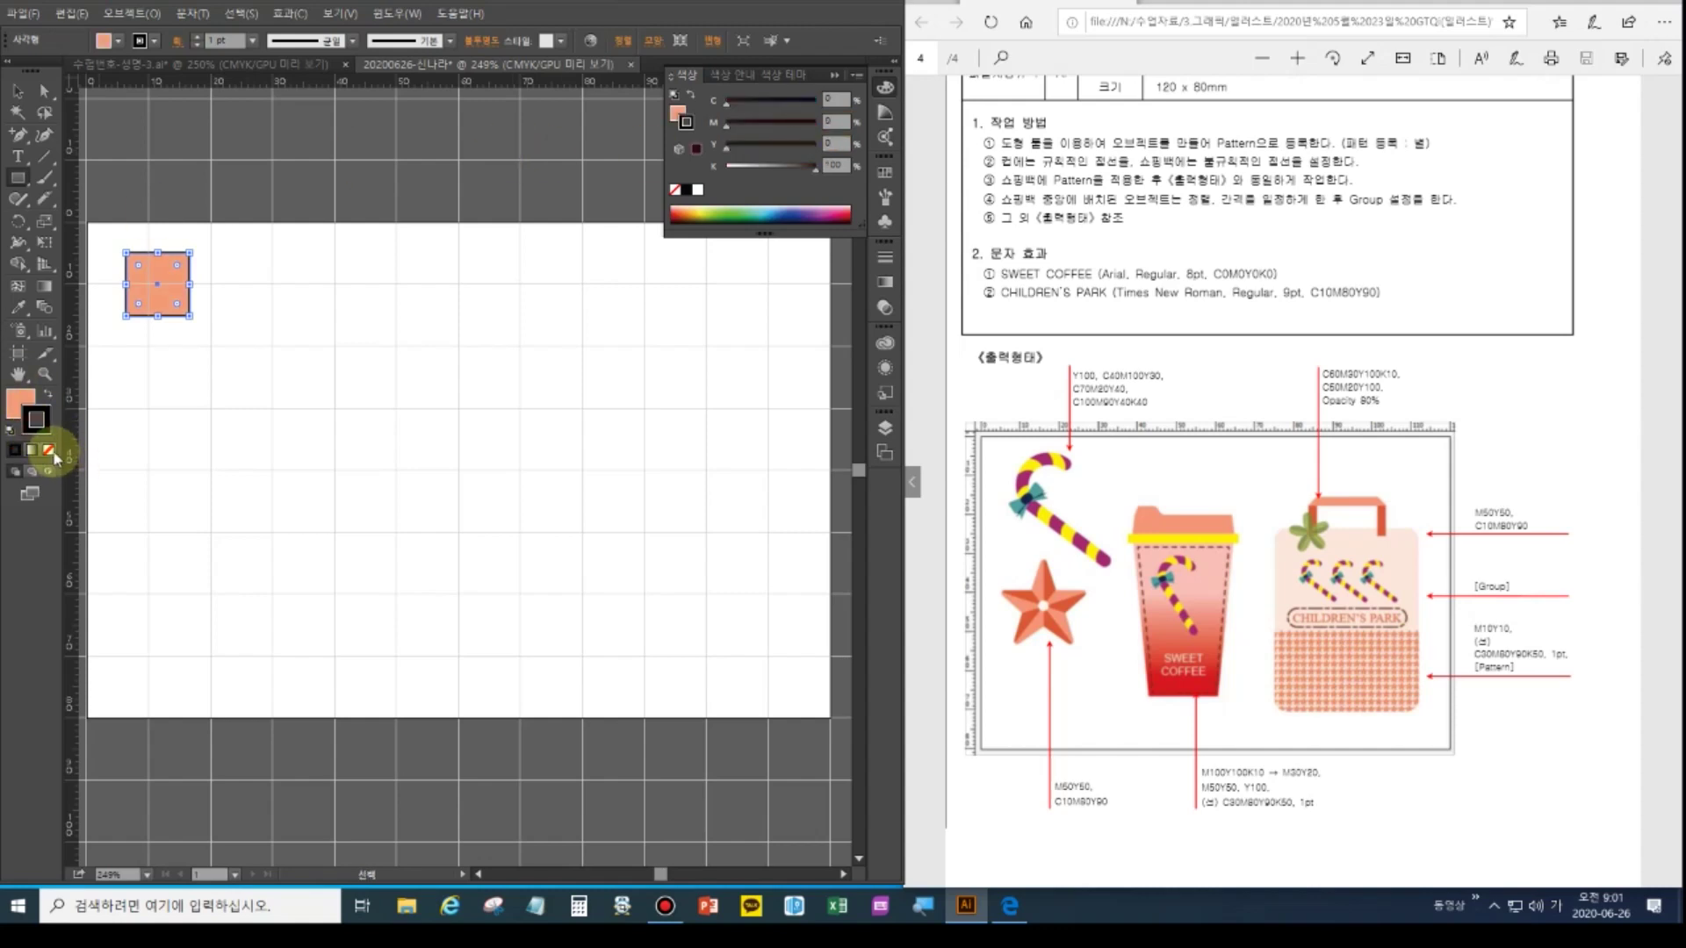
click(55, 456)
click(18, 90)
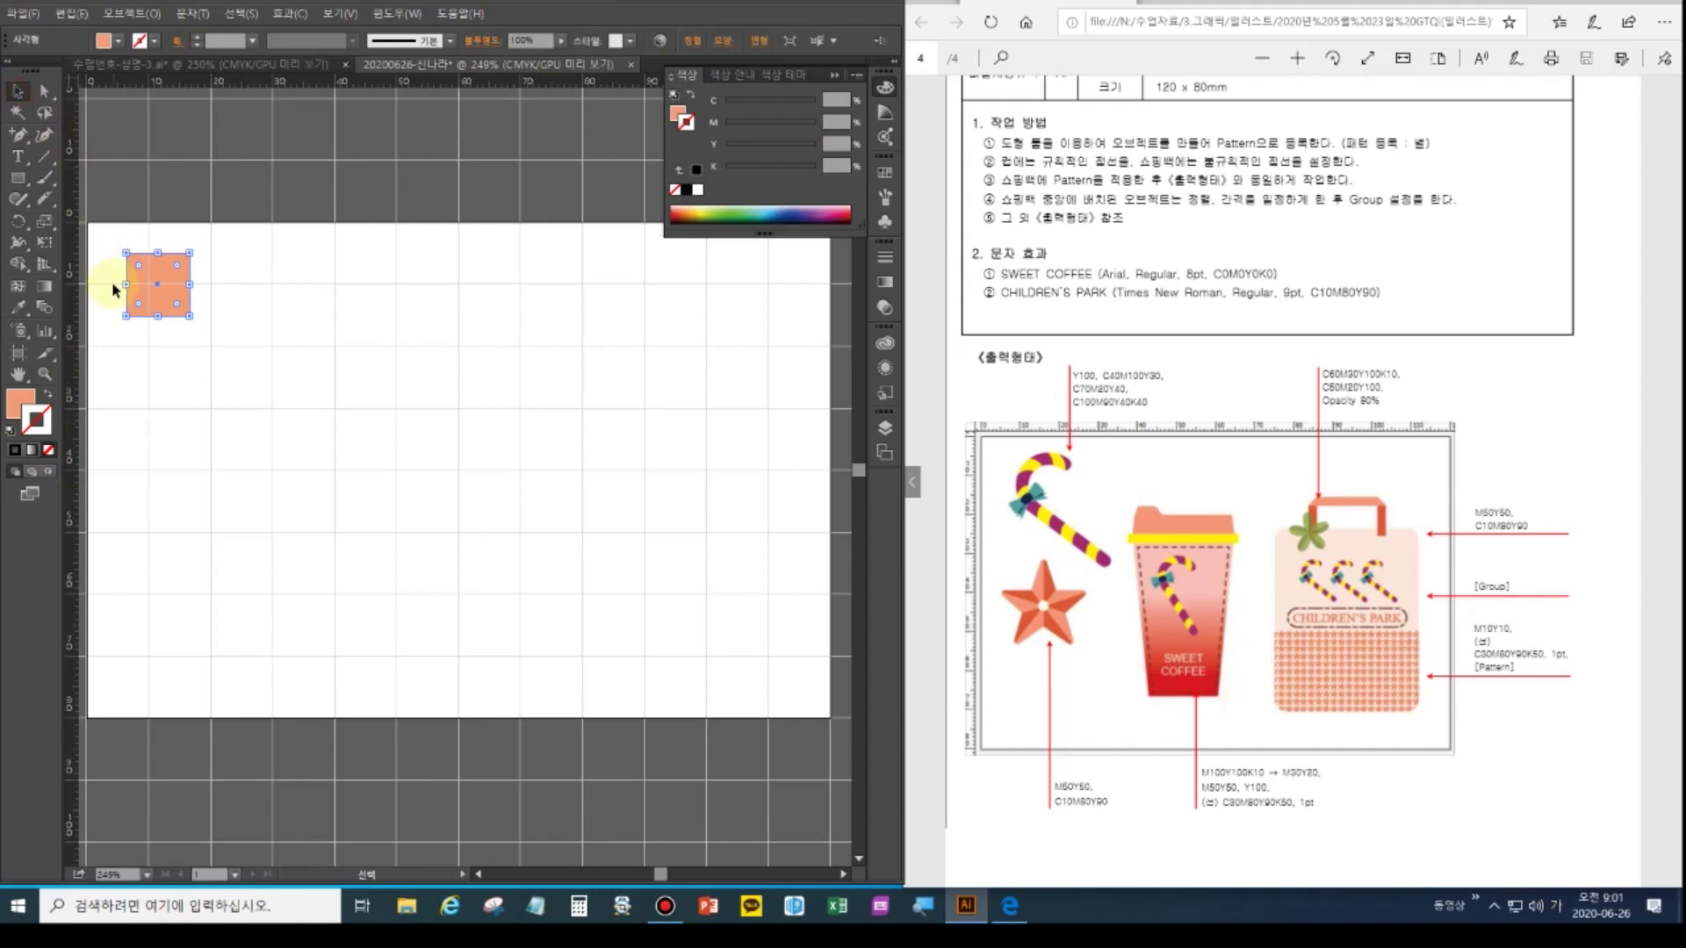
click(162, 343)
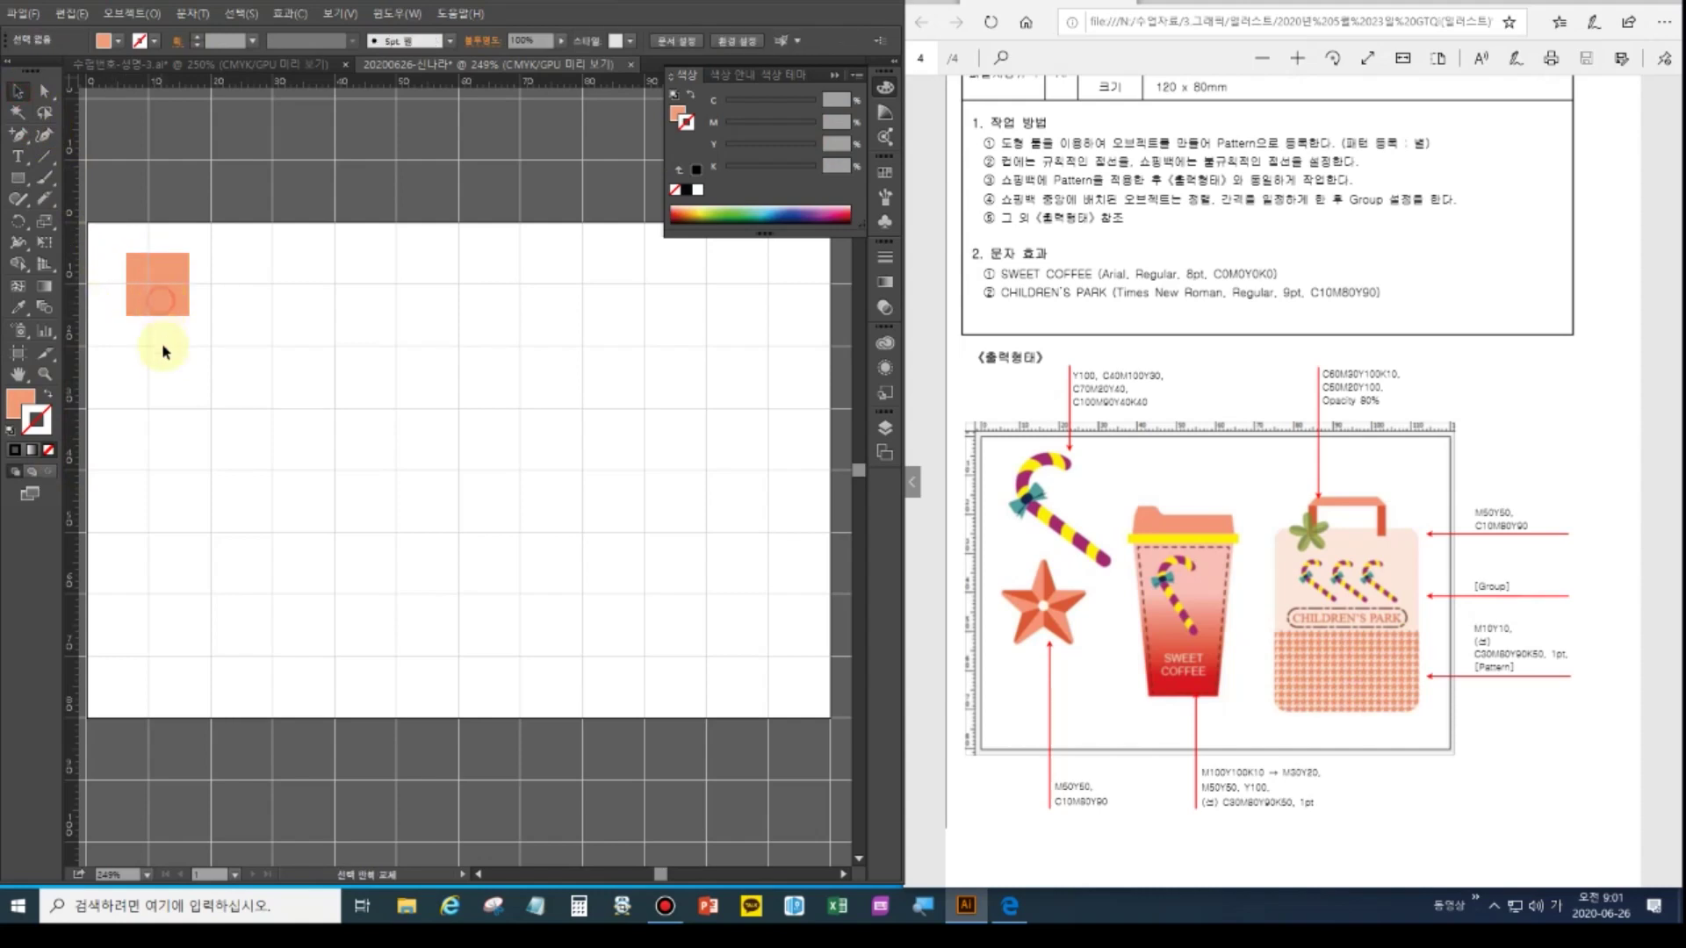
Copy the square directly below the original and fill the copy with C10 M80 Y90
drag(149, 294, 156, 392)
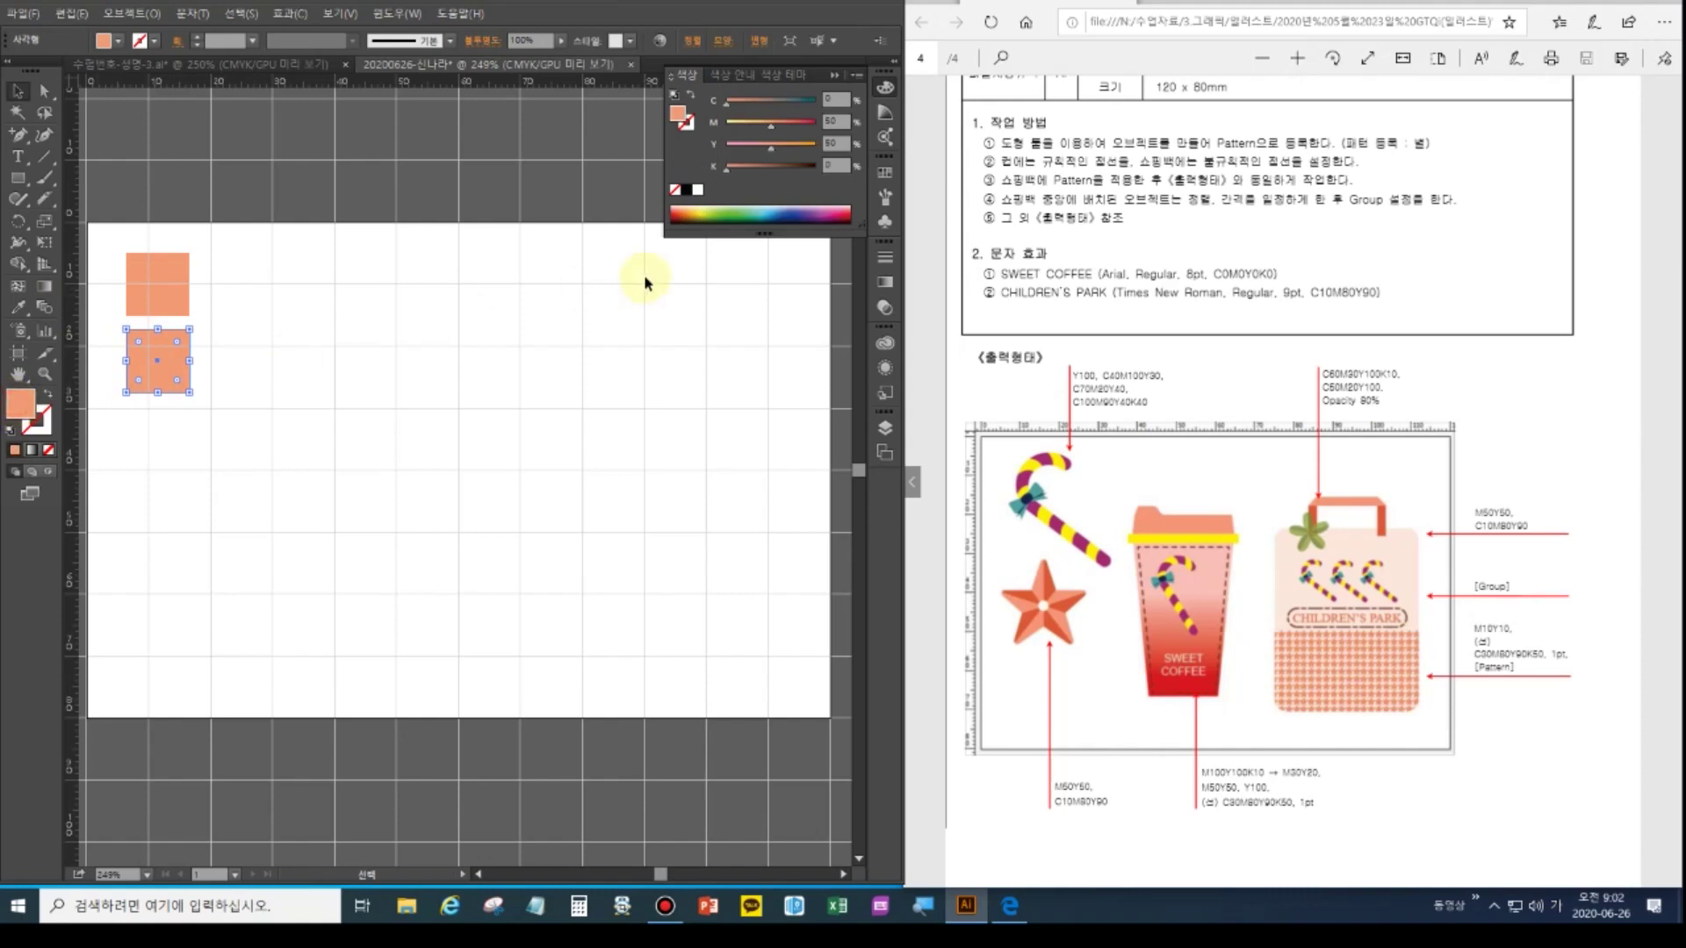
click(828, 99)
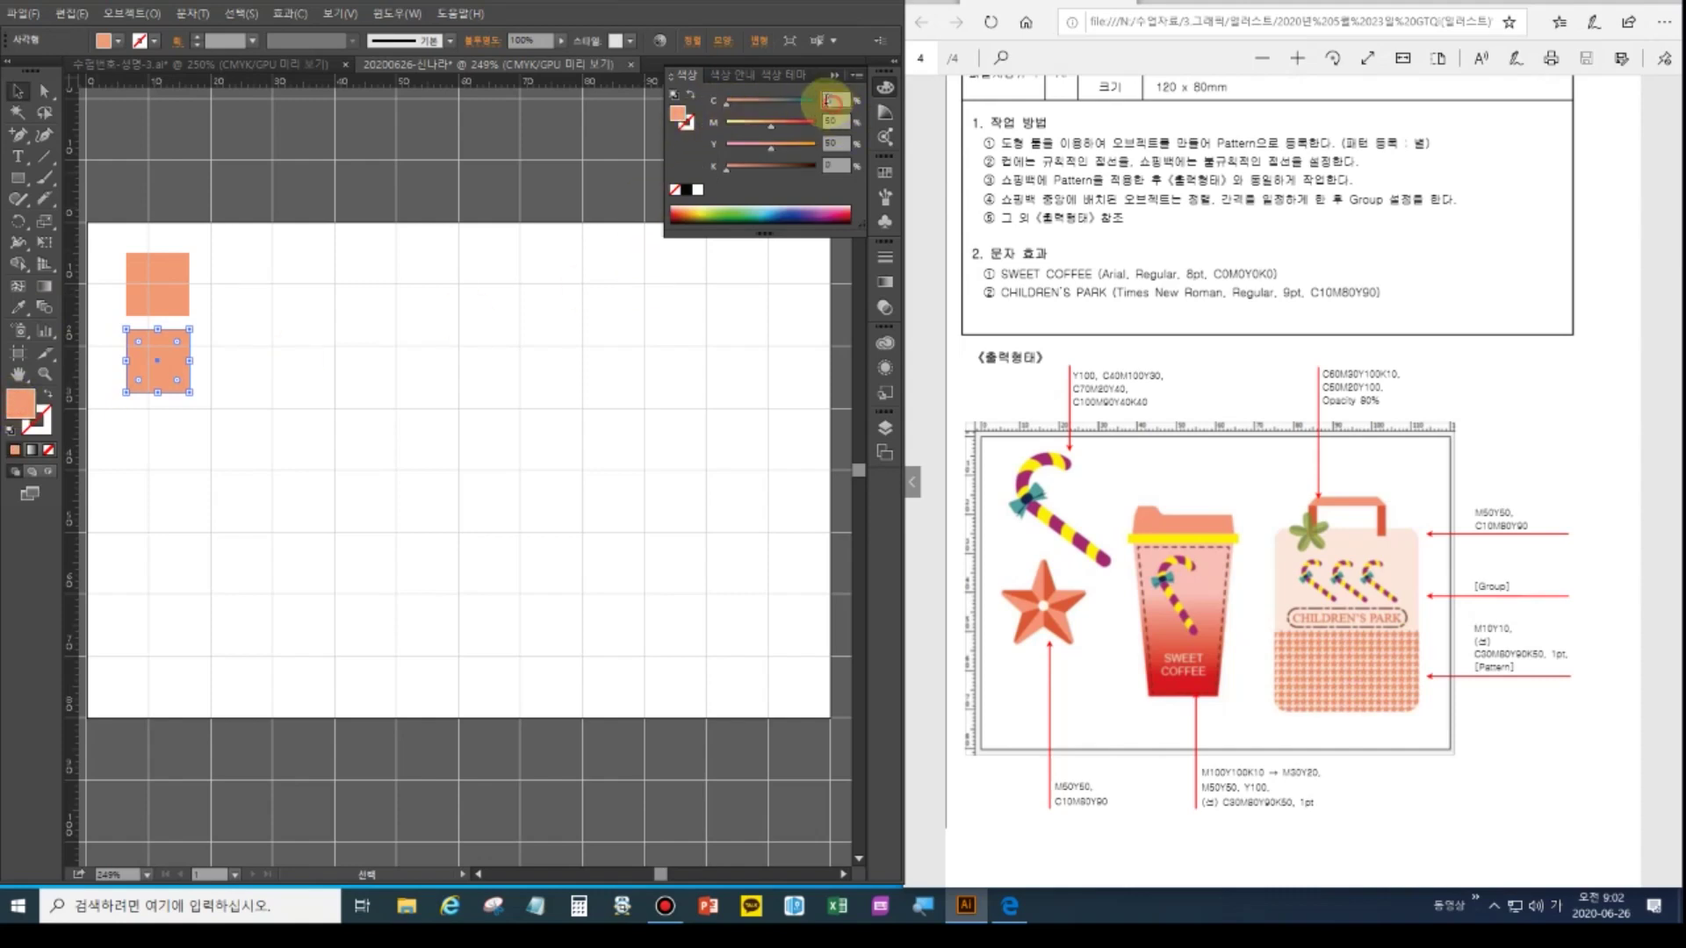
text(10)
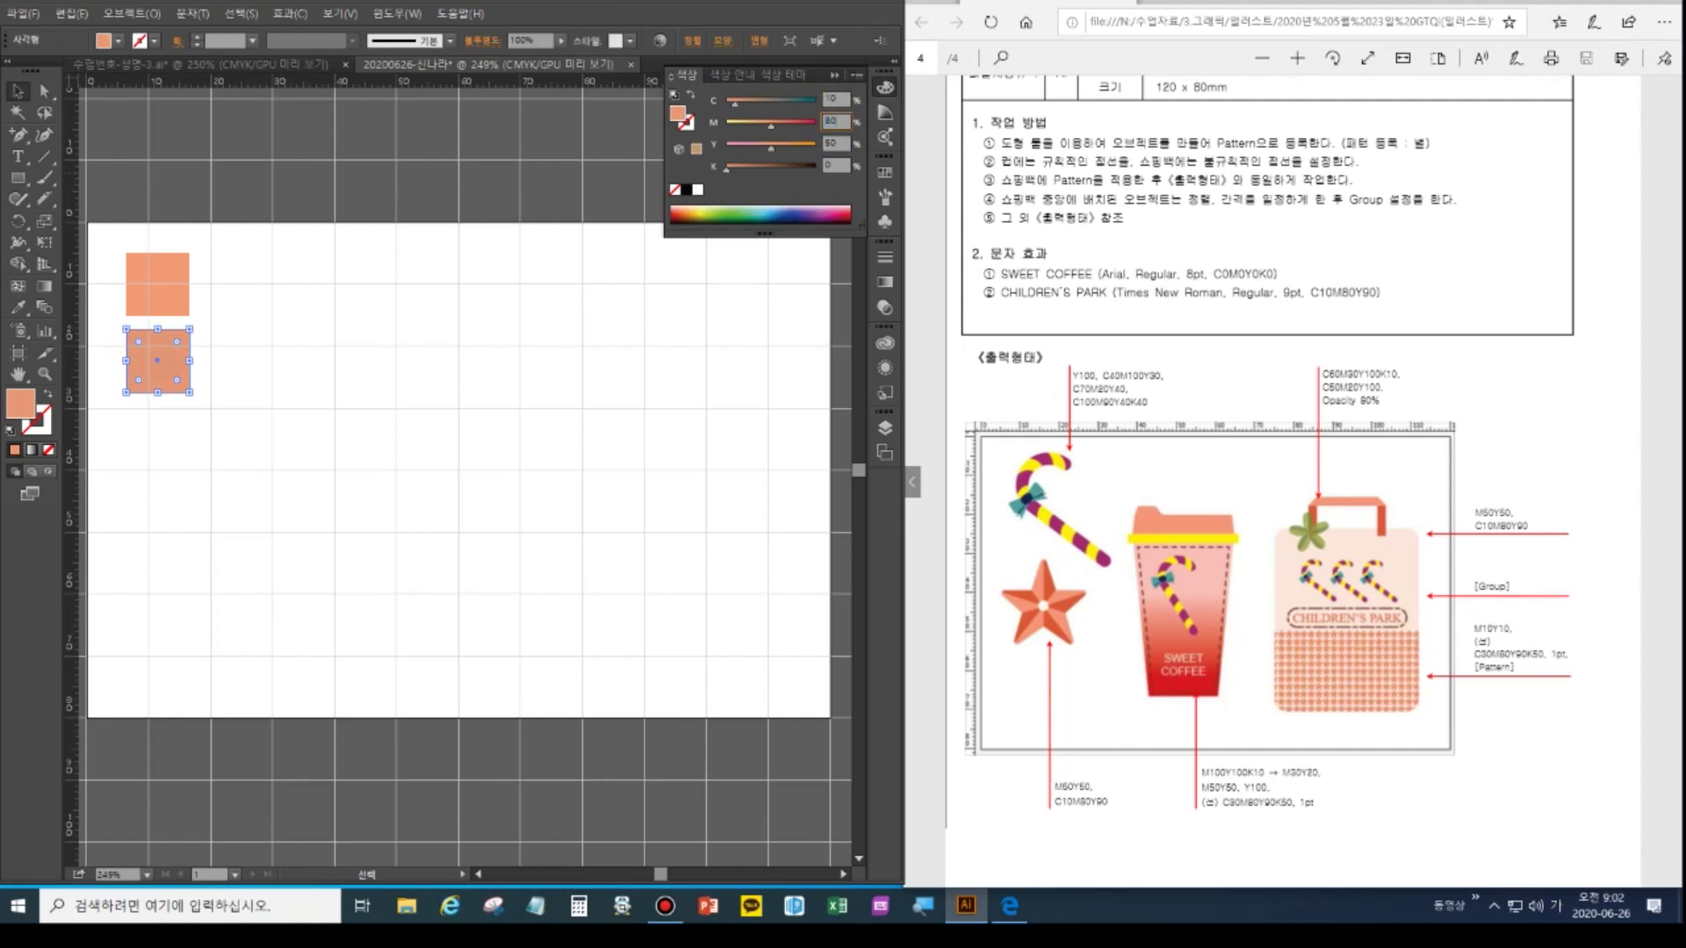
text(80)
key(Tab)
text(90)
key(Tab)
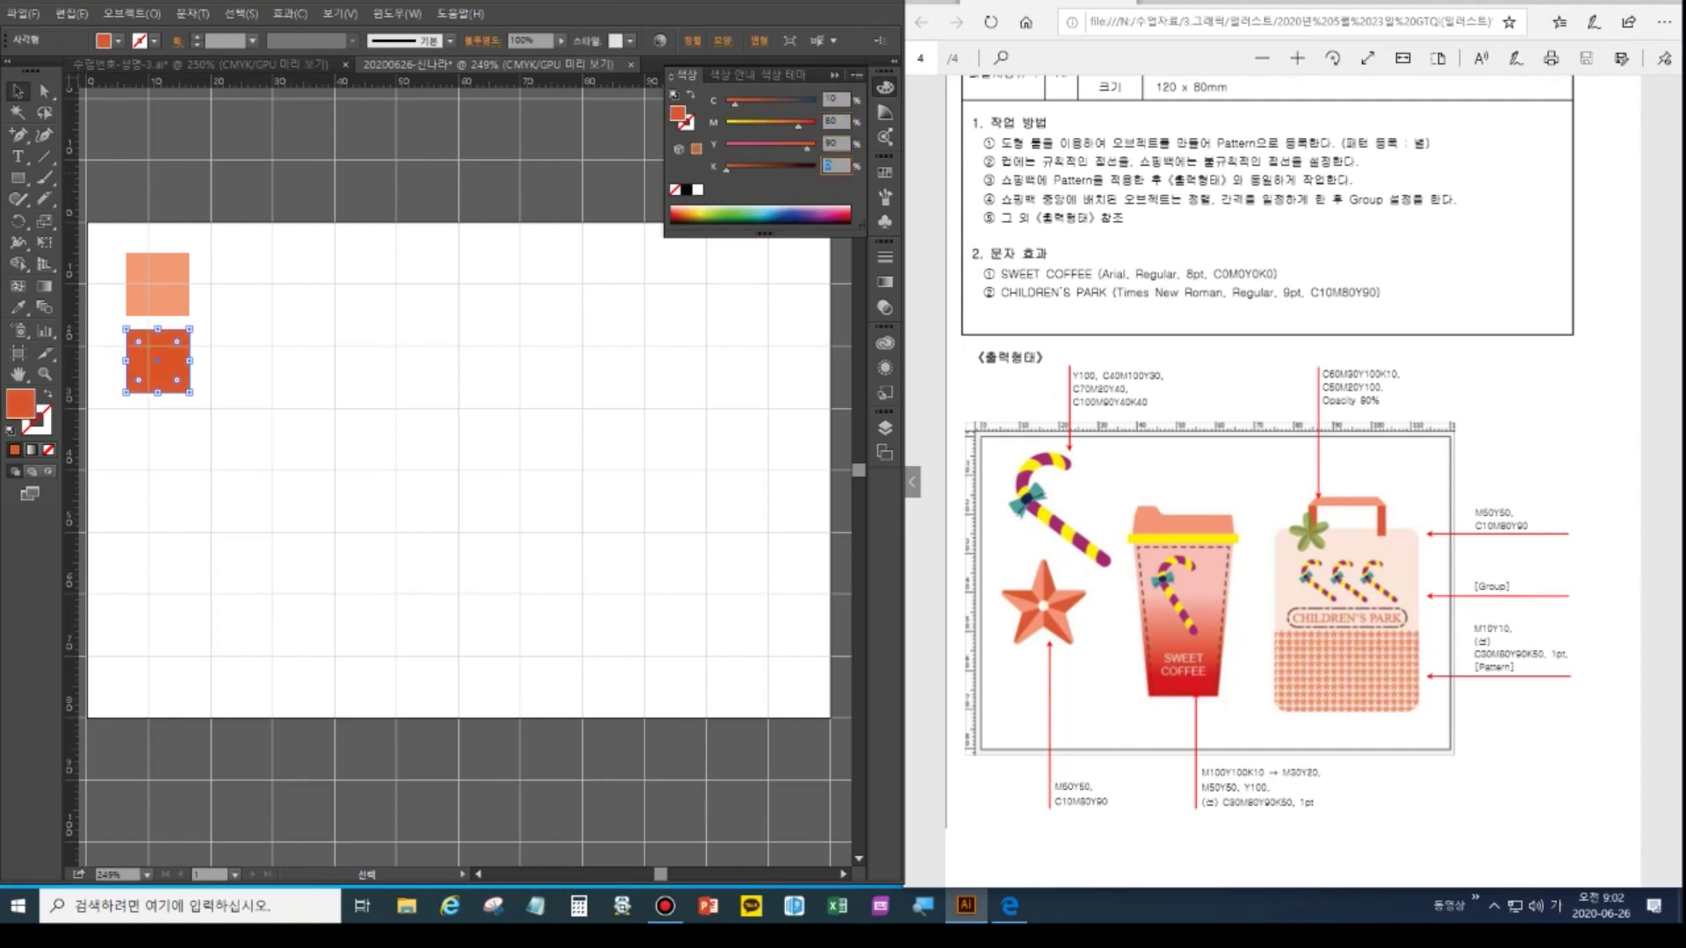
Move both colour squares so that they straddle the artboard's left edge
click(19, 374)
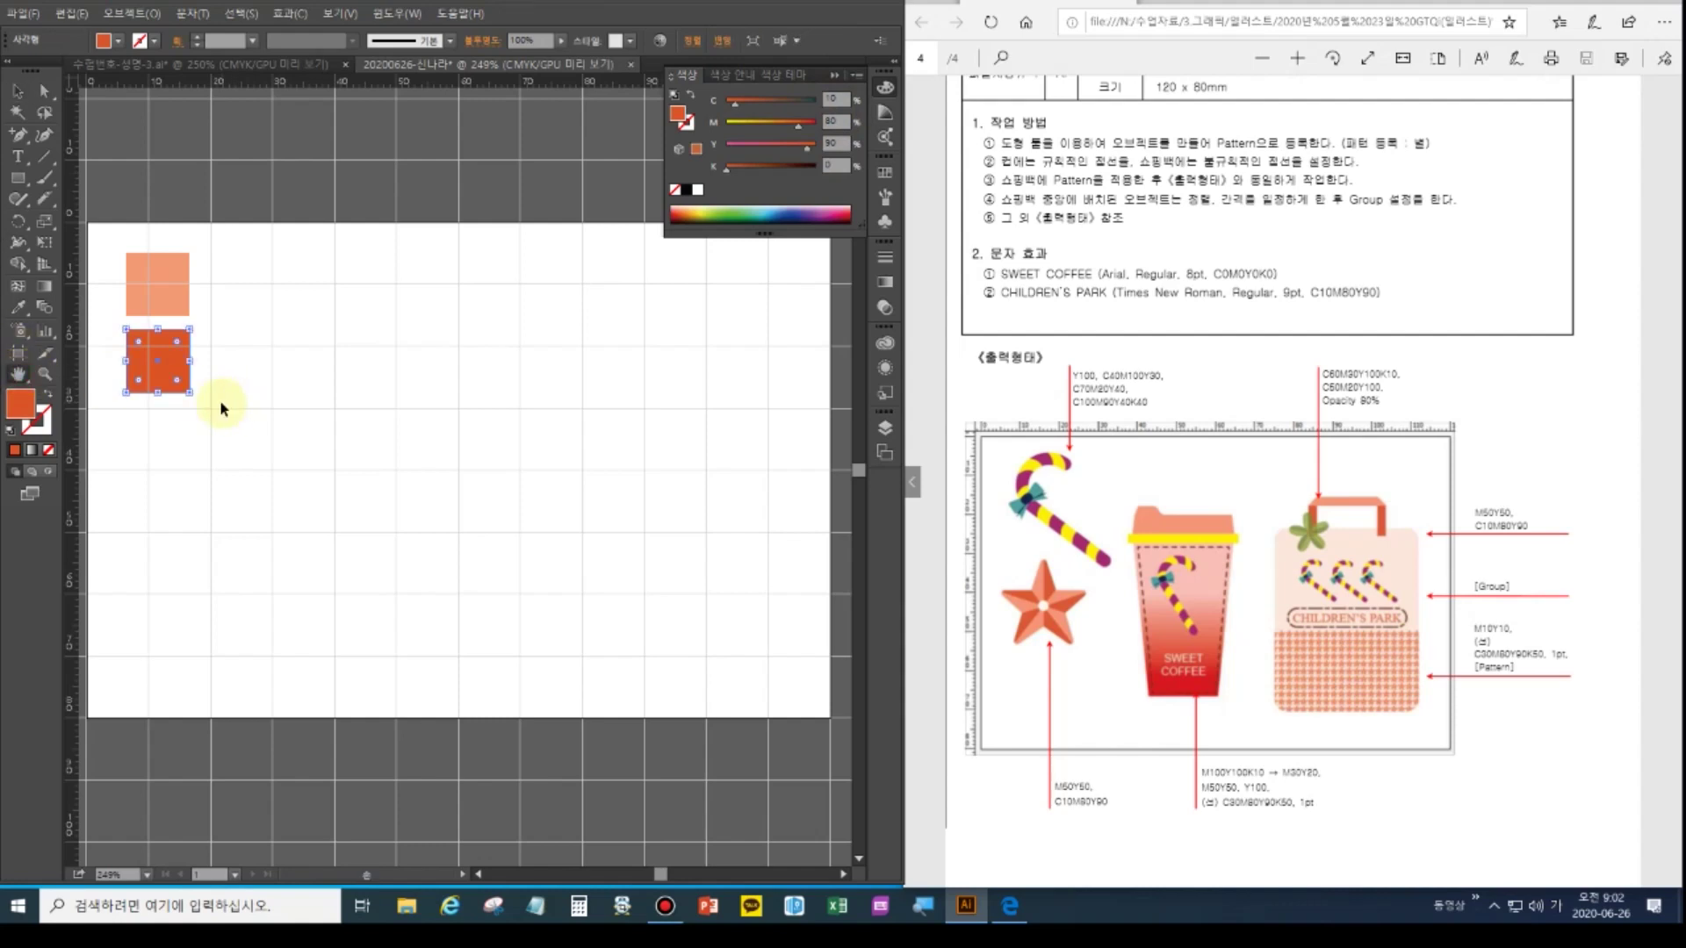
key(ctrl+minus)
click(17, 91)
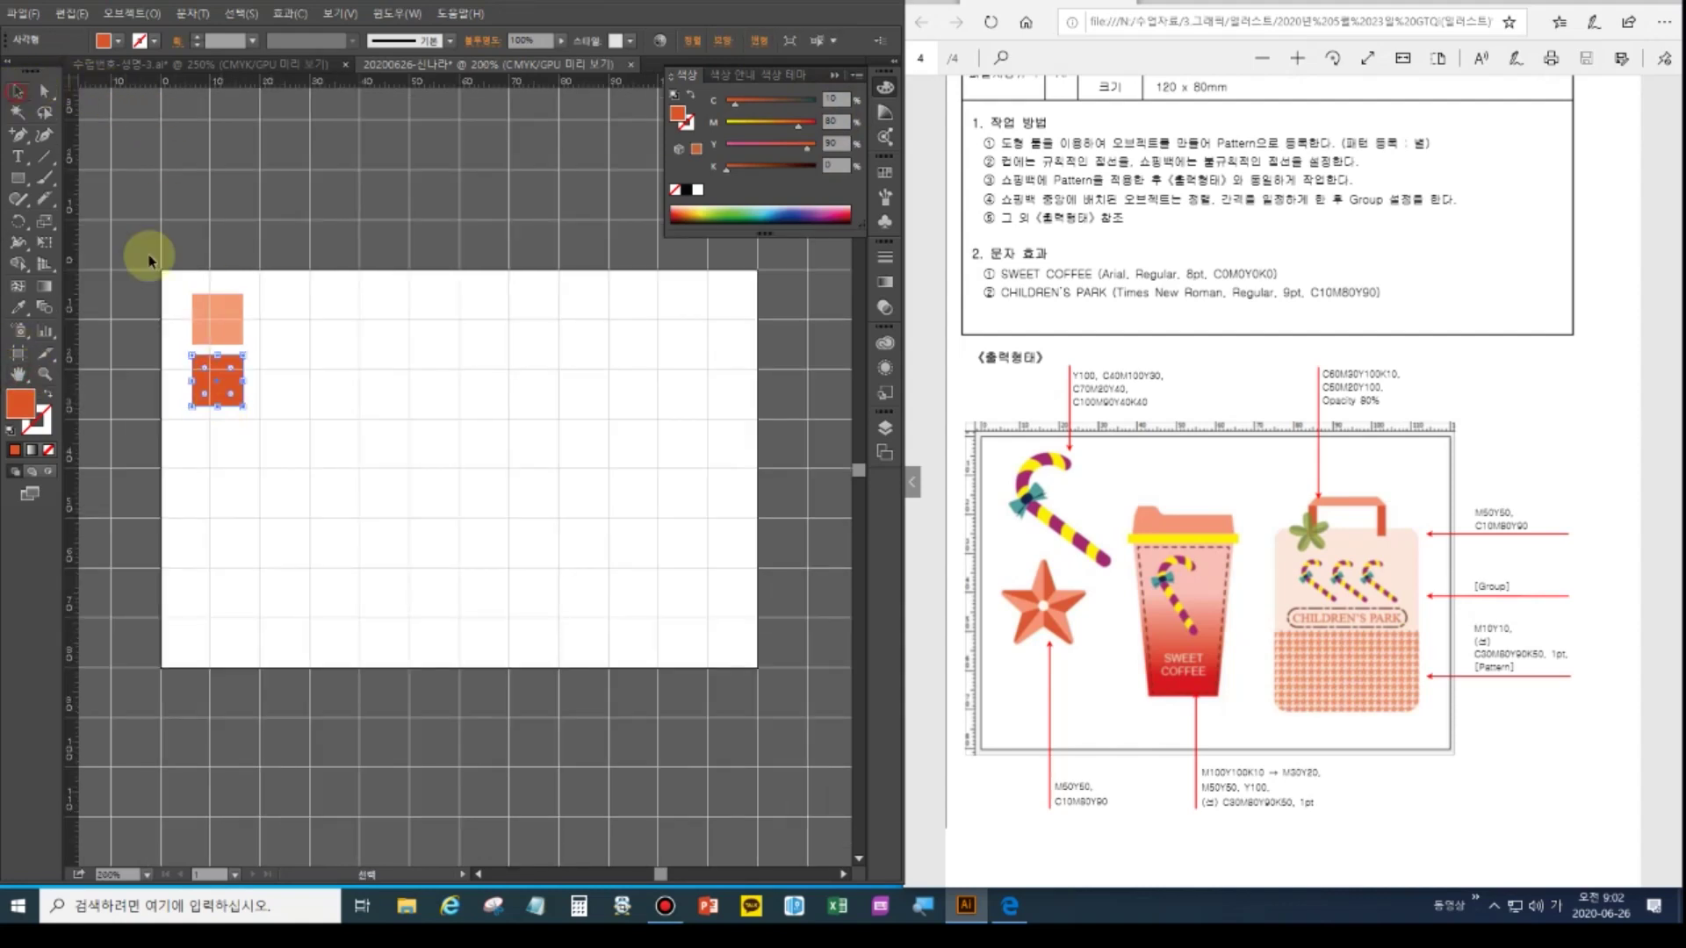
drag(255, 405, 180, 341)
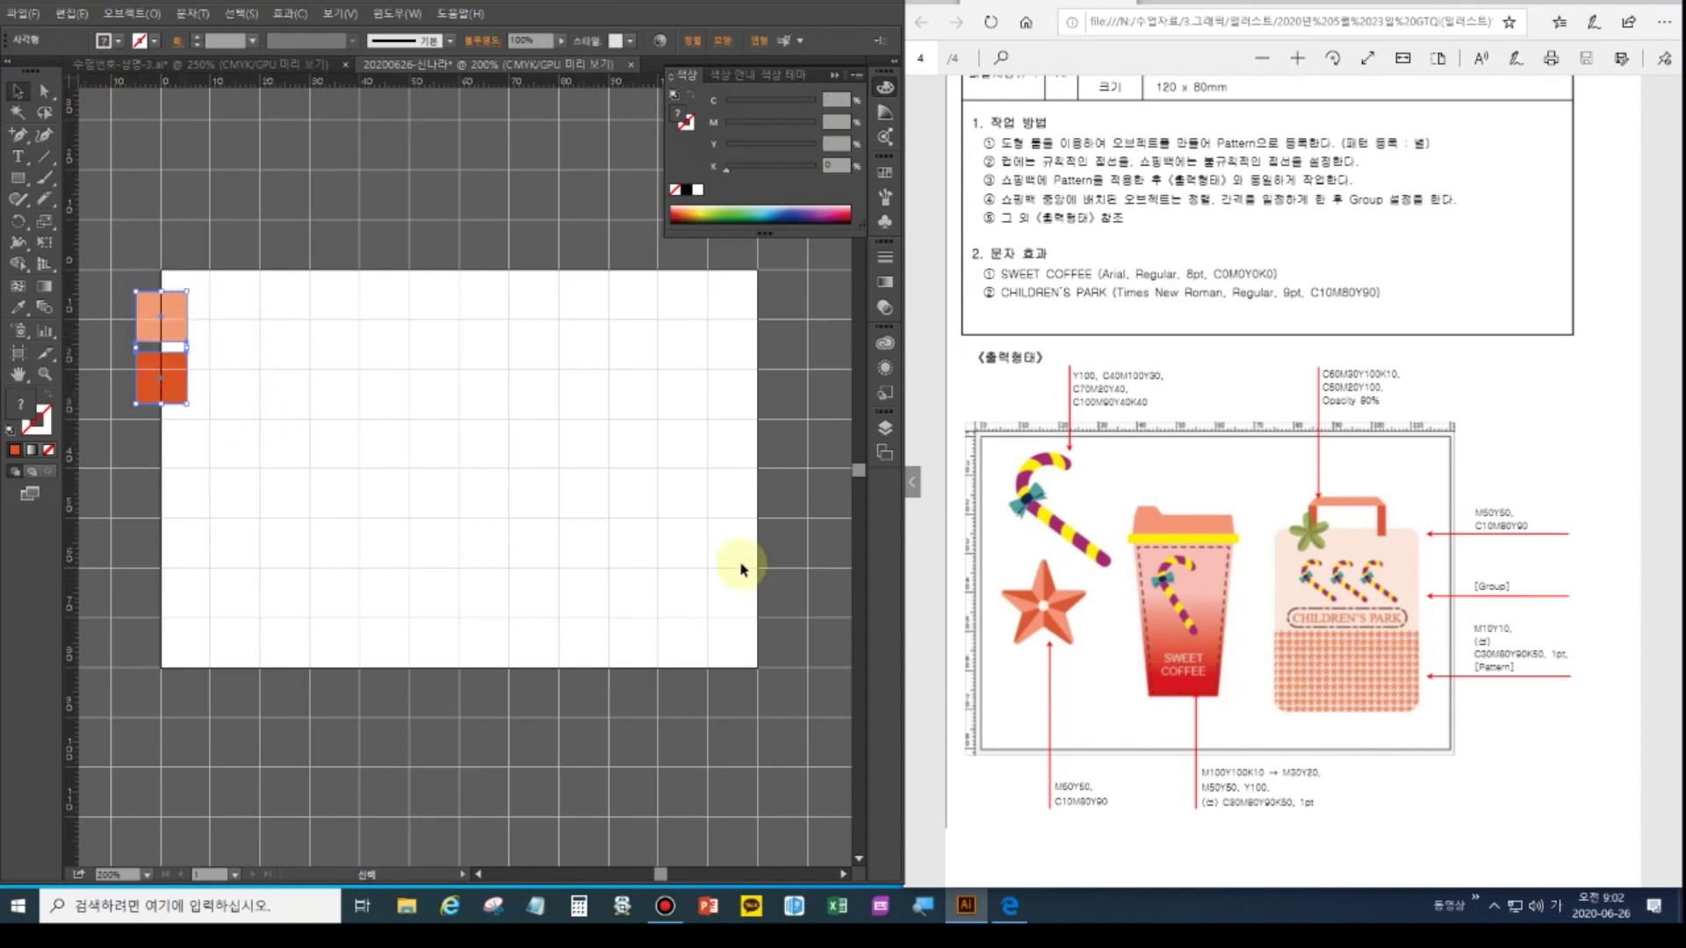
Enlarge the reference PDF around the star and activate the Star tool for the new document
click(1023, 593)
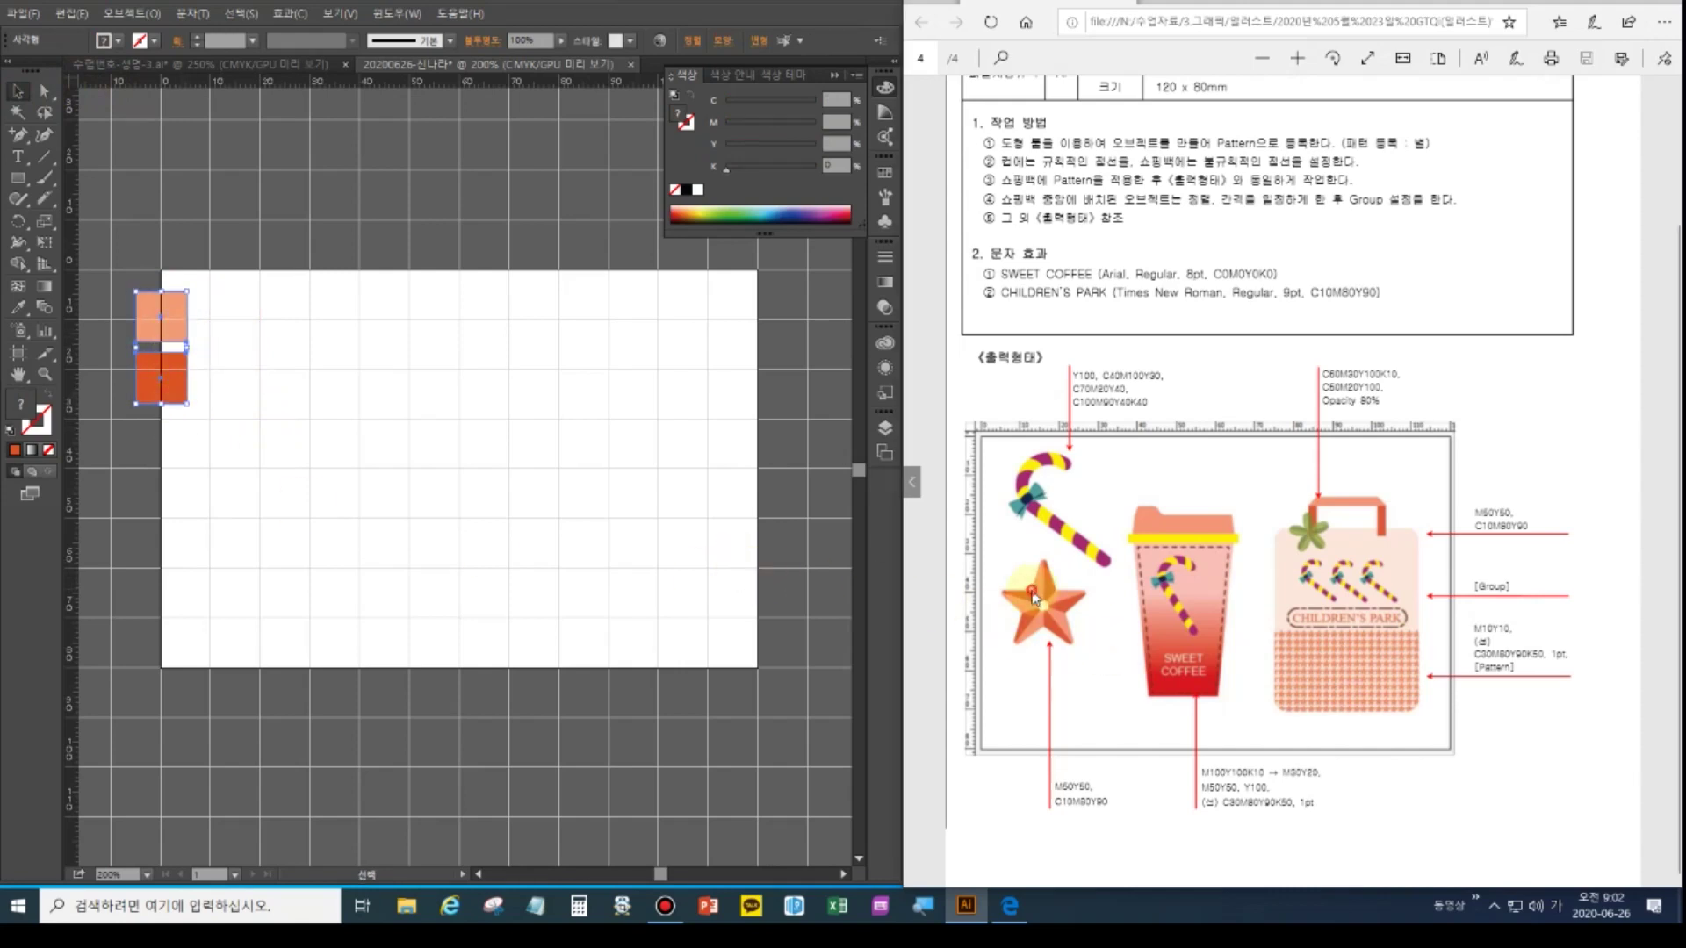
scroll(1078, 604, up, 1)
scroll(1078, 604, up, 4)
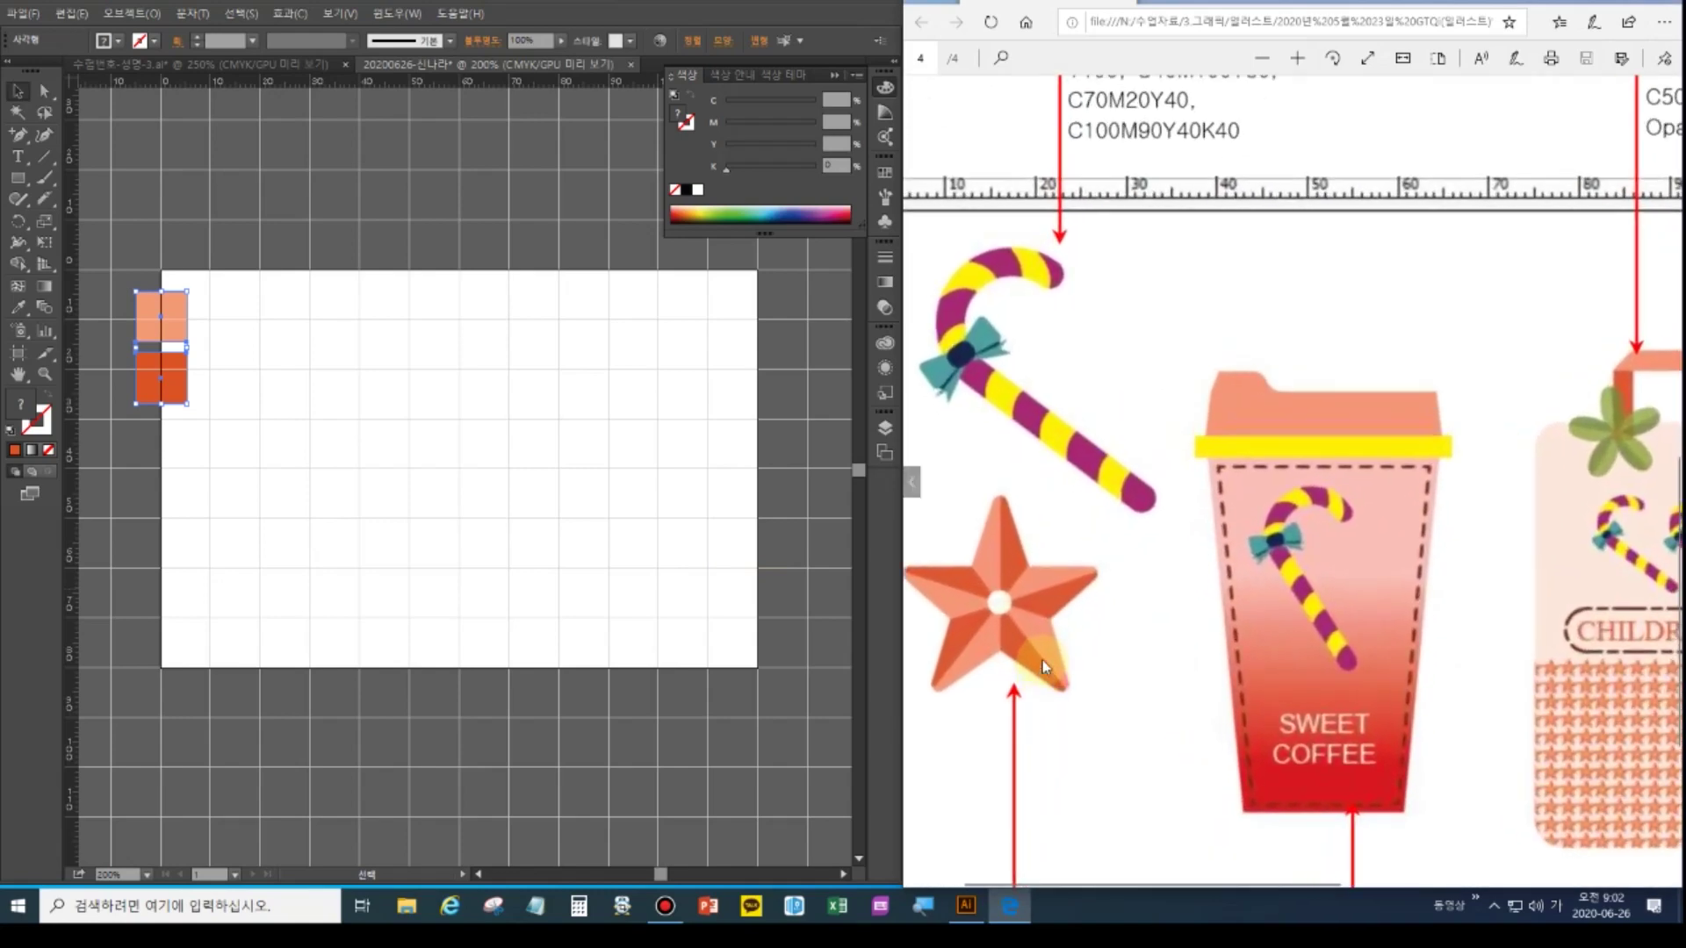
scroll(1049, 597, left, 3)
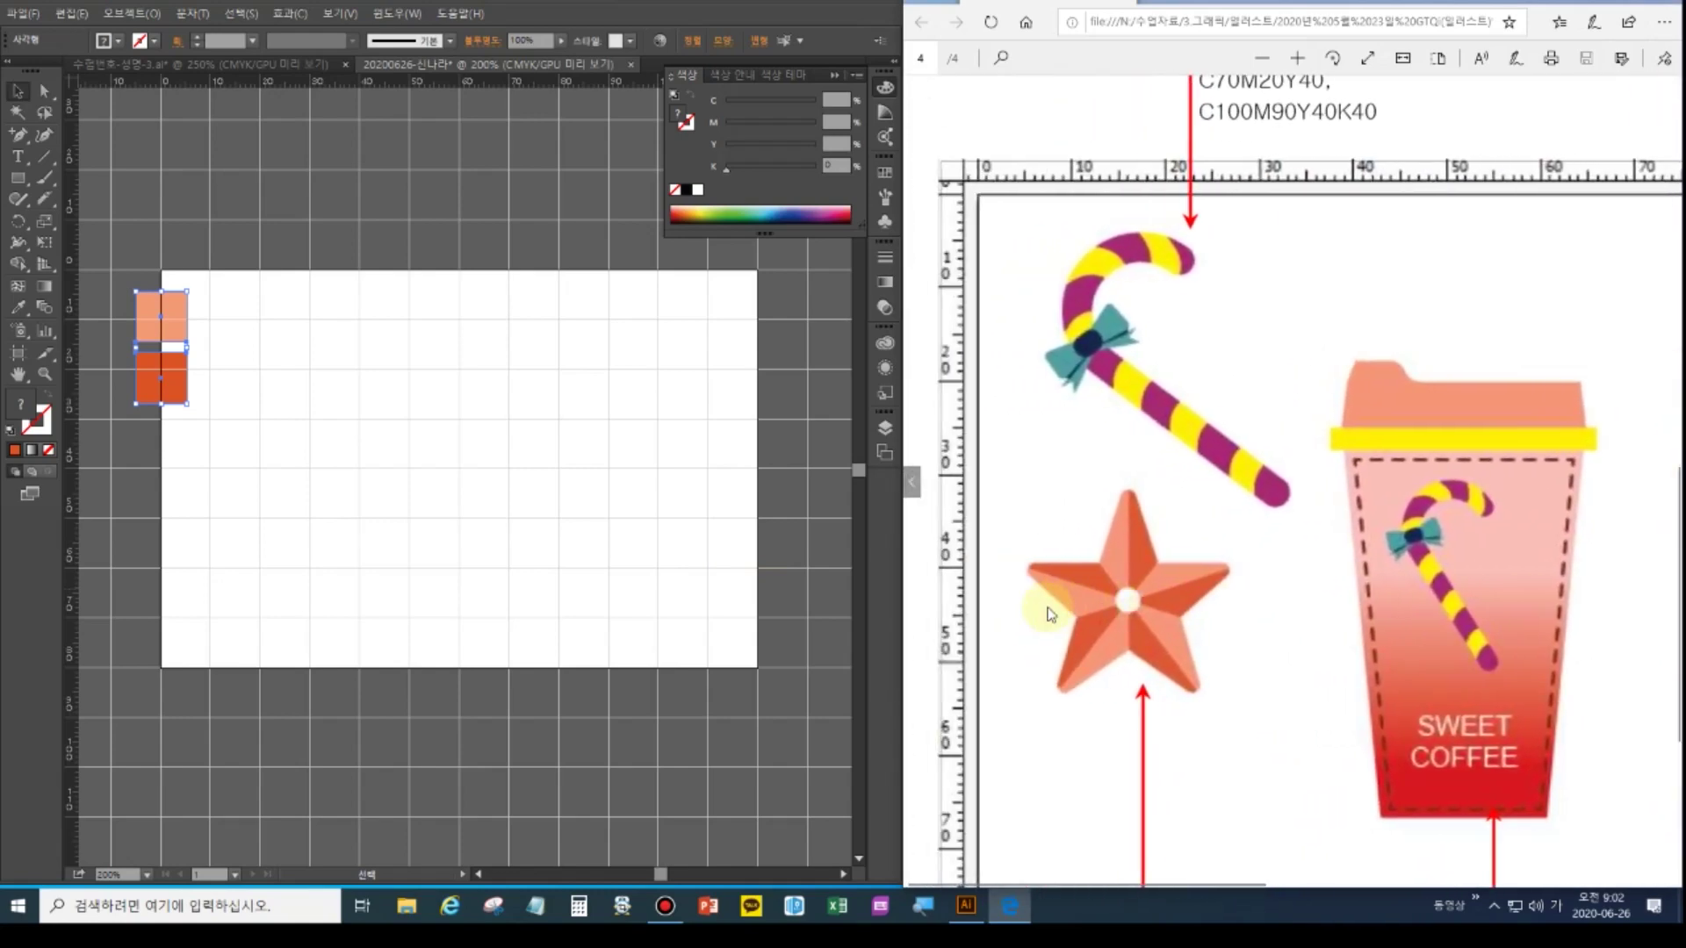
click(290, 424)
click(21, 180)
drag(24, 188, 128, 267)
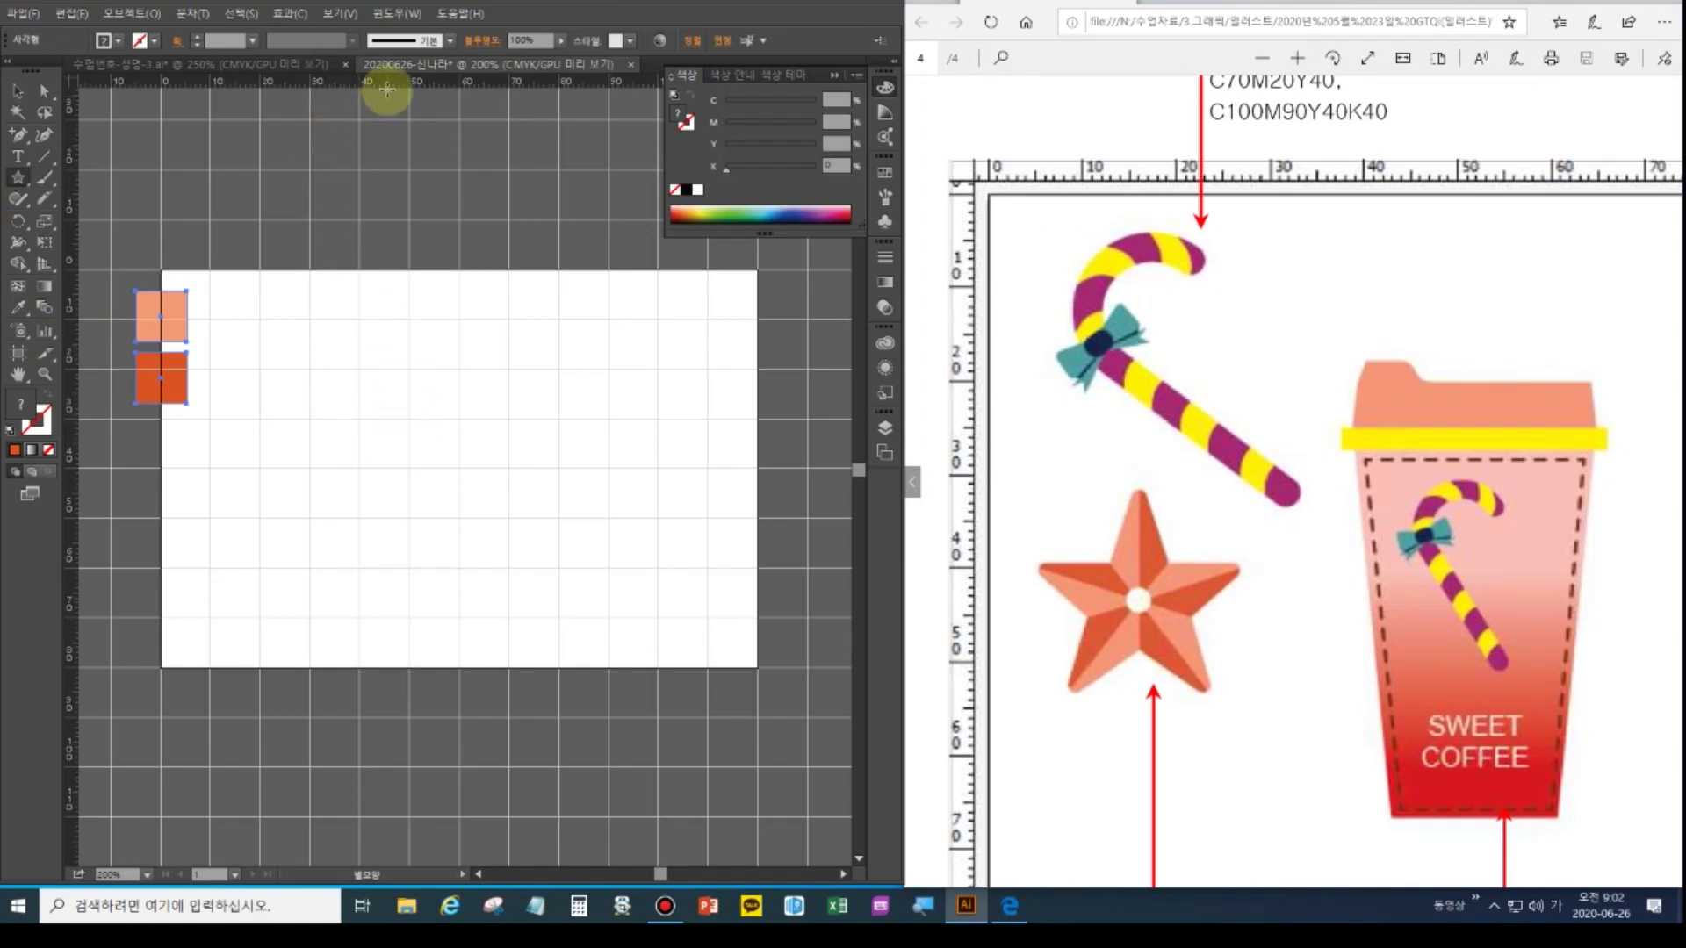
drag(386, 86, 456, 468)
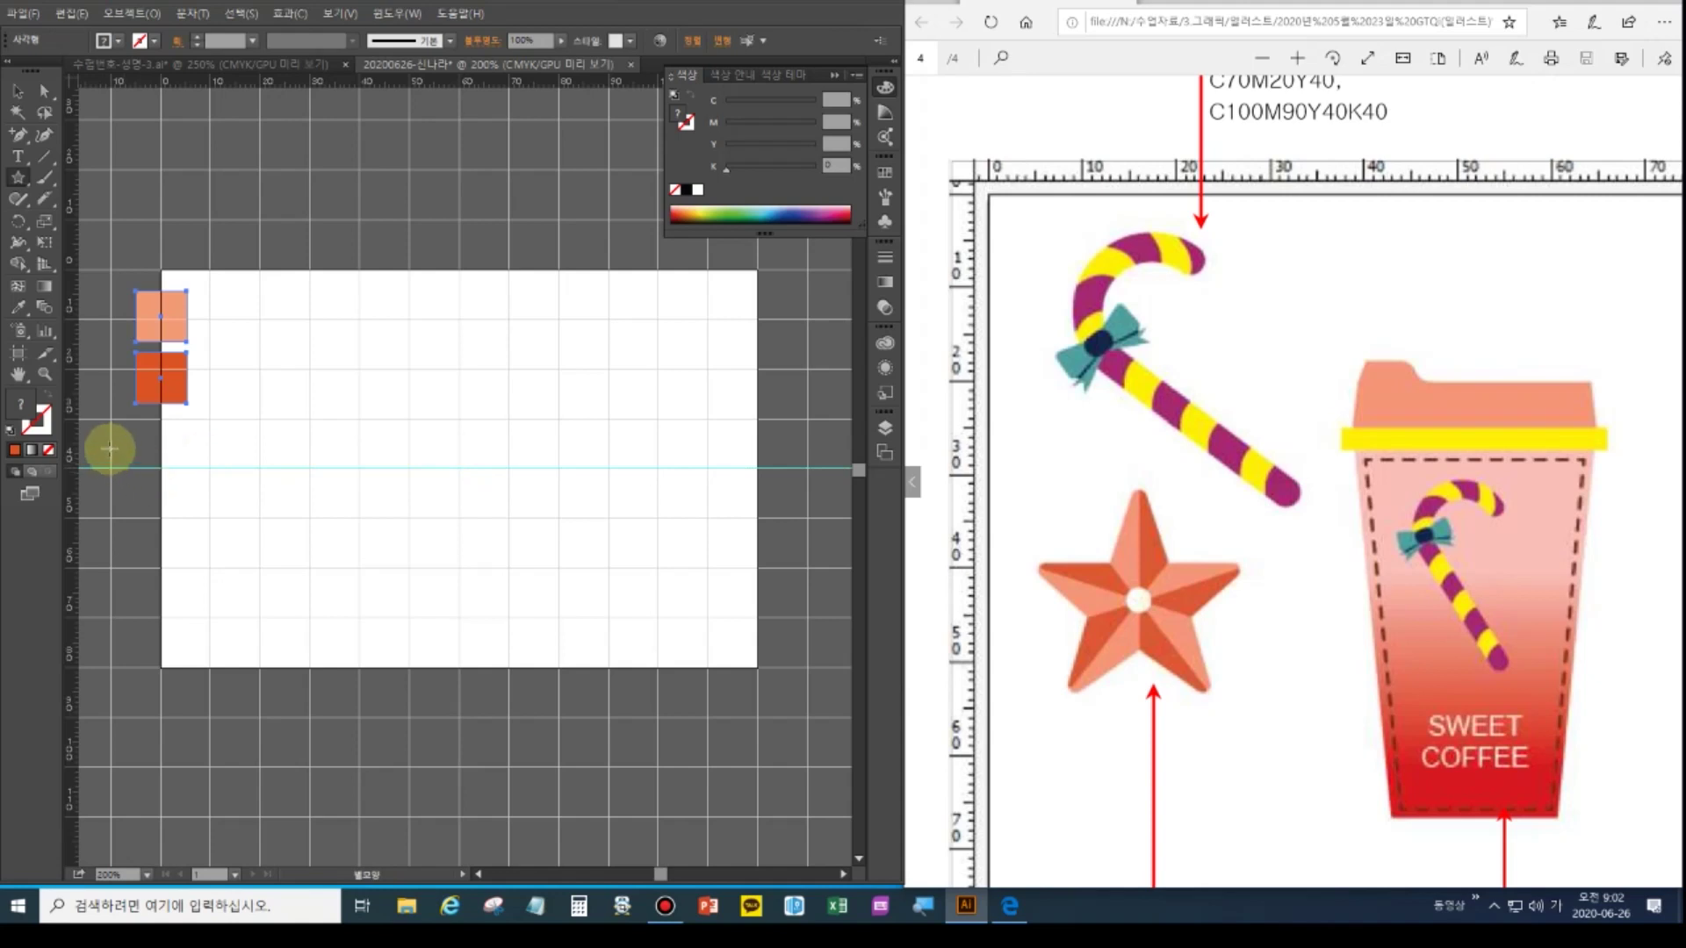
drag(429, 492, 461, 474)
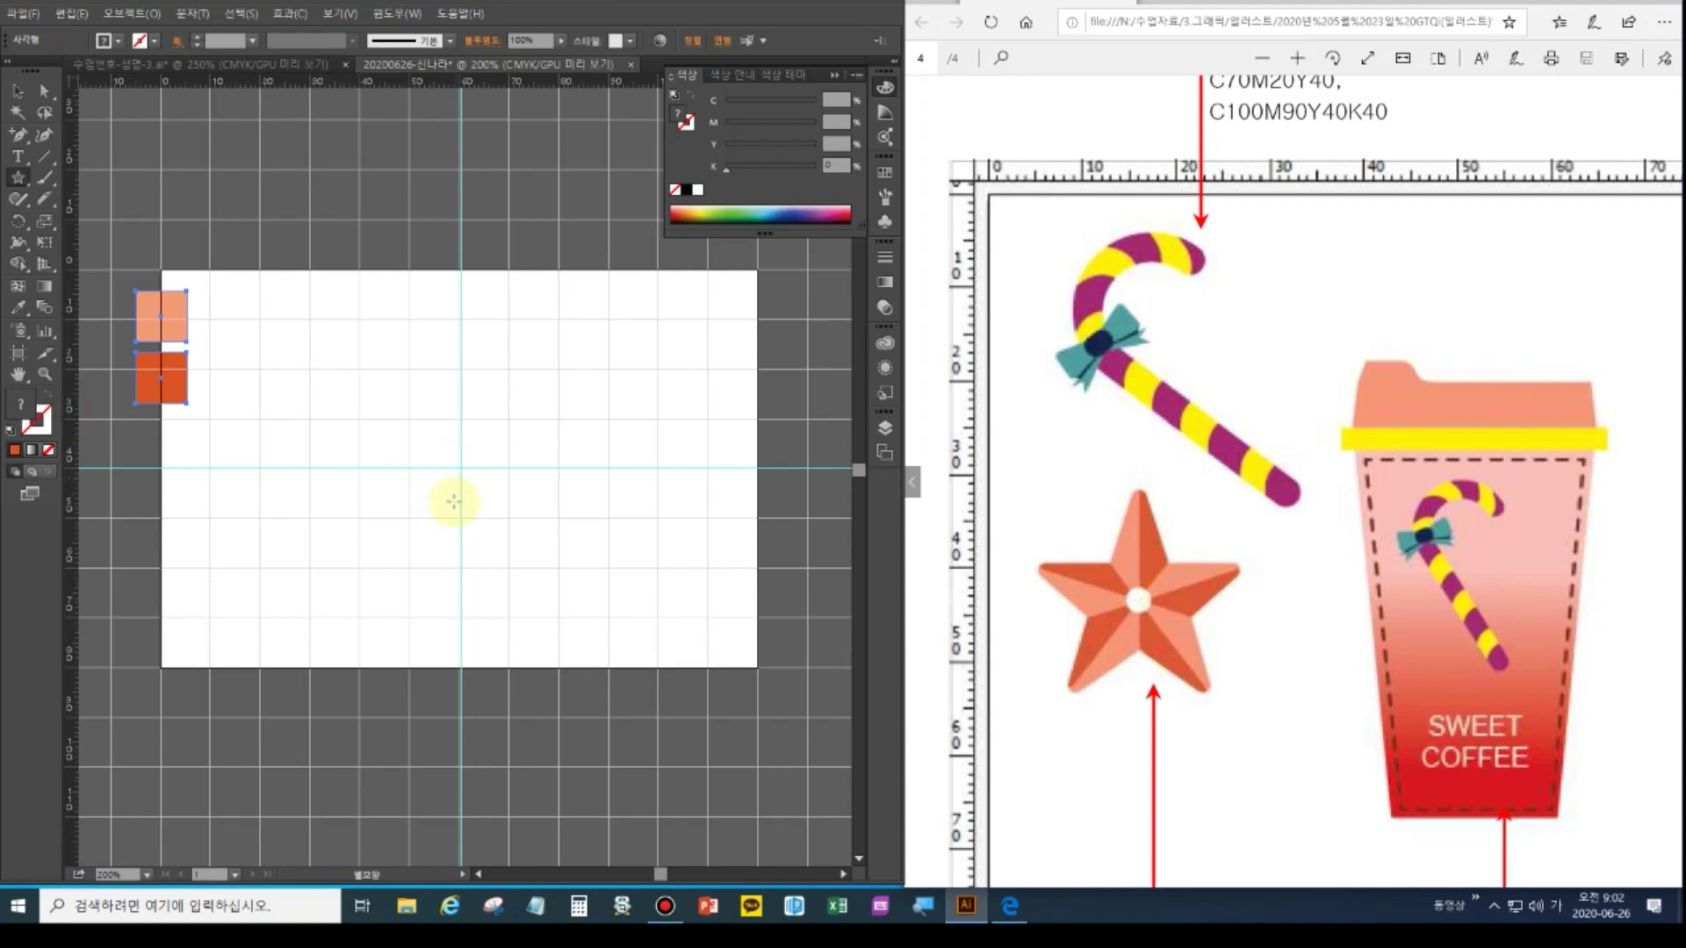
key(ctrl+plus)
key(ctrl+plus)
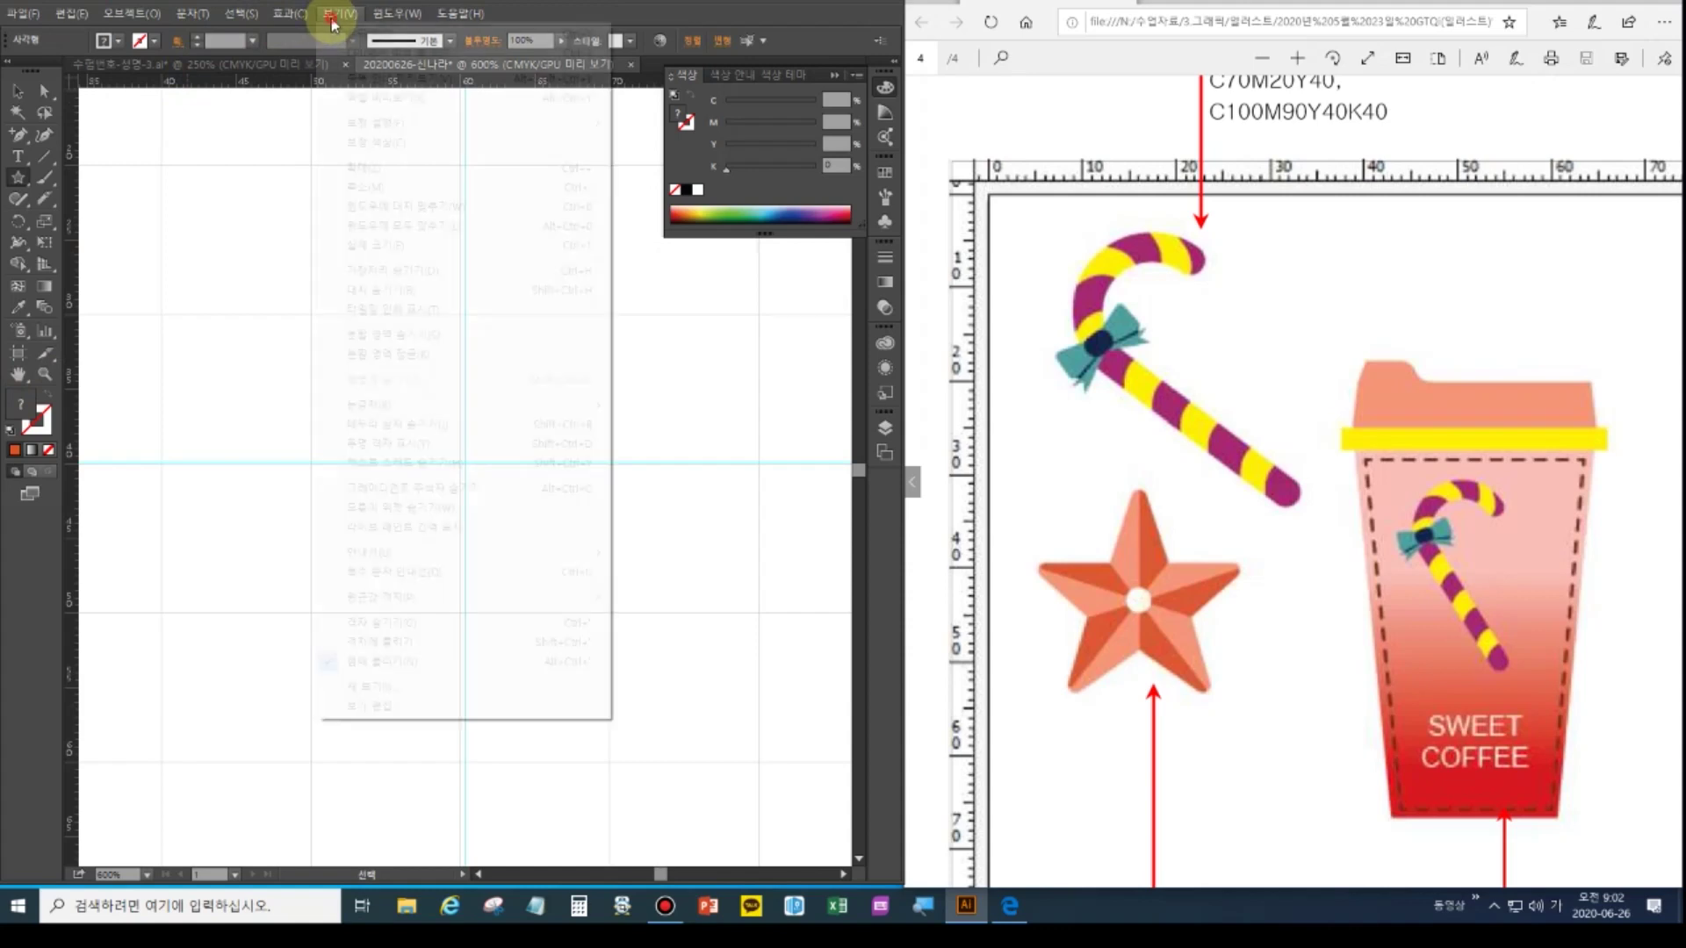
click(332, 17)
click(404, 550)
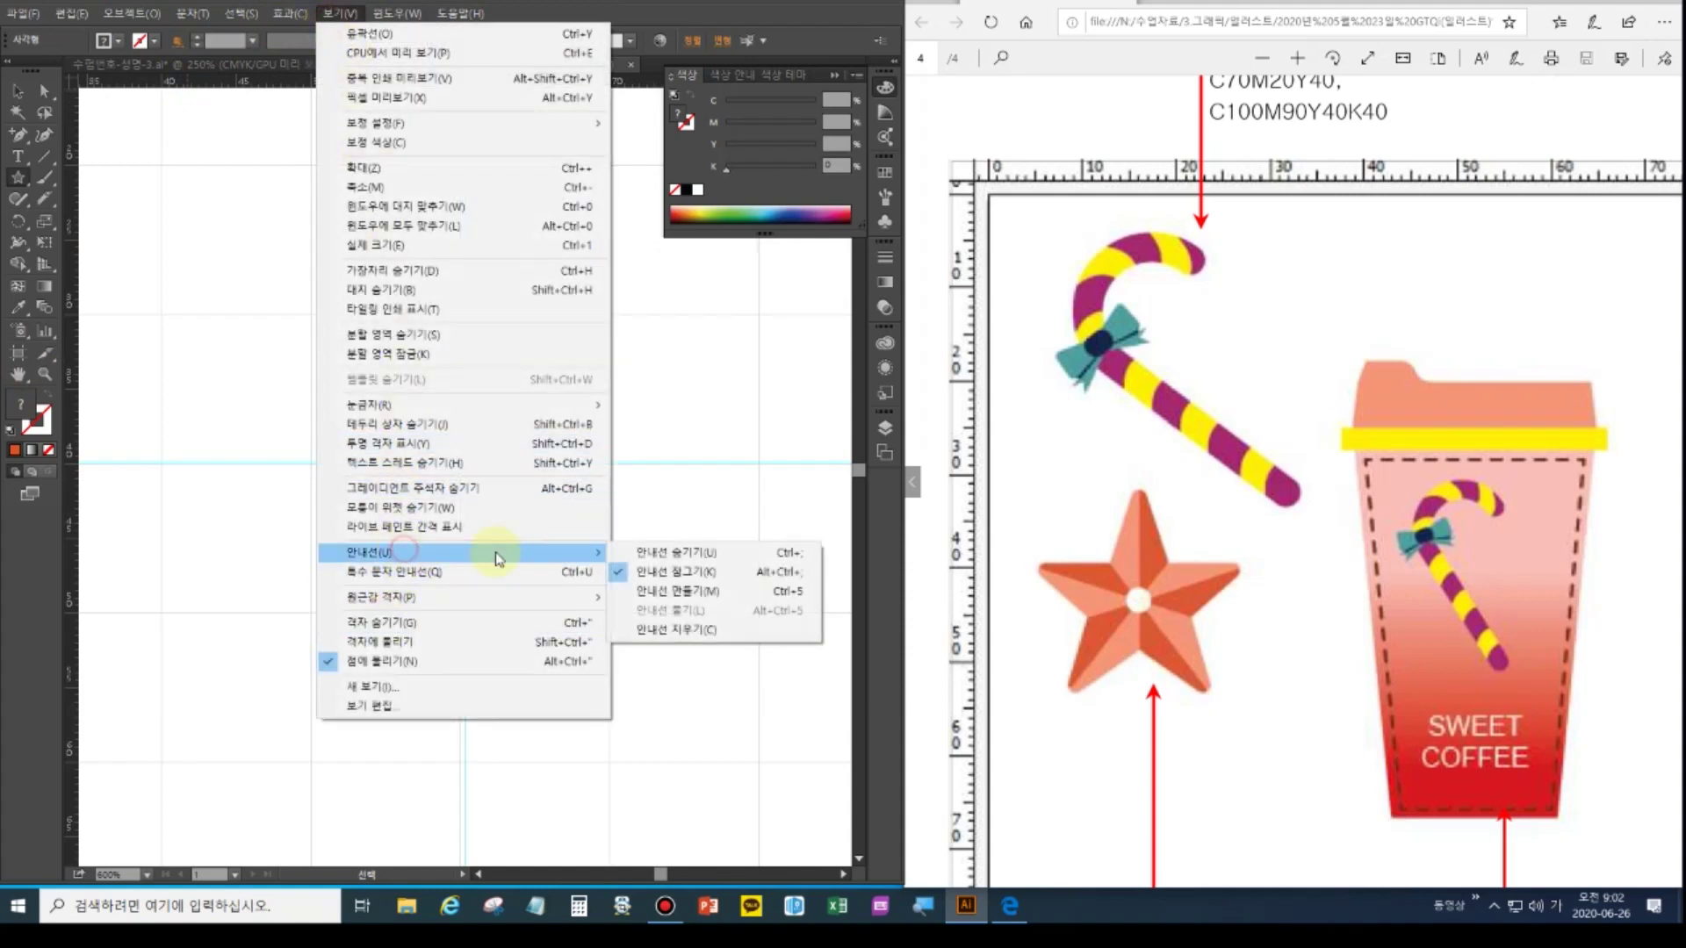
click(684, 631)
Turn on Snap to Grid and place guides crossing at the artboard's centre, 60 mm across and 40 mm down
click(338, 13)
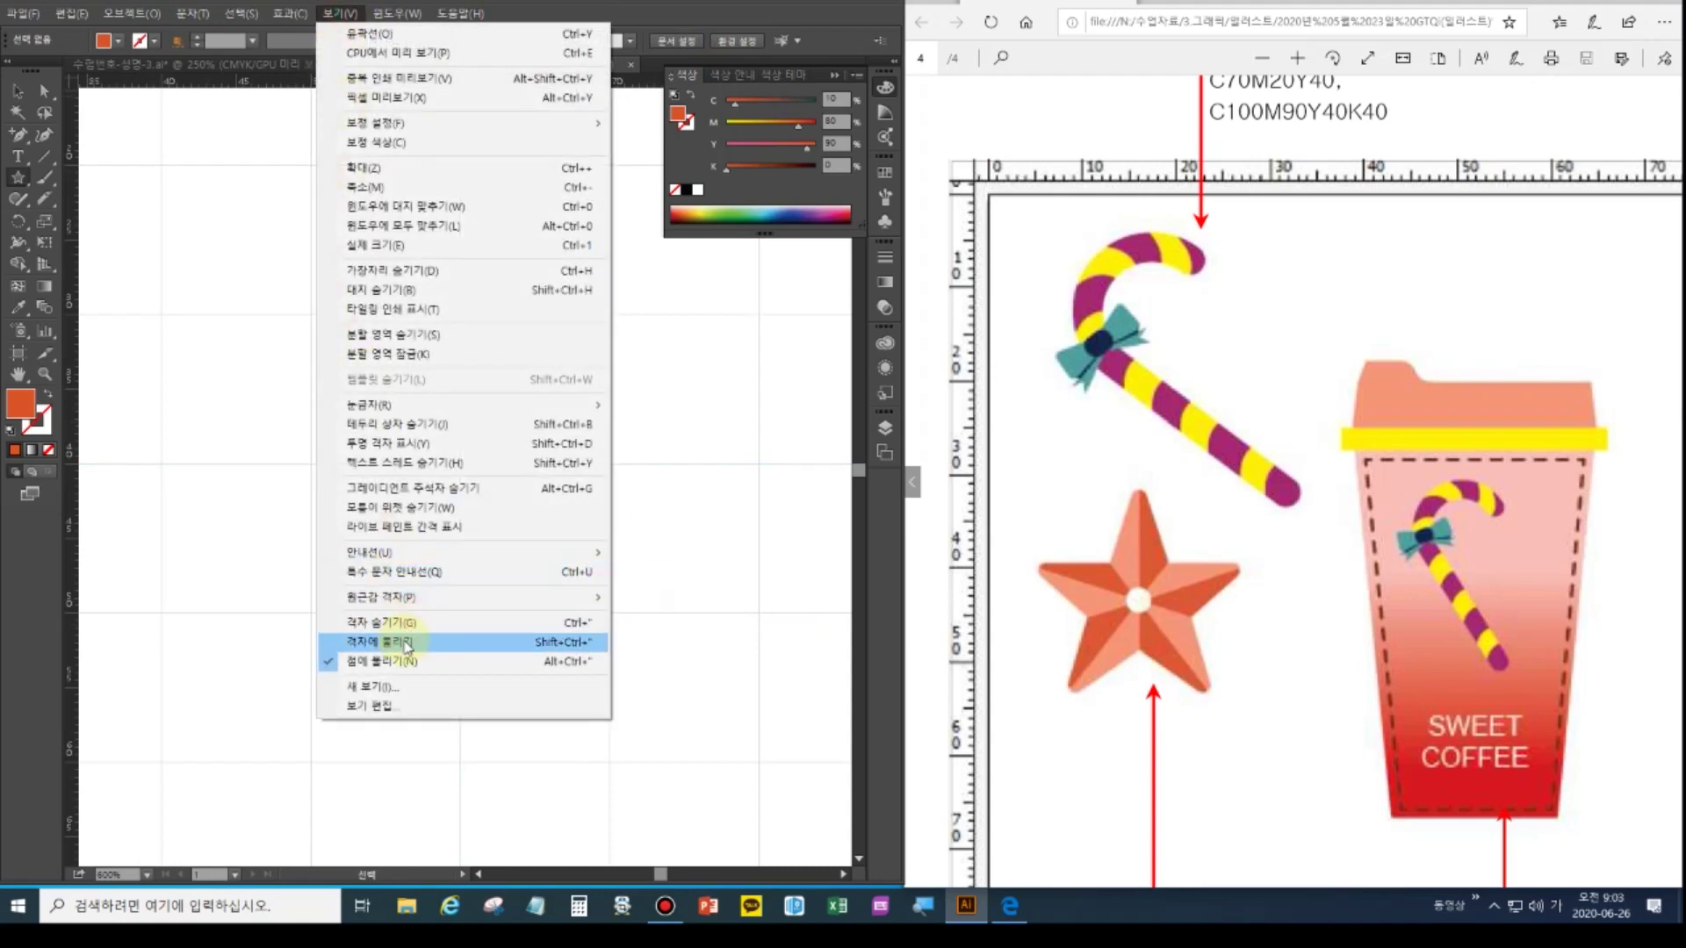
click(407, 647)
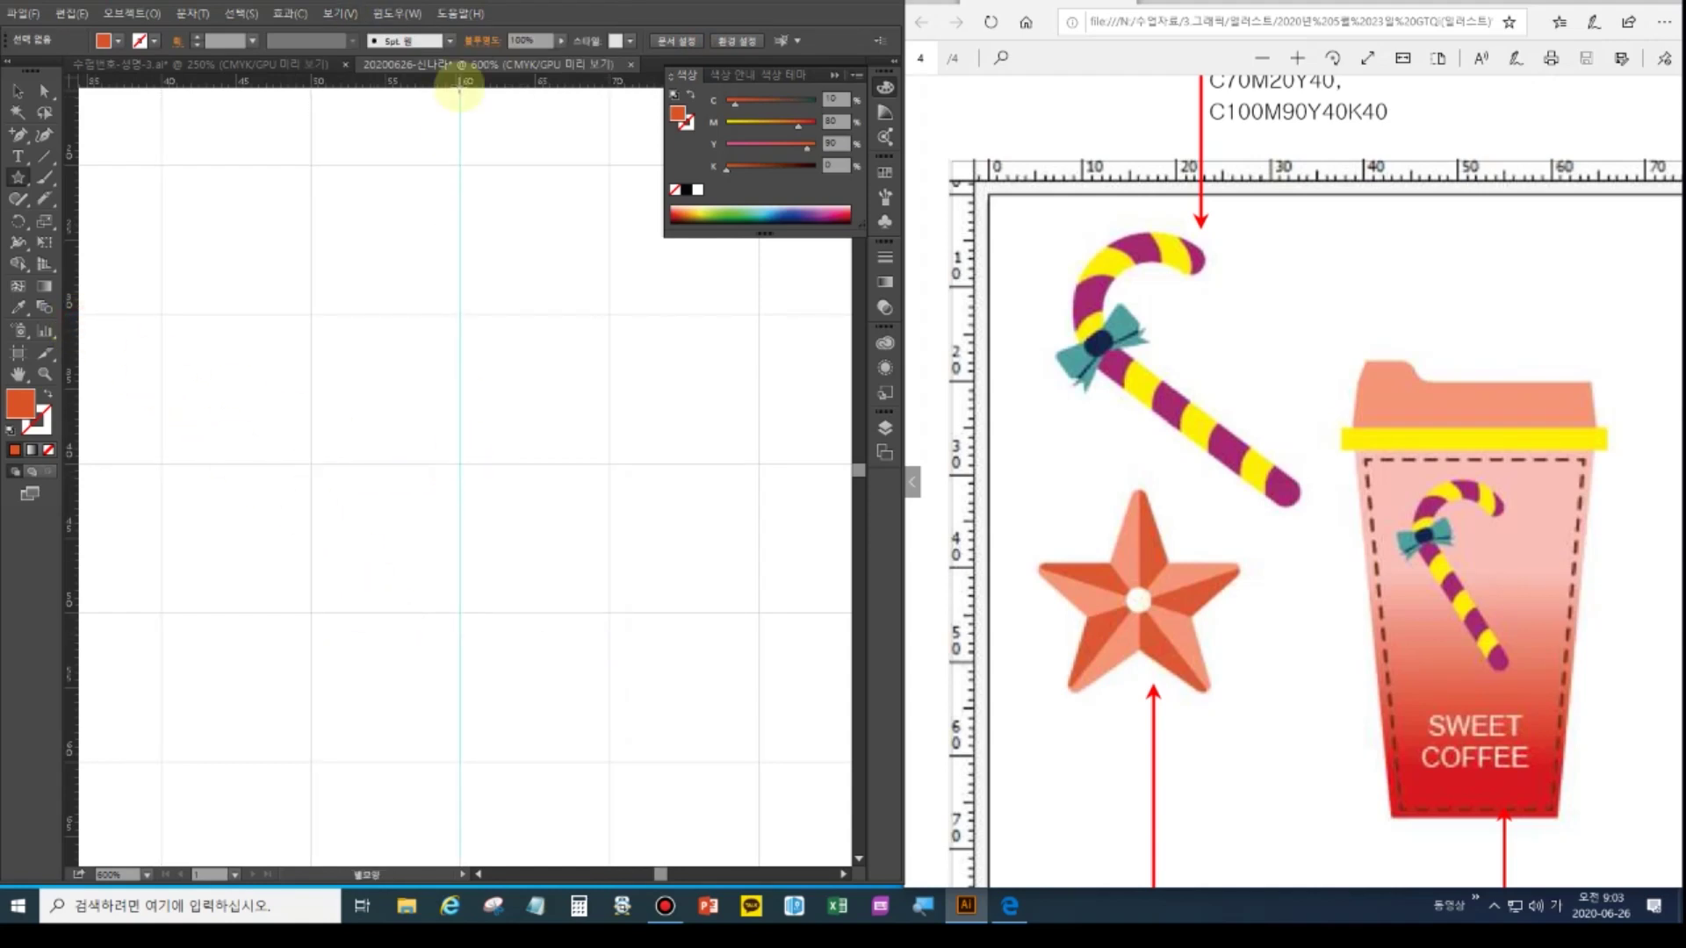
drag(465, 81, 464, 464)
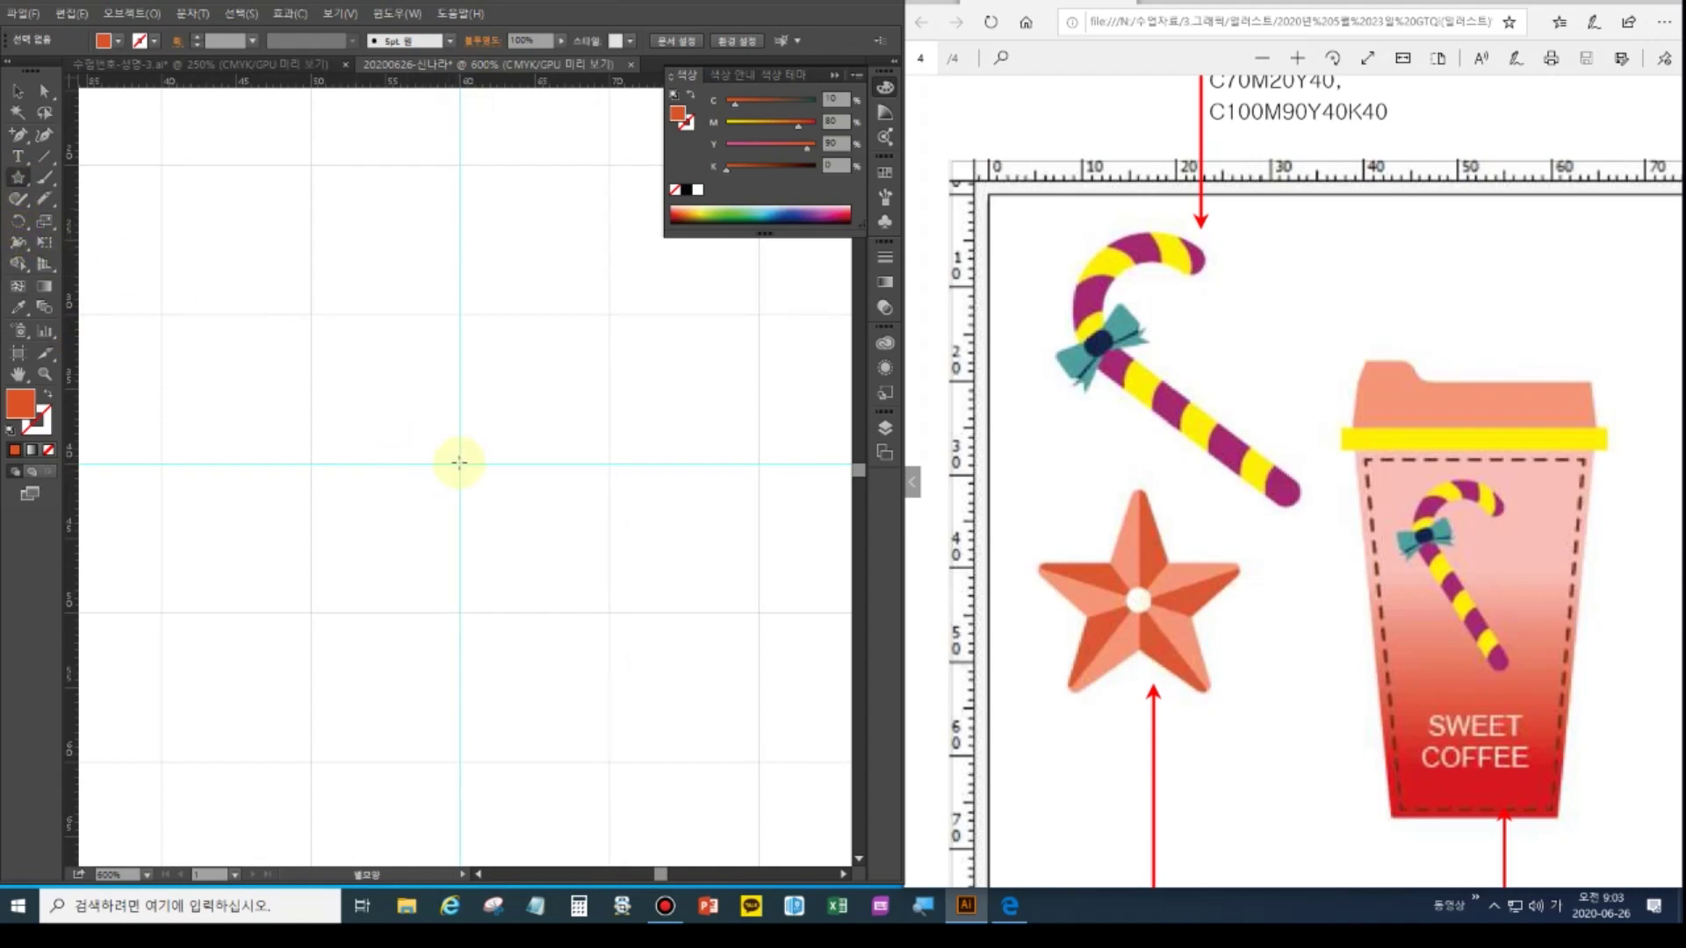
Draw an upright five-pointed star about 27 mm wide from the intersection of the guides
drag(460, 466, 607, 674)
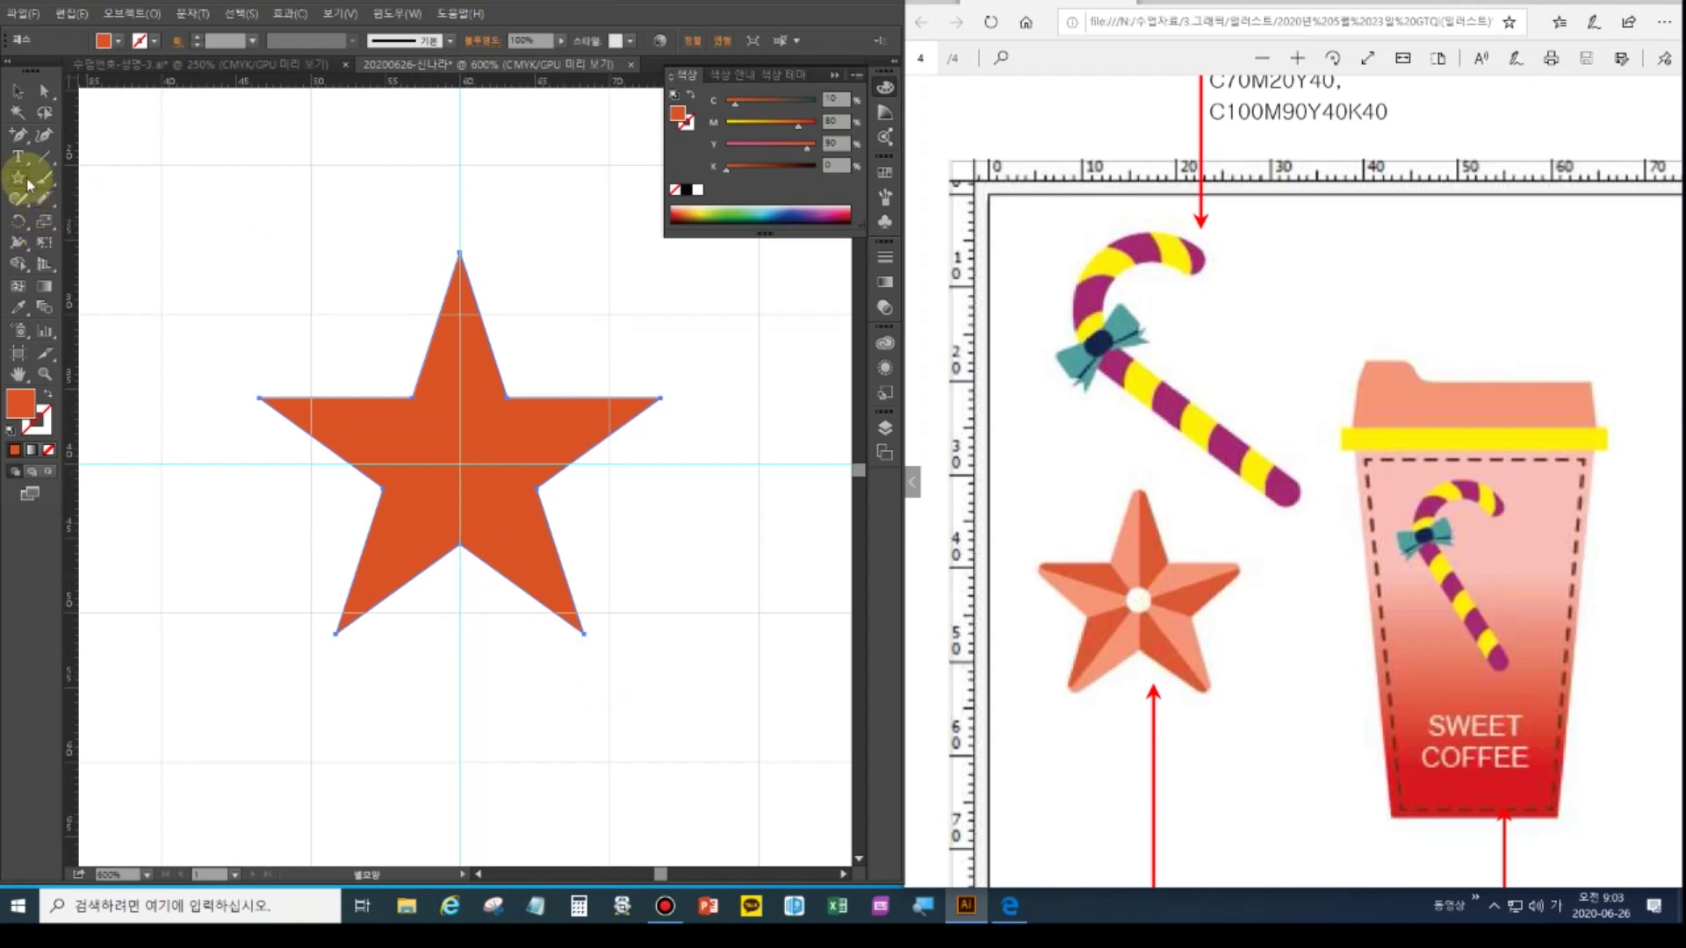
drag(34, 185, 77, 218)
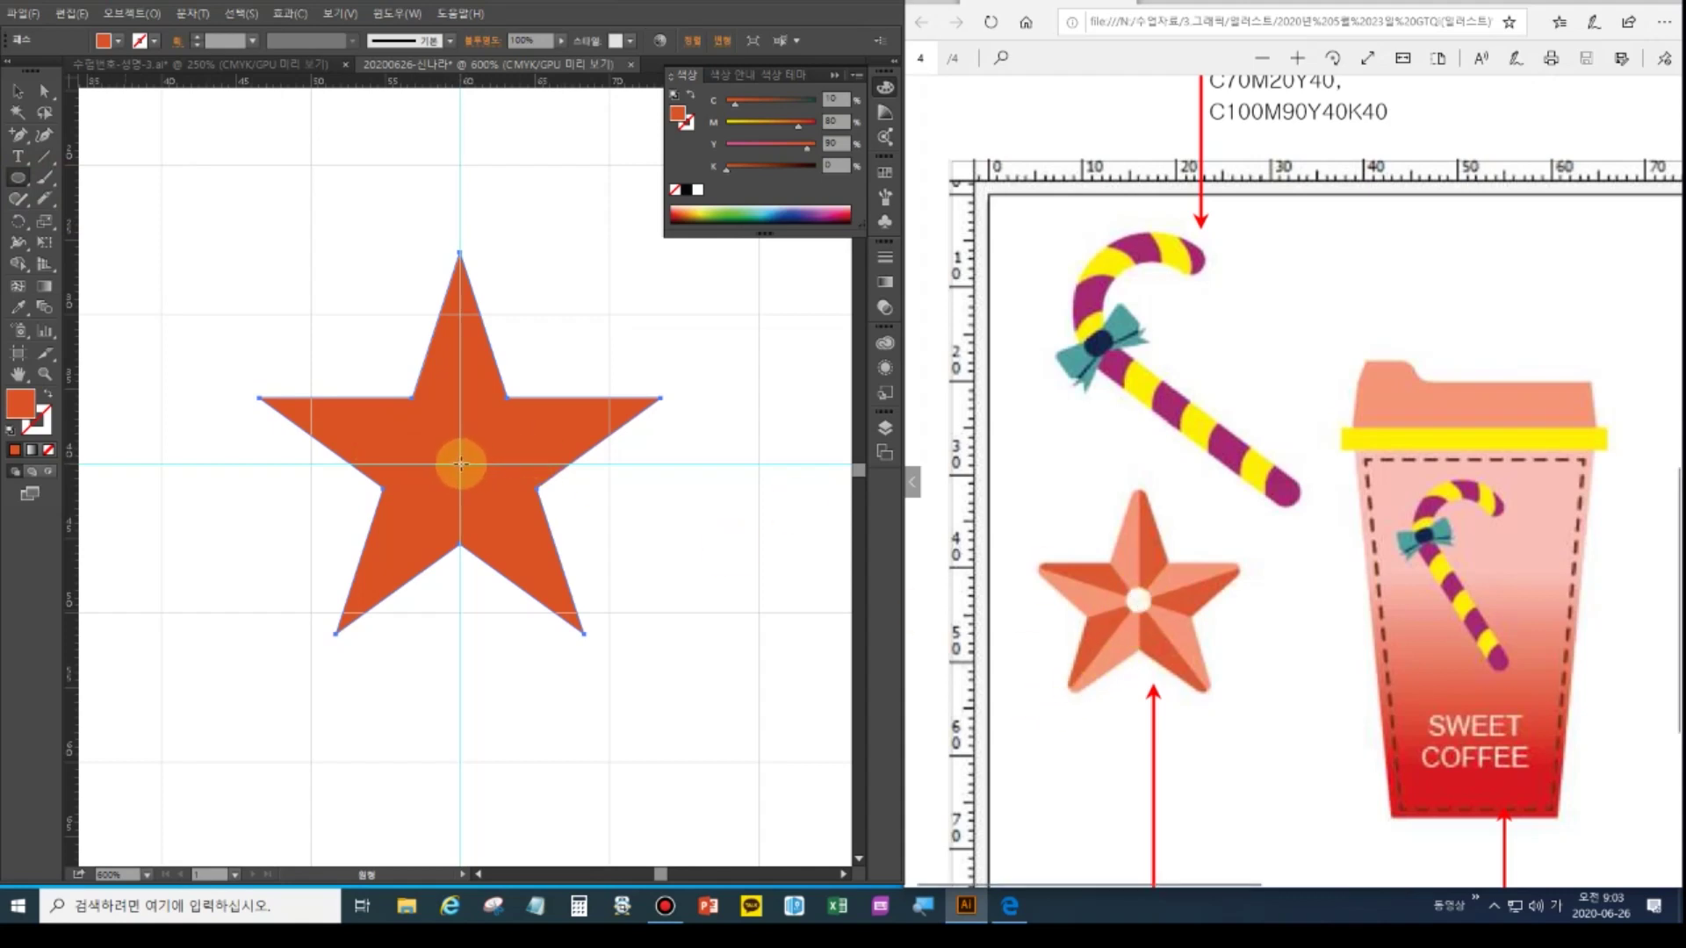
key(ctrl+shift+a)
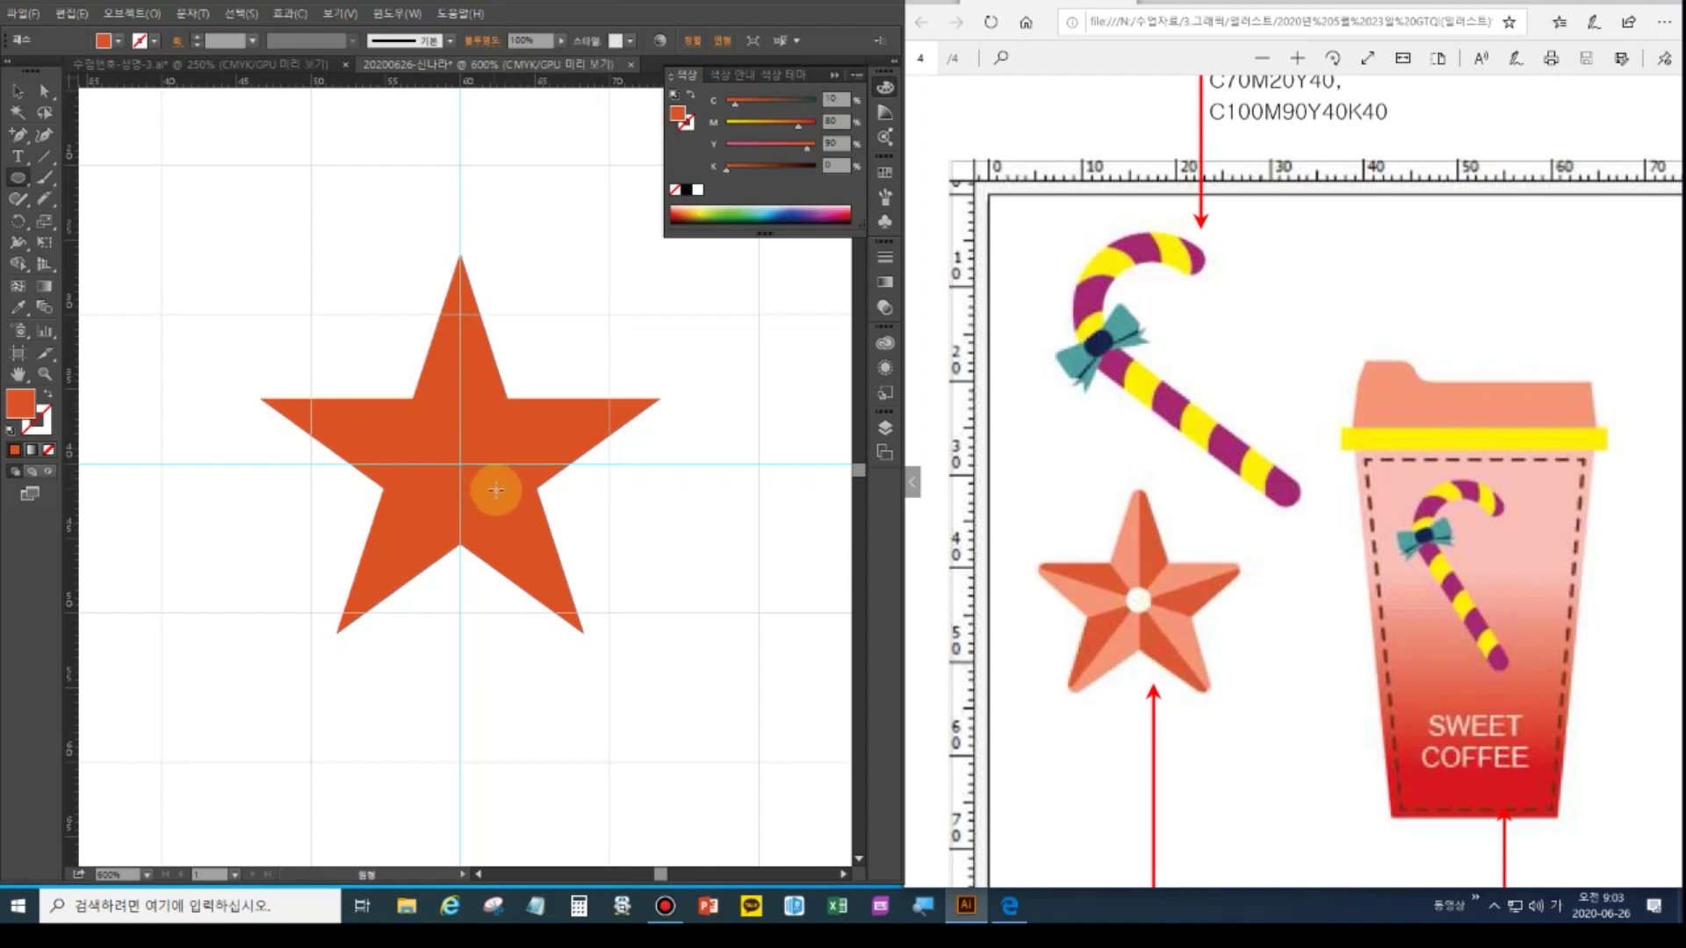
drag(481, 476, 518, 568)
key(ctrl+z)
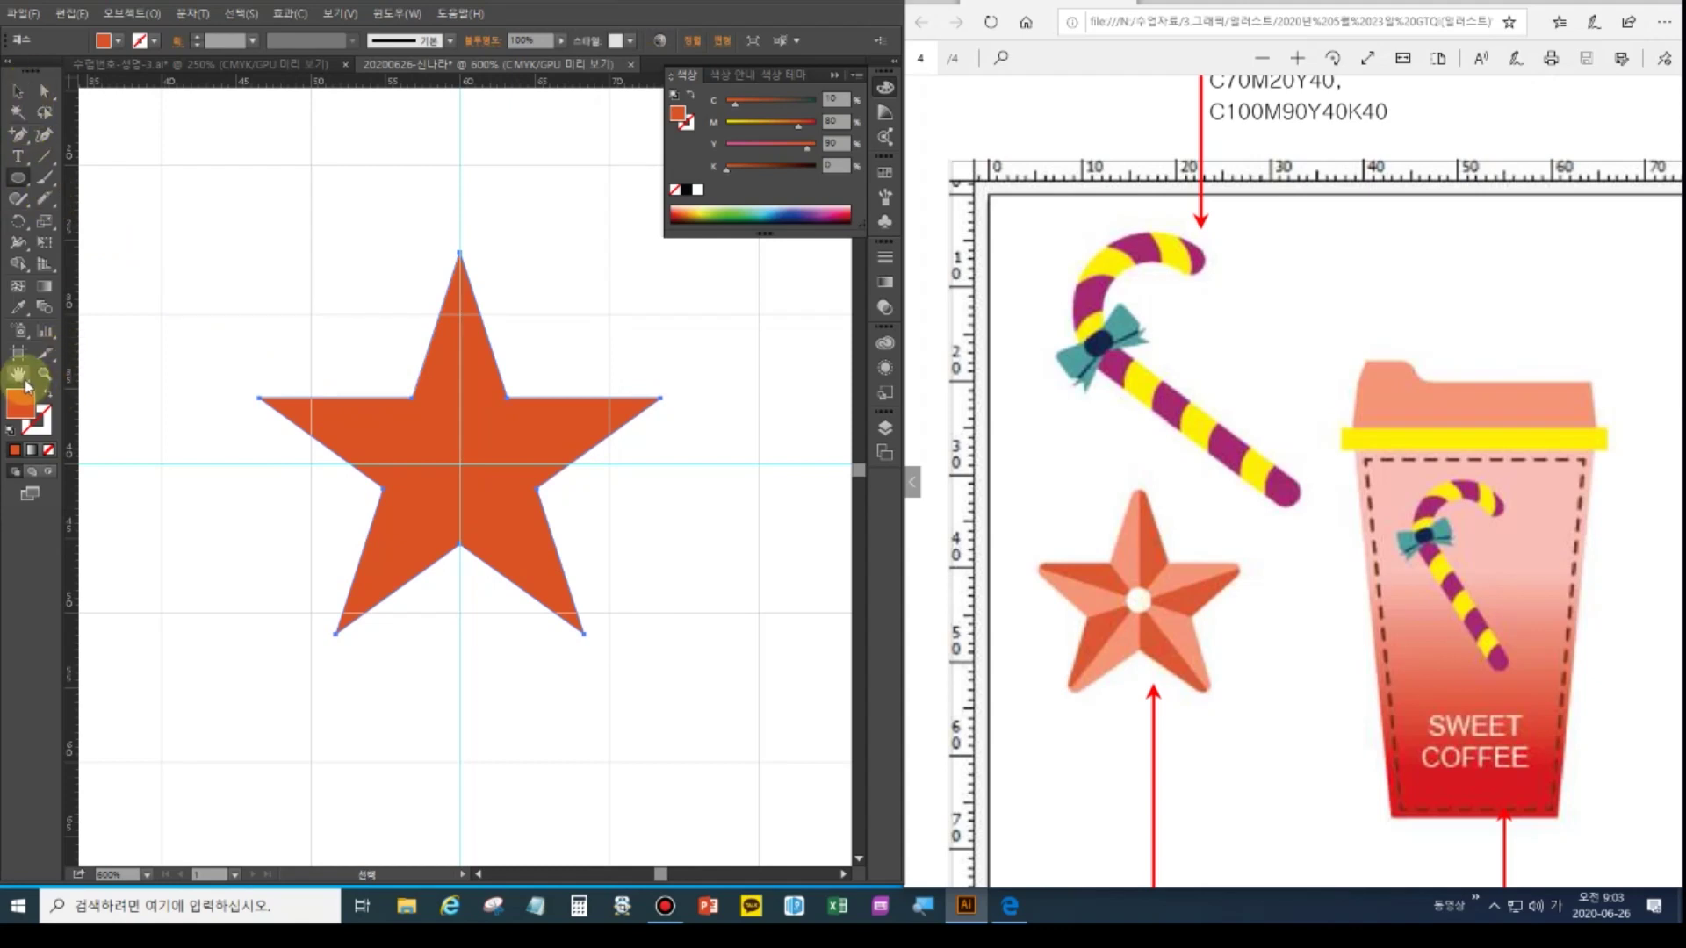
Fit the artboard in the window and deselect the star
key(ctrl+0)
key(v)
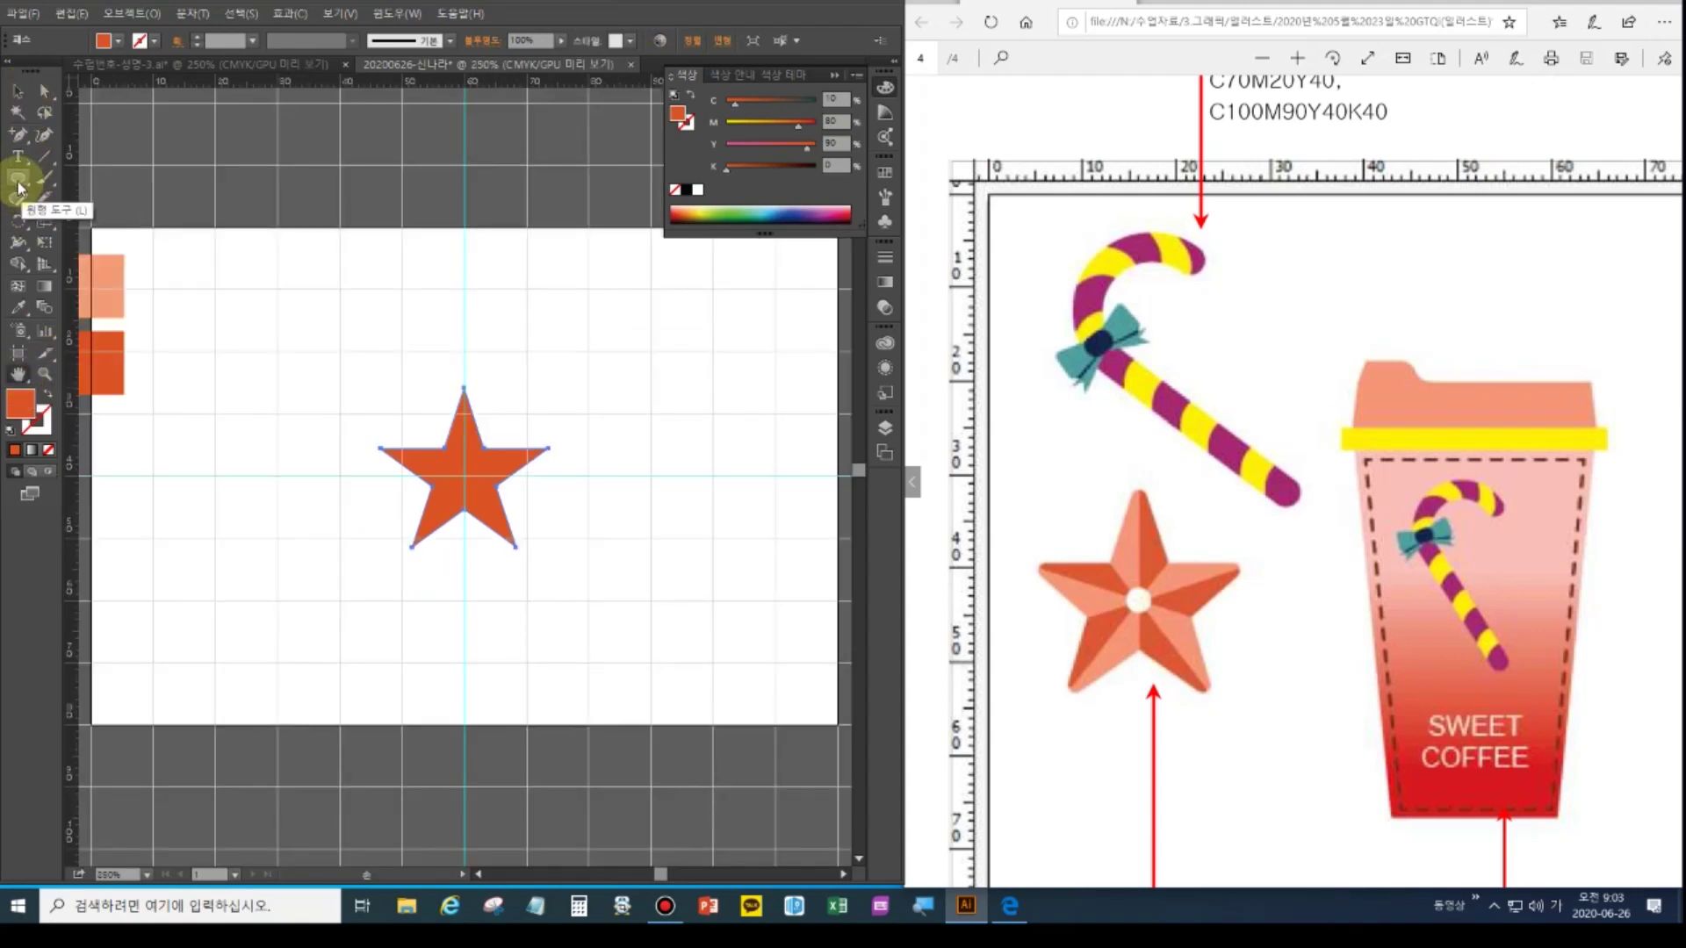
click(254, 498)
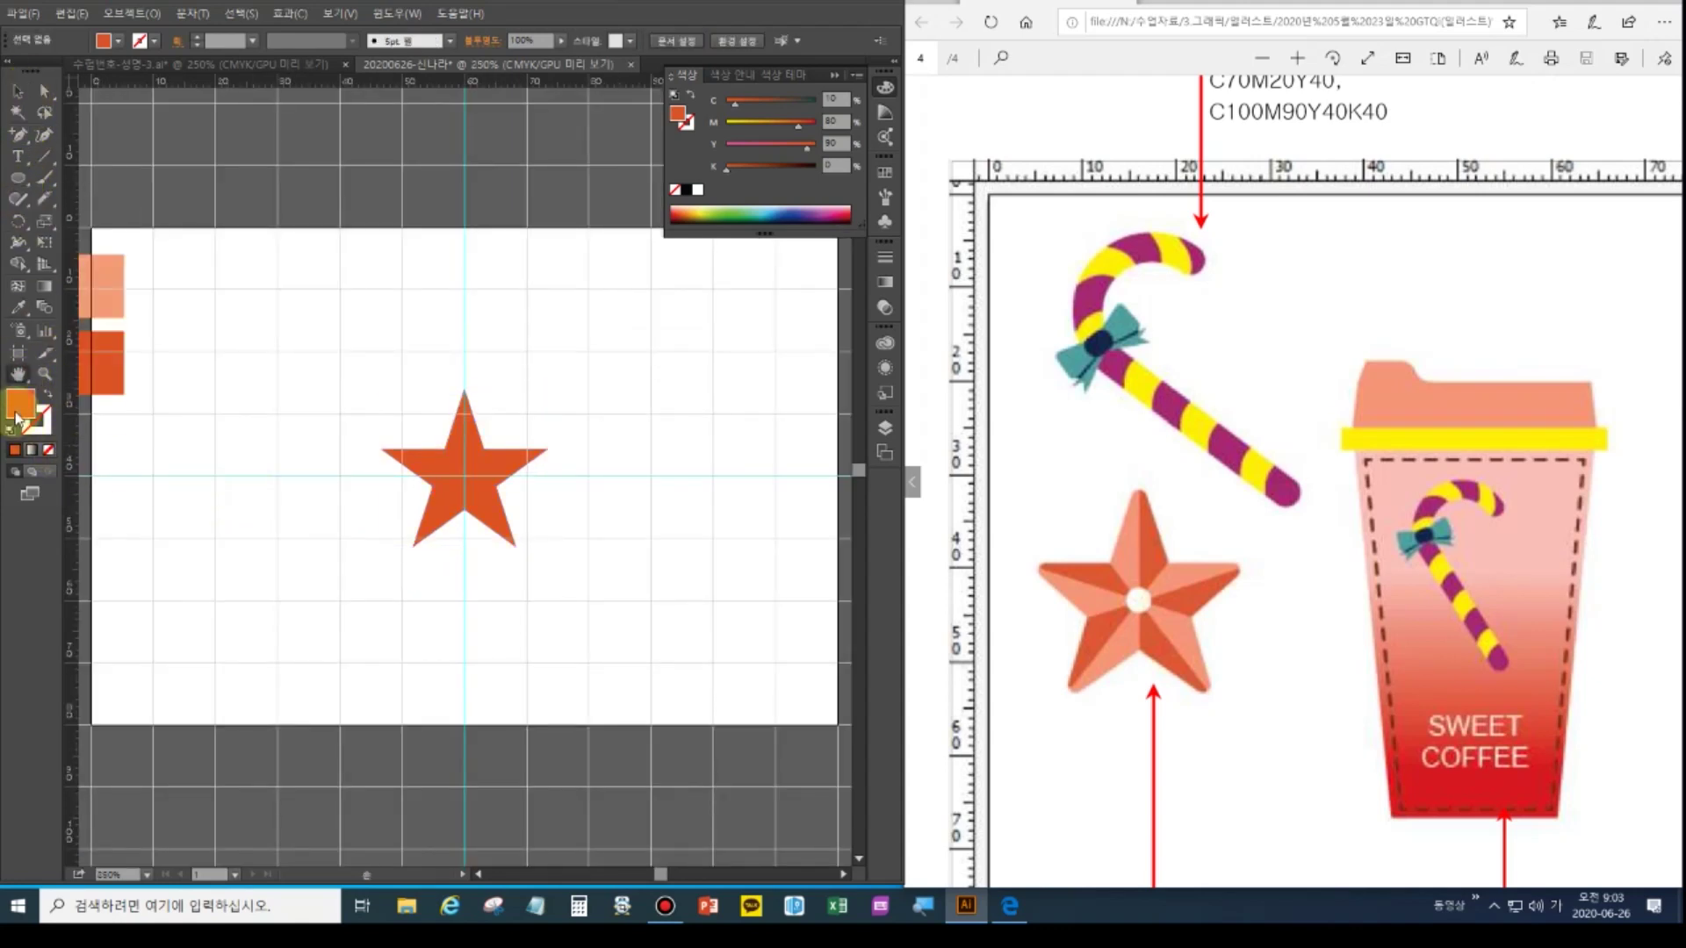
Restore the default white fill and black stroke and draw a circle about 20 mm wide from the guides' intersection
click(10, 429)
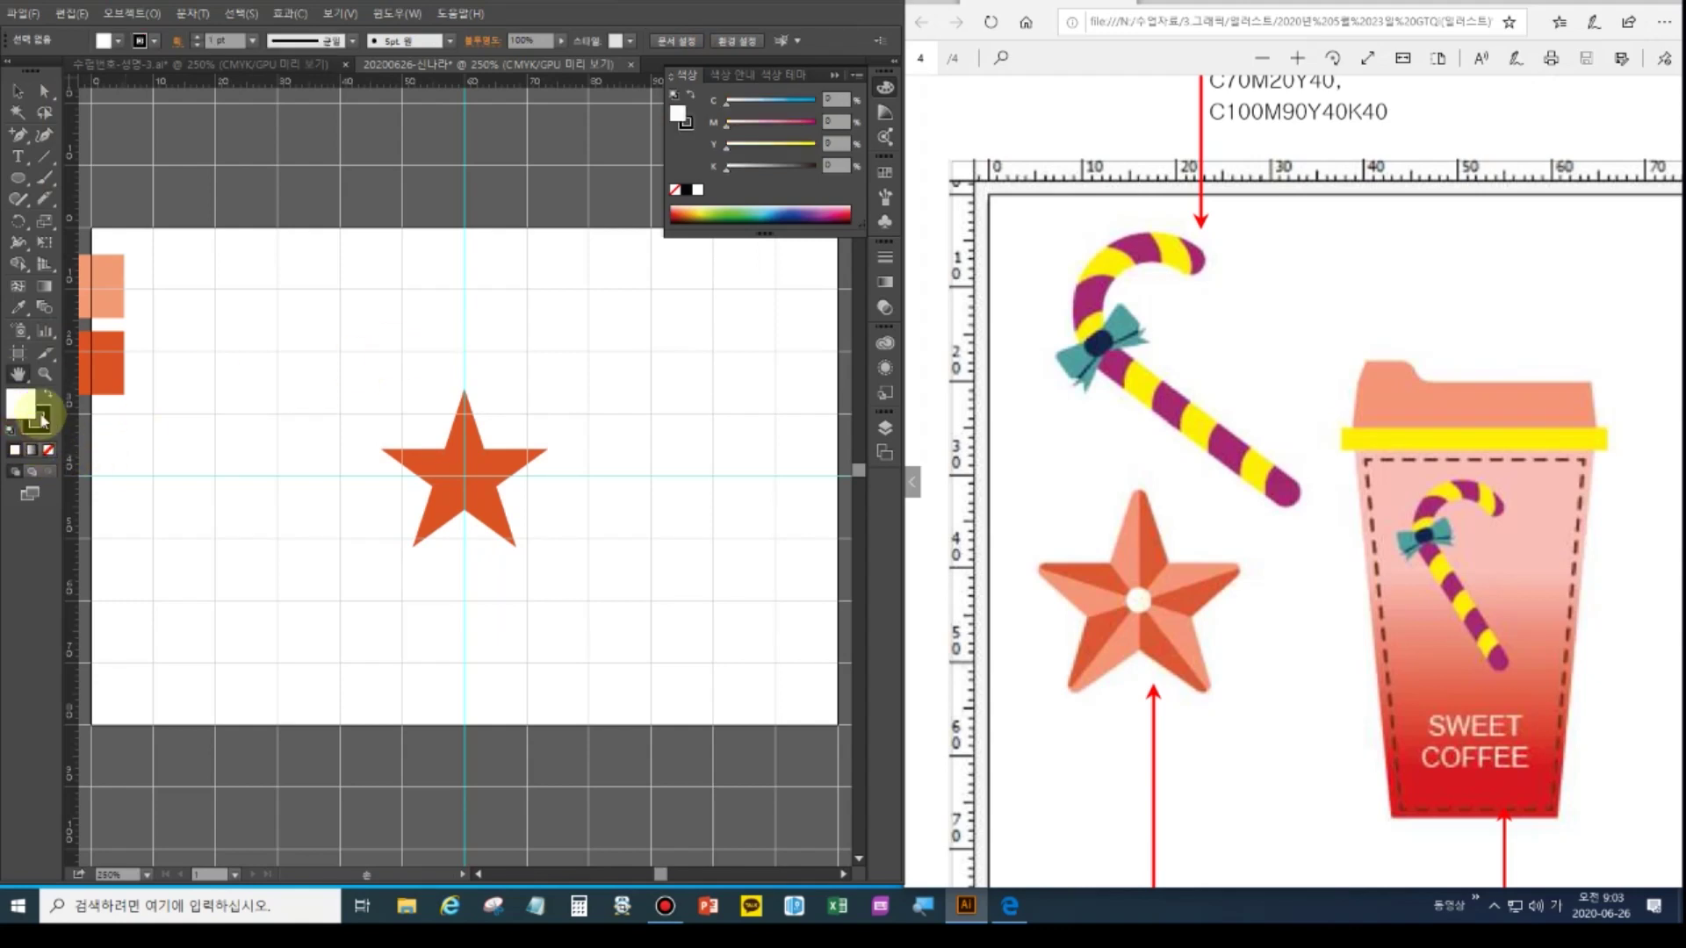
click(18, 178)
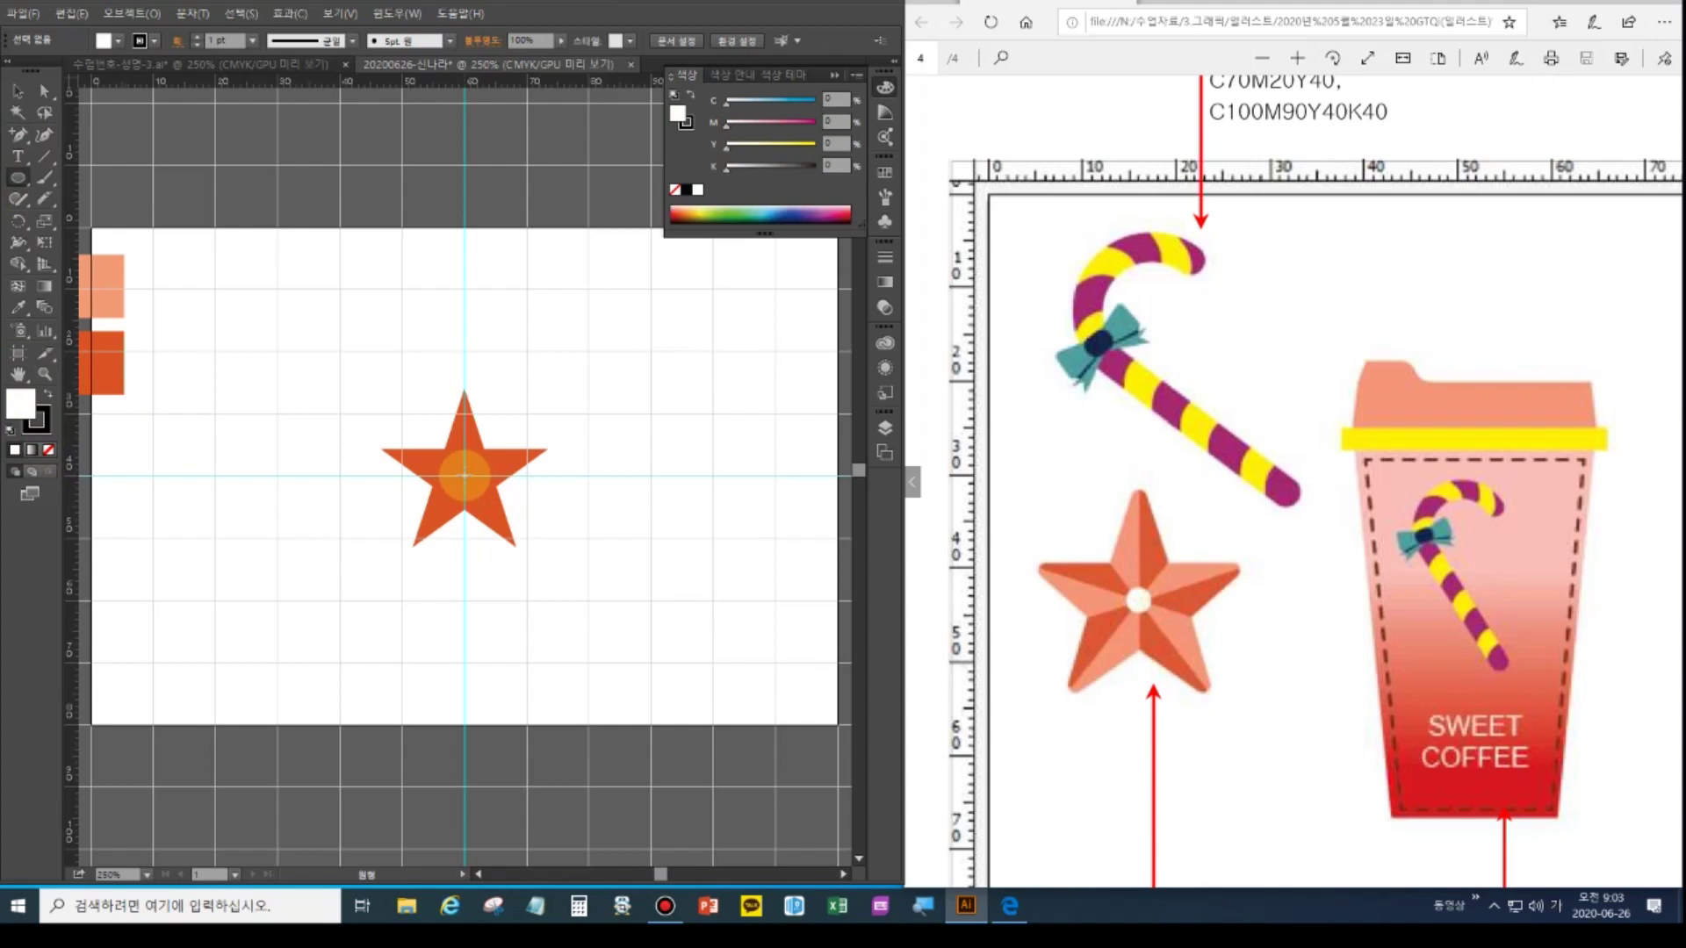
drag(464, 478, 527, 538)
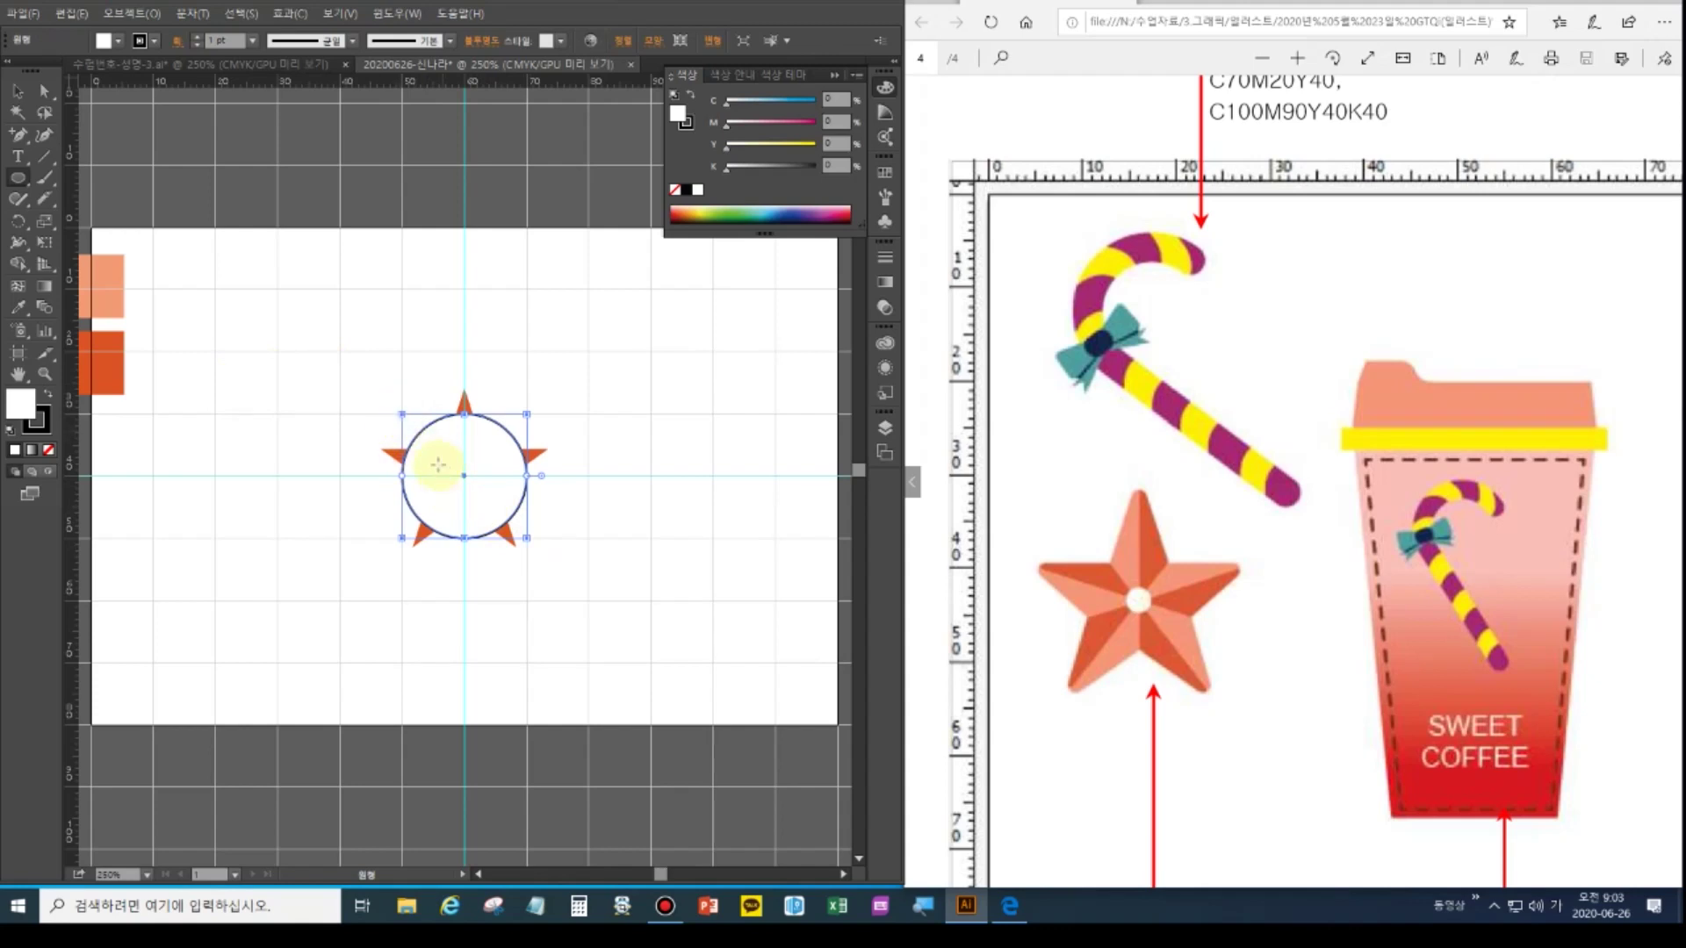
Turn off Snap to Grid and shrink the circle about its centre to roughly 3.5 mm across
click(341, 13)
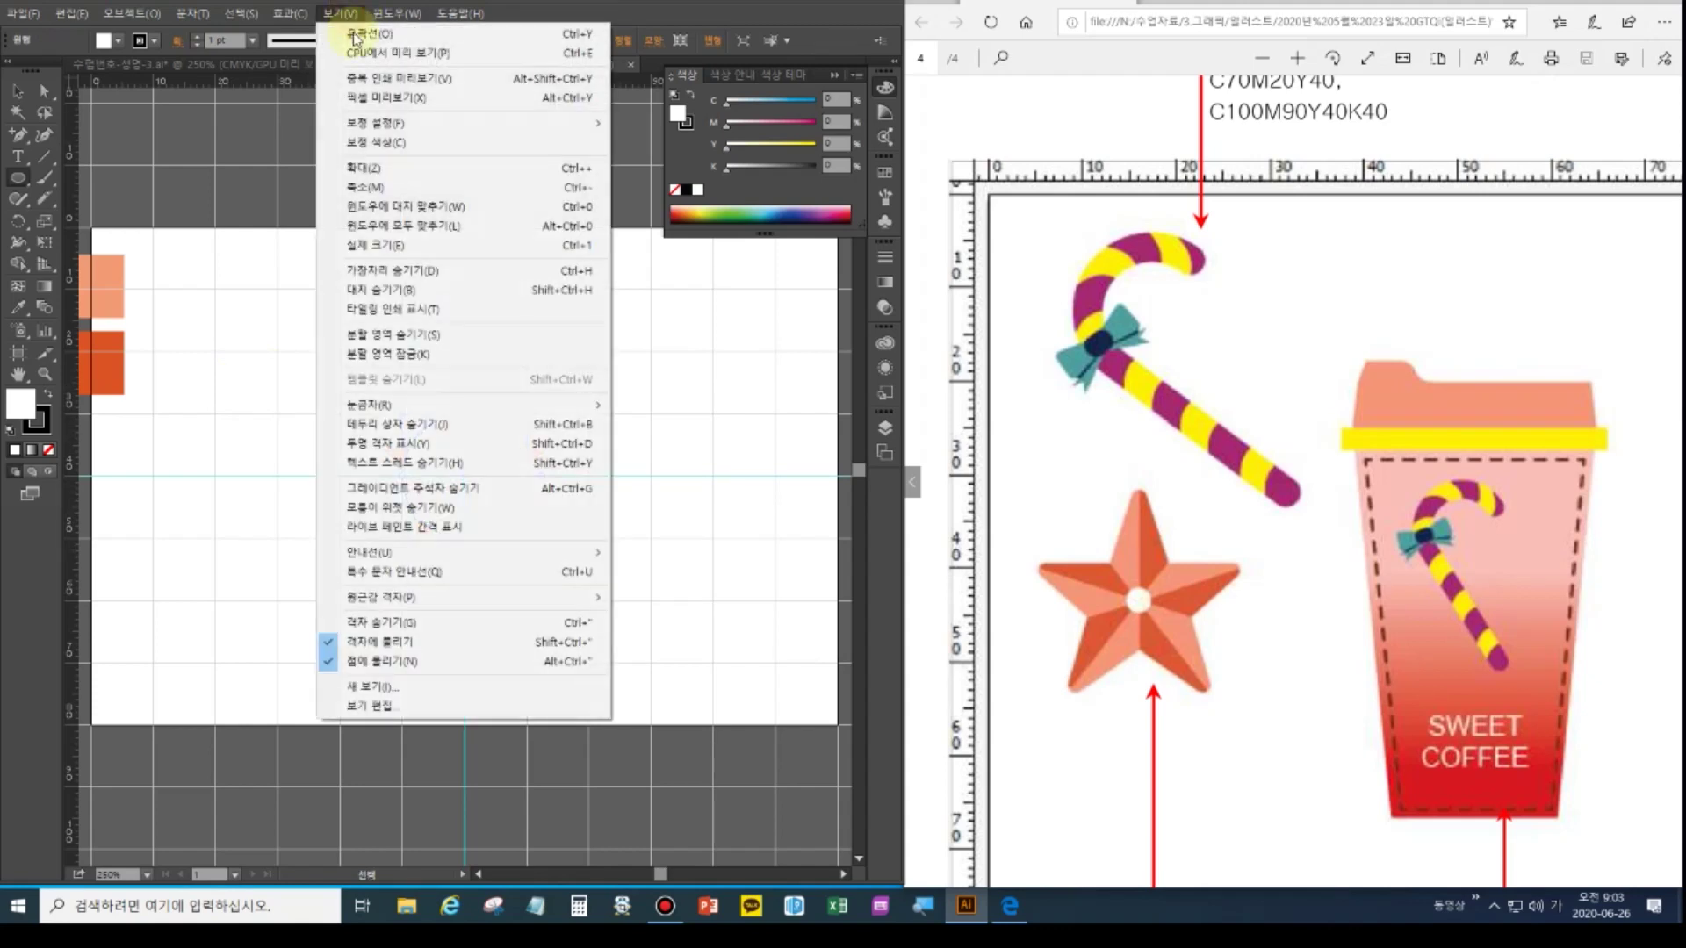
click(391, 648)
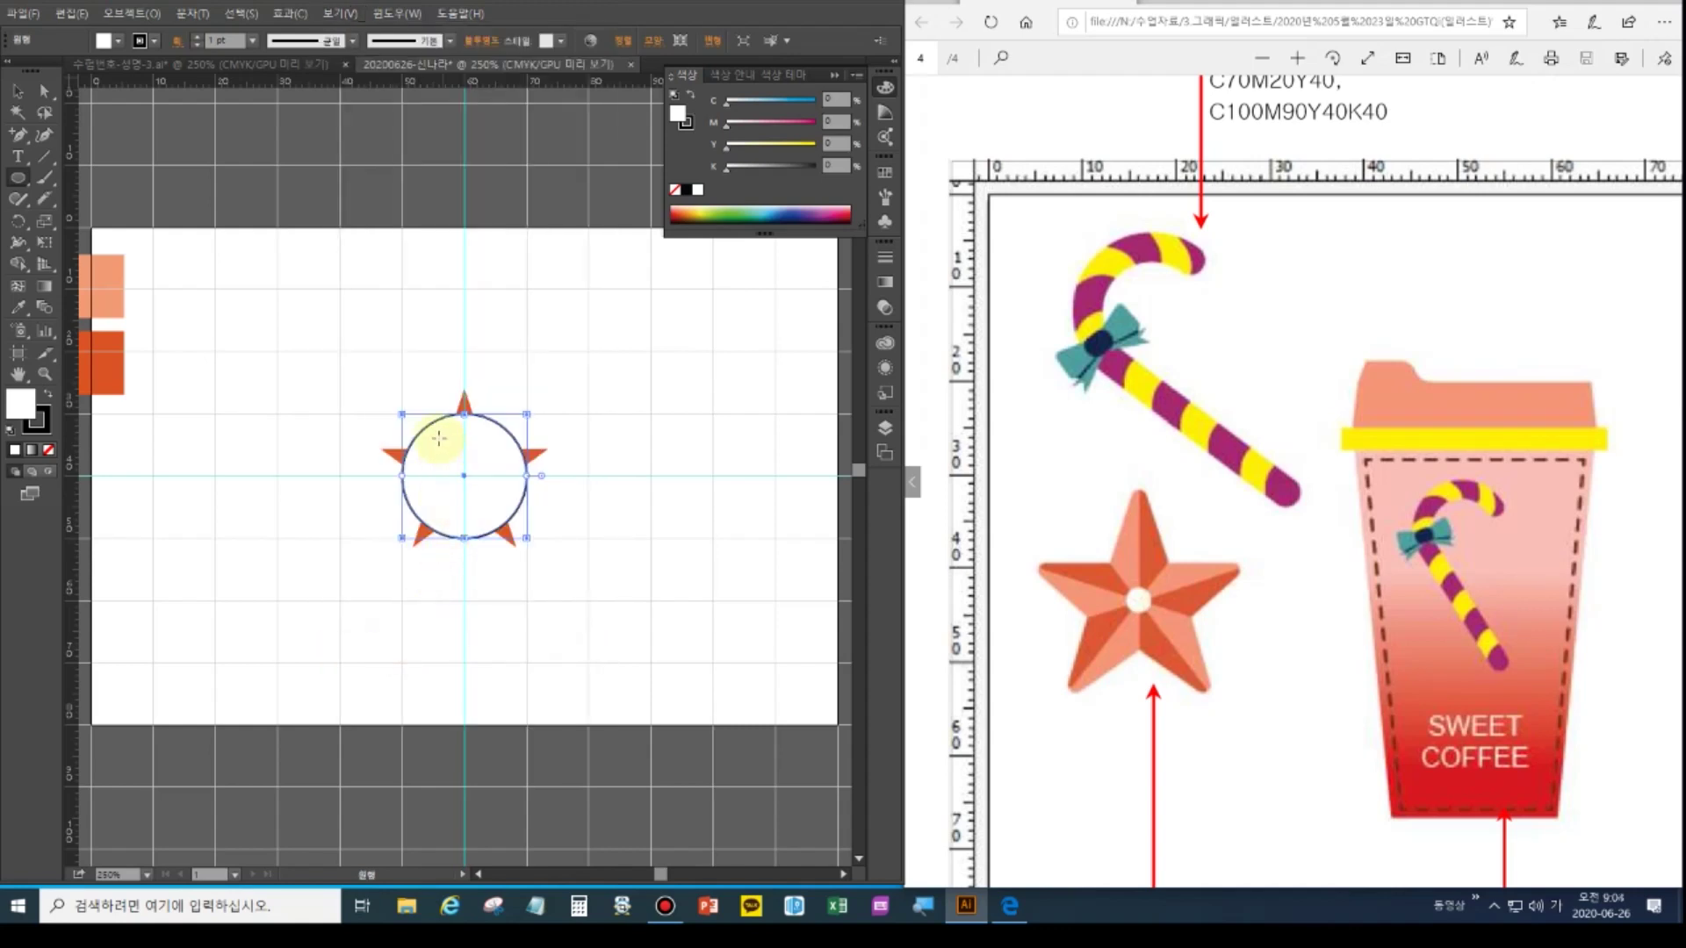
drag(399, 416, 454, 466)
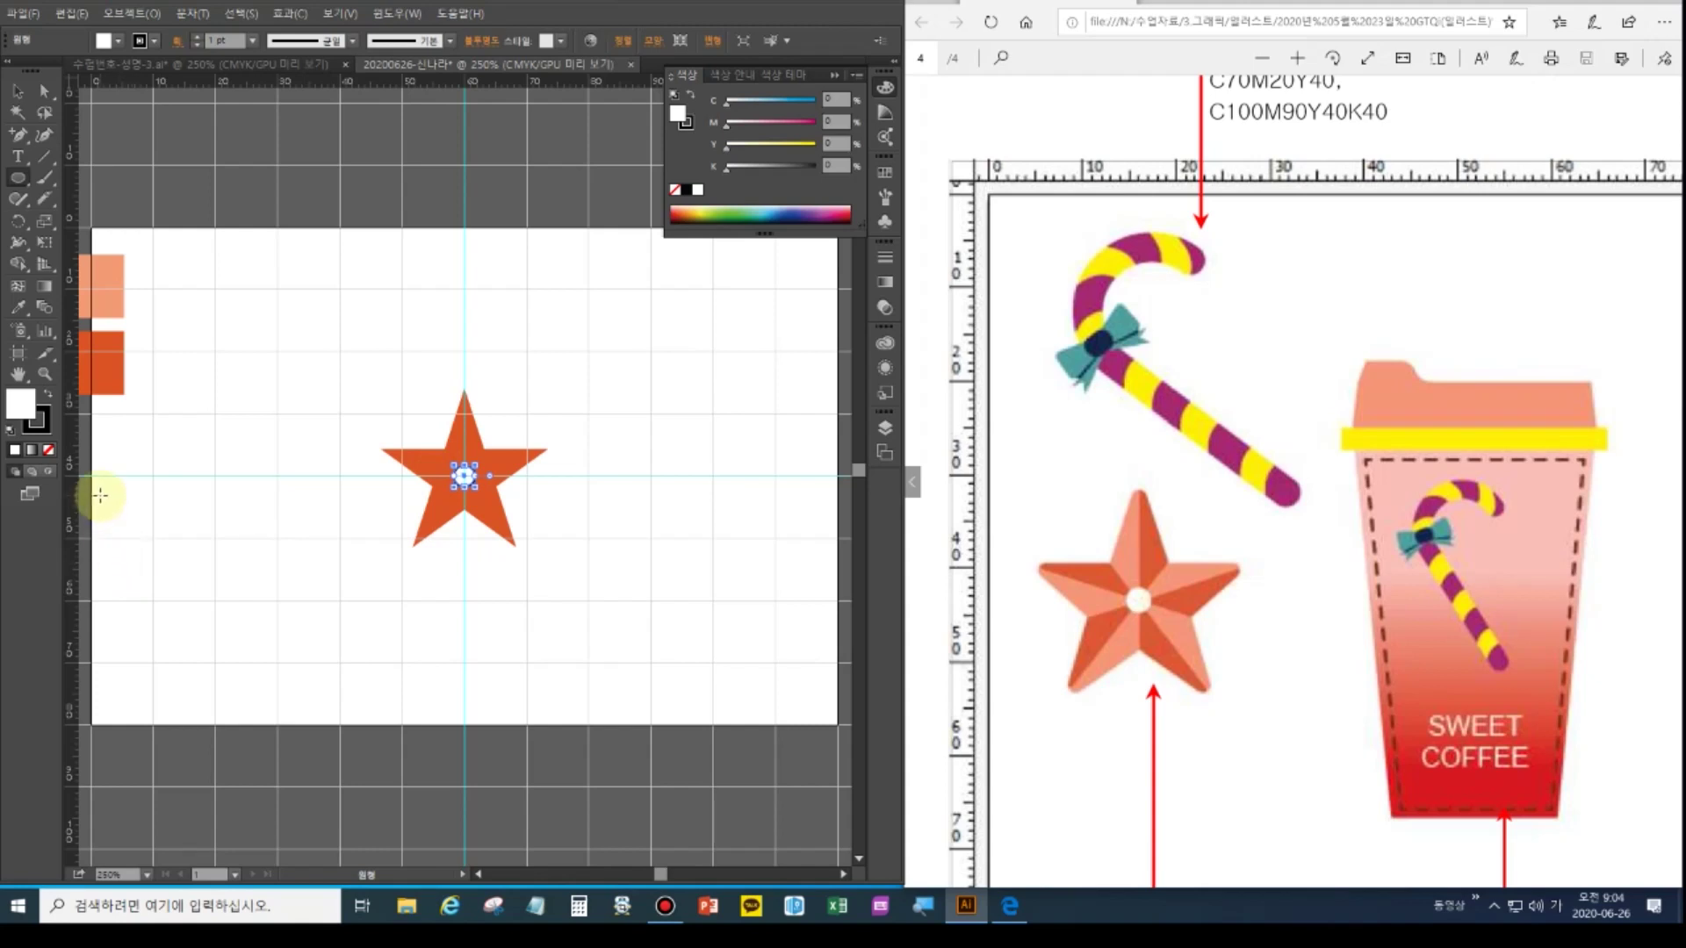
key(ctrl+plus)
key(ctrl+plus)
key(ctrl+plus)
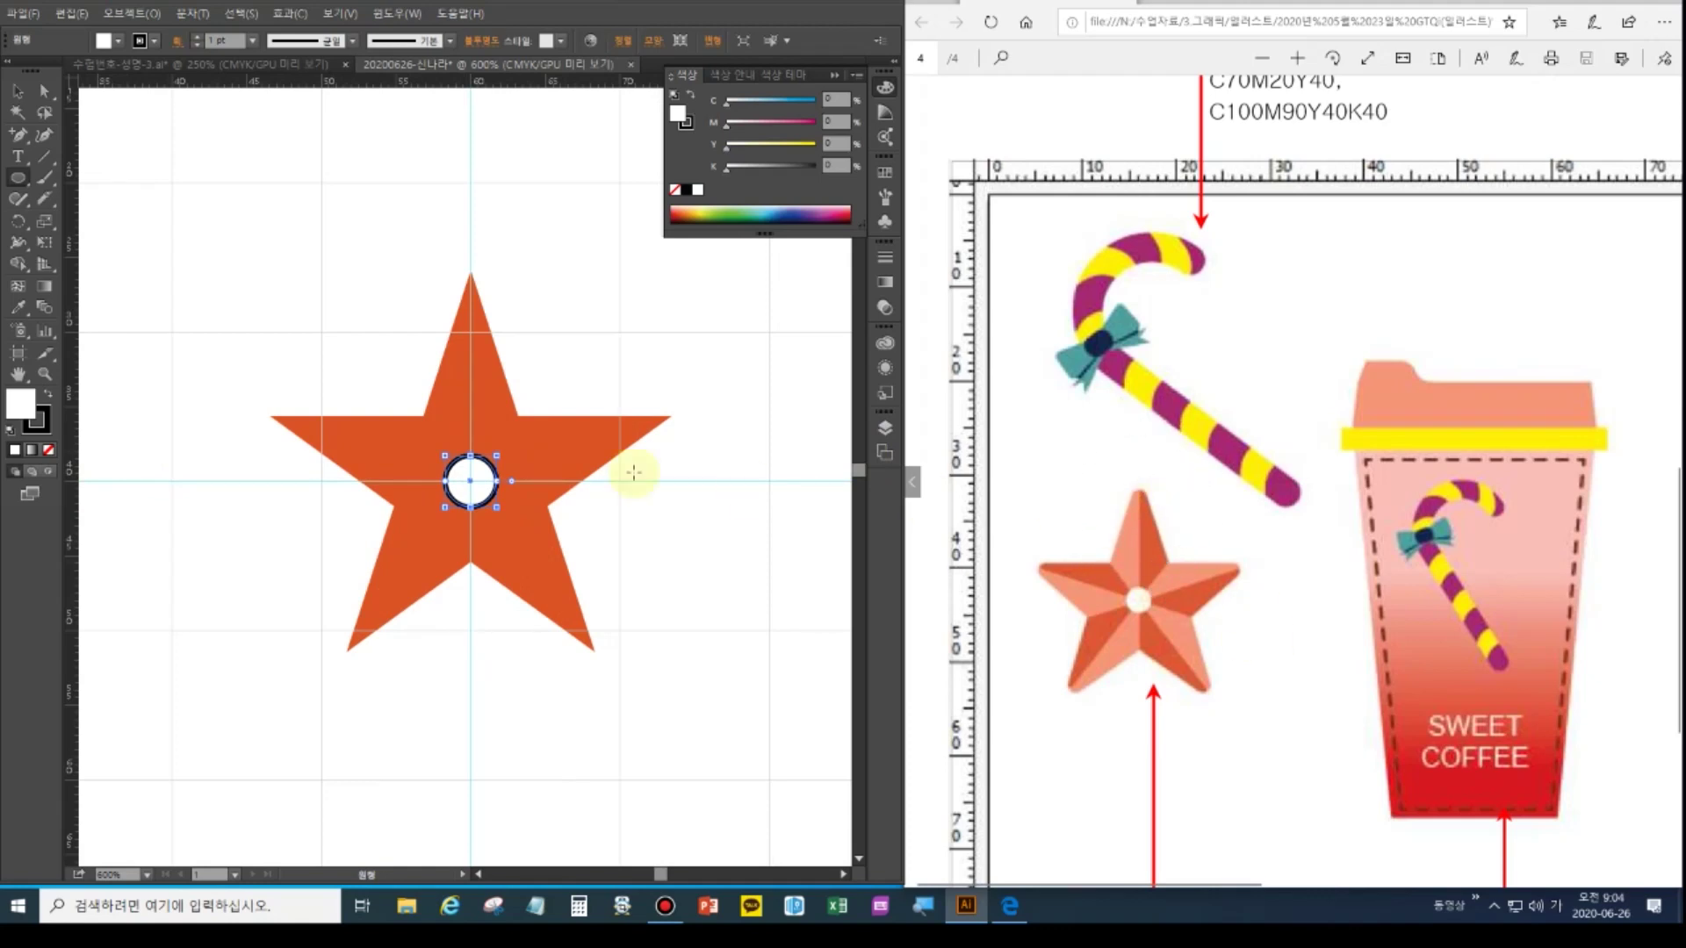
click(18, 90)
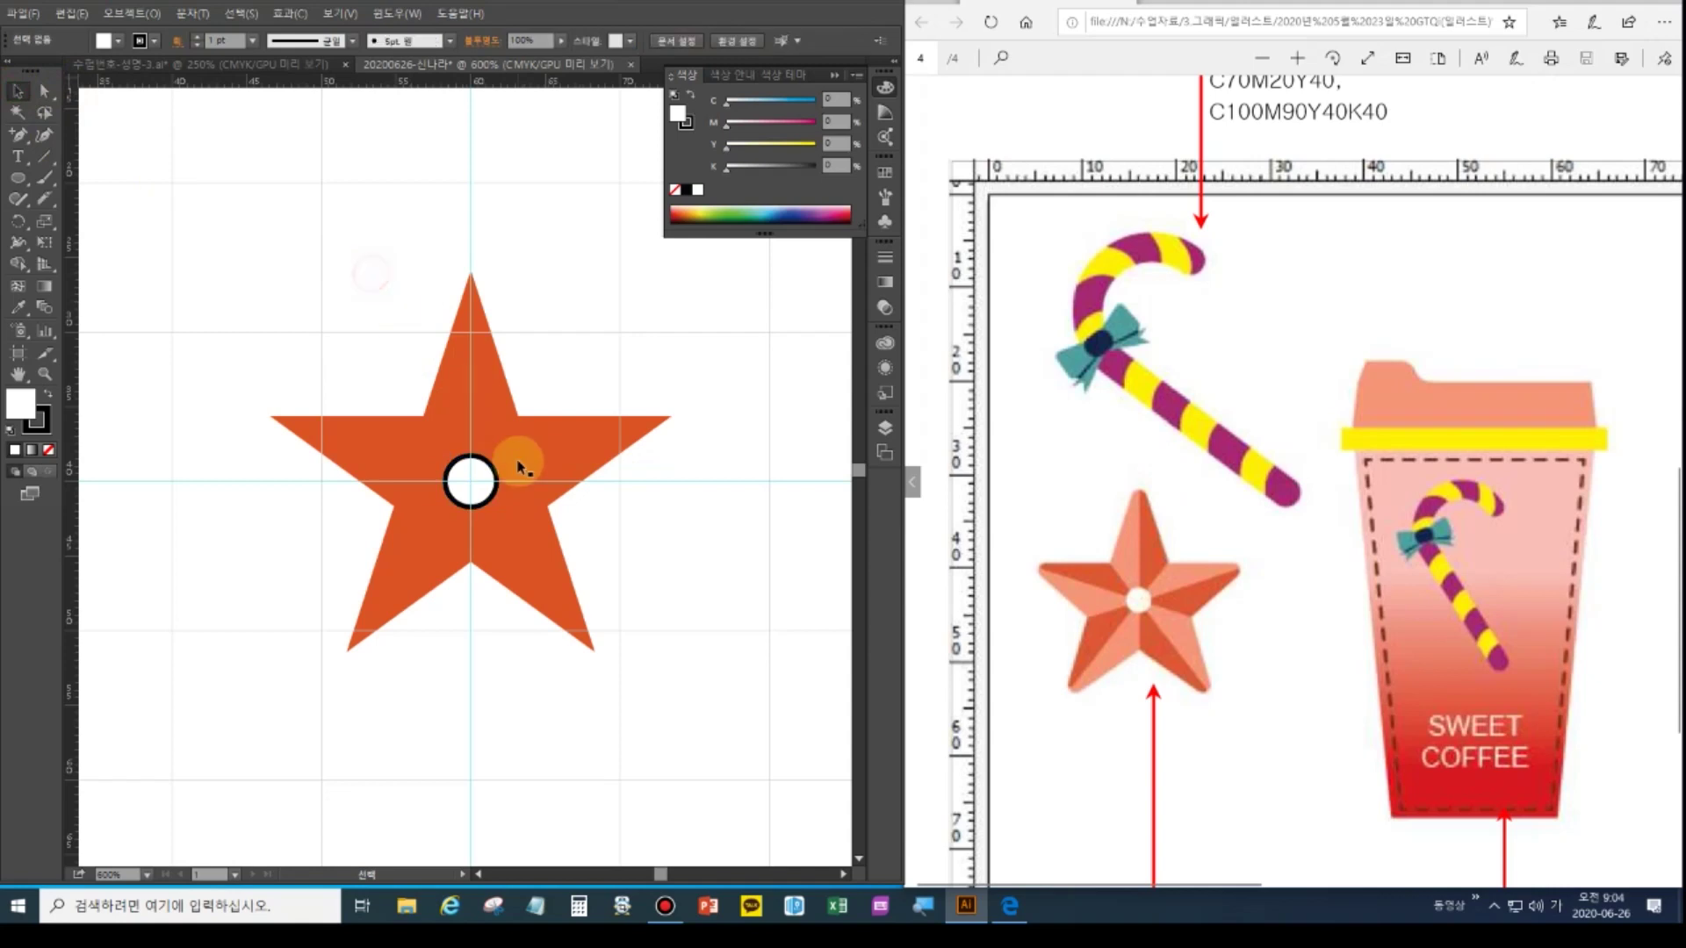
click(499, 390)
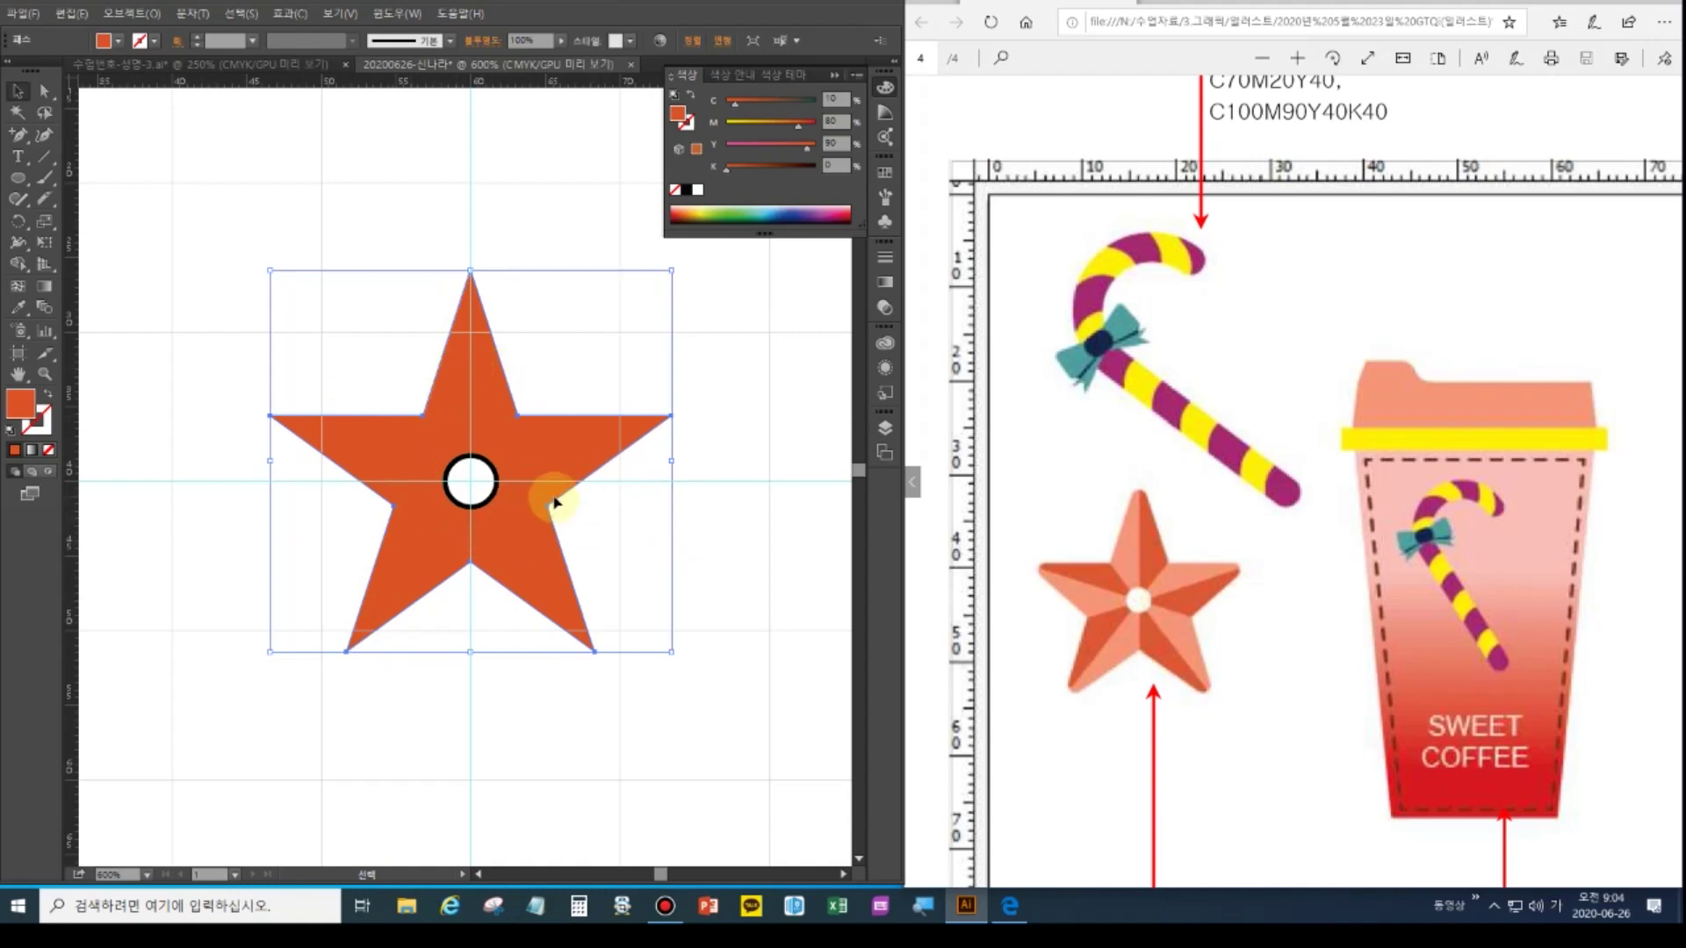
click(287, 14)
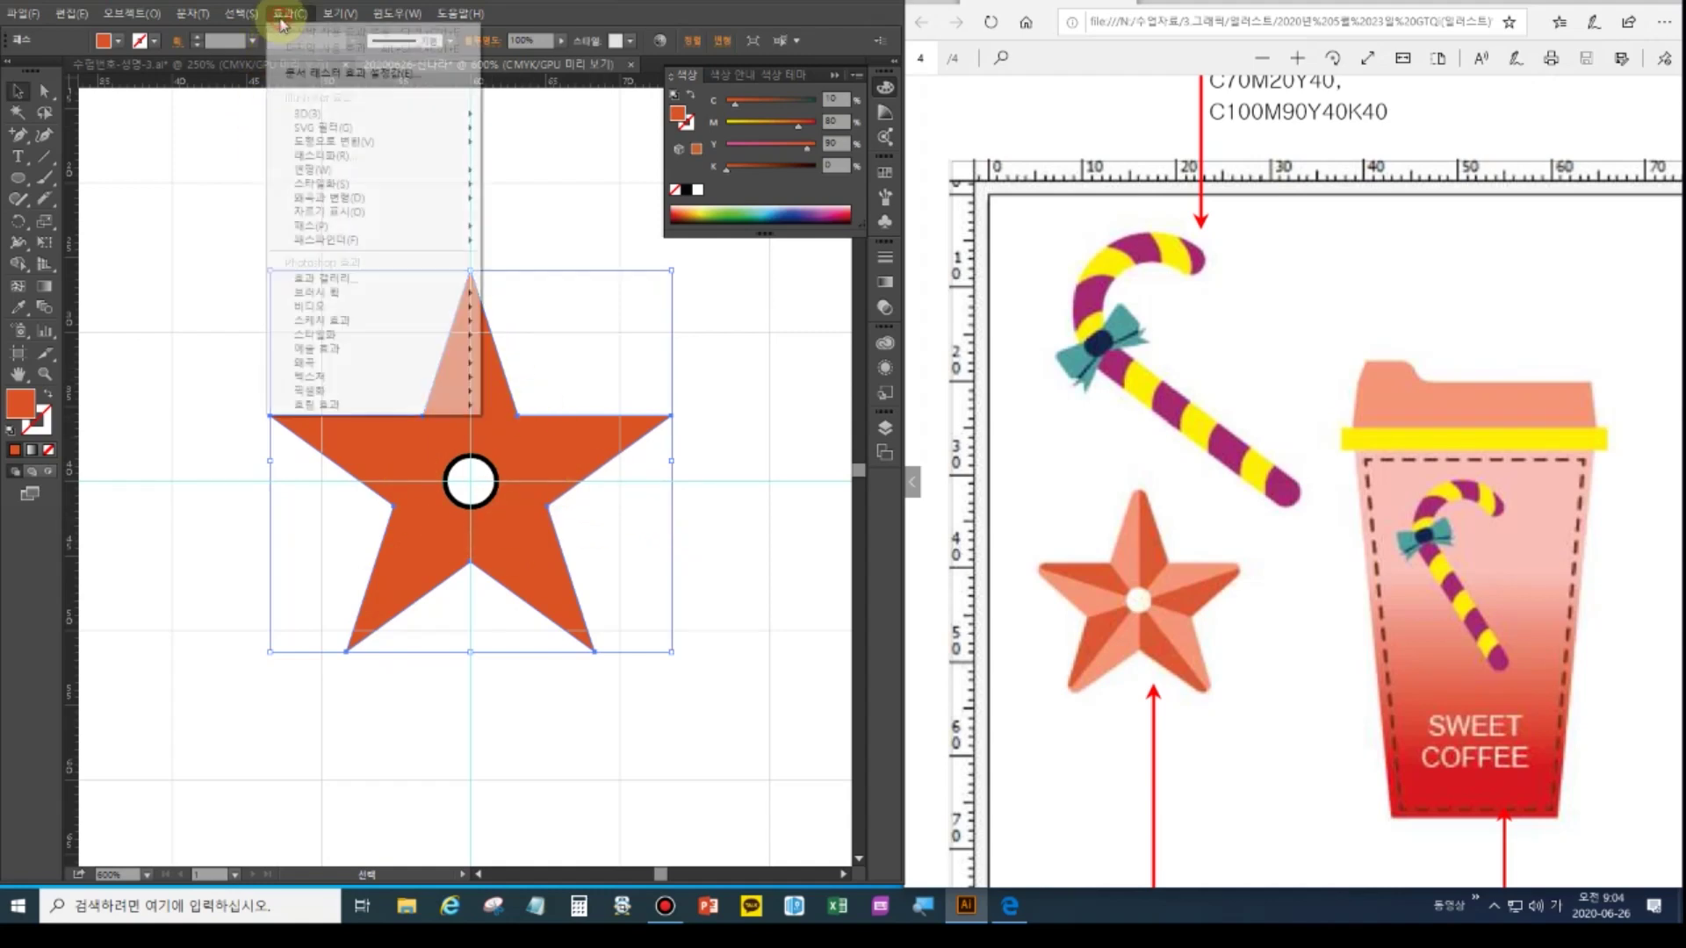
mouse_move(343, 186)
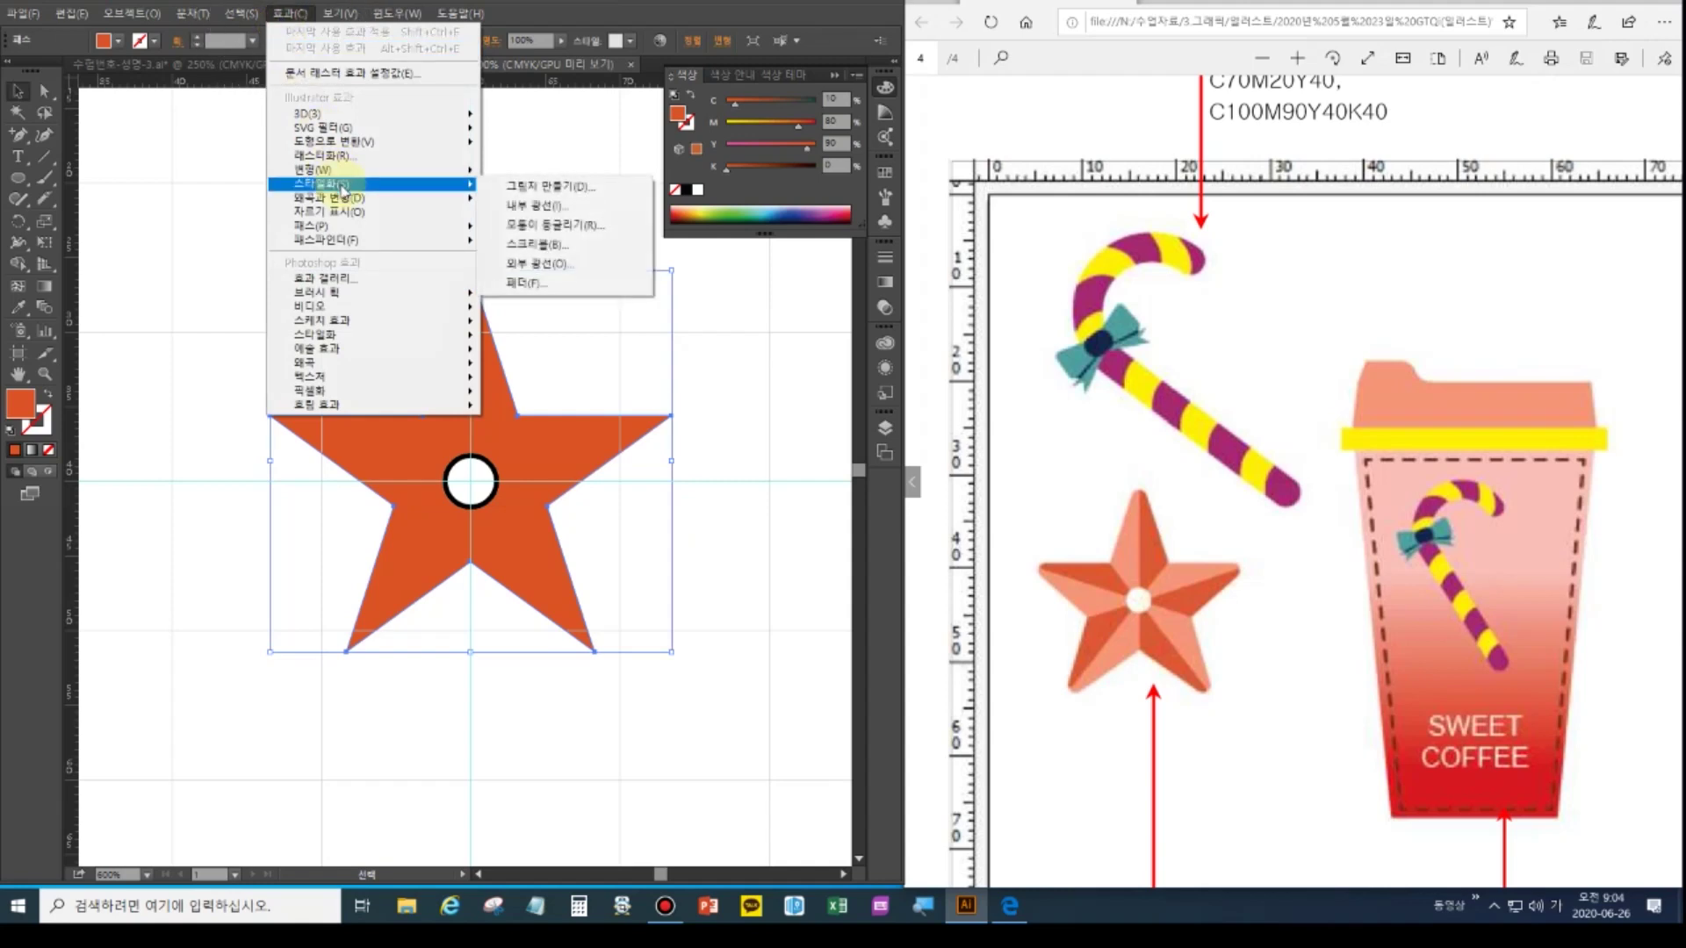
click(564, 233)
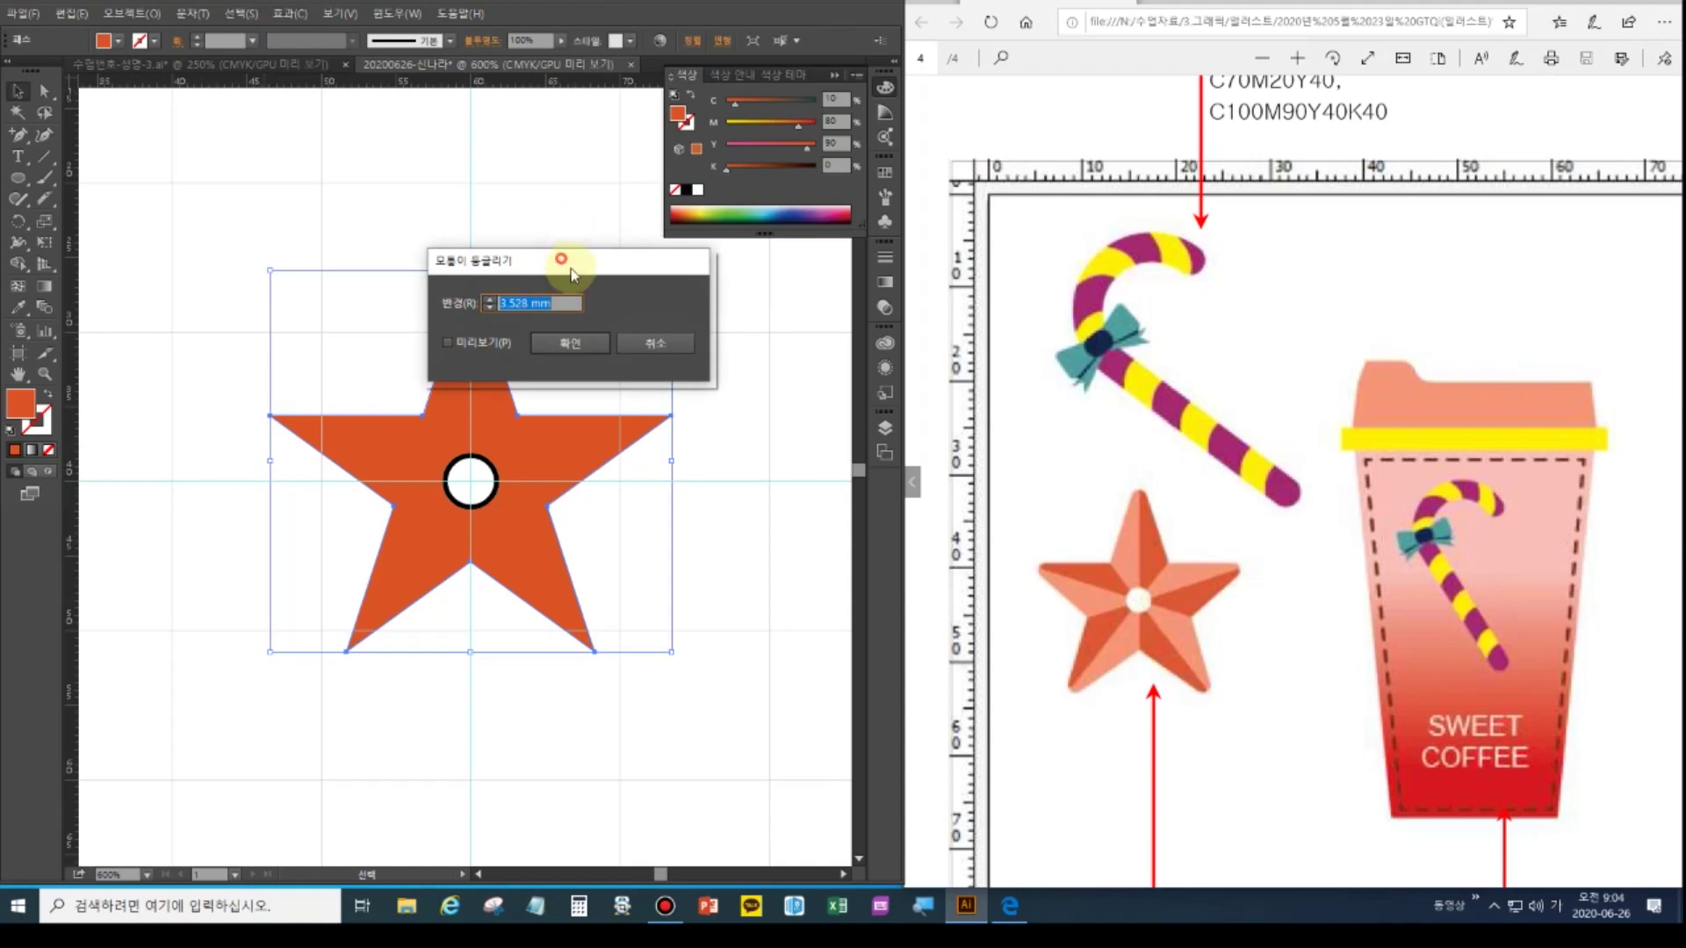
drag(557, 256, 780, 297)
click(700, 374)
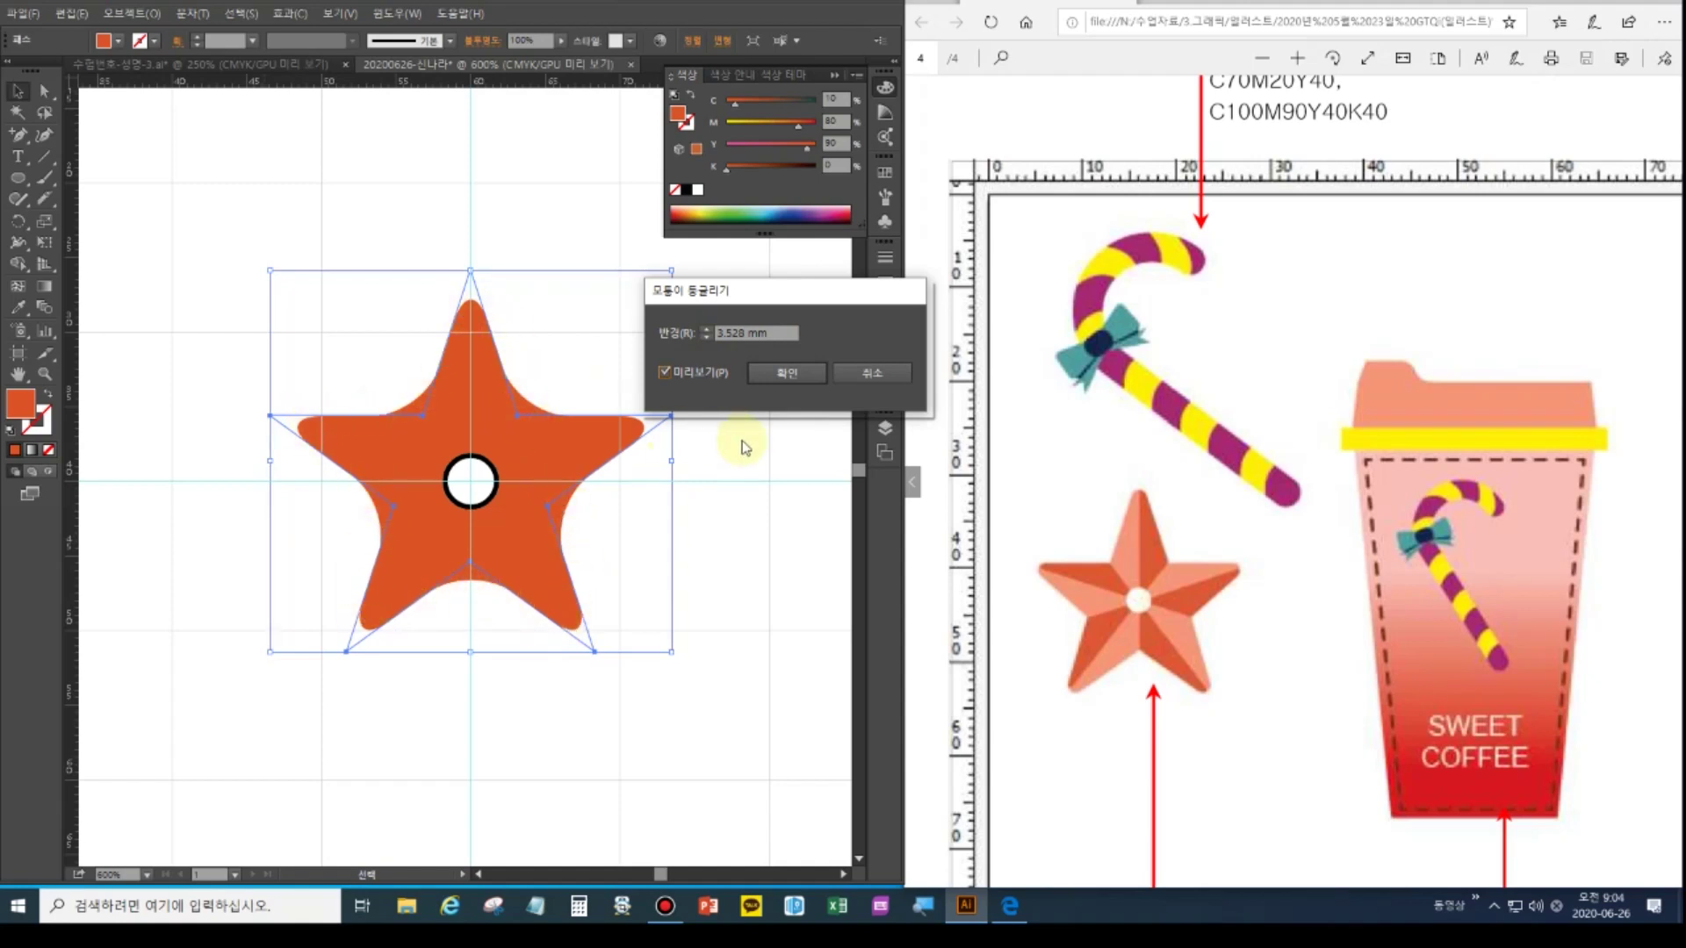
click(897, 386)
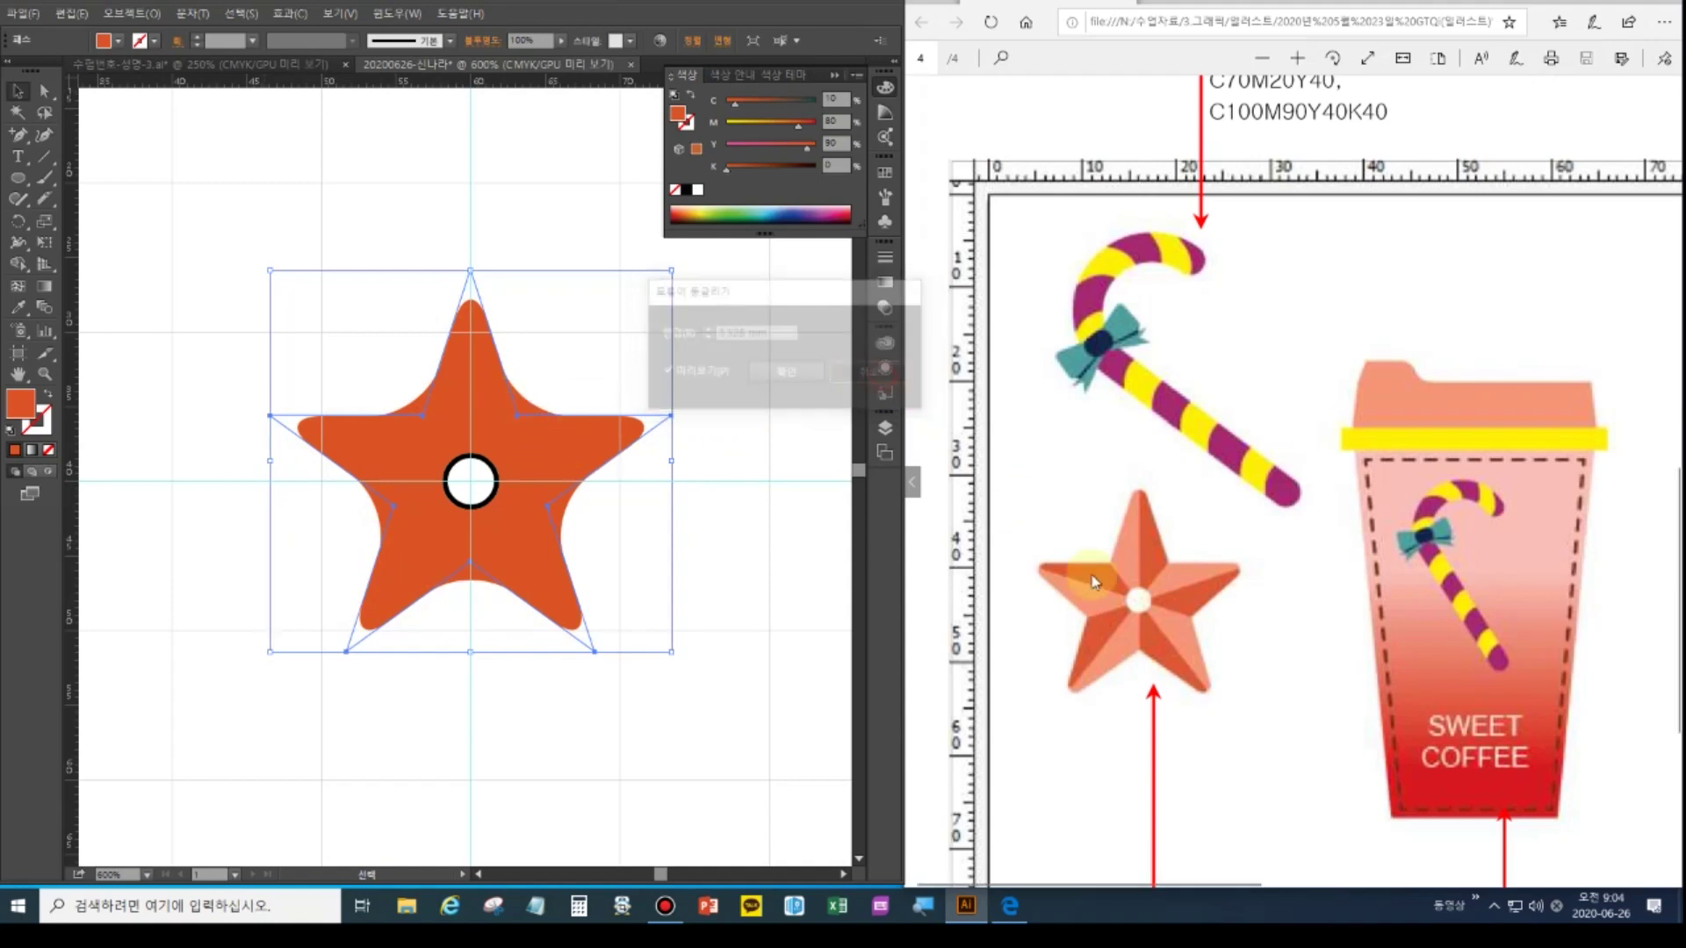
click(1172, 562)
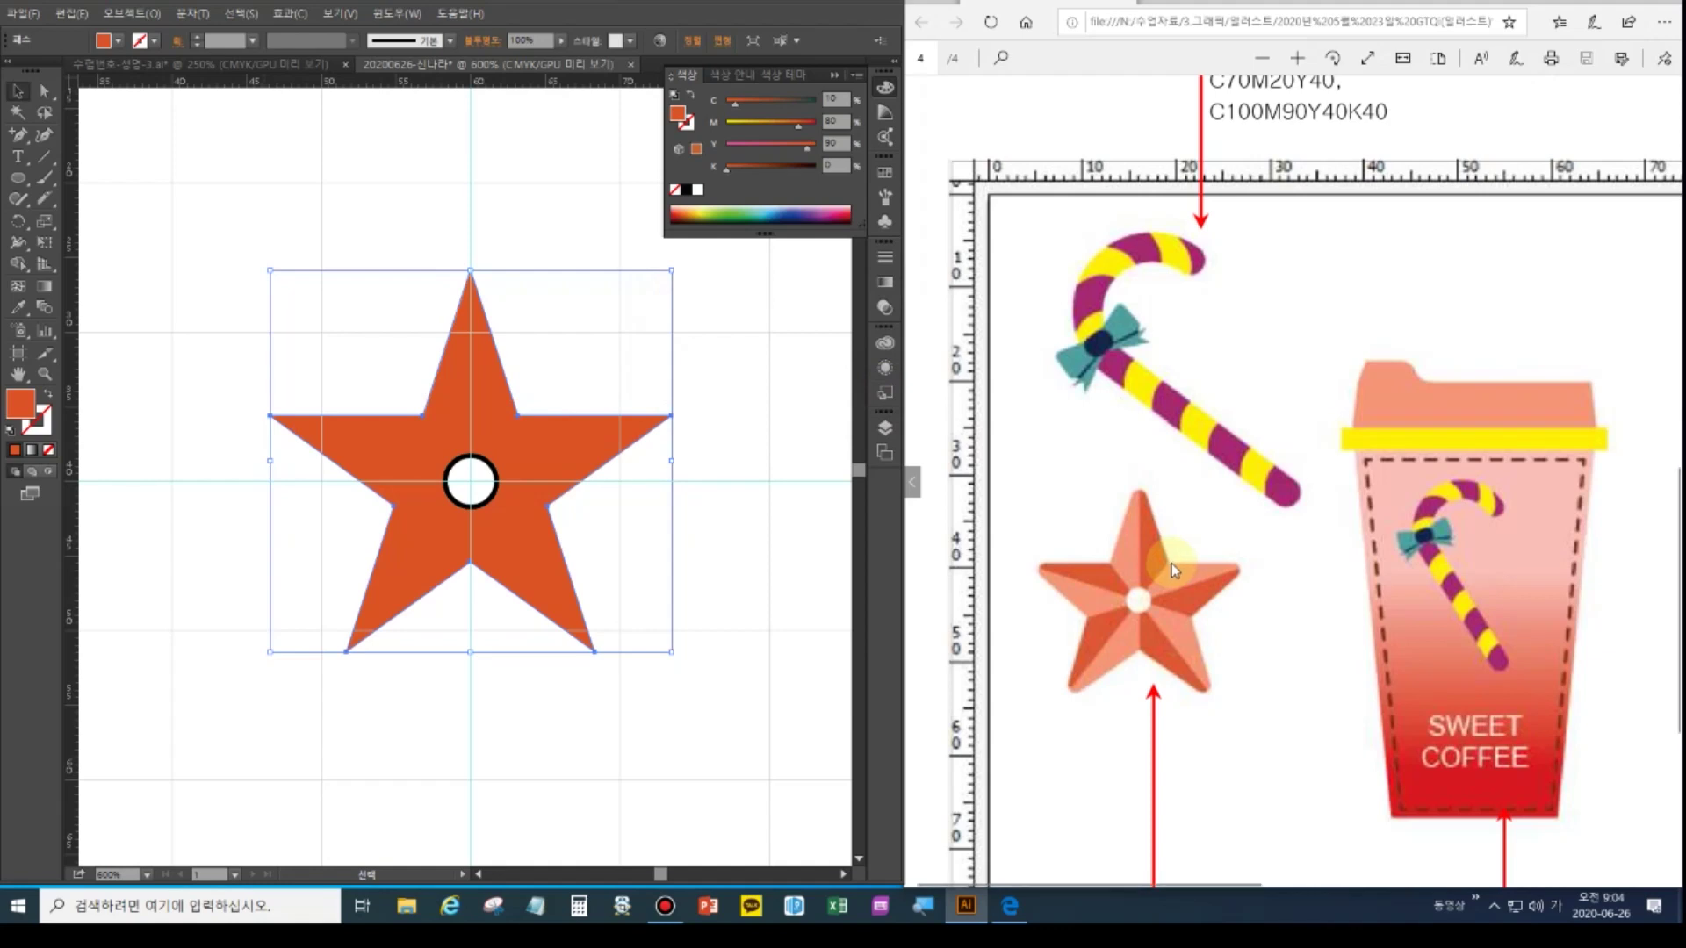
click(379, 359)
click(468, 423)
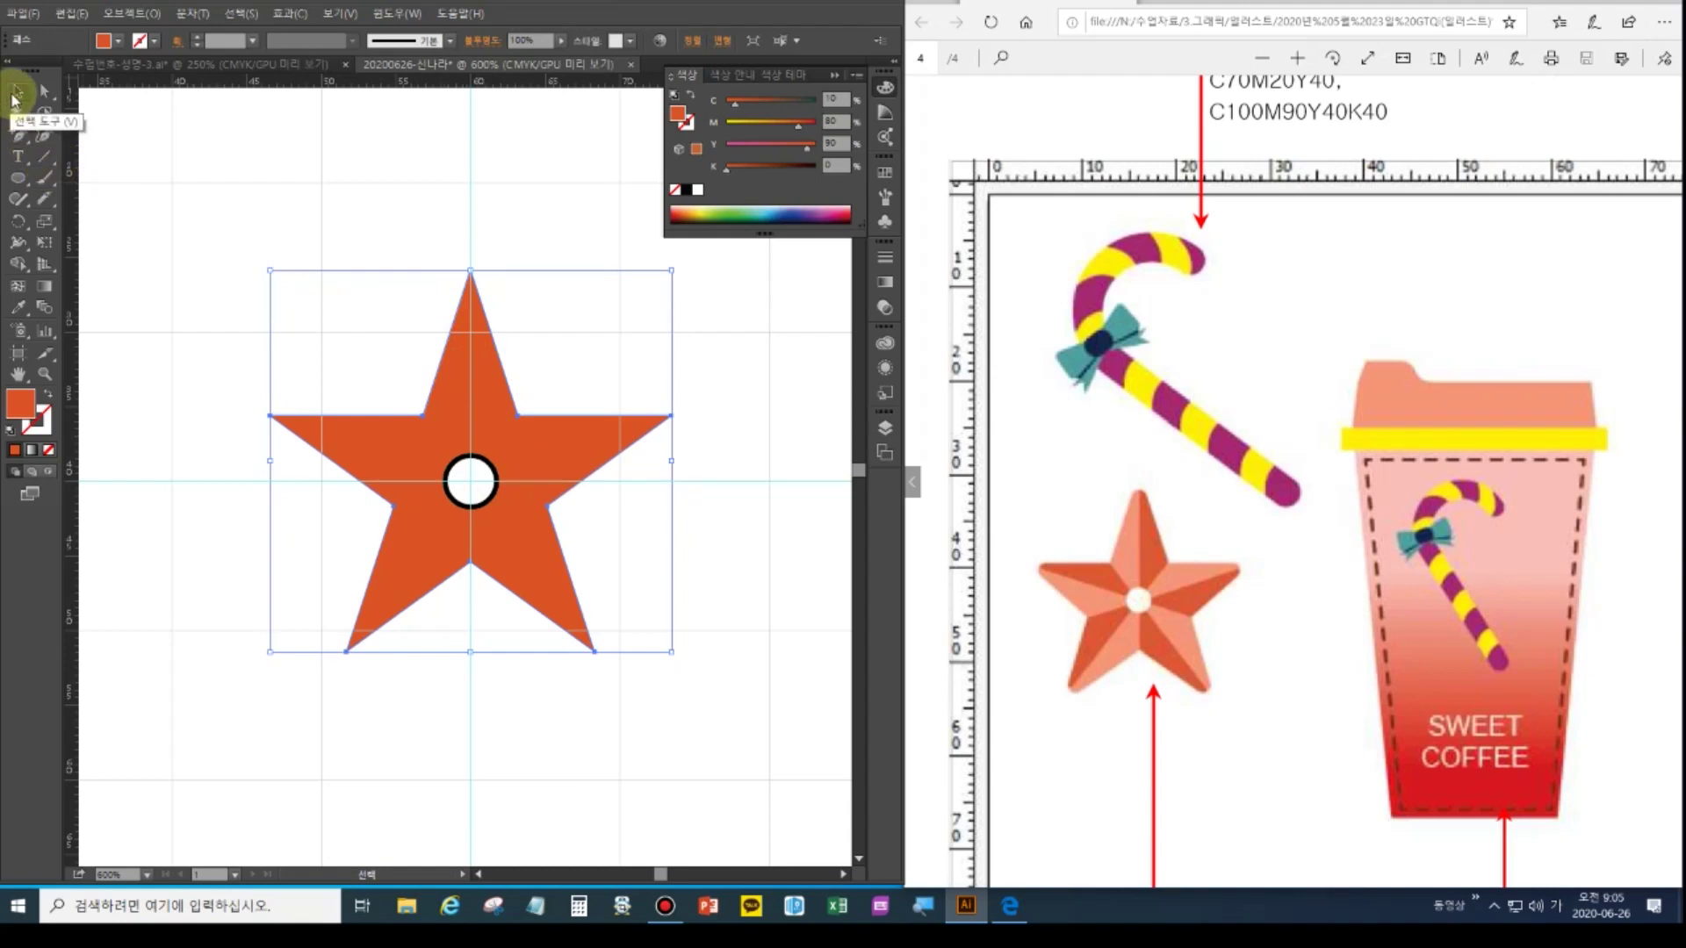
Punch the circle out of the star with Pathfinder's Minus Front and deselect the result
drag(224, 219, 752, 703)
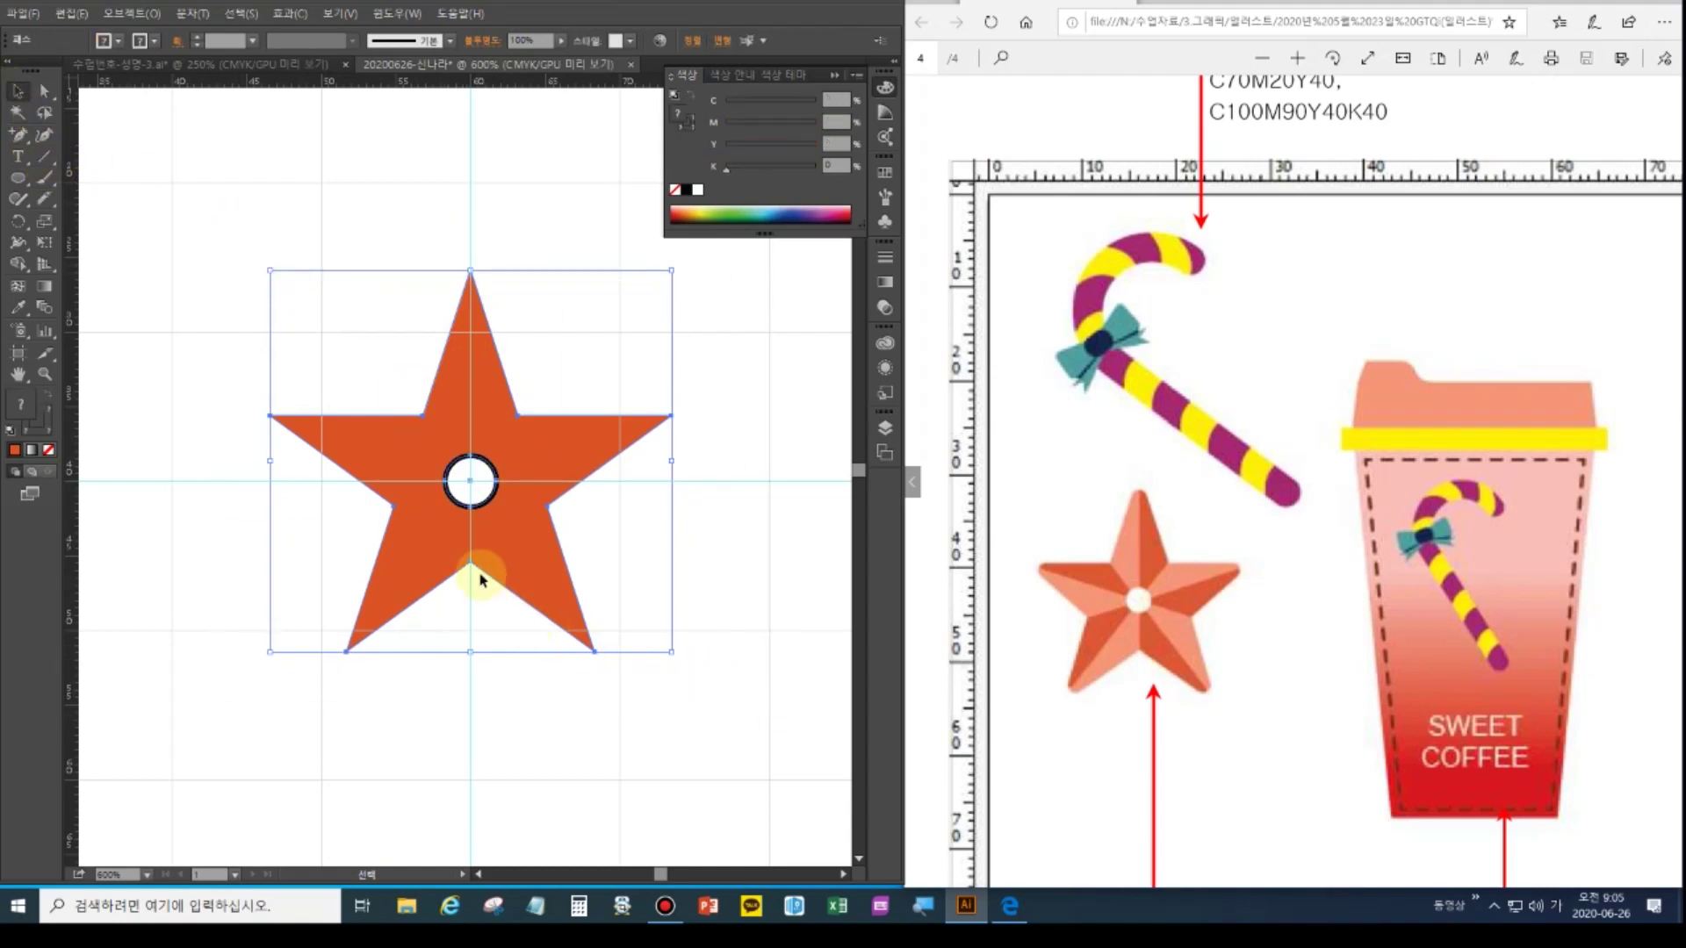
key(a)
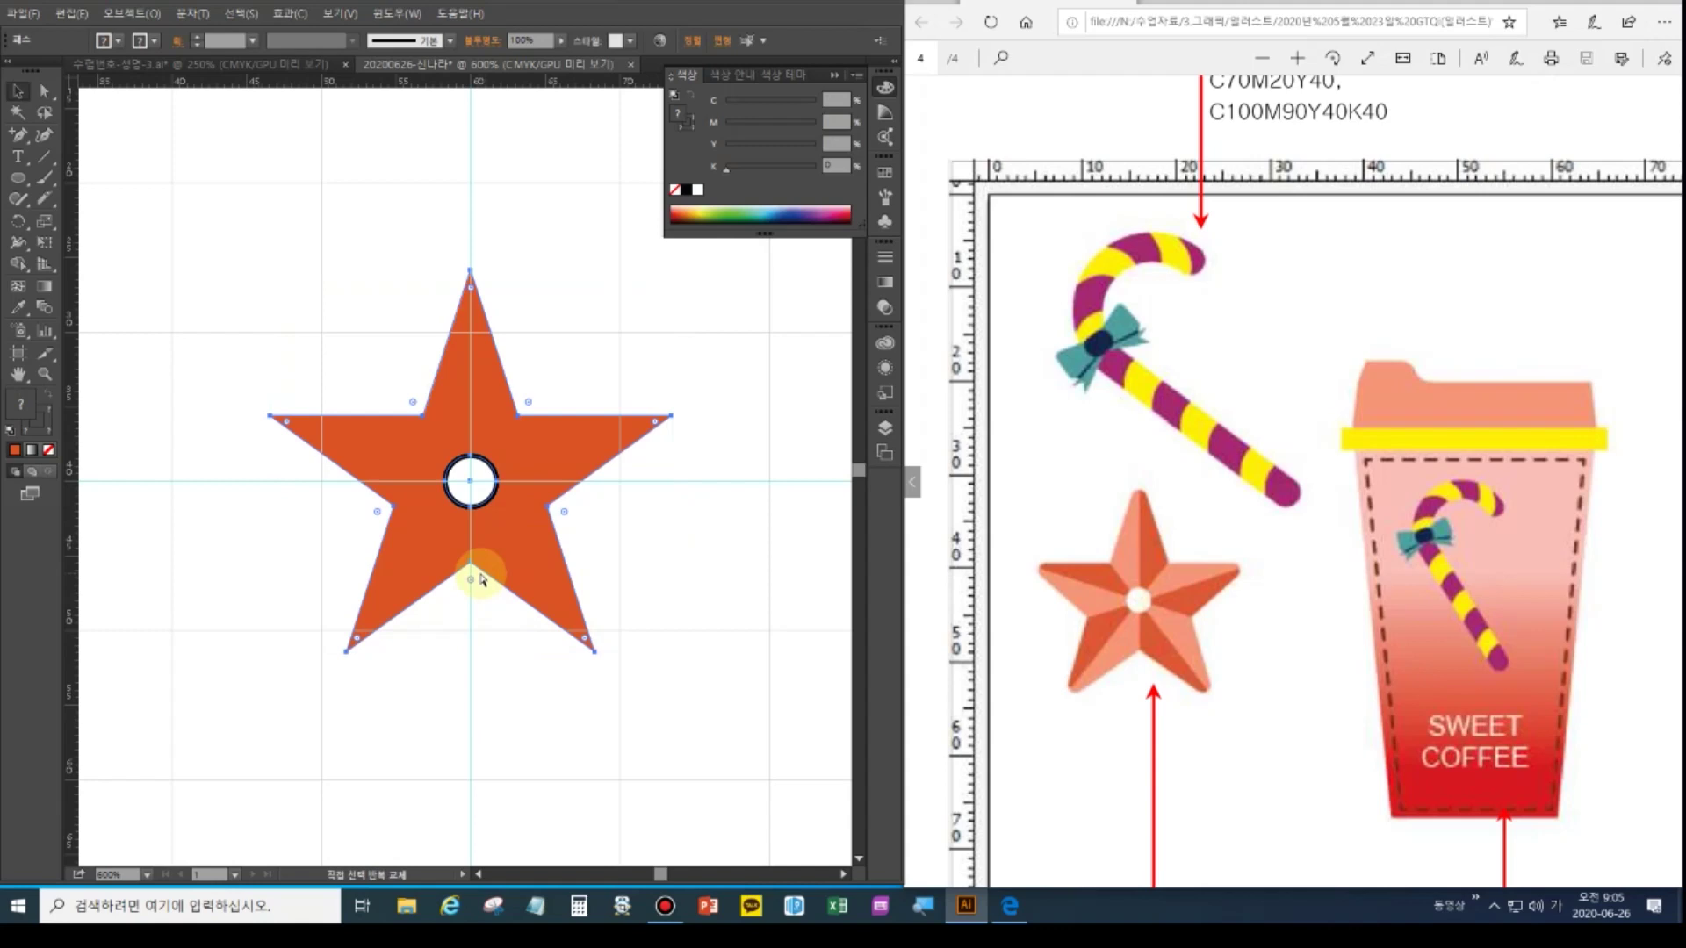
key(shift+ctrl+F9)
key(v)
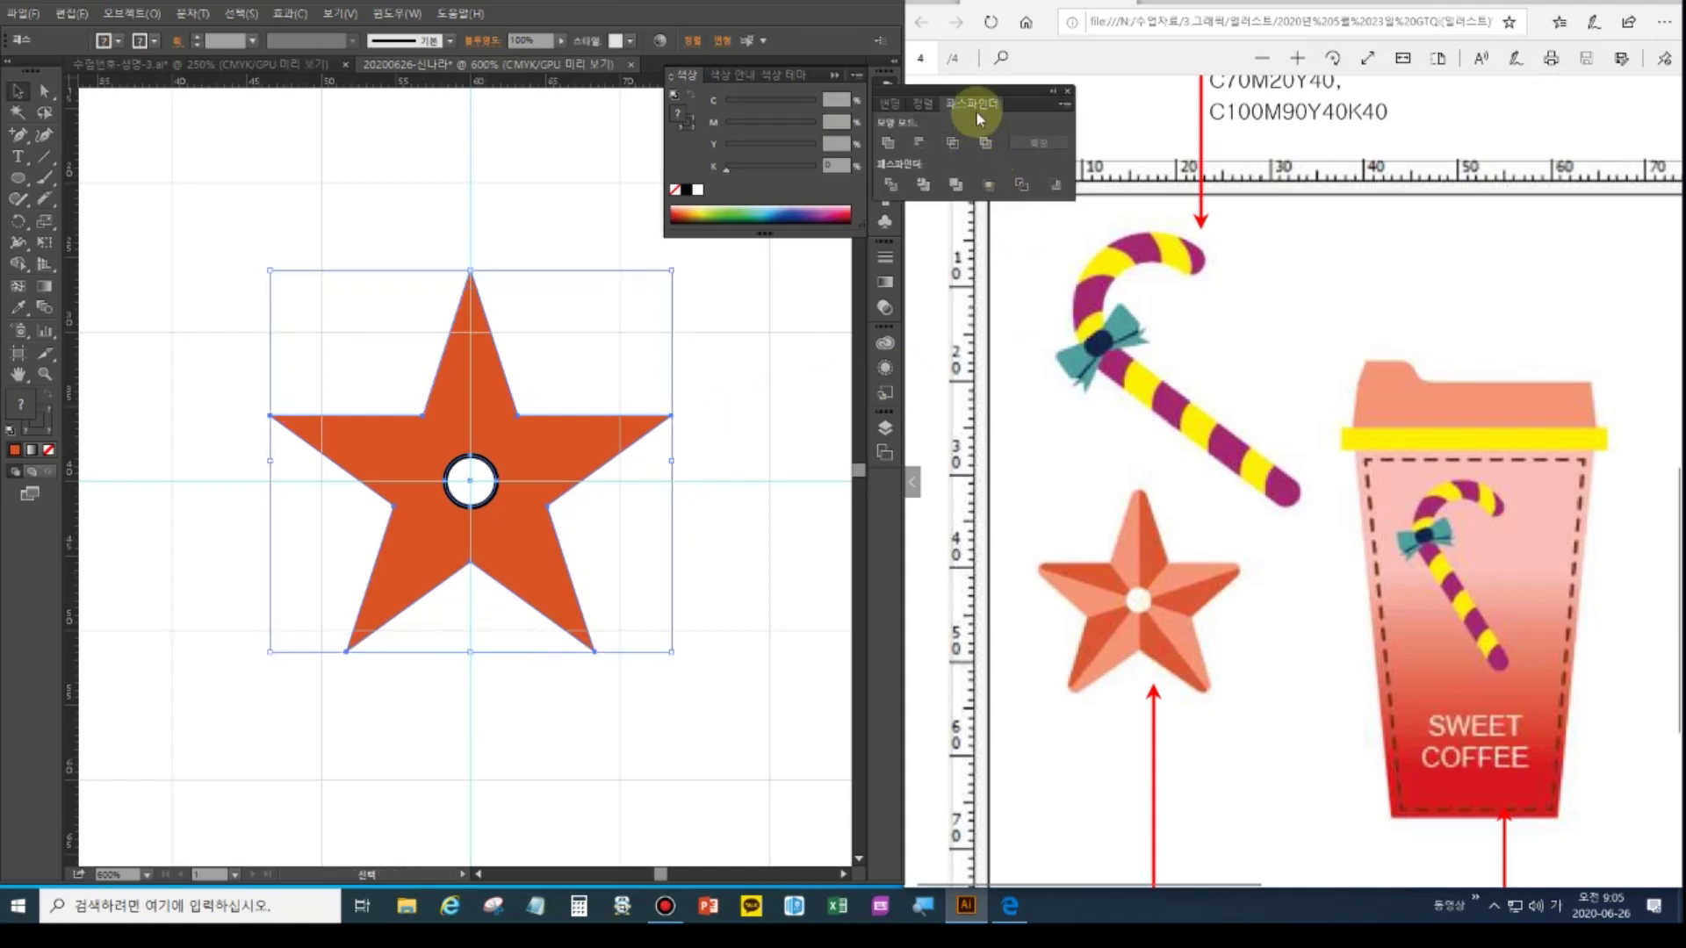
click(921, 143)
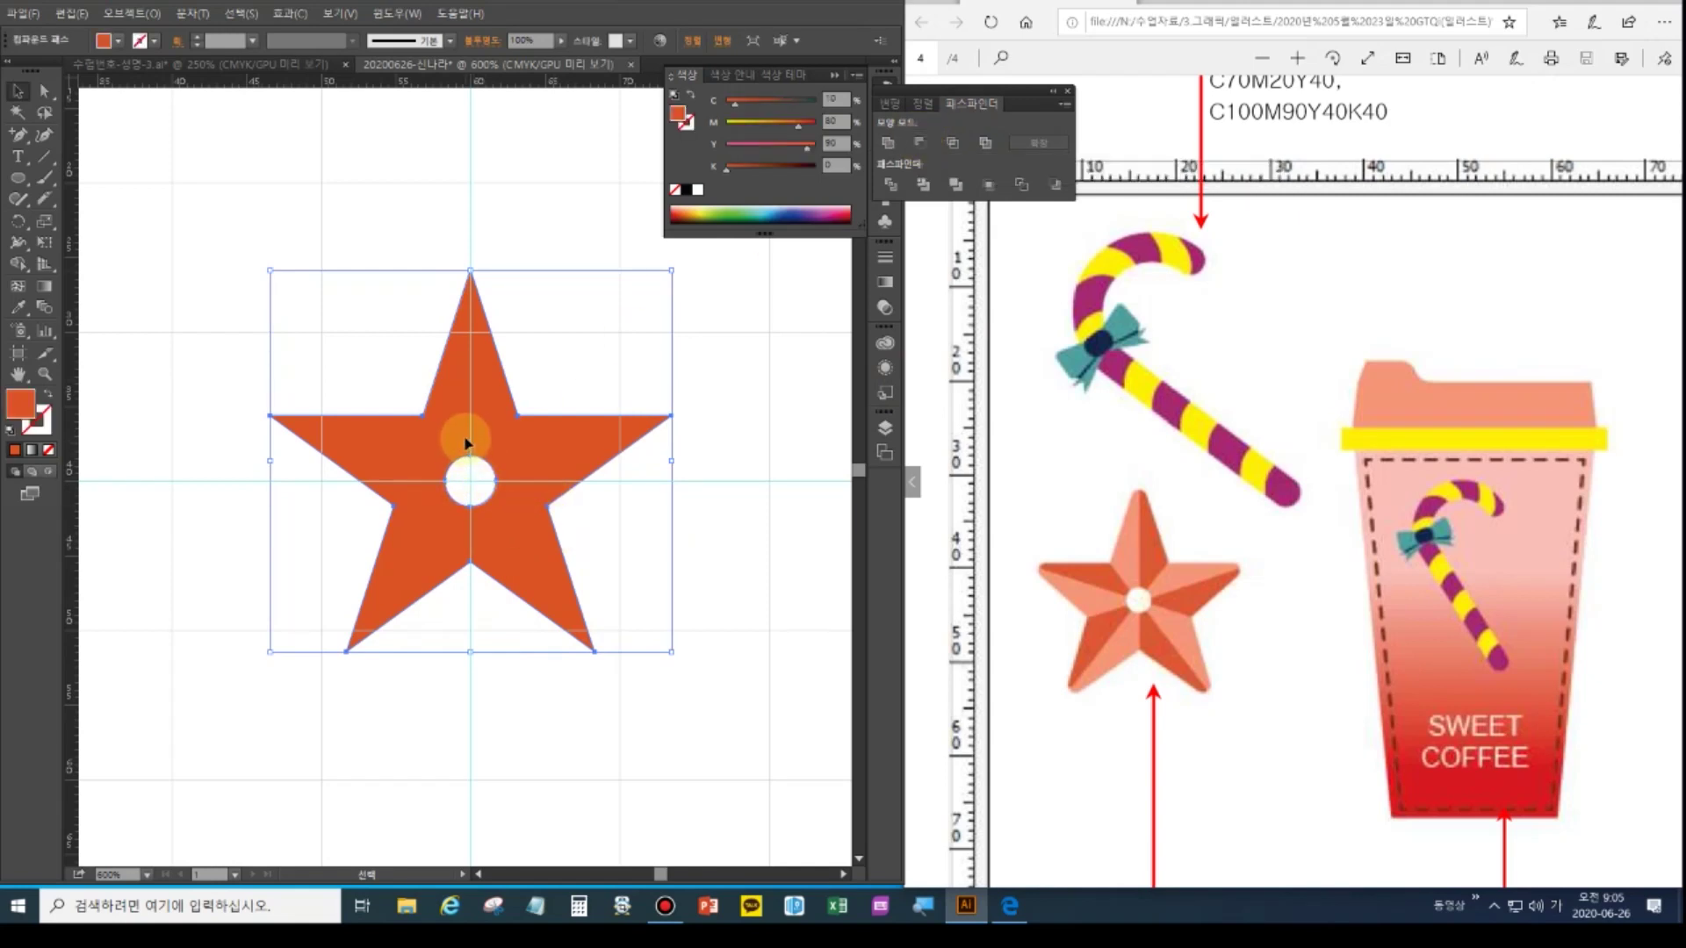
right_click(484, 416)
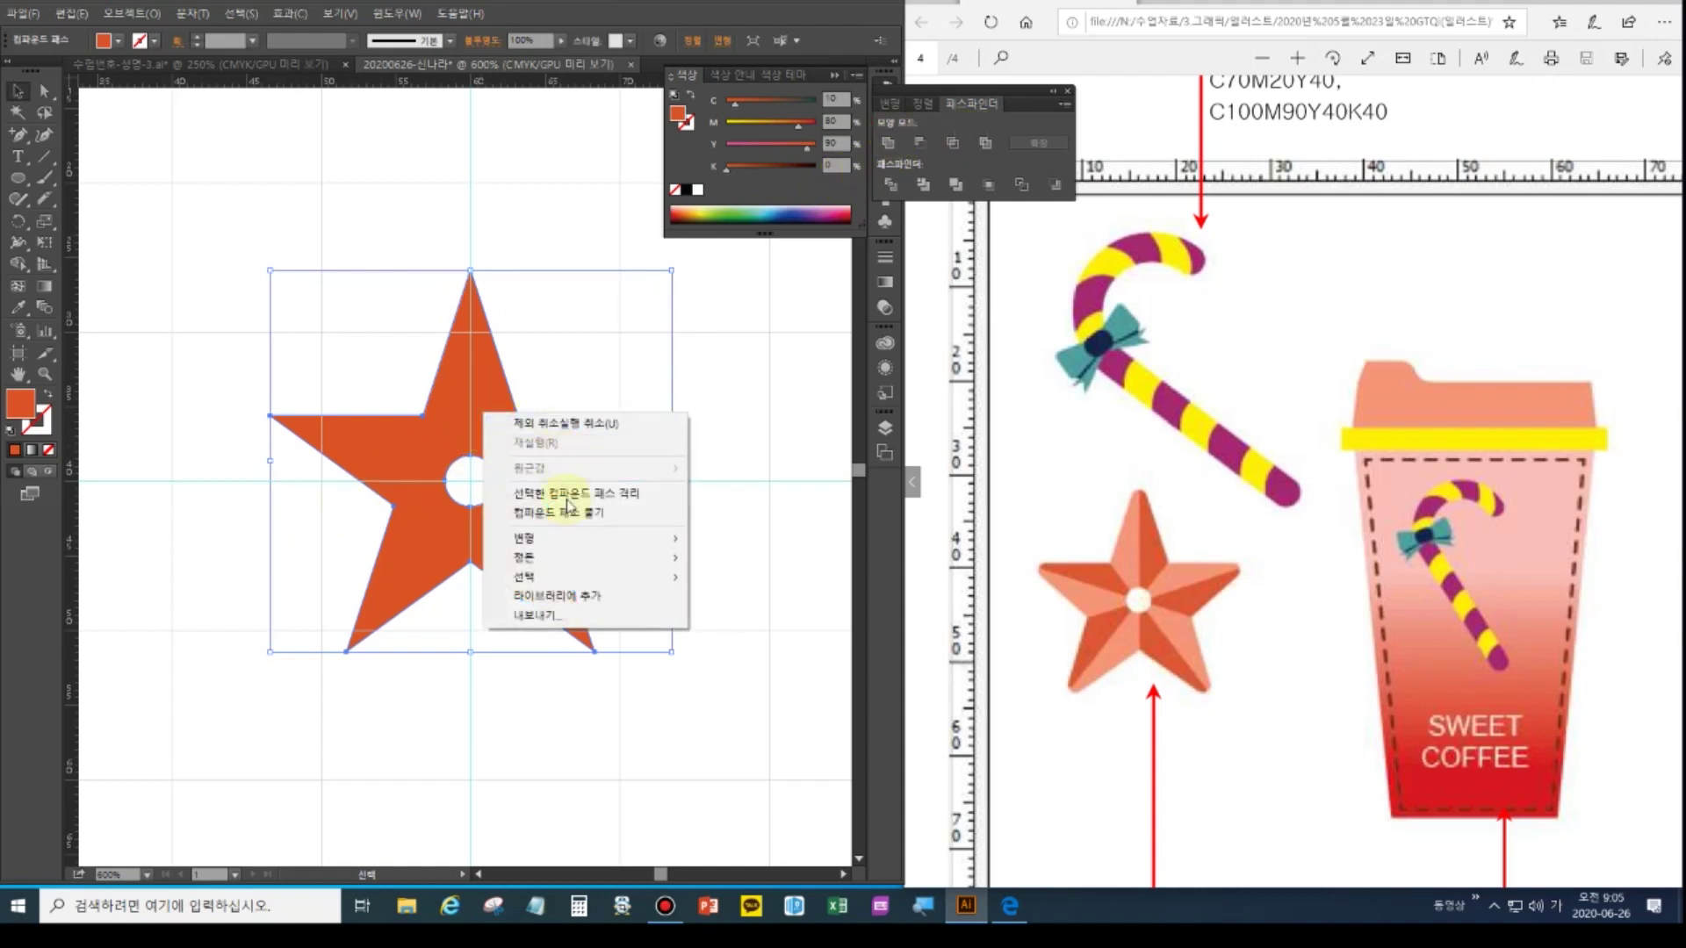
click(466, 713)
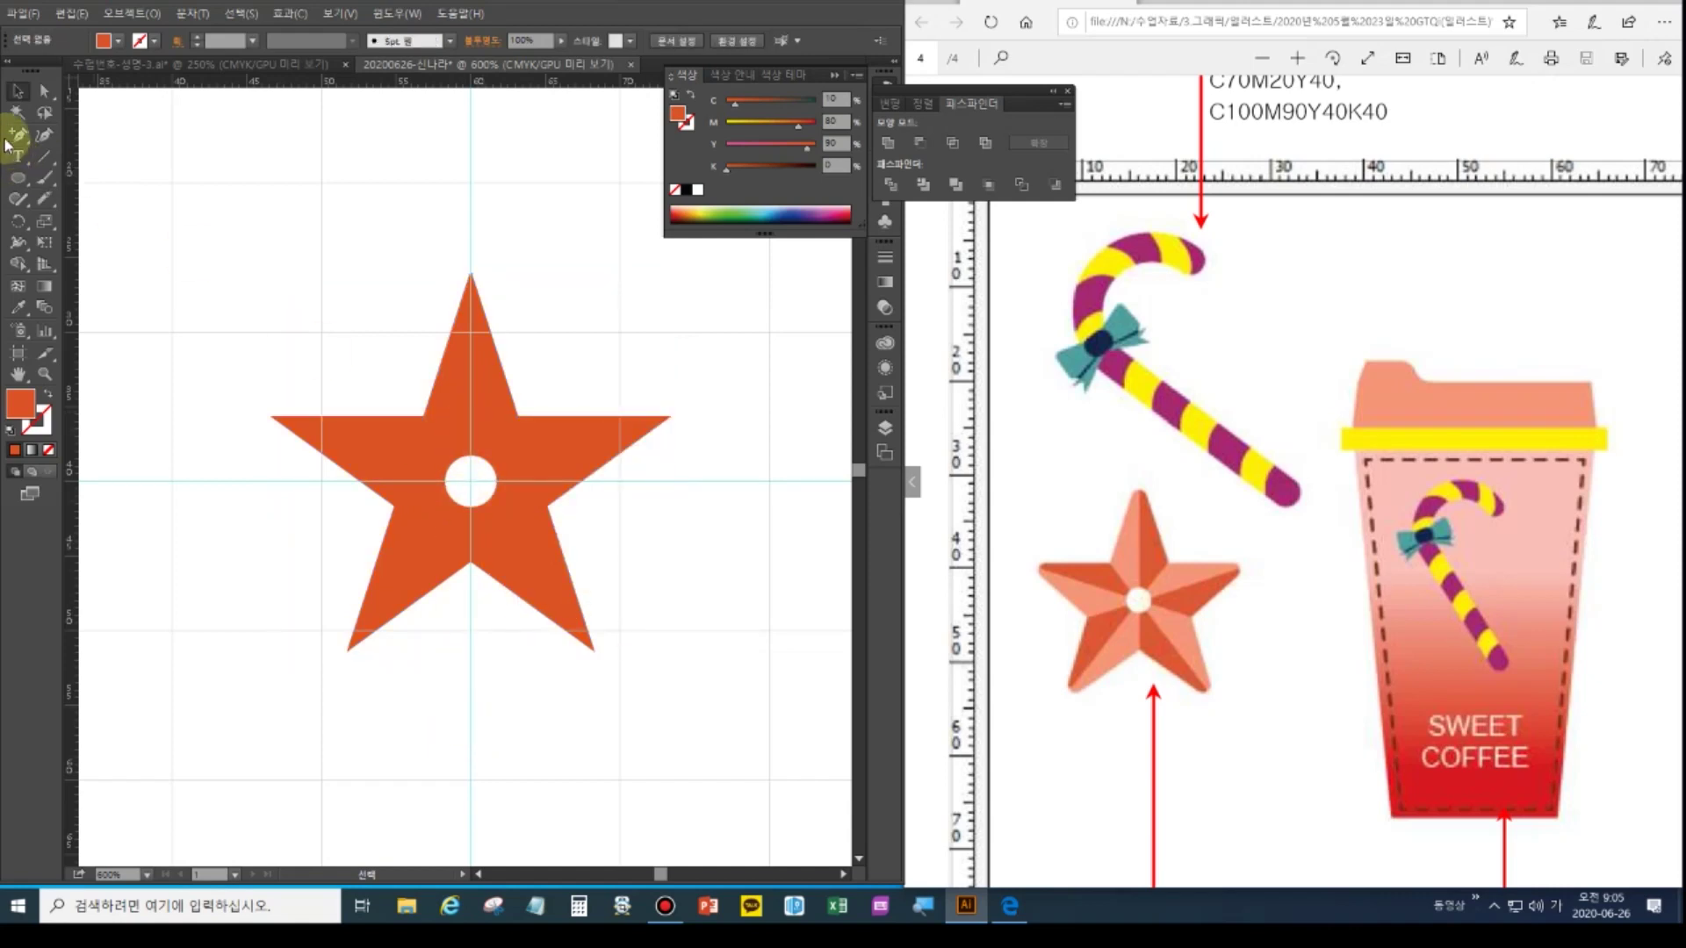
With default colours and Snap to Grid on, draw a vertical line about 36 mm long through the star's centre and nudge it up about 1 mm
click(44, 159)
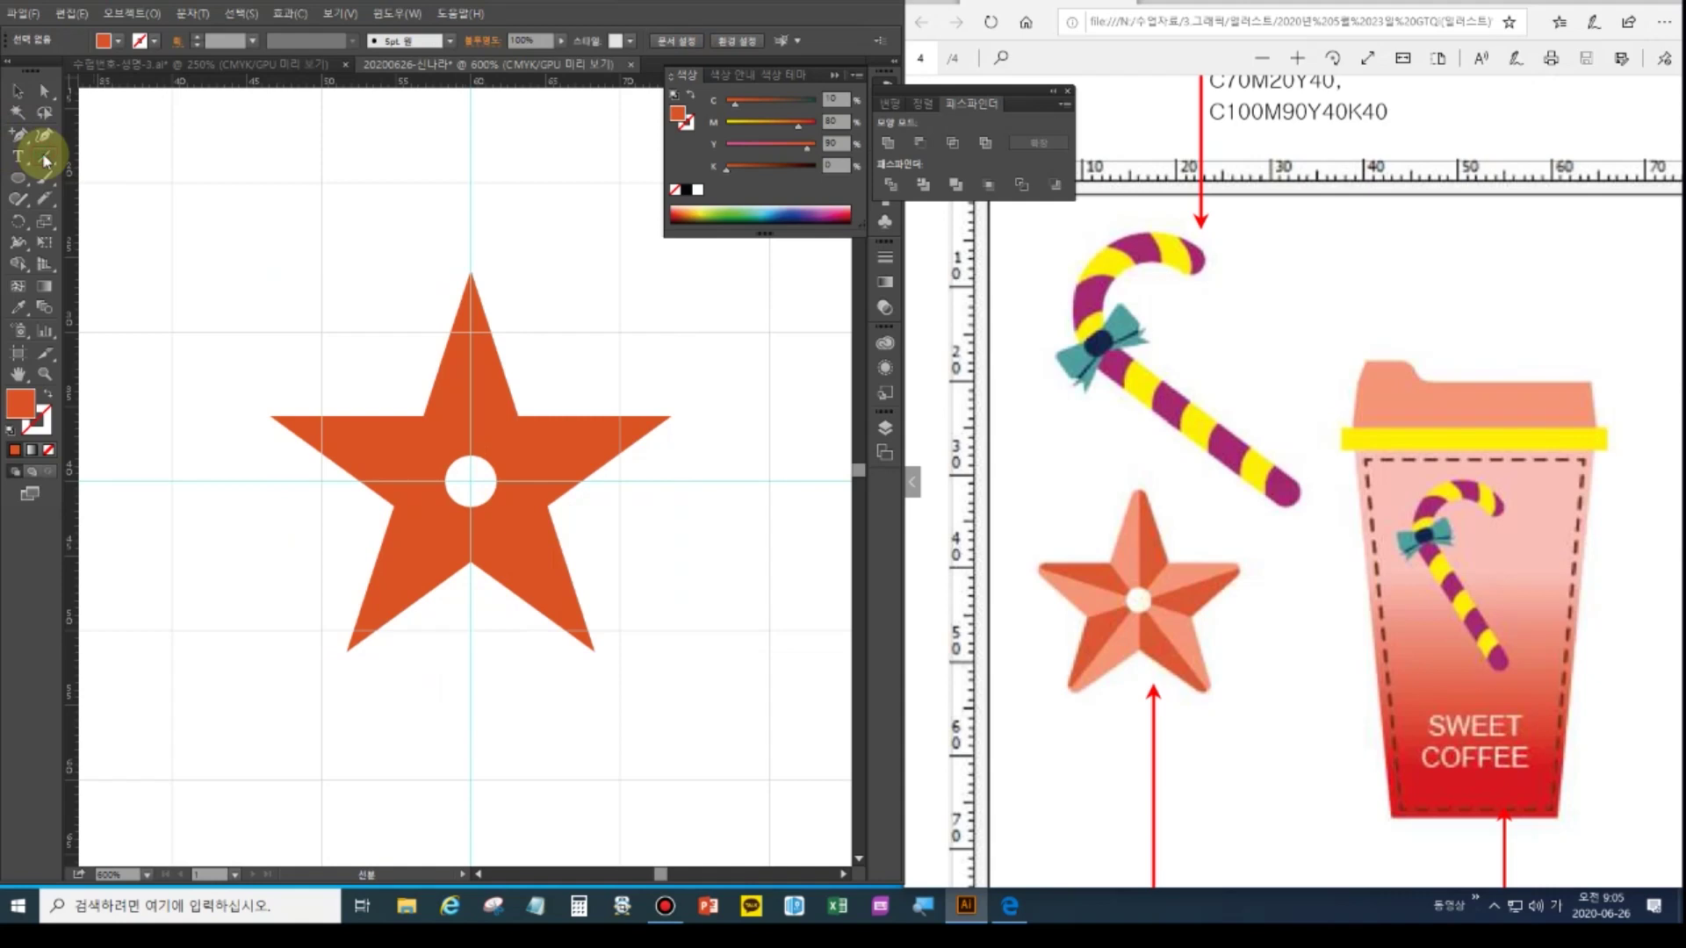
click(9, 430)
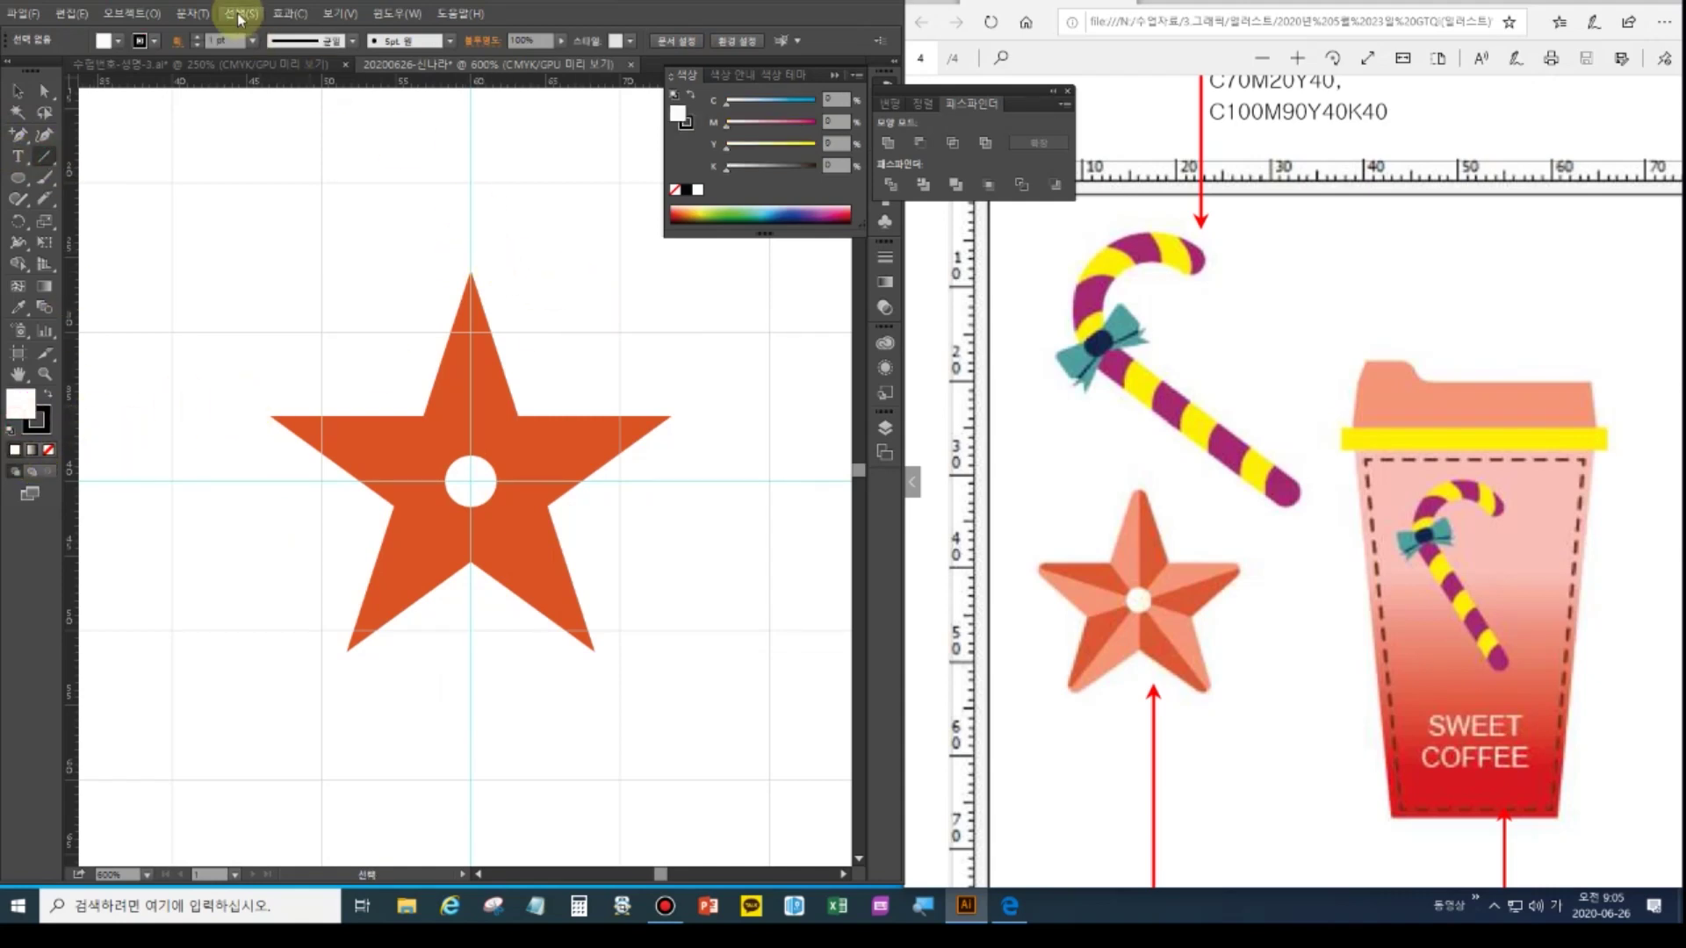
click(339, 13)
click(378, 642)
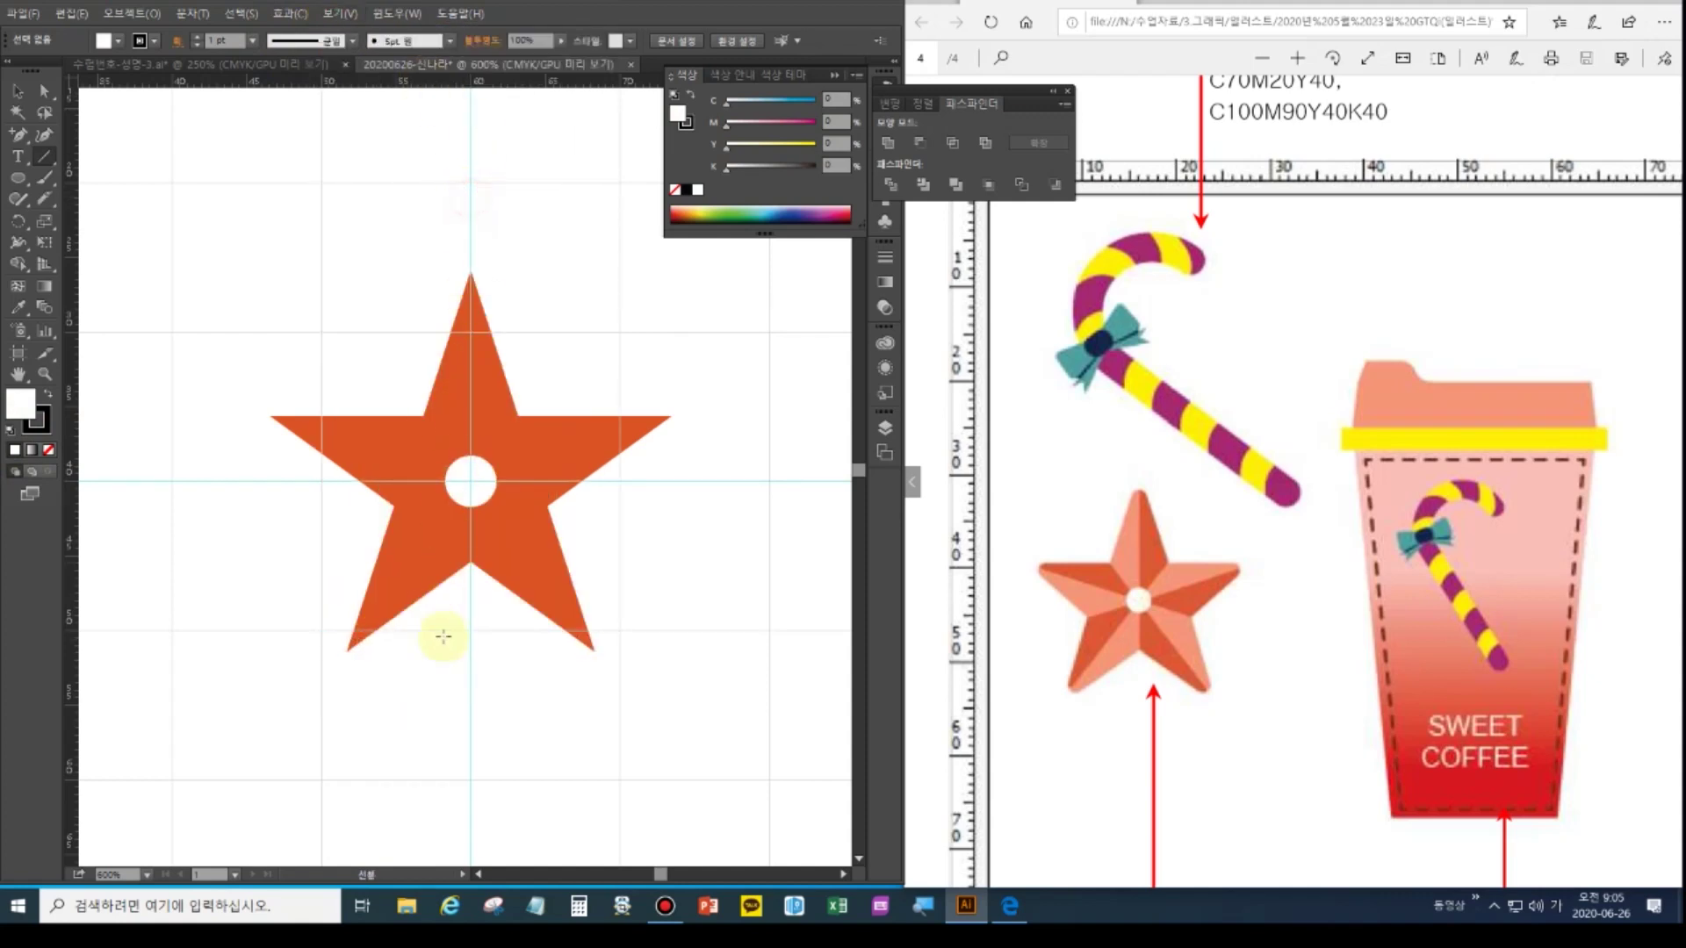
drag(471, 195, 471, 740)
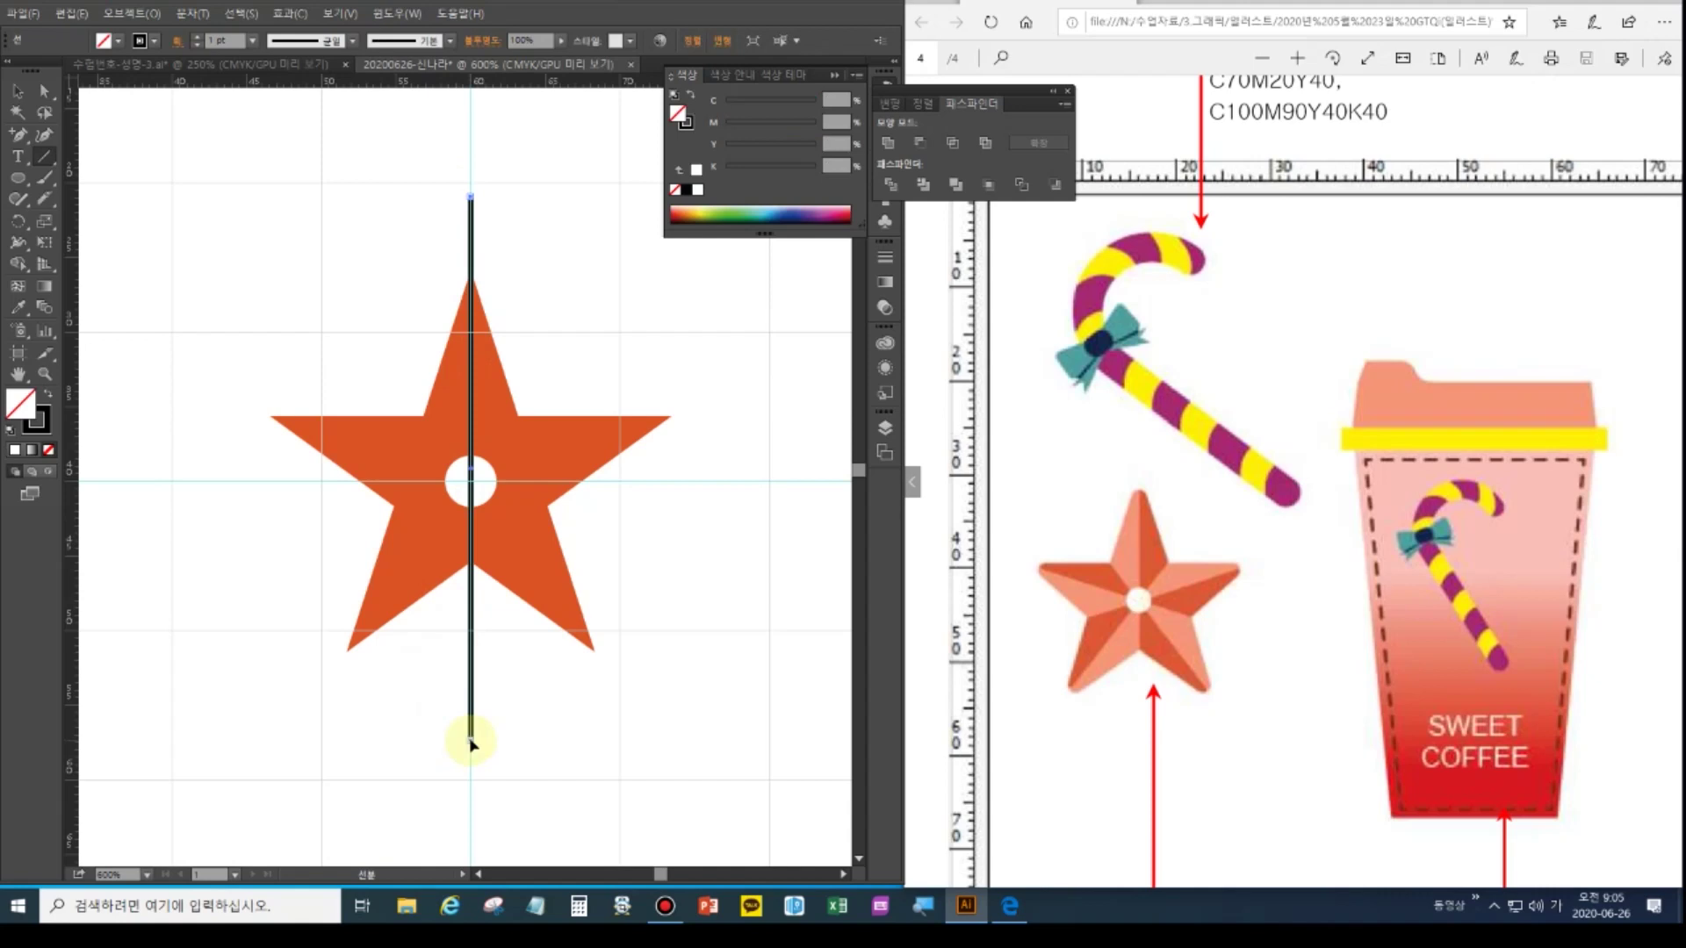
key(Up)
key(Up)
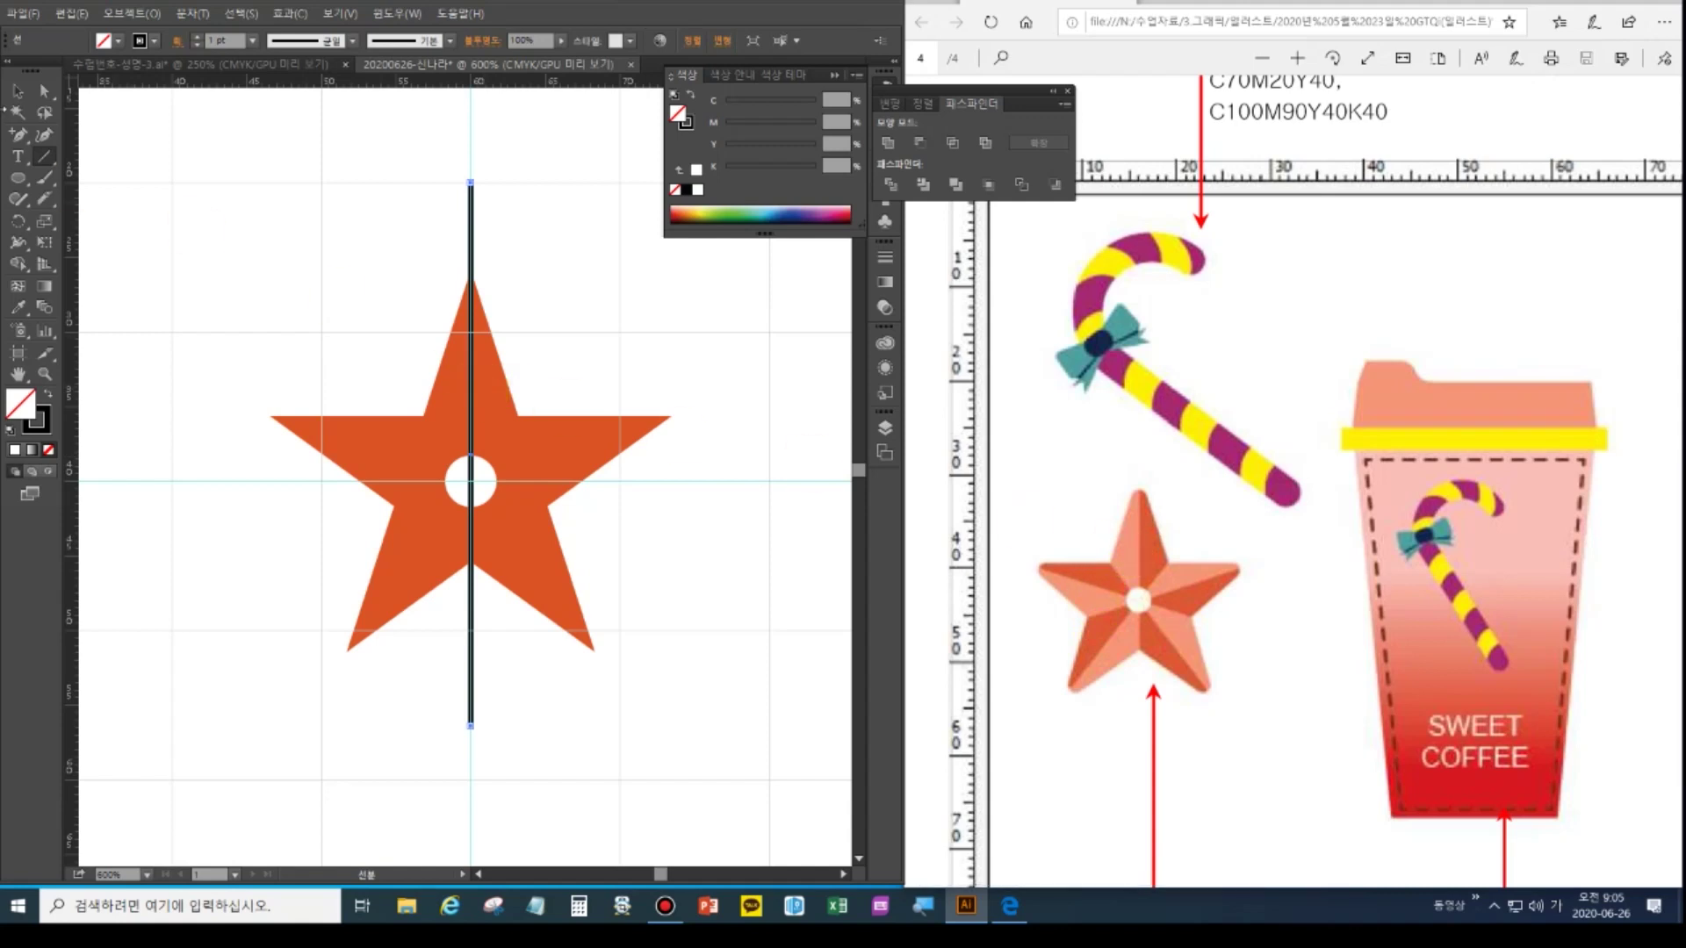
Copy the line around the guides' intersection at a 36° angle and repeat the rotation until five lines cross the star
click(18, 221)
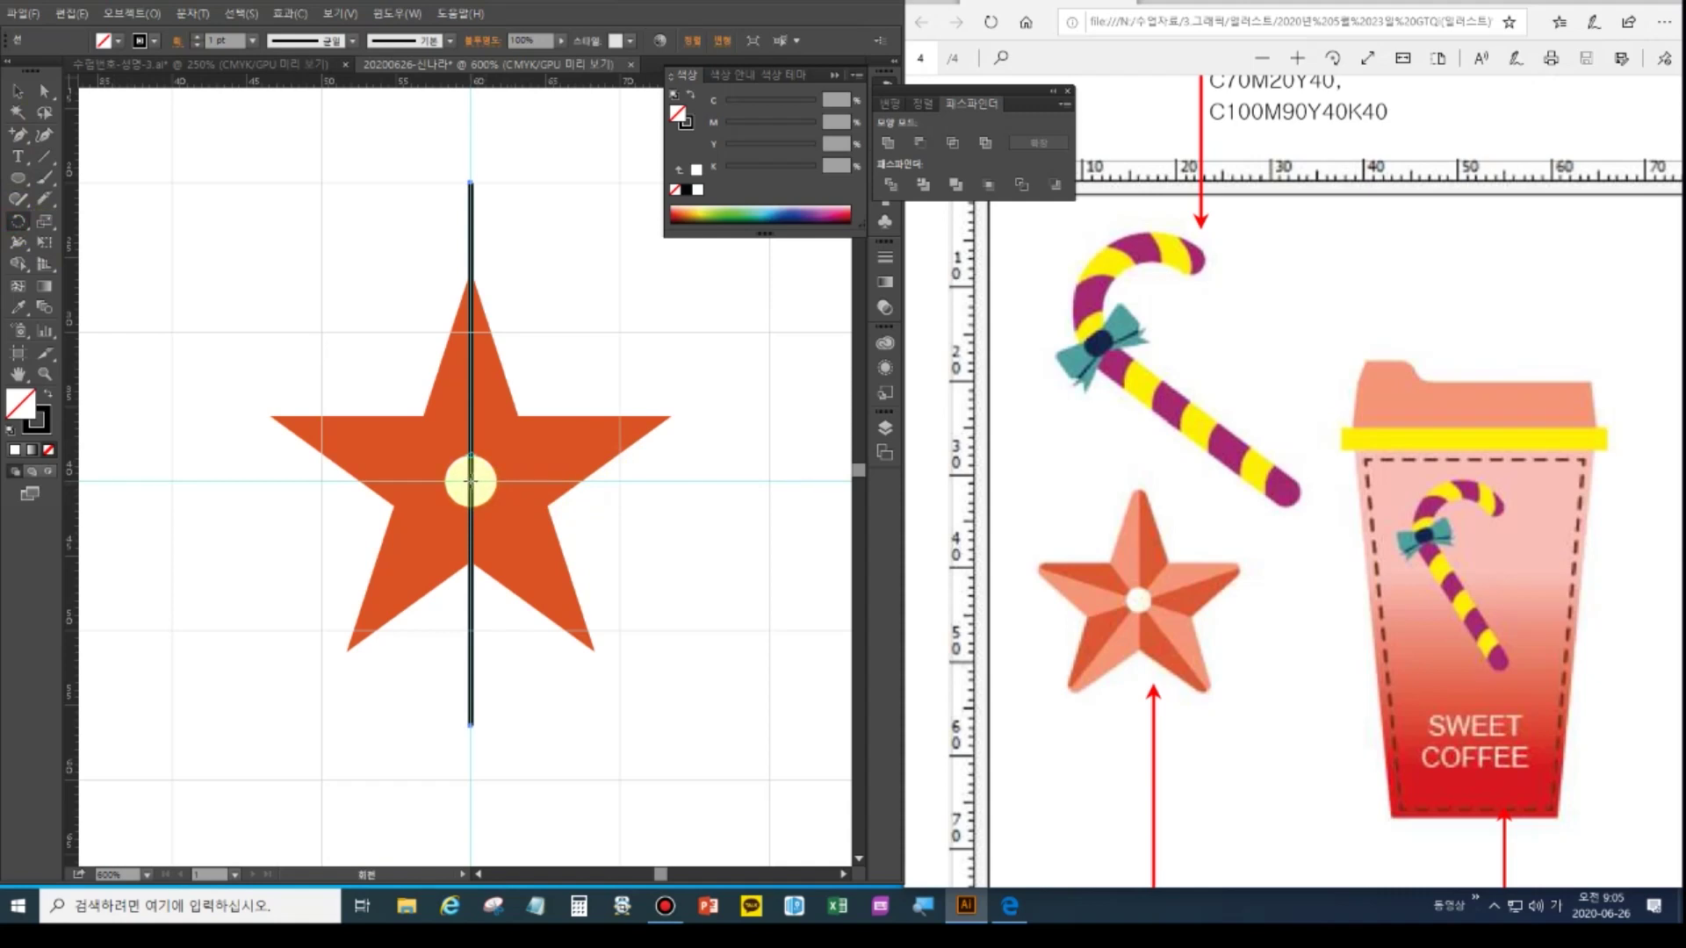
alt+click(471, 481)
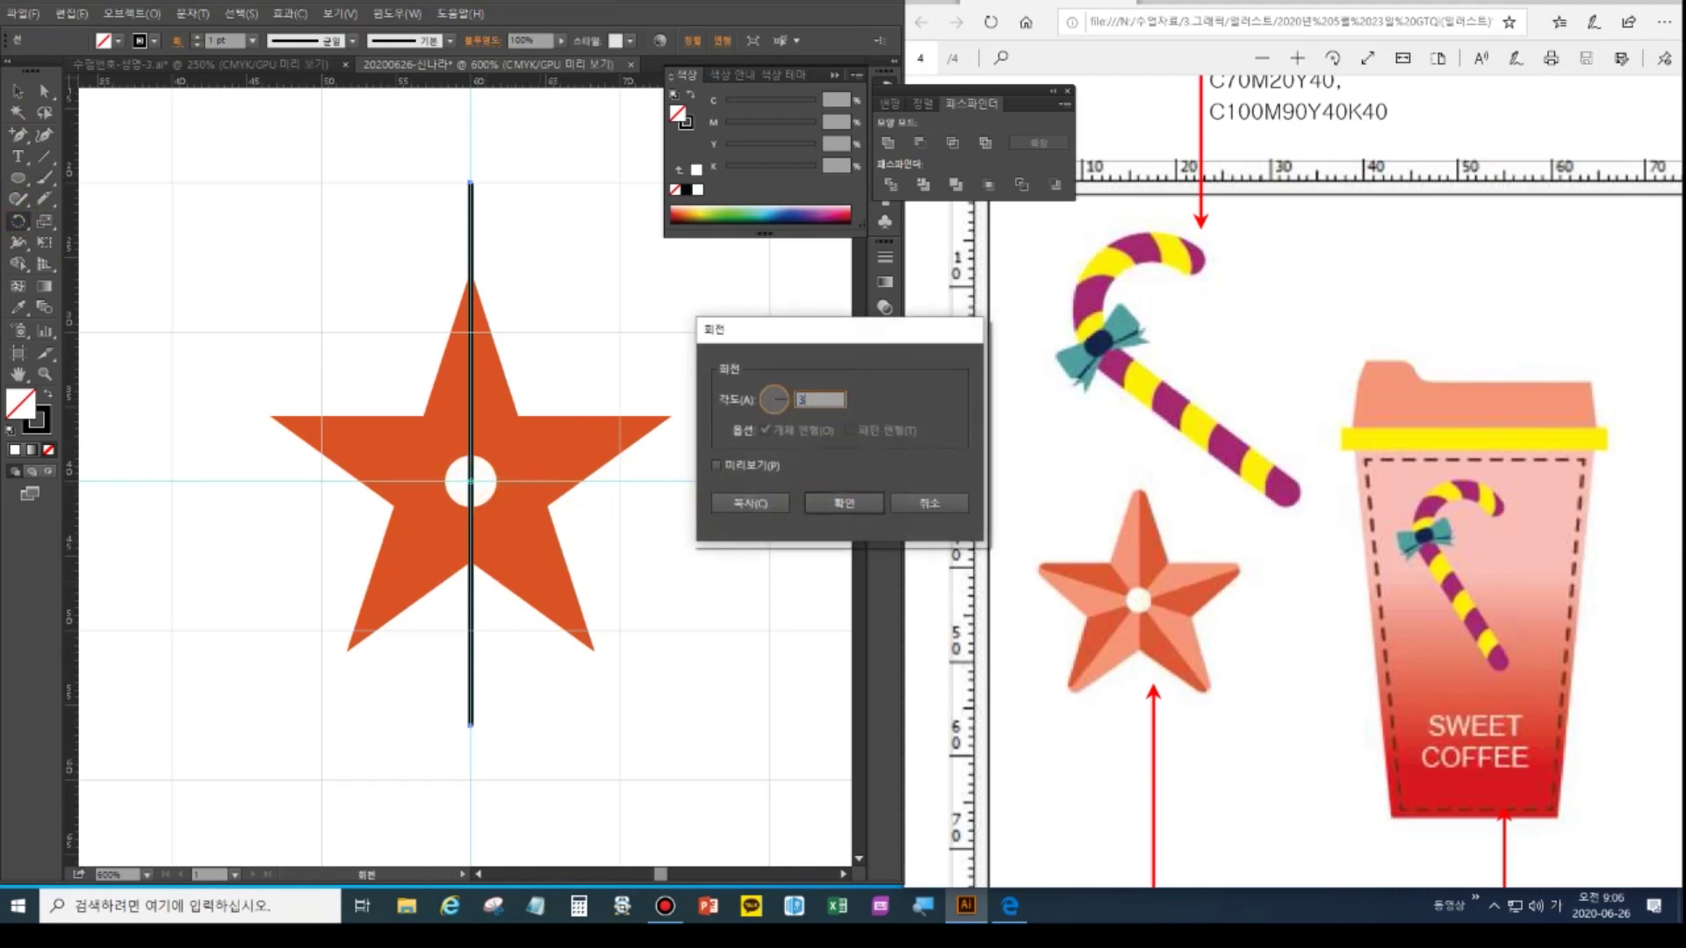
click(735, 462)
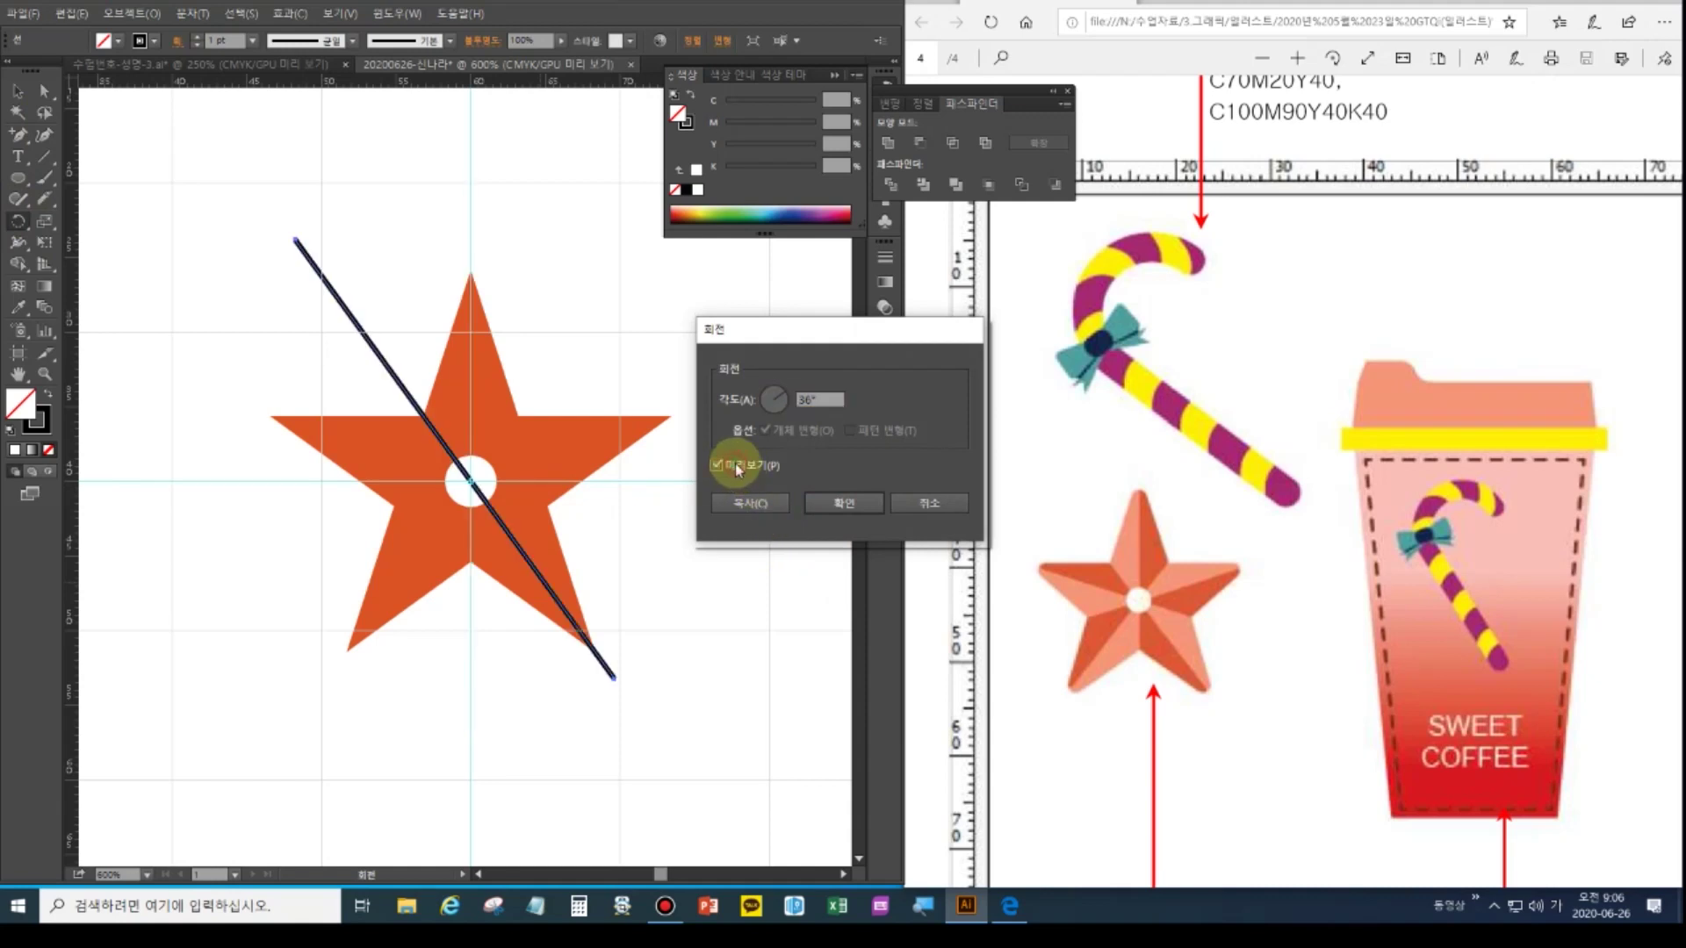
click(751, 504)
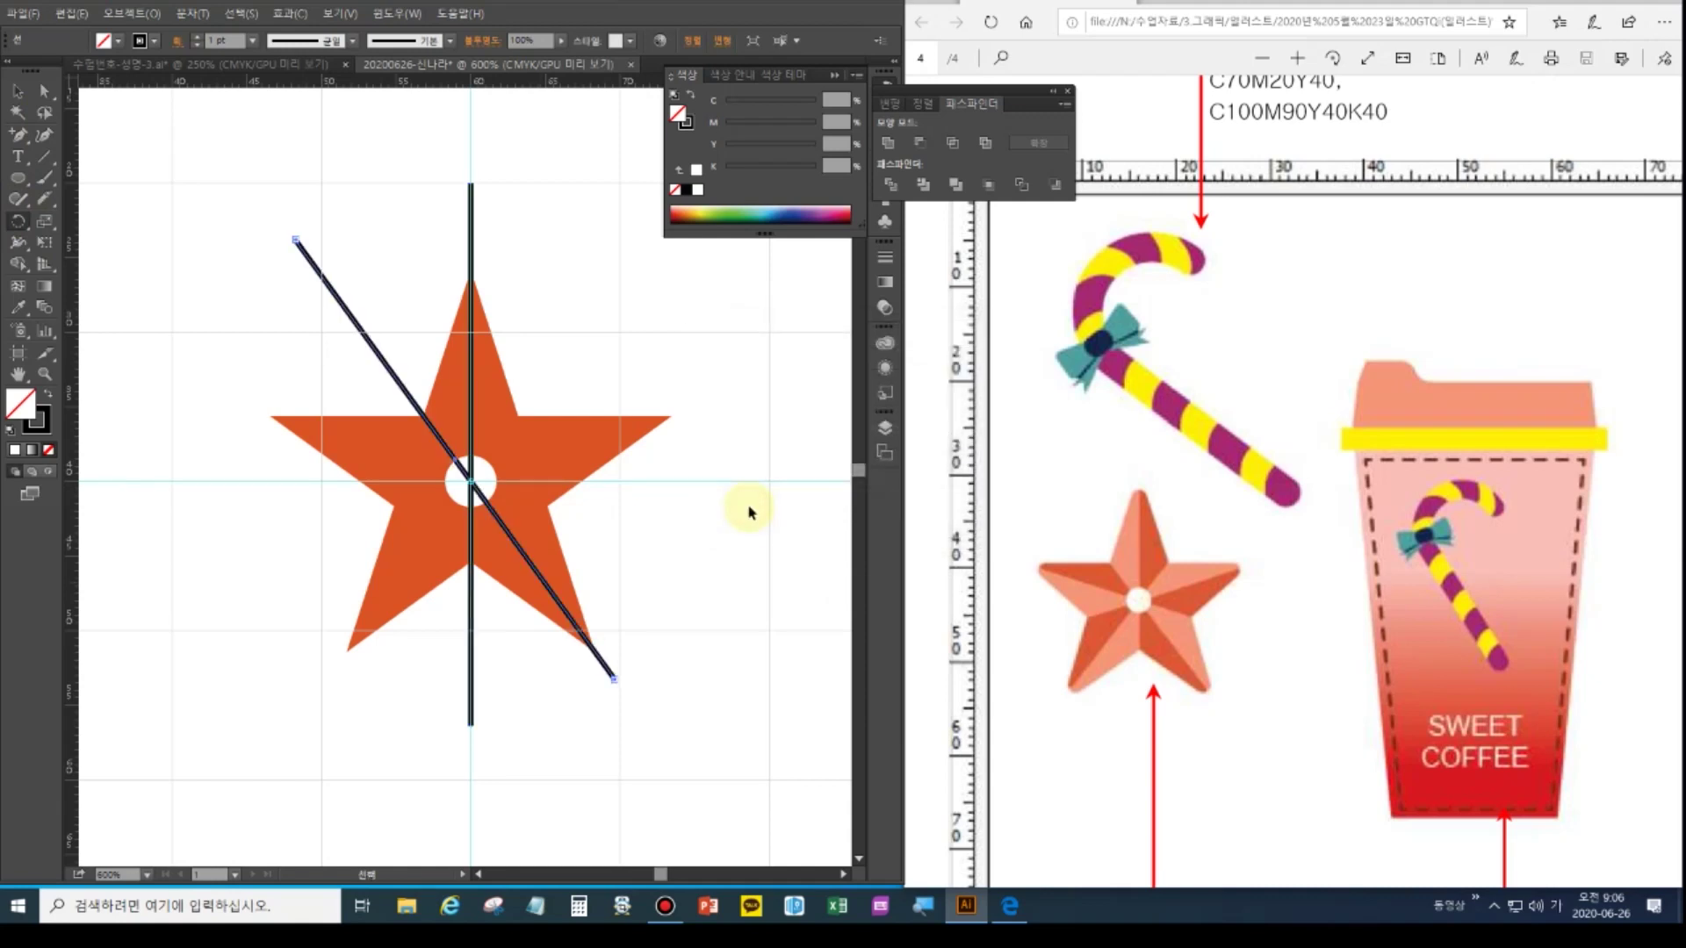
key(ctrl+d)
key(ctrl+d)
key(ctrl+d)
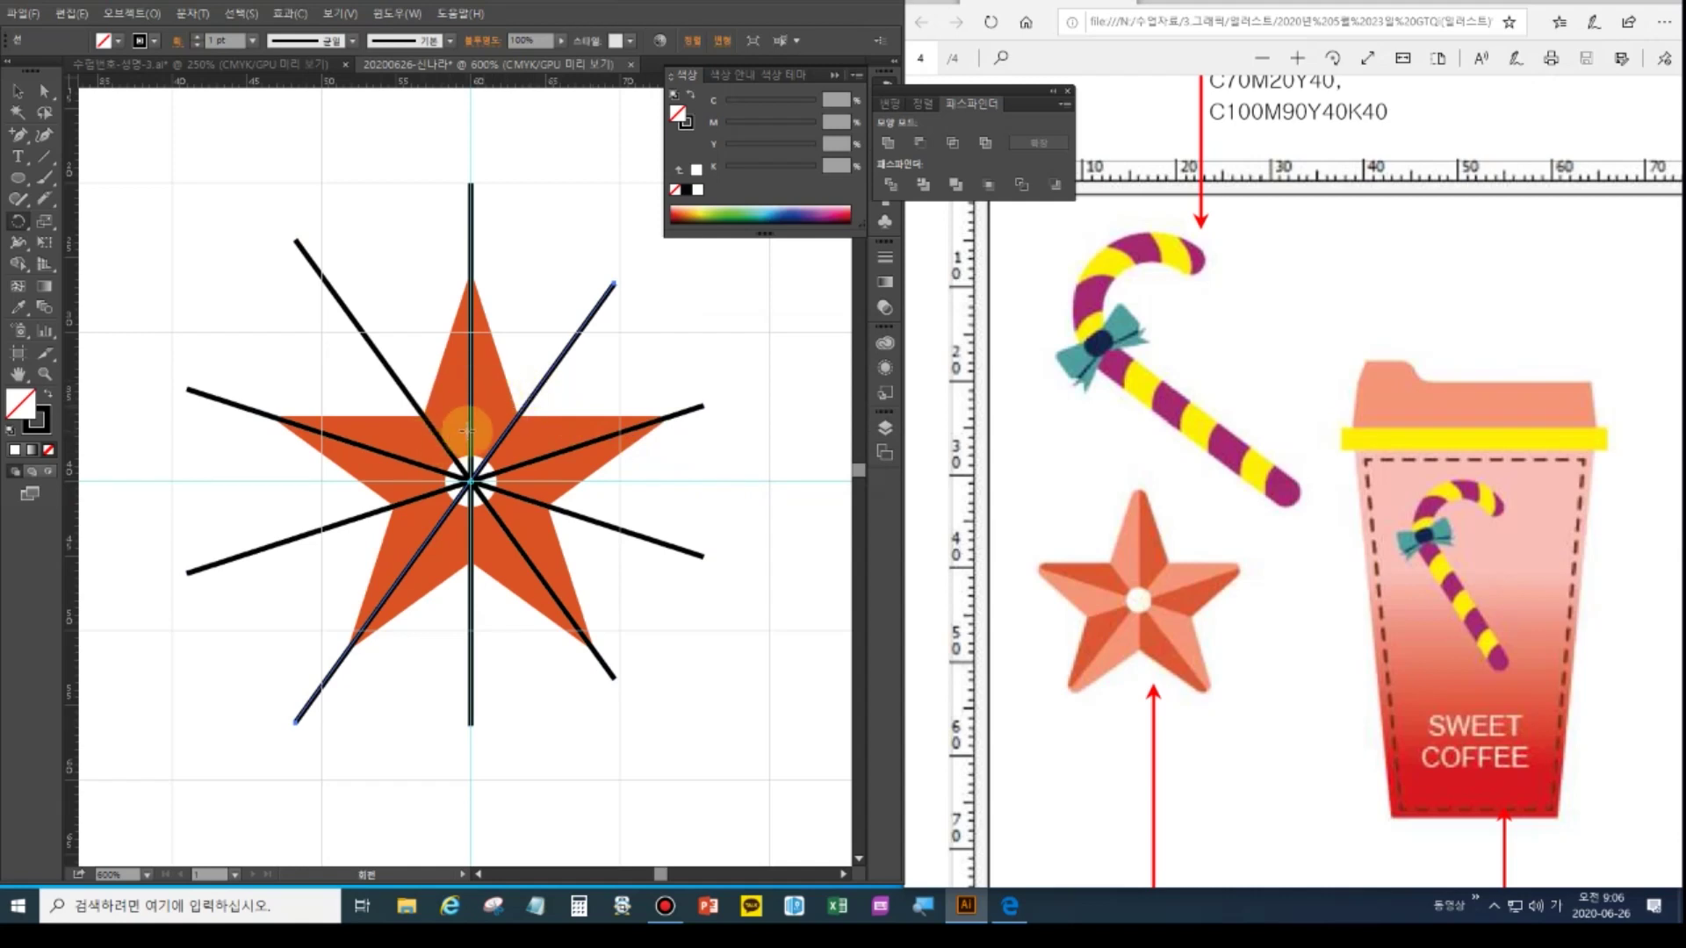
Divide the star along all five lines with Pathfinder's Divide and ungroup the resulting pieces
click(17, 91)
drag(146, 179, 813, 788)
click(890, 186)
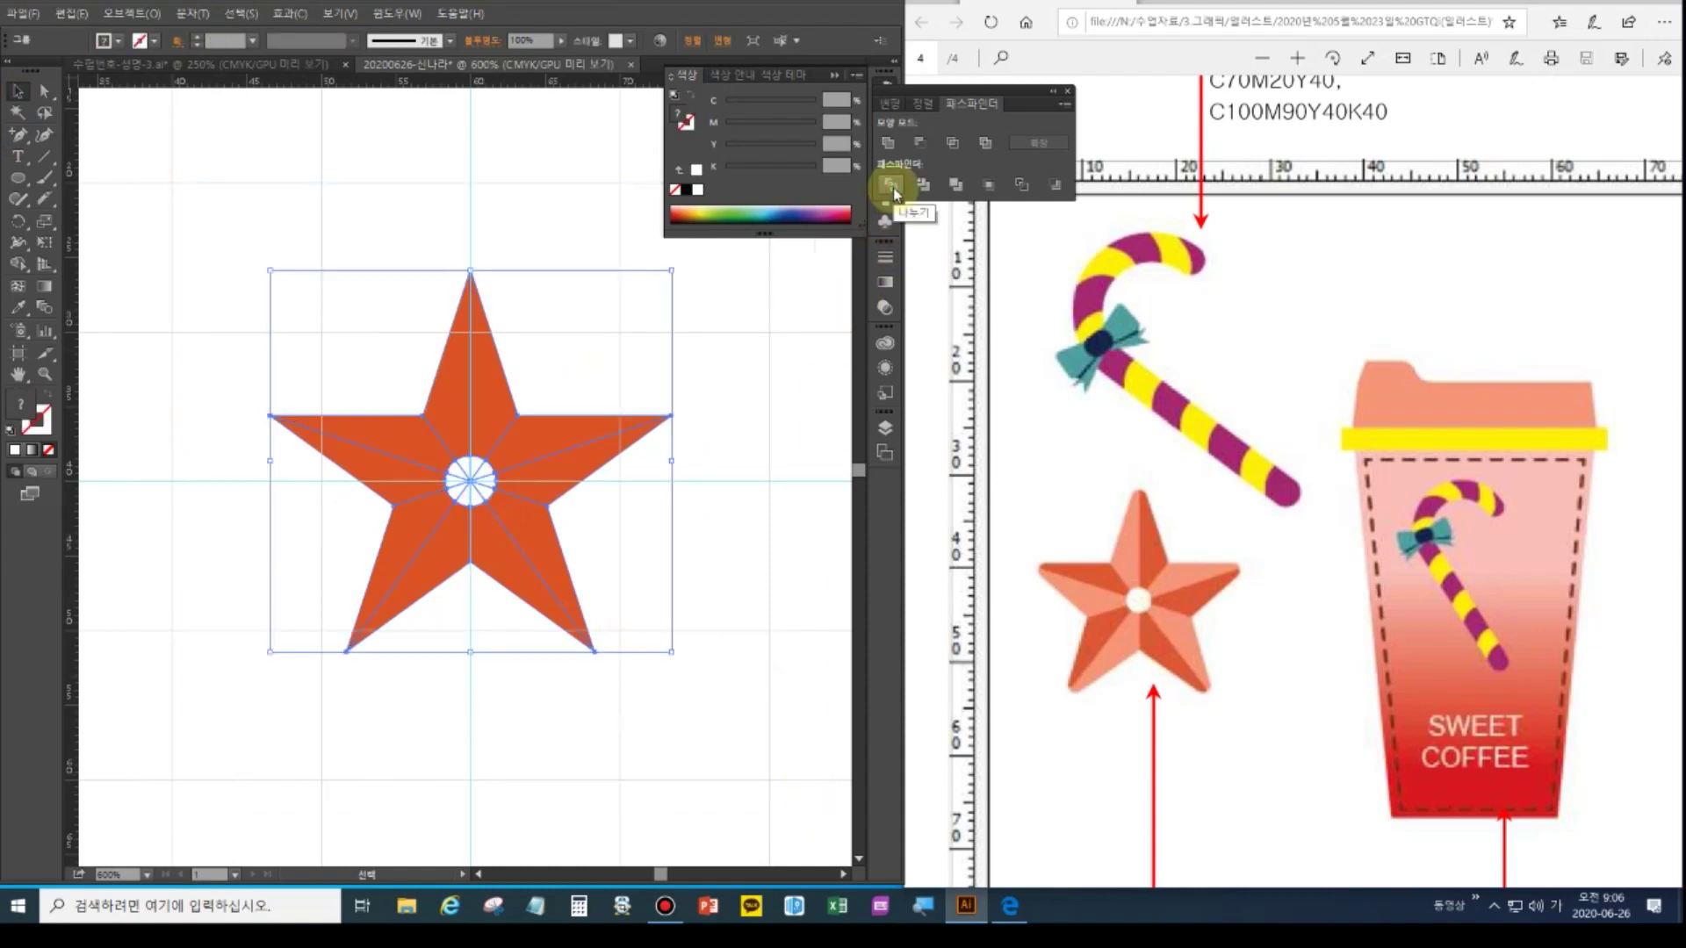
right_click(497, 414)
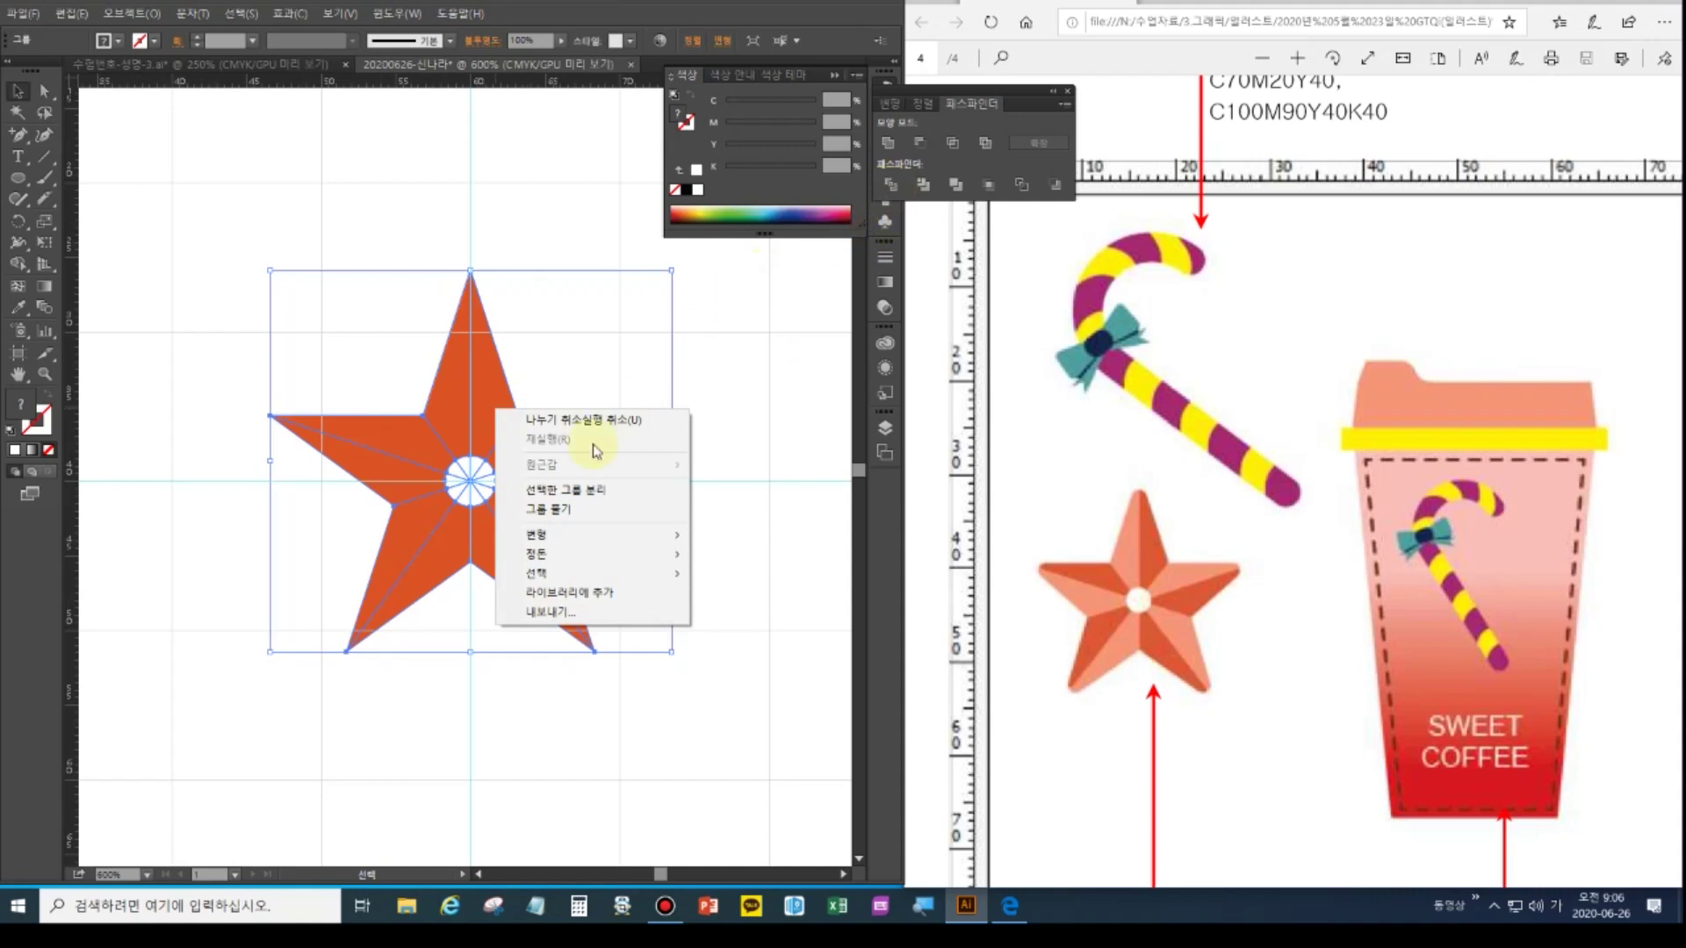
click(552, 510)
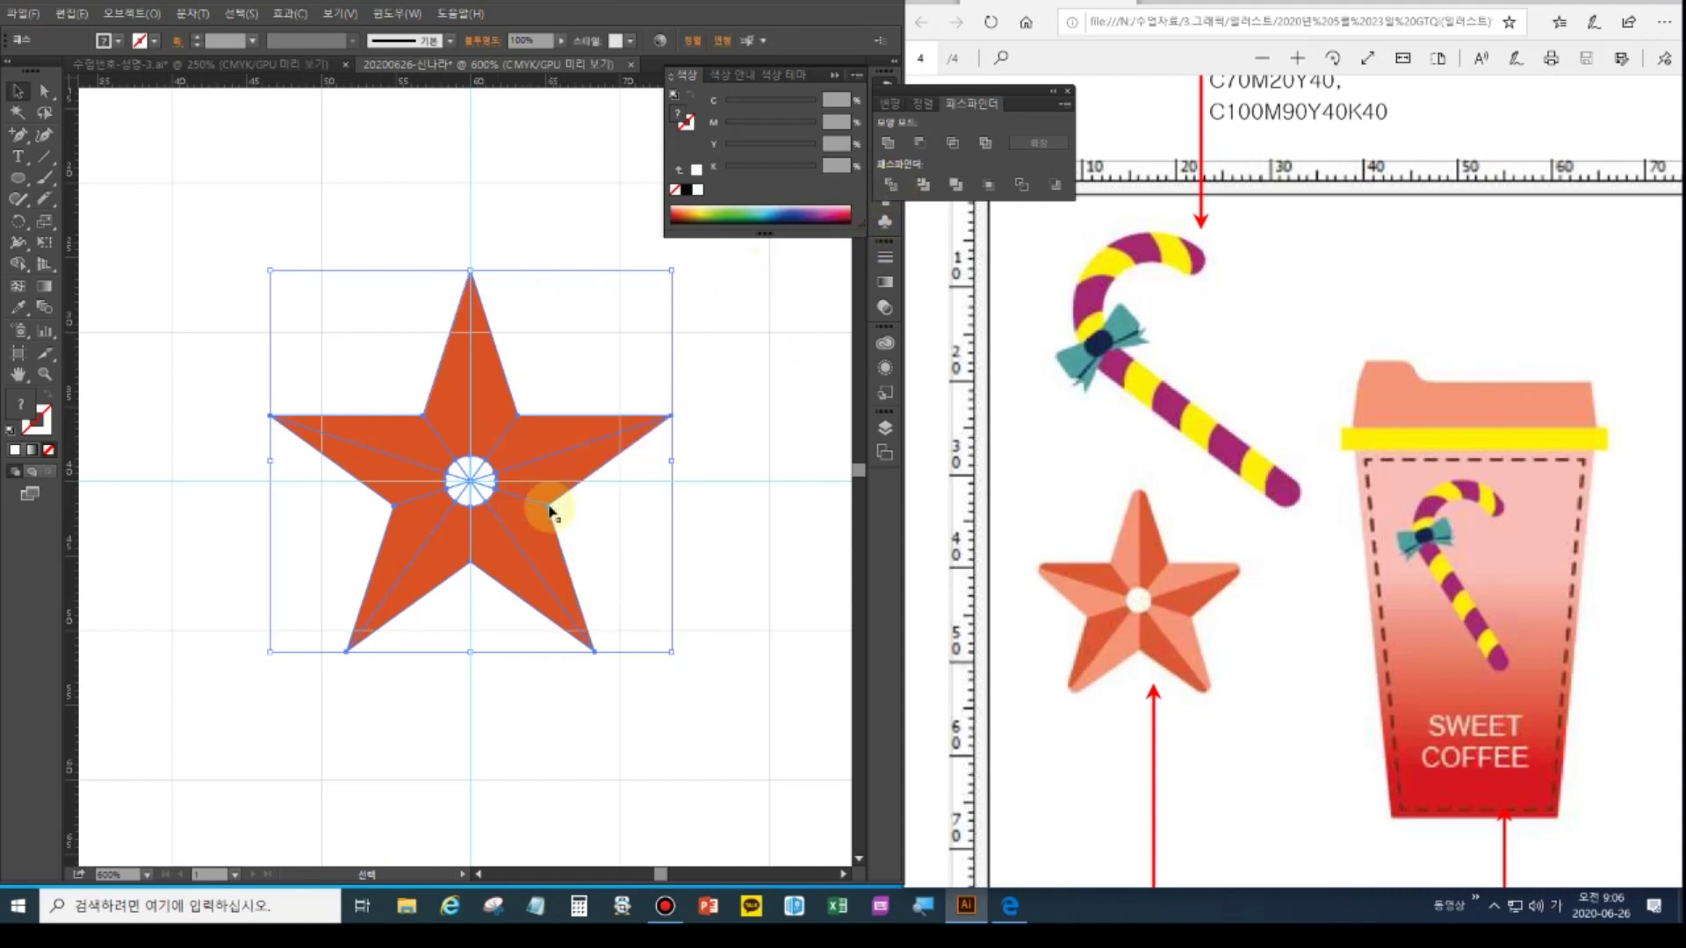
Delete all the divided star pieces except the right half of the upper arm
click(461, 707)
click(49, 98)
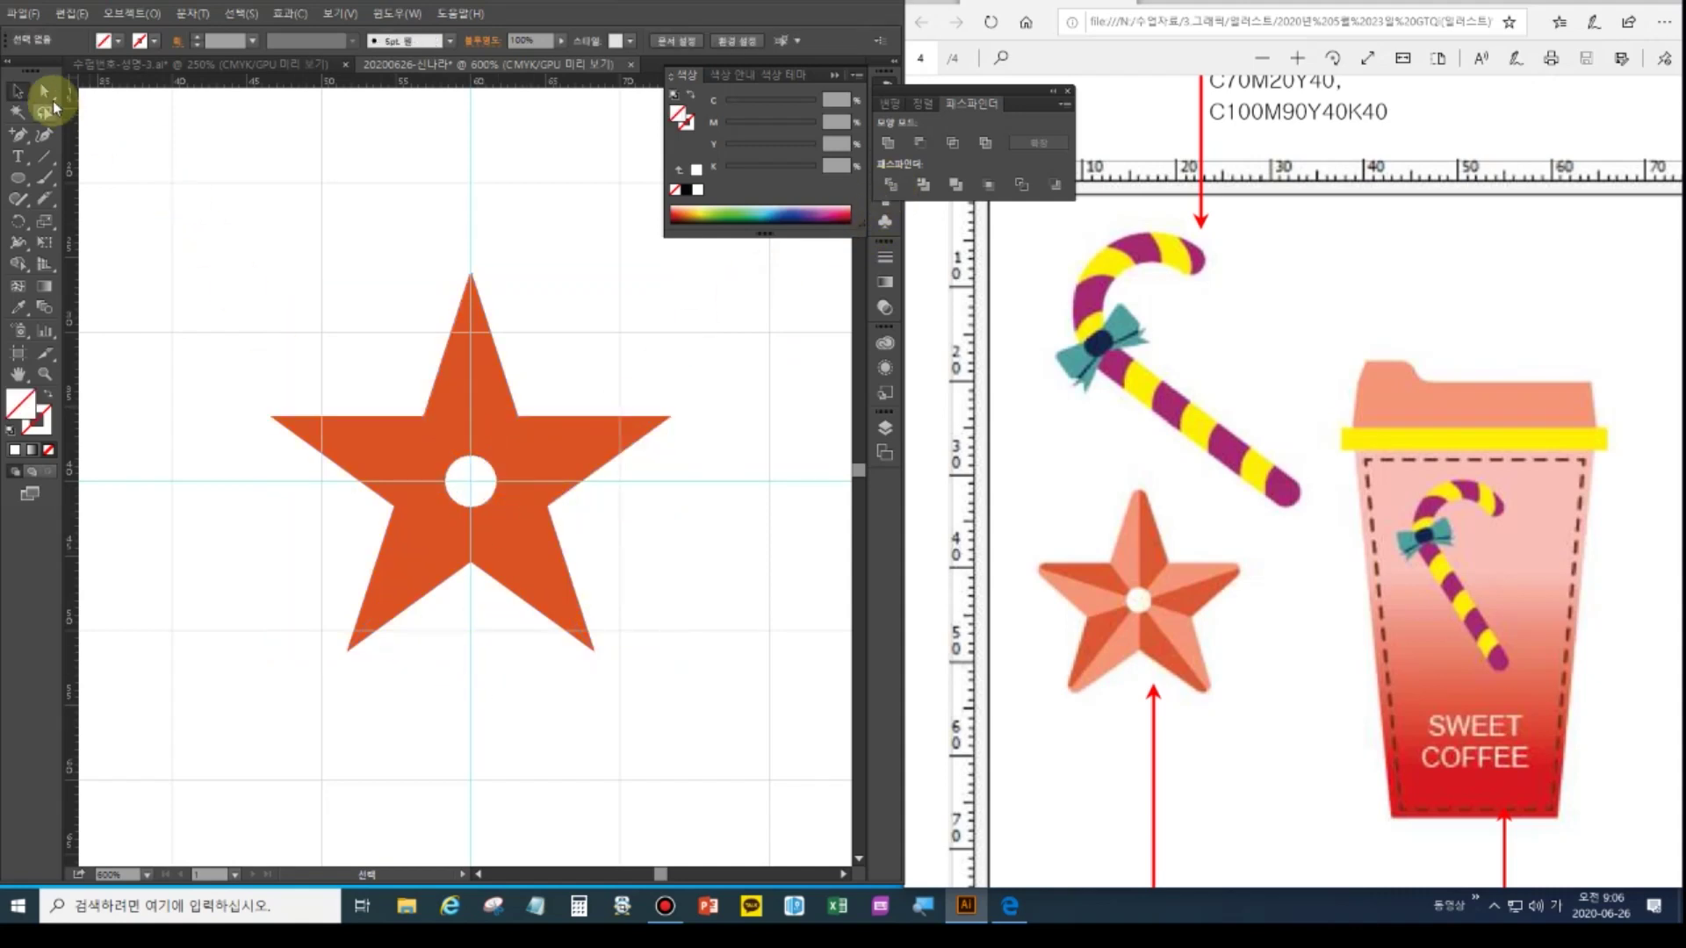
click(446, 577)
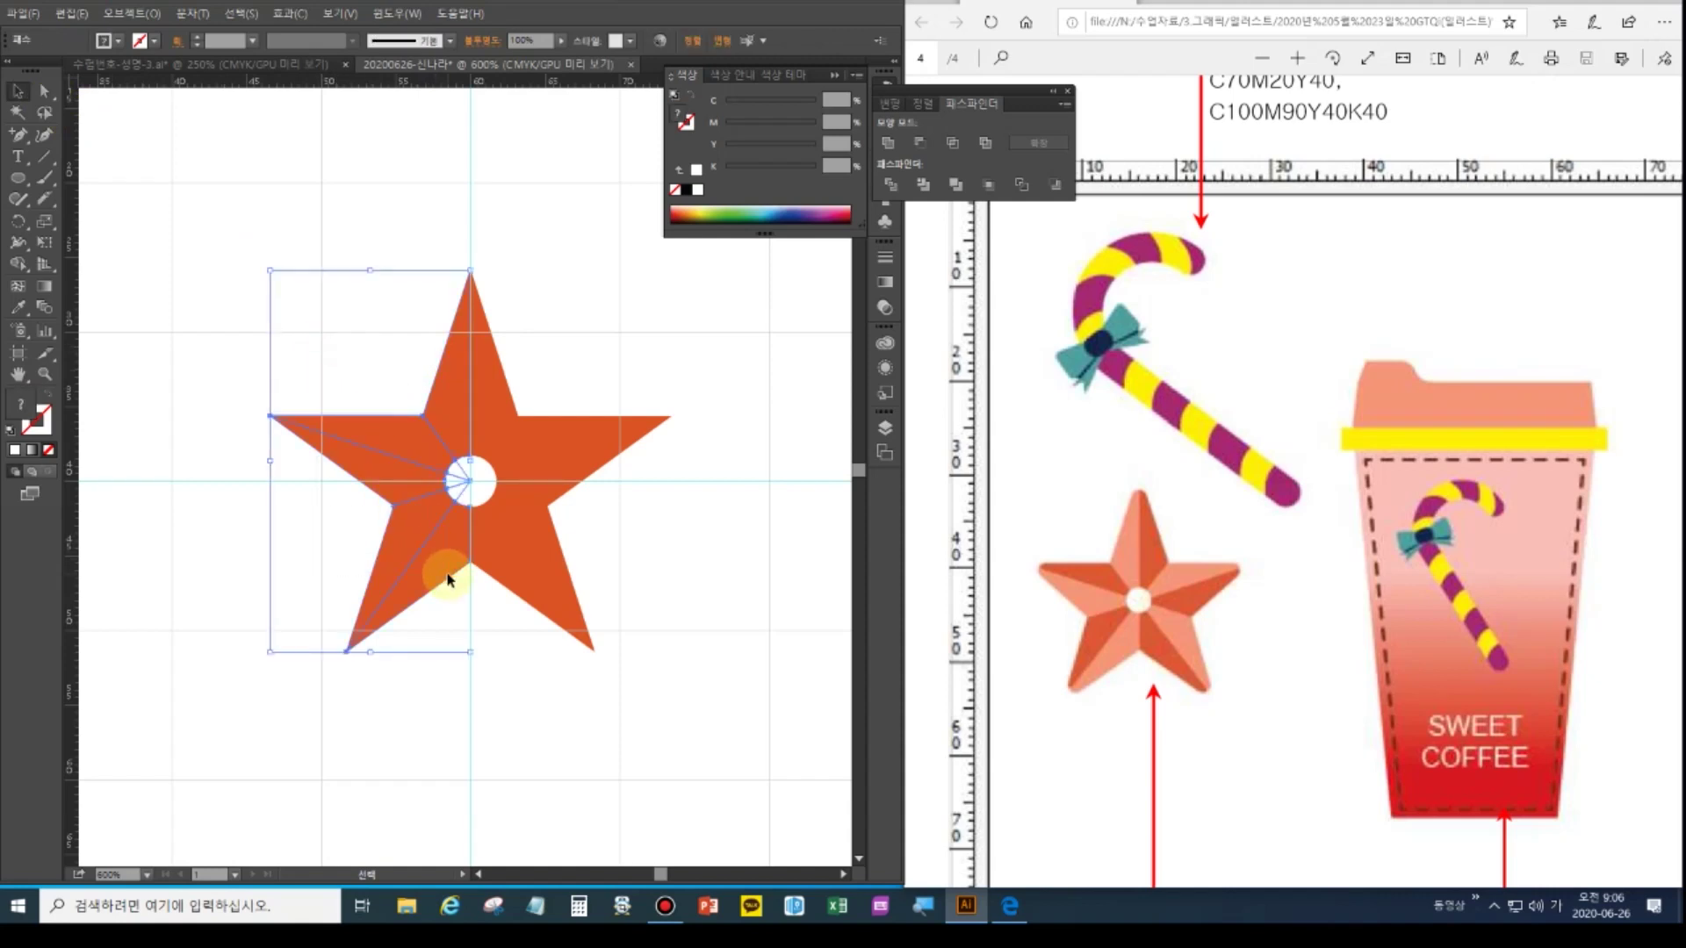
key(Delete)
drag(644, 700, 504, 554)
key(Delete)
drag(663, 532, 602, 377)
key(Delete)
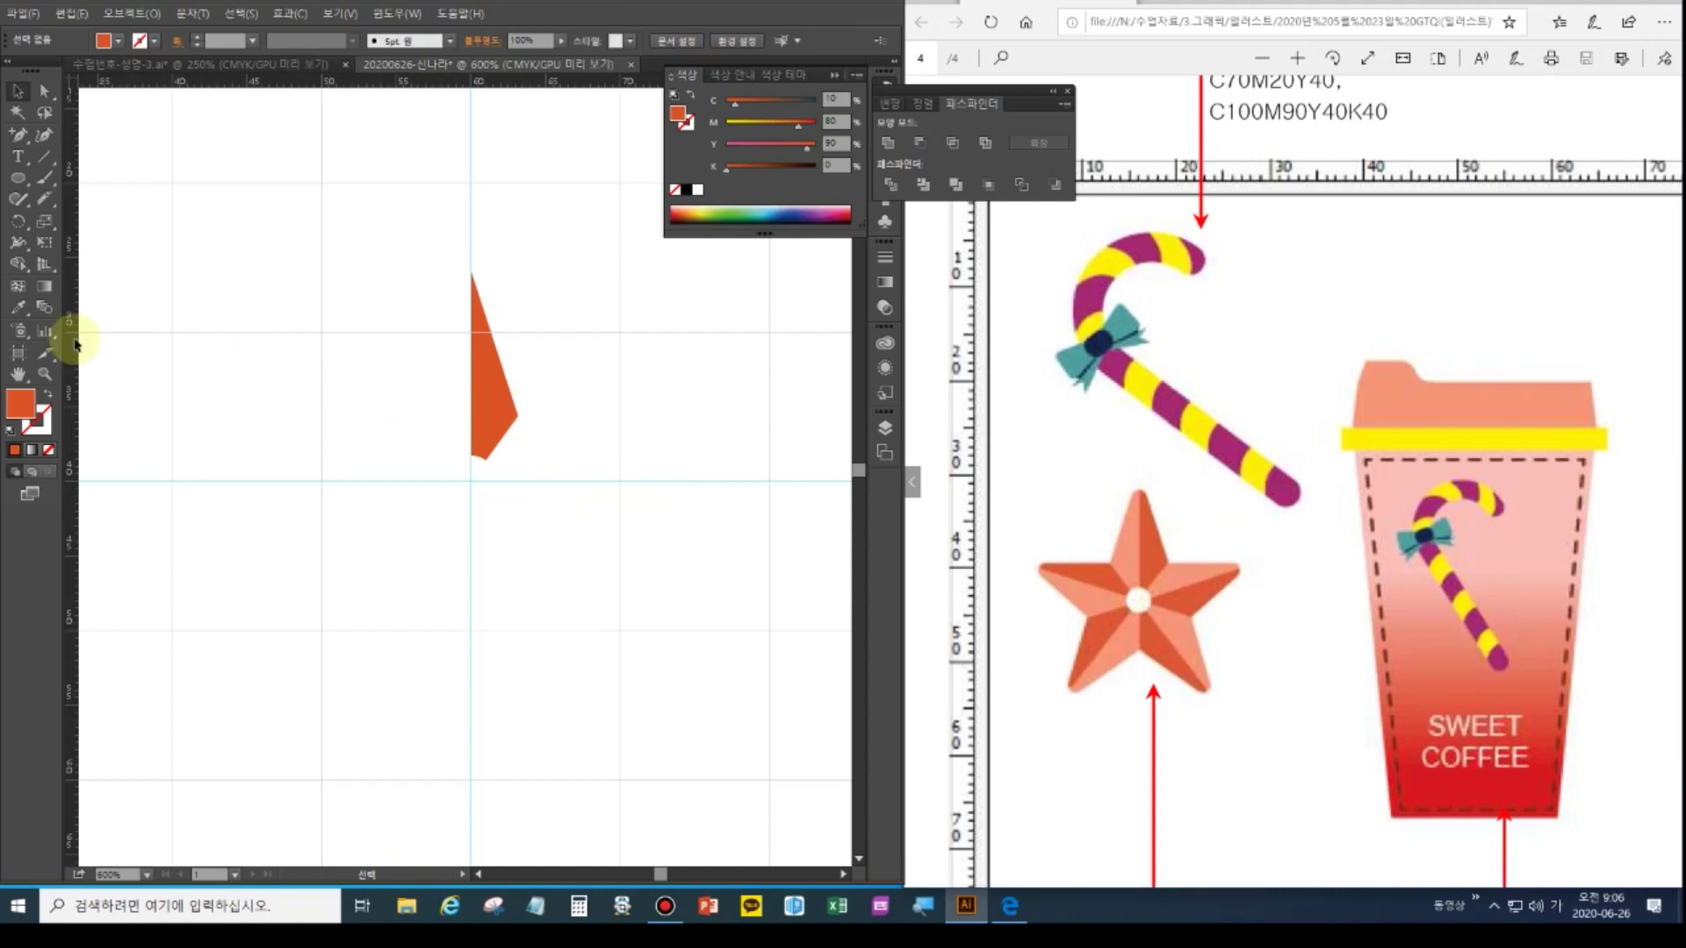
Round the half arm's tip with the Anchor Point tool, retracting the inner handle to keep the vertical centre edge straight
click(43, 374)
drag(447, 261, 610, 489)
click(44, 91)
drag(425, 237, 515, 304)
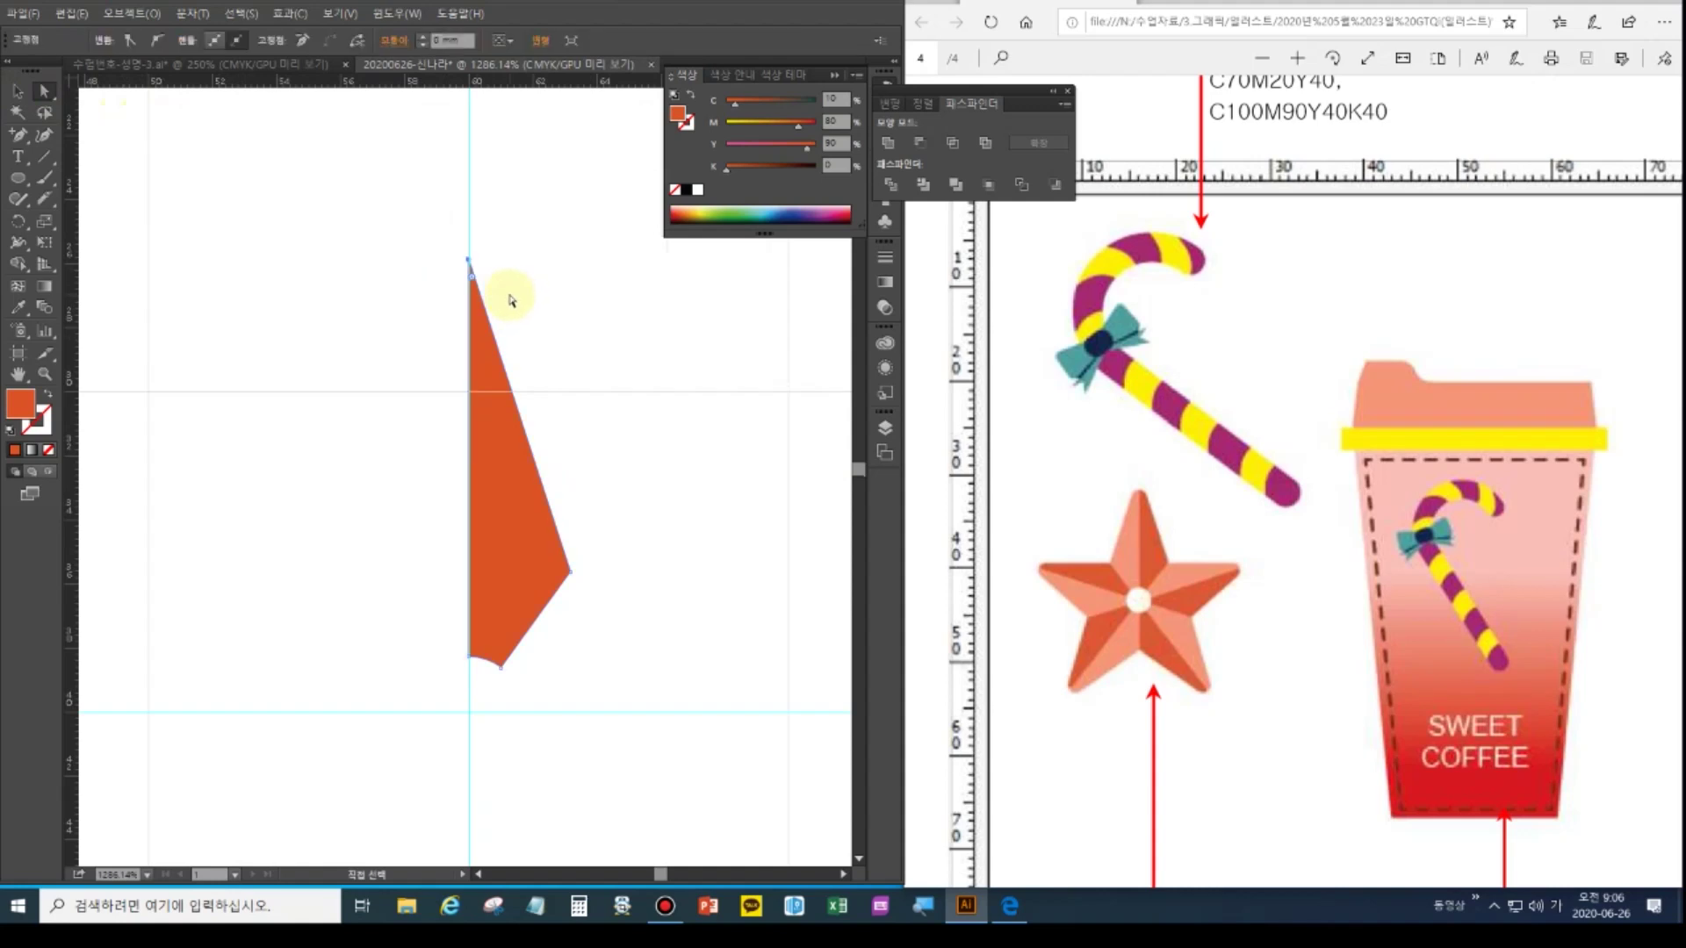
click(21, 137)
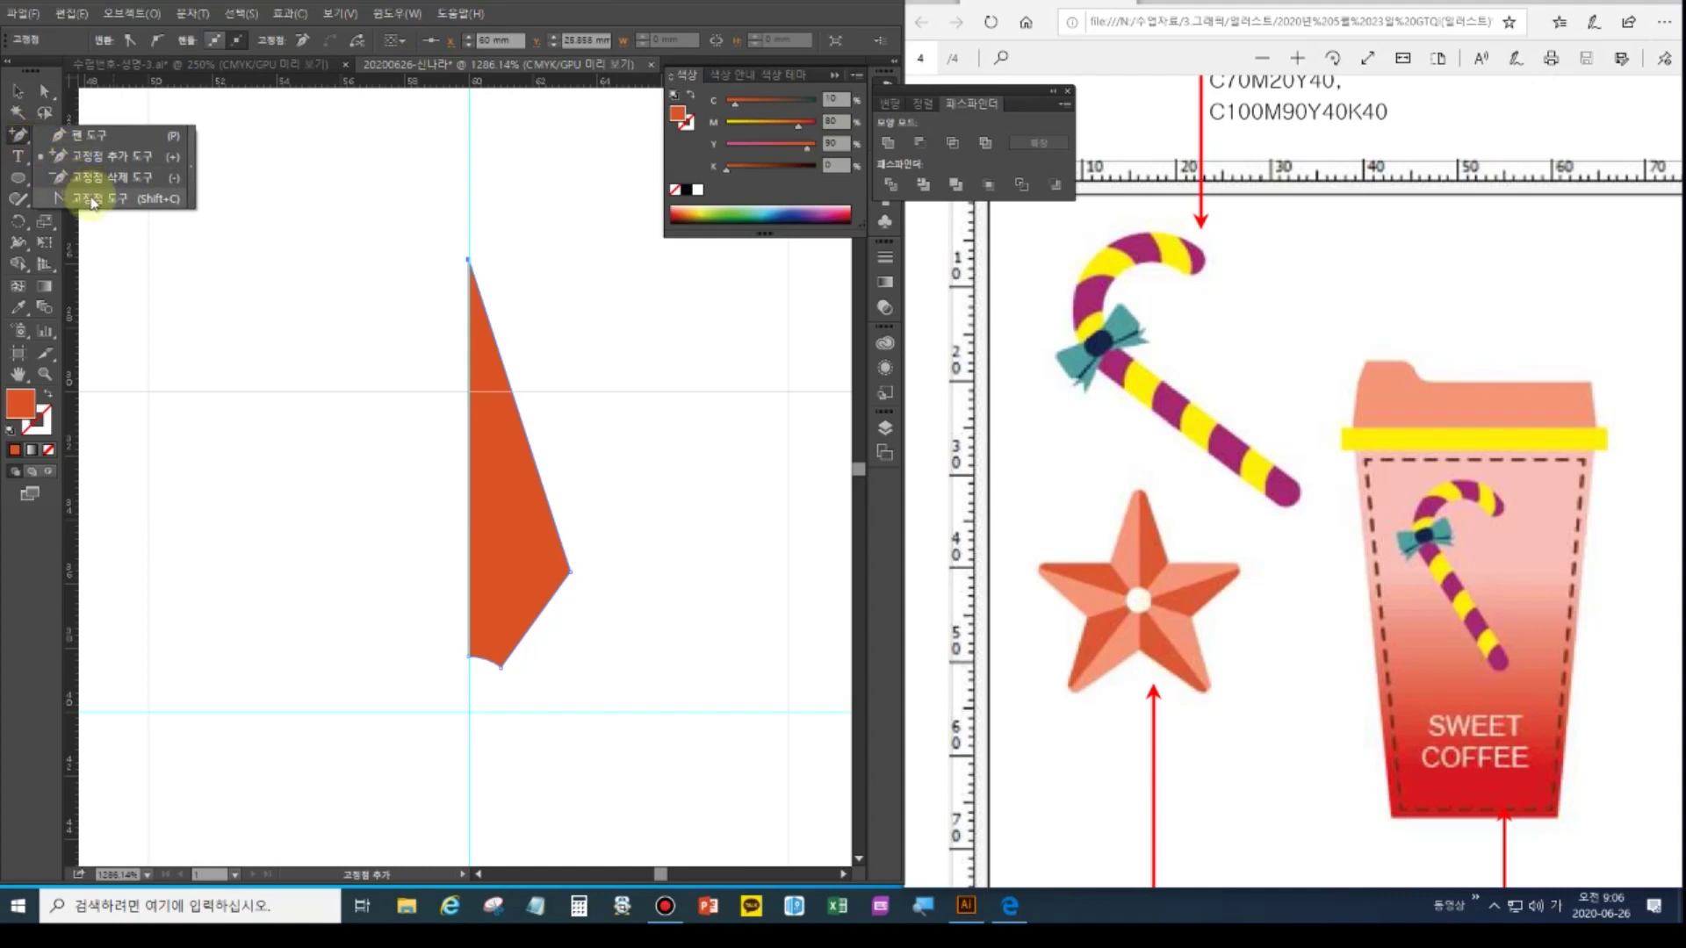
click(93, 200)
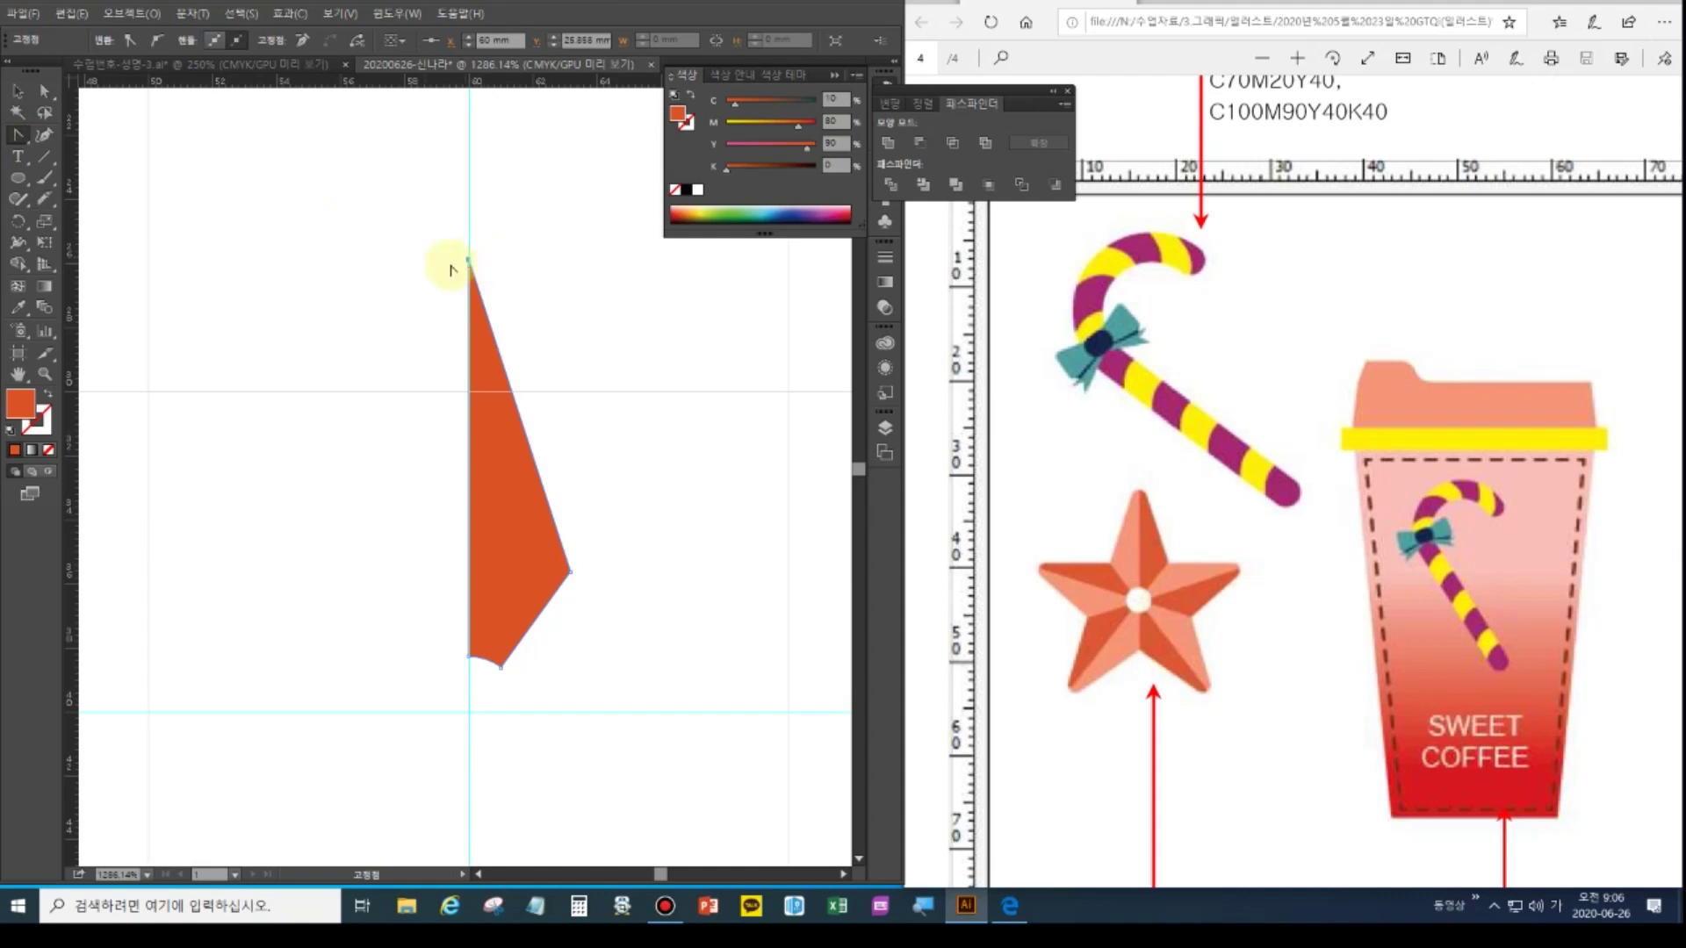
drag(465, 262, 422, 270)
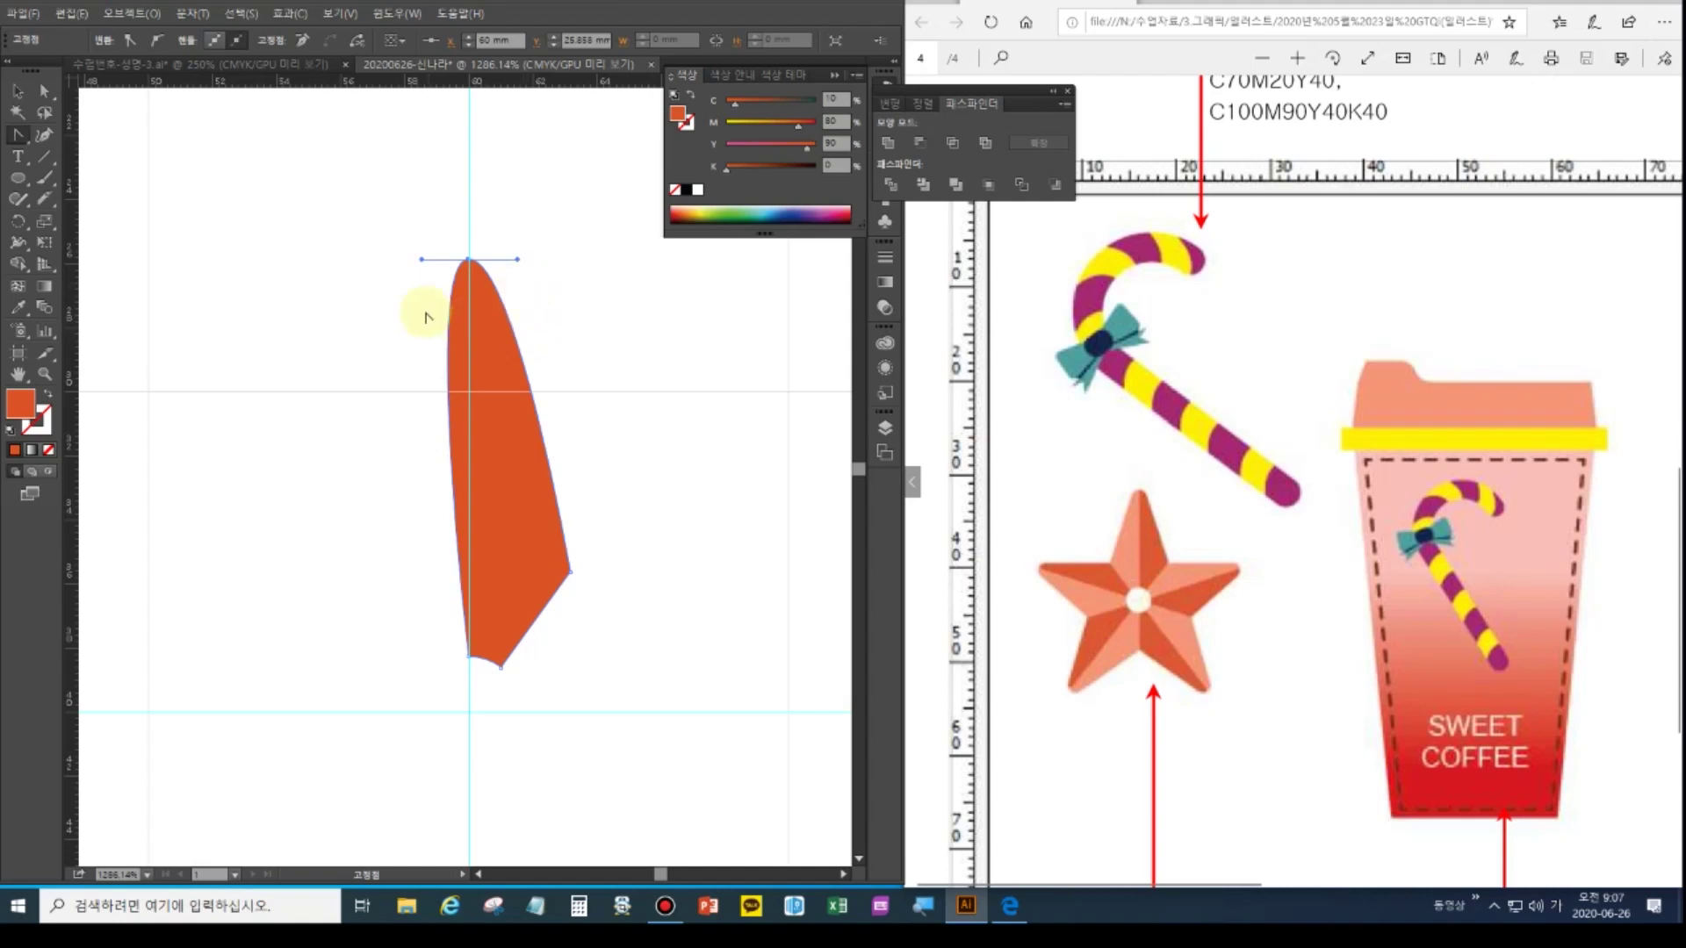
drag(422, 260, 469, 272)
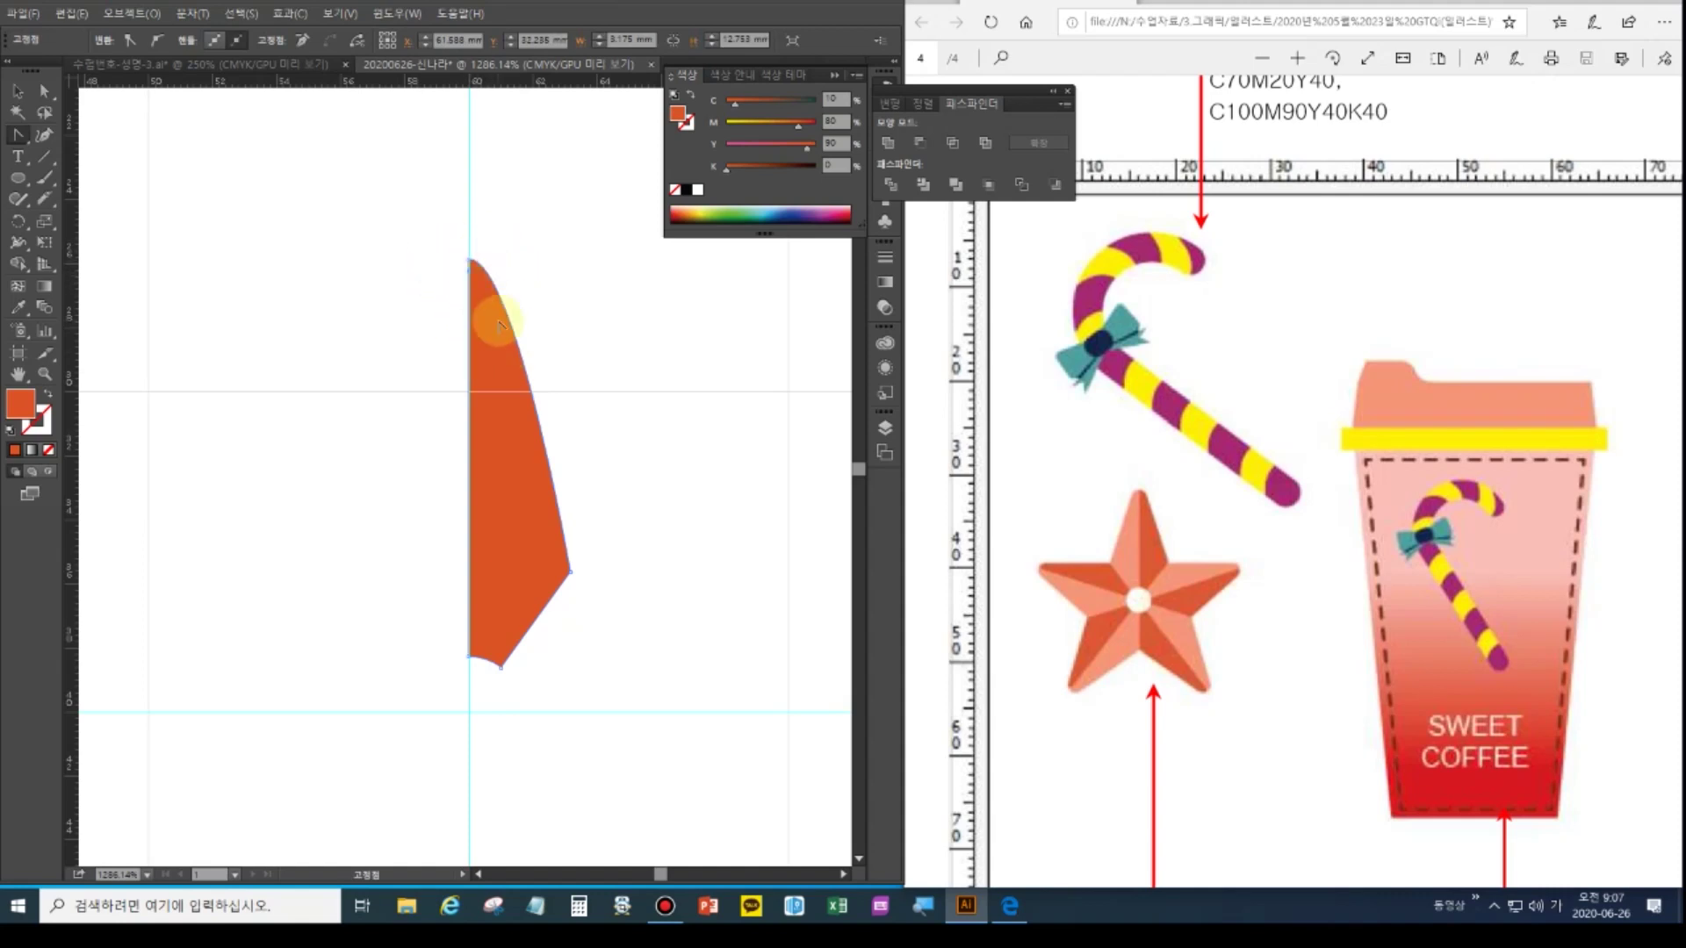
Slightly adjust the tip anchor's remaining outer handle with Direct Selection and deselect the shape
click(45, 91)
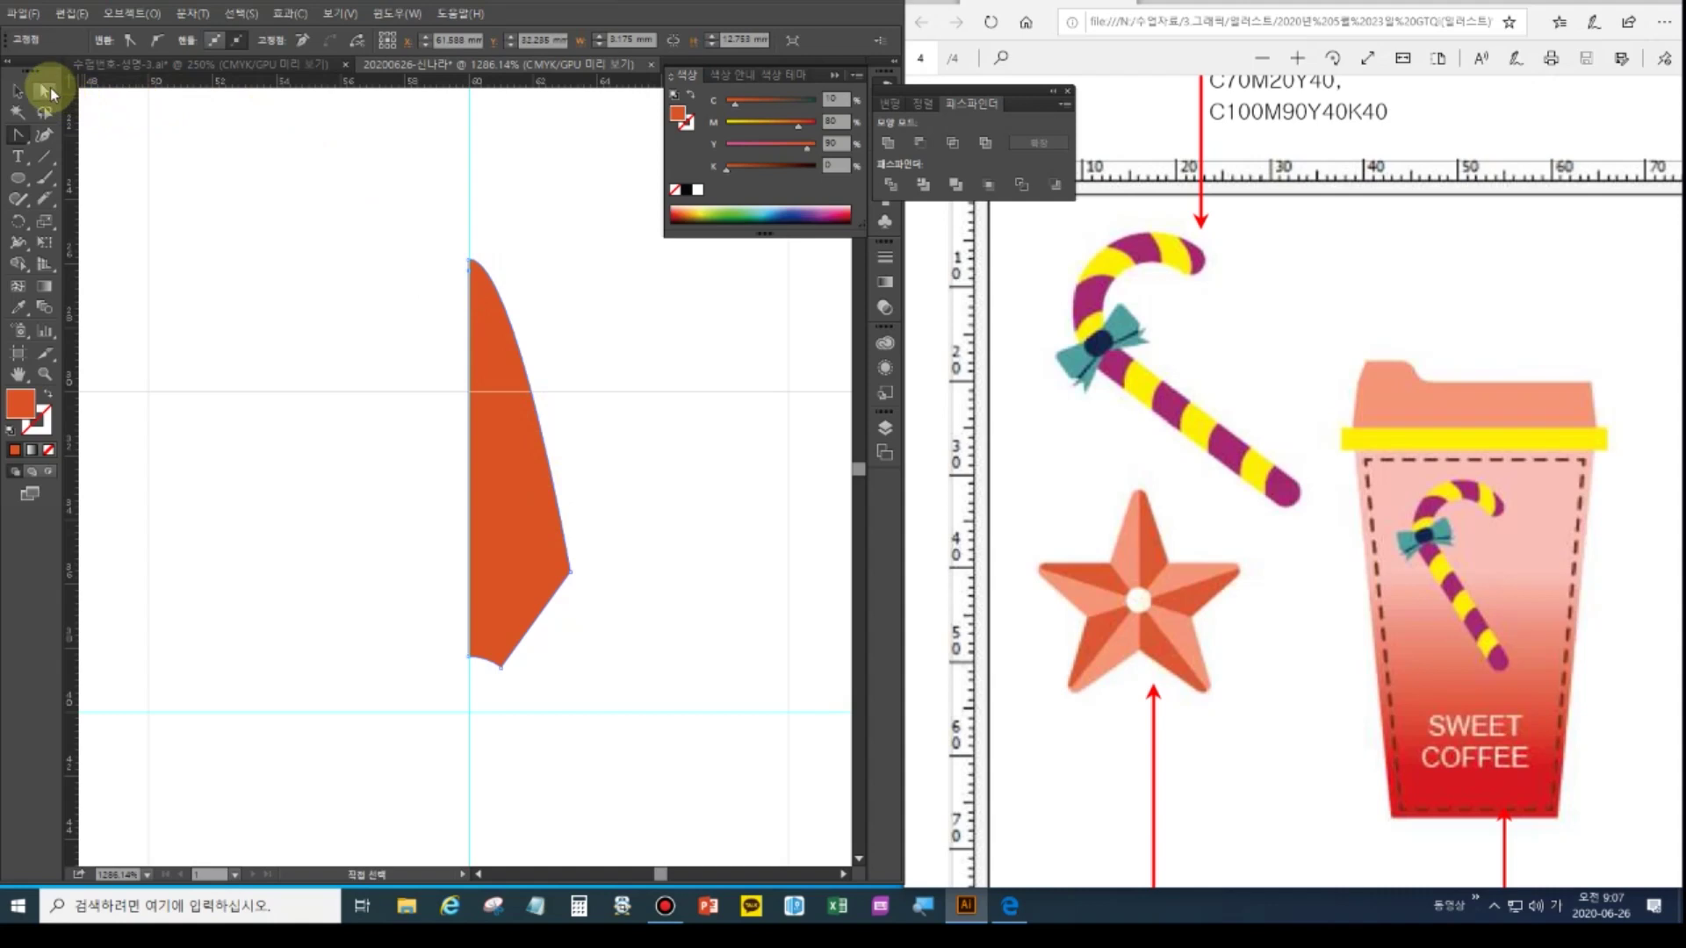
drag(396, 196, 504, 256)
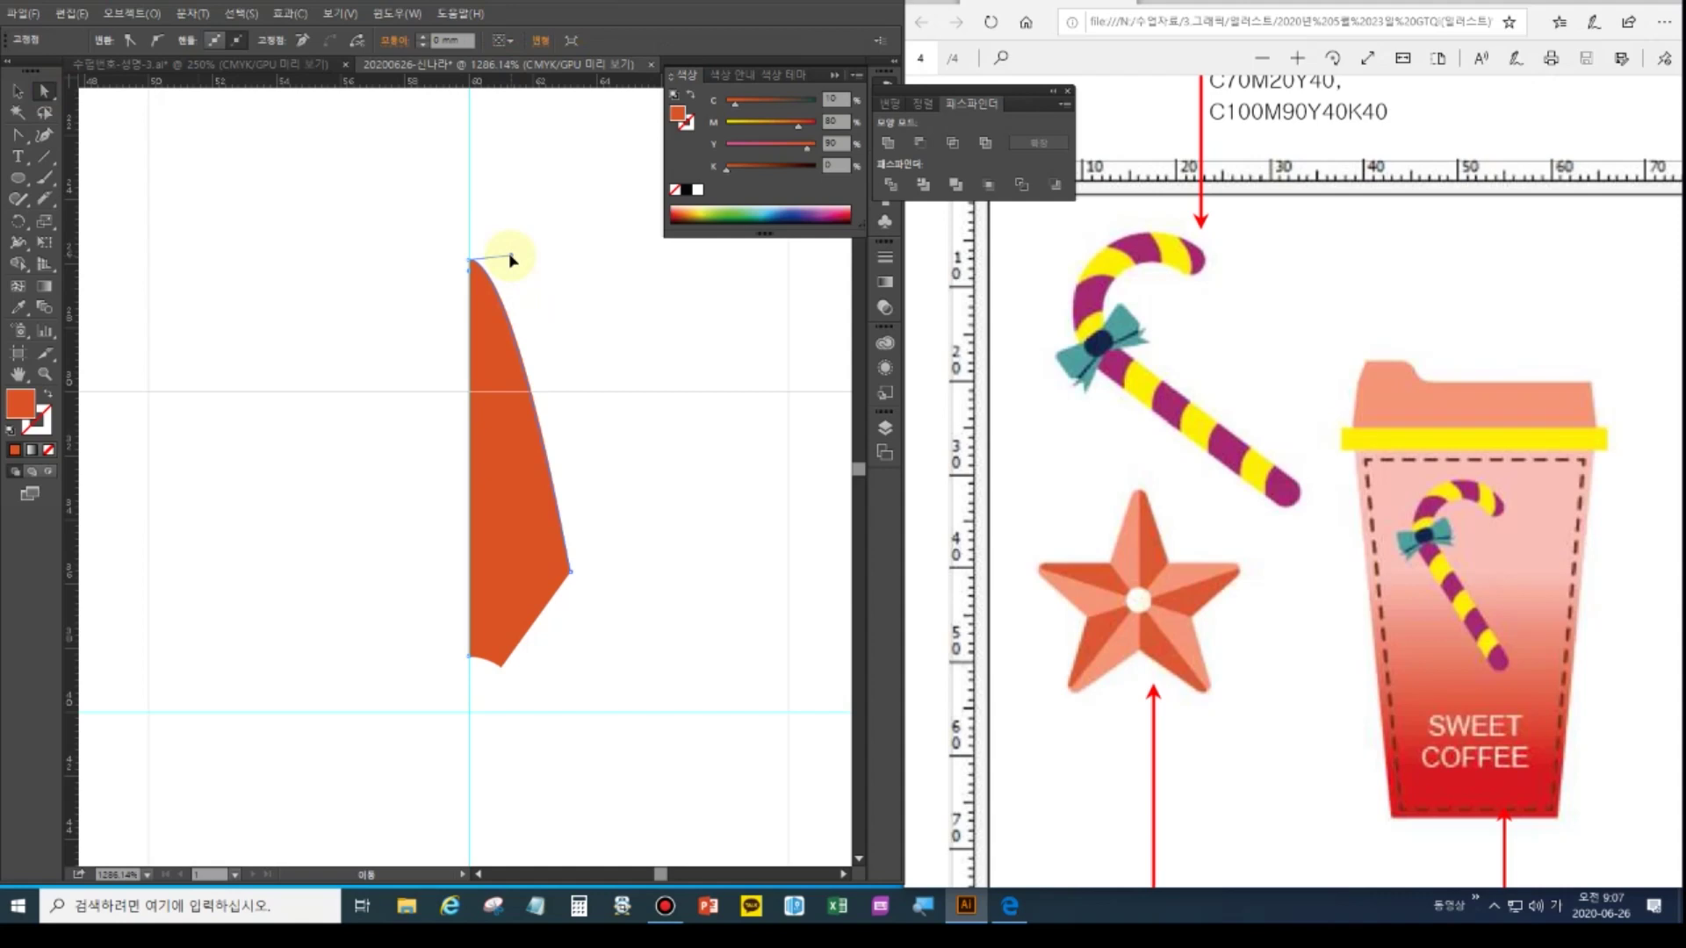
click(17, 91)
click(245, 388)
Try to copy the half arm around the guides' intersection at a 36° angle, repeating the rotation around the full circle
click(518, 539)
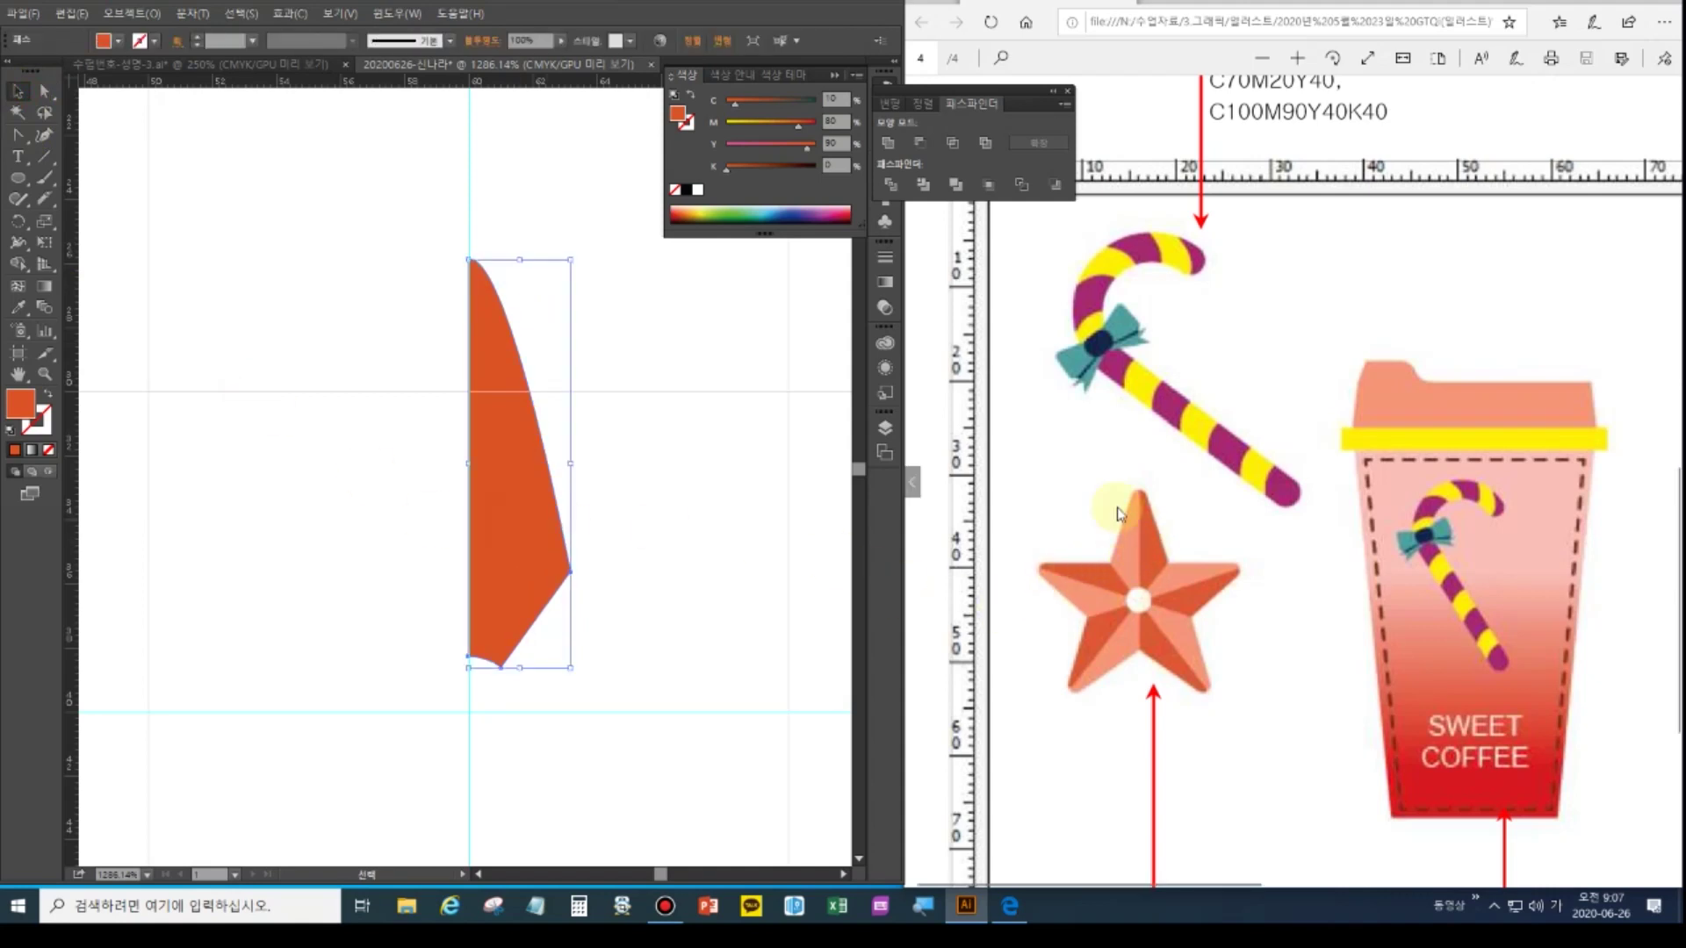
click(15, 310)
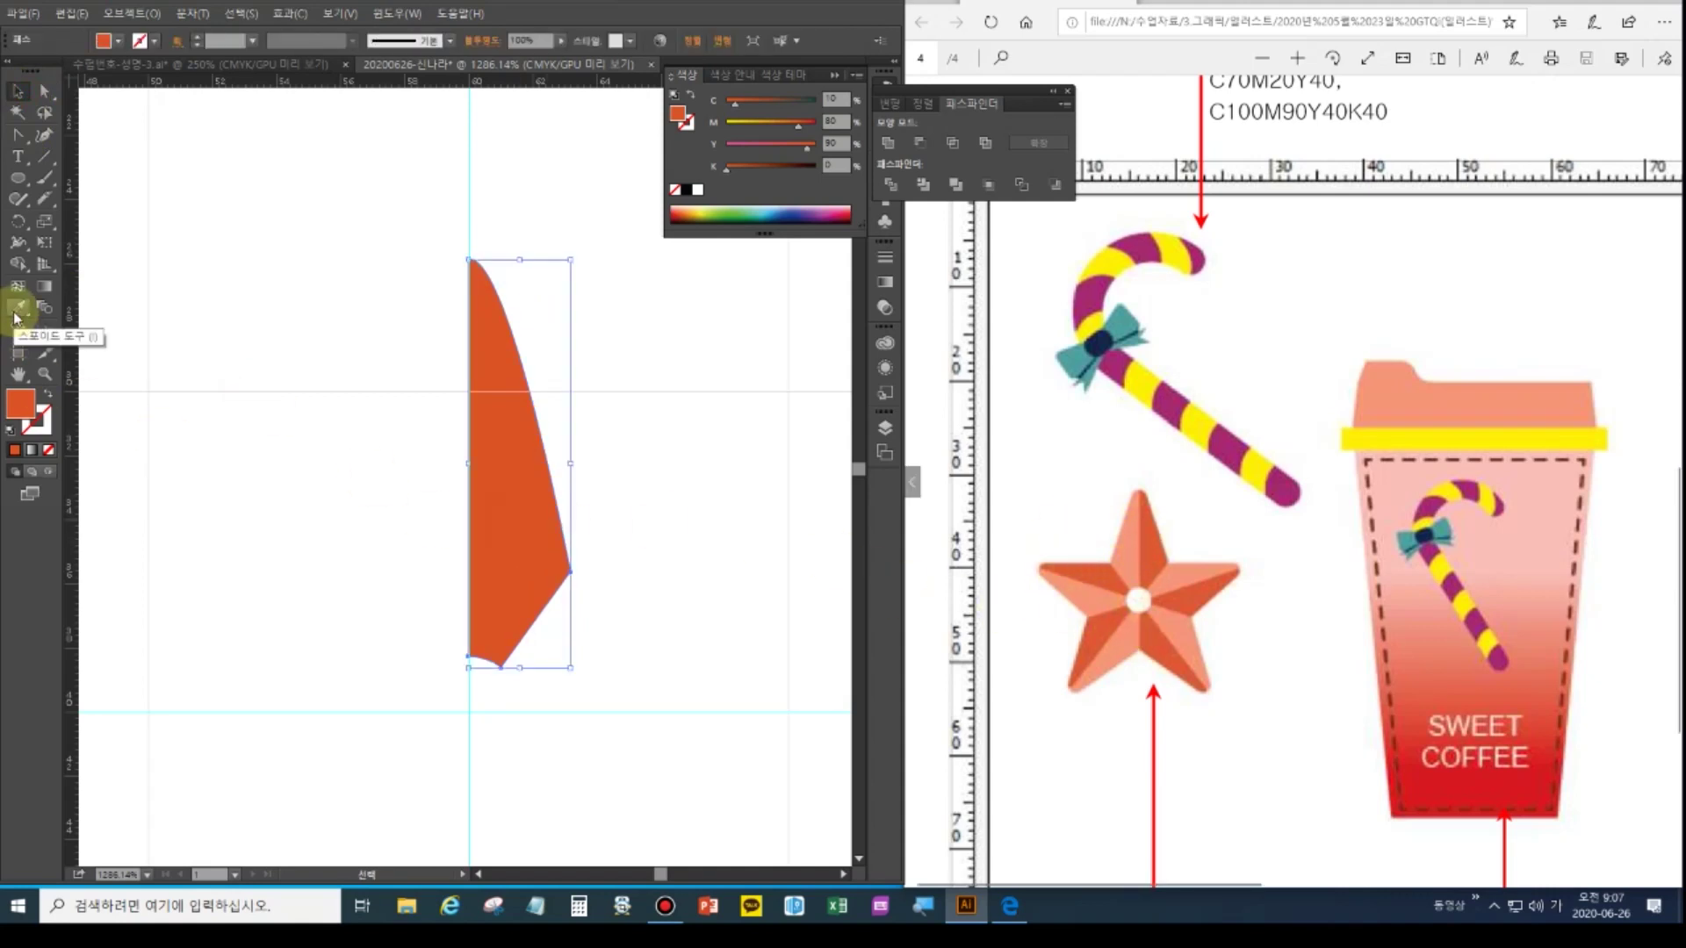
click(15, 230)
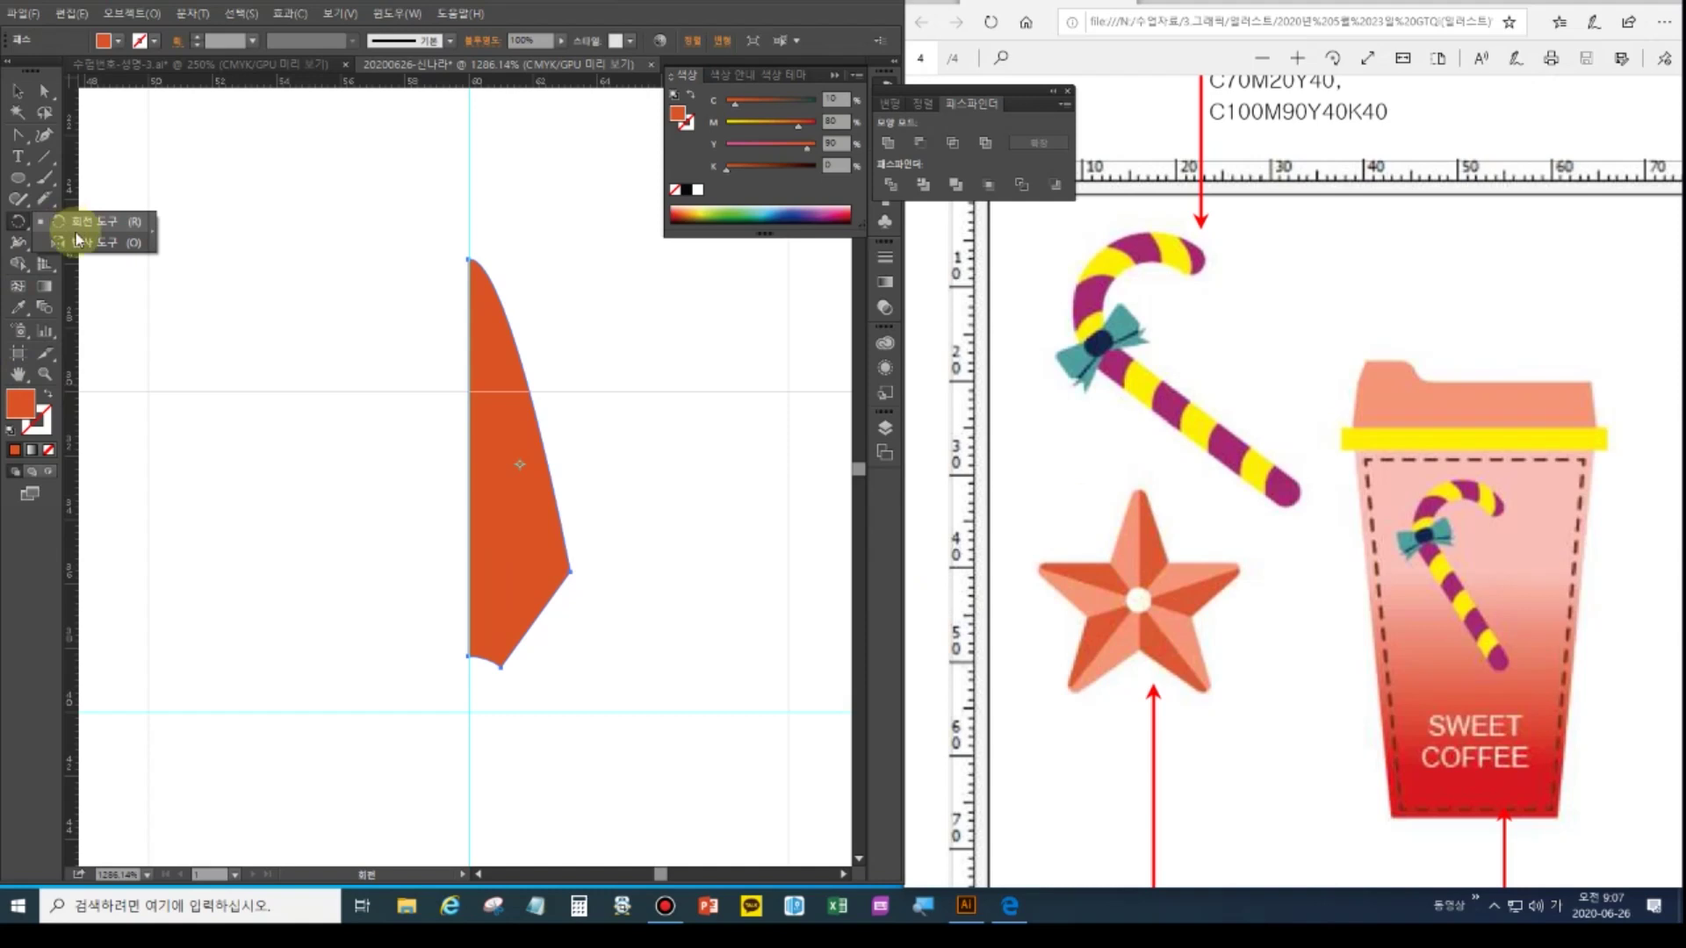
click(472, 715)
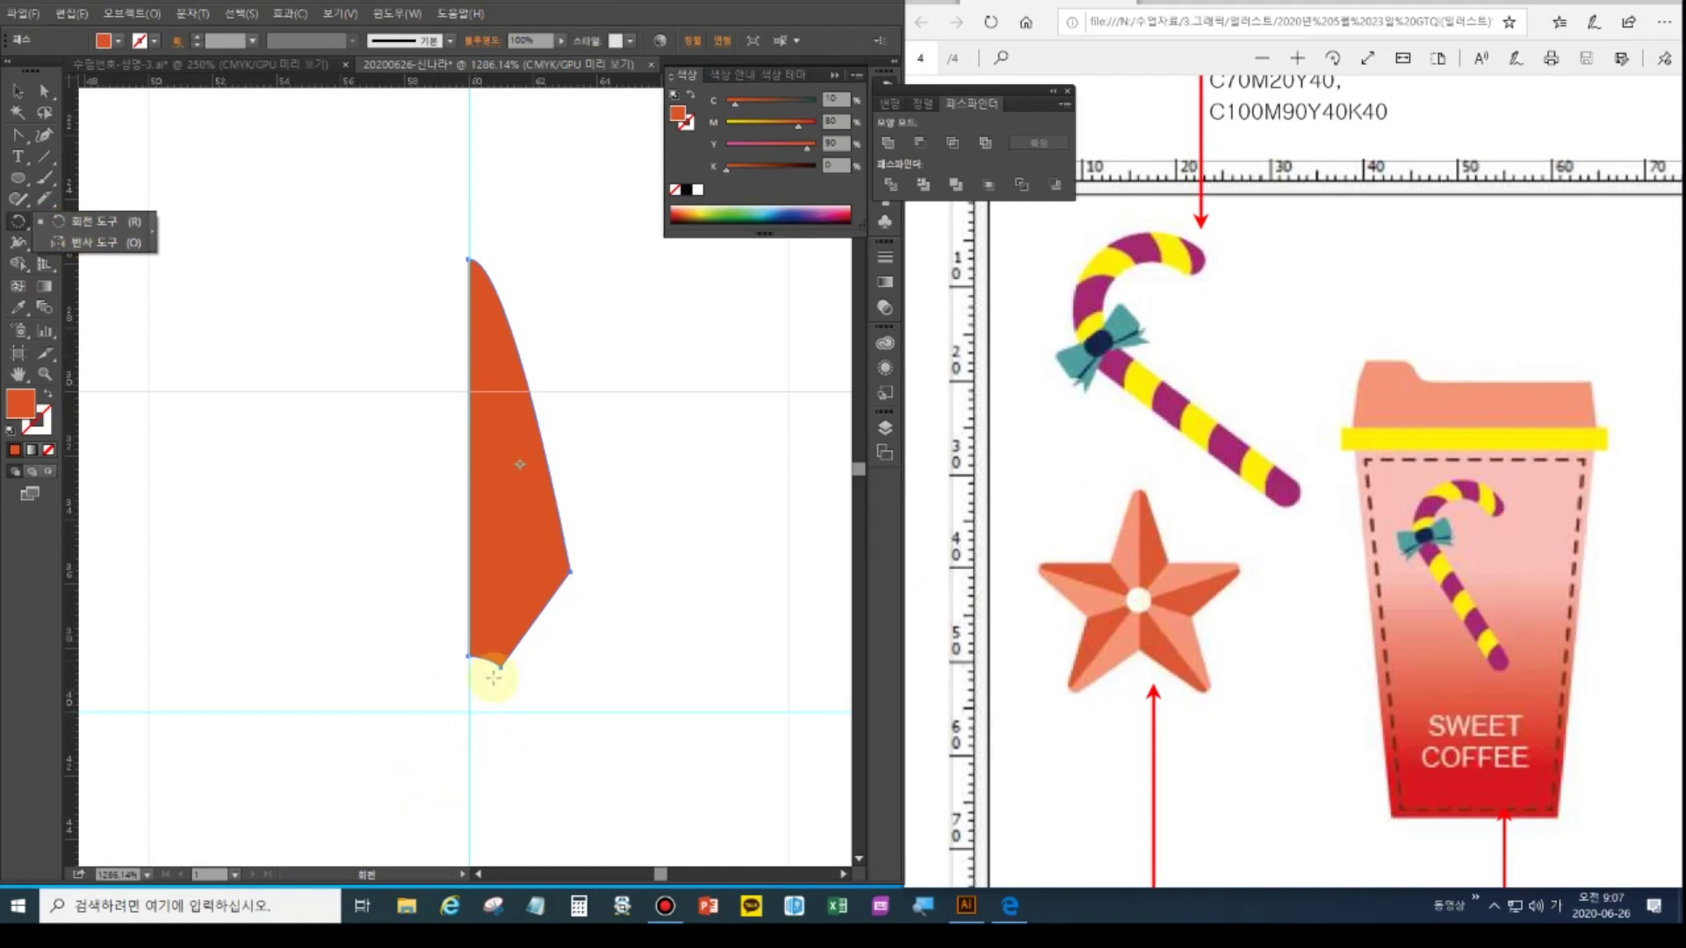
click(544, 578)
alt+click(469, 713)
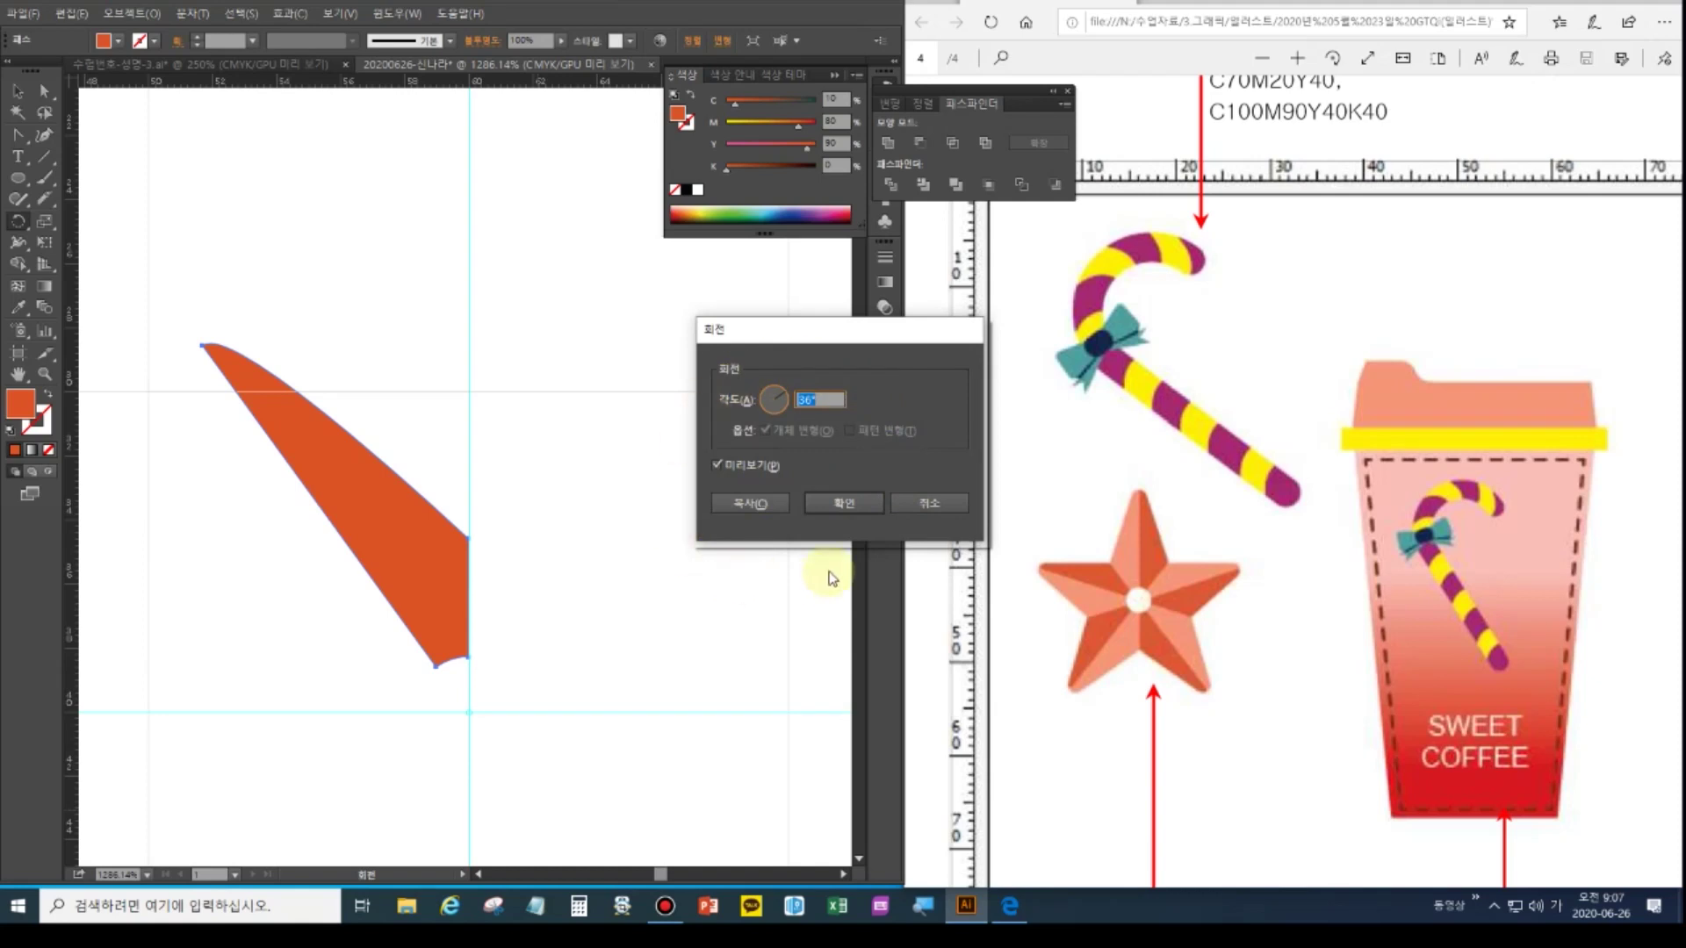
click(767, 505)
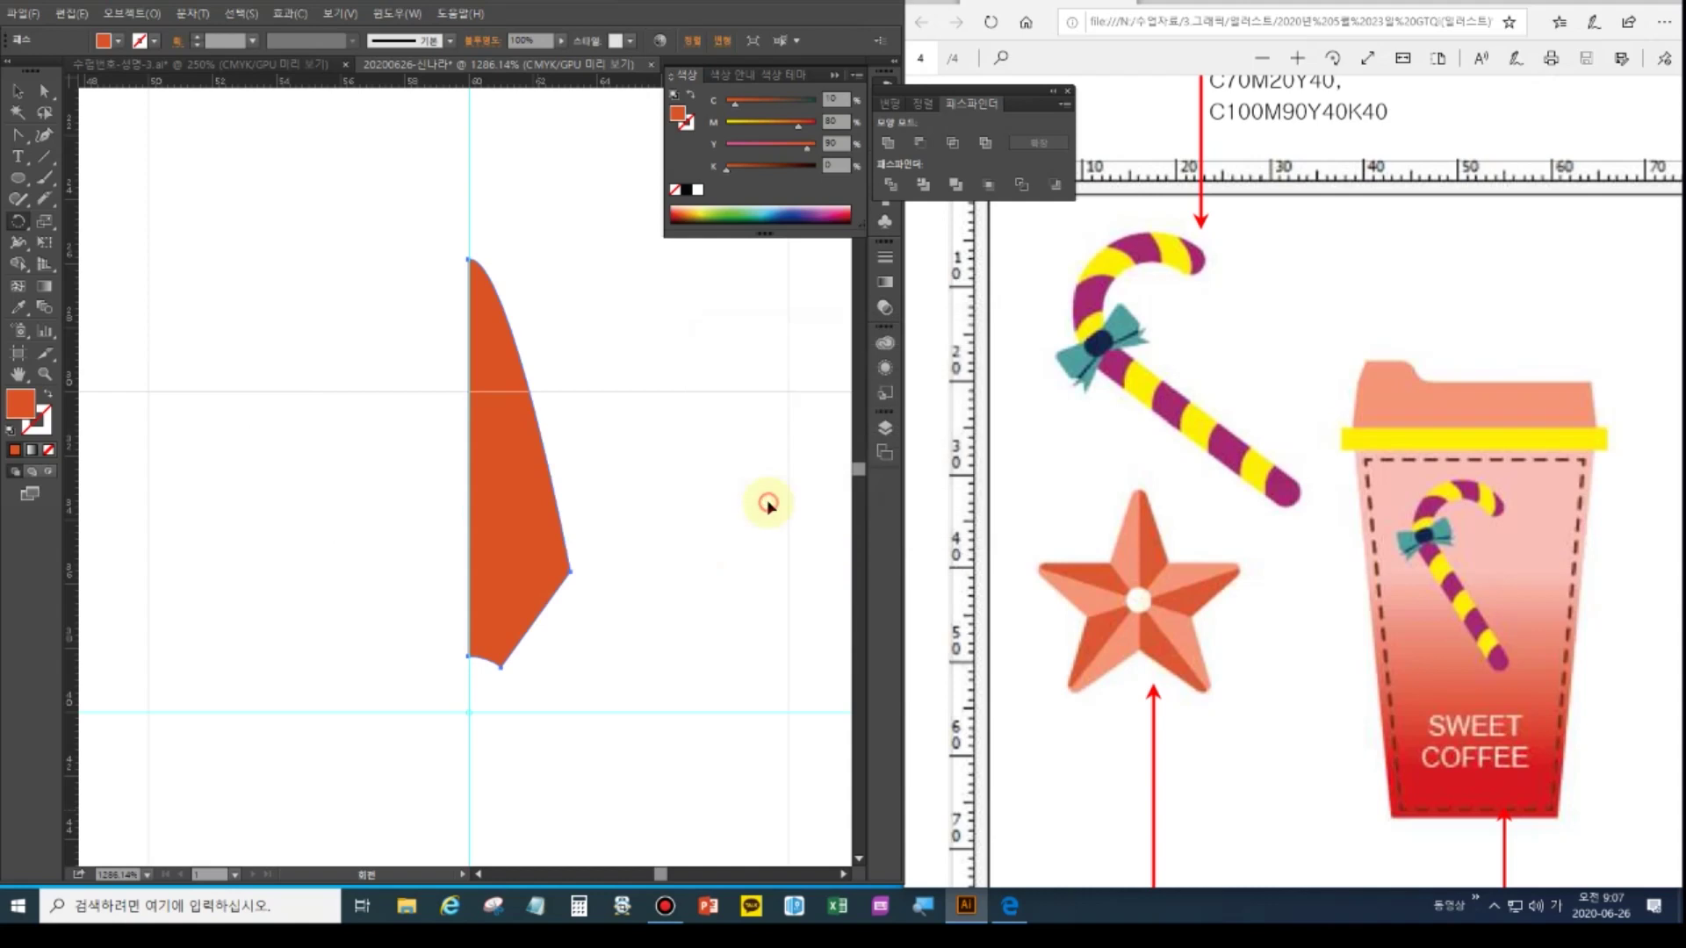
key(ctrl+d)
key(ctrl+d)
key(ctrl+d)
key(ctrl+d)
key(ctrl+d)
key(ctrl+d)
key(ctrl+d)
key(ctrl+d)
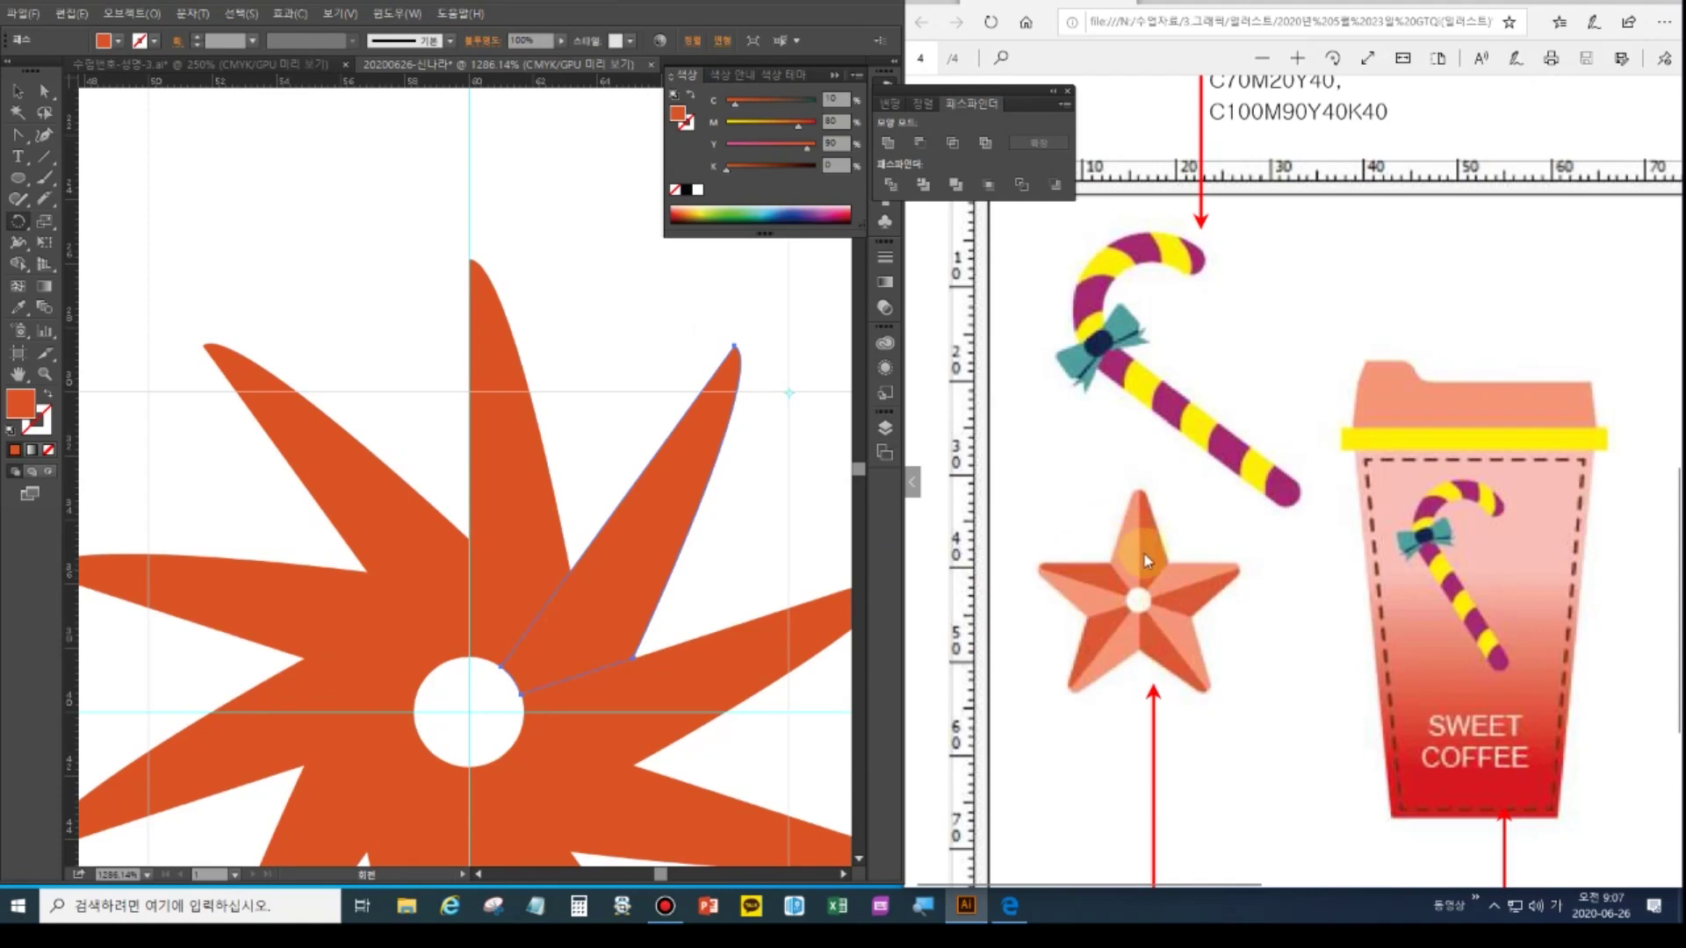
Undo all the rotated copies, leaving the single half arm
key(ctrl+z)
key(ctrl+z)
key(ctrl+z)
key(ctrl+z)
key(ctrl+z)
key(ctrl+z)
key(ctrl+z)
key(ctrl+z)
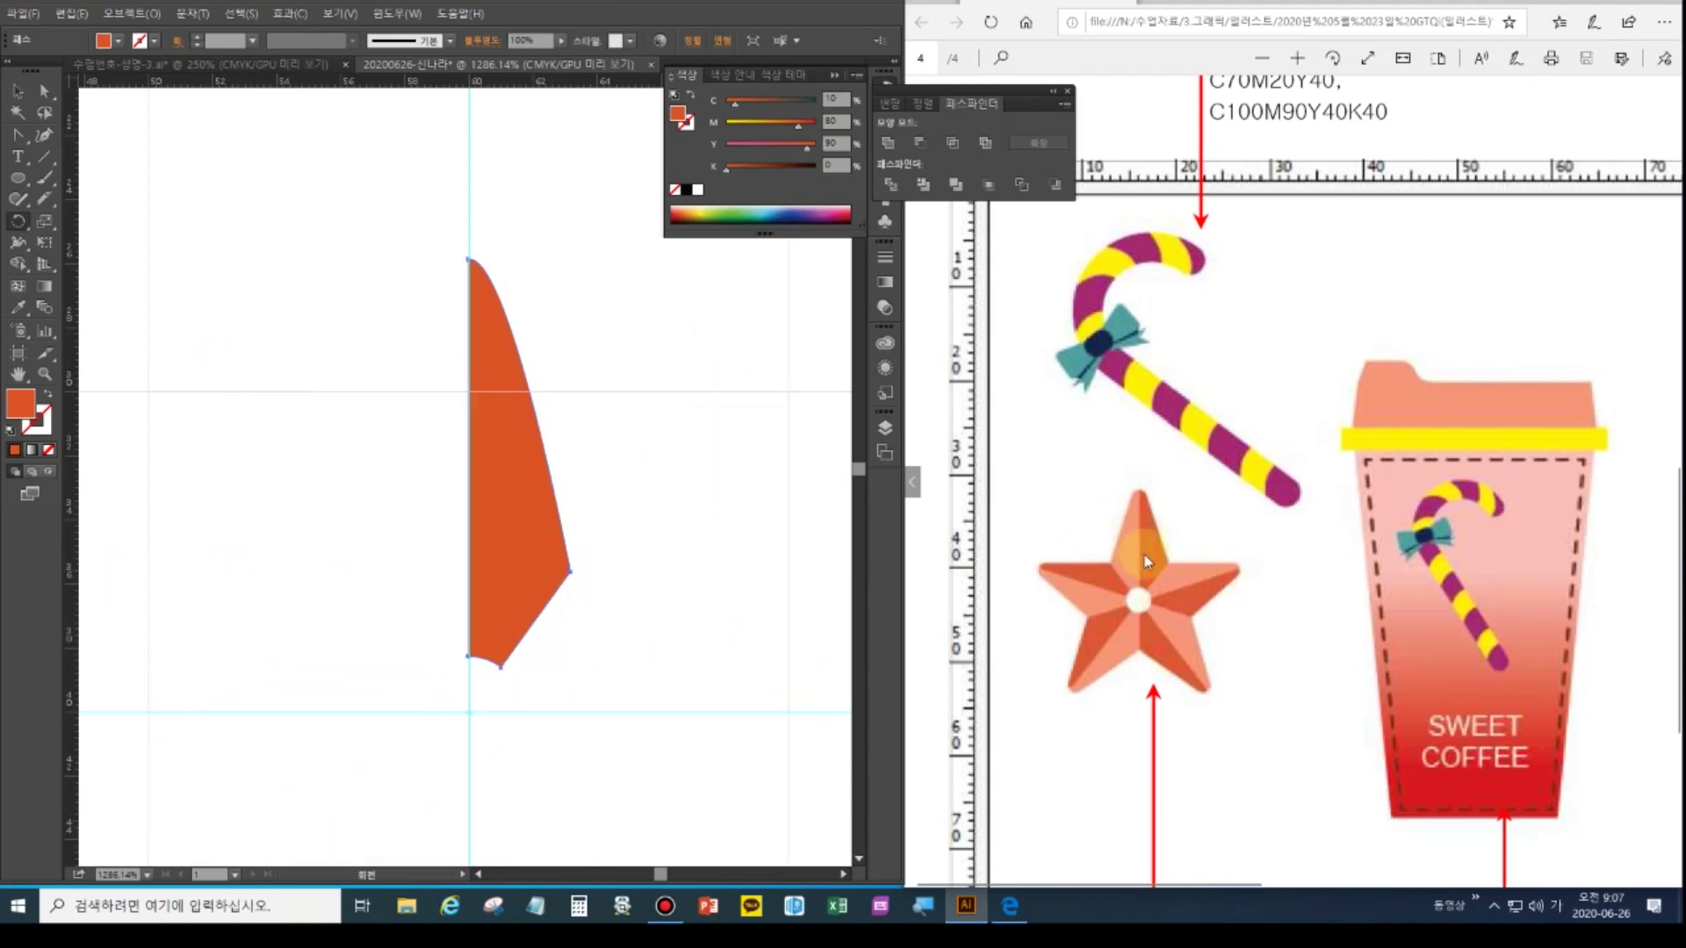
Reflect a copy of the half arm vertically across its straight centre edge and deselect the result
click(18, 90)
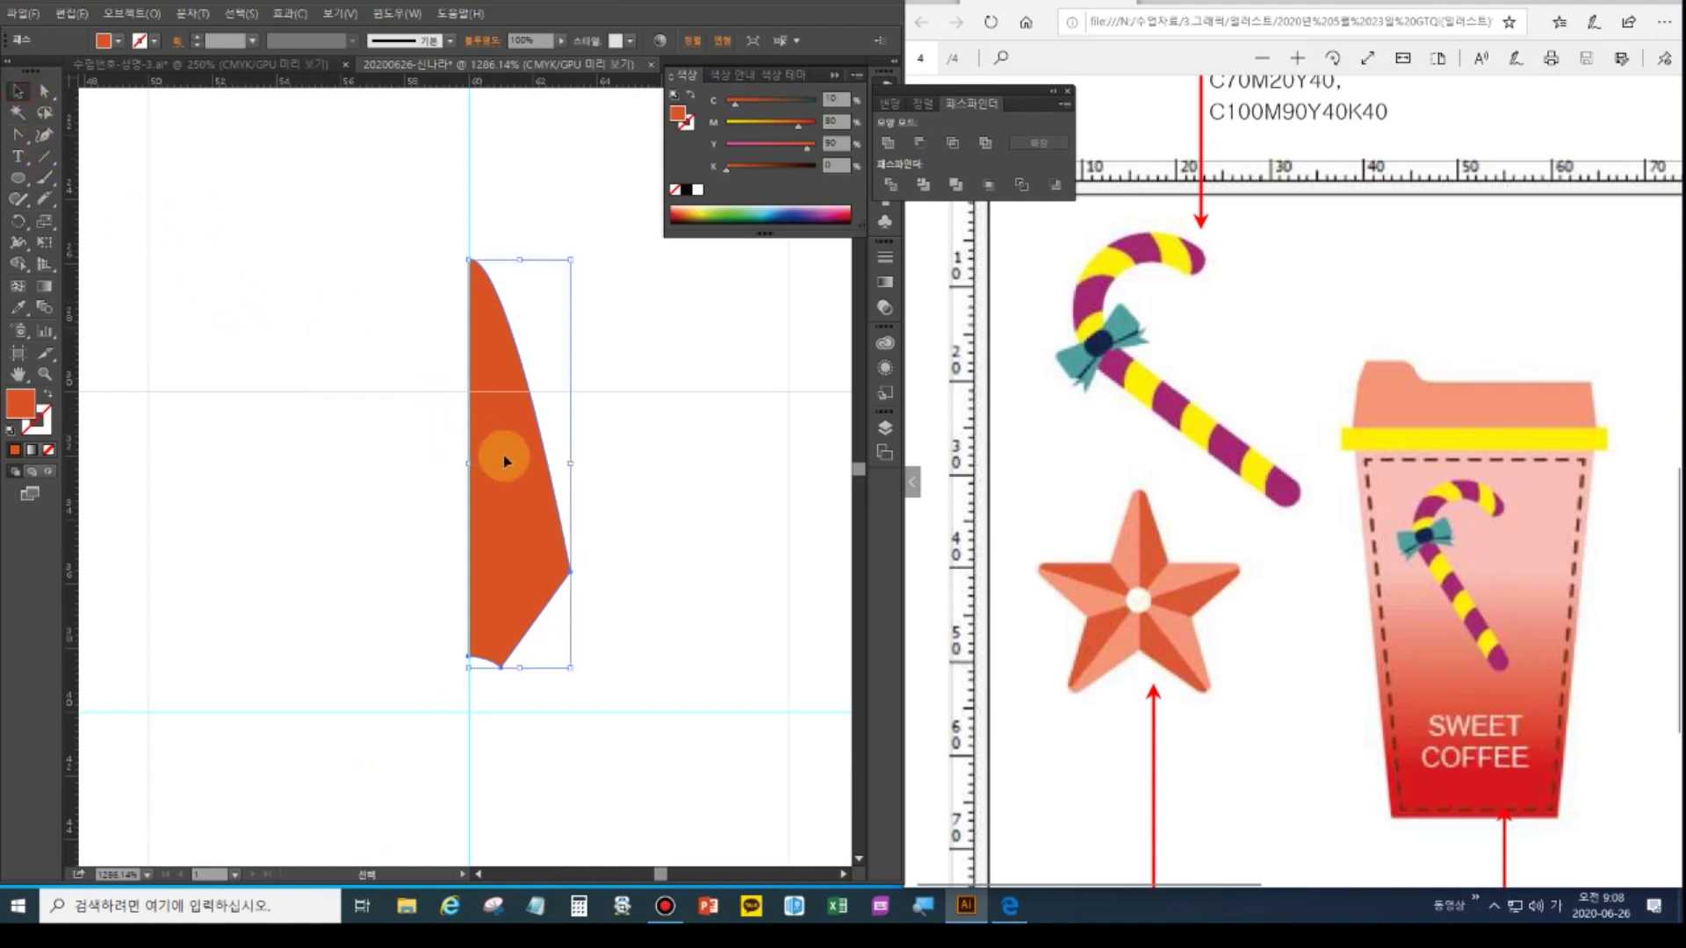
click(18, 222)
key(o)
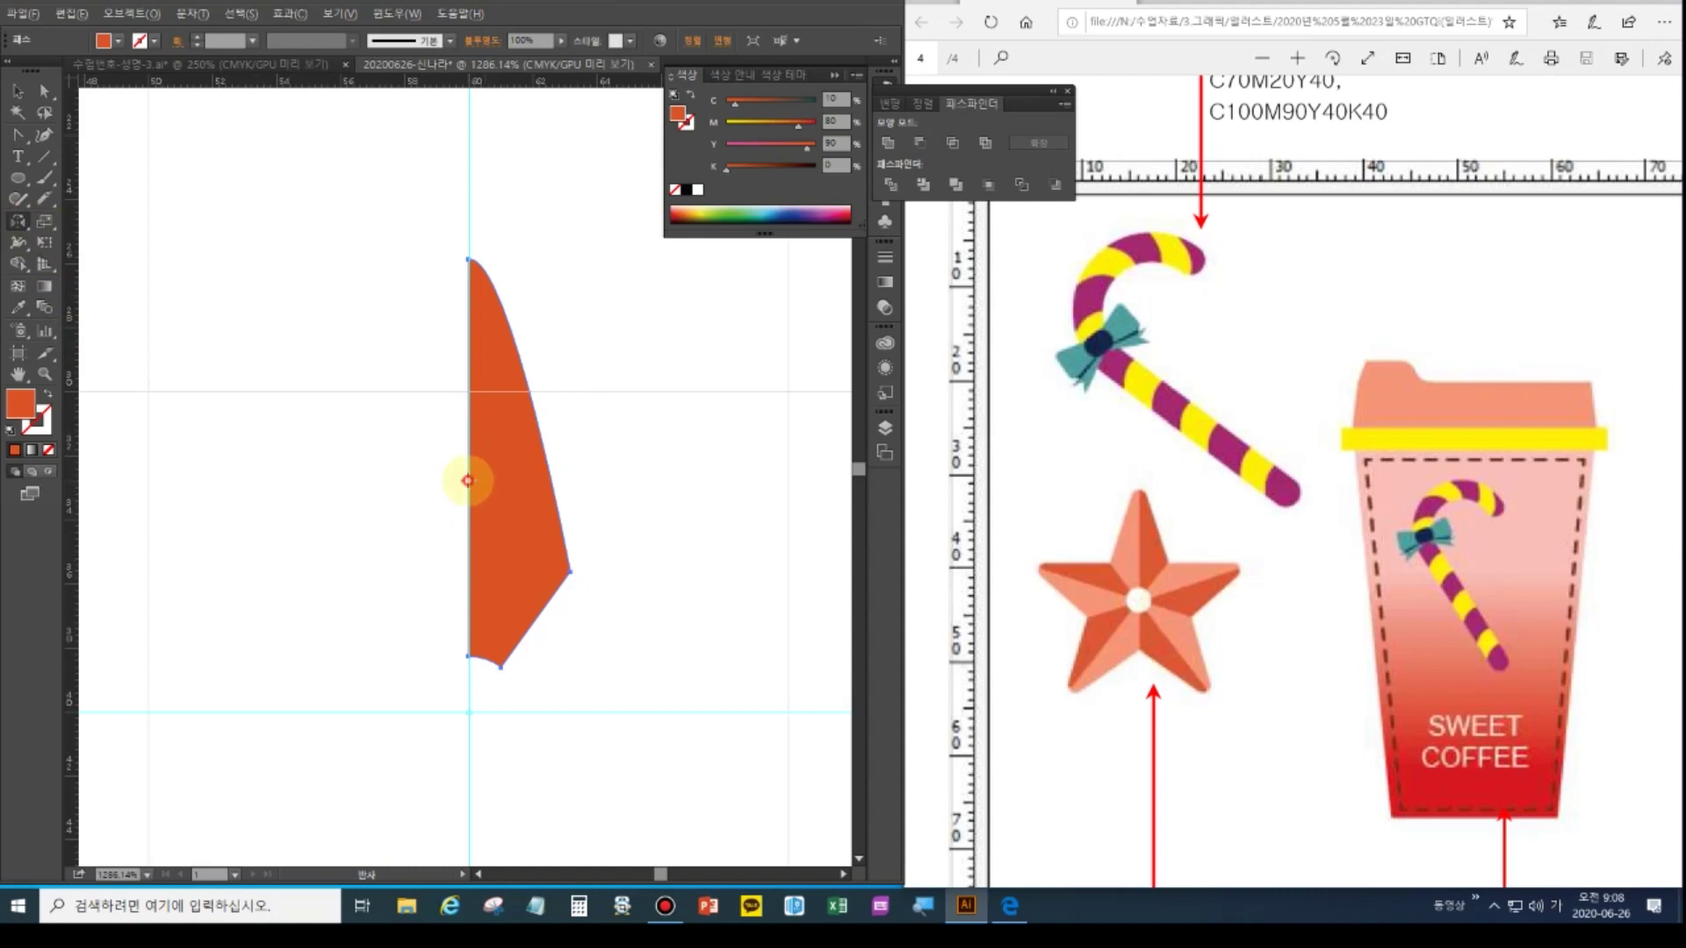
alt+click(468, 480)
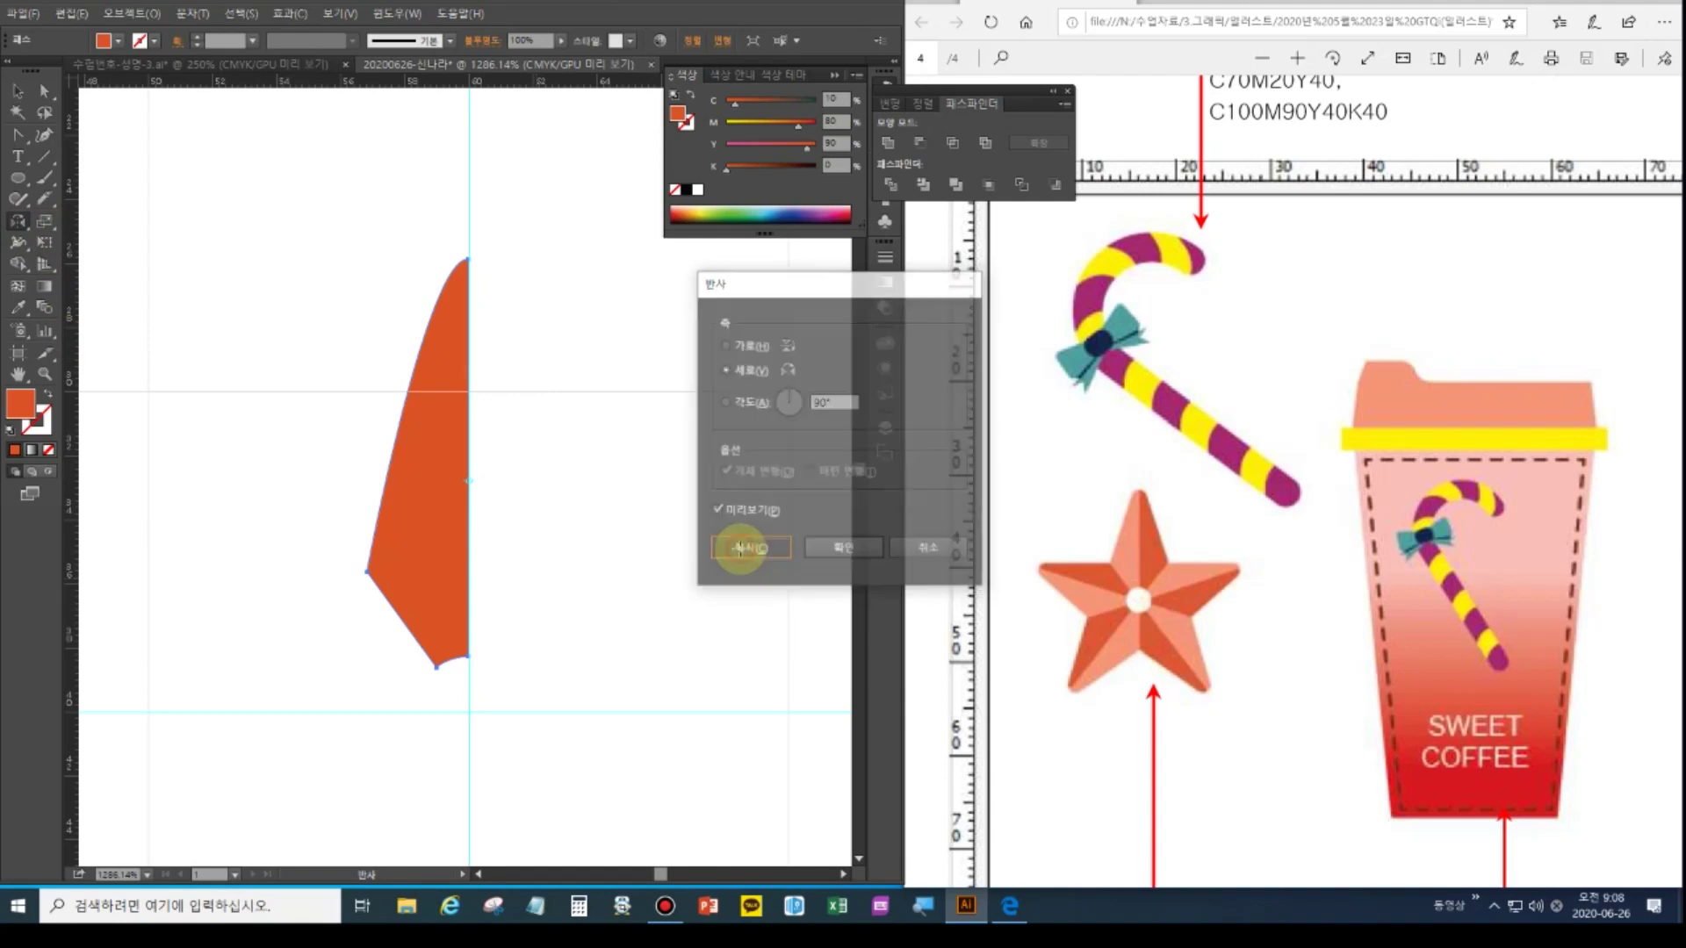
click(740, 550)
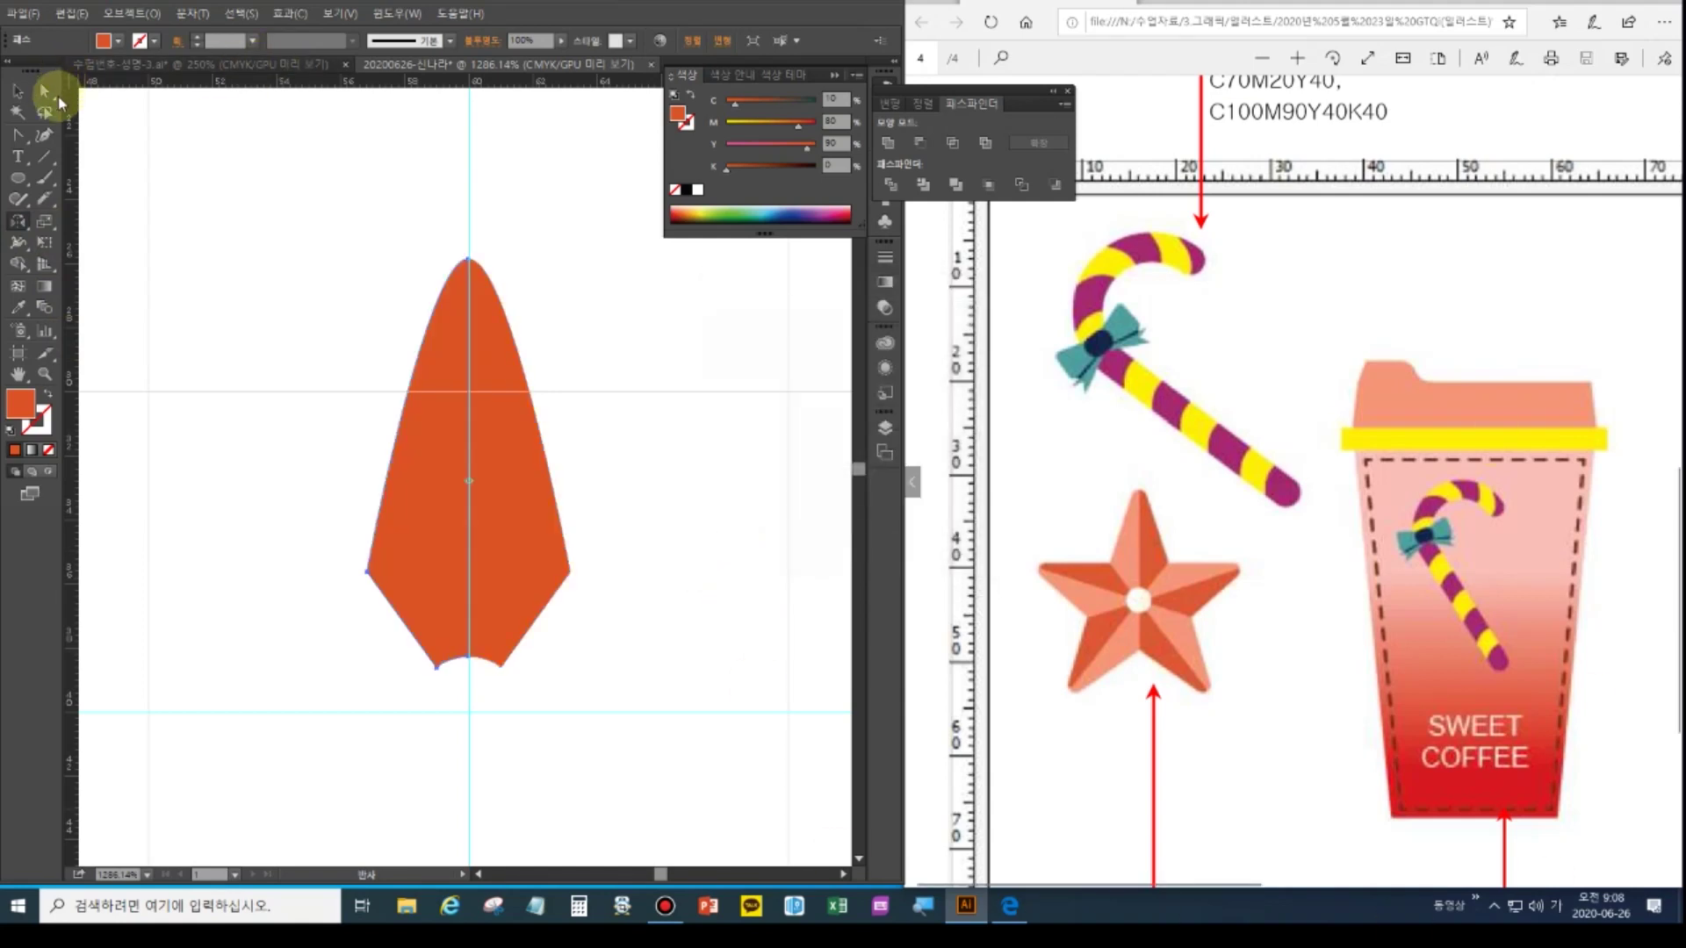
click(18, 90)
click(201, 303)
Fill the left half of the arm with the light peach sampled from the sample square using the Eyedropper
double_click(17, 373)
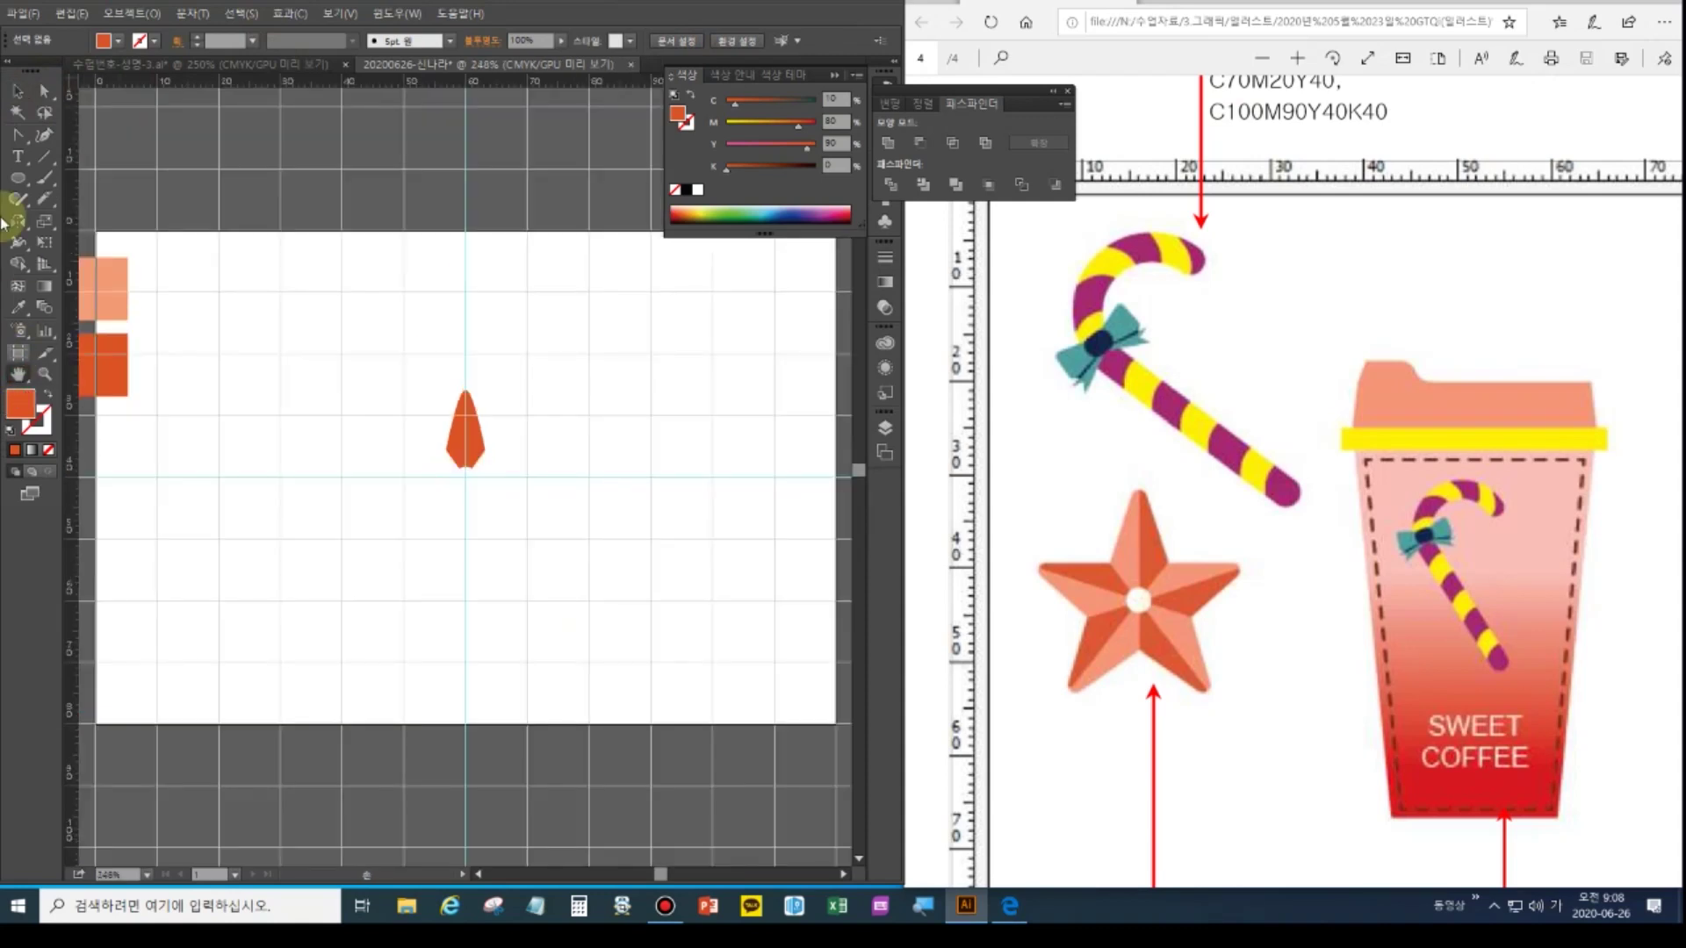
click(17, 90)
click(457, 449)
click(18, 308)
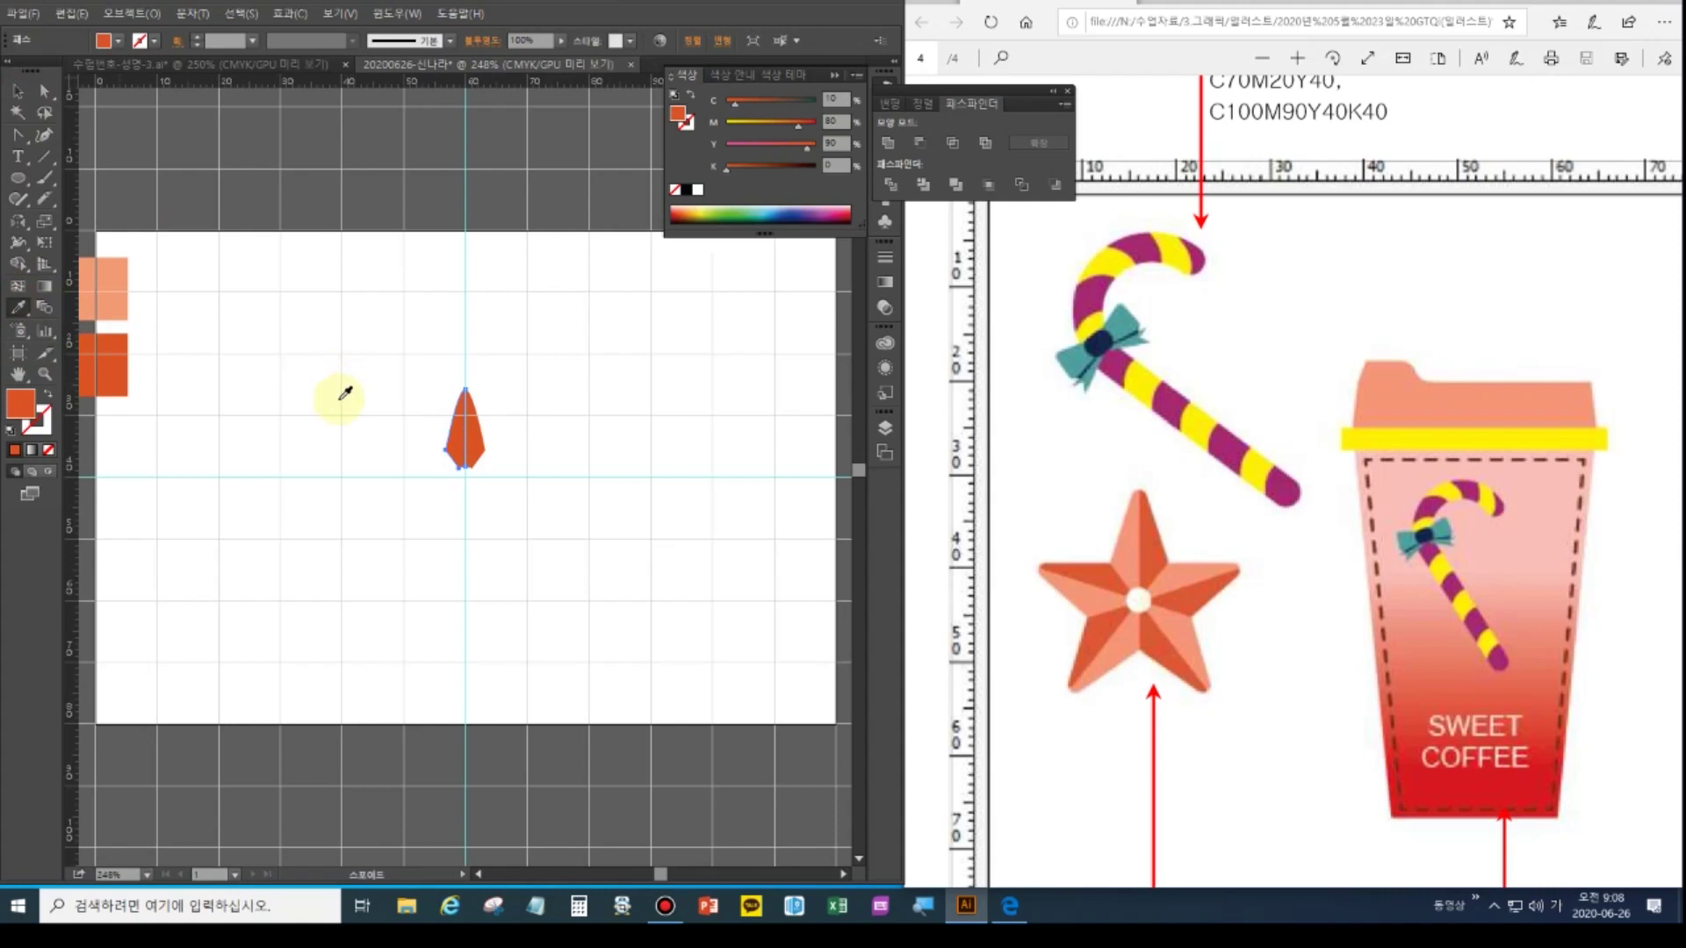
click(112, 264)
Select only the two coloured halves of the arm and group them
click(17, 90)
drag(367, 323, 552, 493)
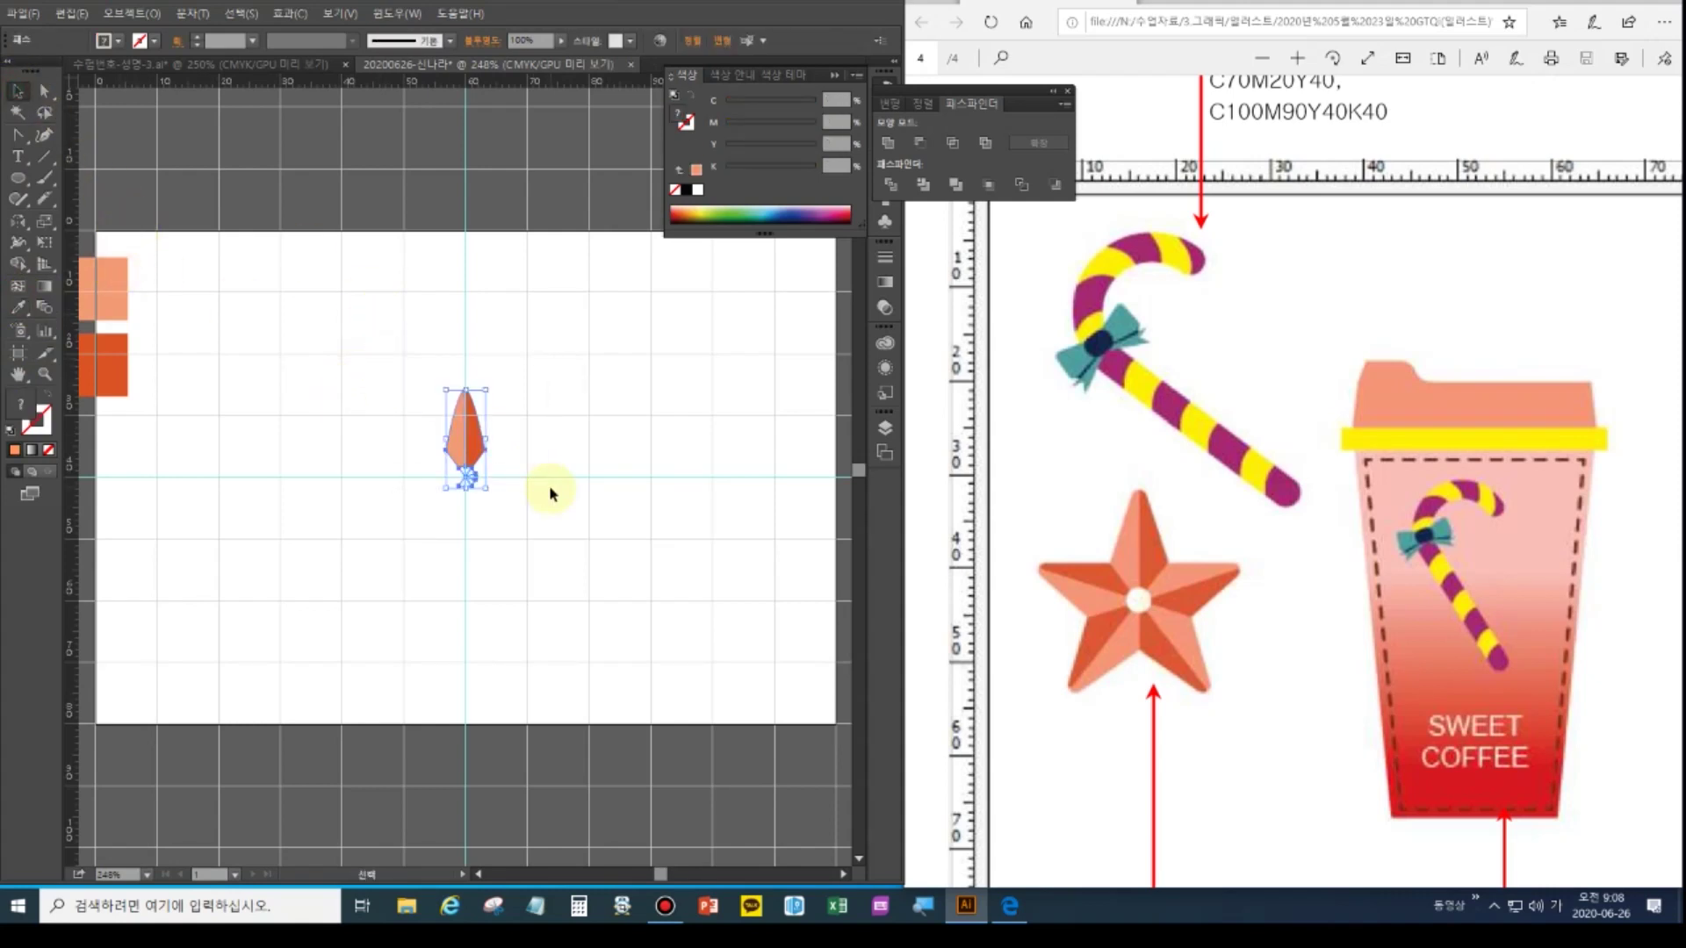
click(553, 456)
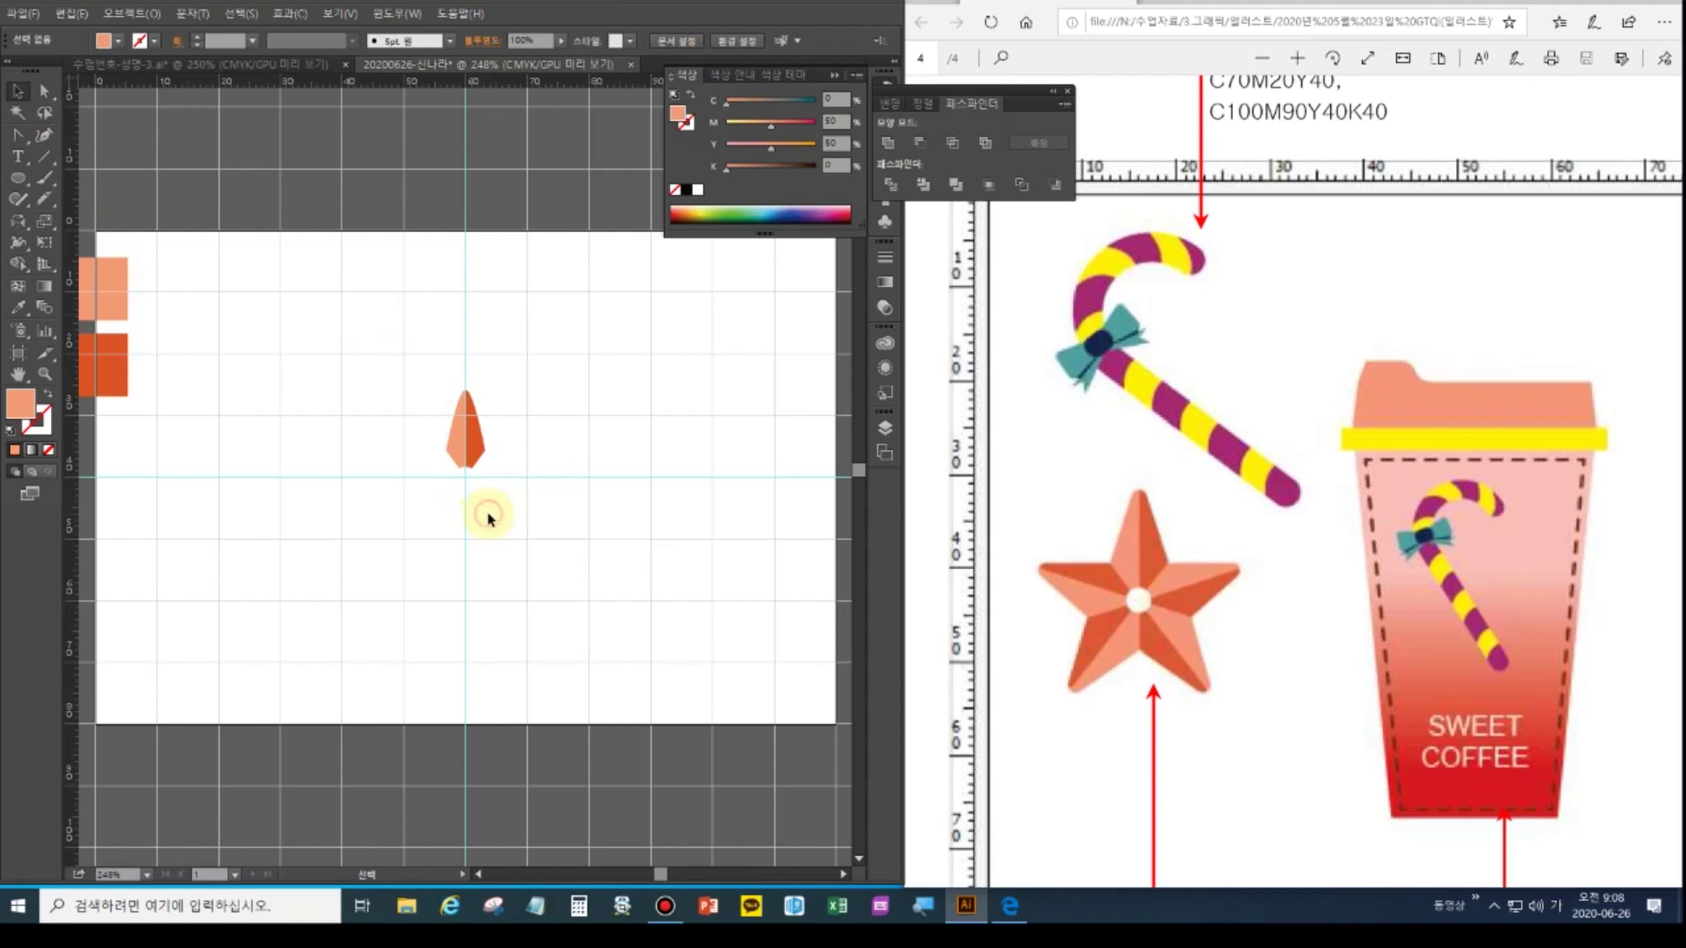
drag(421, 387, 509, 441)
key(a)
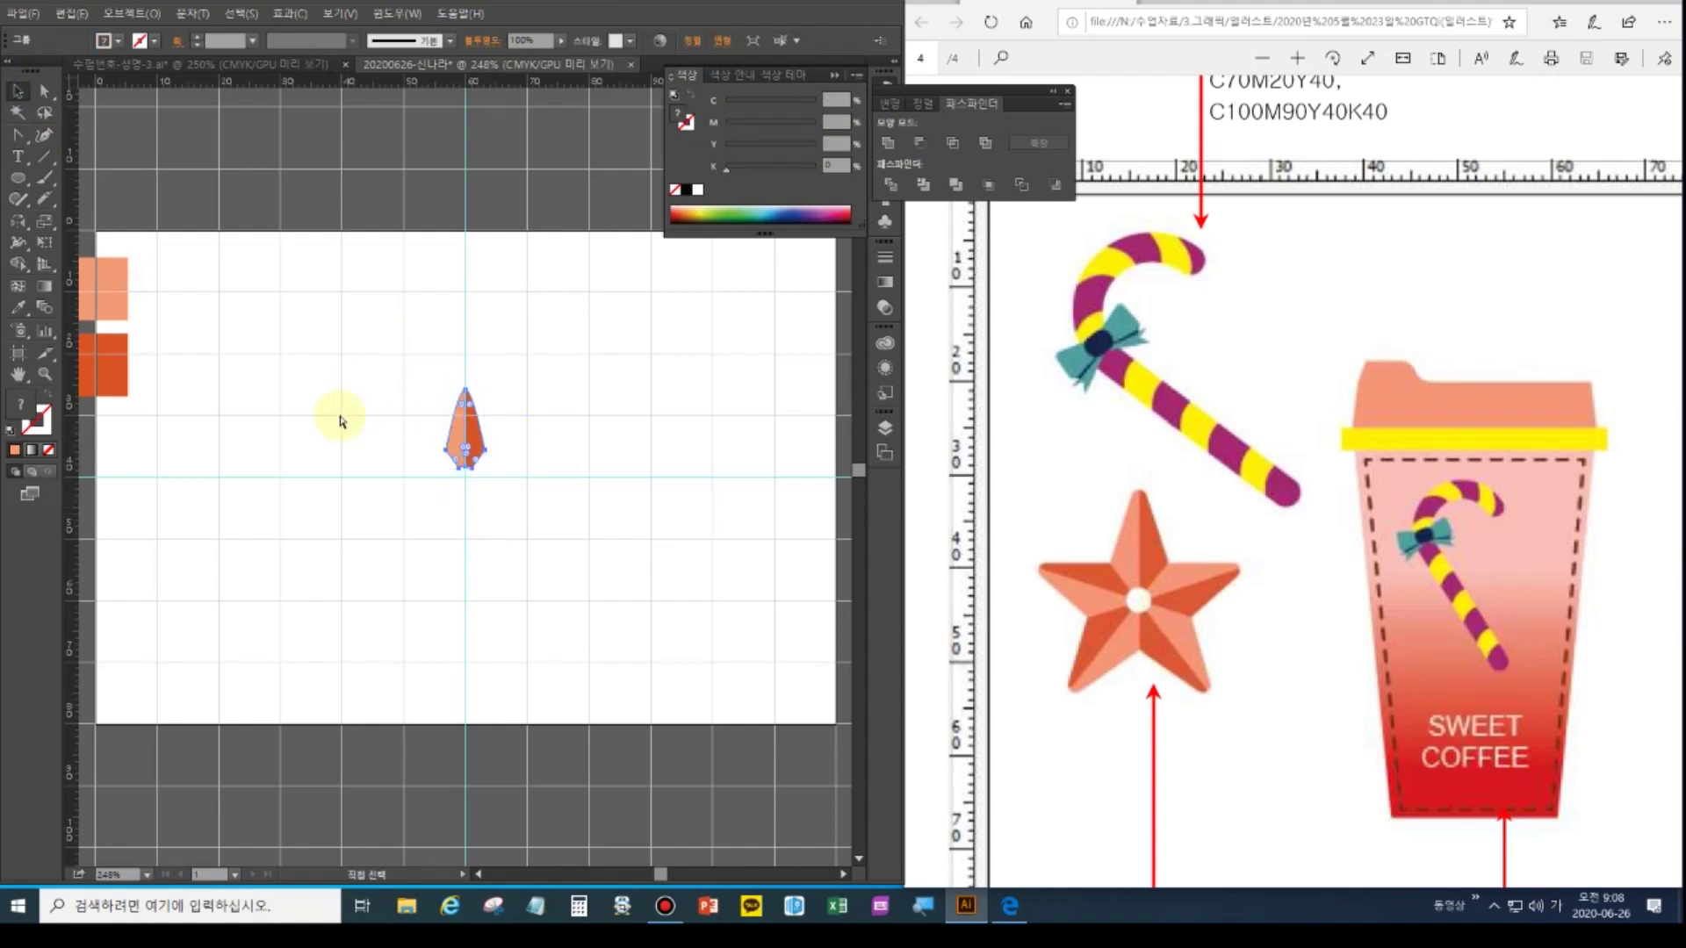
Copy the grouped arm around the guides' intersection at a 72° angle and repeat the rotation until the star has five arms
key(ctrl+equal)
key(ctrl+equal)
key(ctrl+equal)
key(ctrl+equal)
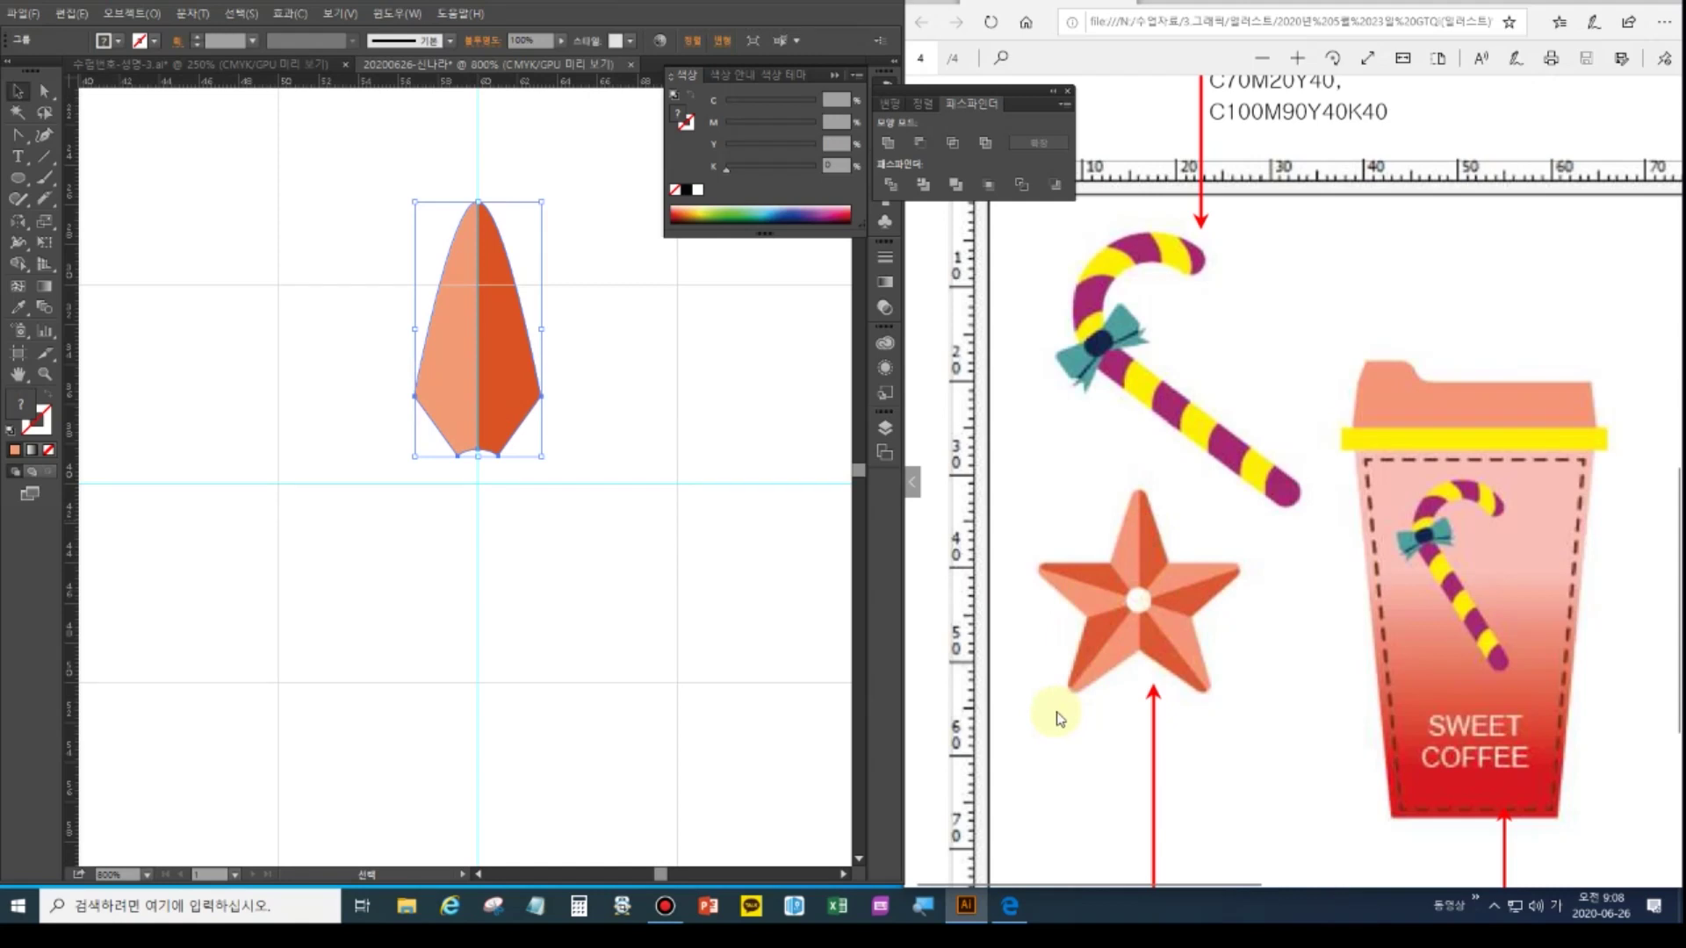
click(17, 222)
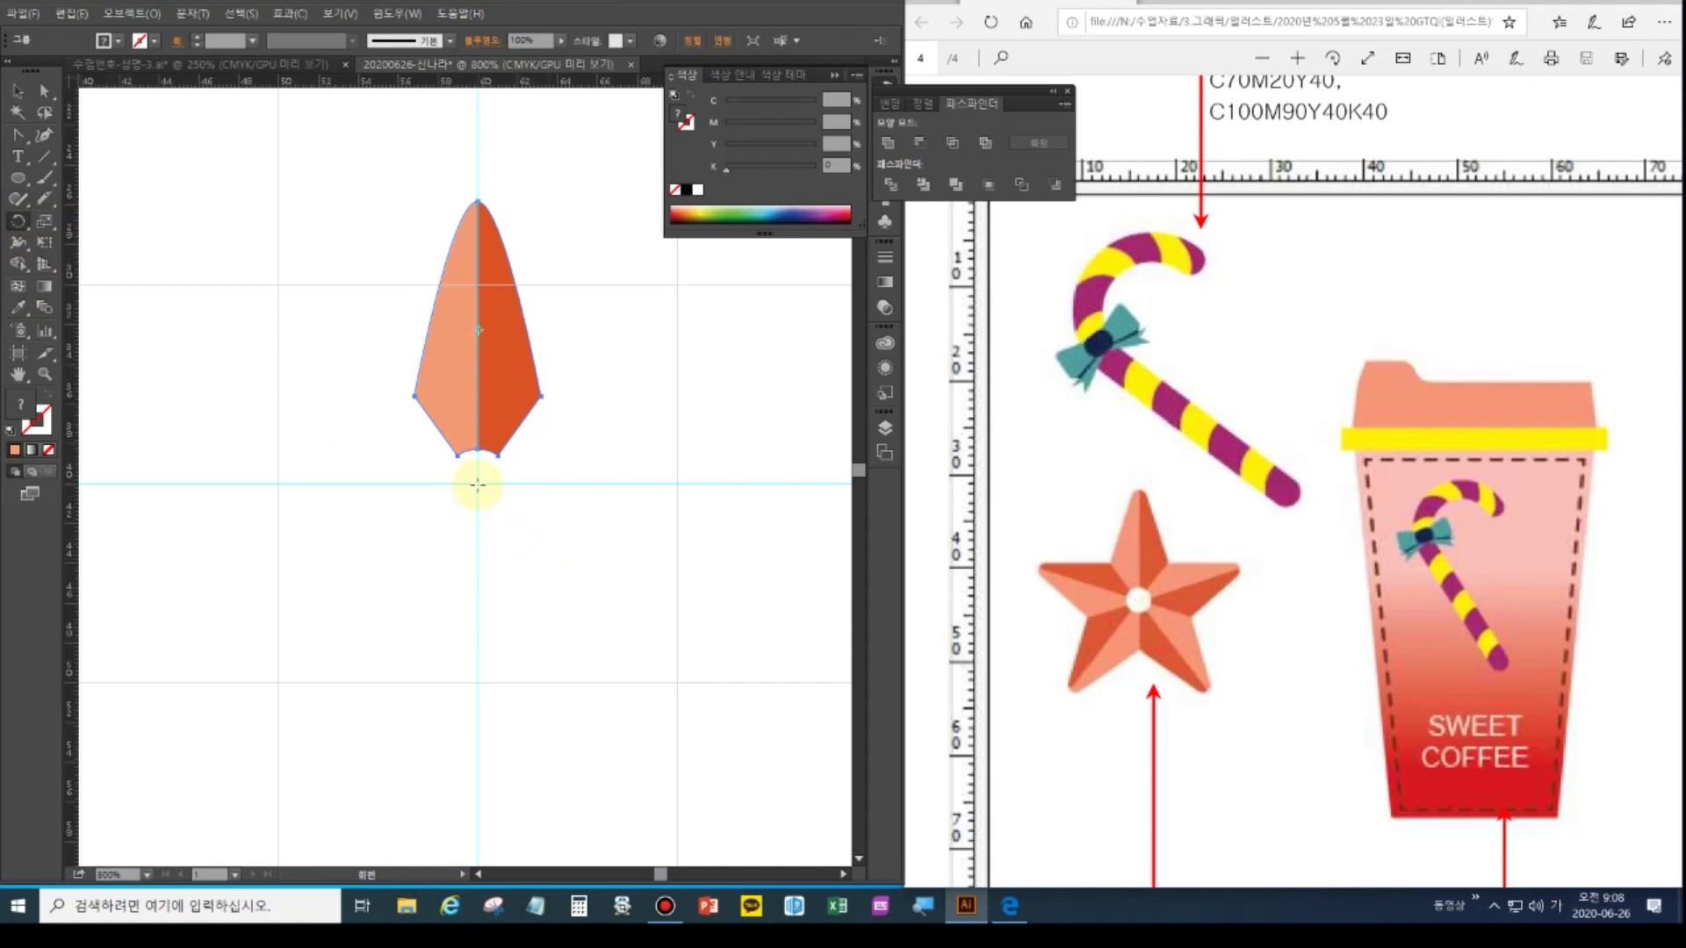
key(ctrl+plus)
key(ctrl+plus)
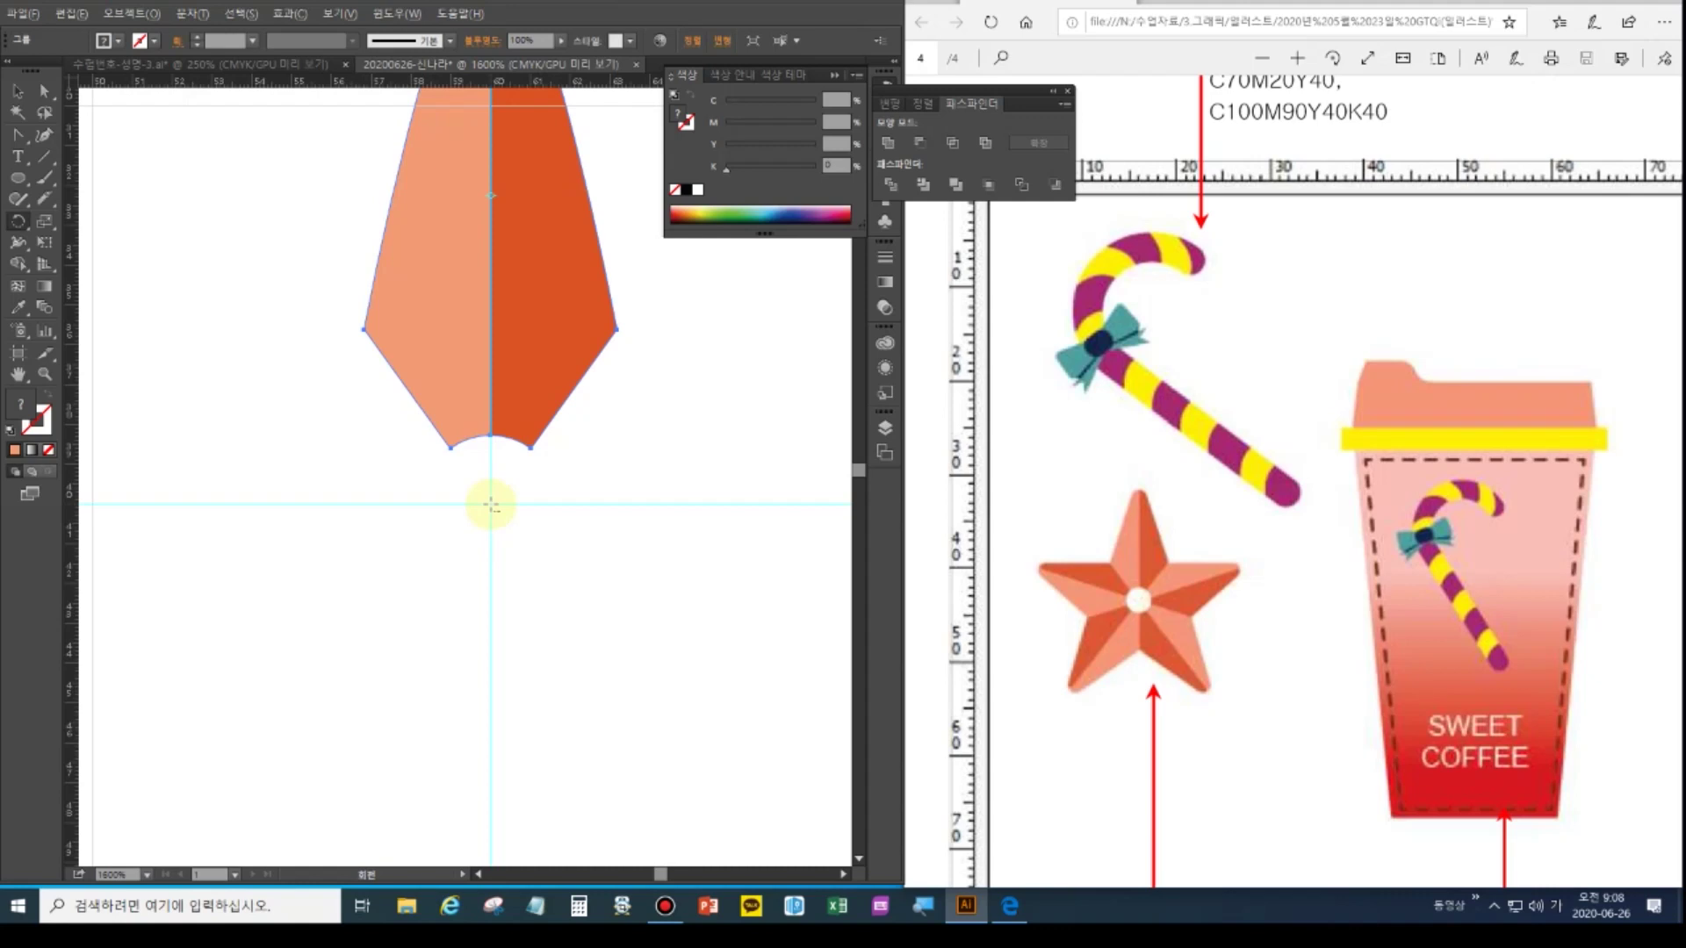
alt+click(490, 506)
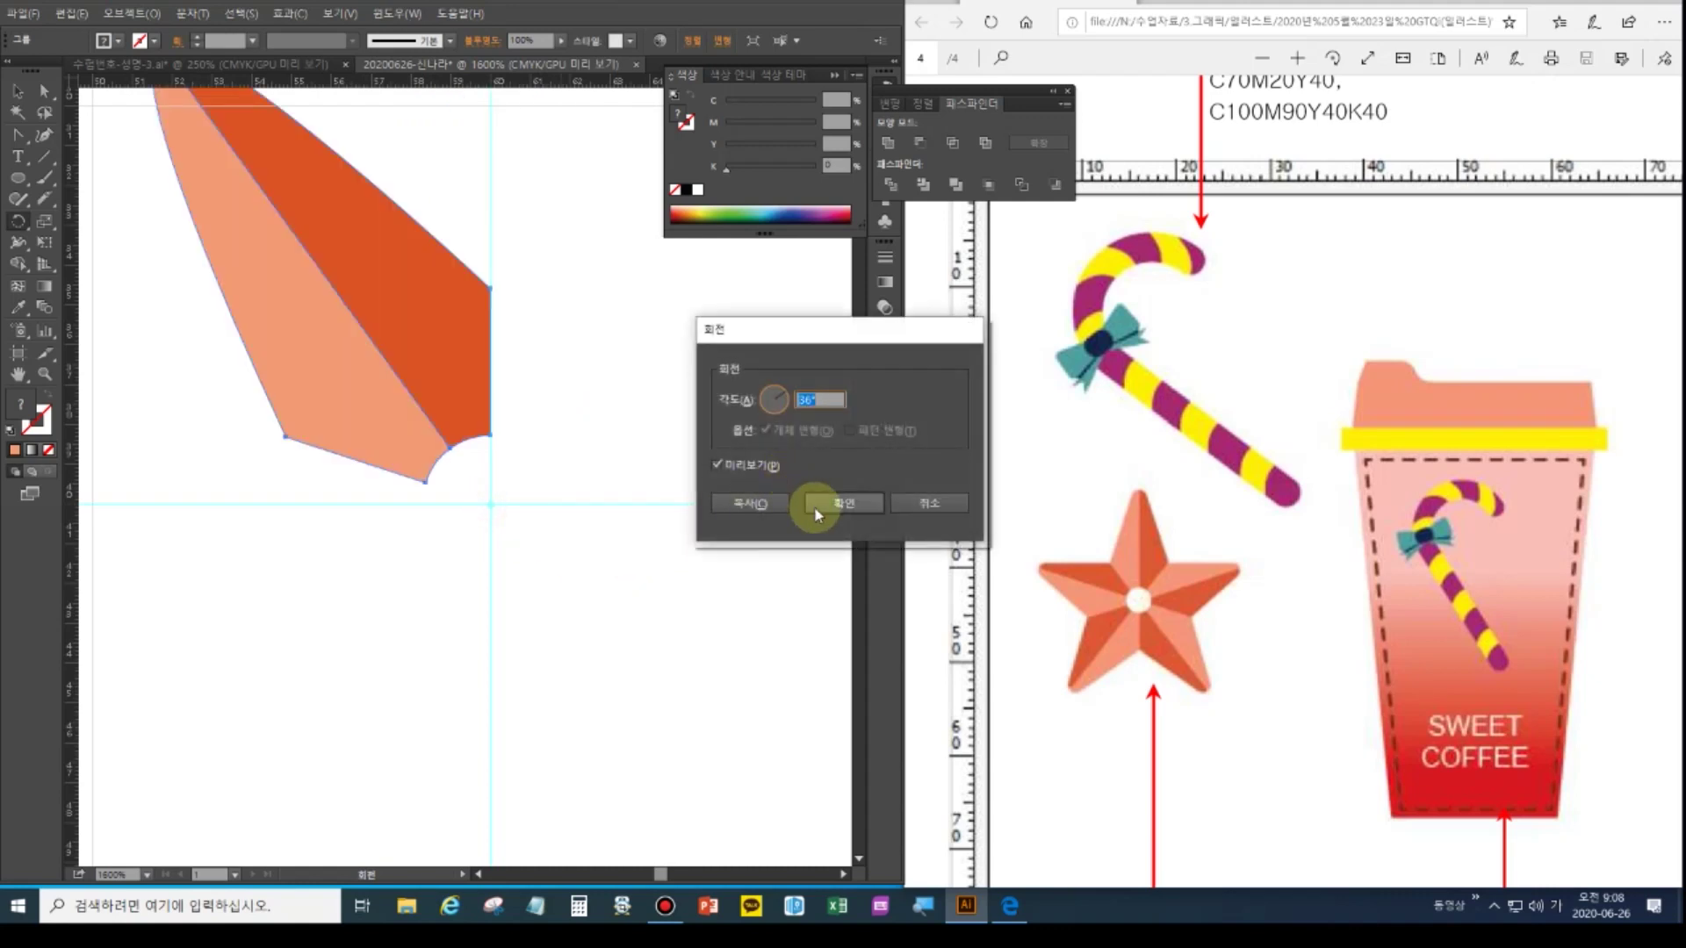
click(748, 505)
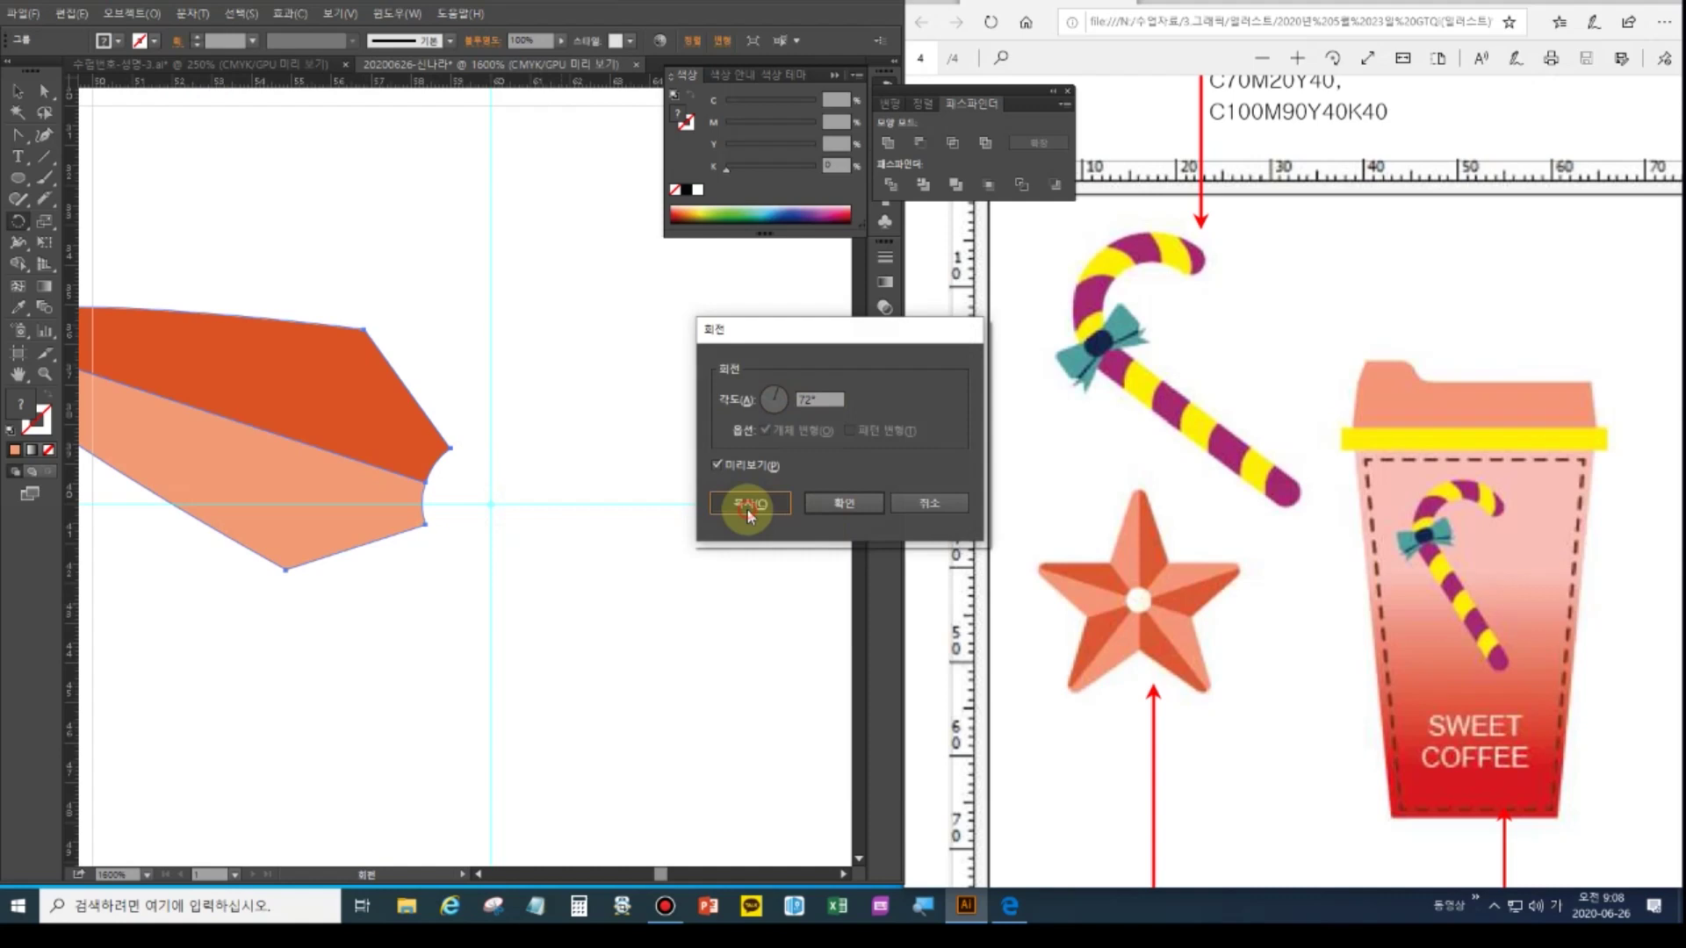
key(ctrl+d)
key(ctrl+d)
key(ctrl+d)
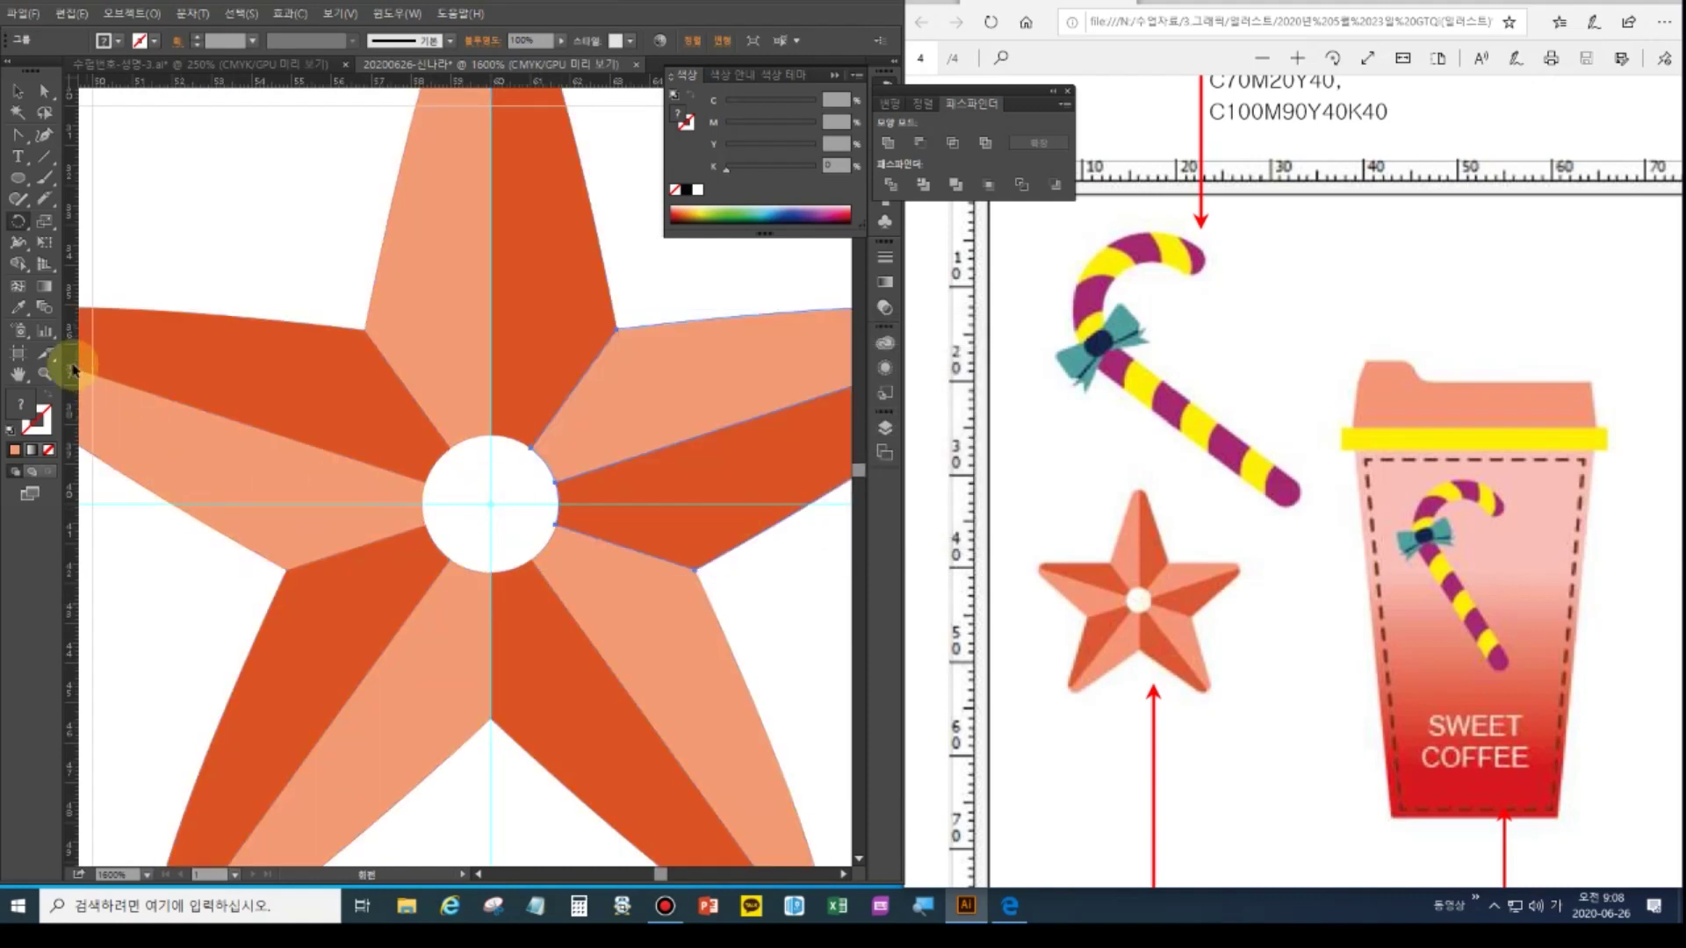
Group the whole star and move it about 40 mm left on the artboard
double_click(20, 376)
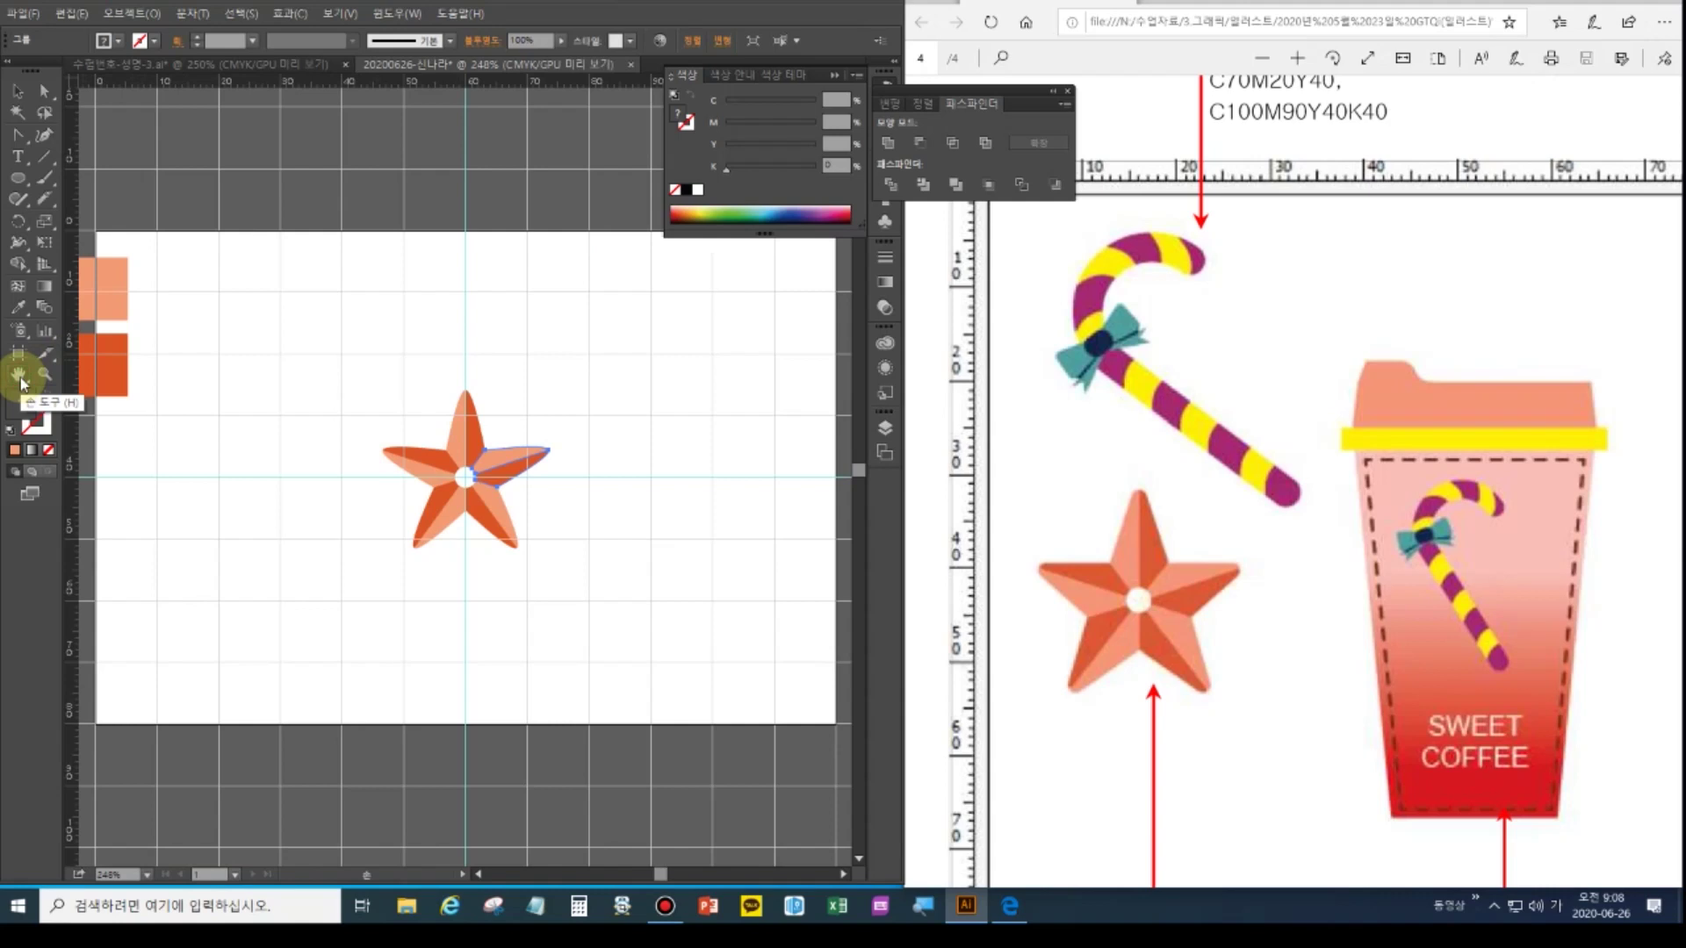
click(20, 90)
drag(360, 357, 585, 608)
key(ctrl+g)
drag(490, 504, 215, 486)
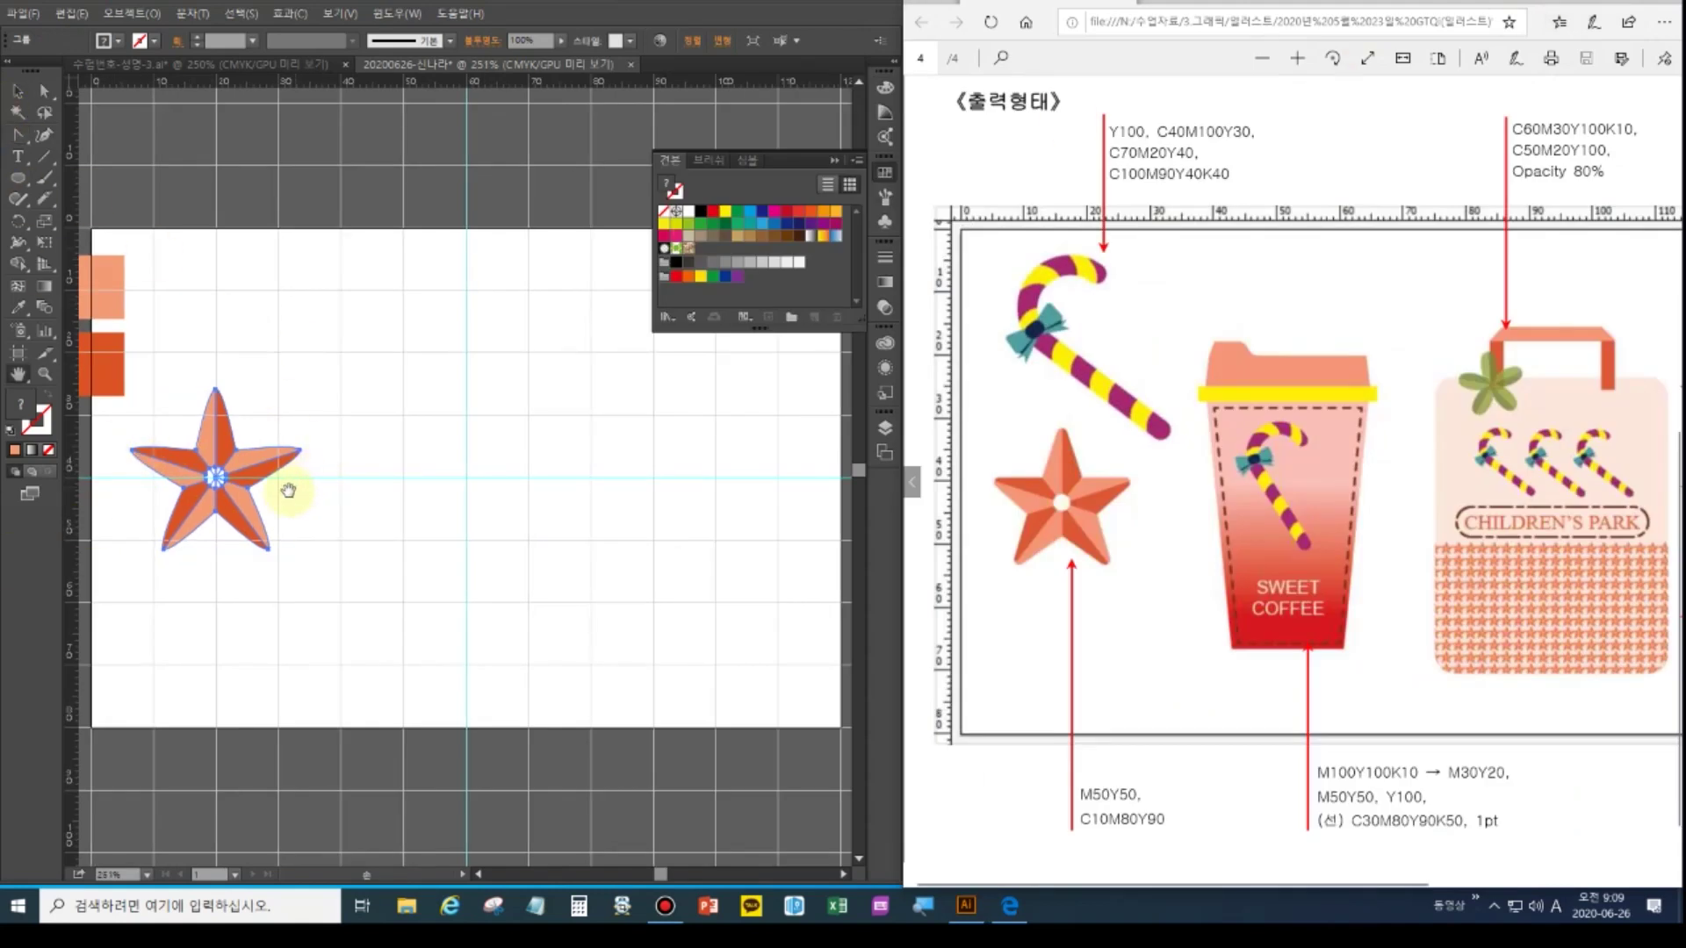
Add the grouped star to the swatches as a pattern and deselect it
click(16, 92)
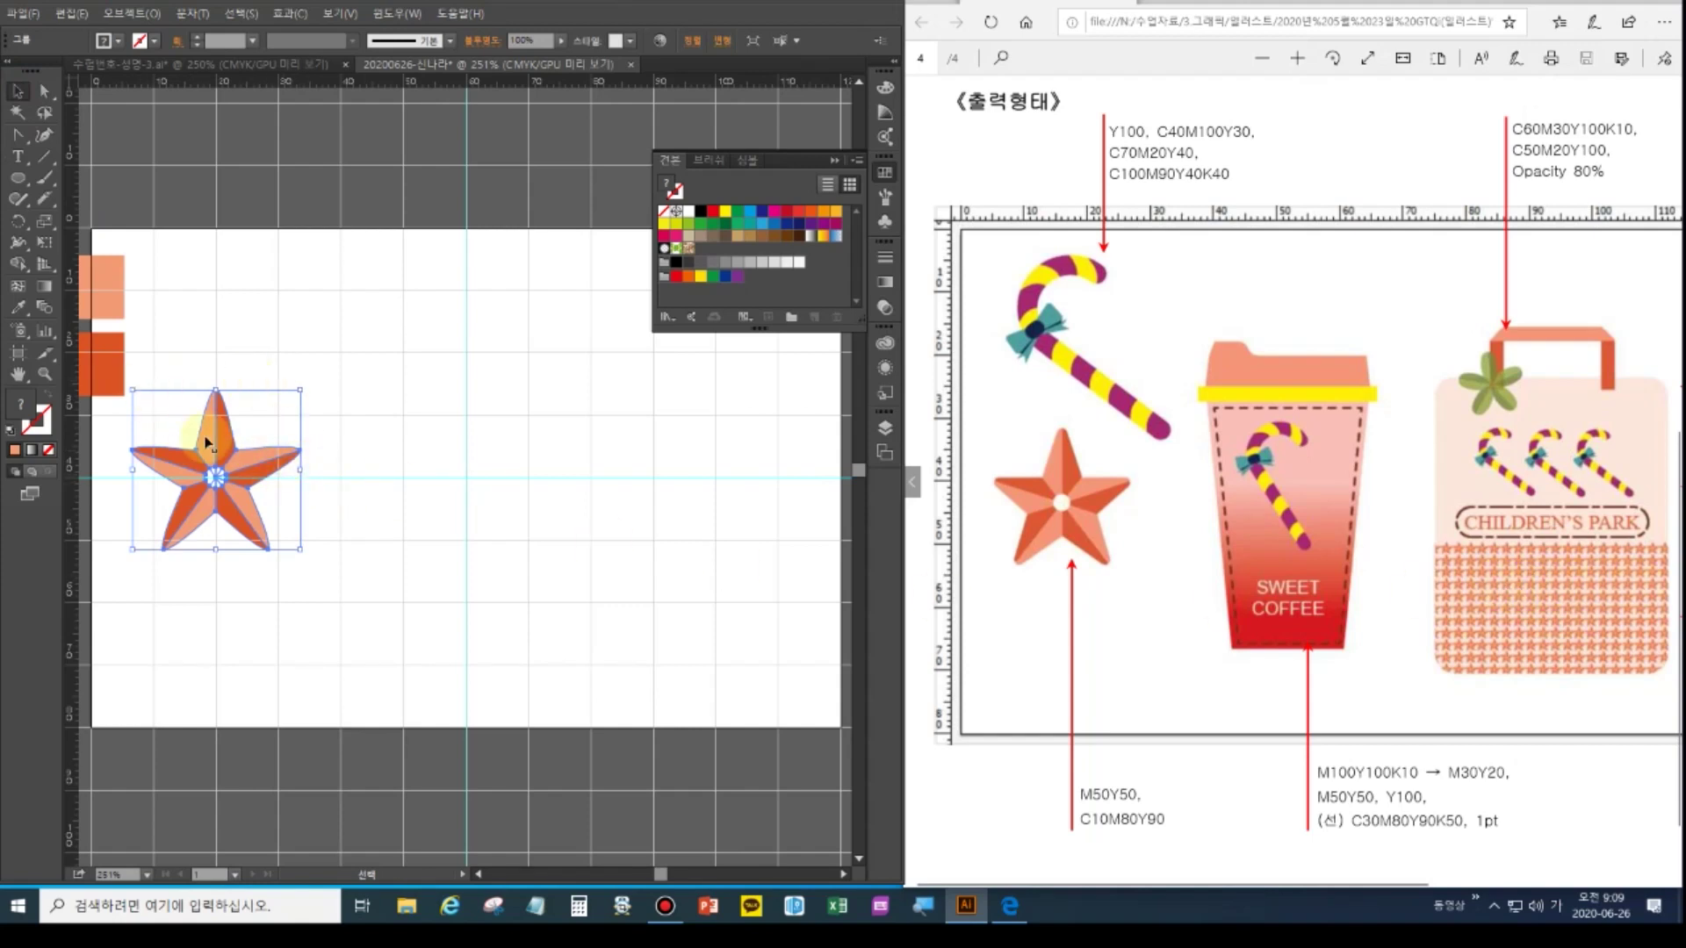
drag(294, 452, 702, 252)
click(390, 393)
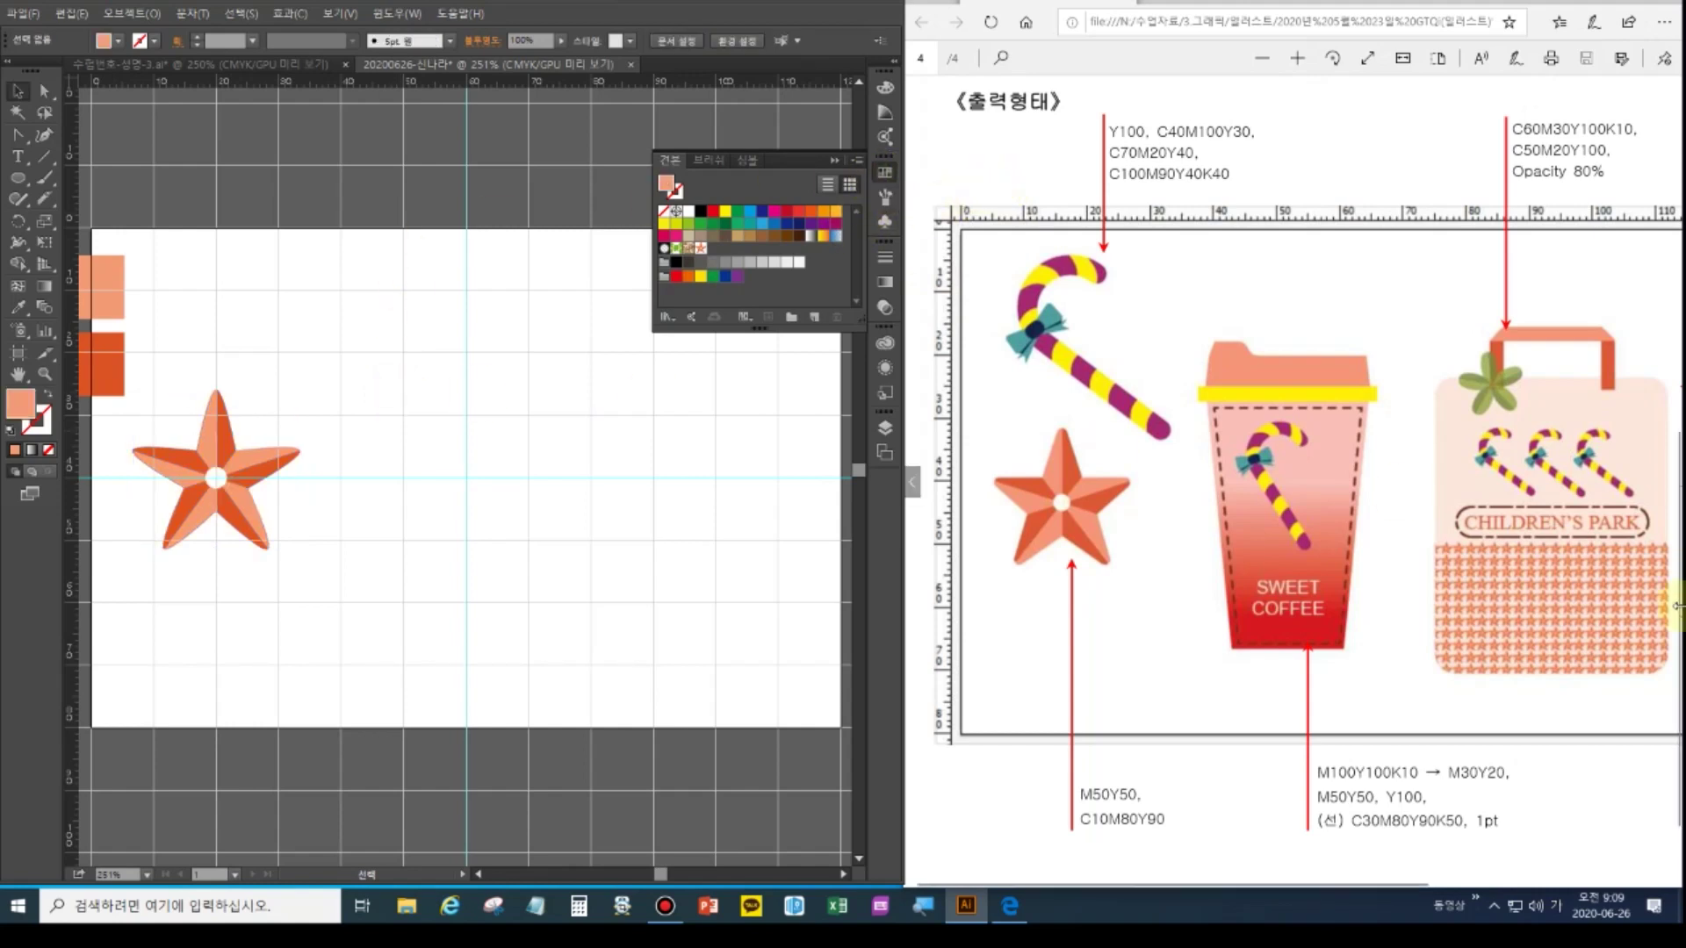
Draw a test square about 40 × 40 mm from the vertical guide and fill it with the new star pattern
drag(18, 177, 98, 180)
mouse_move(466, 352)
mouse_down()
mouse_move(704, 564)
mouse_move(717, 604)
mouse_up()
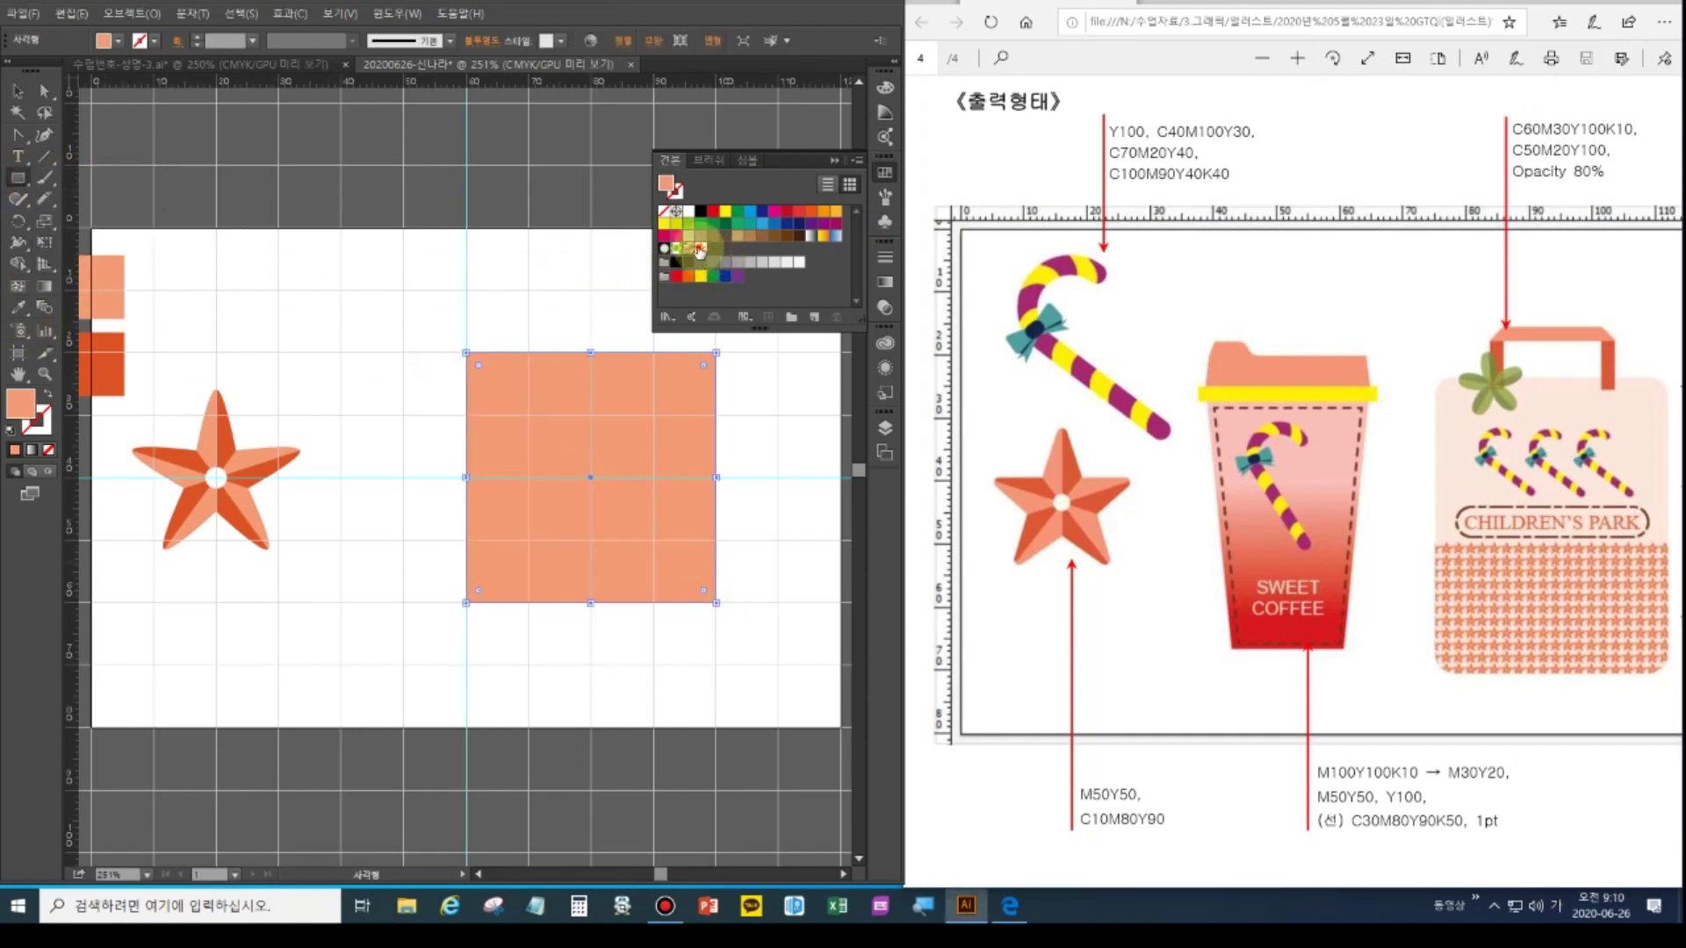
click(700, 250)
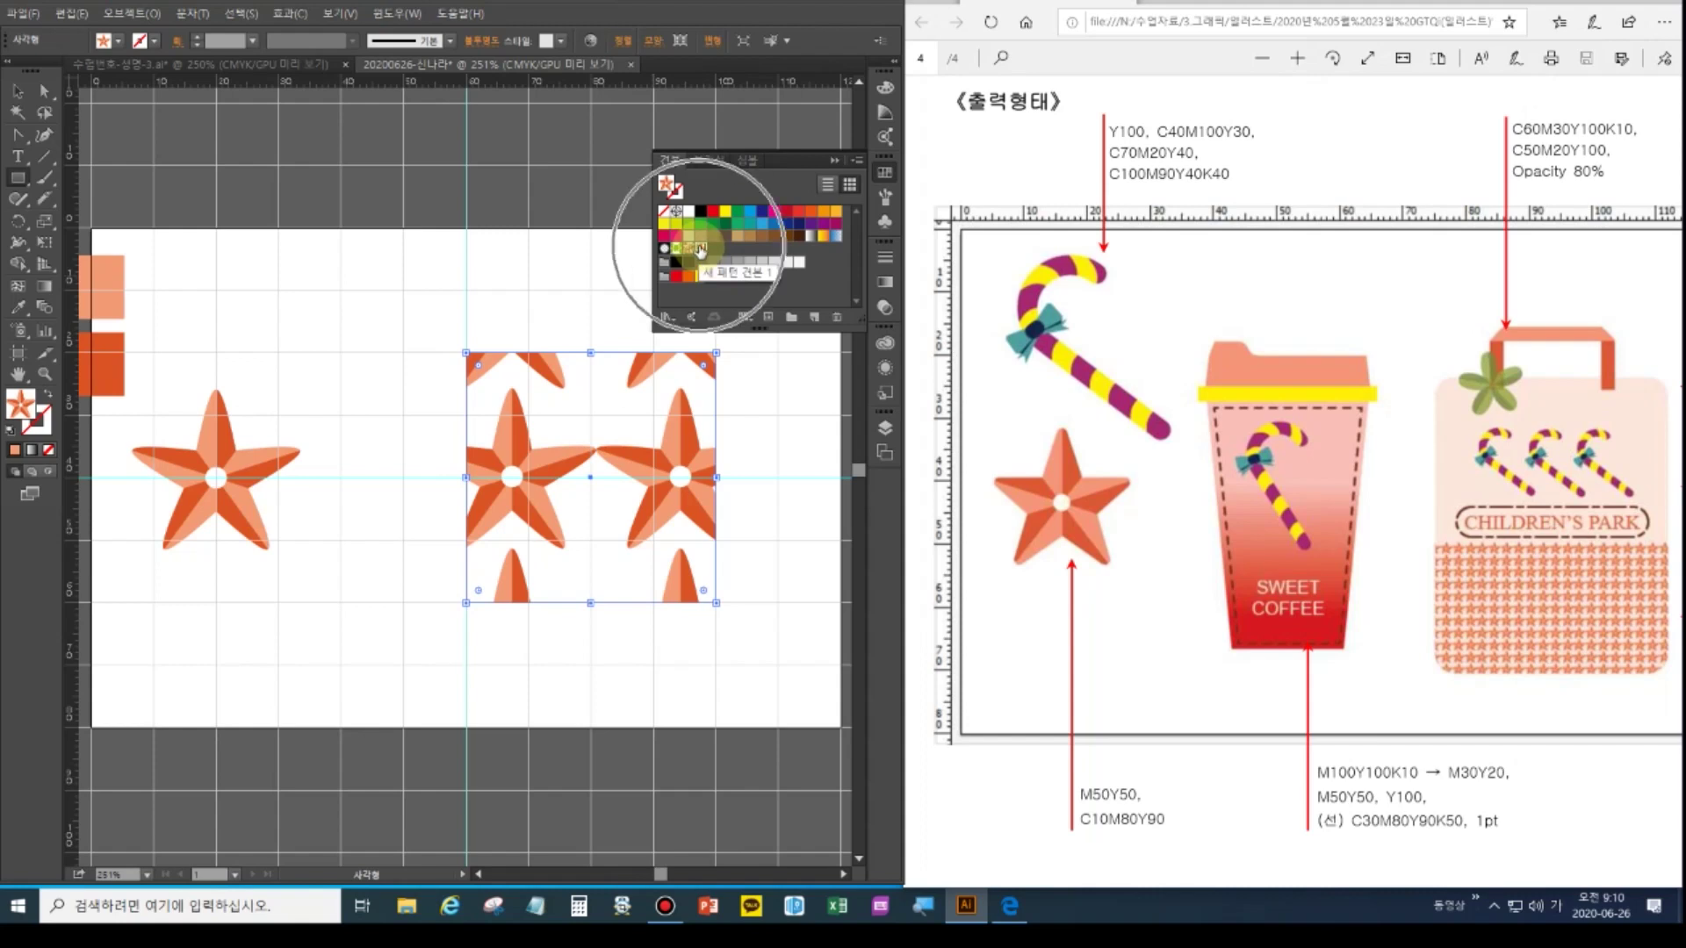
Try scaling only the square's star pattern uniformly to 10% with object transformation off, cancel it and delete the test square
click(57, 221)
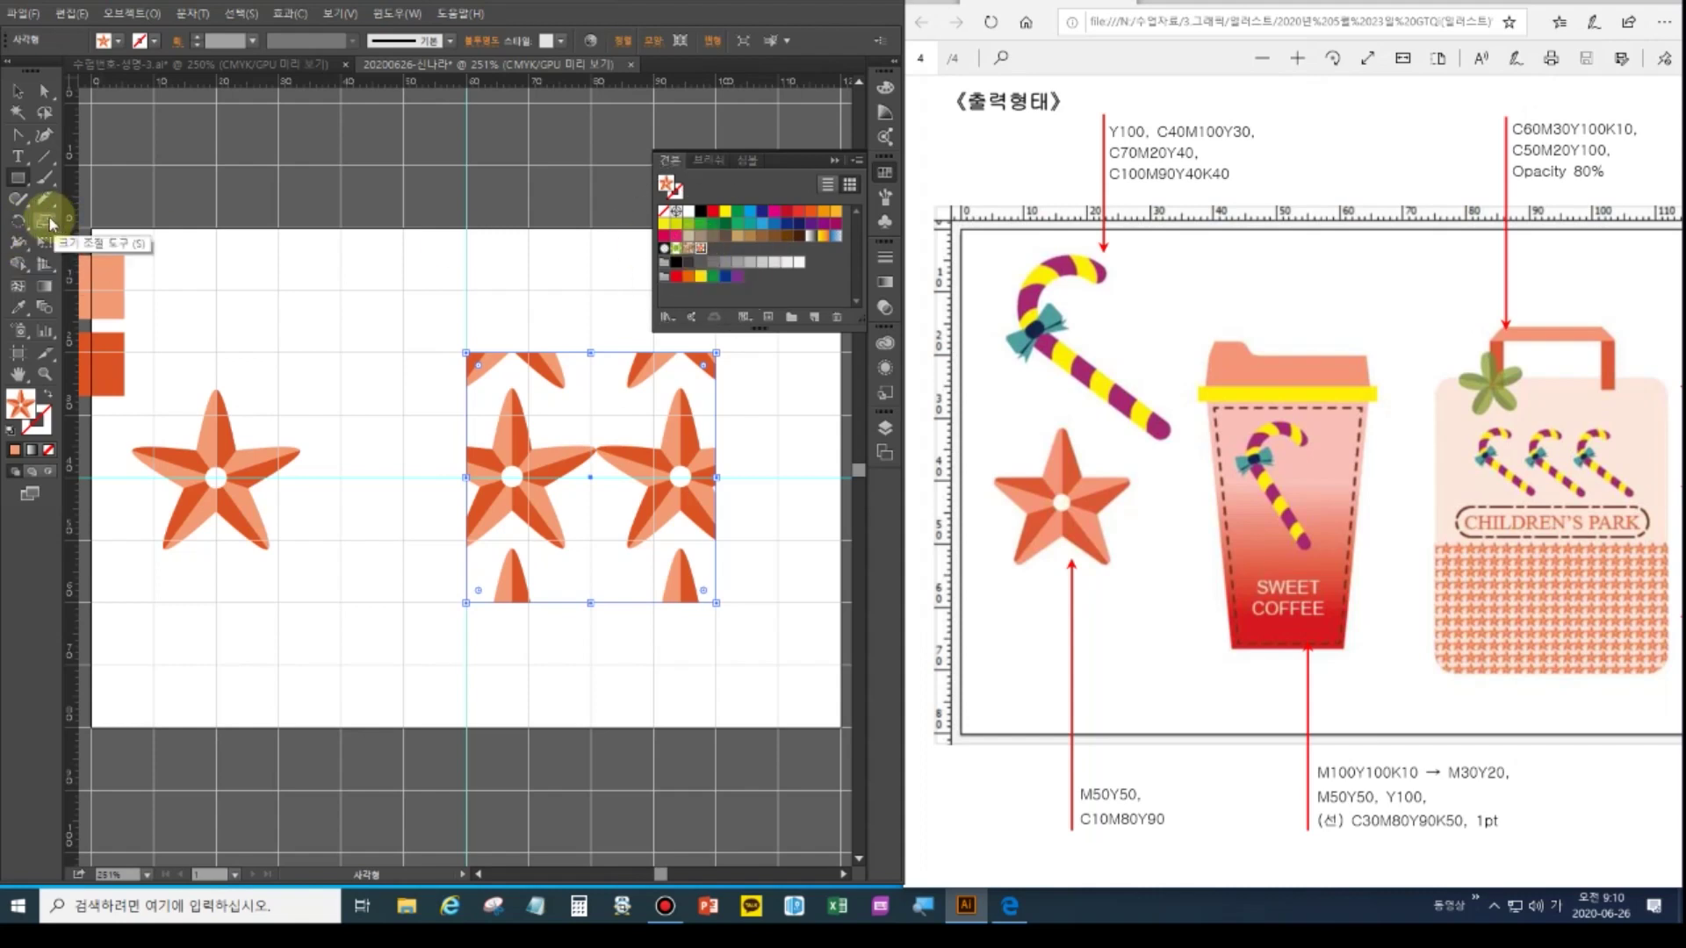
double_click(48, 222)
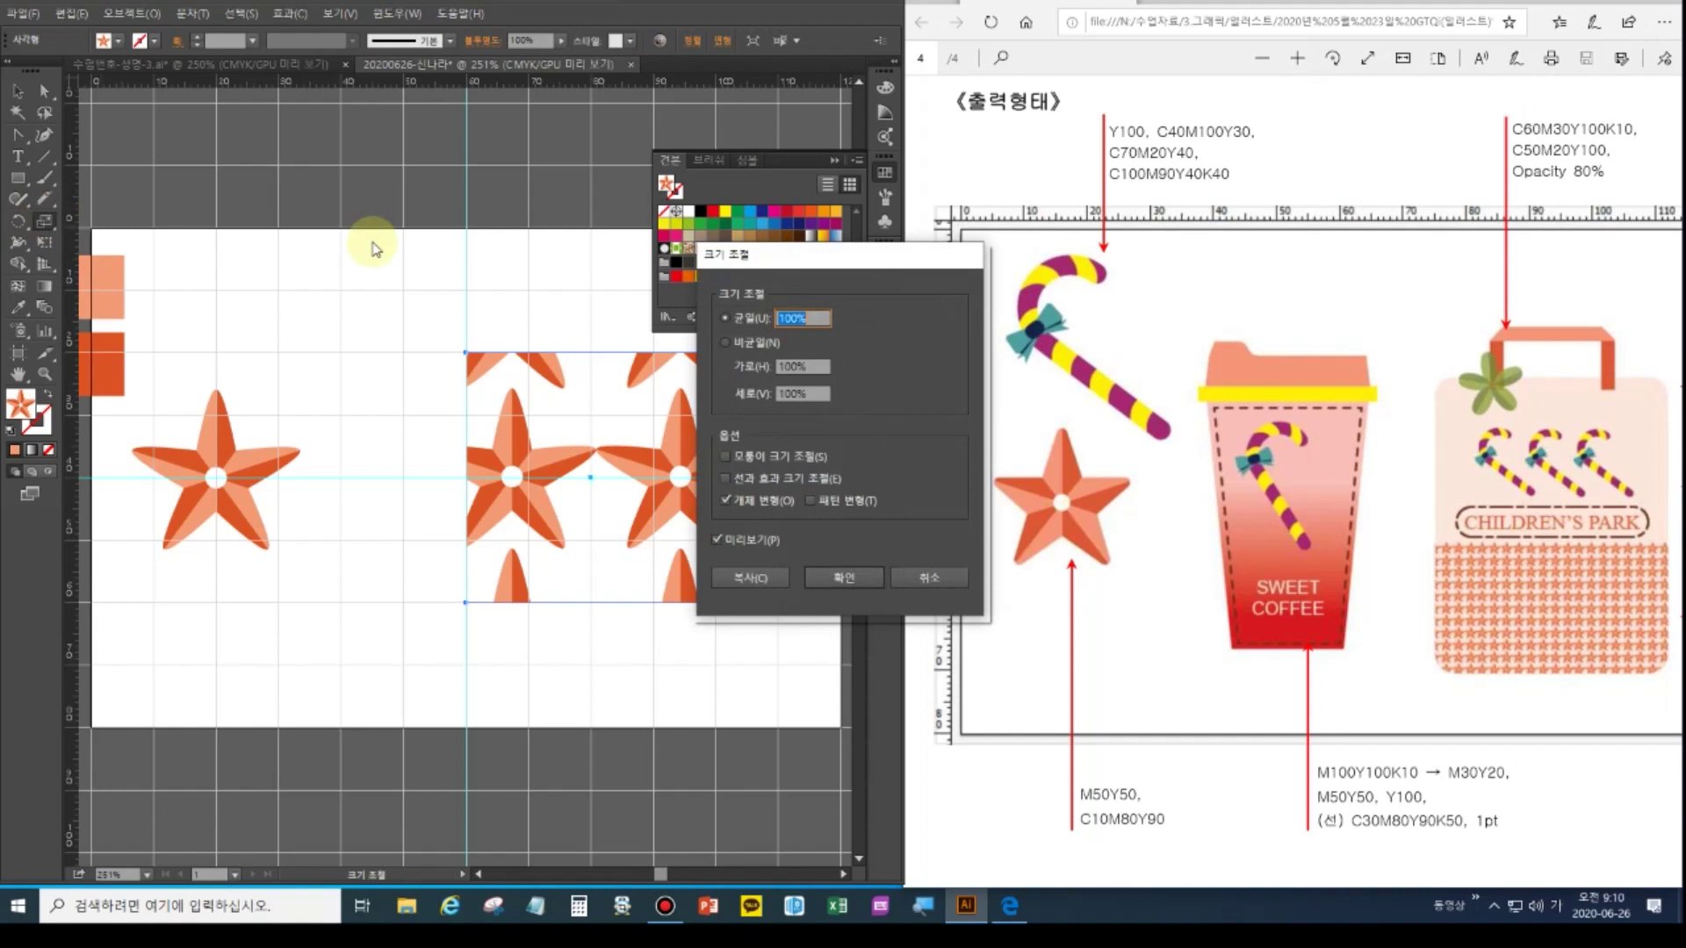
drag(794, 261, 888, 295)
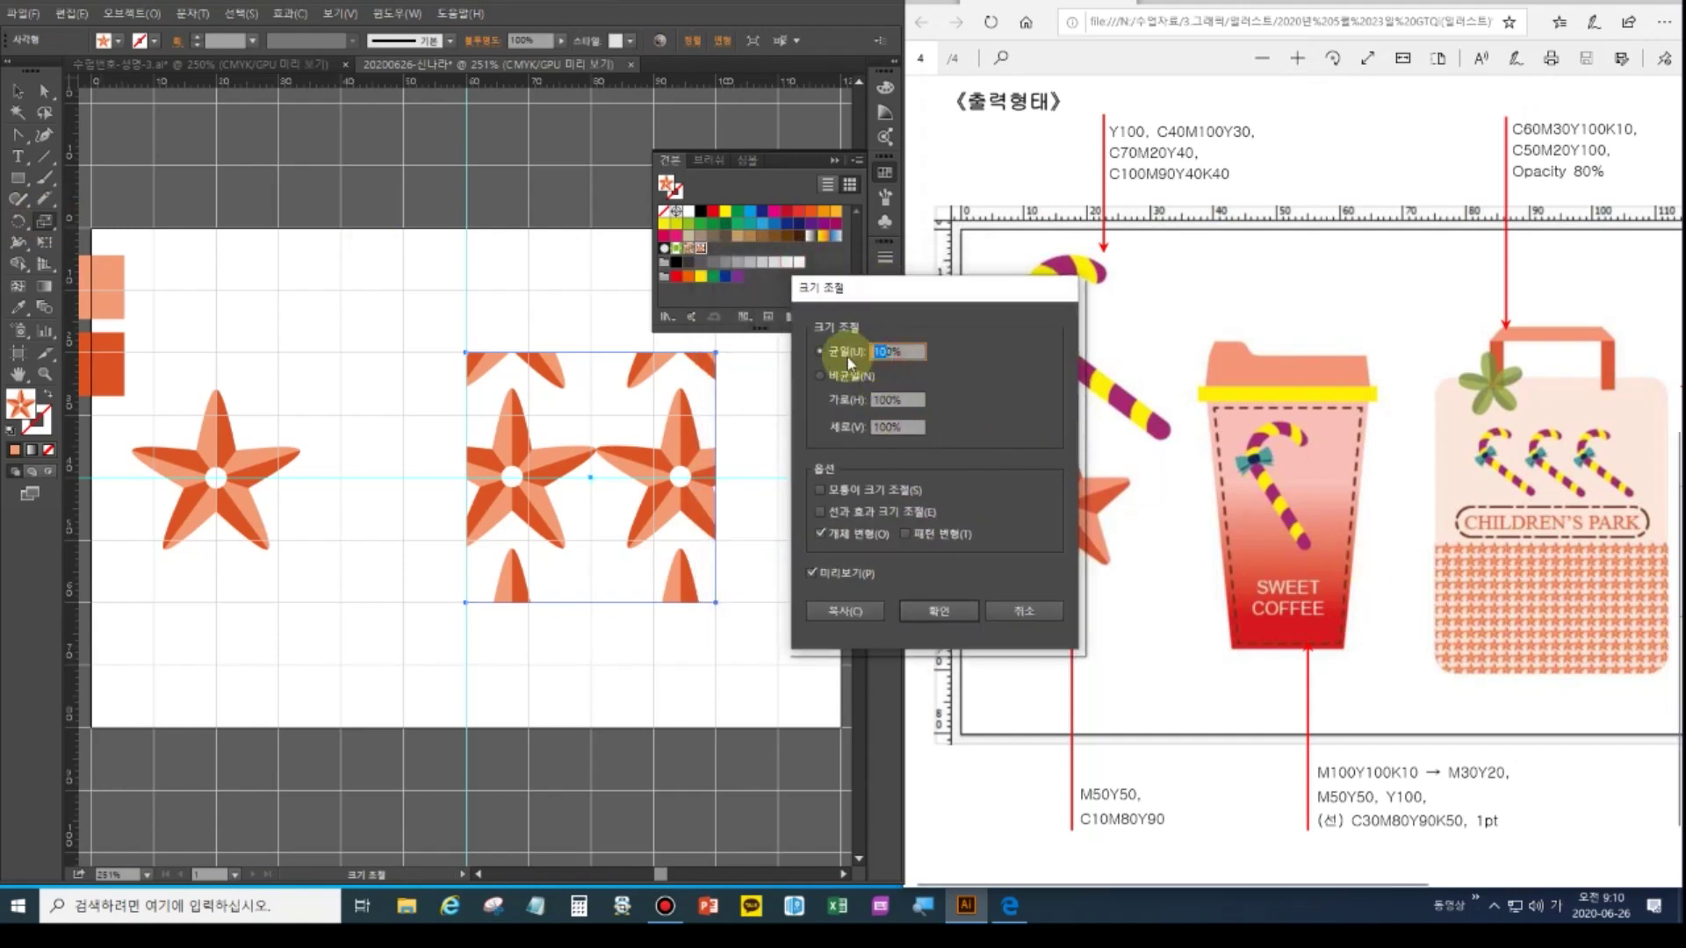
text(10)
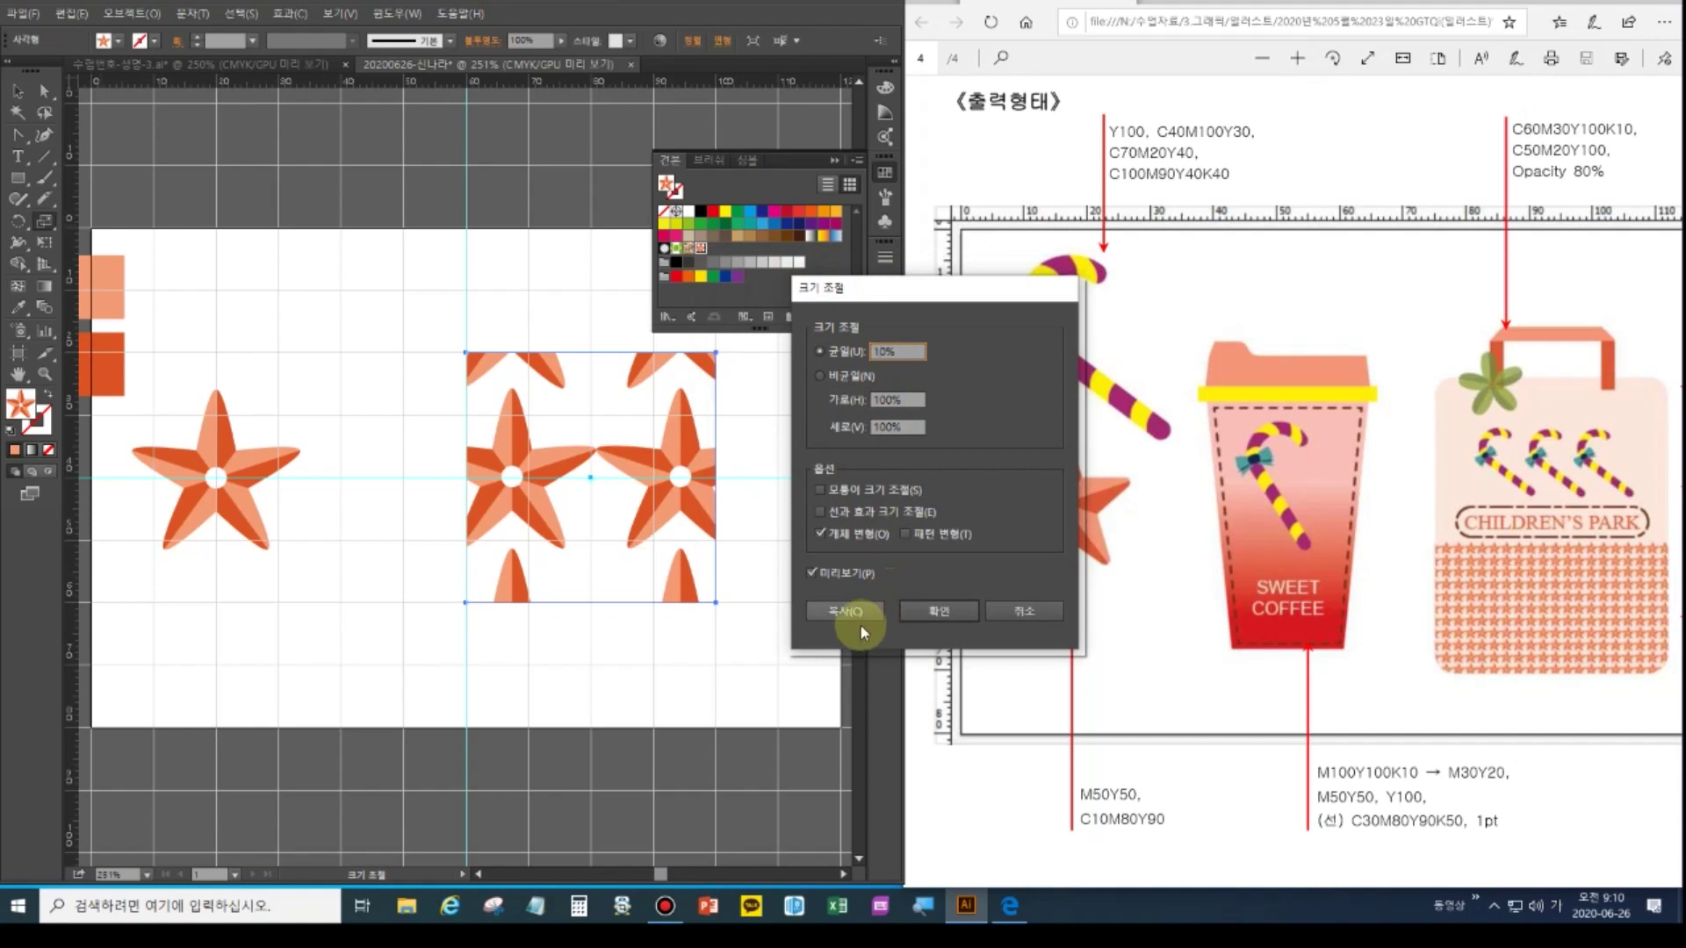
key(Tab)
click(839, 573)
click(839, 572)
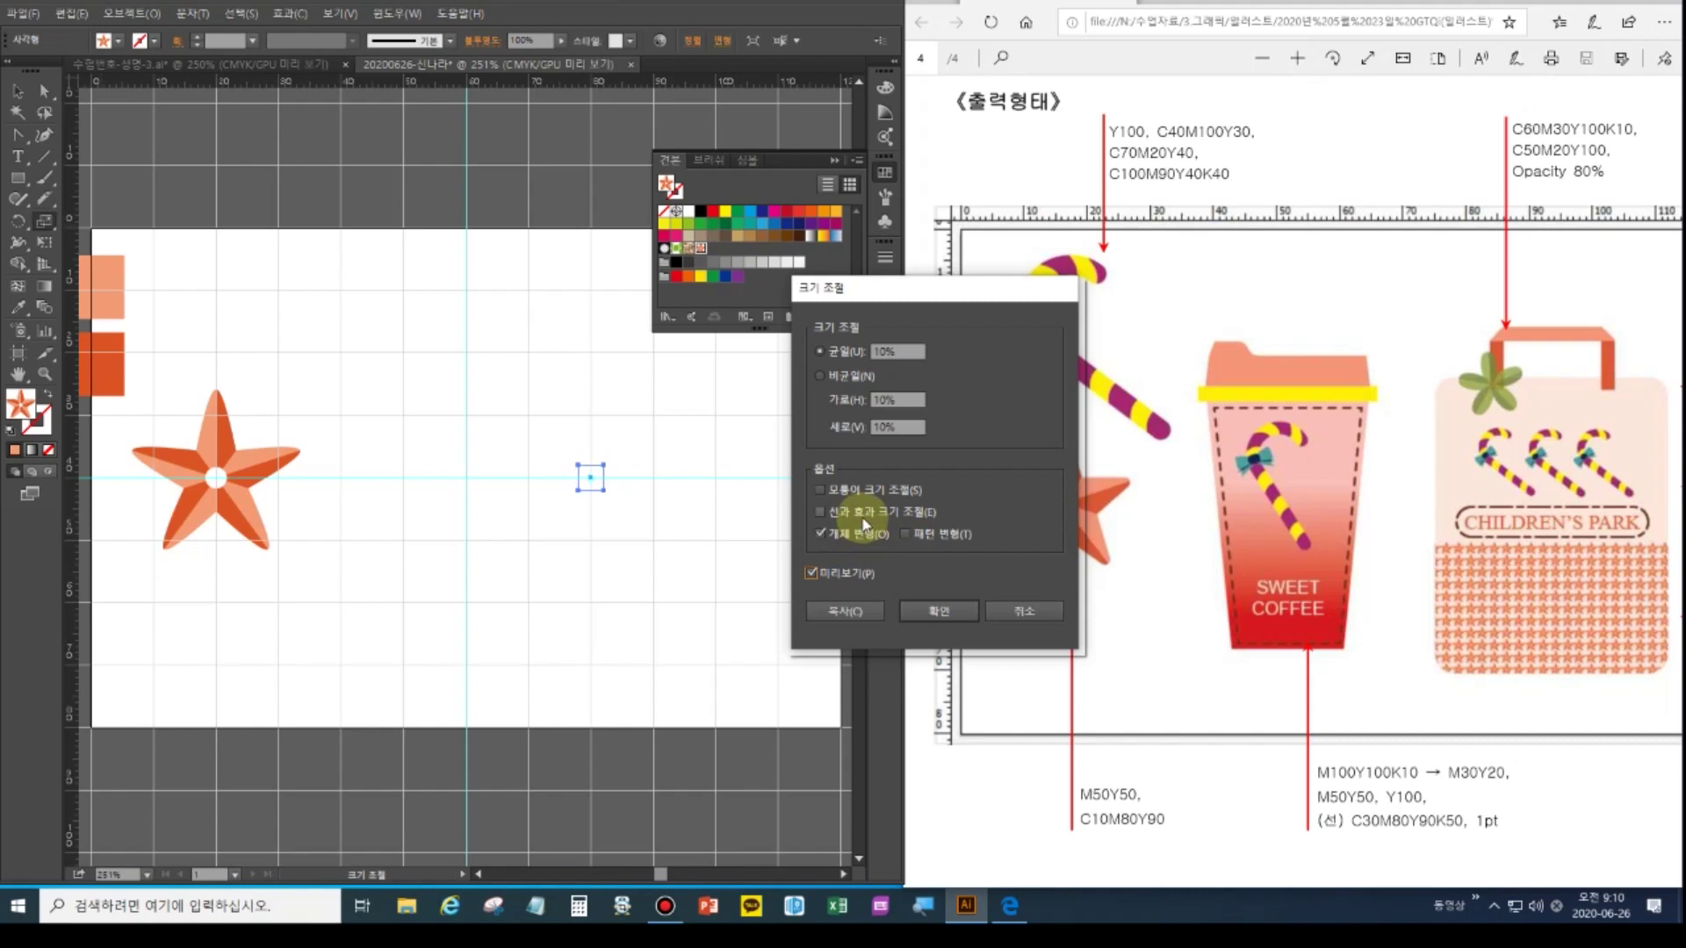
click(836, 533)
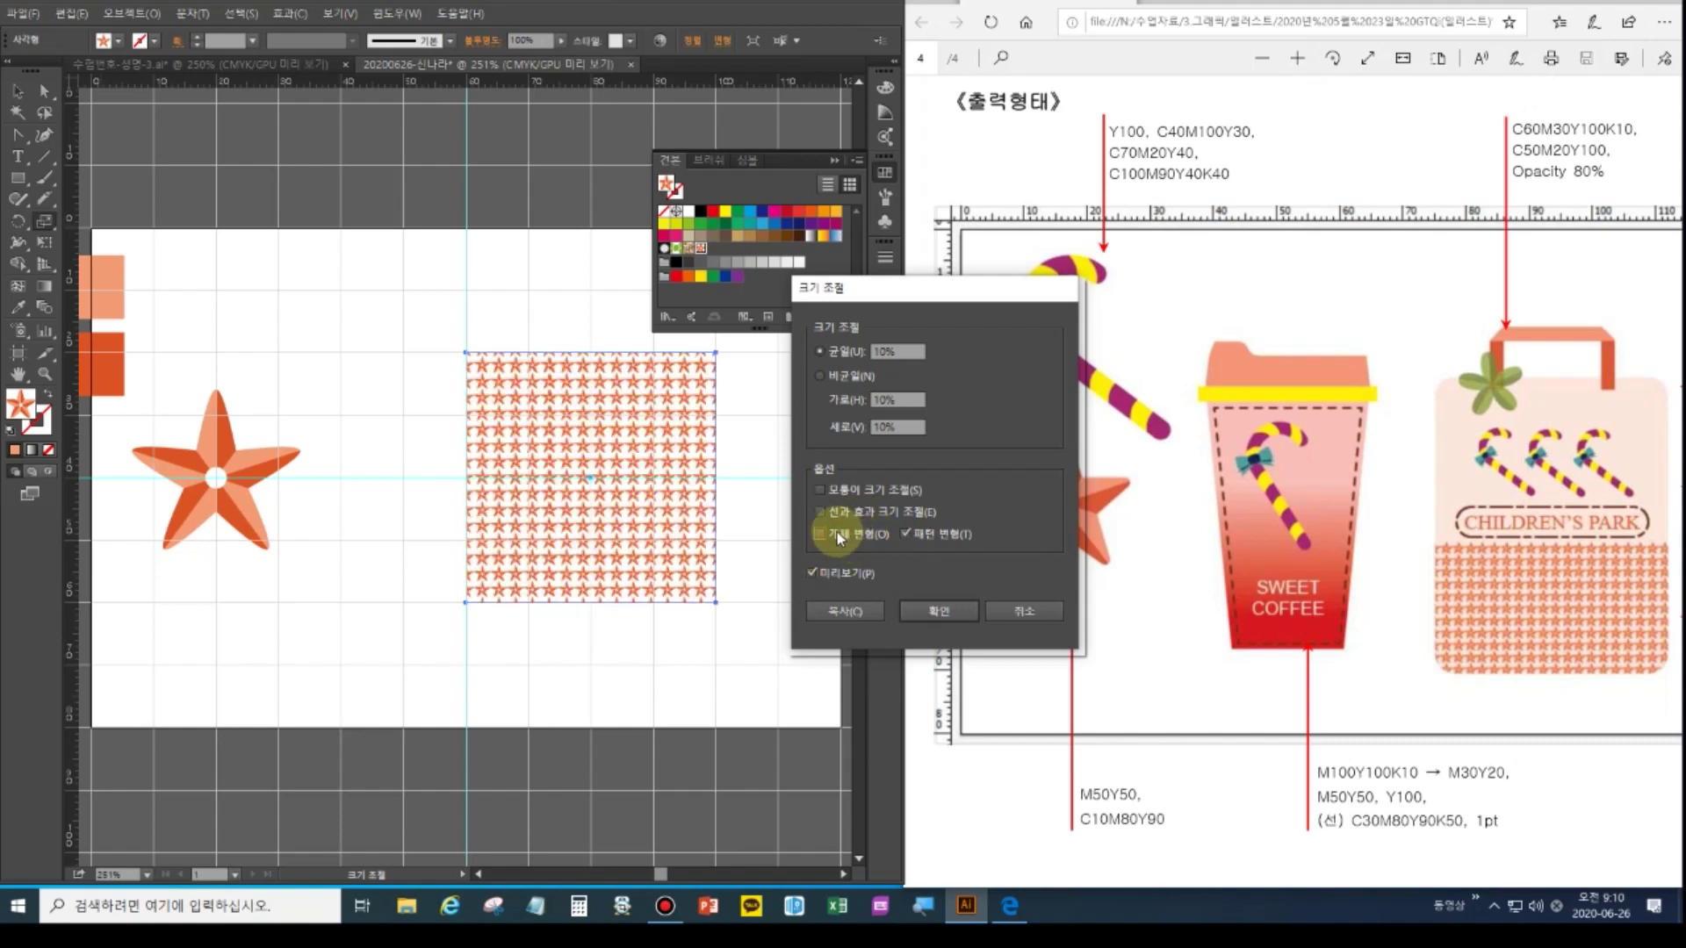
key(ctrl)
click(1012, 610)
click(14, 98)
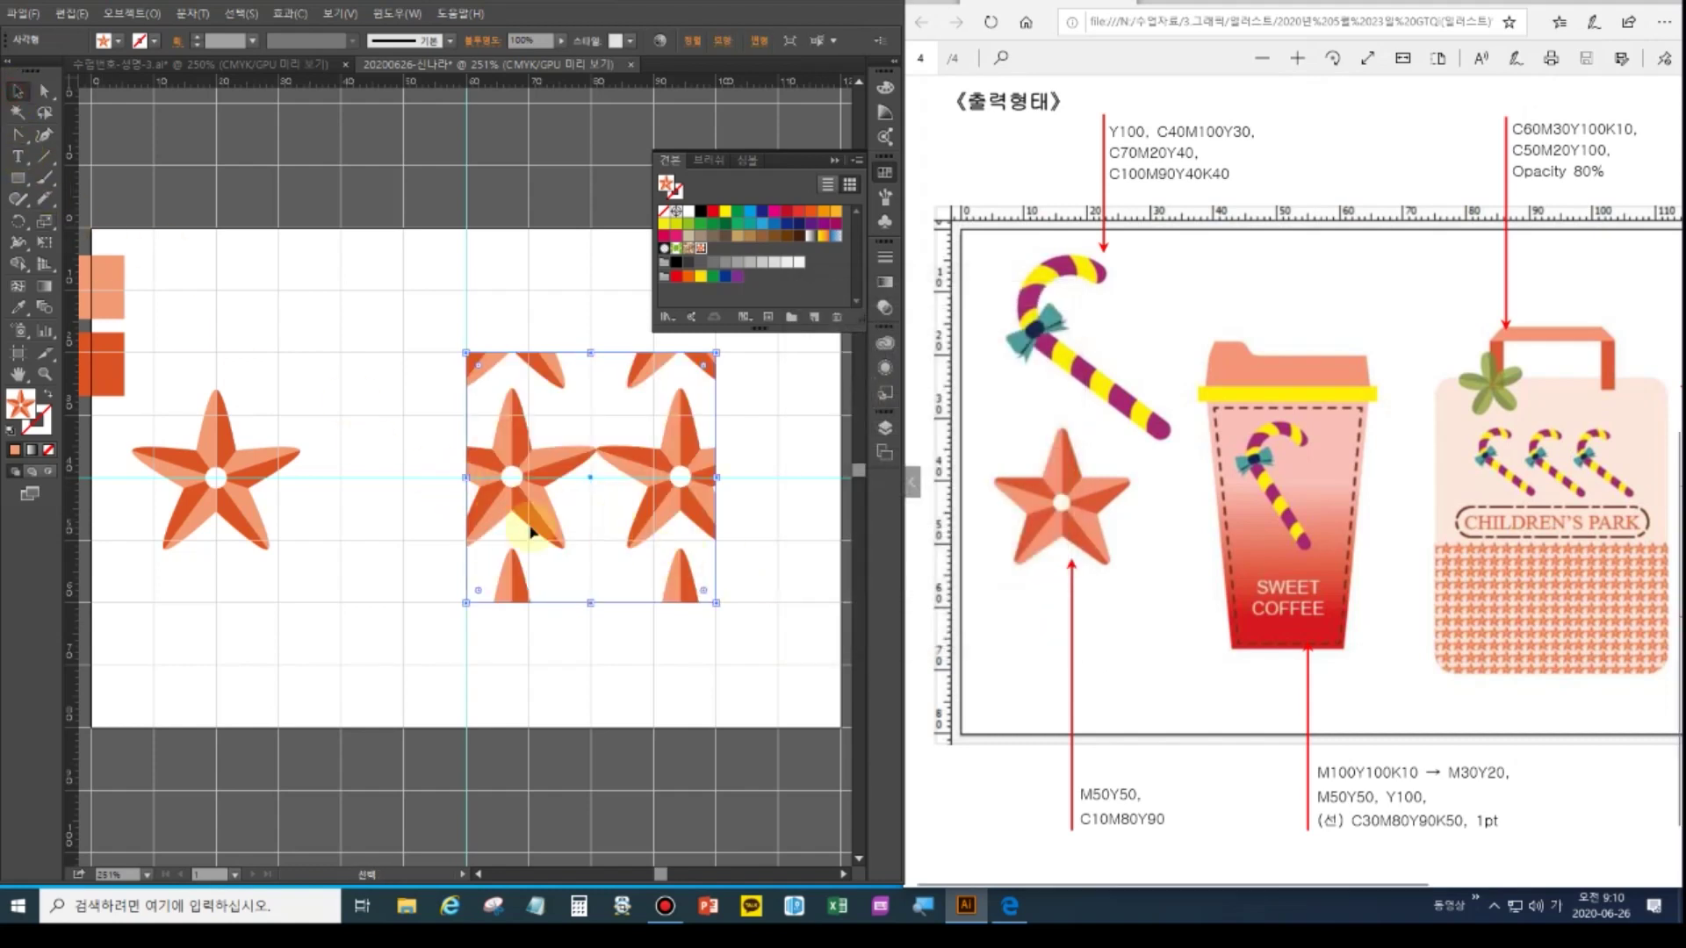
key(Delete)
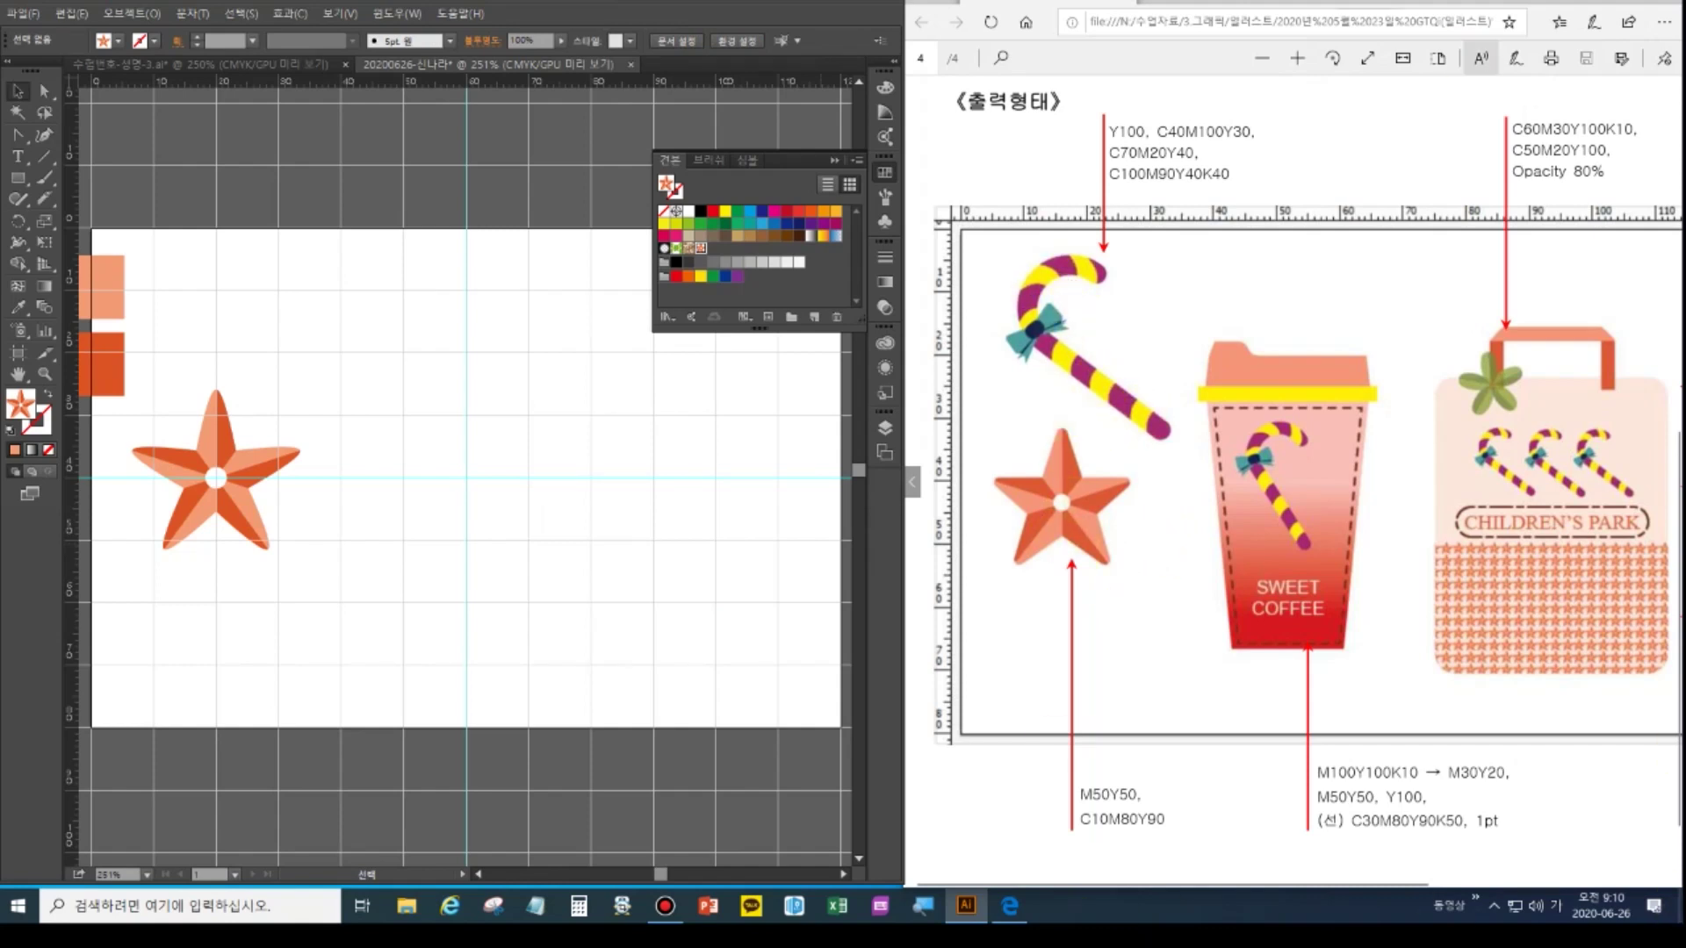
Move the star slightly down on the grid and shrink it to about 17 mm wide
click(17, 91)
drag(139, 402, 284, 555)
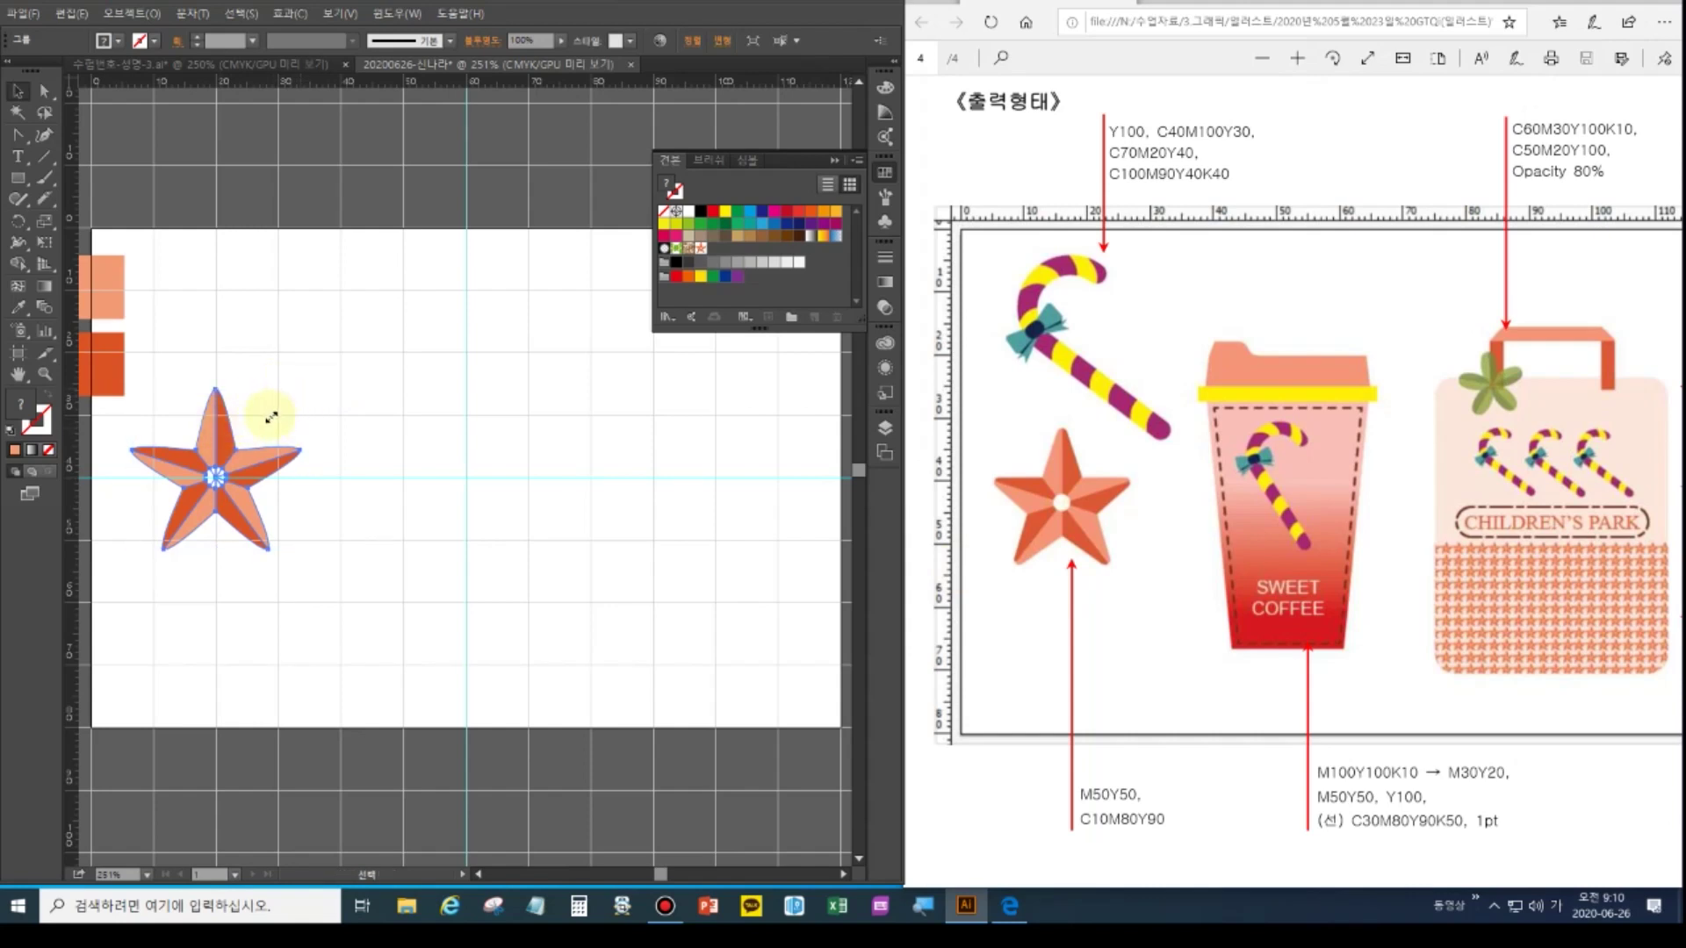
drag(218, 428, 236, 483)
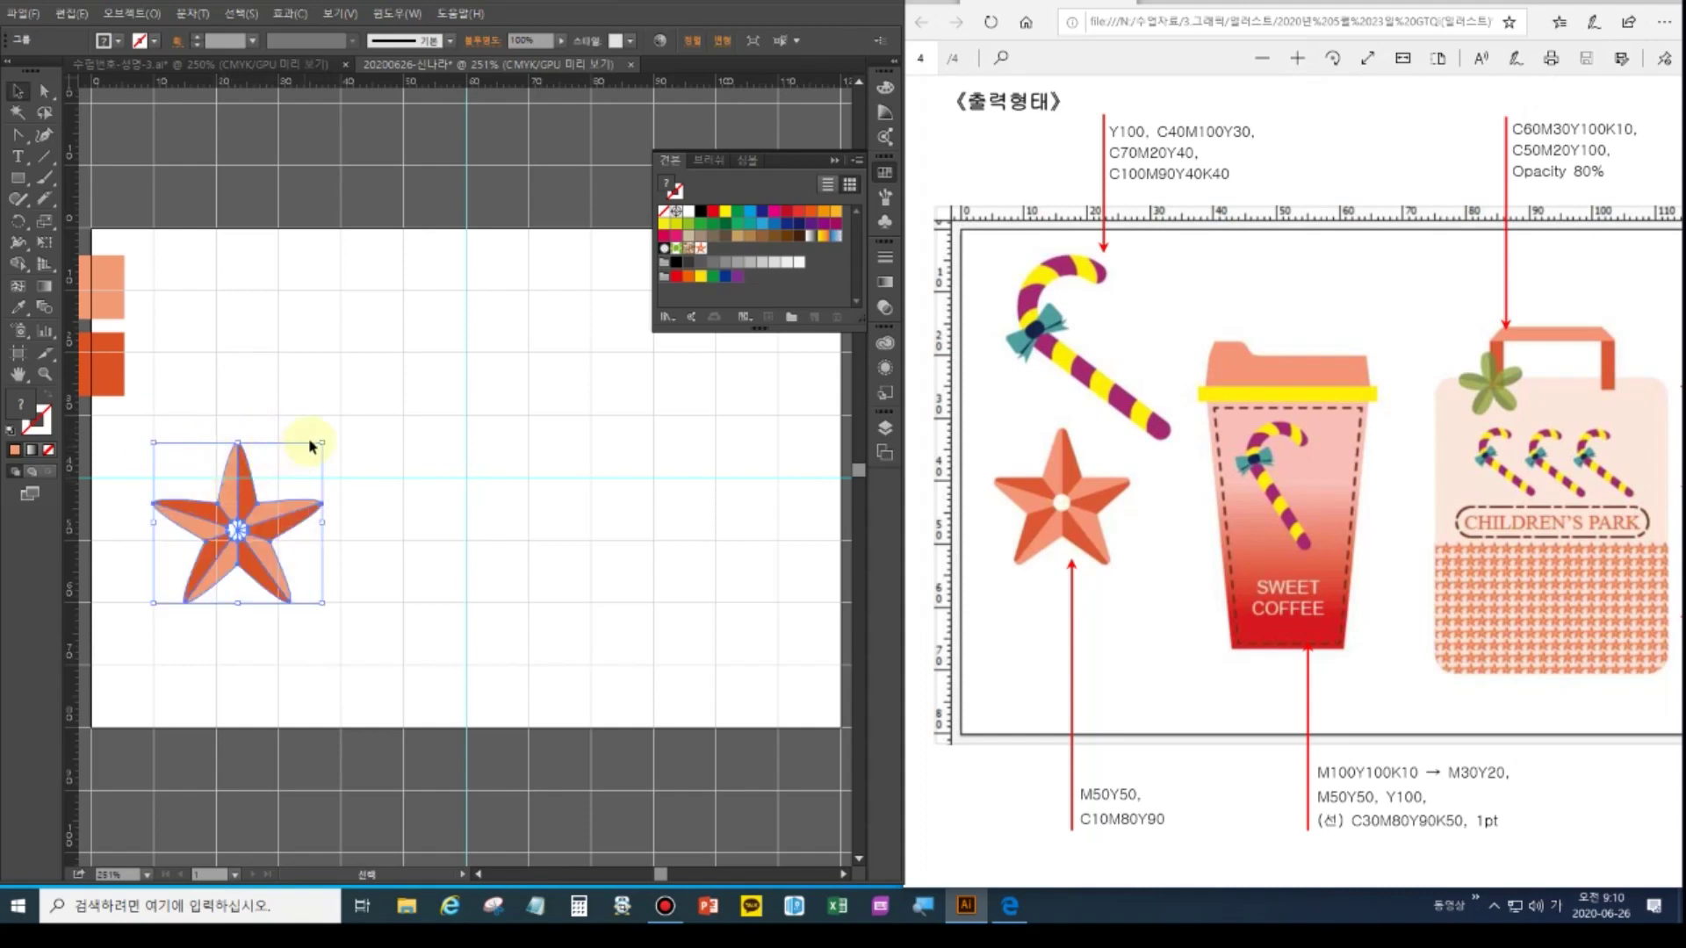
mouse_move(324, 442)
mouse_down()
mouse_move(289, 468)
mouse_move(296, 451)
mouse_up()
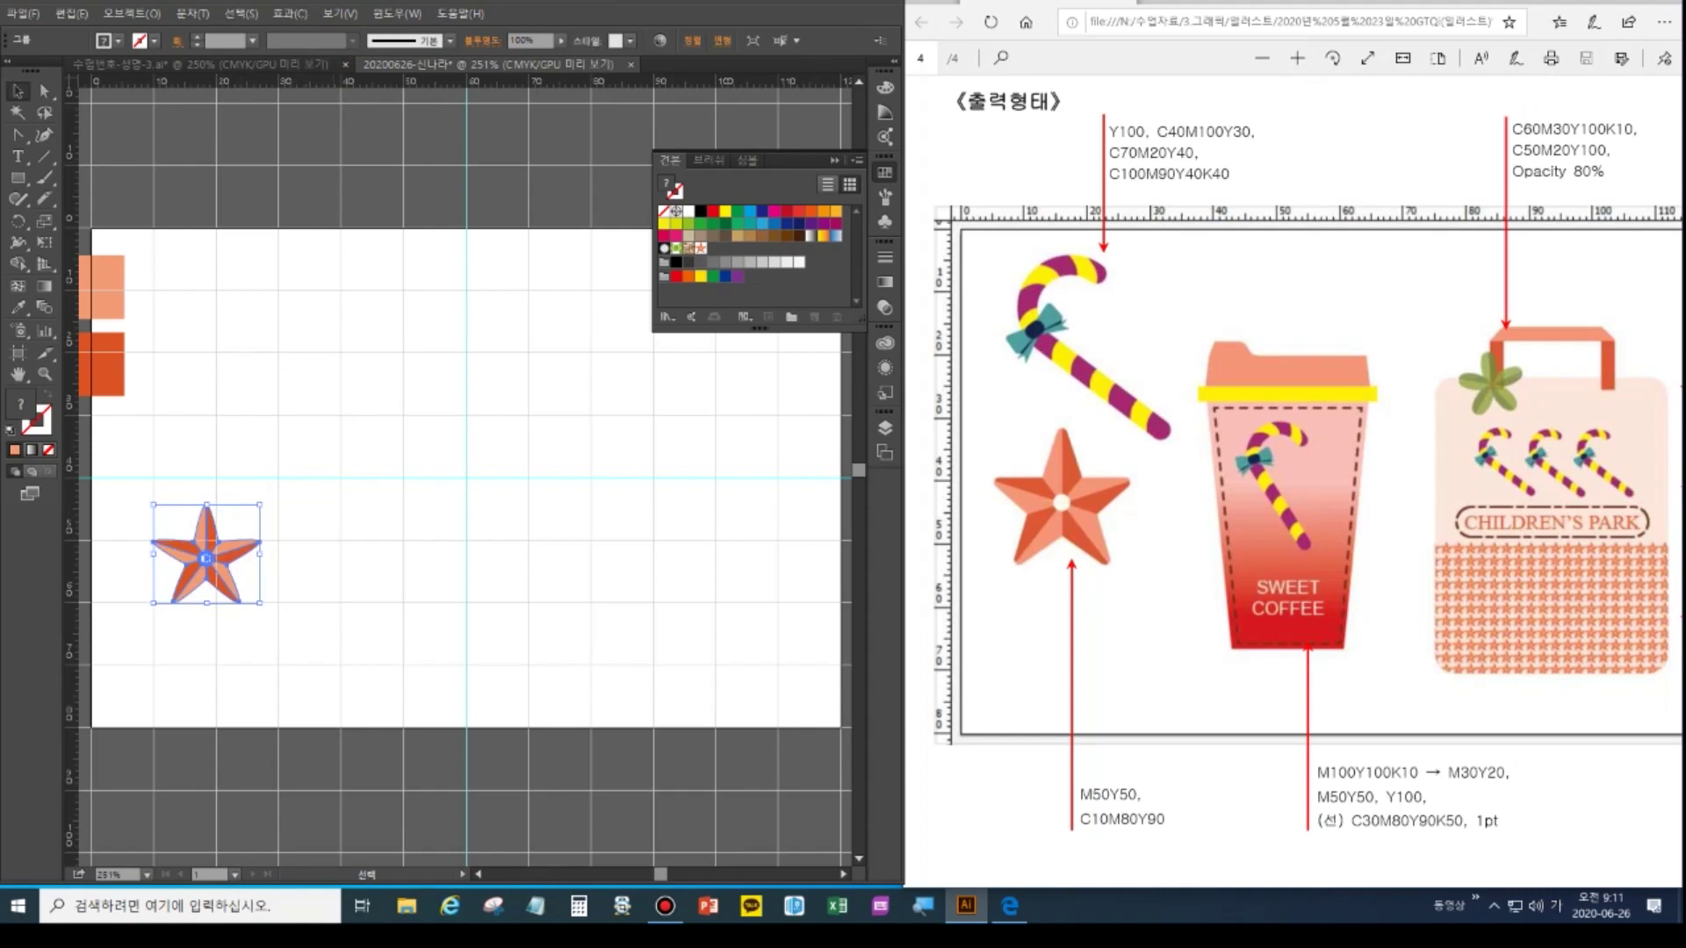
Turn off Snap to Grid, resize the star freely to about 26 mm wide and place it just below the horizontal guide's level
click(340, 13)
click(376, 642)
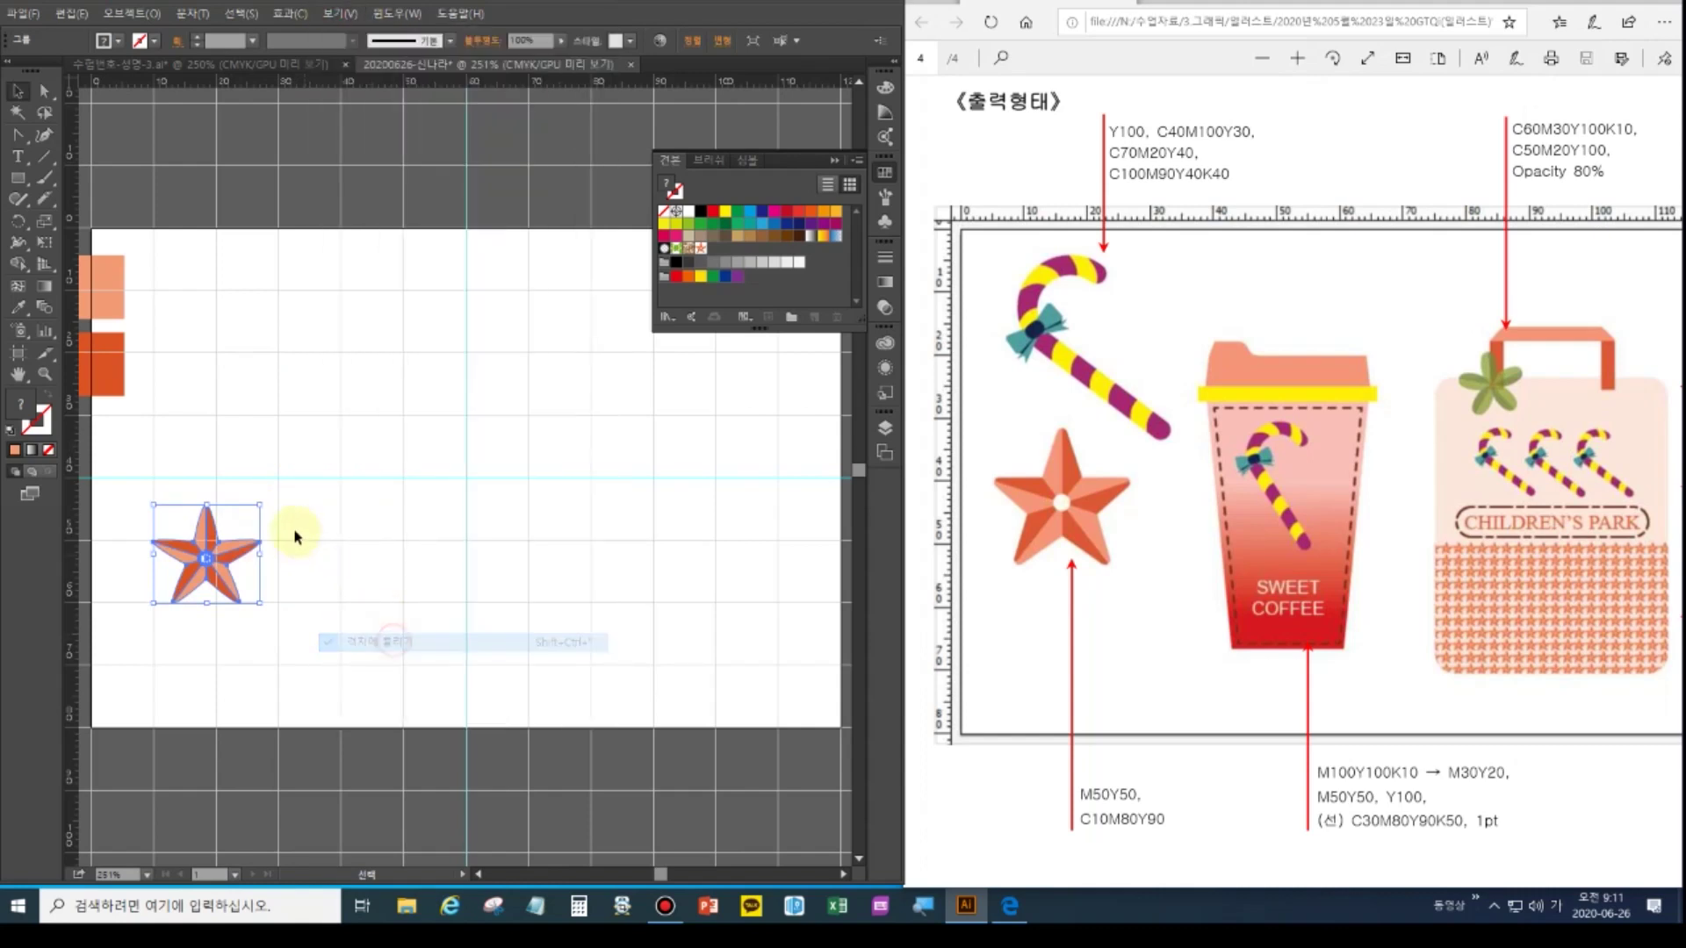
drag(260, 506, 339, 395)
drag(281, 518, 249, 499)
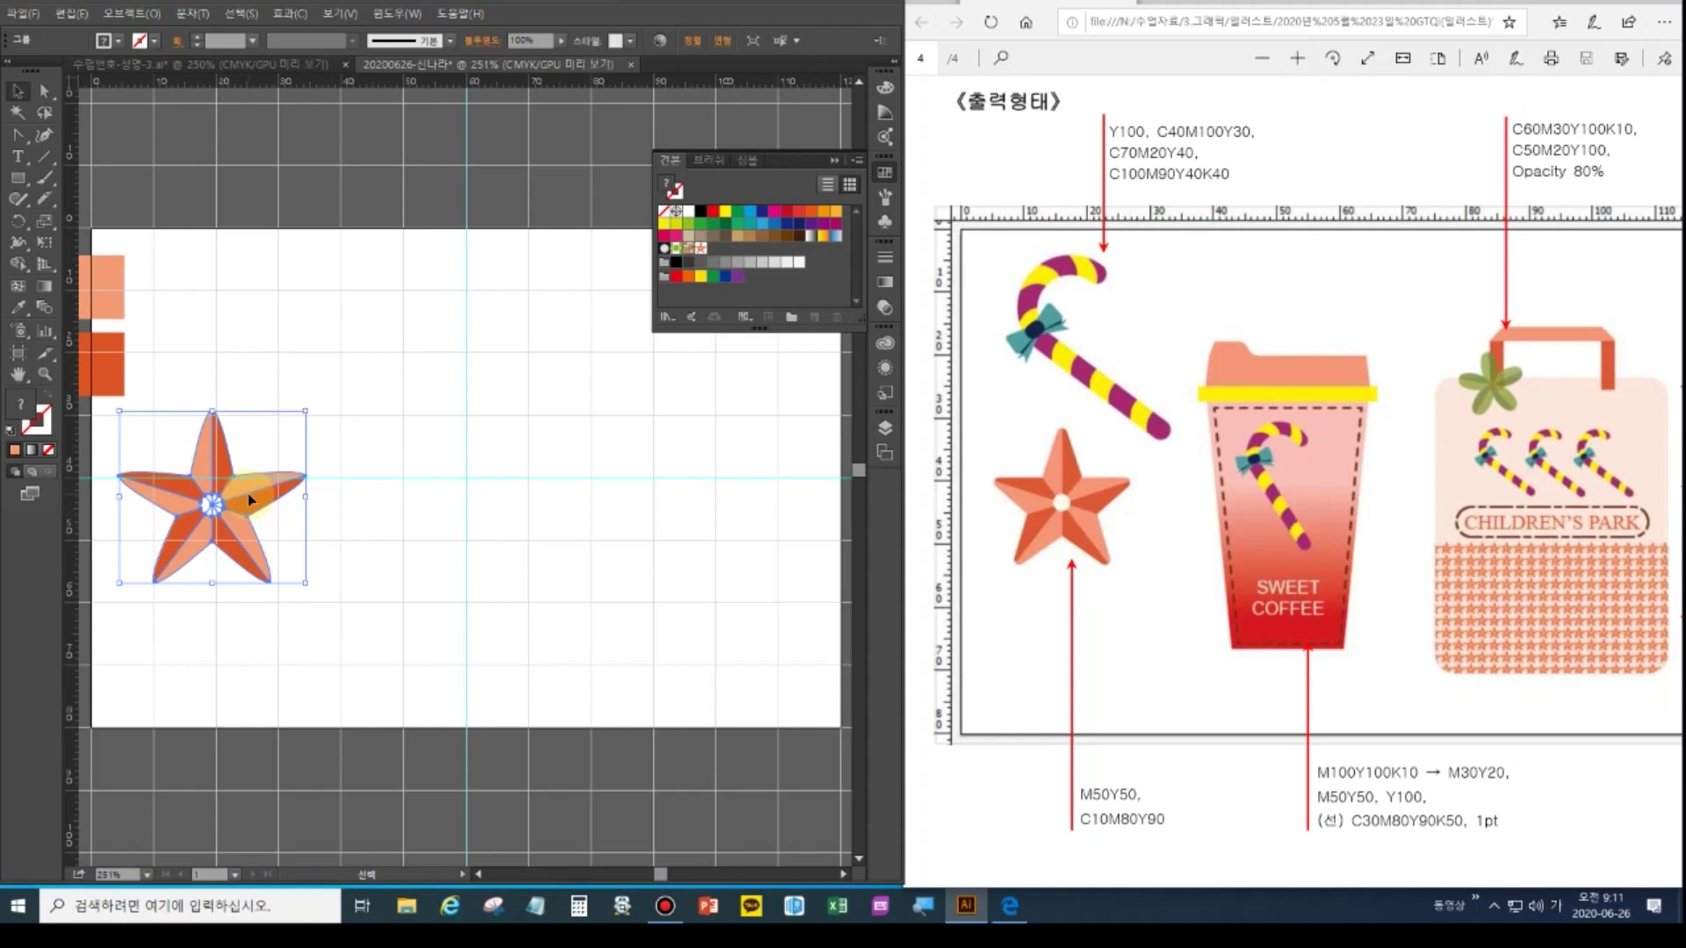
drag(304, 583, 338, 634)
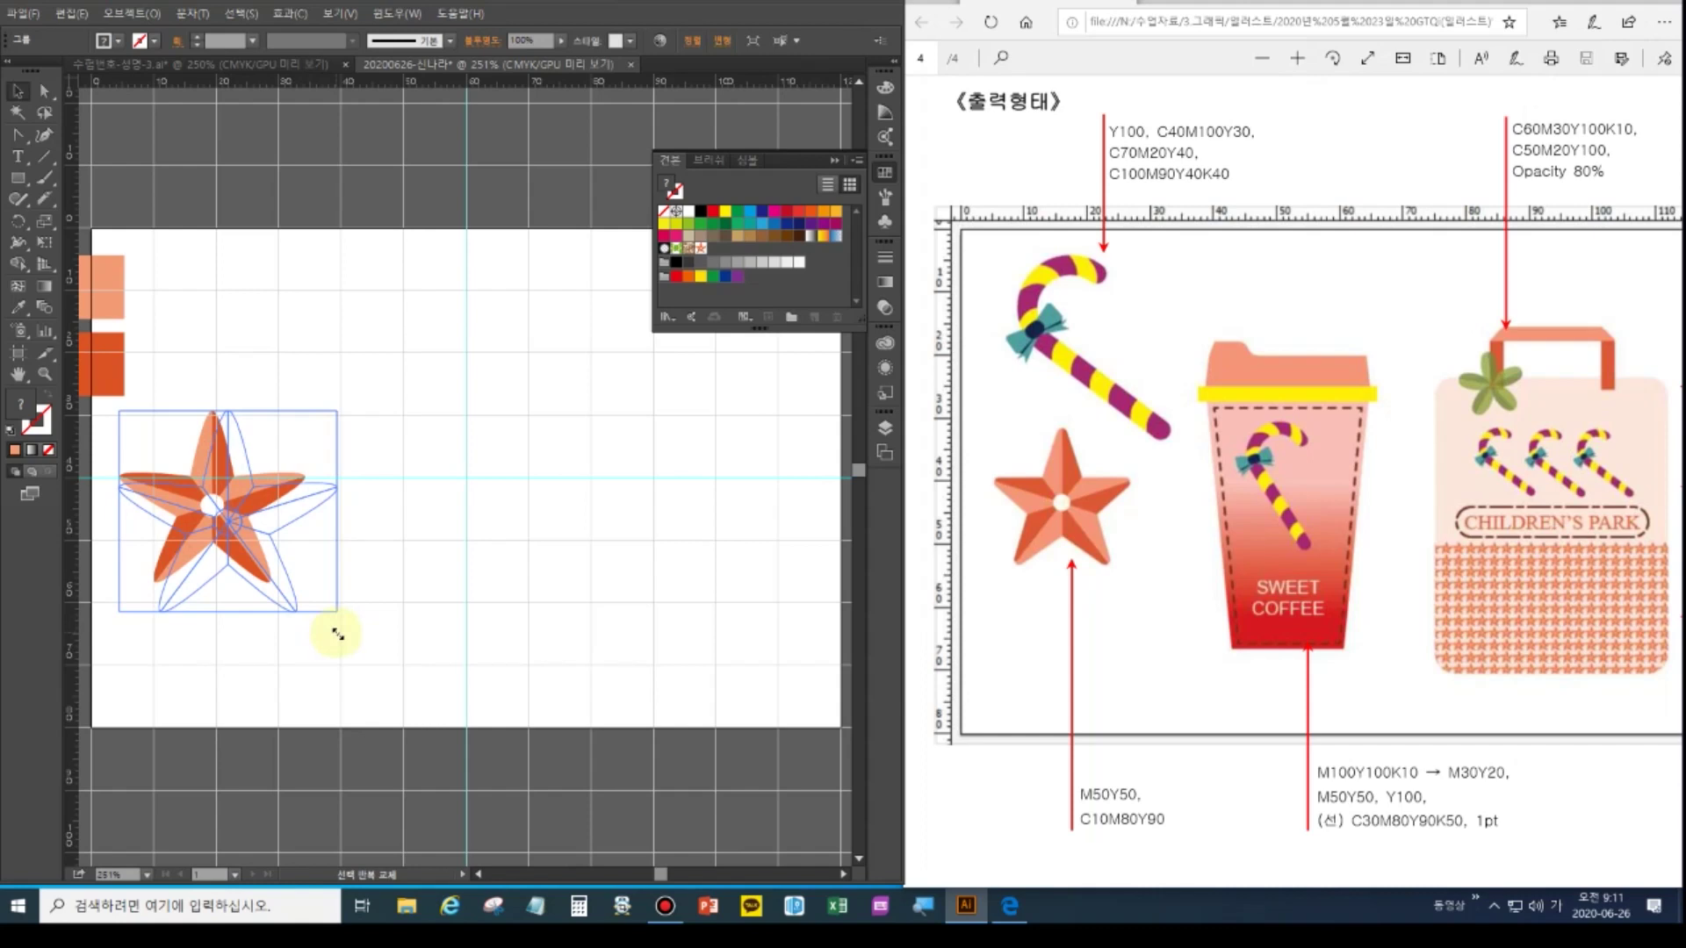
drag(337, 634, 282, 588)
click(298, 342)
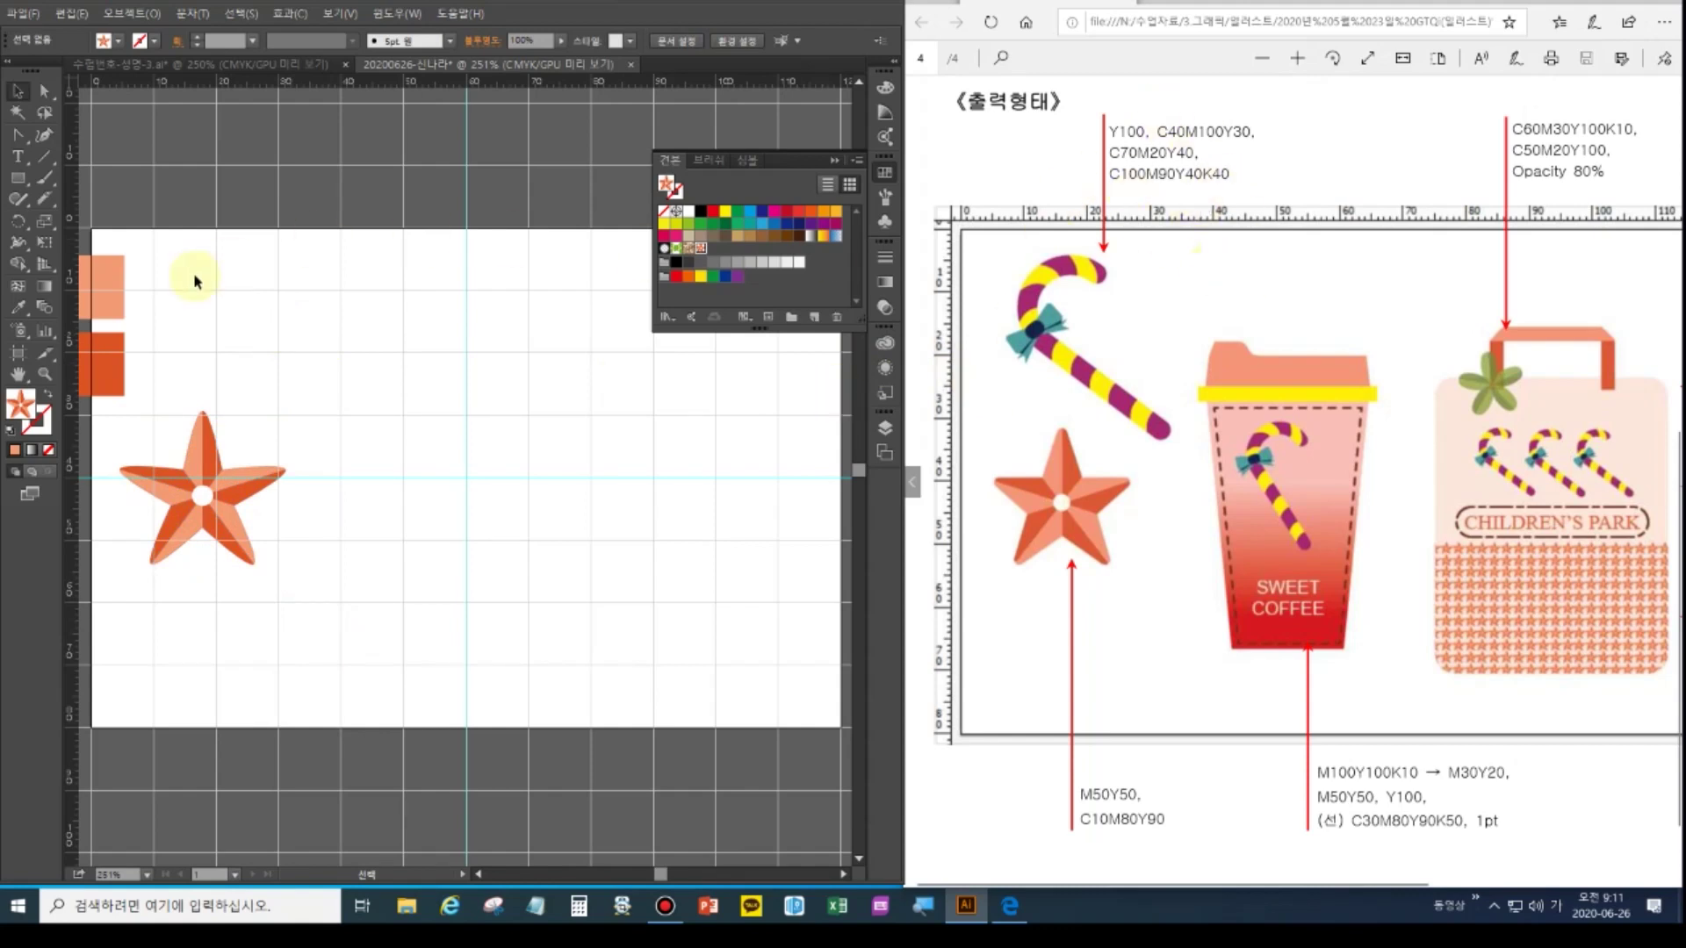
Recolour the peach sample square to C0 M0 Y100 K0
click(102, 287)
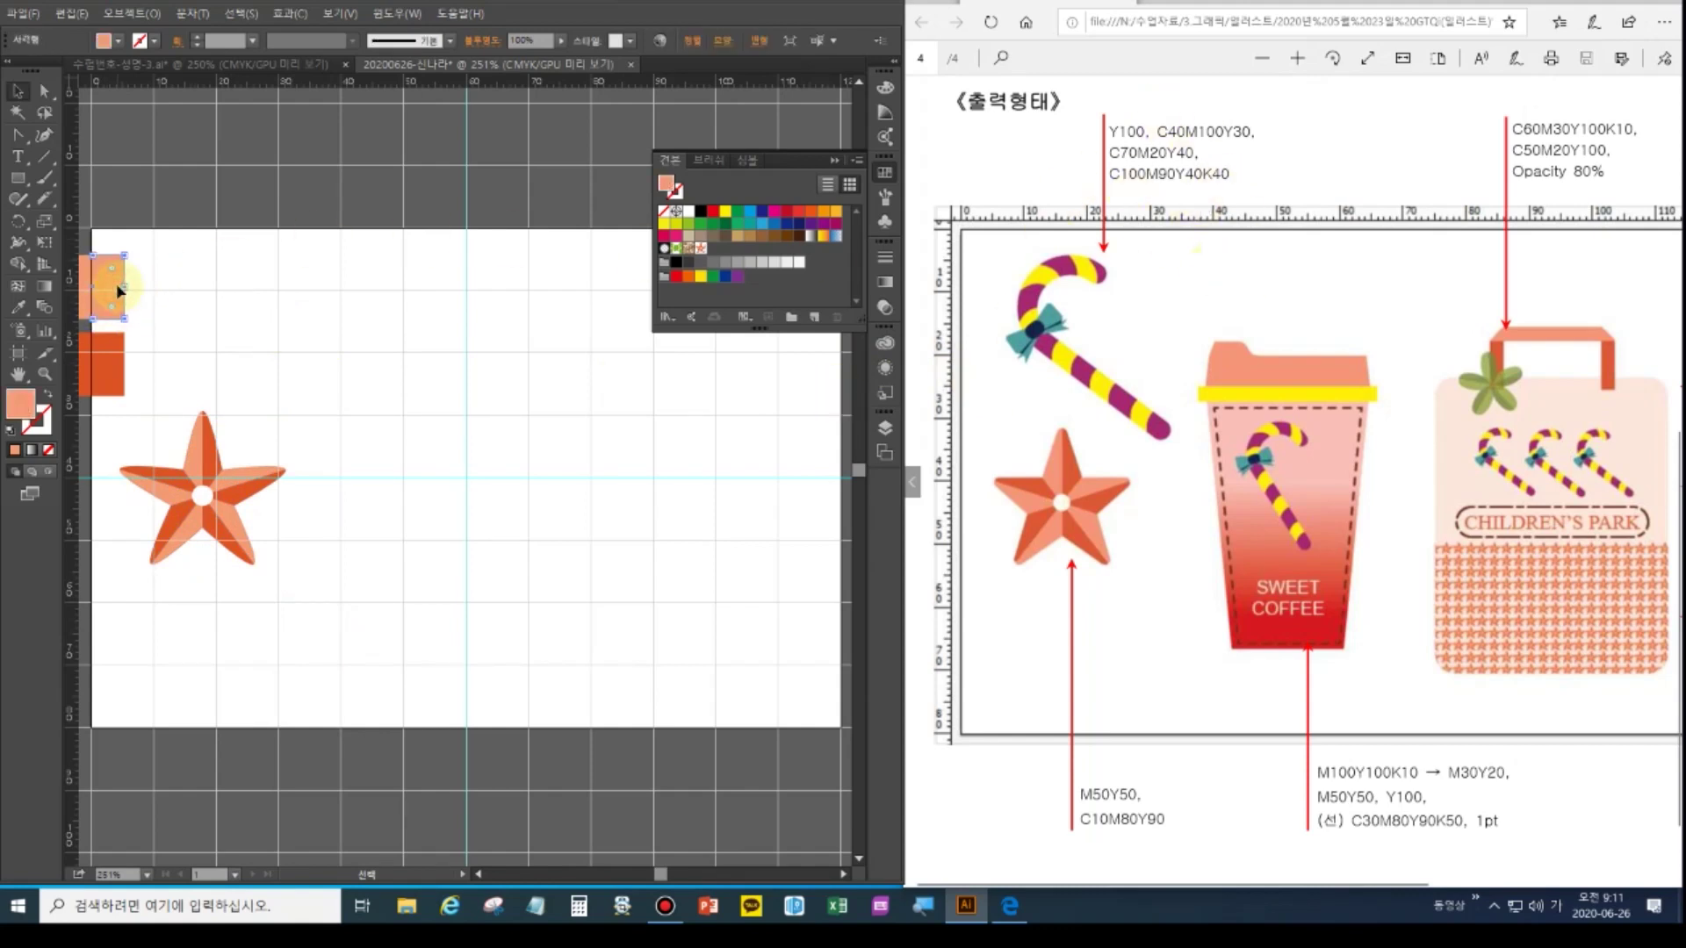
click(884, 112)
click(834, 121)
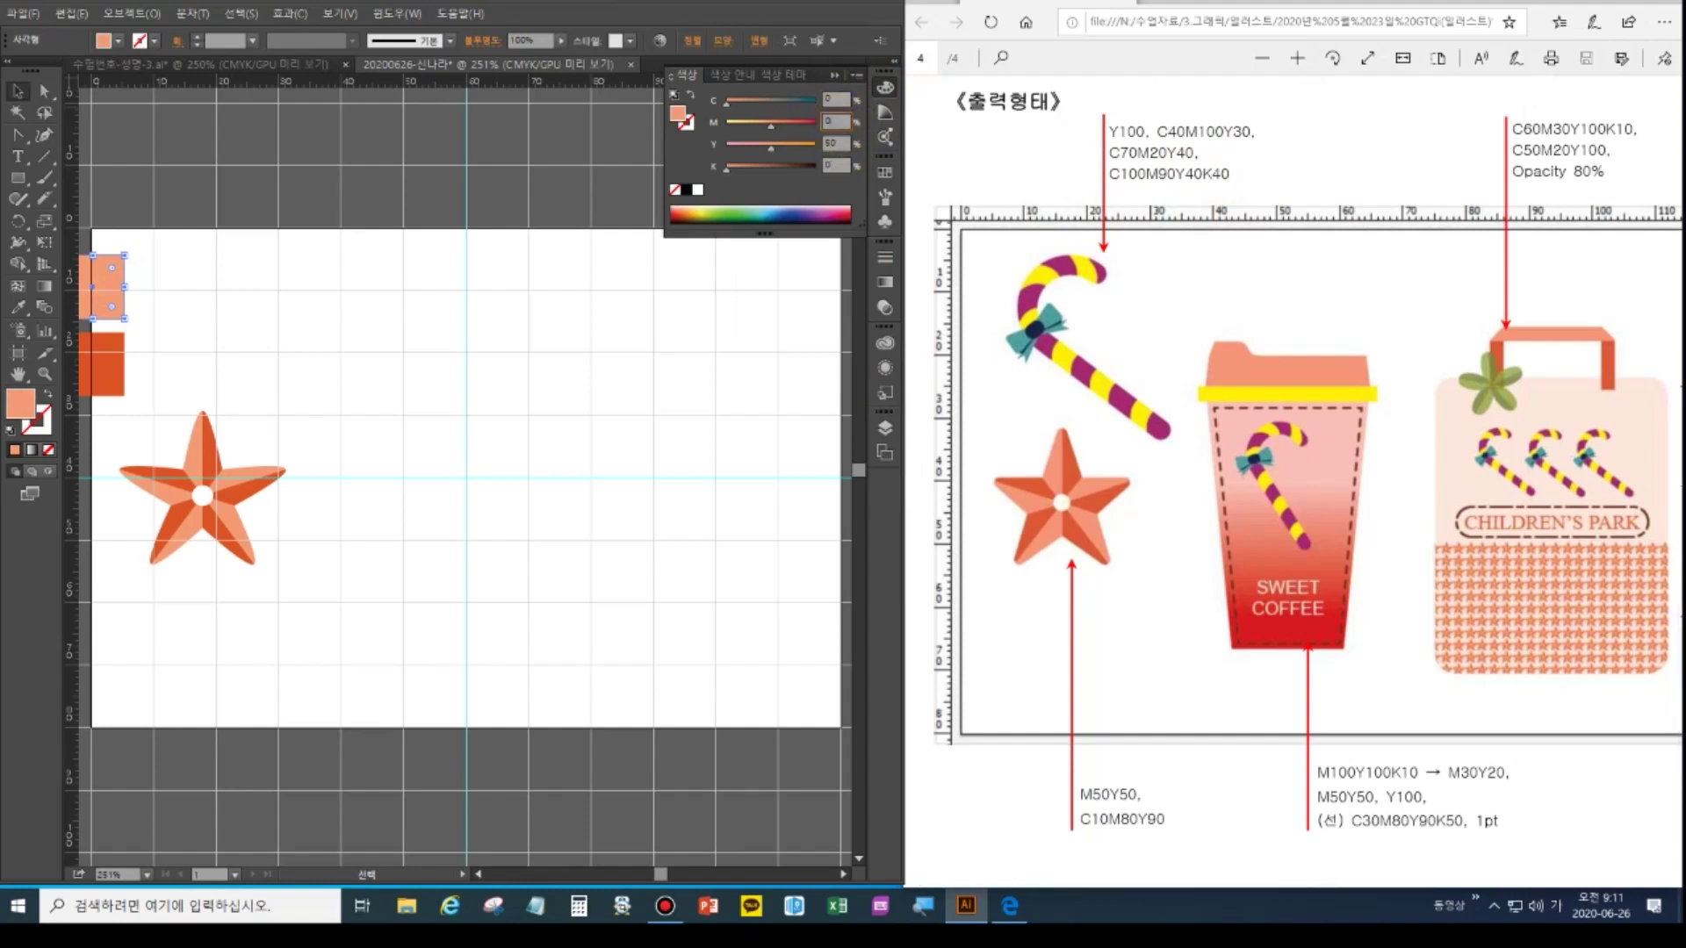
key(Tab)
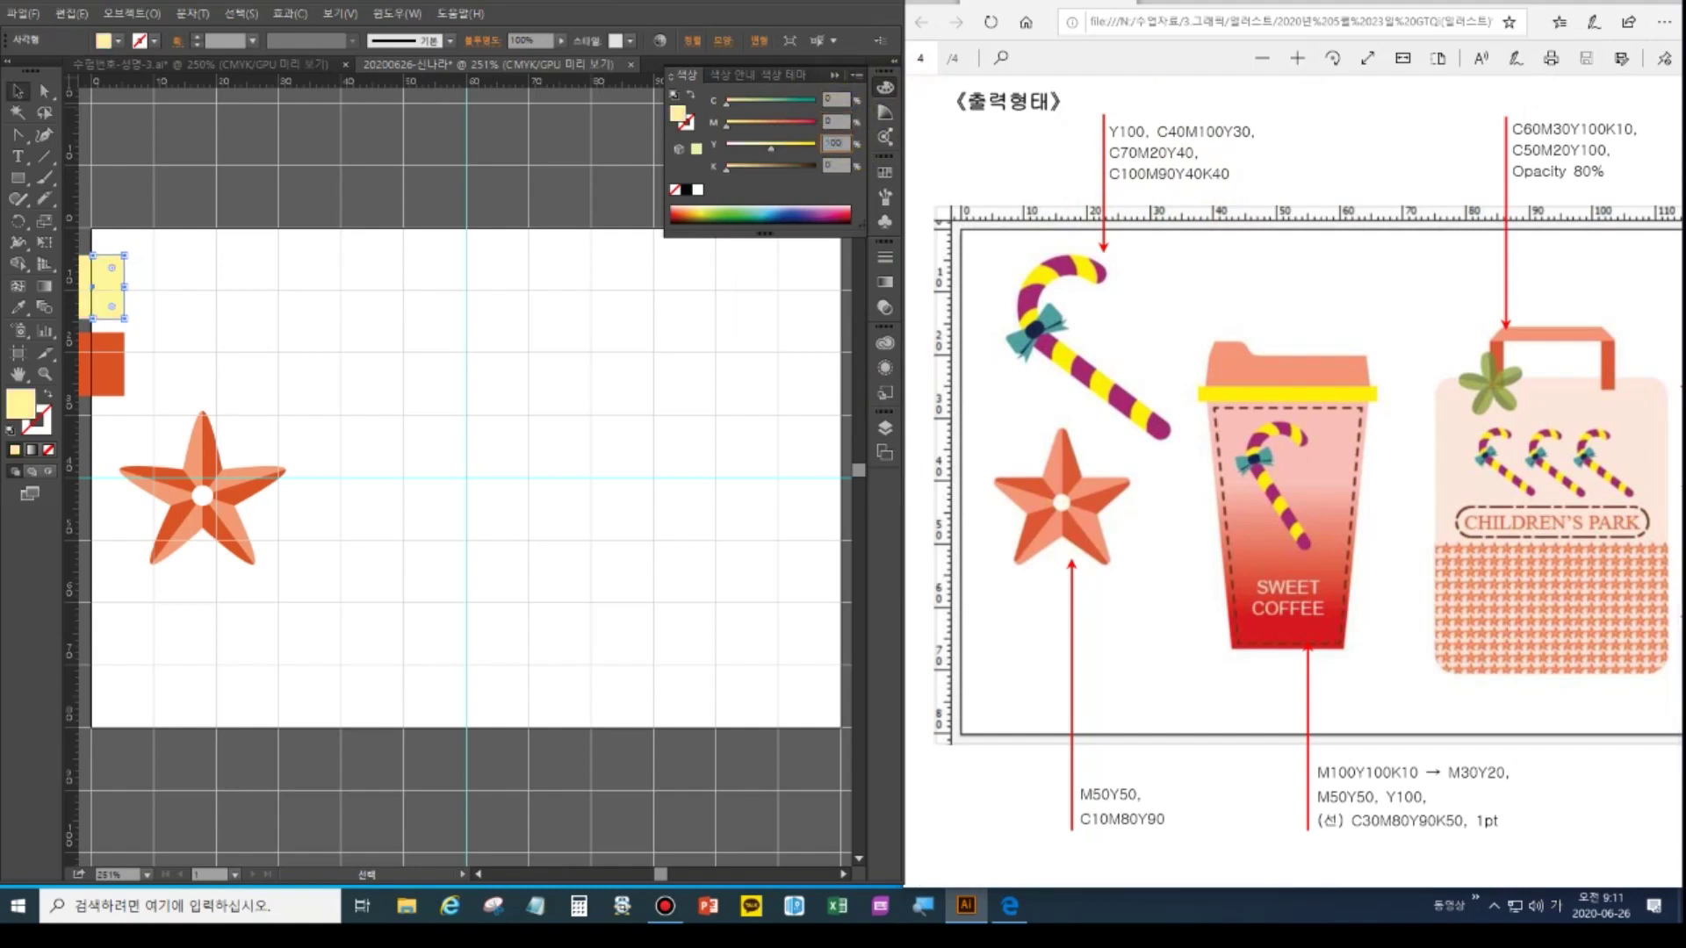
text(100)
key(Tab)
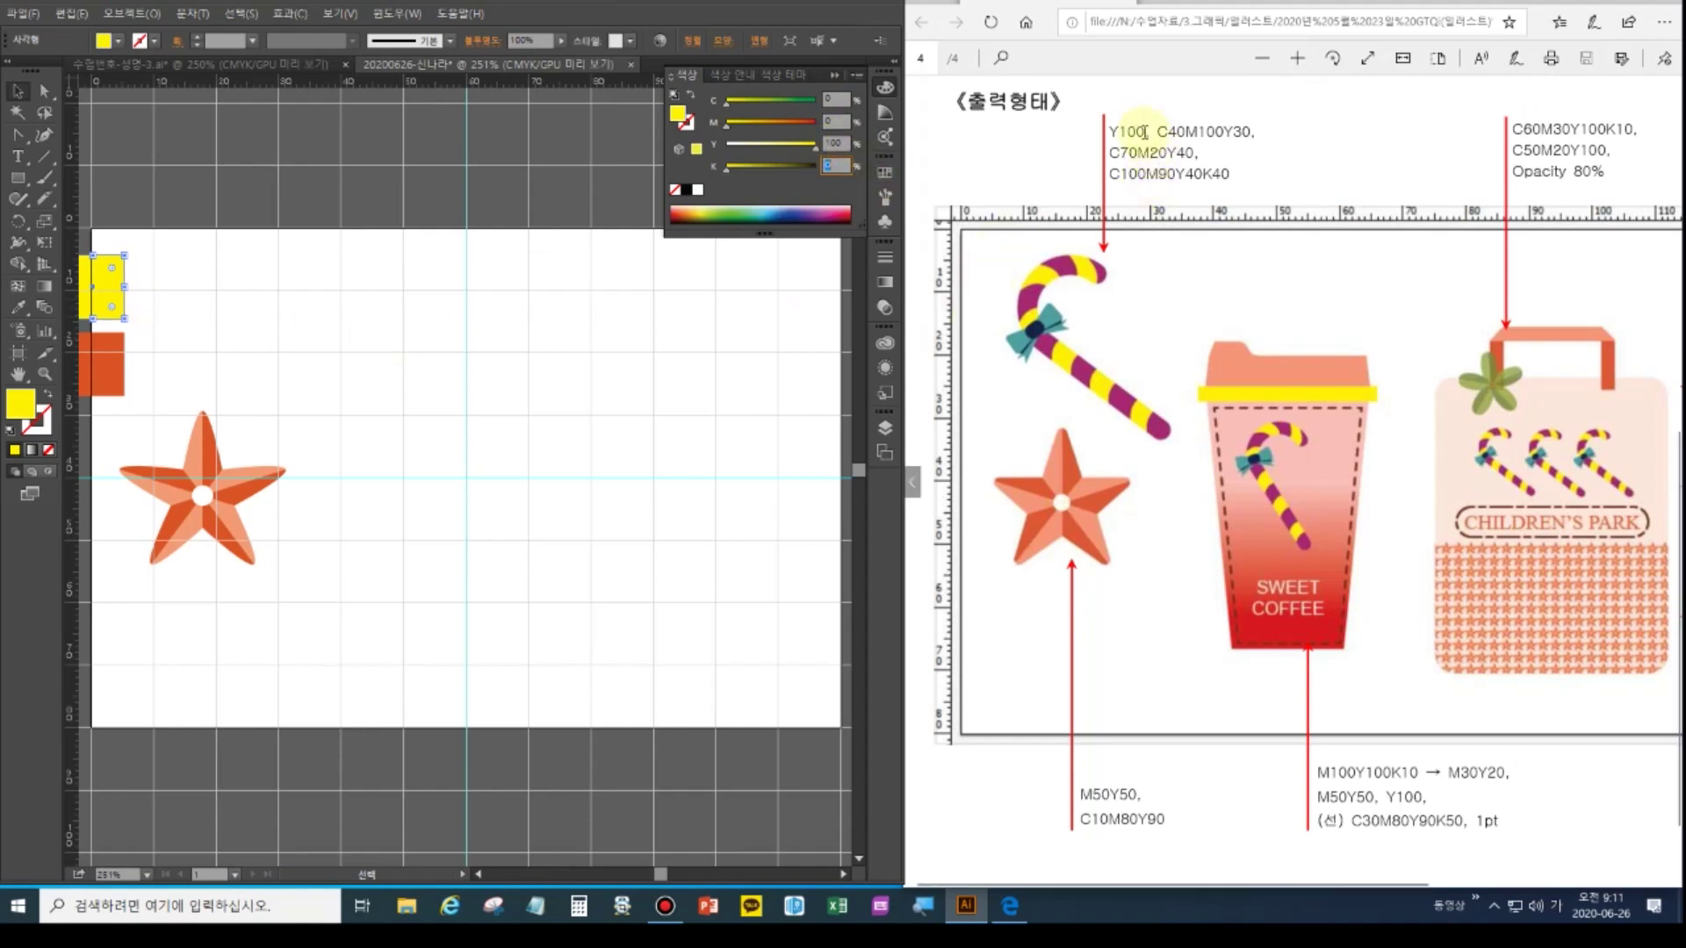
Recolour the orange-red sample square to C40 M100 Y30 K0
click(106, 367)
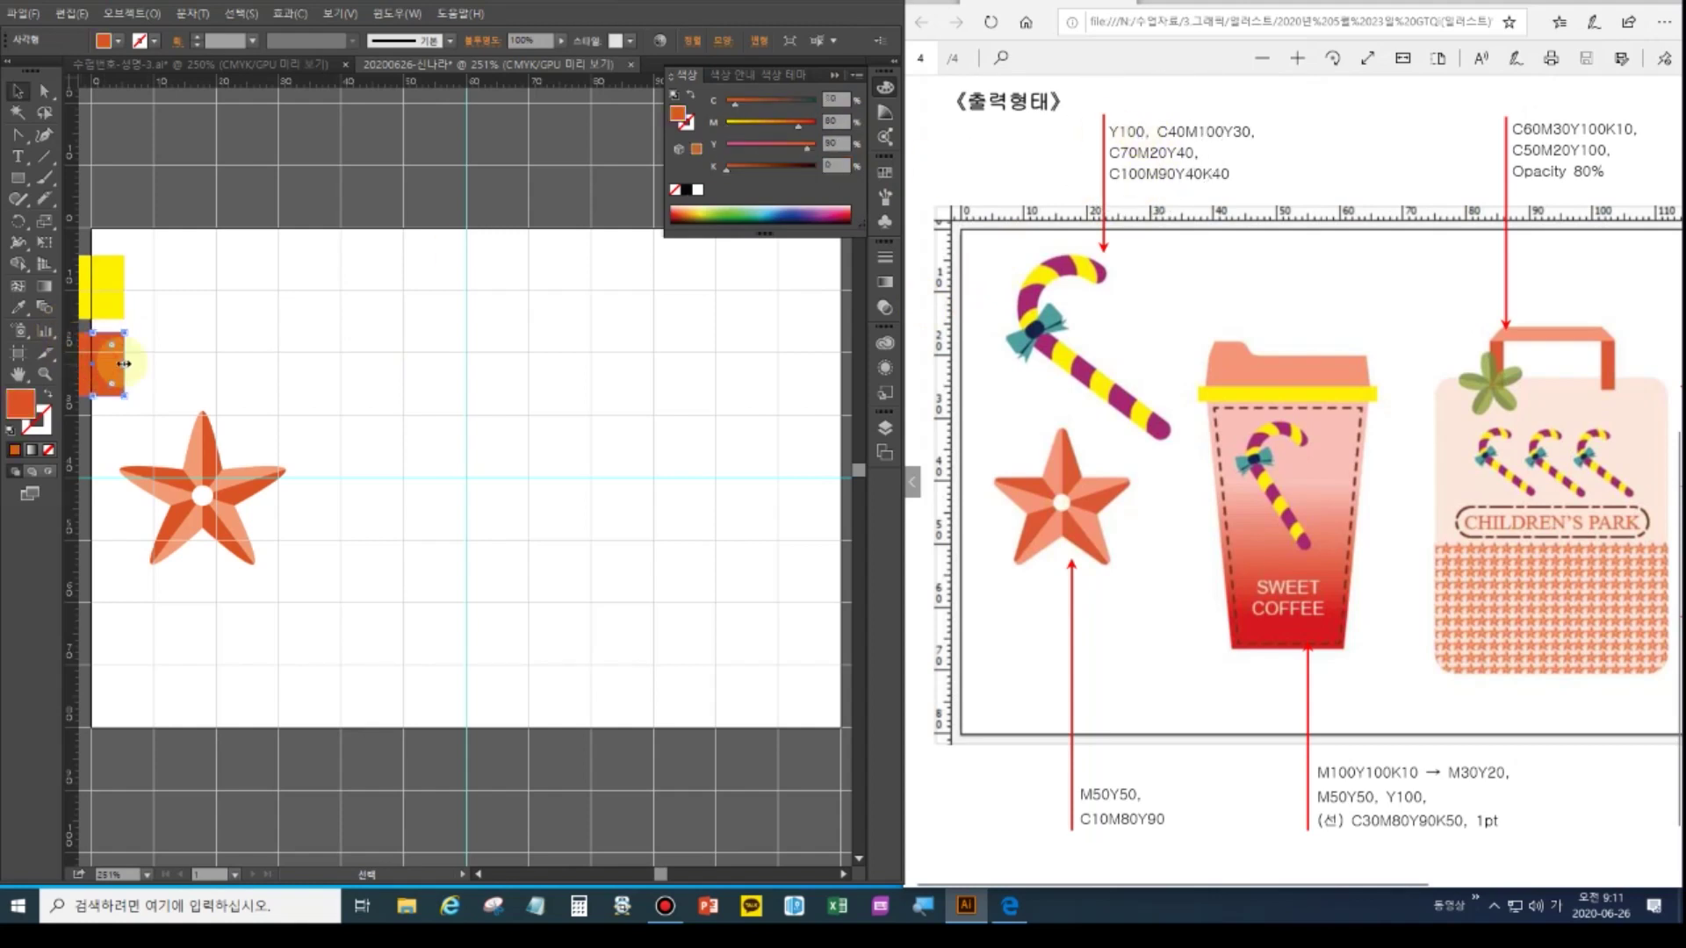
click(832, 99)
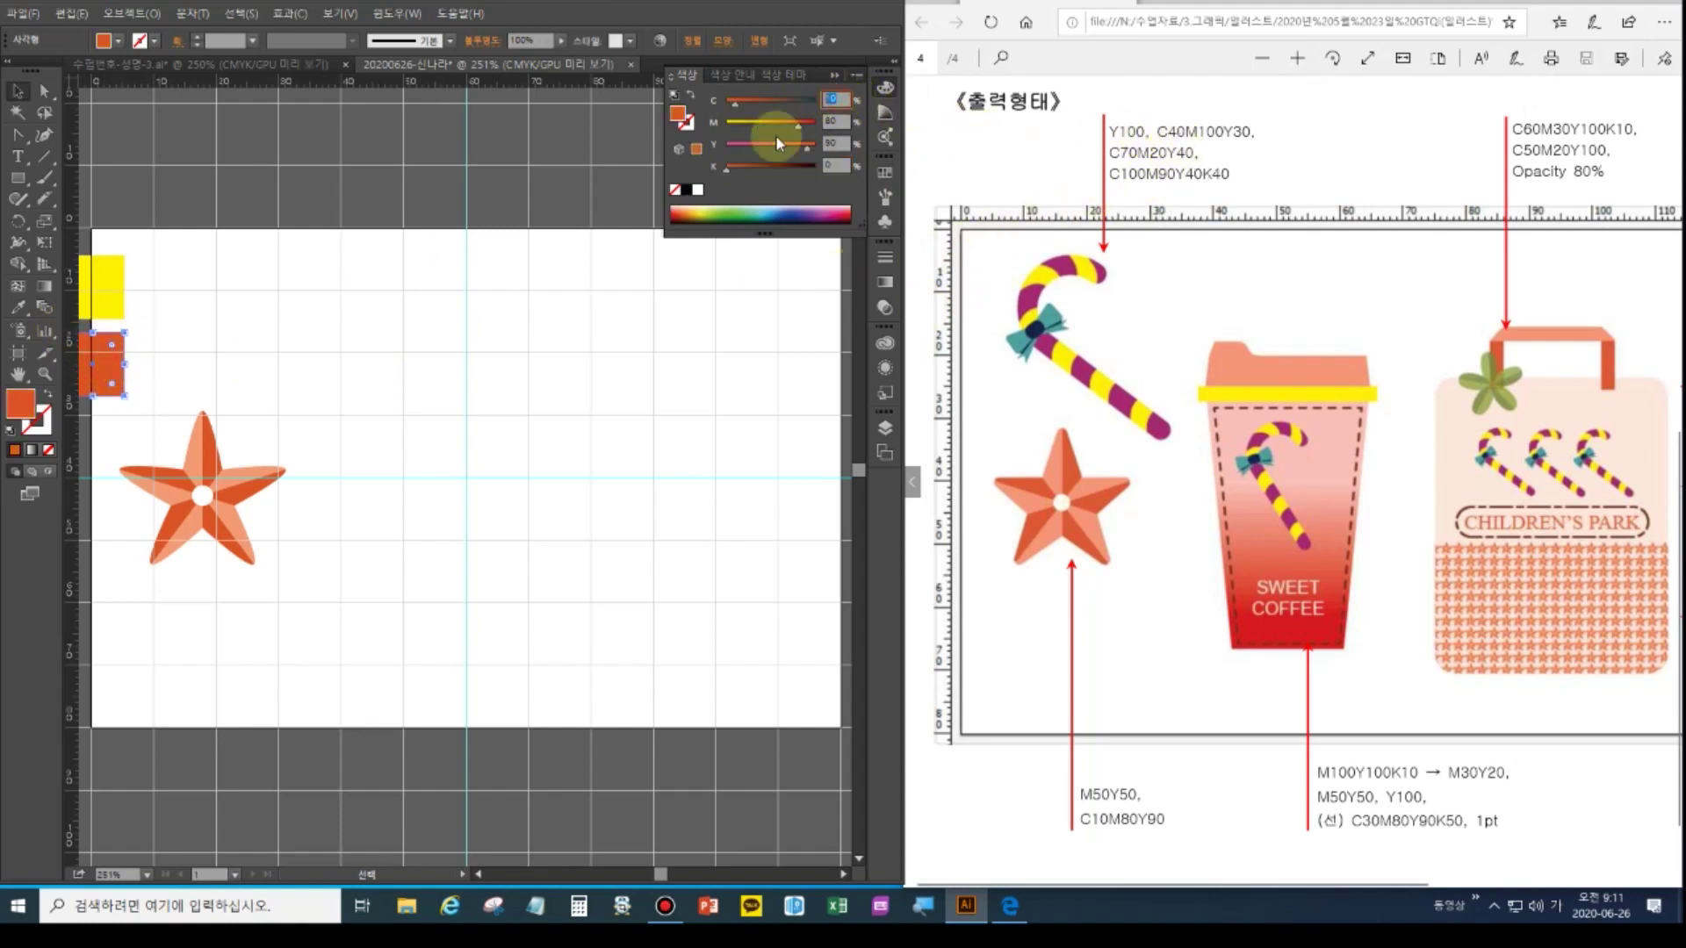
text(40)
key(Tab)
text(10)
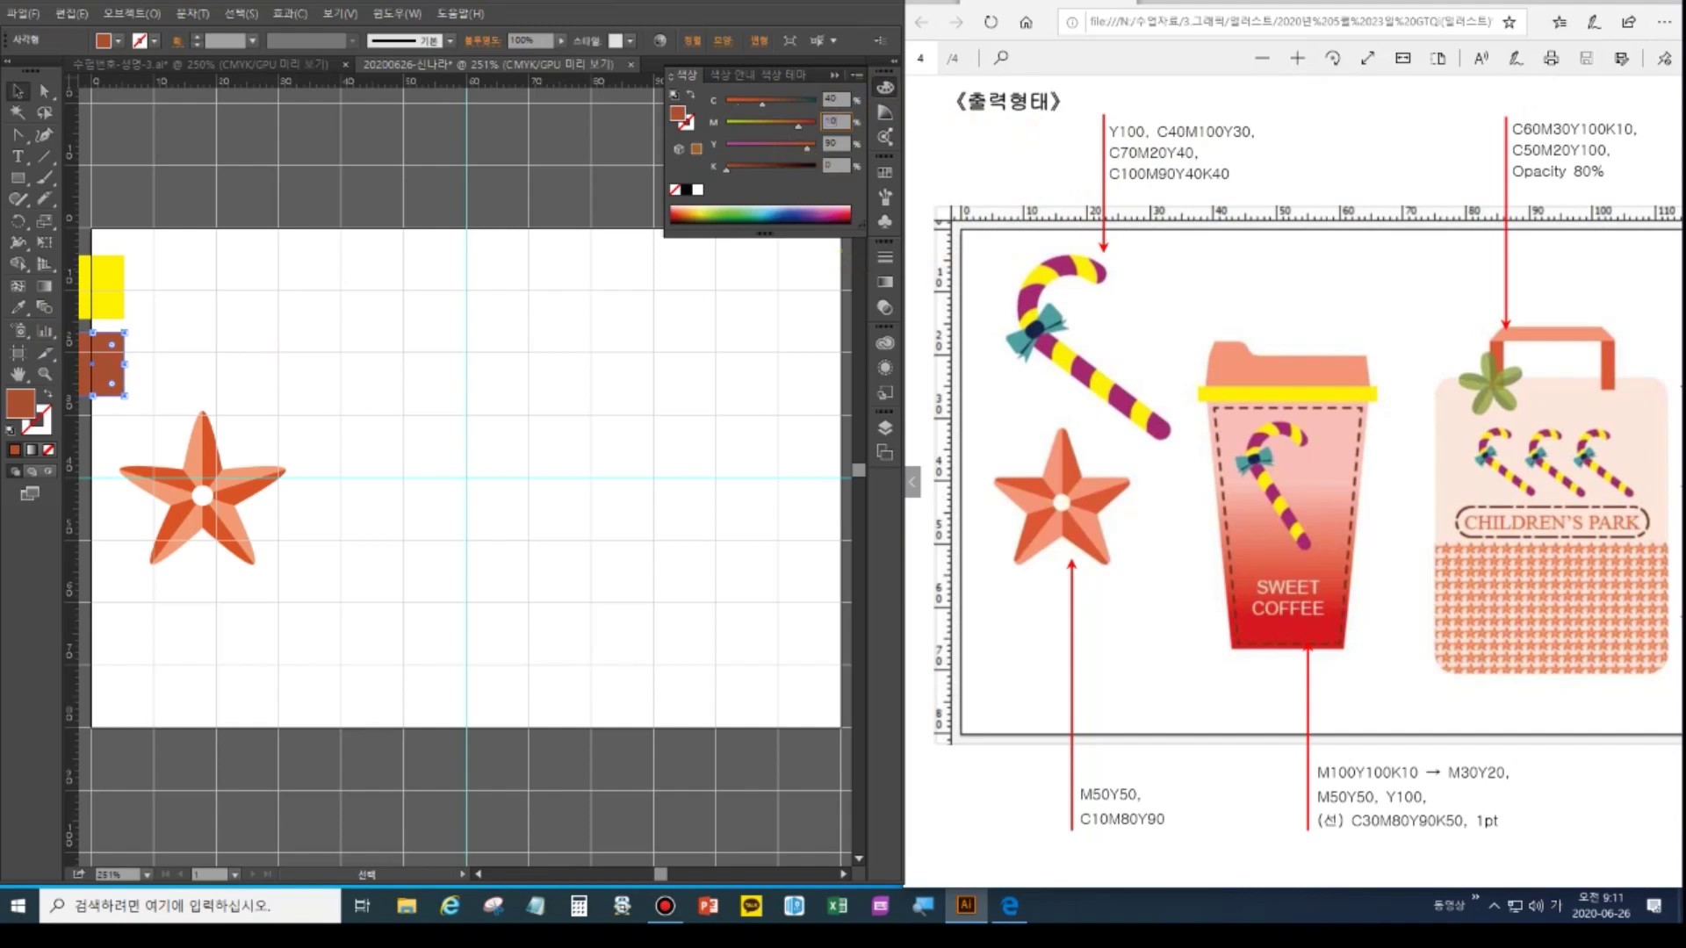
text(0)
key(Tab)
text(30)
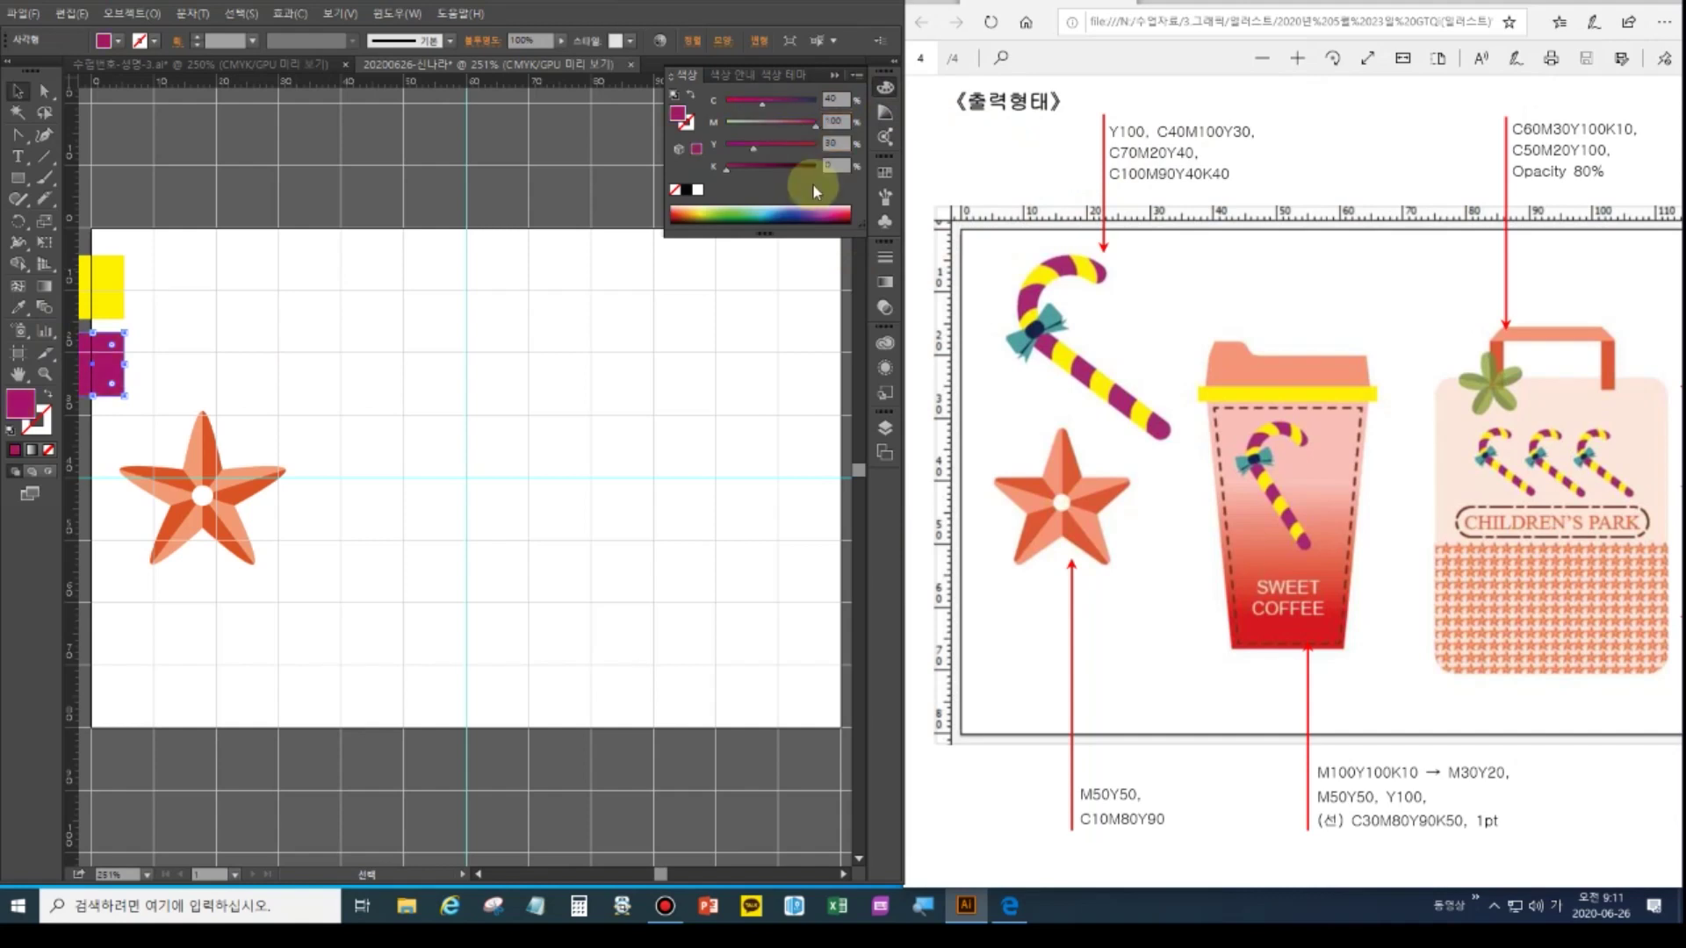
key(Tab)
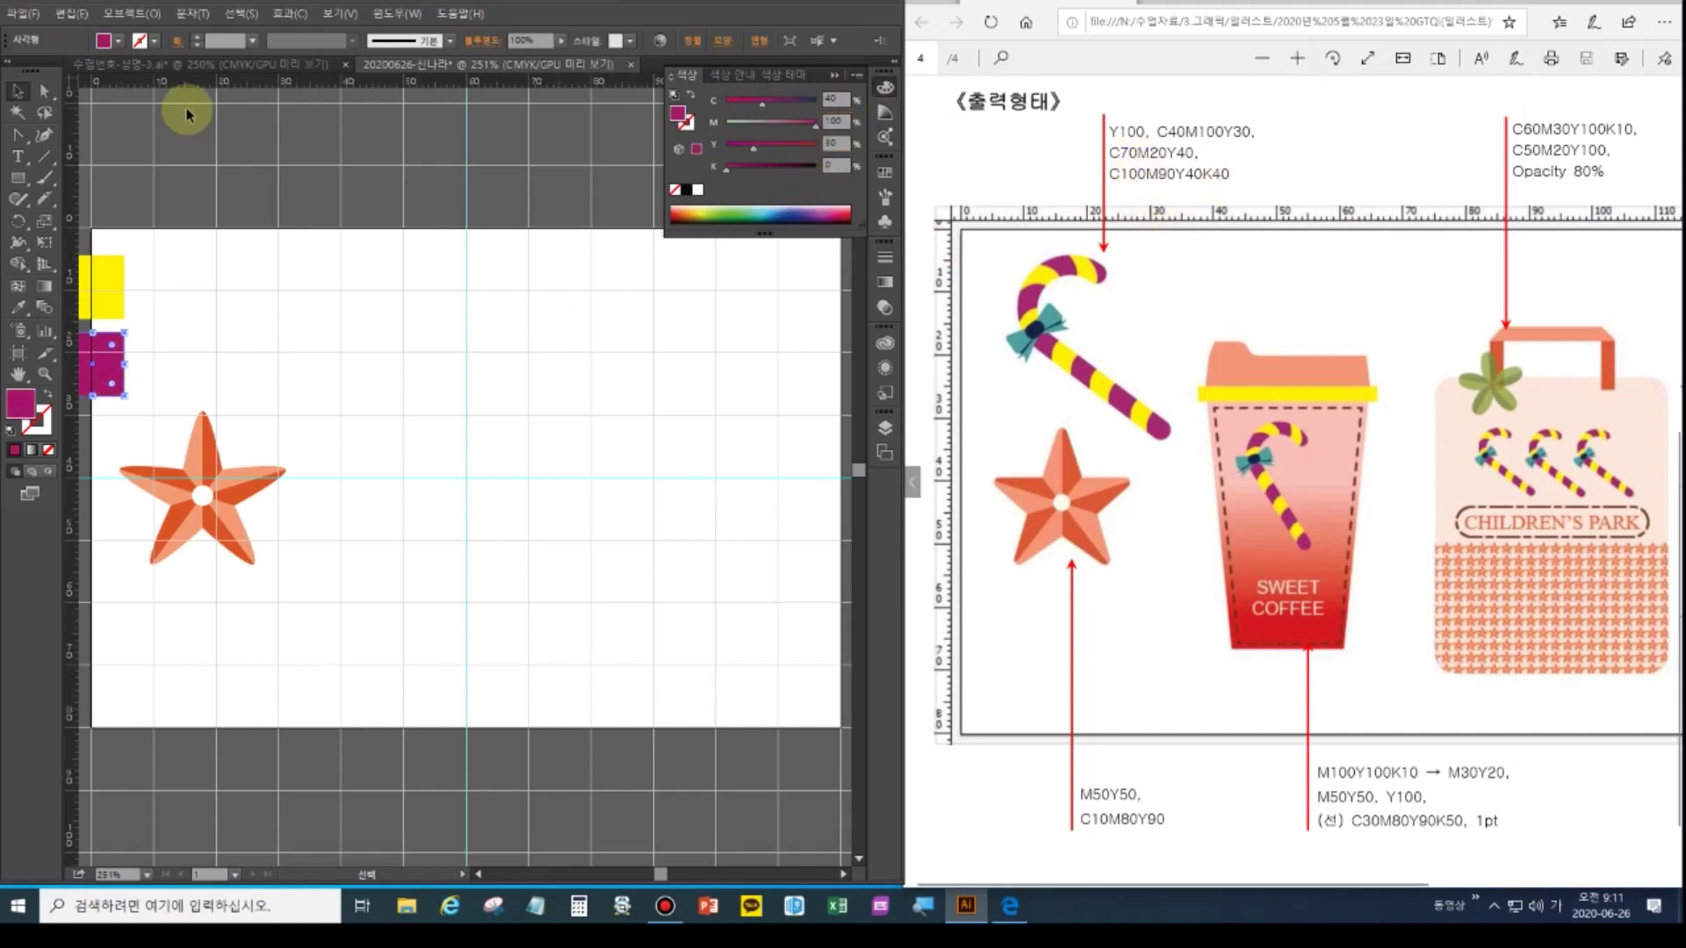
Duplicate the magenta sample square straight down and repeat the copy to get two more evenly spaced squares
click(103, 383)
drag(104, 383, 99, 458)
click(109, 546)
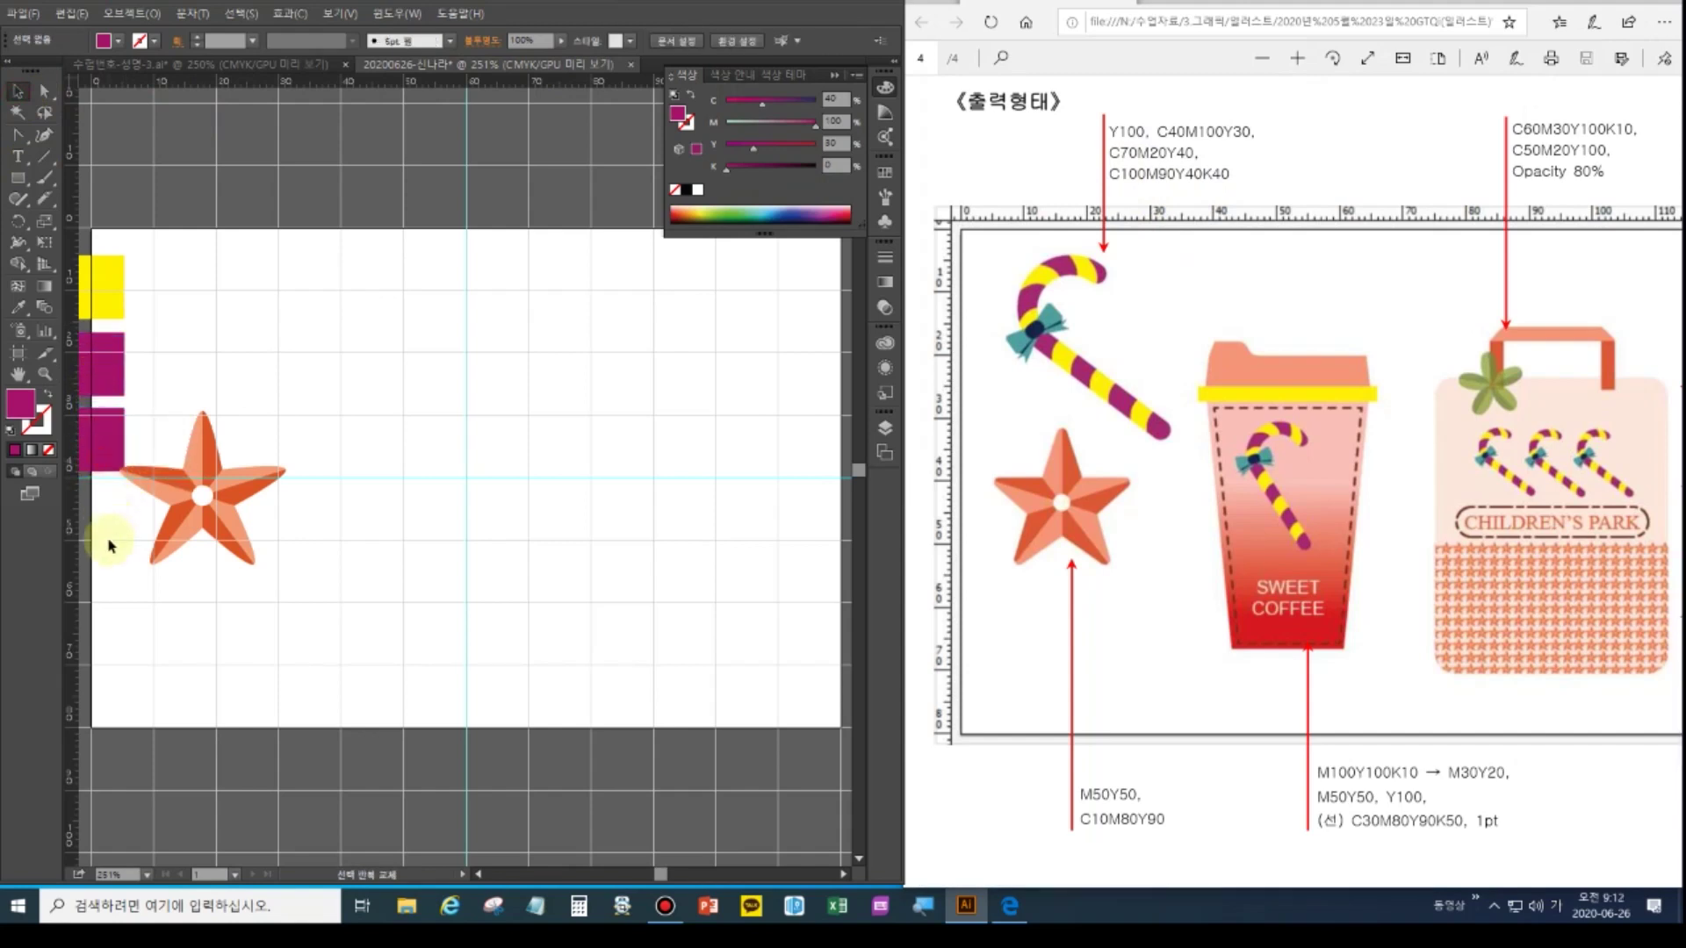
click(105, 450)
key(ctrl+d)
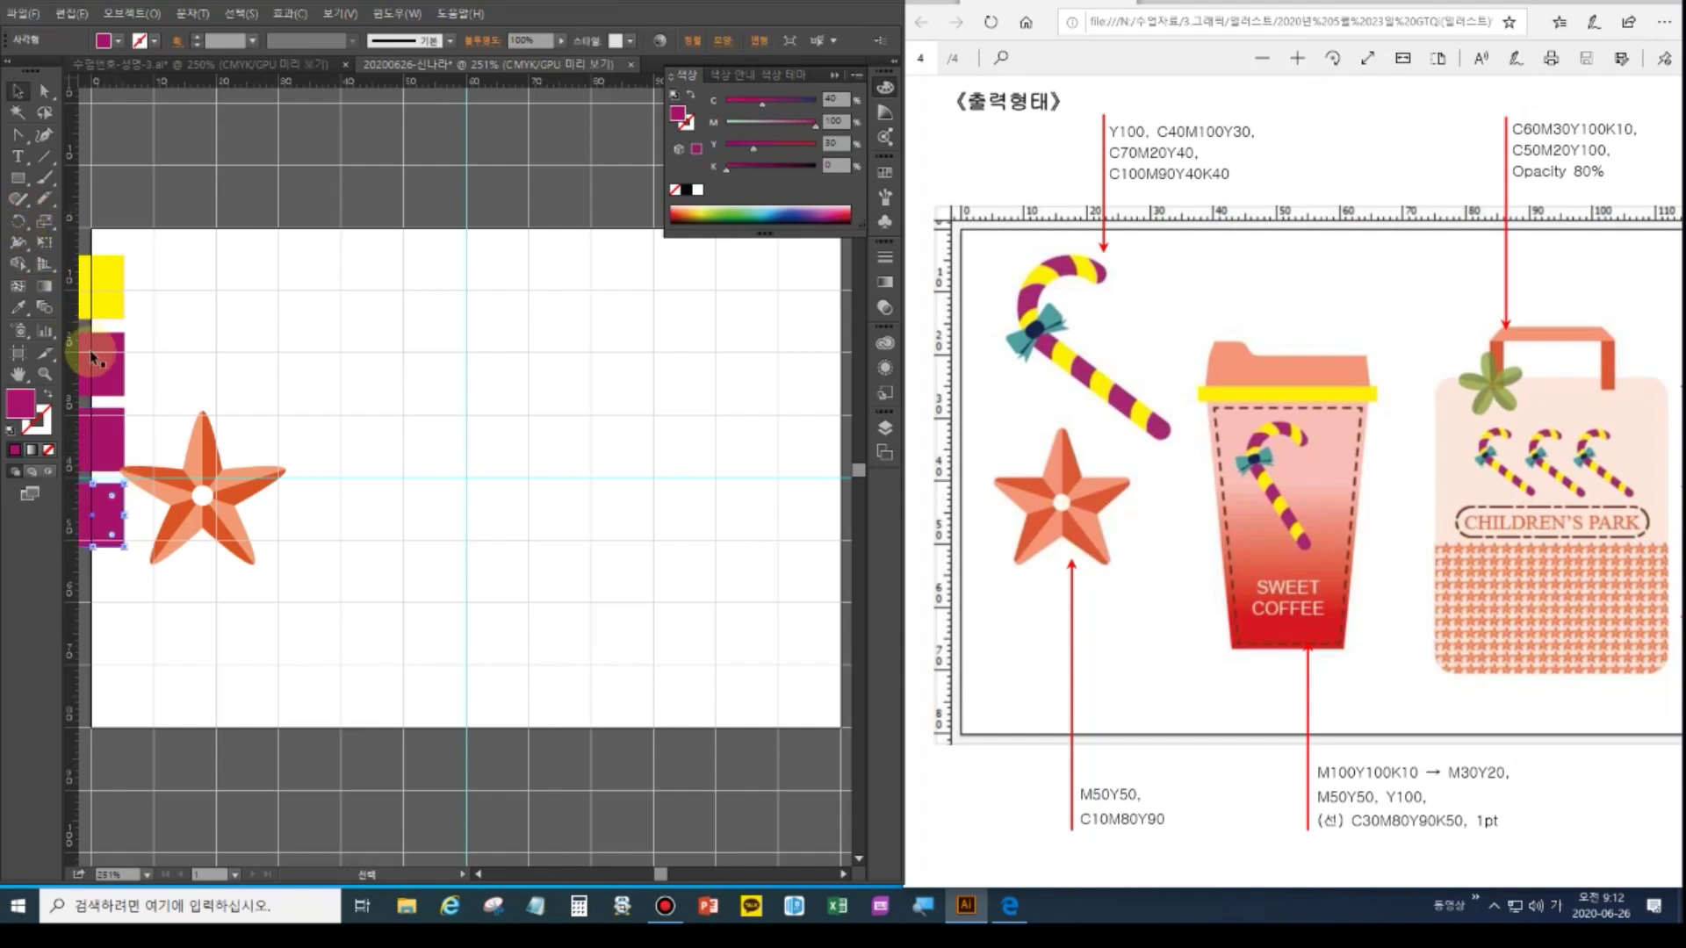
Recolour the third sample square from the top to C70 M20 Y40 K0
click(93, 424)
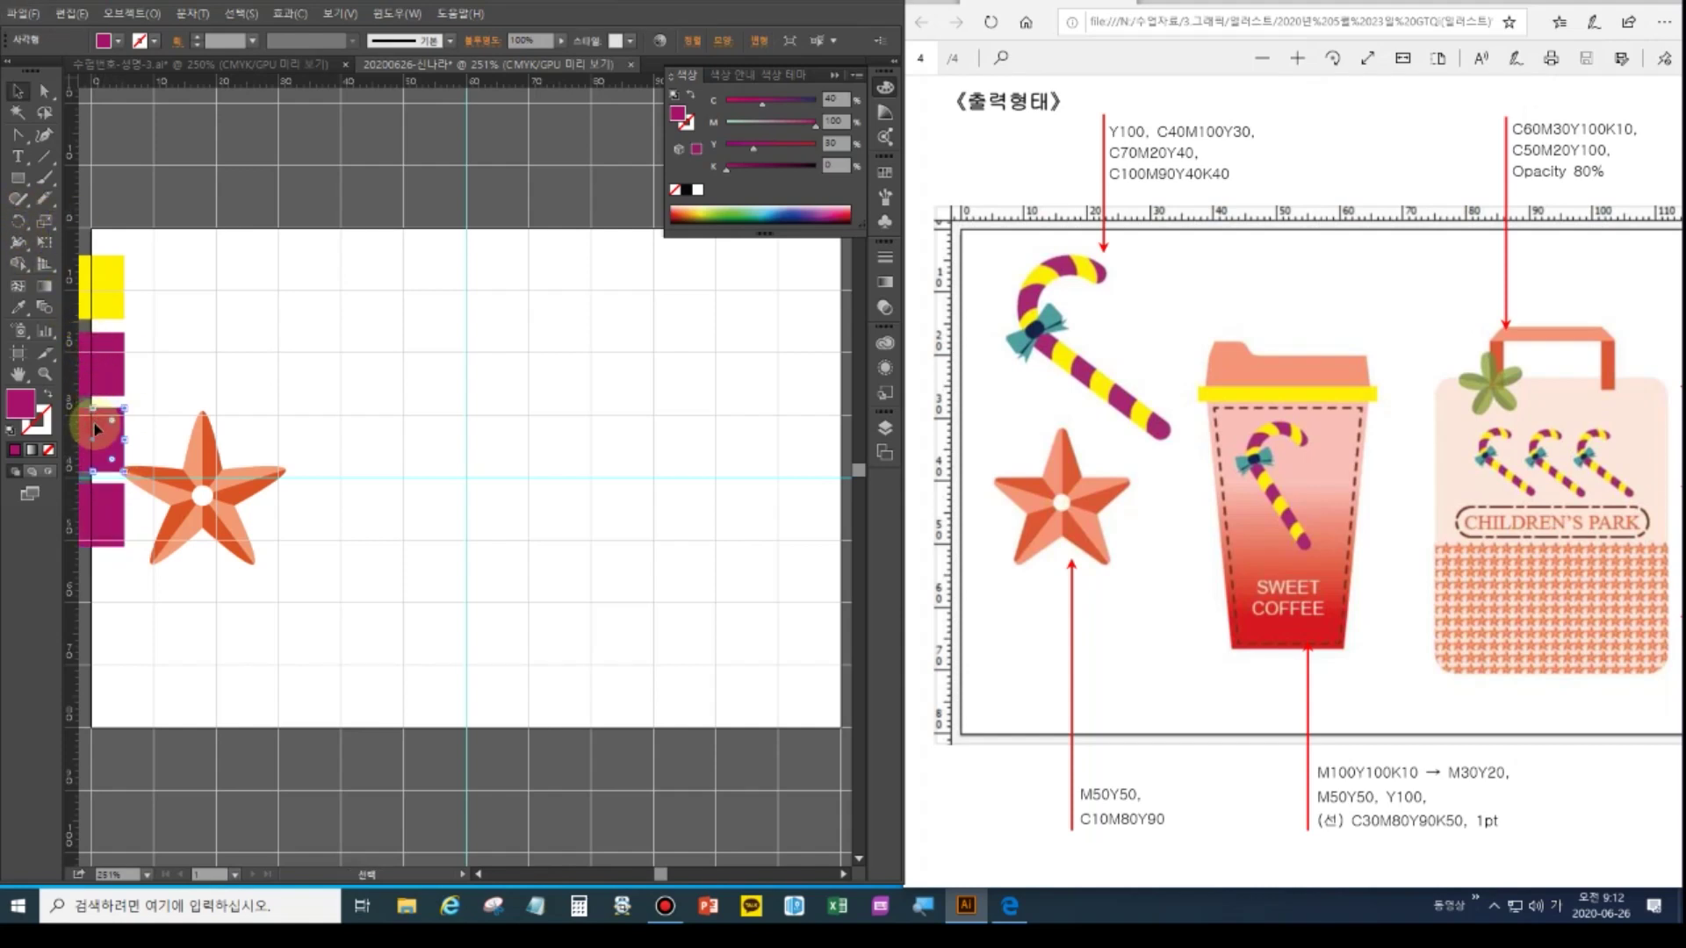
click(836, 99)
text(40)
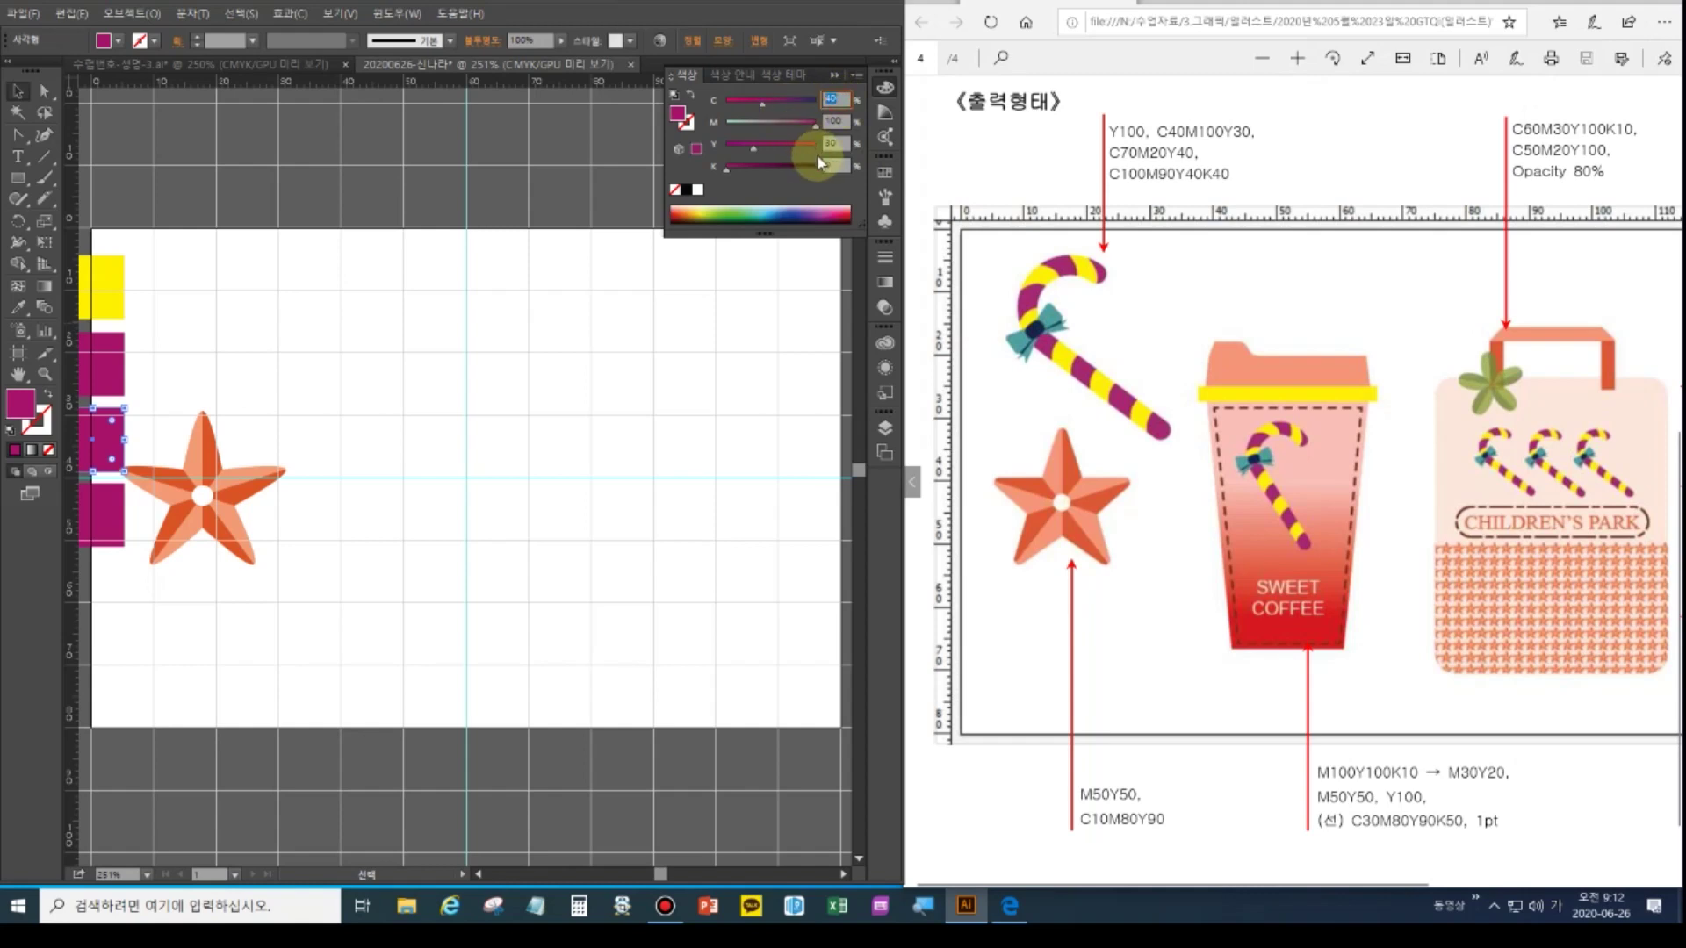
text(70)
key(Tab)
text(20)
key(Tab)
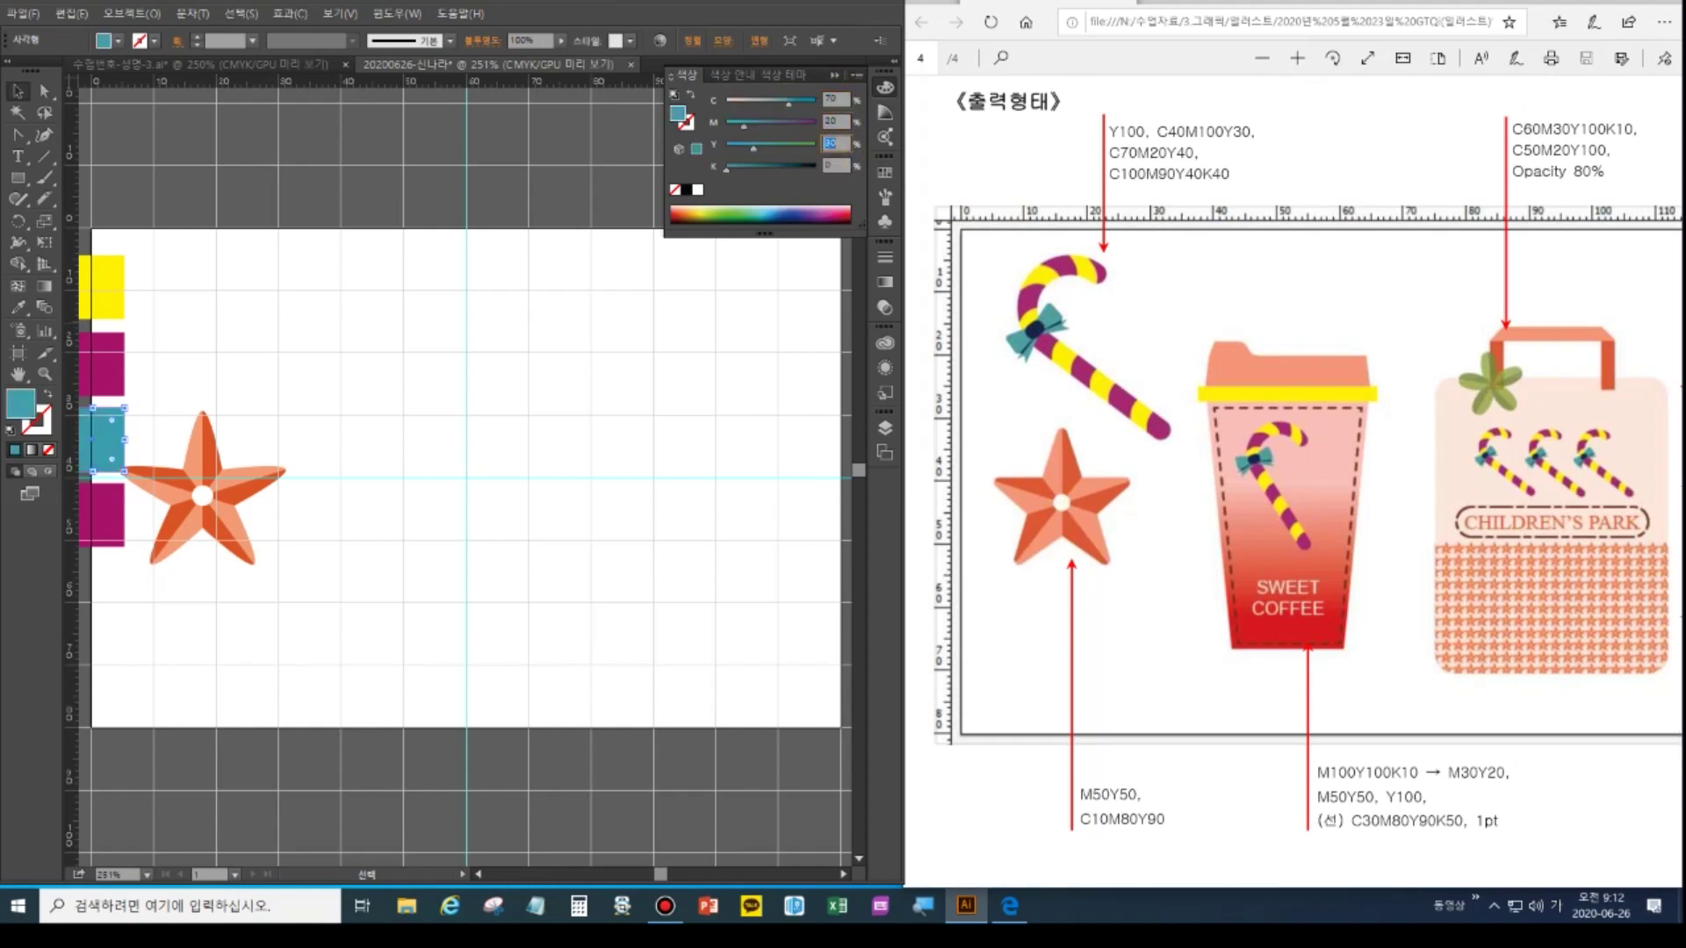
text(40)
key(Return)
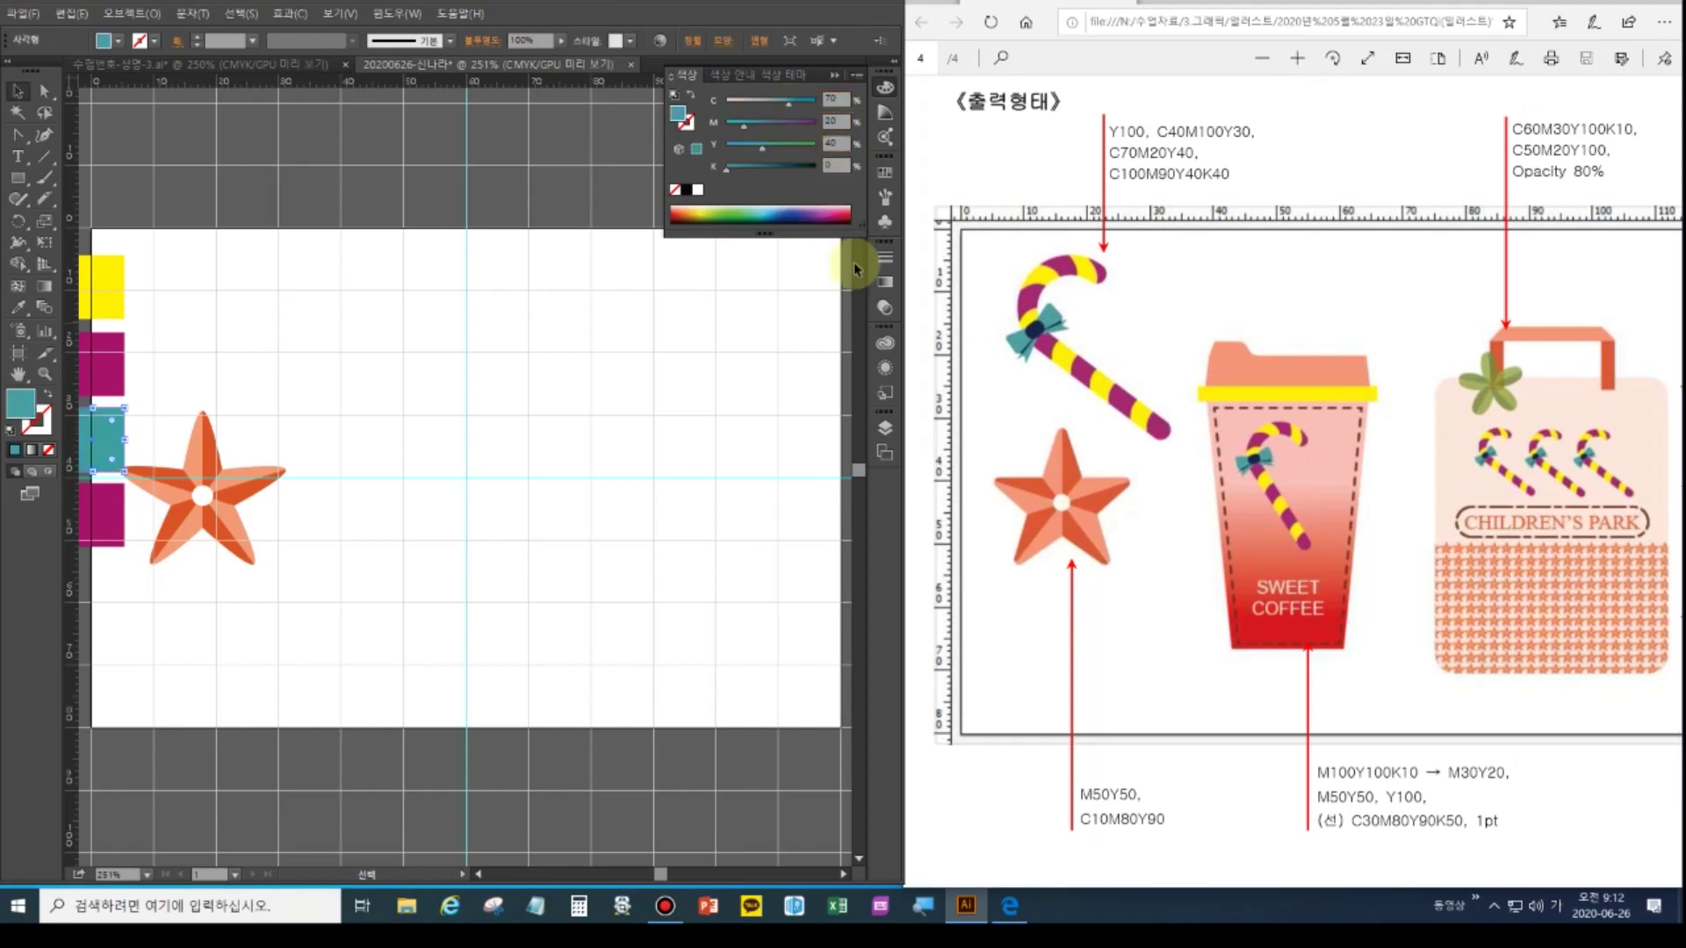
Recolour the bottom sample square to C100 M90 Y40 K40
click(113, 508)
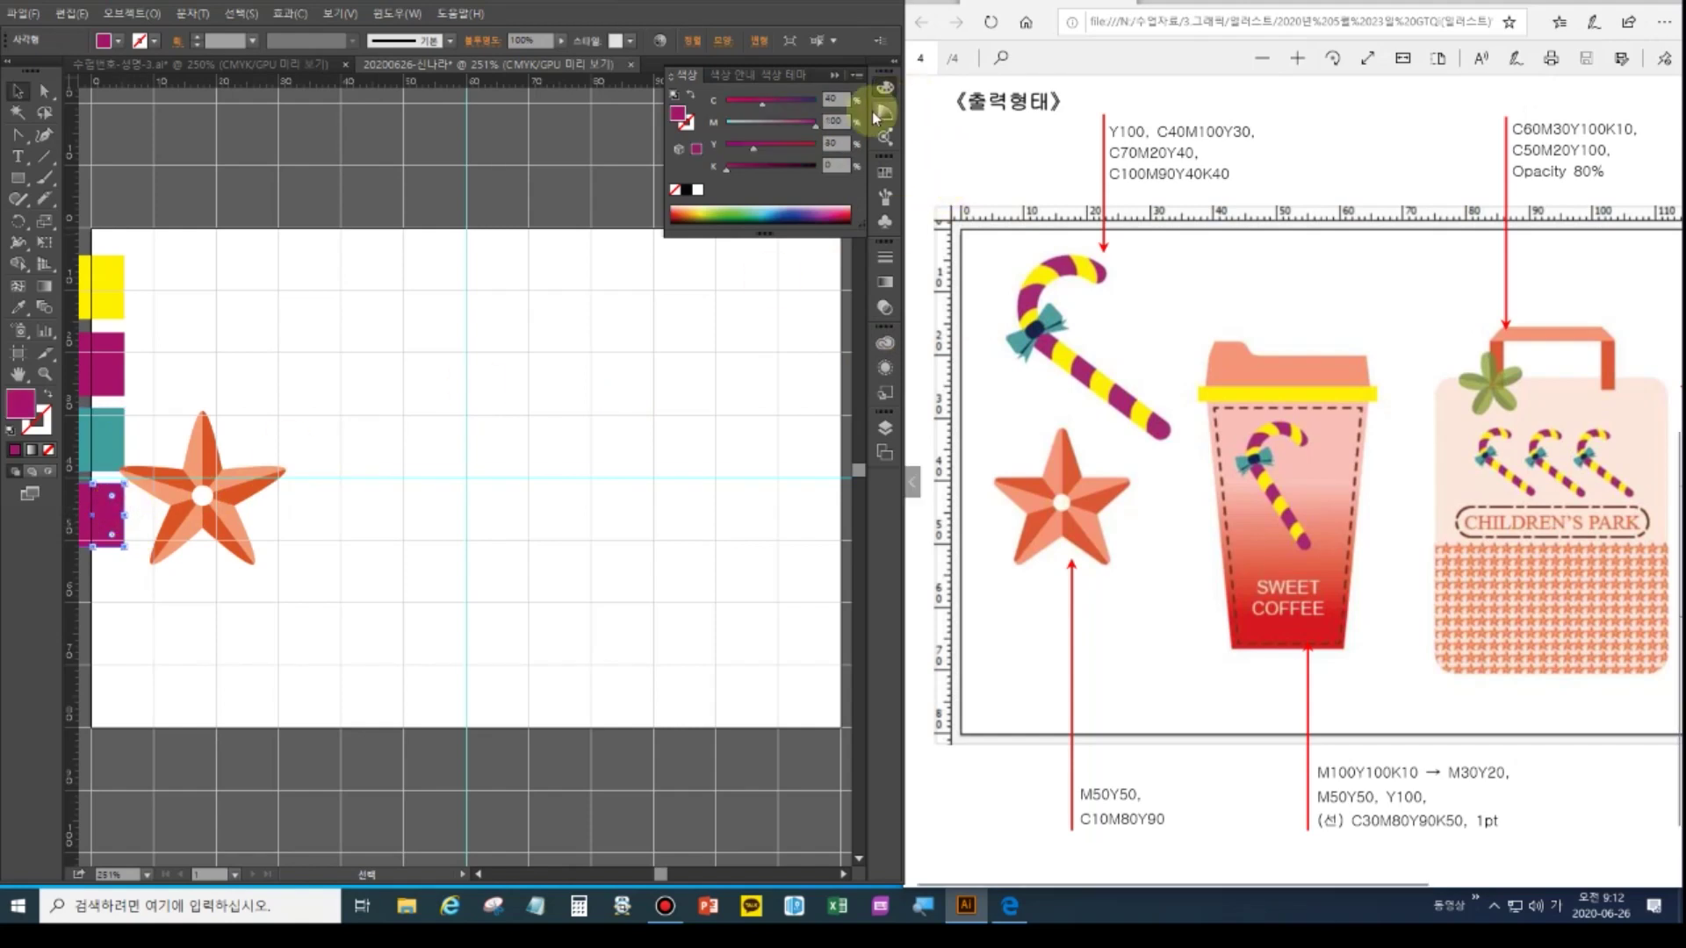
click(836, 98)
text(100)
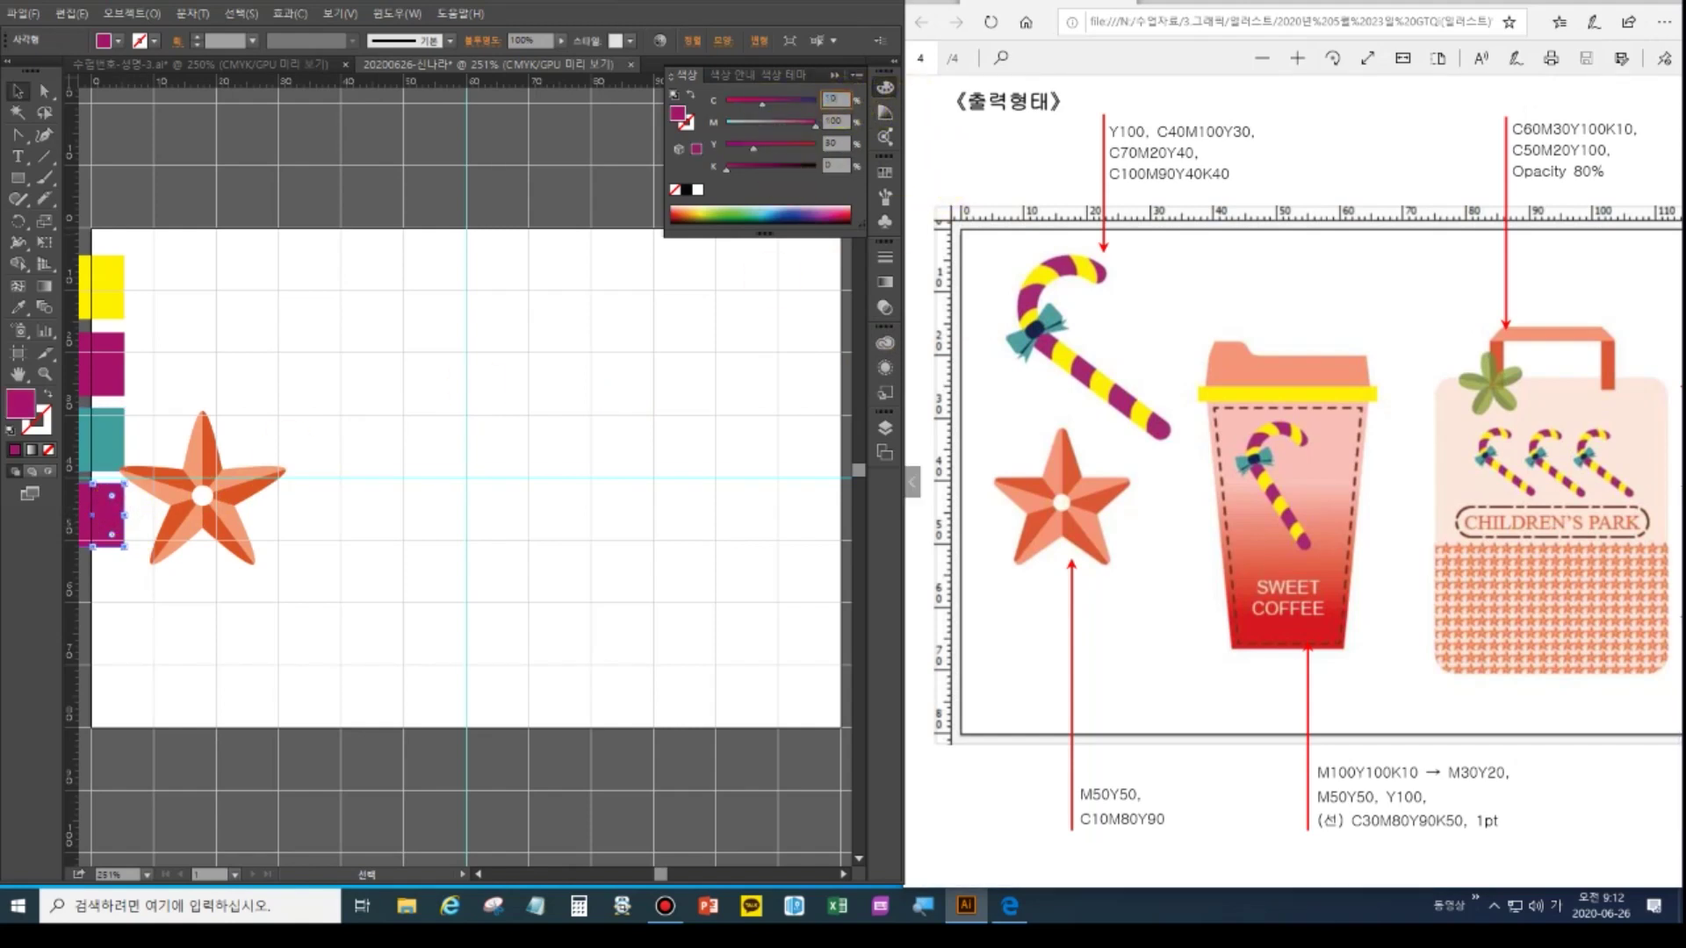
key(Tab)
text(90)
key(Tab)
text(40)
key(Tab)
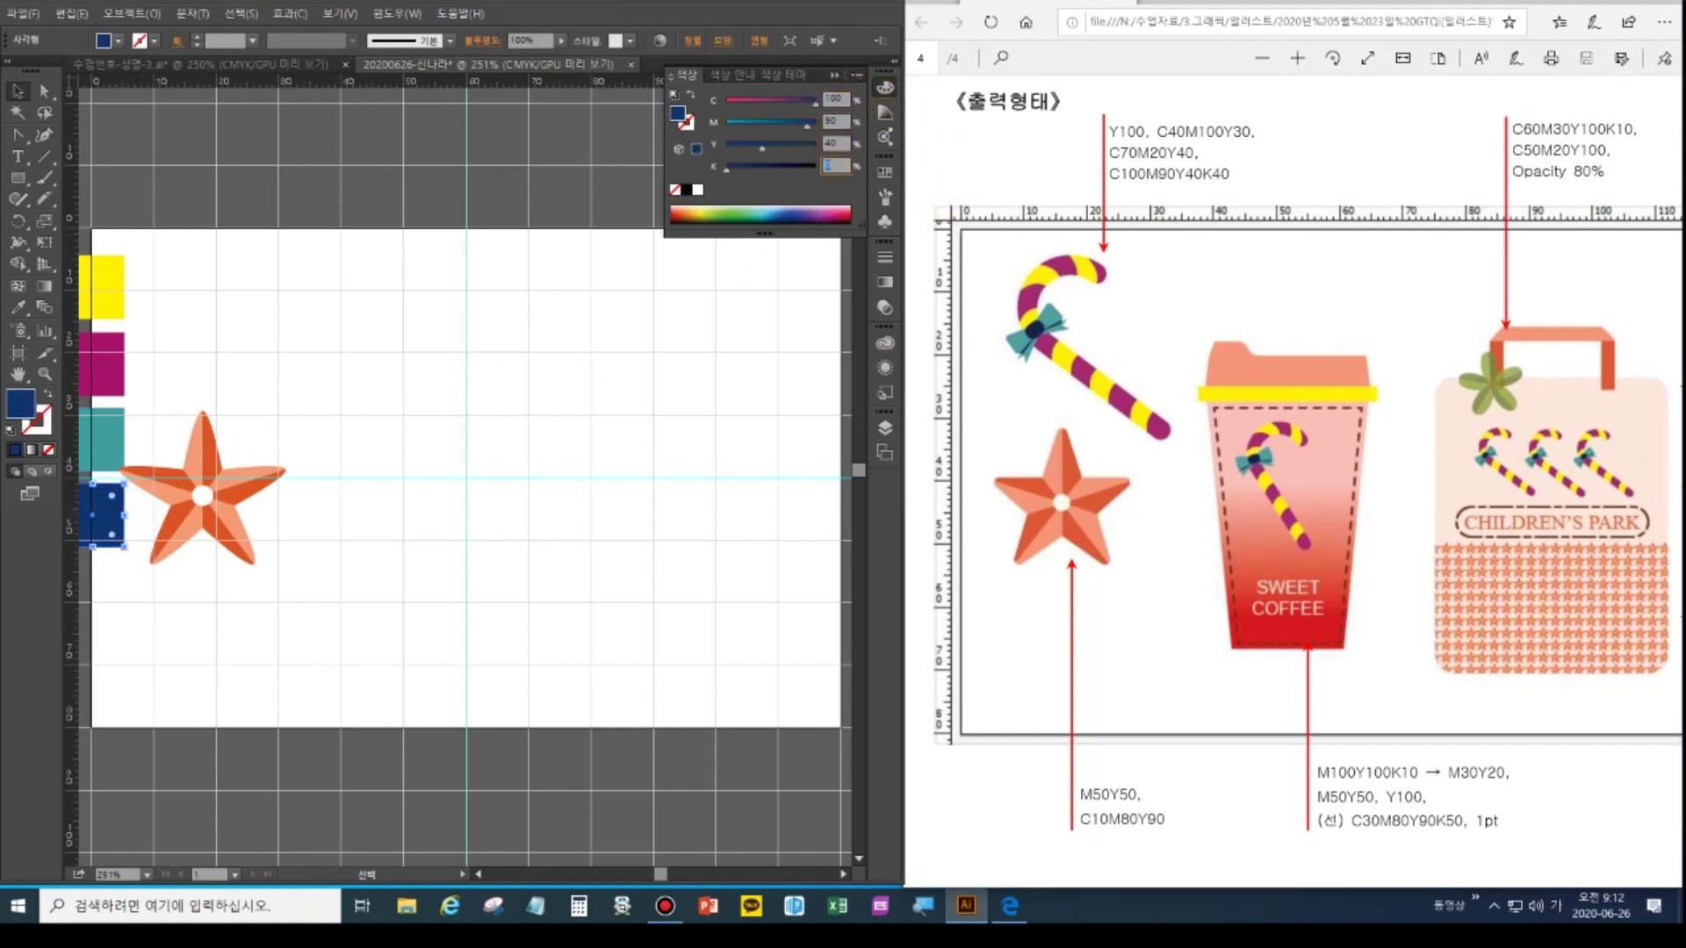
text(40)
key(Return)
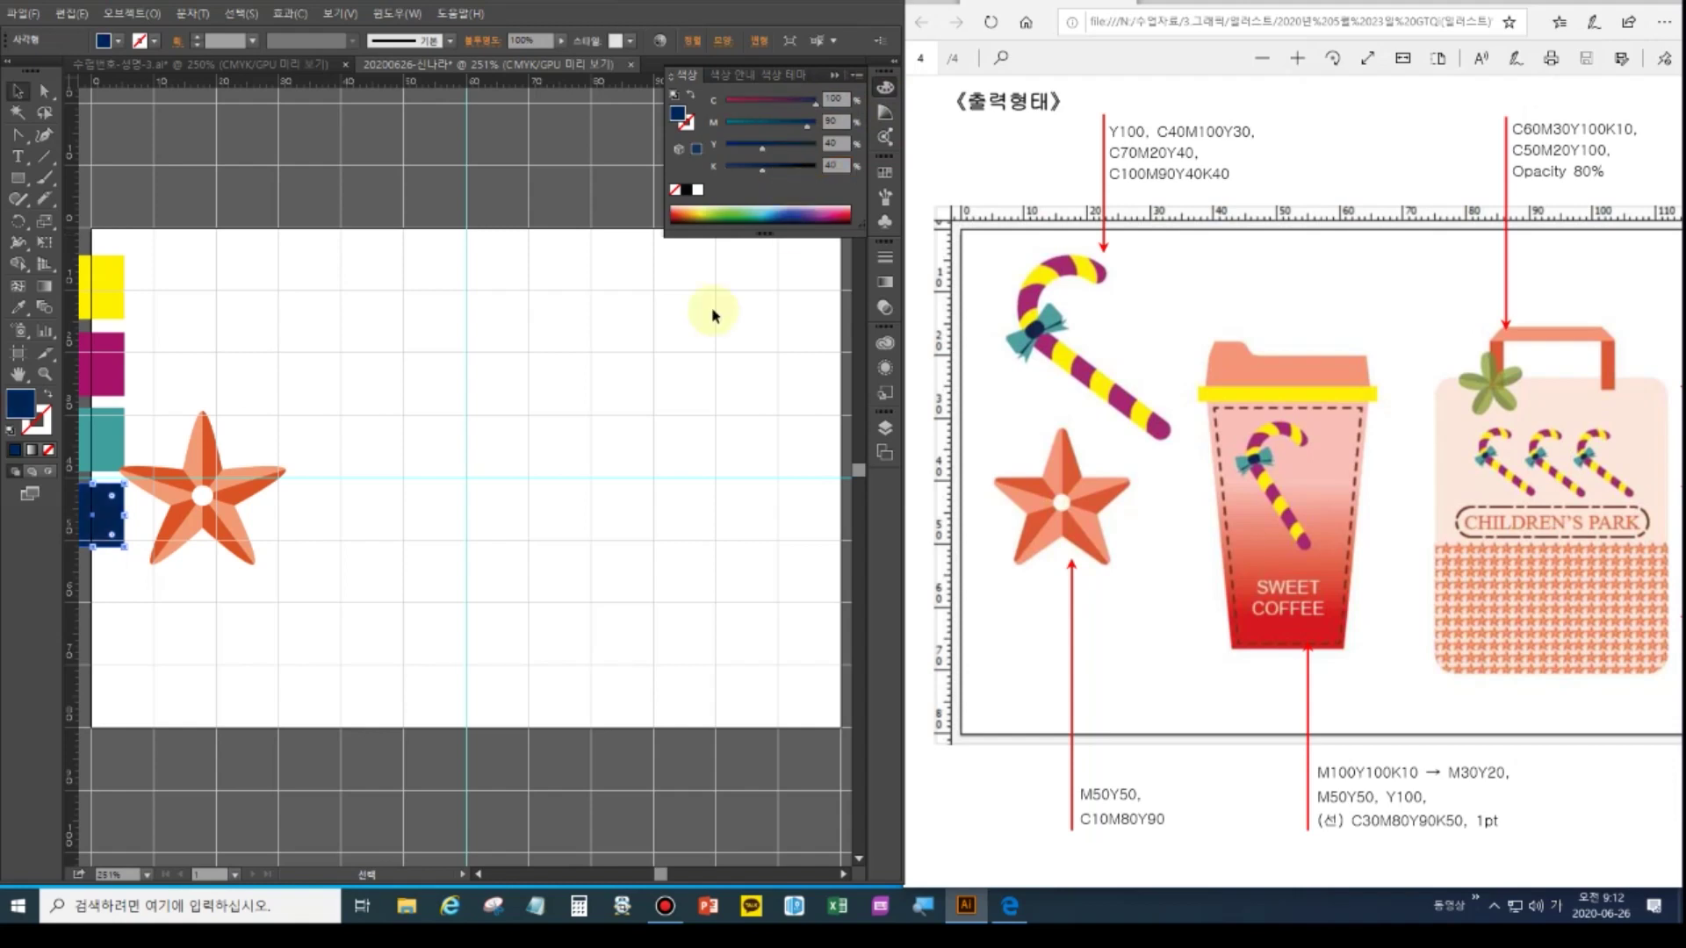
click(265, 316)
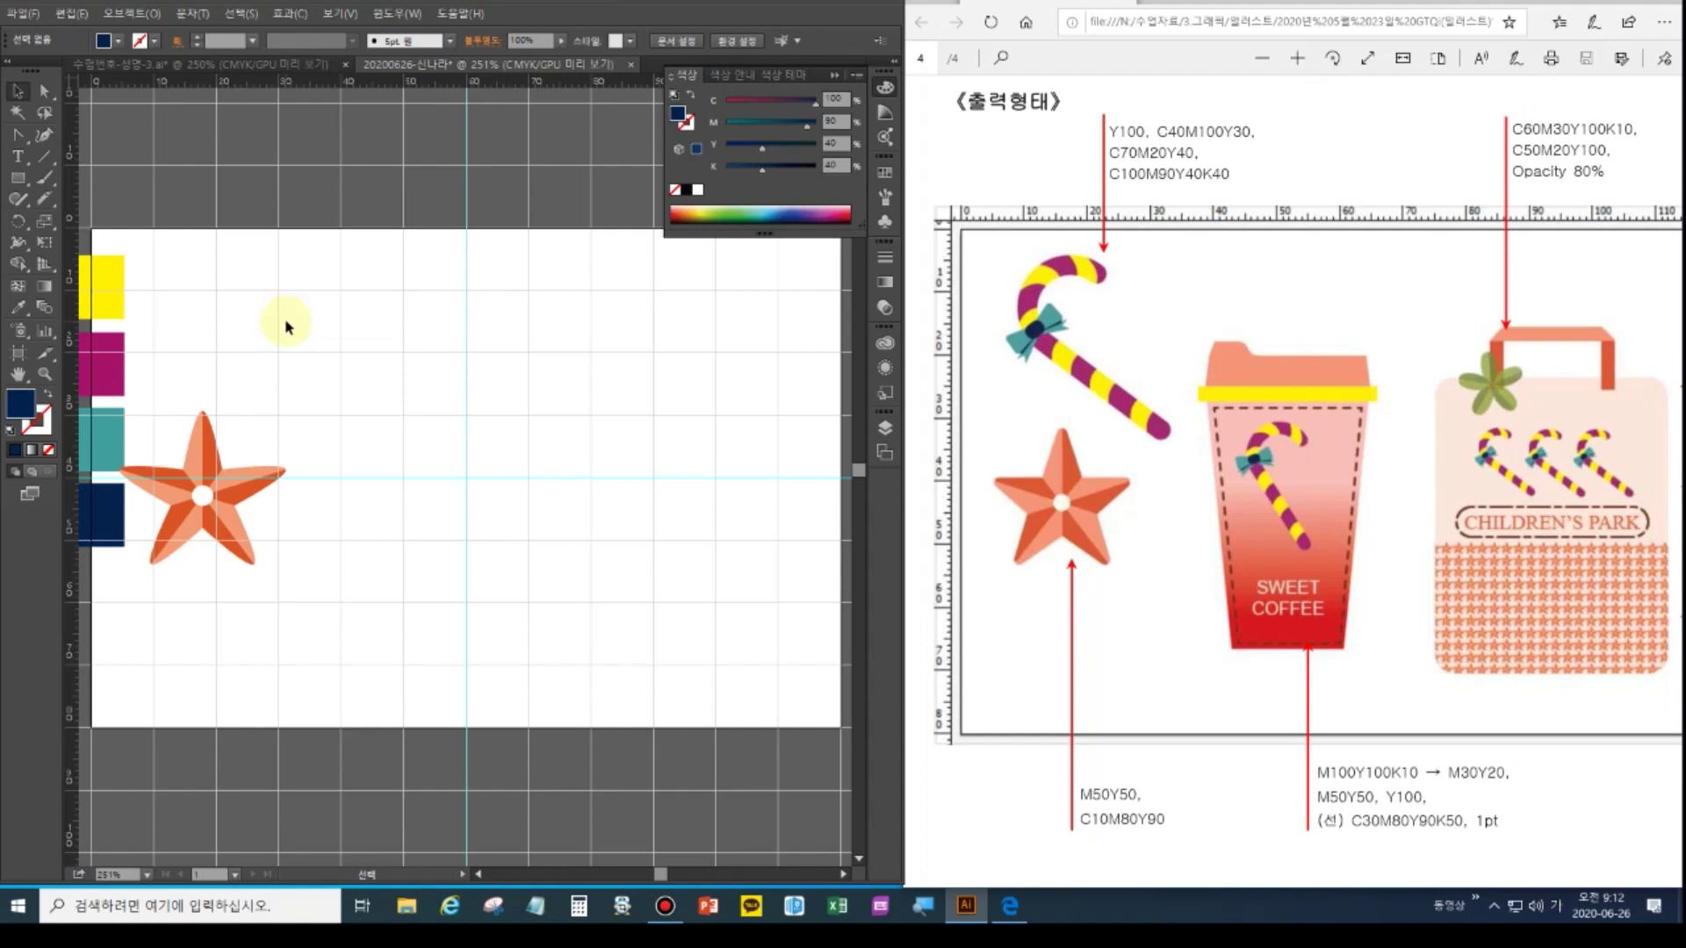
Draw a circle about 22 mm across centred on the guide intersection and swap its fill and stroke to leave a navy outline
click(18, 178)
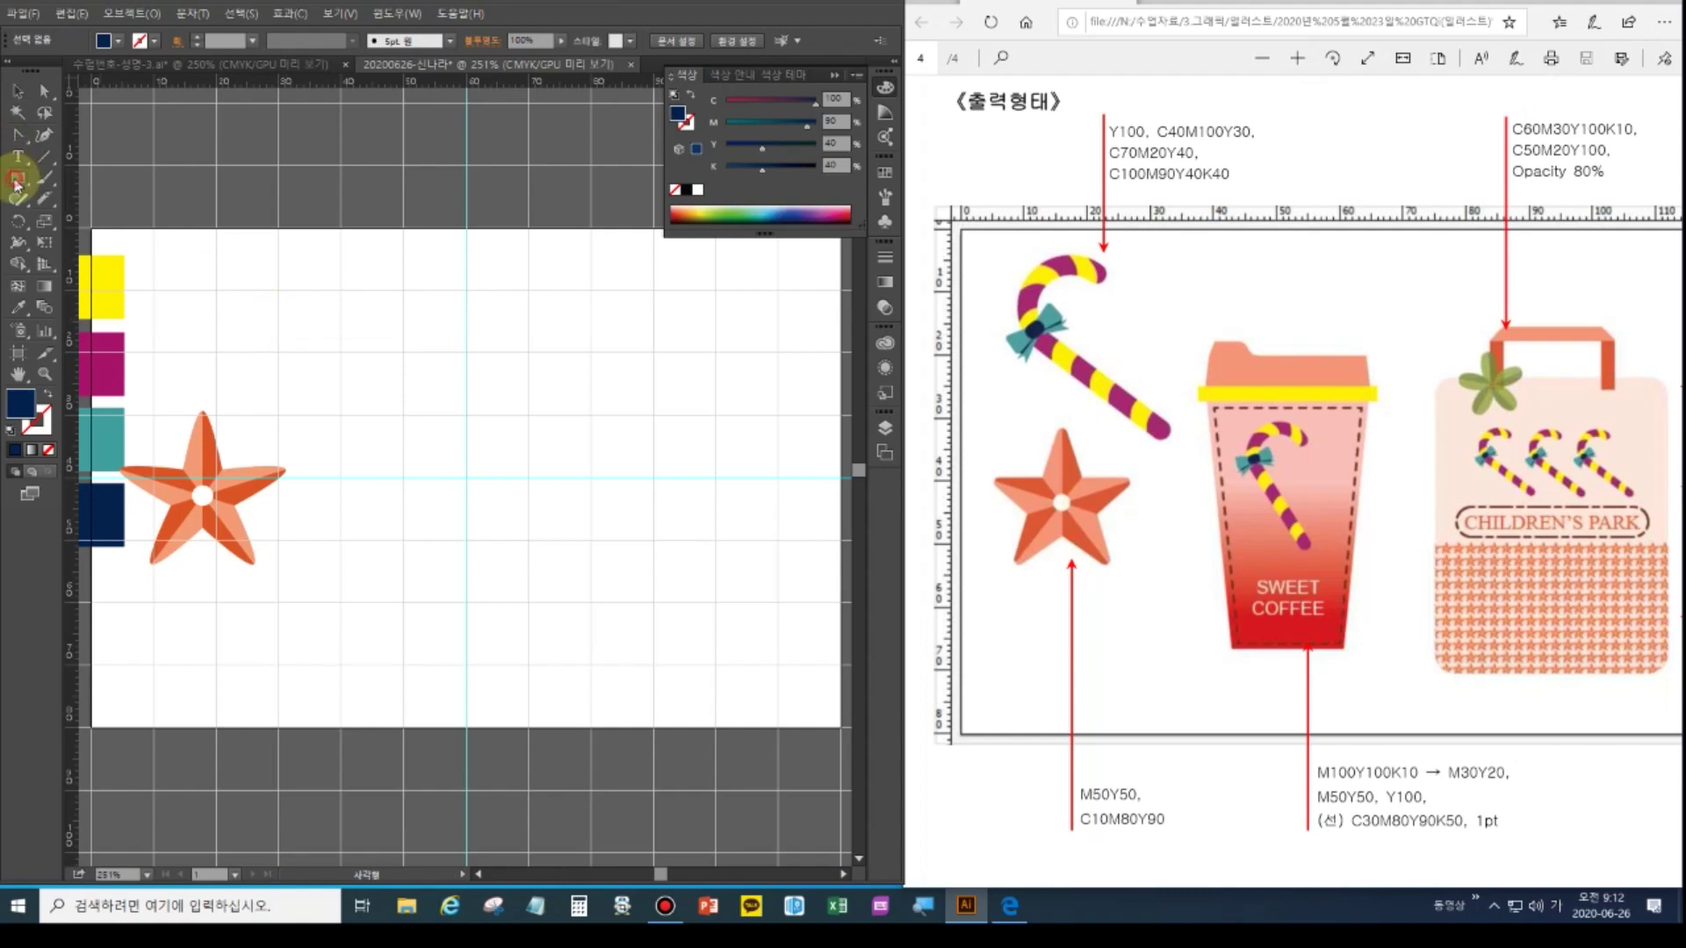
click(84, 220)
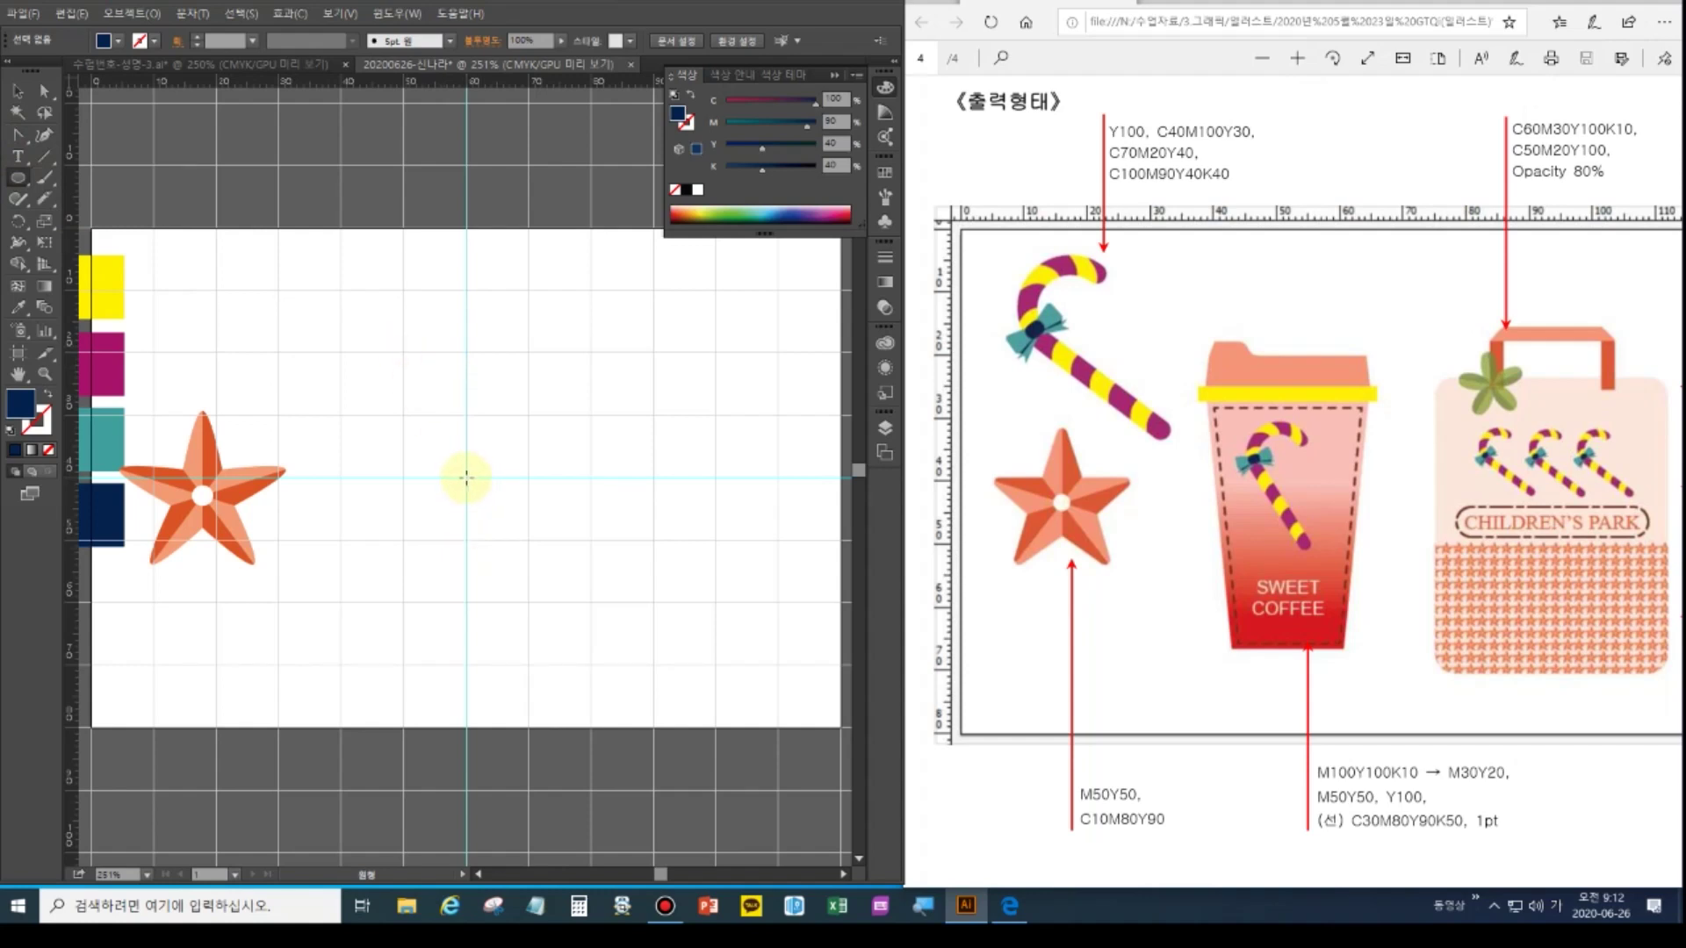
drag(466, 478, 524, 545)
click(47, 395)
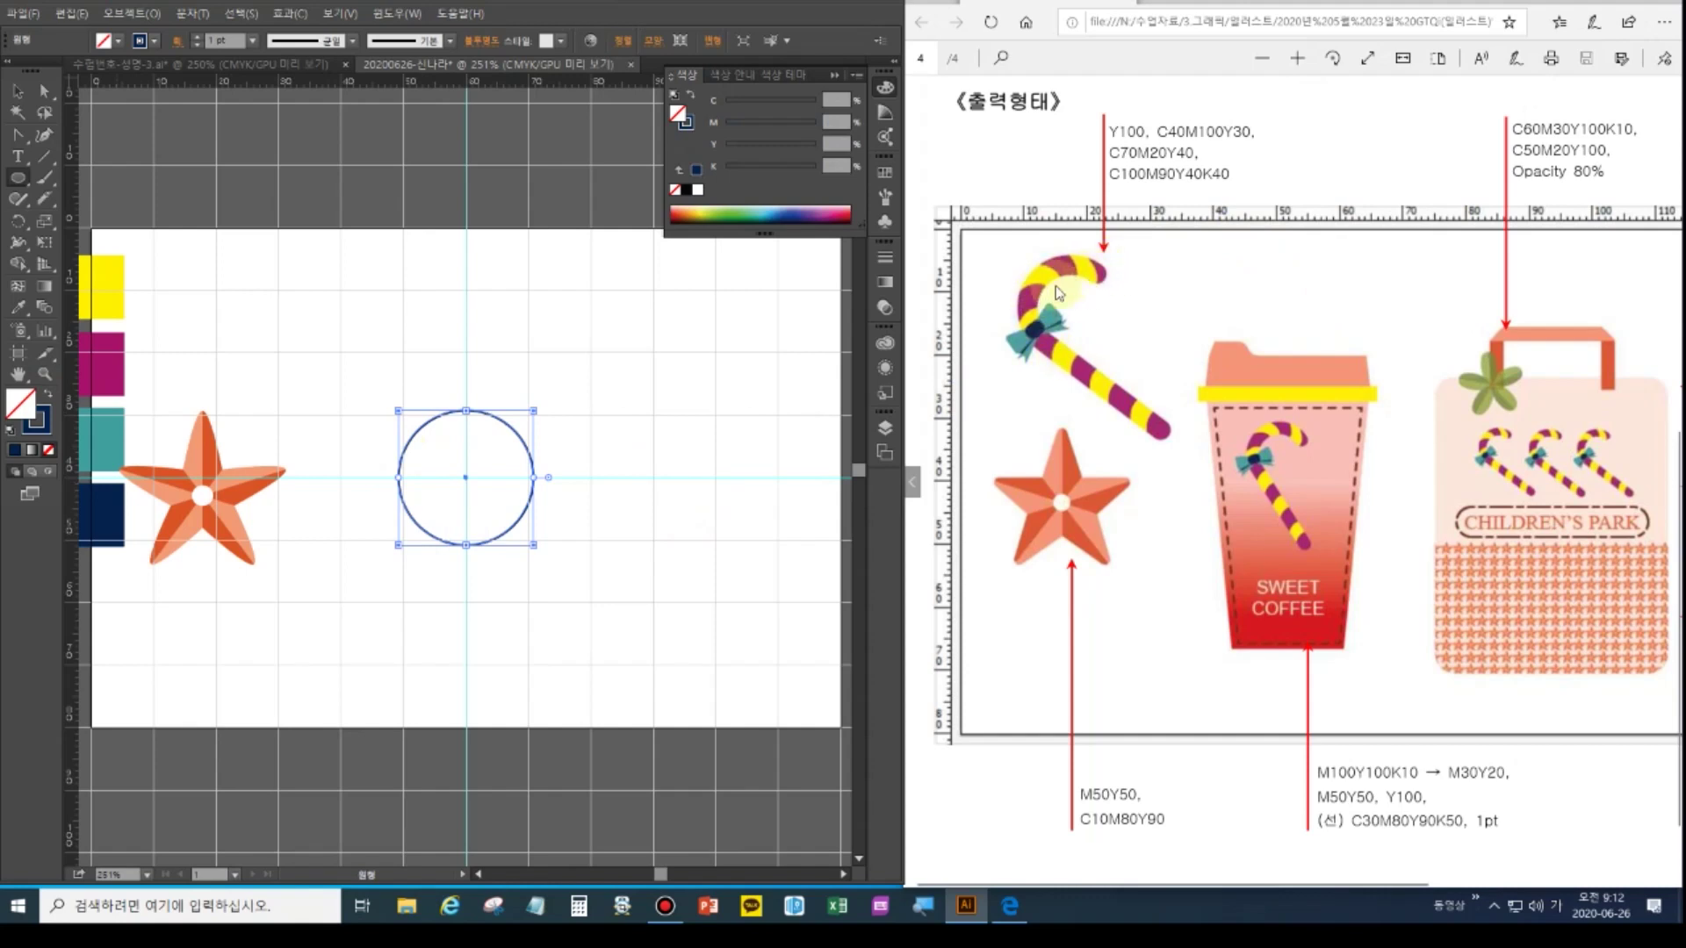
Delete the circle's rightmost anchor point to leave an open left-hand semicircle
click(29, 100)
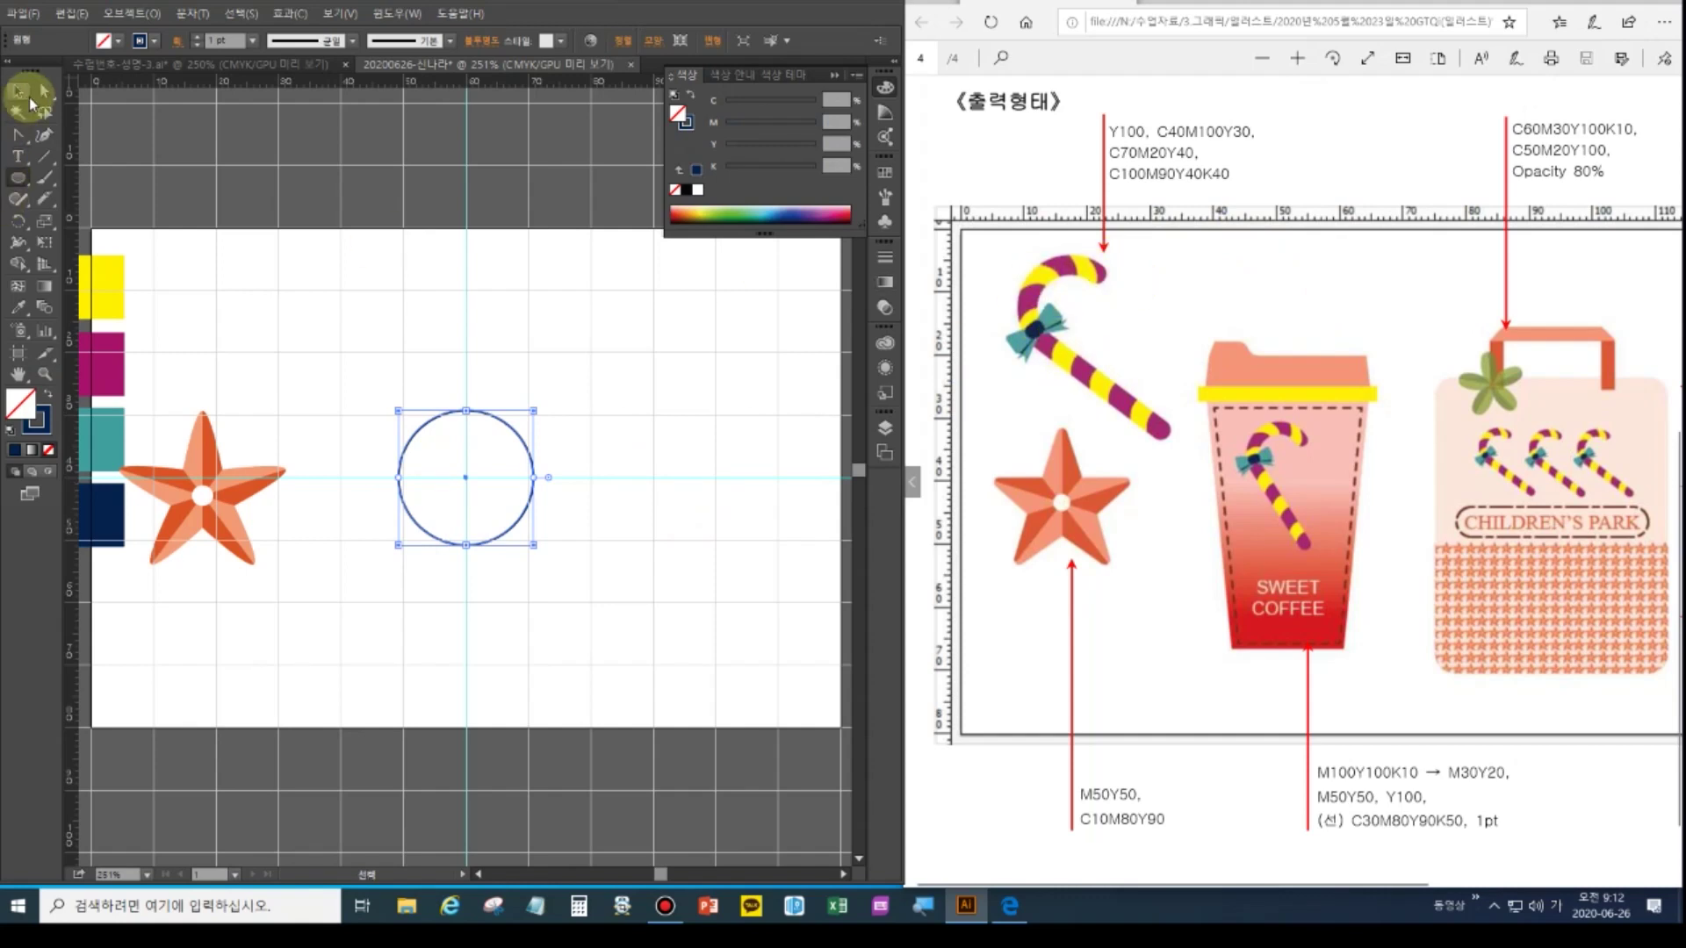
click(44, 91)
click(534, 478)
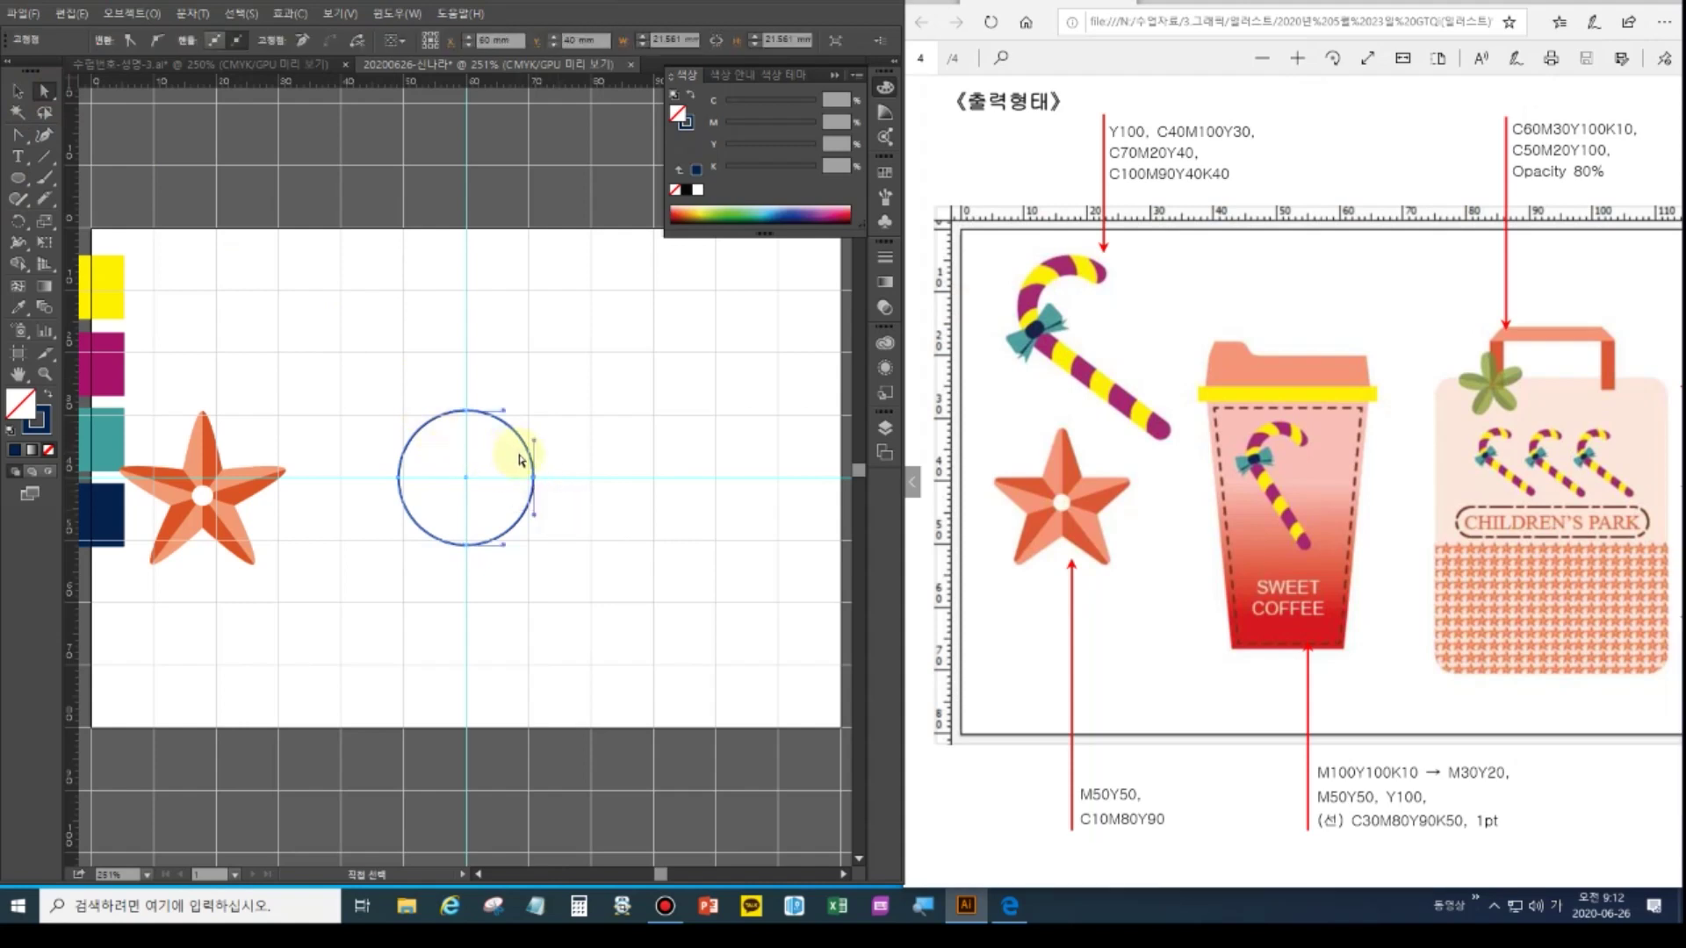
key(Delete)
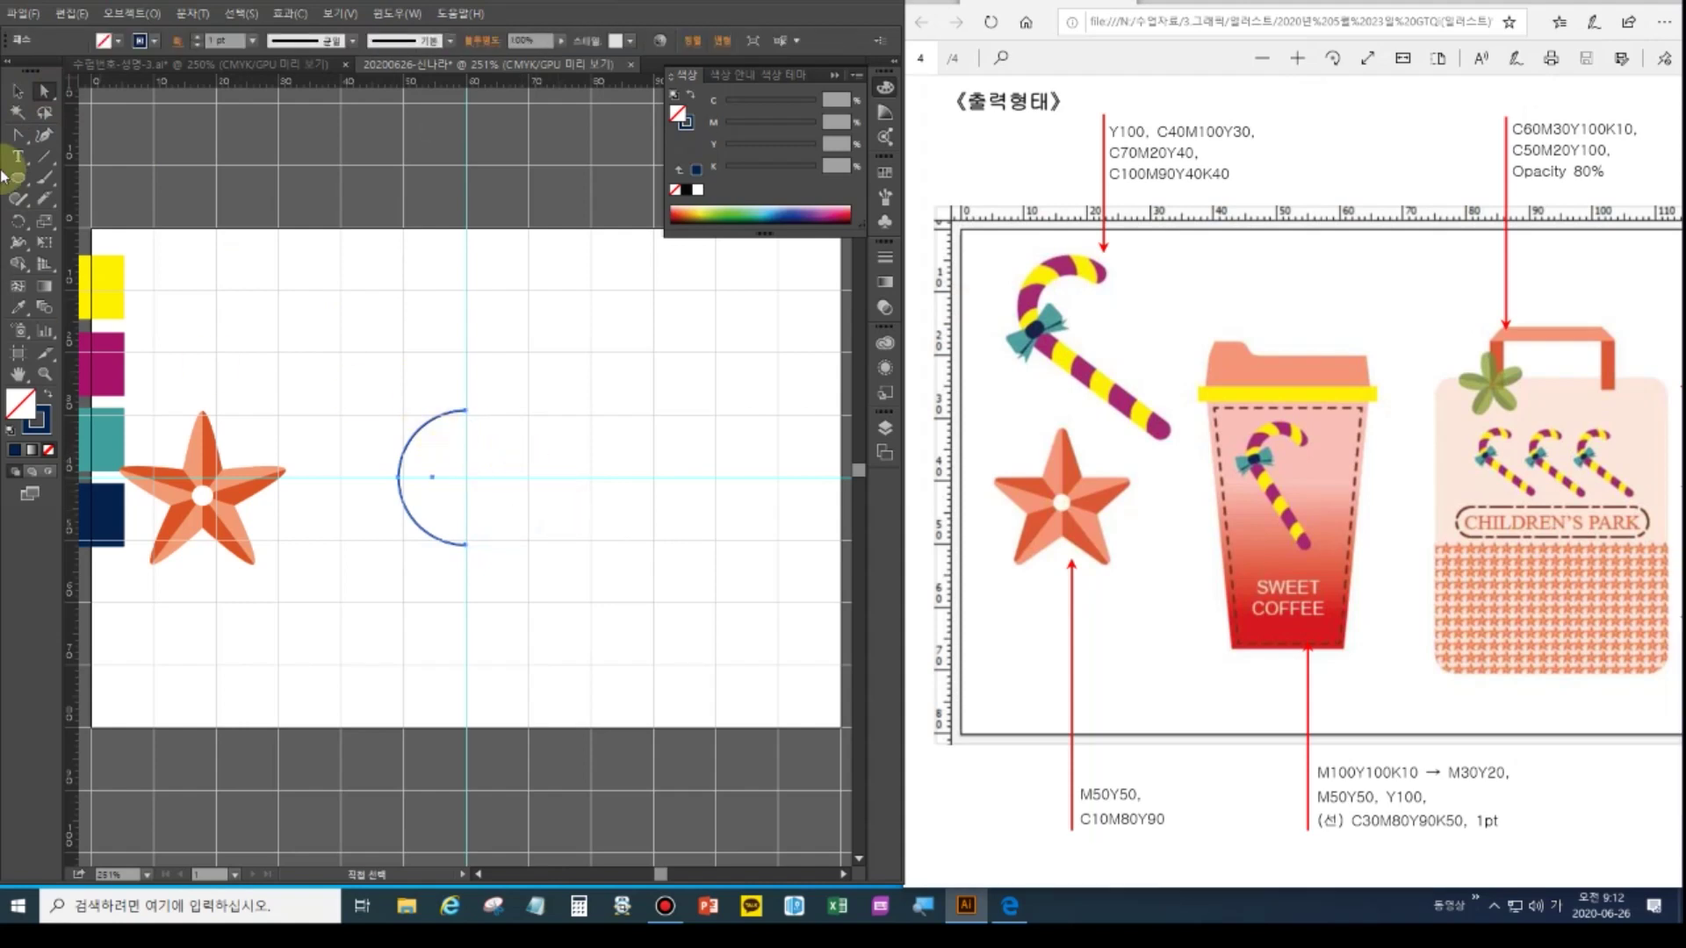
Show the artwork in outline view and add an anchor point just before the semicircle's lower end
key(ctrl+plus)
key(ctrl+plus)
key(ctrl+plus)
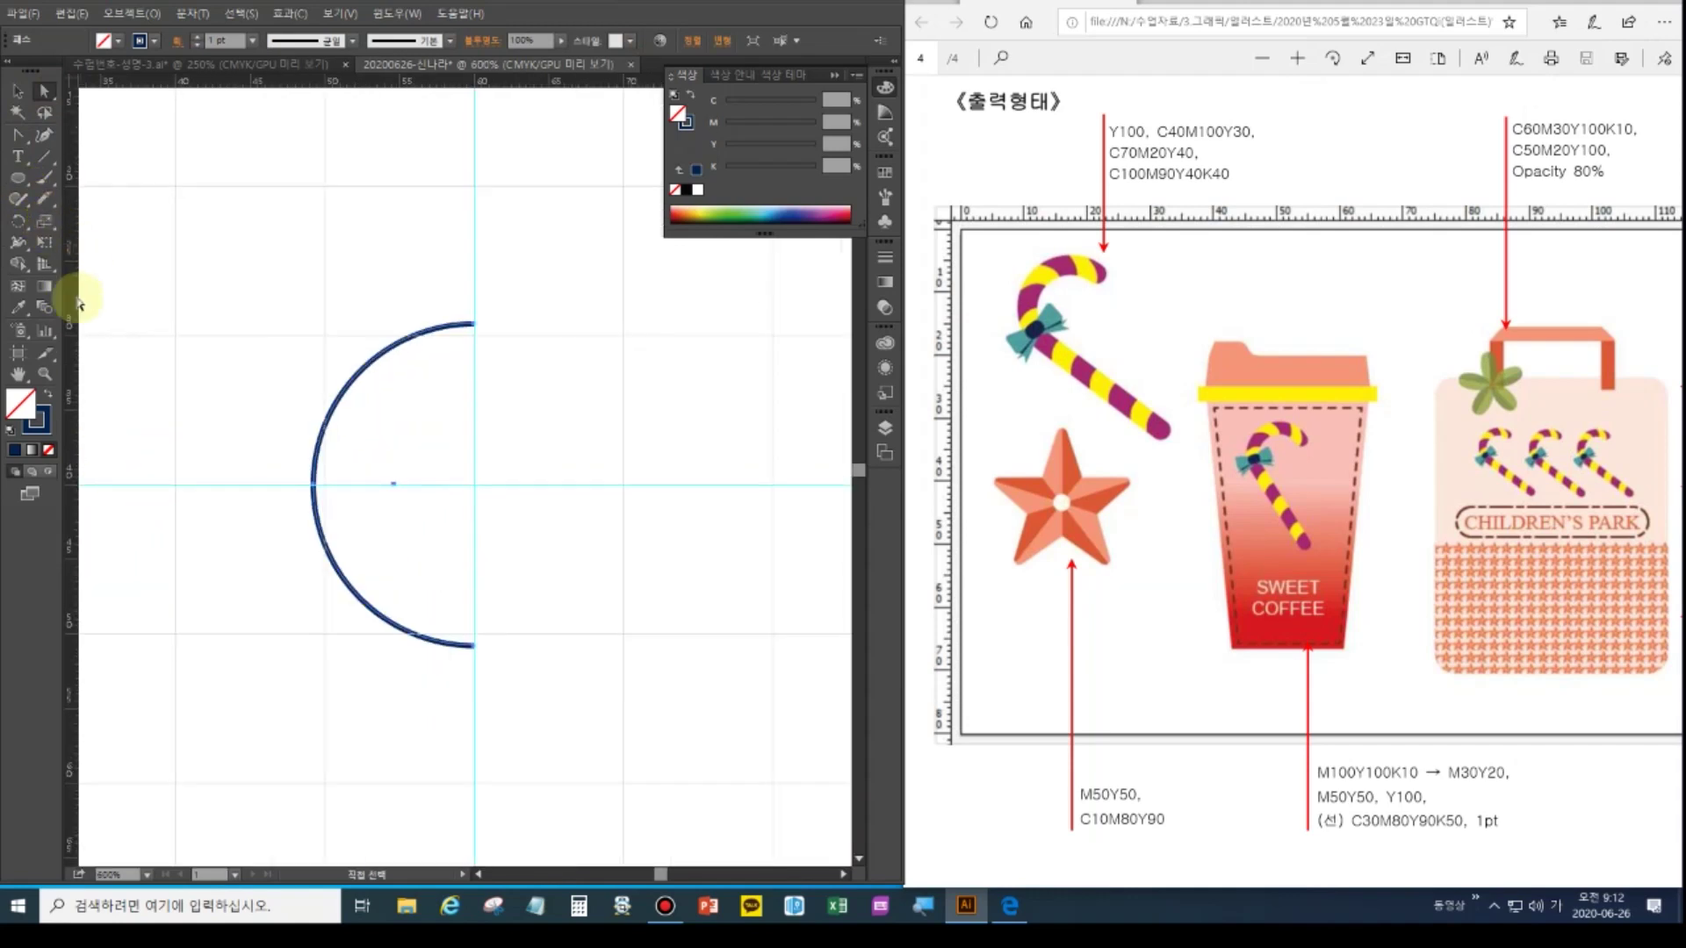
key(ctrl+a)
key(ctrl+y)
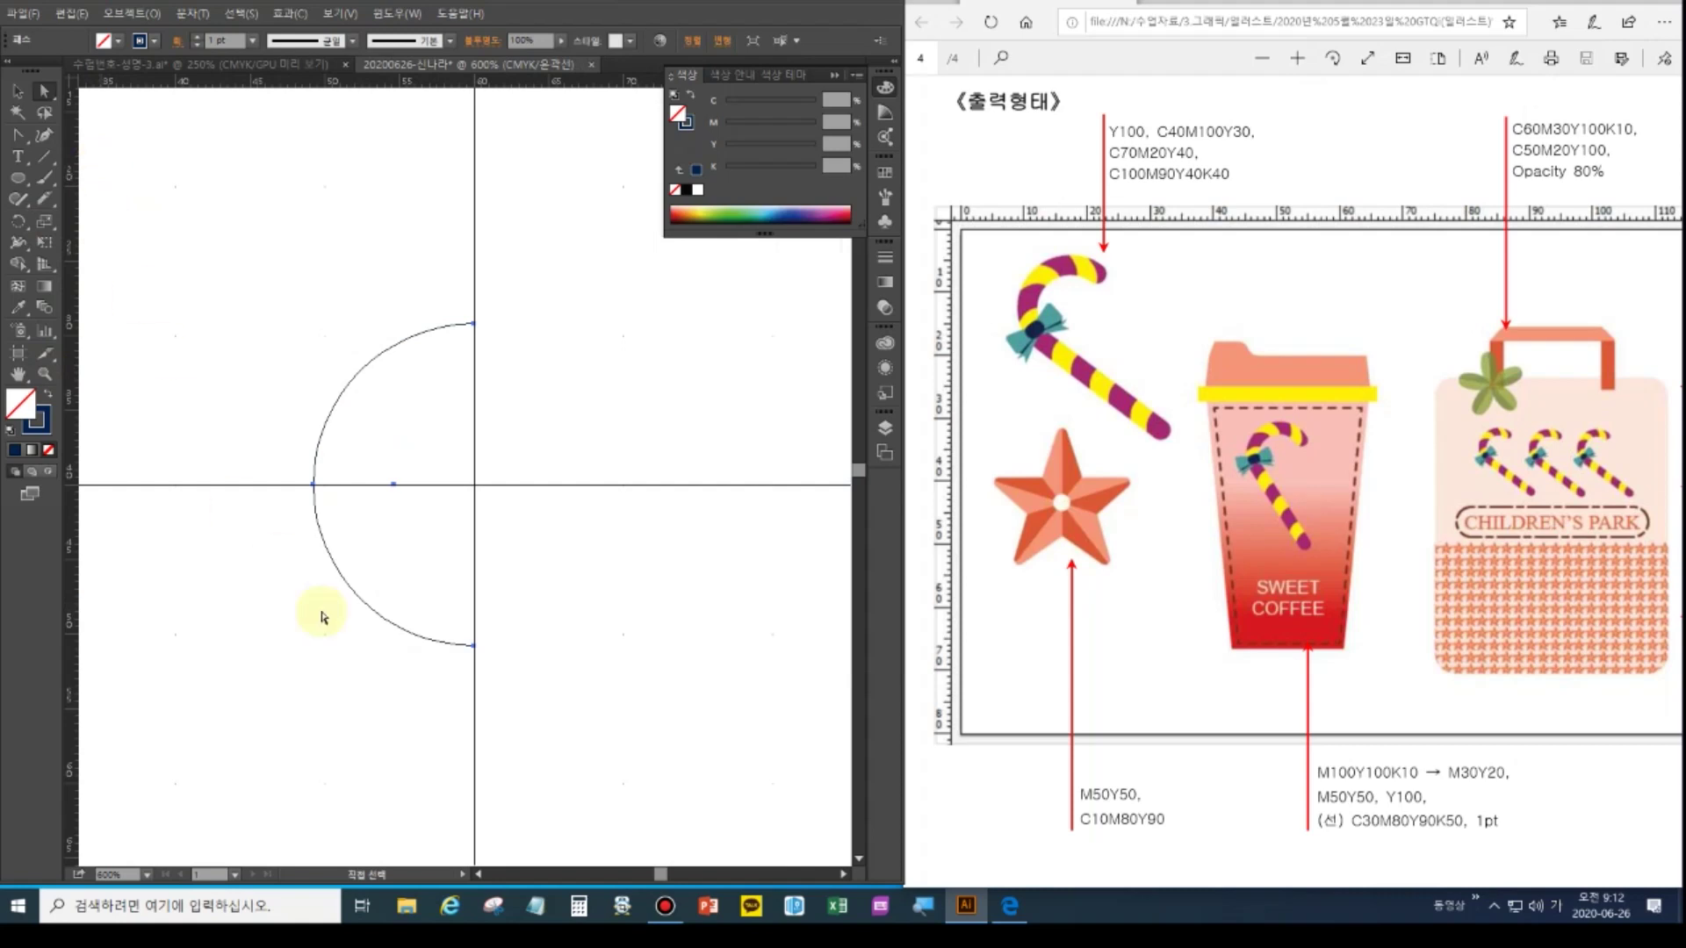
click(22, 140)
drag(27, 148, 77, 161)
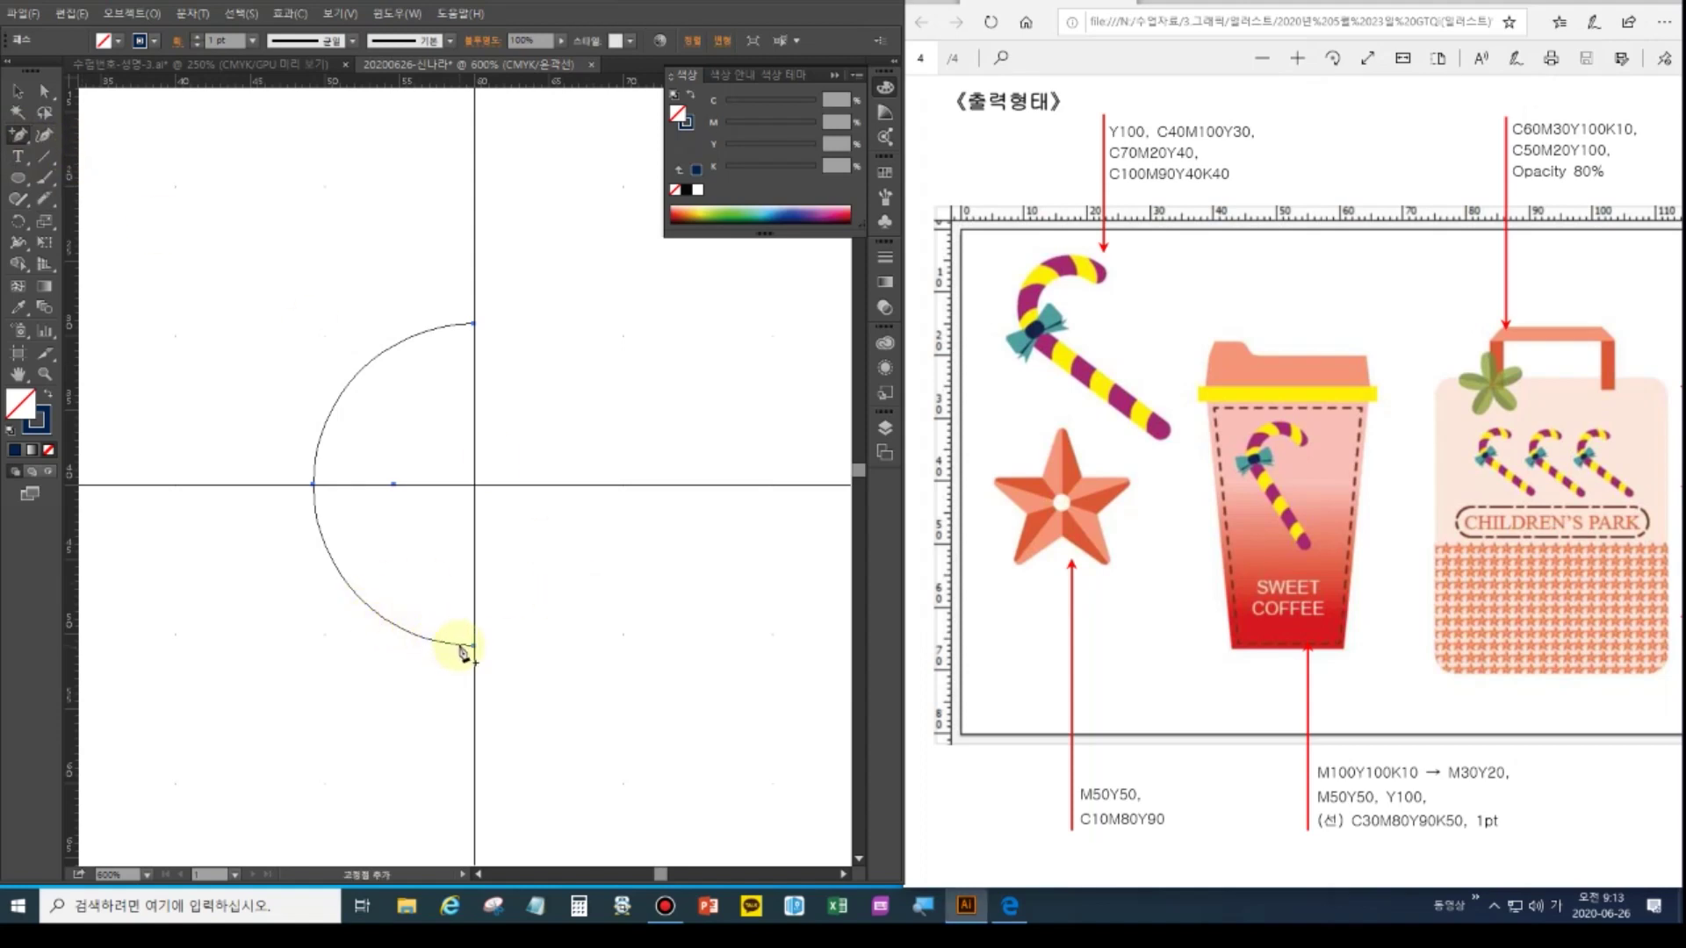
click(462, 651)
Extend the arc's lower end horizontally about 37 mm to the right as a straight shaft and return to preview display
click(46, 91)
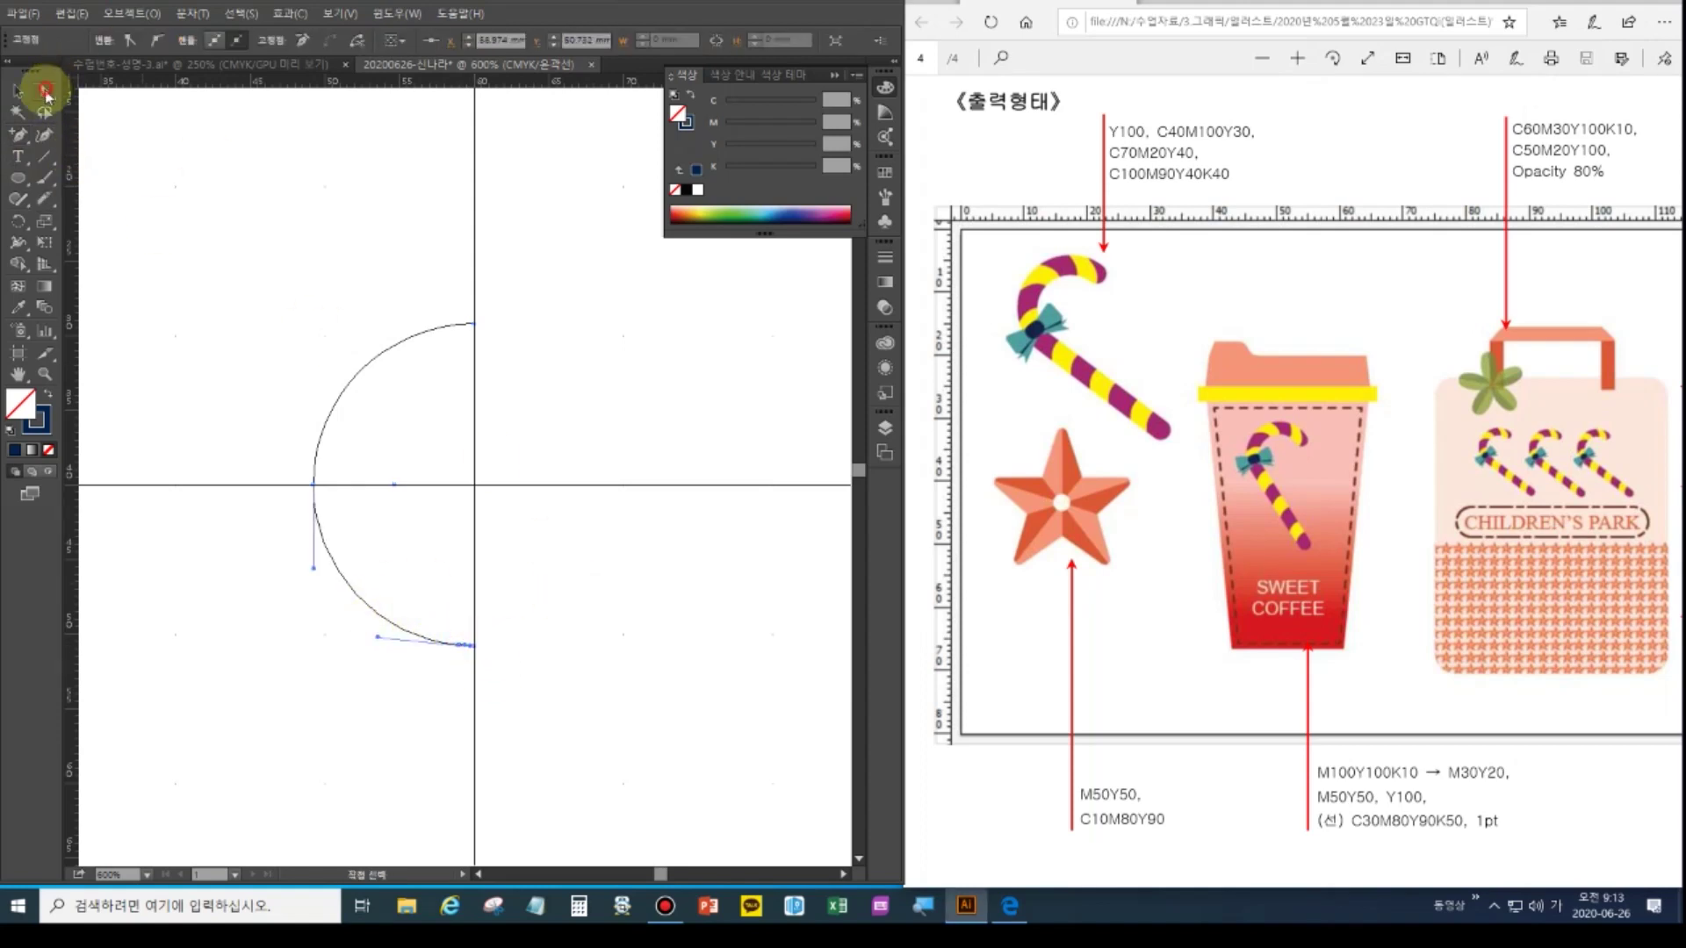
drag(473, 646, 530, 644)
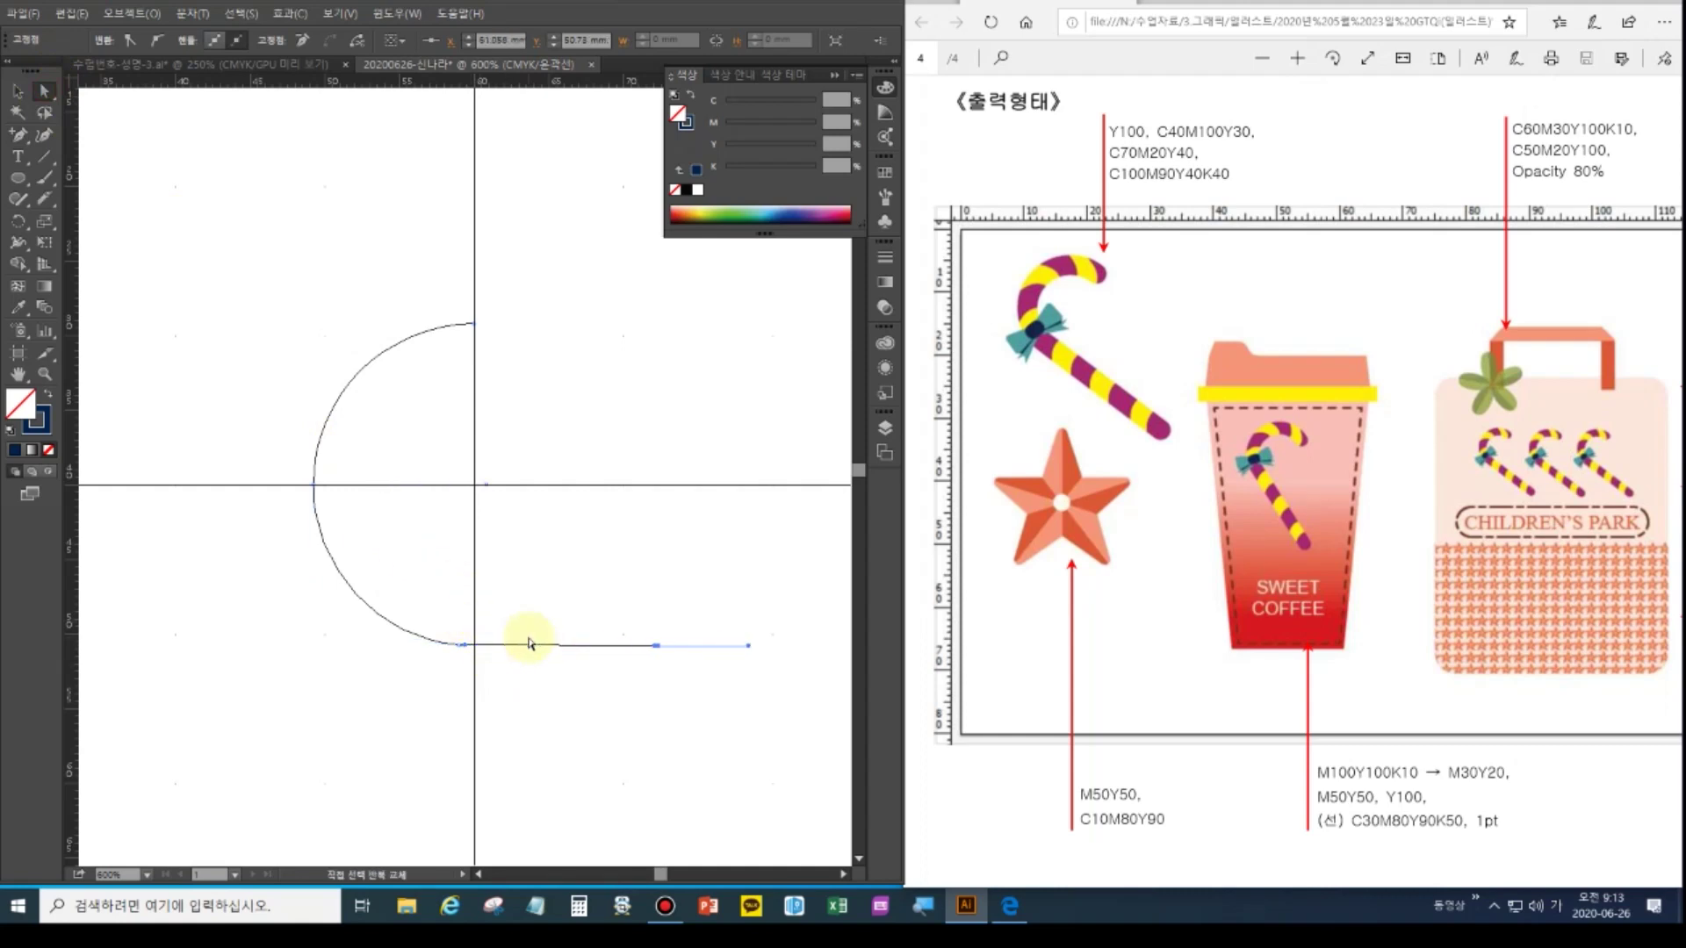
double_click(18, 376)
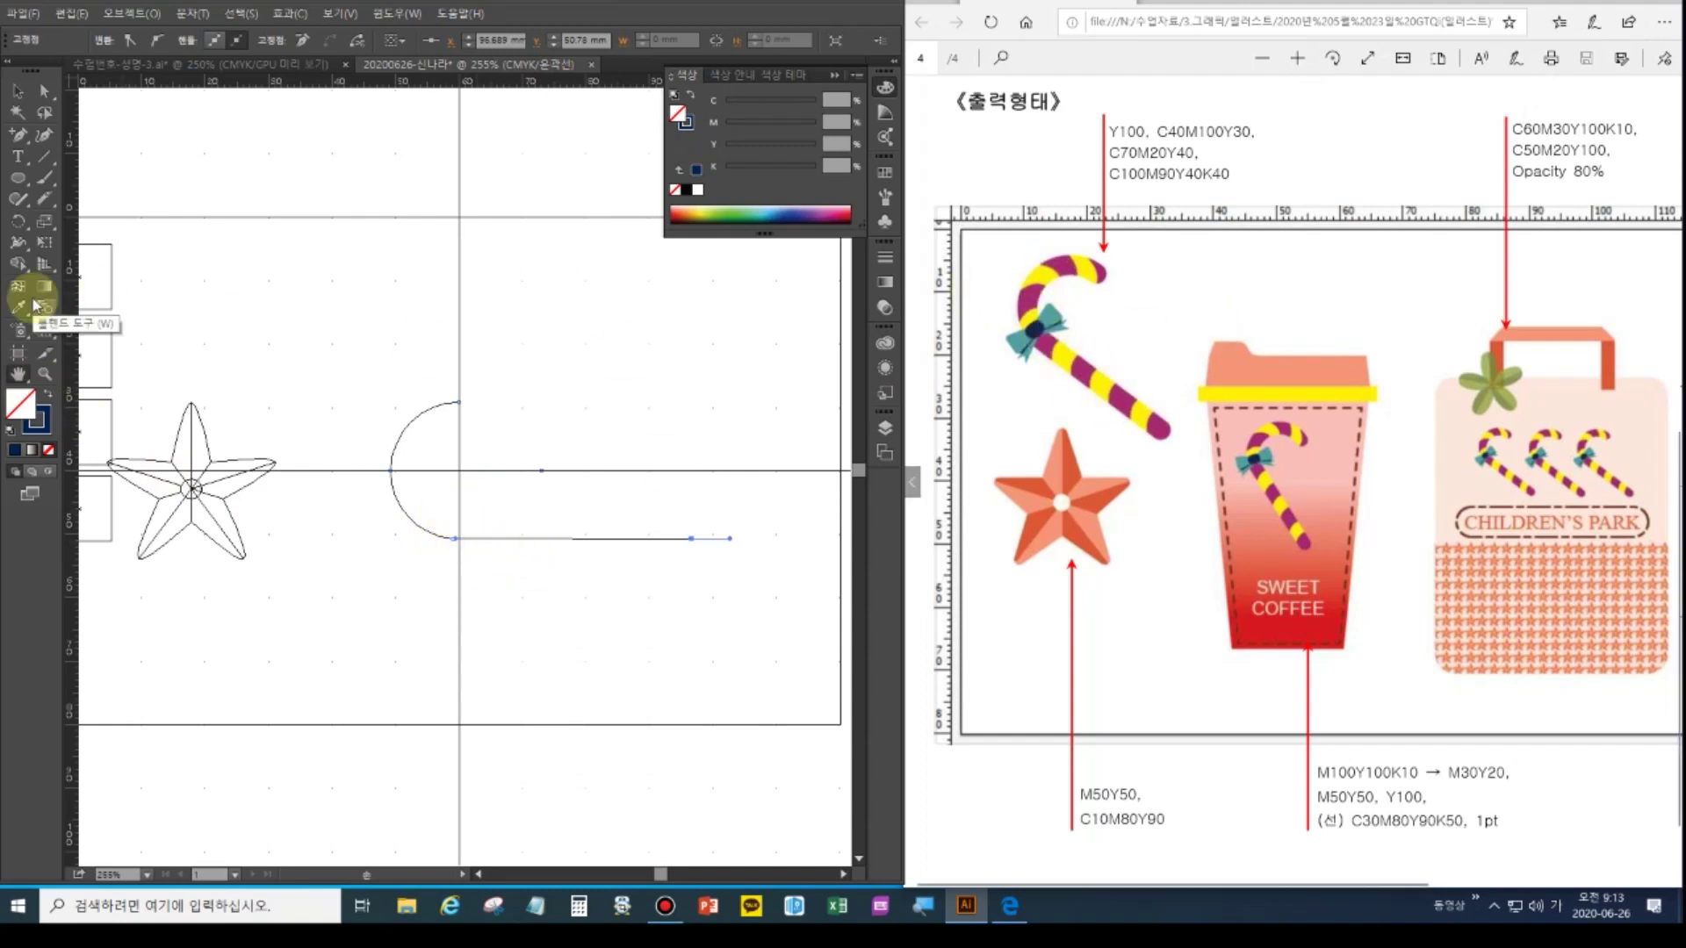
key(ctrl+y)
click(12, 99)
click(609, 392)
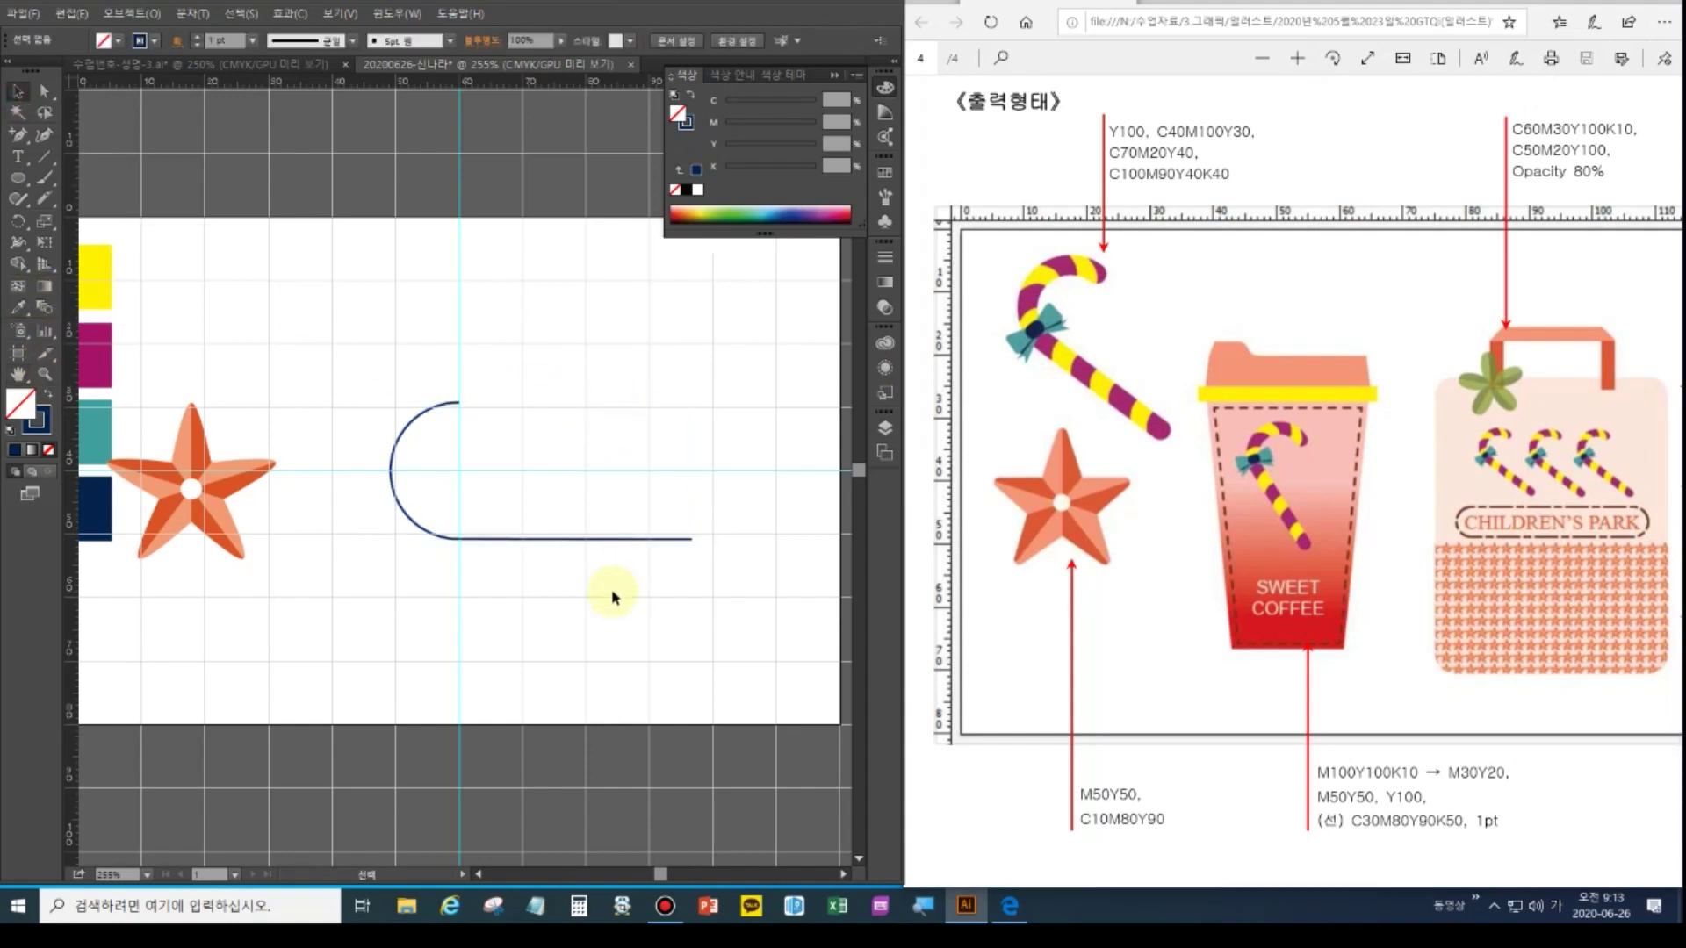
Rotate the hook path clockwise until its shaft slopes down to the right and set its stroke weight to 9 pt
drag(372, 372, 715, 626)
drag(339, 396, 449, 288)
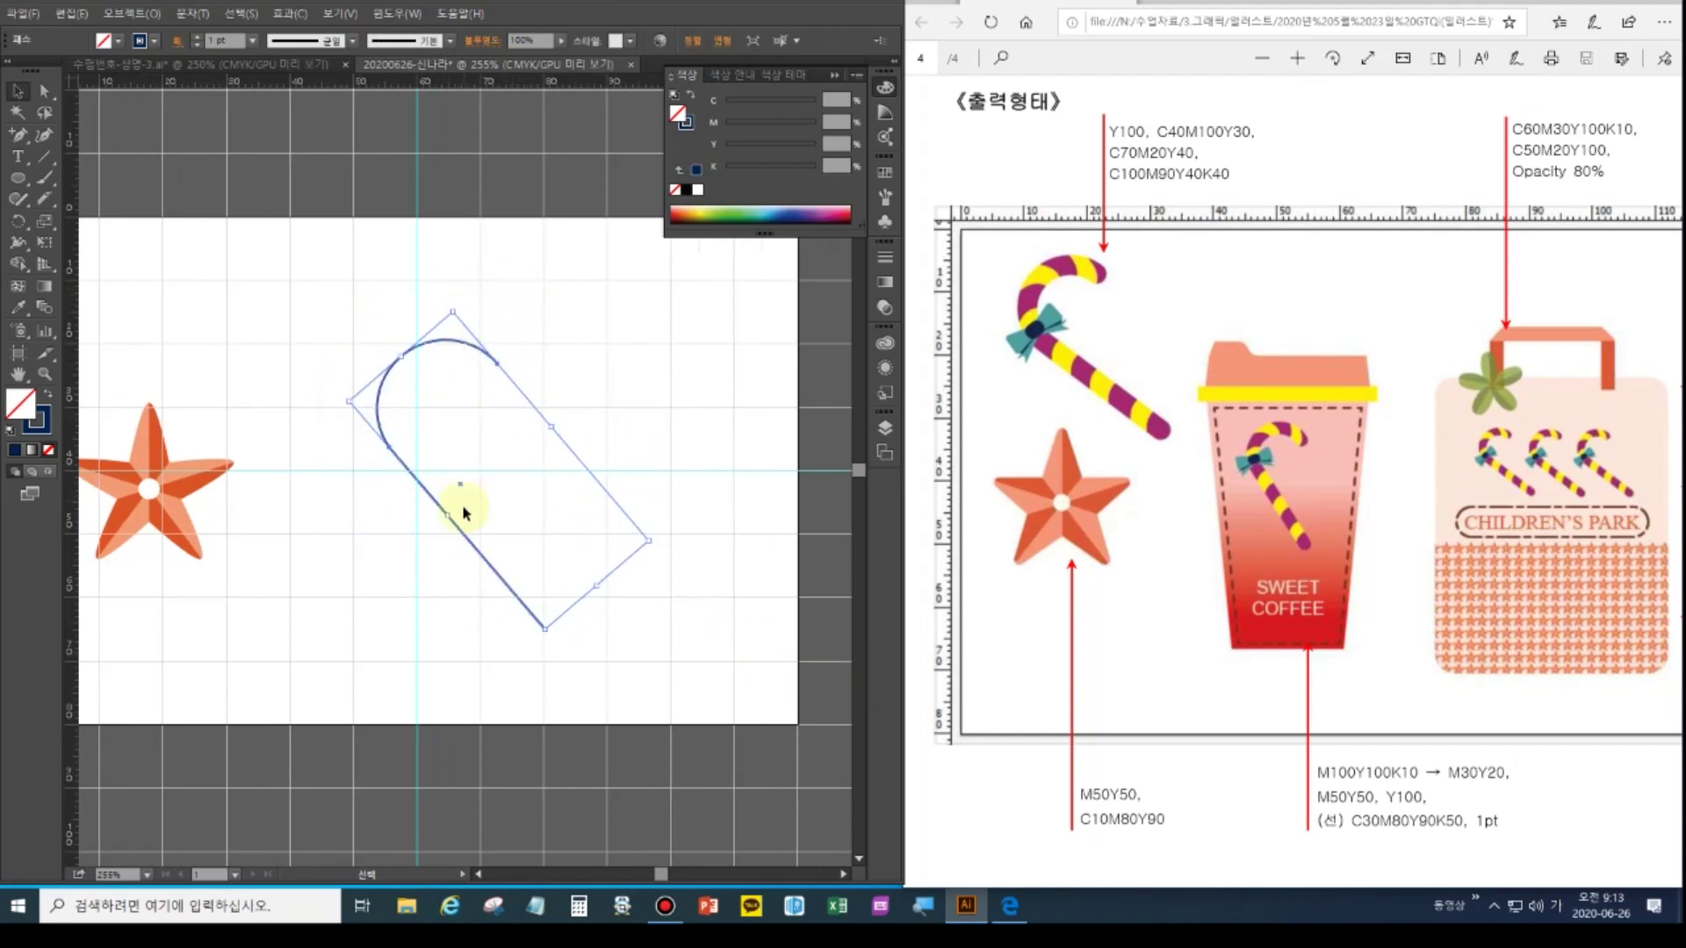
click(197, 39)
click(197, 39)
click(197, 38)
click(198, 39)
click(197, 39)
click(198, 39)
click(197, 38)
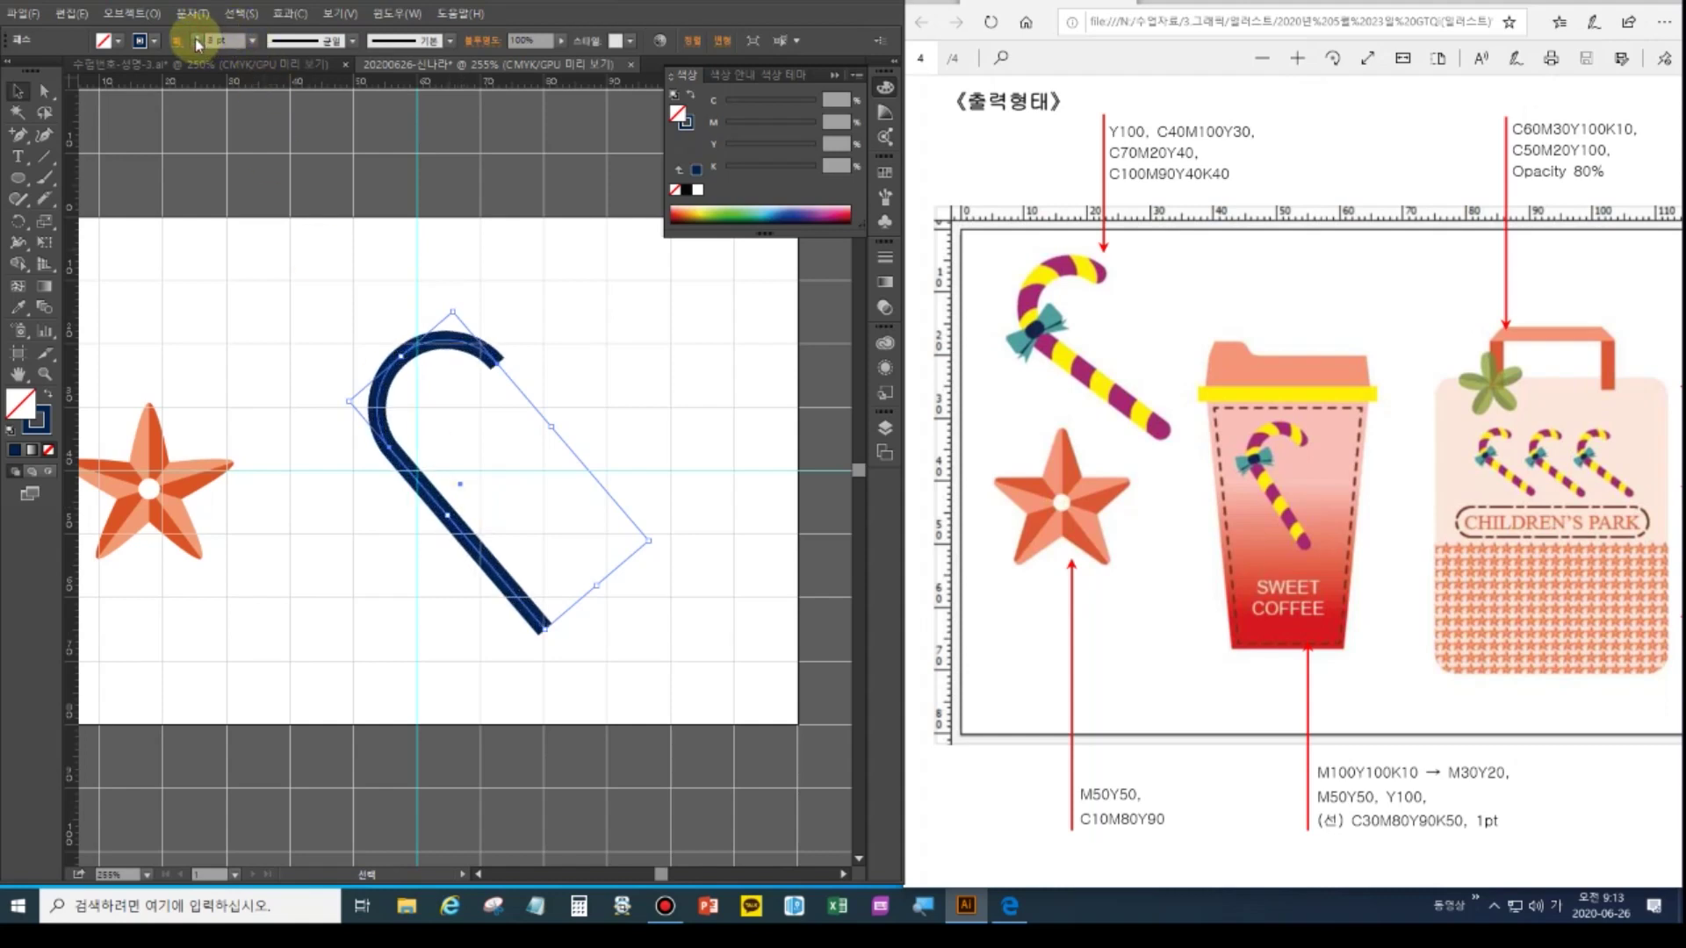
click(197, 38)
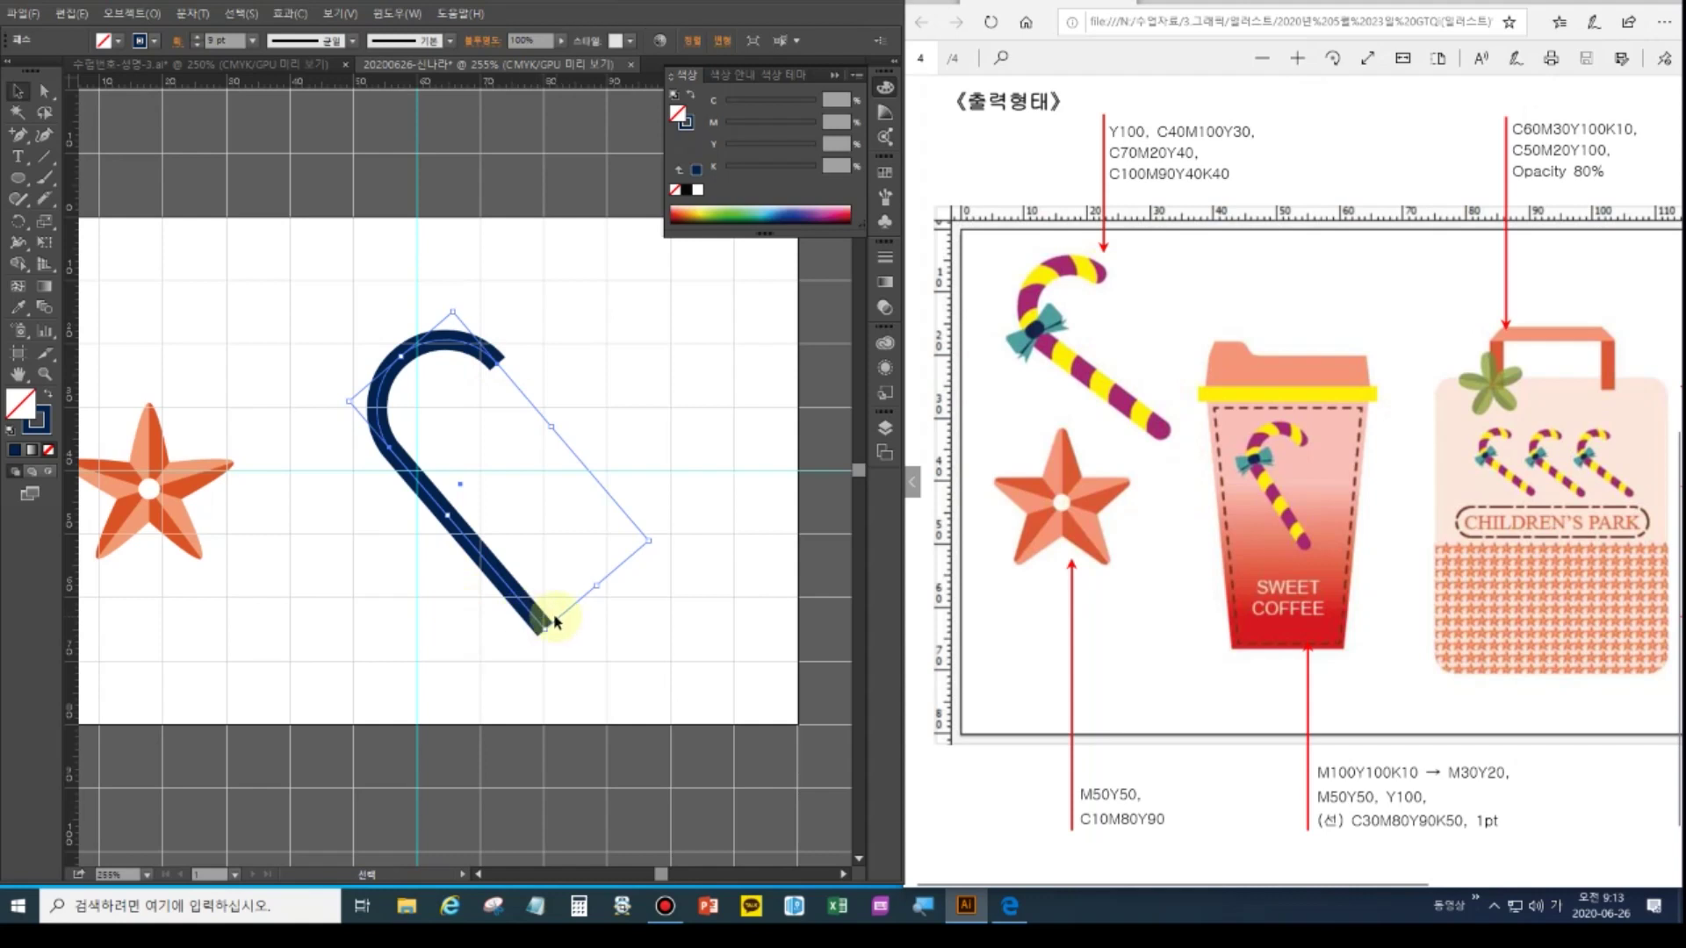
Give the cane's stroke round caps and narrow the hook slightly across its width
key(ctrl+F10)
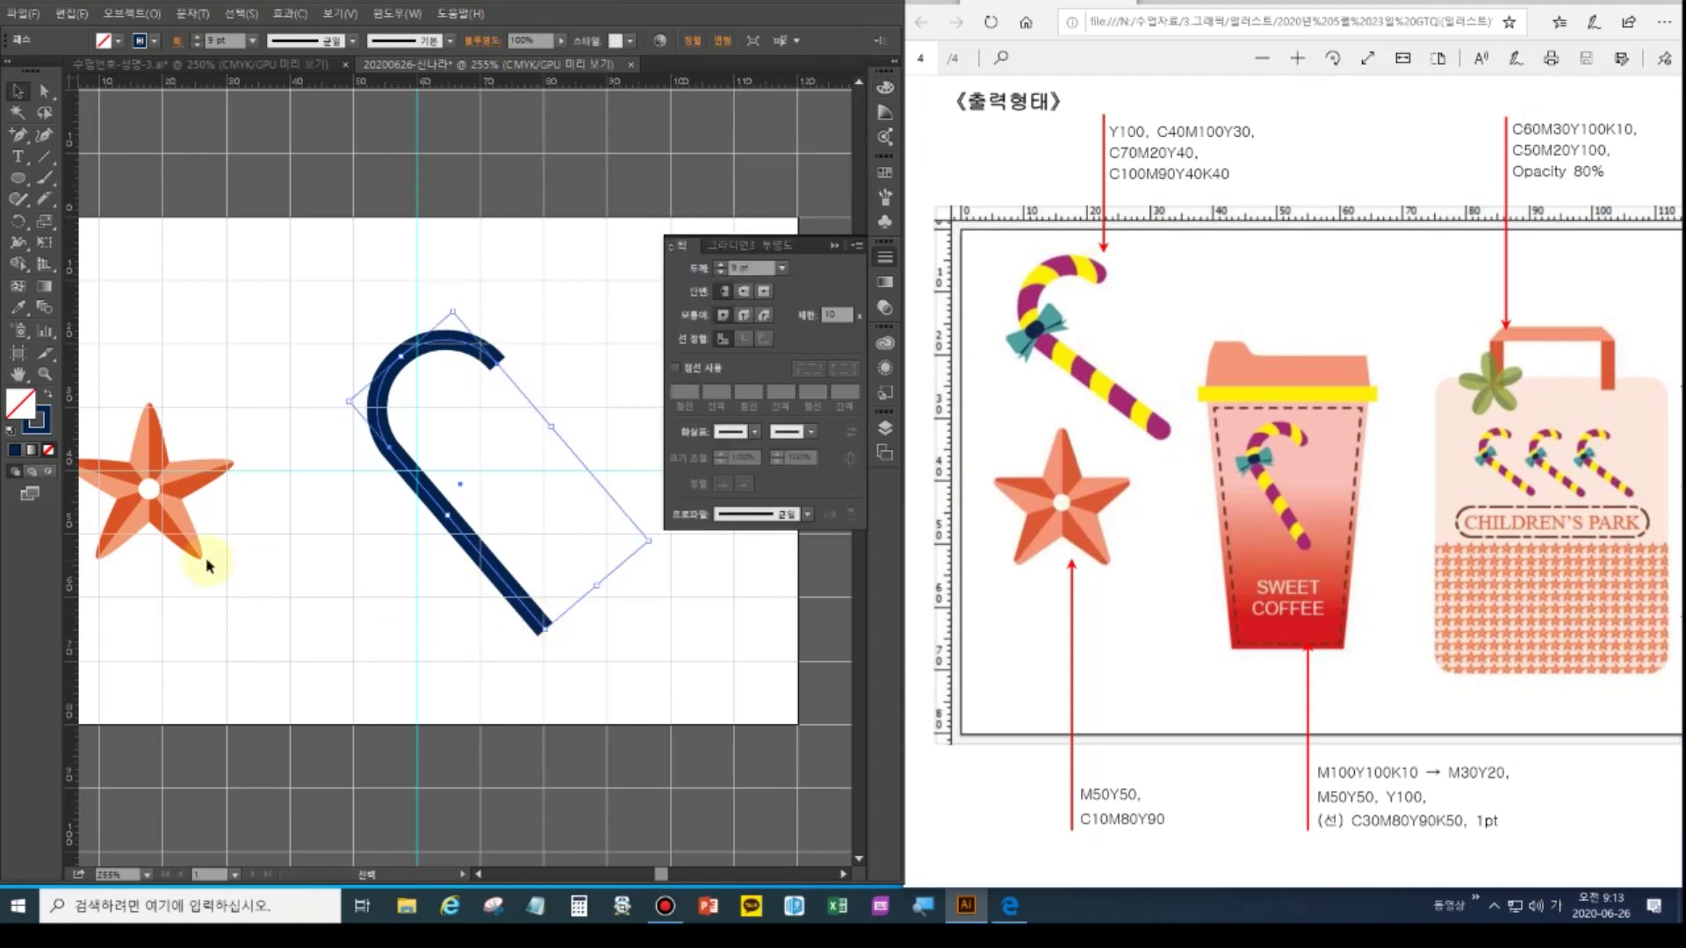
click(744, 291)
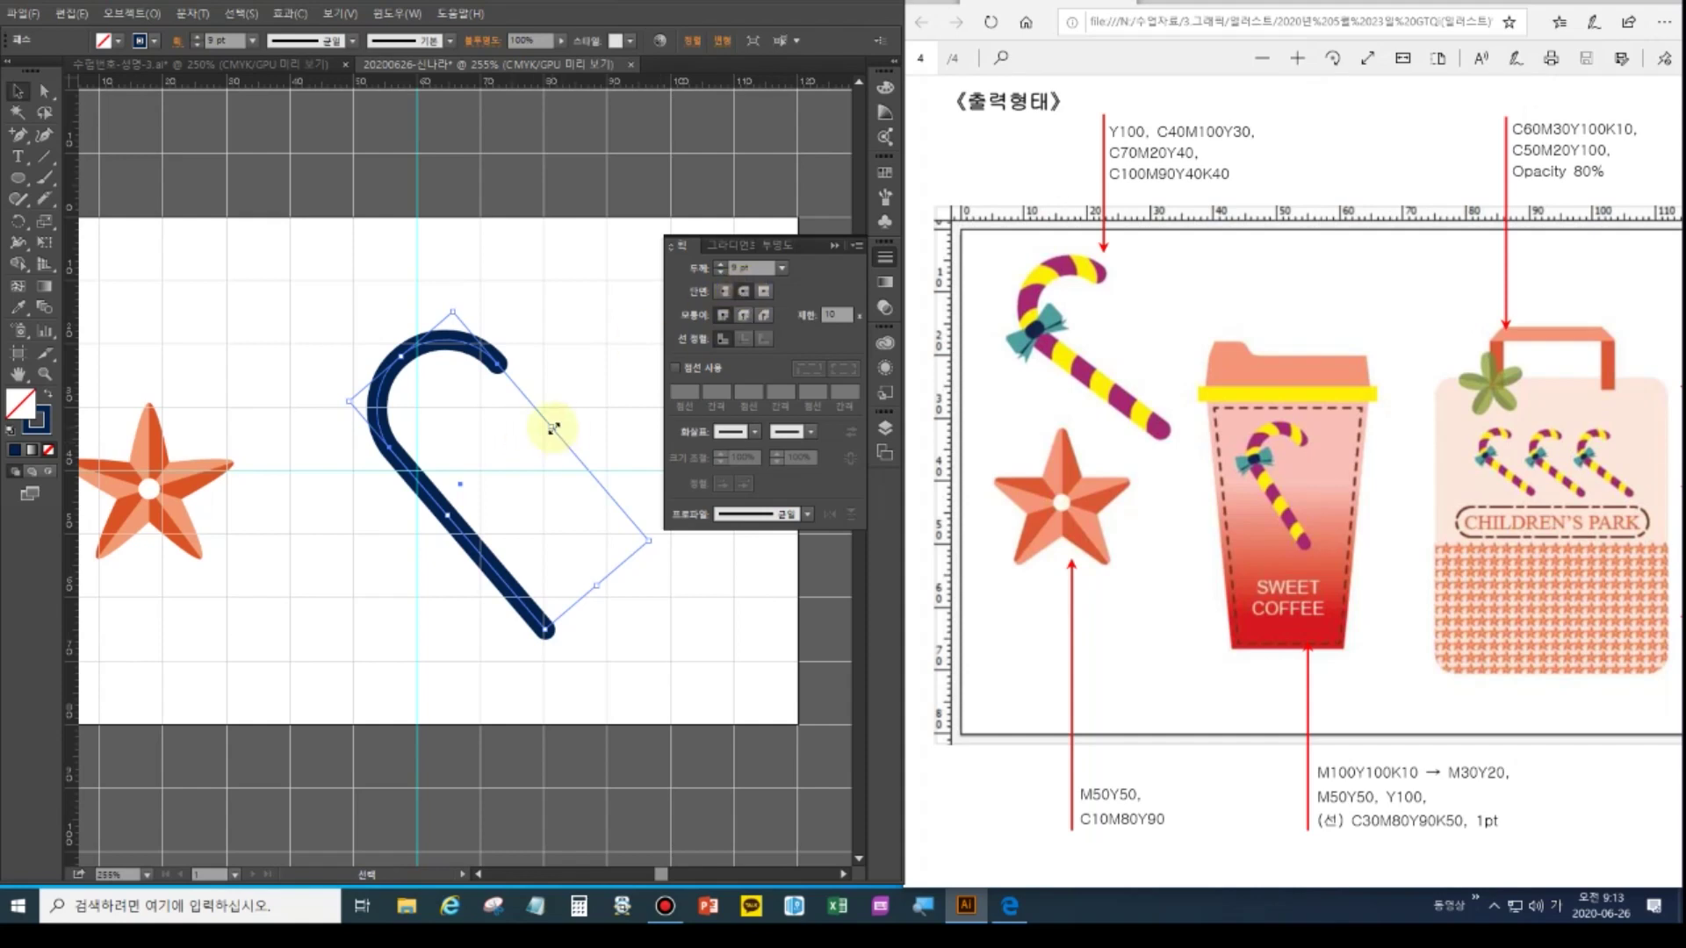
mouse_move(553, 428)
mouse_down()
mouse_move(528, 447)
mouse_move(546, 433)
mouse_up()
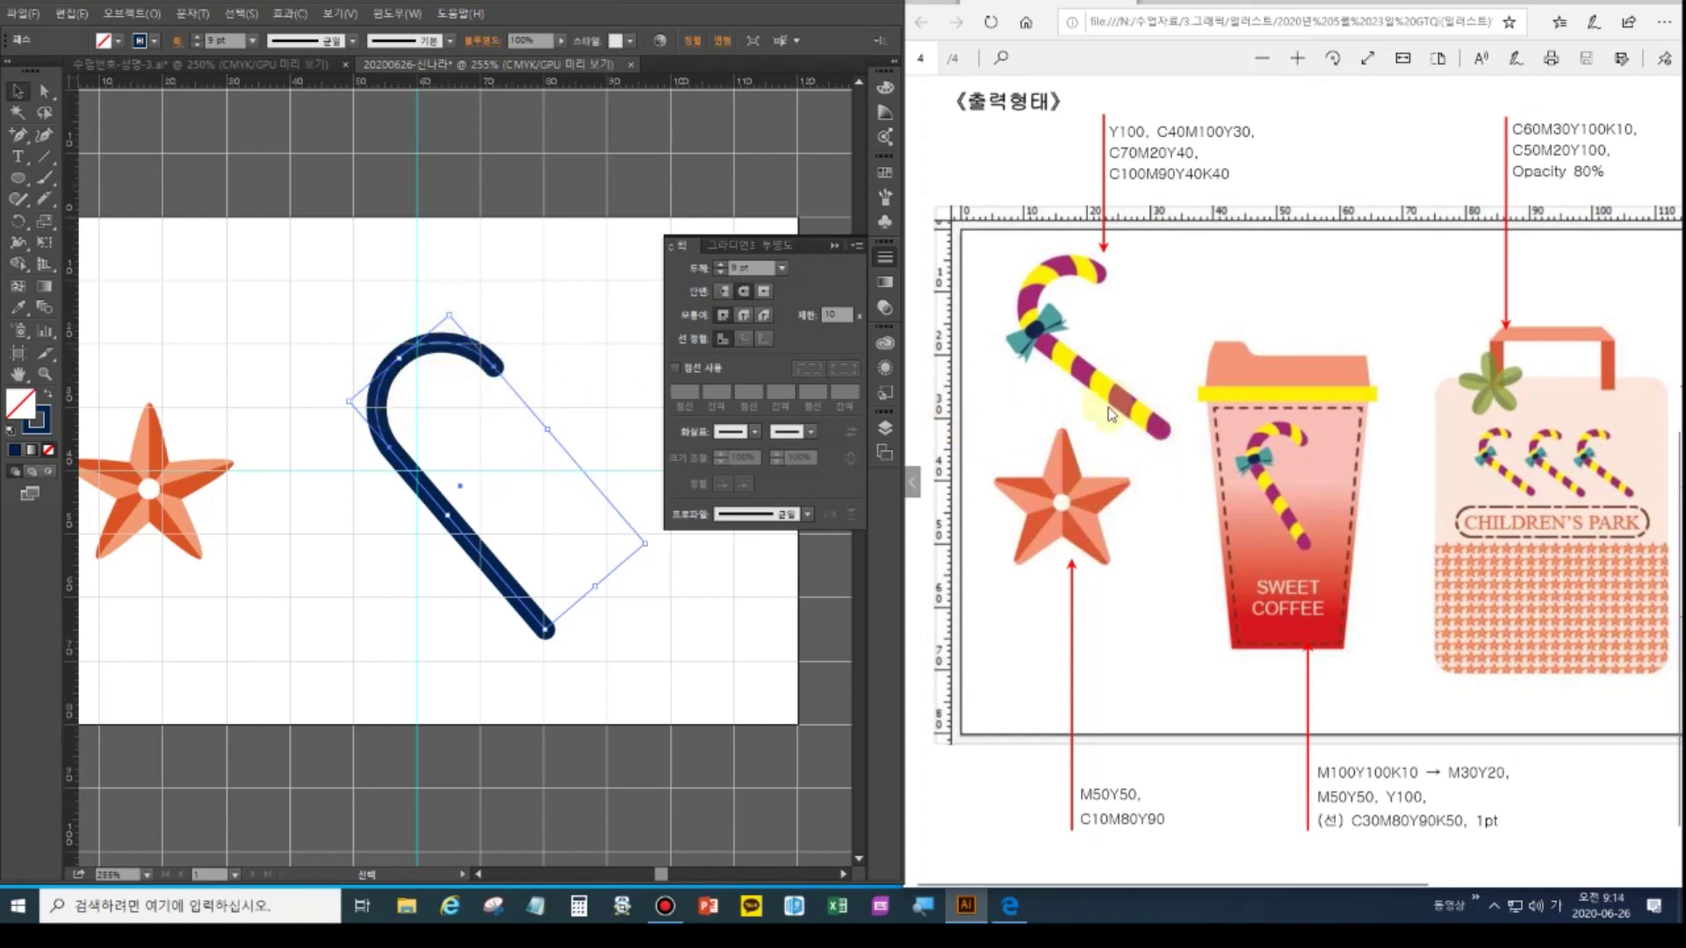
drag(592, 585, 565, 557)
key(a)
key(ctrl+z)
Nudge the cane's lower end point up about 4 mm and left about 1 mm to flatten and shorten the shaft
click(606, 649)
key(a)
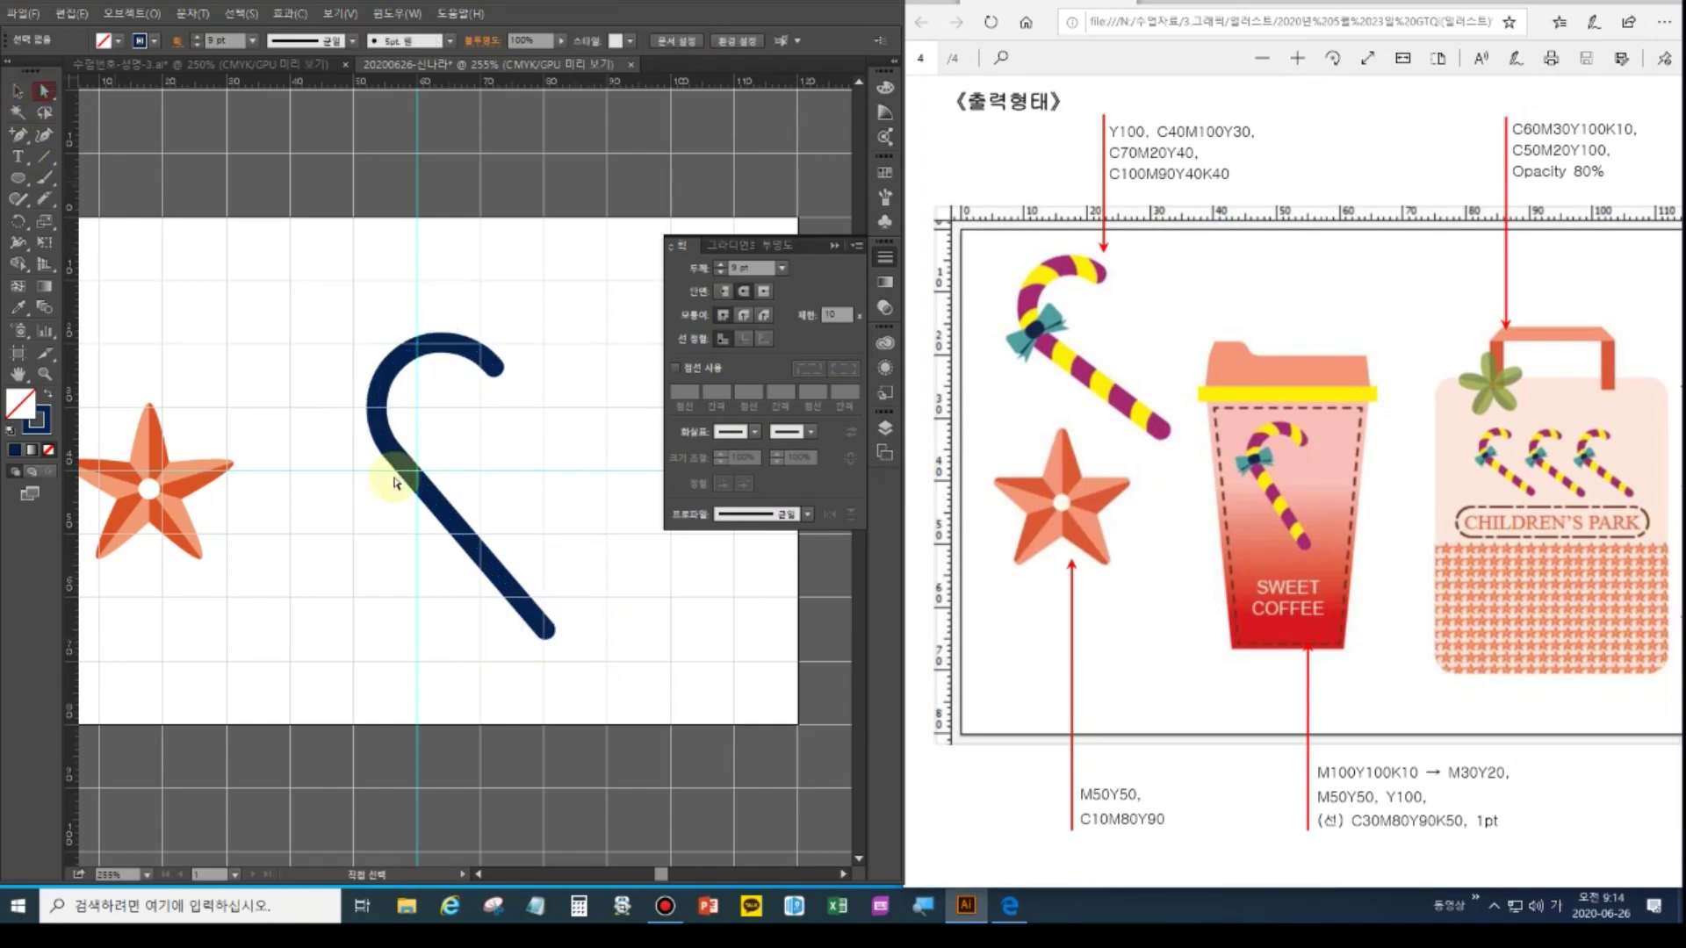
drag(573, 678, 452, 573)
key(Up)
key(Up)
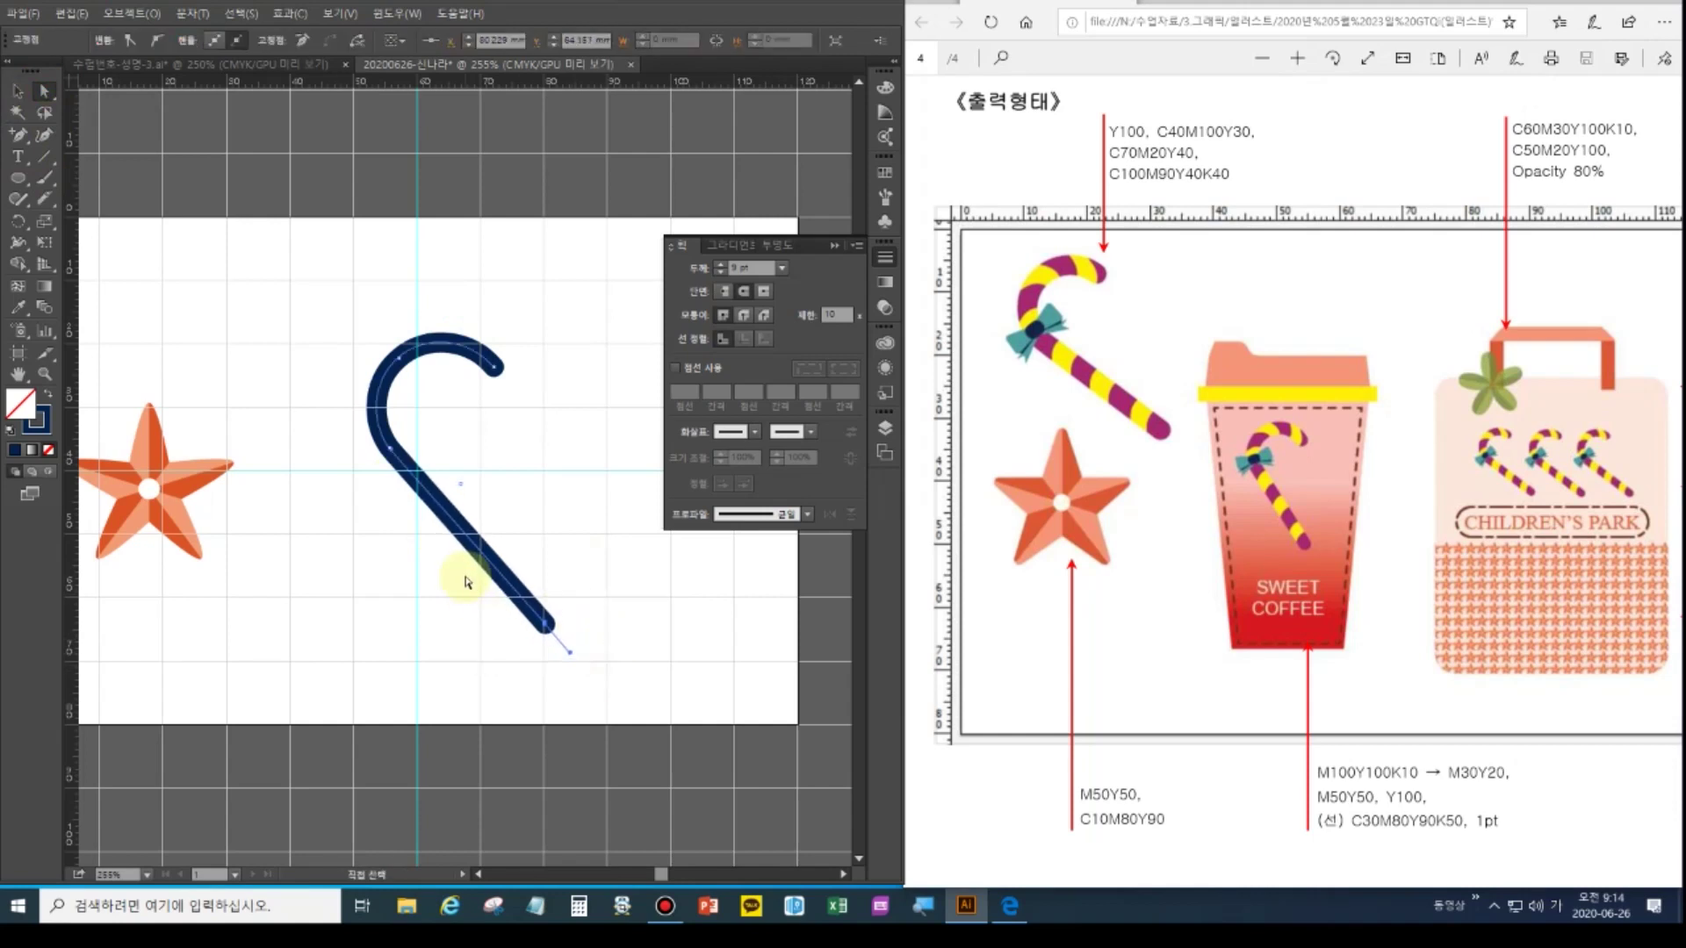
key(Up)
key(Up)
key(Up)
key(Up)
key(Up)
key(Up)
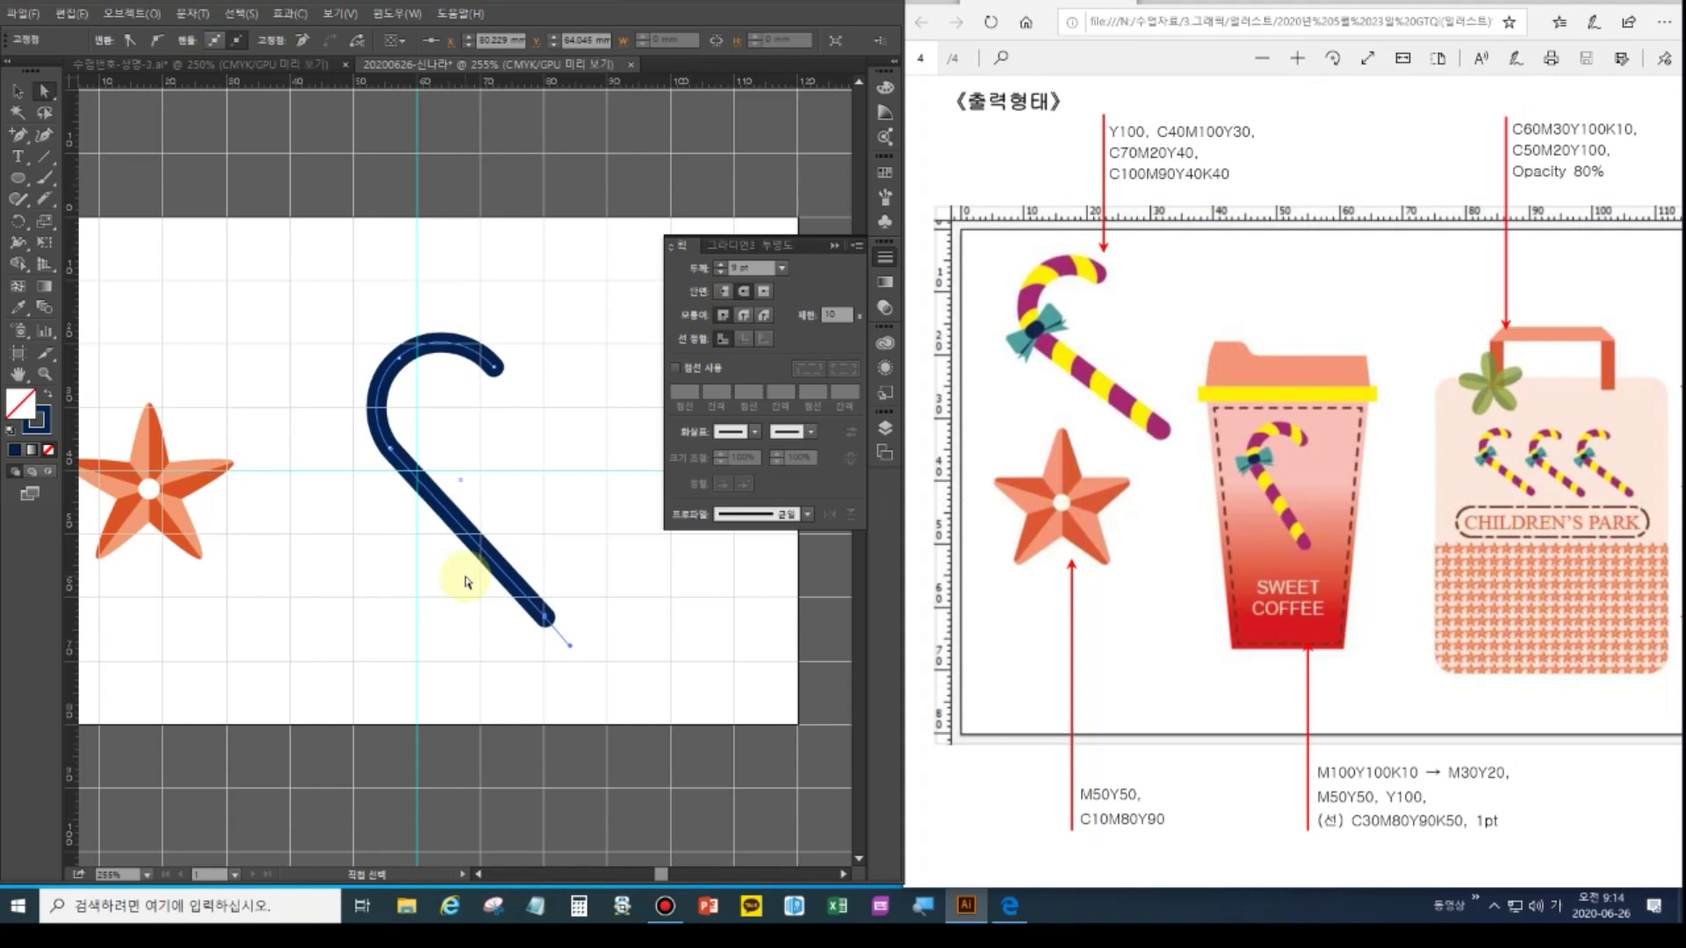
key(Up)
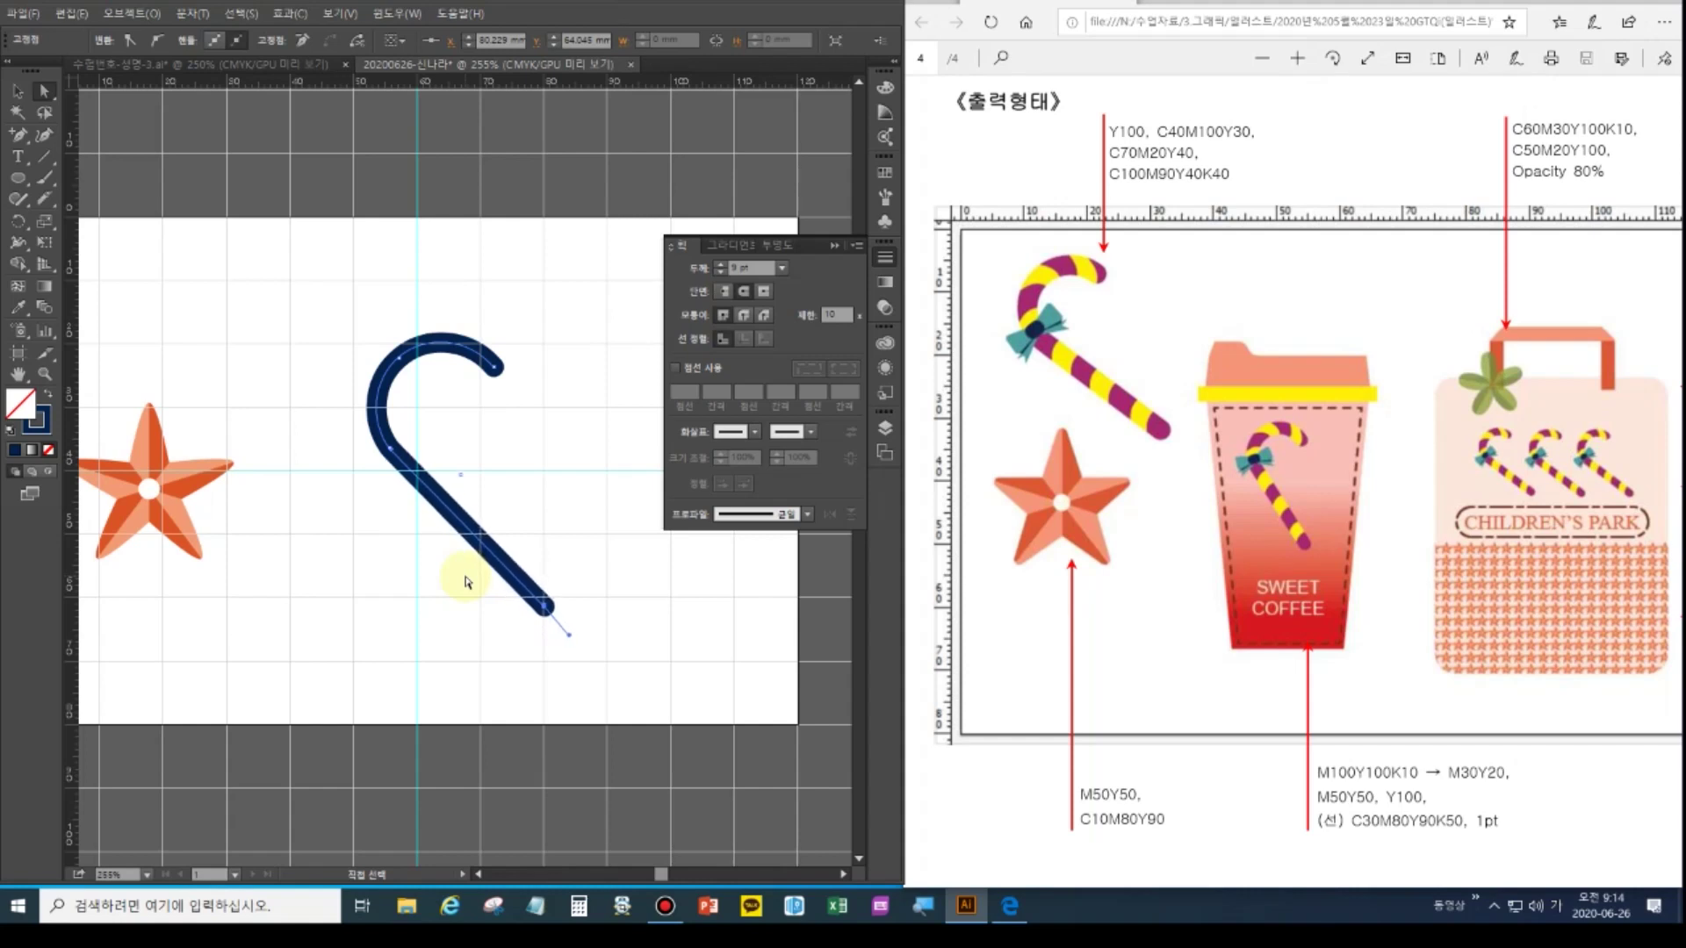
key(Left)
key(Up)
key(Left)
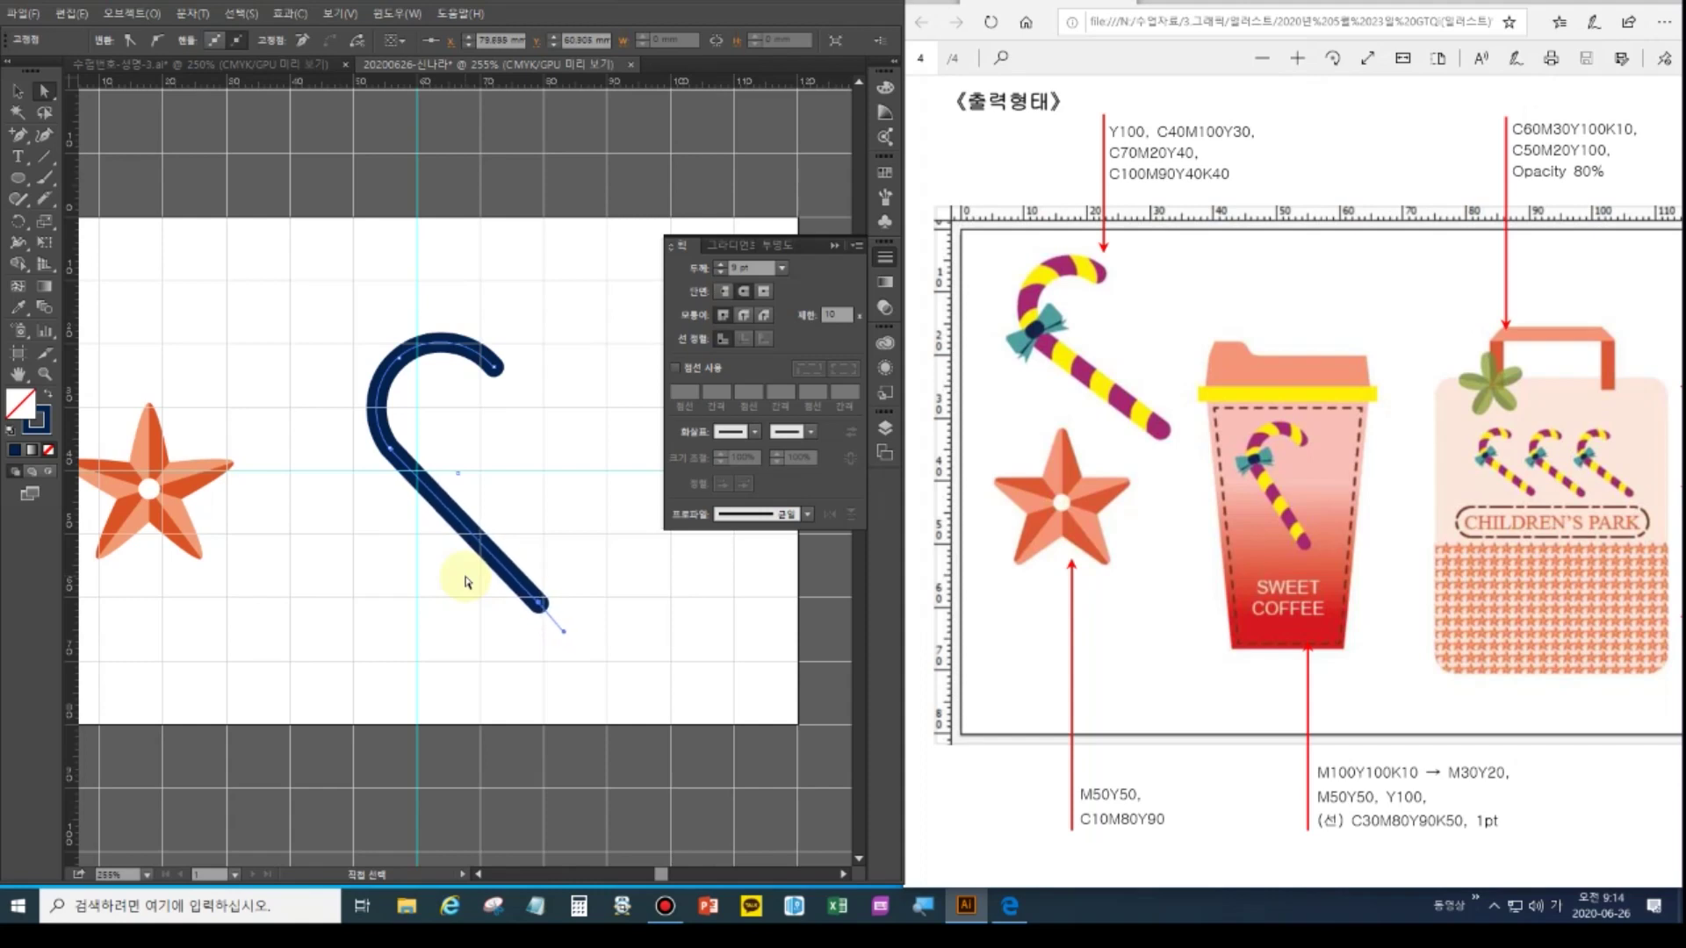
click(537, 383)
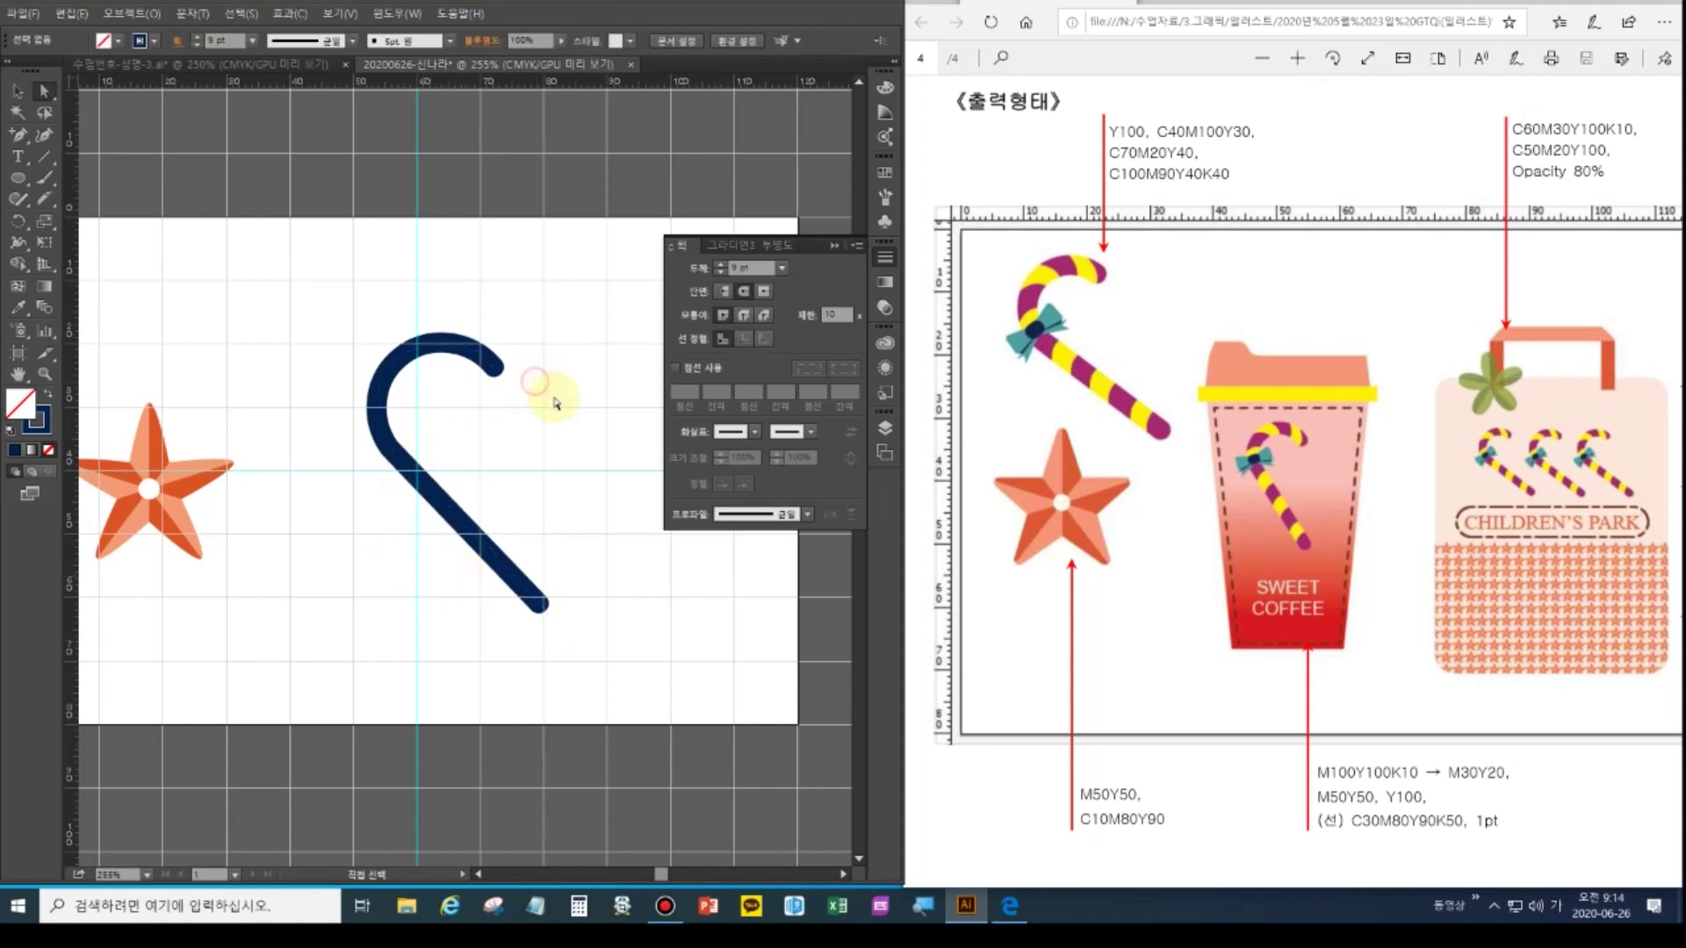
Select the whole cane path and convert its stroke to a filled shape with Outline Stroke
click(494, 367)
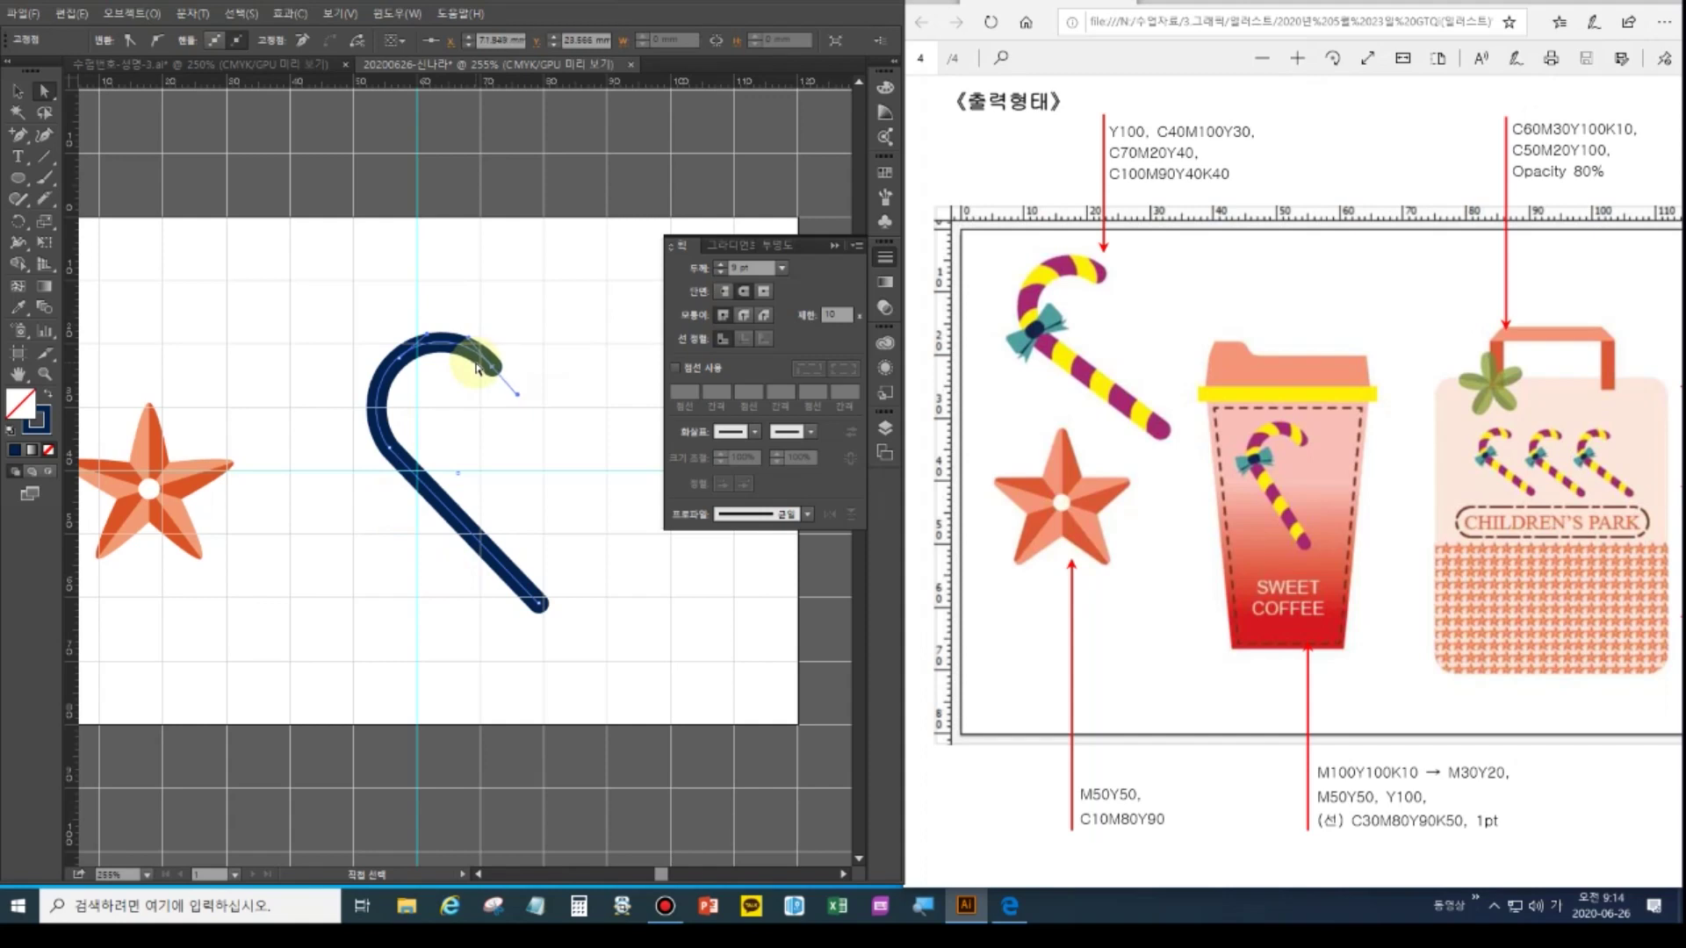
click(343, 316)
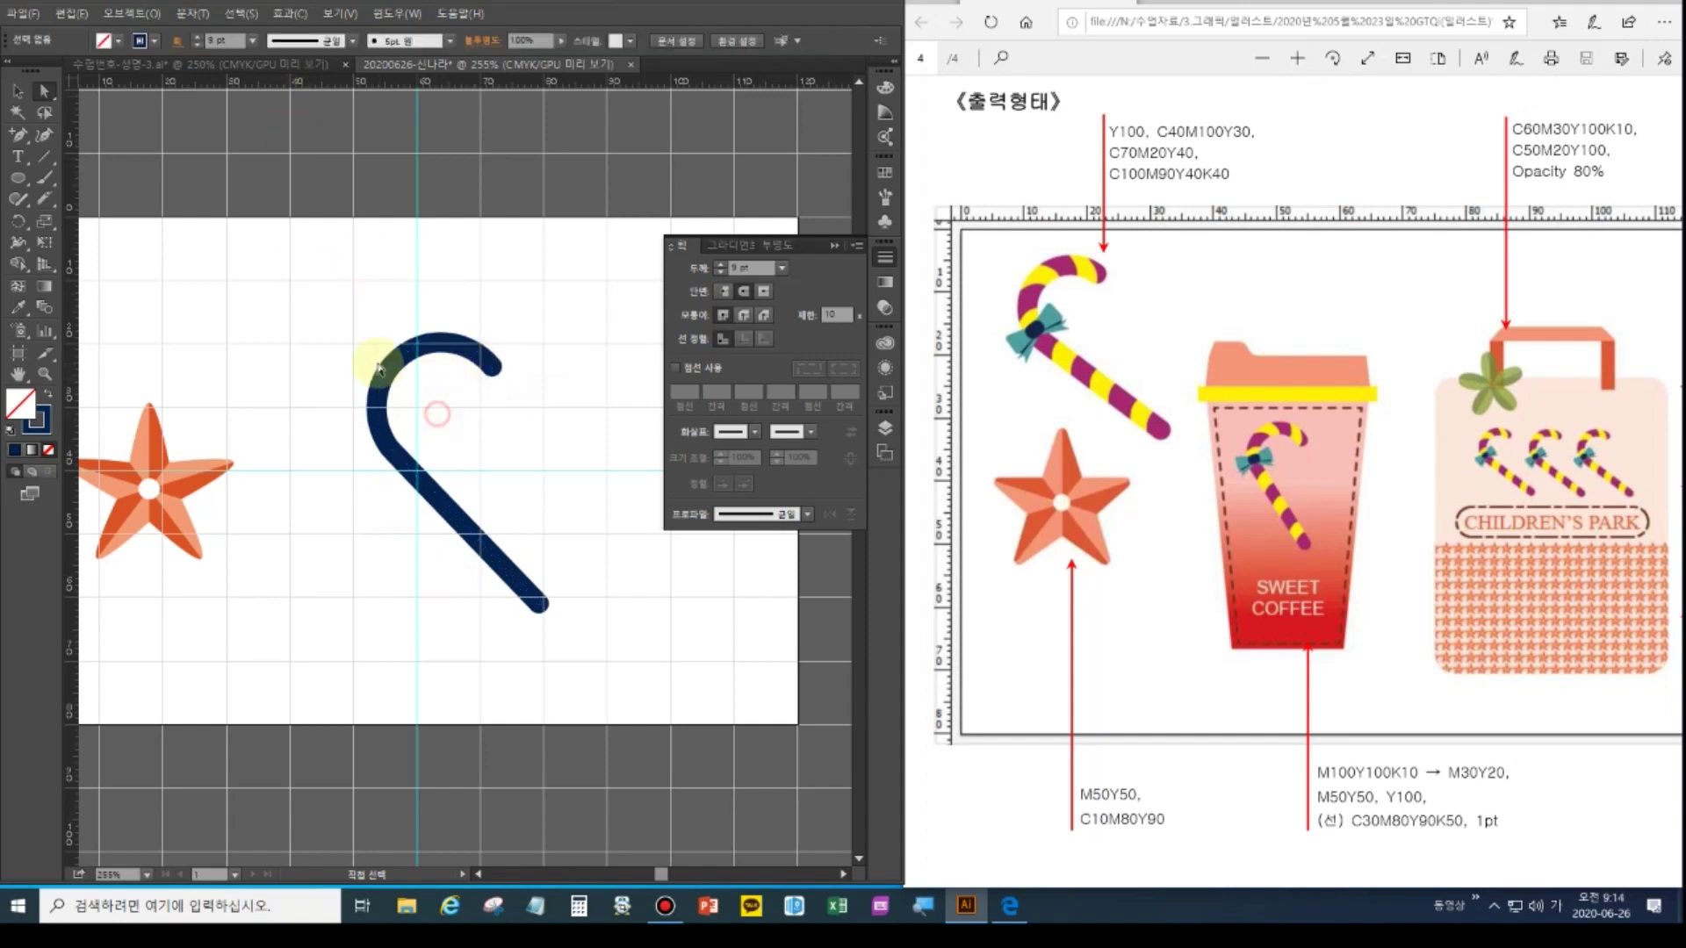
drag(464, 449, 505, 514)
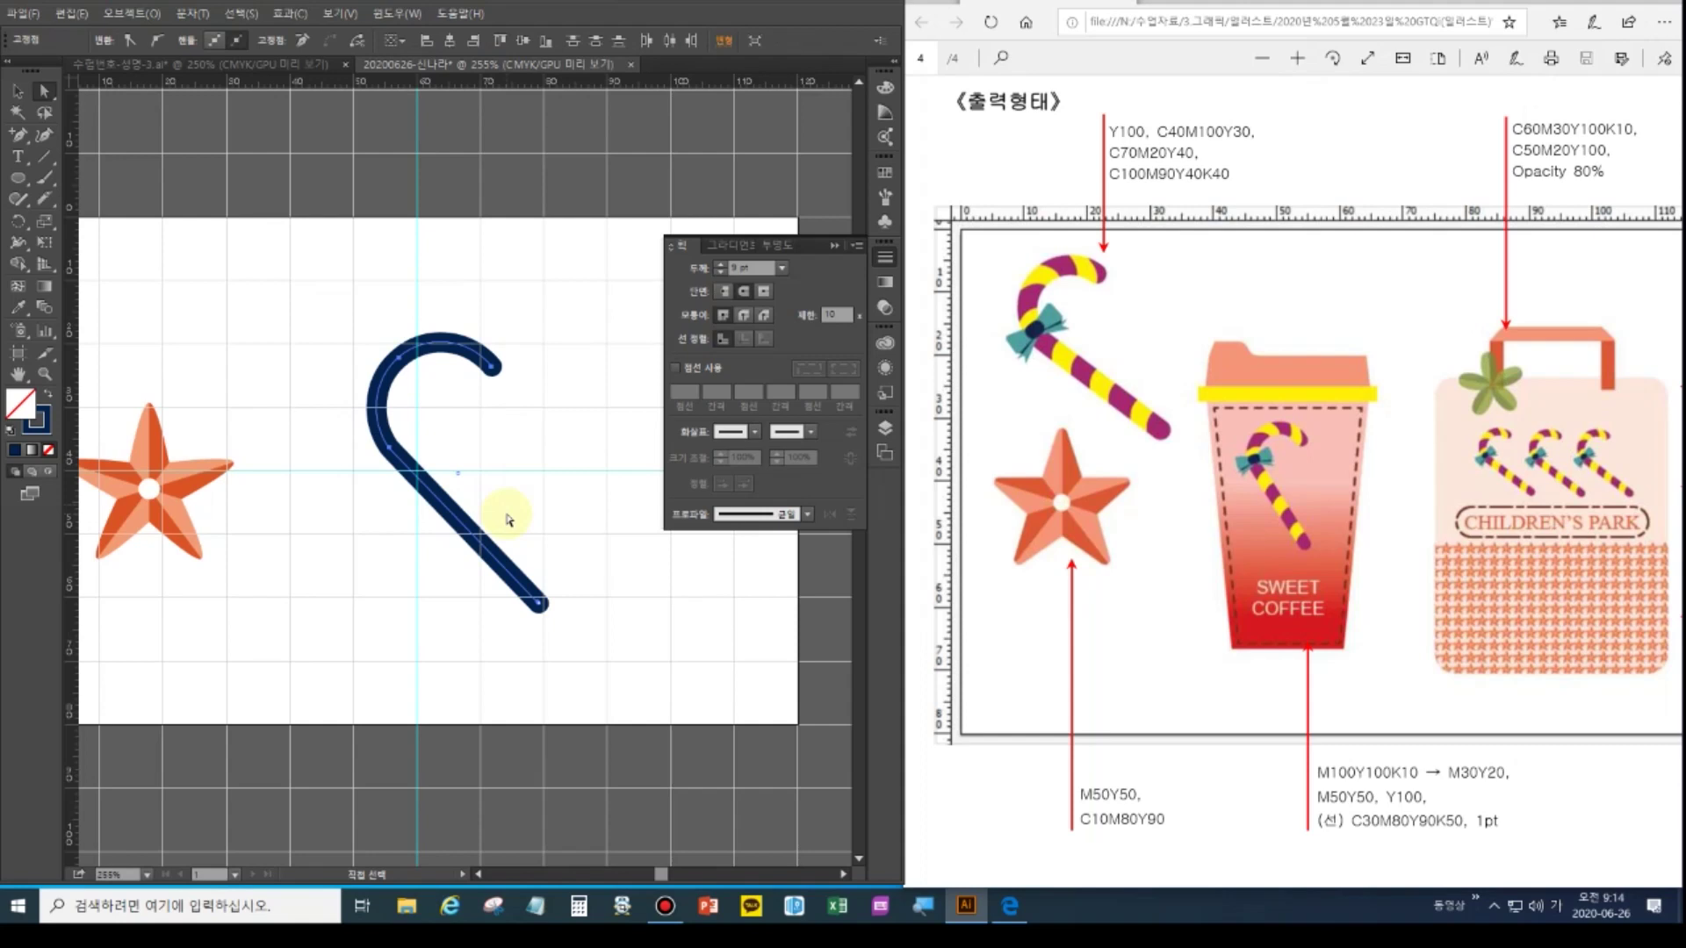
click(123, 14)
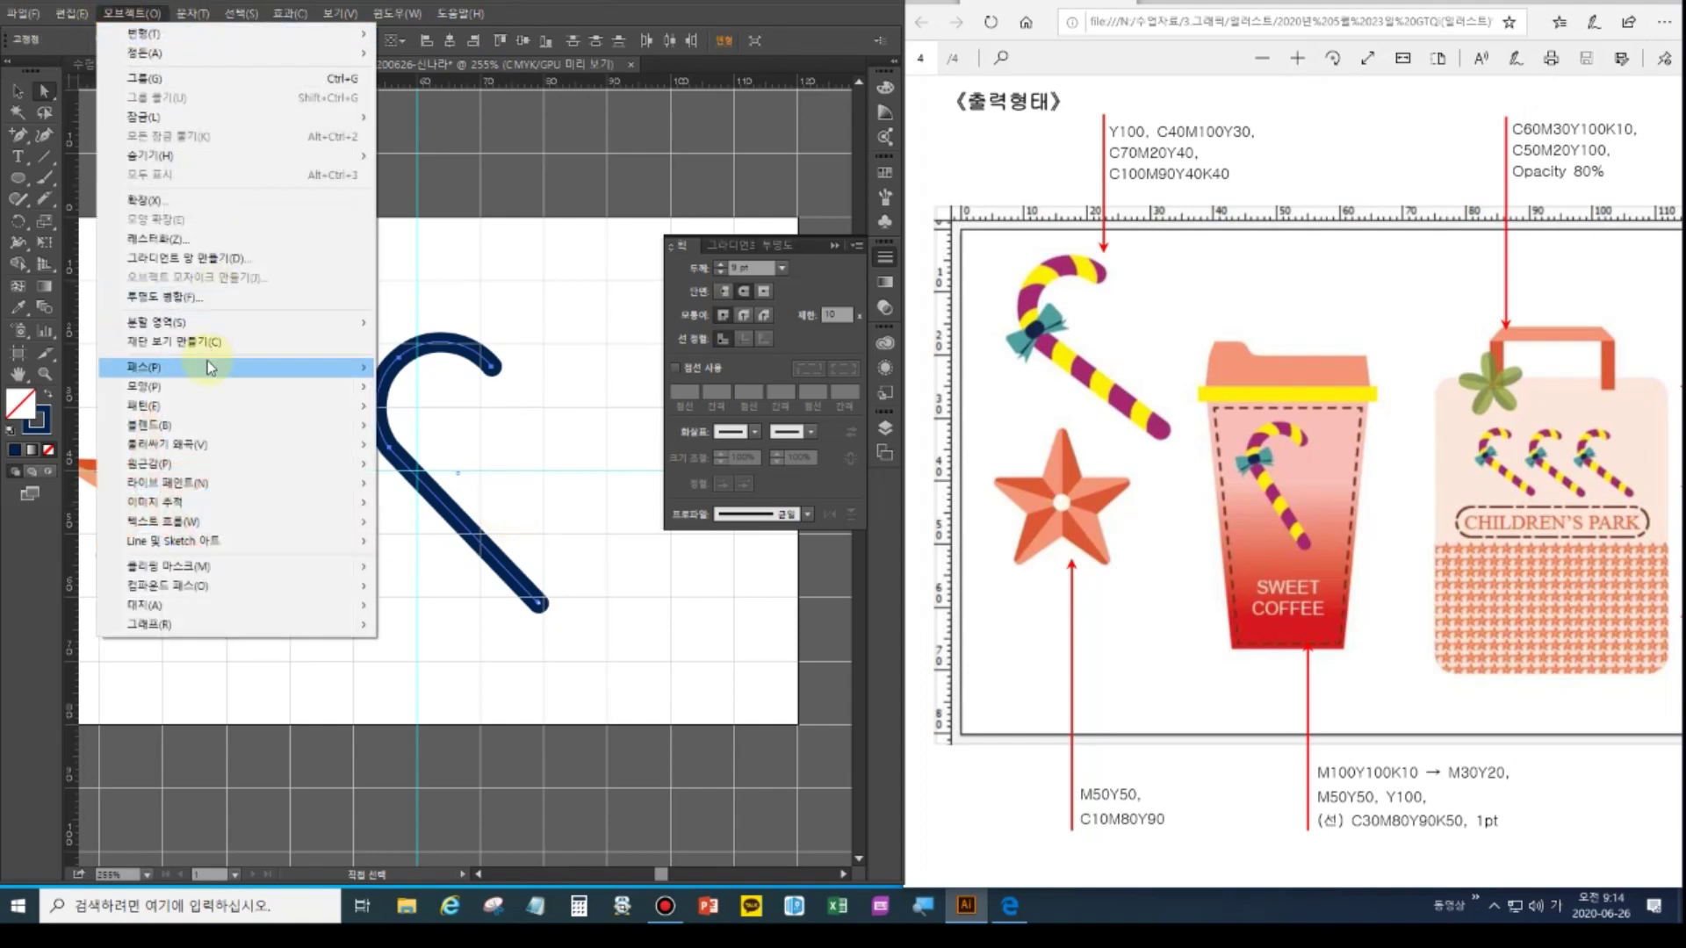
mouse_move(214, 367)
click(458, 413)
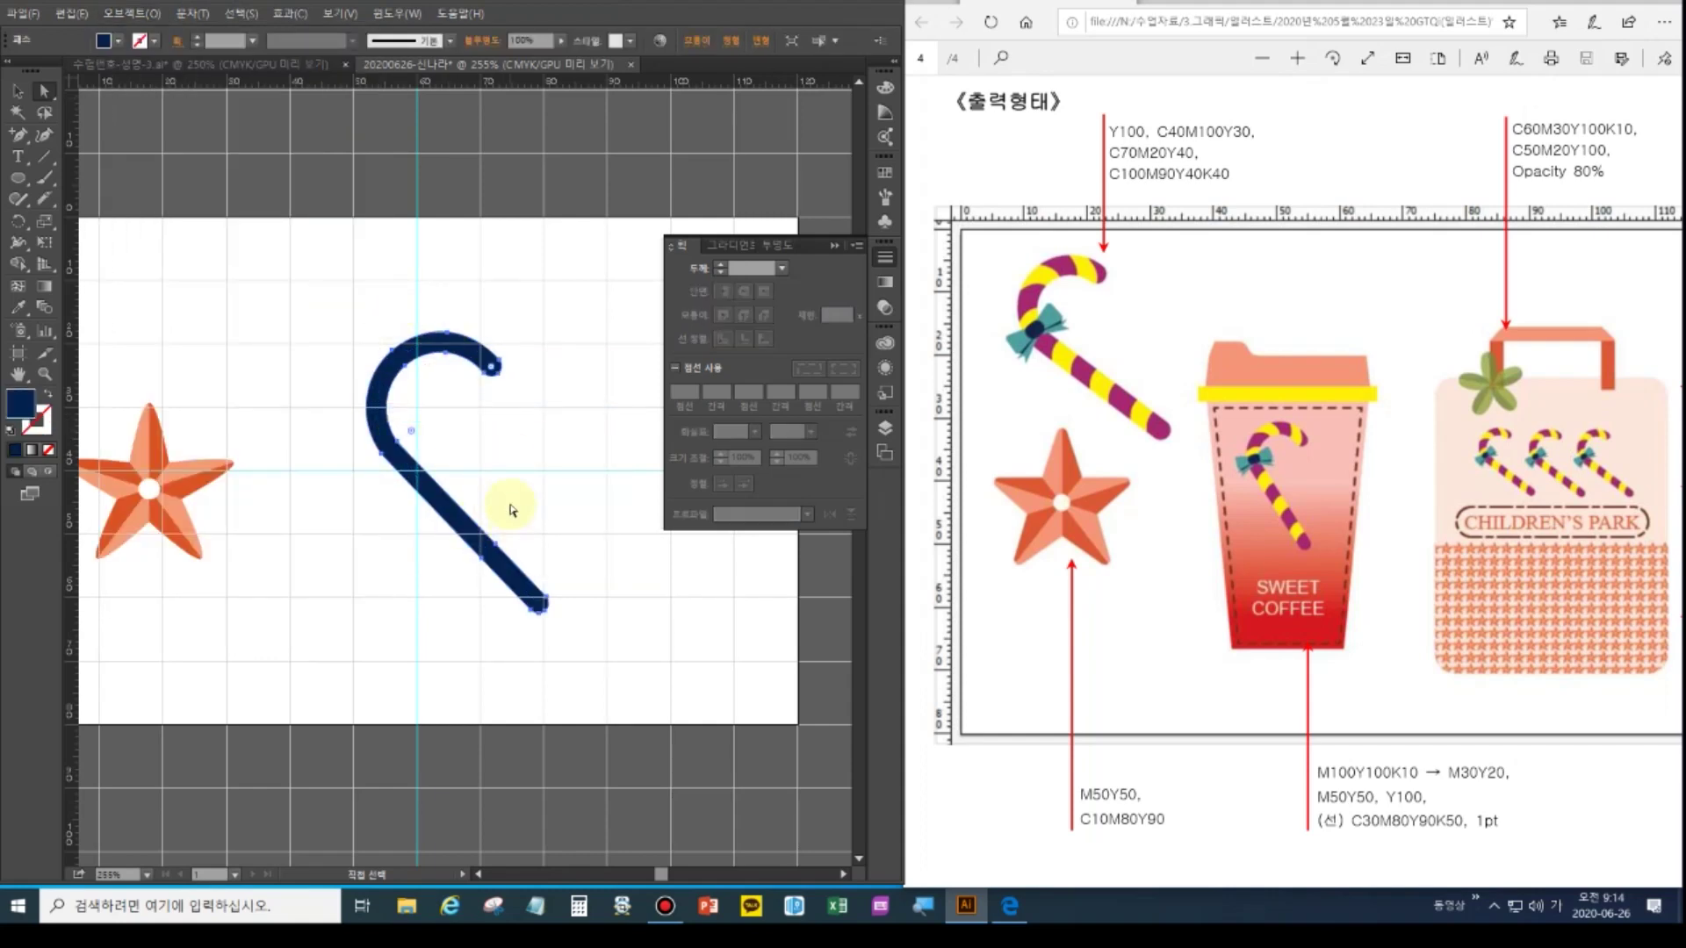
Fill the outlined cane with the magenta C40M100Y30 sampled from the colour squares using the Eyedropper
double_click(18, 375)
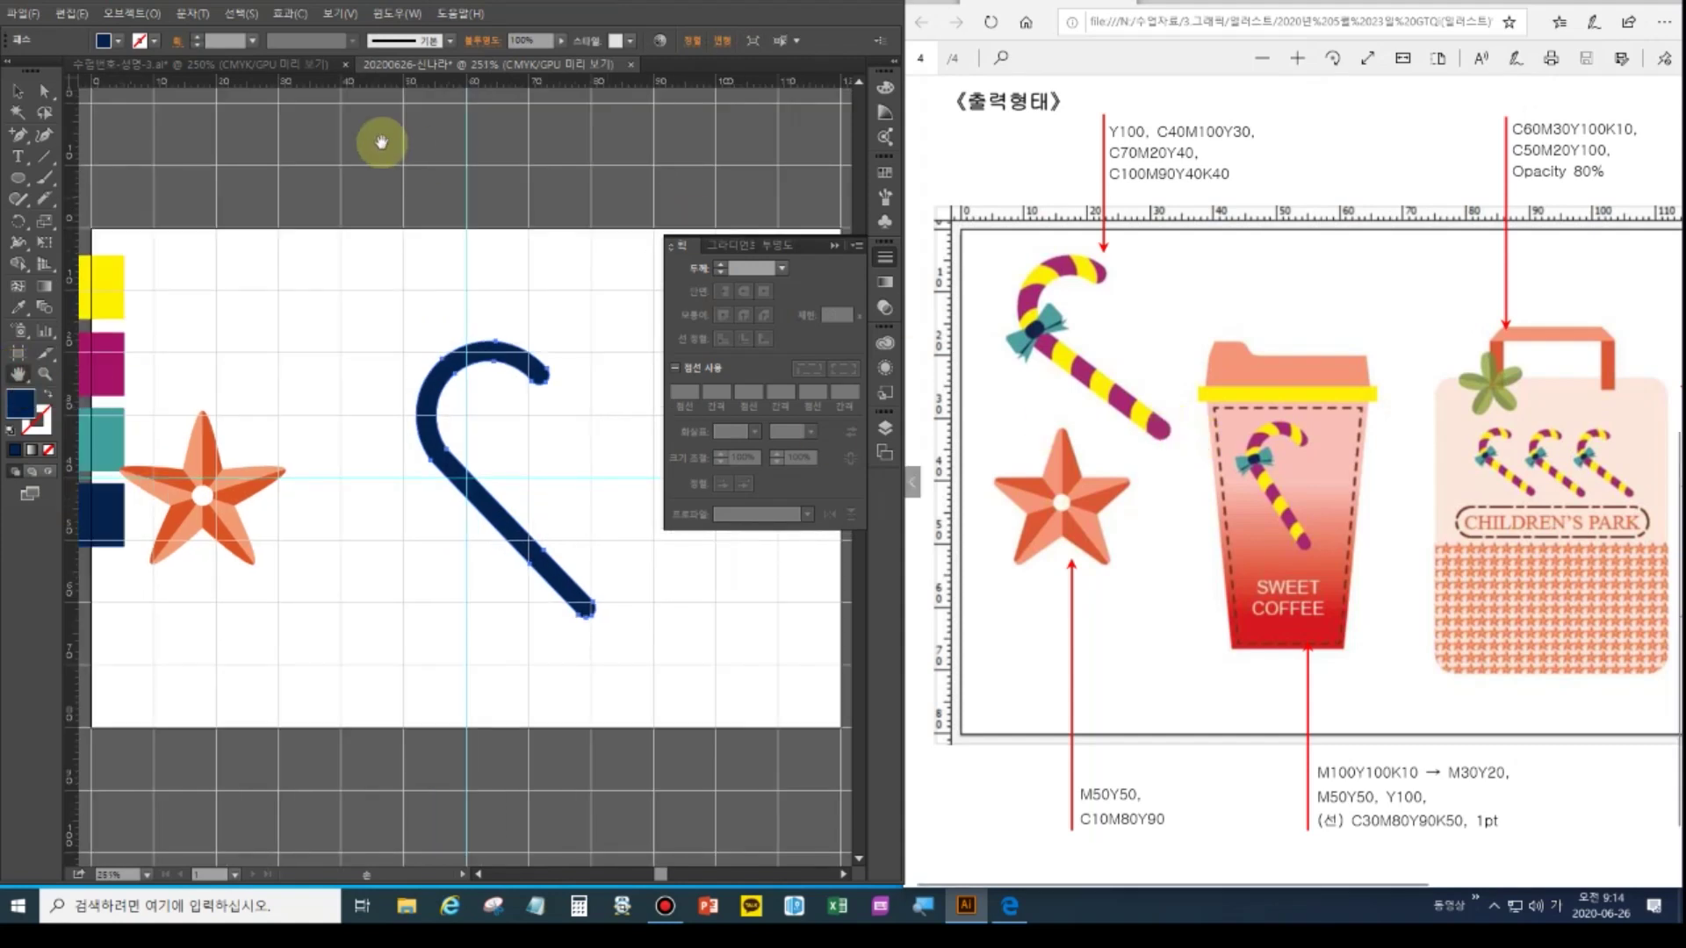
click(44, 90)
click(18, 307)
click(116, 362)
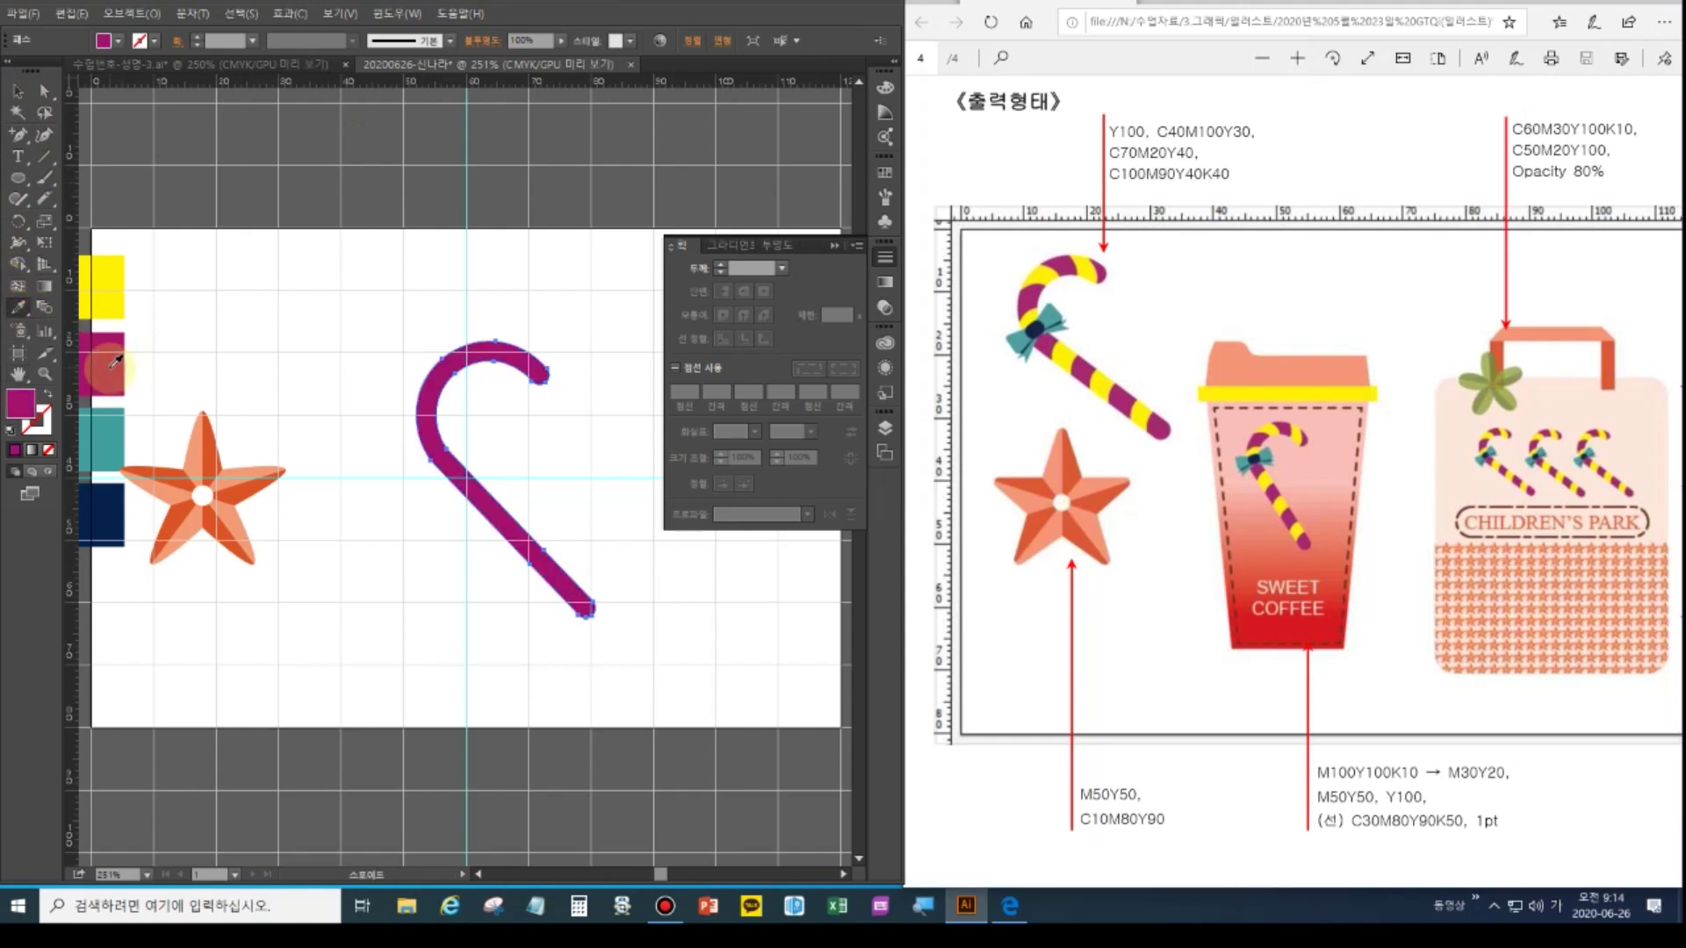
click(118, 284)
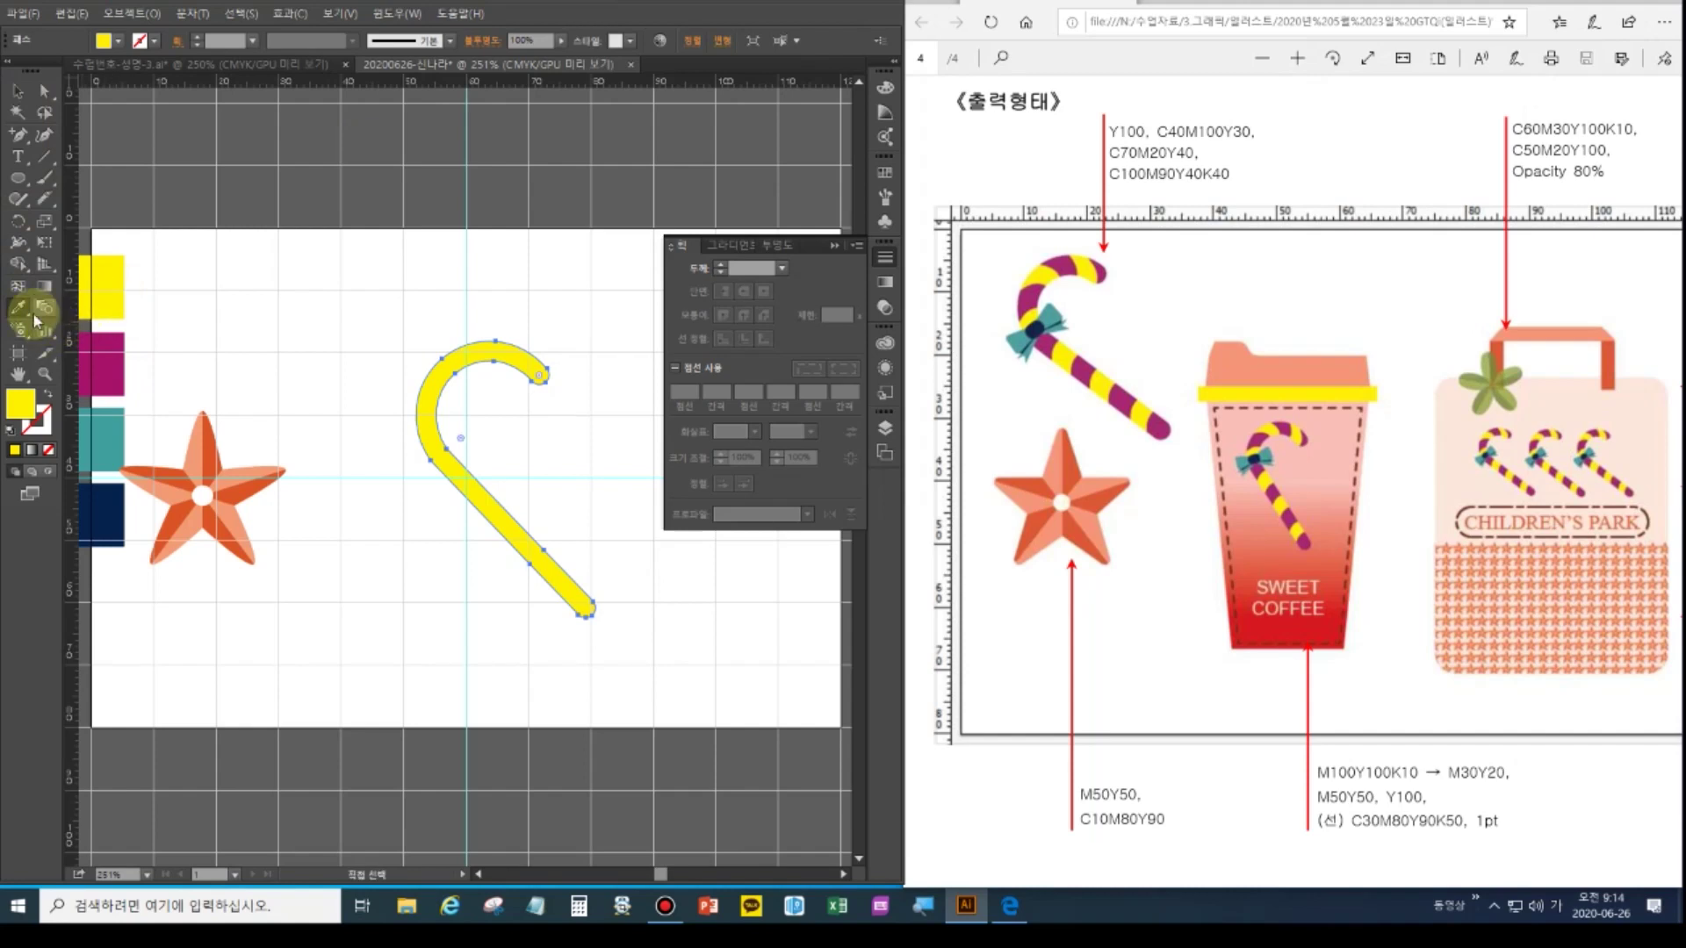
click(103, 350)
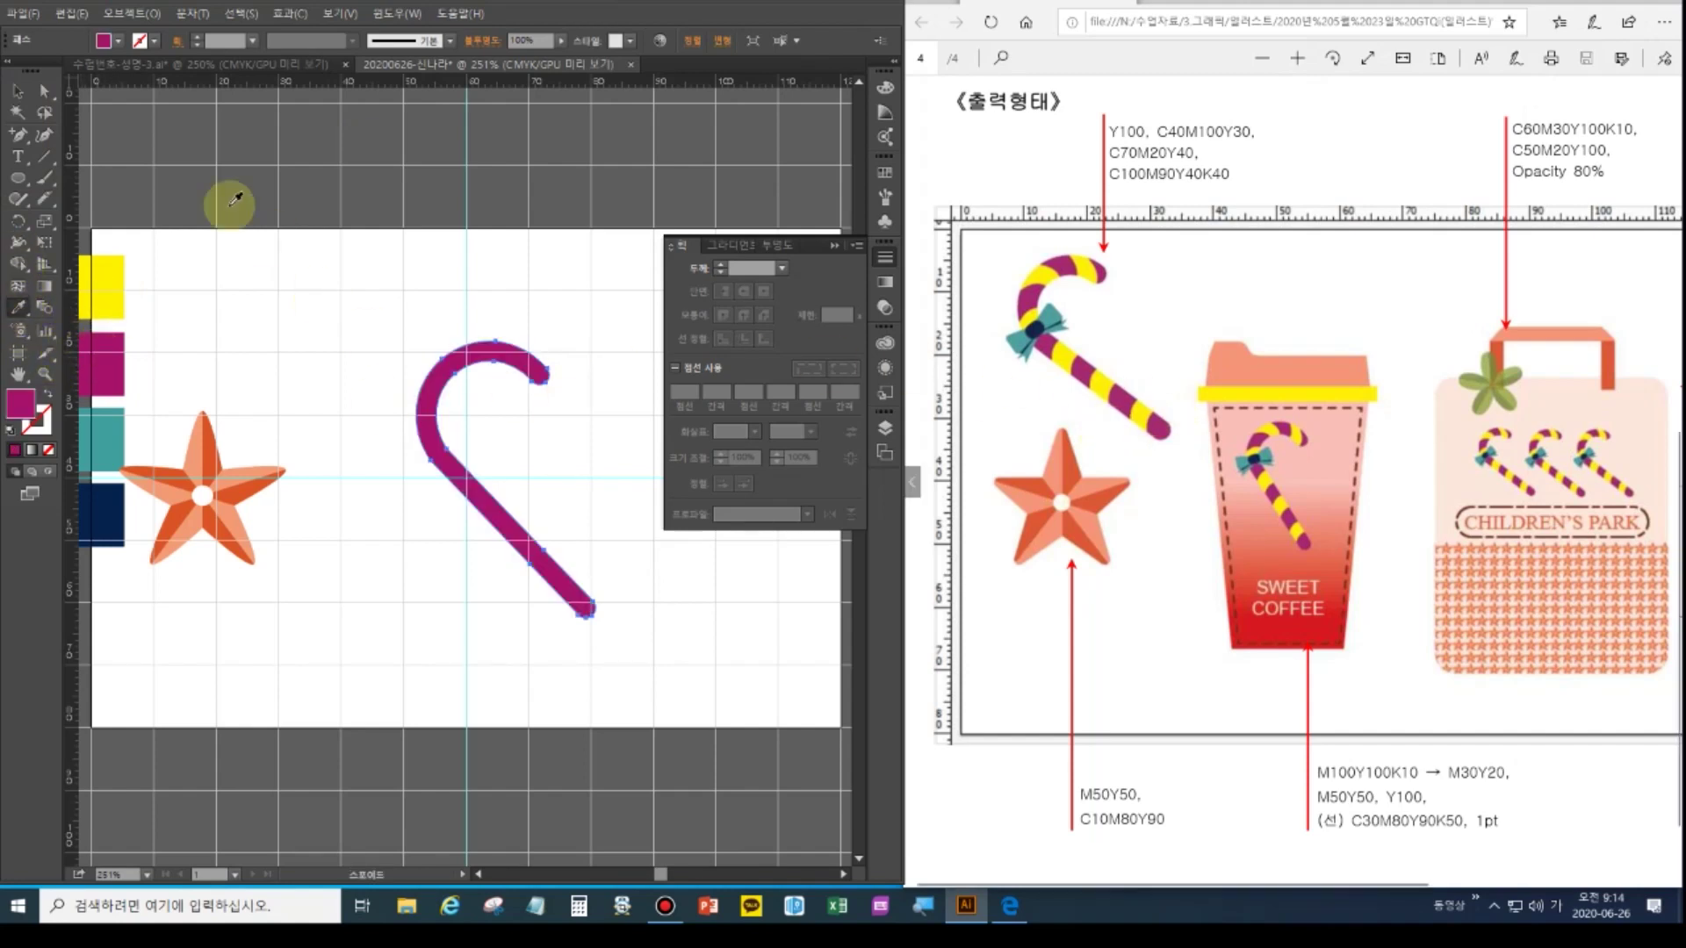
click(327, 358)
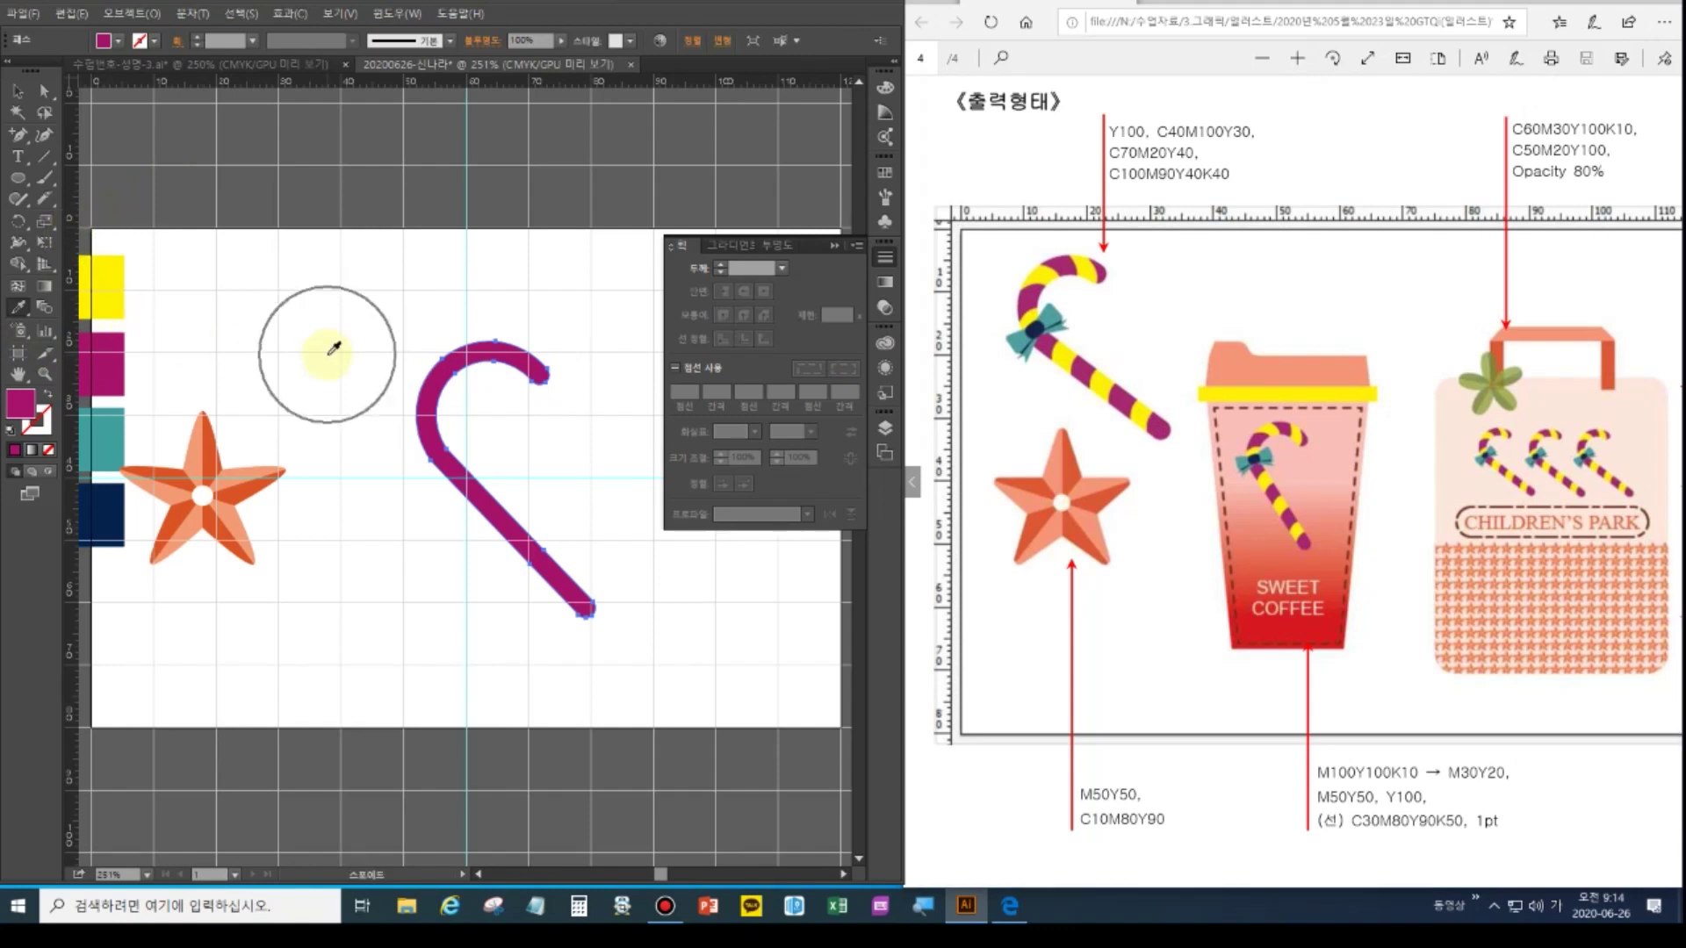
Cut two curved lines across the cane's hook near its tip with the Knife tool to separate the first stripe
click(50, 201)
mouse_move(50, 195)
mouse_down()
mouse_move(99, 208)
mouse_move(102, 242)
mouse_up()
key(ctrl+equal)
key(ctrl+equal)
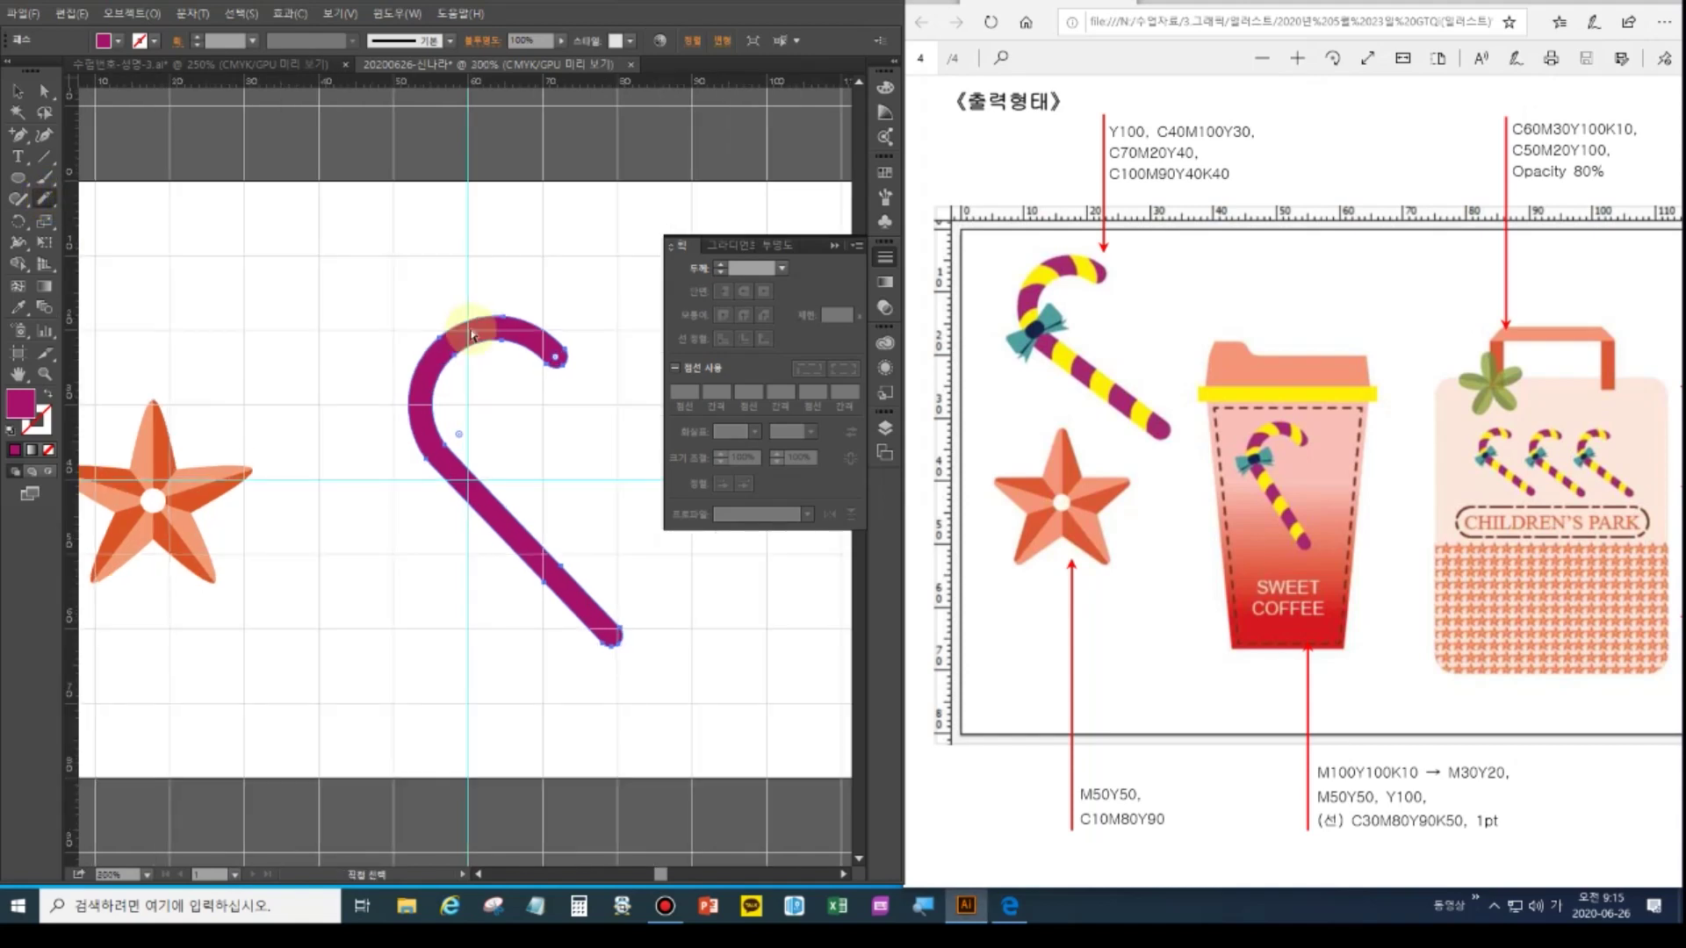
drag(590, 319, 577, 279)
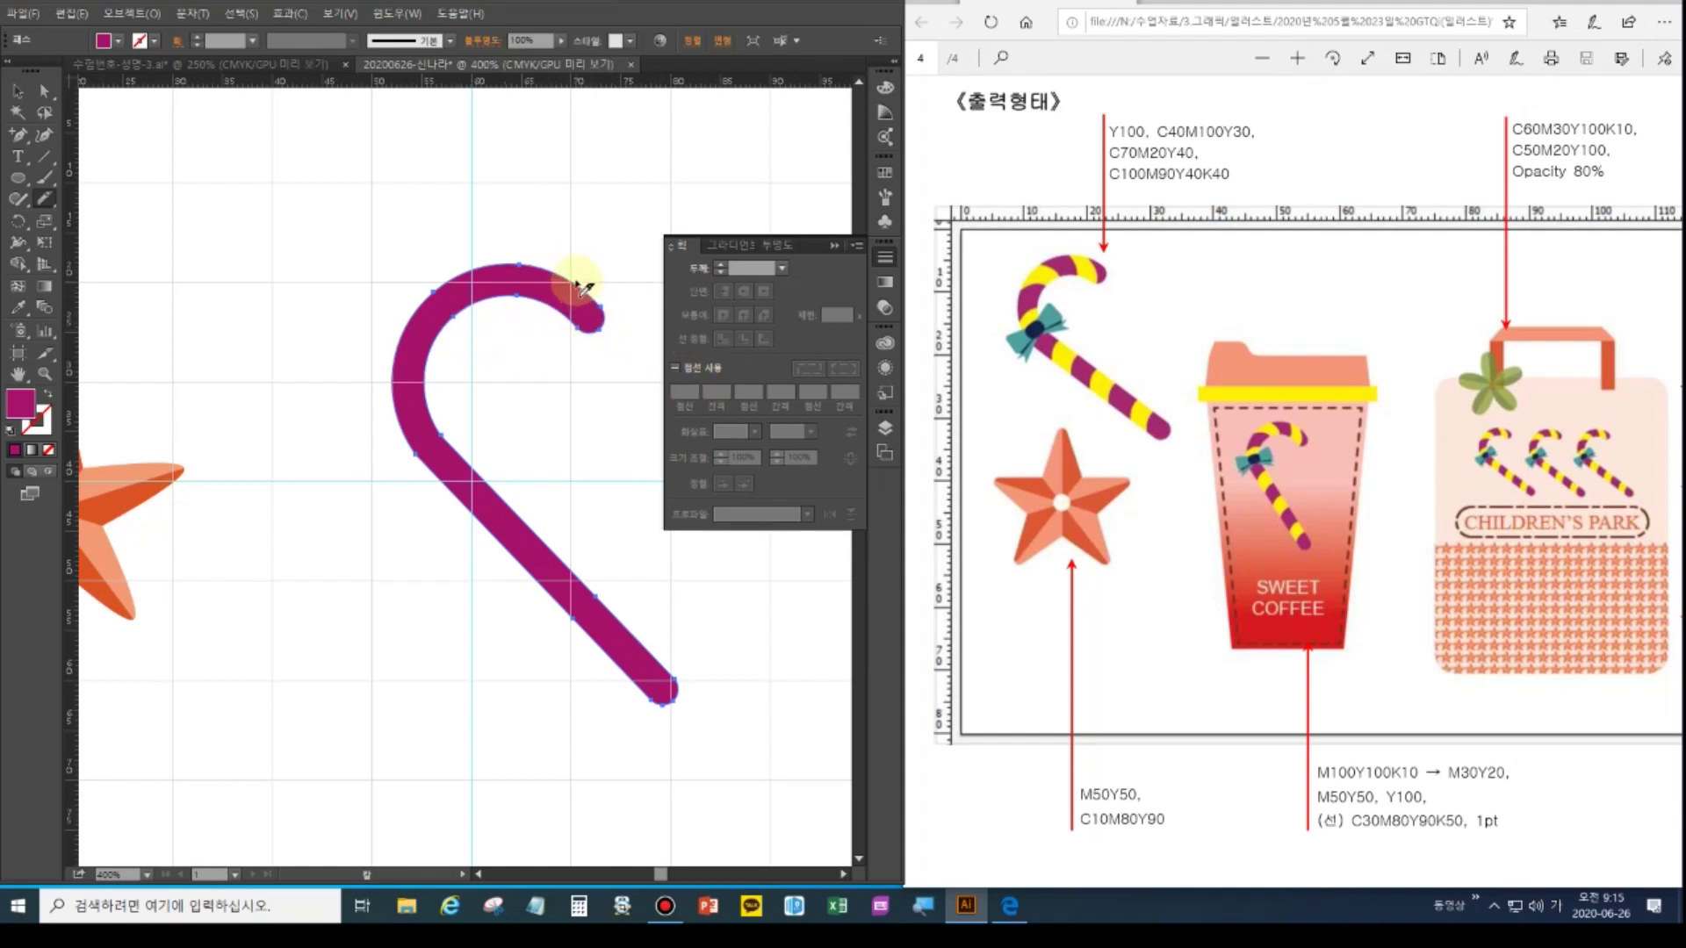
drag(575, 274, 566, 339)
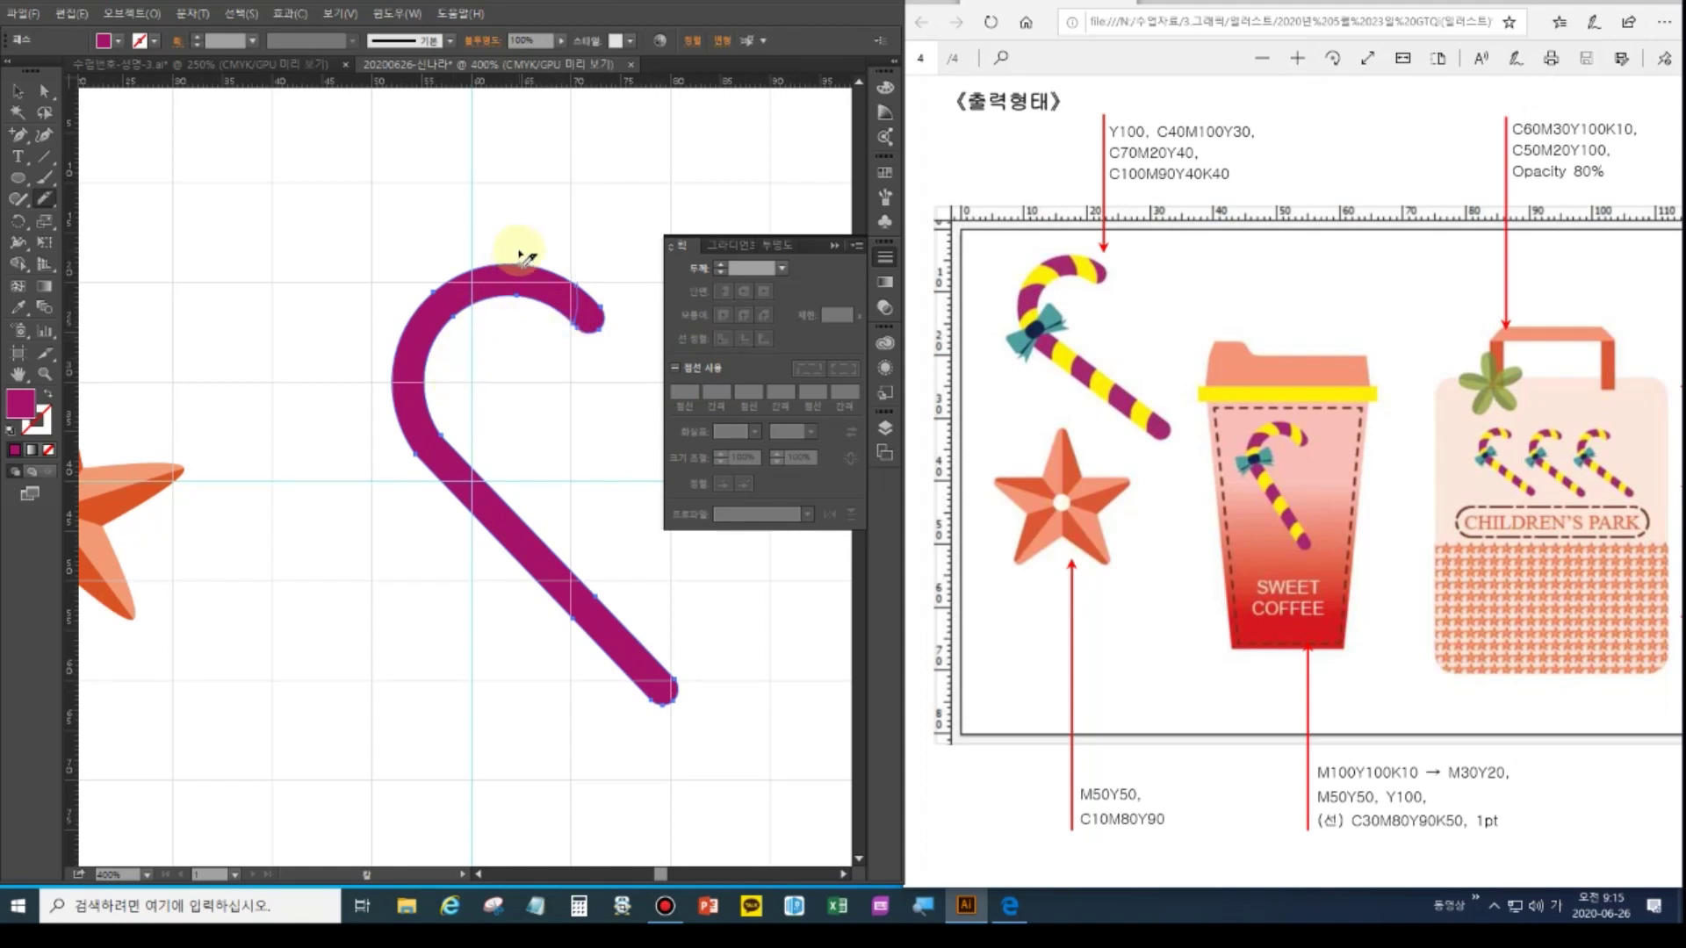
mouse_move(525, 257)
mouse_down()
mouse_move(539, 331)
mouse_move(457, 350)
mouse_up()
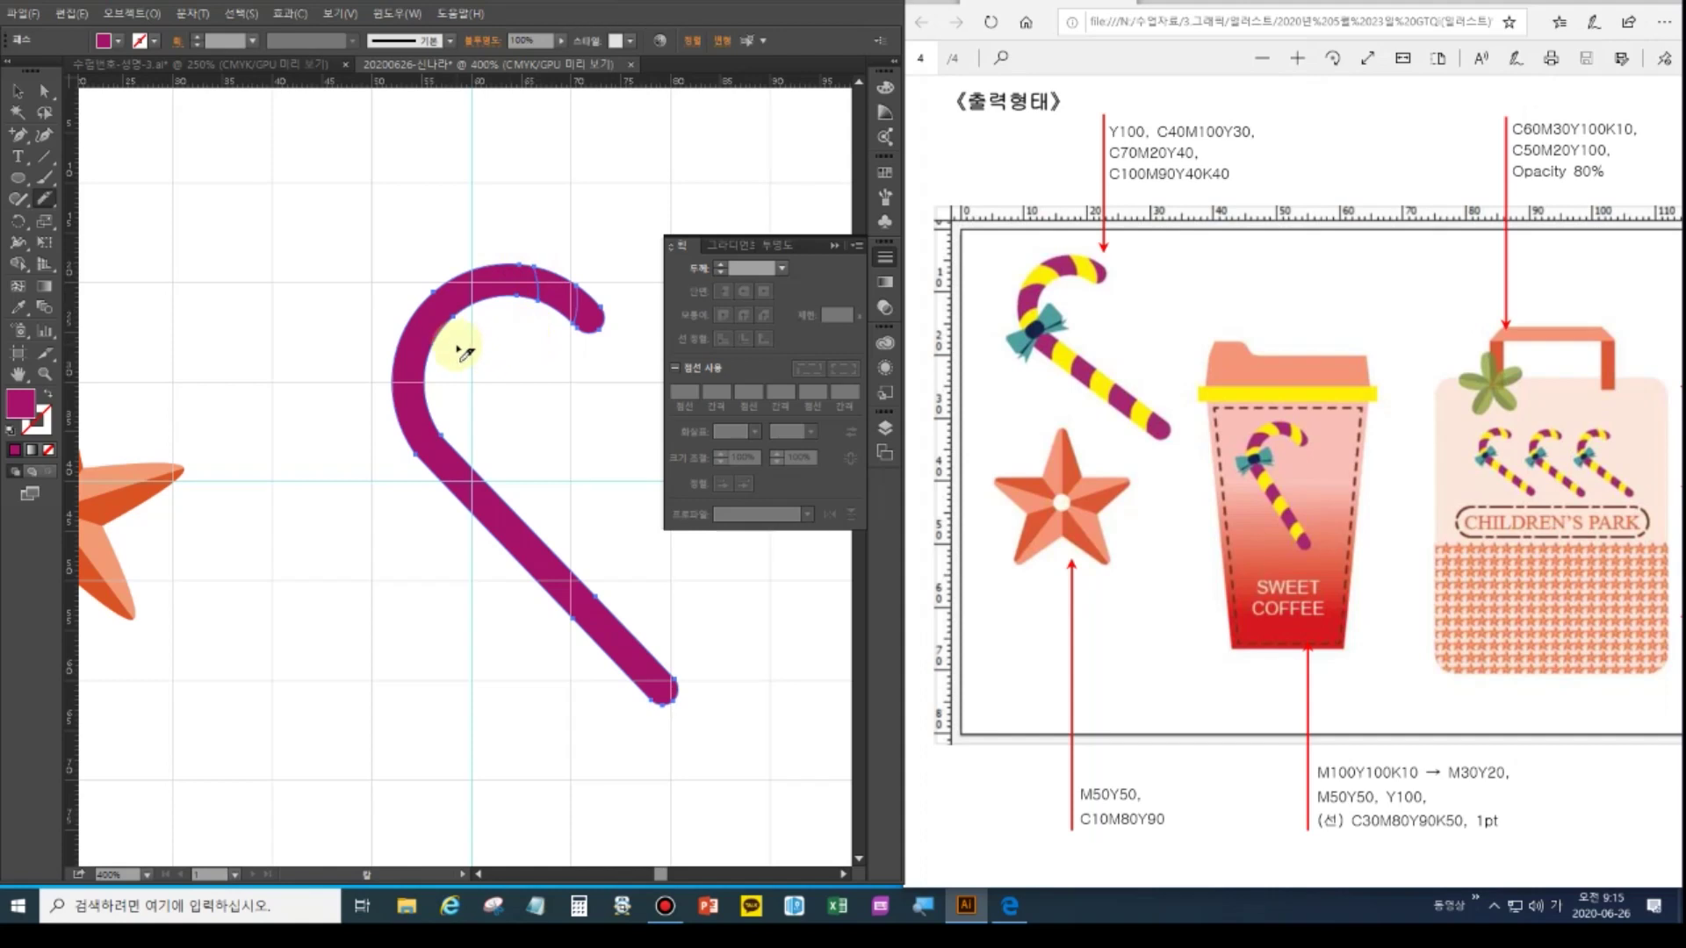
Select the cut segment near the hook's tip and fill it with the sampled yellow Y100
key(v)
key(a)
drag(523, 209, 583, 311)
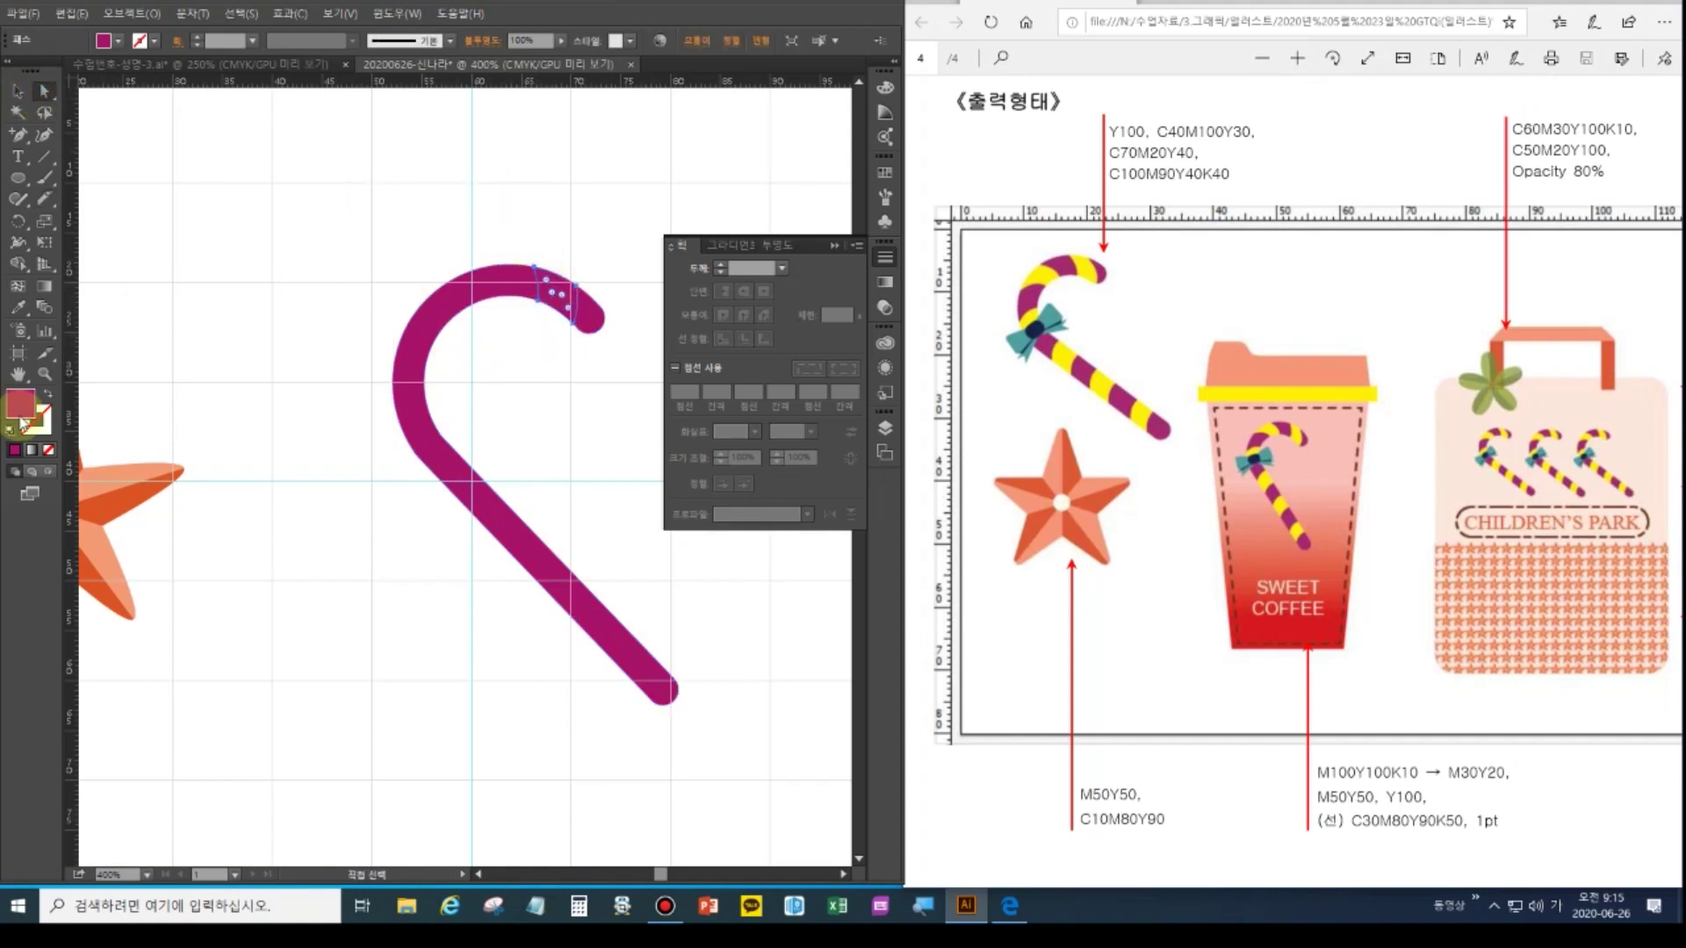
key(ctrl+plus)
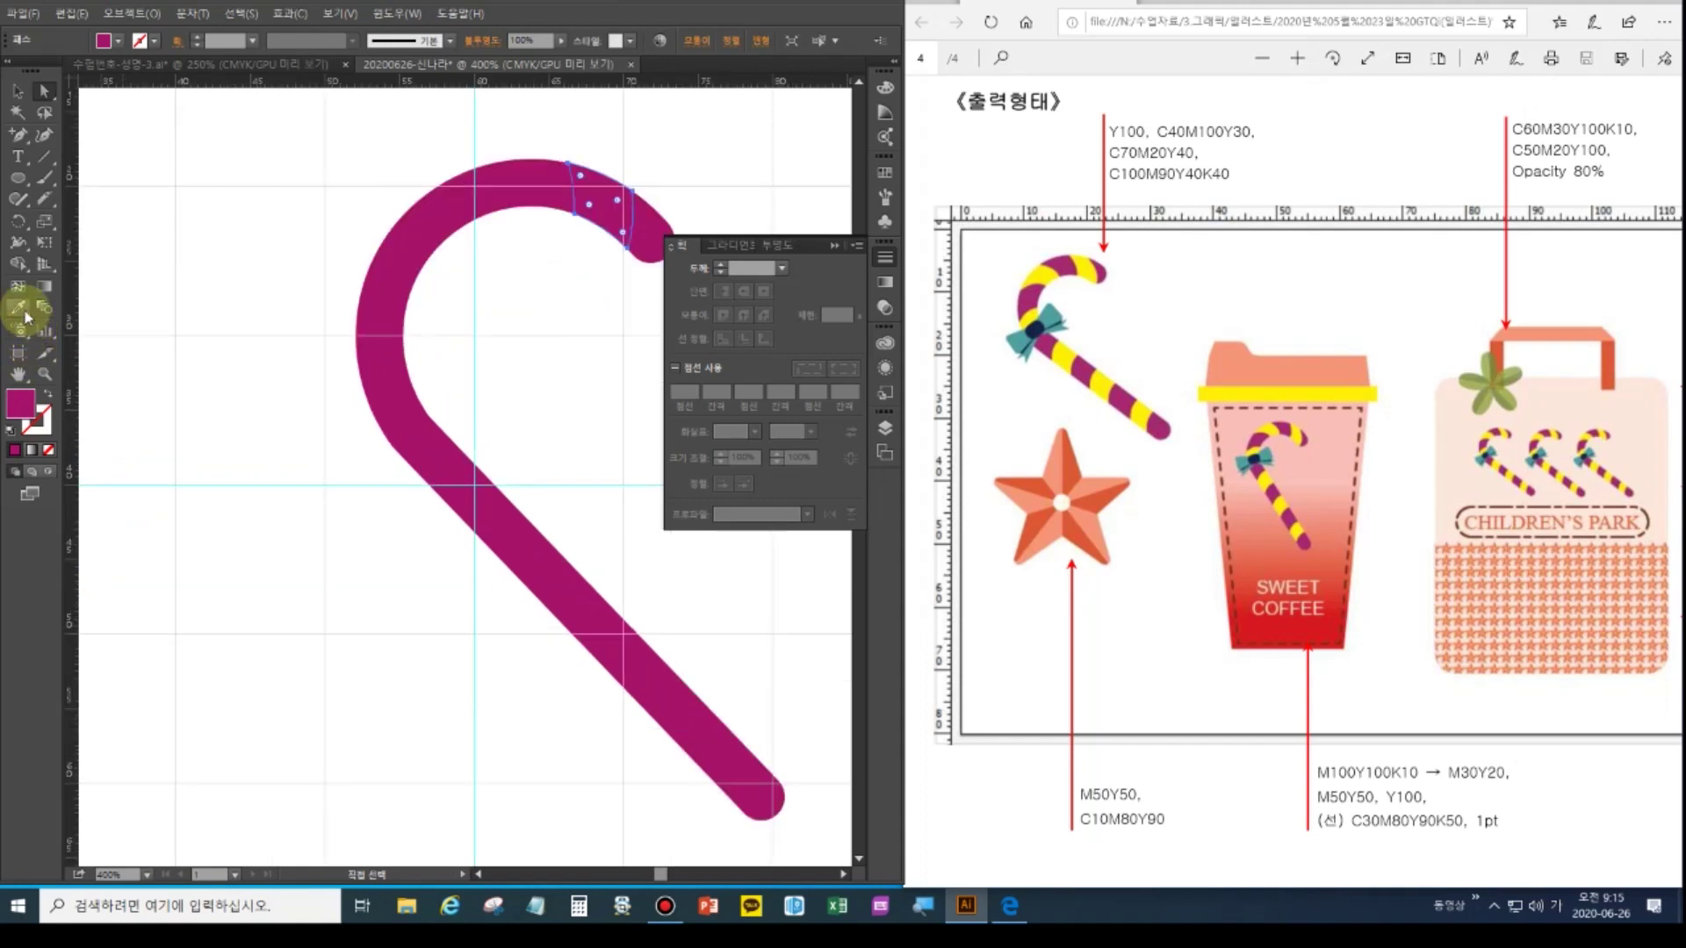
key(ctrl+minus)
key(ctrl+minus)
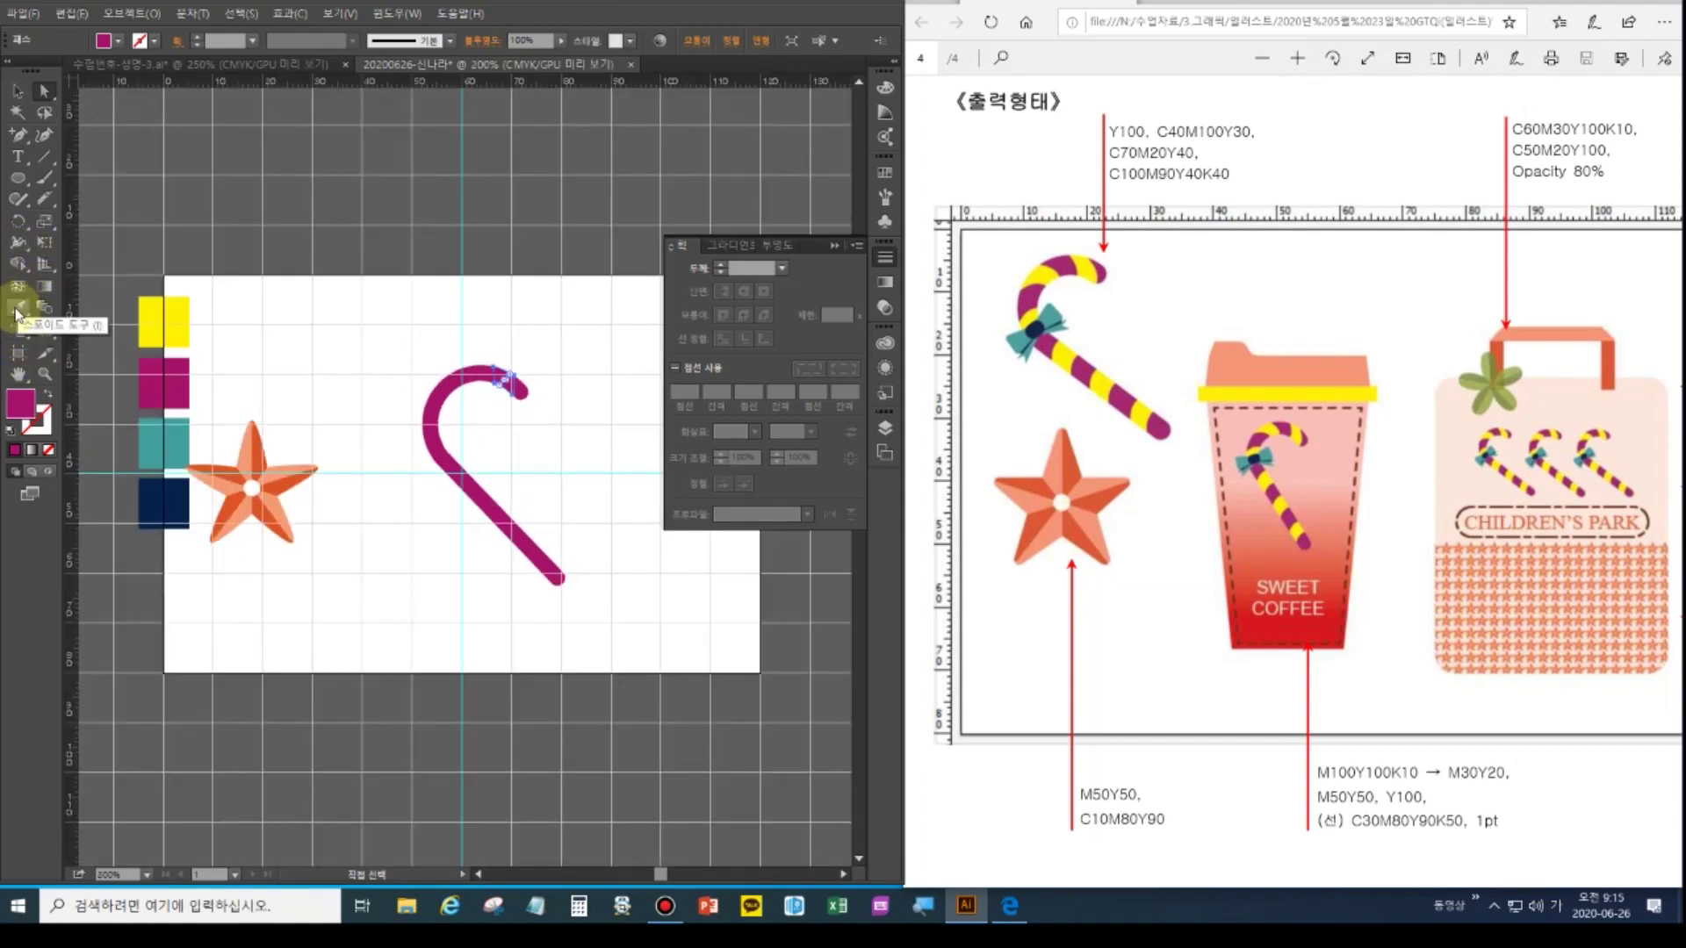
click(16, 311)
click(167, 318)
ctrl+click(336, 405)
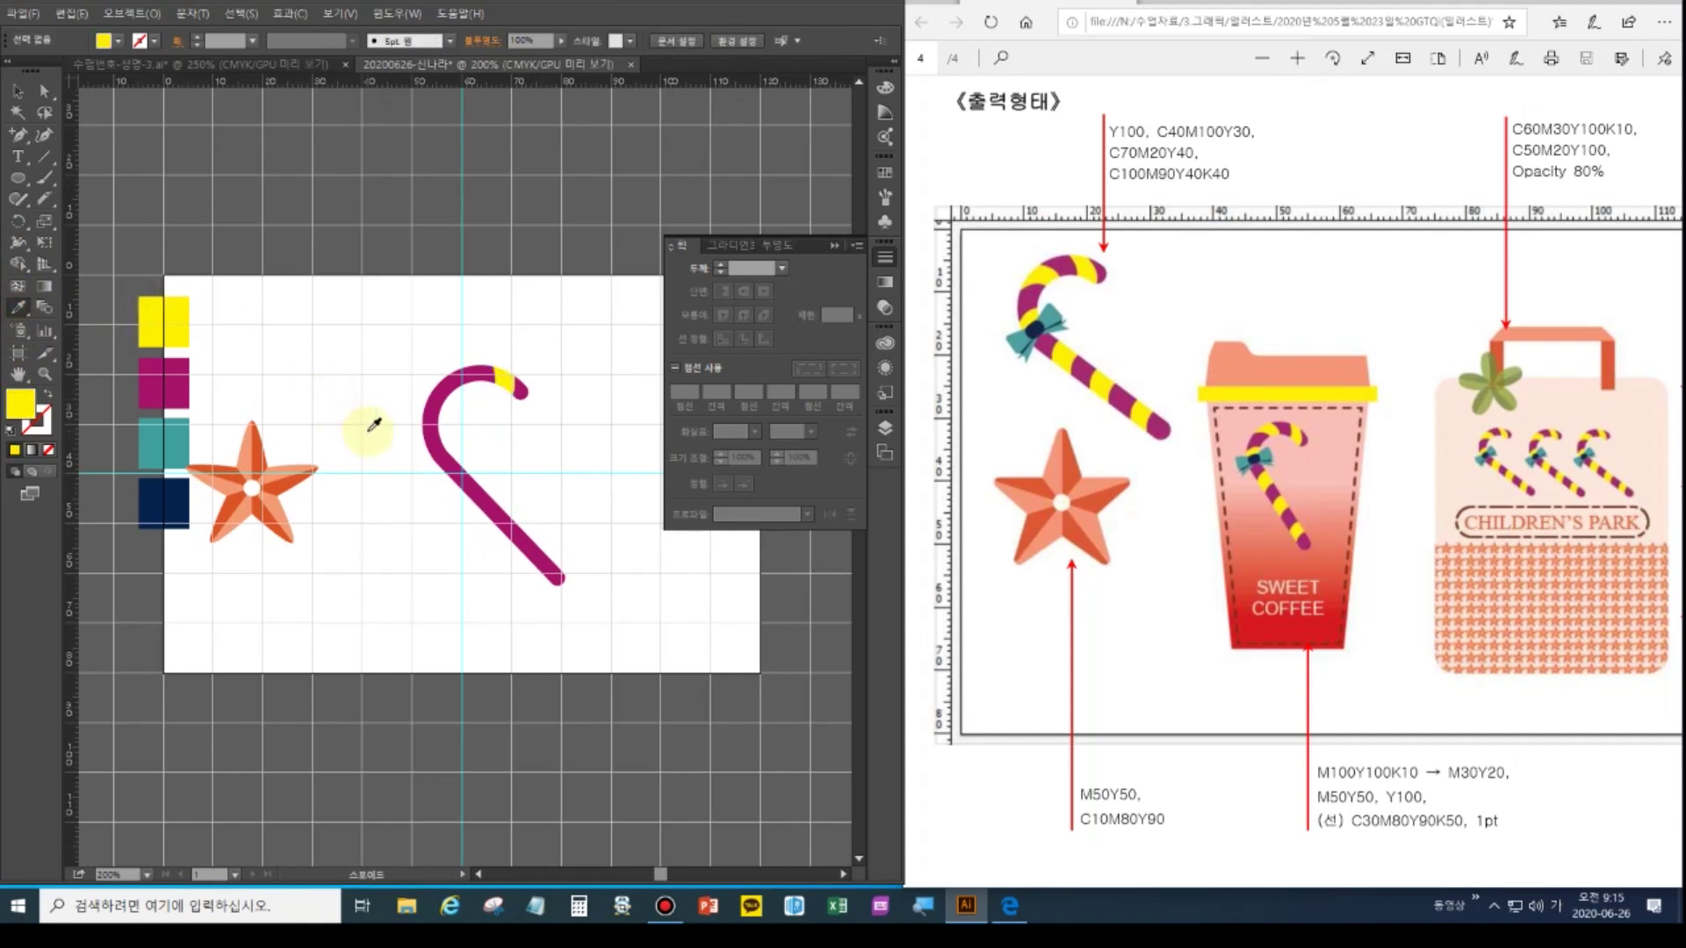
Cut five more stripe segments along the rest of the hook and the shaft with curved Knife strokes
key(ctrl+plus)
click(44, 199)
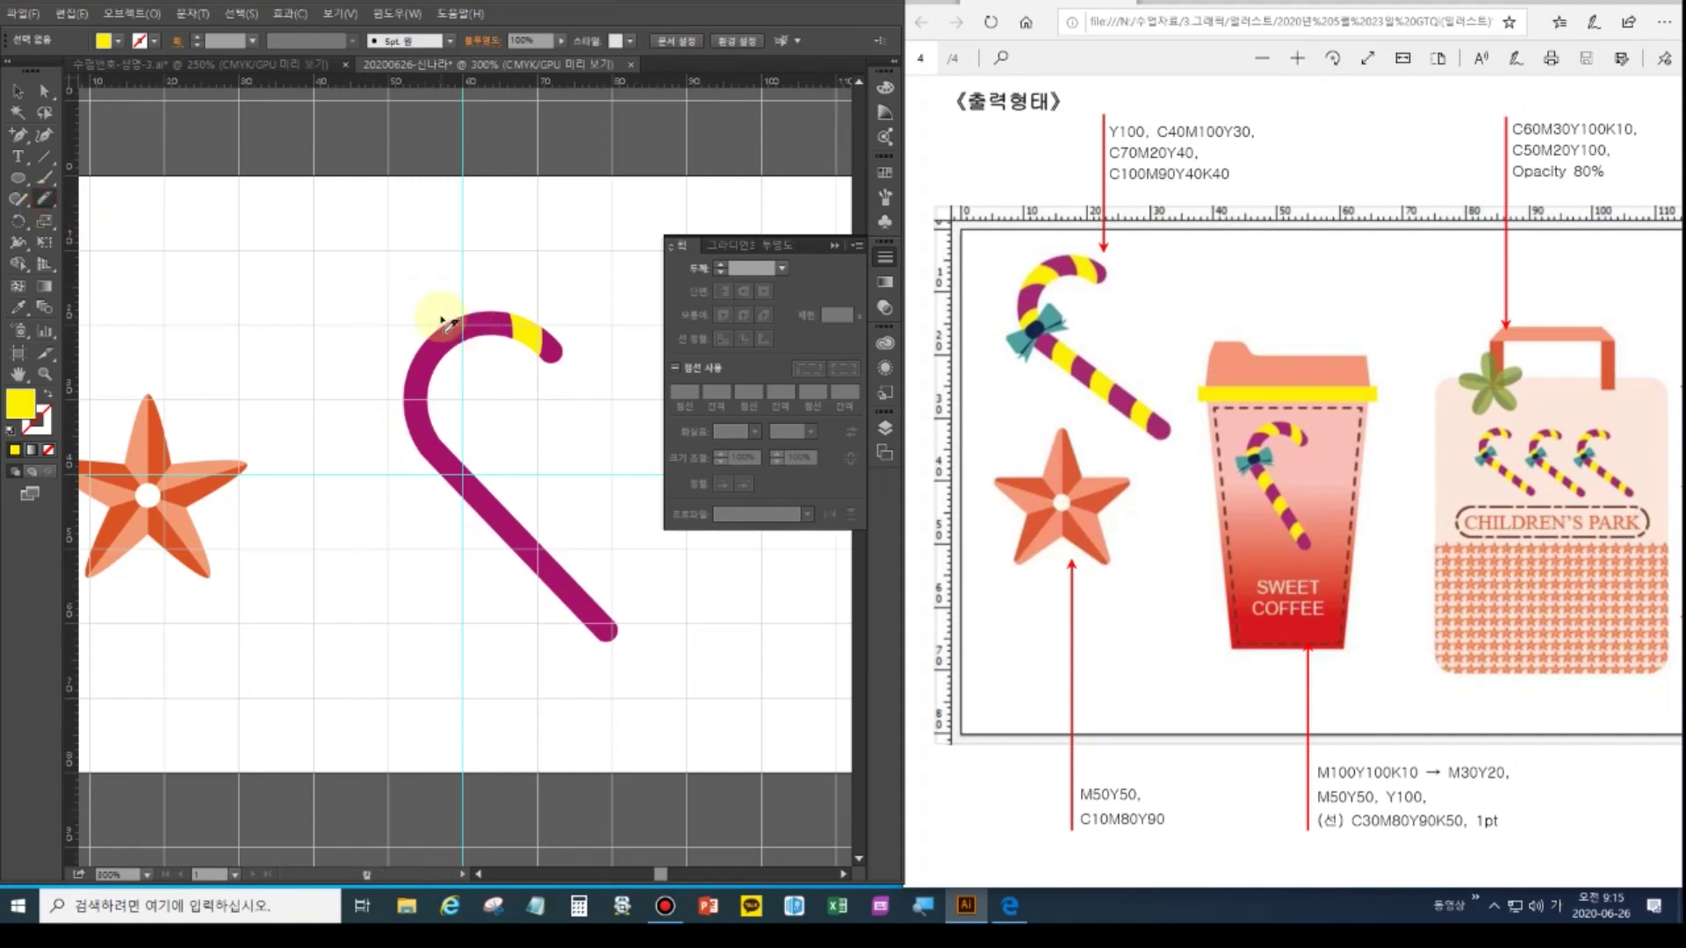
mouse_move(450, 323)
mouse_down()
mouse_move(467, 367)
mouse_move(387, 380)
mouse_move(398, 395)
mouse_move(451, 378)
mouse_up()
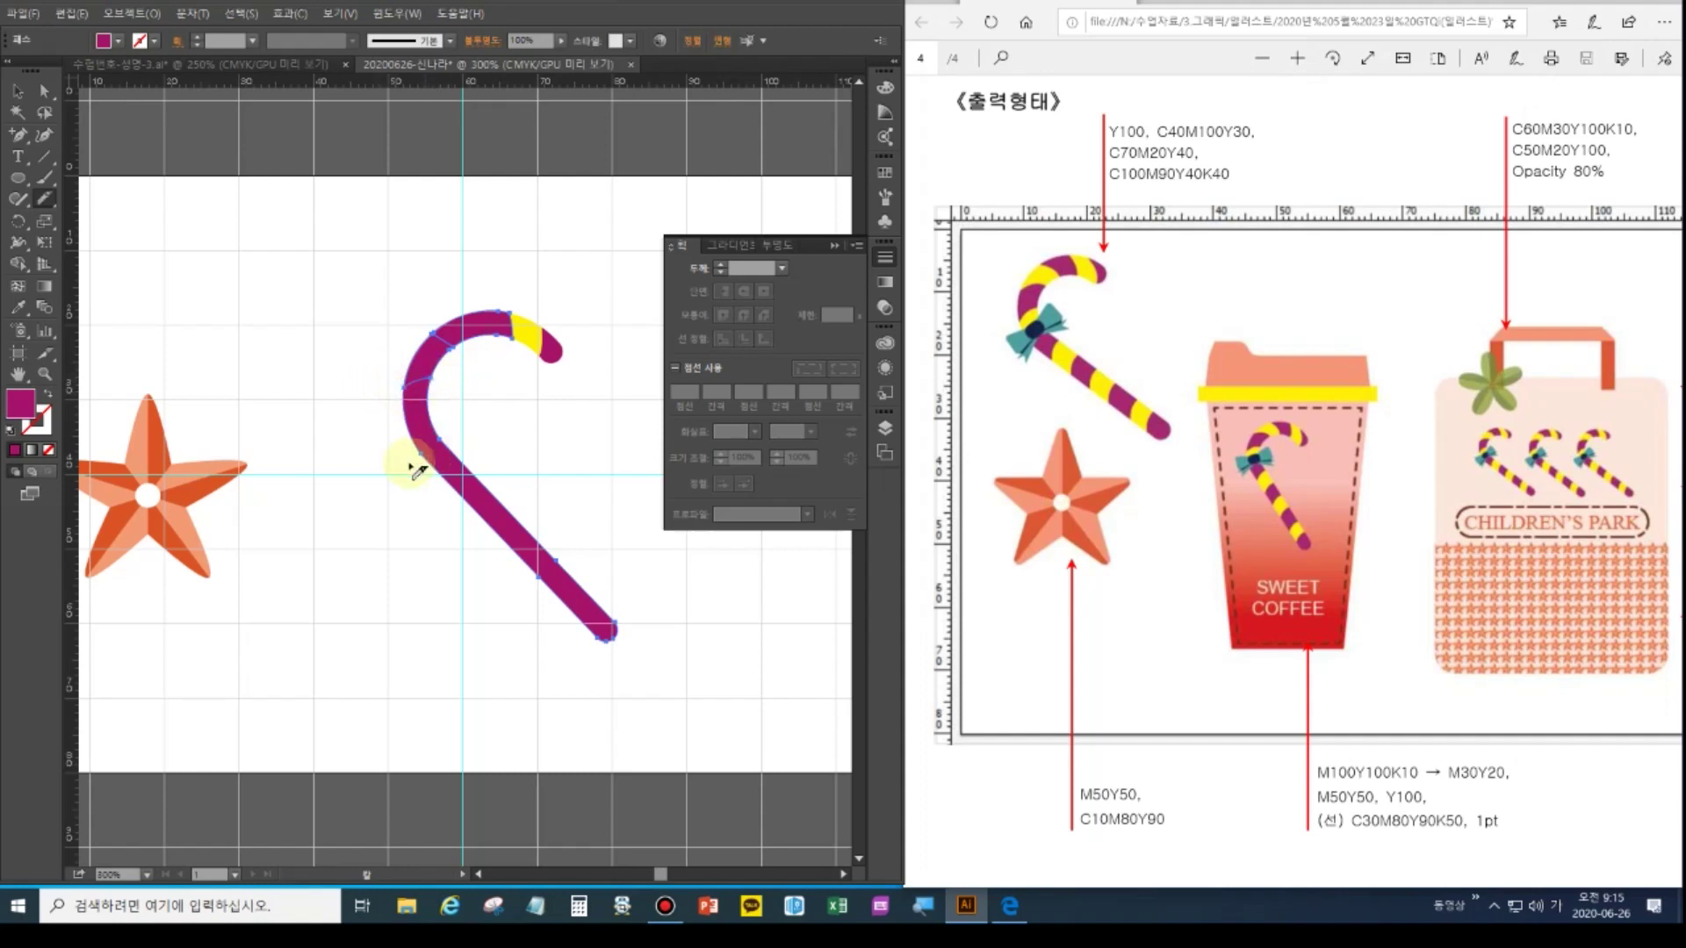
drag(394, 436, 468, 406)
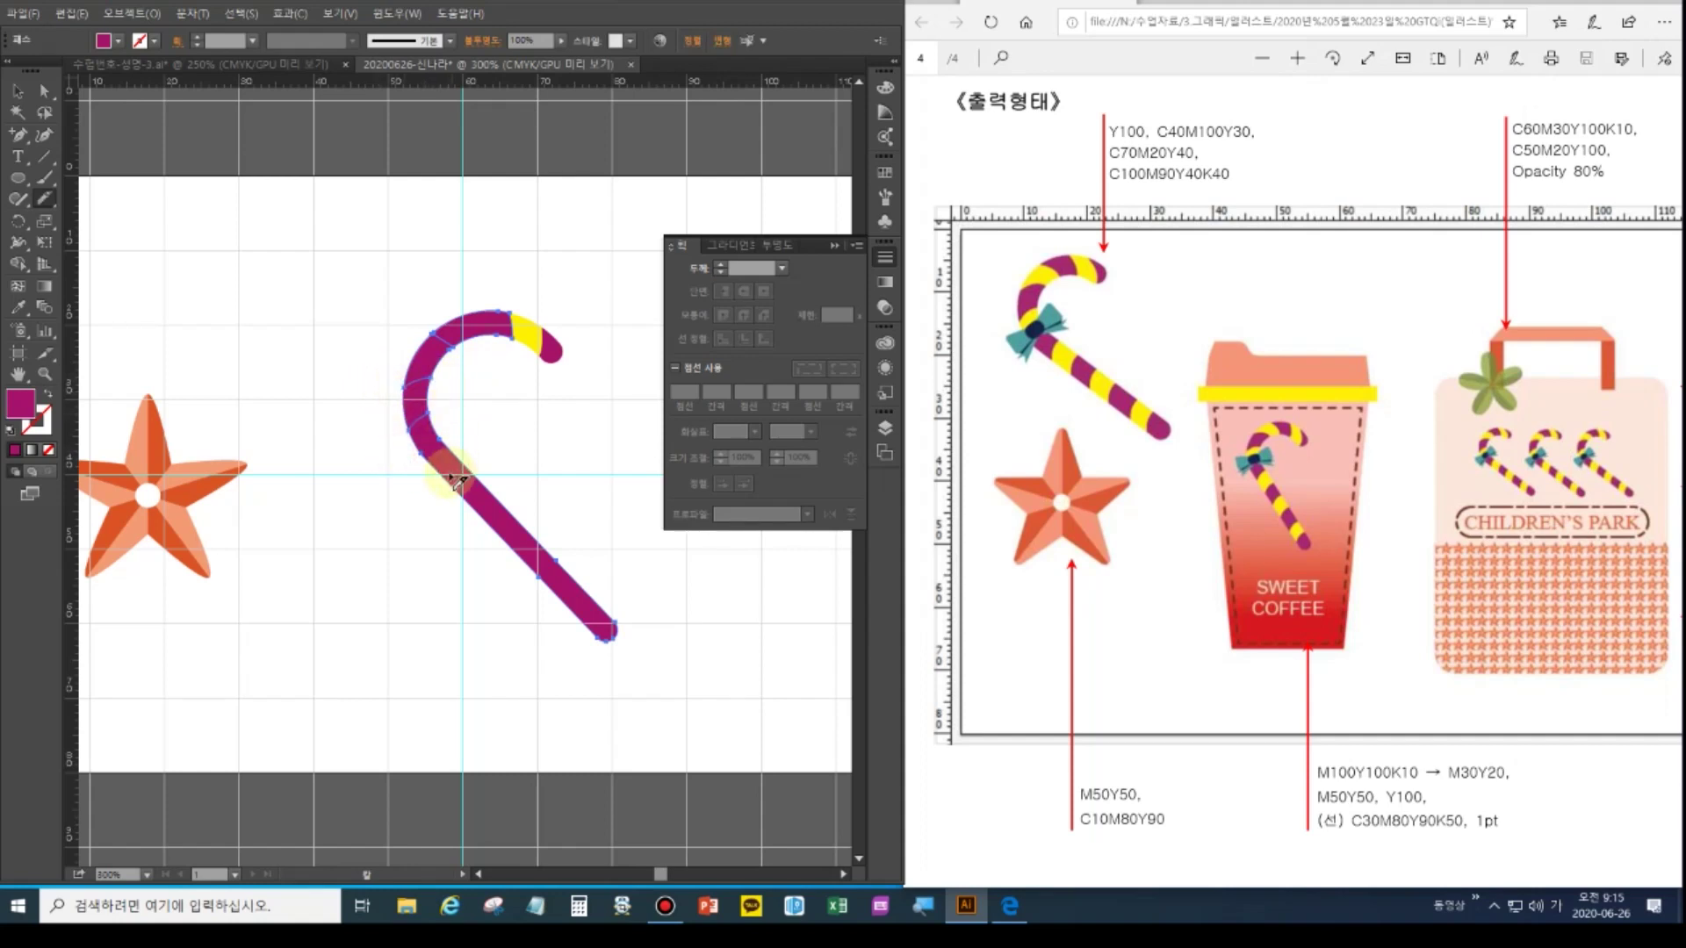
drag(422, 462, 470, 427)
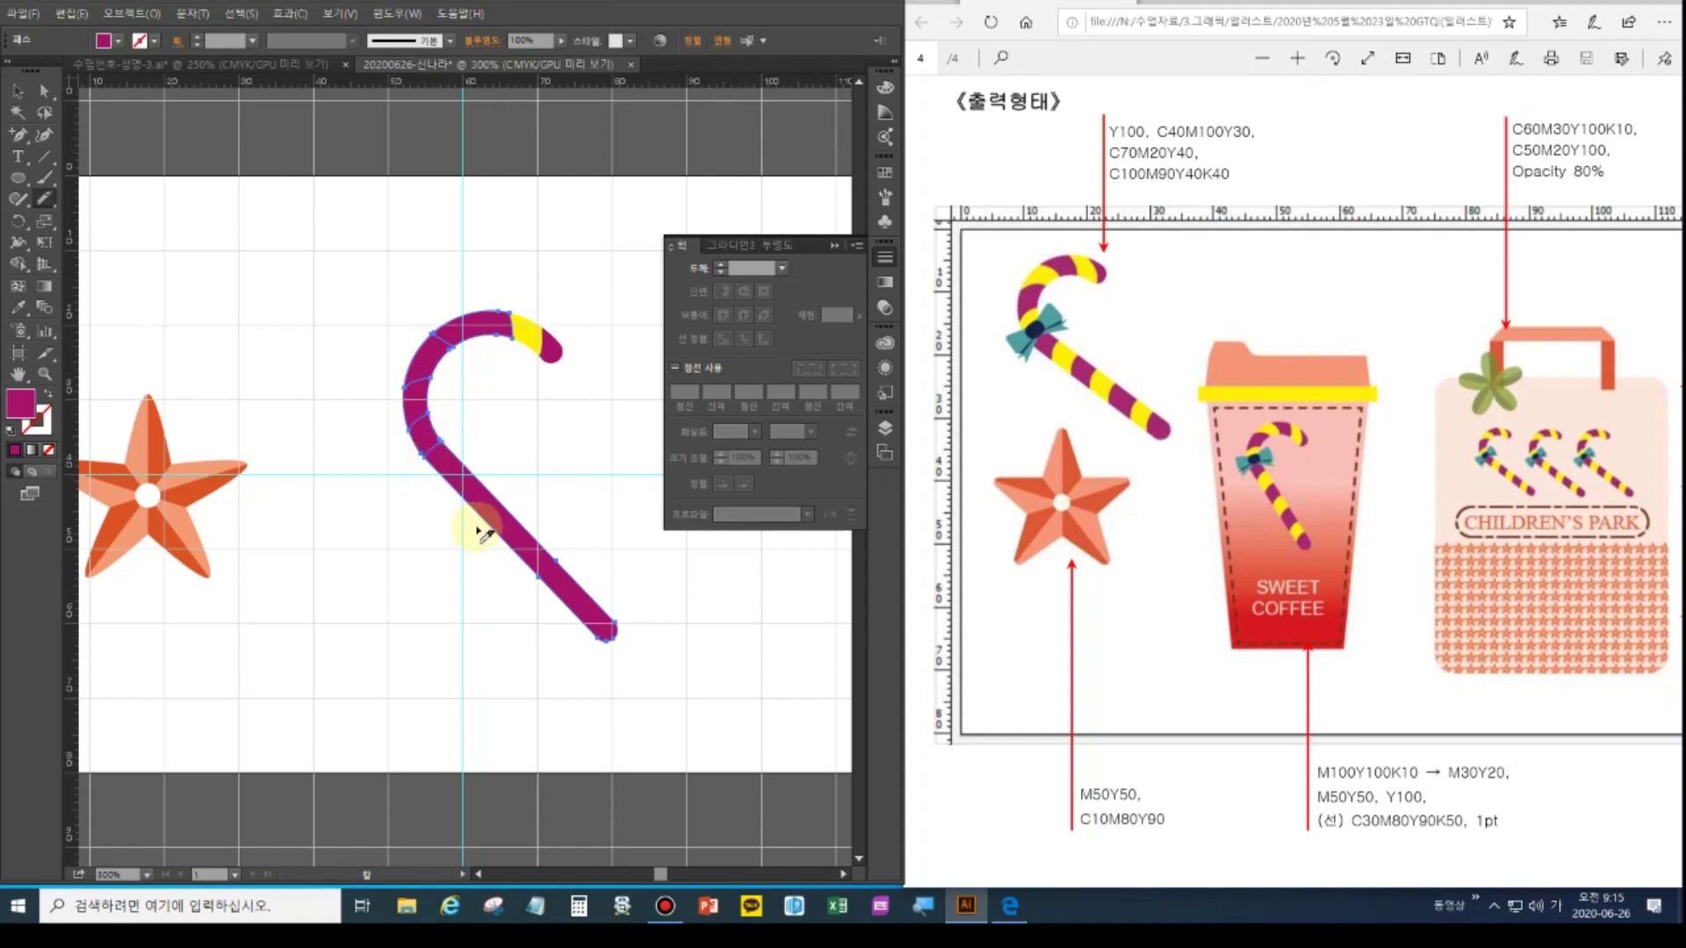
drag(456, 492, 479, 443)
drag(482, 545, 497, 492)
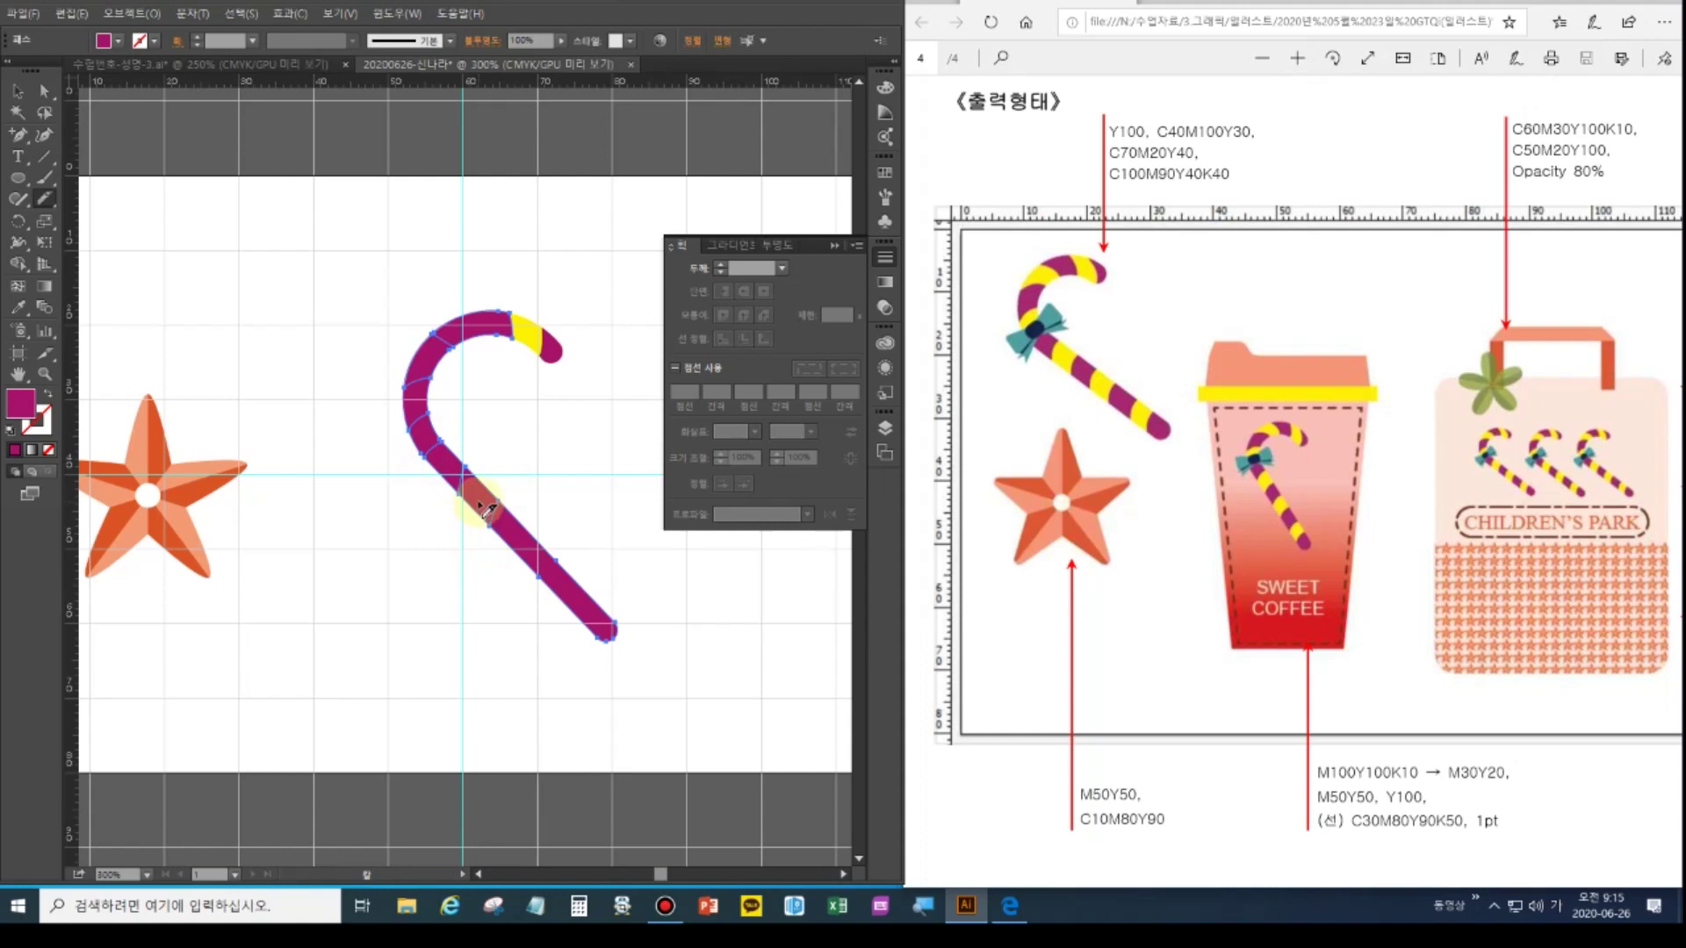
drag(509, 583, 527, 518)
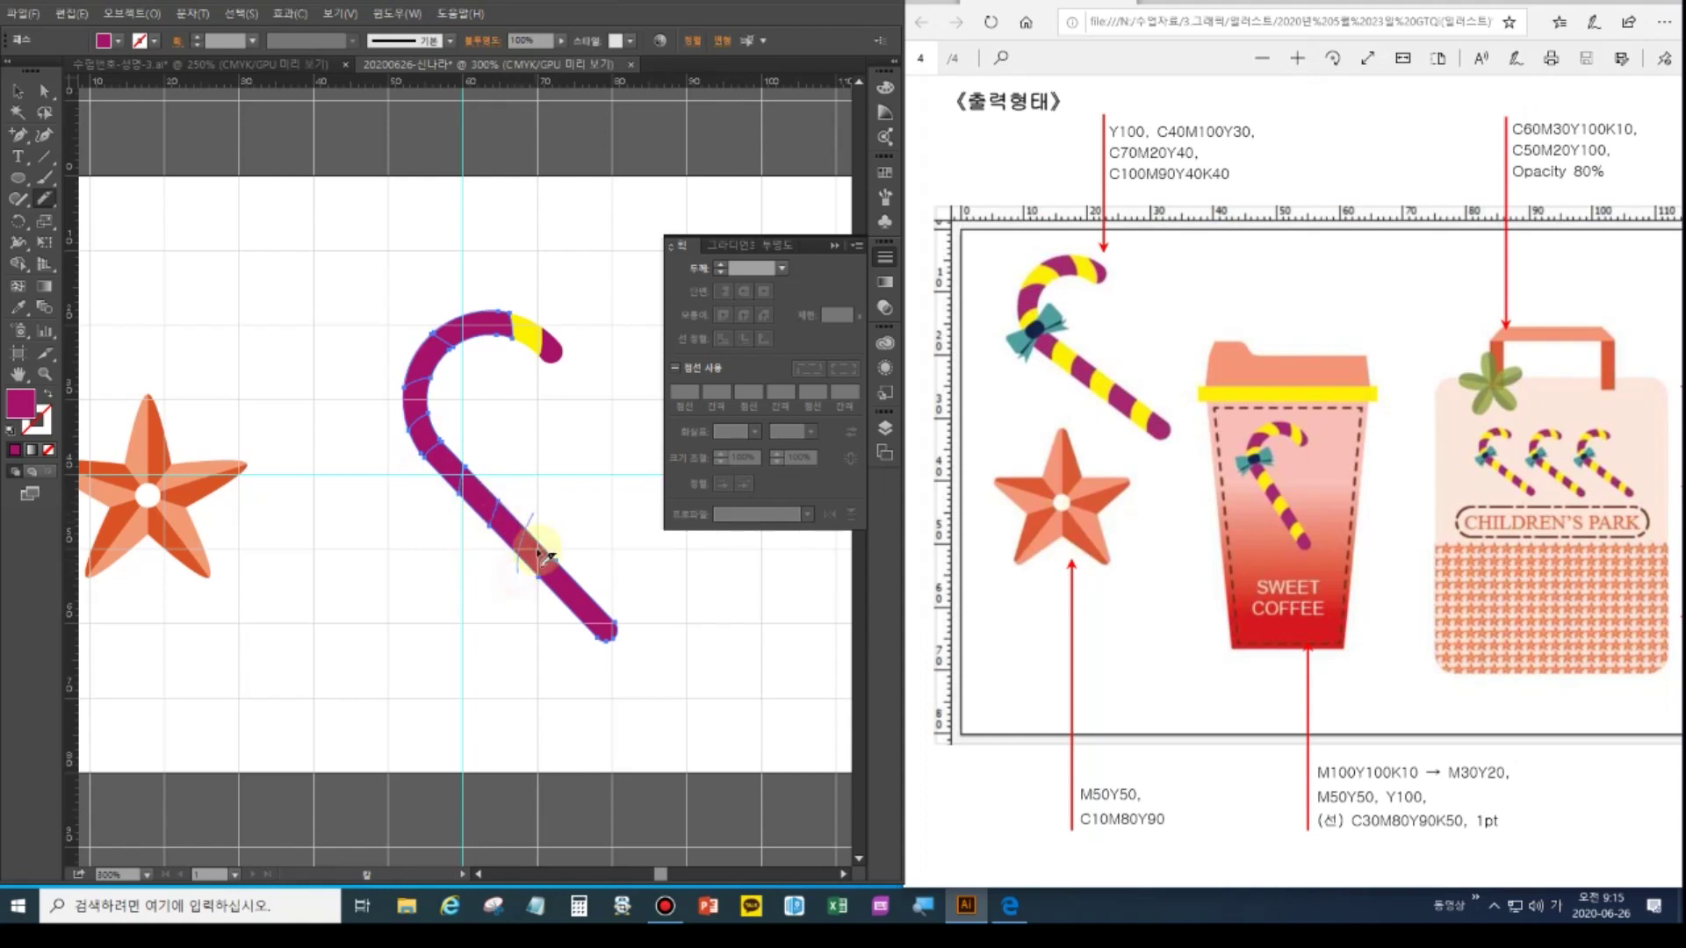
drag(549, 575, 556, 546)
drag(566, 620, 590, 569)
drag(576, 634, 597, 590)
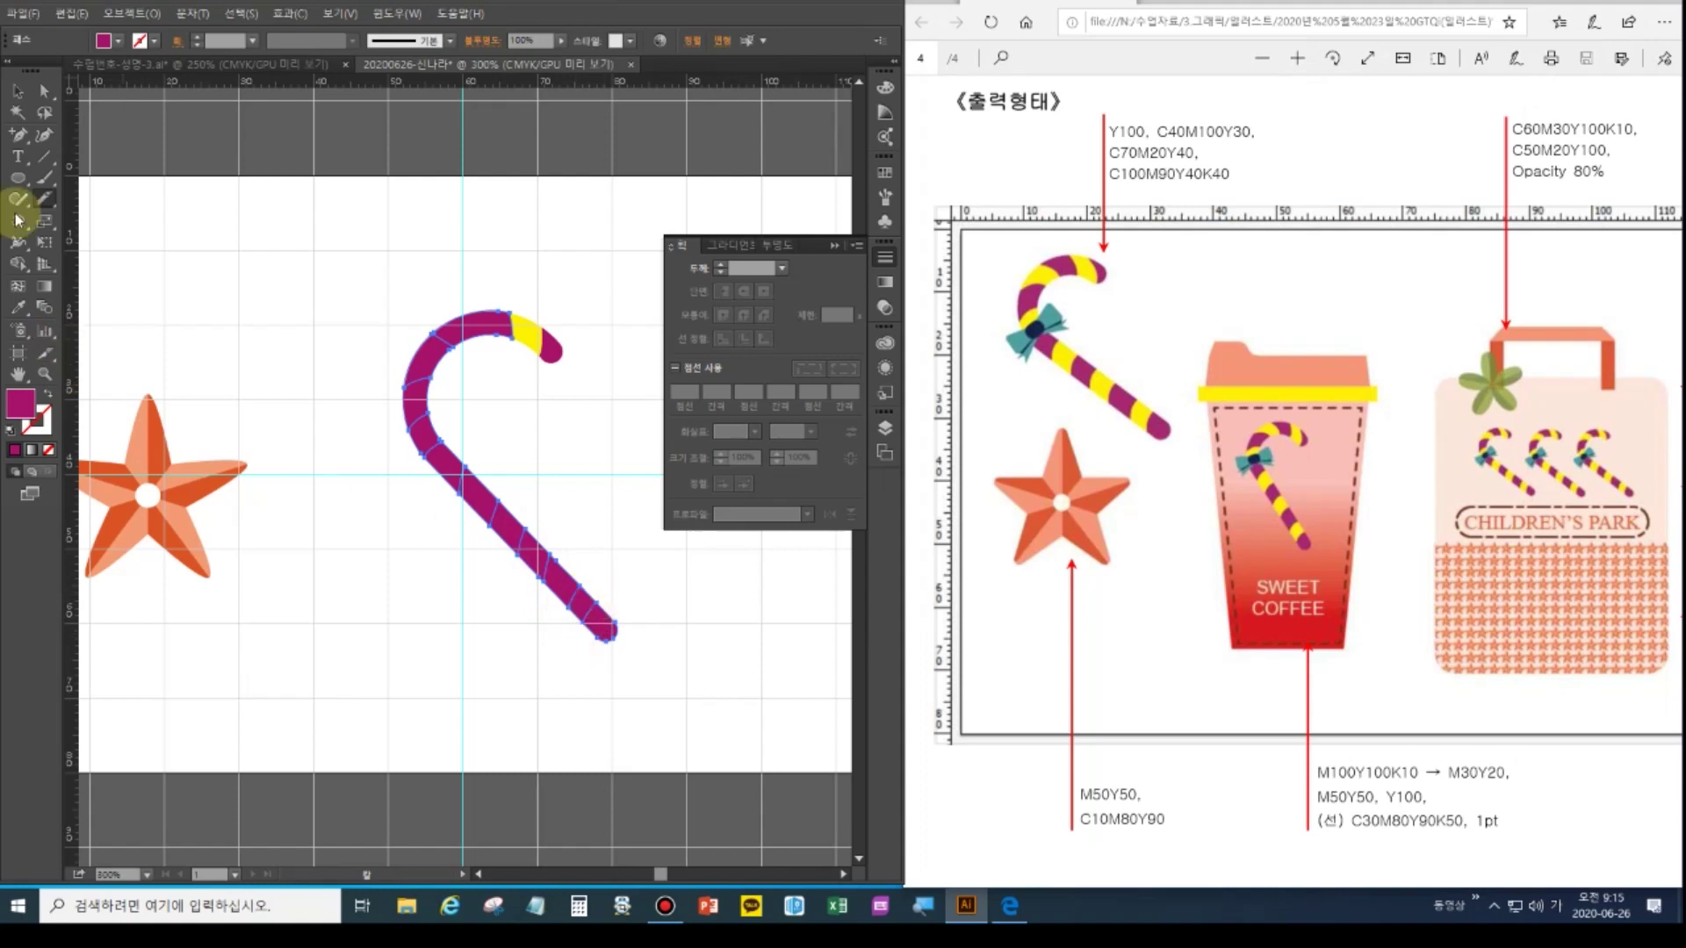
Select every other magenta segment along the hook and shaft and fill them with the yellow of the first stripe
click(44, 90)
click(480, 341)
click(435, 359)
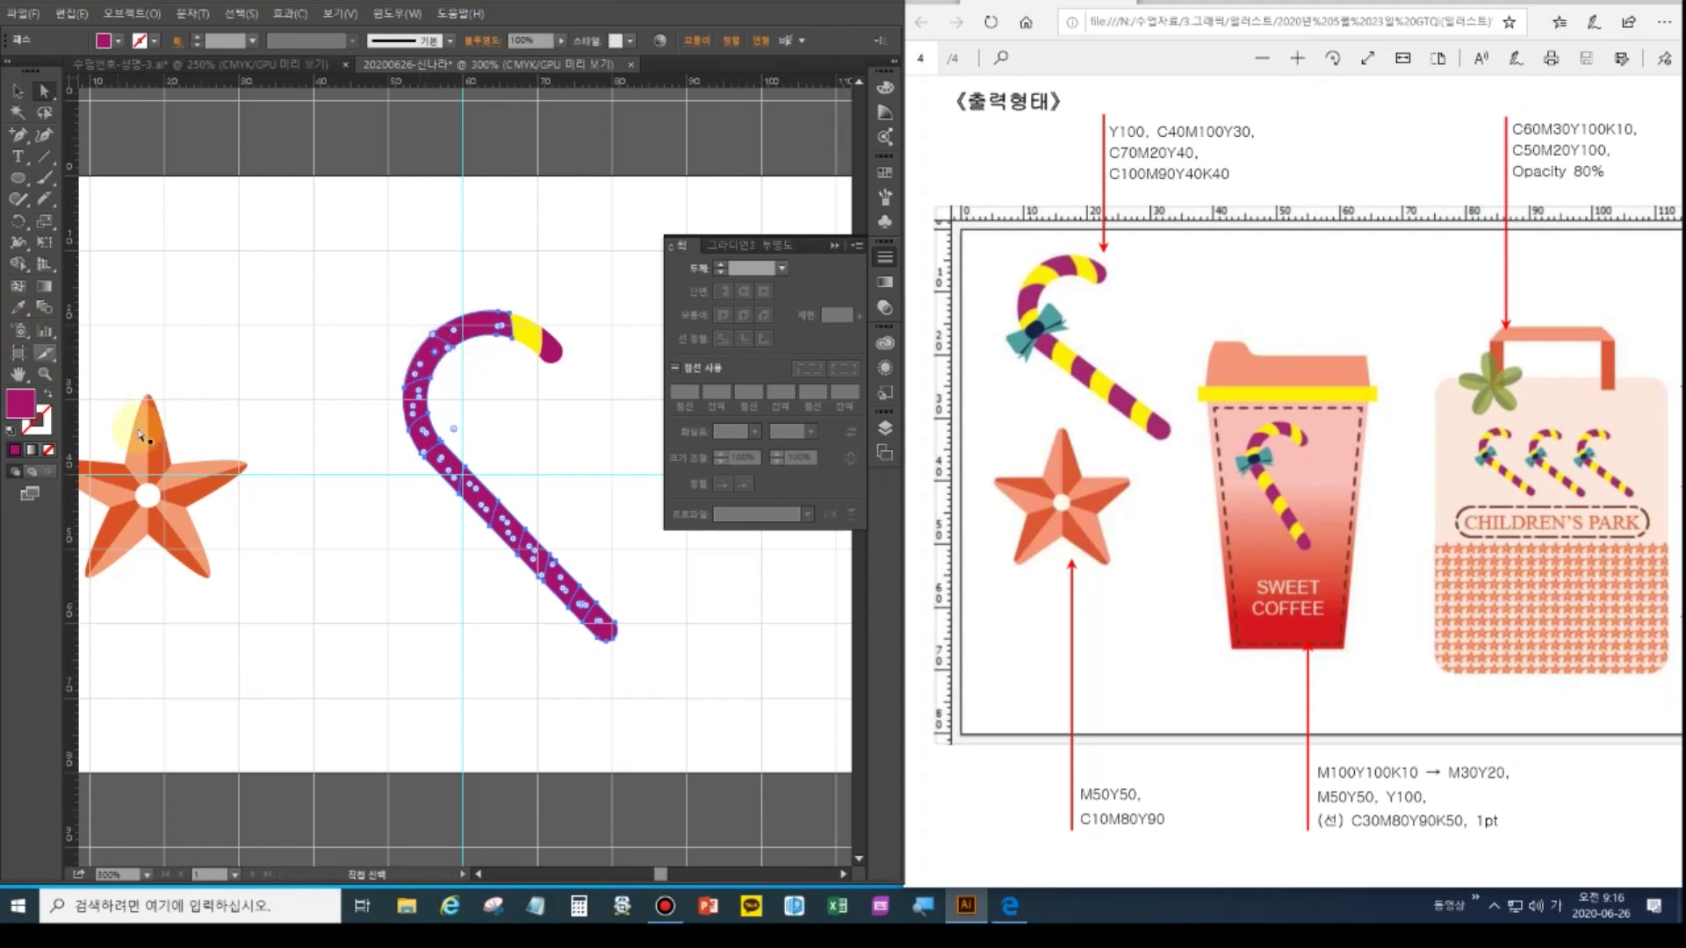
key(v)
click(279, 502)
click(44, 90)
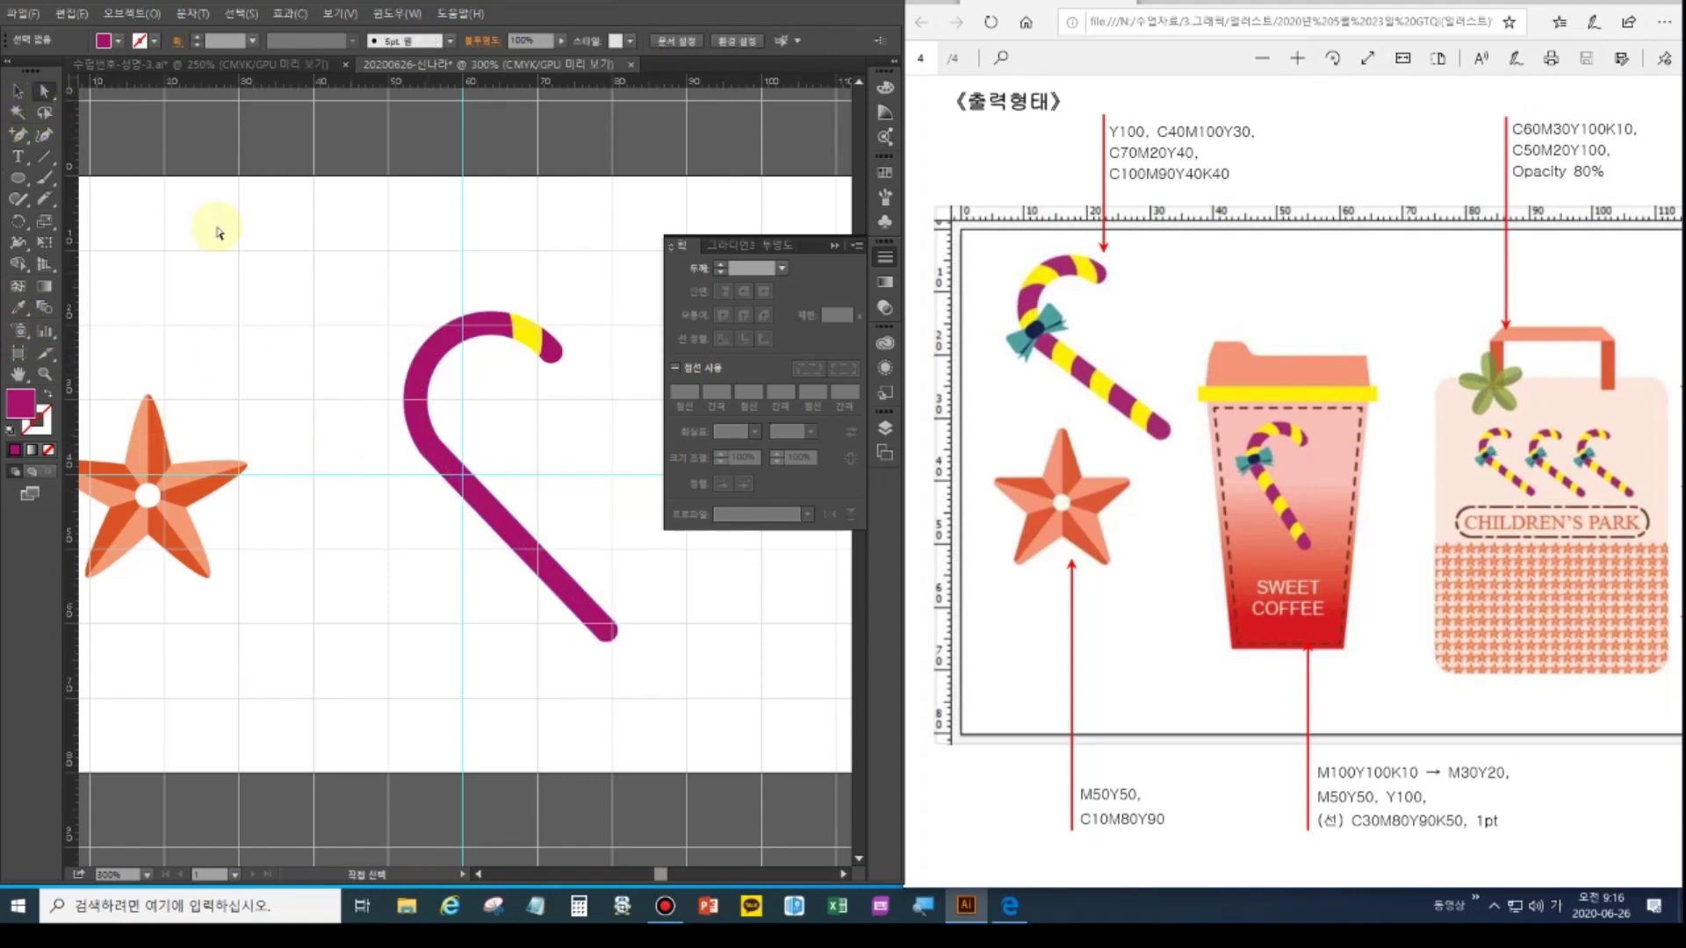
click(437, 360)
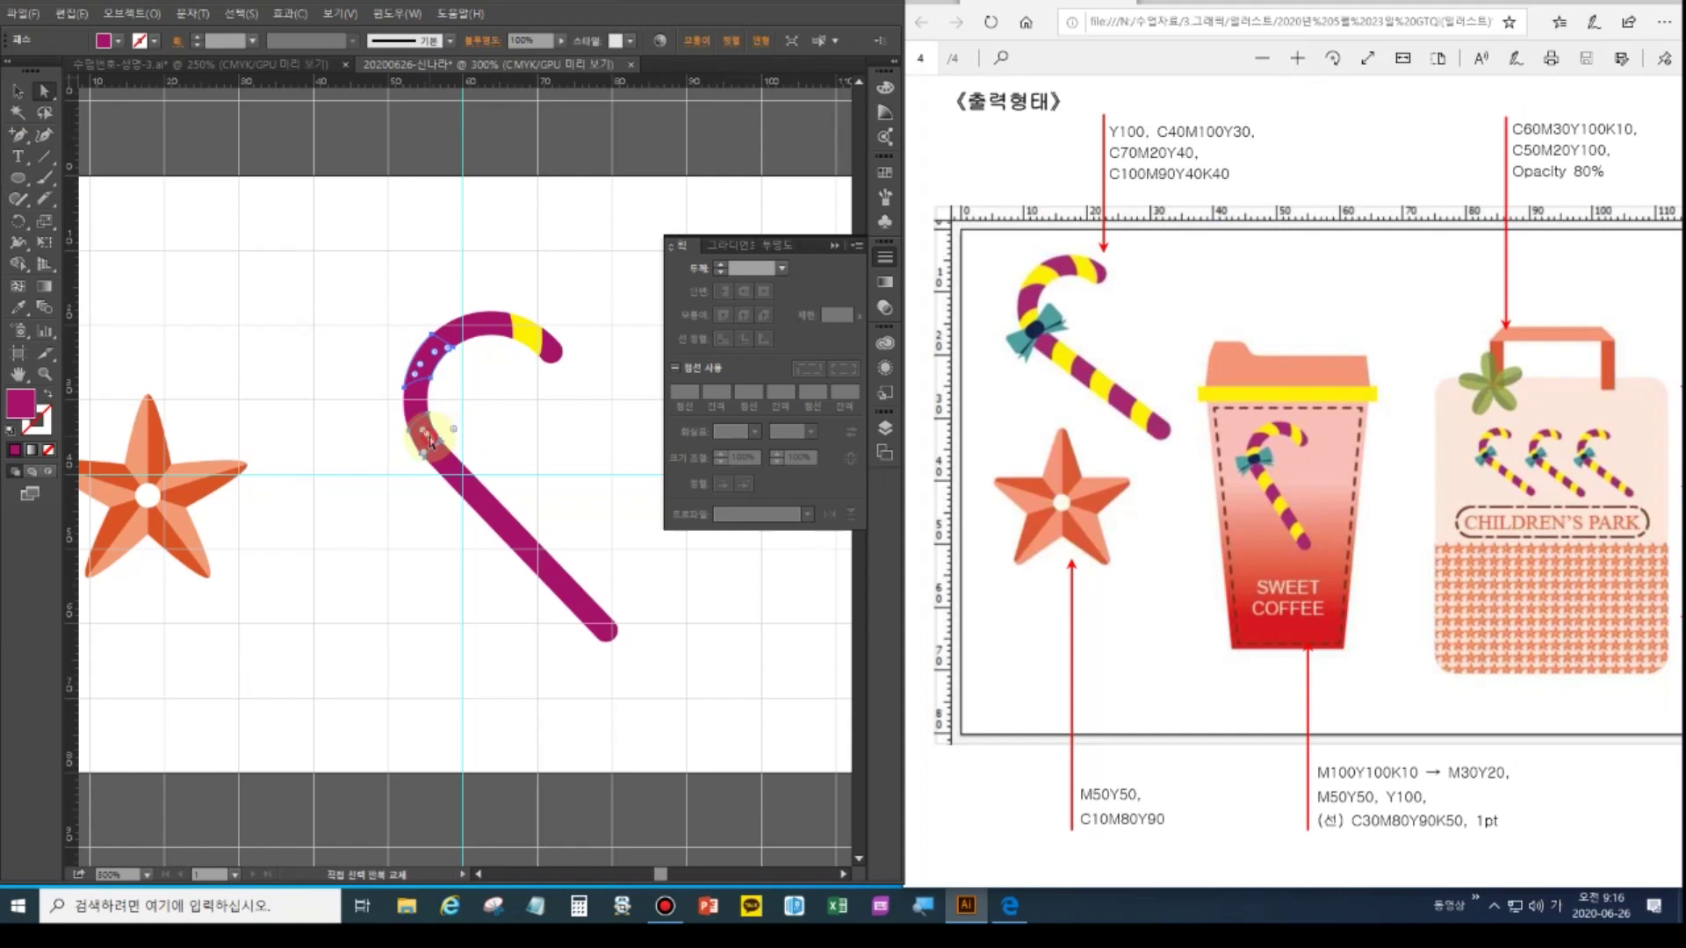
shift+click(531, 551)
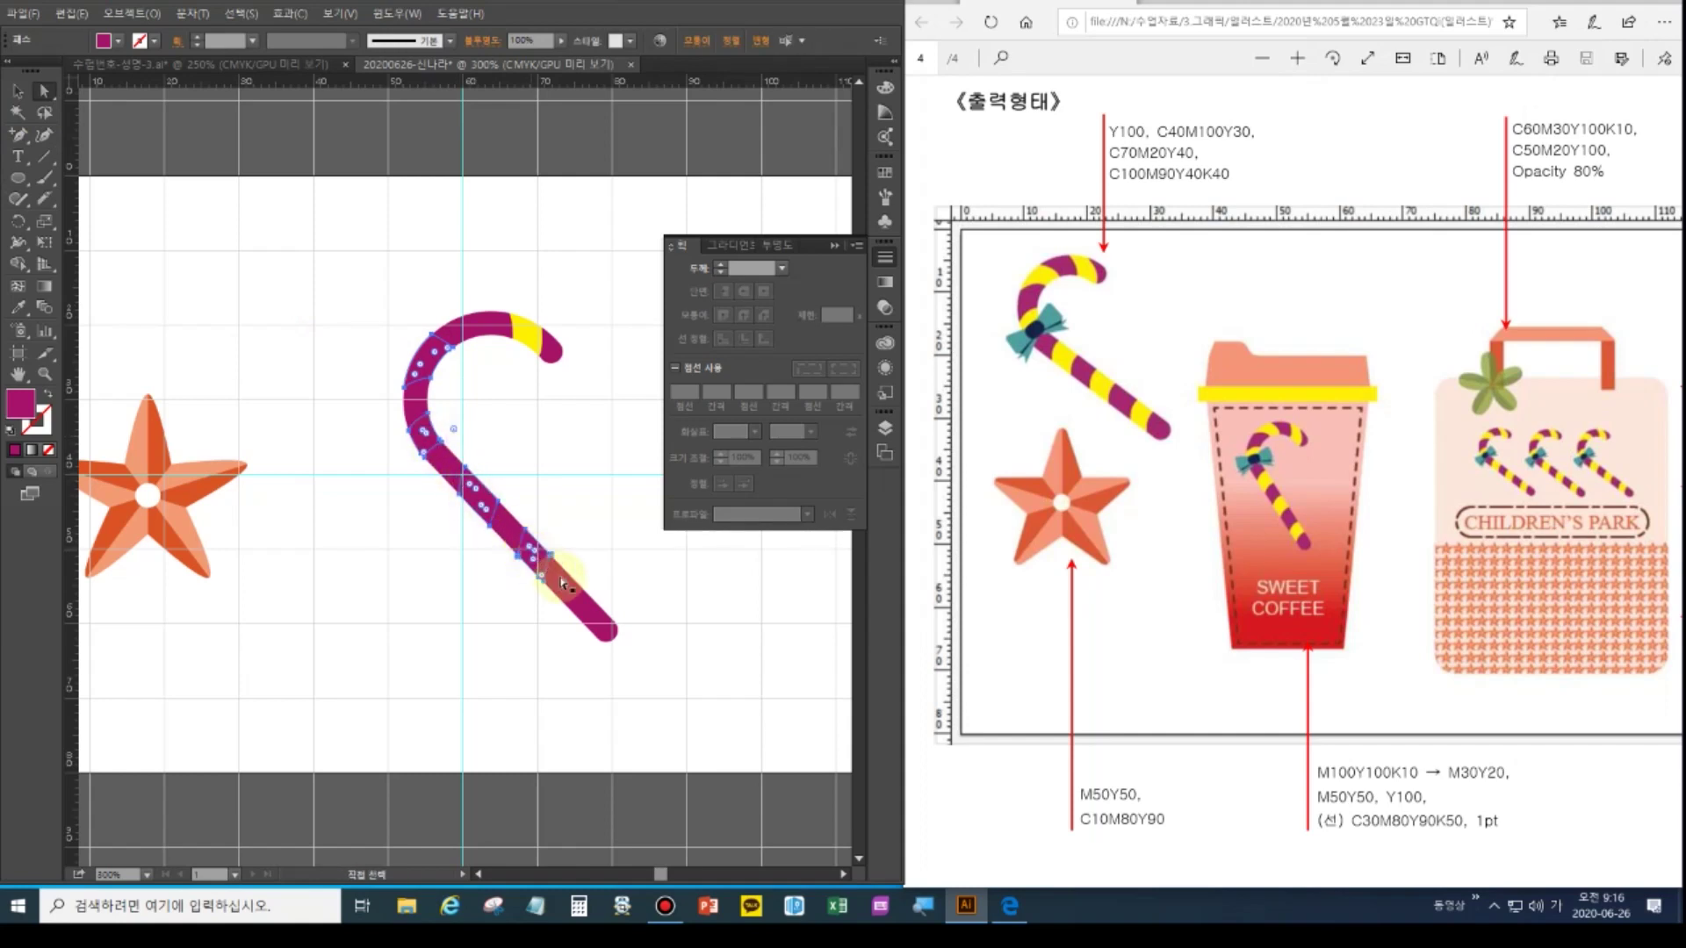
shift+click(579, 601)
click(18, 308)
click(546, 325)
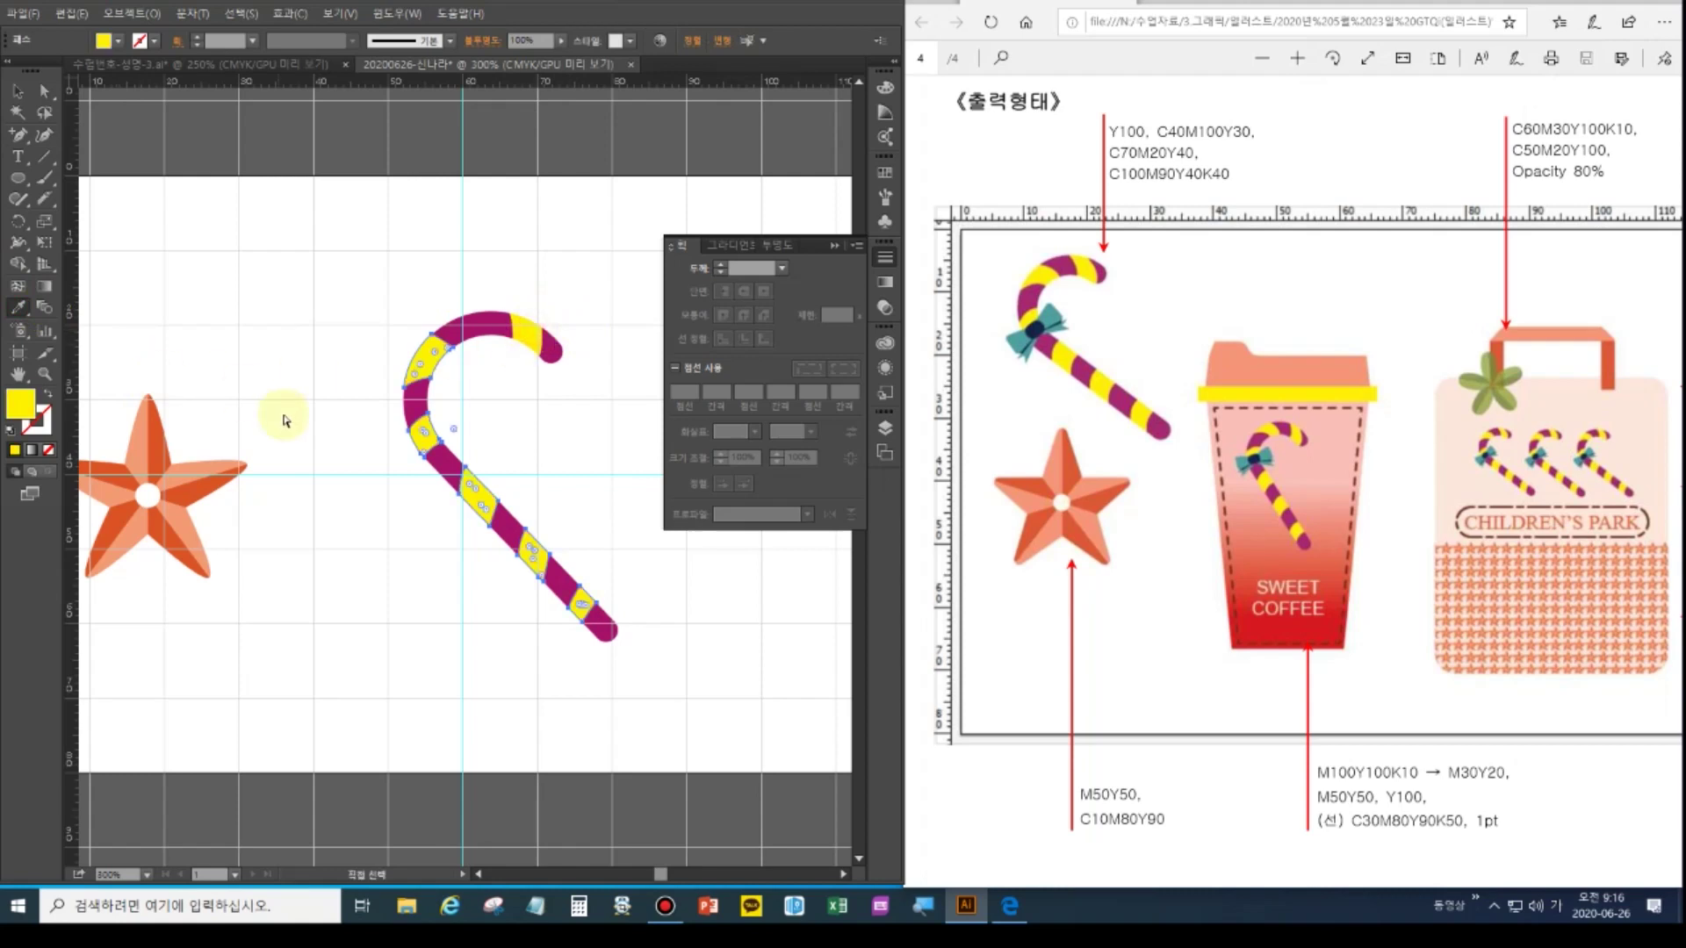
ctrl+click(346, 487)
Switch to the reference PDF and enlarge the candy cane's bow to examine its shape, leaving the drawn cane deselected
click(18, 91)
drag(360, 277, 708, 694)
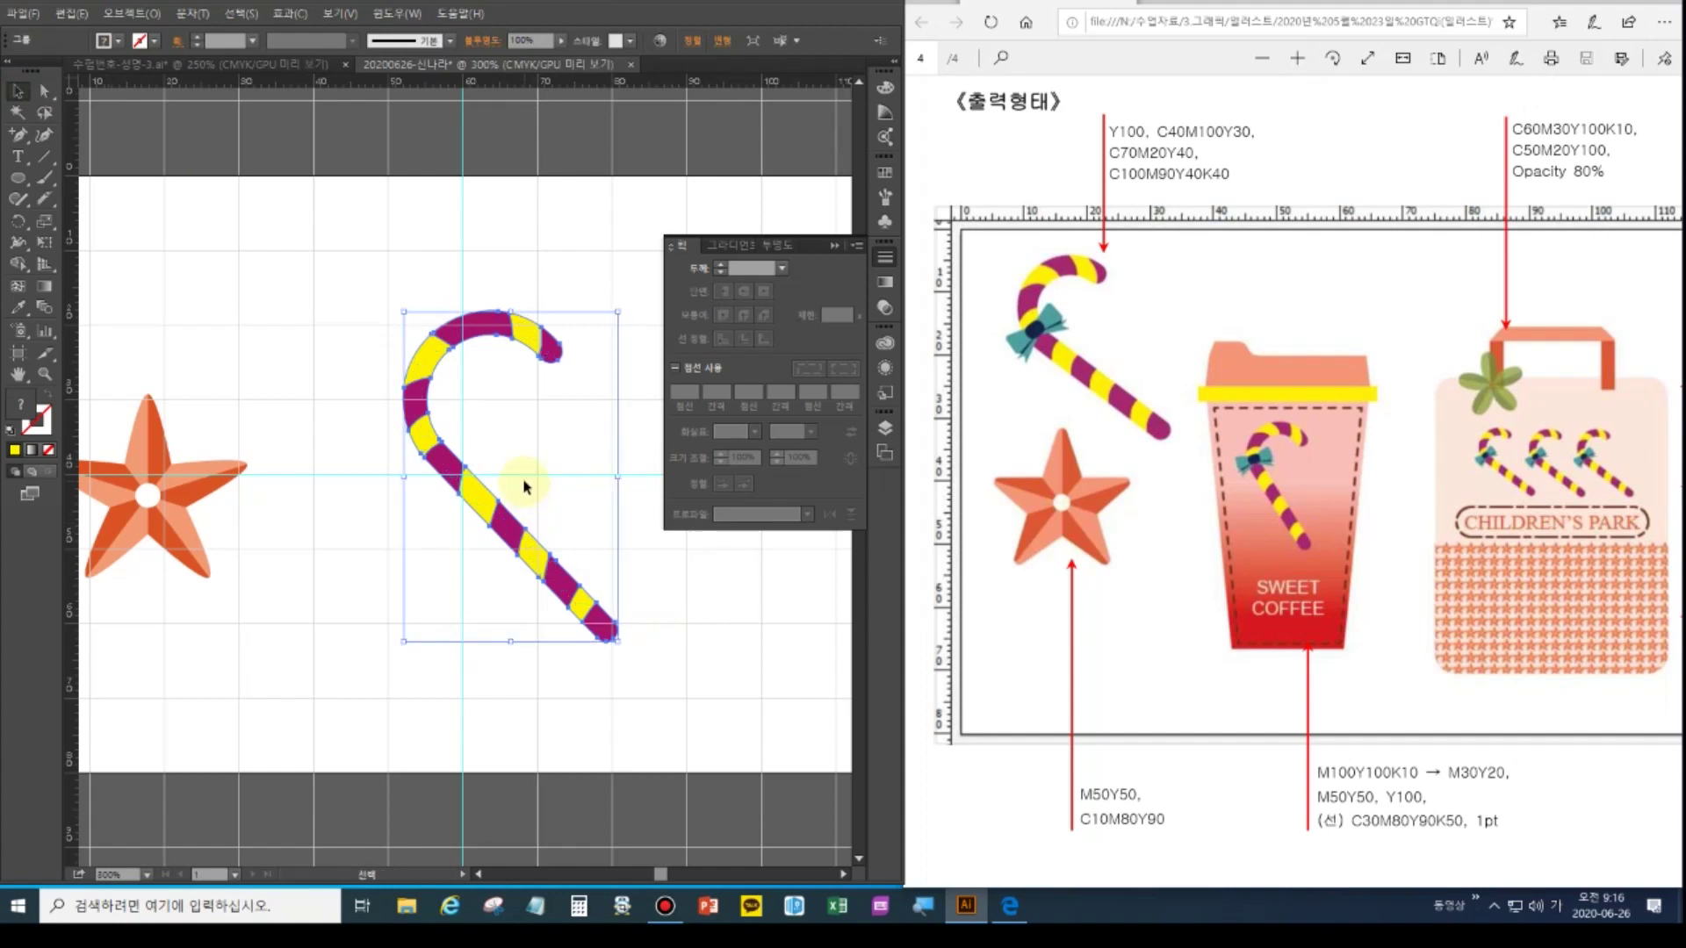
click(1021, 347)
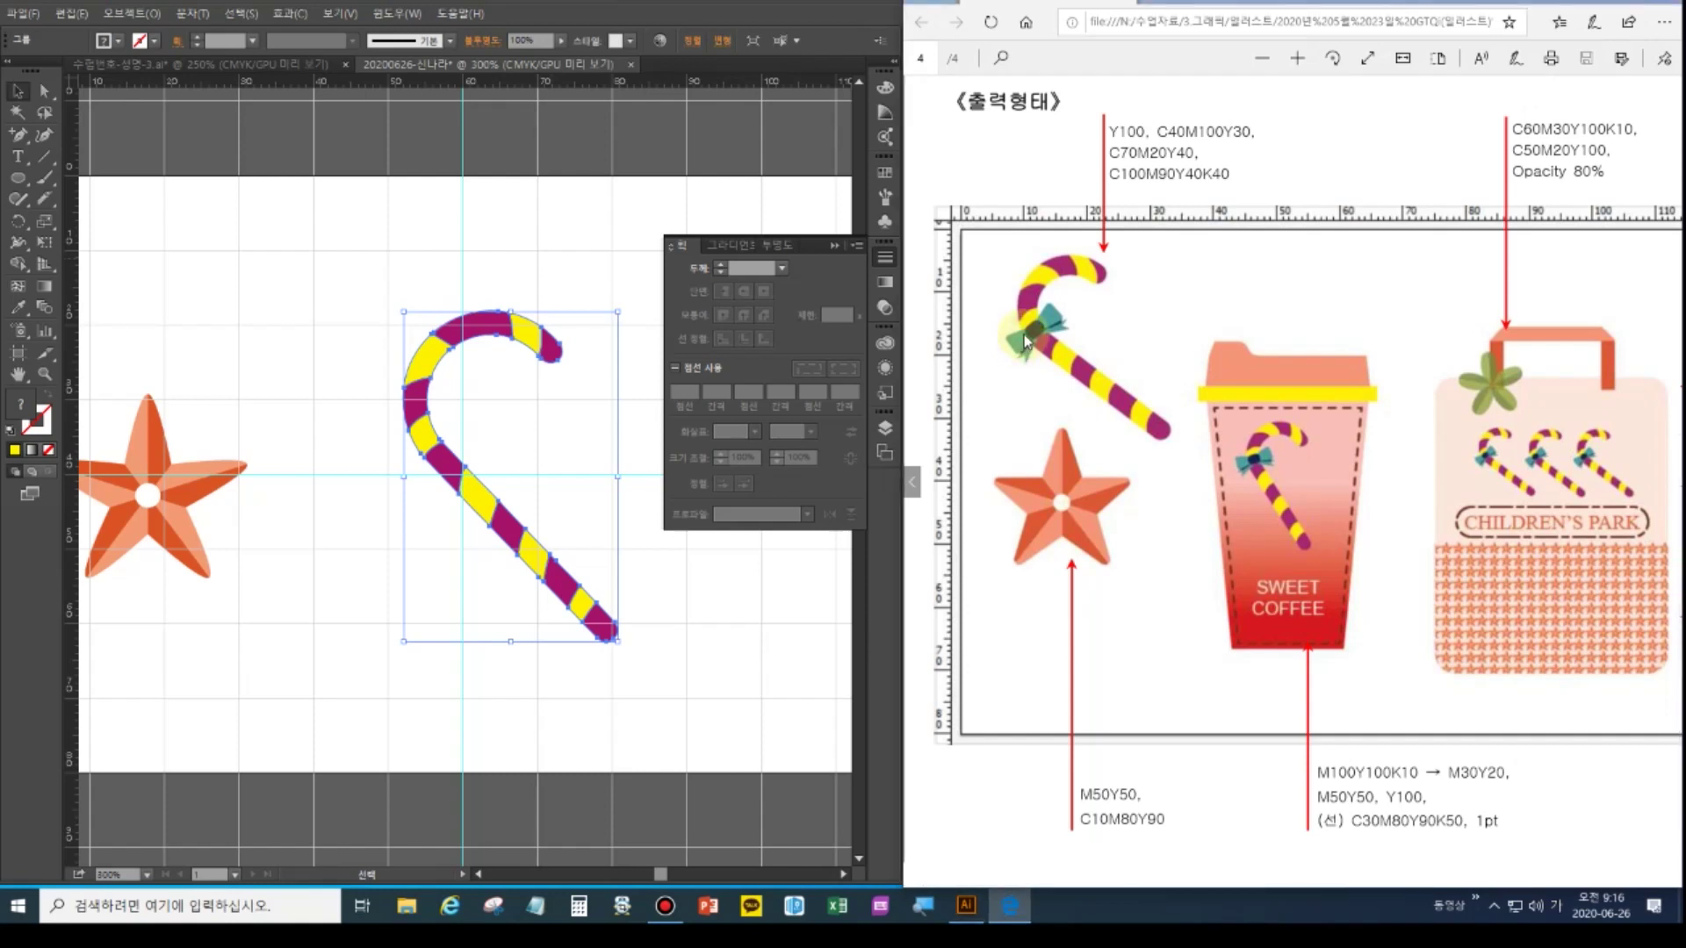
scroll(1026, 340, up, 5)
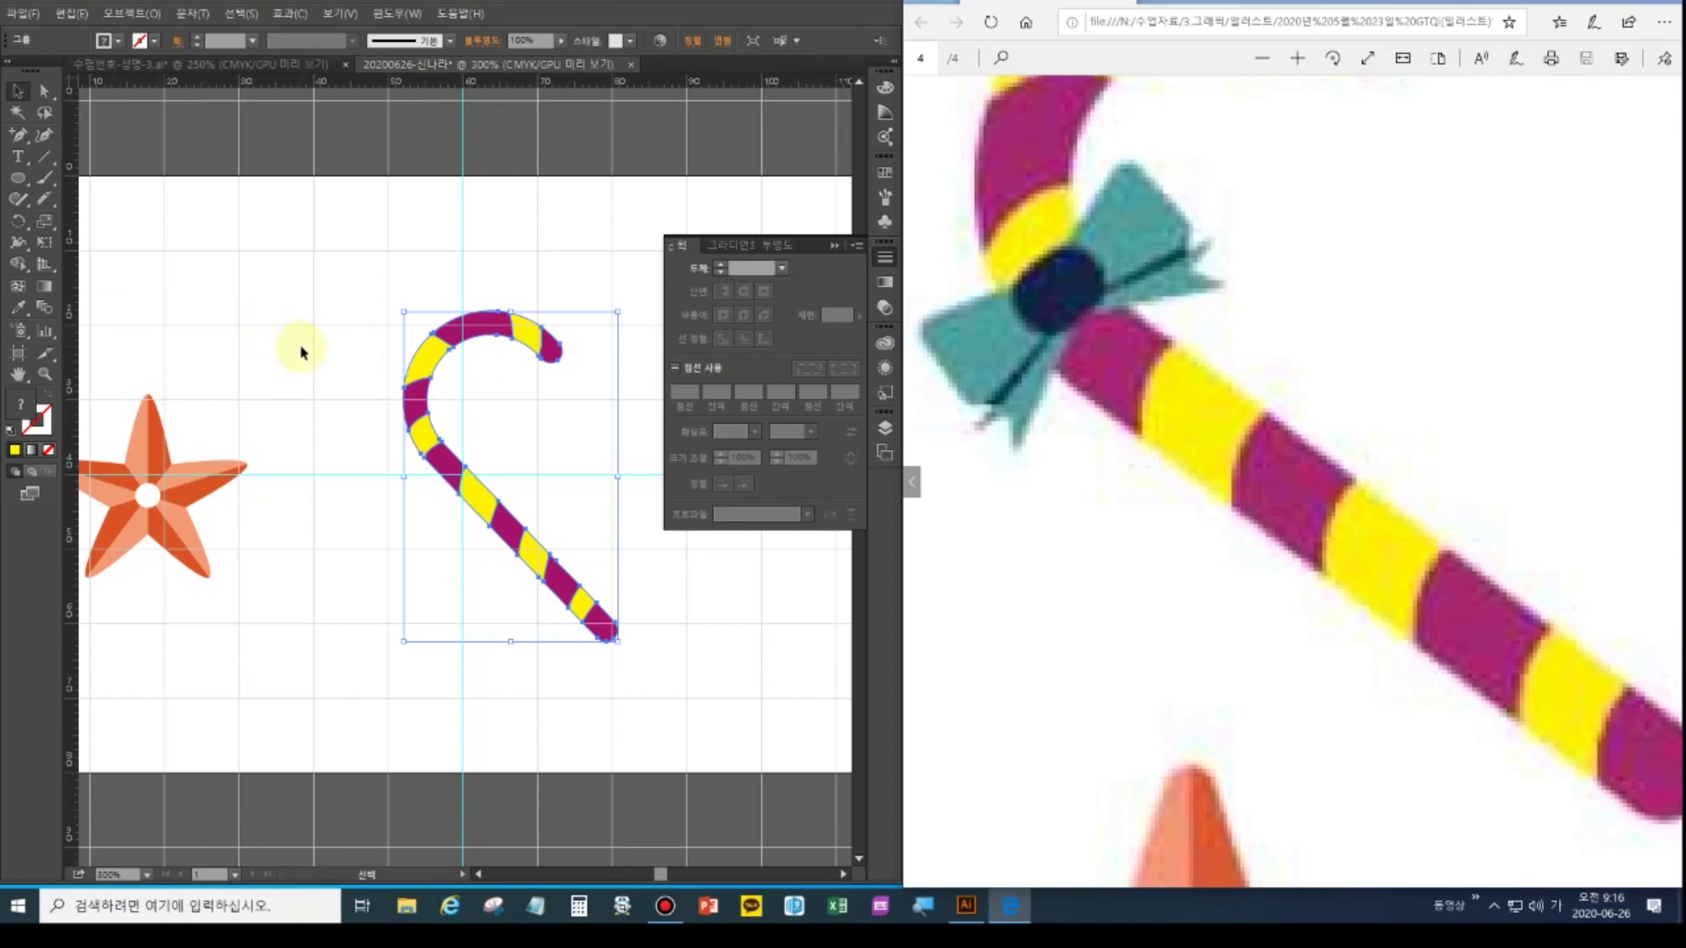
key(a)
key(v)
click(450, 514)
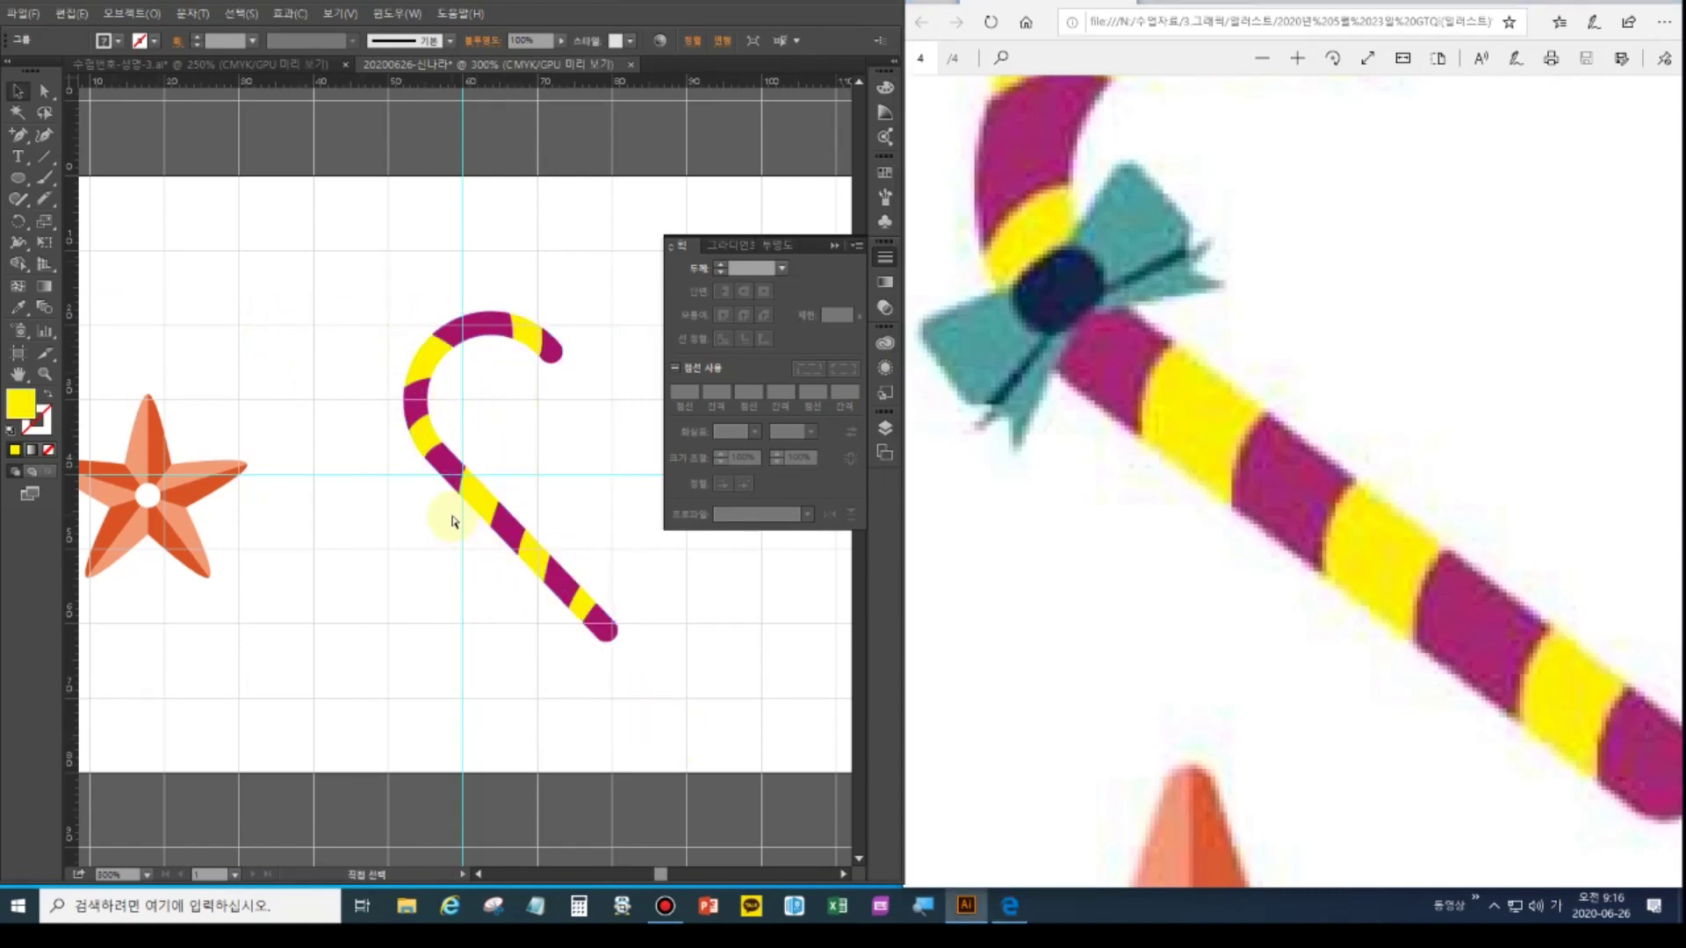
Draw the bow's lower-left wing beside the cane's bend as a closed Pen path about 8 mm long, with default fill and stroke
click(18, 134)
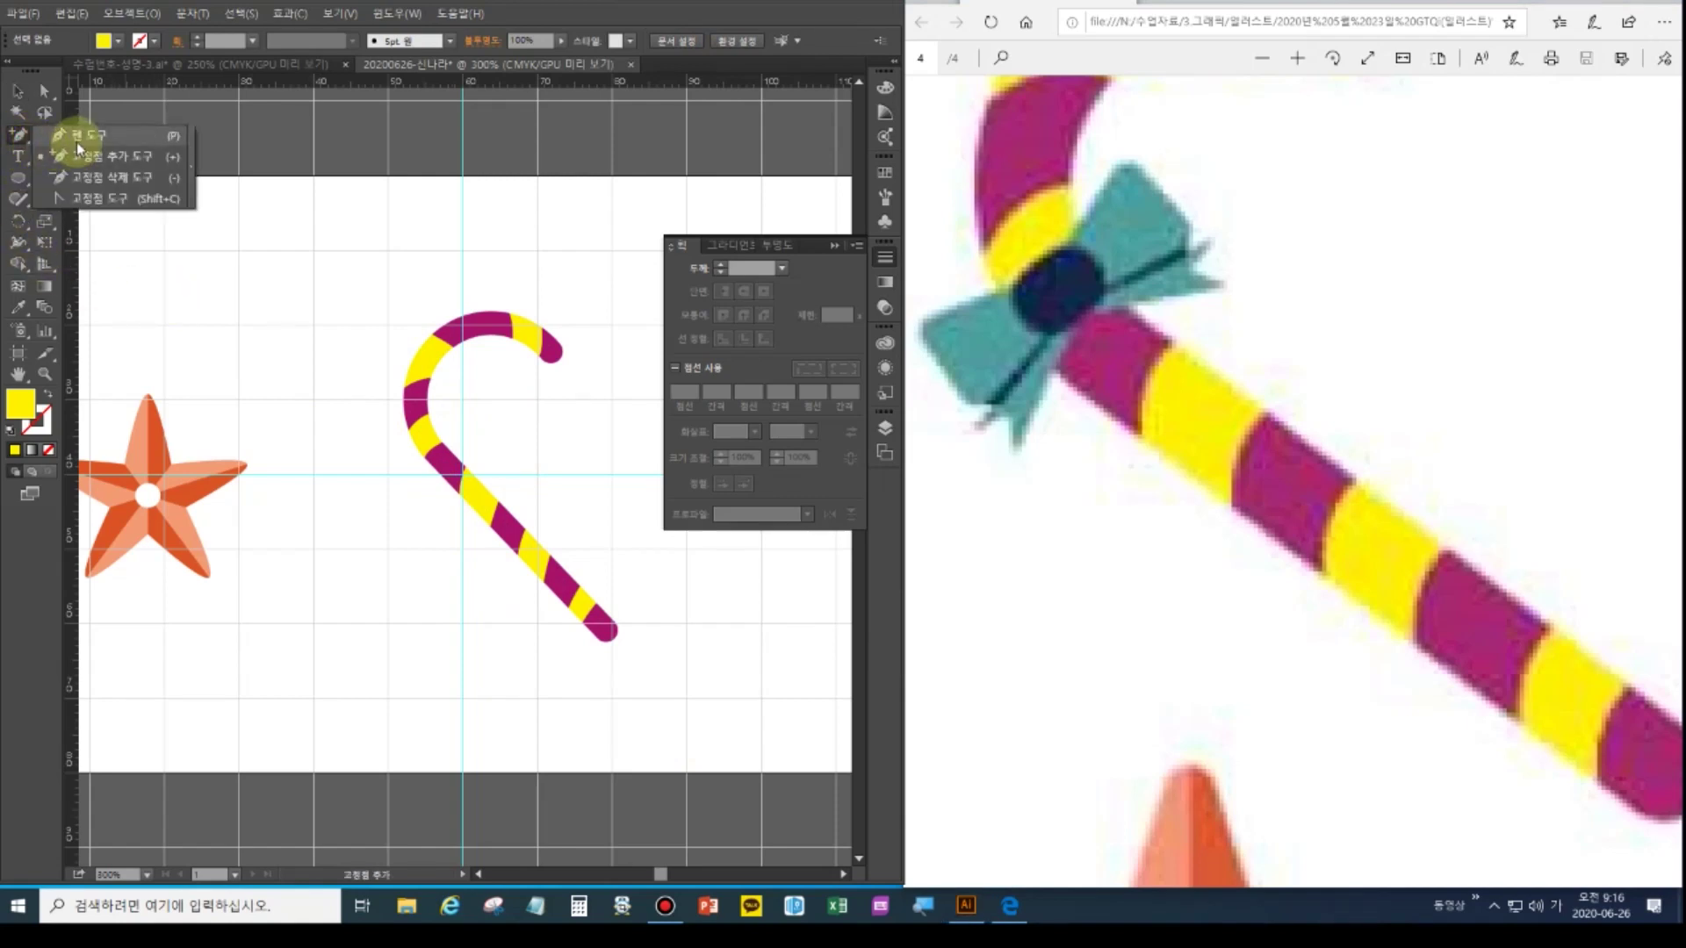
click(78, 136)
key(d)
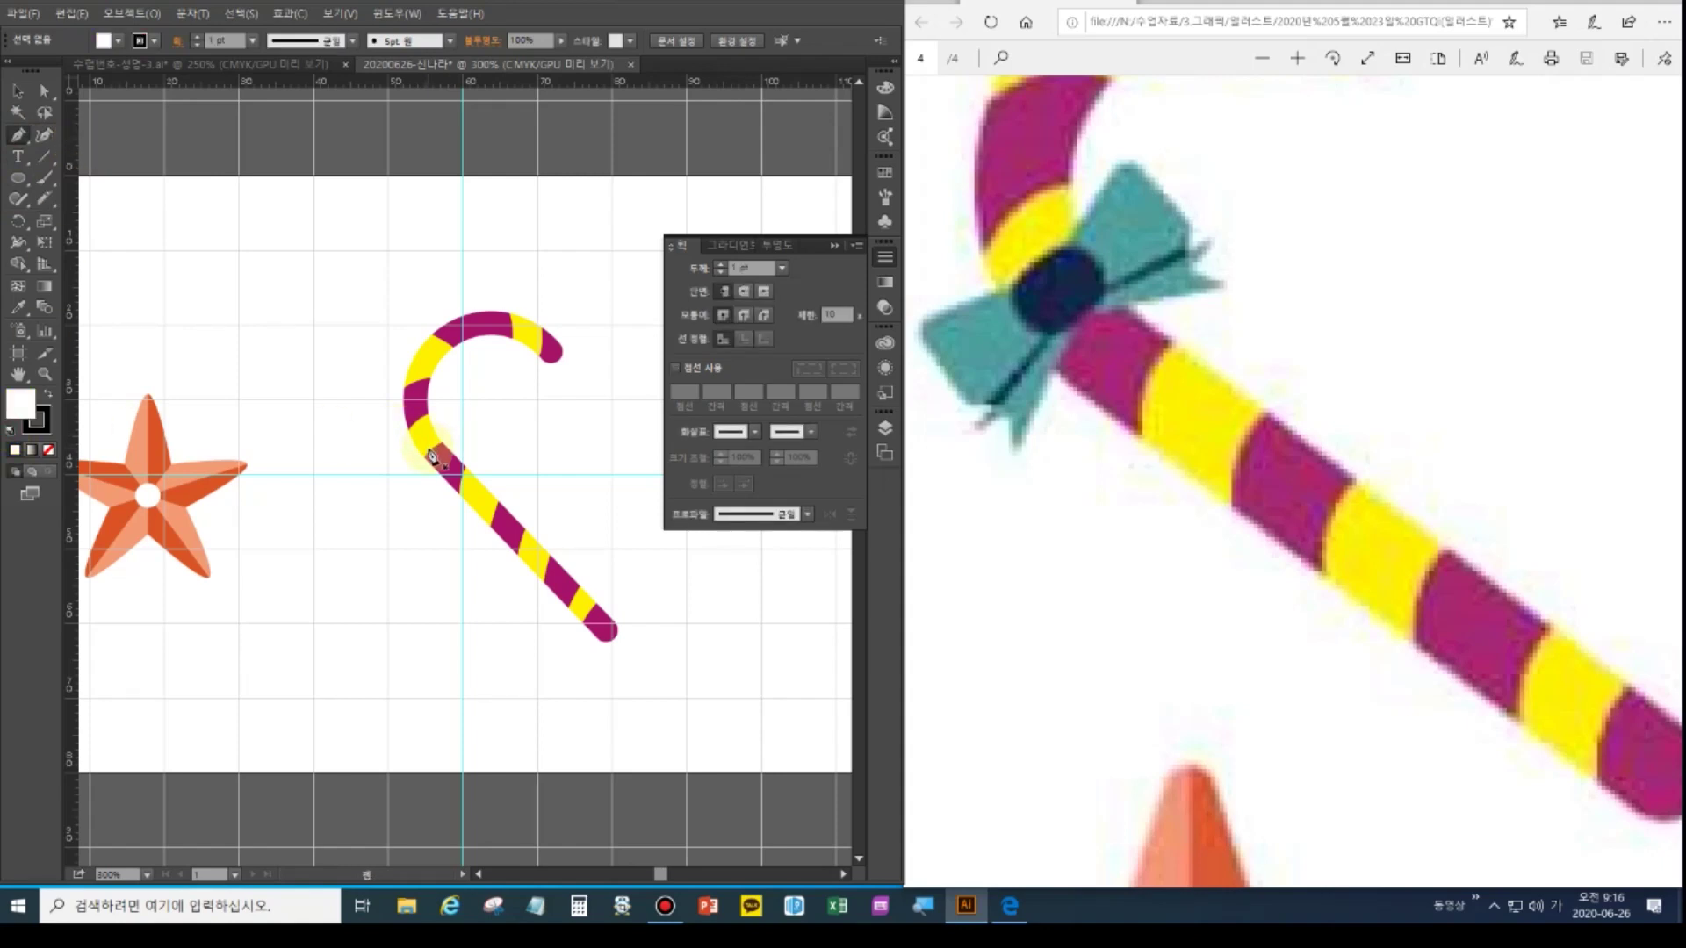
click(429, 449)
drag(375, 464, 357, 474)
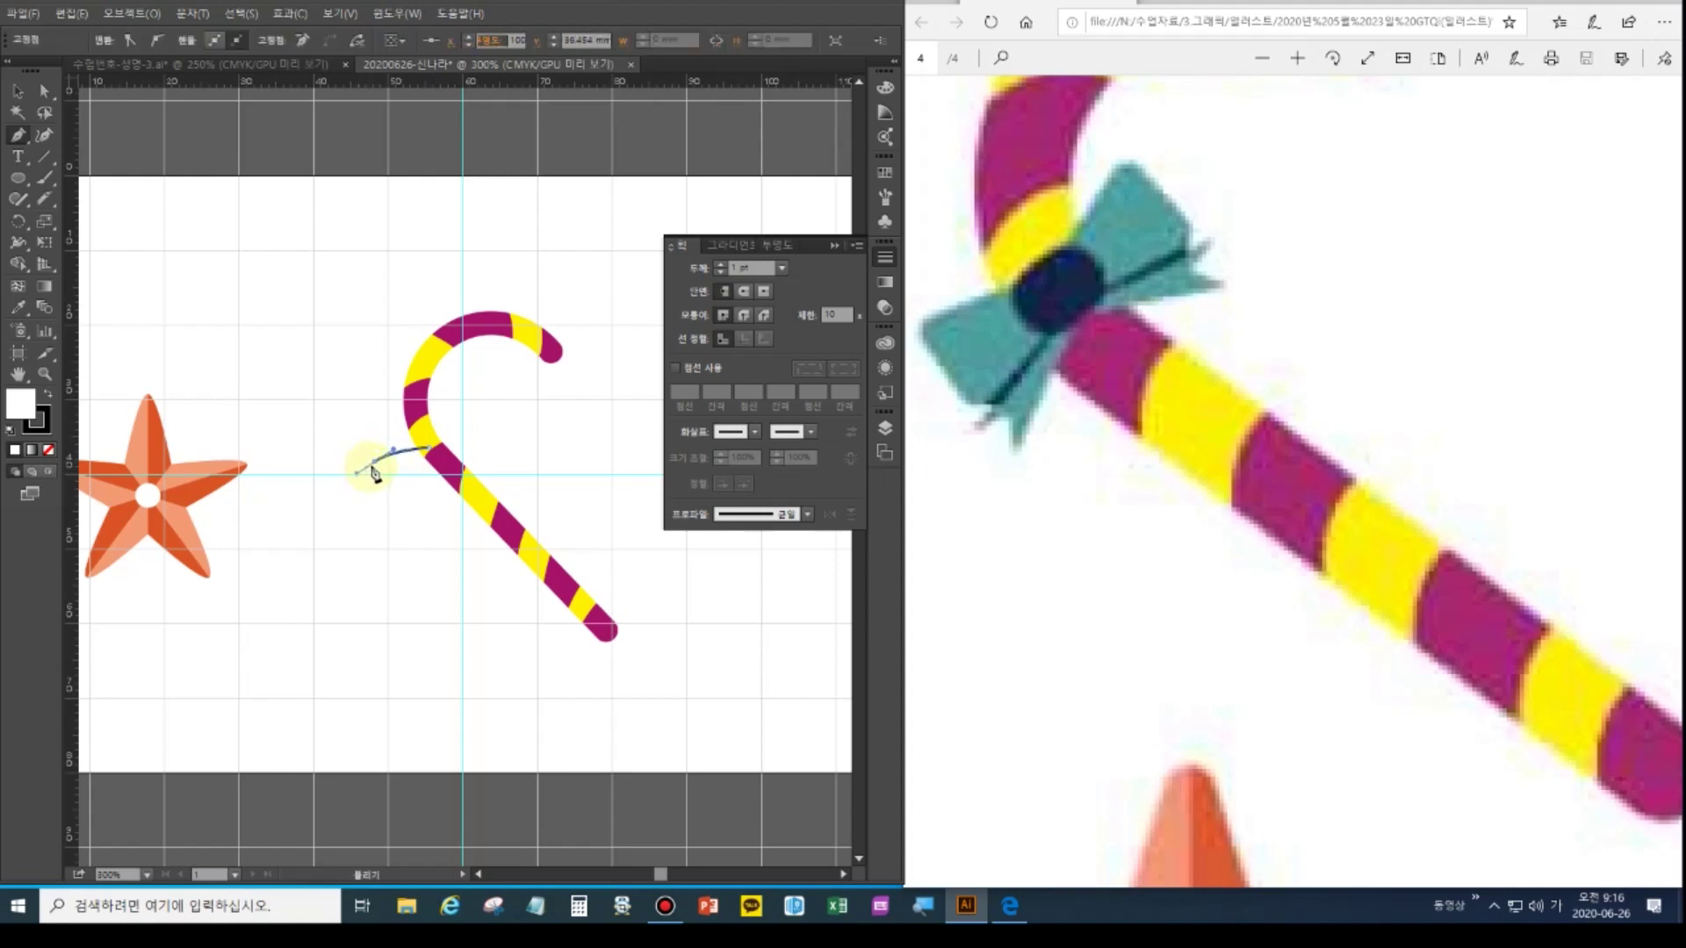
mouse_move(370, 467)
mouse_down()
mouse_move(418, 491)
mouse_move(392, 494)
mouse_up()
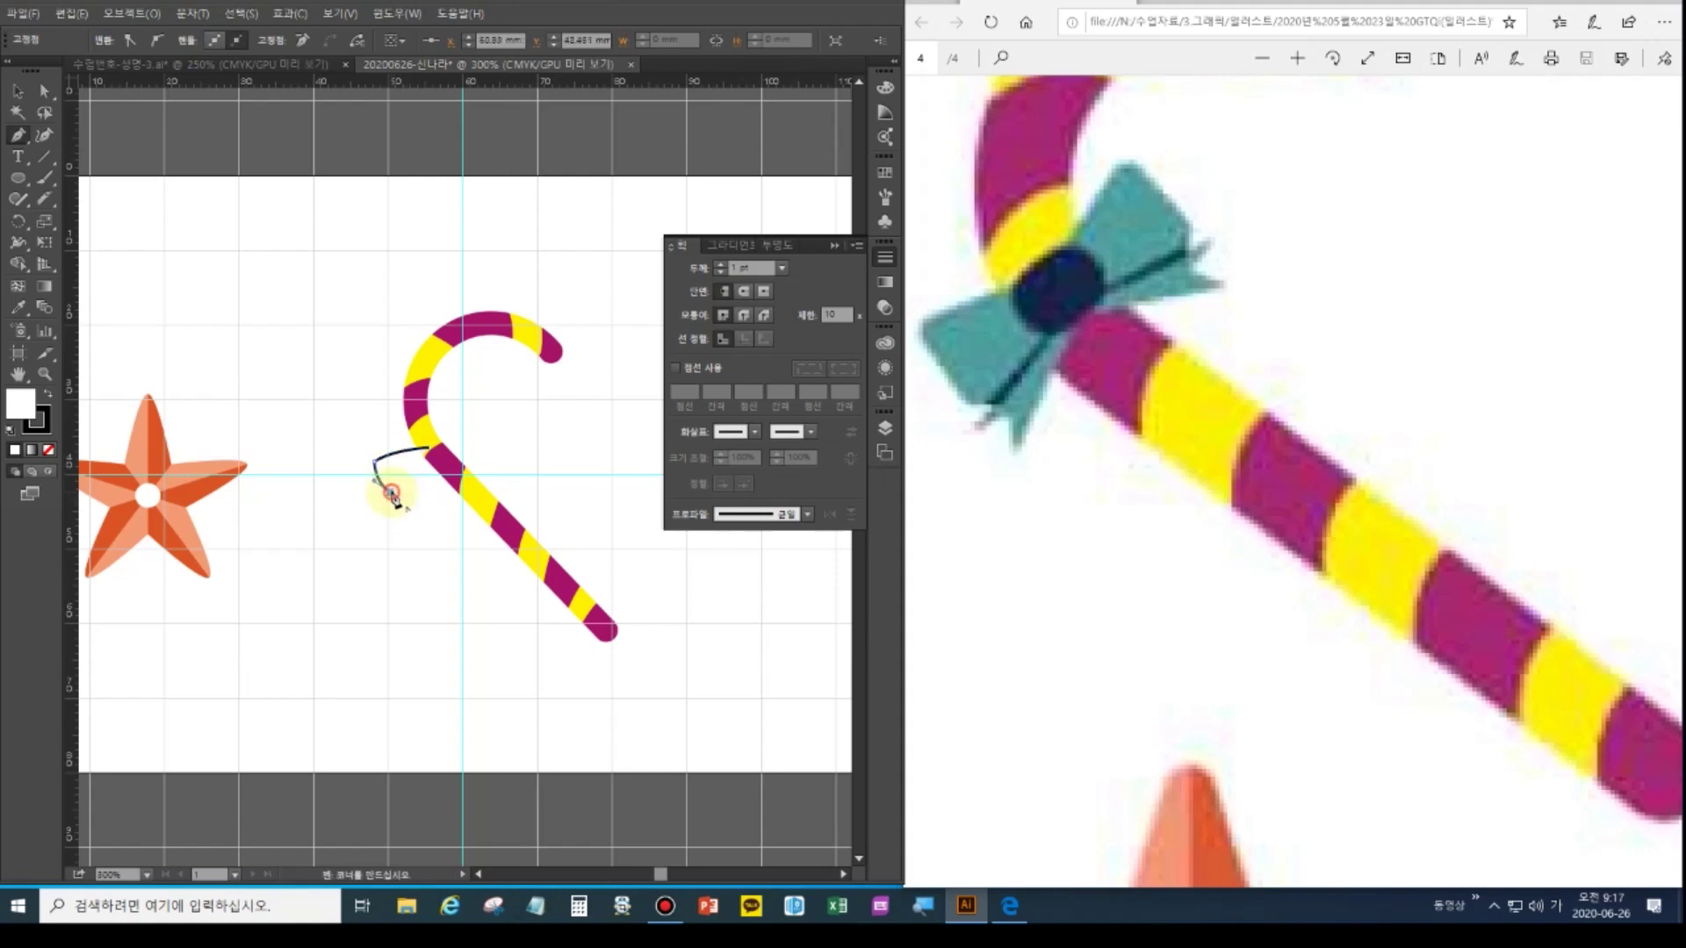
click(433, 461)
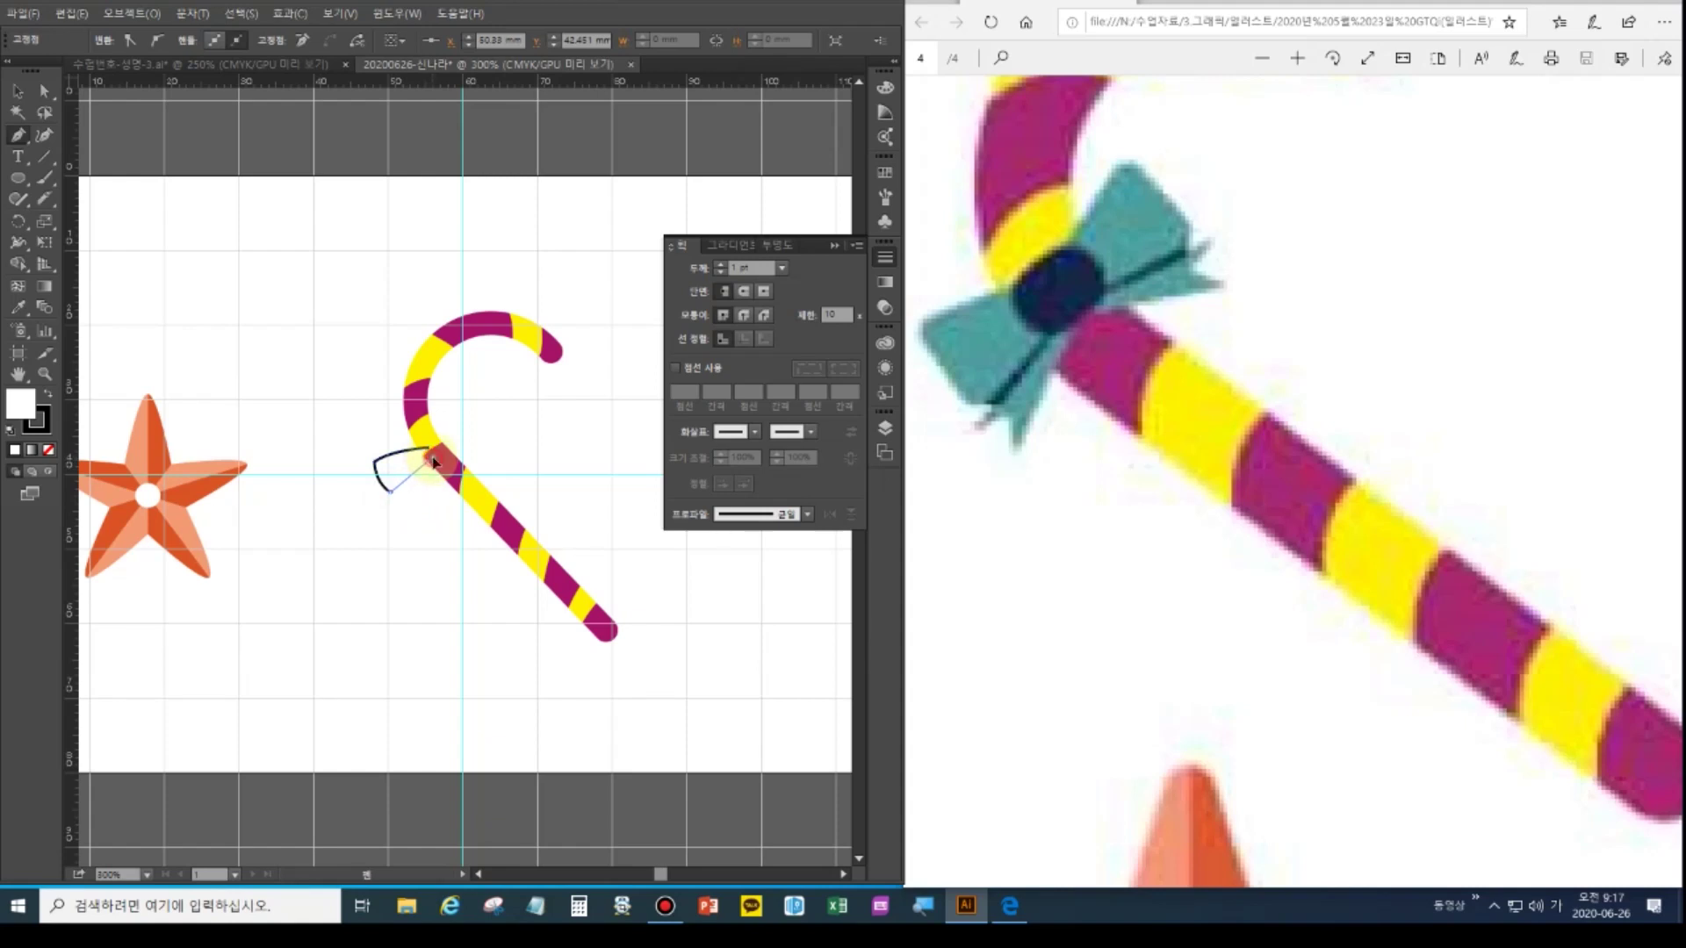
click(436, 464)
Fill the bow wing with the teal of the color reference square and remove its stroke
double_click(20, 375)
click(18, 307)
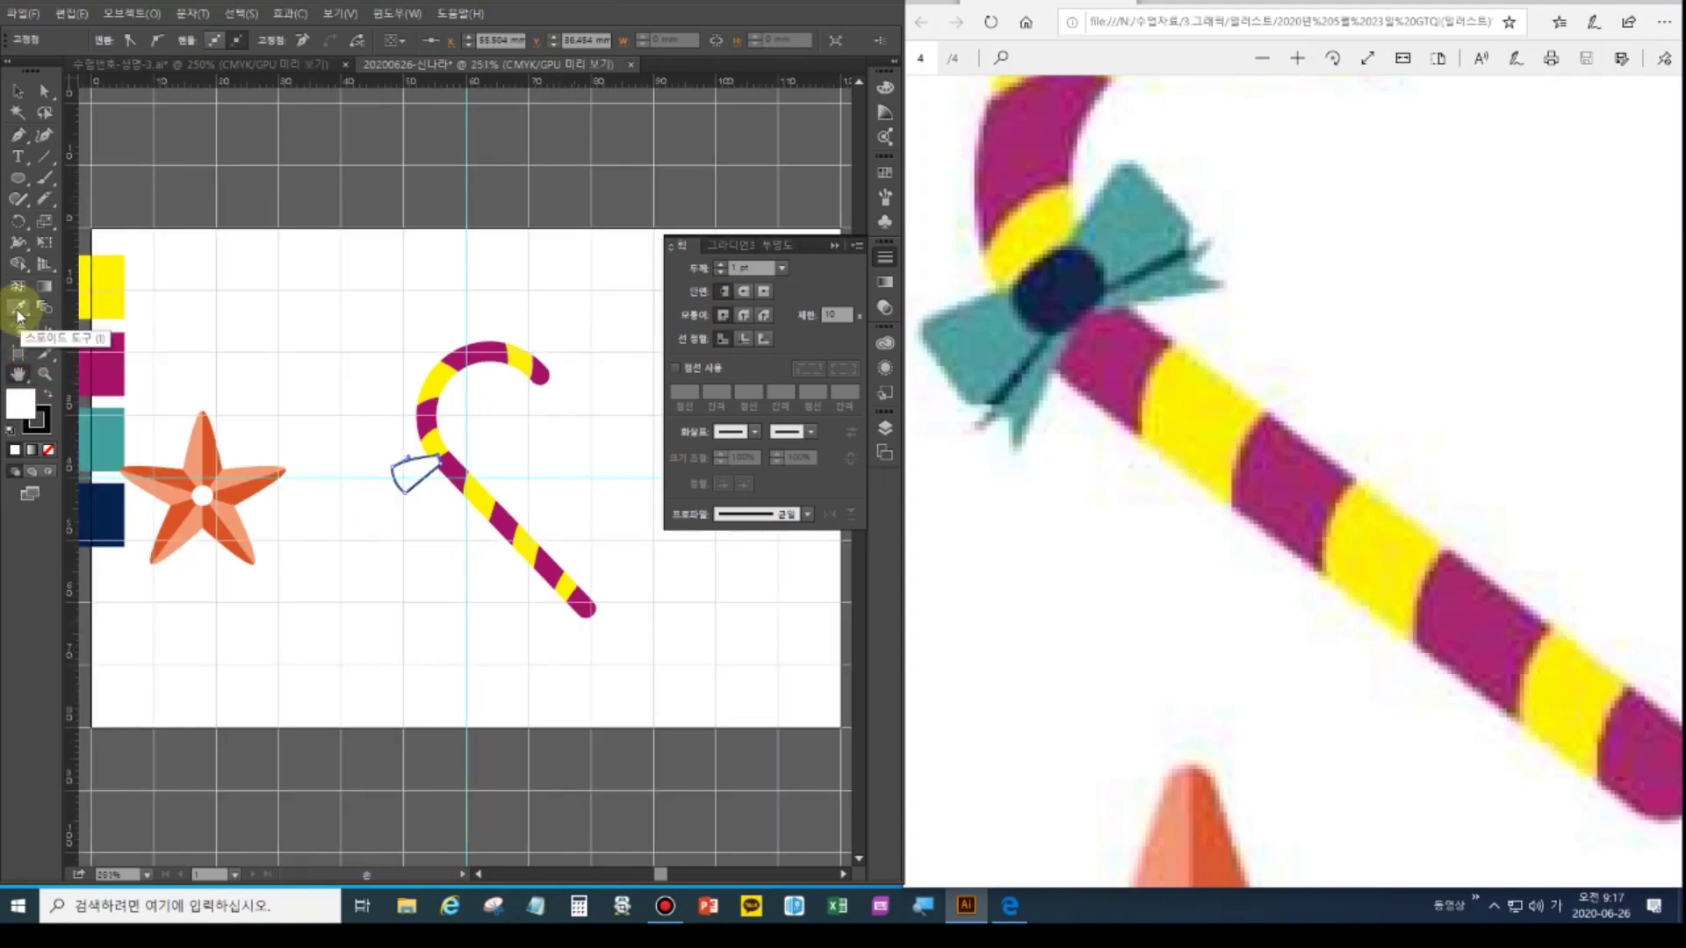
click(105, 427)
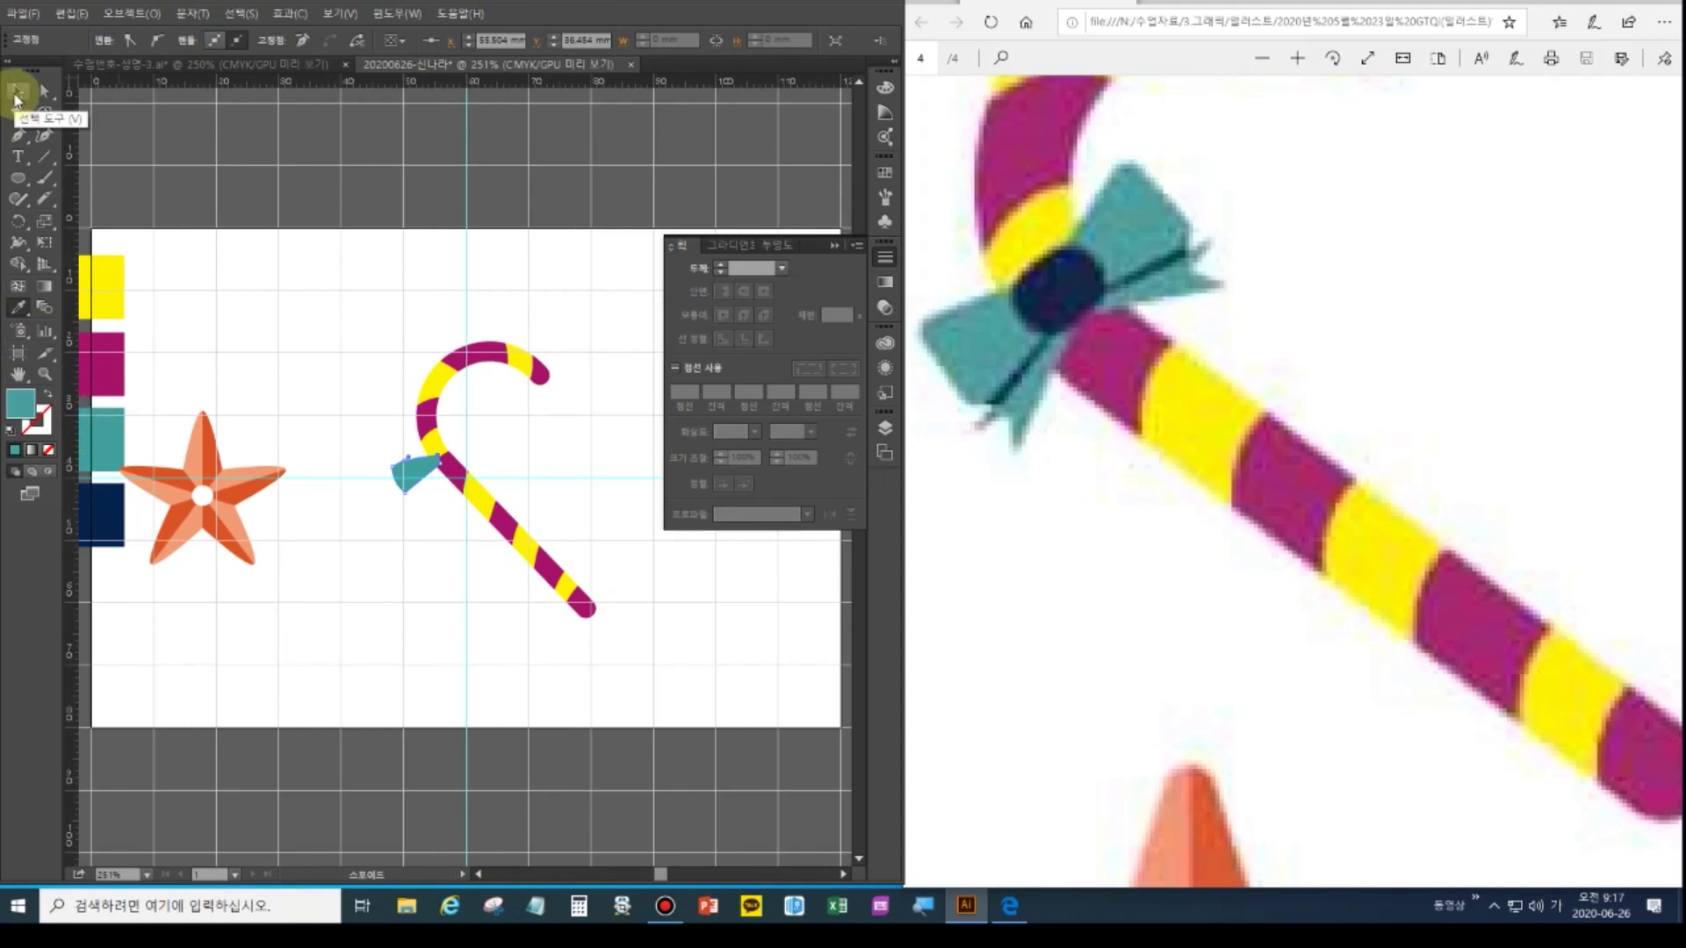
Try mirroring a copy of the teal wing across a vertical axis (90°) through its inner tip
click(20, 222)
drag(20, 221, 65, 223)
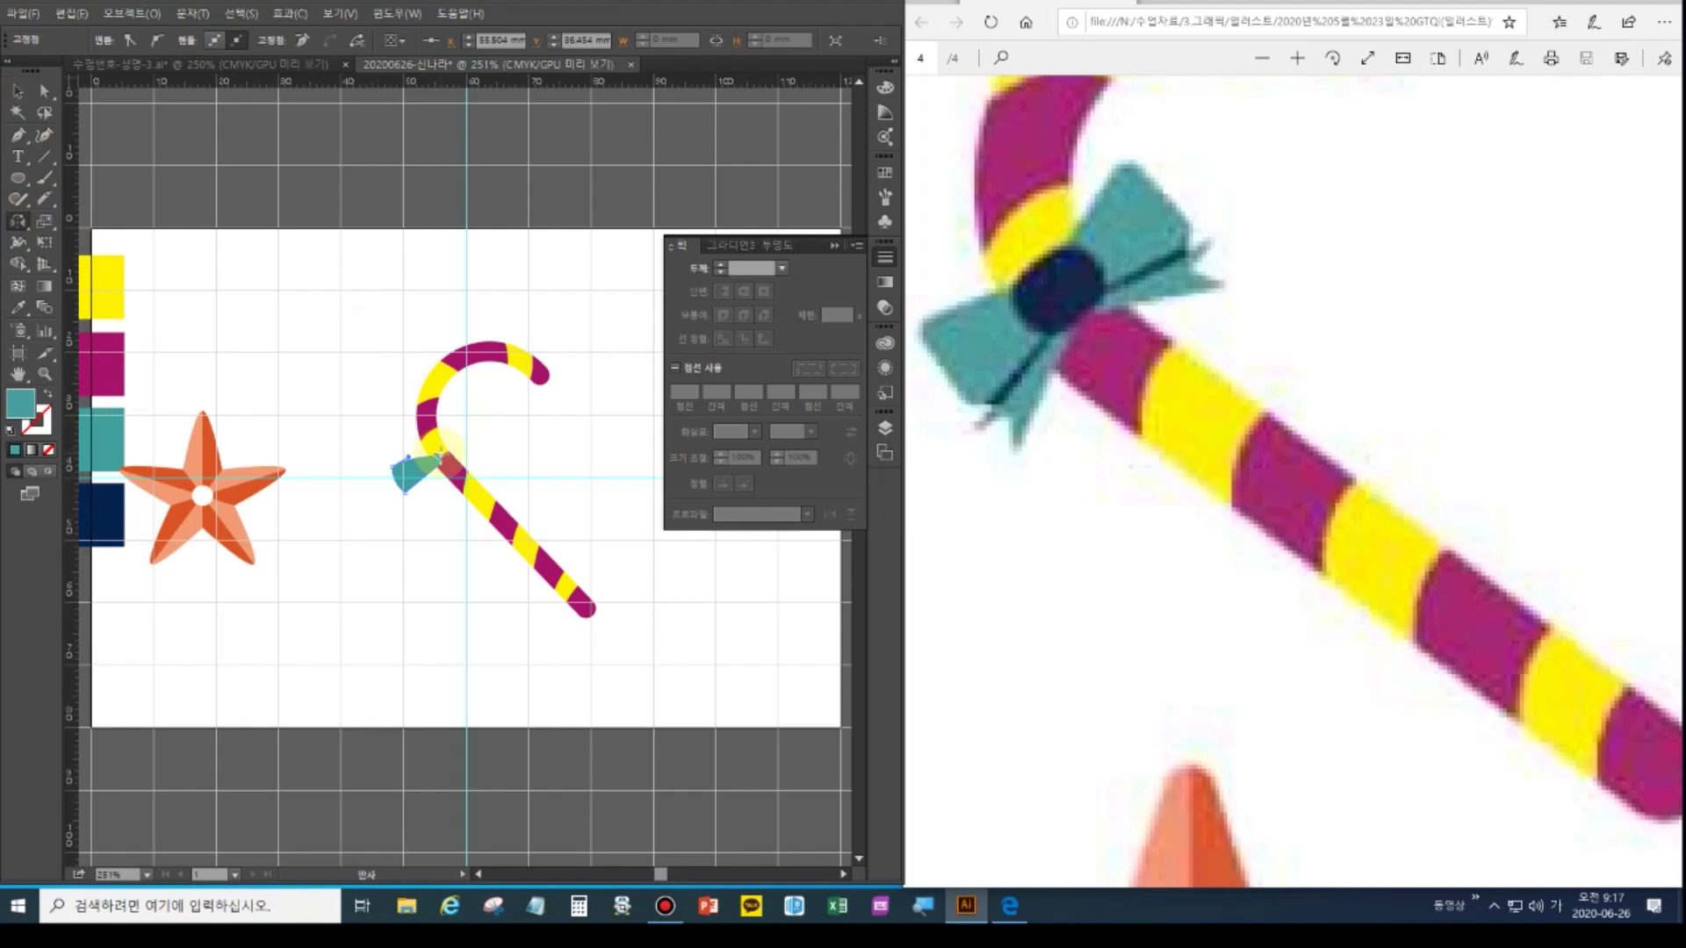
click(18, 91)
click(365, 575)
click(403, 483)
click(19, 221)
click(472, 472)
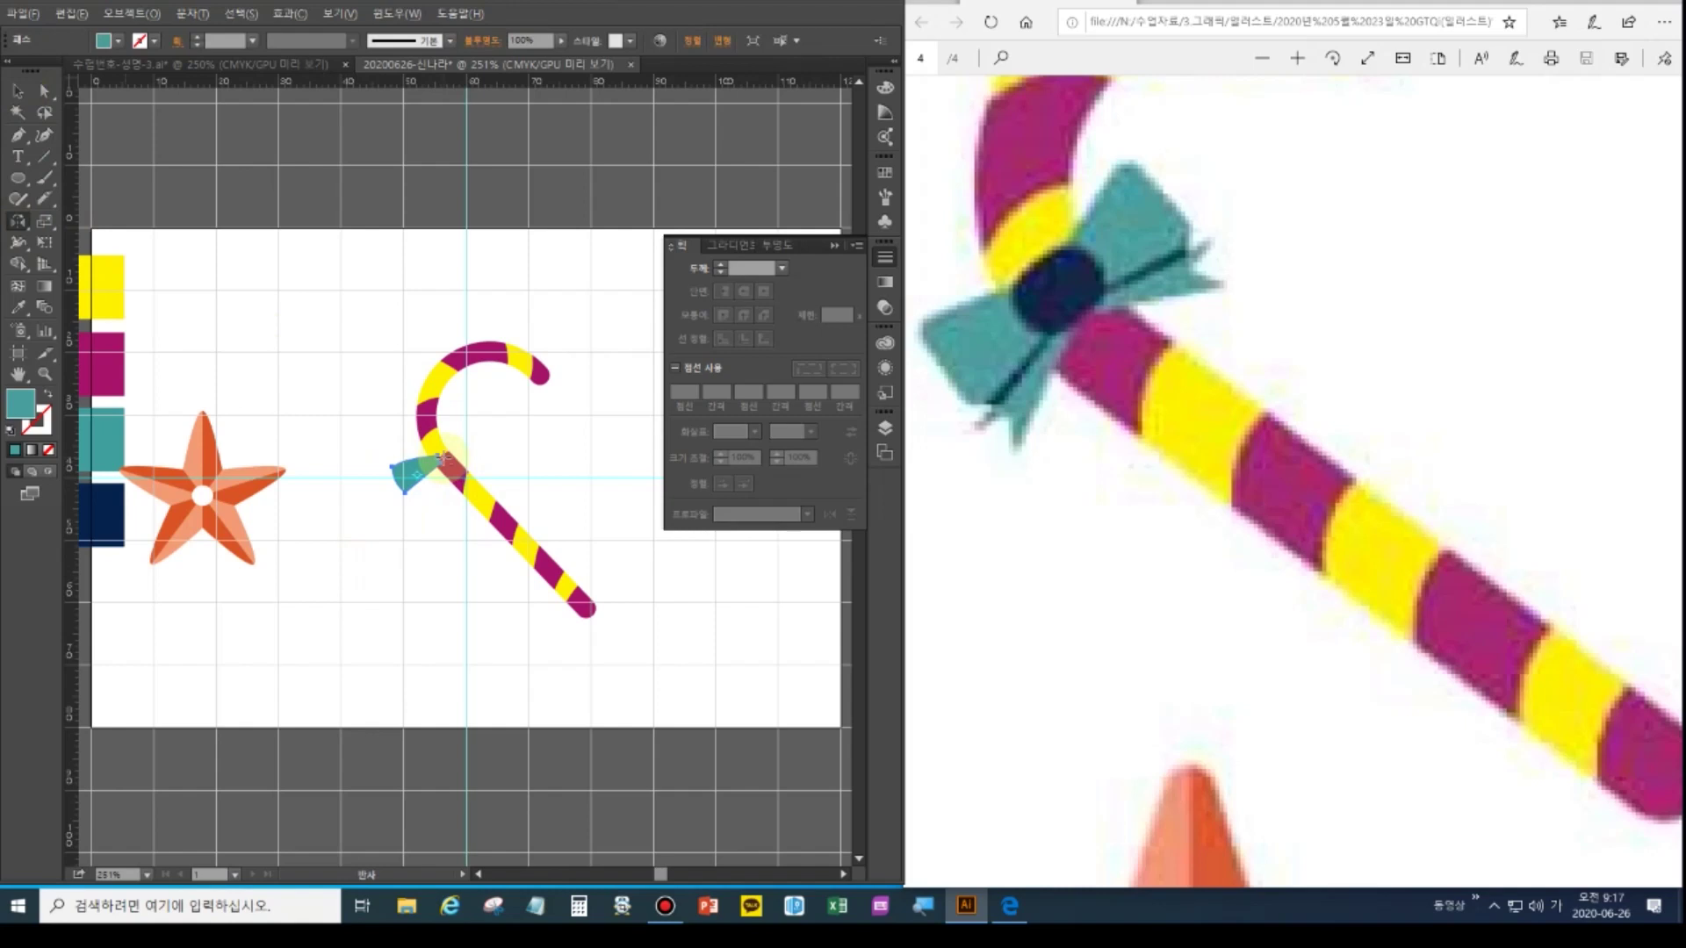
alt+click(443, 463)
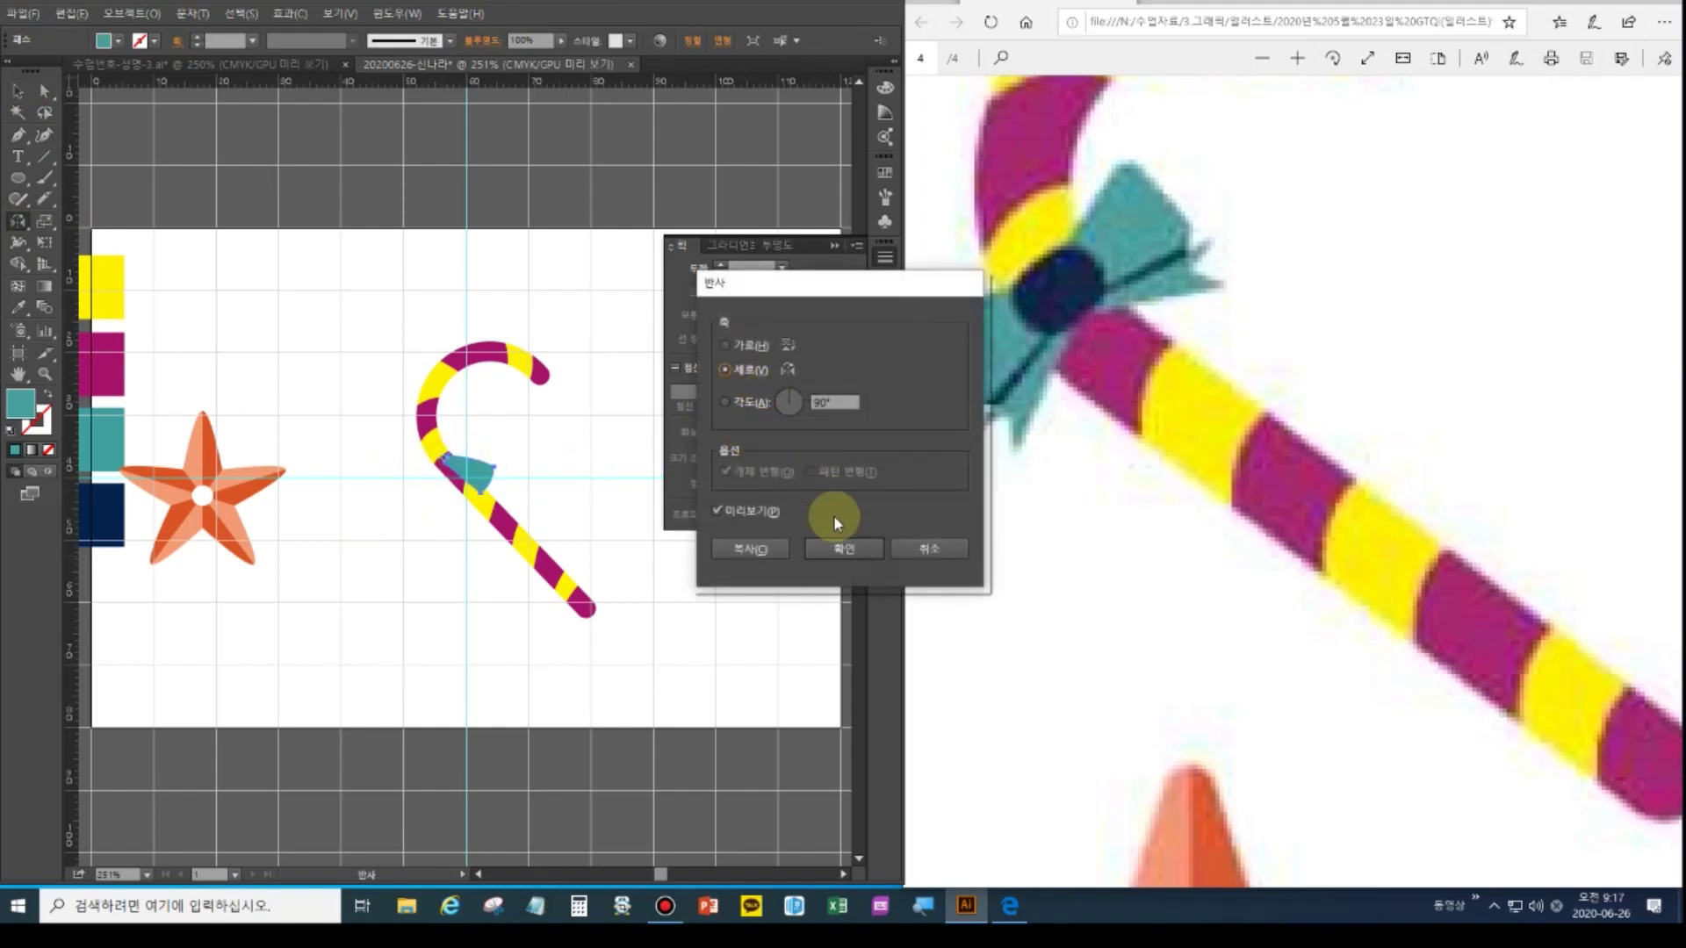
click(774, 551)
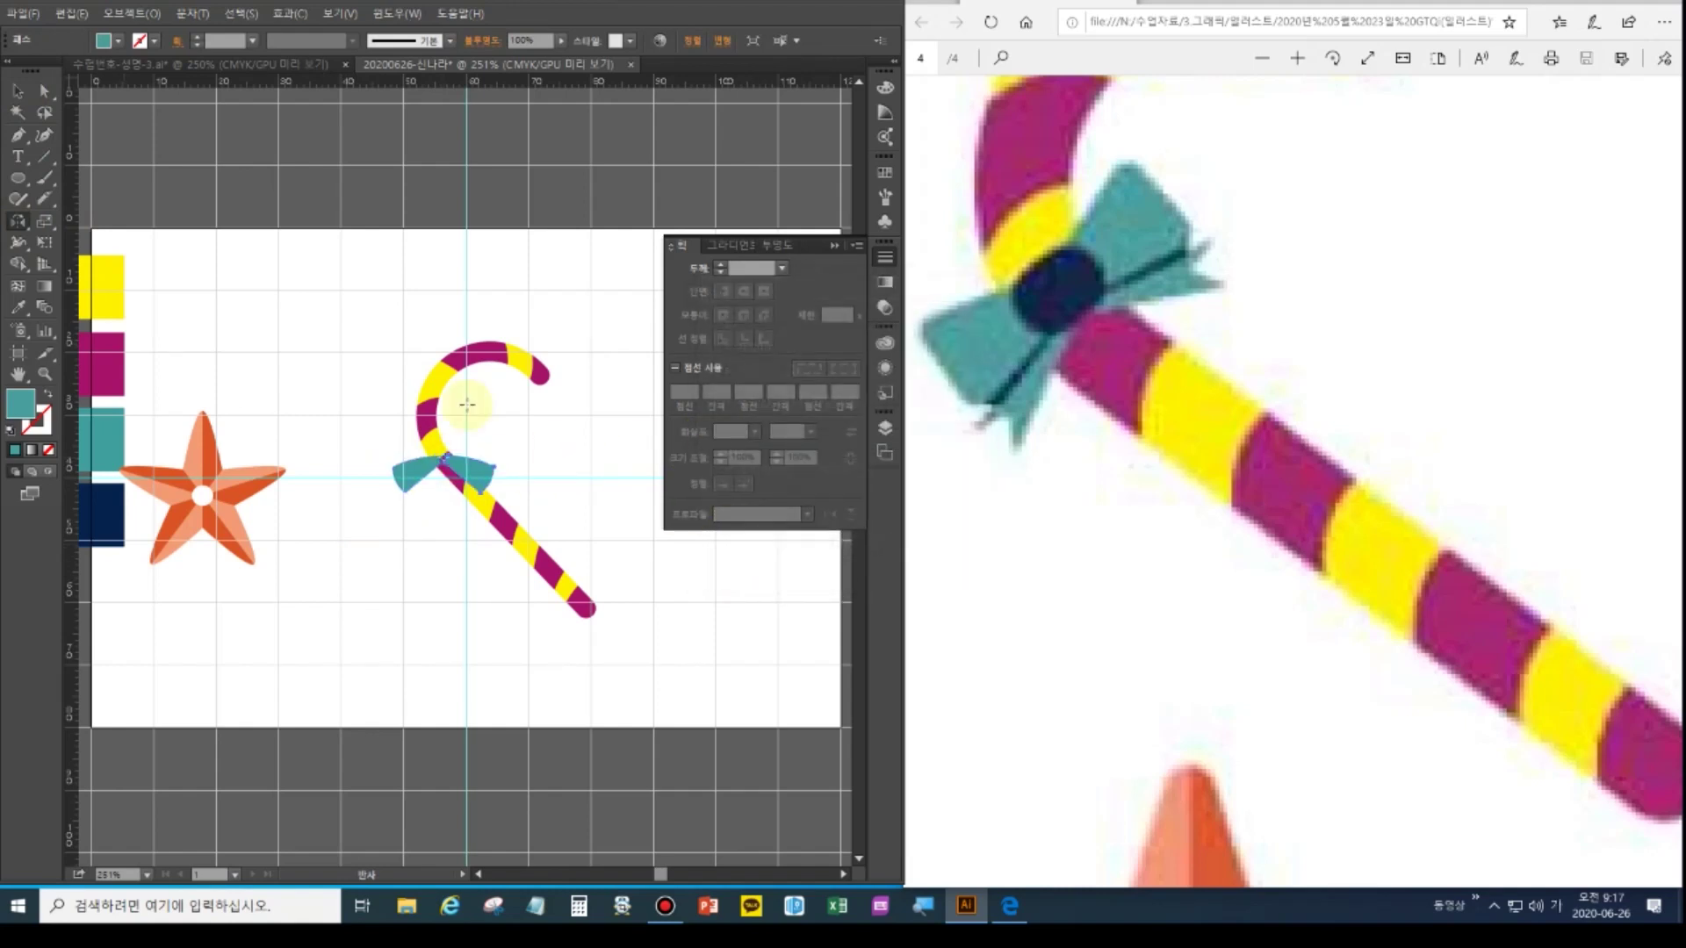
Delete the mirrored copy of the bow wing
click(17, 90)
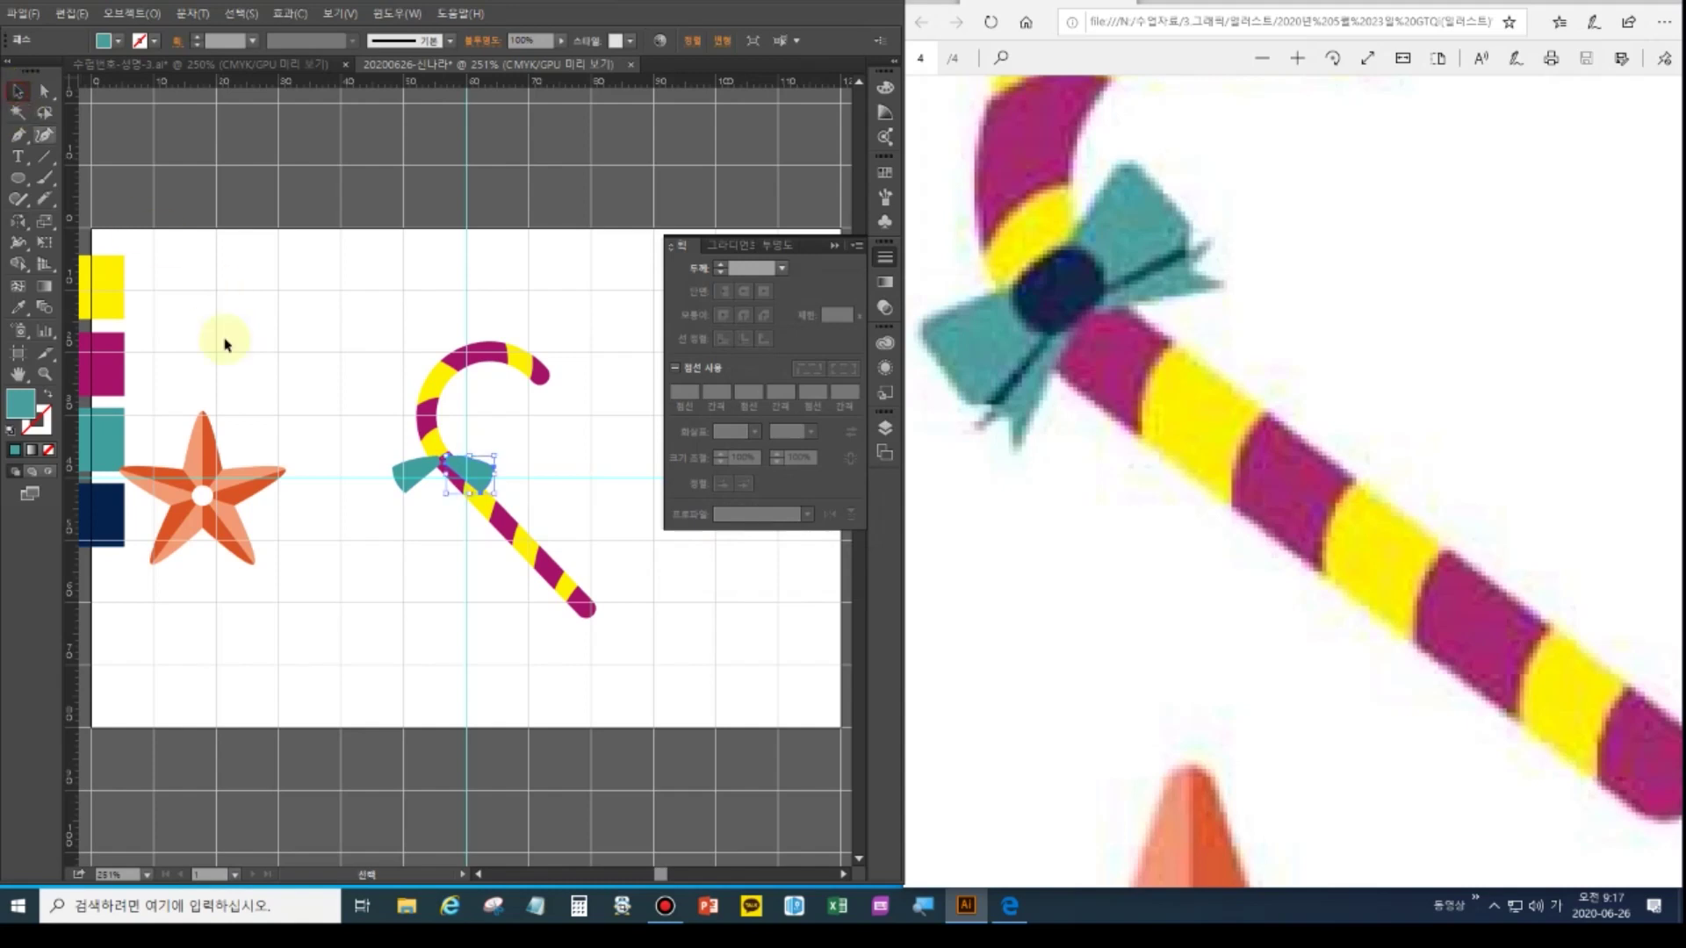
click(414, 561)
drag(463, 466, 440, 472)
click(432, 471)
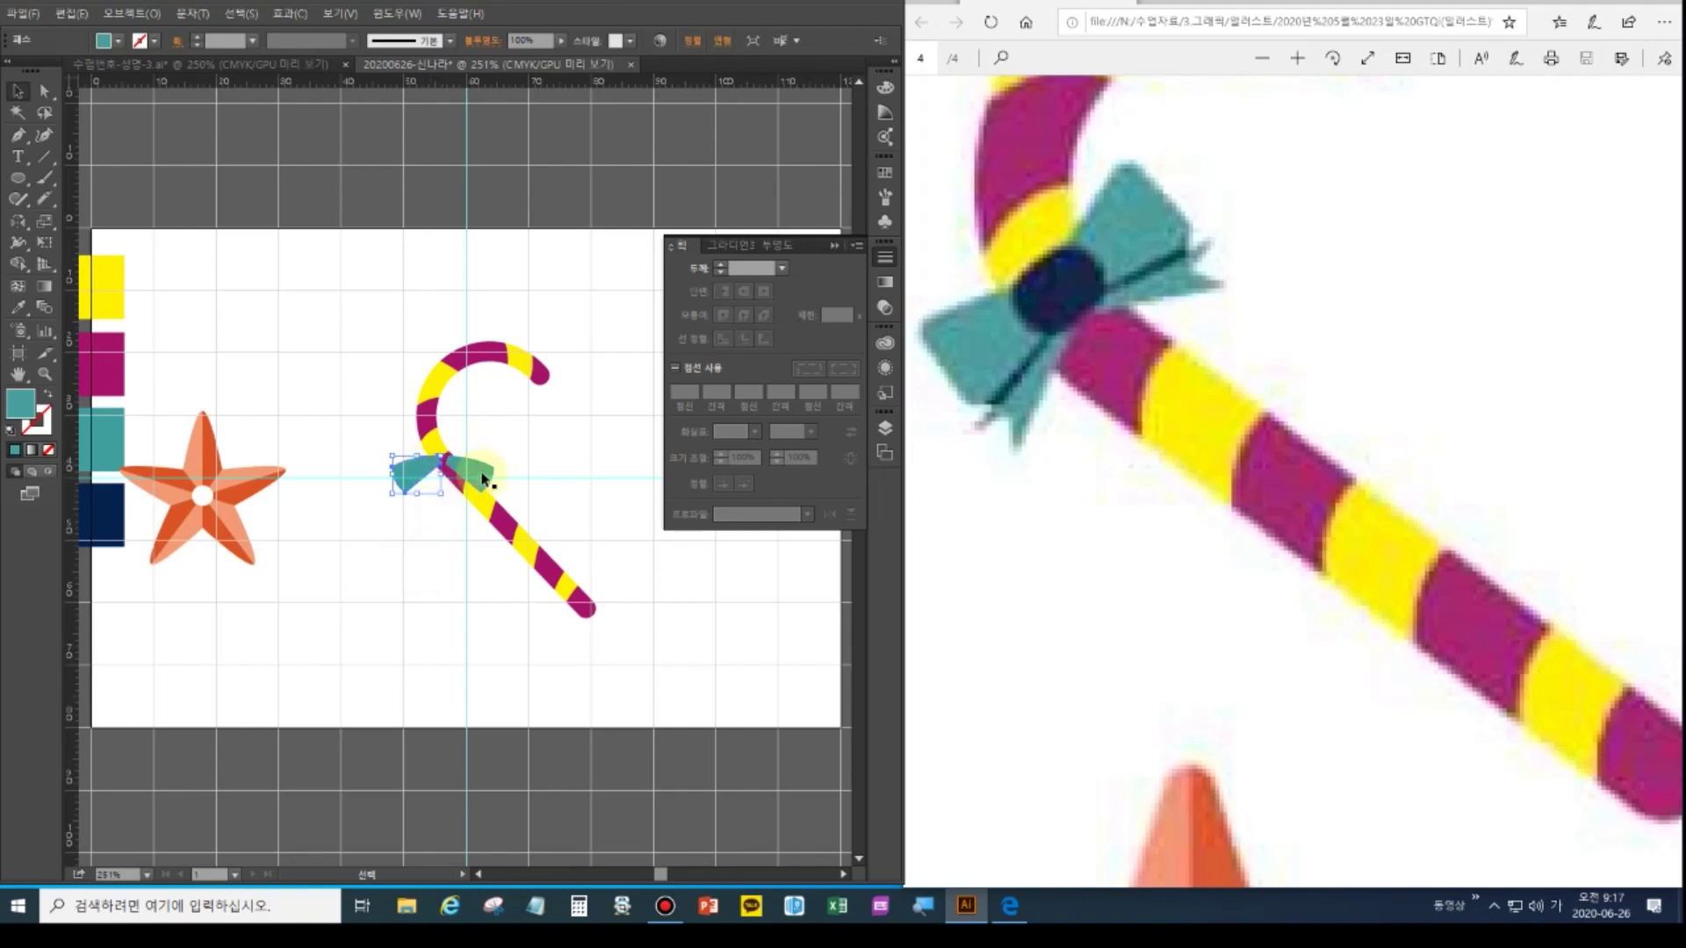
click(482, 478)
Rotate the original teal wing clockwise so it lies roughly horizontal beside the cane
click(422, 475)
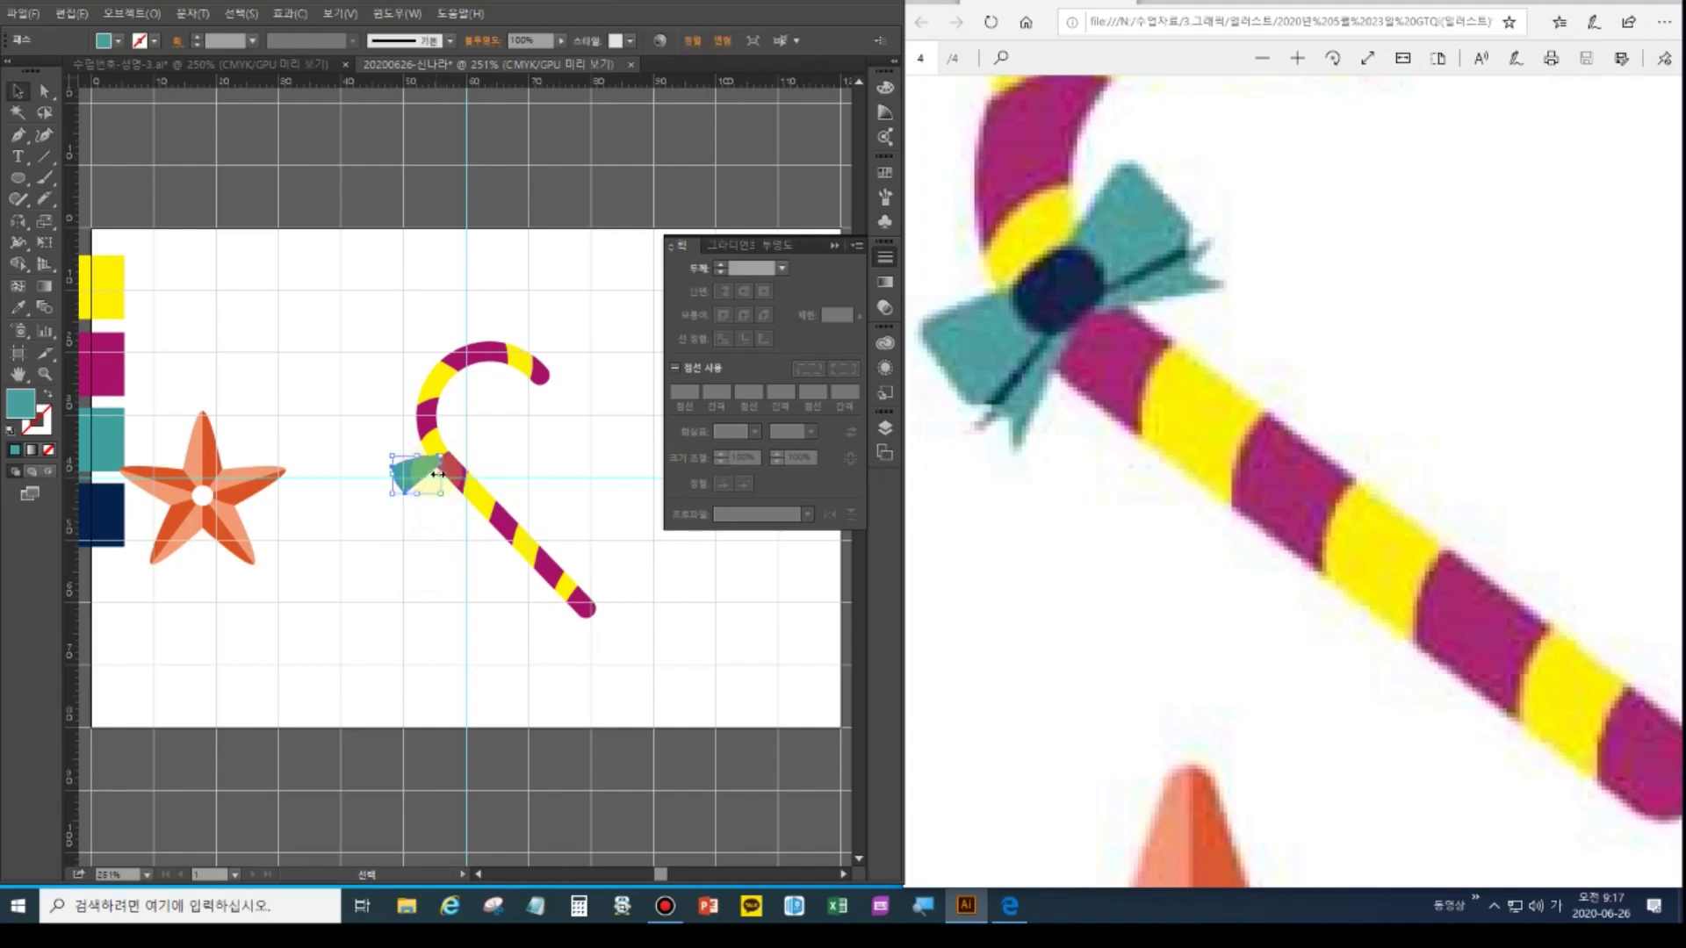
drag(439, 492, 420, 510)
click(392, 467)
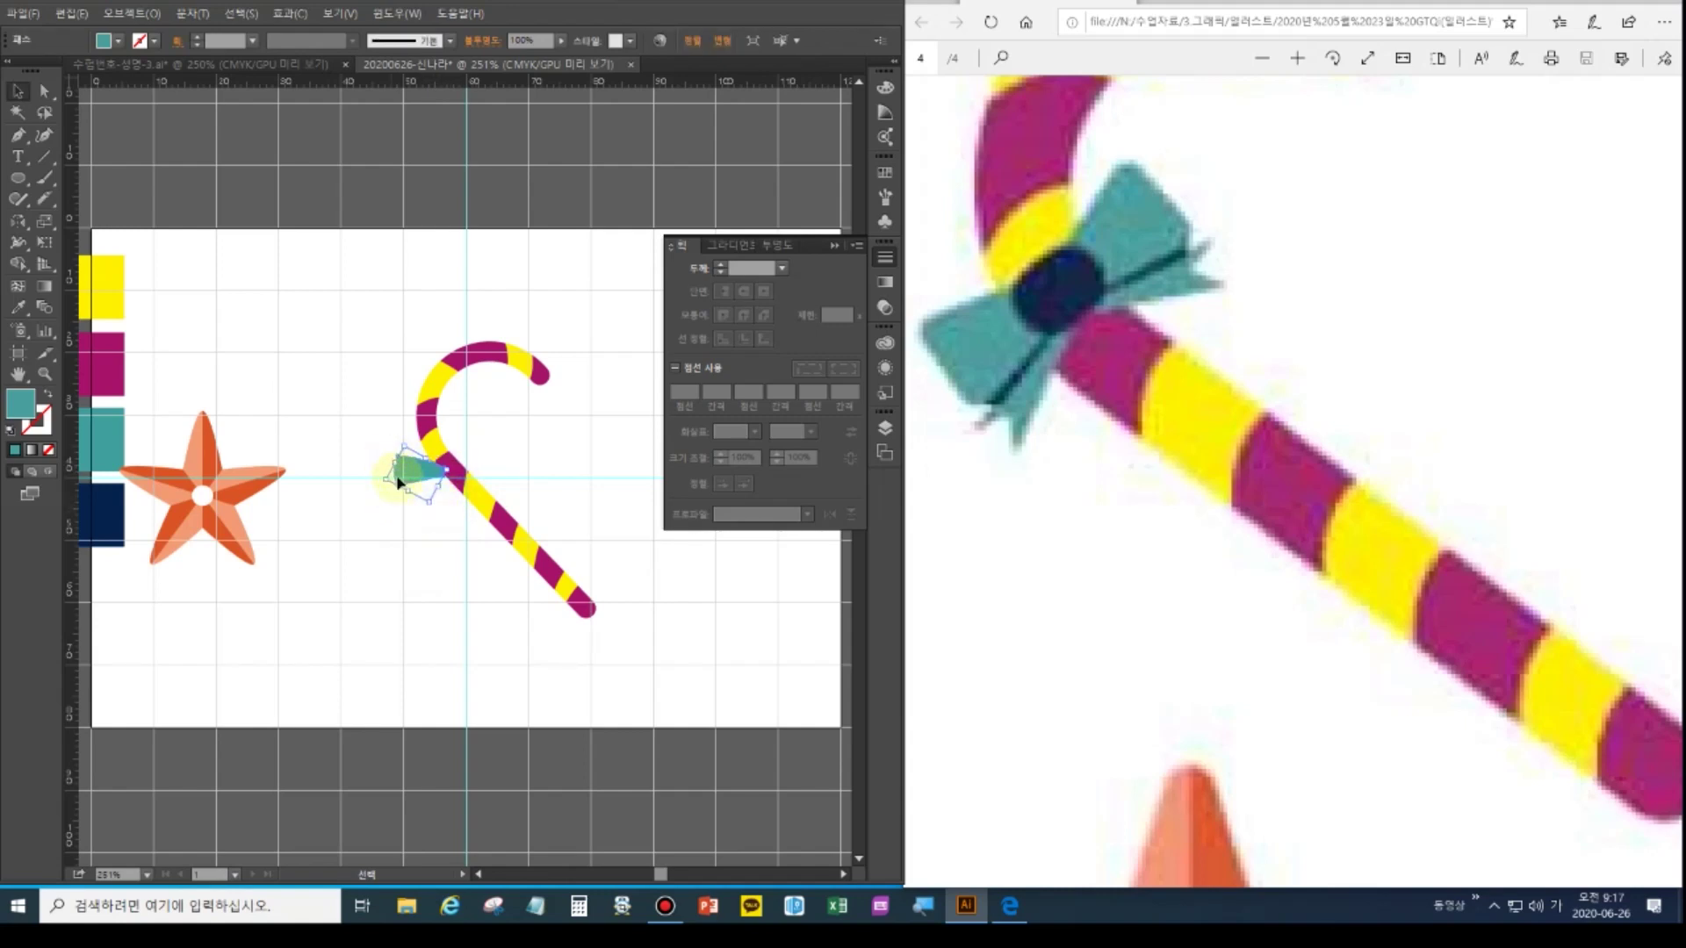
Reflect a copy of the rotated wing across a vertical axis (90°) through its inner tip to form the opposite wing
click(17, 222)
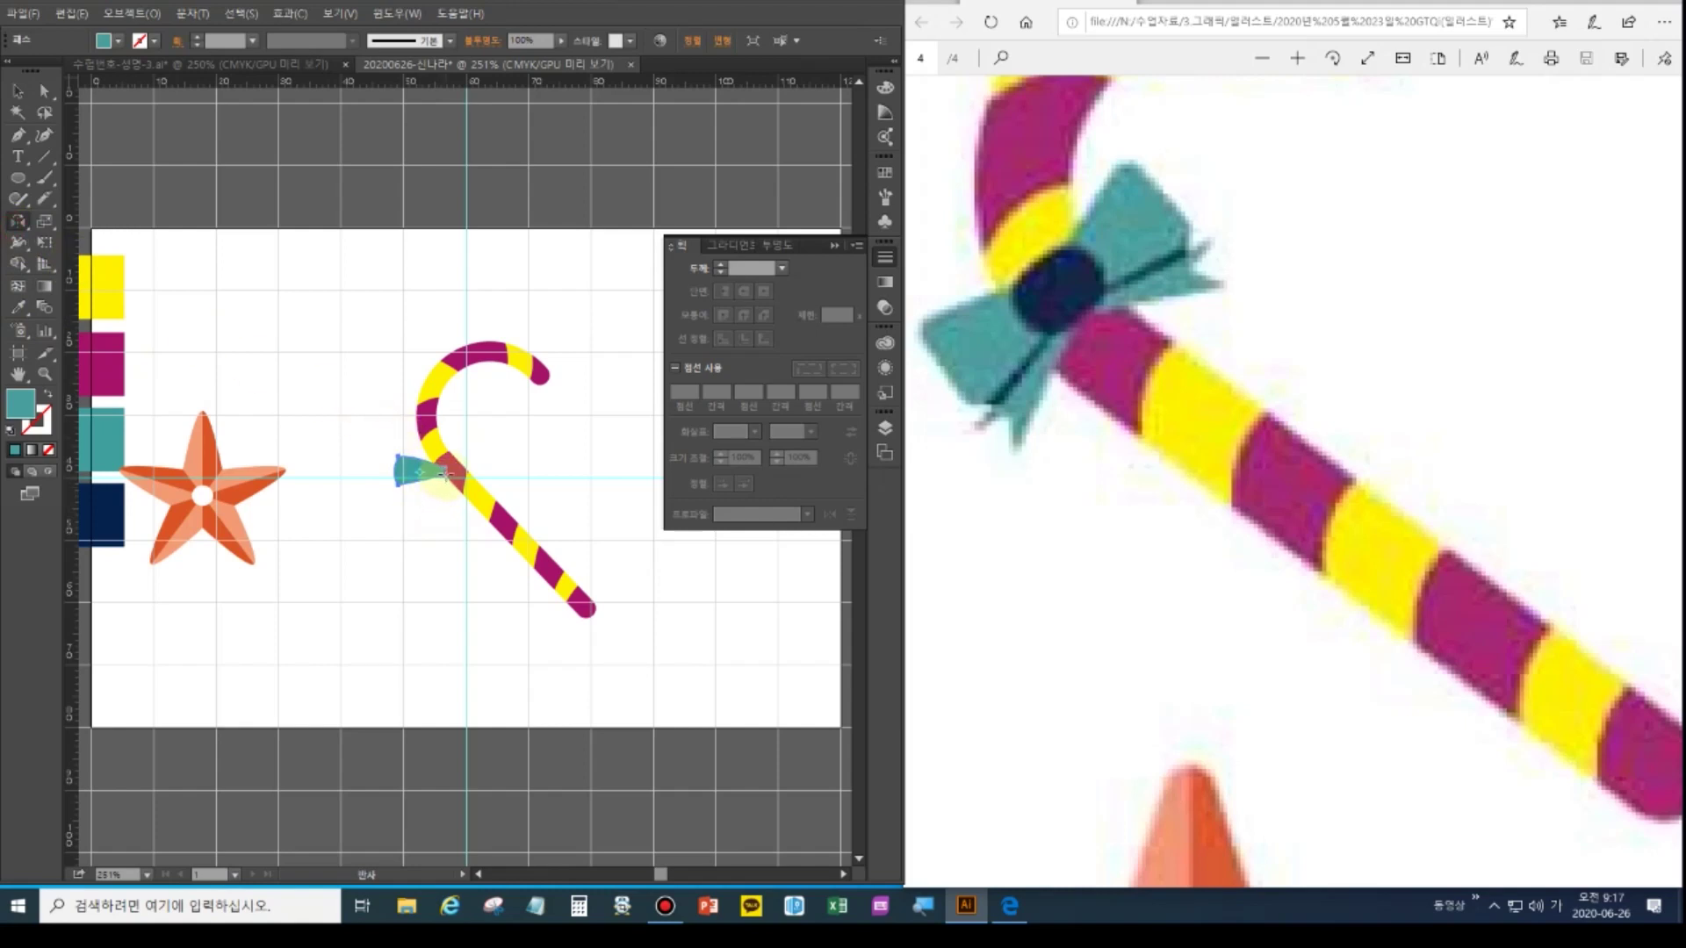
alt+click(446, 475)
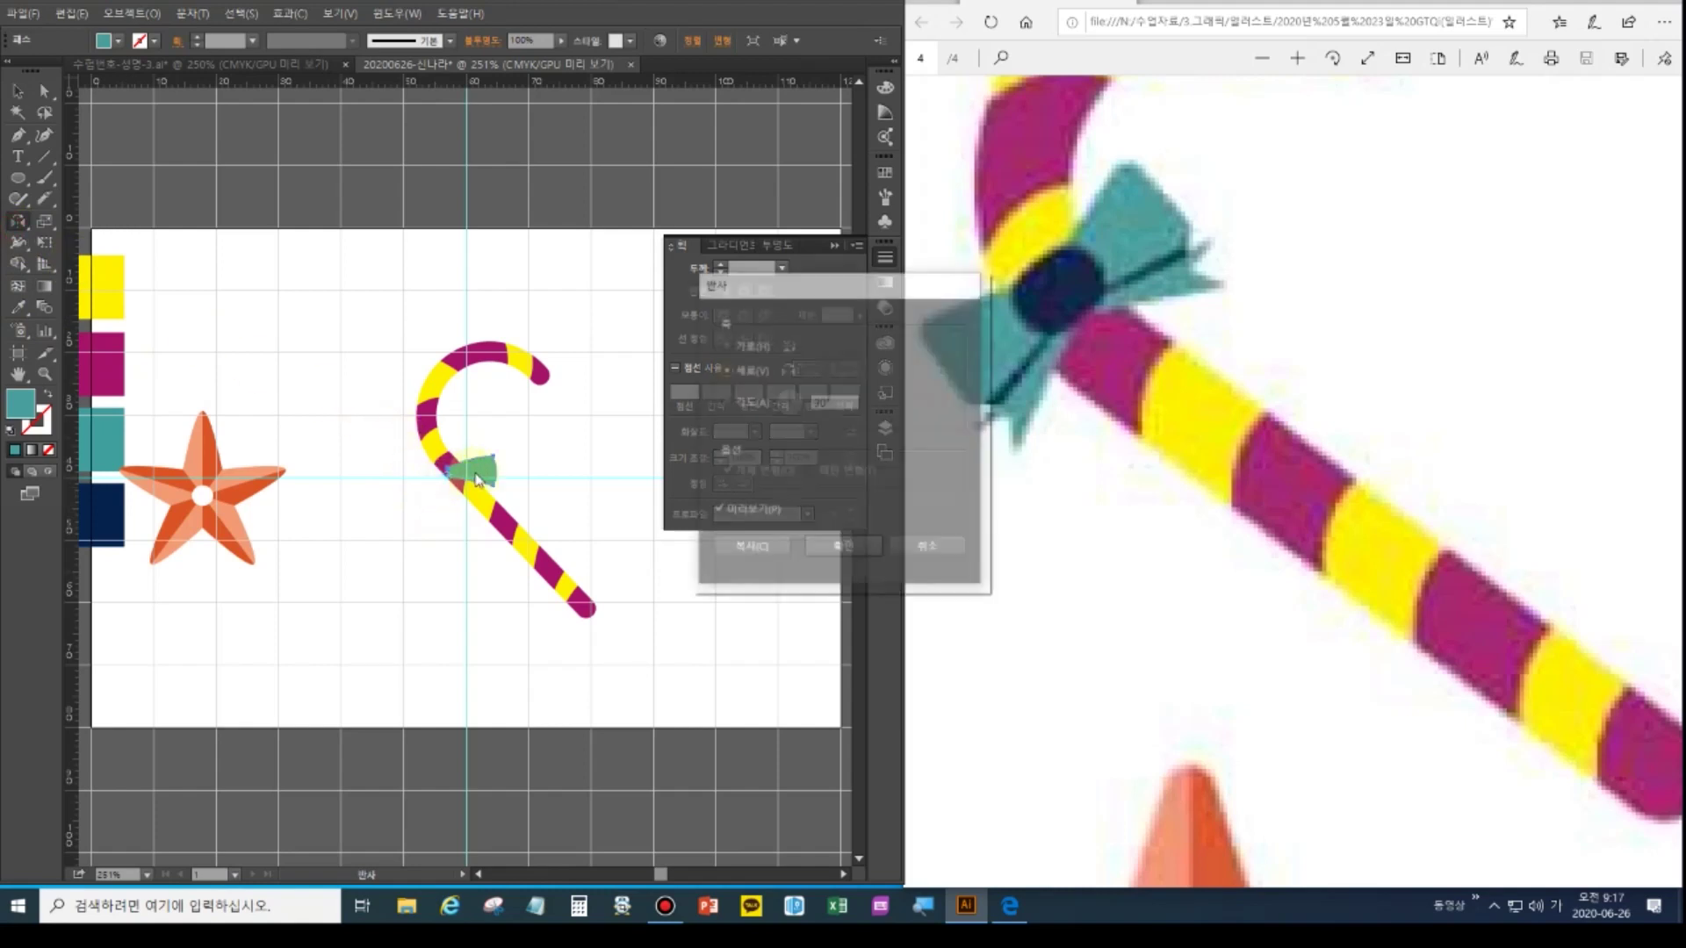
click(787, 558)
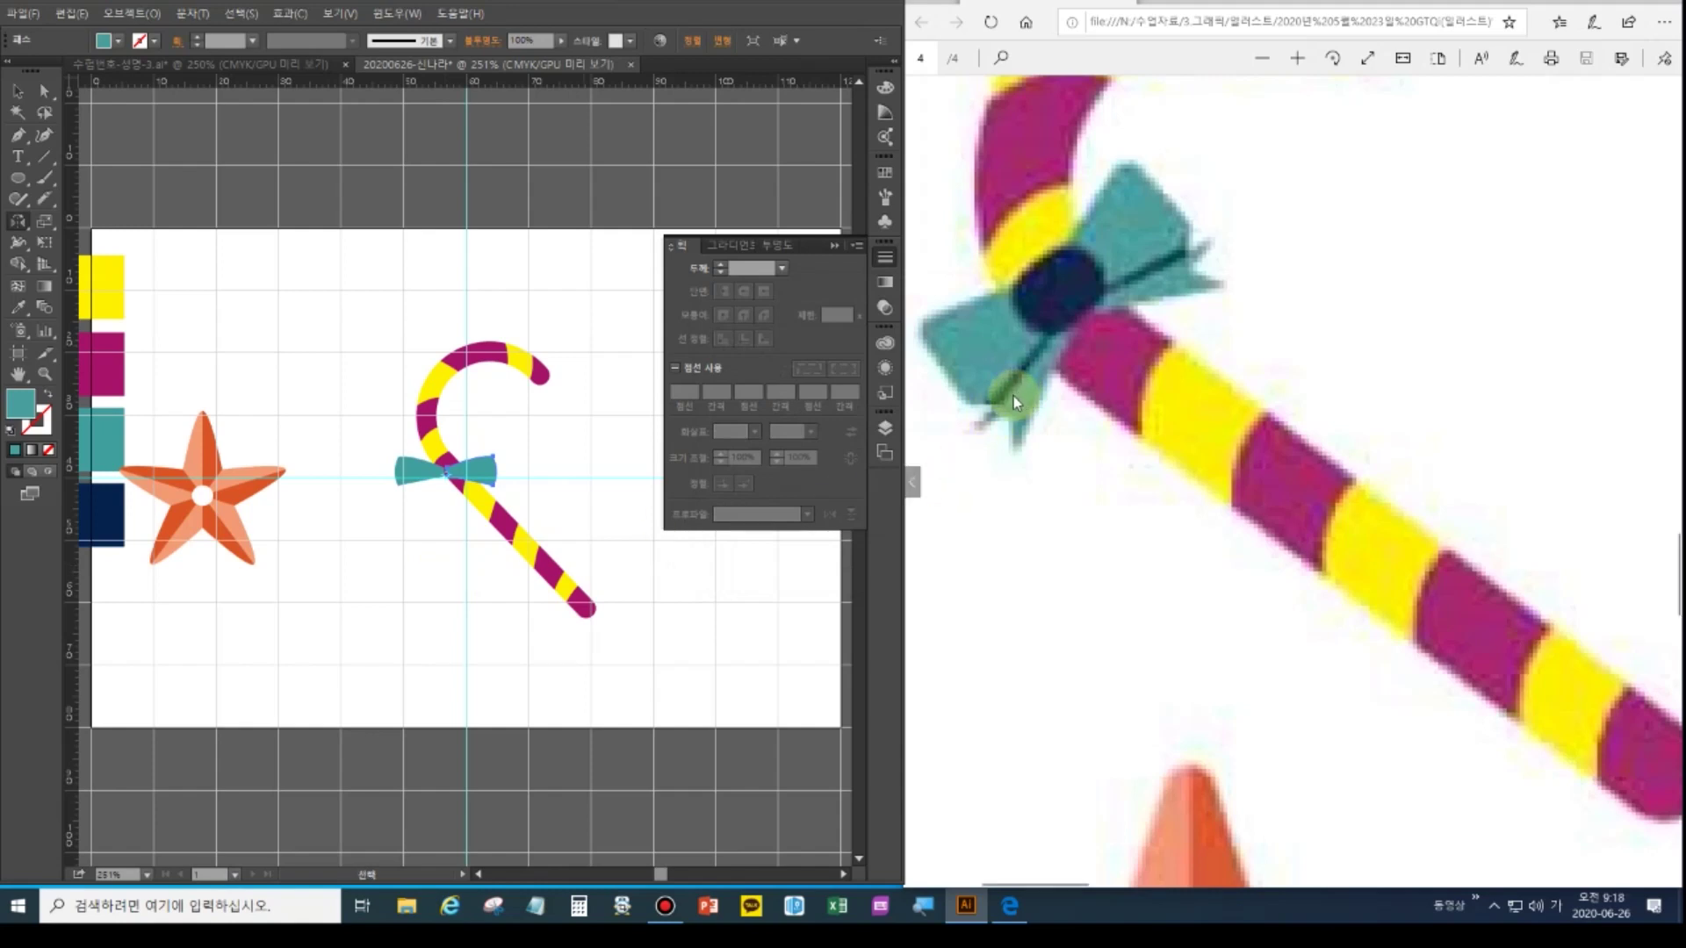
click(35, 216)
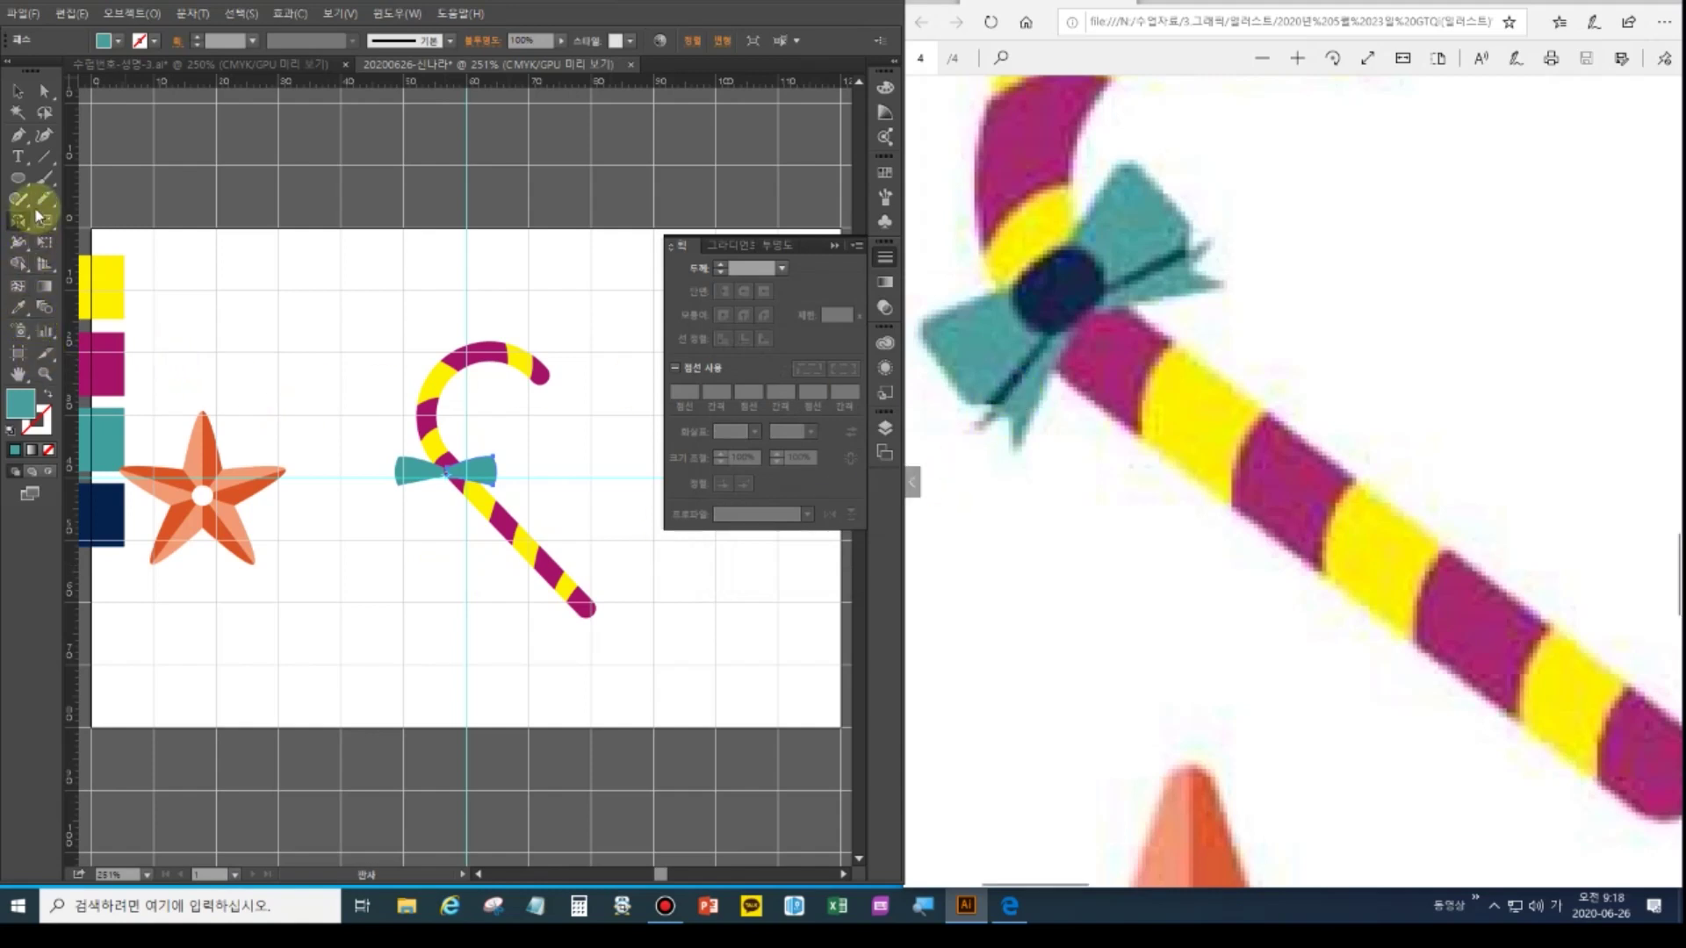
Draw a narrow closed Pen shape about 8 mm long along the lower edge of the left wing, with default fill and stroke
key(ctrl+equal)
key(ctrl+equal)
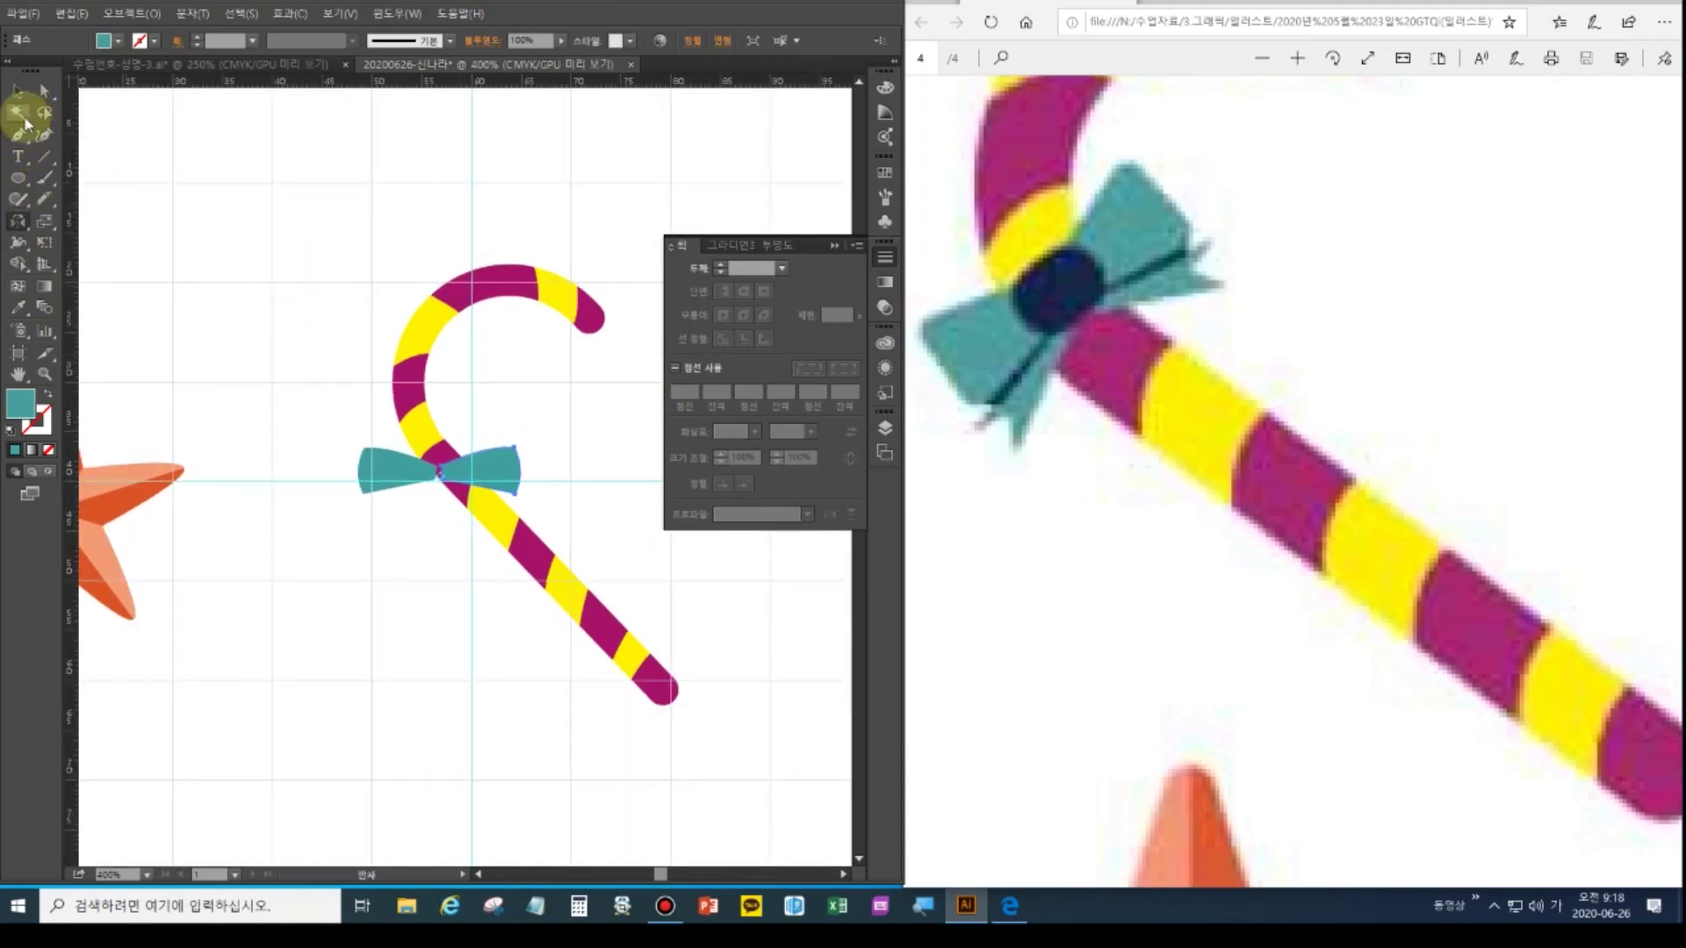
ctrl+click(238, 428)
click(10, 430)
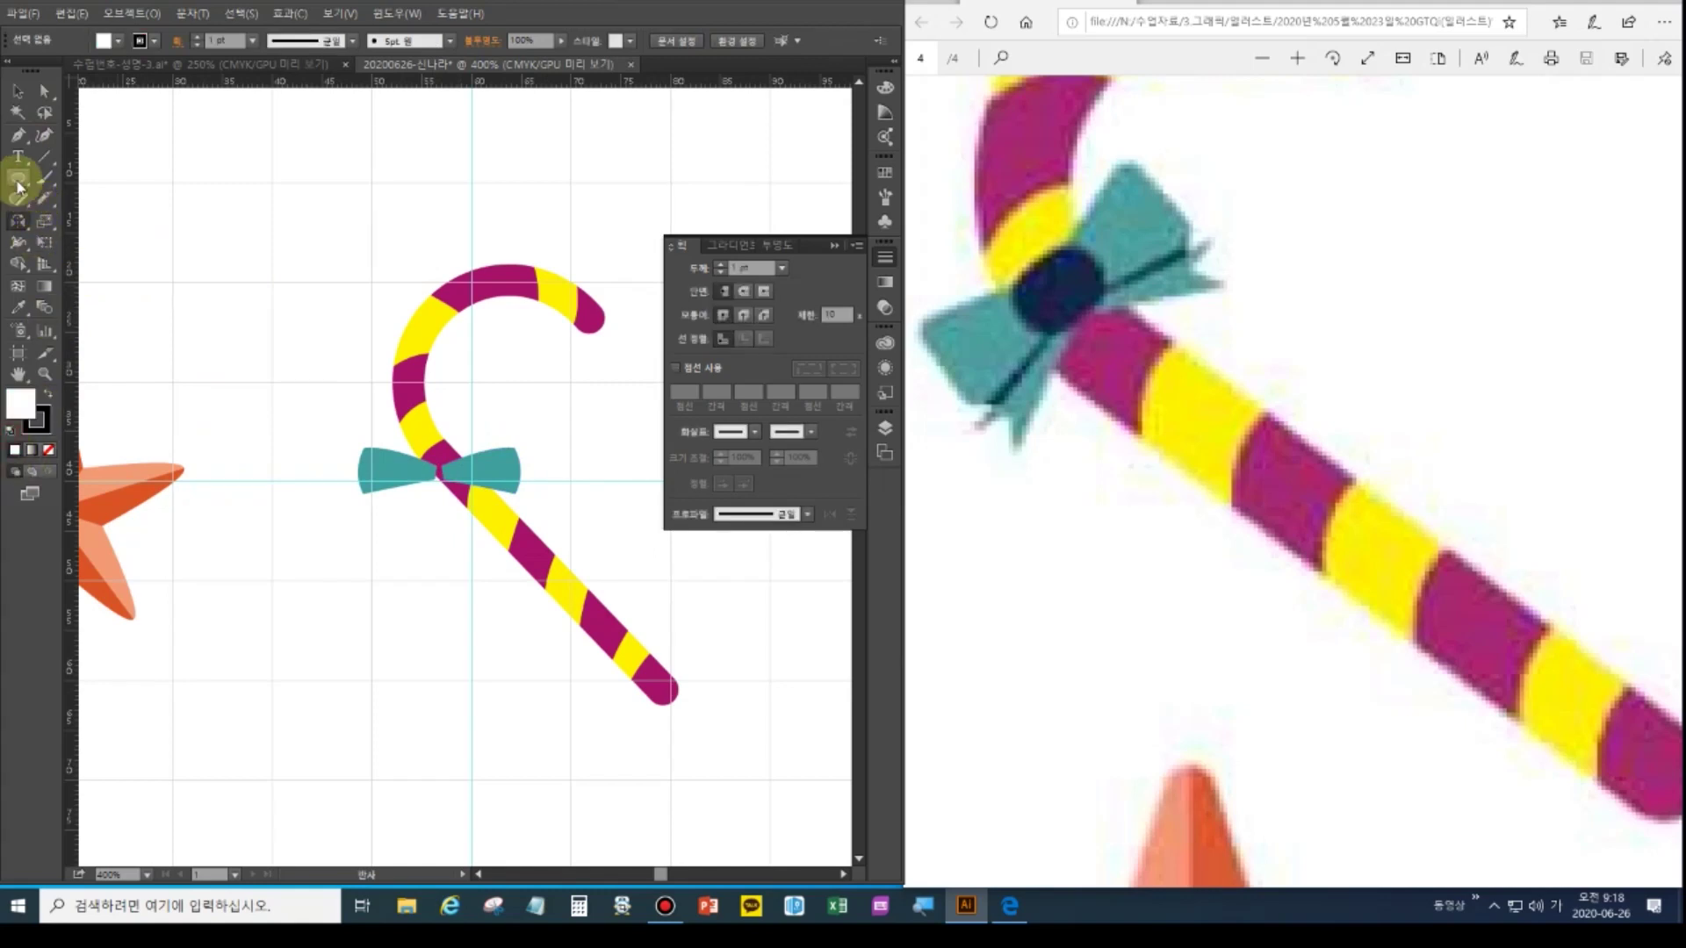
click(17, 134)
click(436, 469)
click(364, 497)
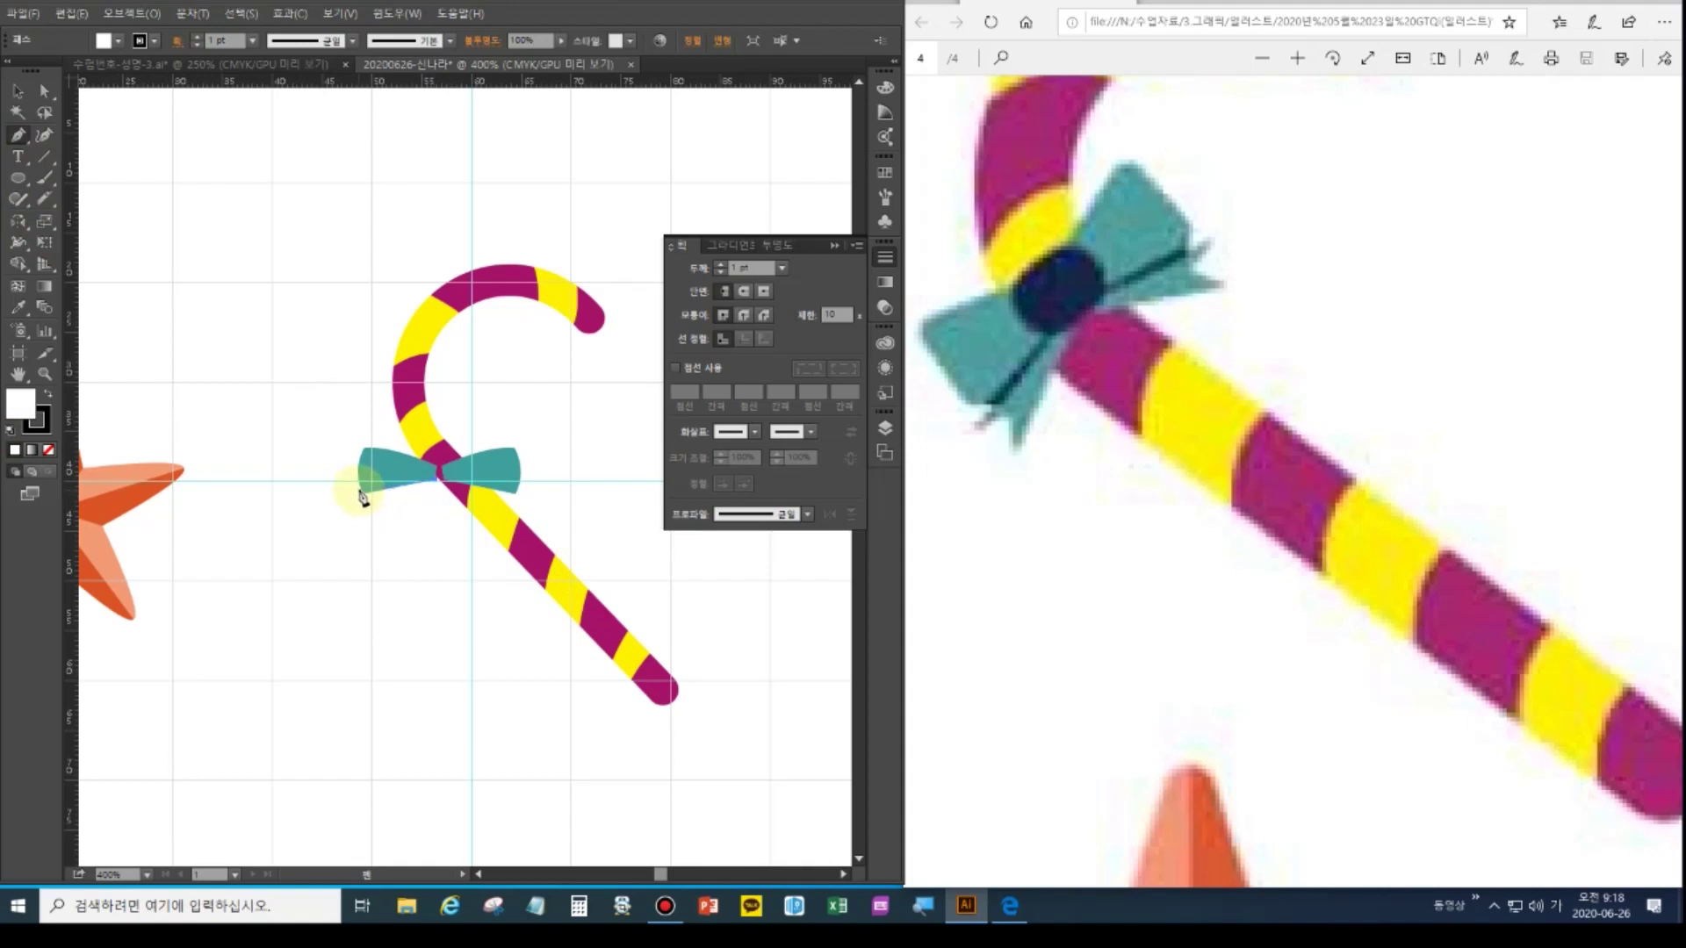
click(363, 497)
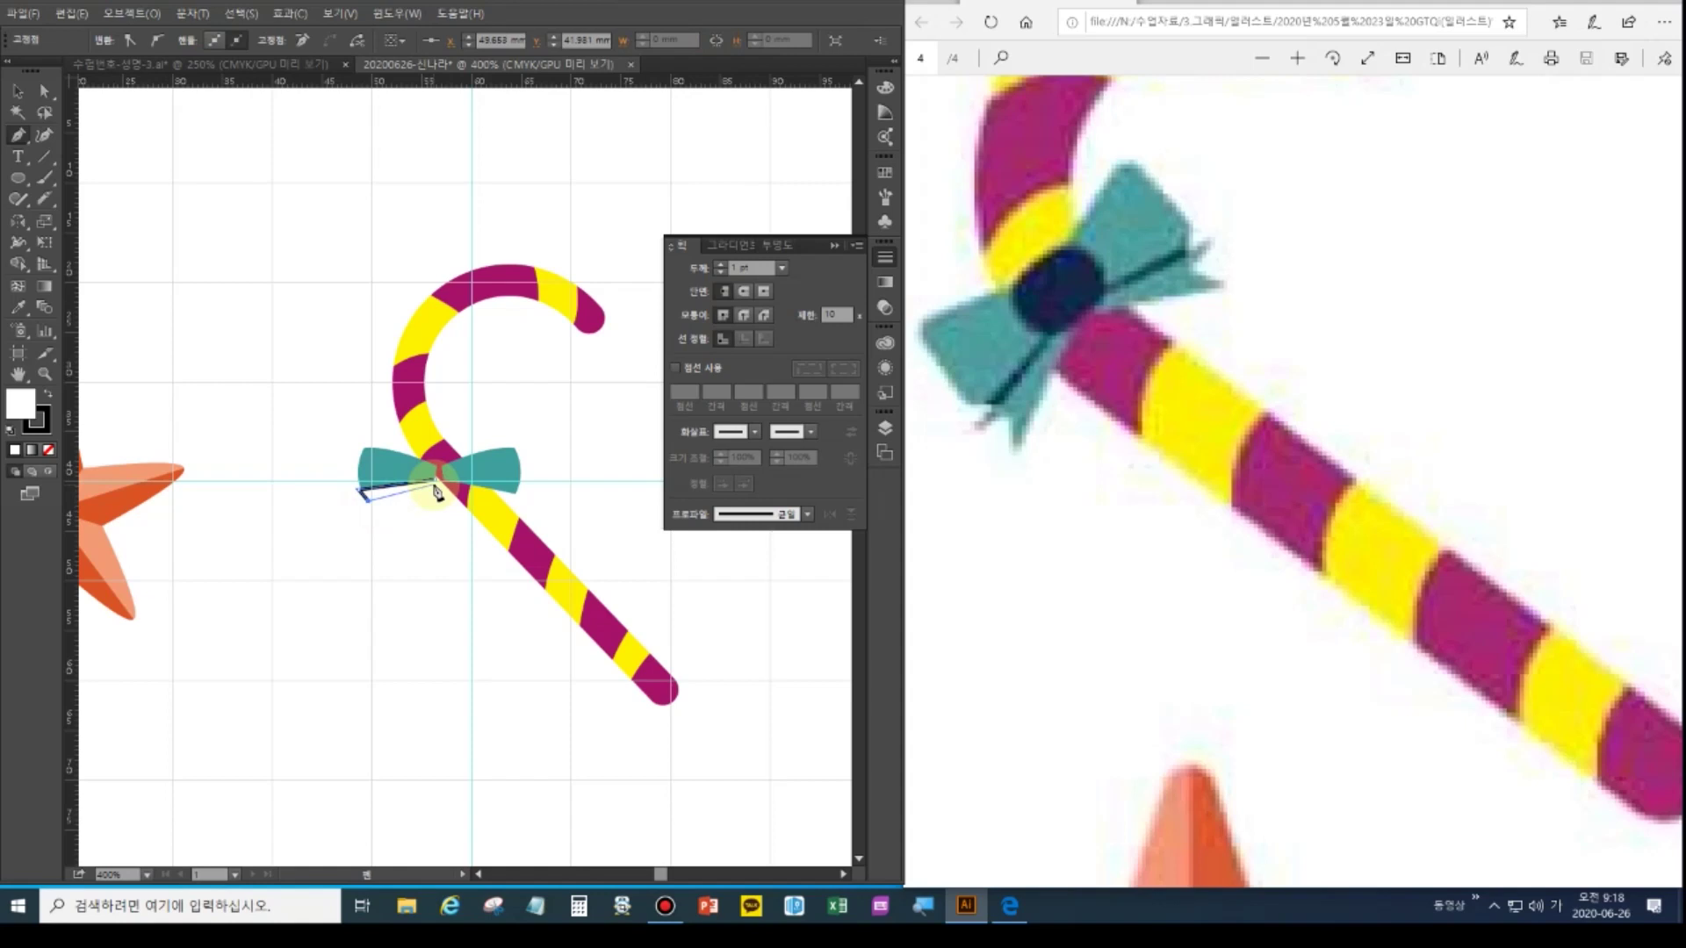
click(434, 482)
click(18, 91)
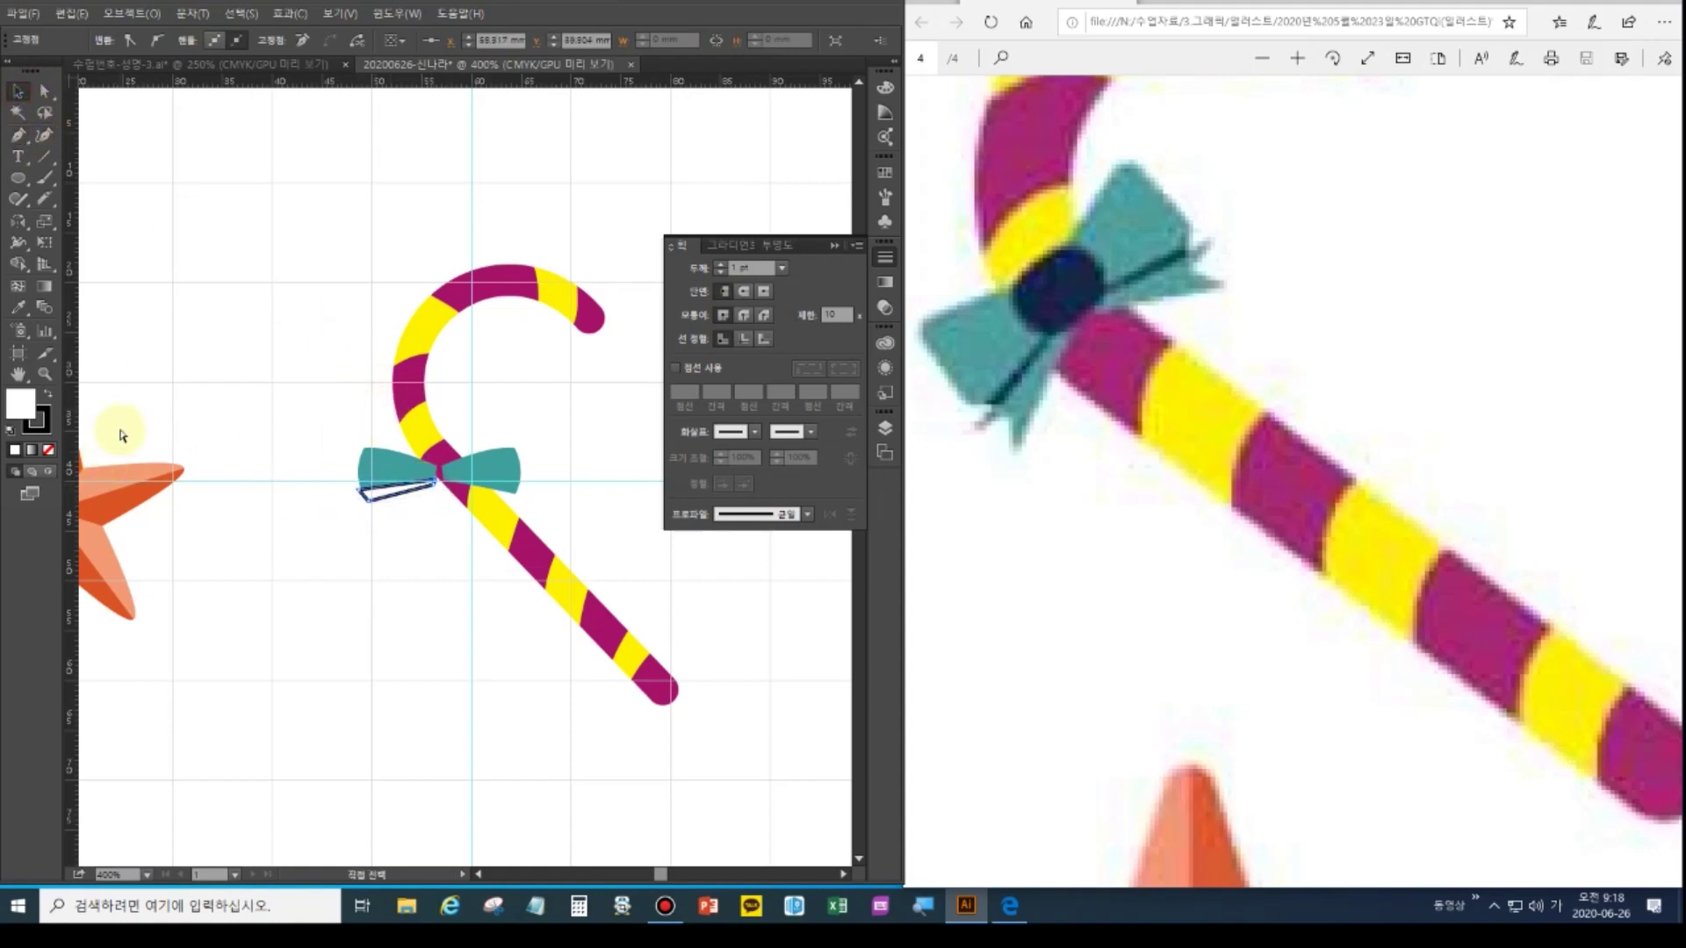
Fill the narrow shape under the wing with the navy of the color reference square, without a stroke
key(ctrl+minus)
key(ctrl+minus)
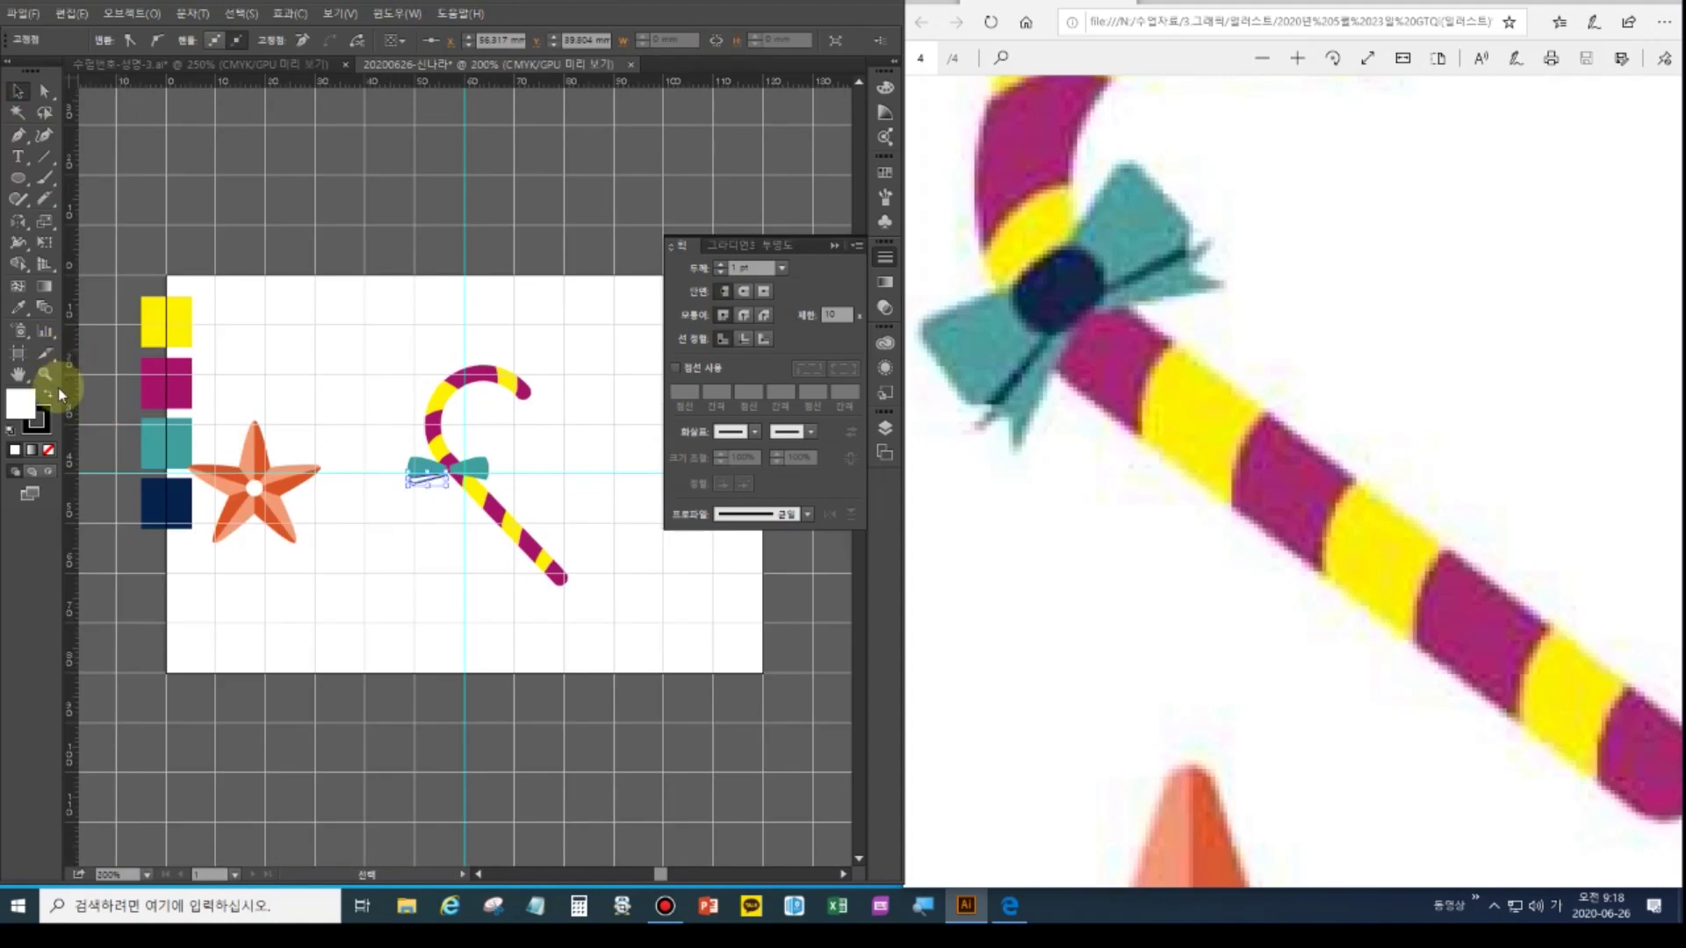
click(20, 309)
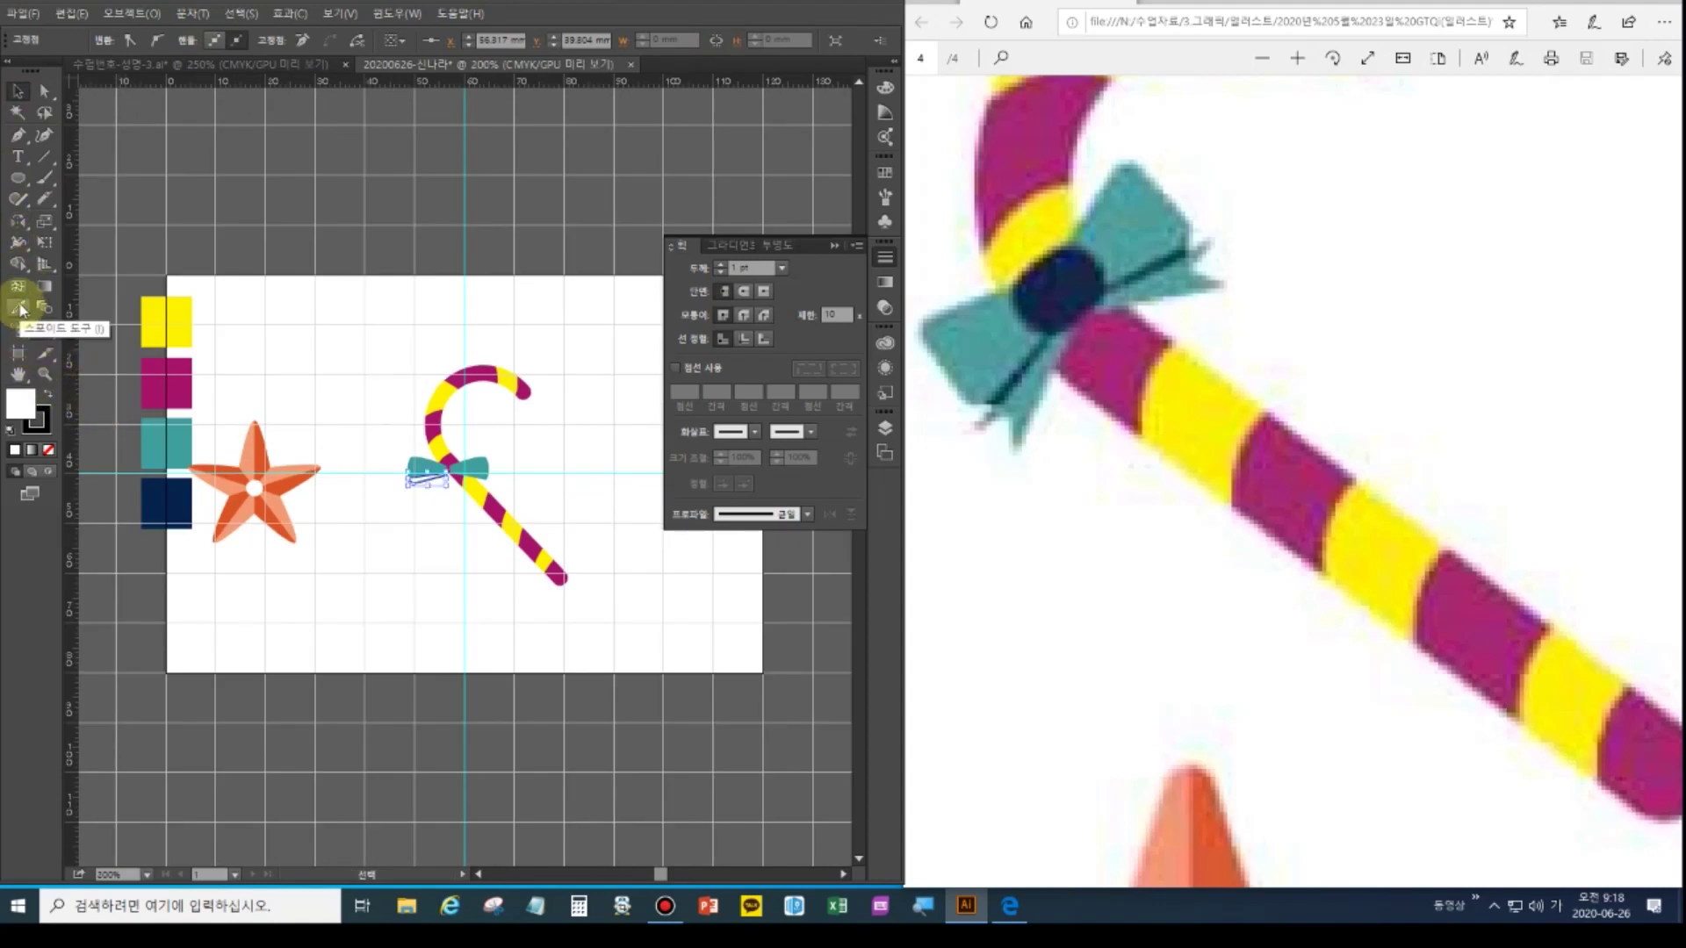
click(172, 461)
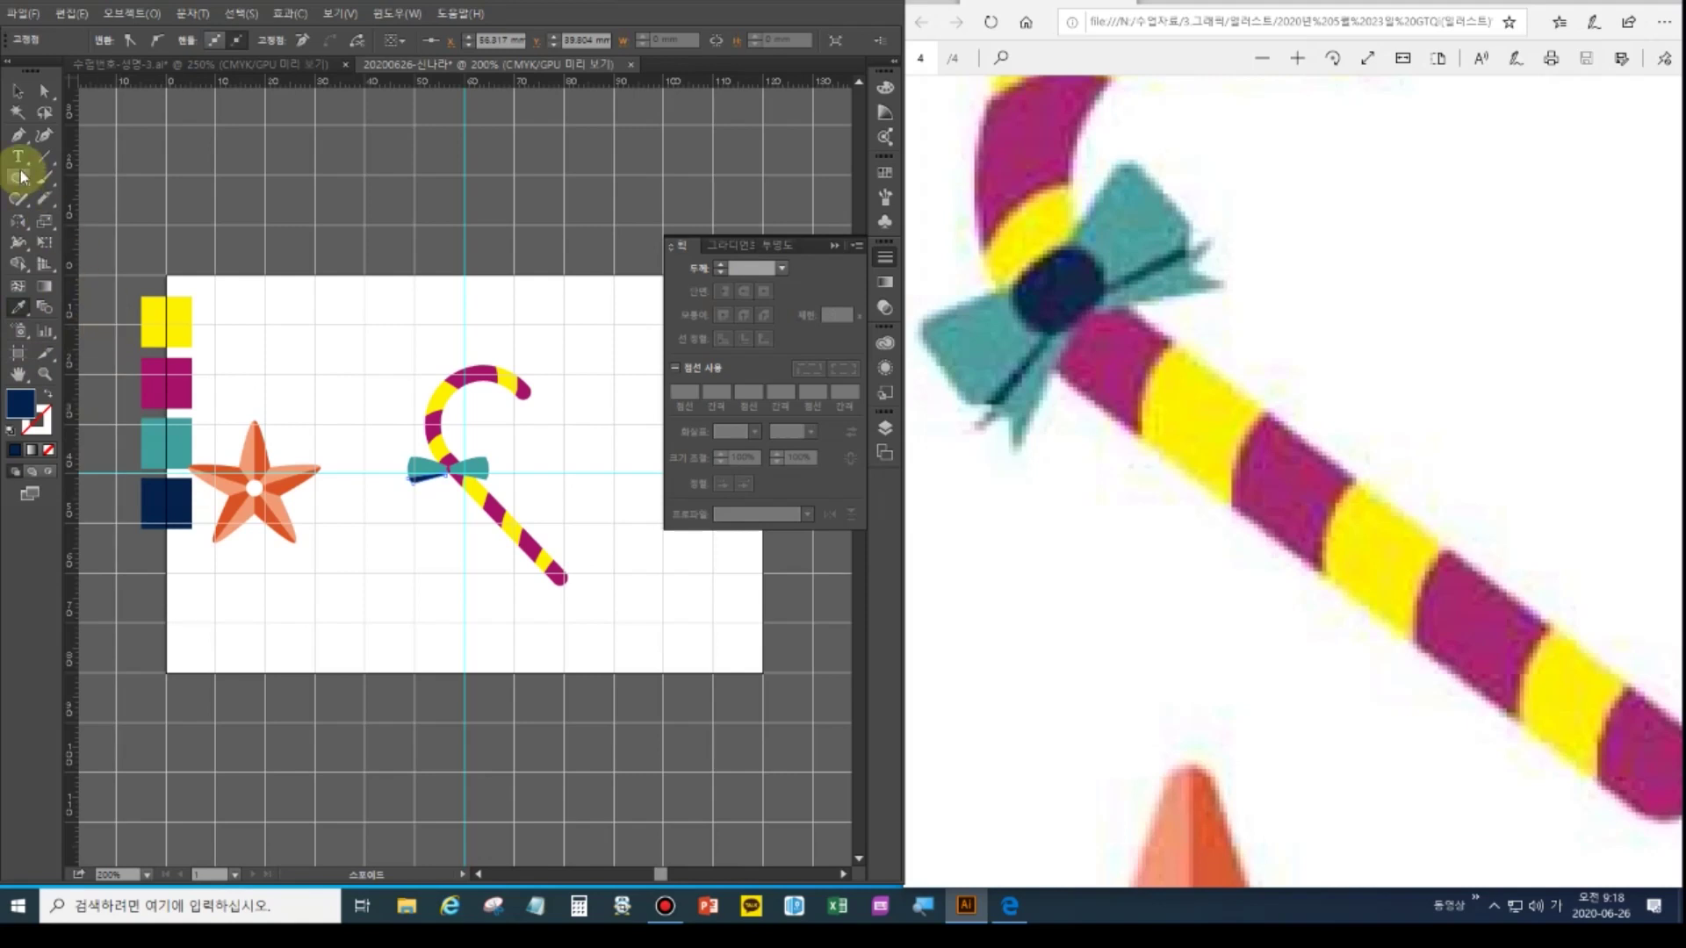
click(18, 94)
Draw a closed ribbon tail with a notched end below the navy strip using the Pen, about 8 mm wide, with default fill and stroke
click(18, 134)
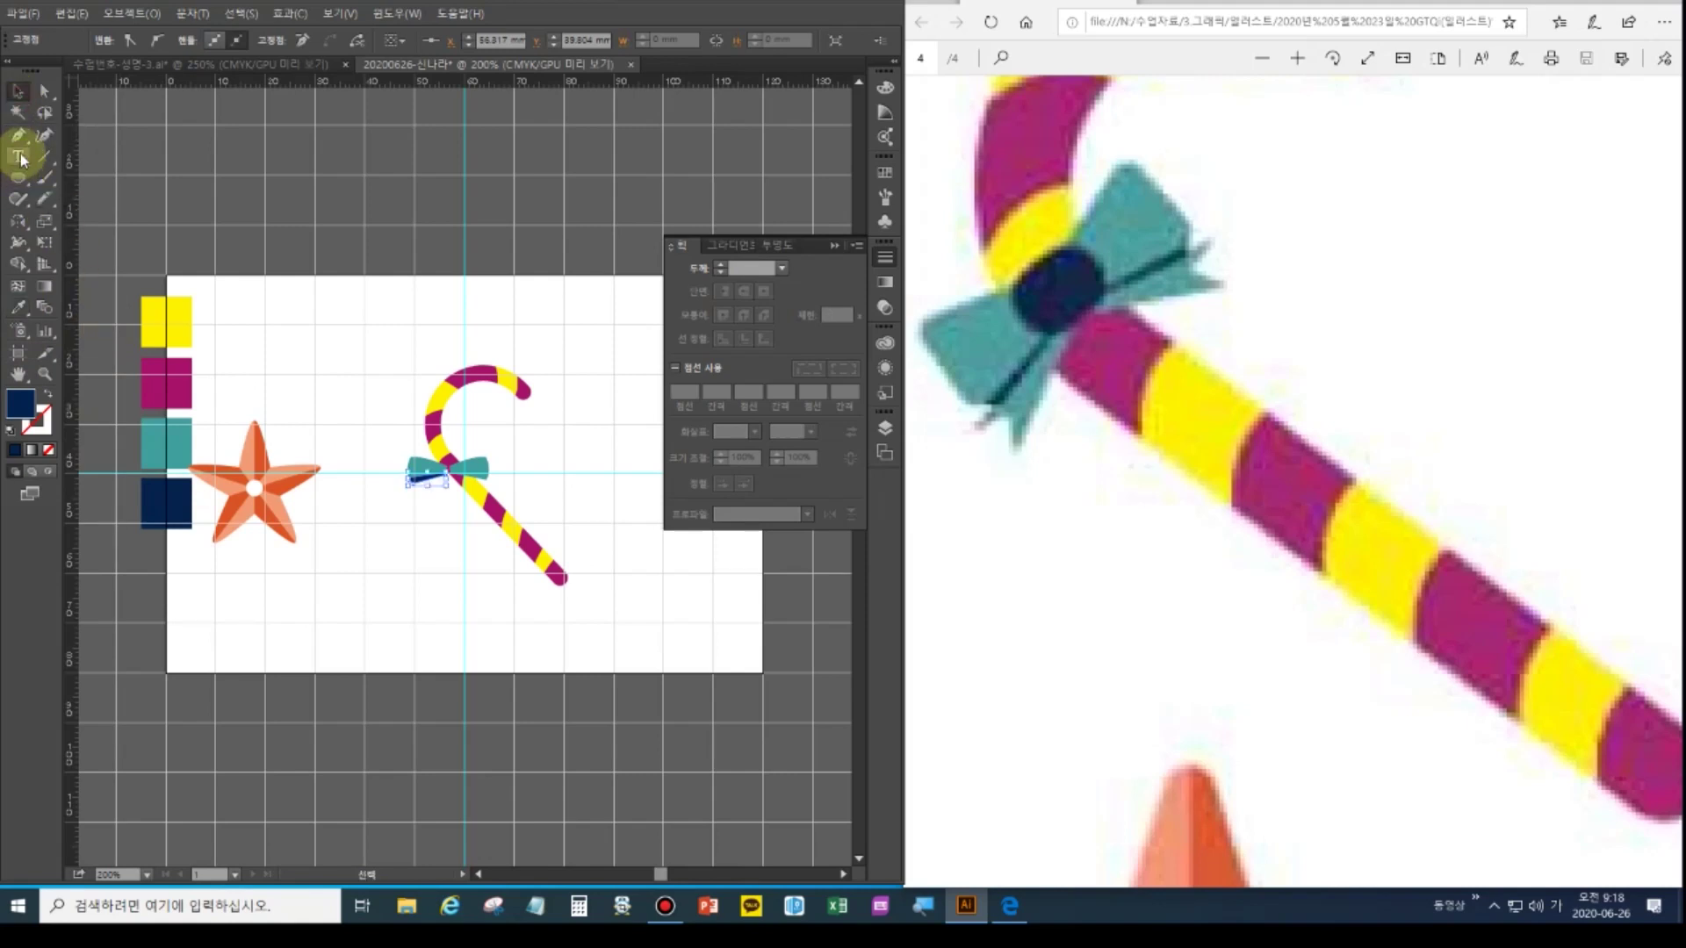
ctrl+click(339, 489)
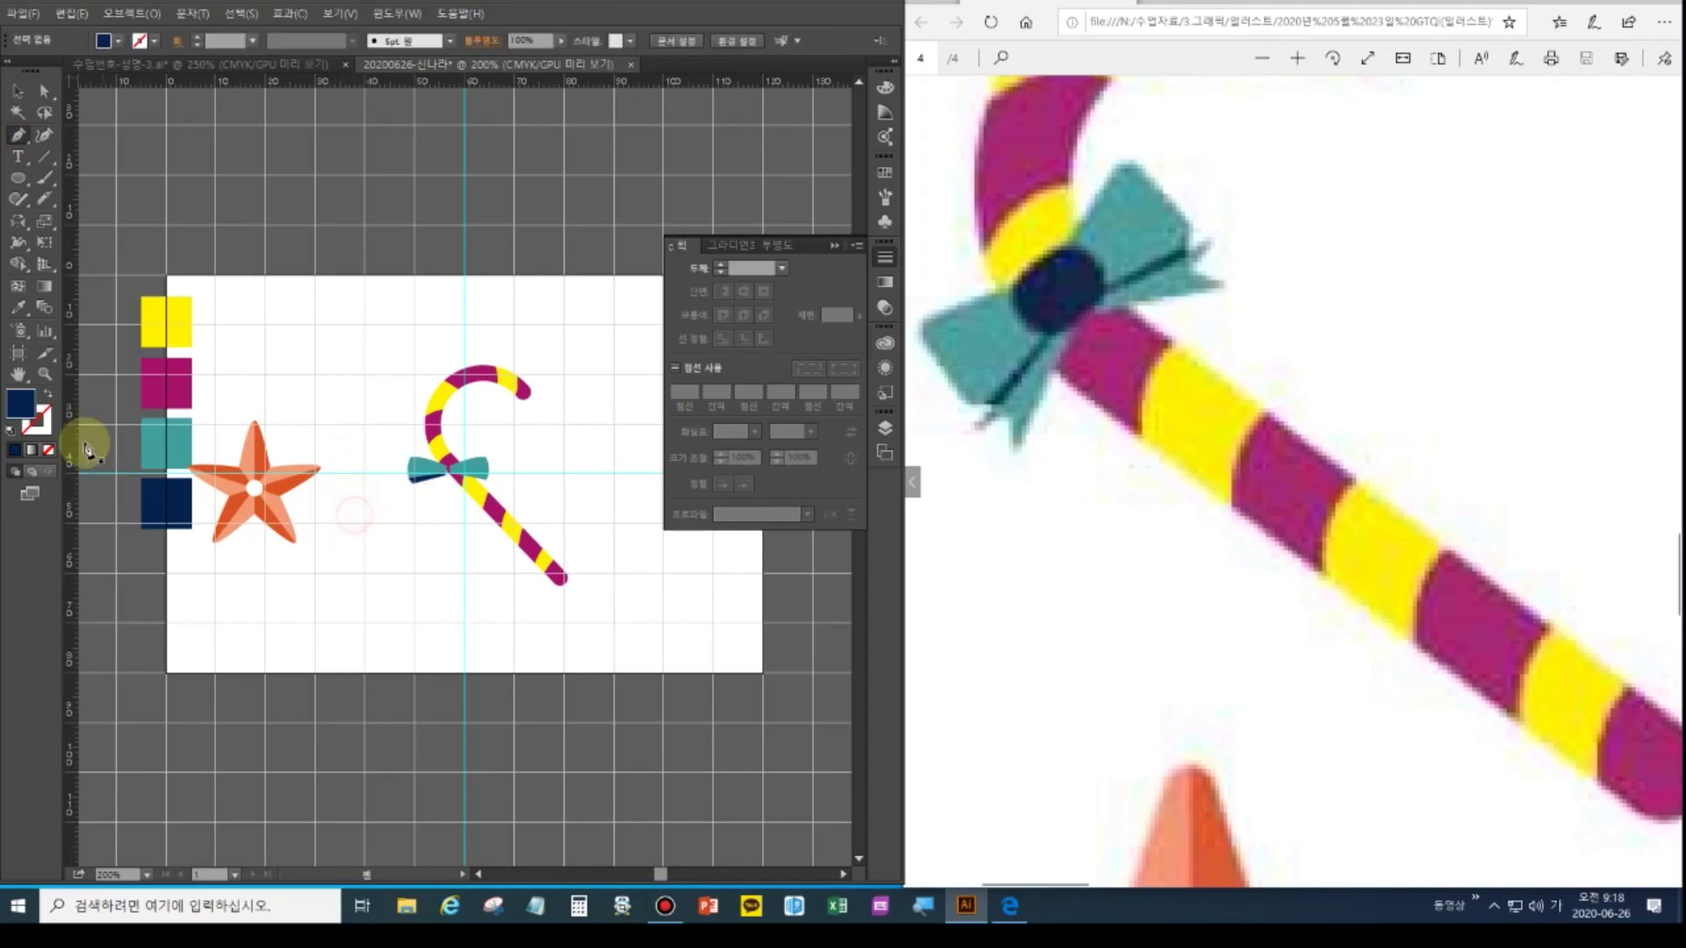
click(10, 429)
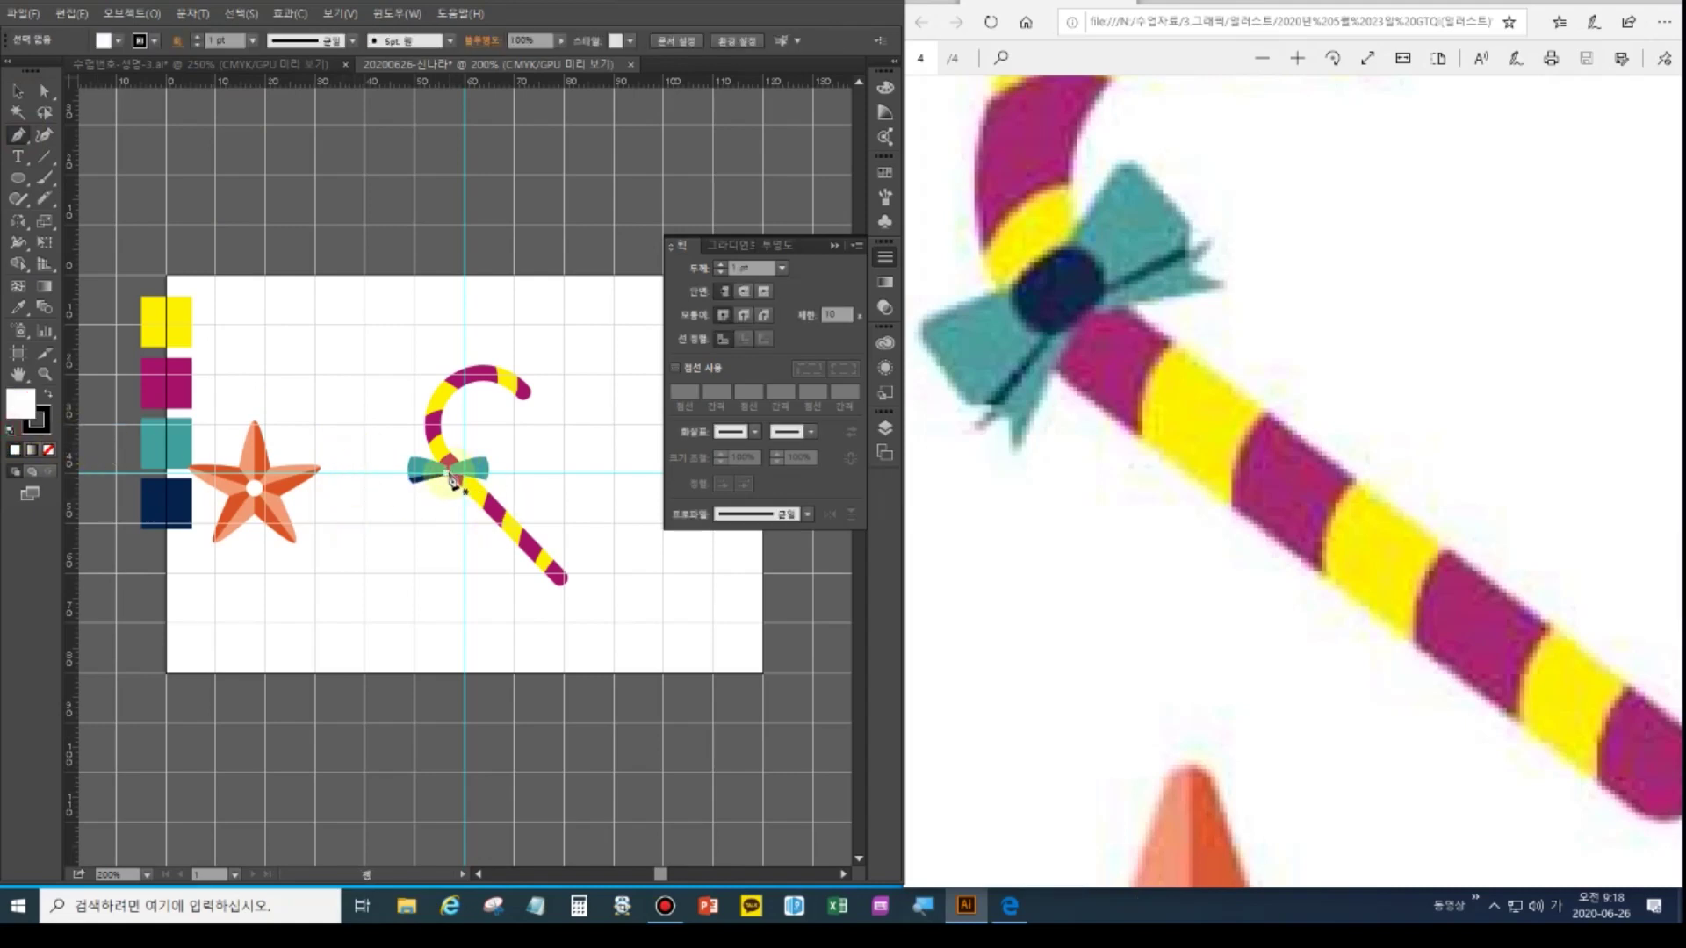
click(449, 478)
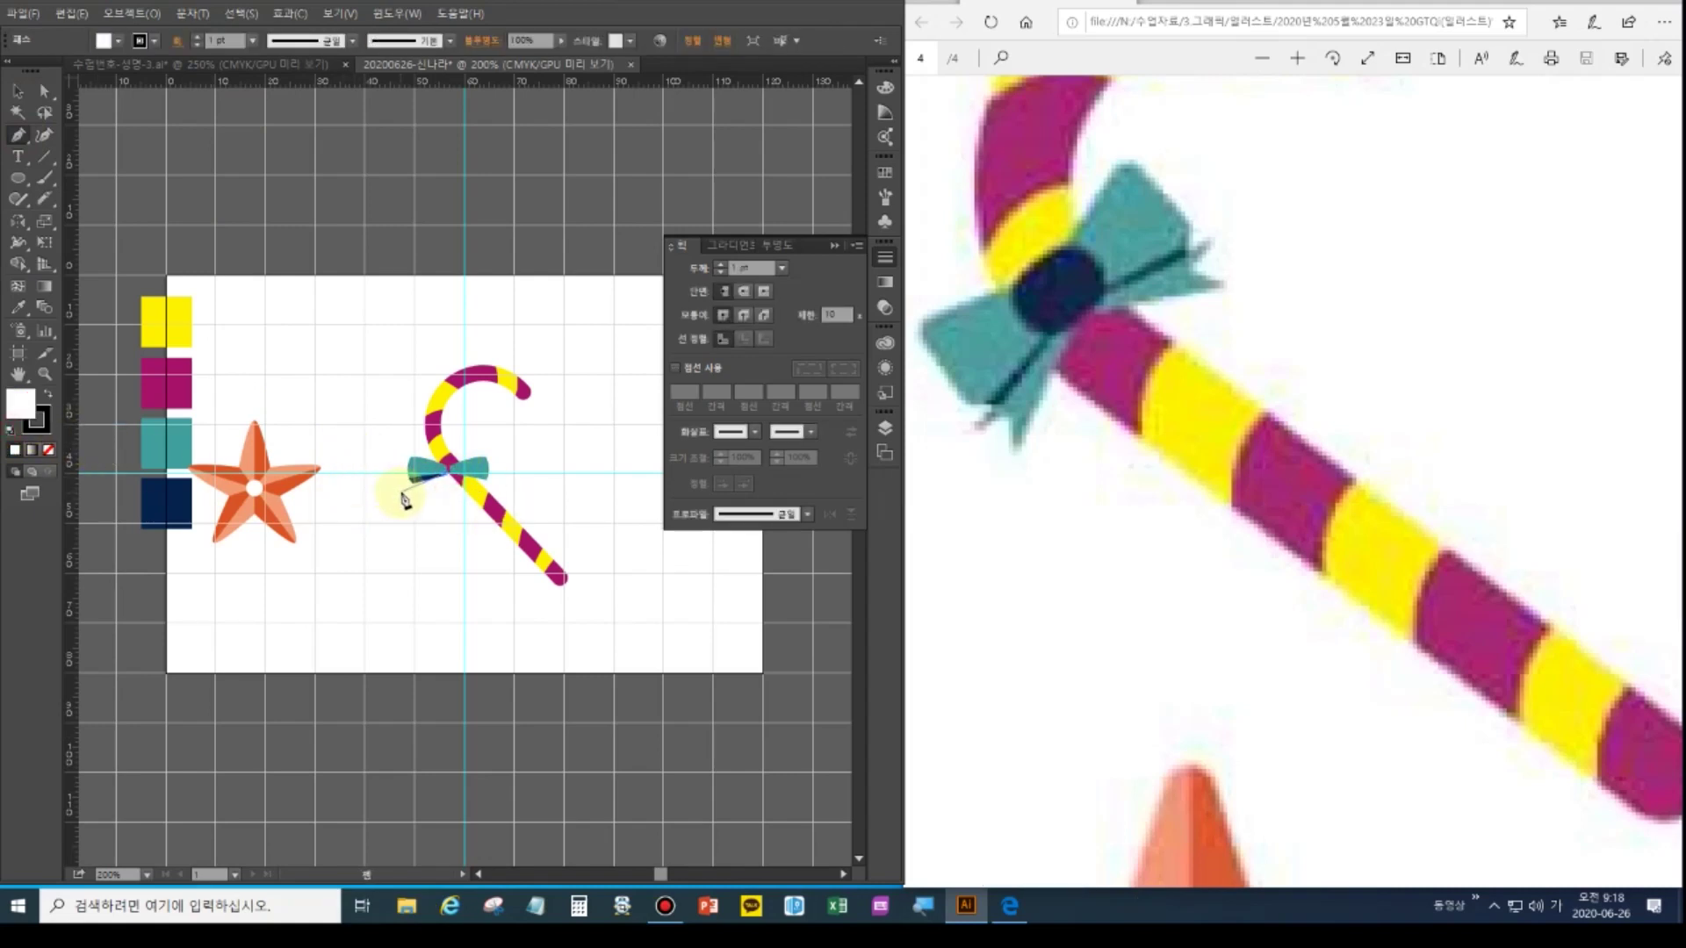
click(409, 493)
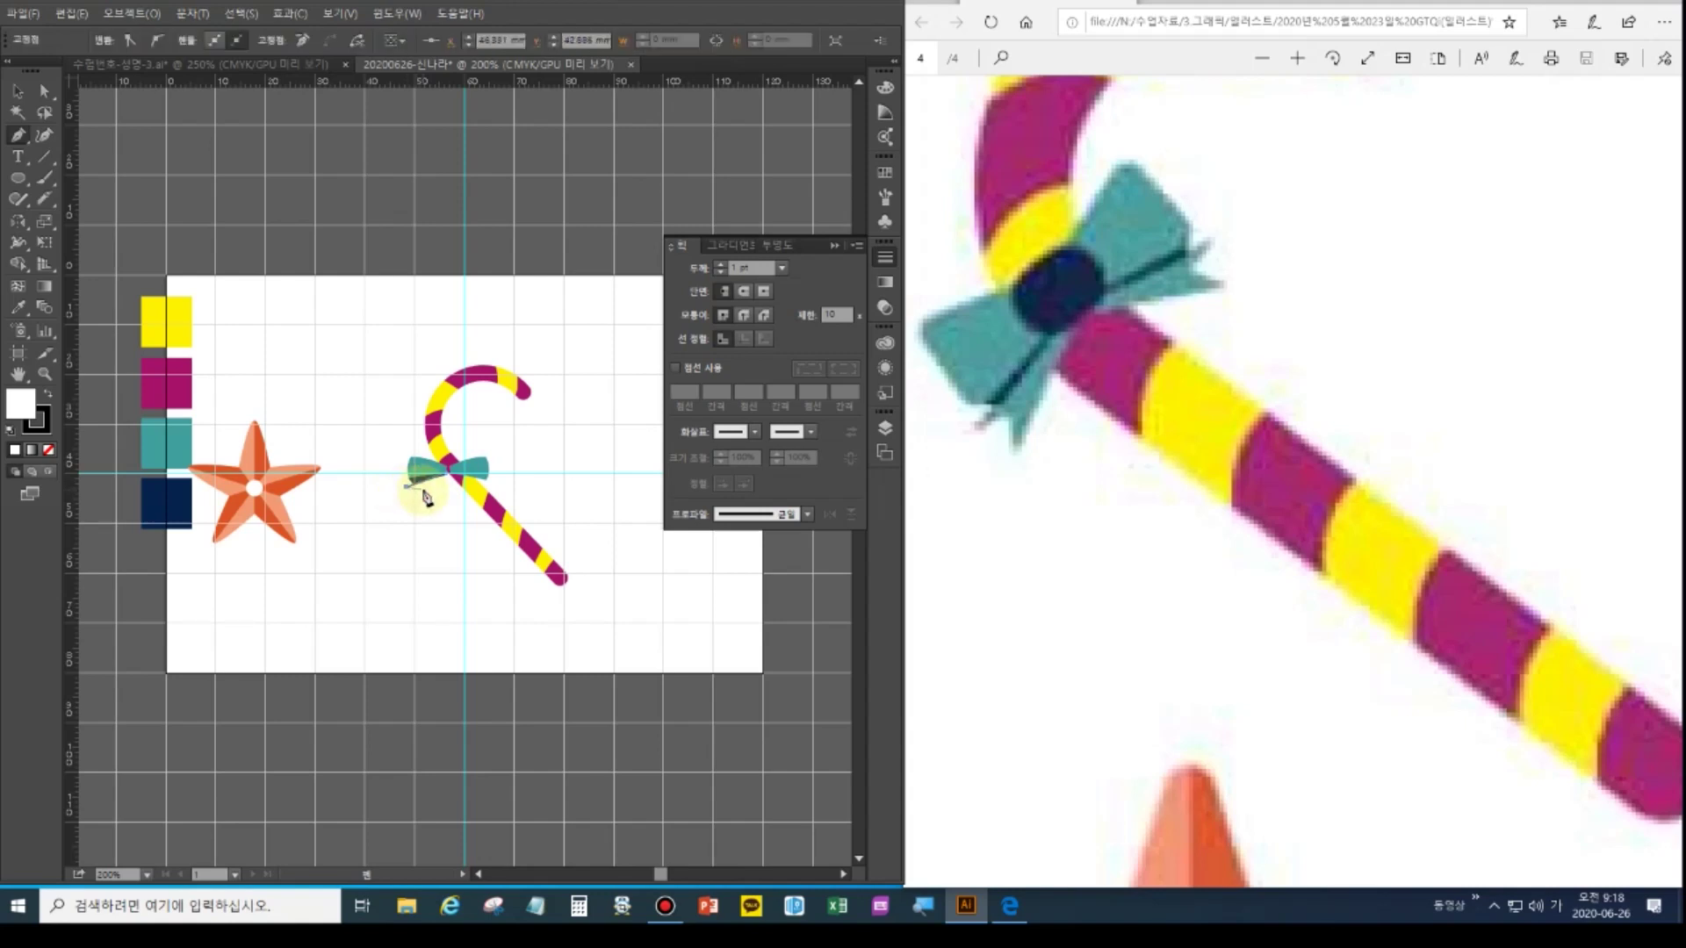
click(424, 497)
click(446, 486)
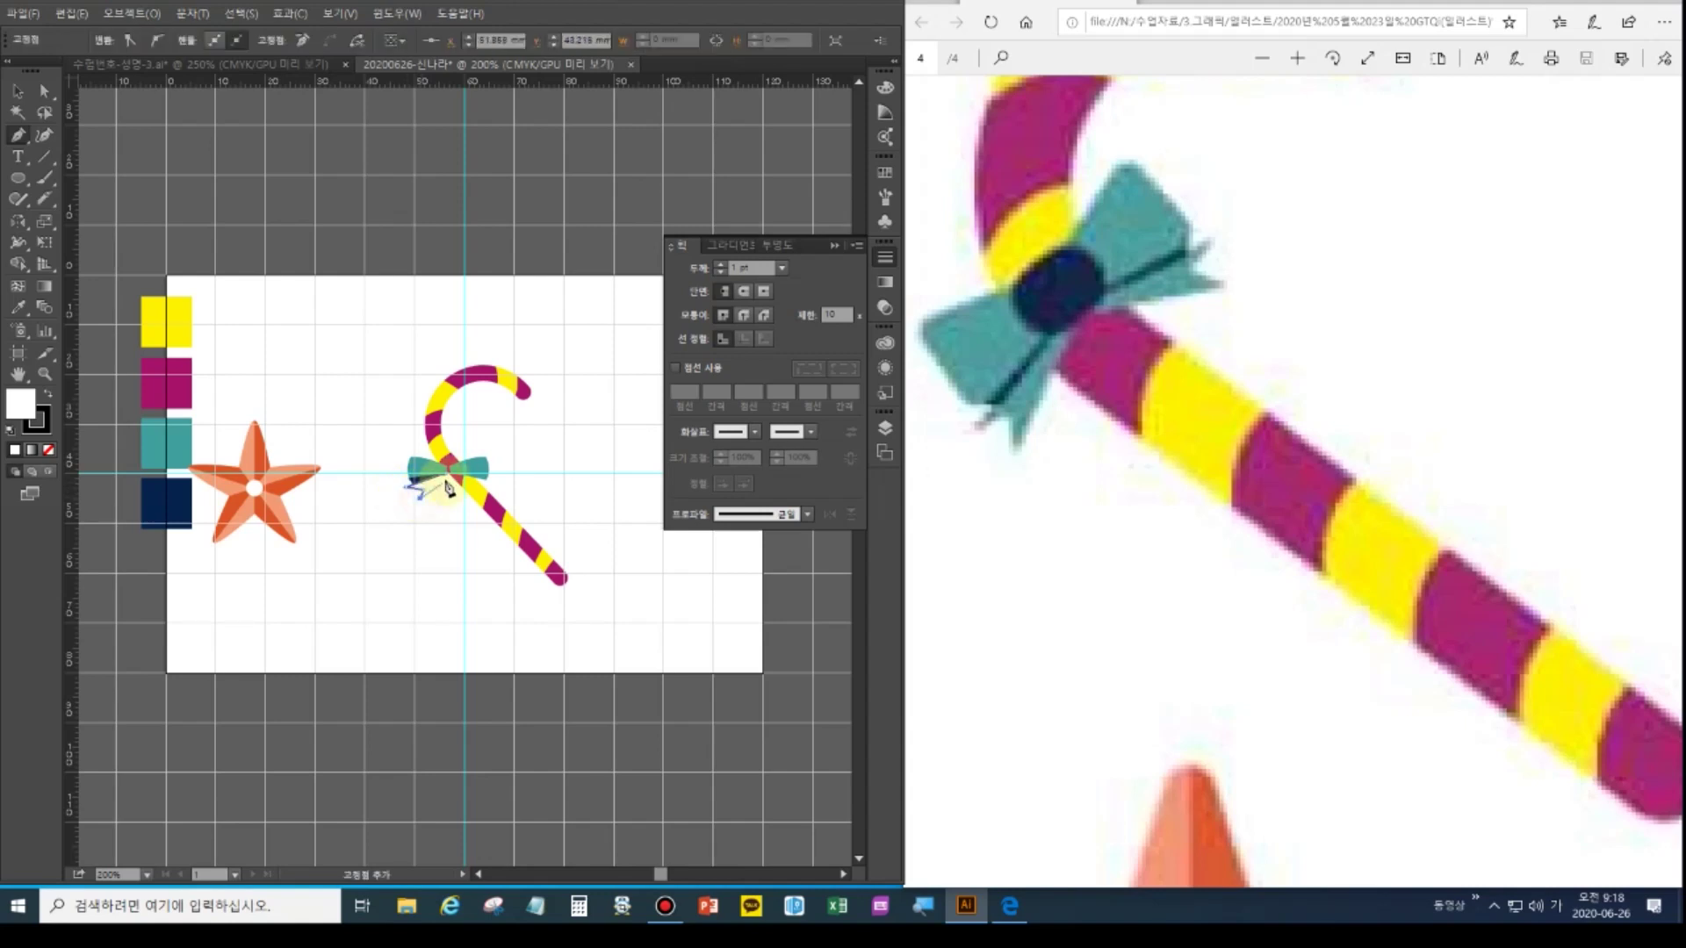
click(452, 486)
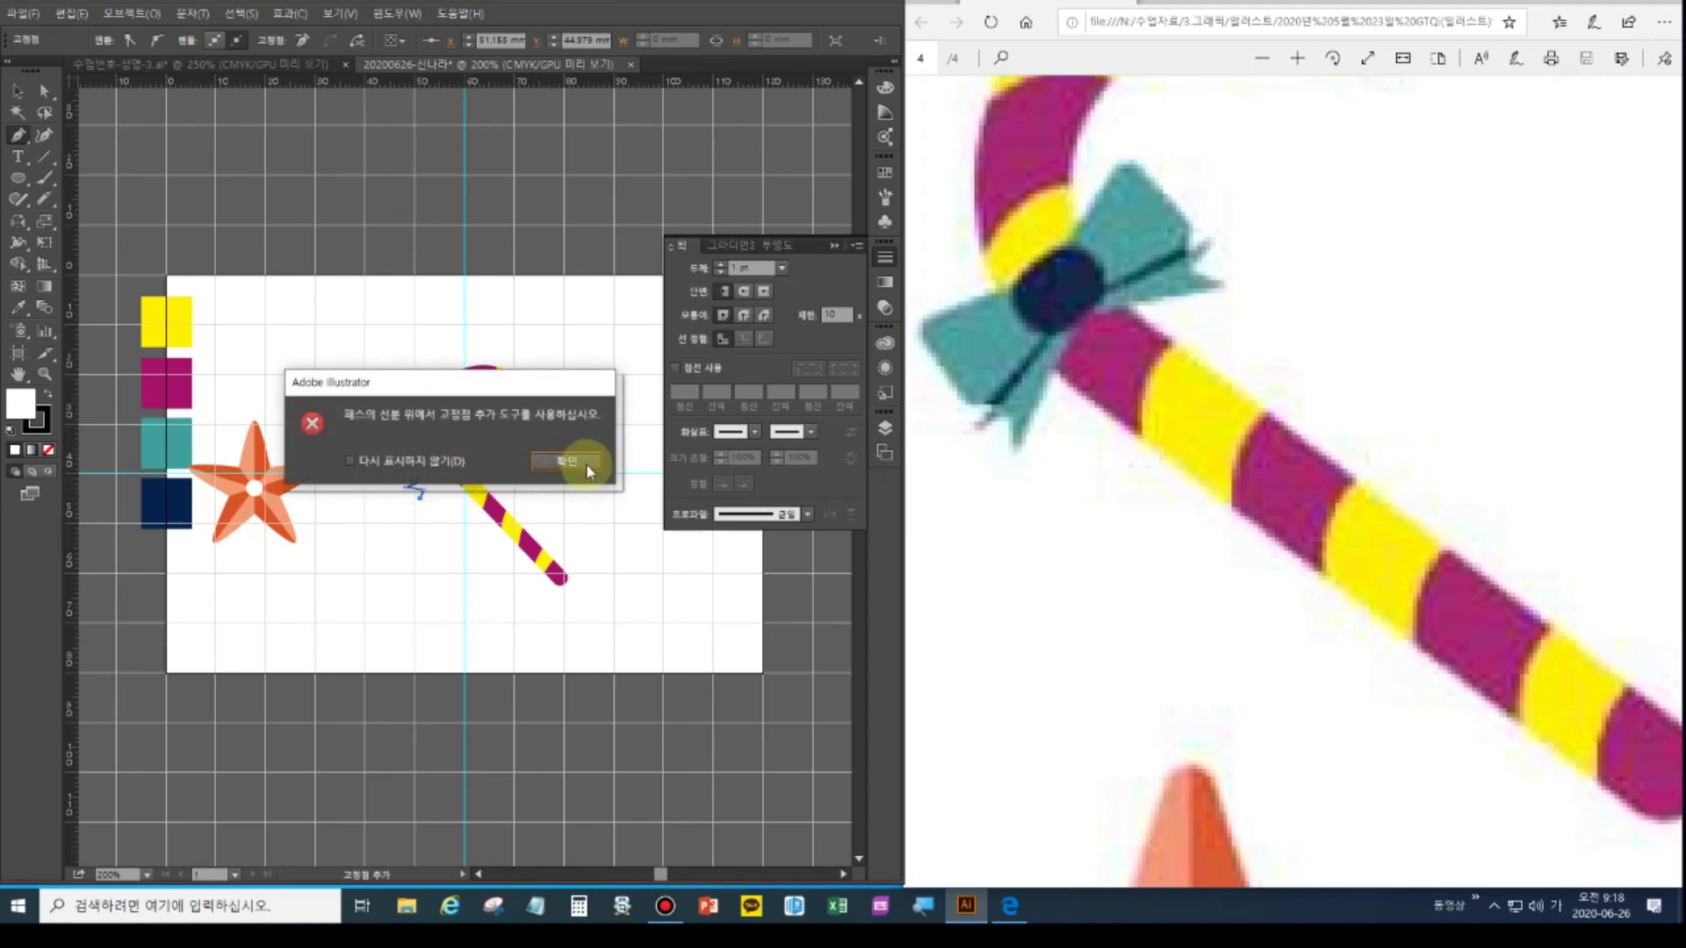
click(562, 460)
scroll(460, 487, up, 3)
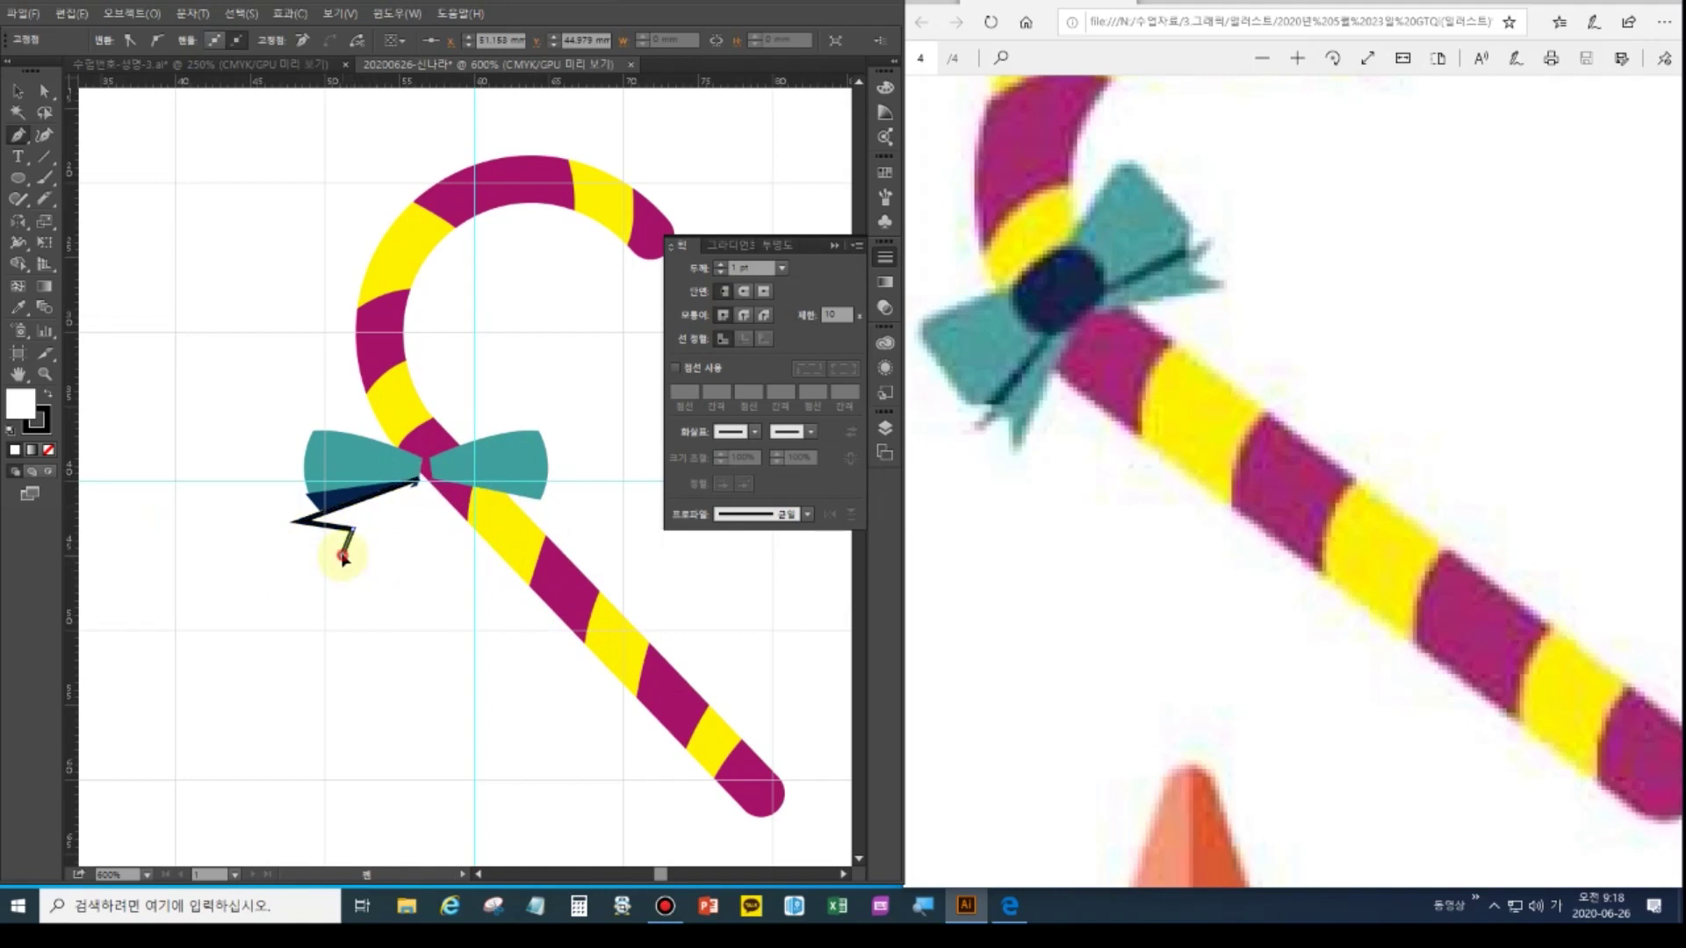
click(419, 483)
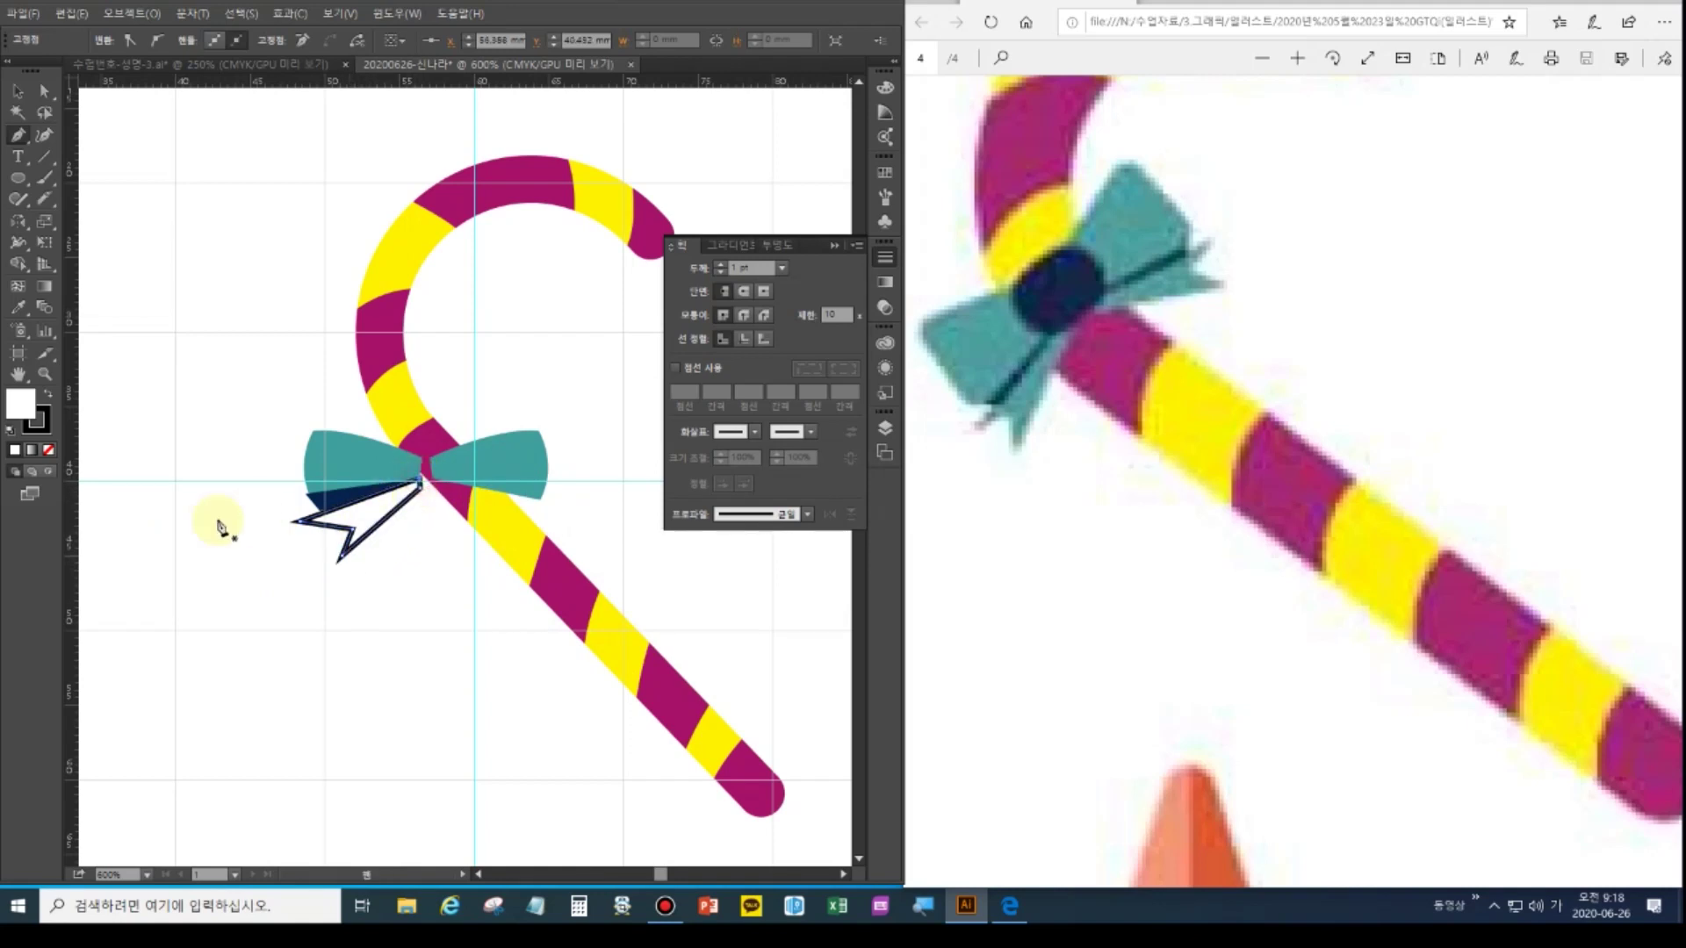
Fill the notched ribbon tail with the teal of the color reference square and remove its stroke
click(18, 91)
click(373, 531)
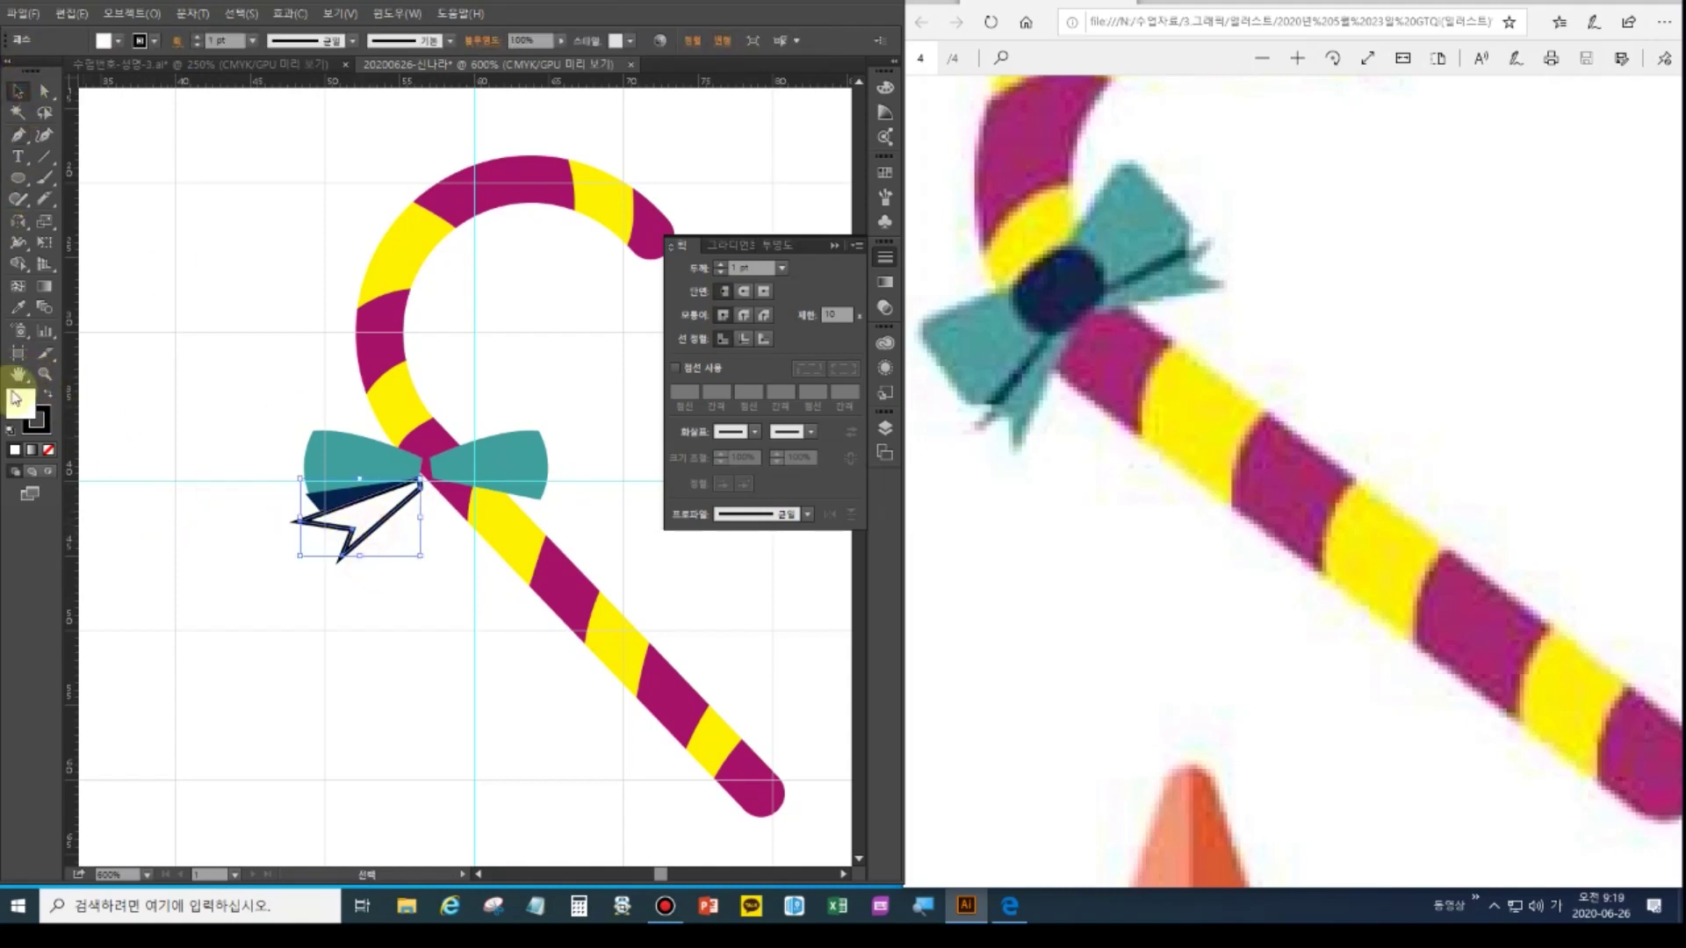
key(ctrl+minus)
key(ctrl+minus)
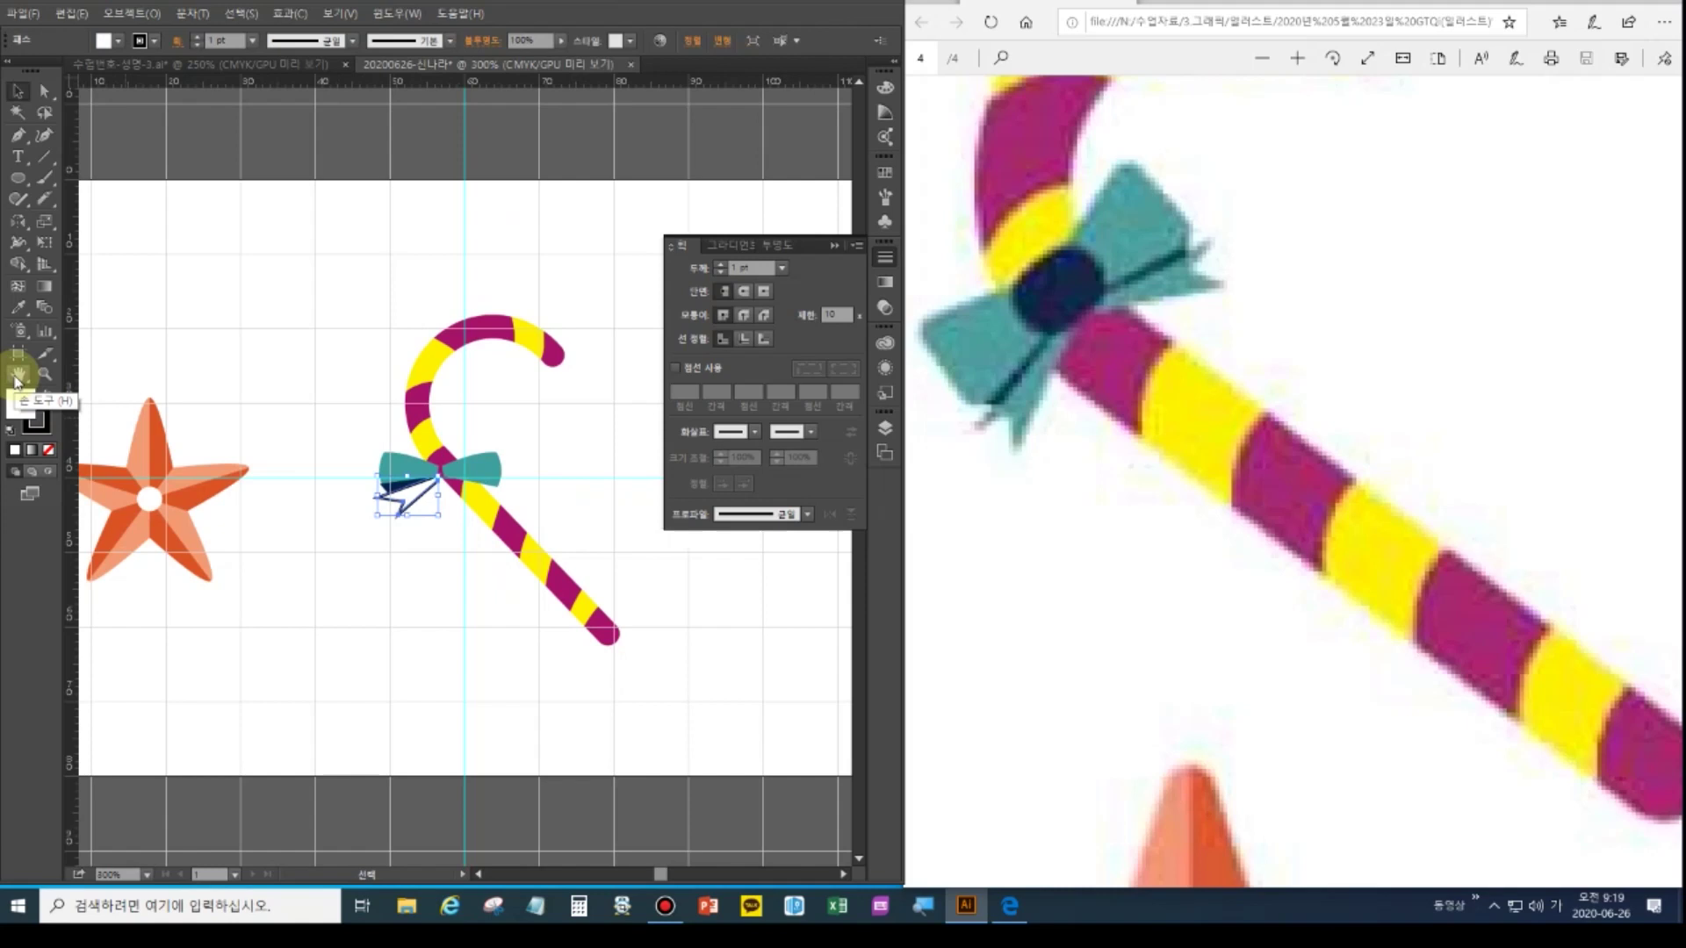
key(ctrl+minus)
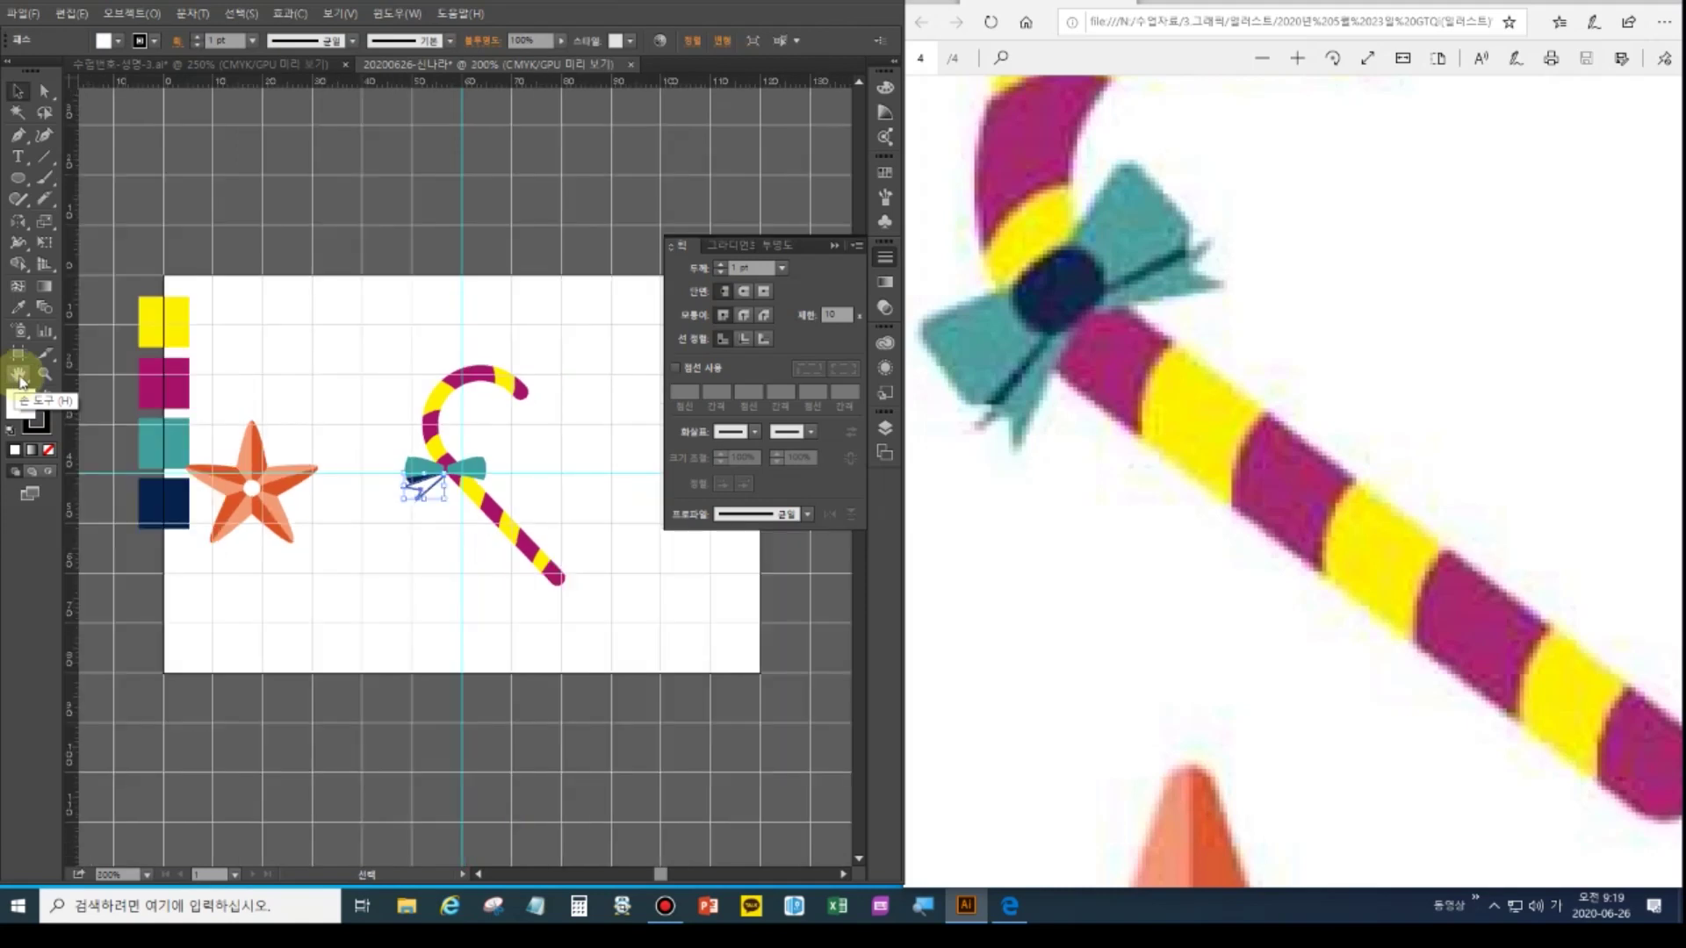
click(17, 309)
click(164, 419)
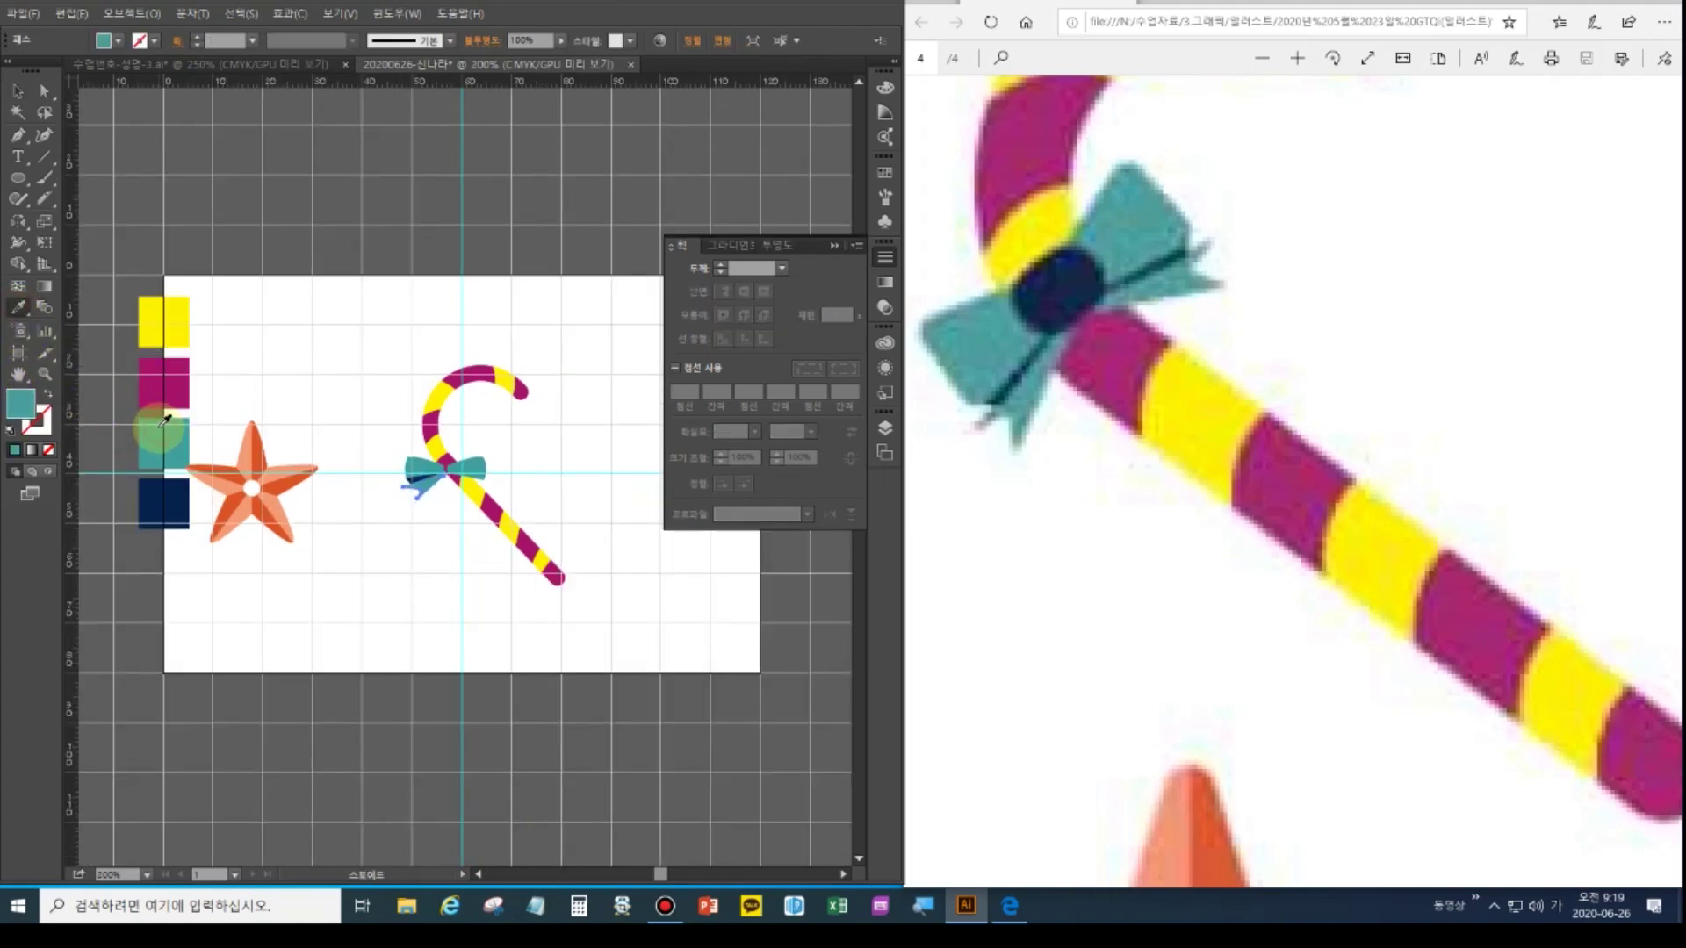
Scale down the teal ribbon tail under the left wing and bring the left wing in front of the ribbon pieces
key(v)
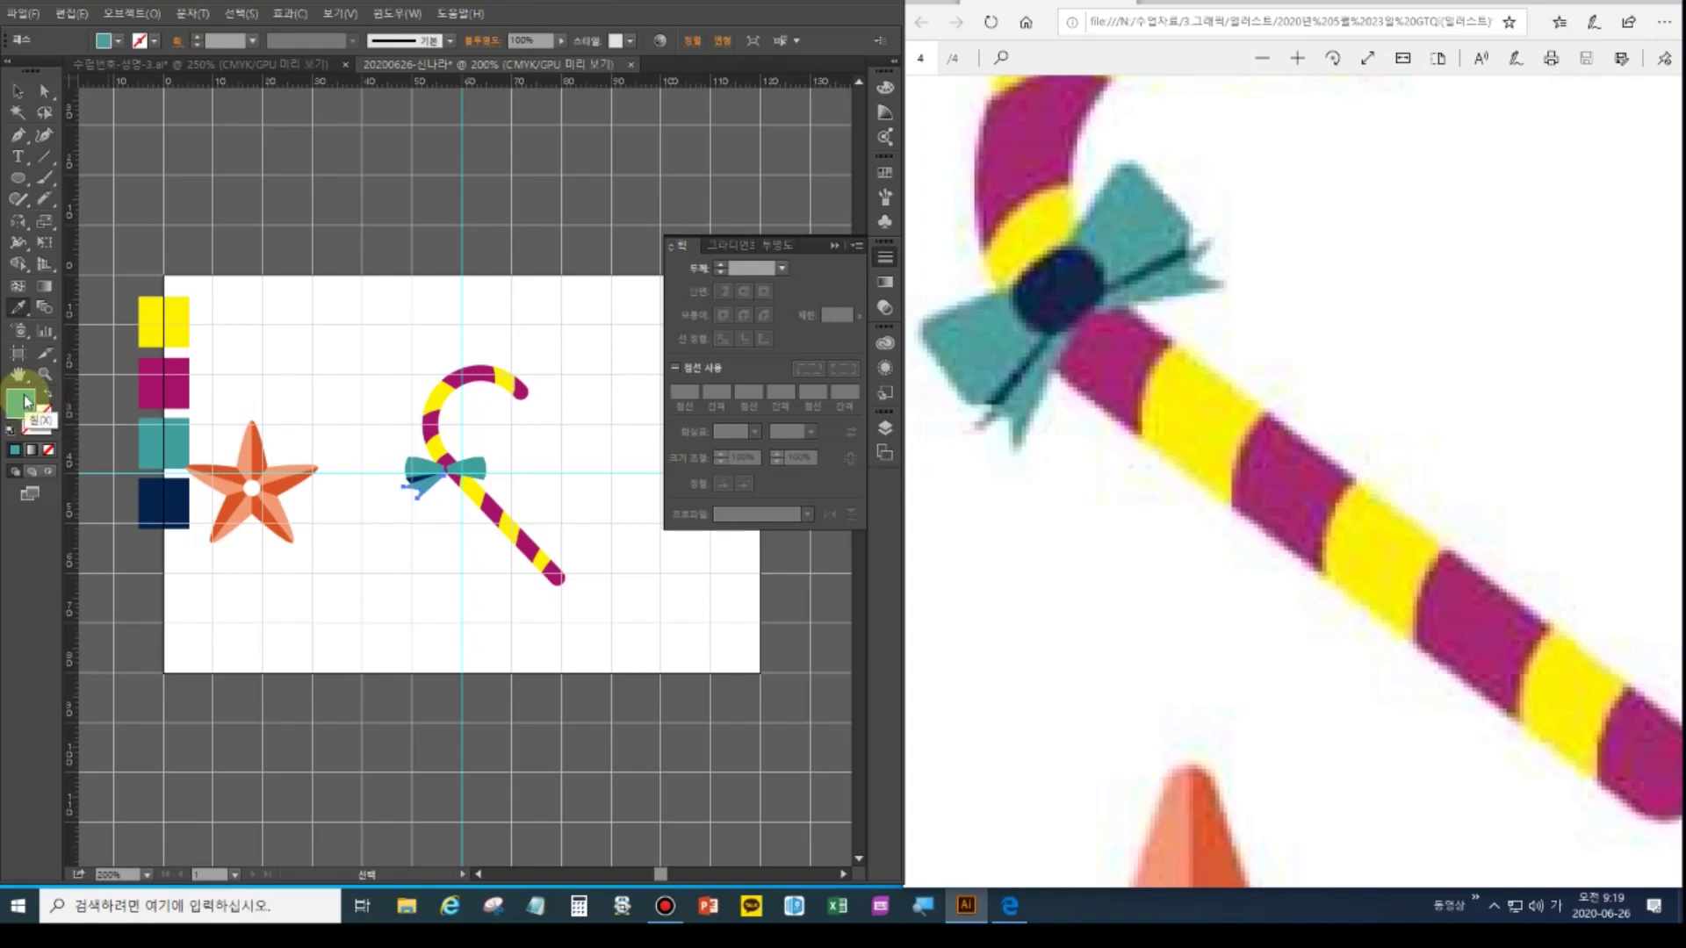
key(ctrl+plus)
key(ctrl+plus)
key(ctrl+plus)
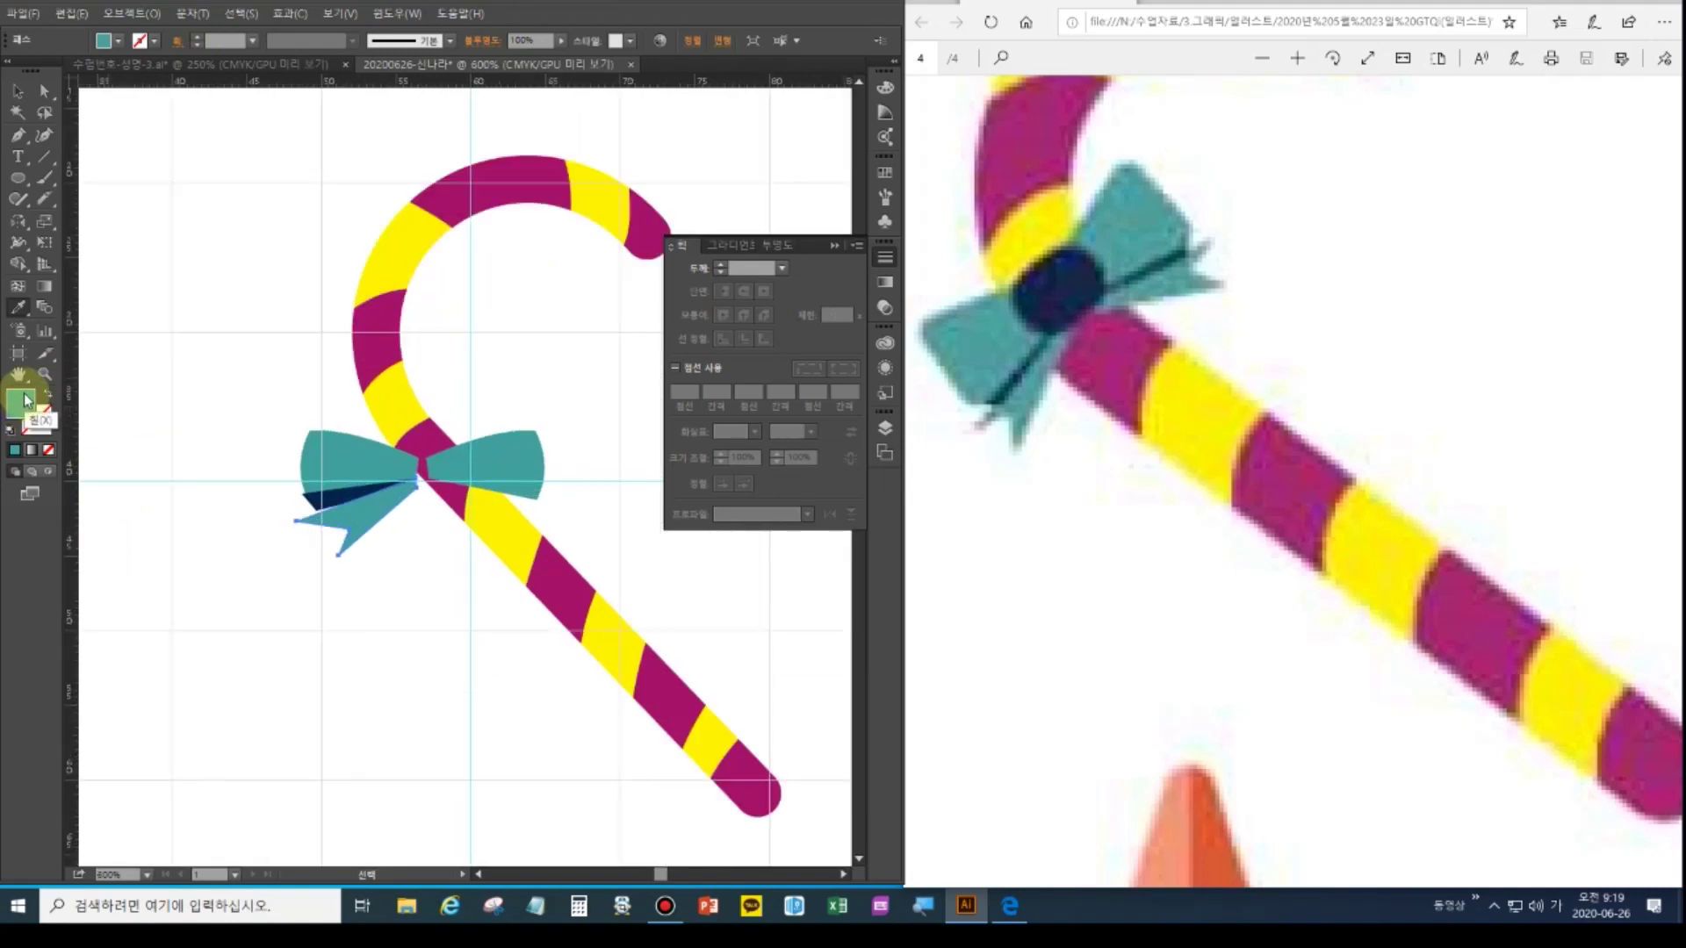
click(11, 90)
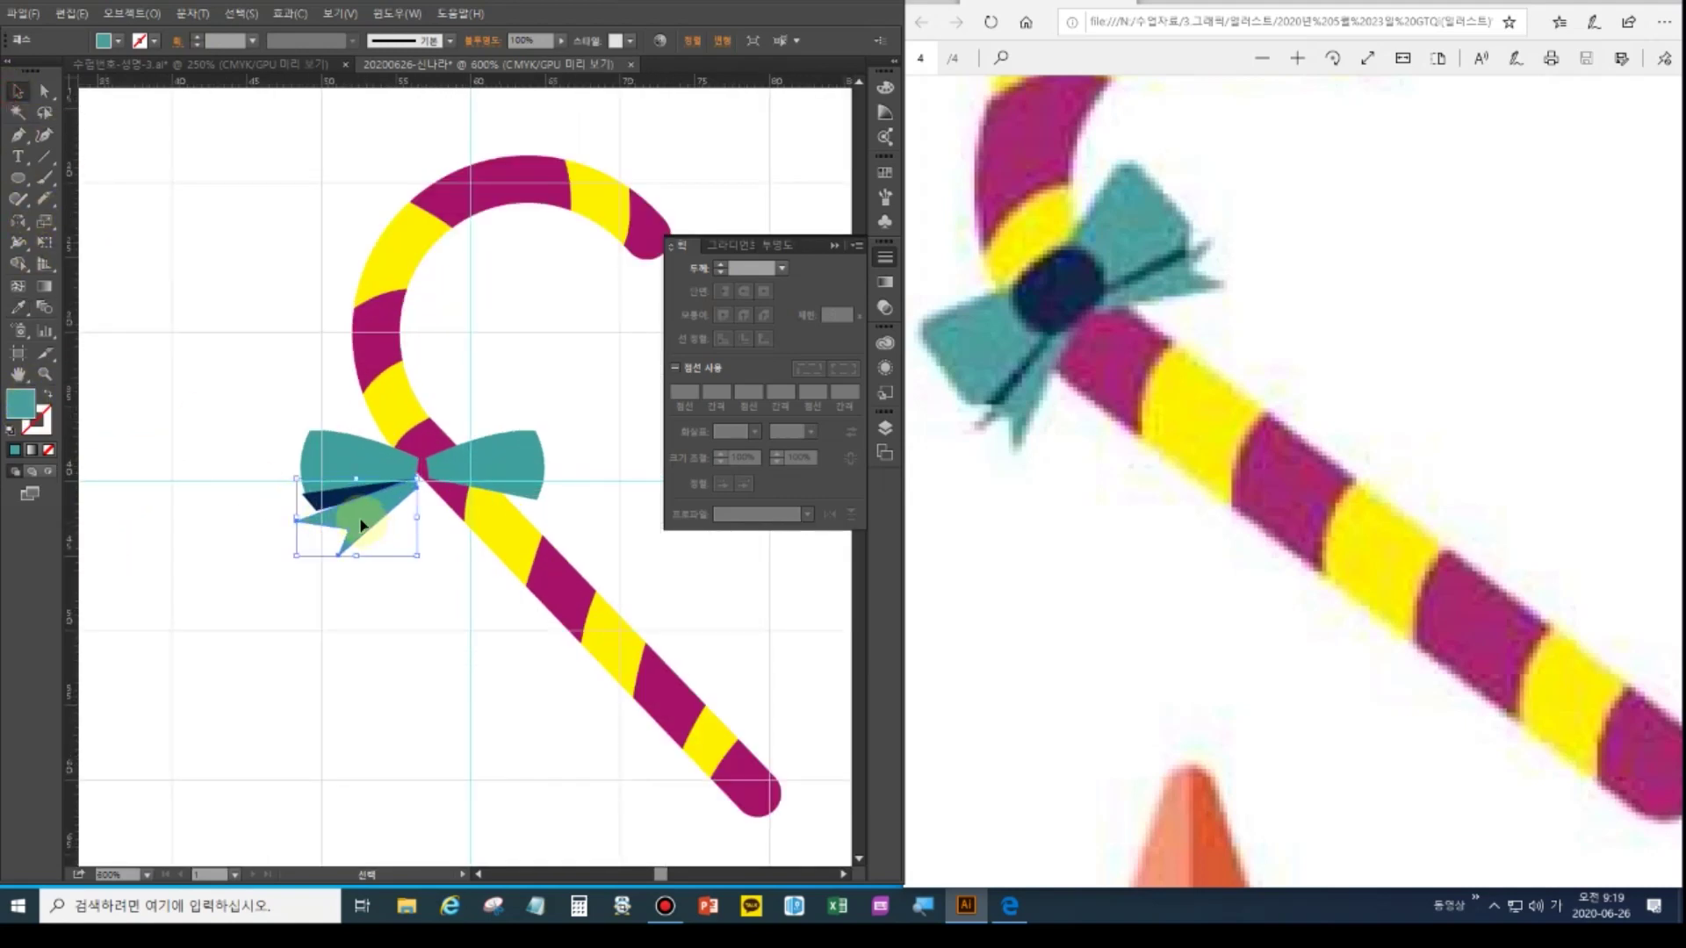
drag(414, 556, 414, 509)
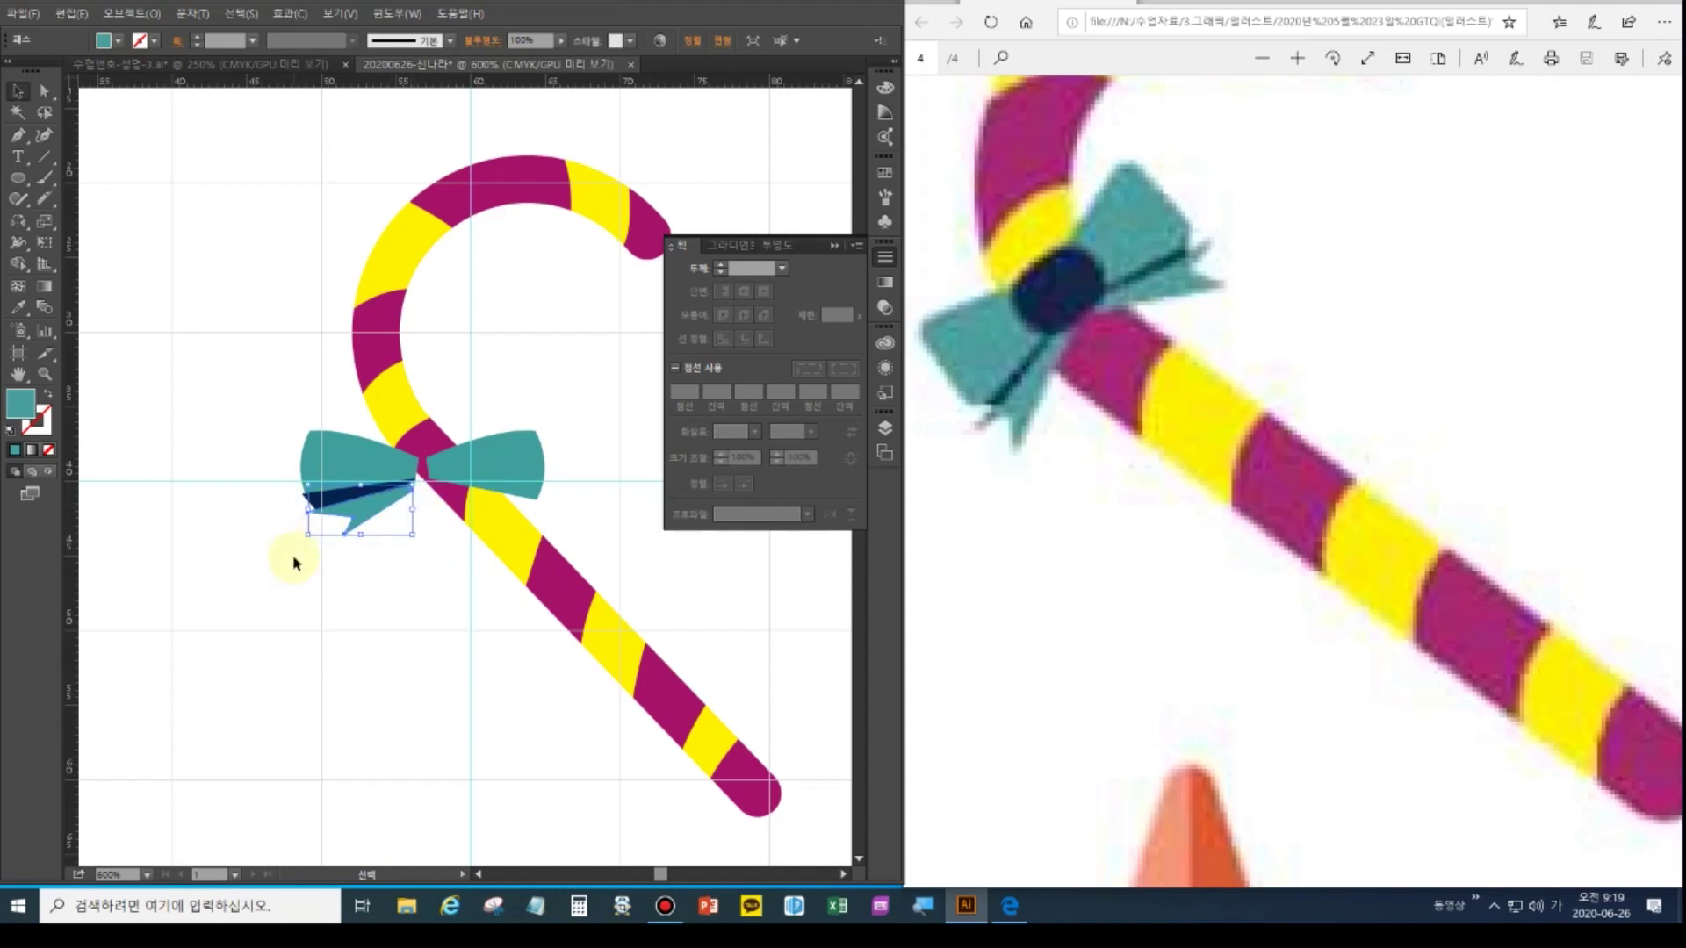
drag(292, 562, 343, 460)
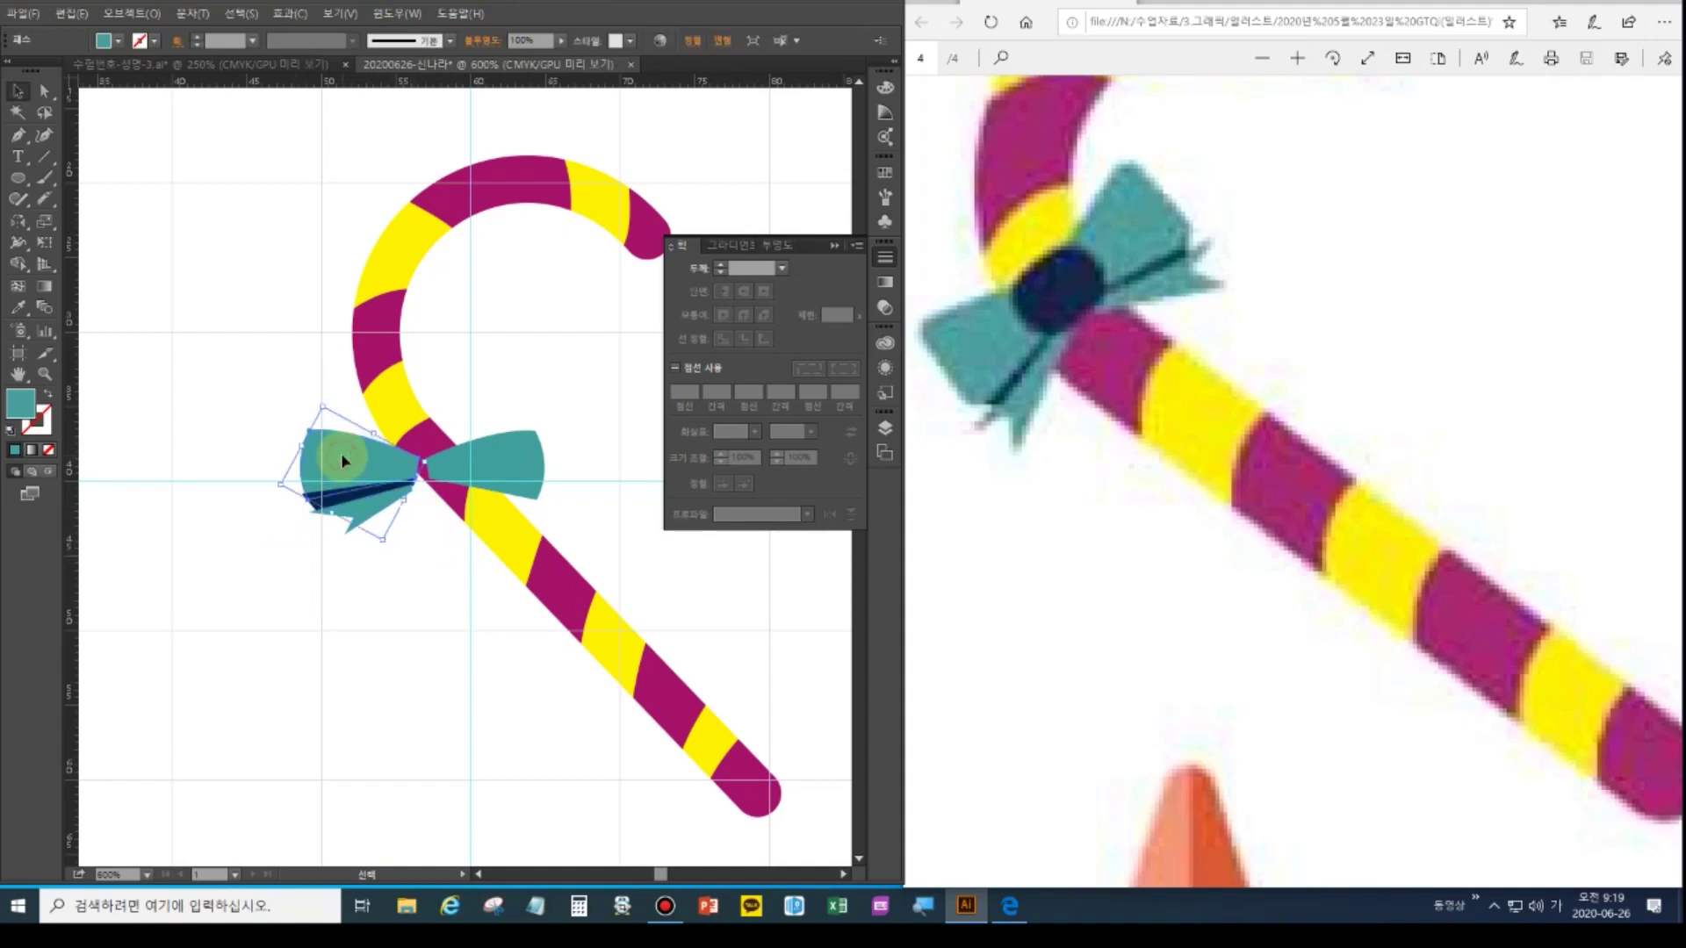
key(ctrl)
ctrl+click(344, 460)
click(305, 619)
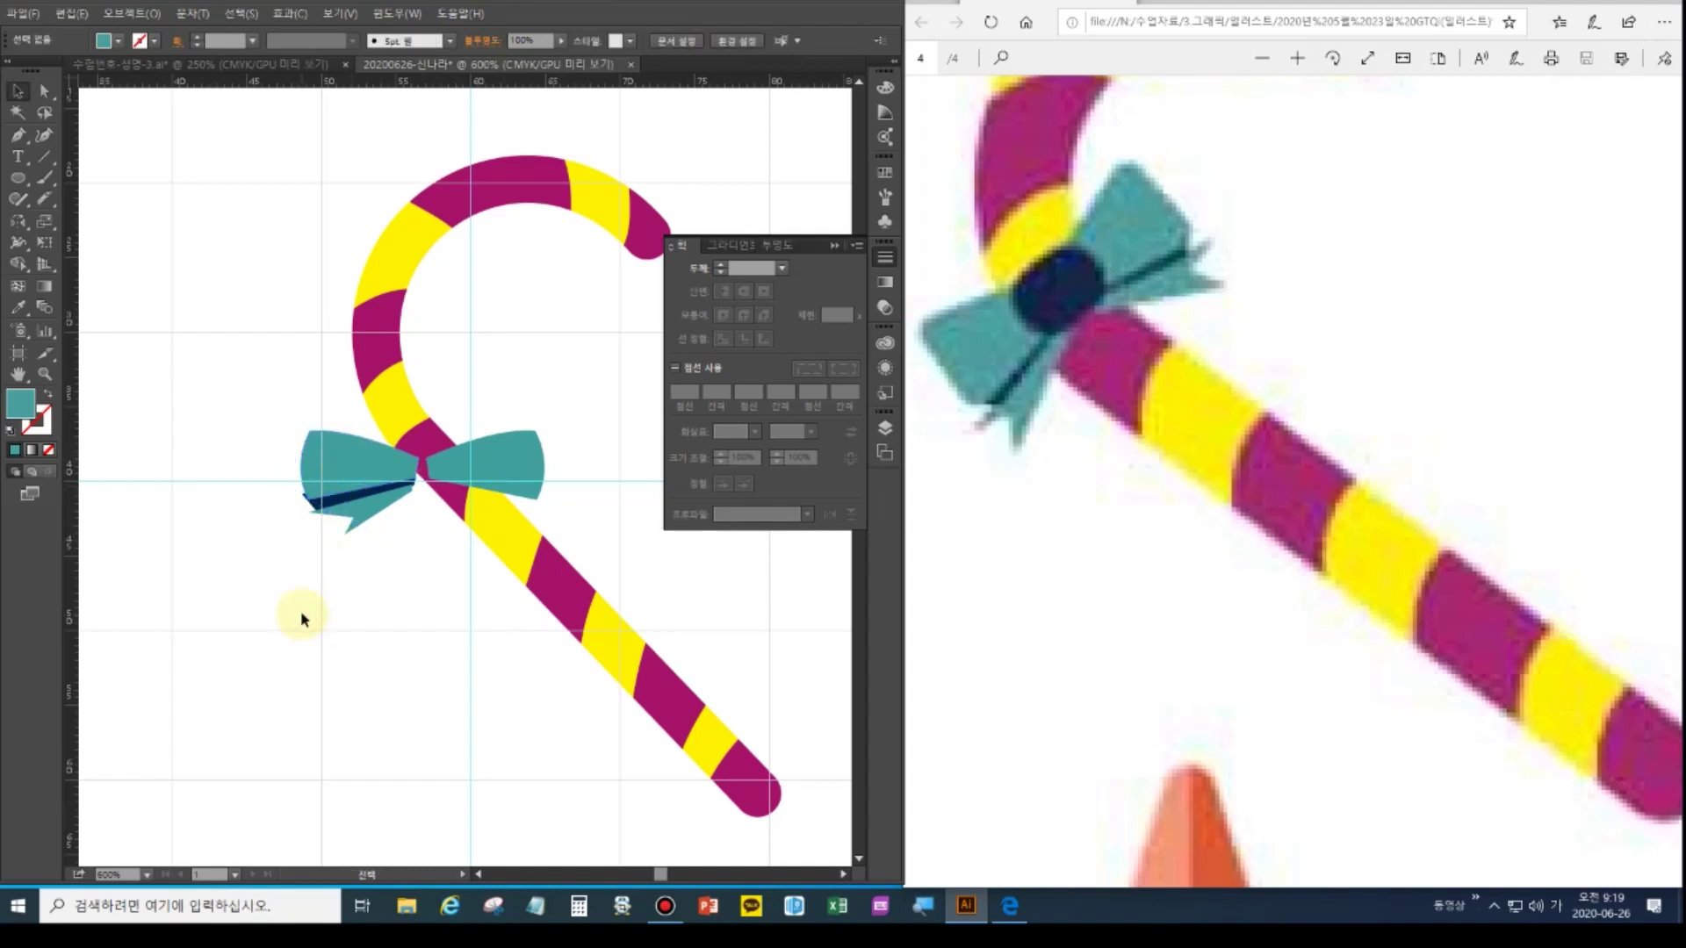
Shorten the navy strip under the left wing by pulling in its outer end
click(330, 496)
drag(305, 496, 317, 496)
key(a)
click(354, 641)
key(v)
Reflect a copy of the navy strip and ribbon tail across the vertical axis at the bow's center, under the right wing
click(354, 502)
shift+click(364, 529)
click(18, 222)
click(418, 481)
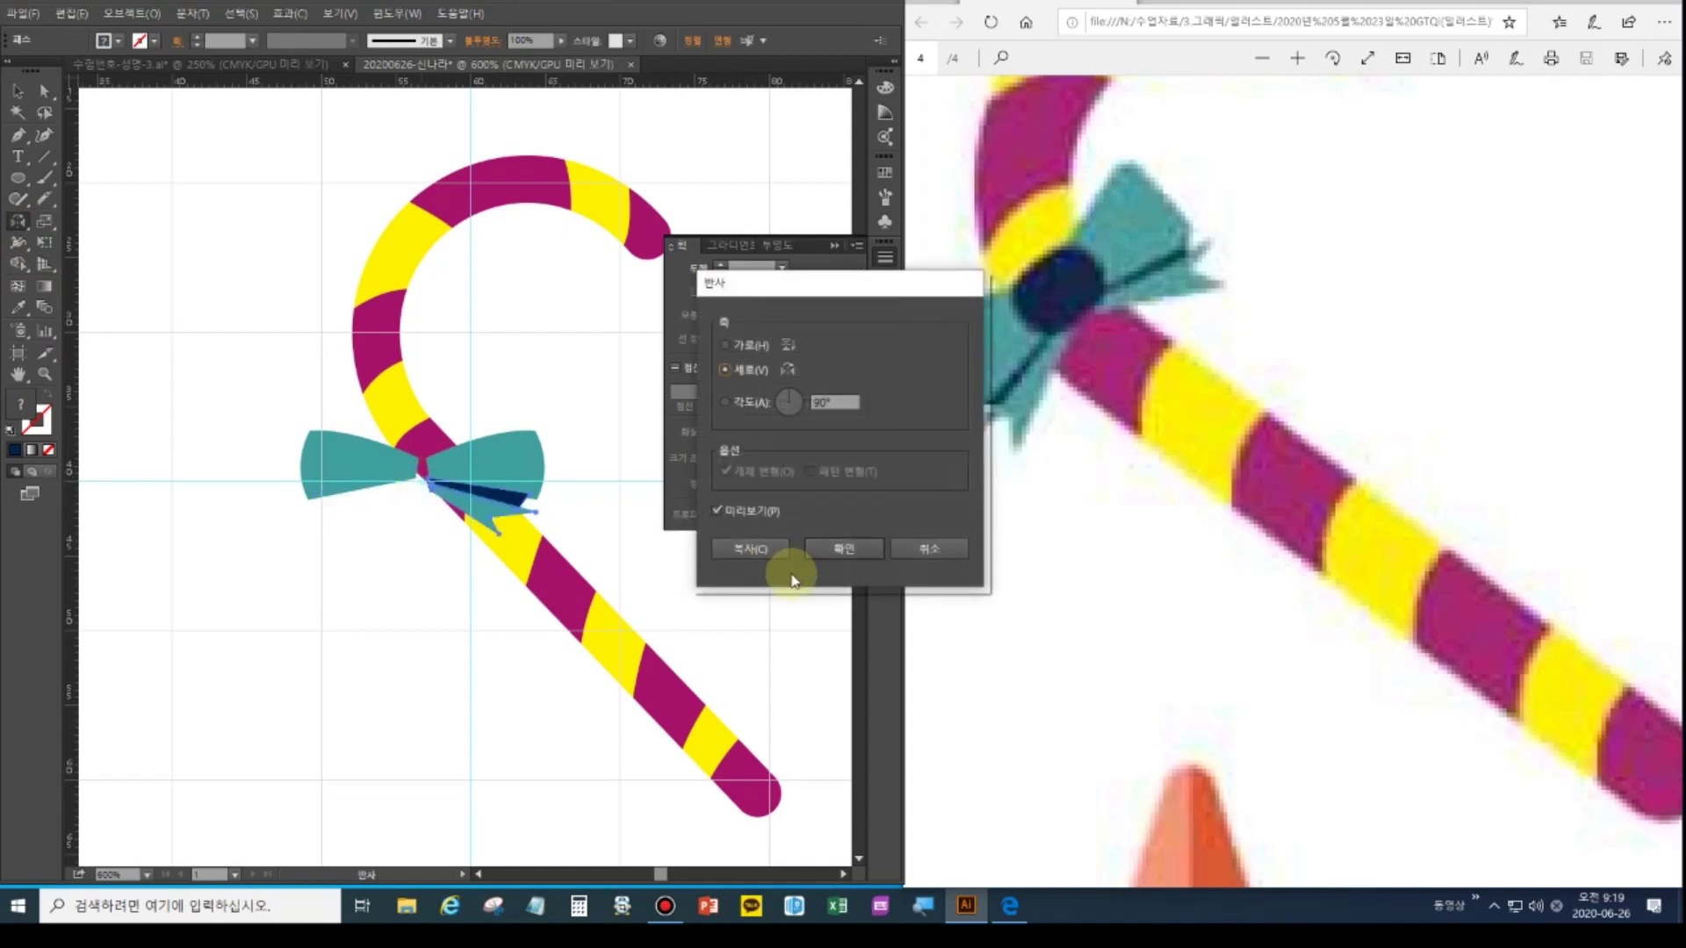
click(761, 550)
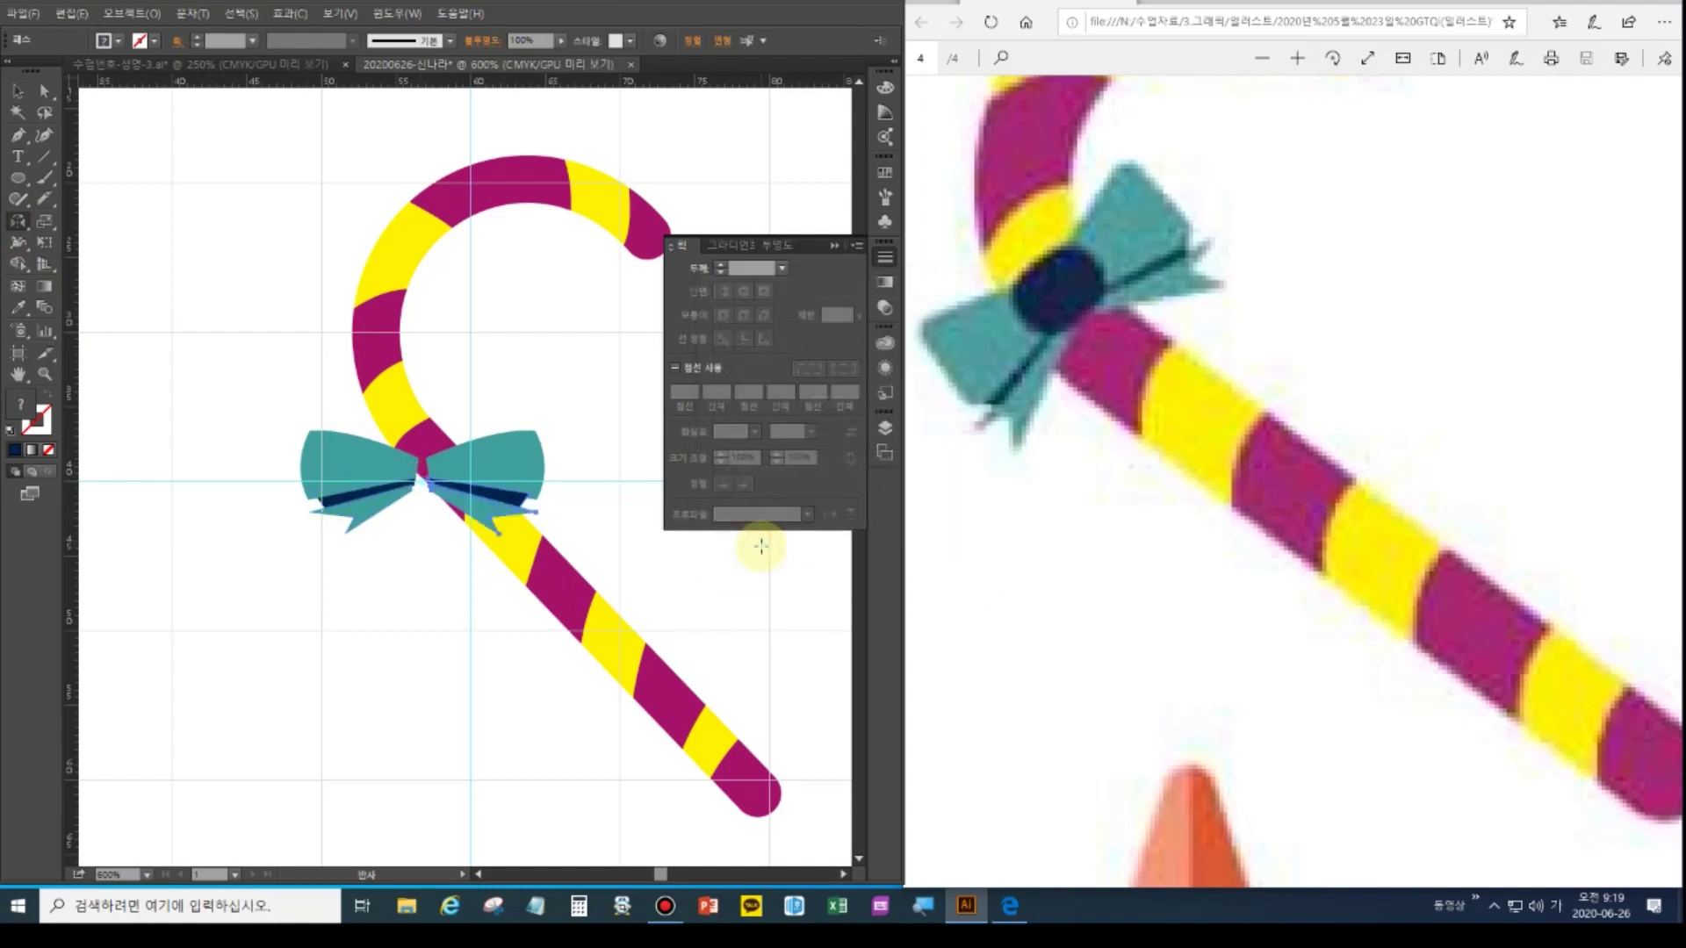
click(396, 591)
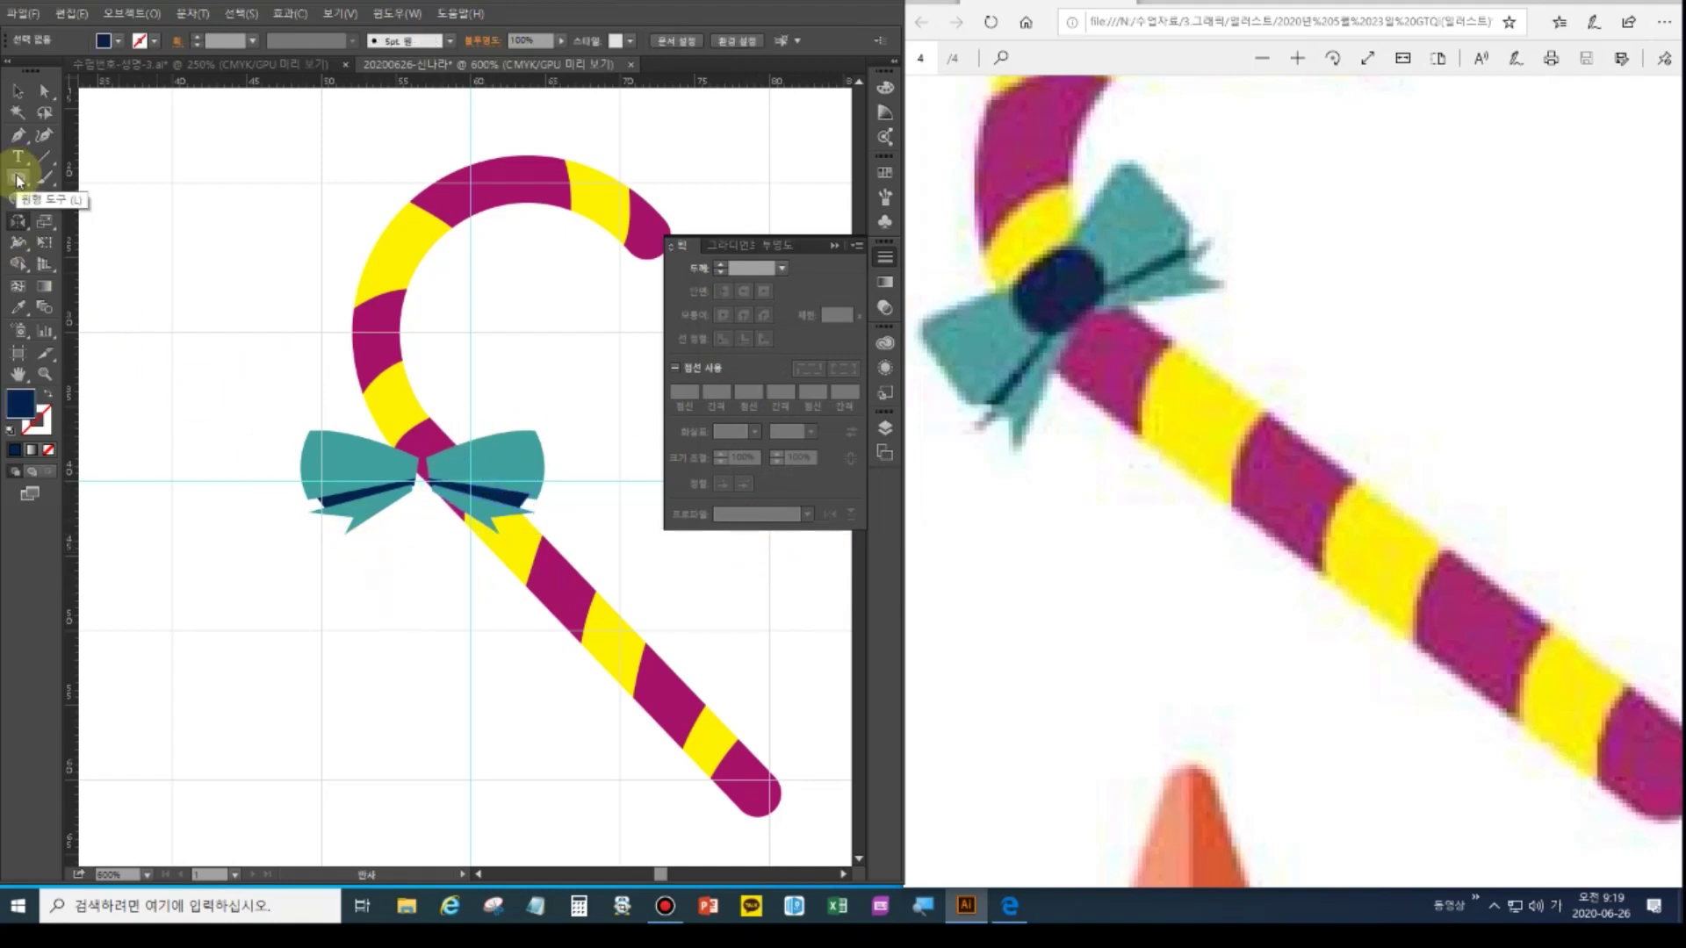
Draw a navy rounded rectangle about 4.1 mm wide and 2.9 mm high over the bow's center as its knot
drag(17, 179, 88, 186)
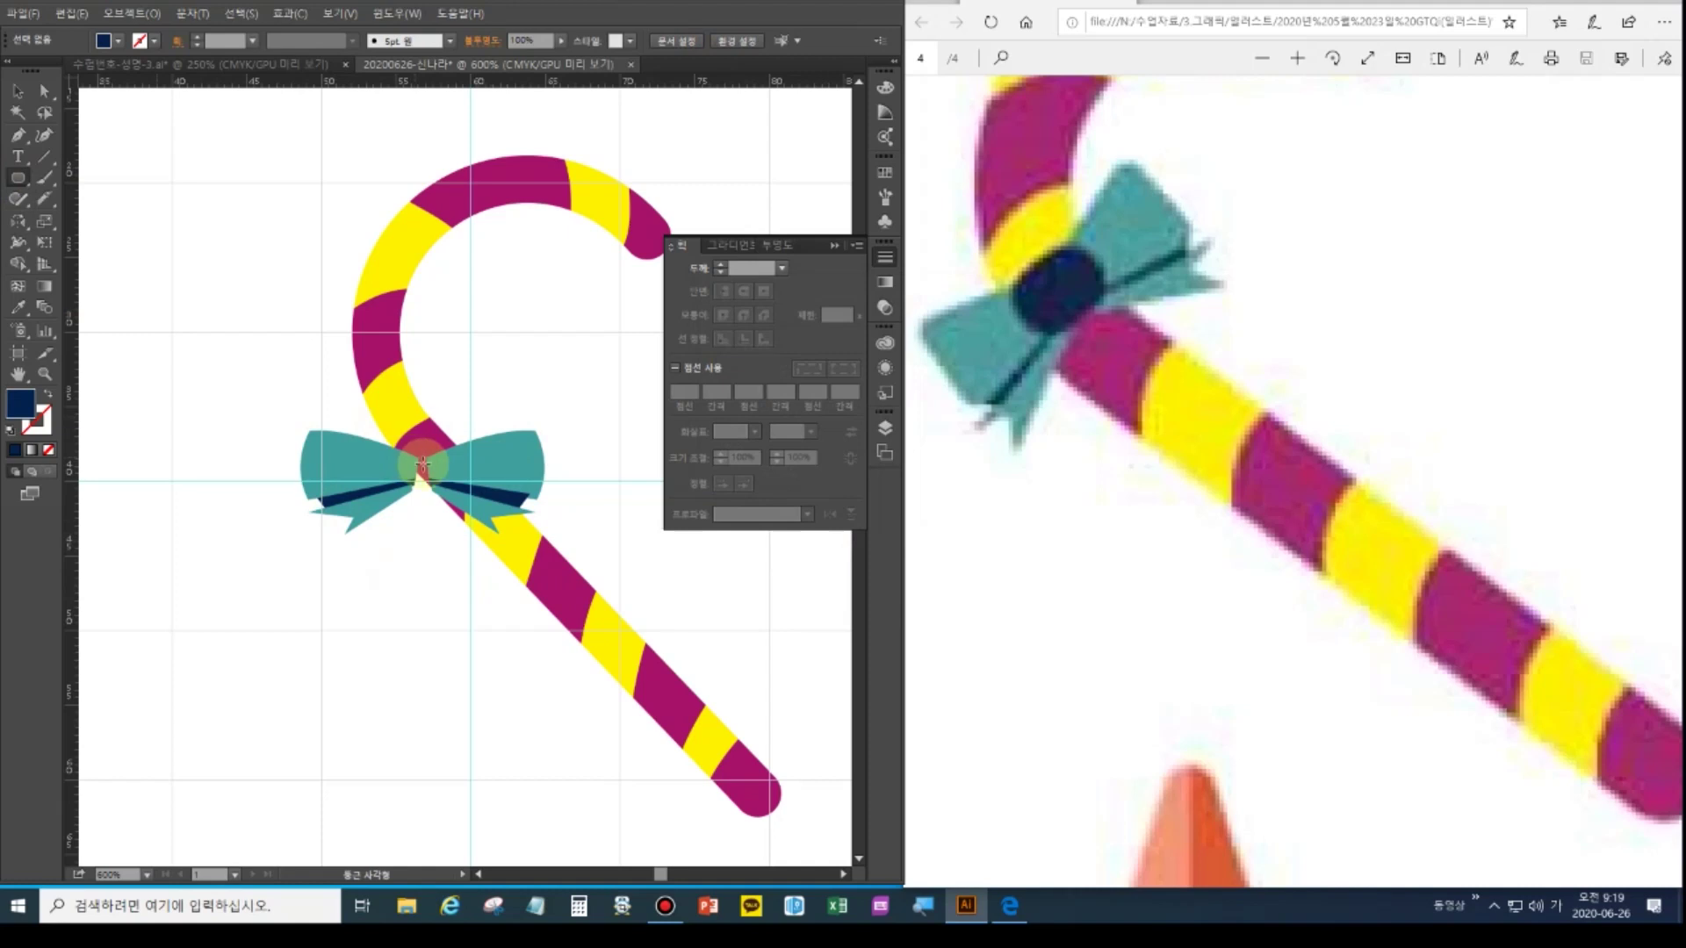
drag(422, 465, 444, 480)
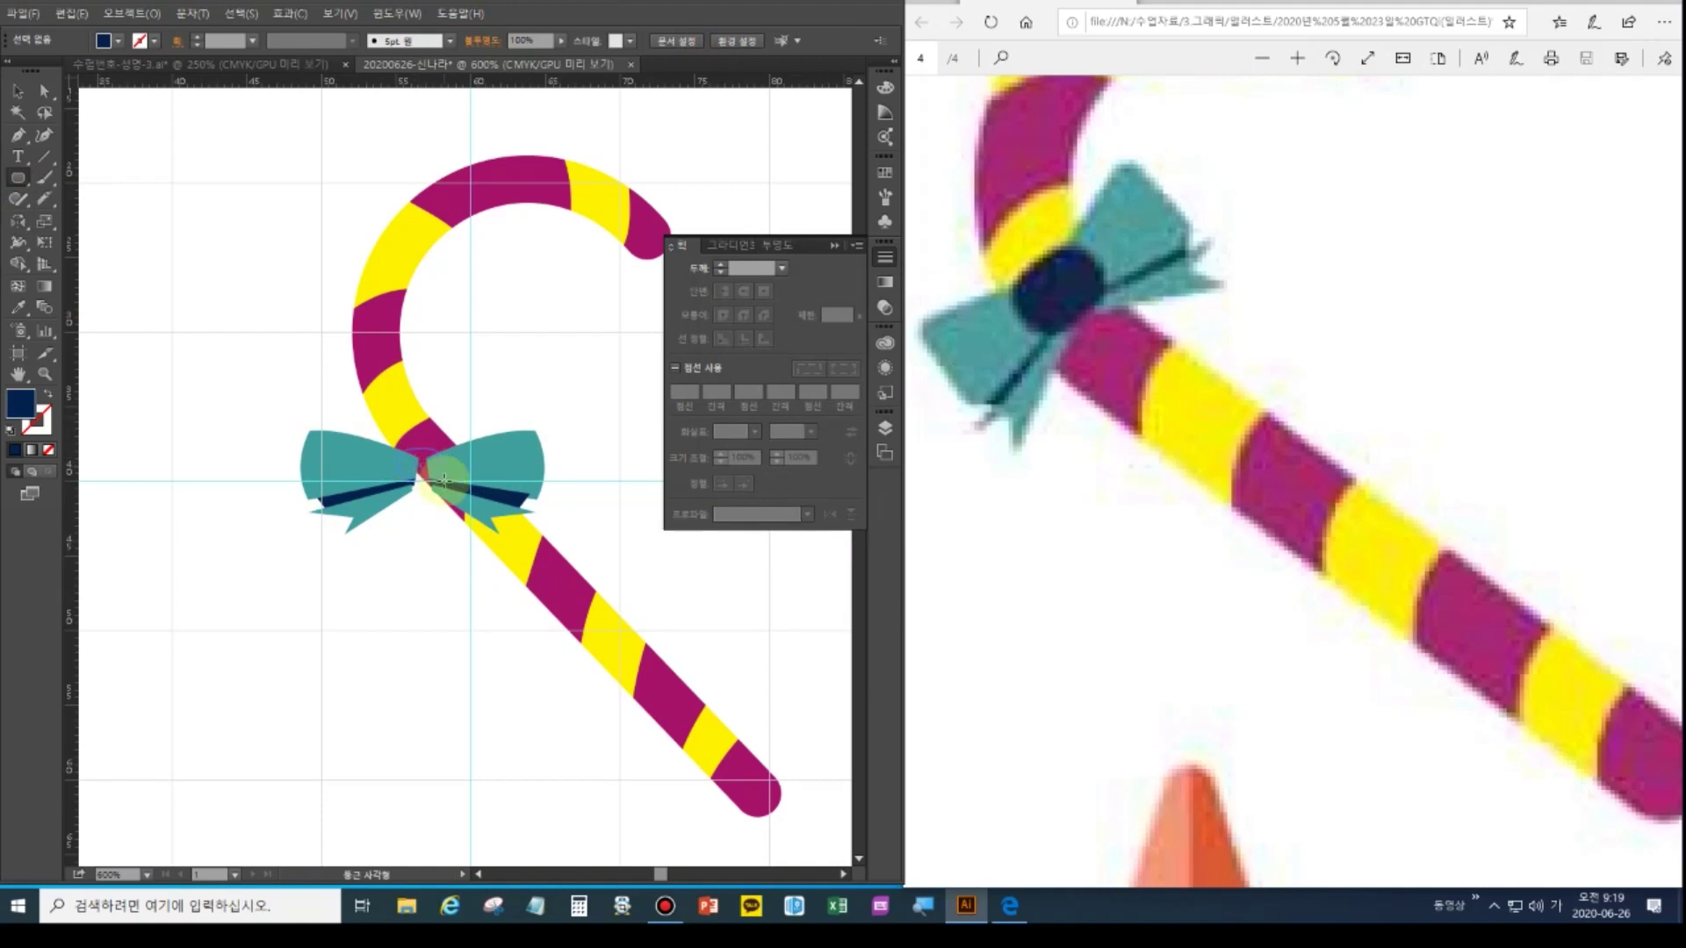
drag(444, 478, 454, 492)
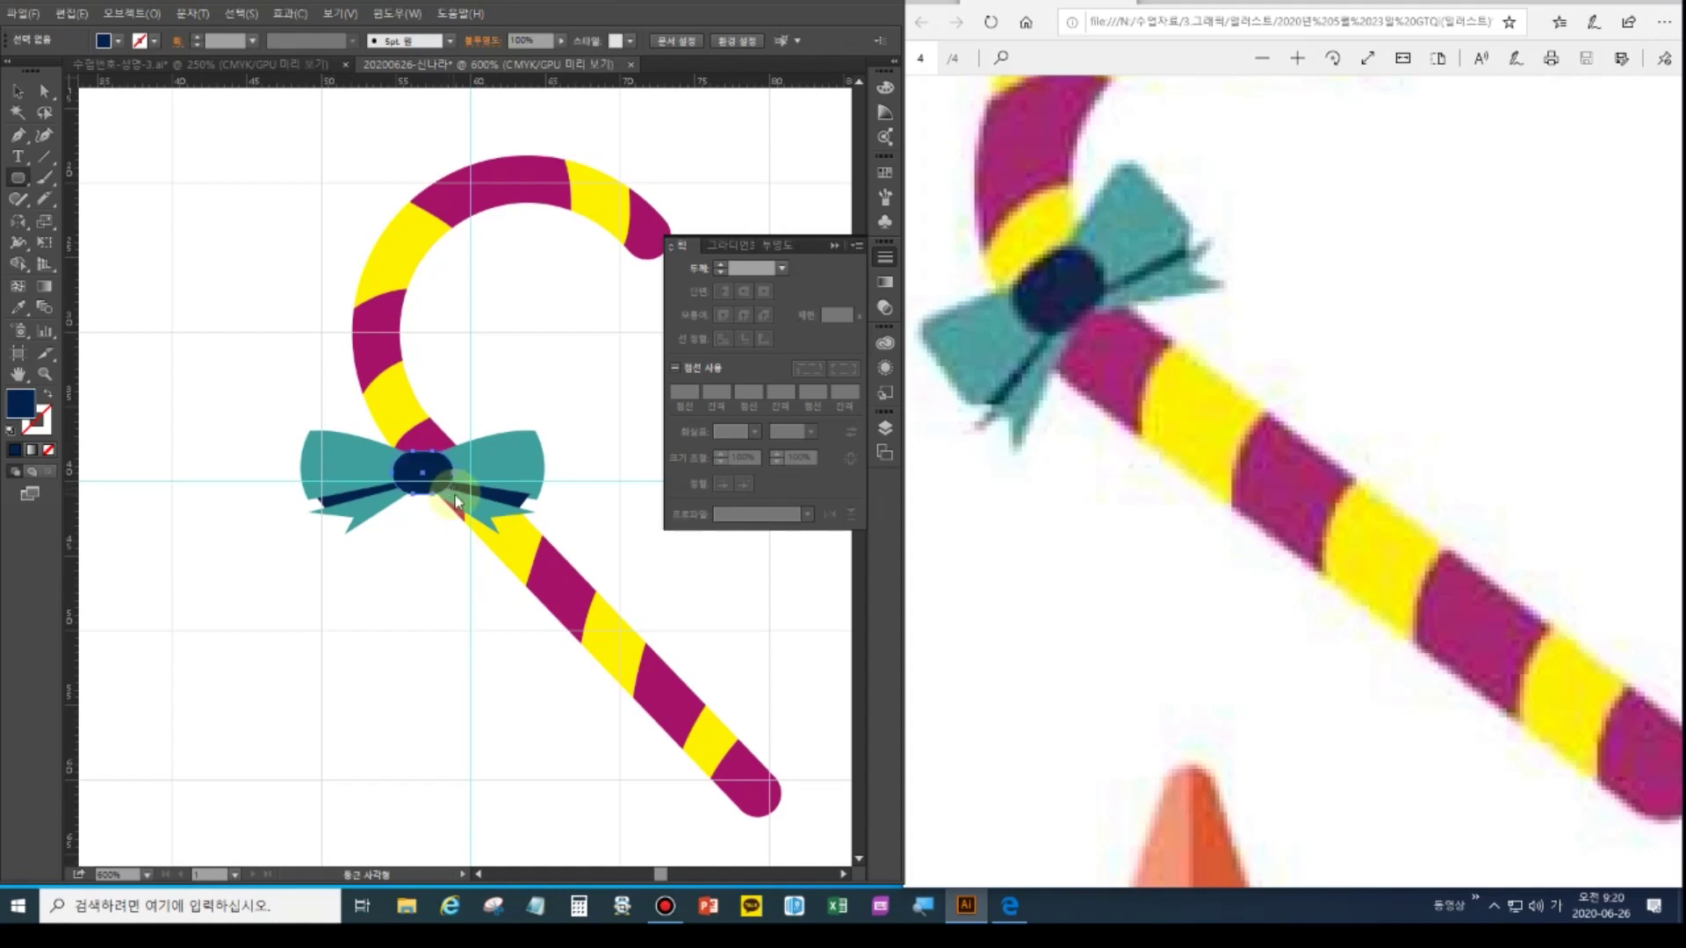
click(386, 616)
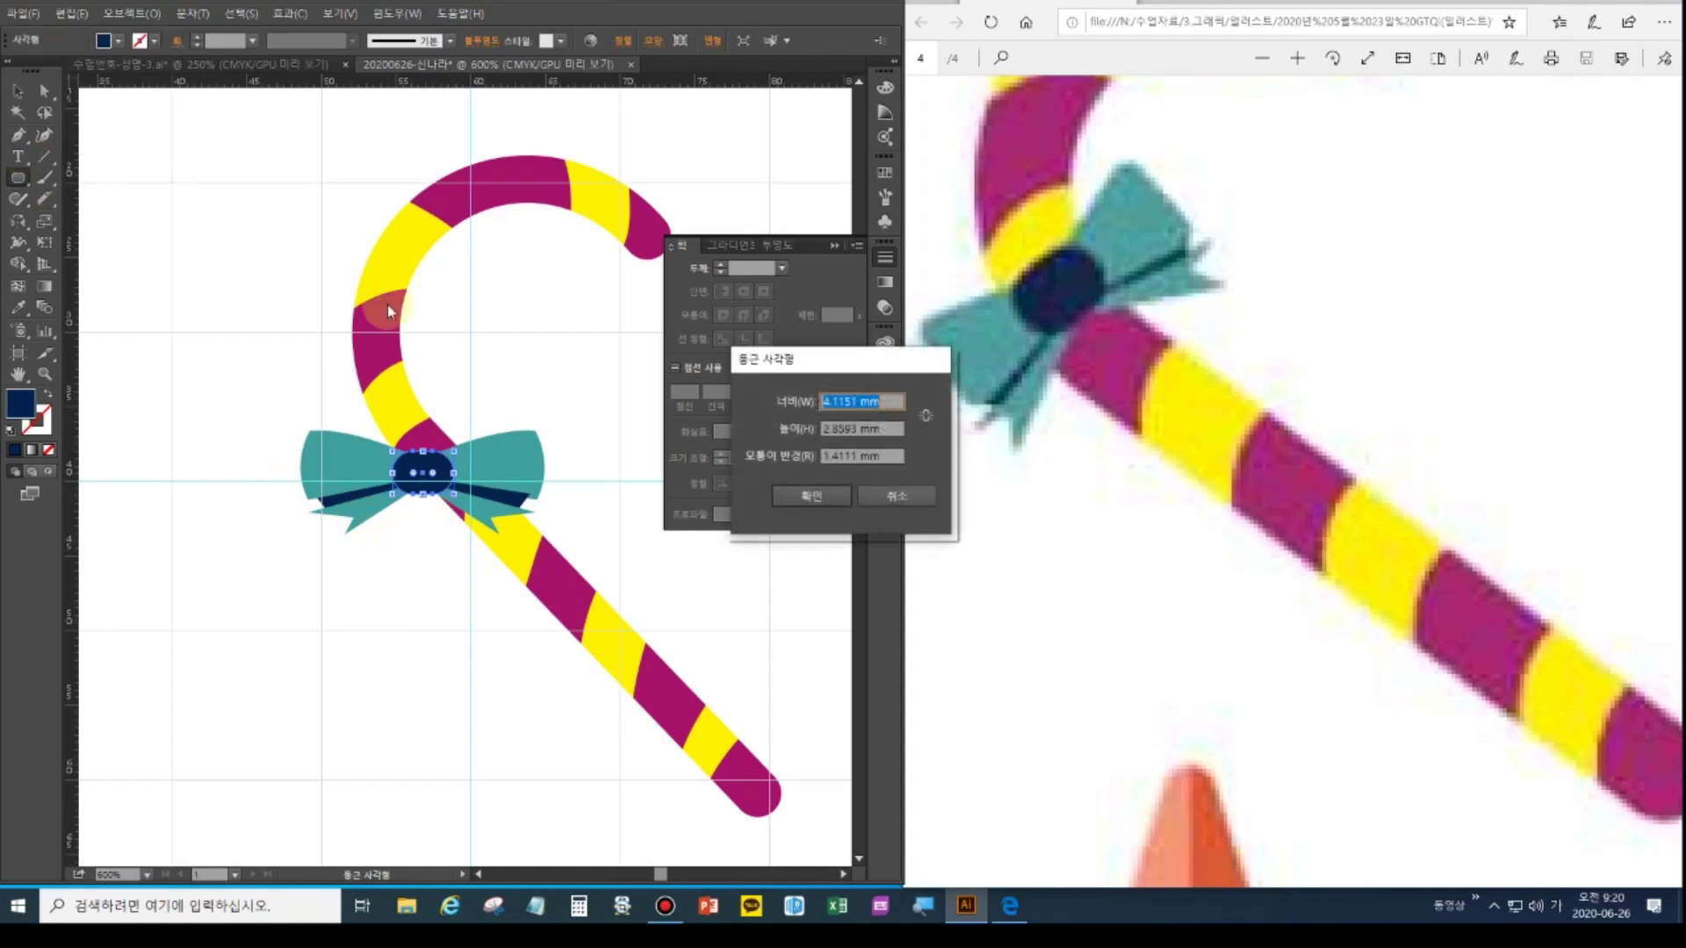
click(883, 489)
click(18, 90)
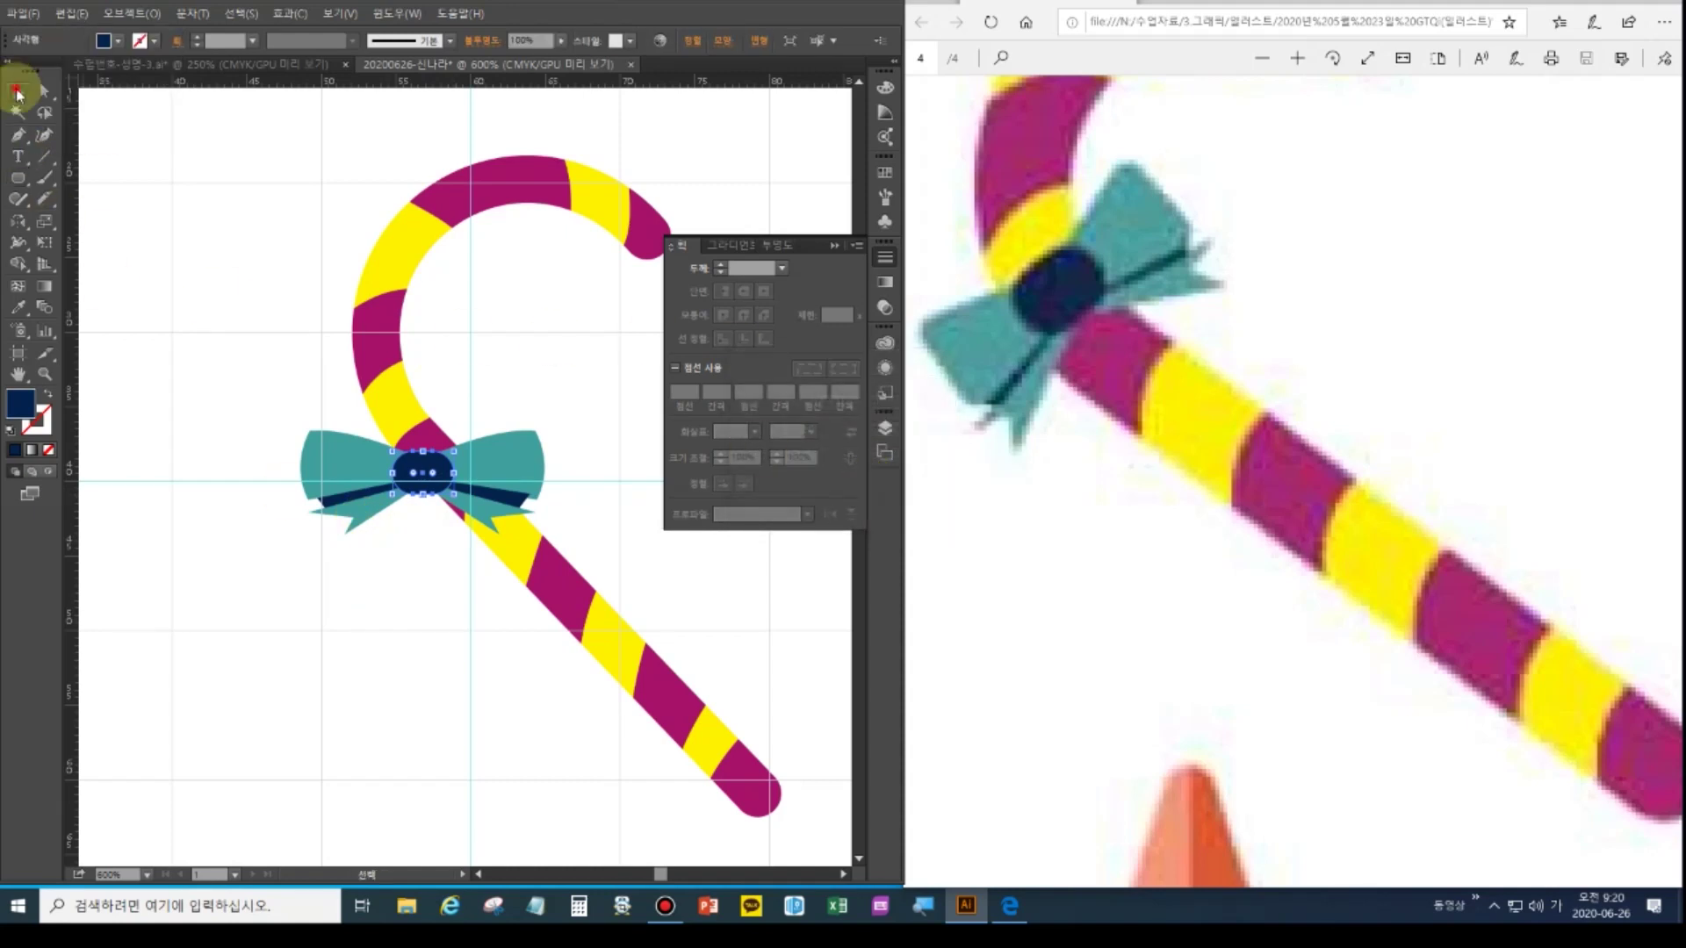
Group all parts of the bow and rotate the group counterclockwise so it lies across the cane
drag(275, 366, 562, 551)
key(ctrl+g)
drag(291, 425, 382, 482)
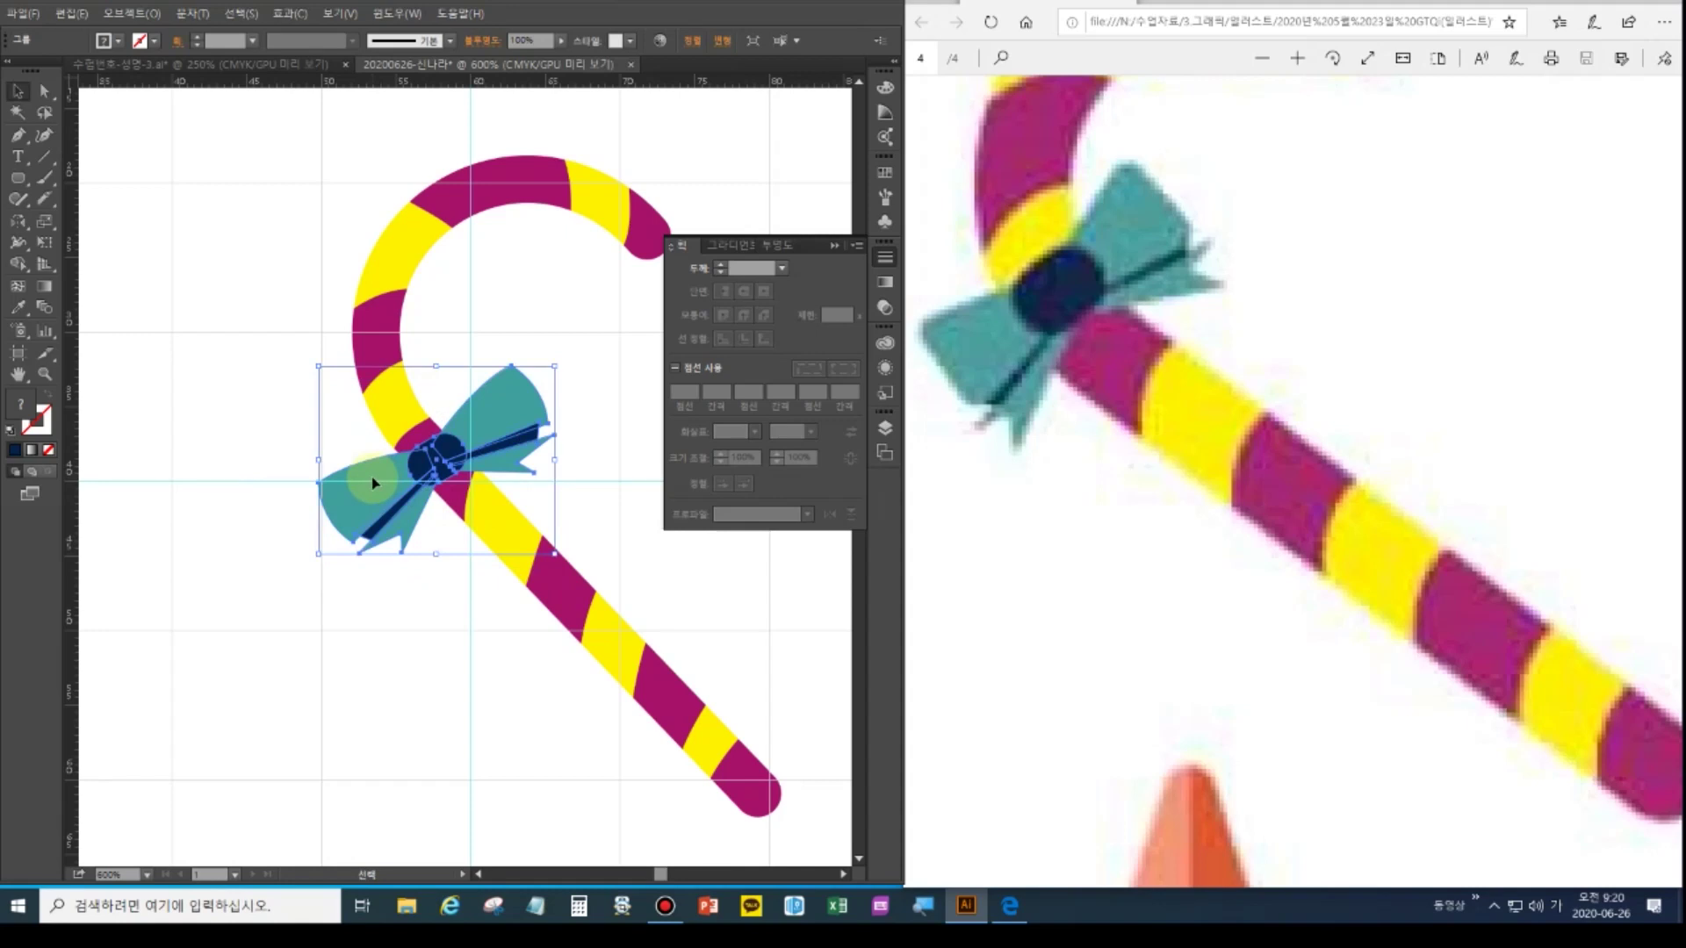
Bring the full exam layout into view in the reference PDF and move the bow group slightly up the cane to match it
double_click(19, 374)
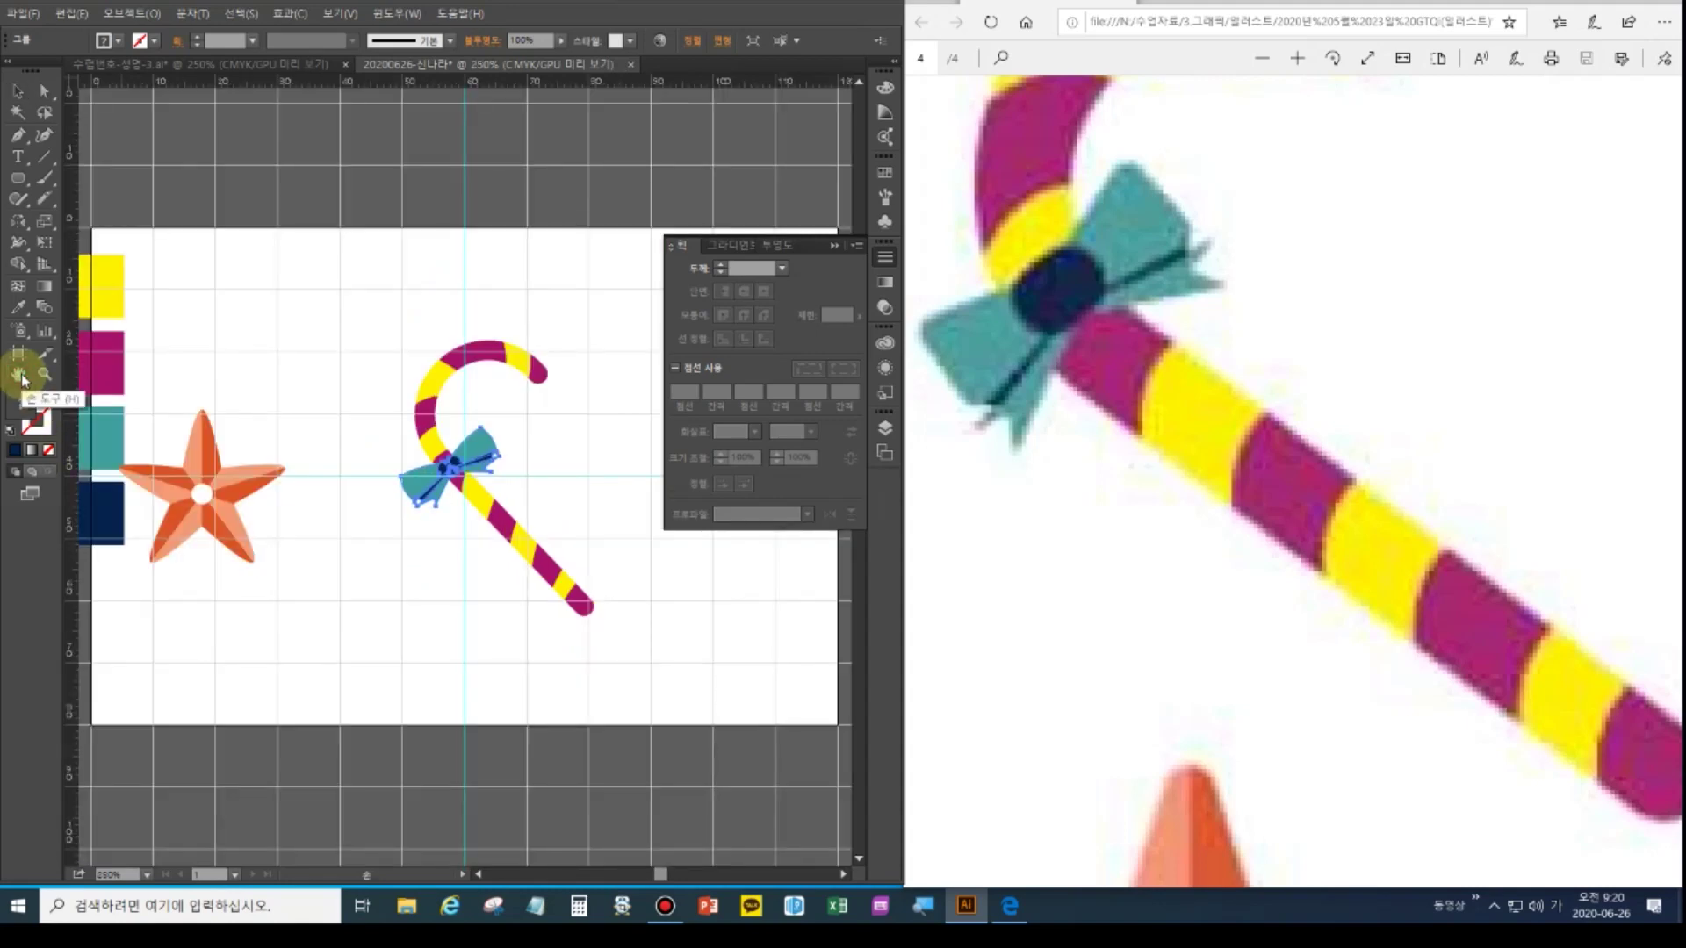
click(1134, 517)
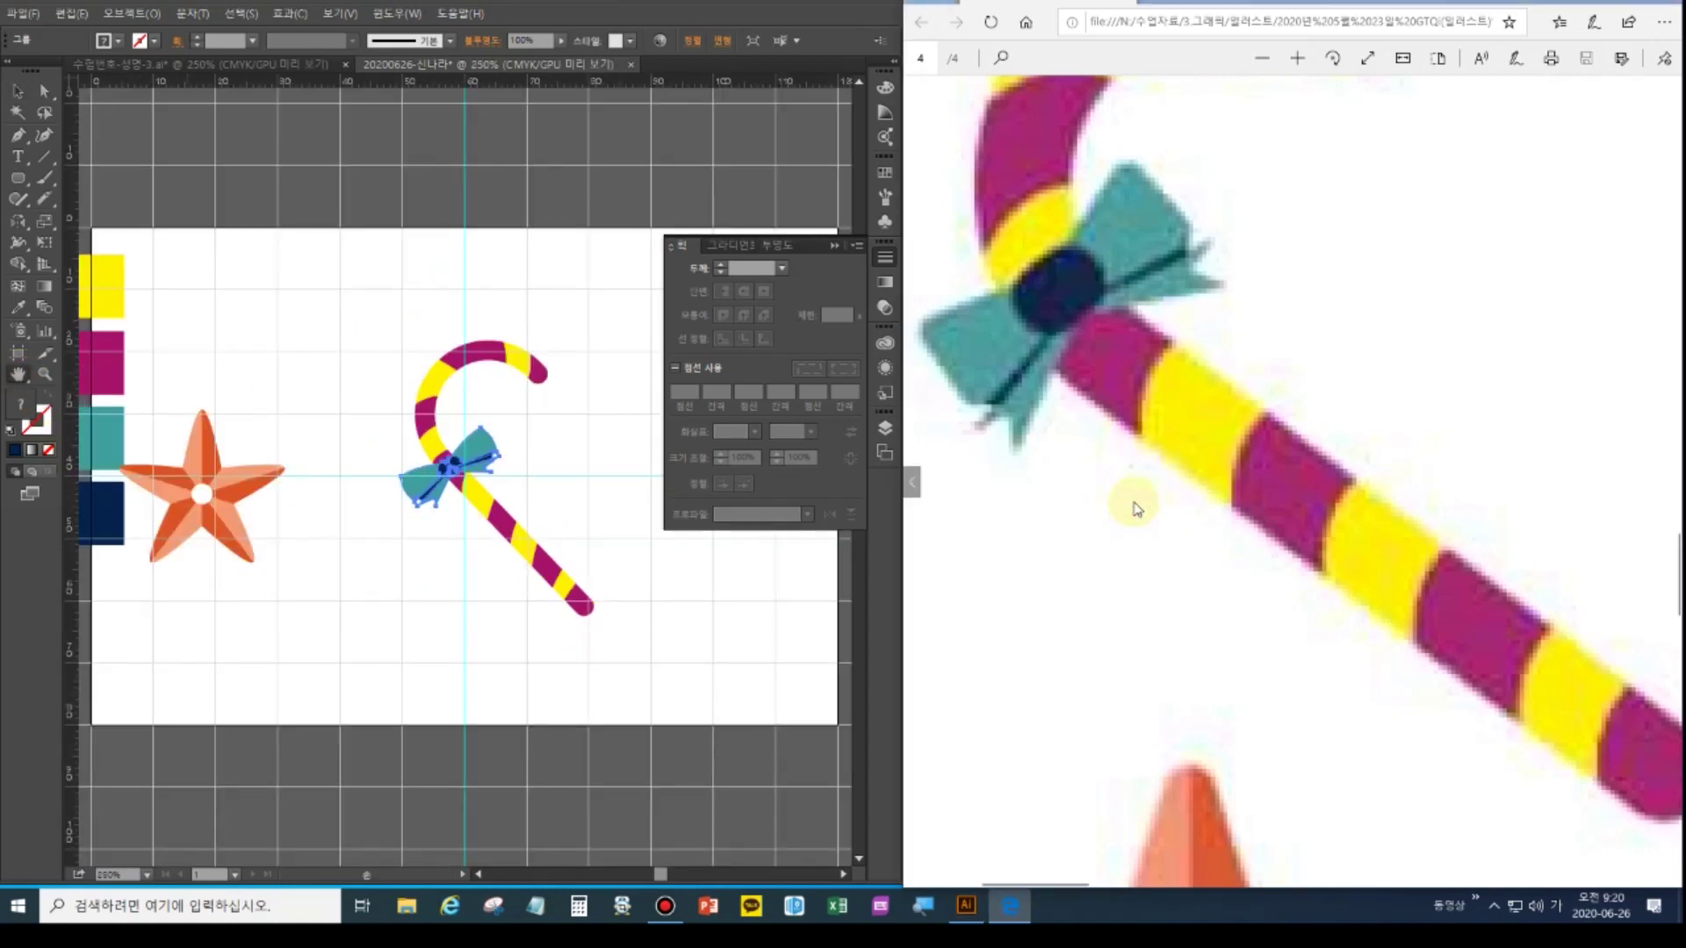
scroll(1134, 507, down, 1)
scroll(1133, 491, down, 1)
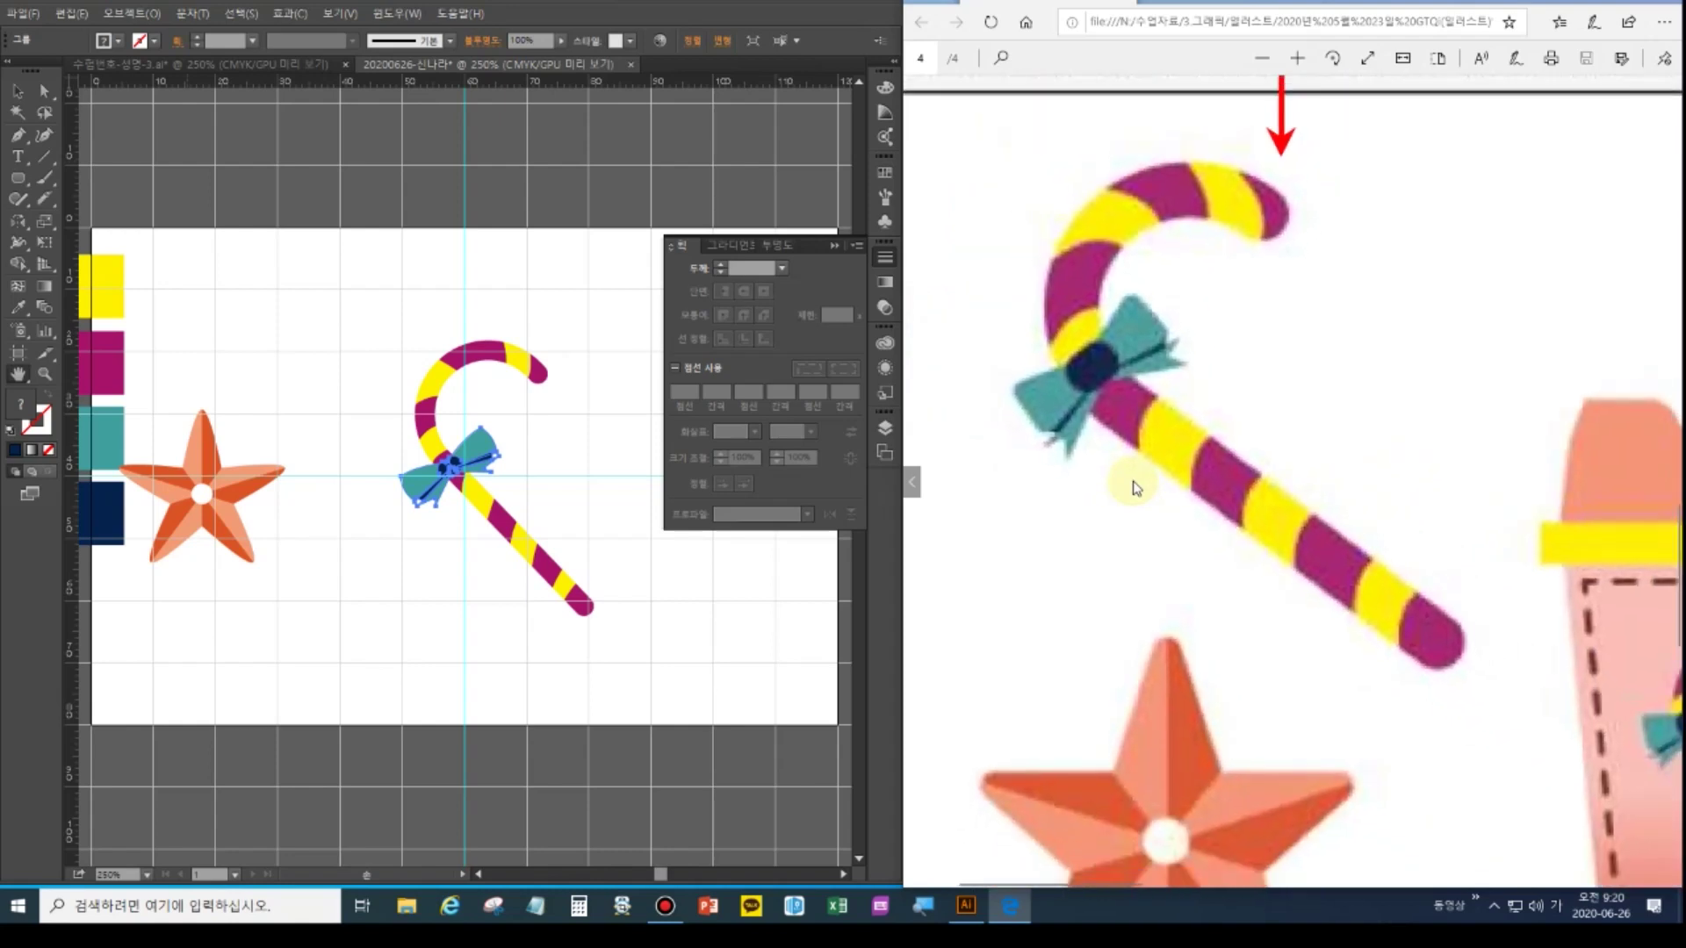
scroll(1133, 488, down, 2)
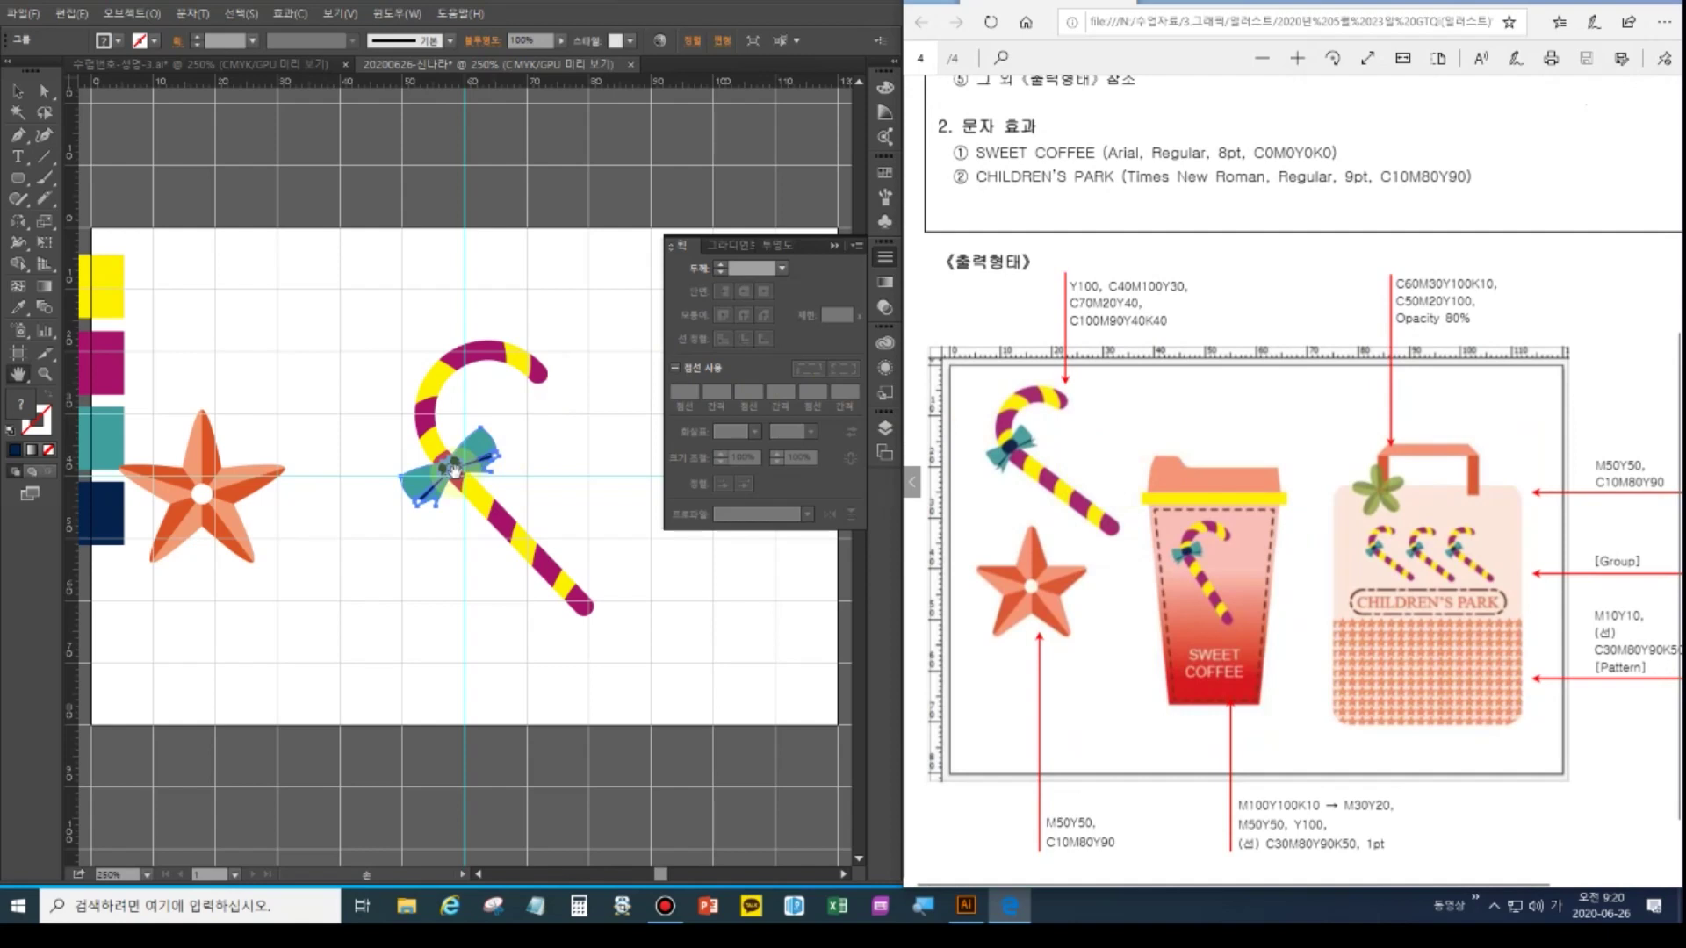
click(18, 90)
drag(449, 463, 455, 441)
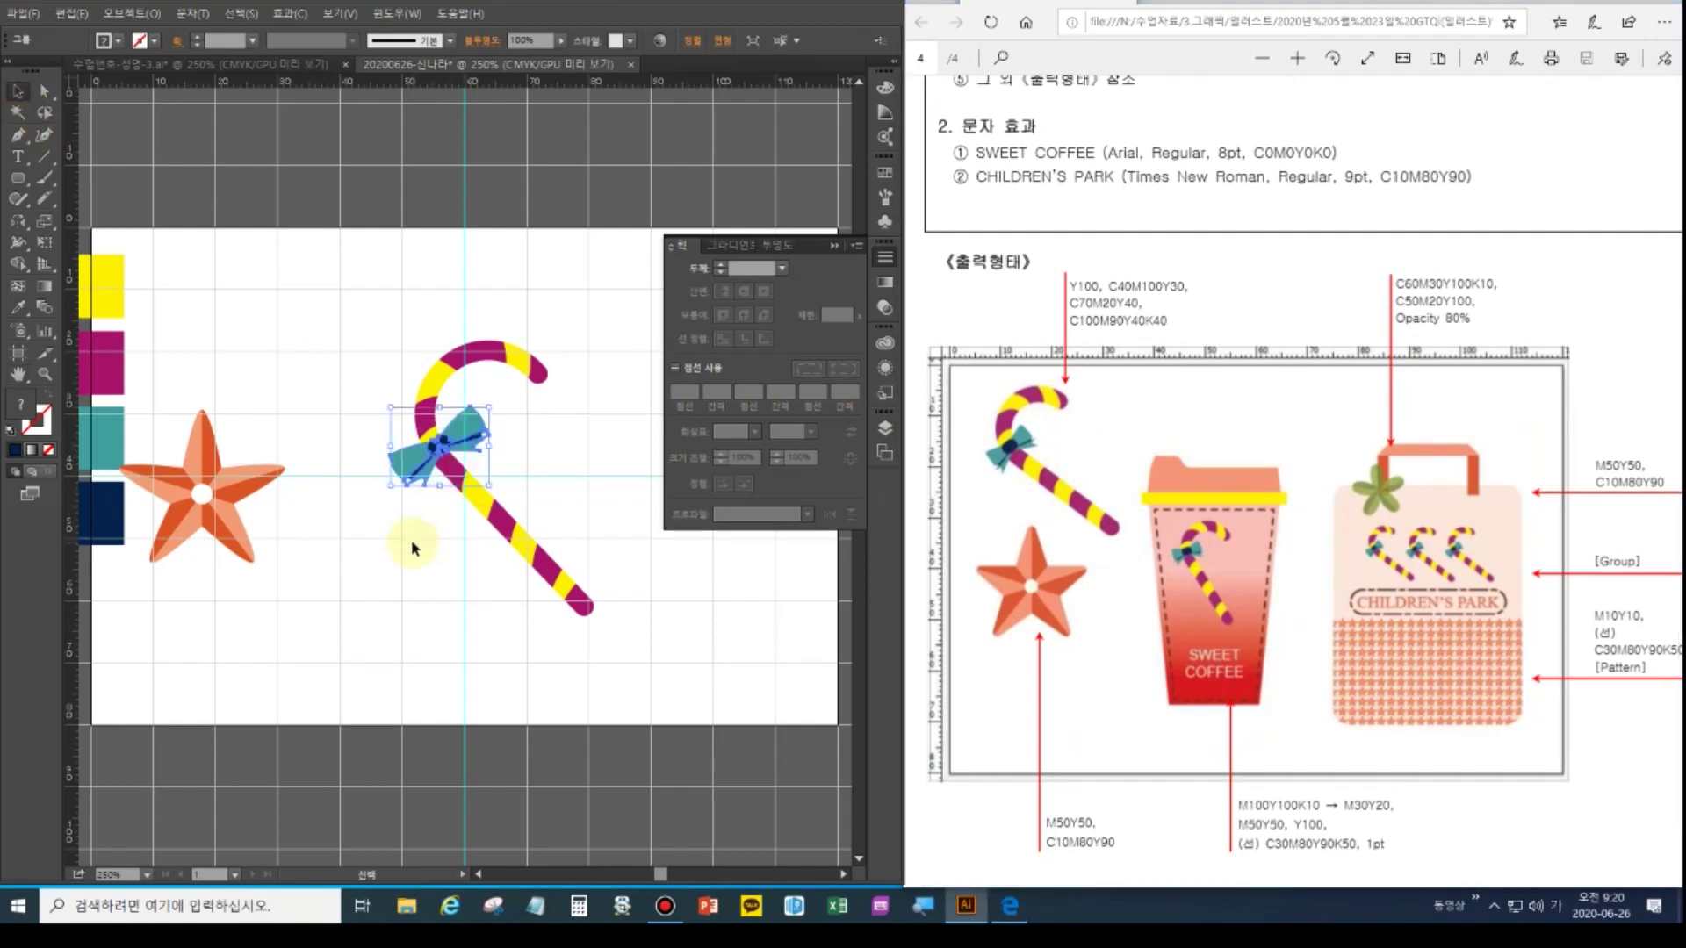
Try to scale down the candy cane without its bow and undo the resize
click(343, 349)
drag(340, 325, 654, 701)
key(ctrl+shift+bracketleft)
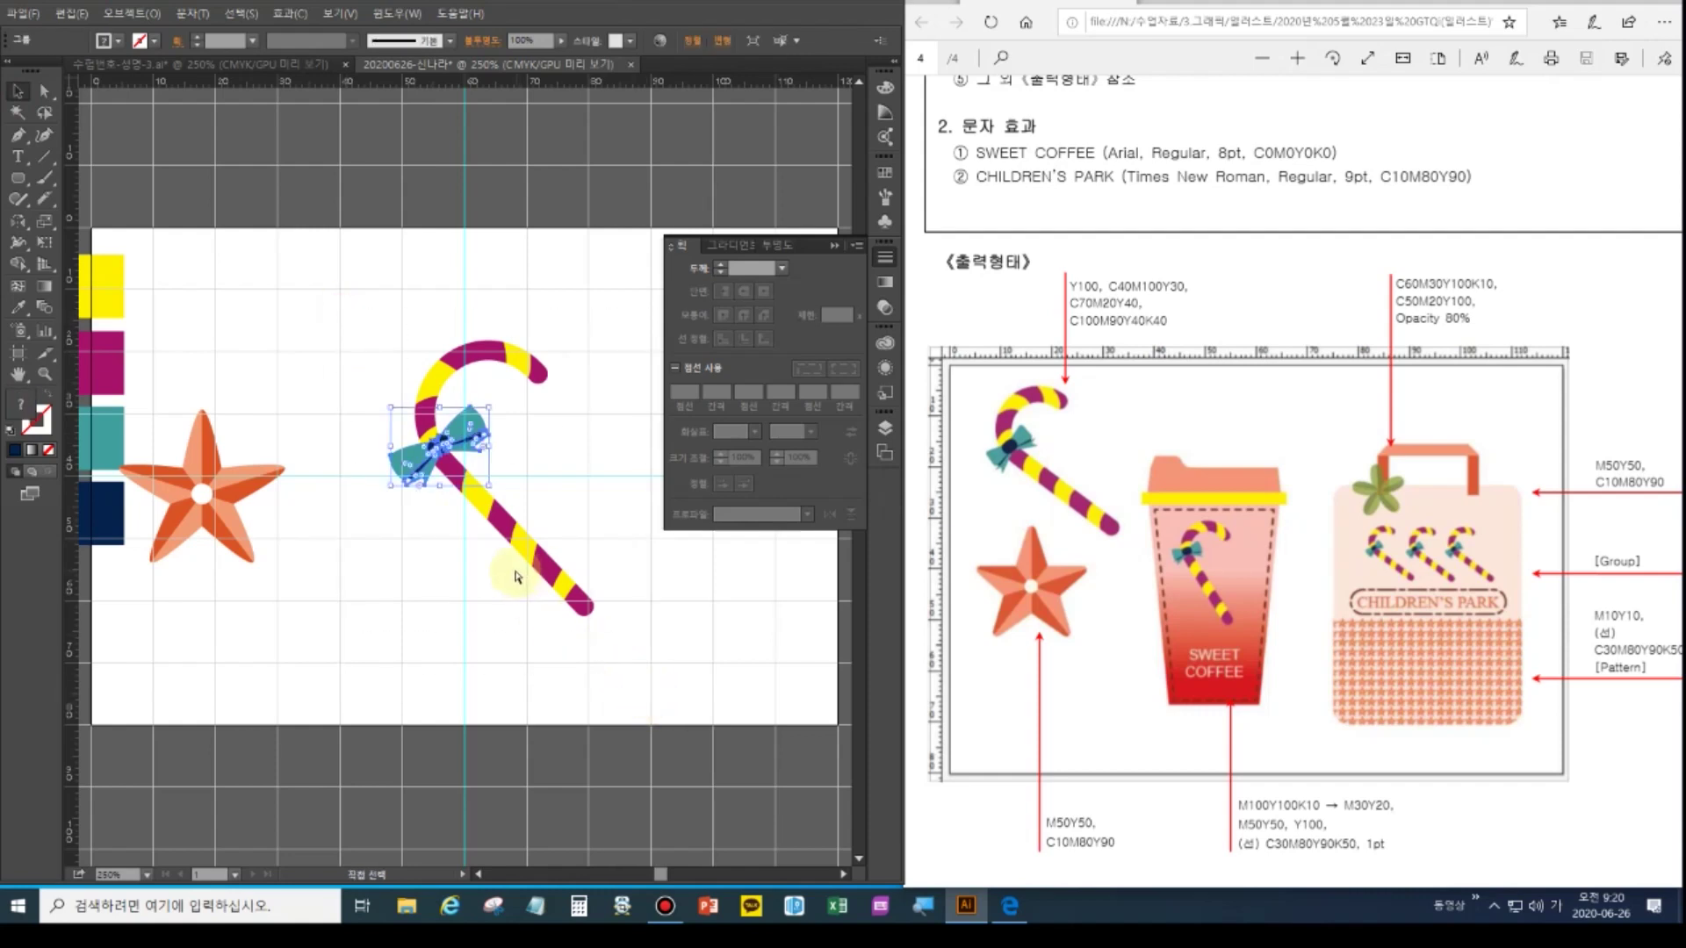
click(516, 577)
key(a)
key(v)
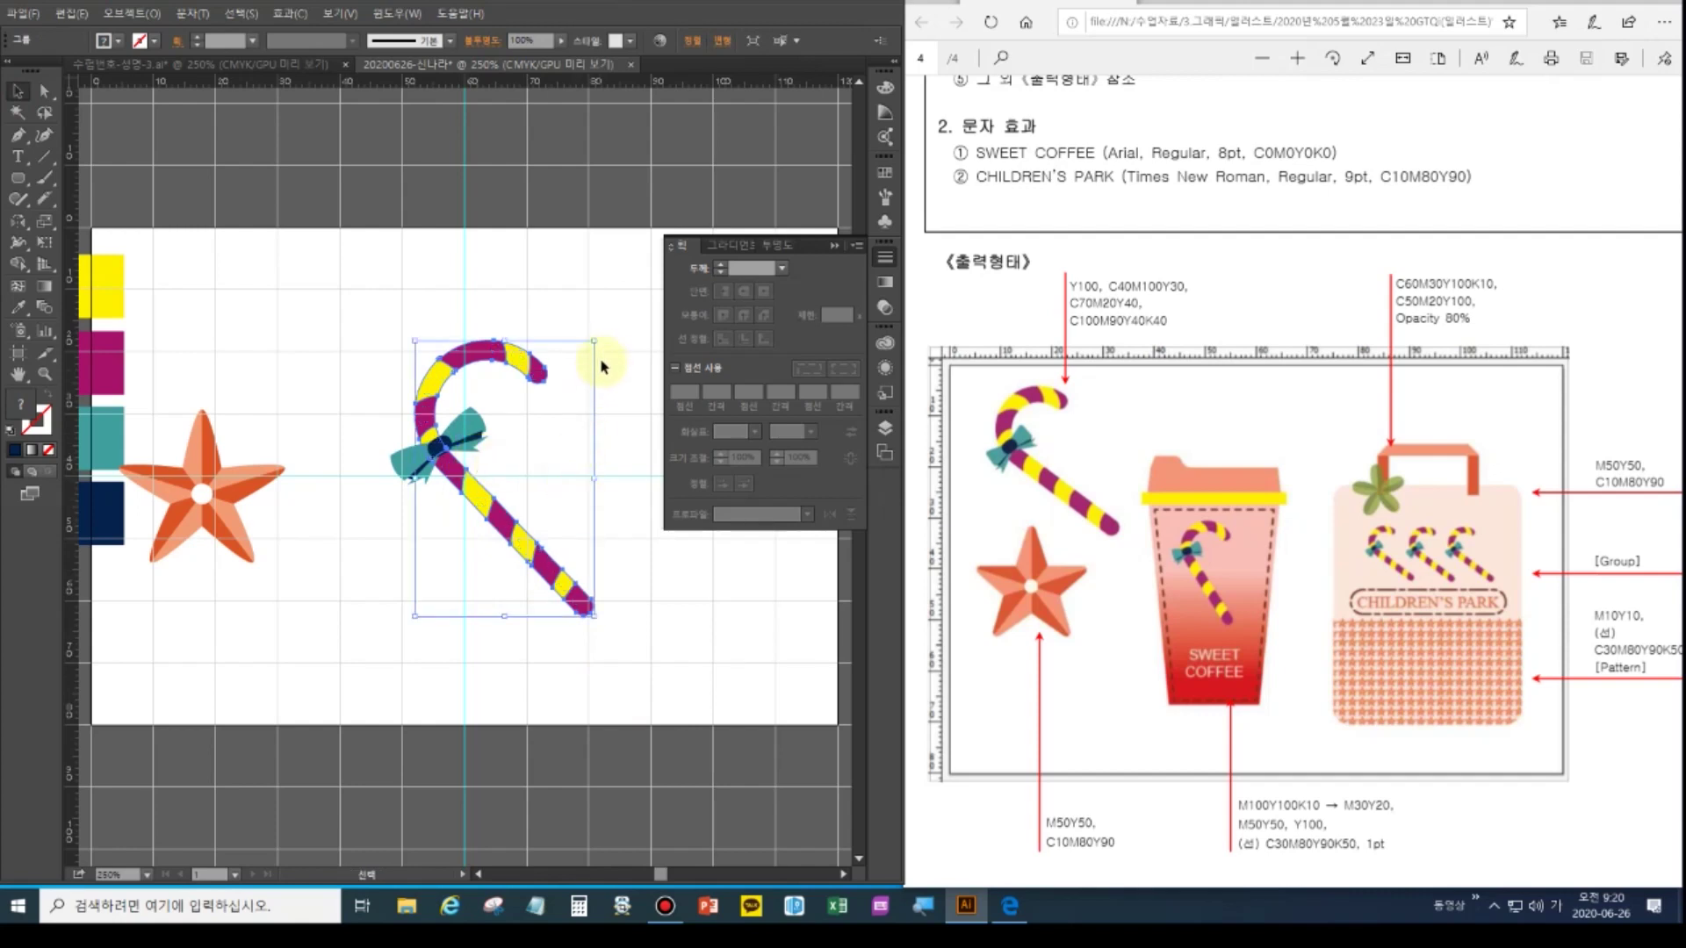
drag(591, 343, 566, 383)
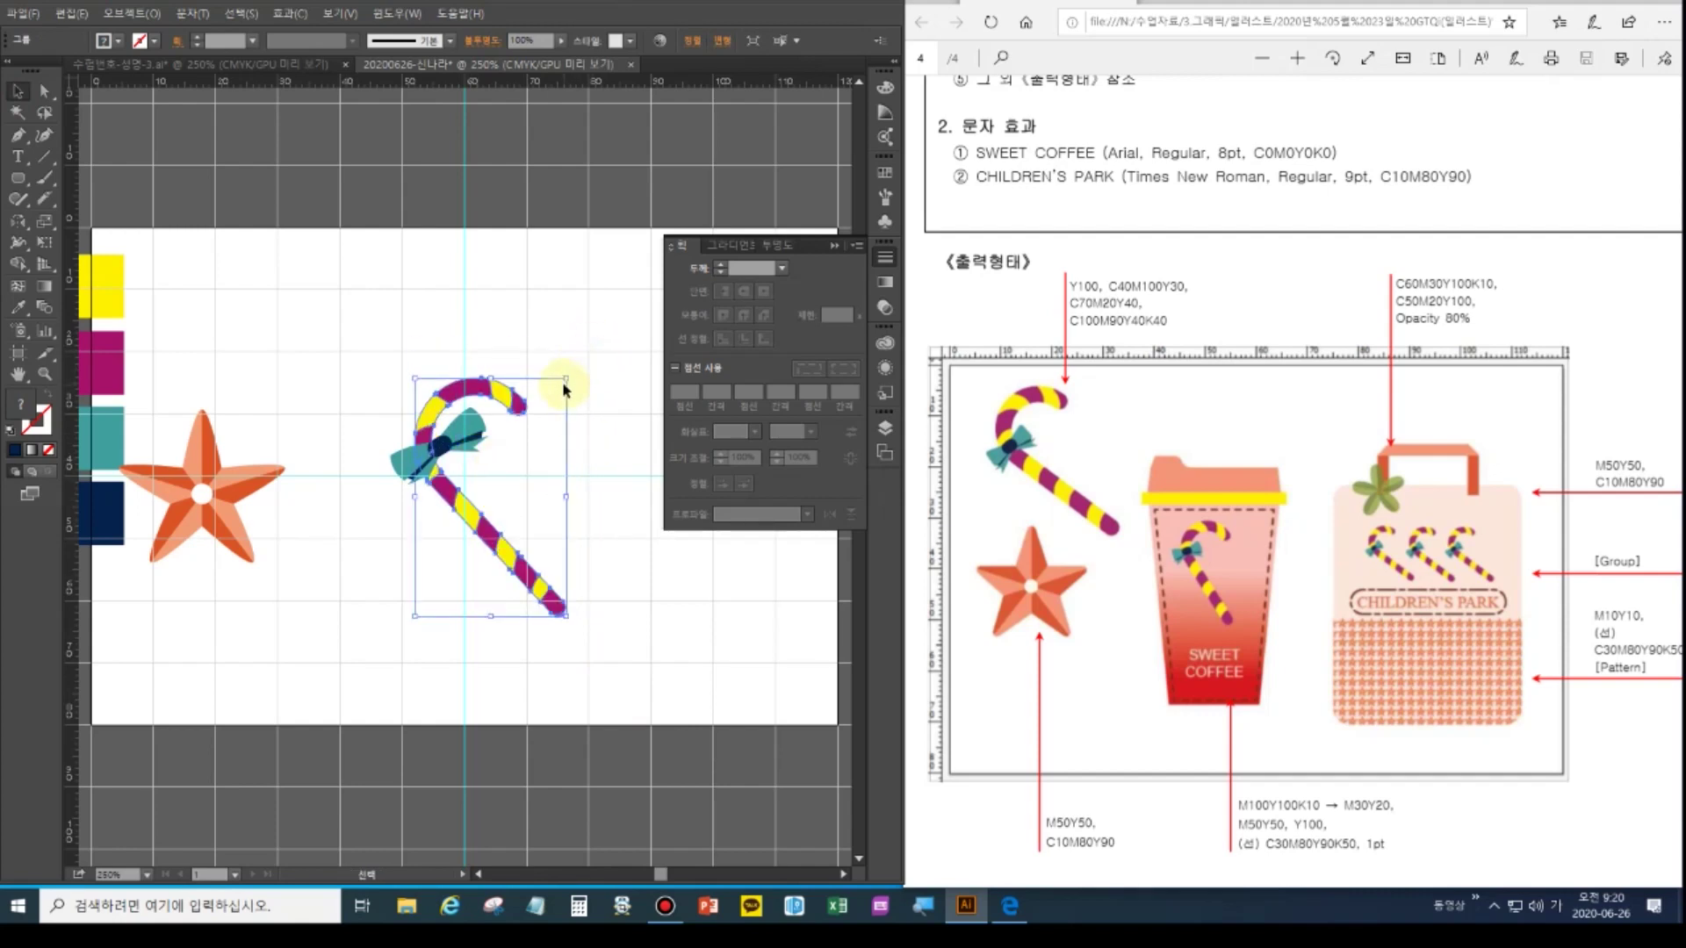
key(ctrl+z)
Scale down the candy cane together with its bow and place them above the star in the artboard's upper-left corner
drag(334, 308, 527, 489)
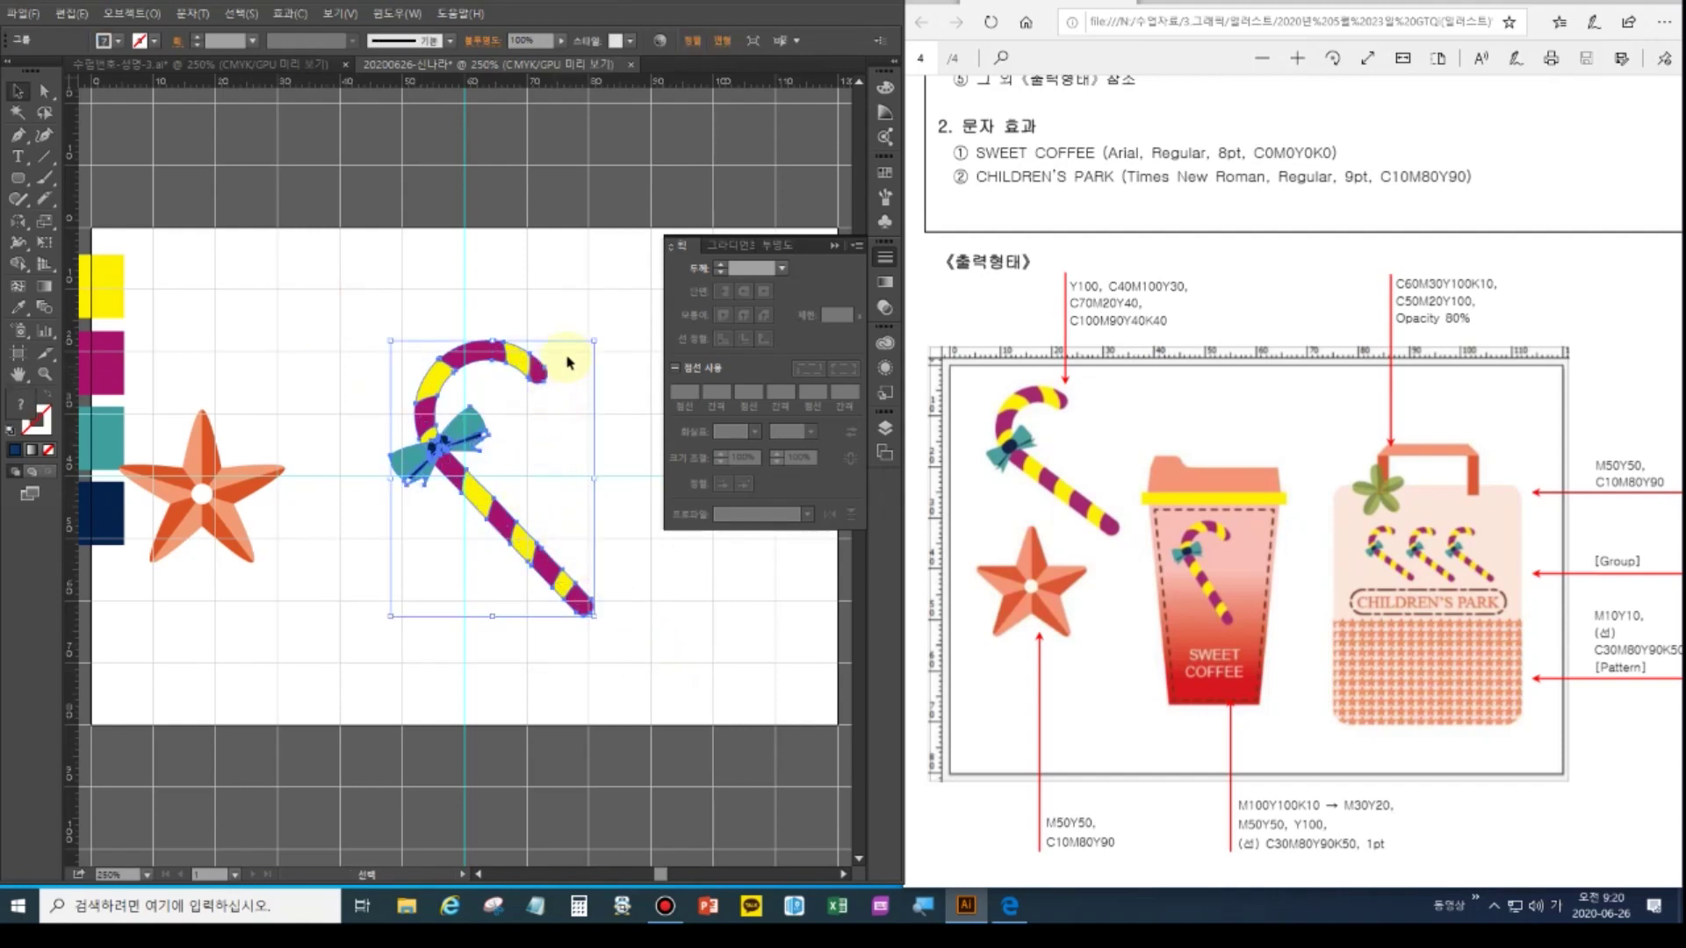
drag(595, 343, 551, 401)
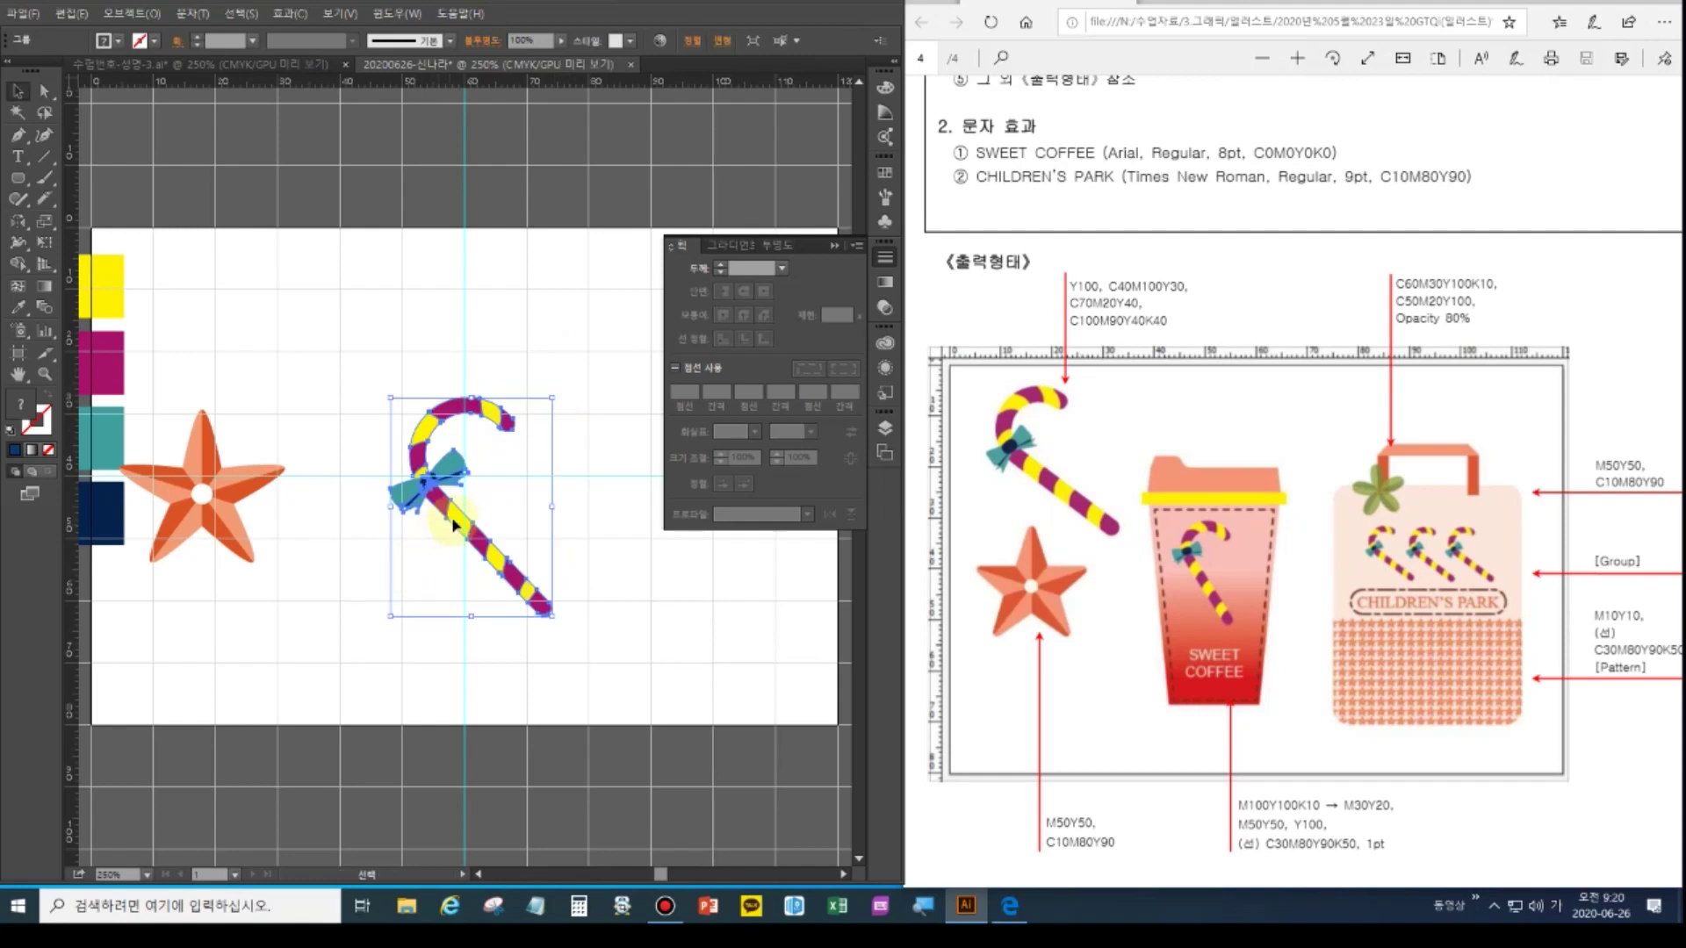
drag(442, 506, 221, 377)
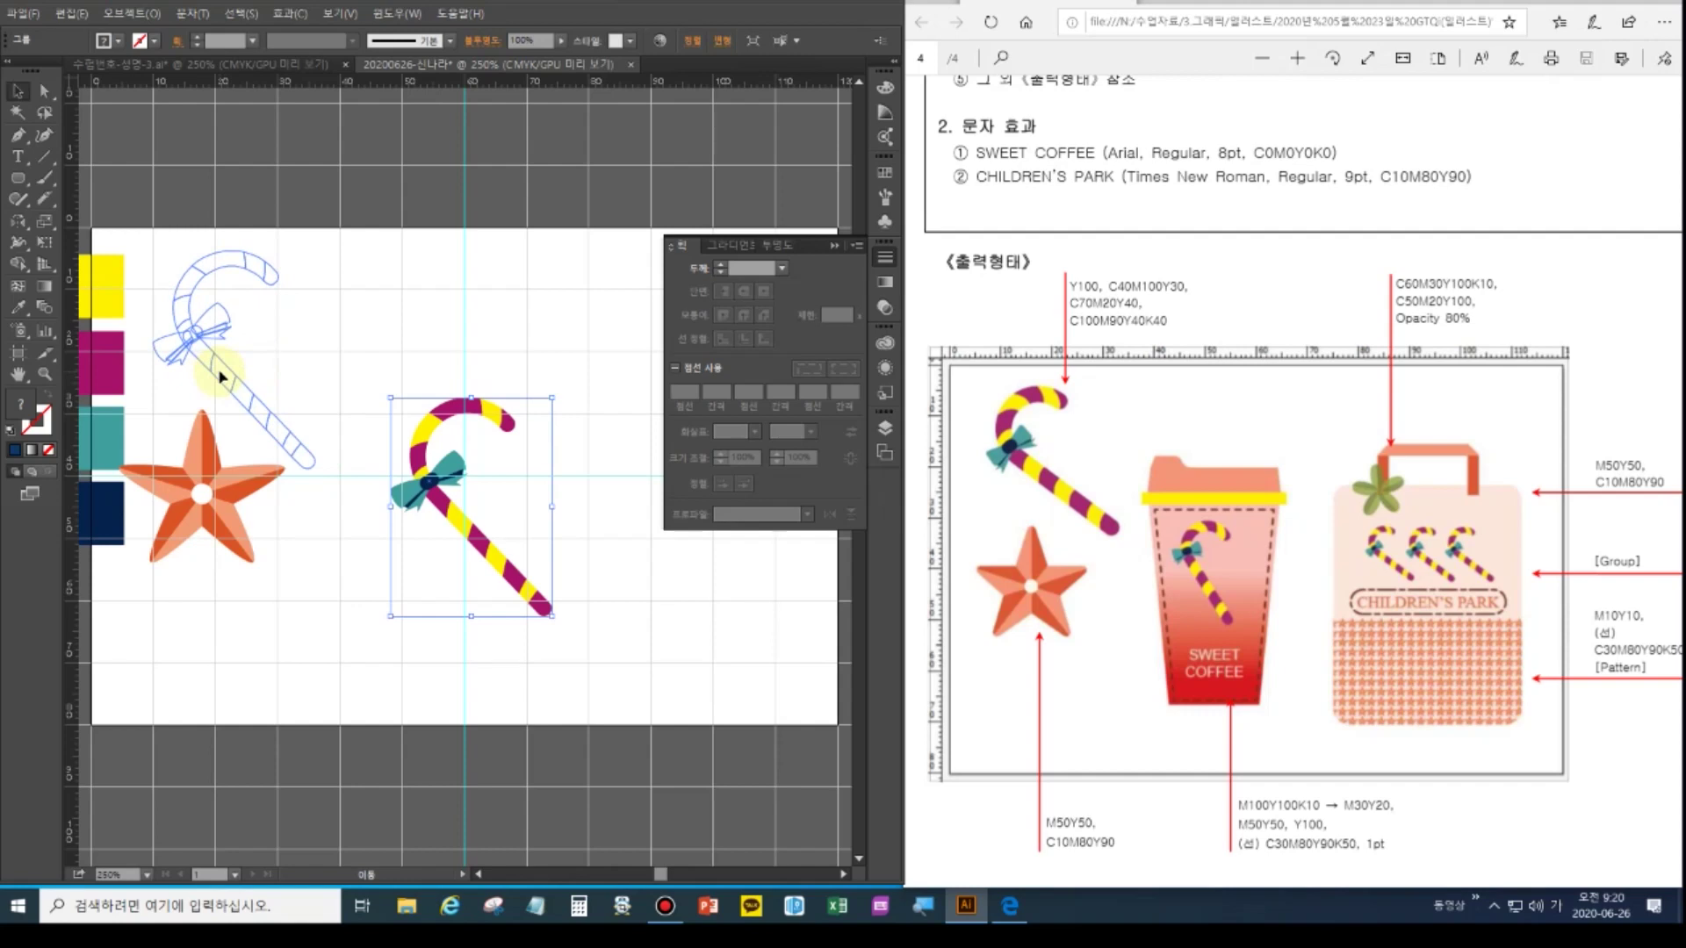
drag(221, 376, 220, 376)
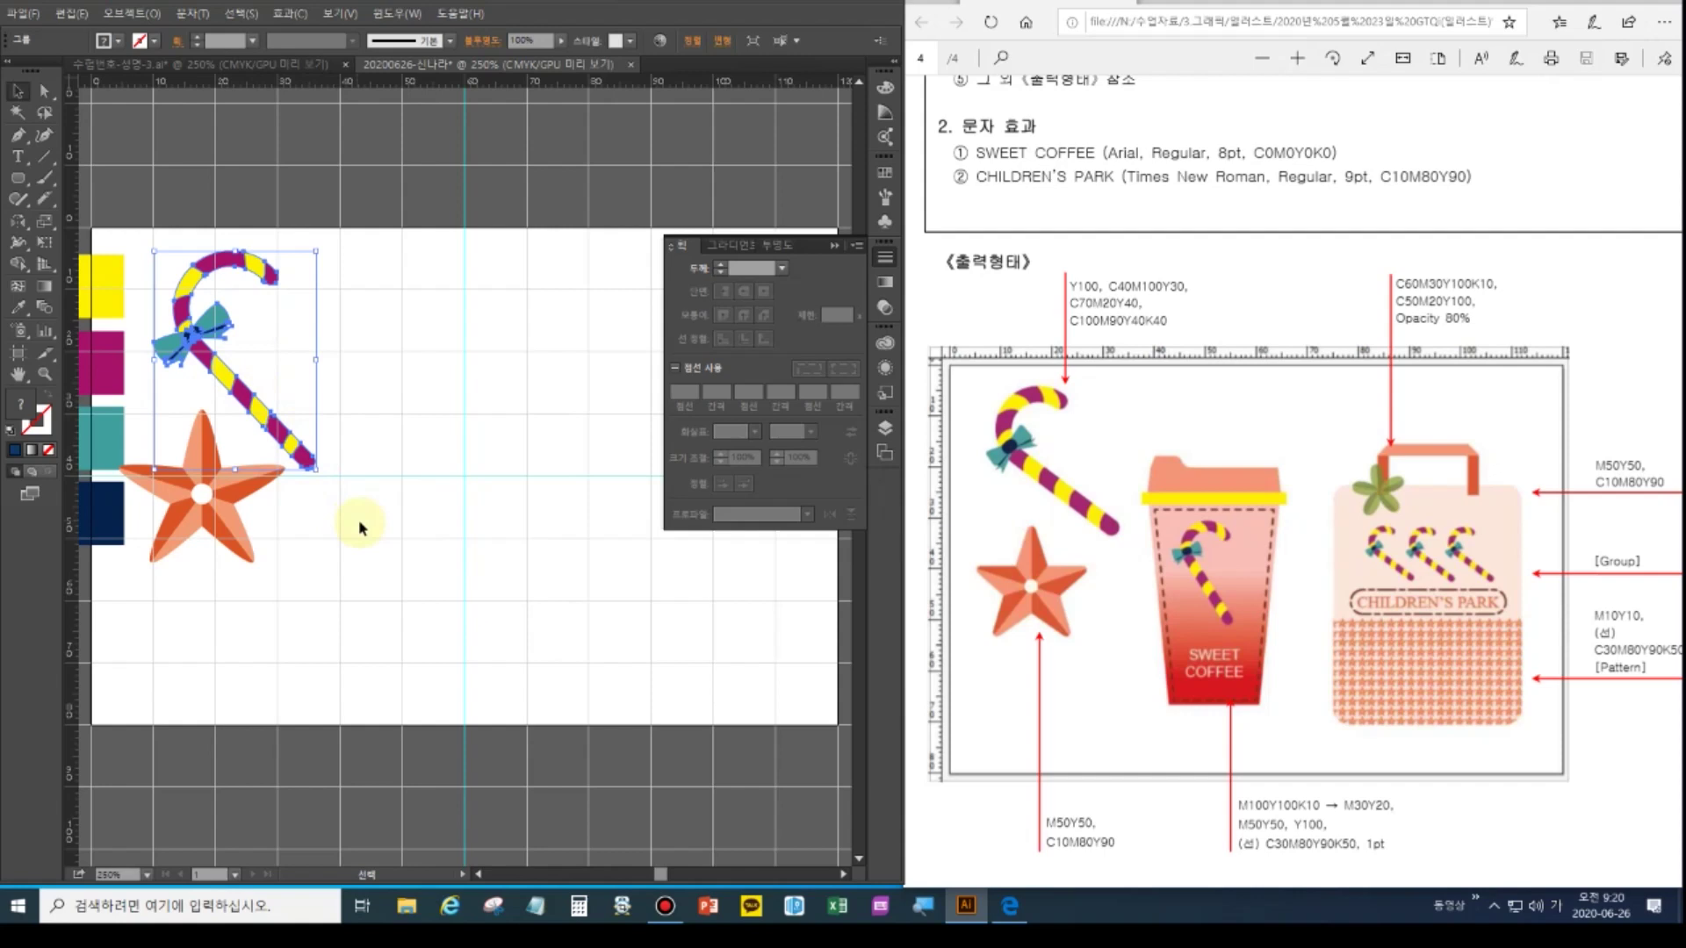
drag(156, 467, 167, 448)
click(375, 556)
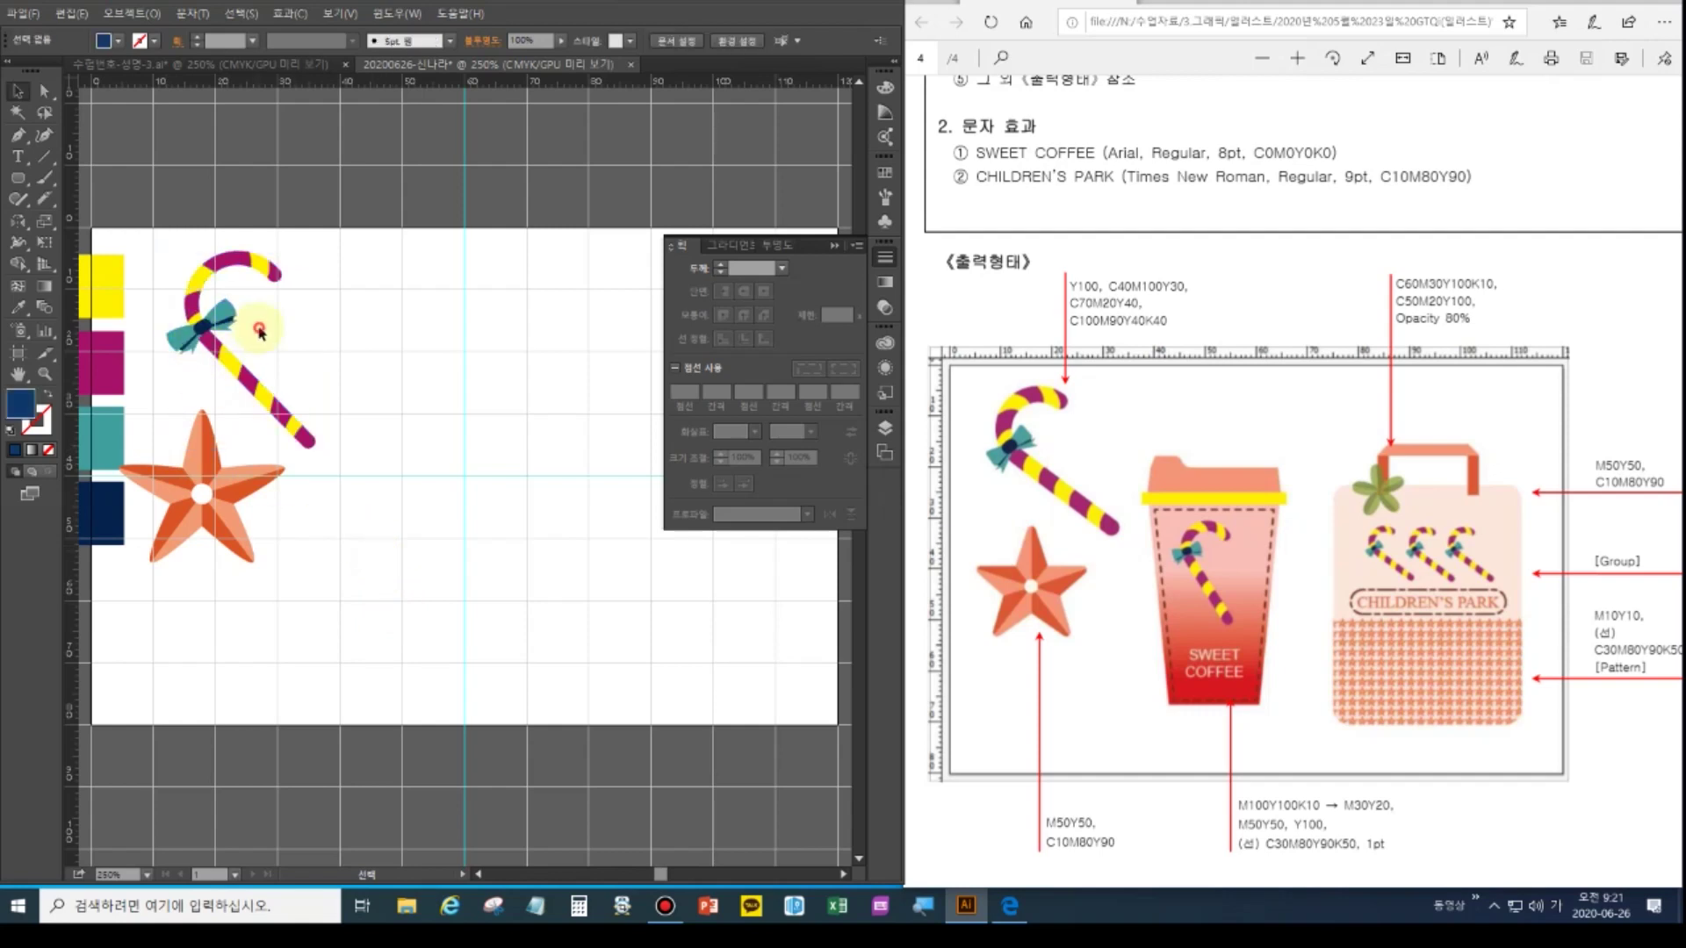
Scale the bow group down slightly in place on the candy cane
key(a)
click(221, 353)
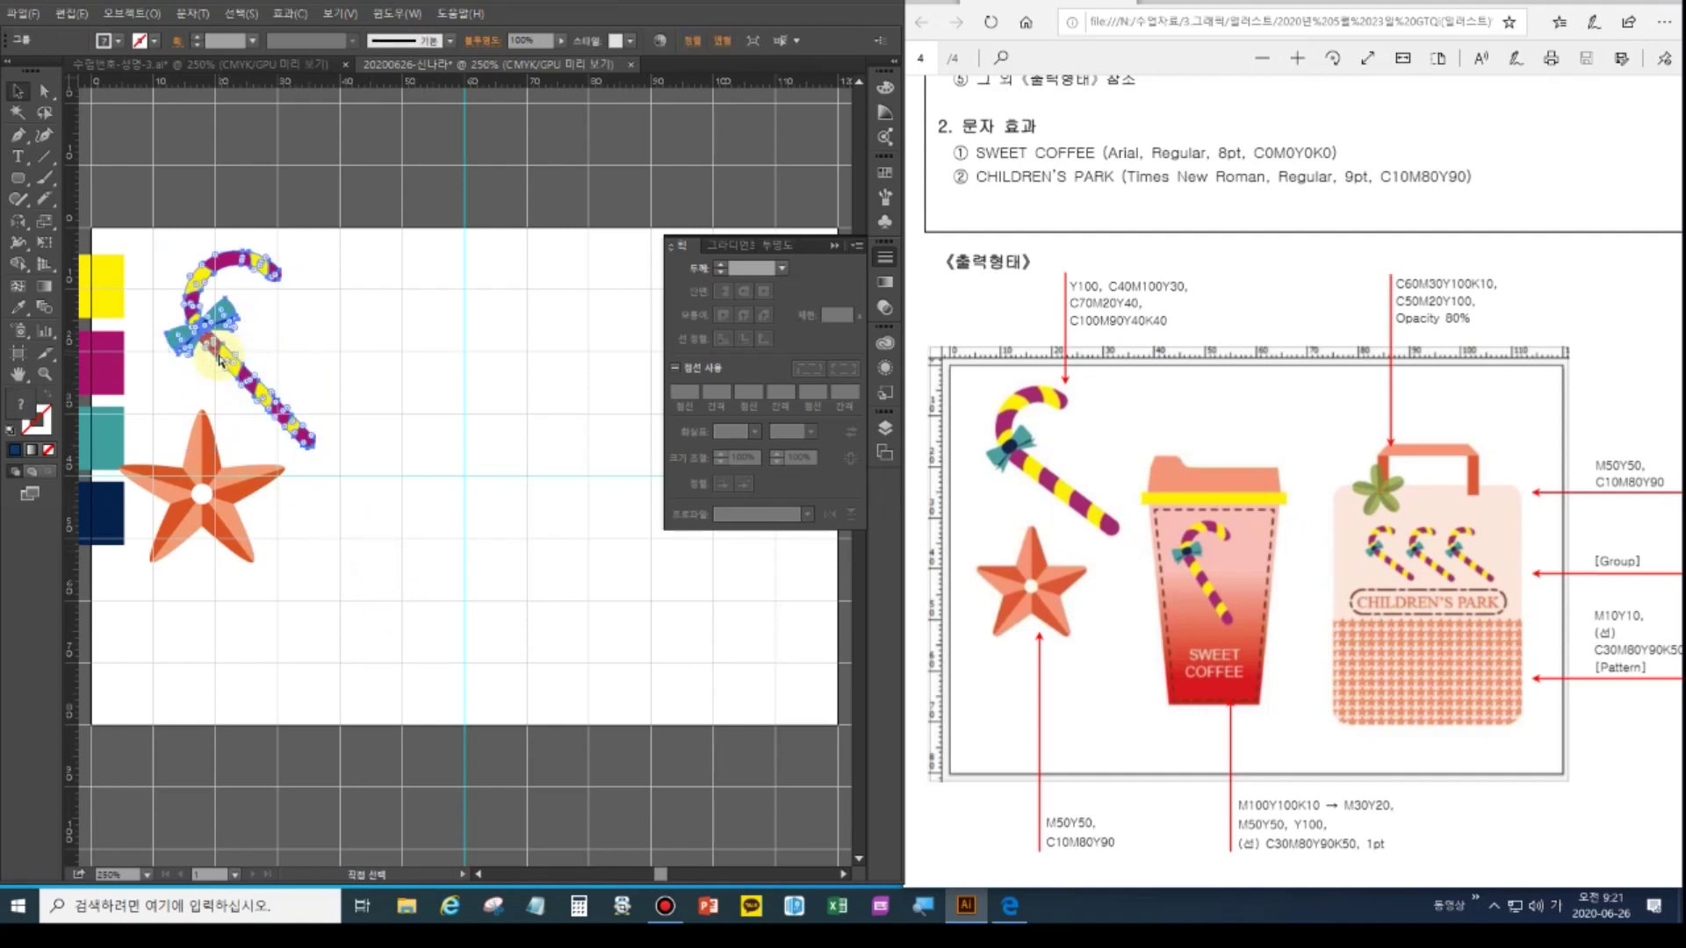
key(v)
click(489, 361)
click(225, 321)
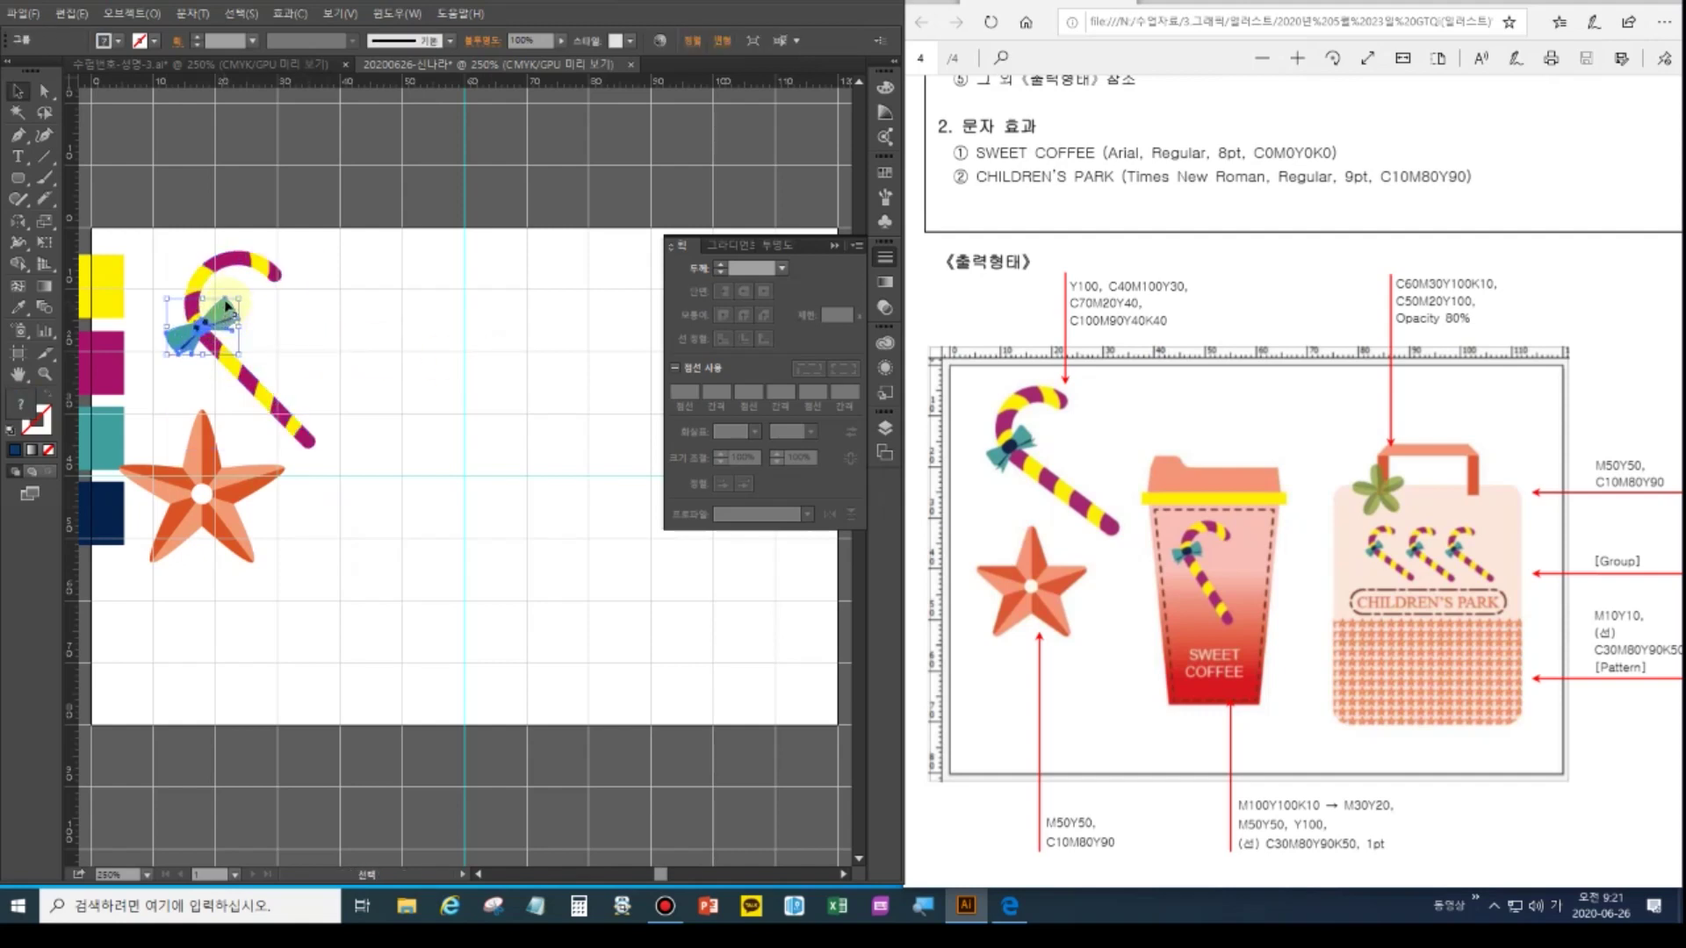
drag(236, 296, 235, 302)
click(288, 348)
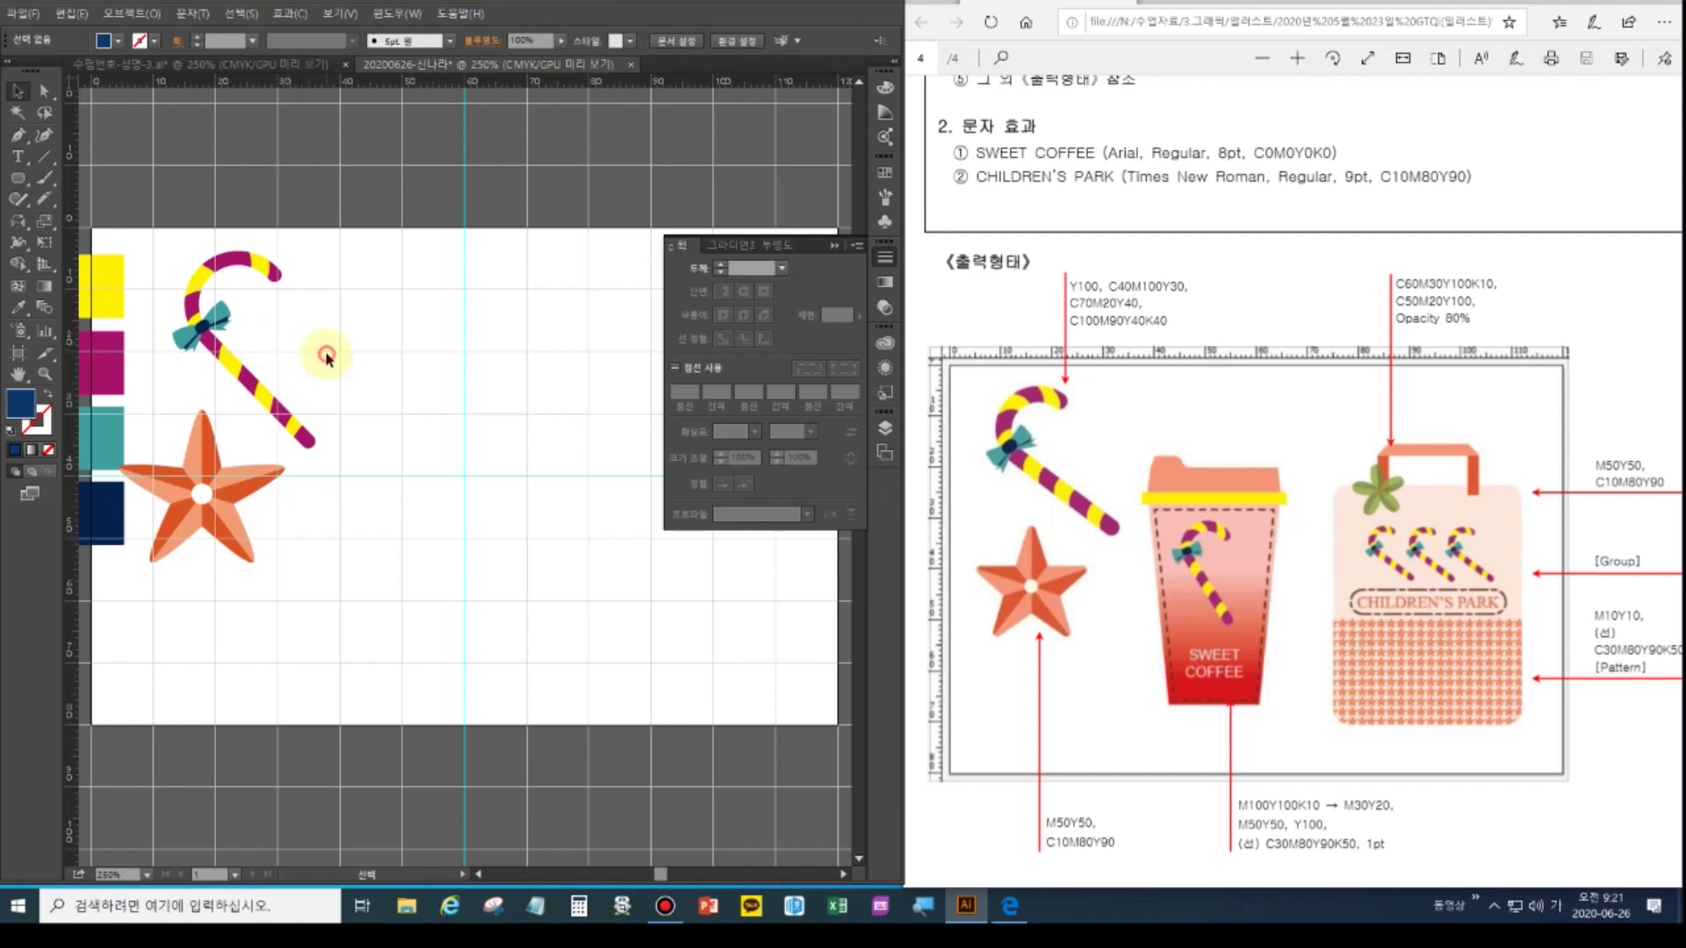
drag(177, 230, 335, 399)
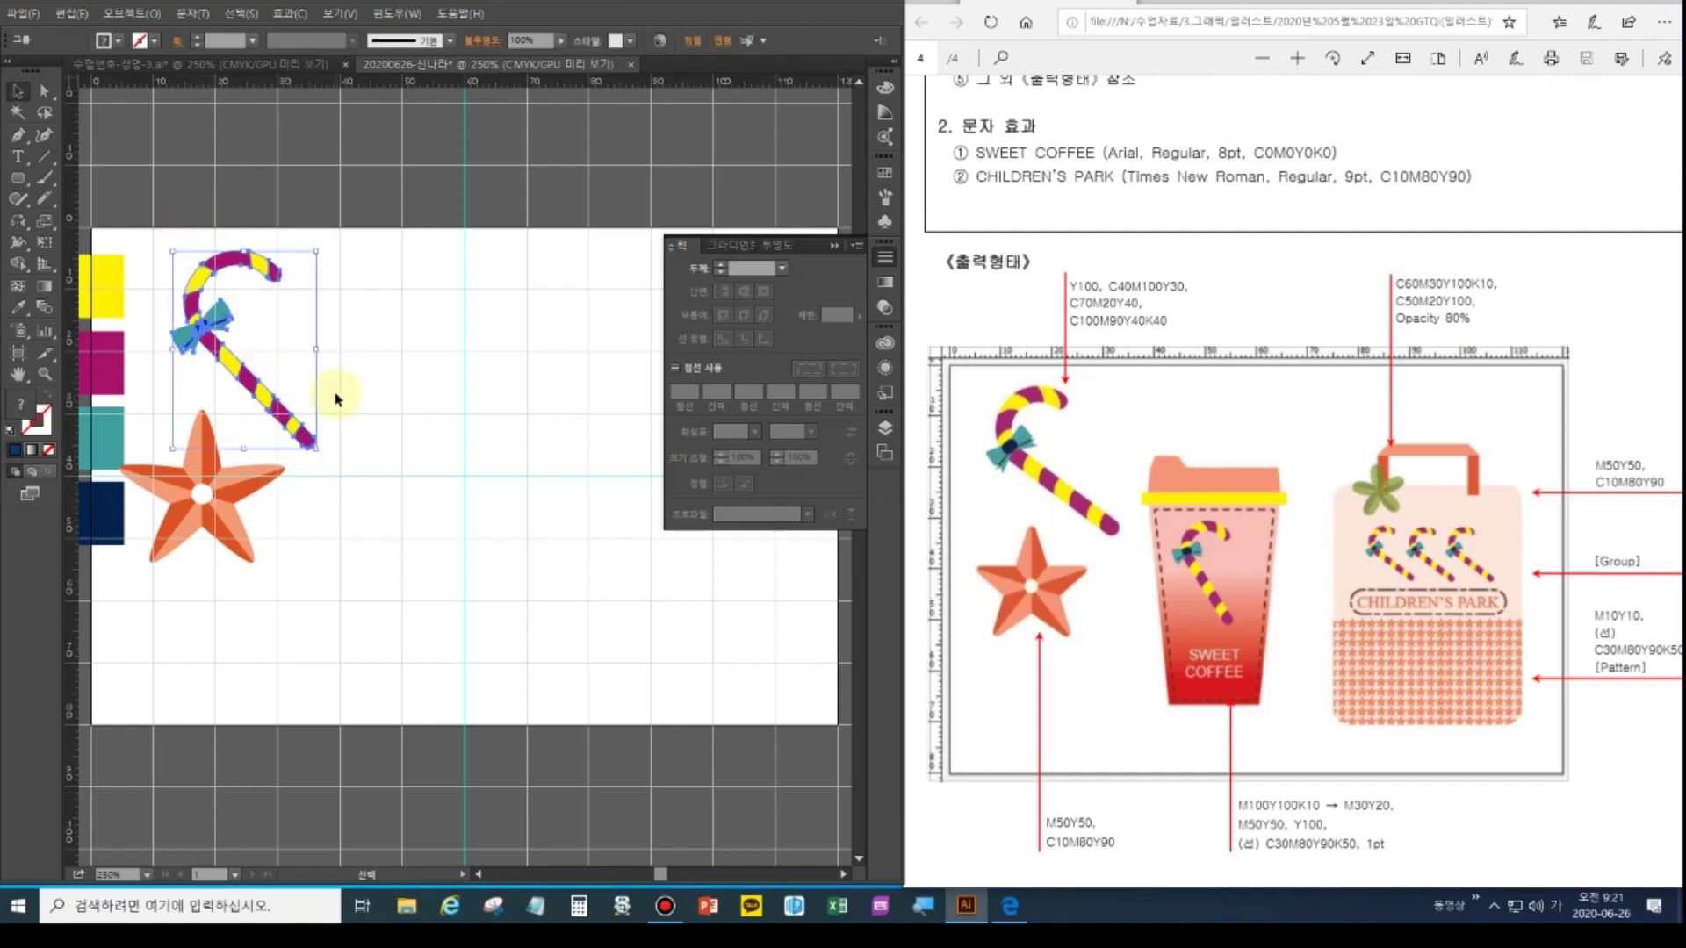
click(441, 416)
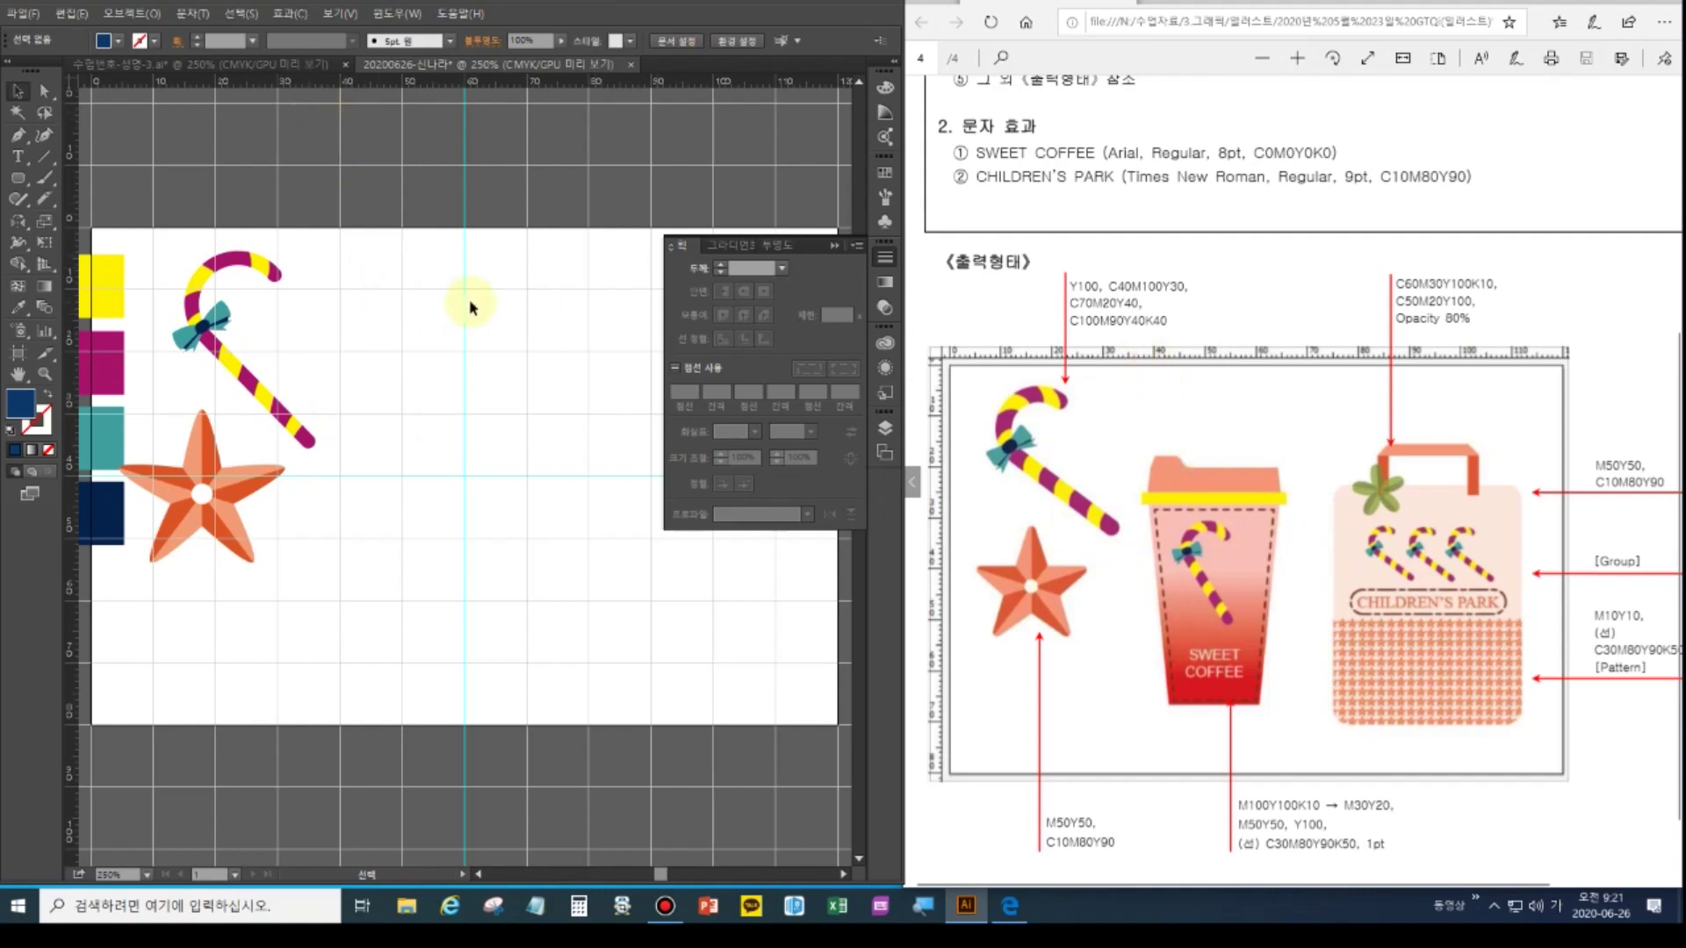
Draw a navy rectangle about 17 mm wide and 5.5 mm high to the right of the candy cane
click(19, 179)
drag(24, 185, 77, 181)
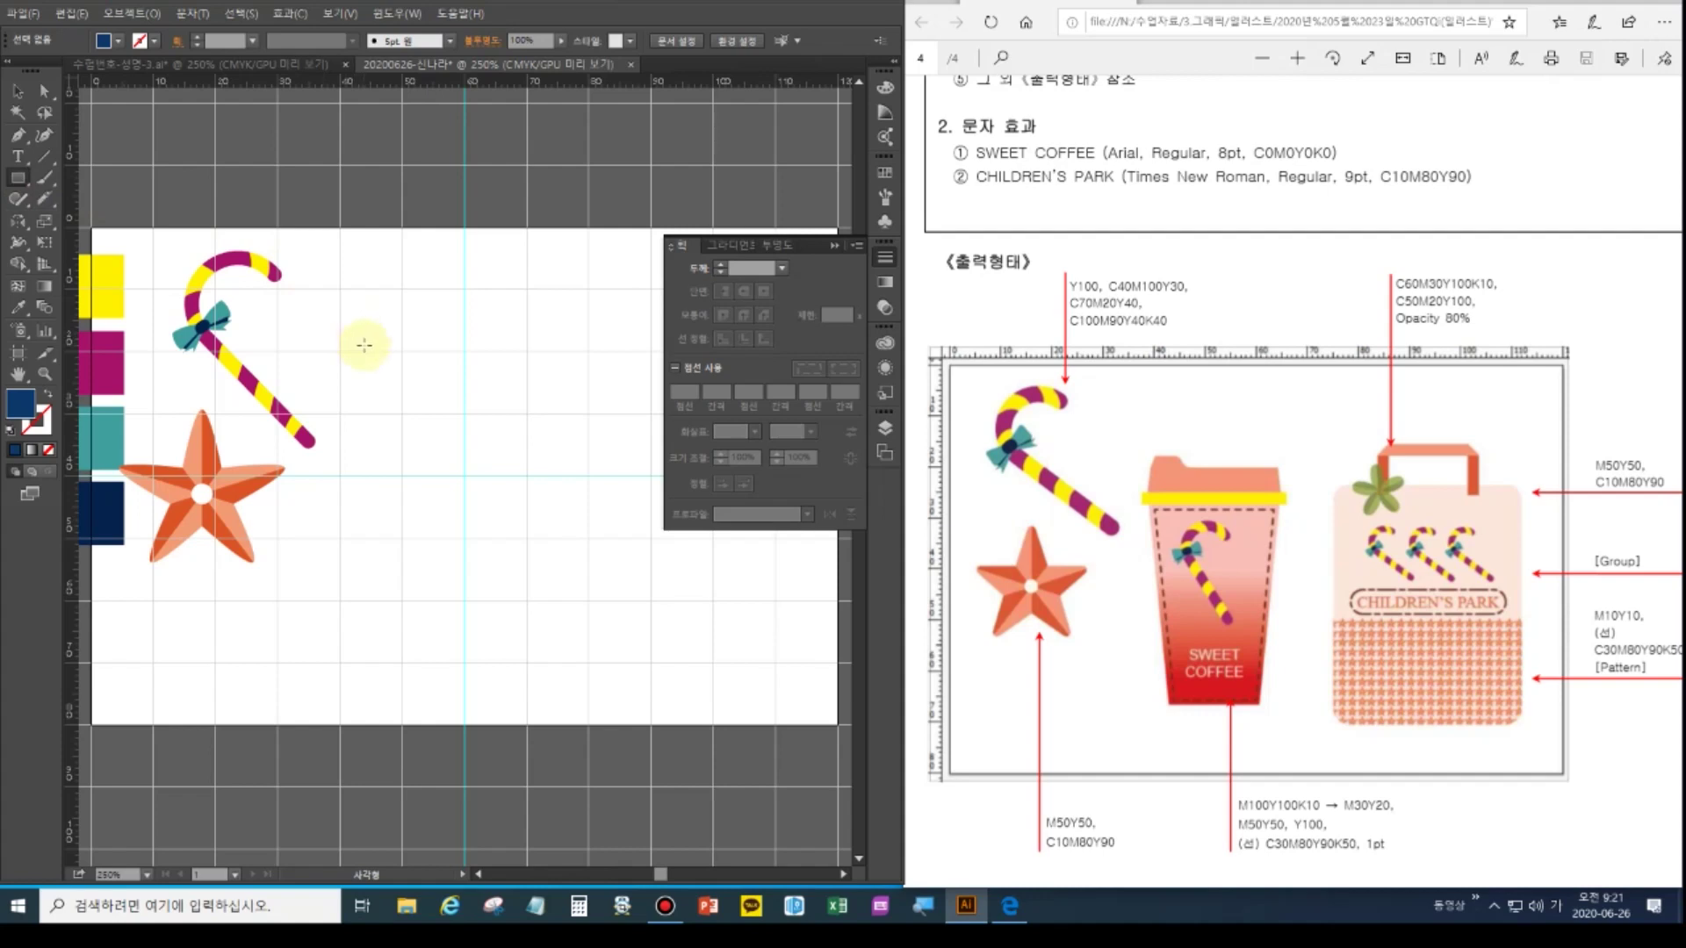
drag(355, 335, 461, 369)
drag(462, 368, 462, 368)
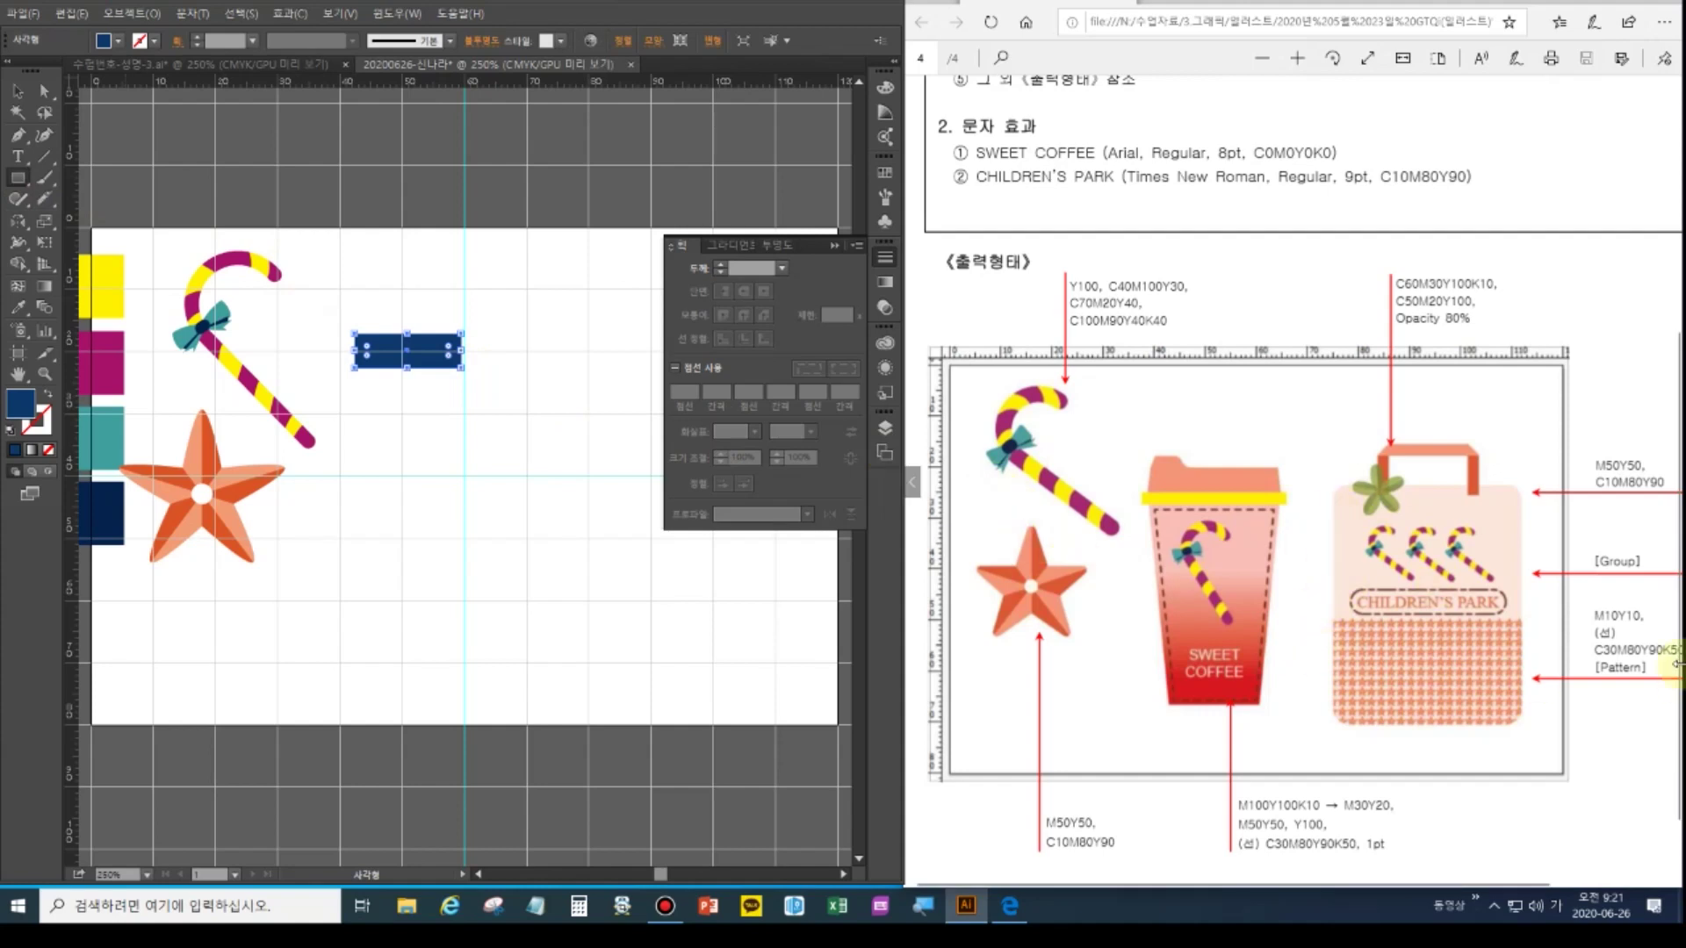
Recolour the yellow swatch square beside the artboard's upper-left corner to M100 Y100 K10
click(18, 90)
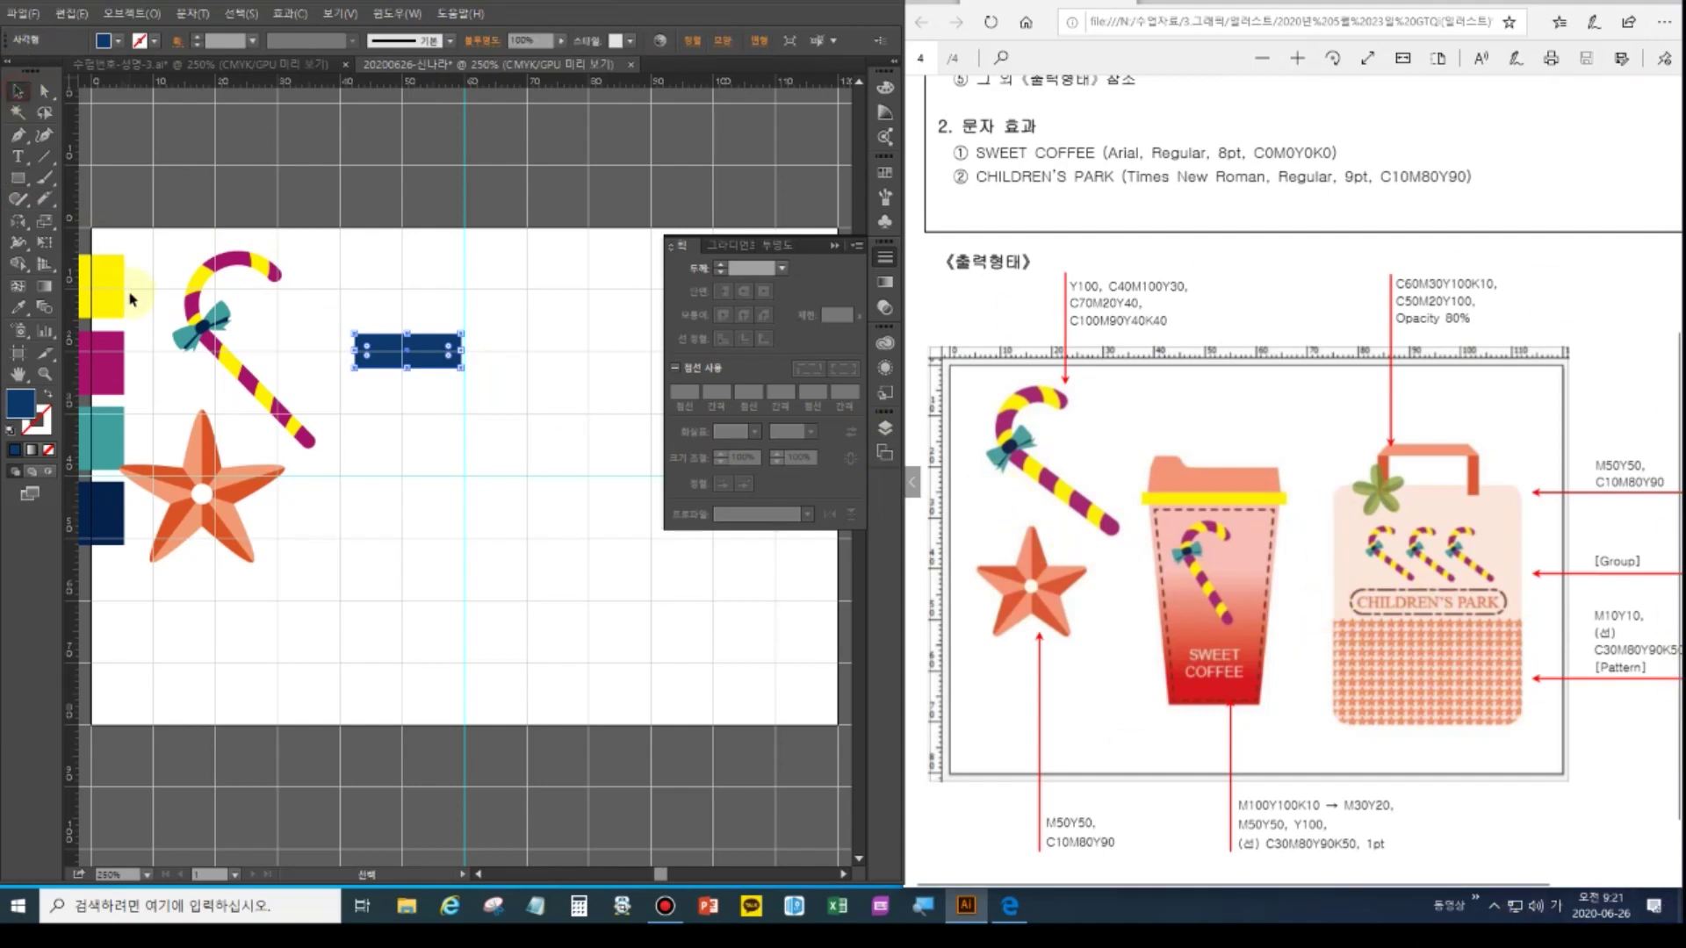
click(112, 293)
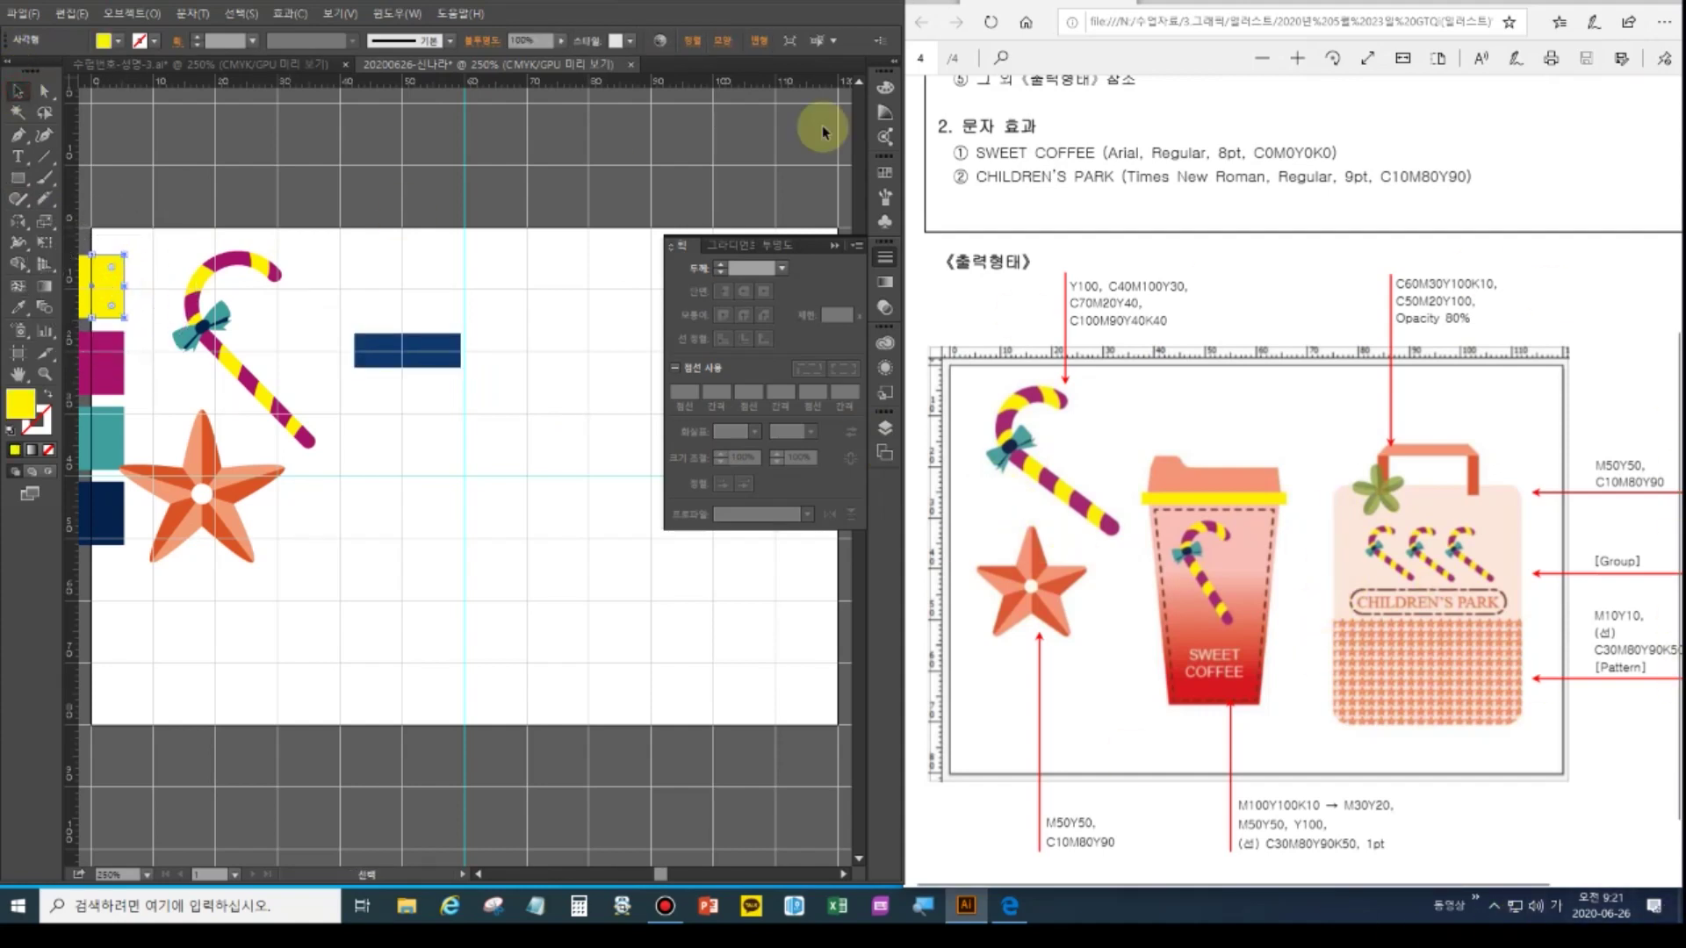
click(886, 88)
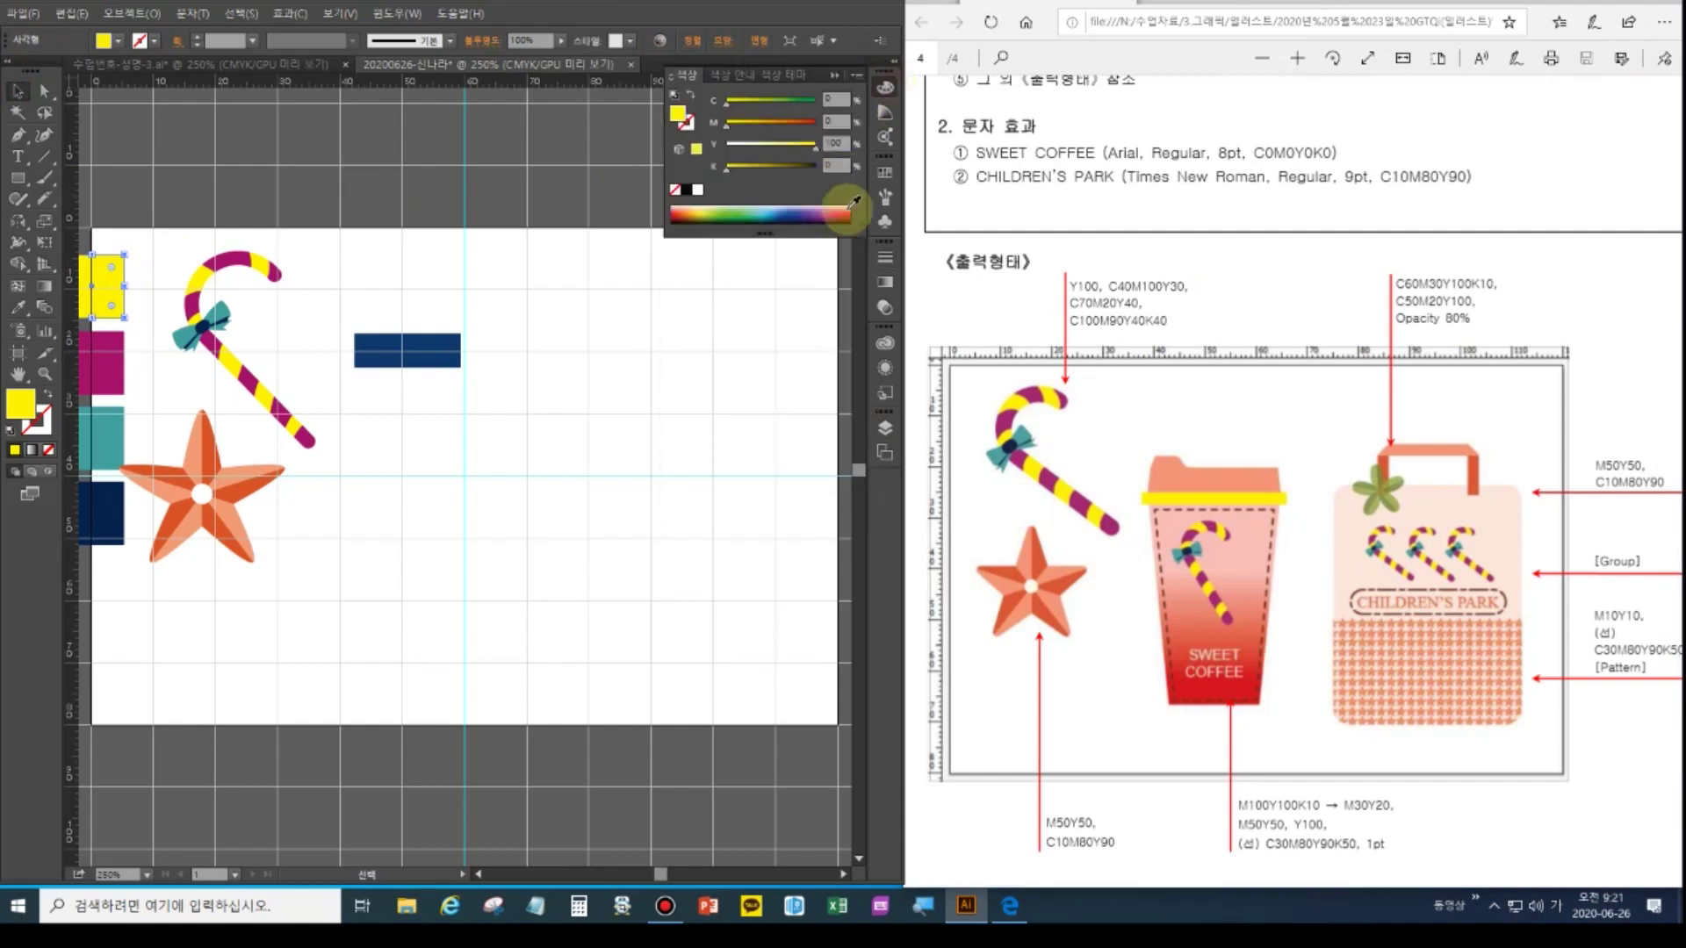
click(838, 121)
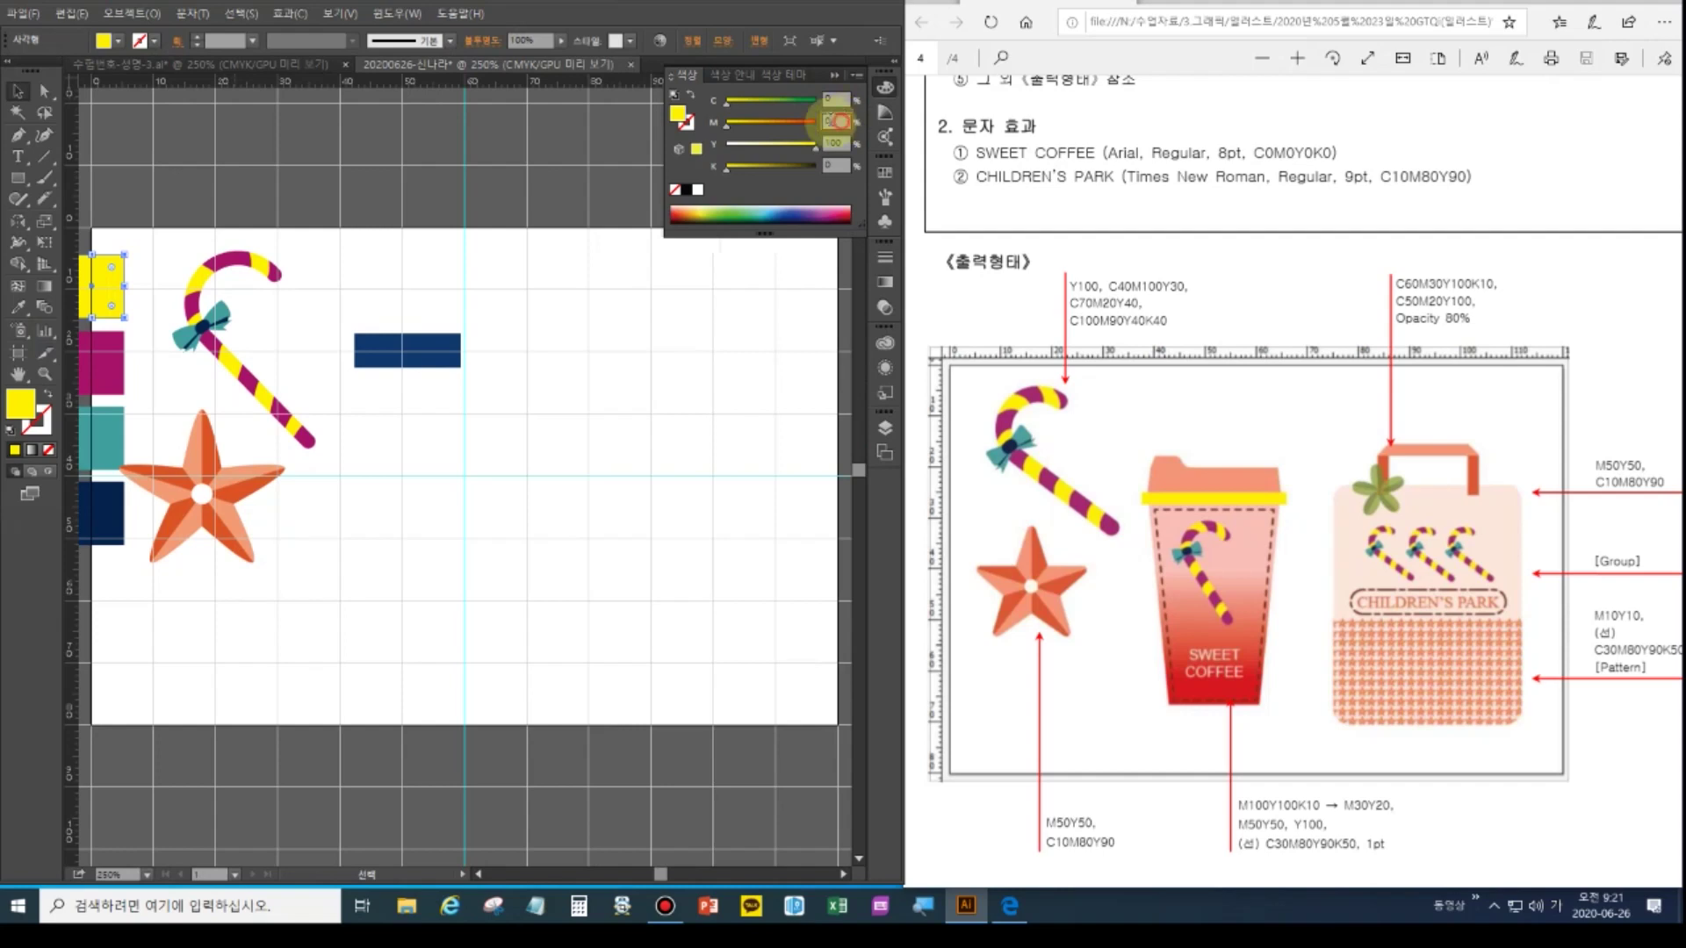
text(100)
key(Tab)
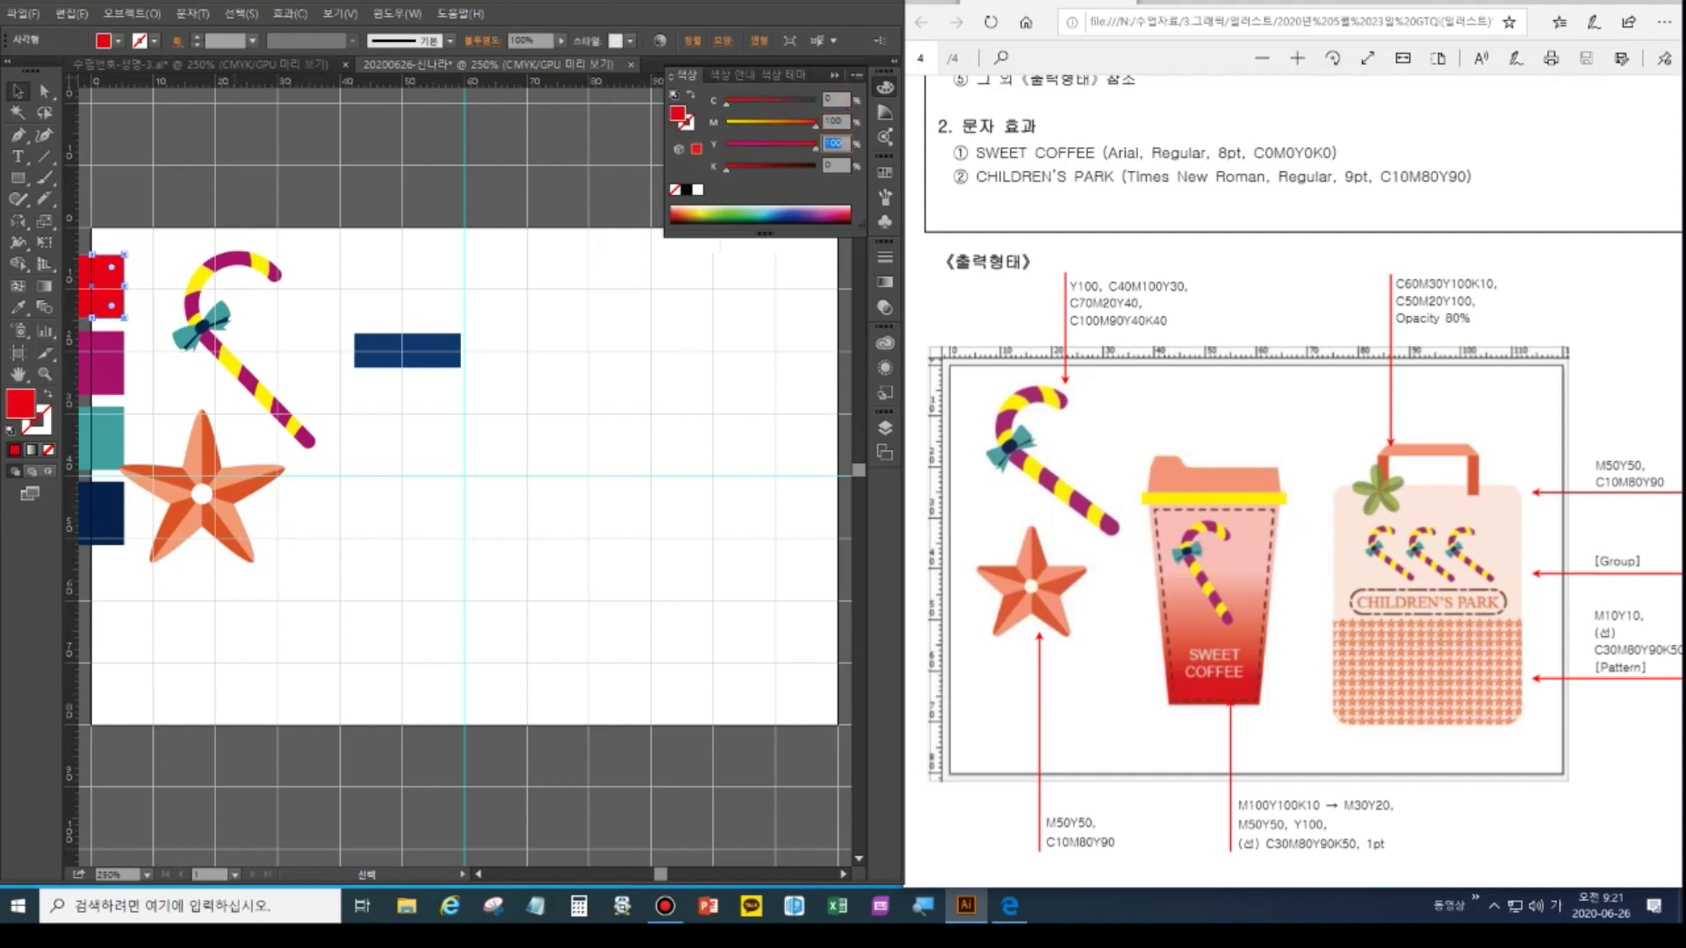
key(Tab)
text(10)
key(Return)
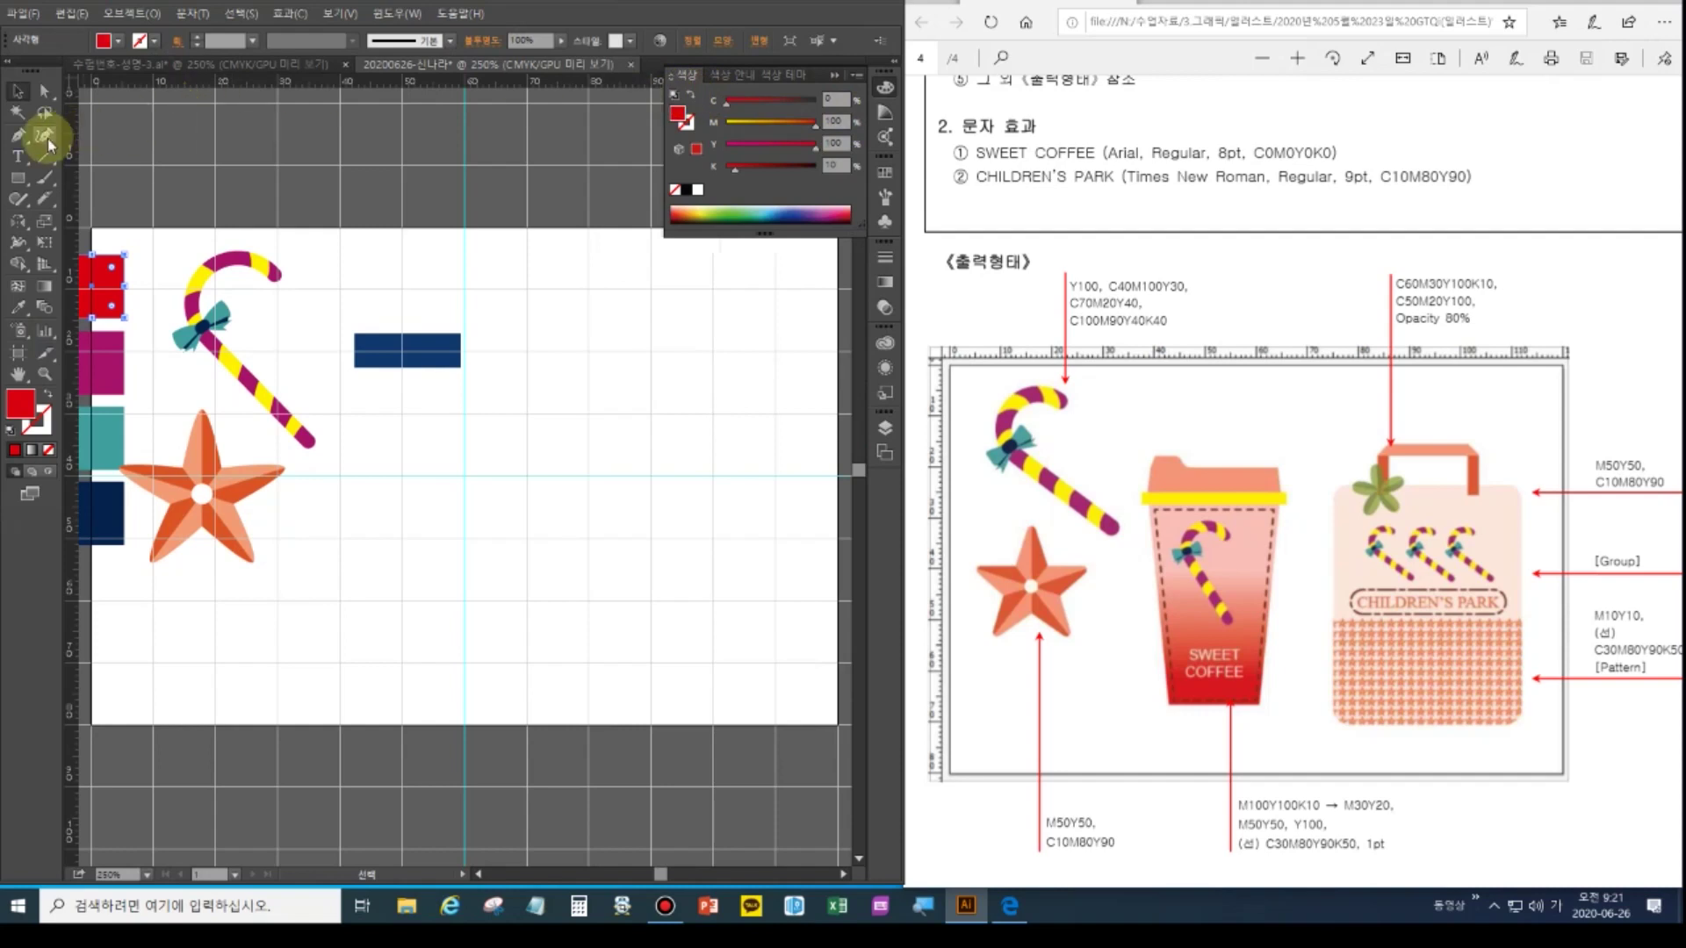
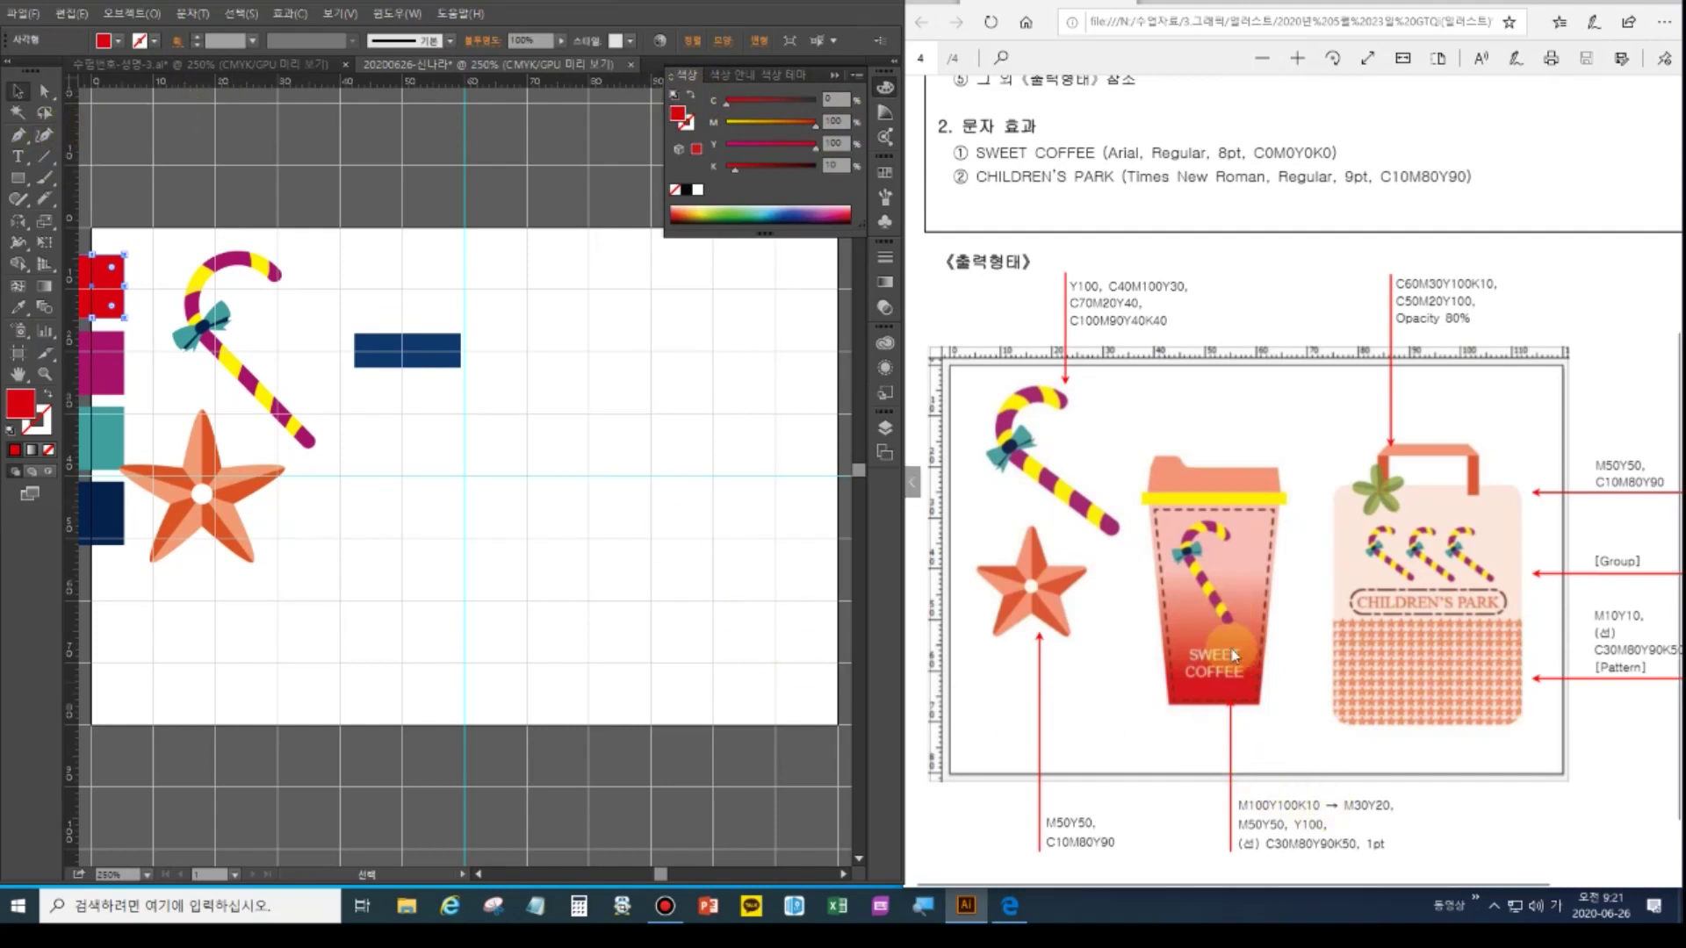
Apply a linear gradient fill to the topmost swatch square and set its starting colour stop to M100 Y100 K10 in CMYK
click(33, 451)
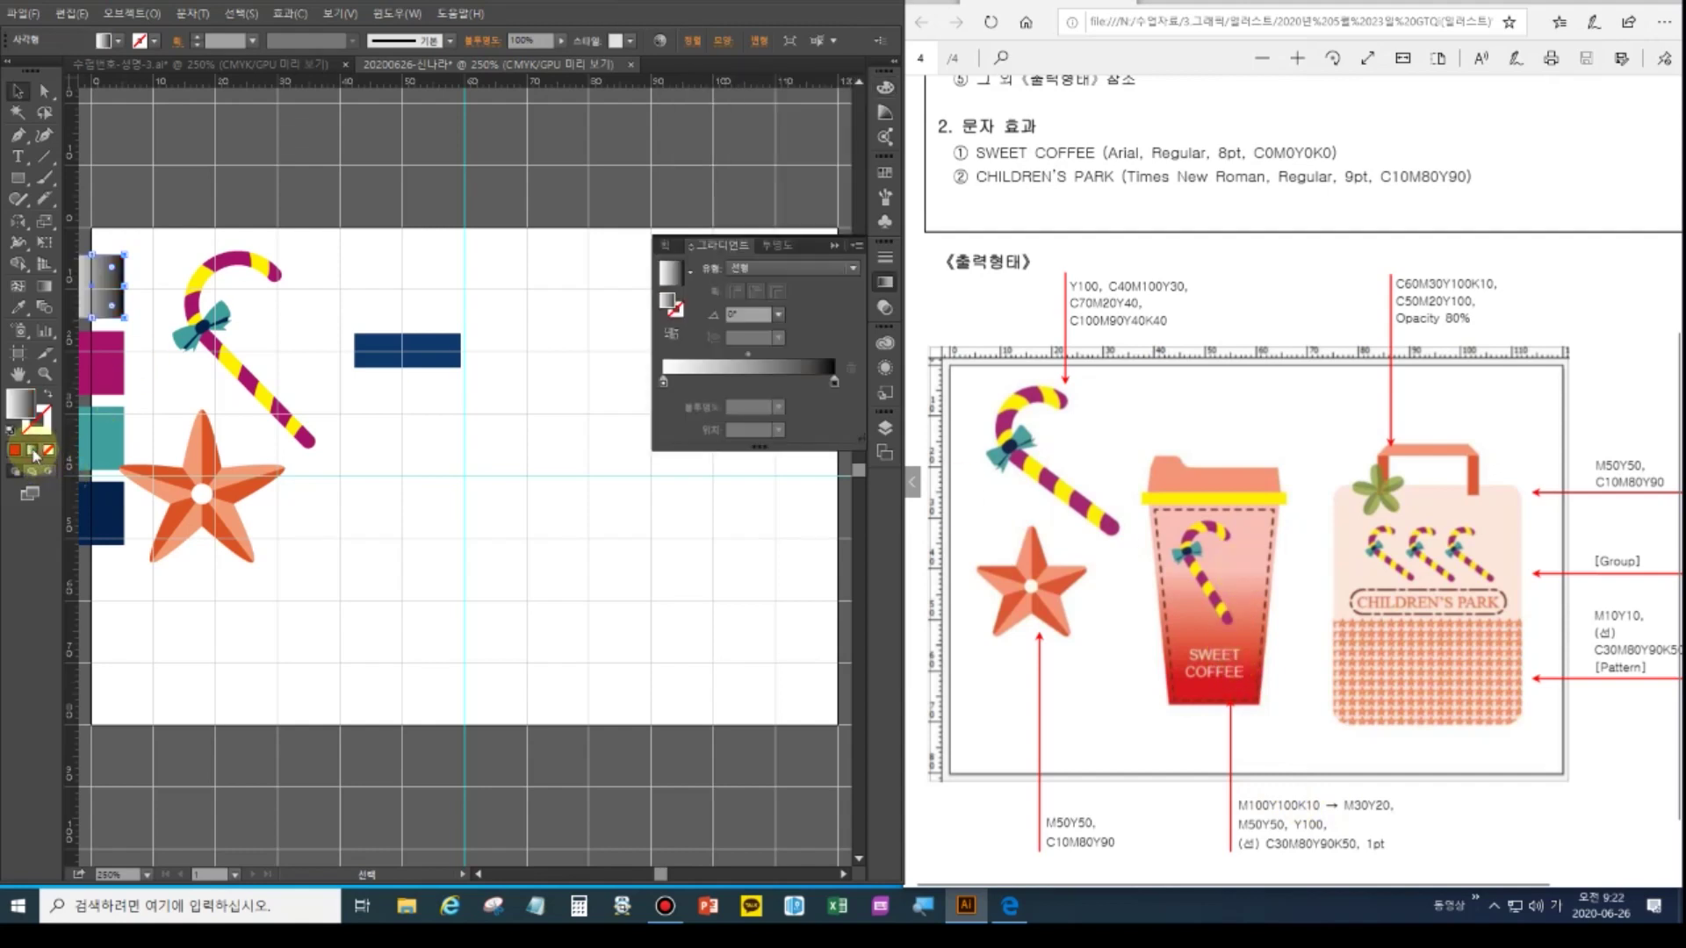
click(663, 383)
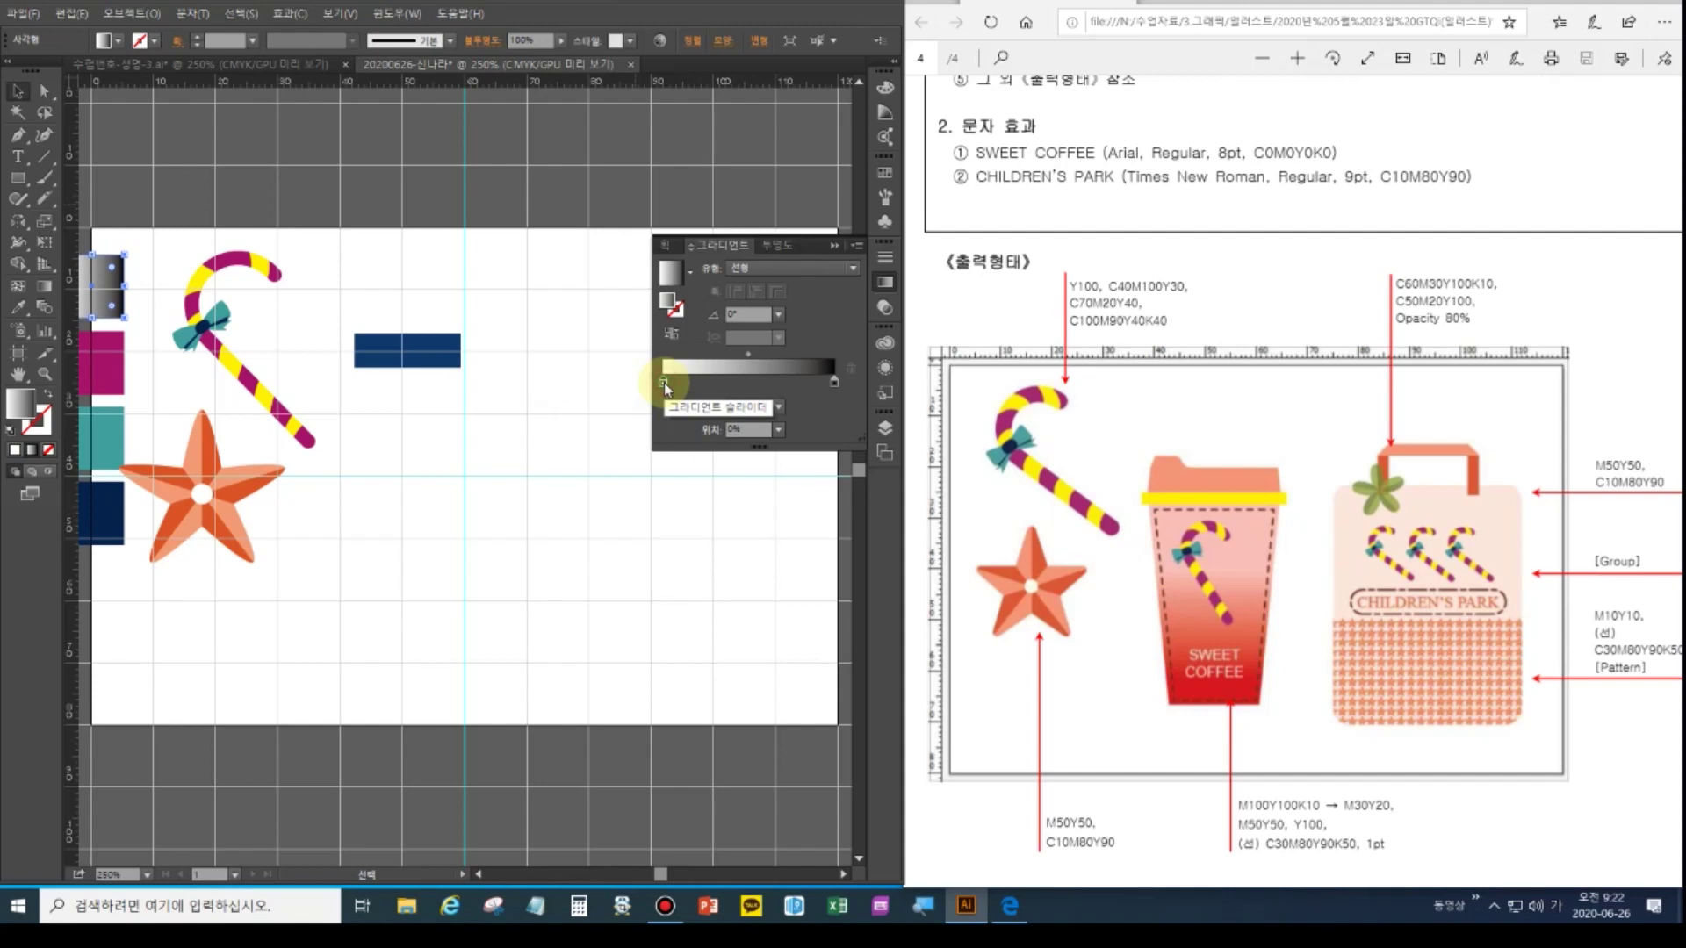
double_click(664, 383)
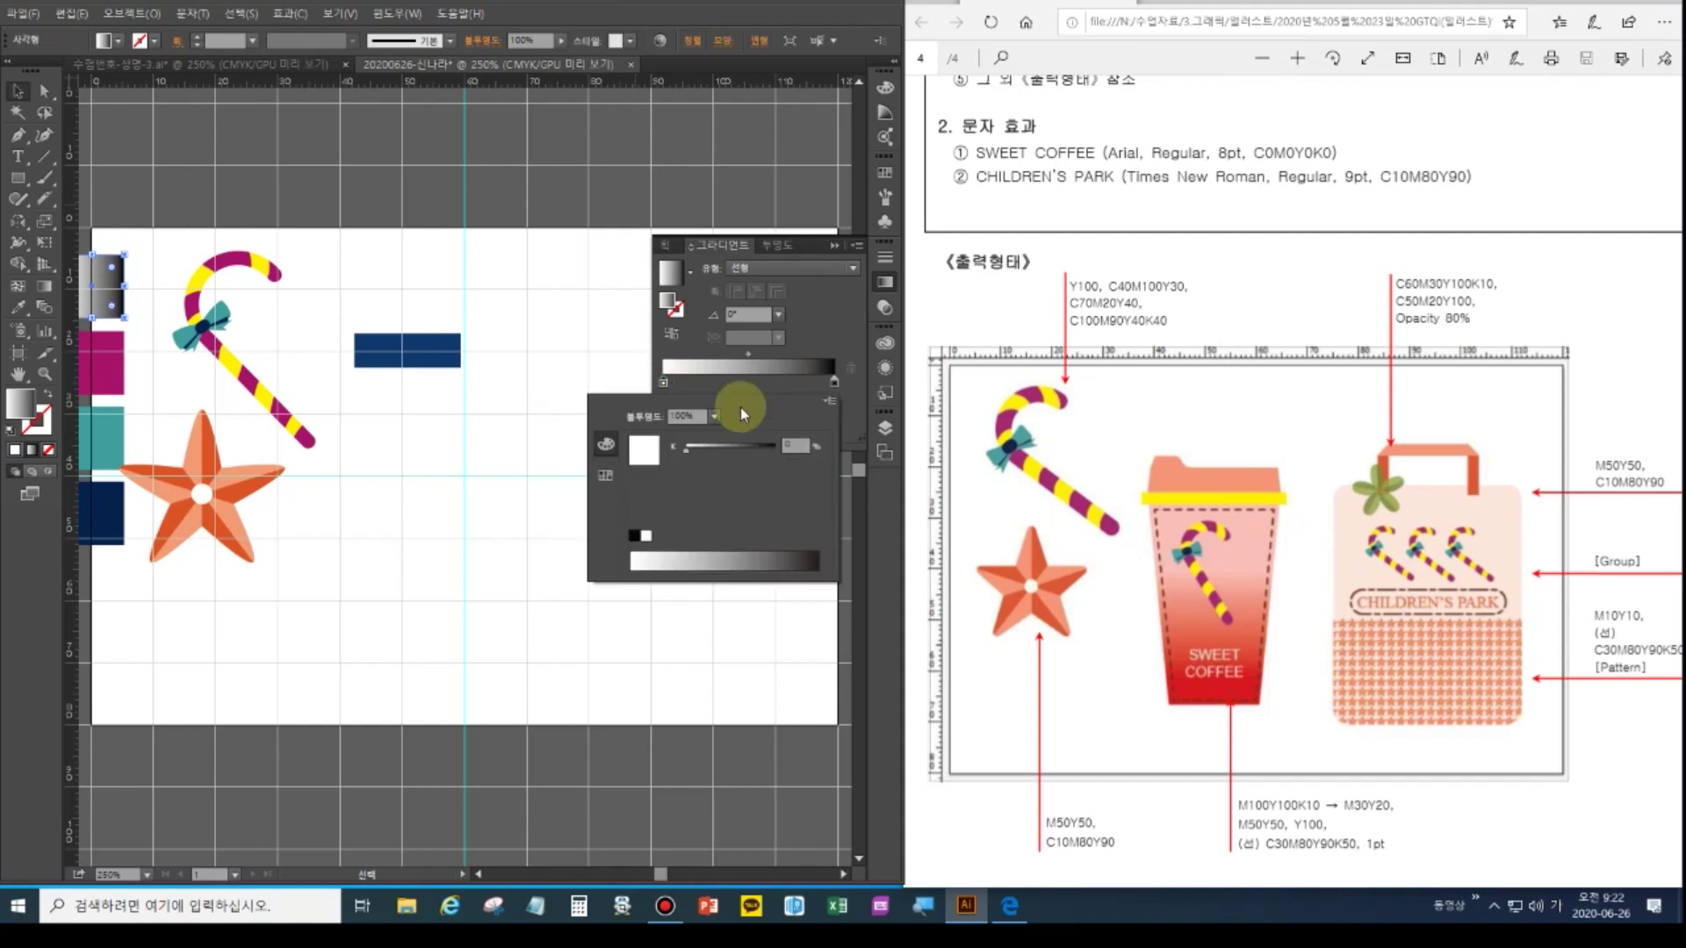
click(832, 399)
click(913, 455)
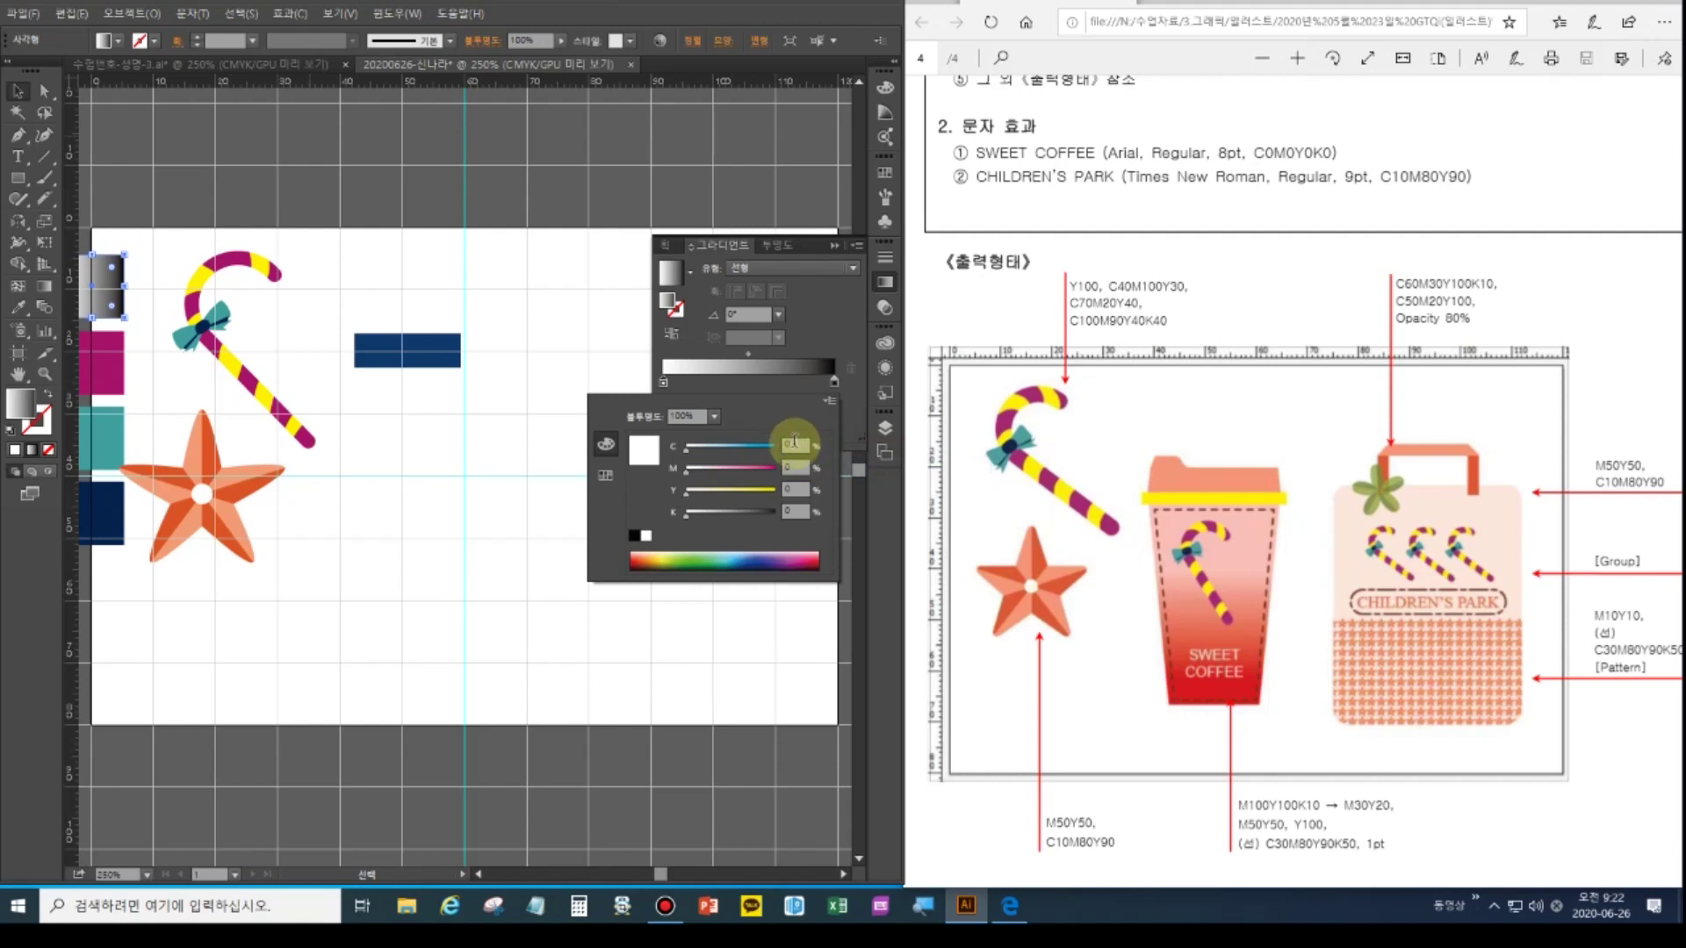
click(769, 475)
click(771, 478)
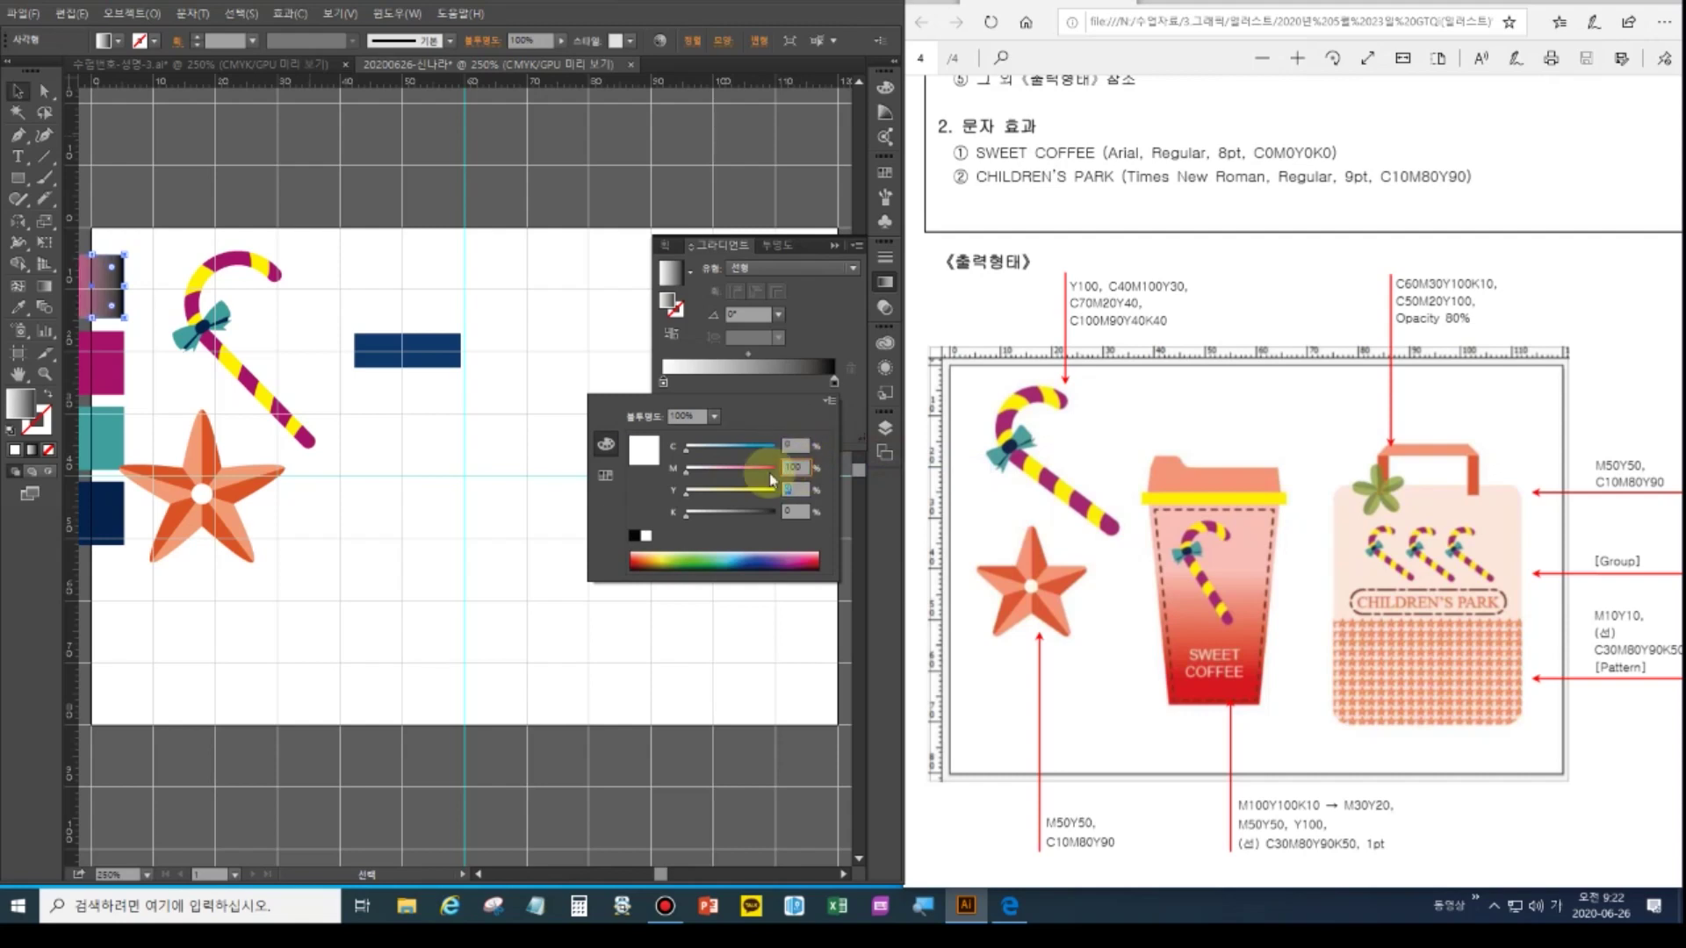
click(773, 489)
key(Return)
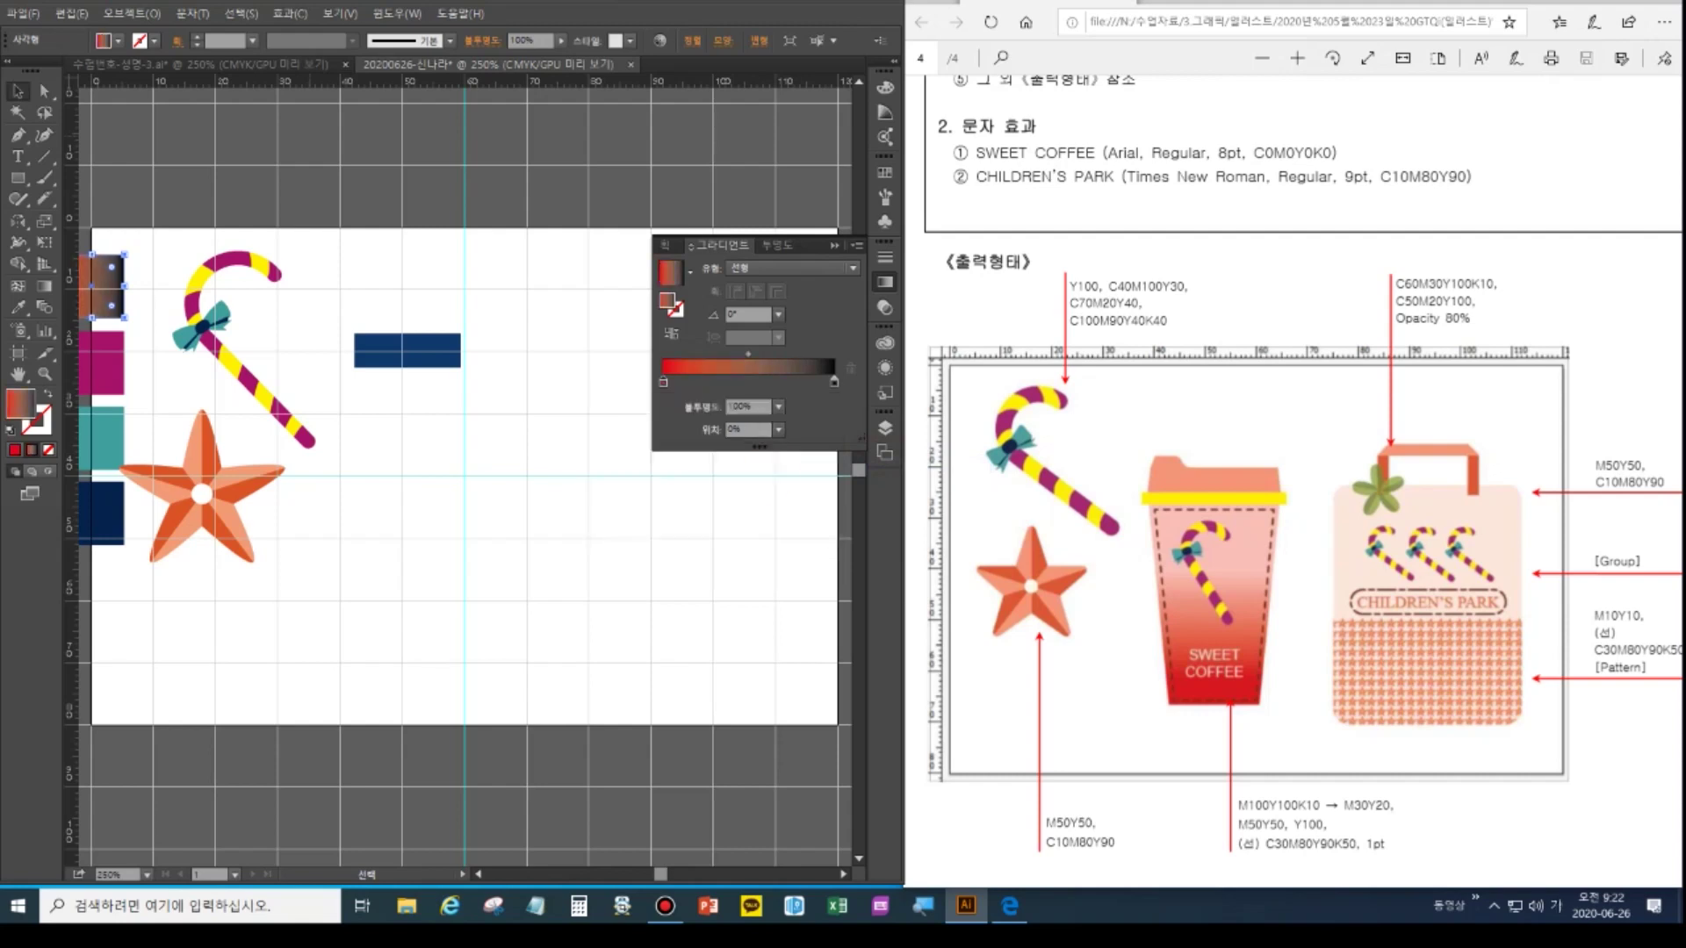
Set the swatch gradient's ending colour stop to M30 Y20 K0 in CMYK
double_click(832, 383)
click(828, 402)
click(877, 463)
click(796, 468)
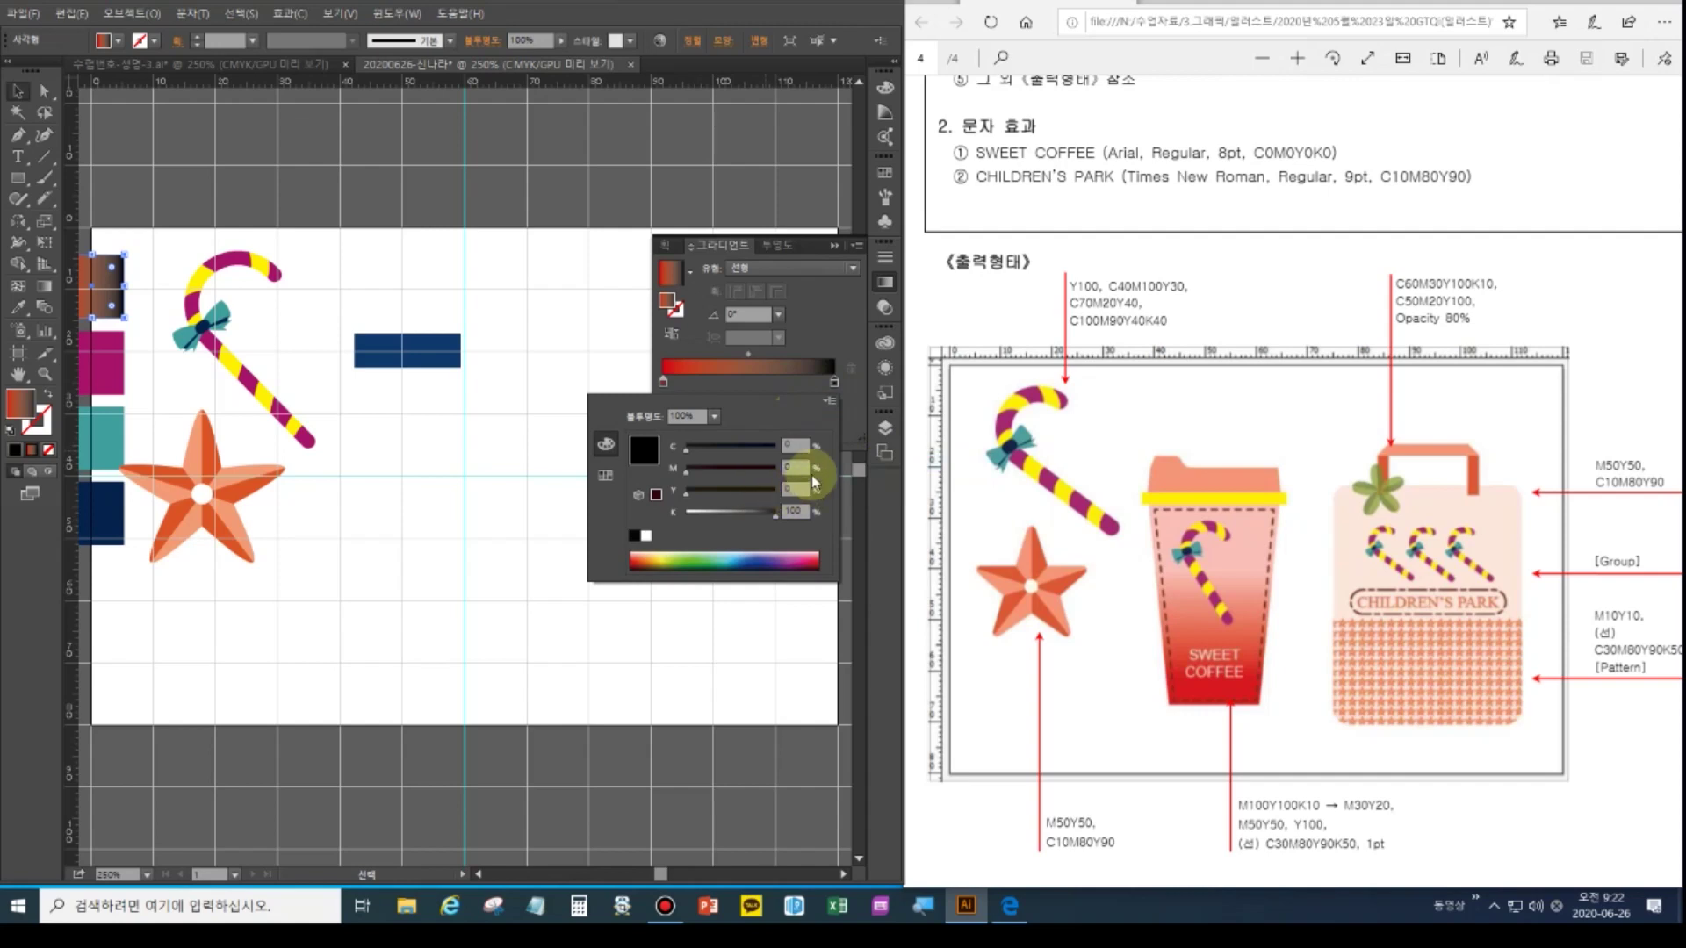
text(80)
key(Tab)
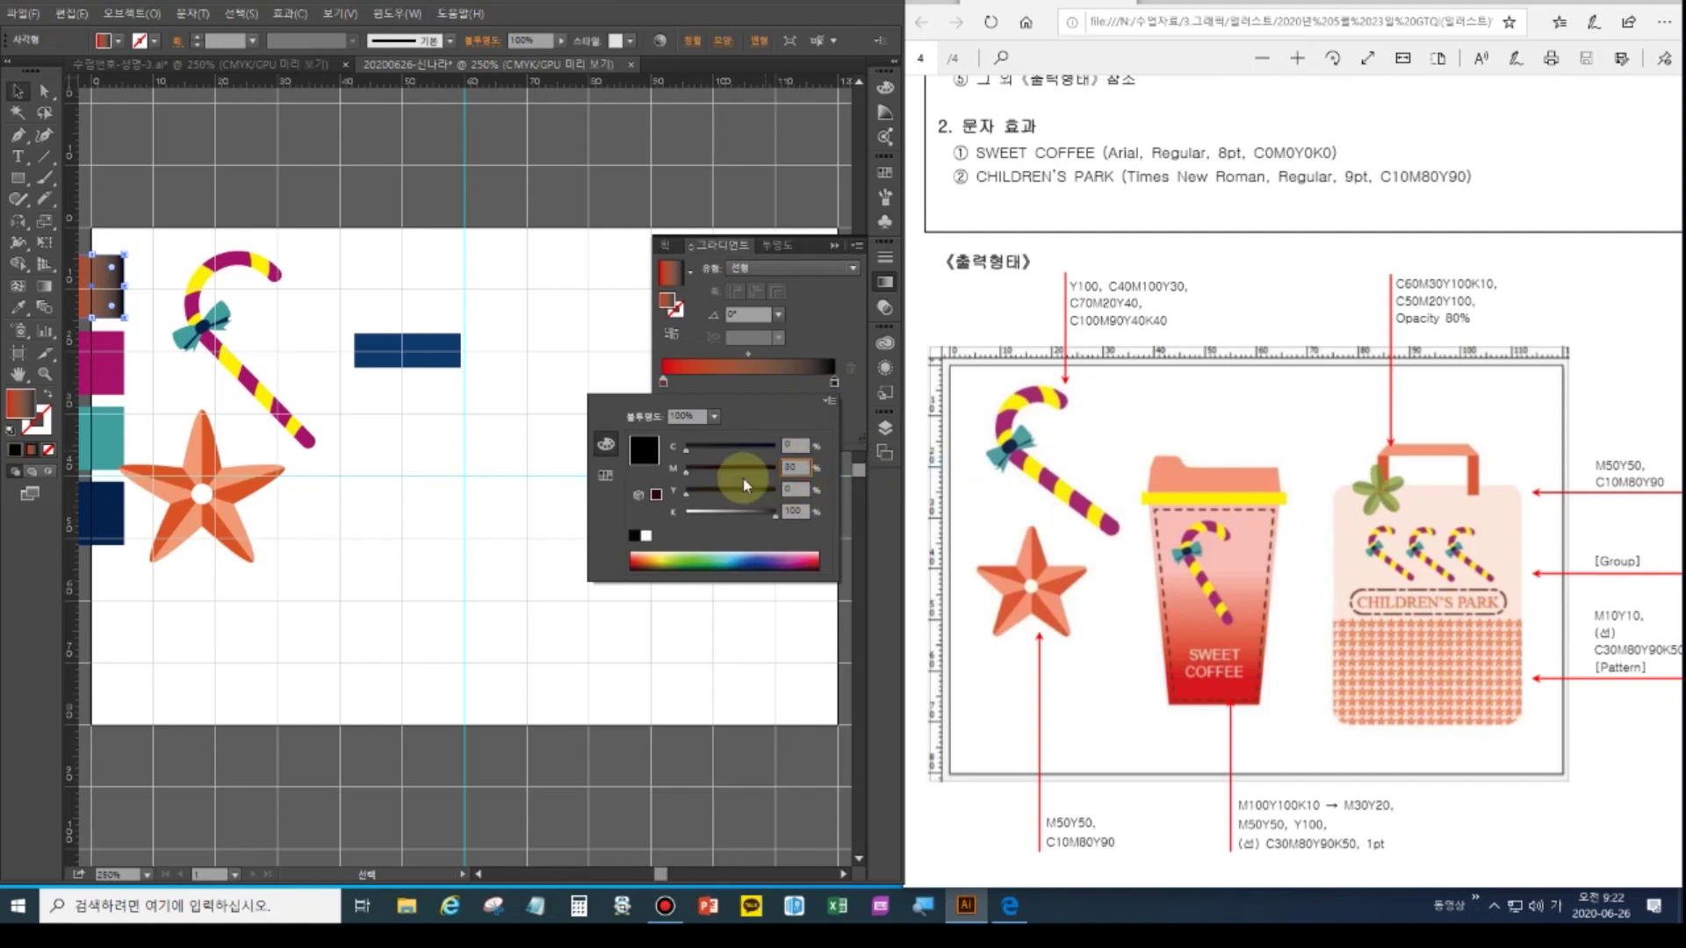
text(20)
key(Tab)
text(0)
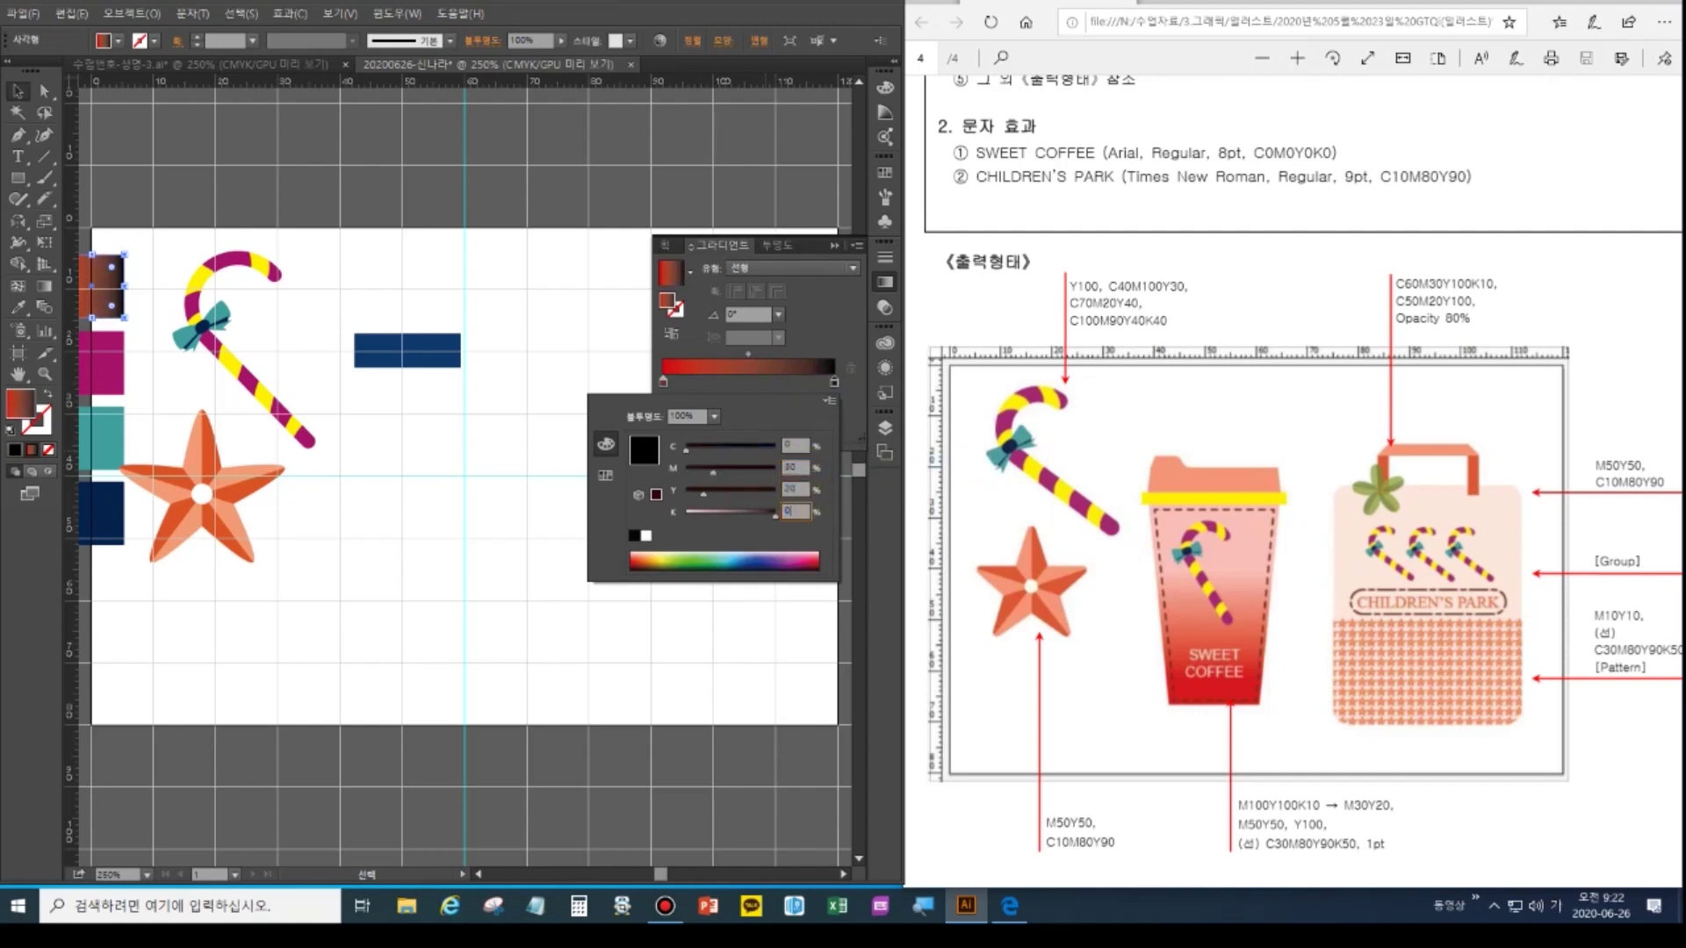
key(Return)
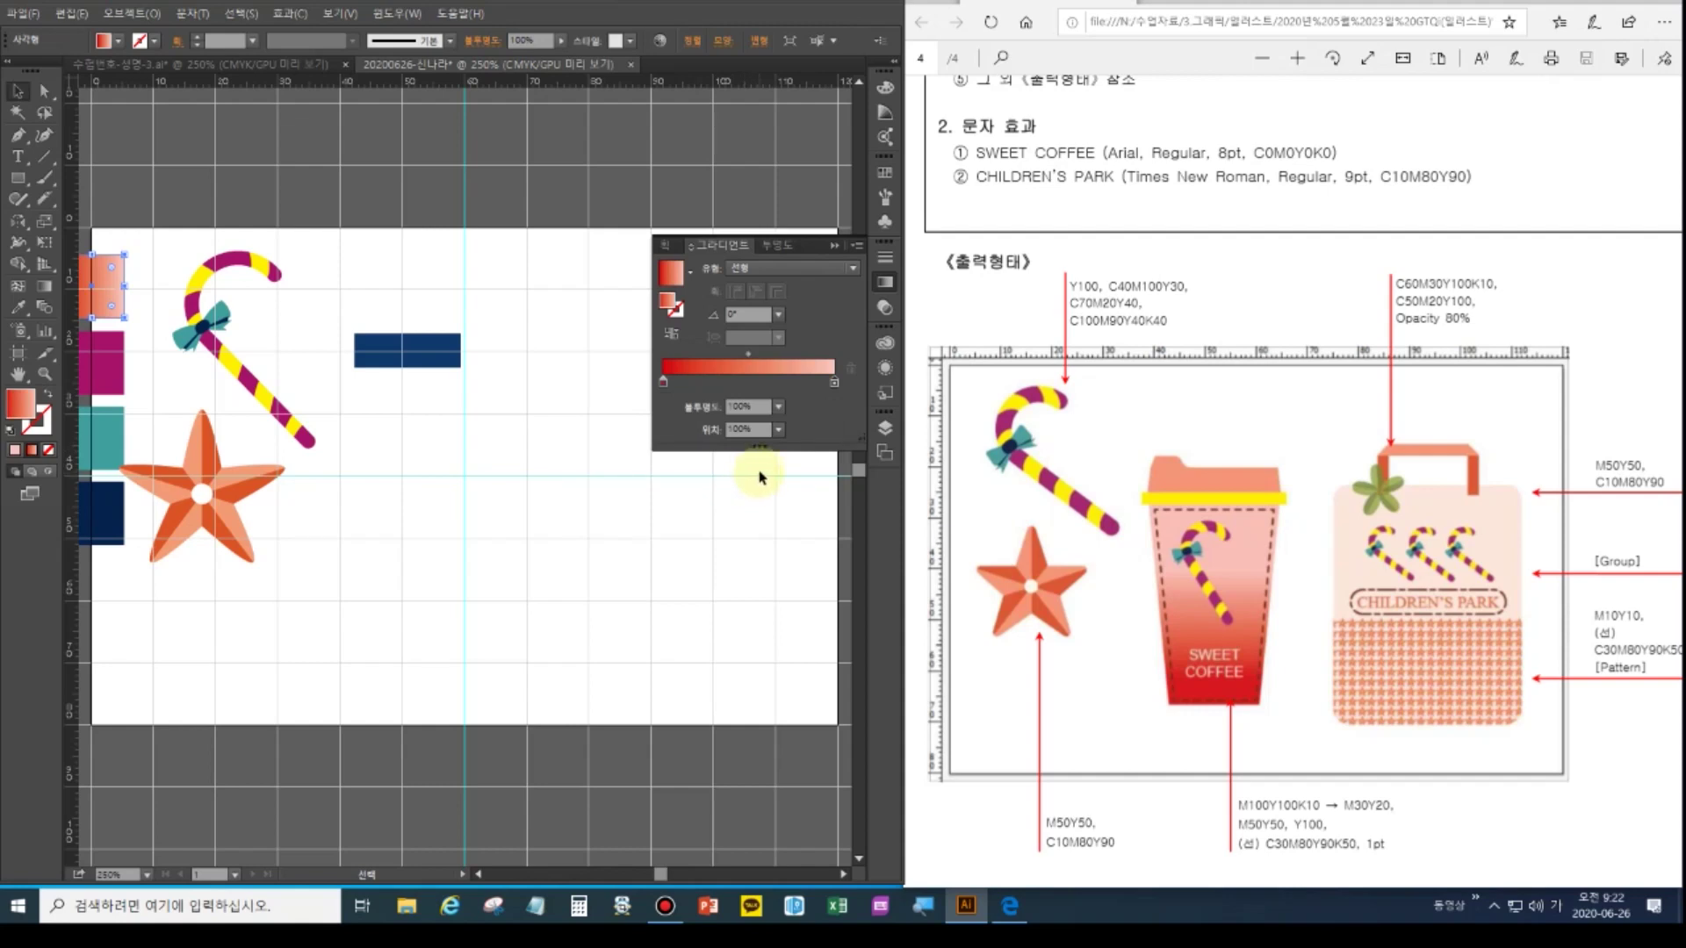
Recolour the magenta swatch square to C0 M50 Y50
click(106, 364)
click(885, 87)
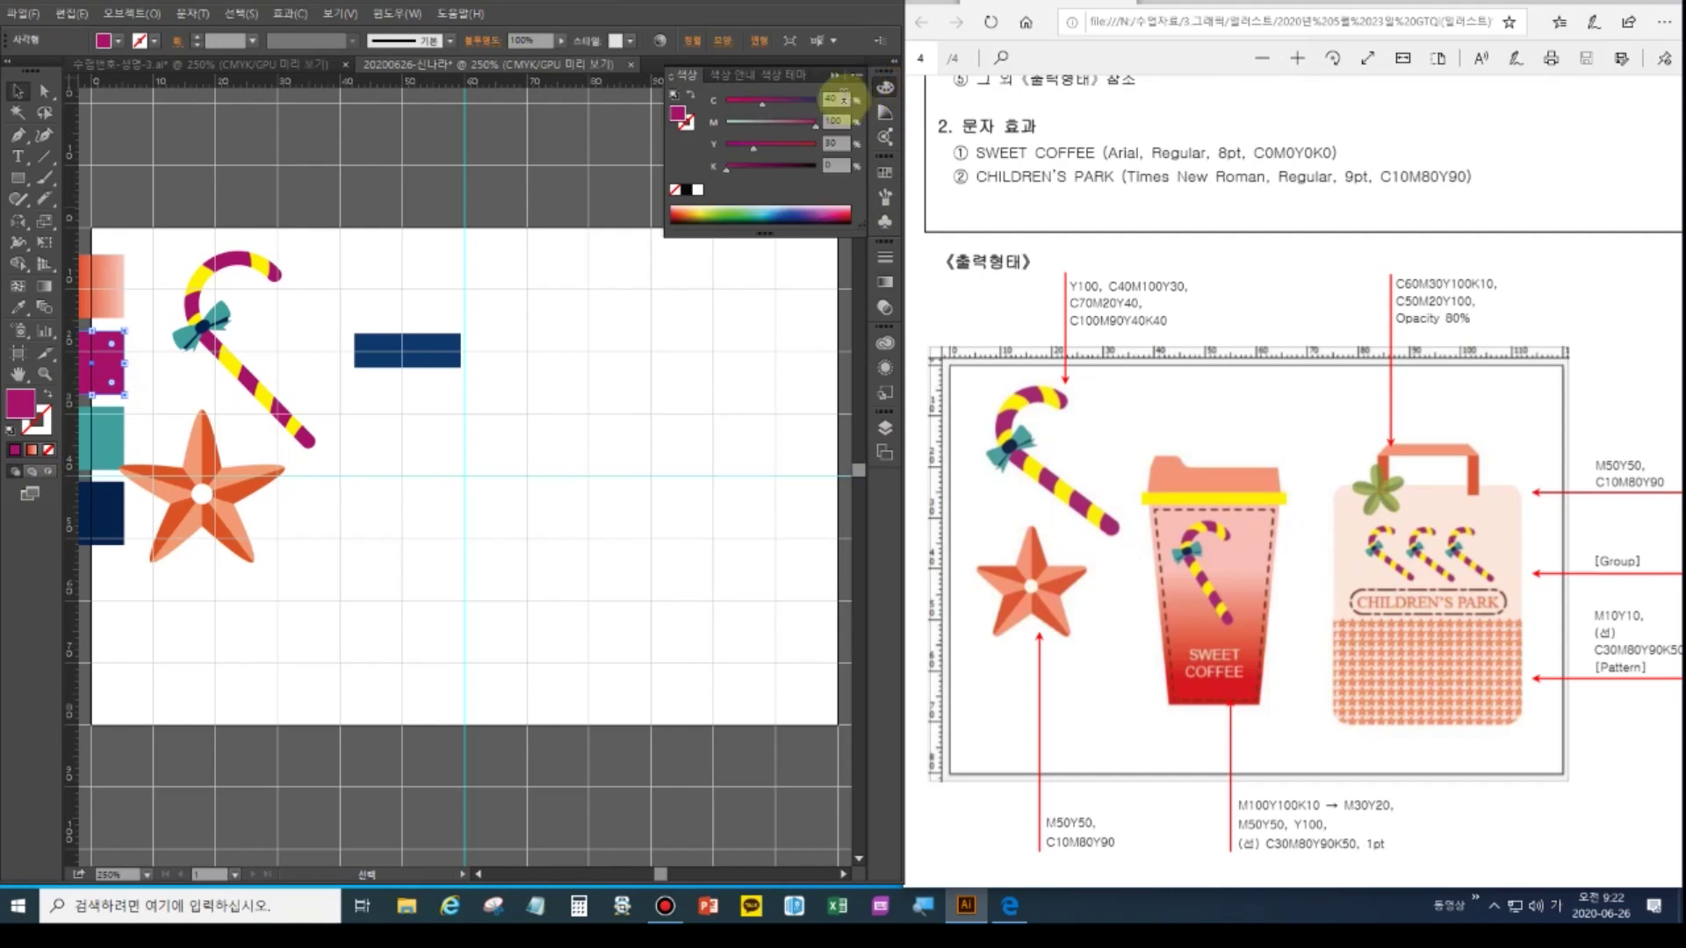
click(827, 98)
text(0)
key(Tab)
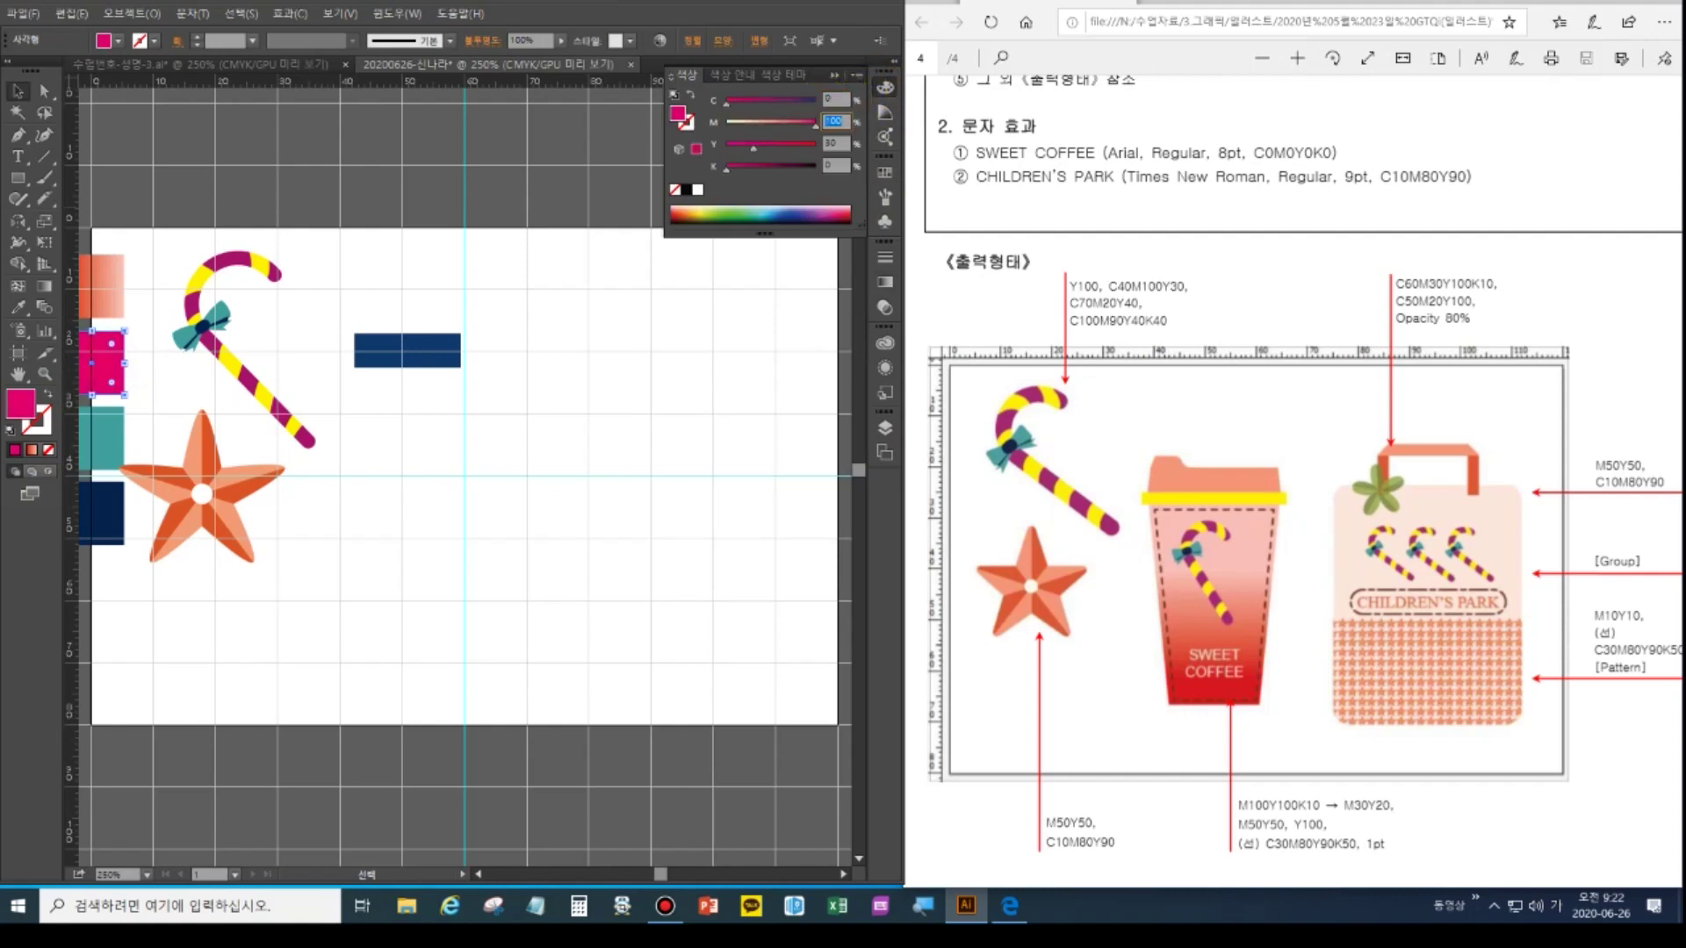
text(50)
key(Tab)
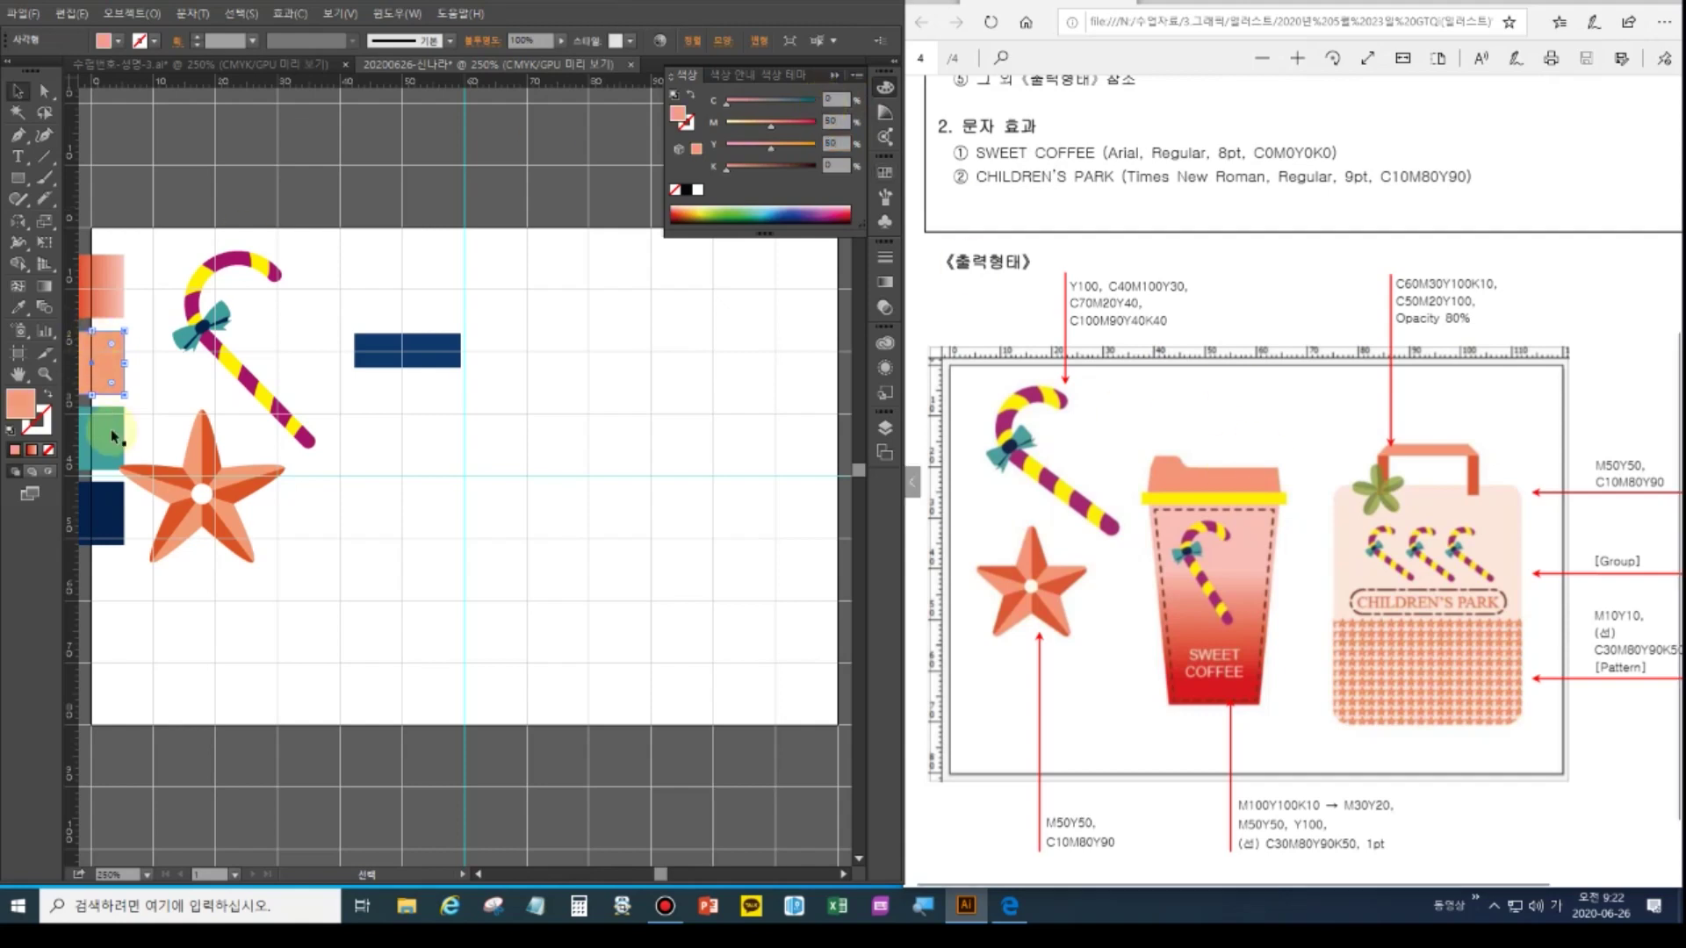
Recolour the teal swatch square to pure yellow, C0 M0 Y100
click(109, 432)
click(835, 98)
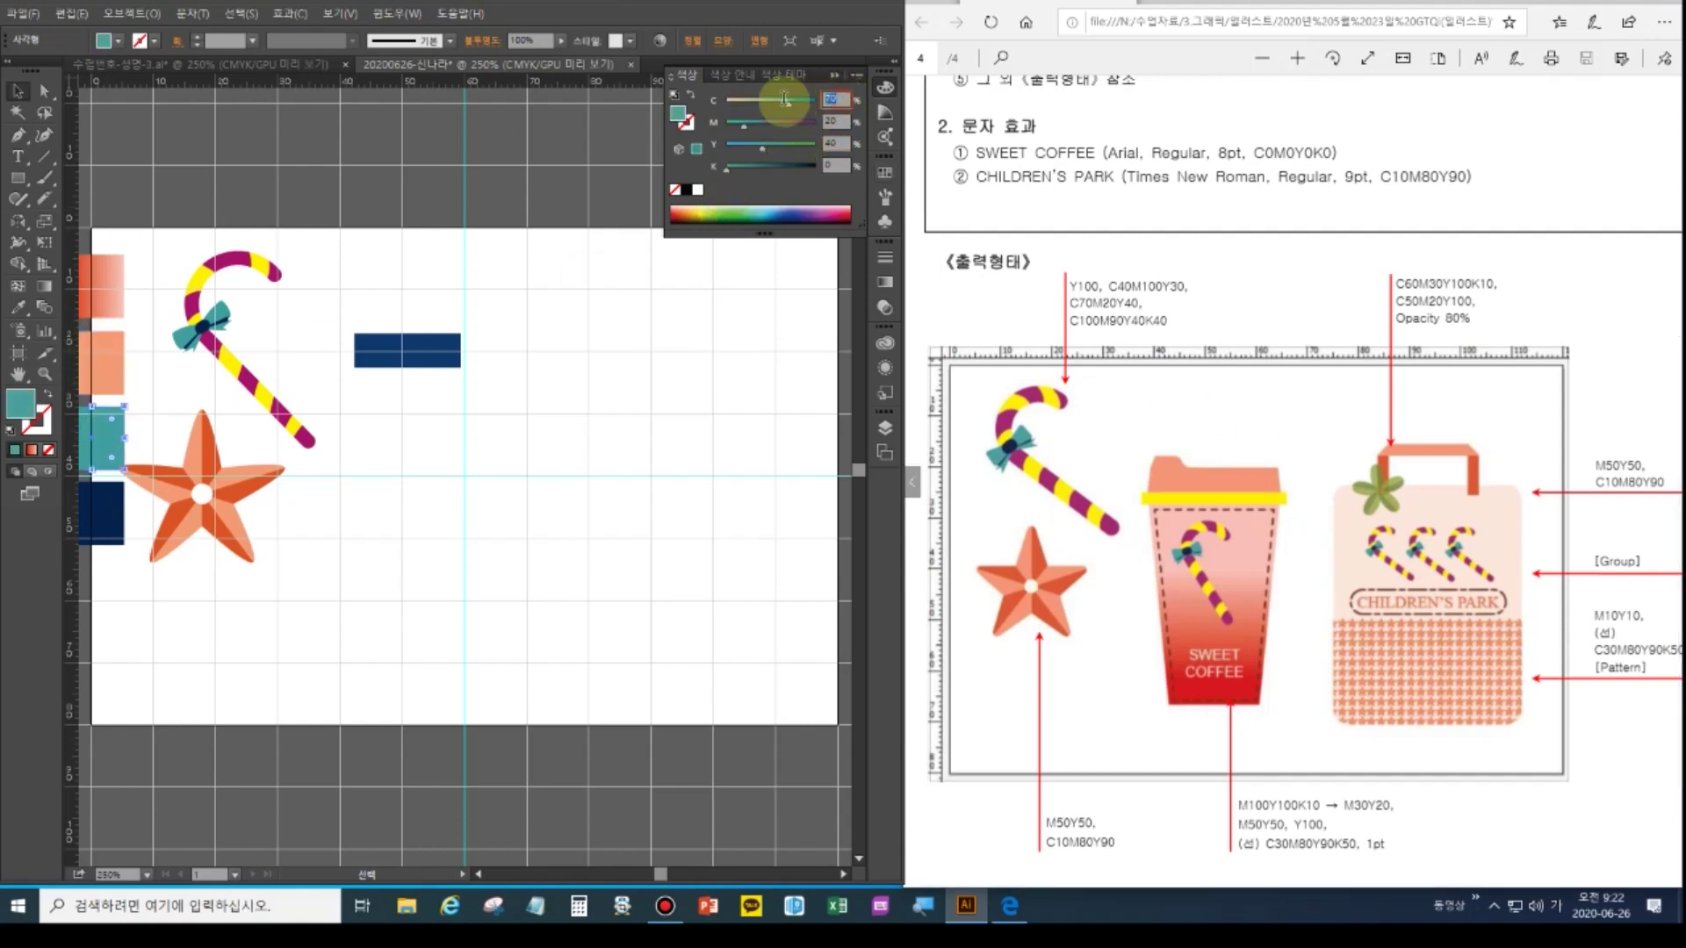
key(Tab)
text(0)
key(Tab)
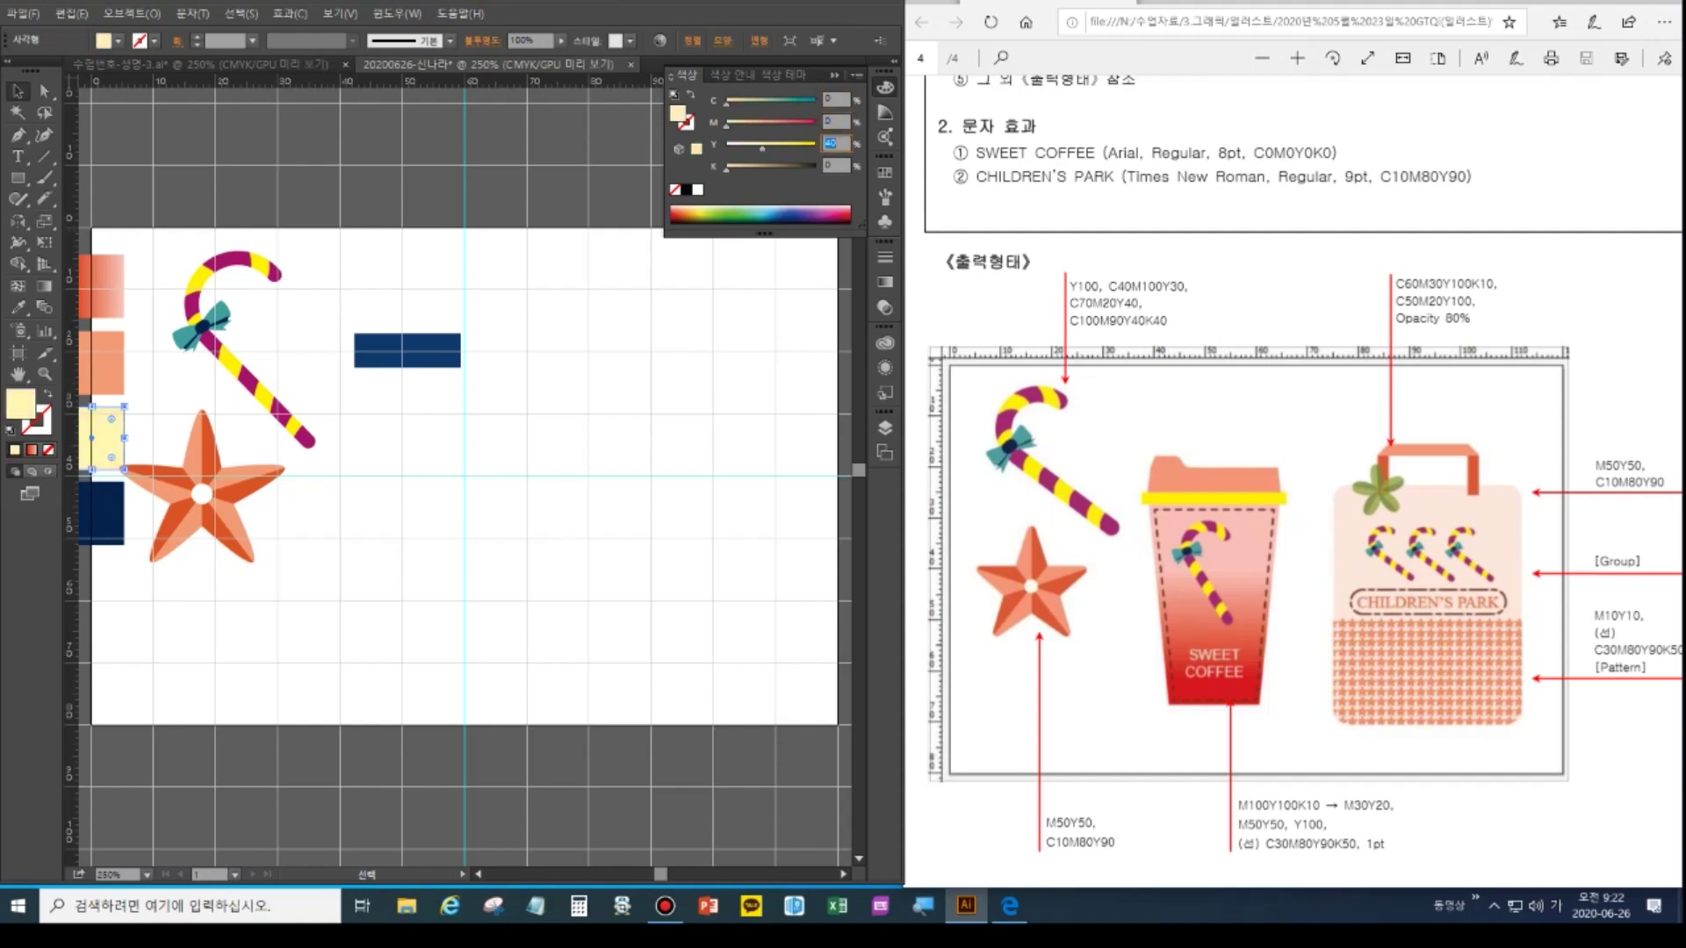
key(Return)
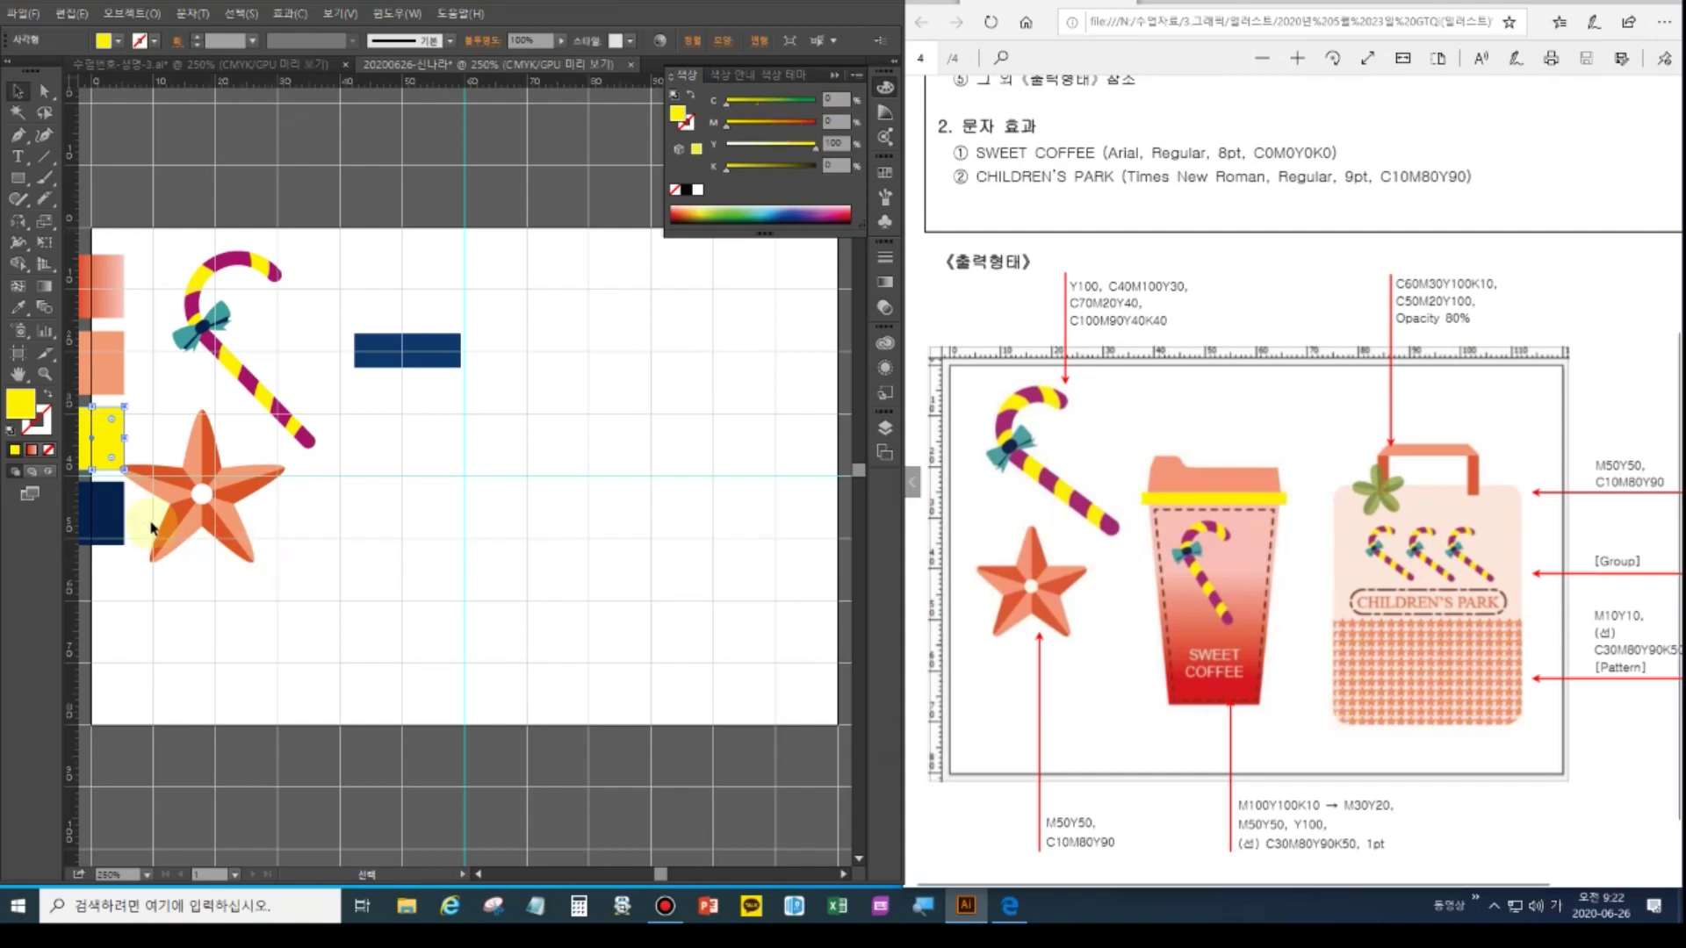
Fill the navy rectangle with the red-to-pink gradient sampled from the topmost swatch square using the Eyedropper
click(110, 509)
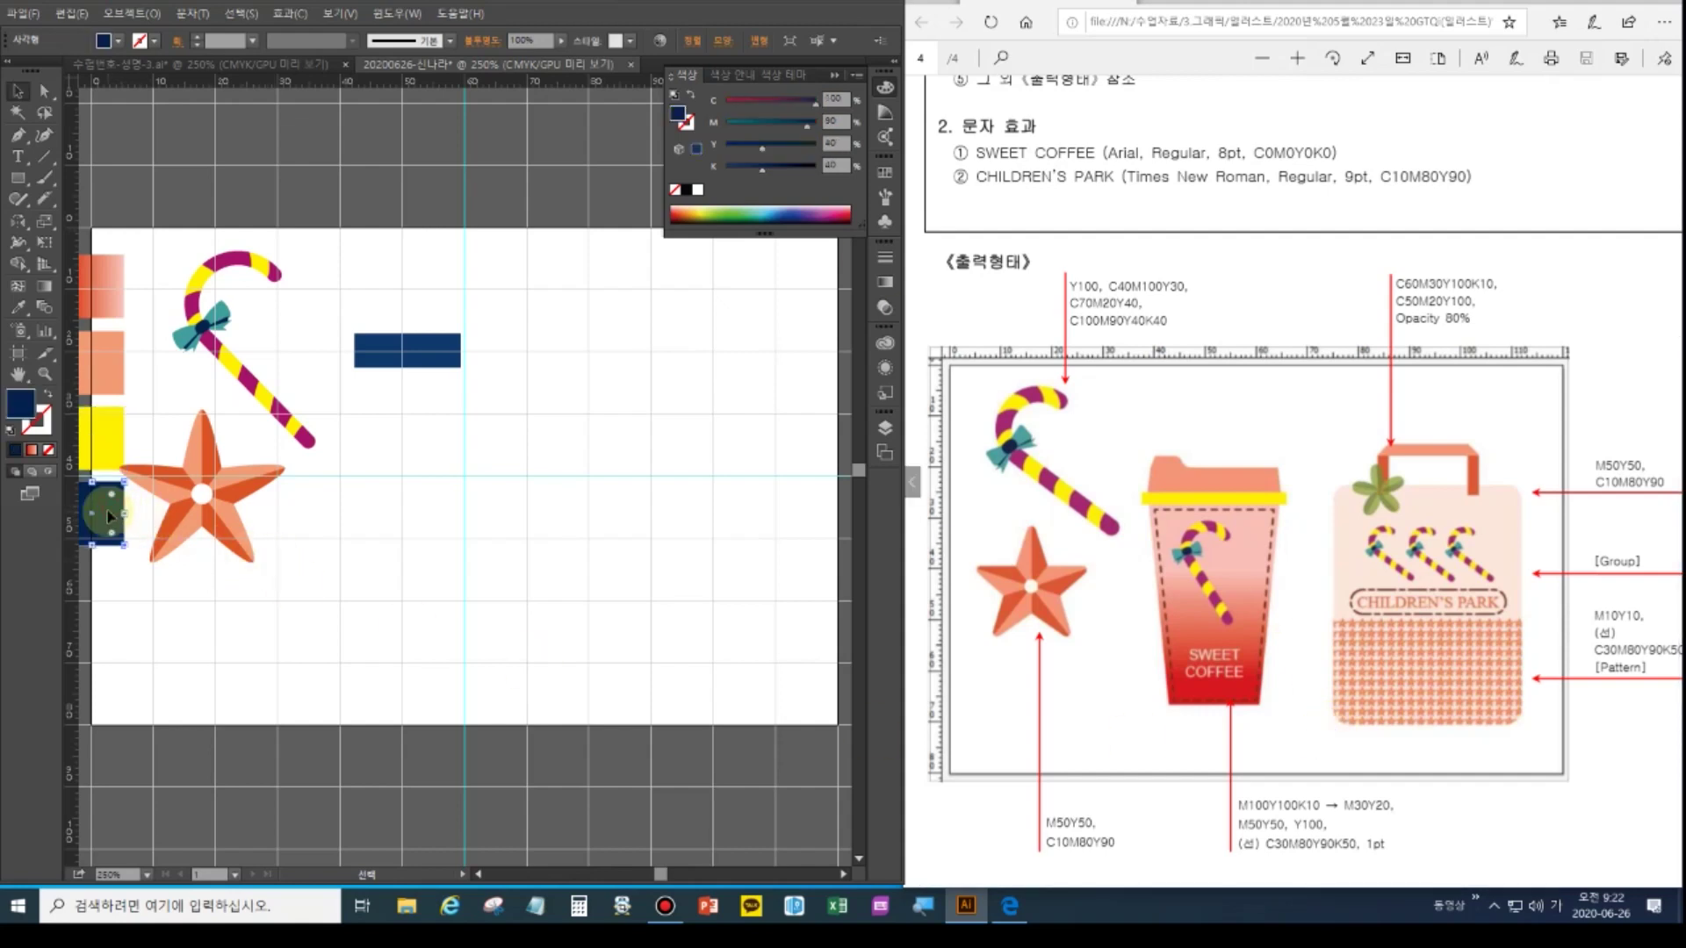
click(102, 285)
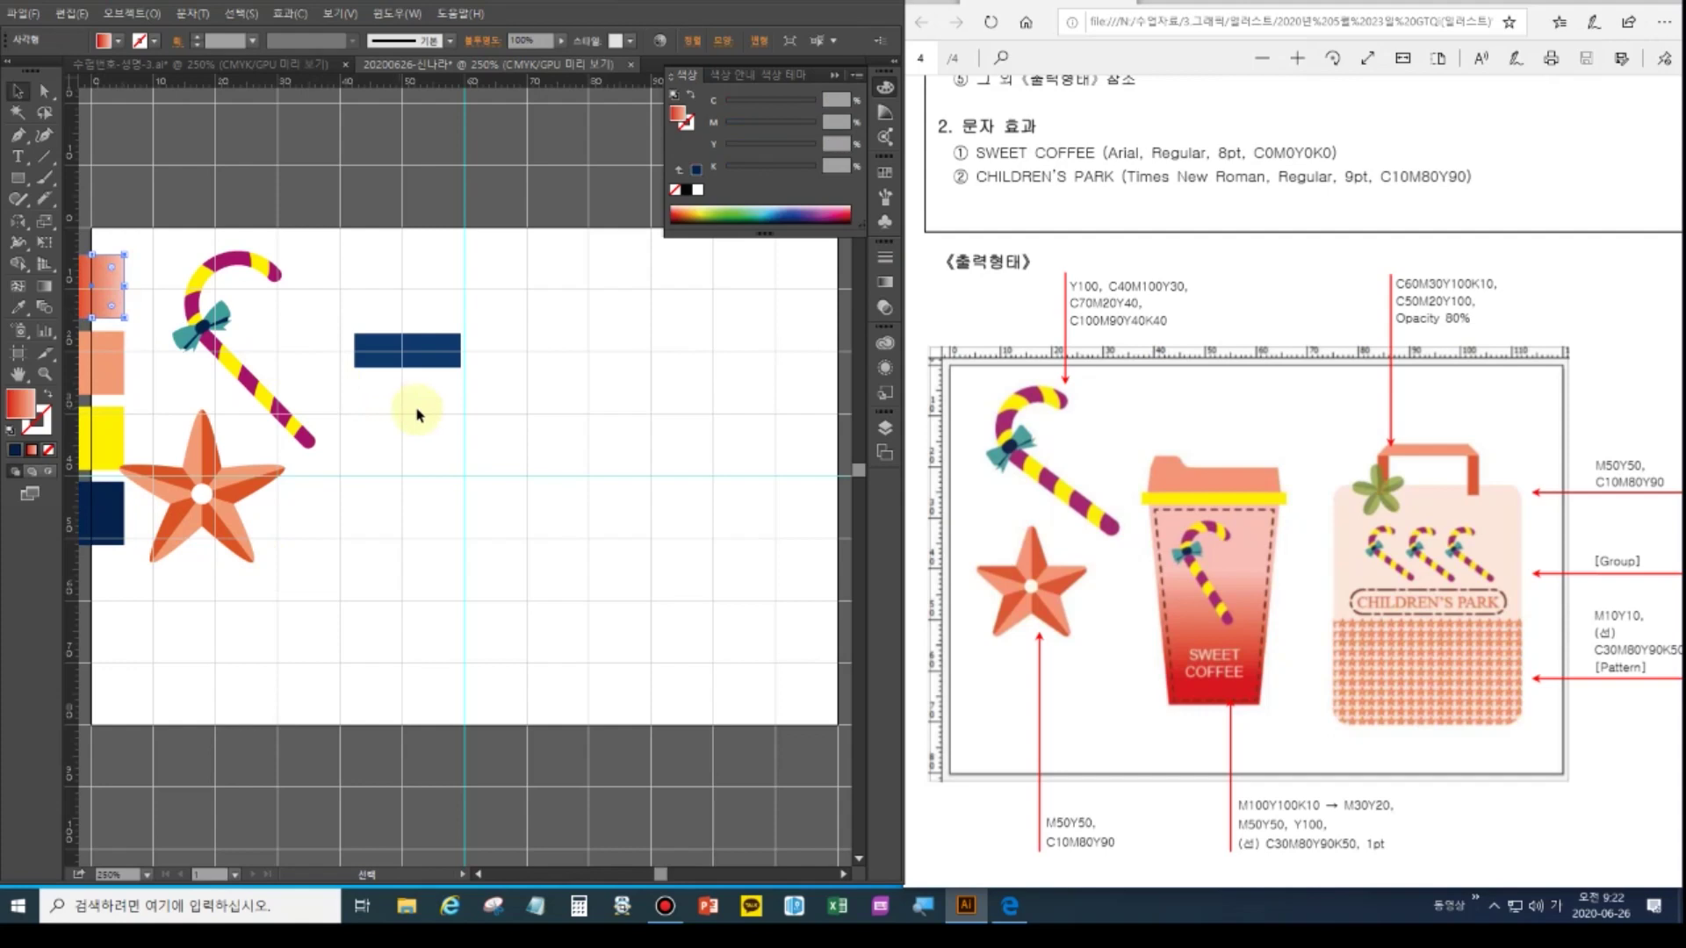
click(409, 359)
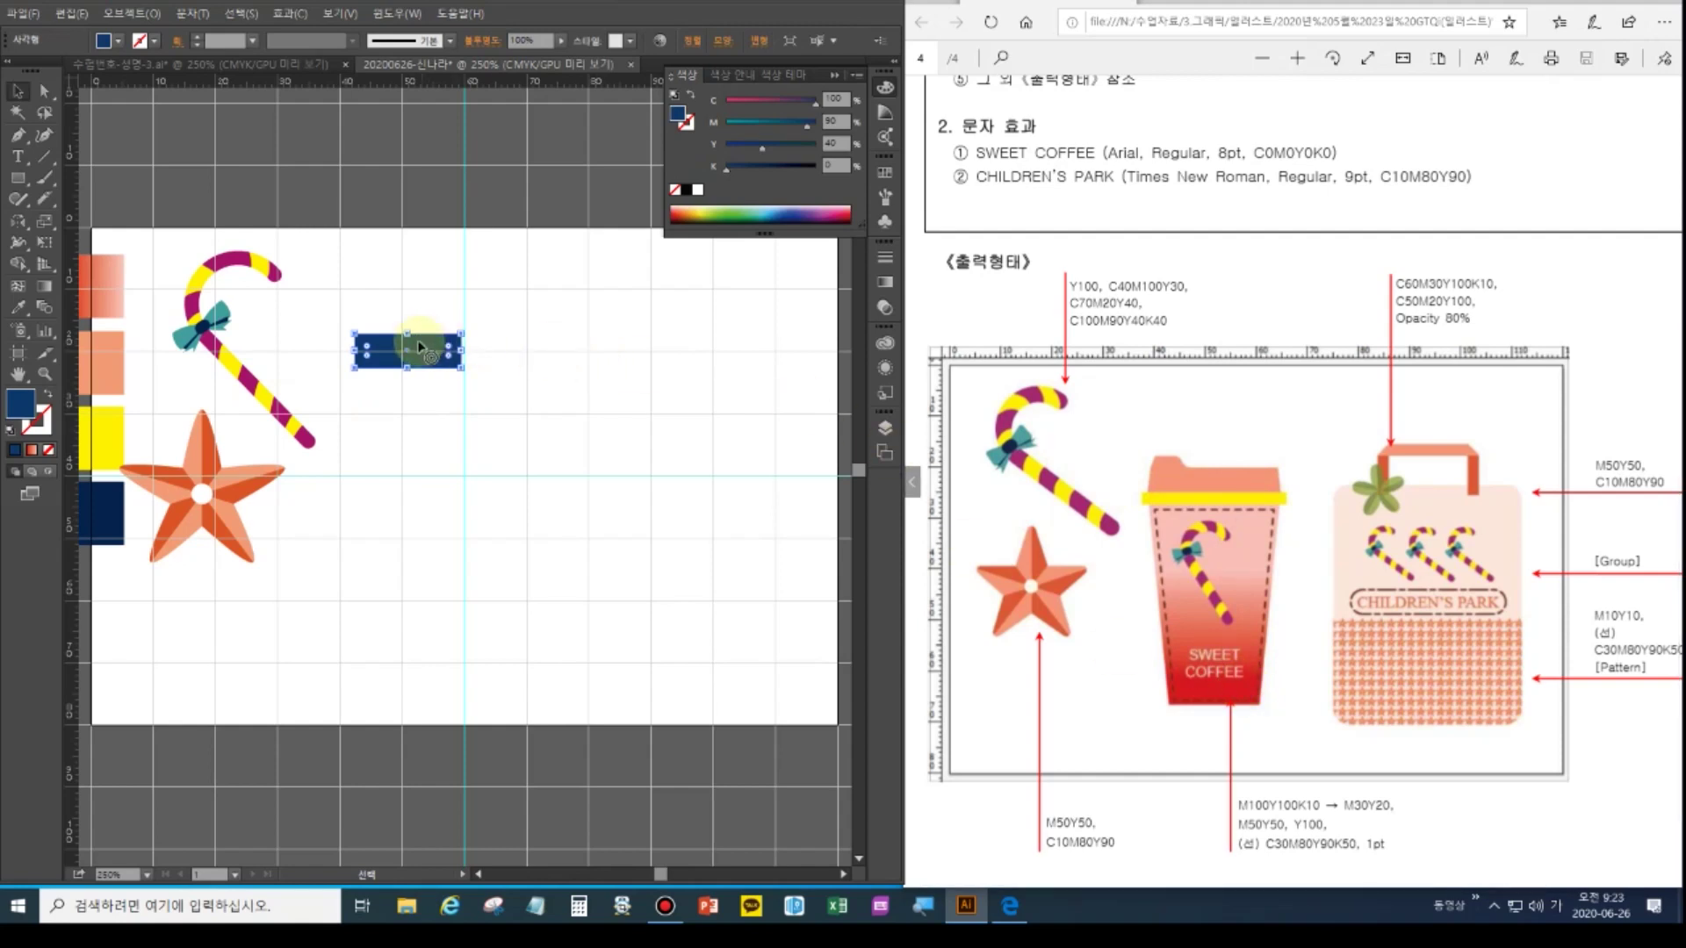
click(18, 307)
click(88, 285)
key(v)
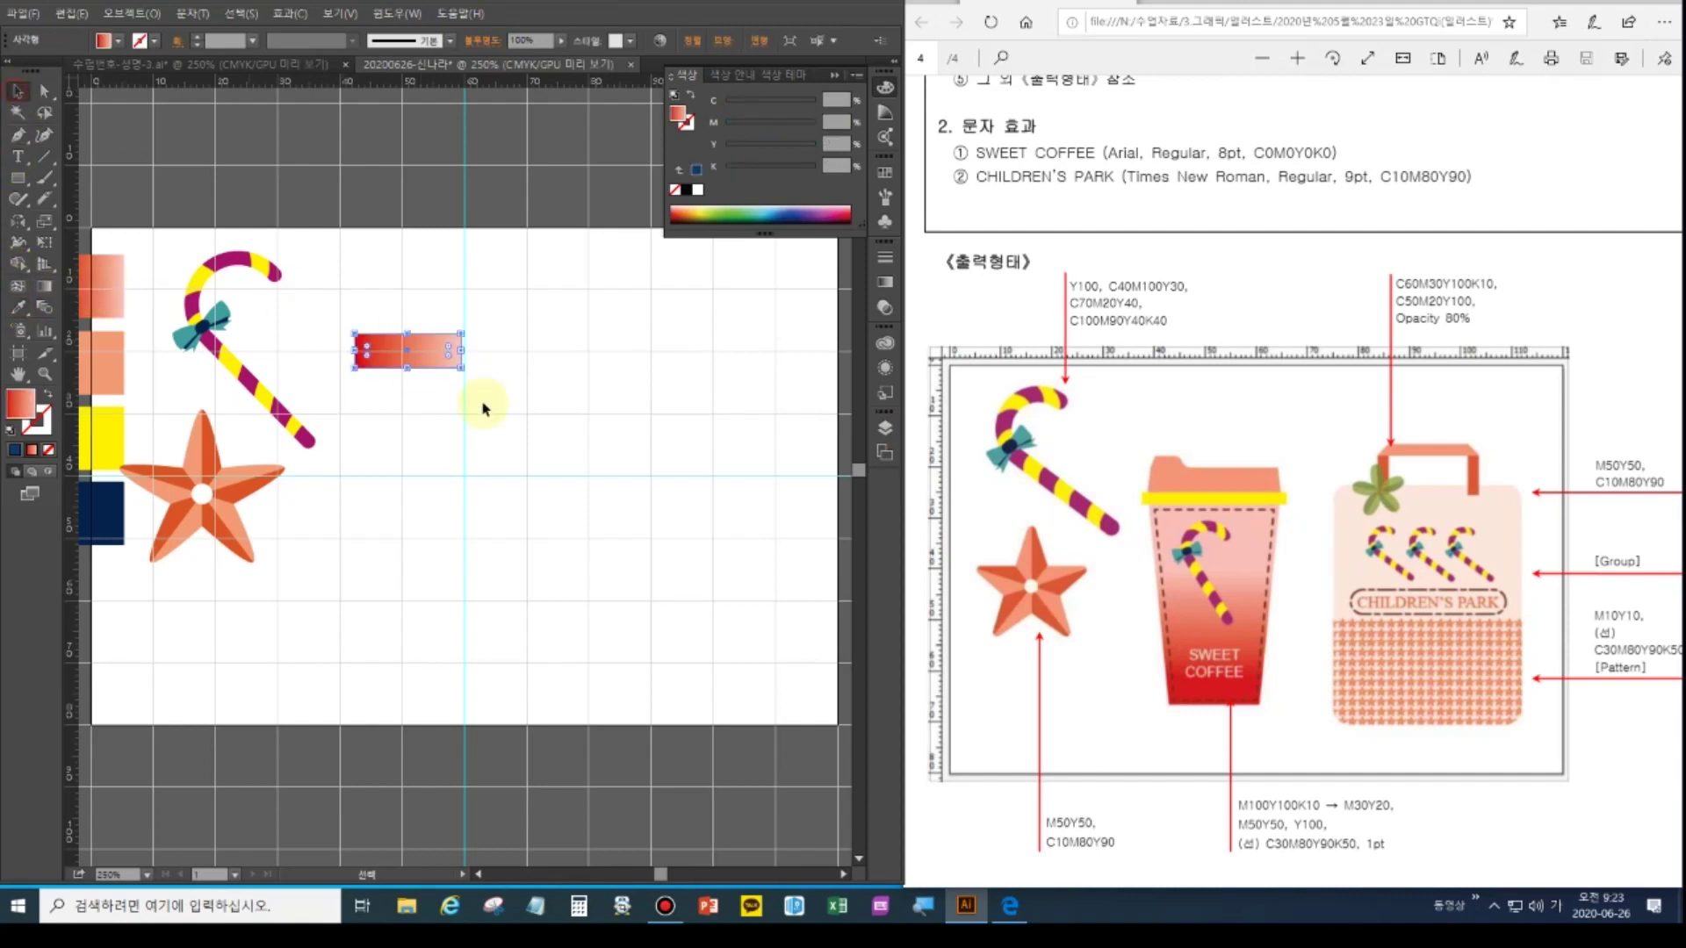
Stretch the gradient rectangle downward and lower its top edge so the shape is about 40 mm tall
drag(408, 369, 399, 630)
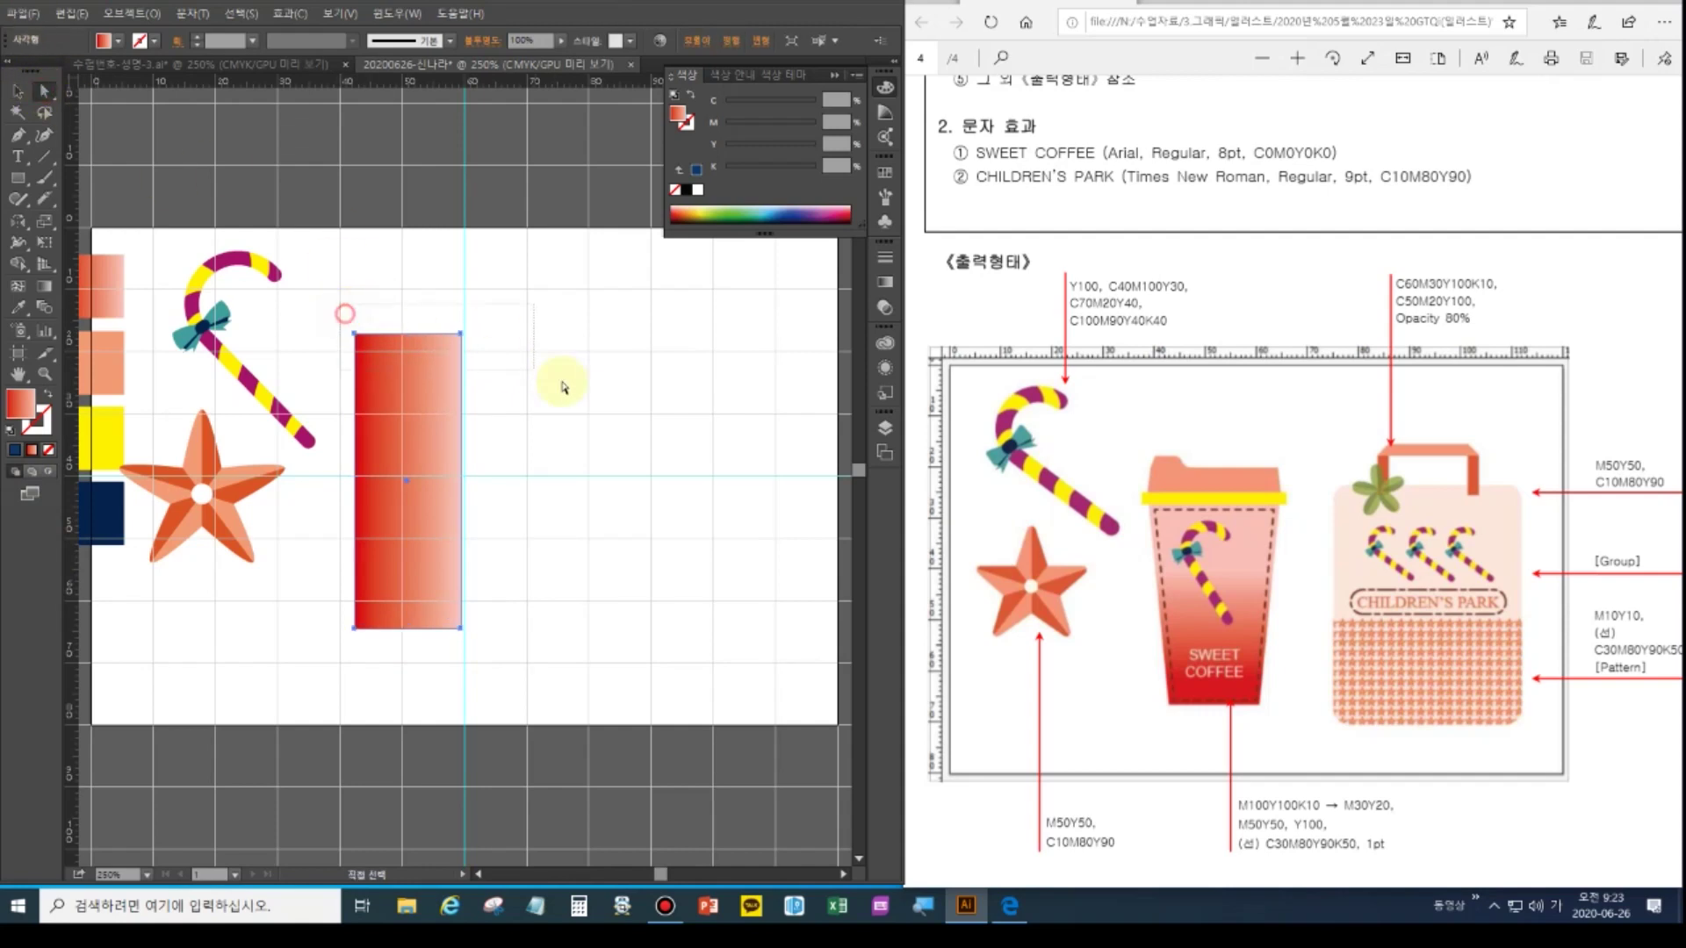
key(a)
key(Down)
key(Down)
key(Down)
key(Down)
key(Down)
key(Down)
key(Down)
key(Down)
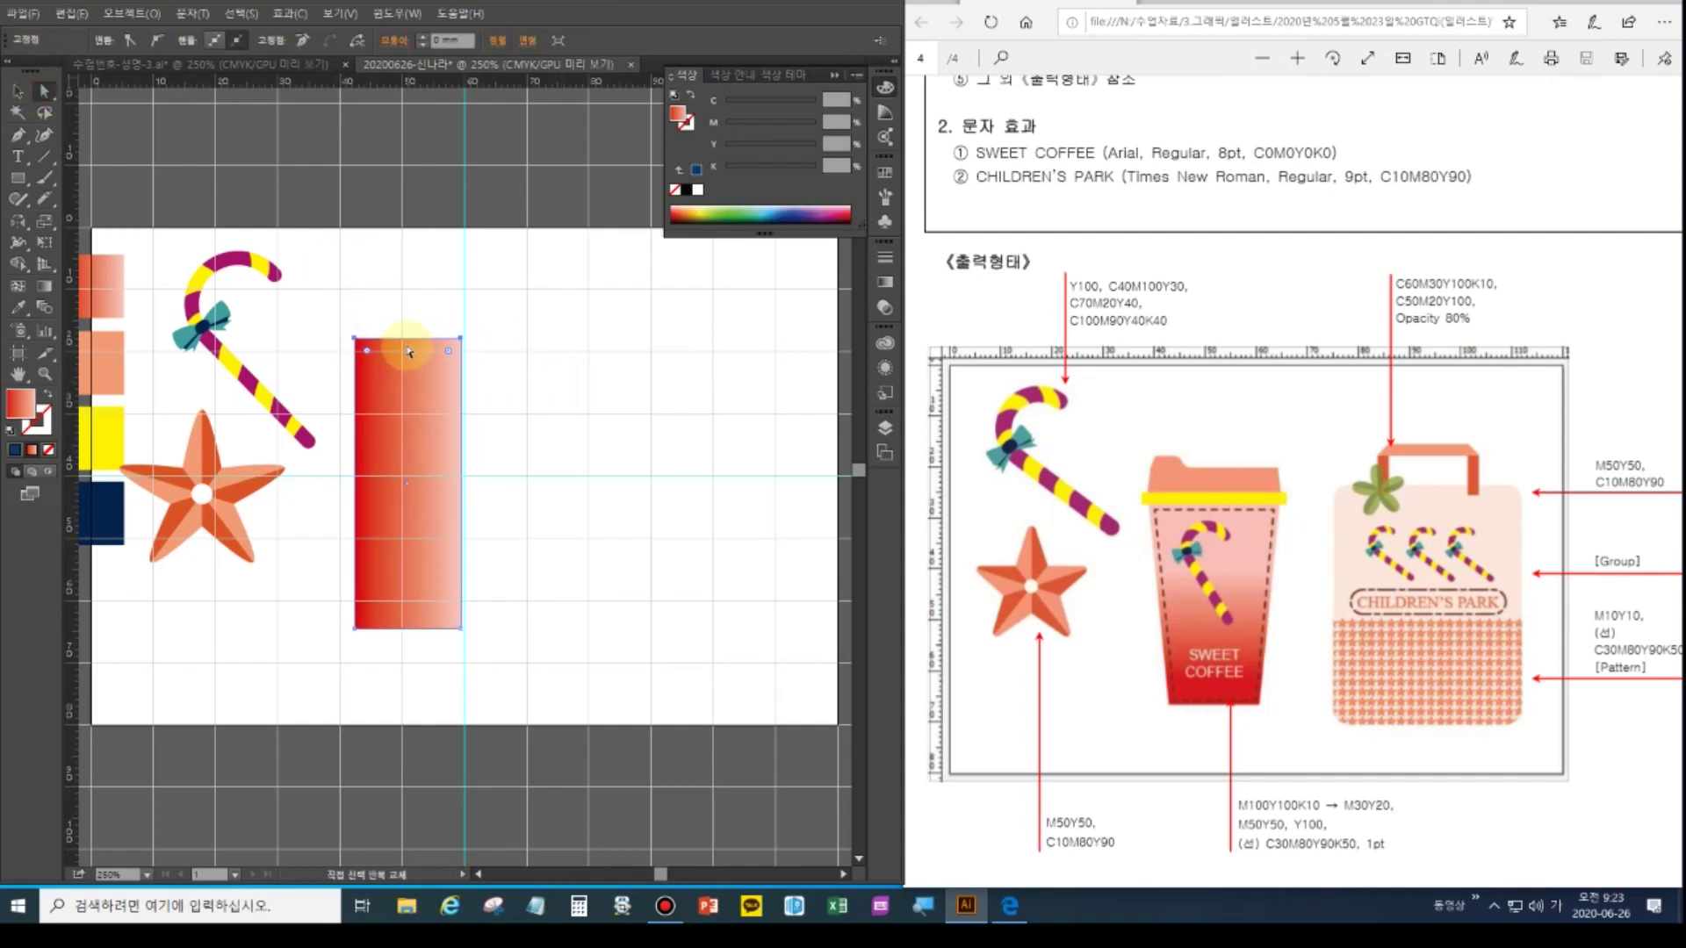
key(Down)
key(Down)
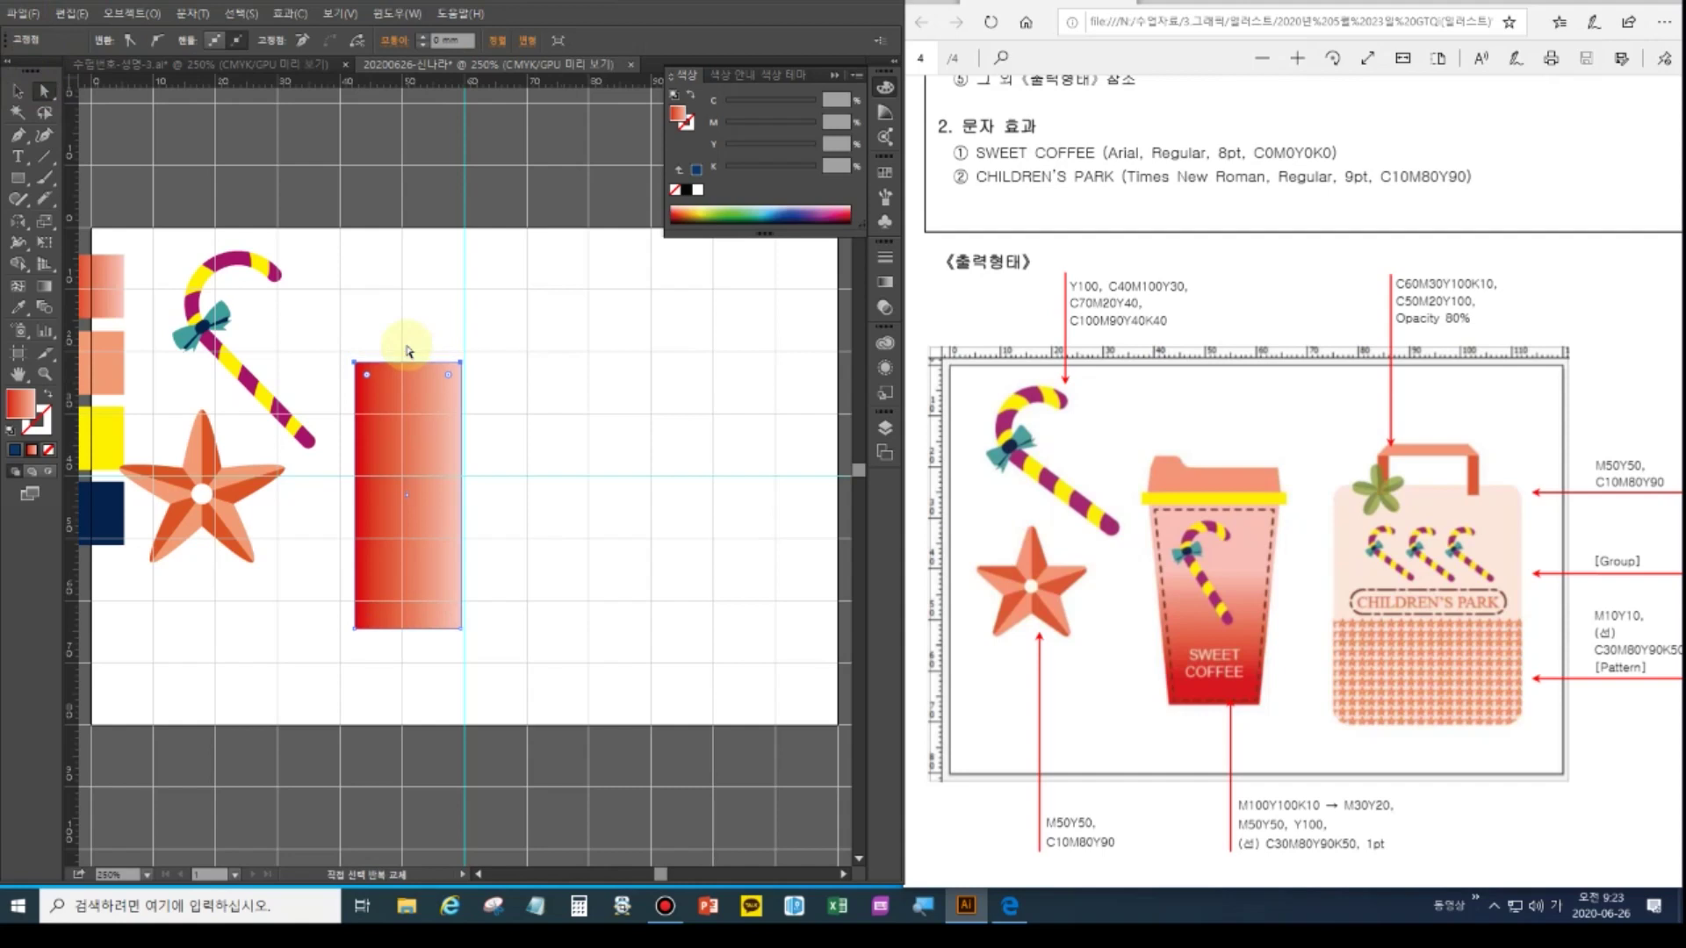
key(Down)
key(Down)
key(Down)
key(Down)
key(Down)
key(Down)
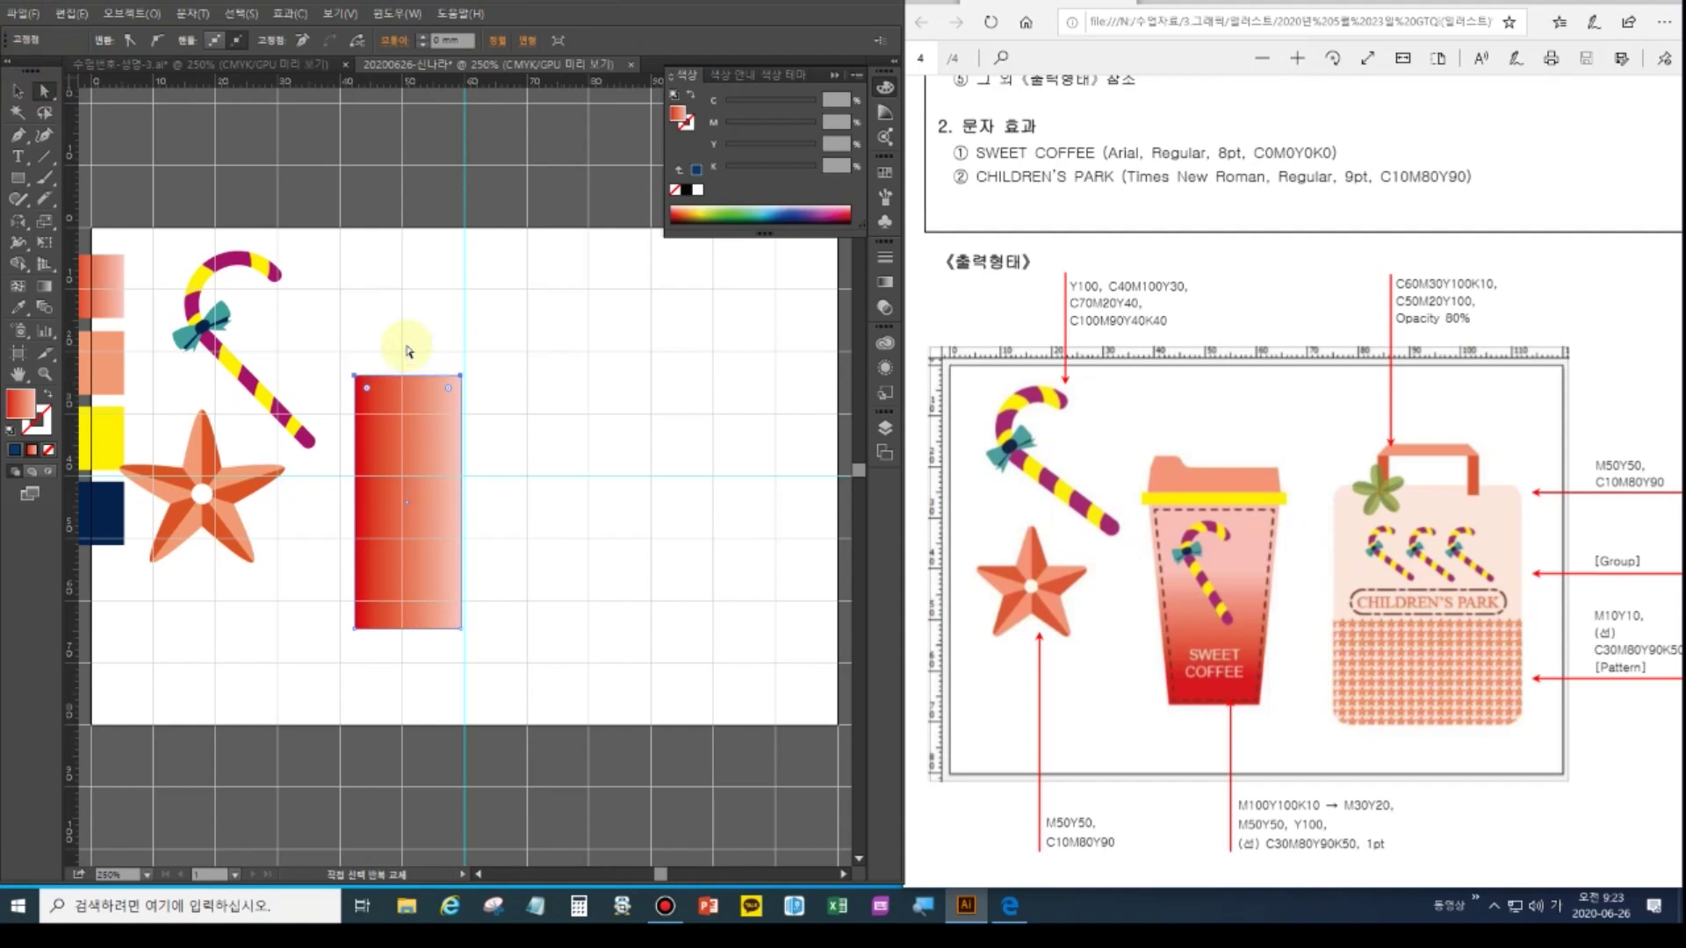
key(Down)
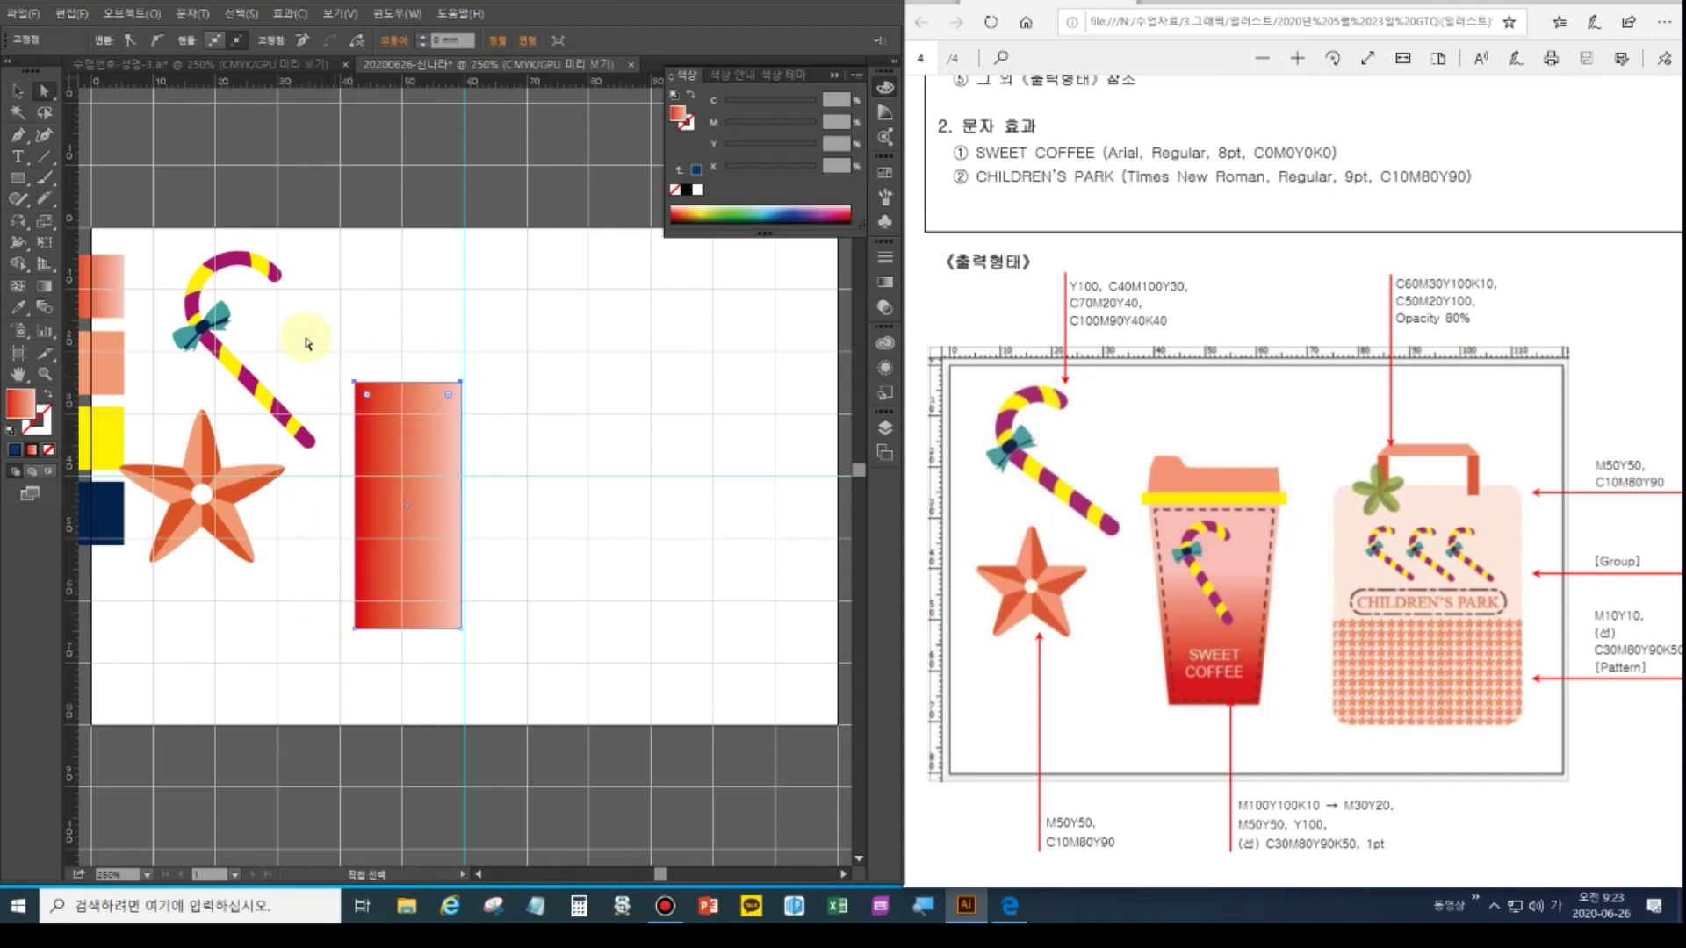
Scale the rectangle's top edge outward on both sides to about 22 mm wide, forming a tapered cup
click(42, 221)
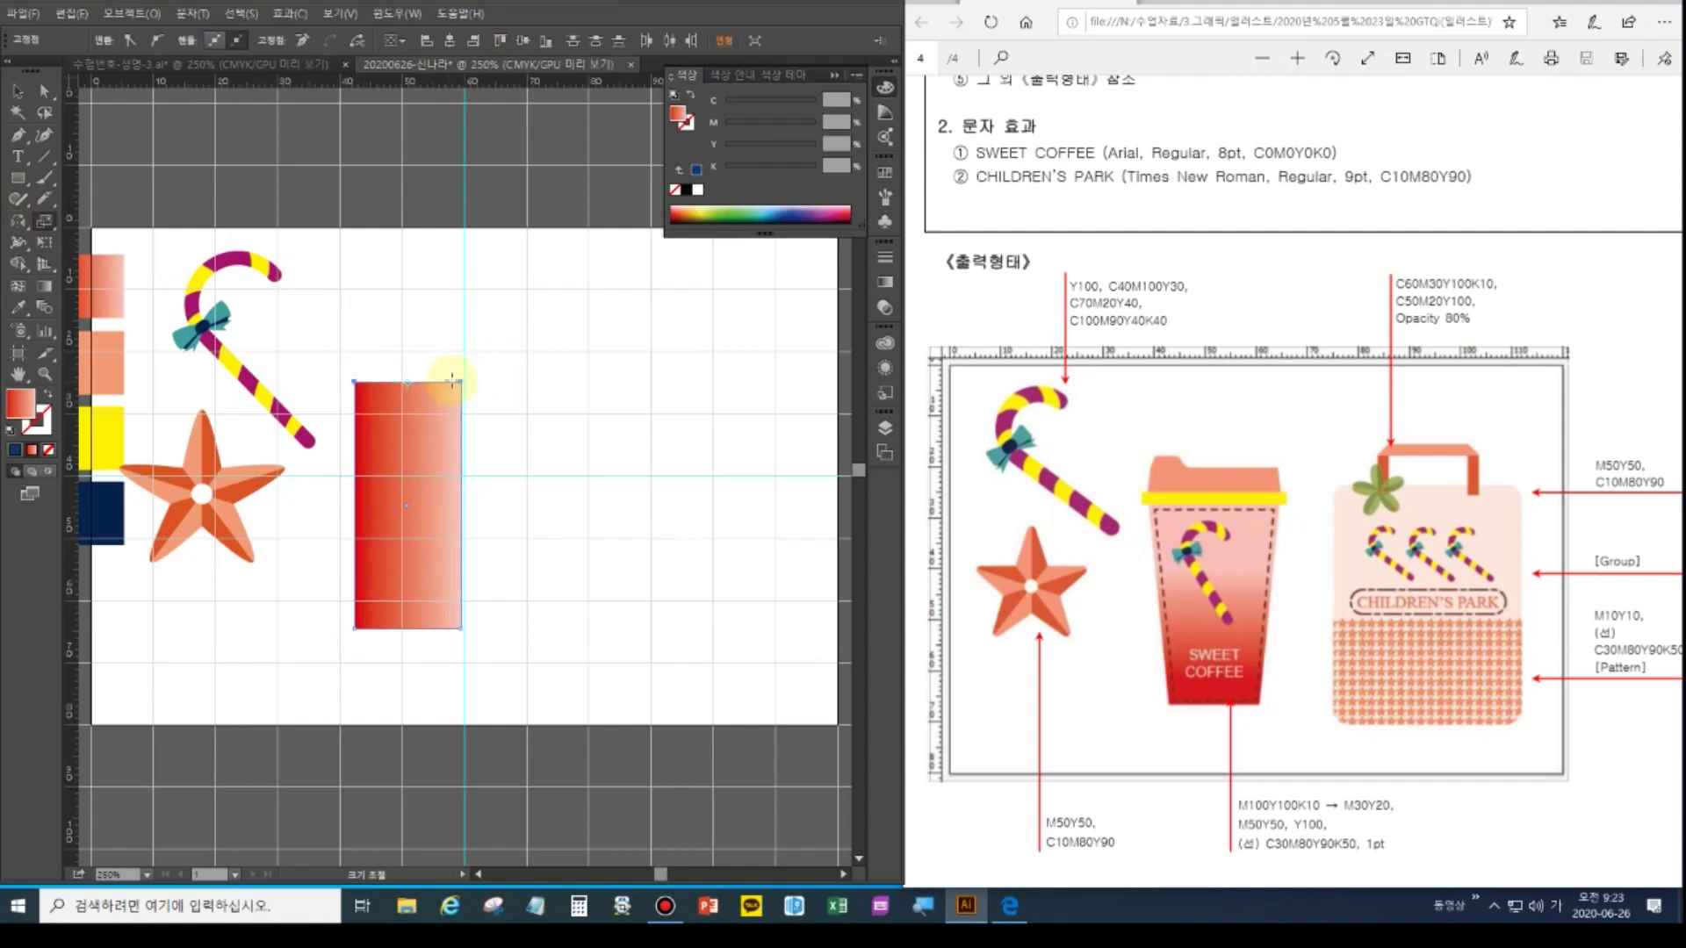
drag(460, 381, 478, 392)
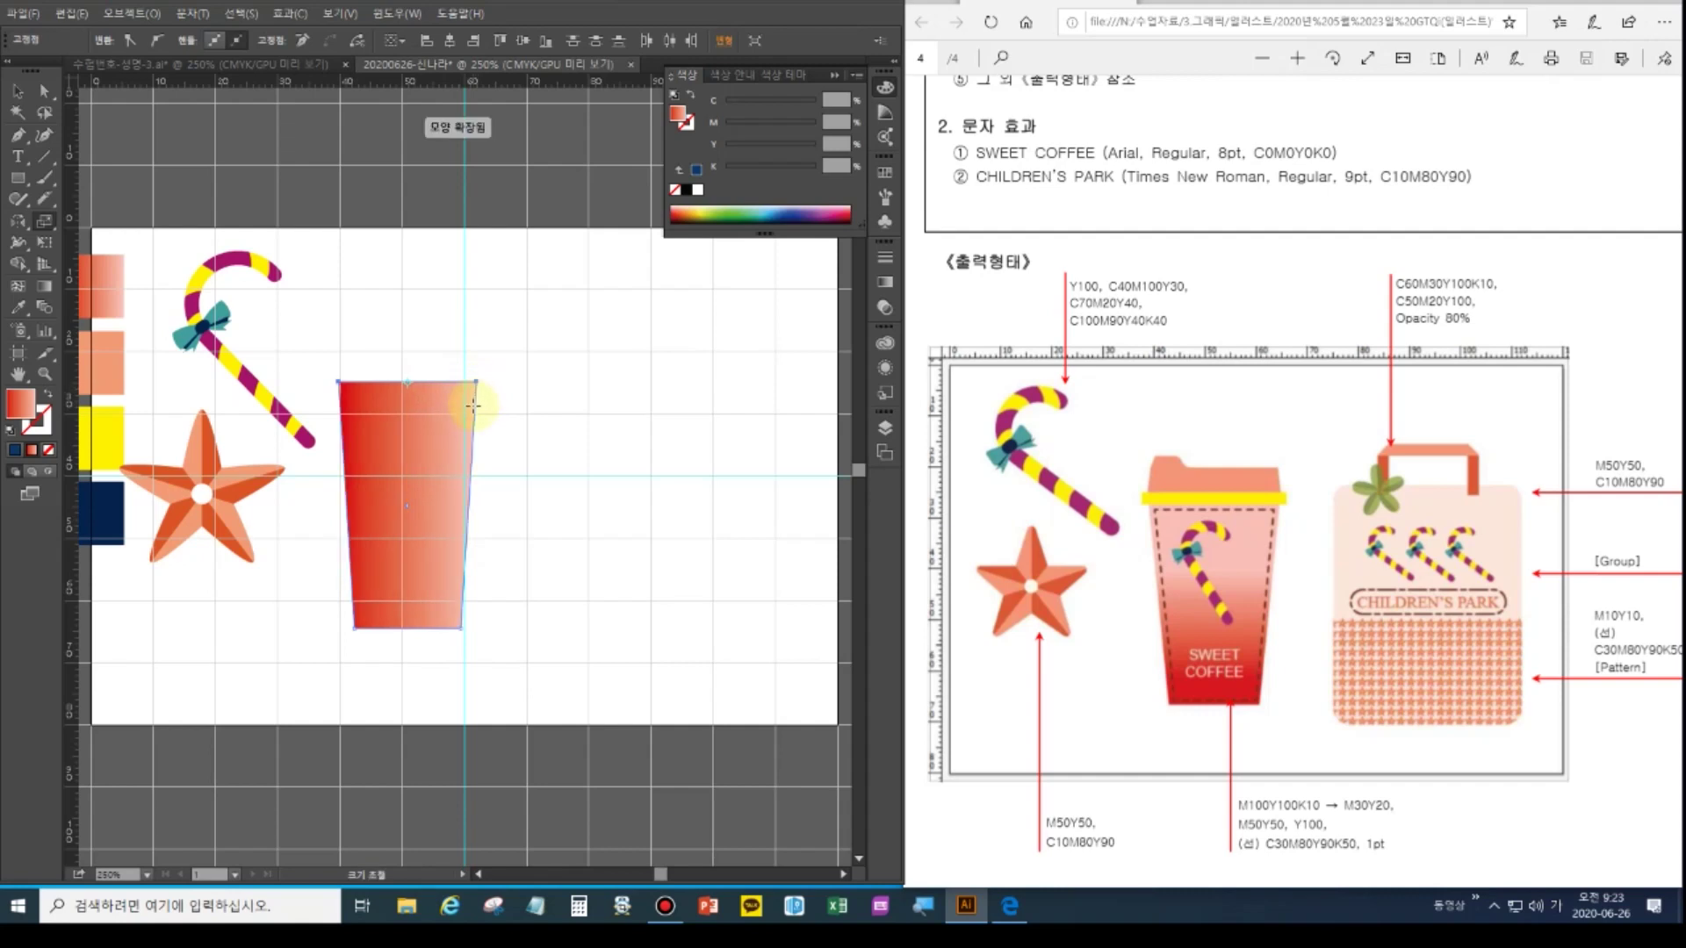
Select the two bottom corner anchor points of the cup
click(44, 91)
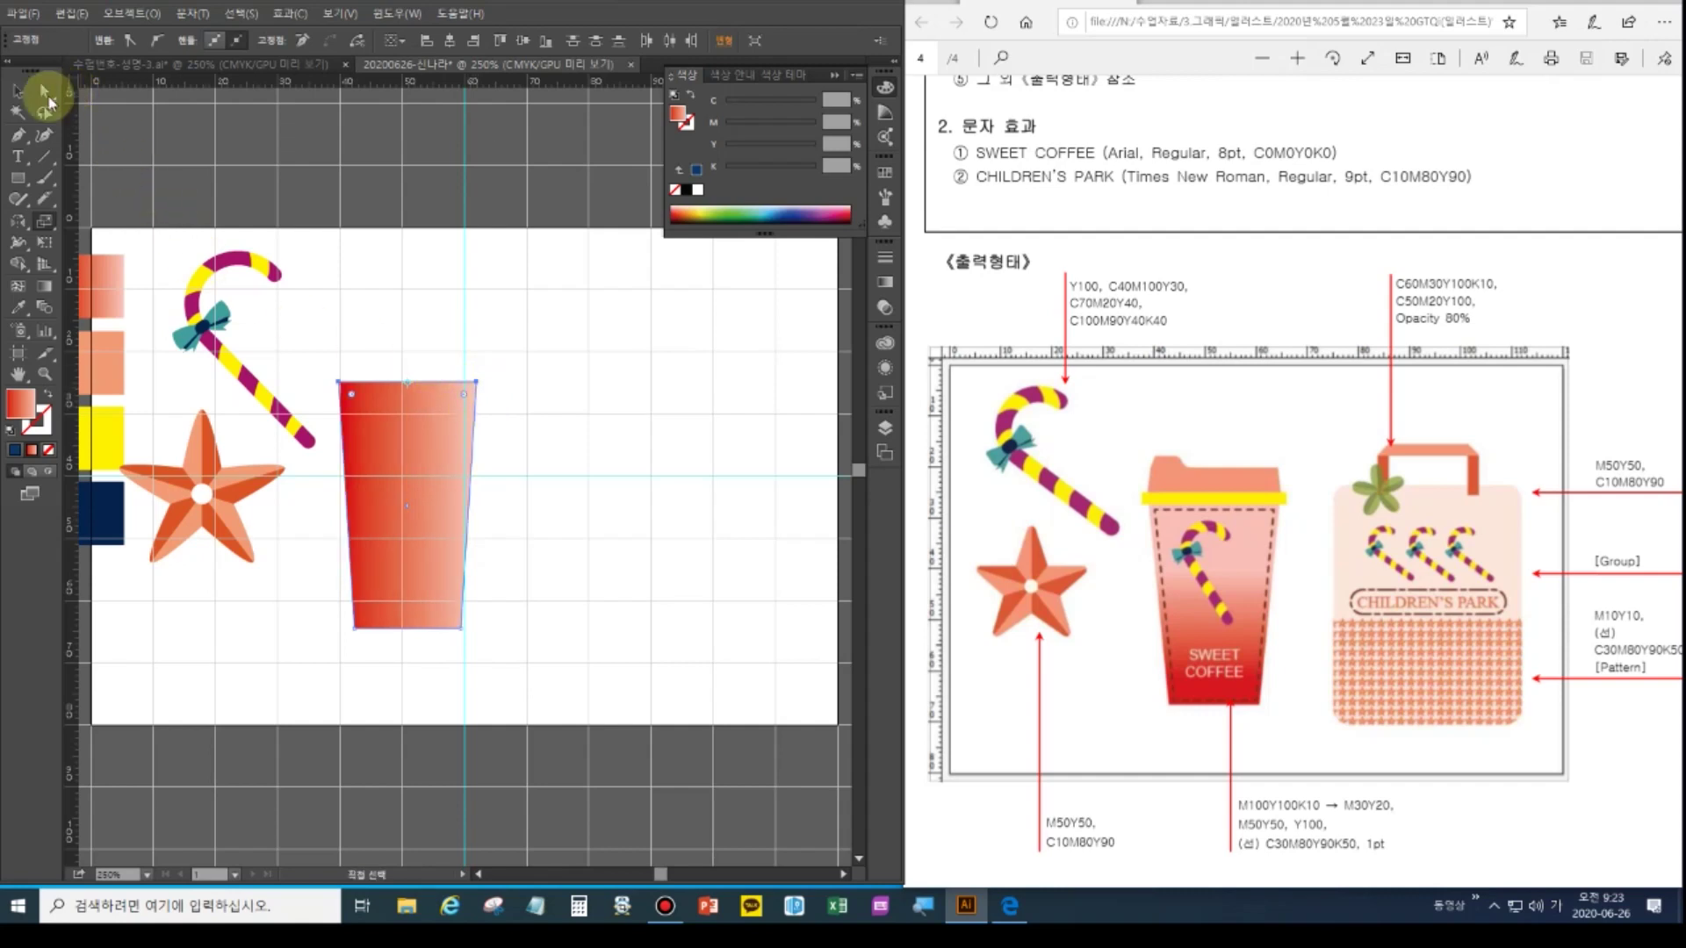
drag(506, 657, 331, 620)
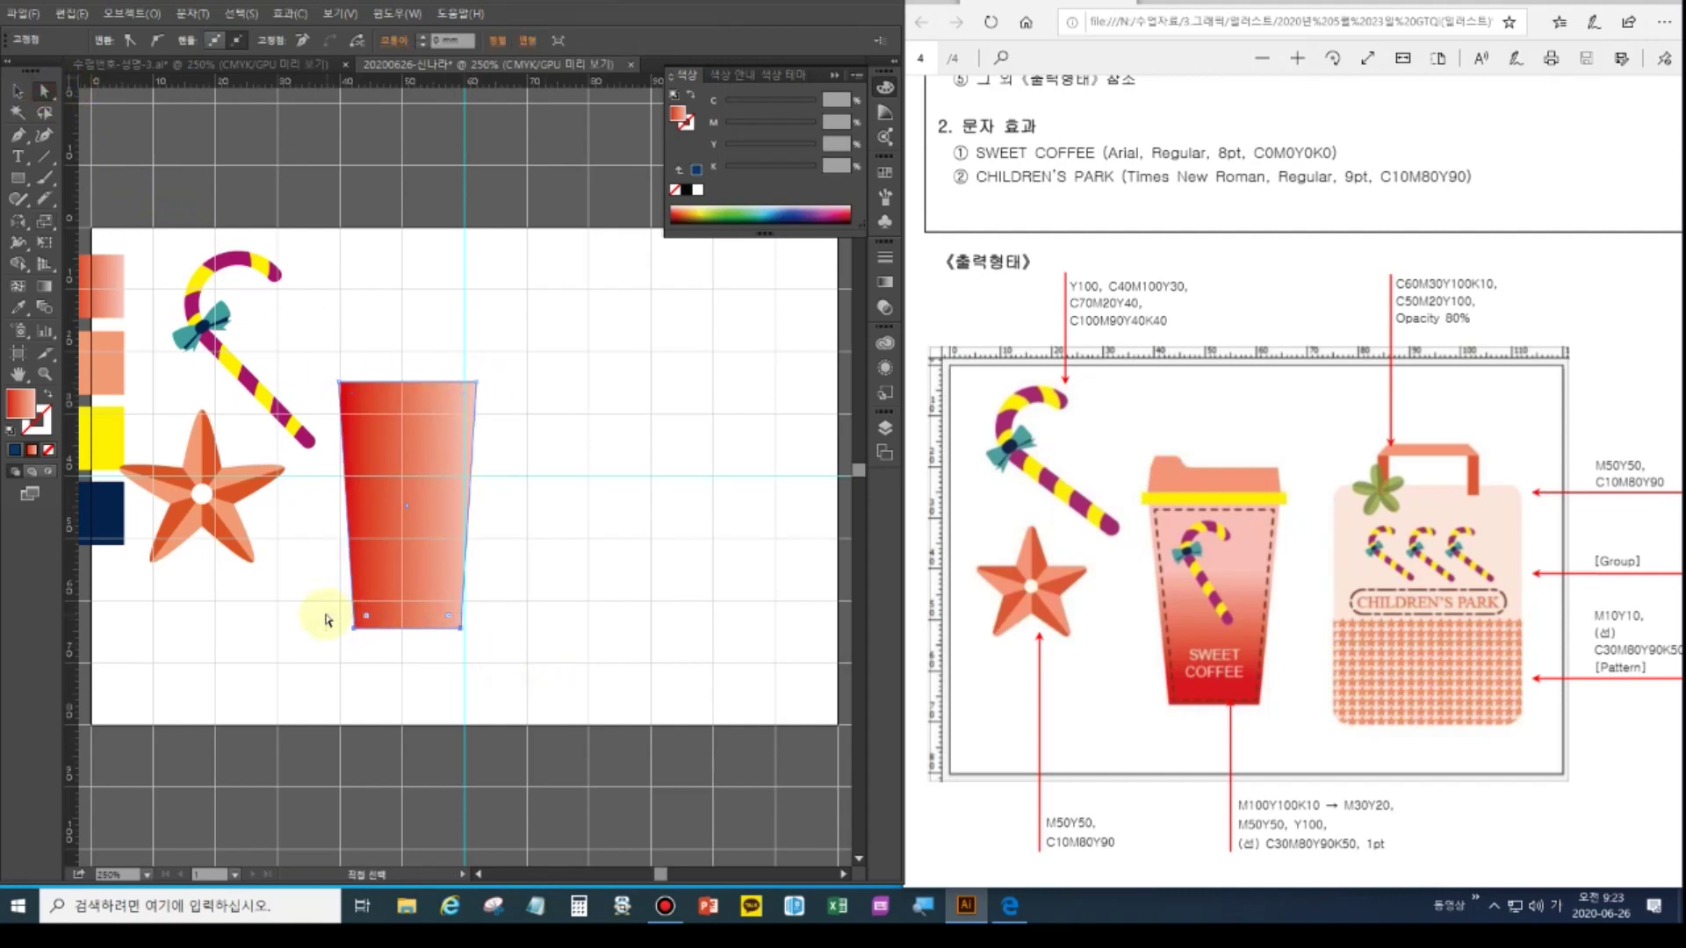
Narrow the cup's base slightly on both sides and redirect its gradient vertically, from red near the base to pale pink near the rim
click(44, 222)
drag(461, 627, 453, 630)
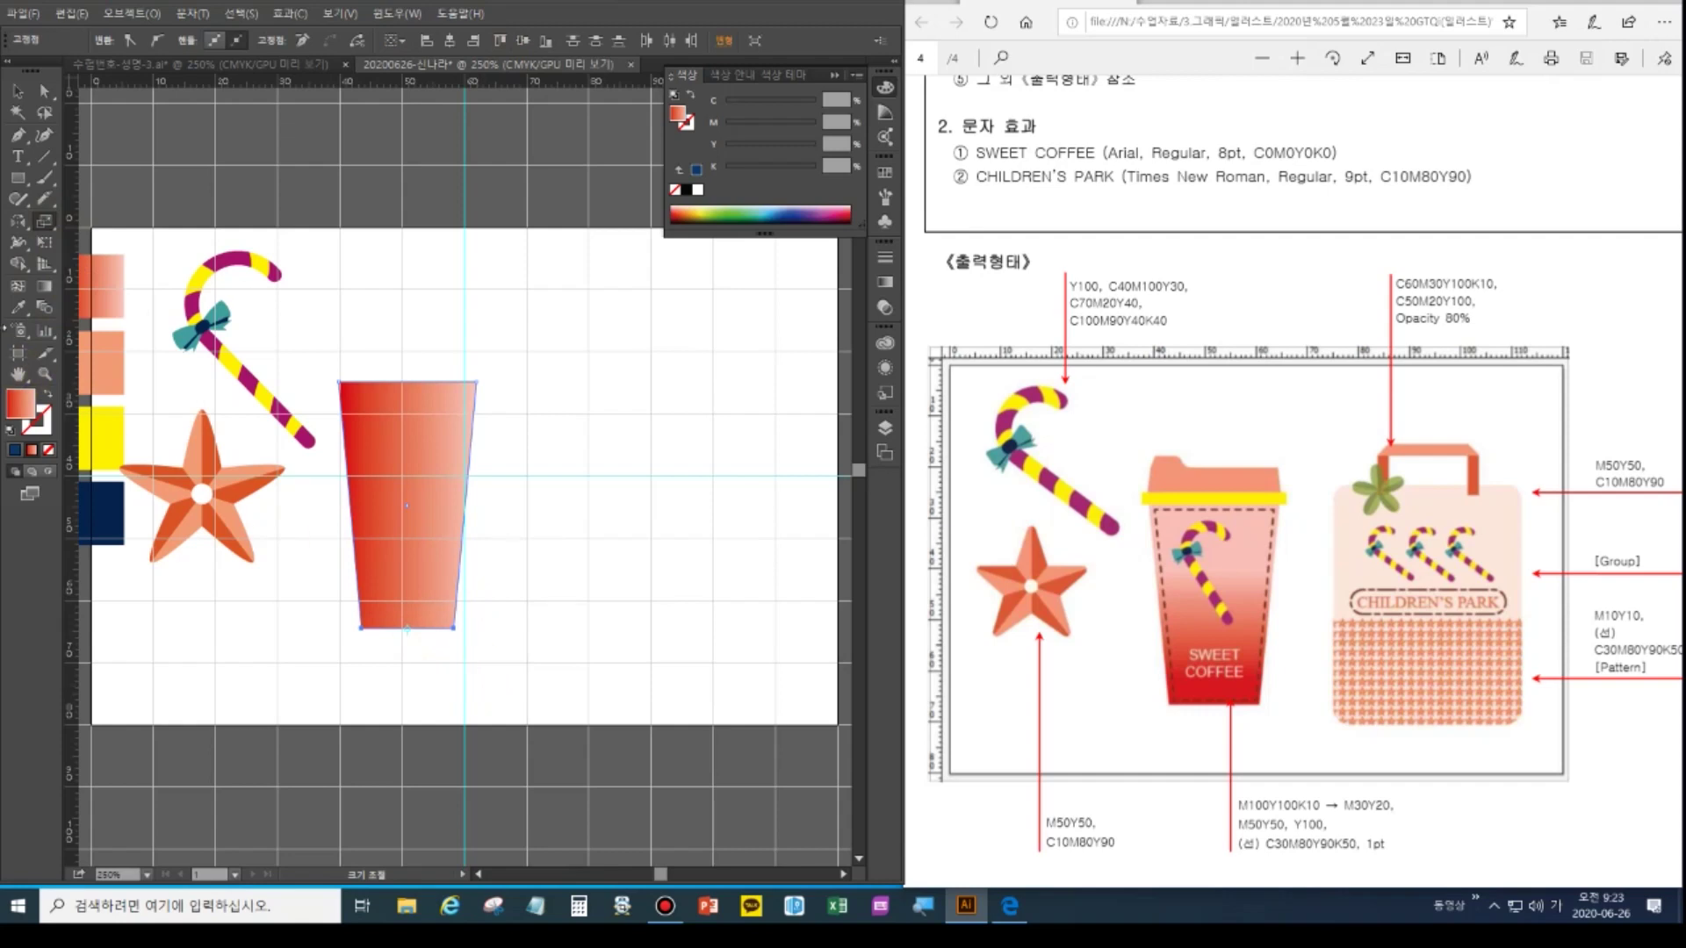
click(43, 289)
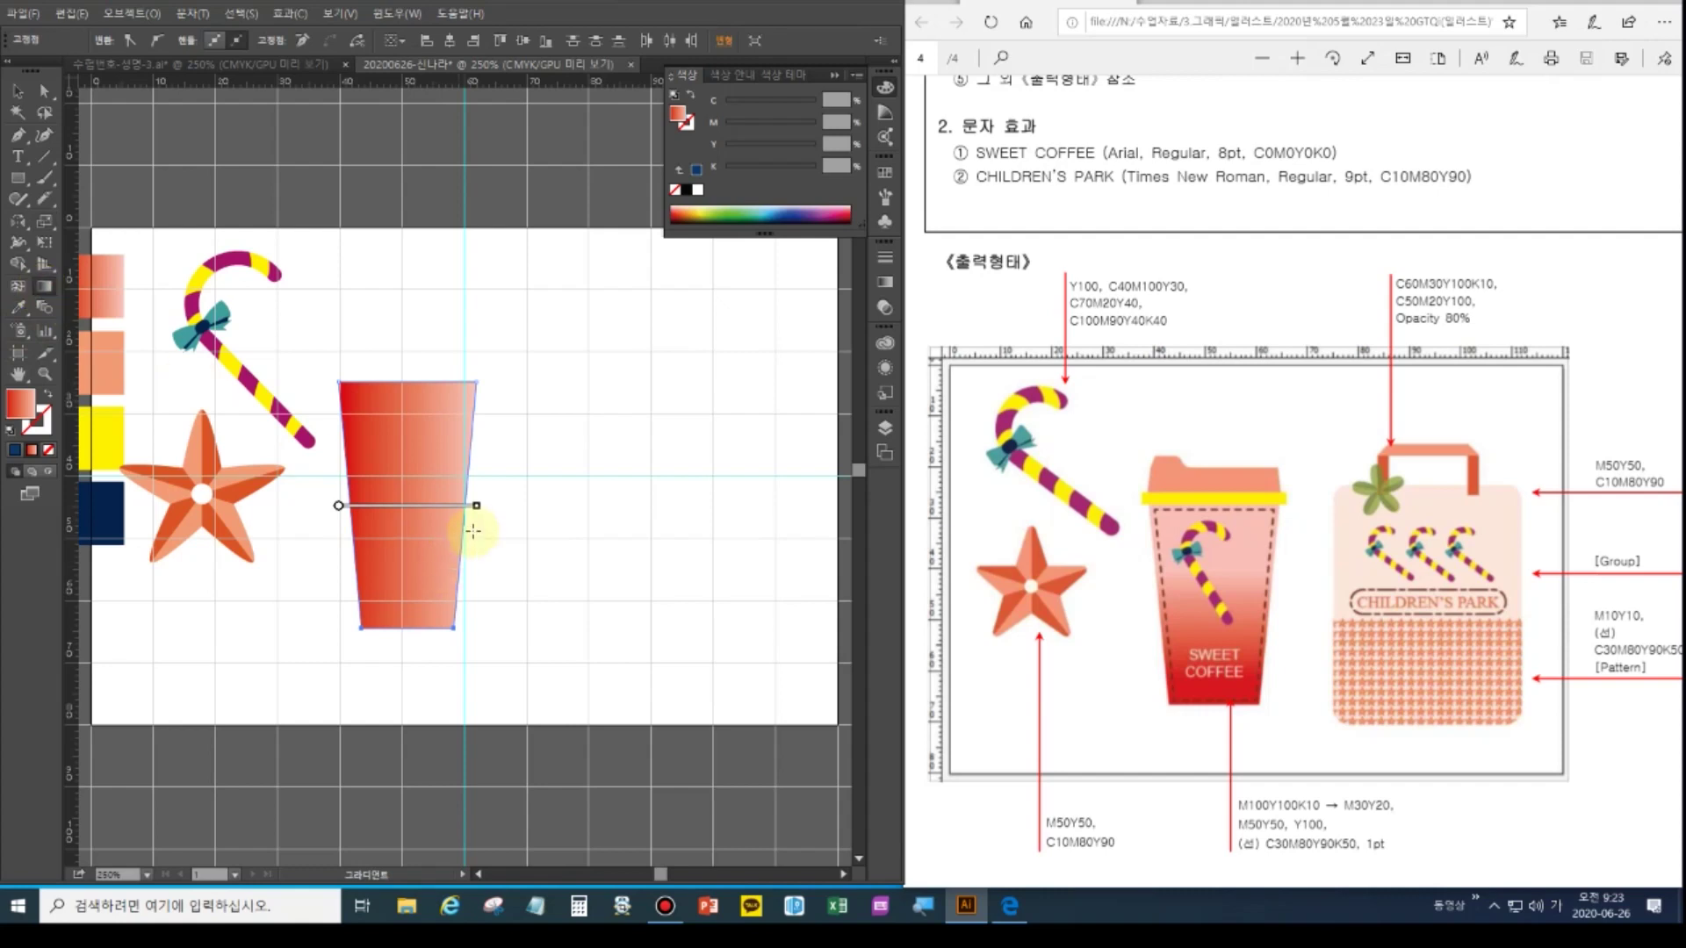
drag(410, 548, 404, 452)
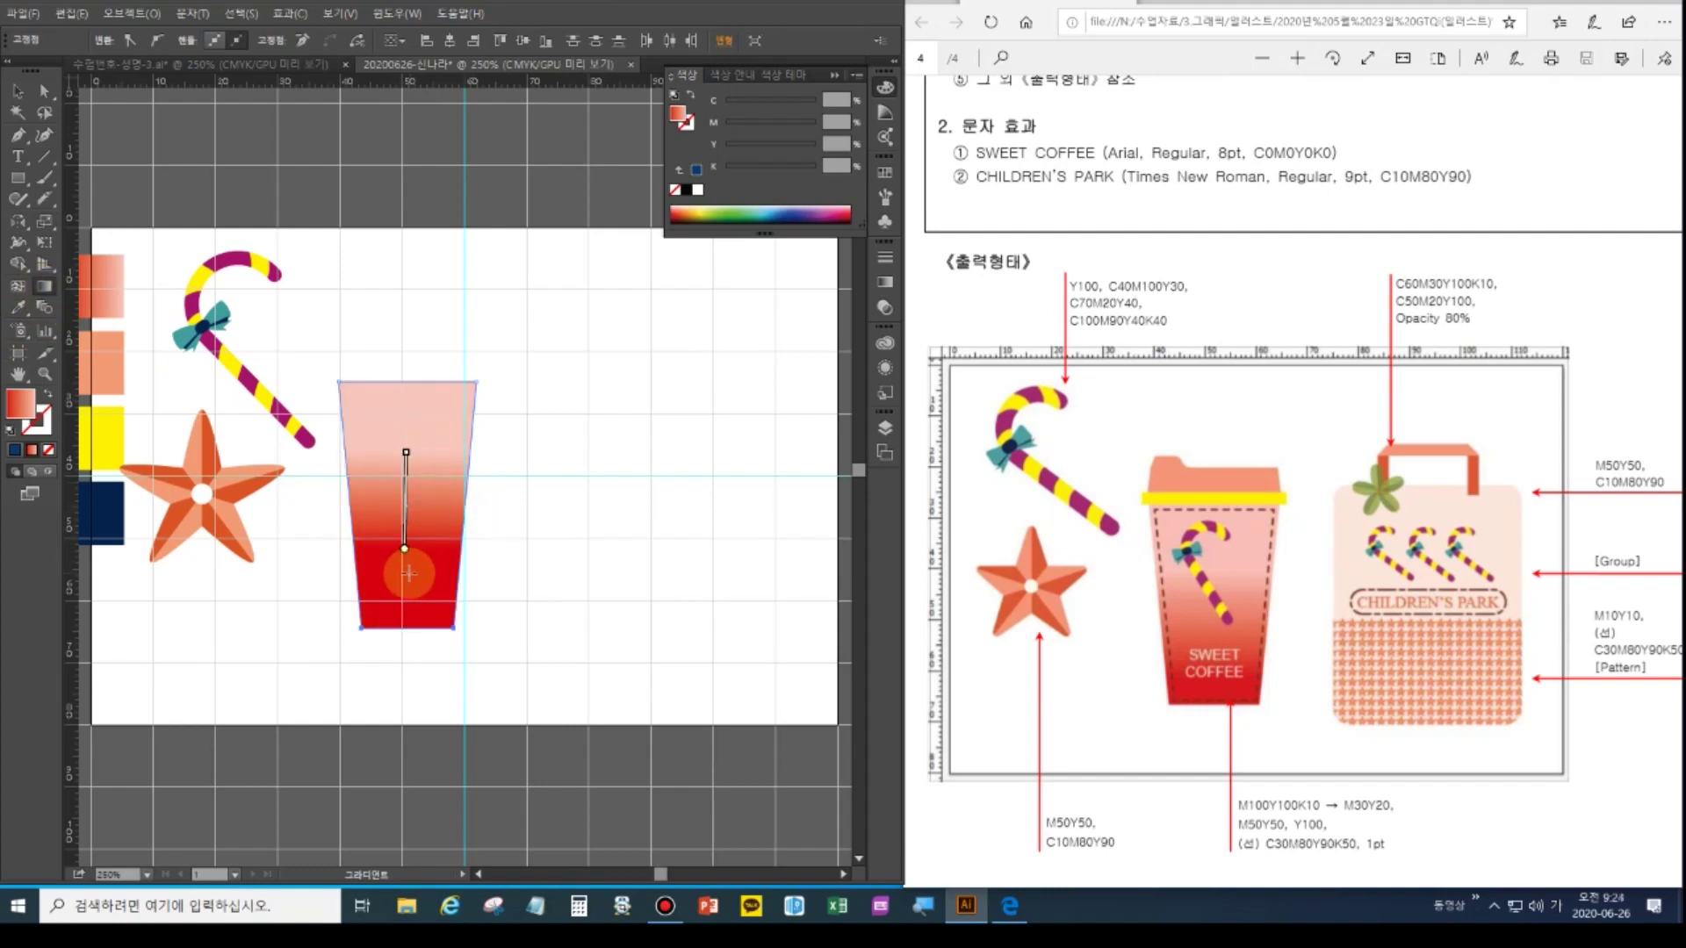
drag(406, 595, 408, 436)
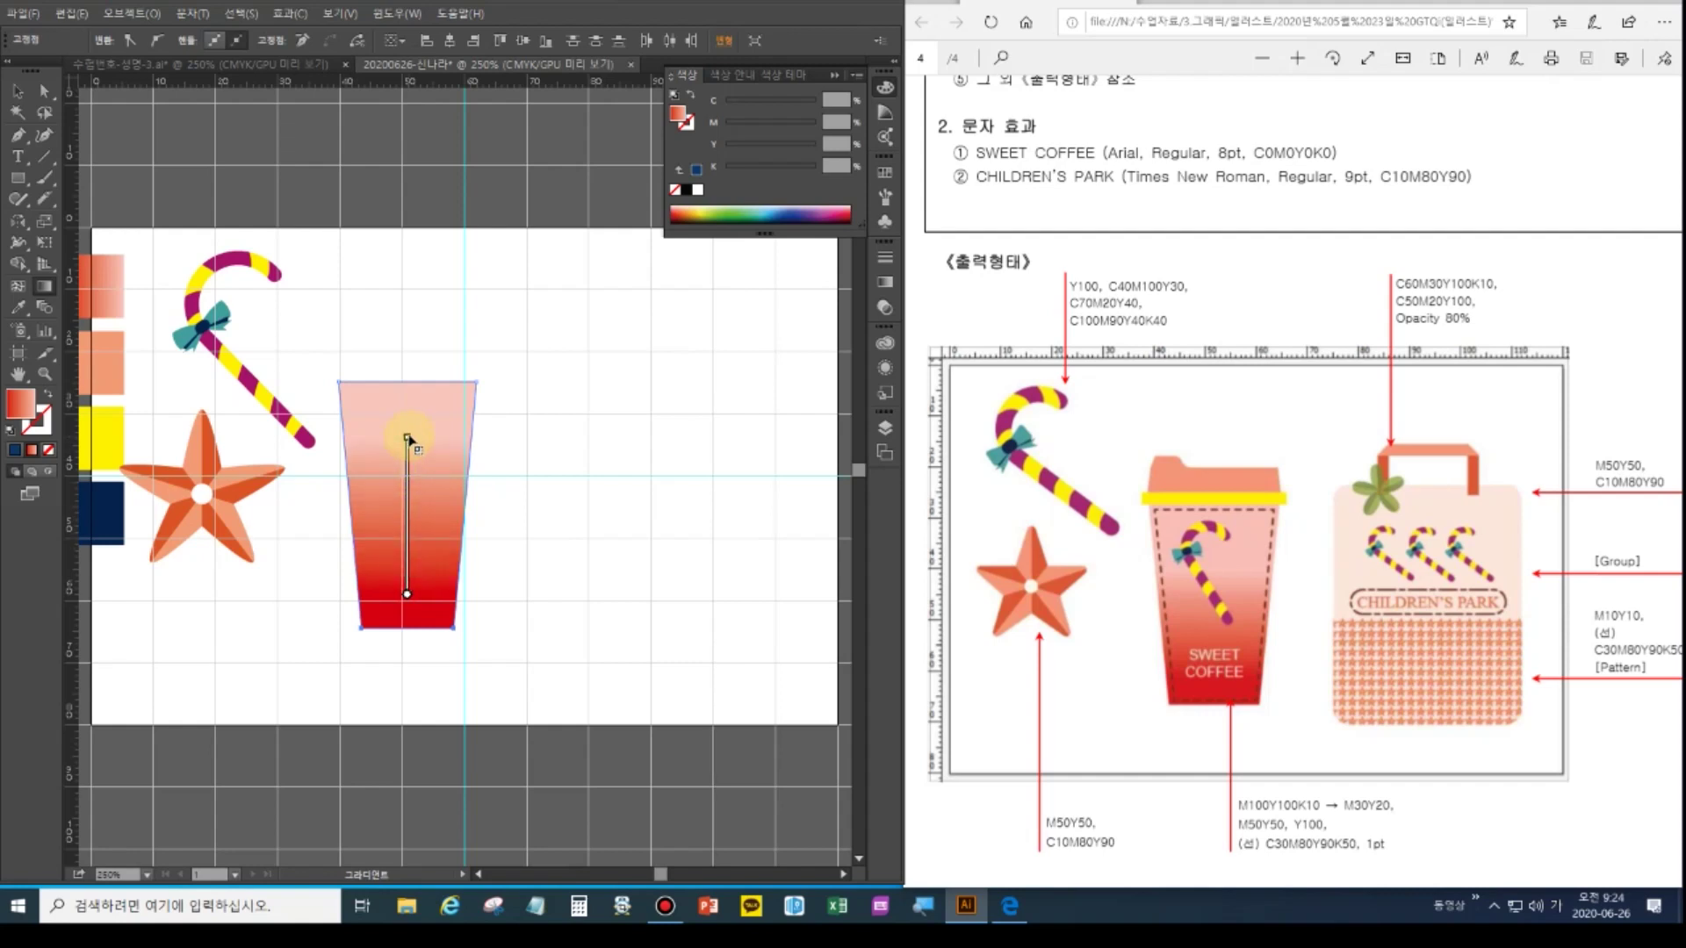
Open Offset Path for the cup body with the preview on and set the offset to -2 mm
click(18, 92)
click(571, 472)
click(428, 446)
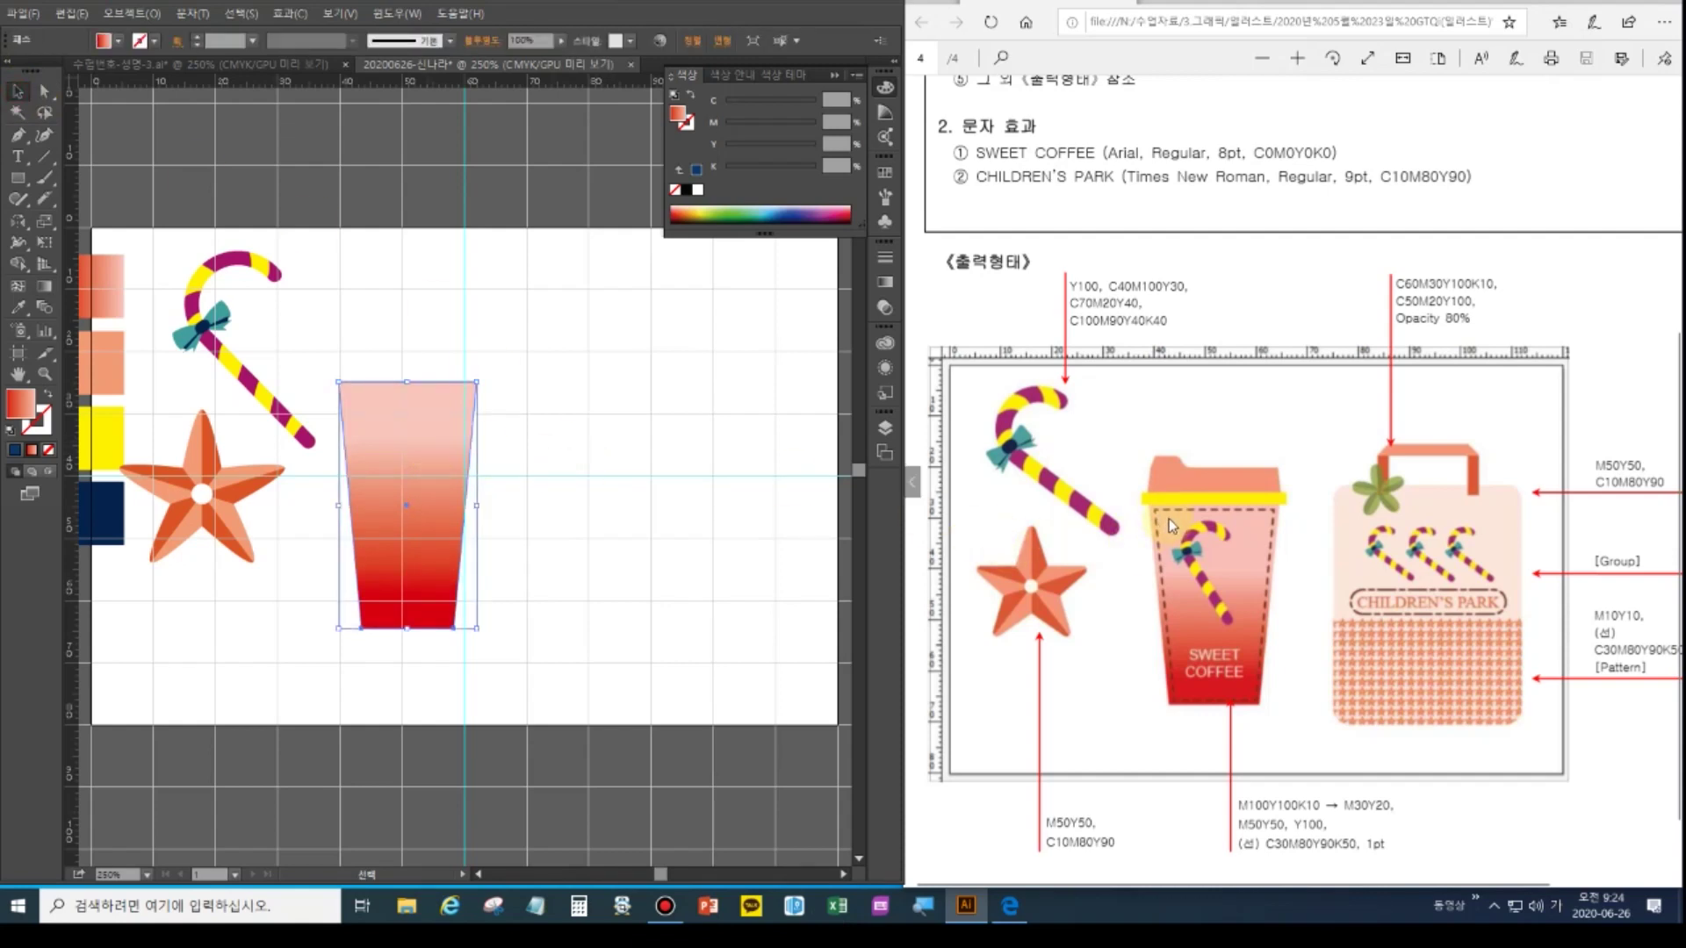
click(119, 15)
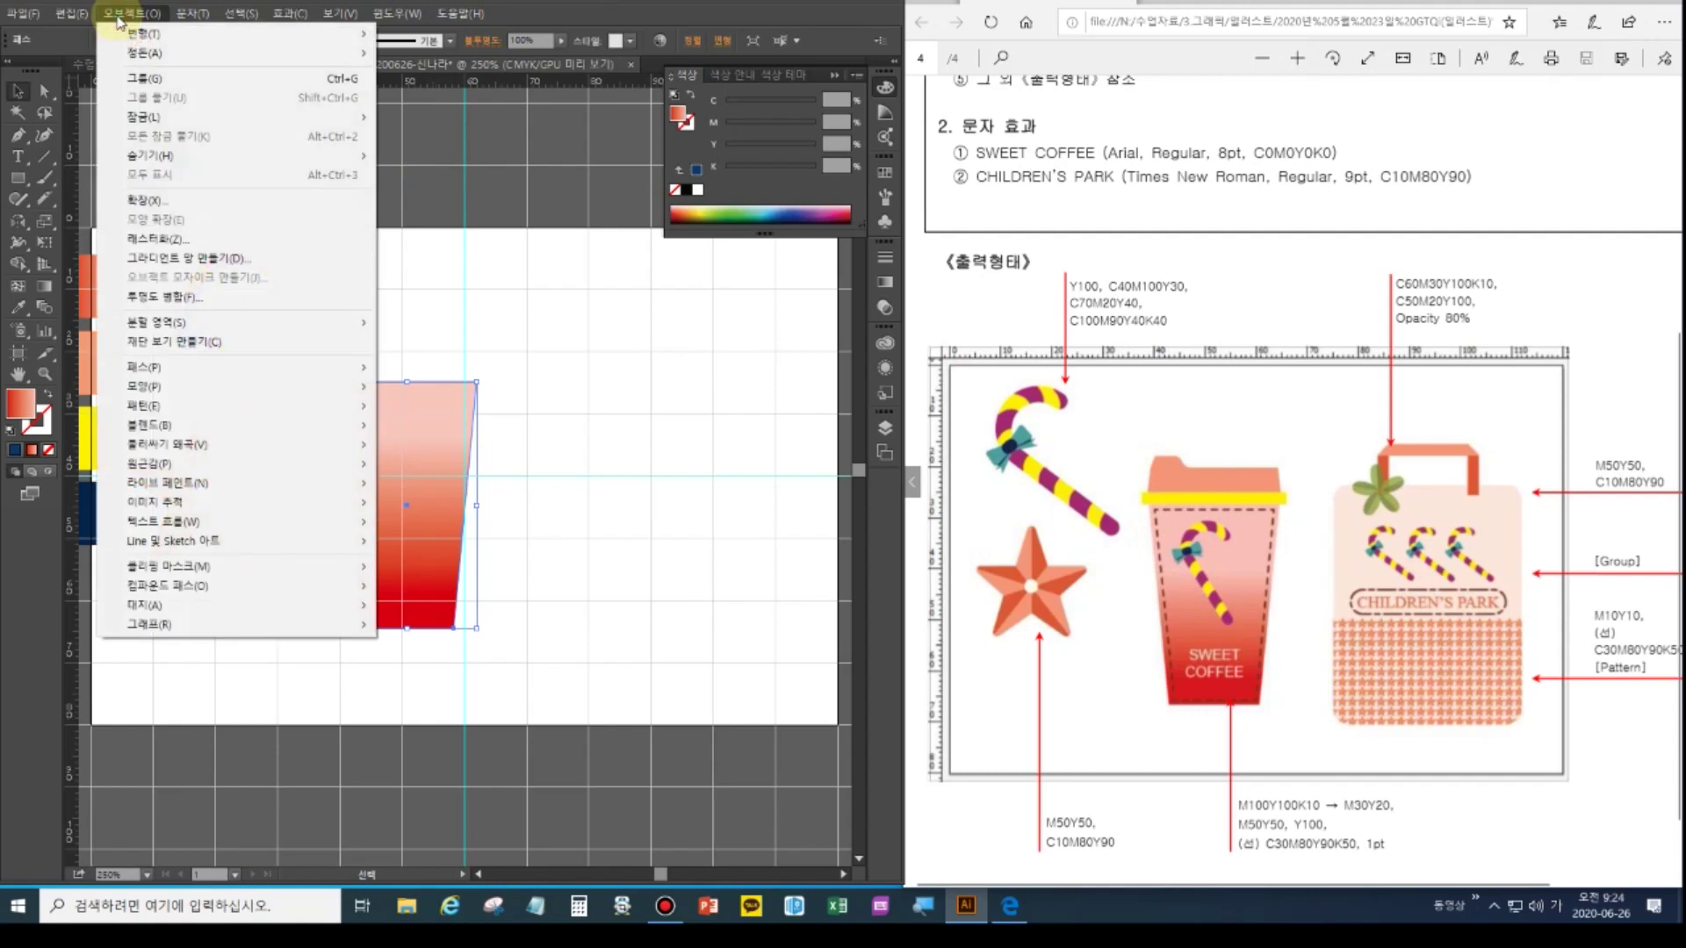
mouse_move(182, 369)
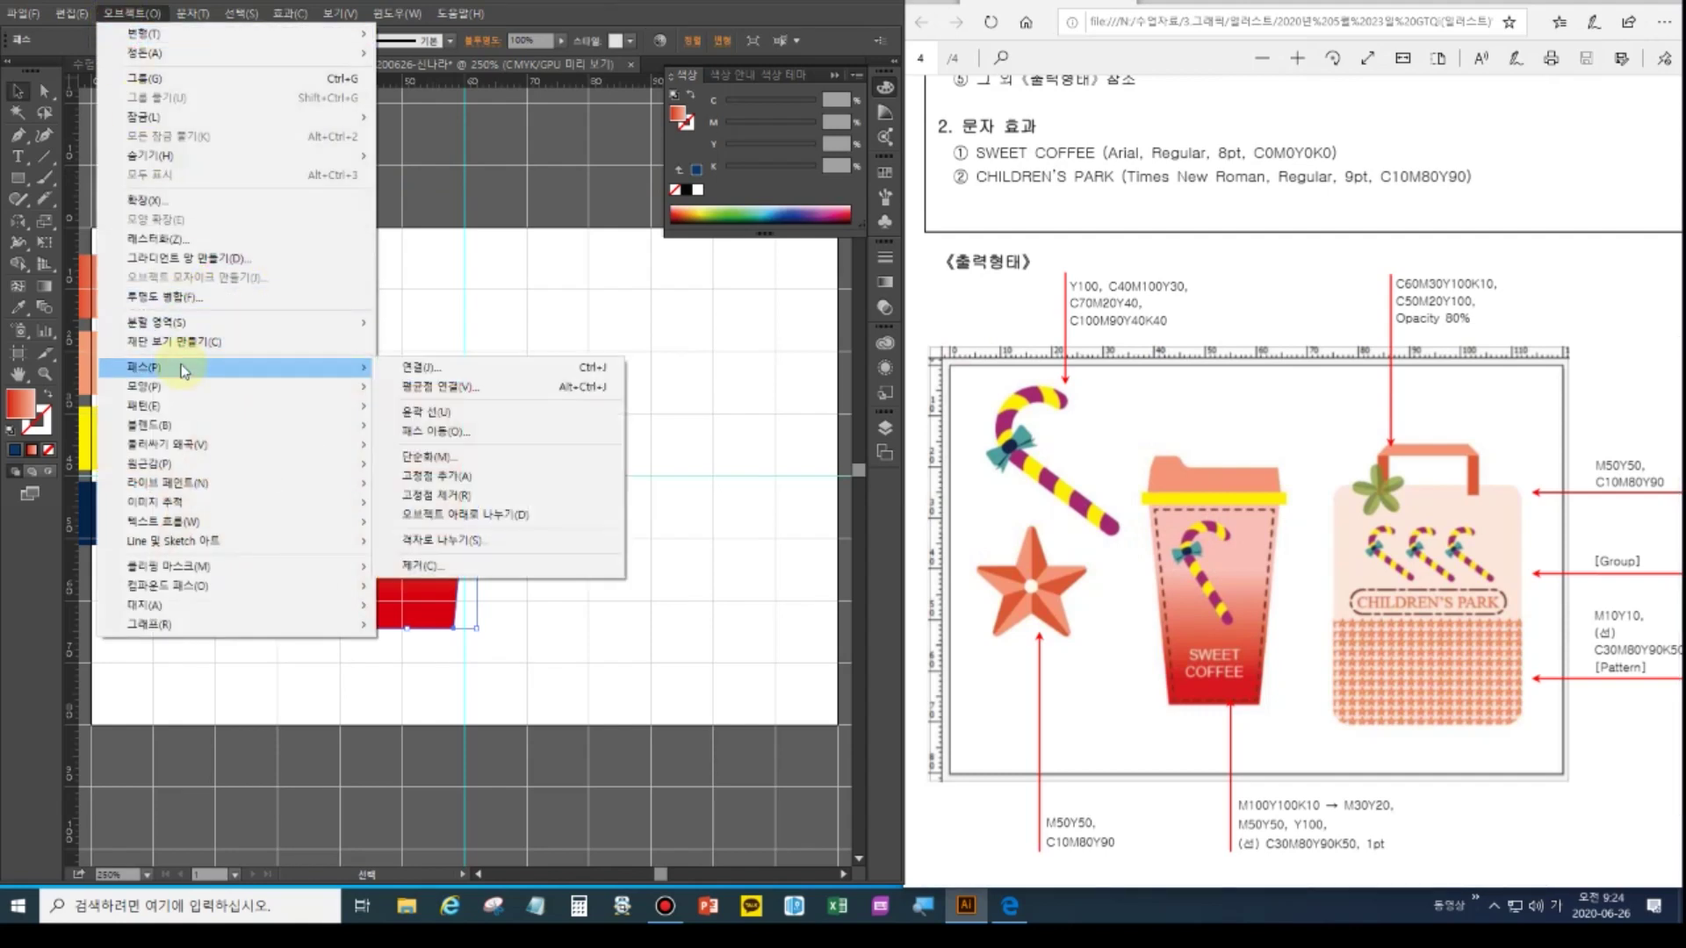
click(449, 415)
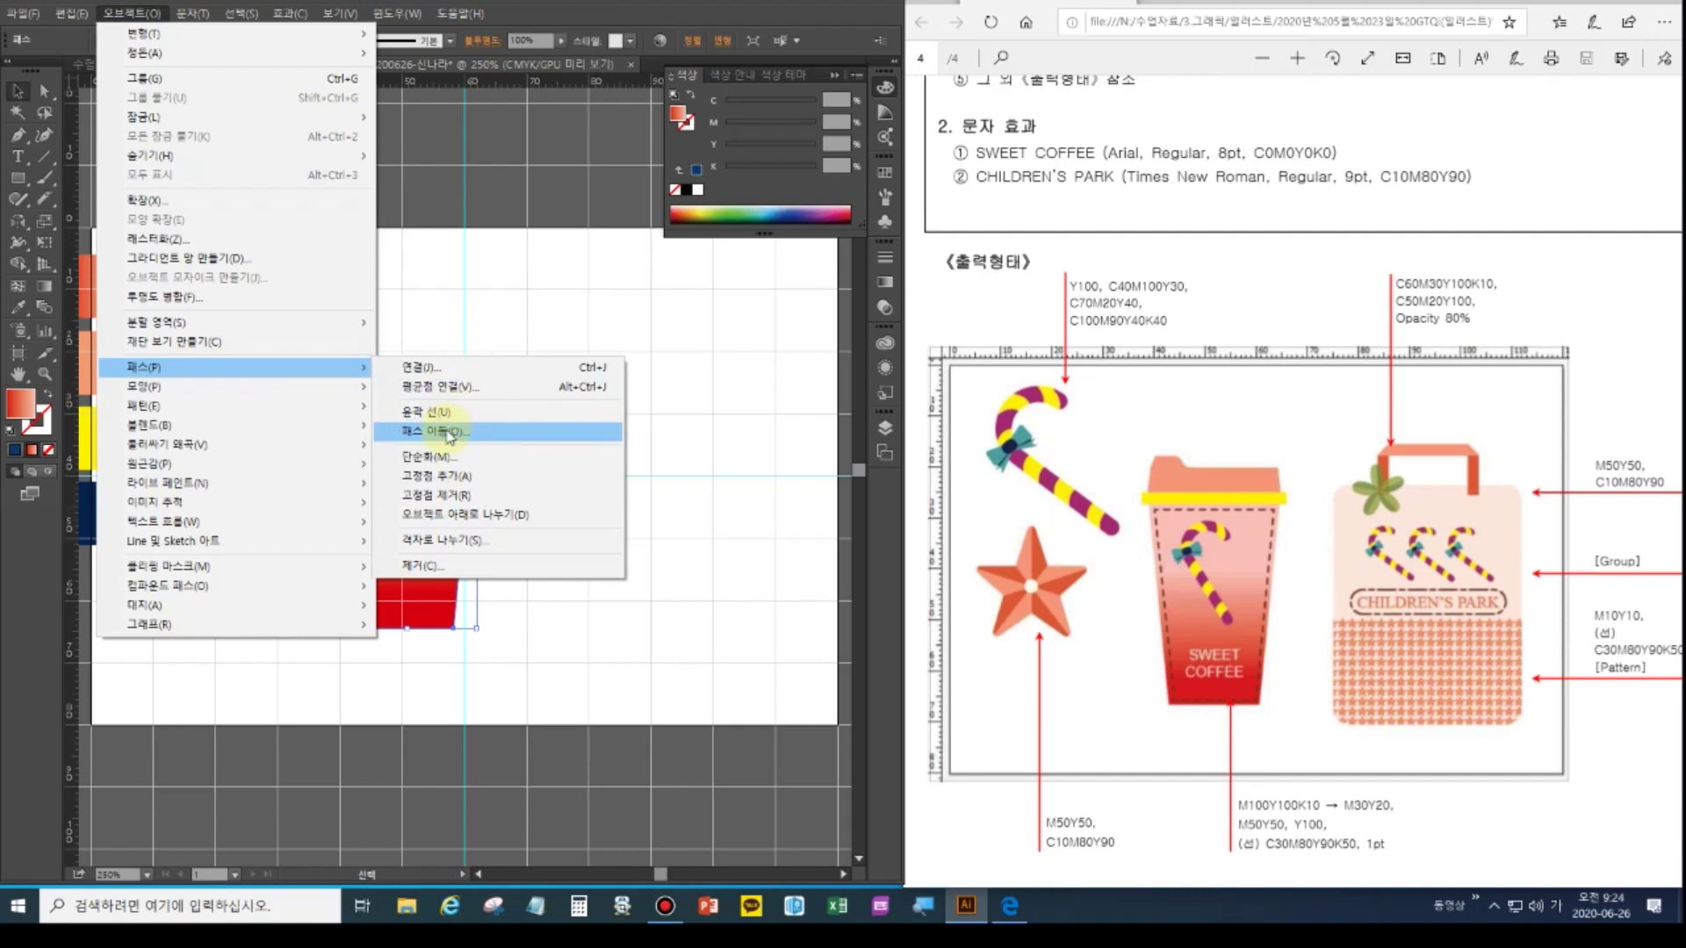
click(449, 433)
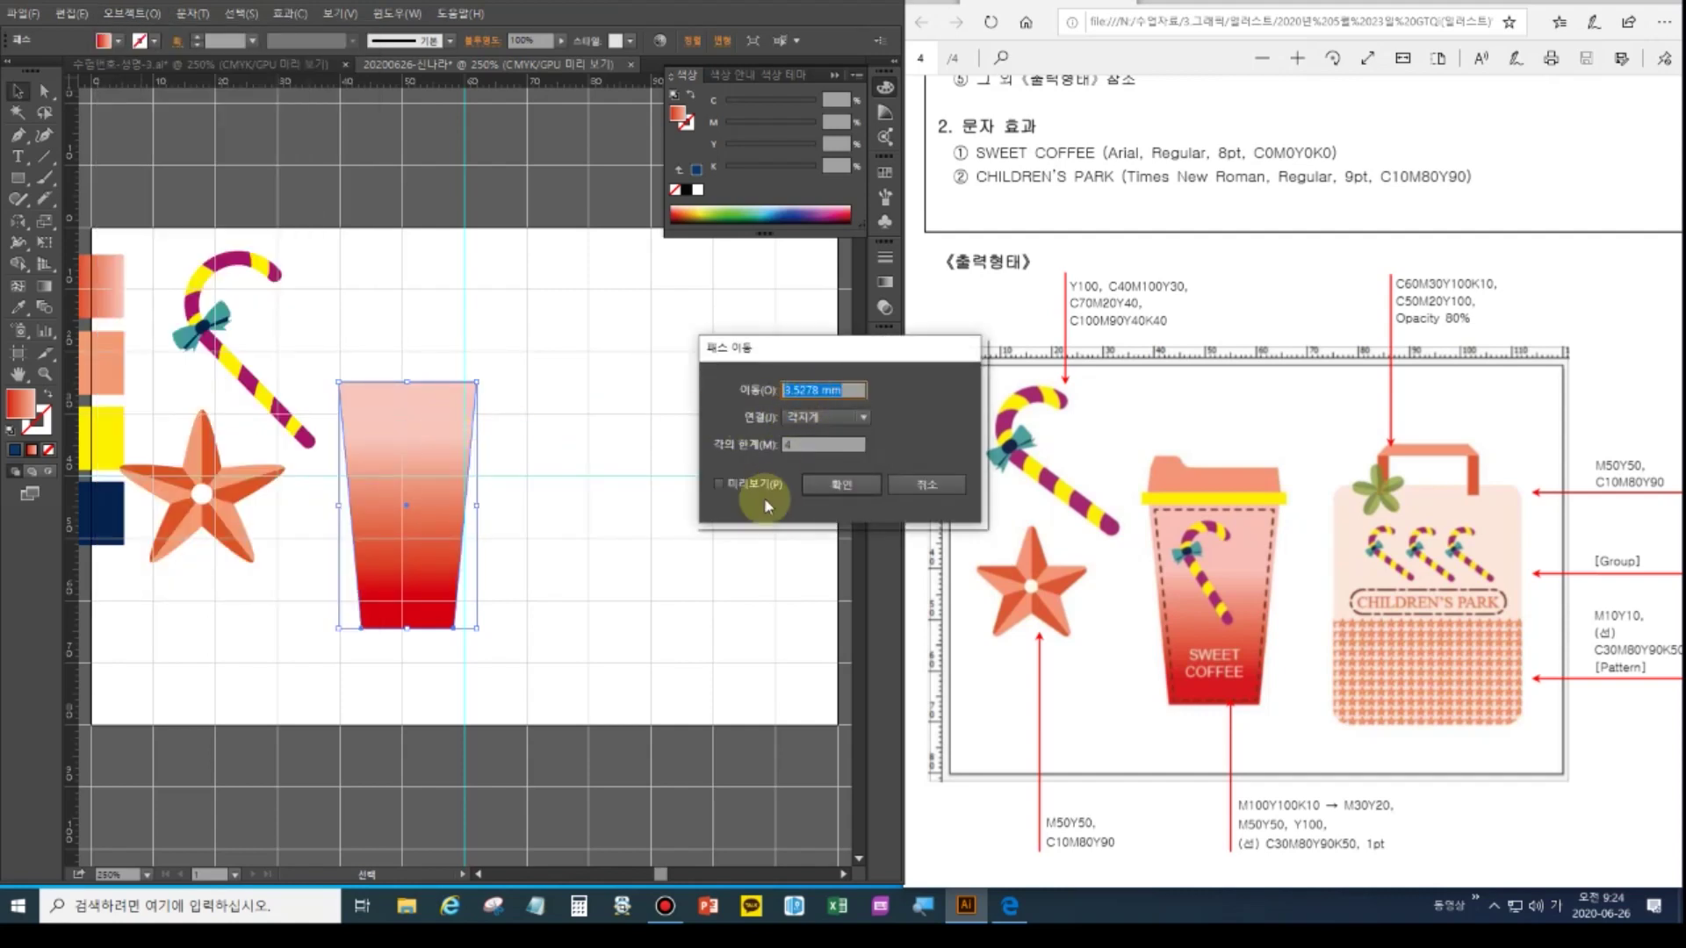
click(719, 484)
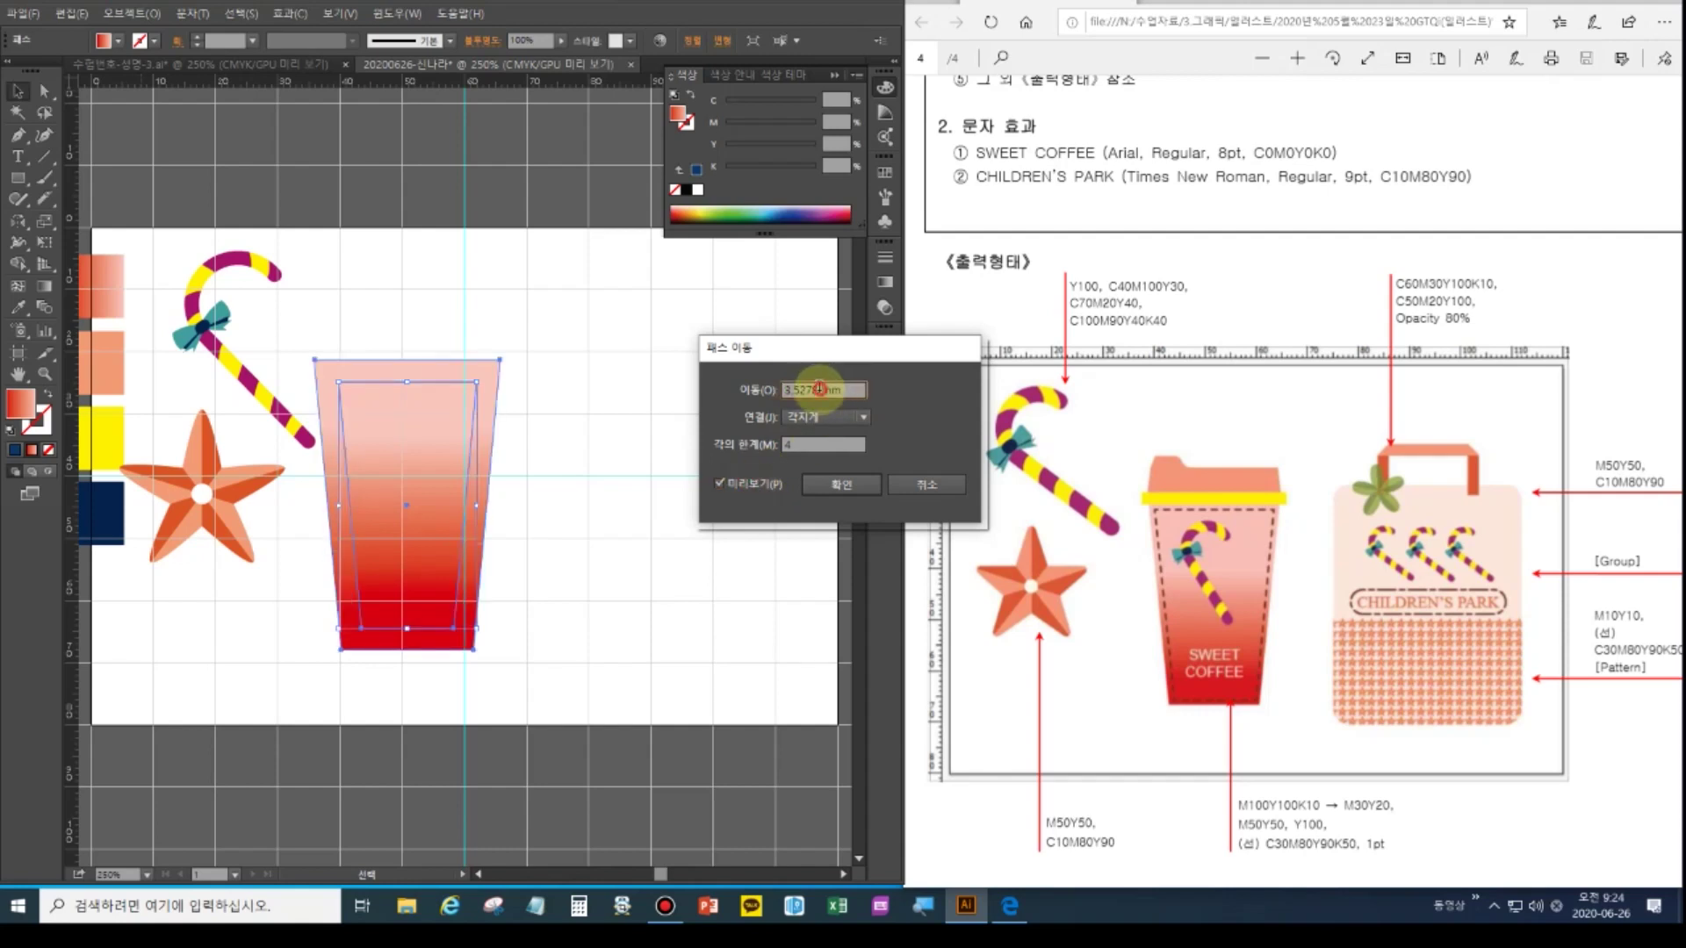
text(-)
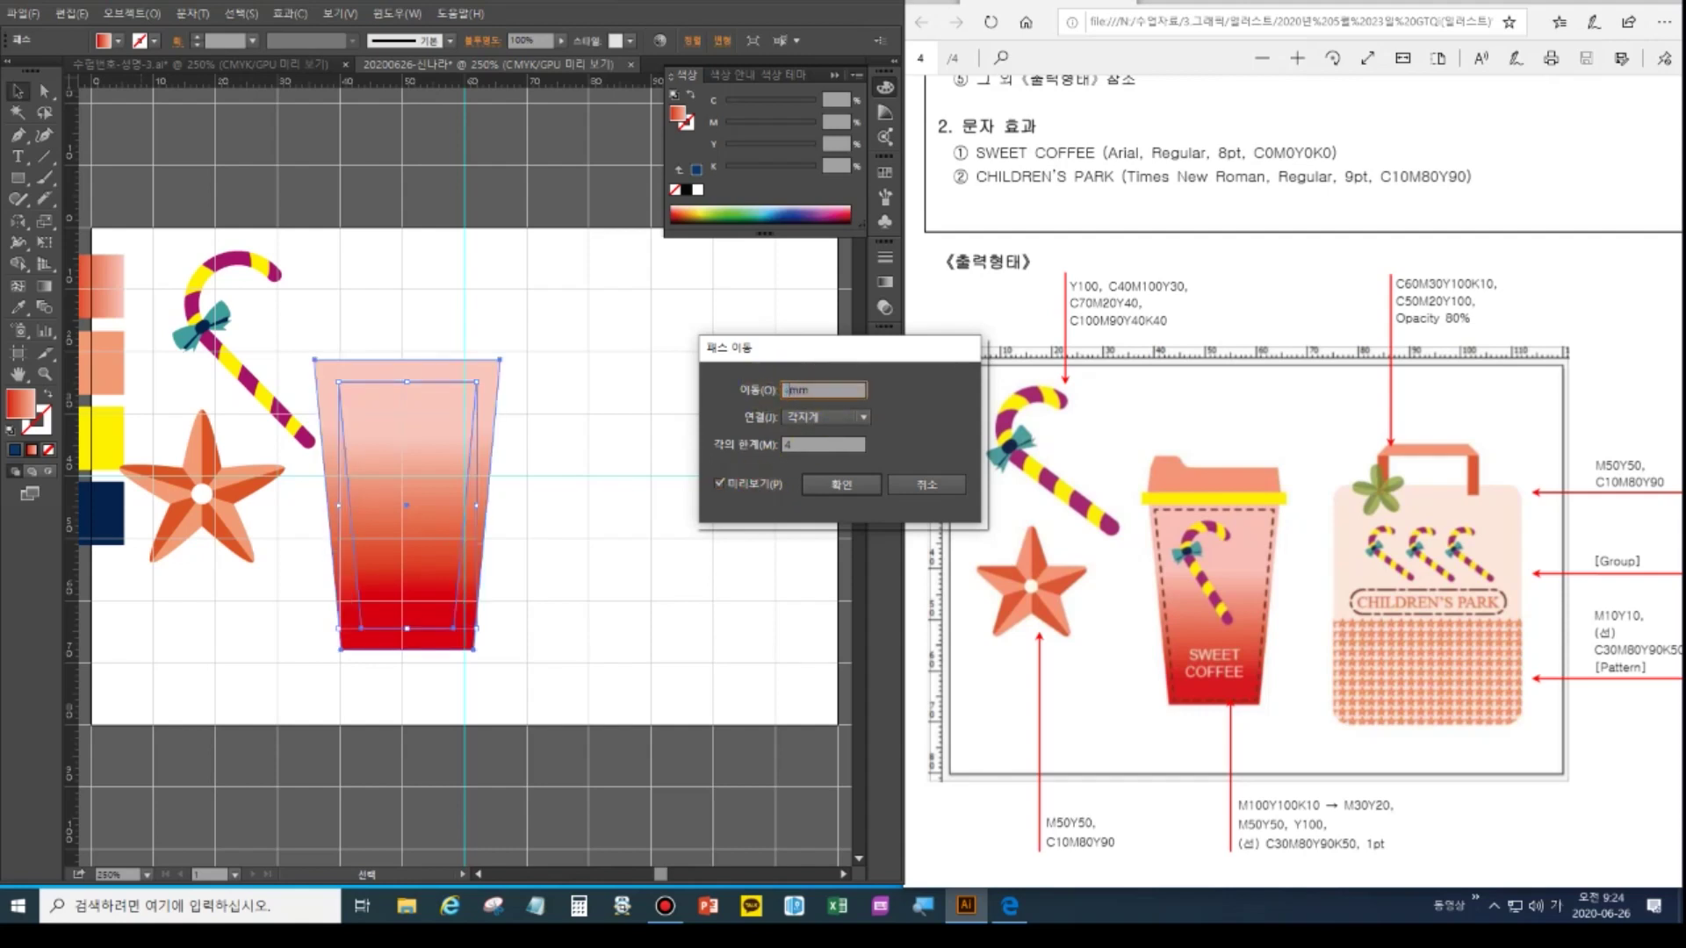
text(2)
click(755, 486)
click(755, 486)
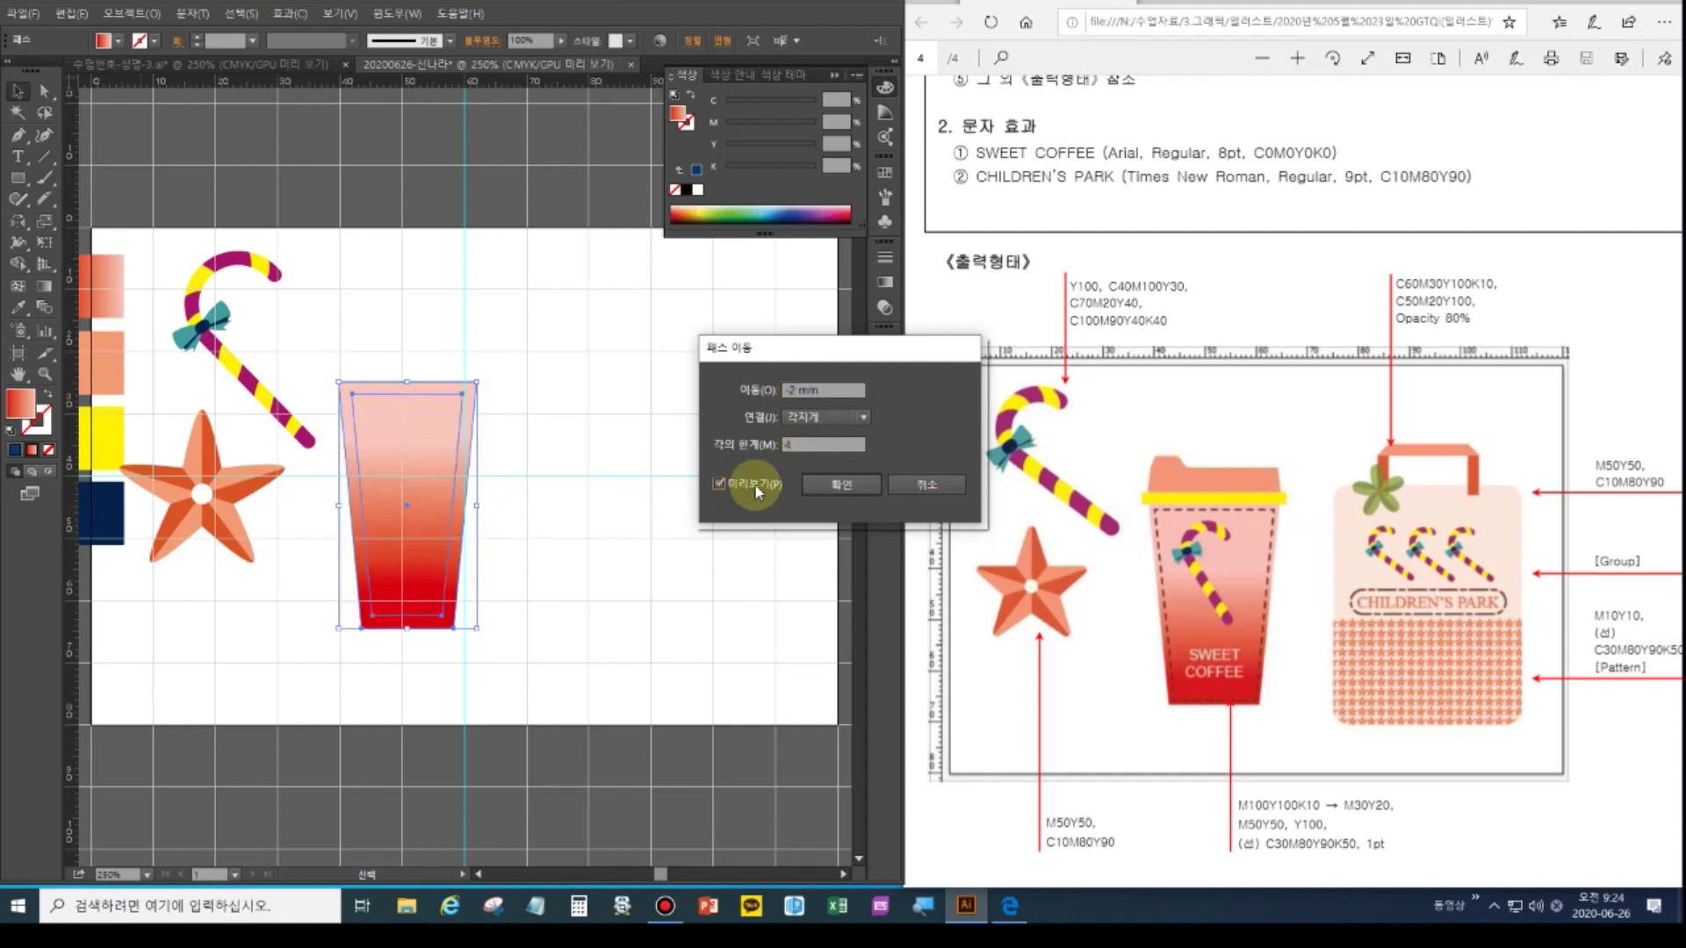
Change the cup's path offset to -1 mm and apply it
click(792, 389)
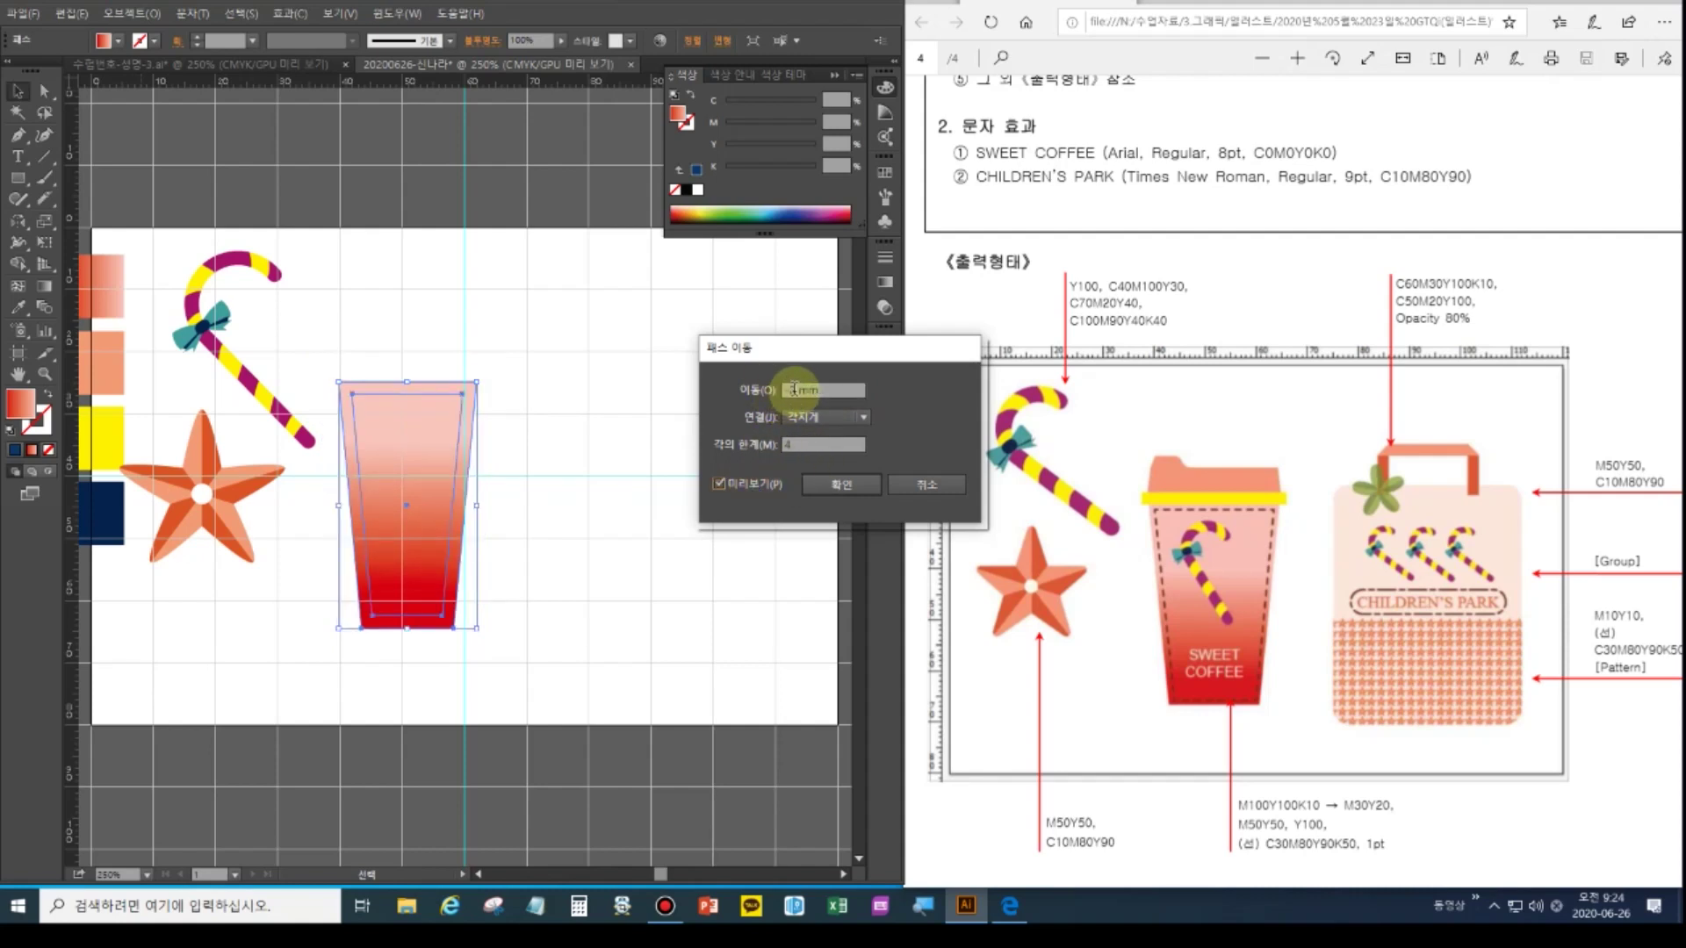
key(BackSpace)
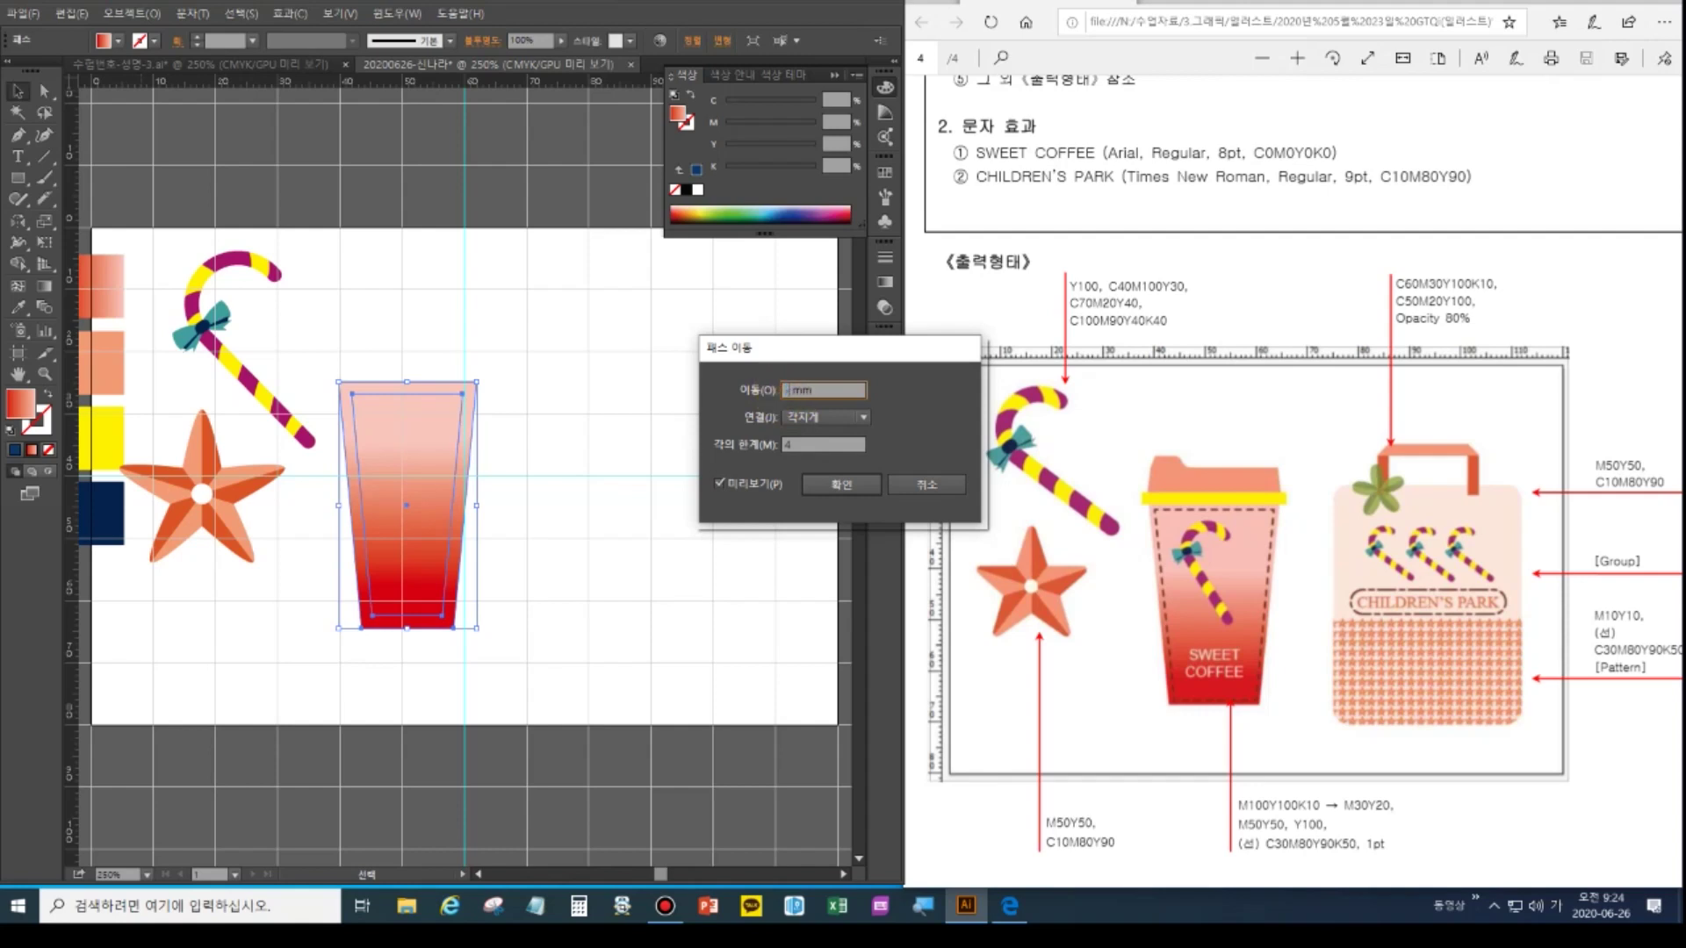
click(732, 483)
click(733, 484)
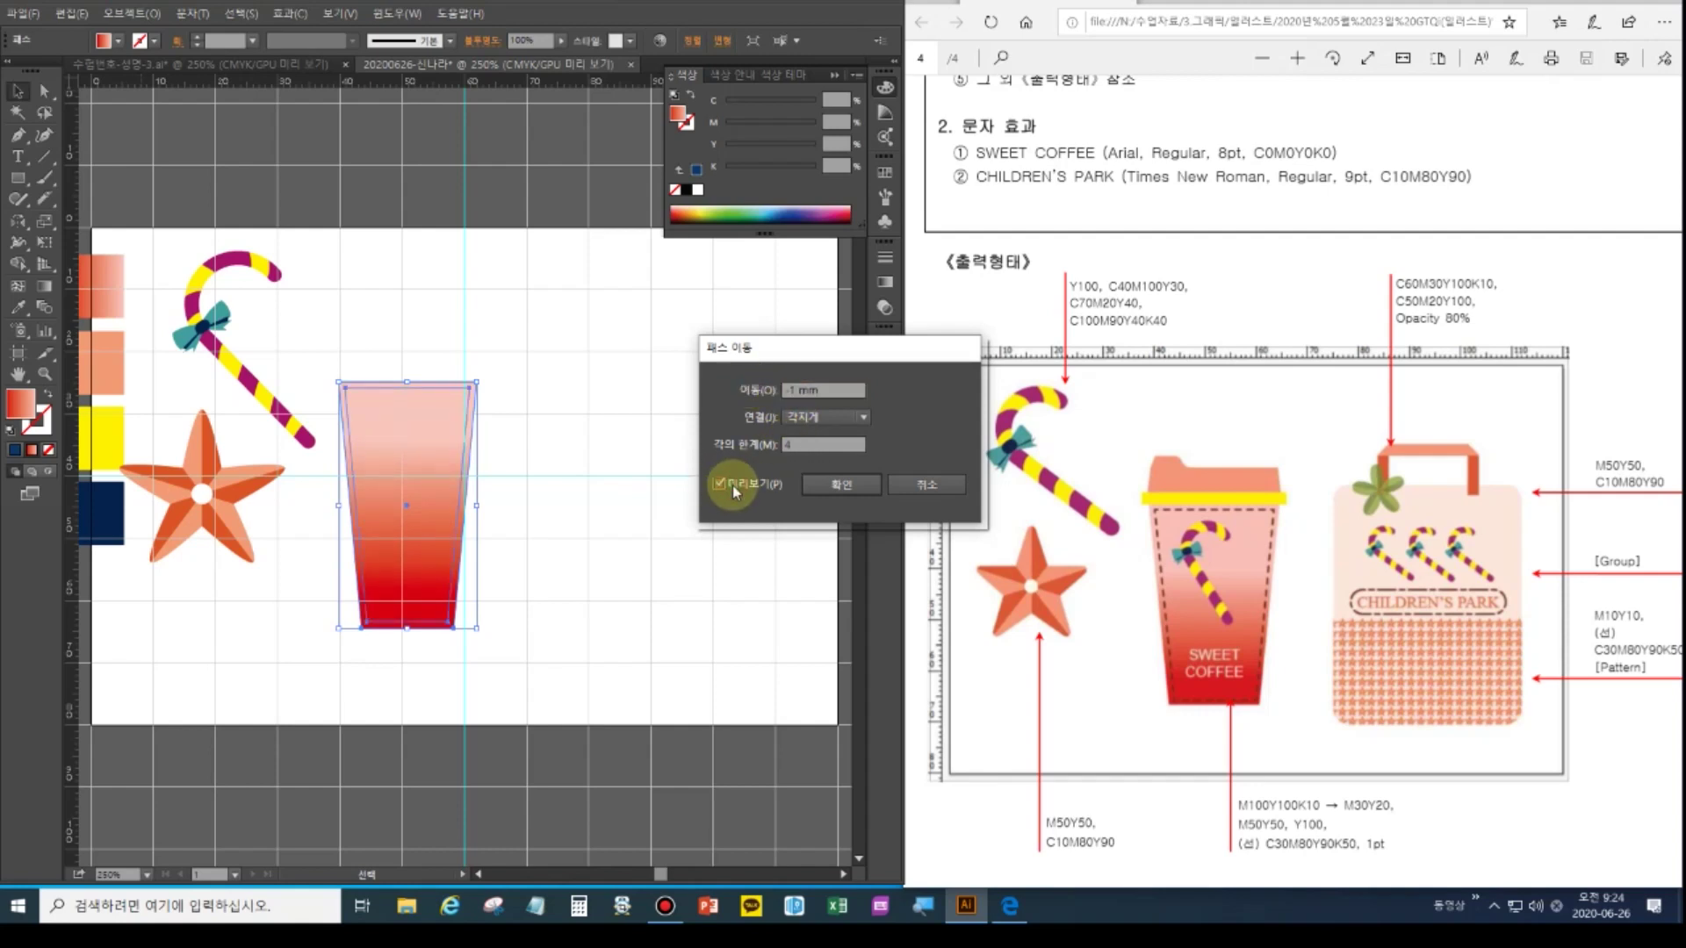
click(824, 483)
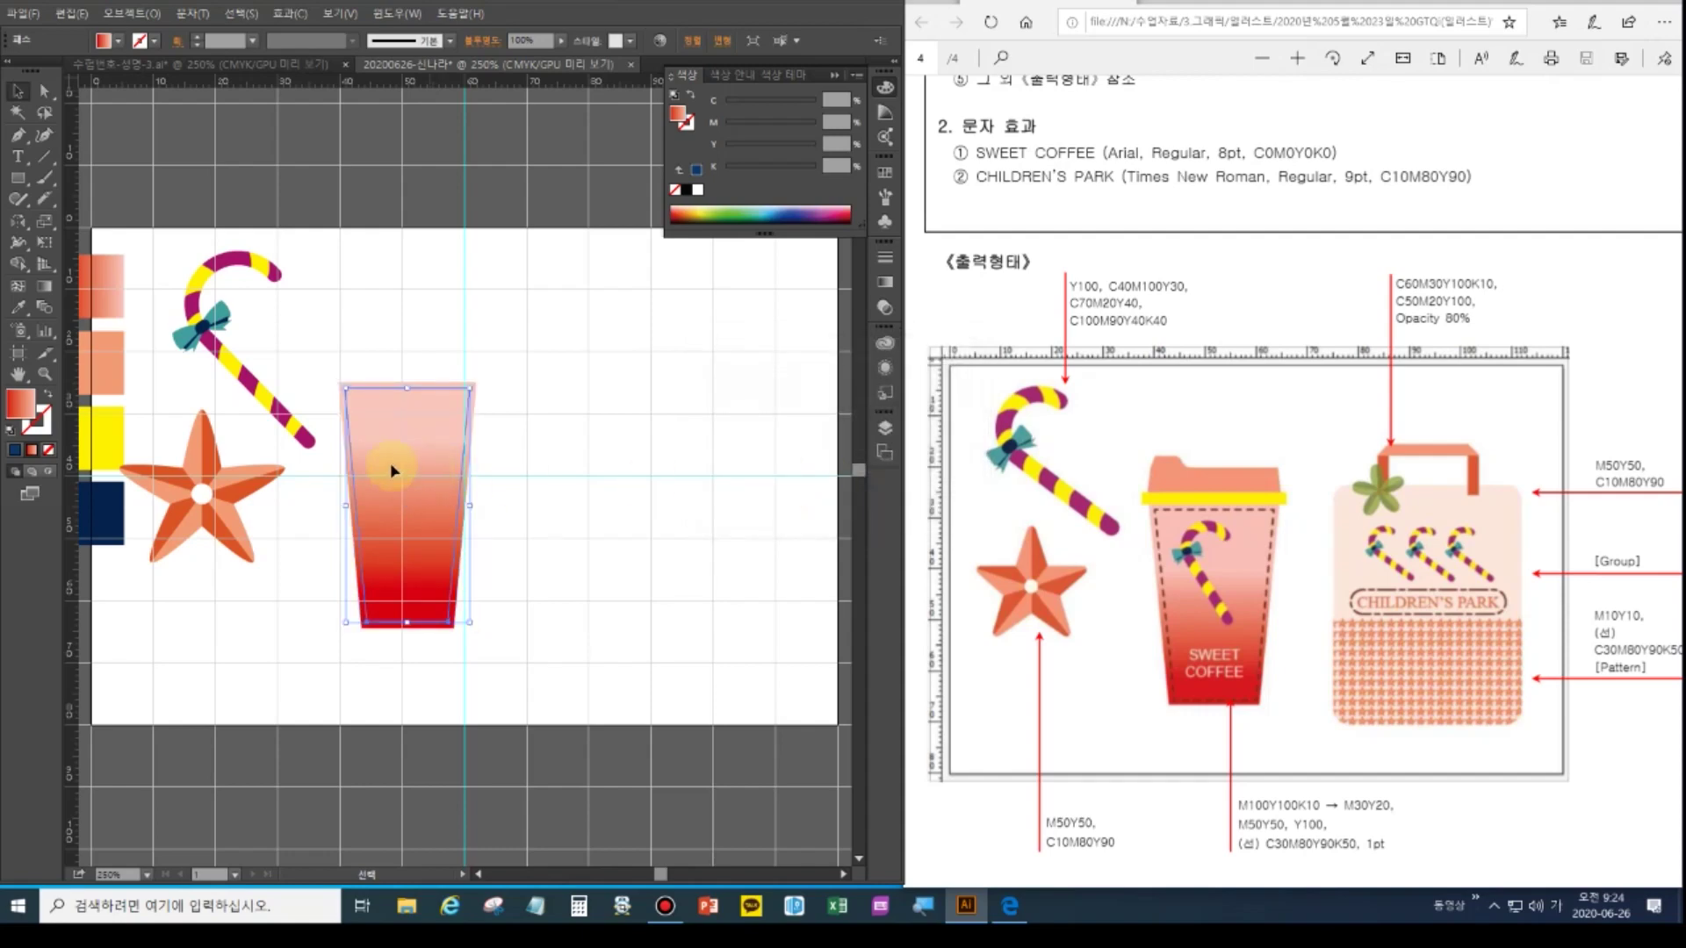
Remove the inner cup outline's fill and give it a C30 M80 Y90 K50 stroke
click(45, 448)
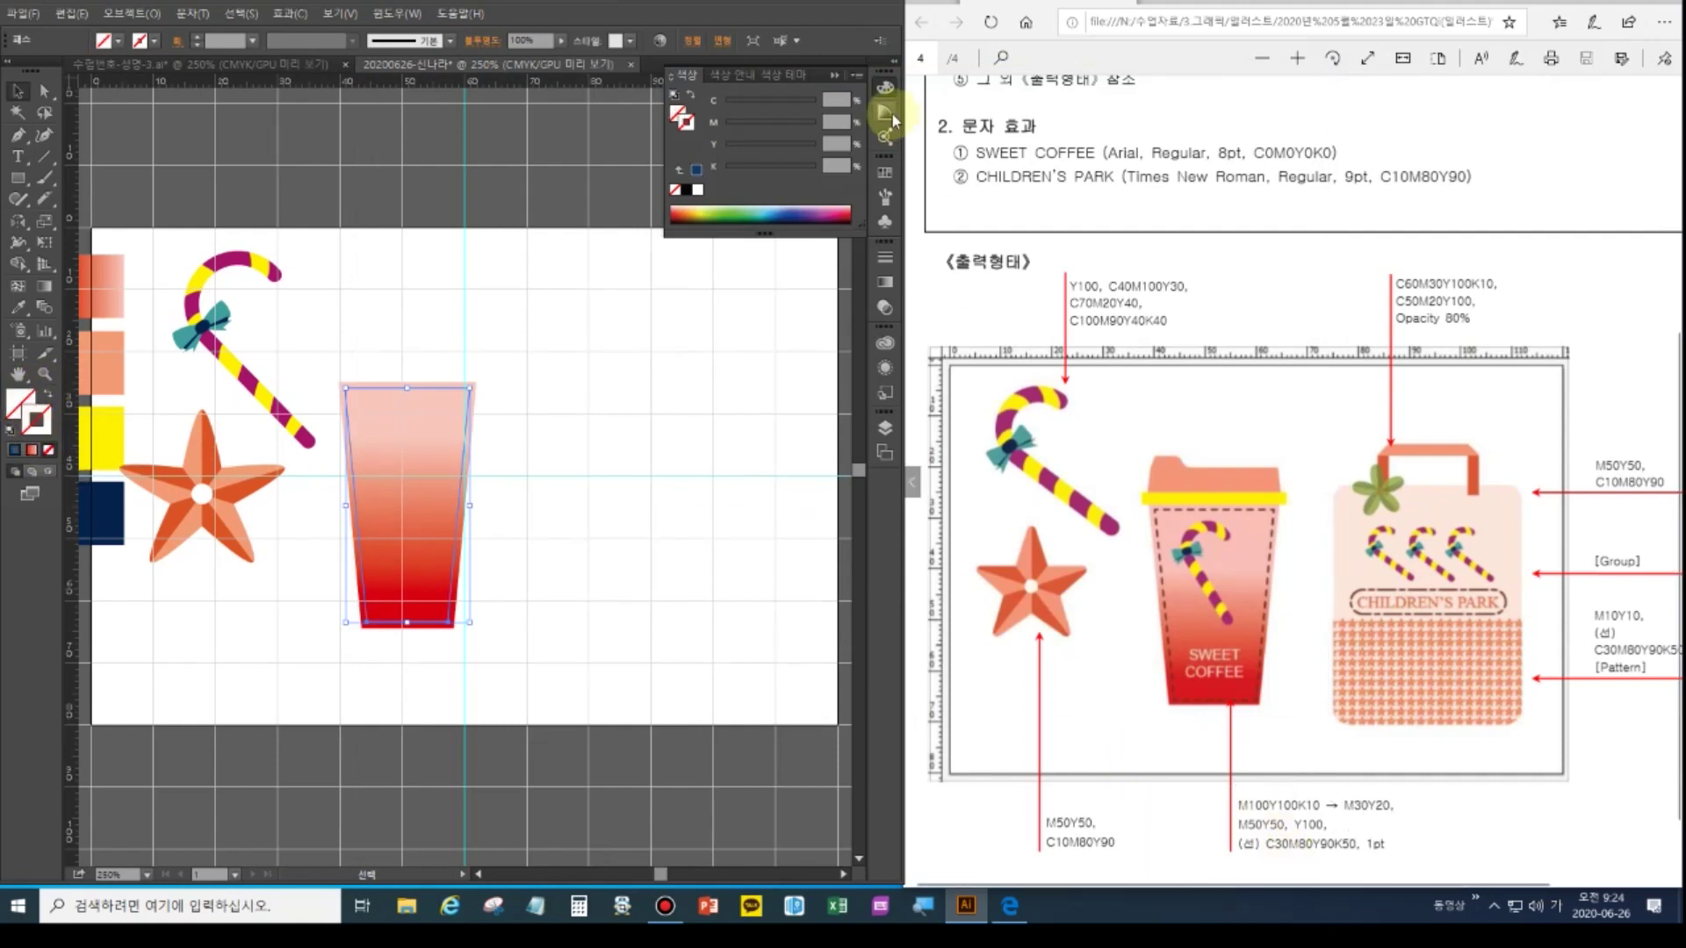
click(828, 97)
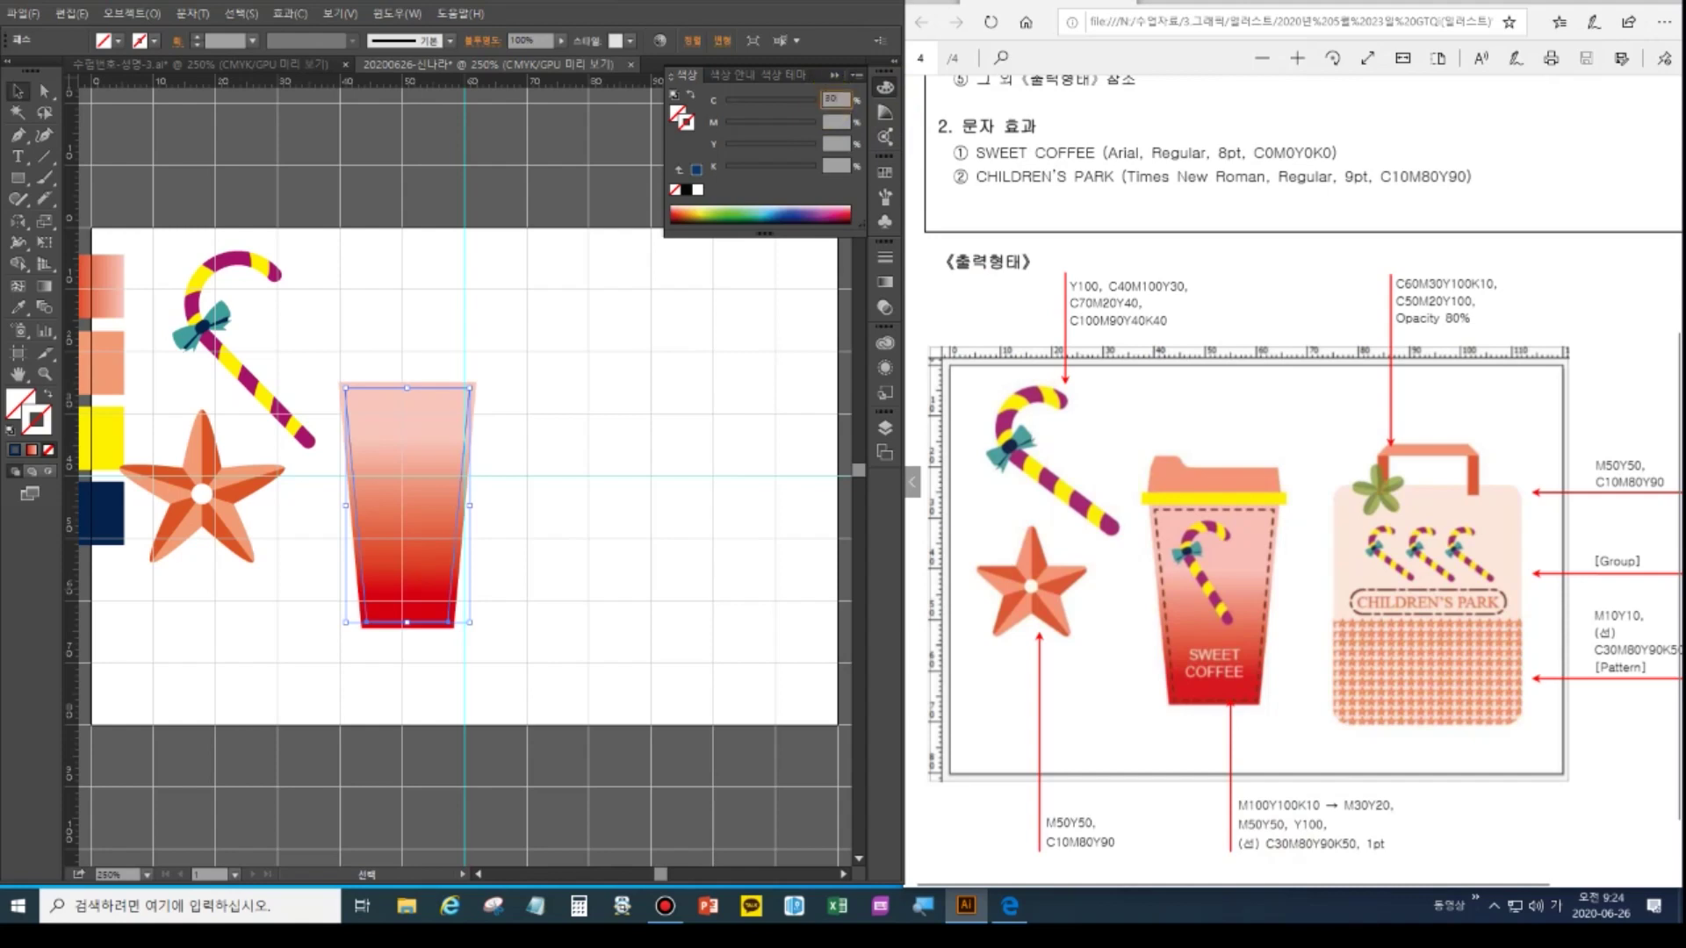
text(30)
key(Tab)
key(Tab)
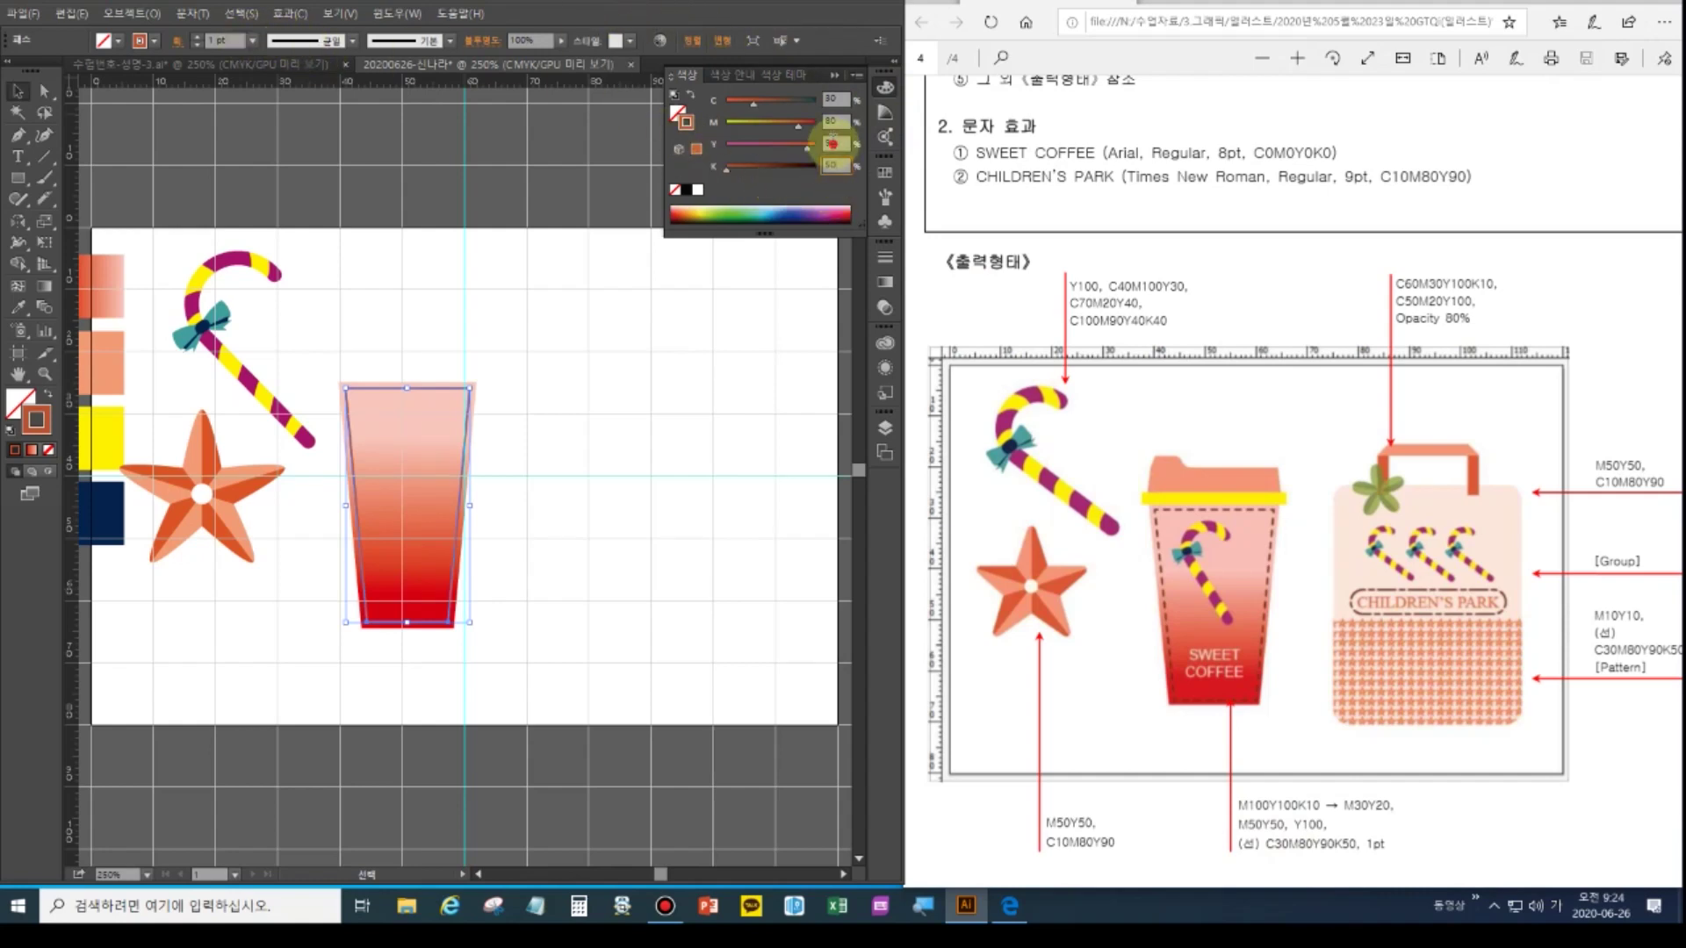
Make the inner cup outline's stroke a dashed line with a 2 pt gap
click(887, 257)
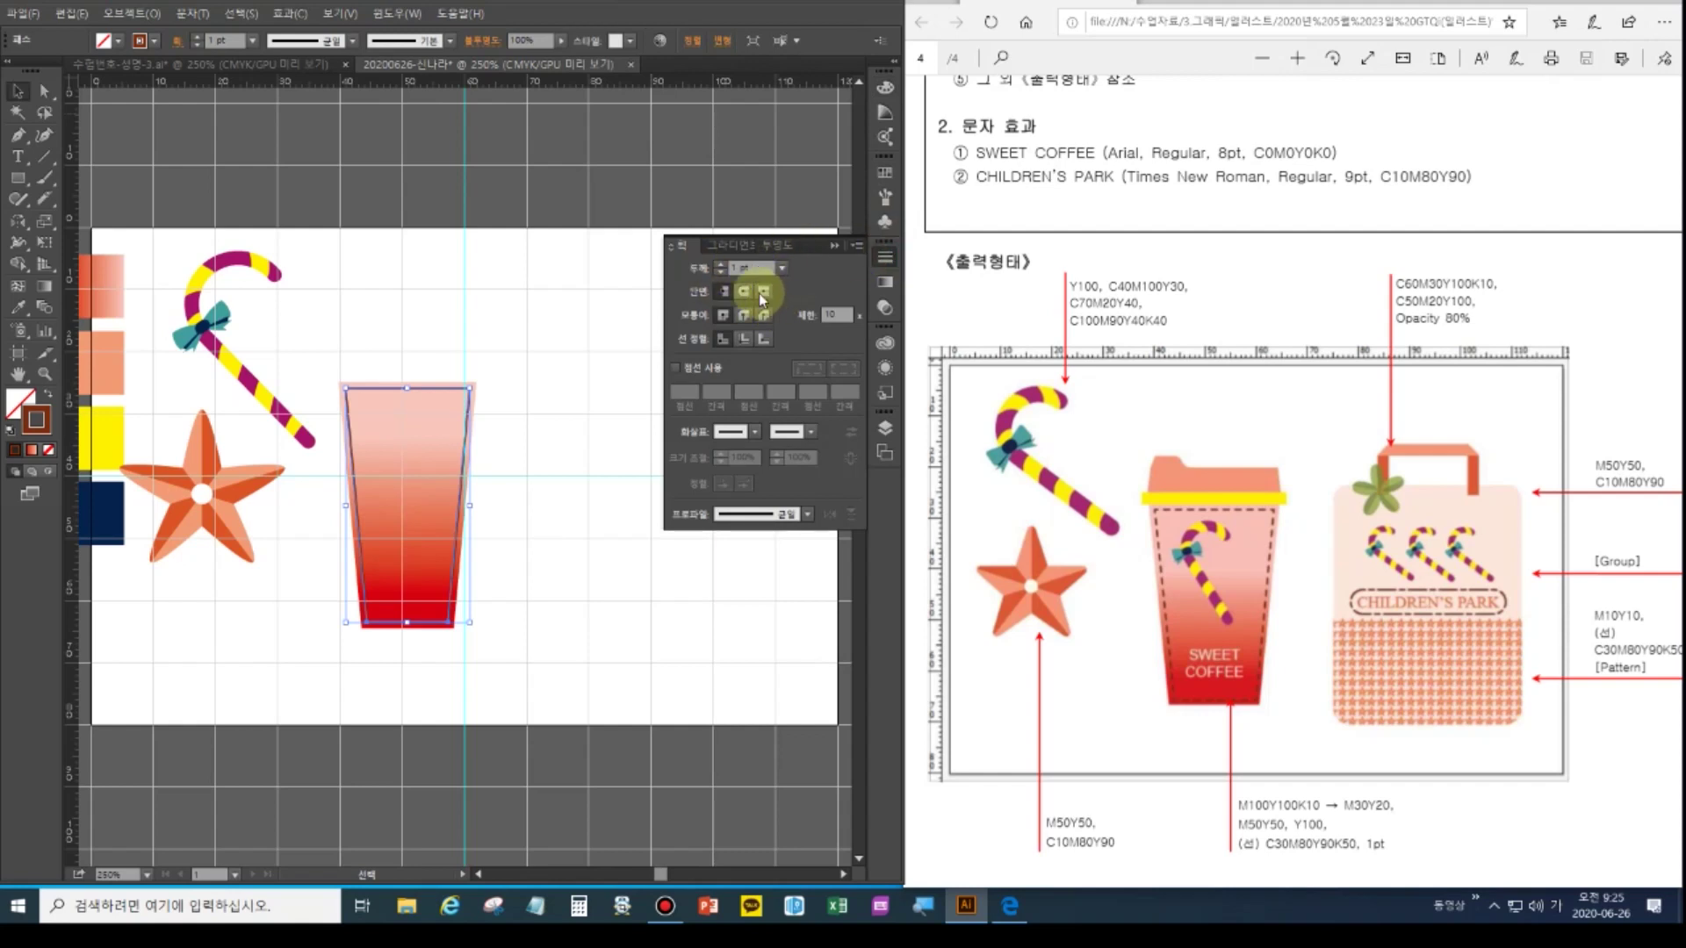
click(706, 372)
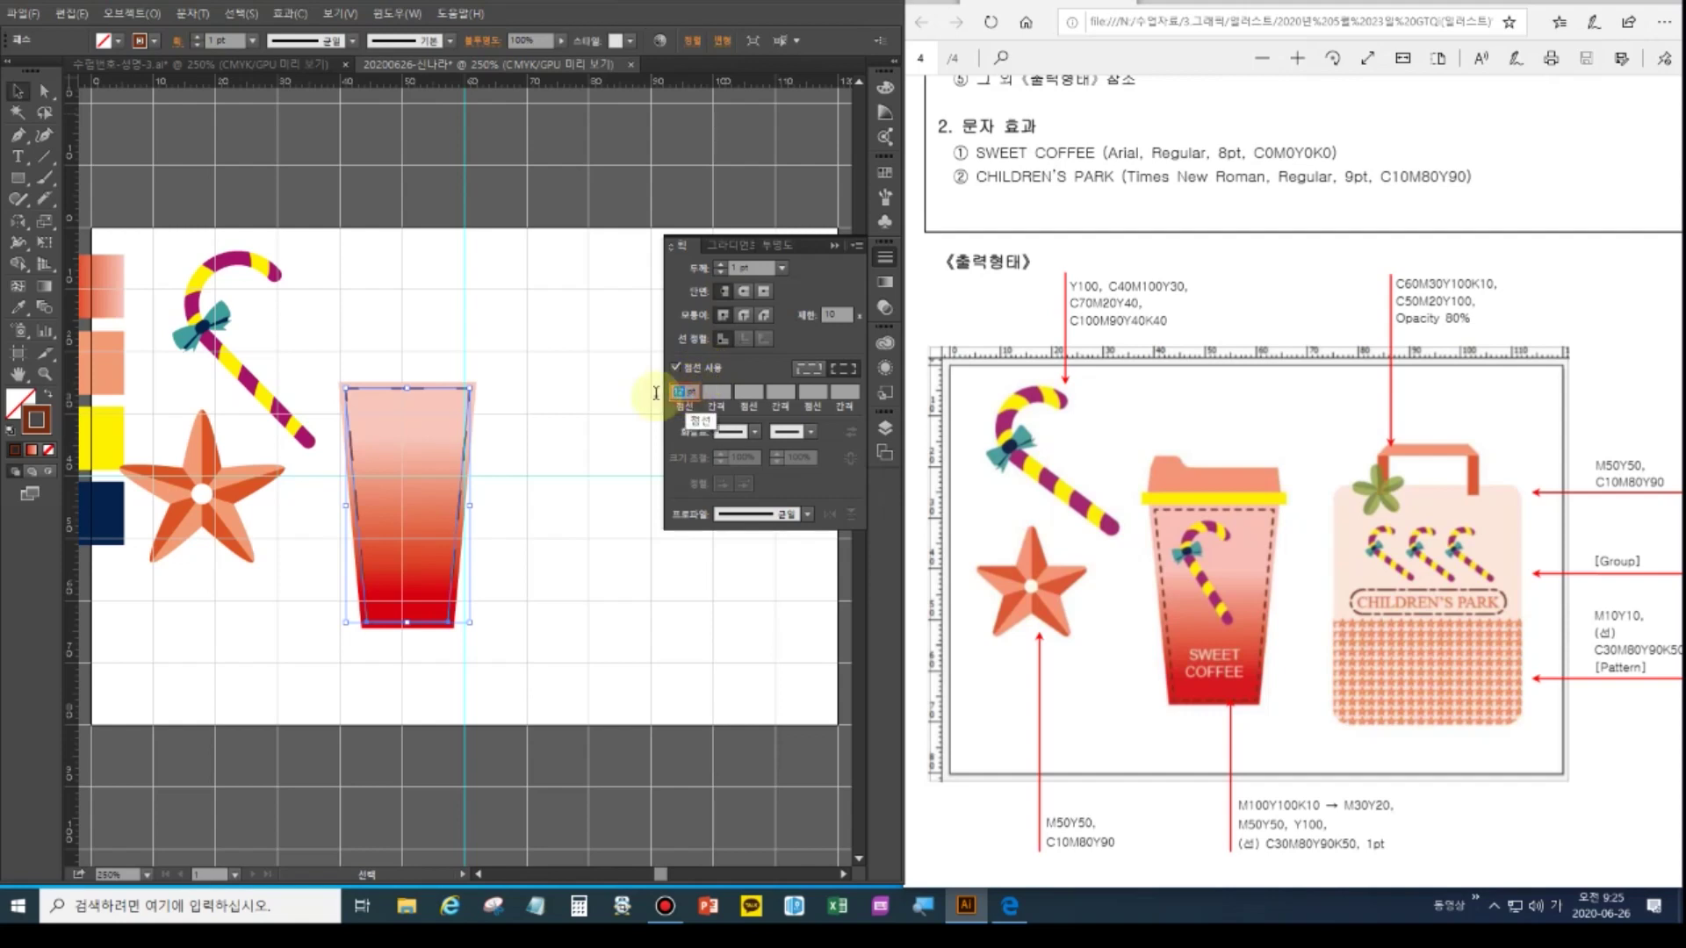
text(8)
key(Tab)
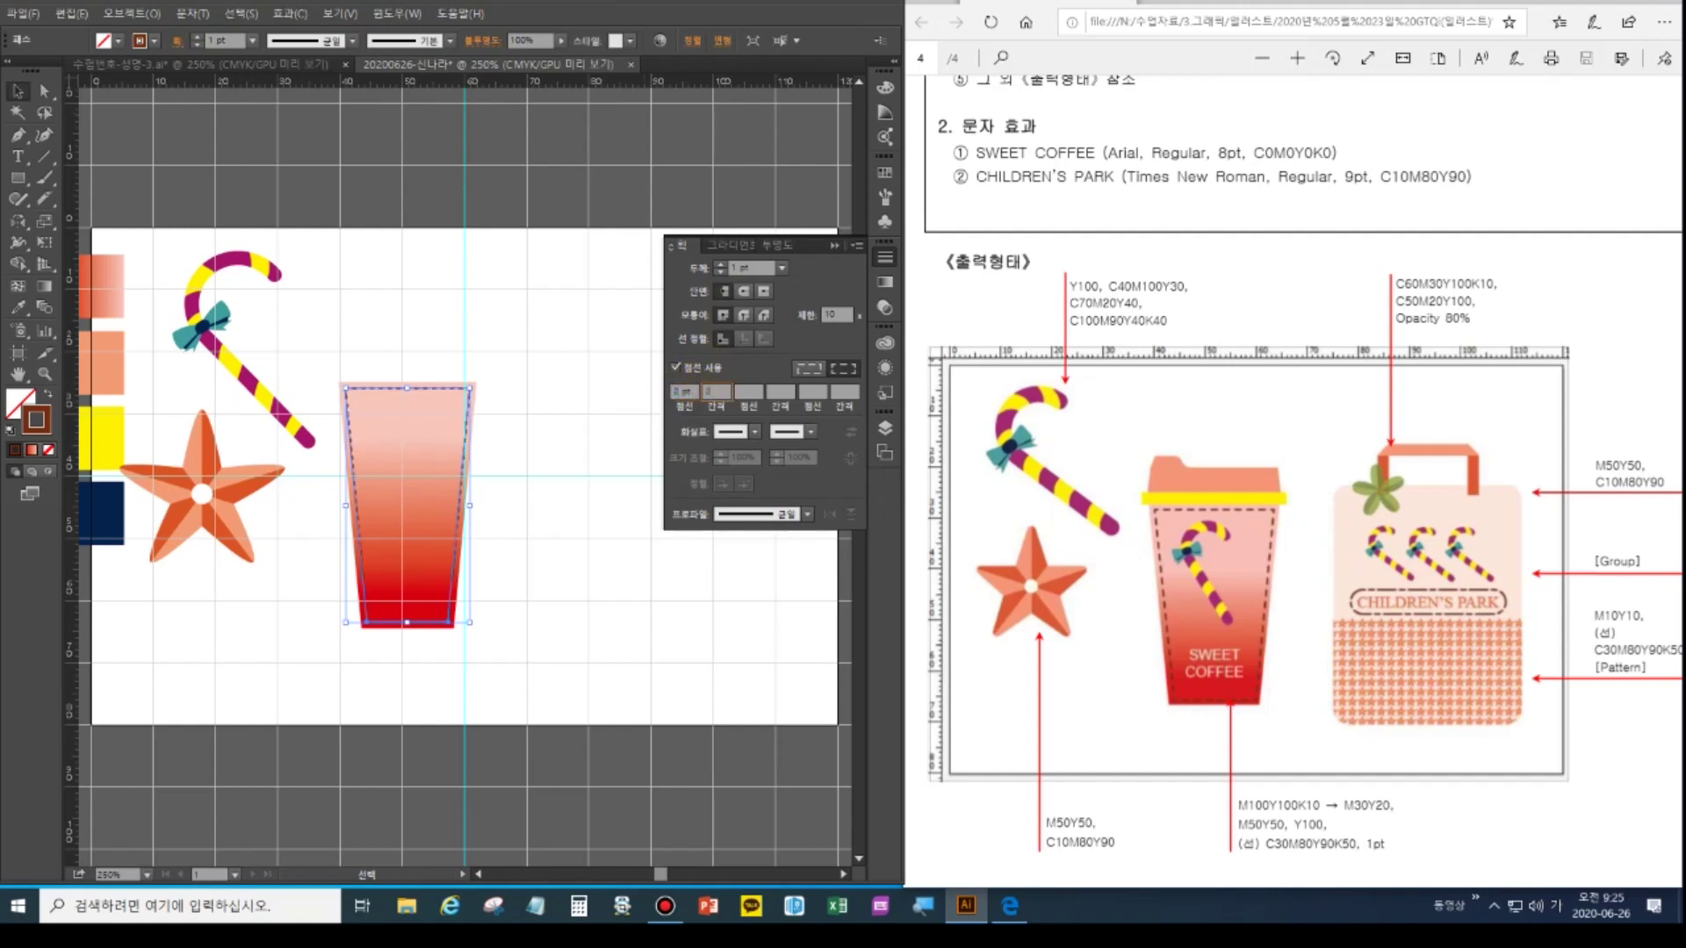
text(2)
Change the inner outline's dash length to 3 pt and its gap to 3 pt
click(431, 523)
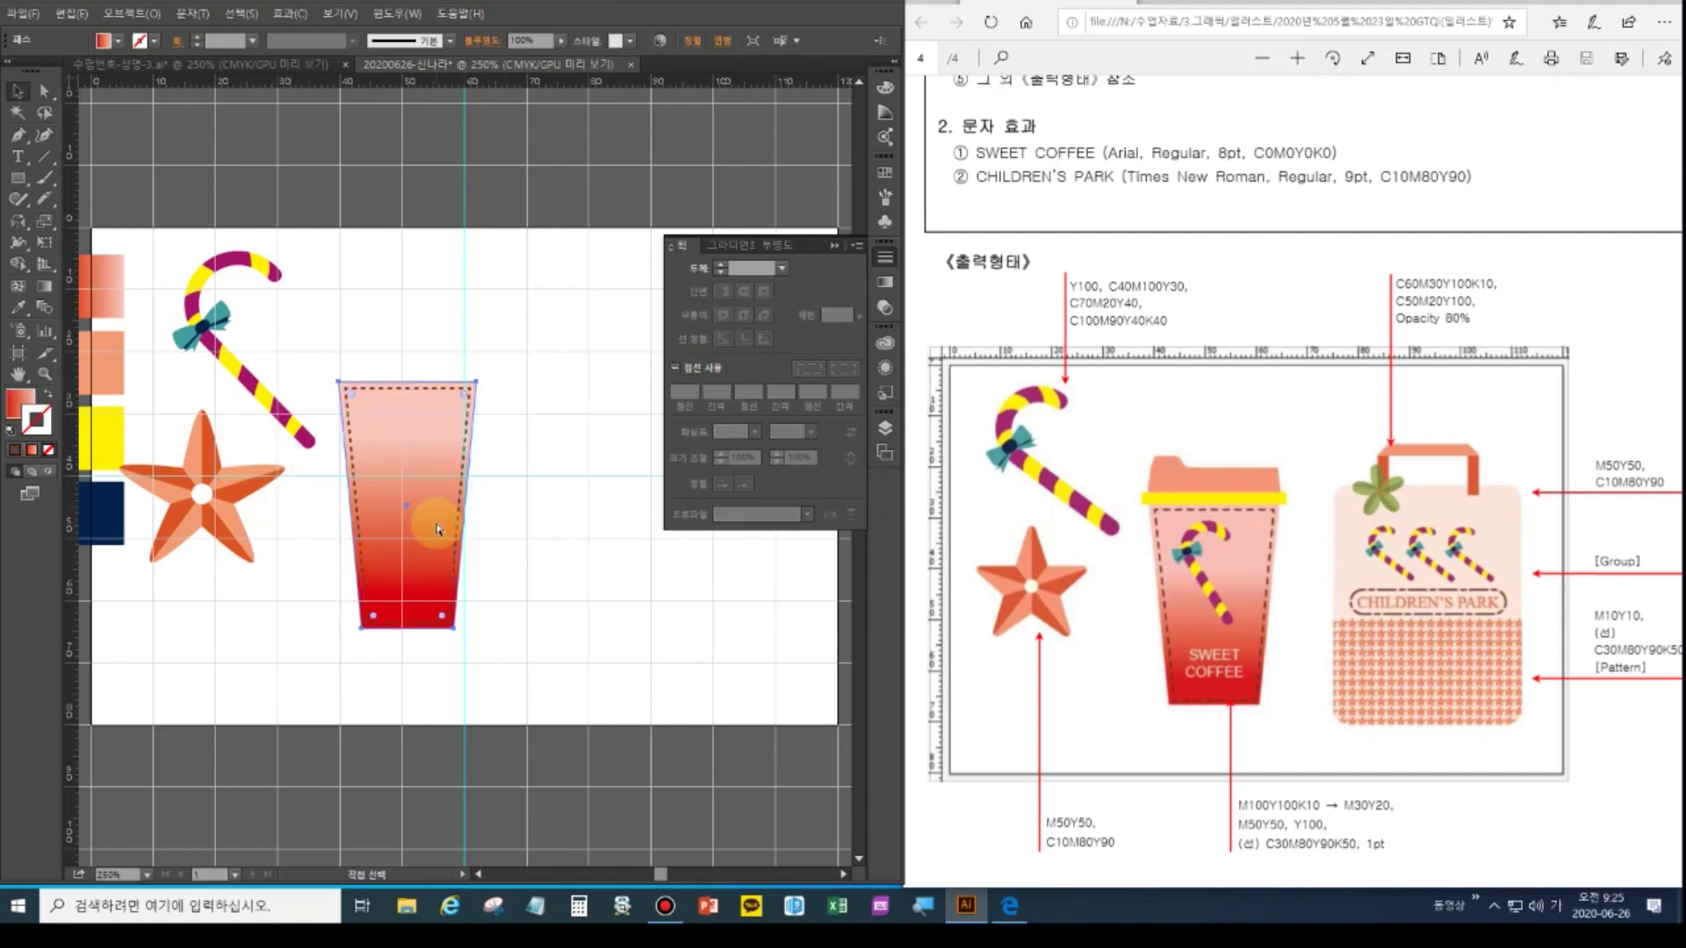
key(ctrl+plus)
key(ctrl+plus)
key(ctrl+plus)
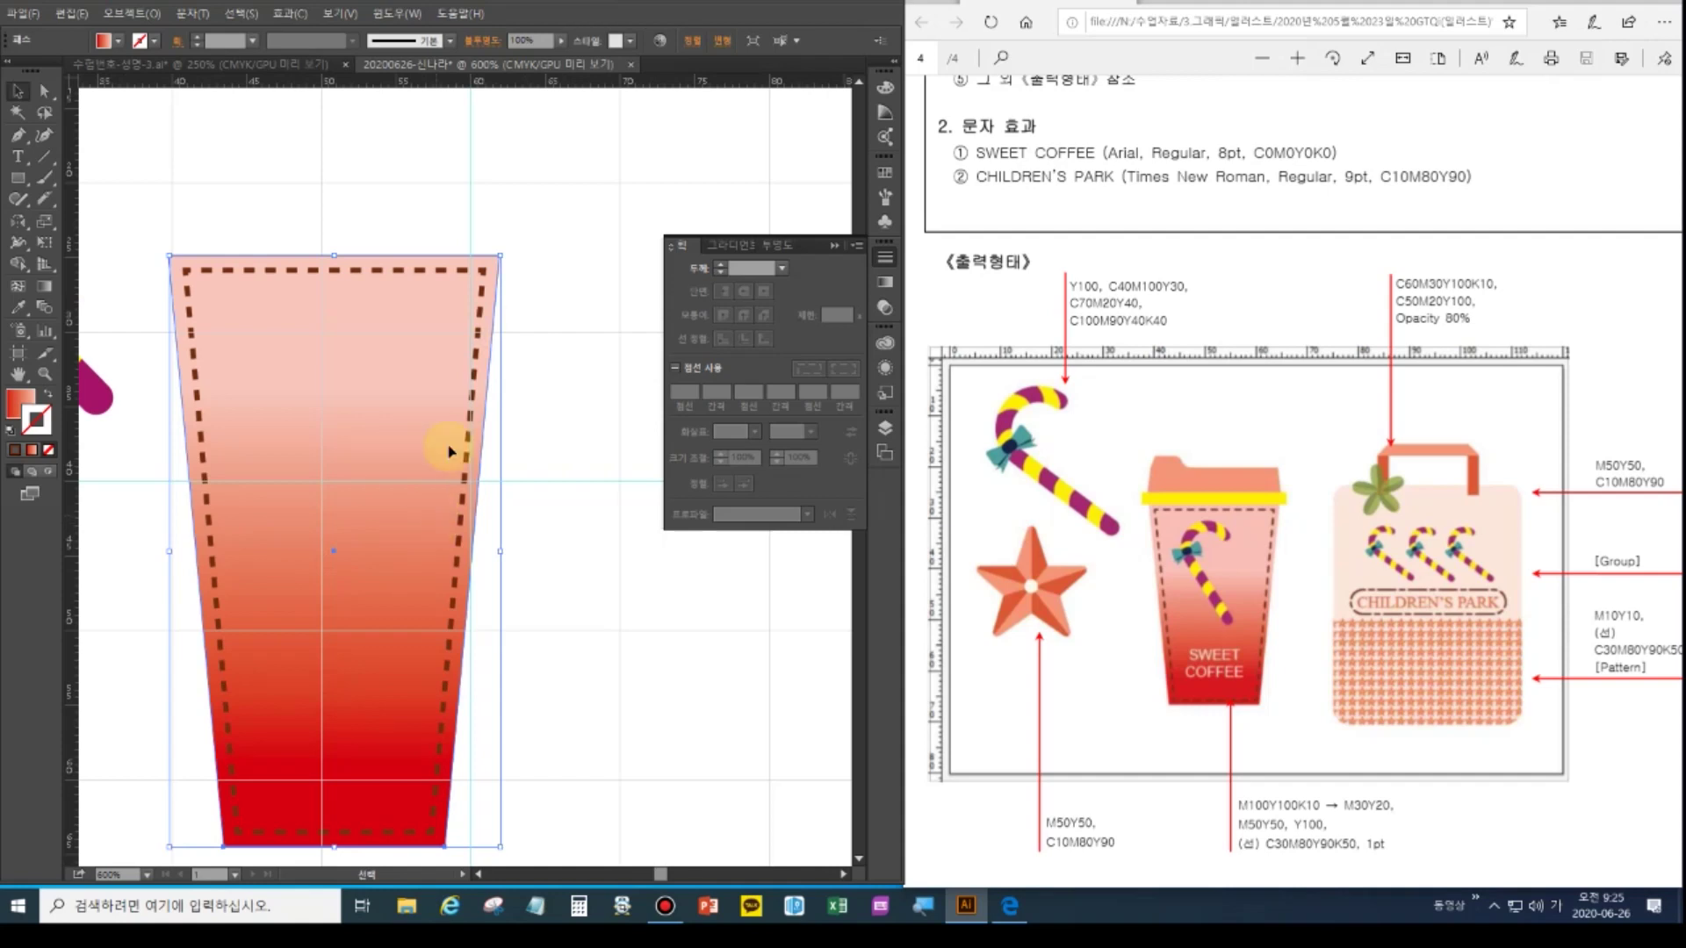
click(482, 290)
click(683, 392)
text(3pt)
key(Tab)
text(3)
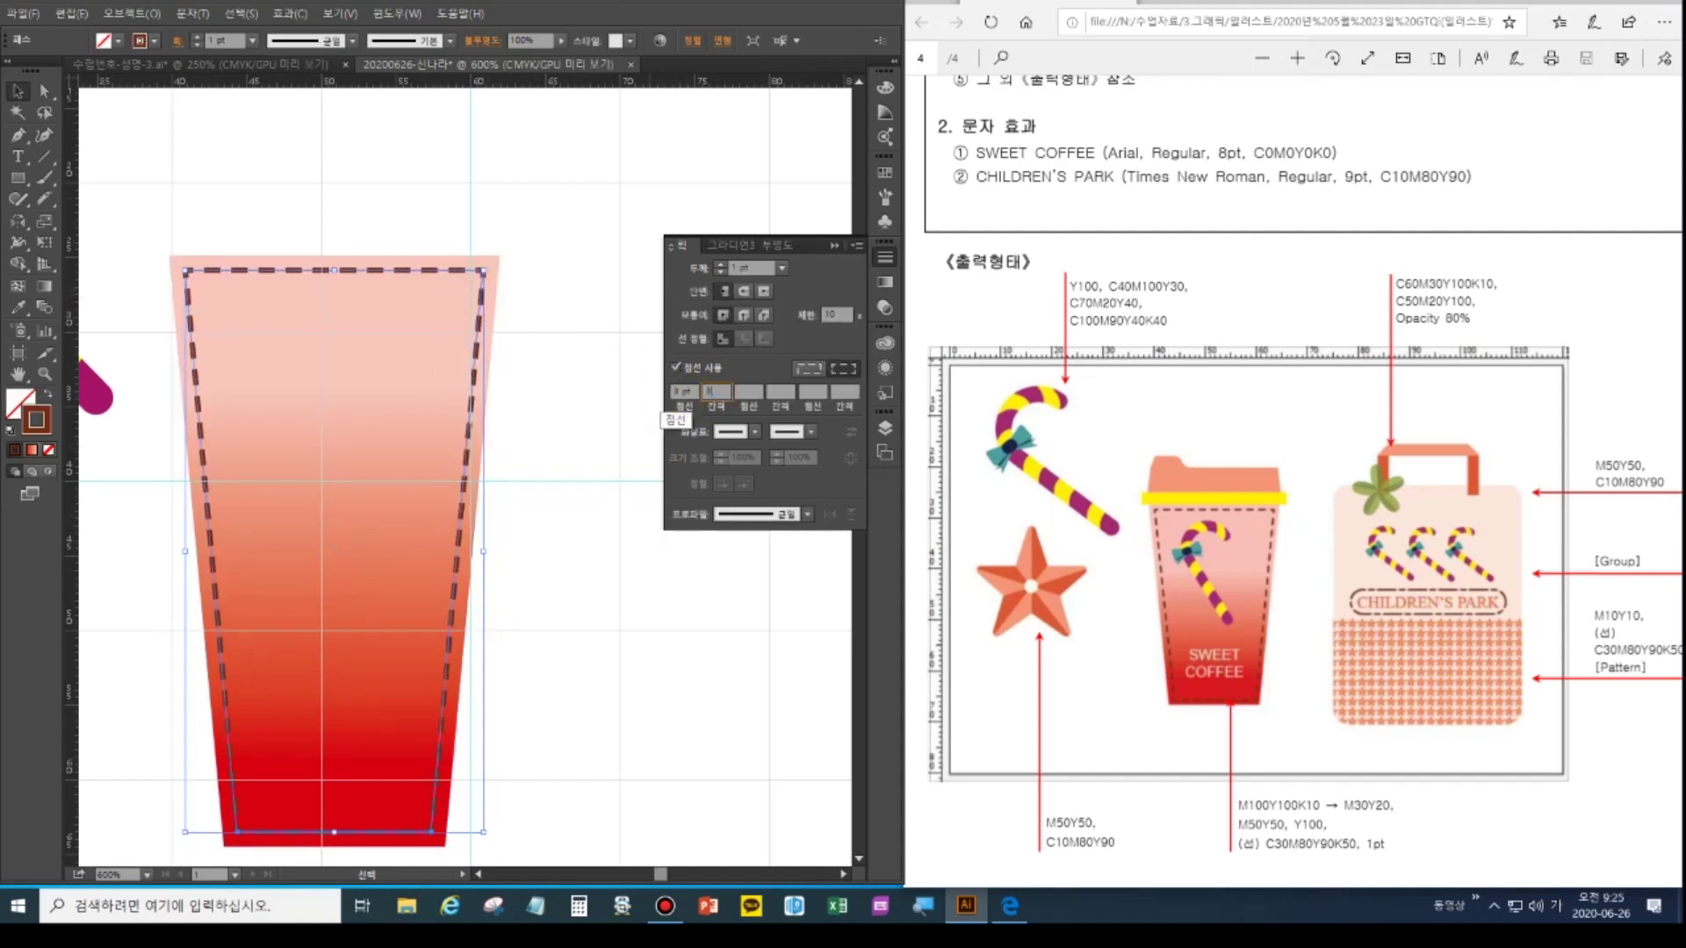
key(Tab)
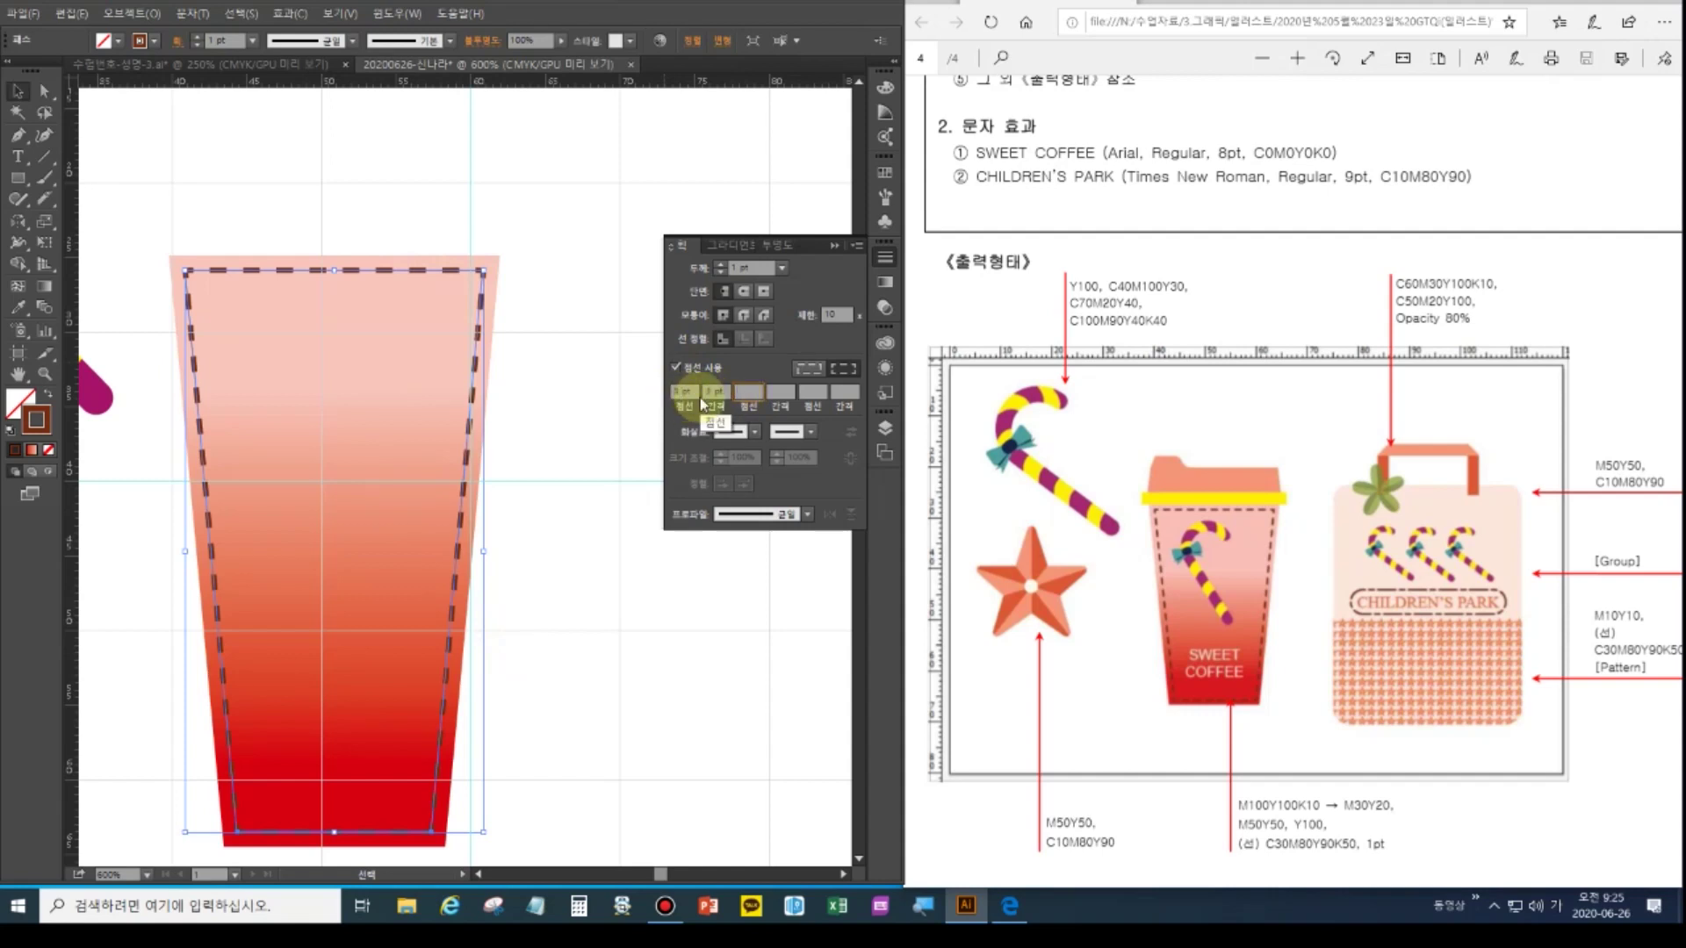
double_click(19, 376)
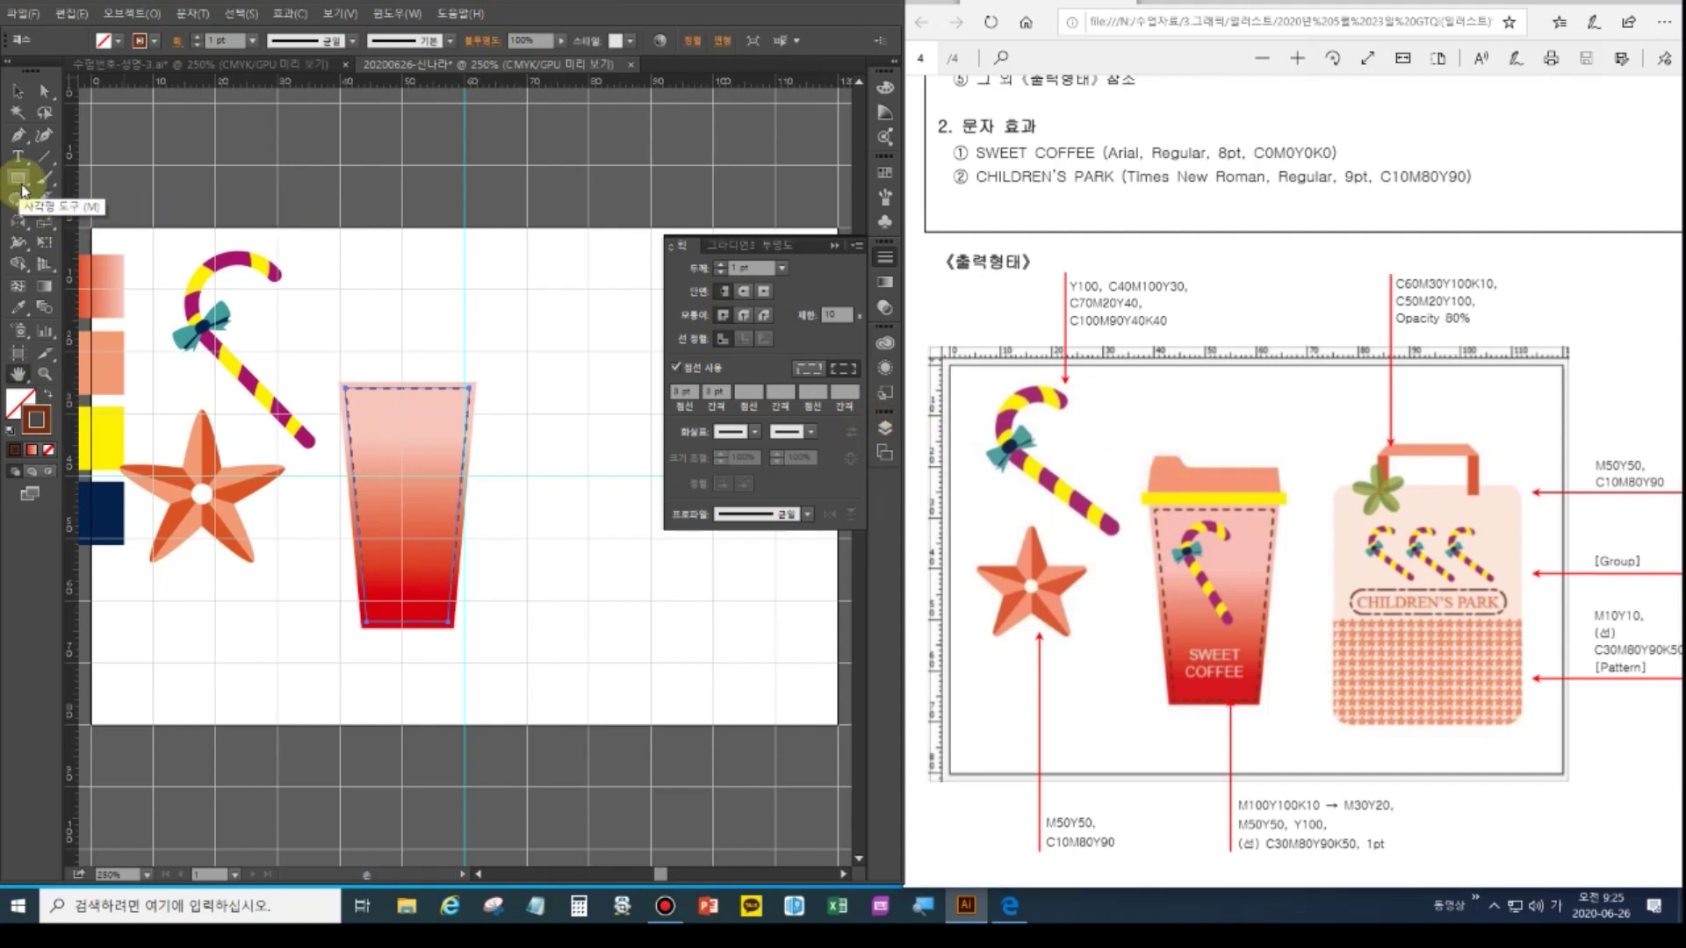
Draw a narrow horizontal rectangle directly above the cup and widen it to match the rim
key(ctrl+shift+a)
click(17, 90)
drag(337, 350, 490, 658)
click(473, 641)
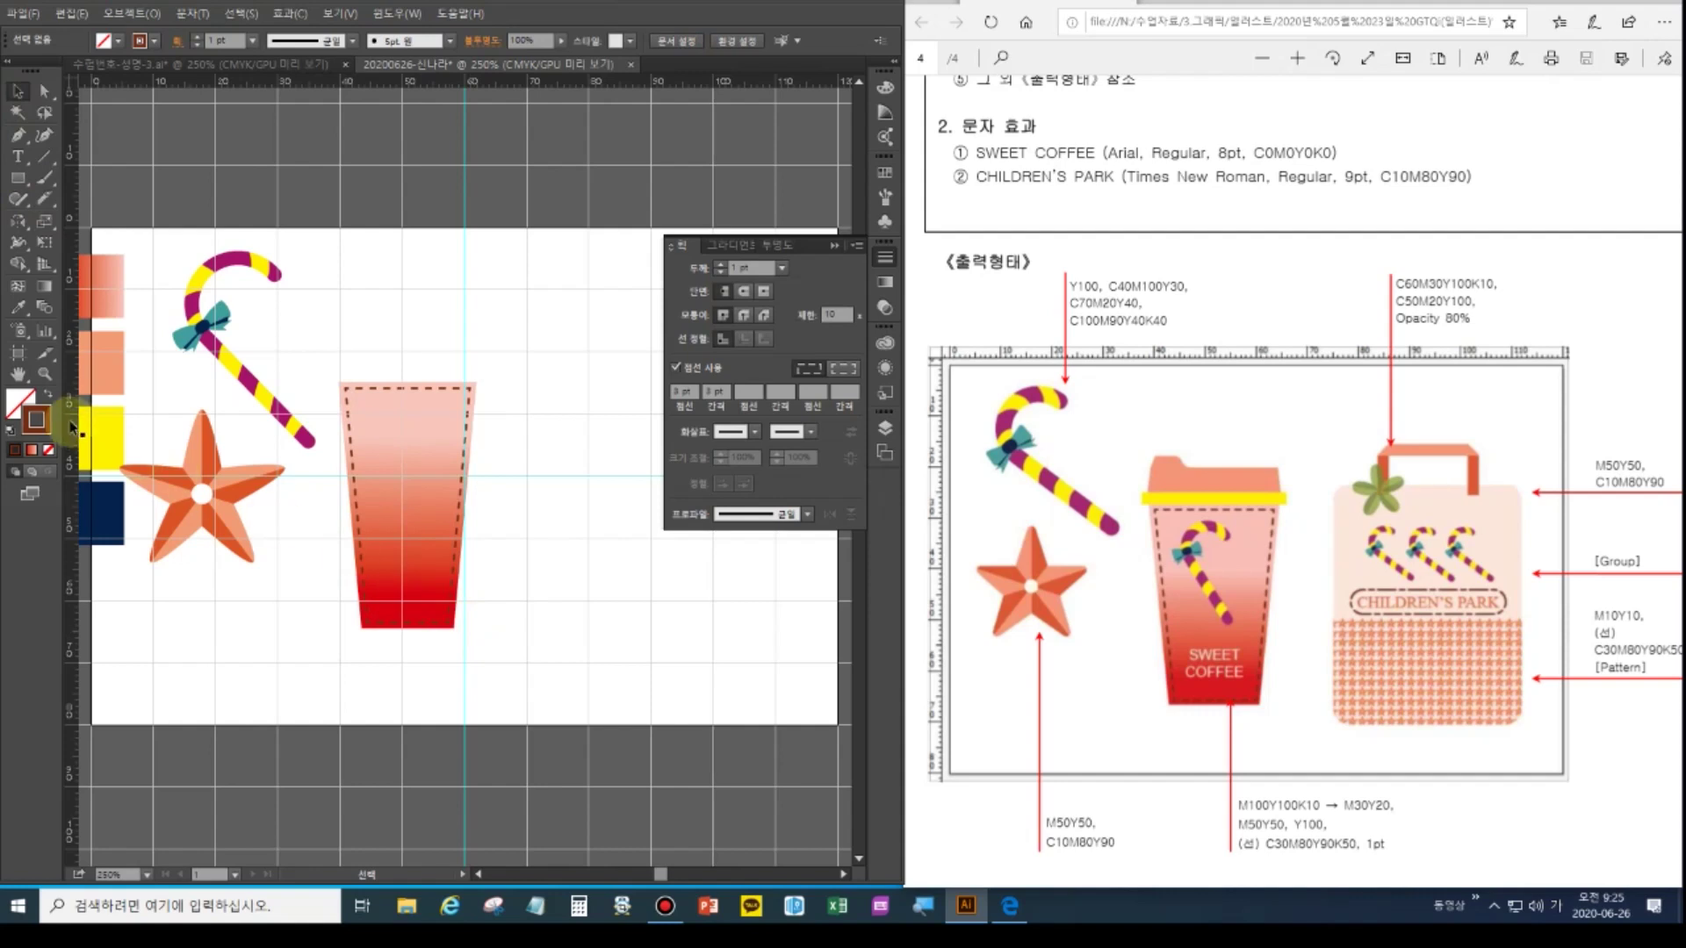
click(19, 182)
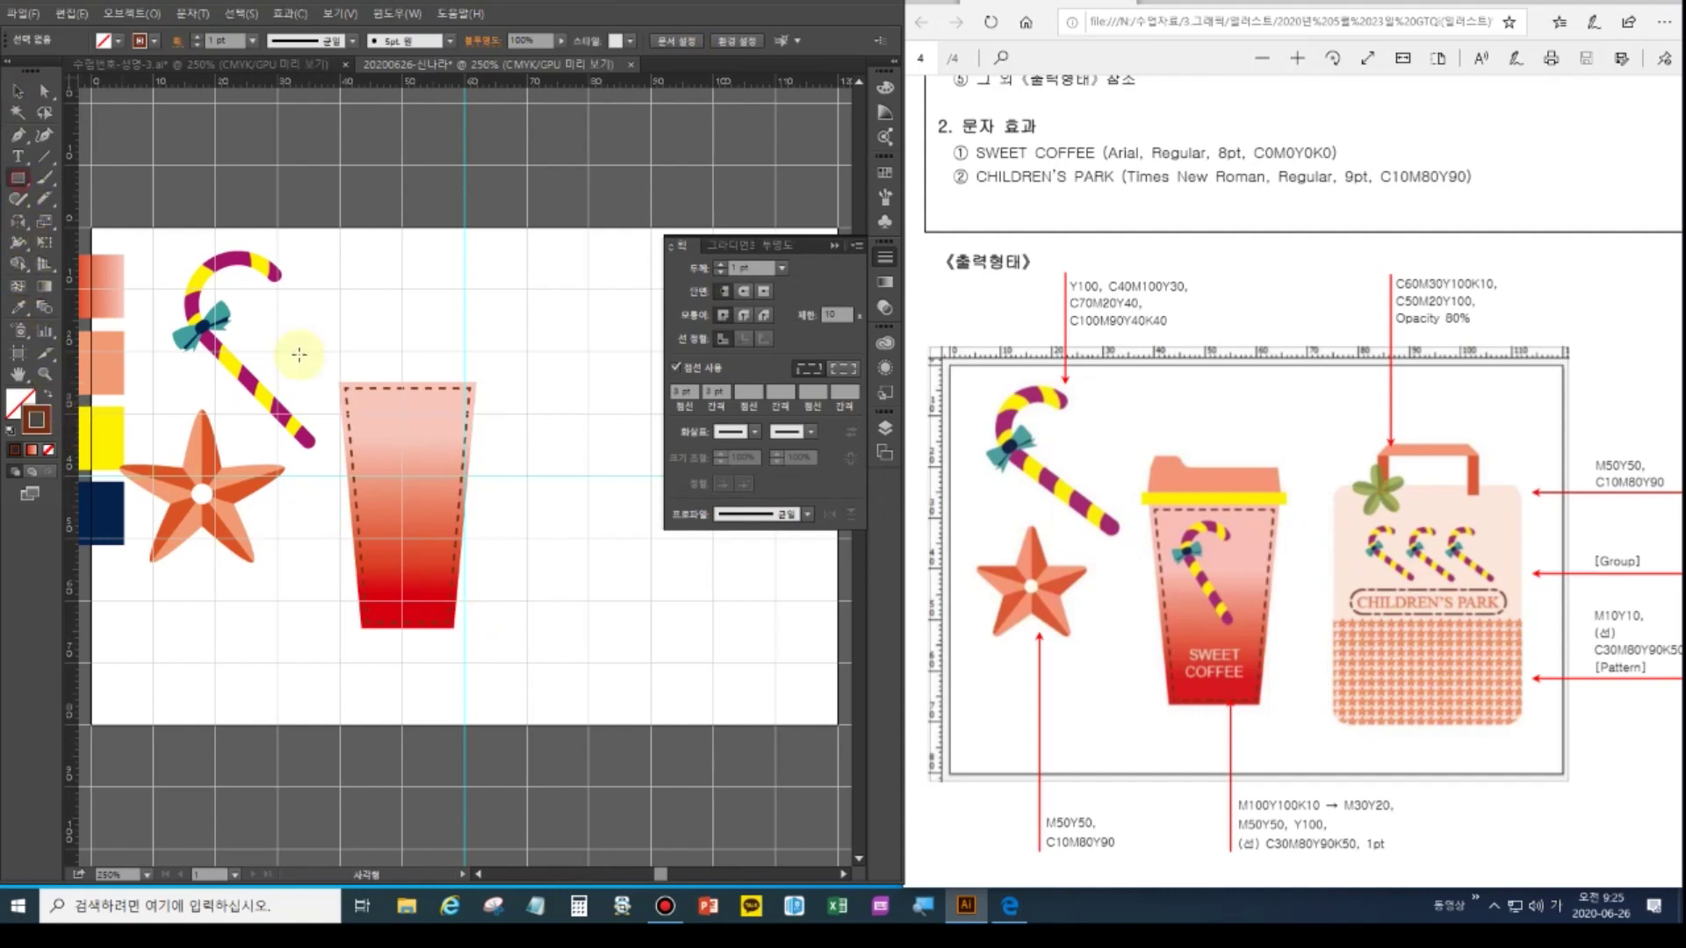
drag(341, 364, 472, 383)
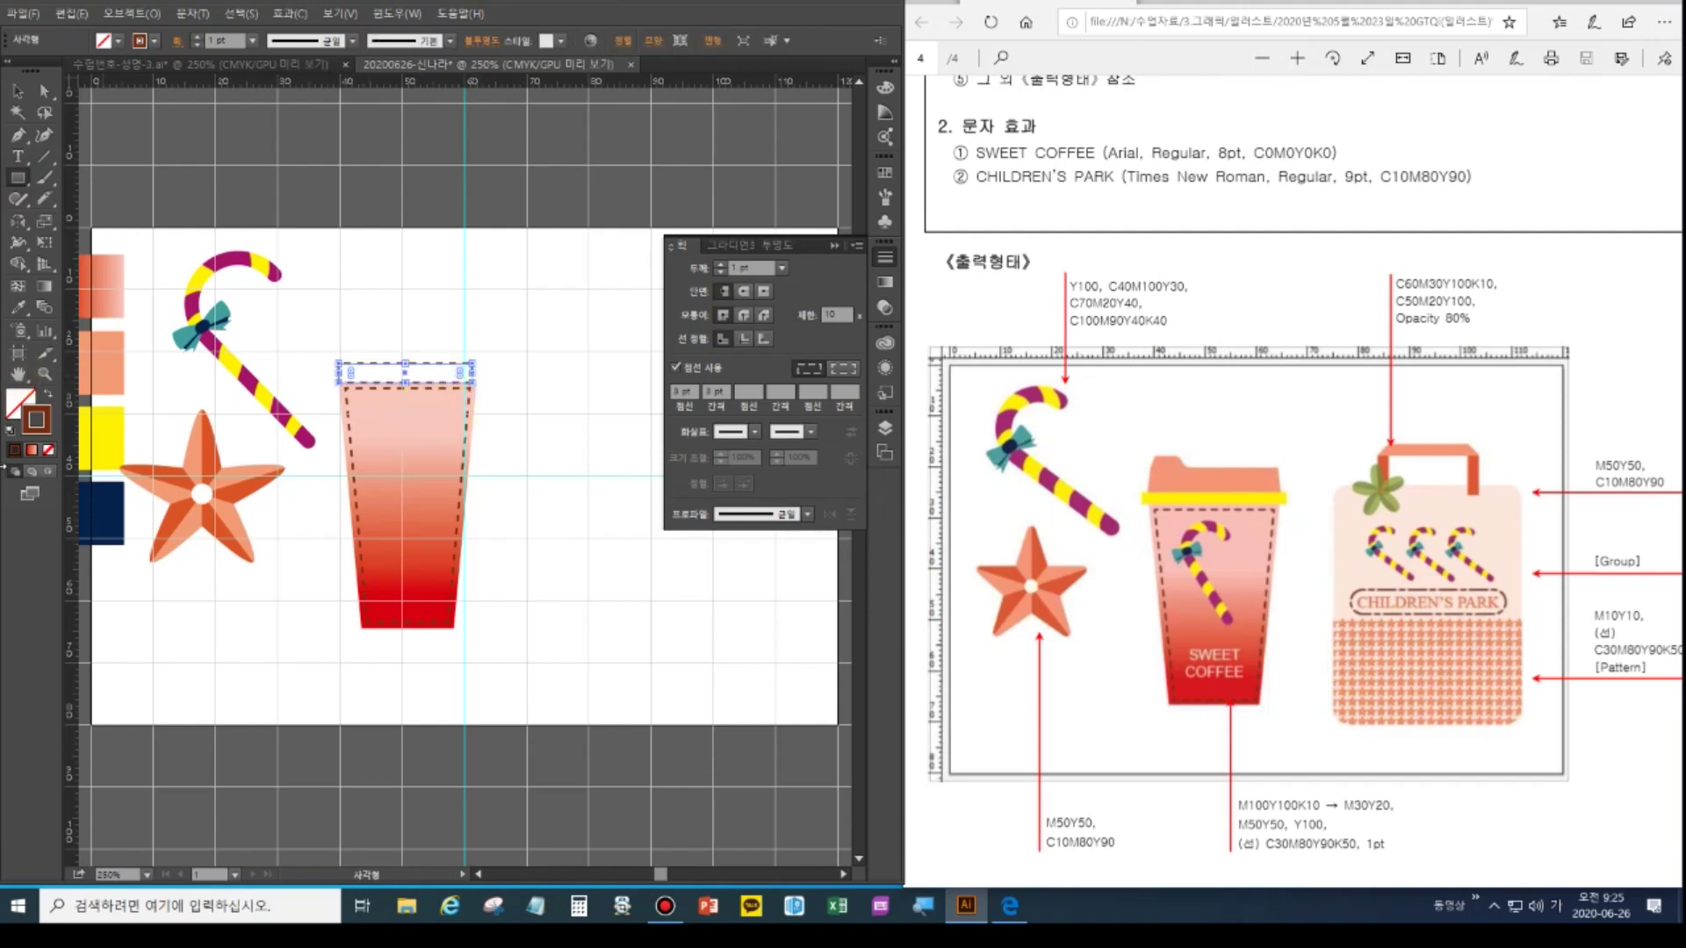
key(ctrl+equal)
key(ctrl+equal)
key(ctrl+equal)
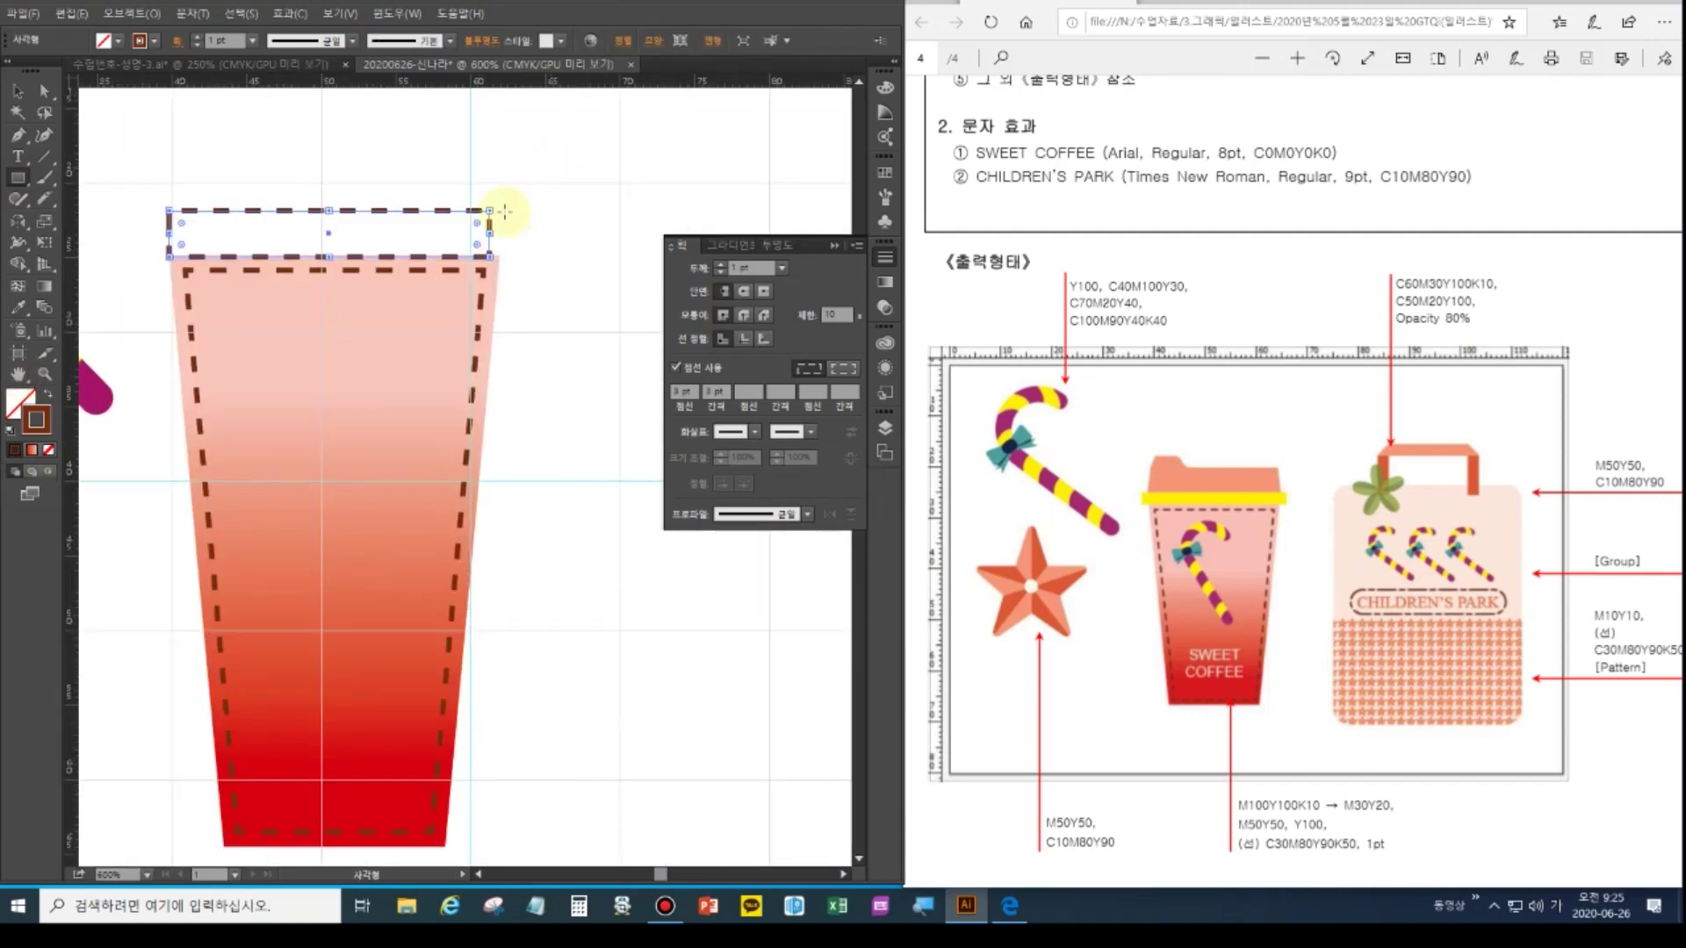
drag(492, 233, 500, 233)
Apply the yellow swatch's fill without a stroke to the rectangle above the cup using the Eyedropper
click(17, 372)
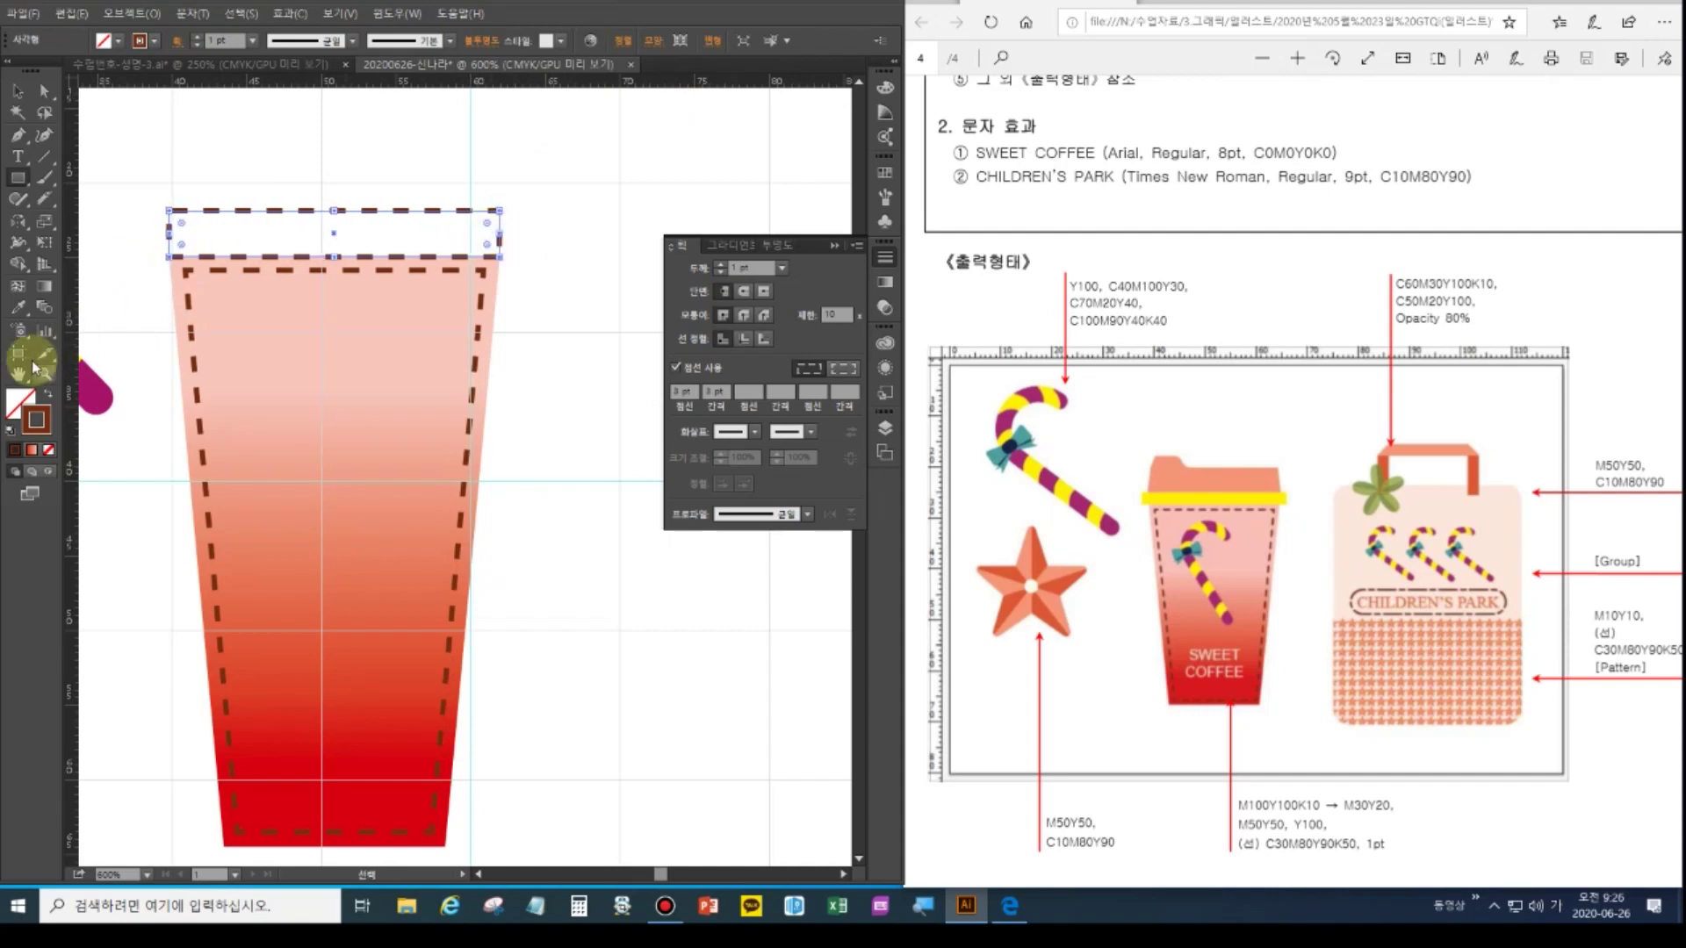
double_click(17, 375)
click(16, 308)
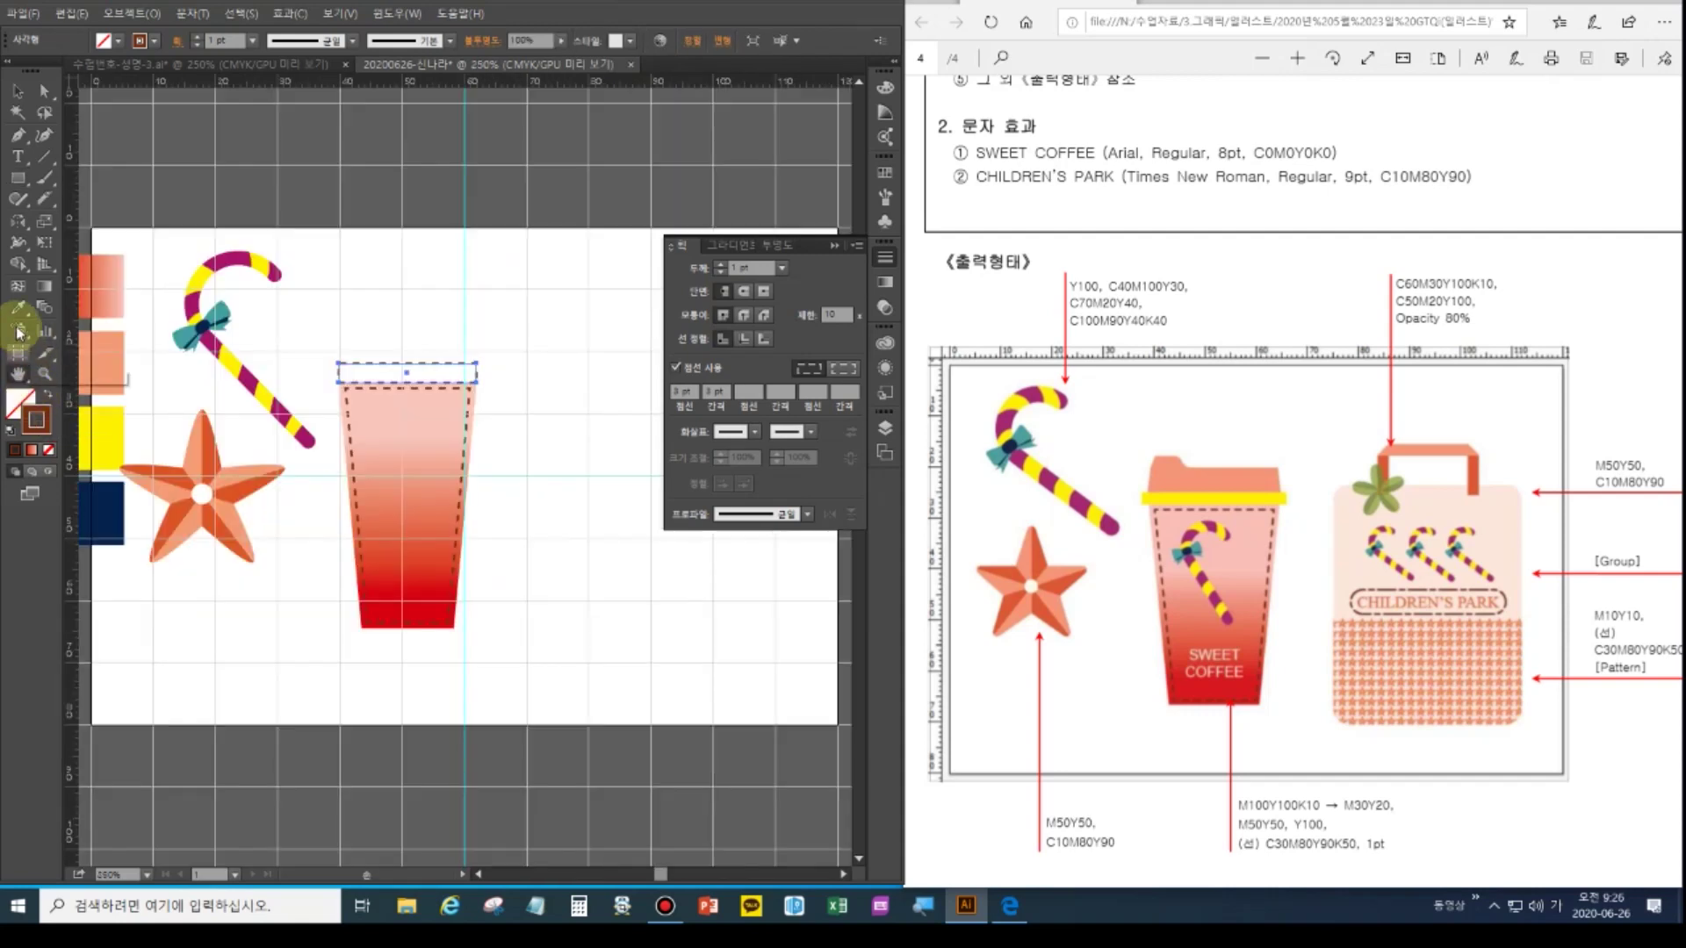
click(103, 416)
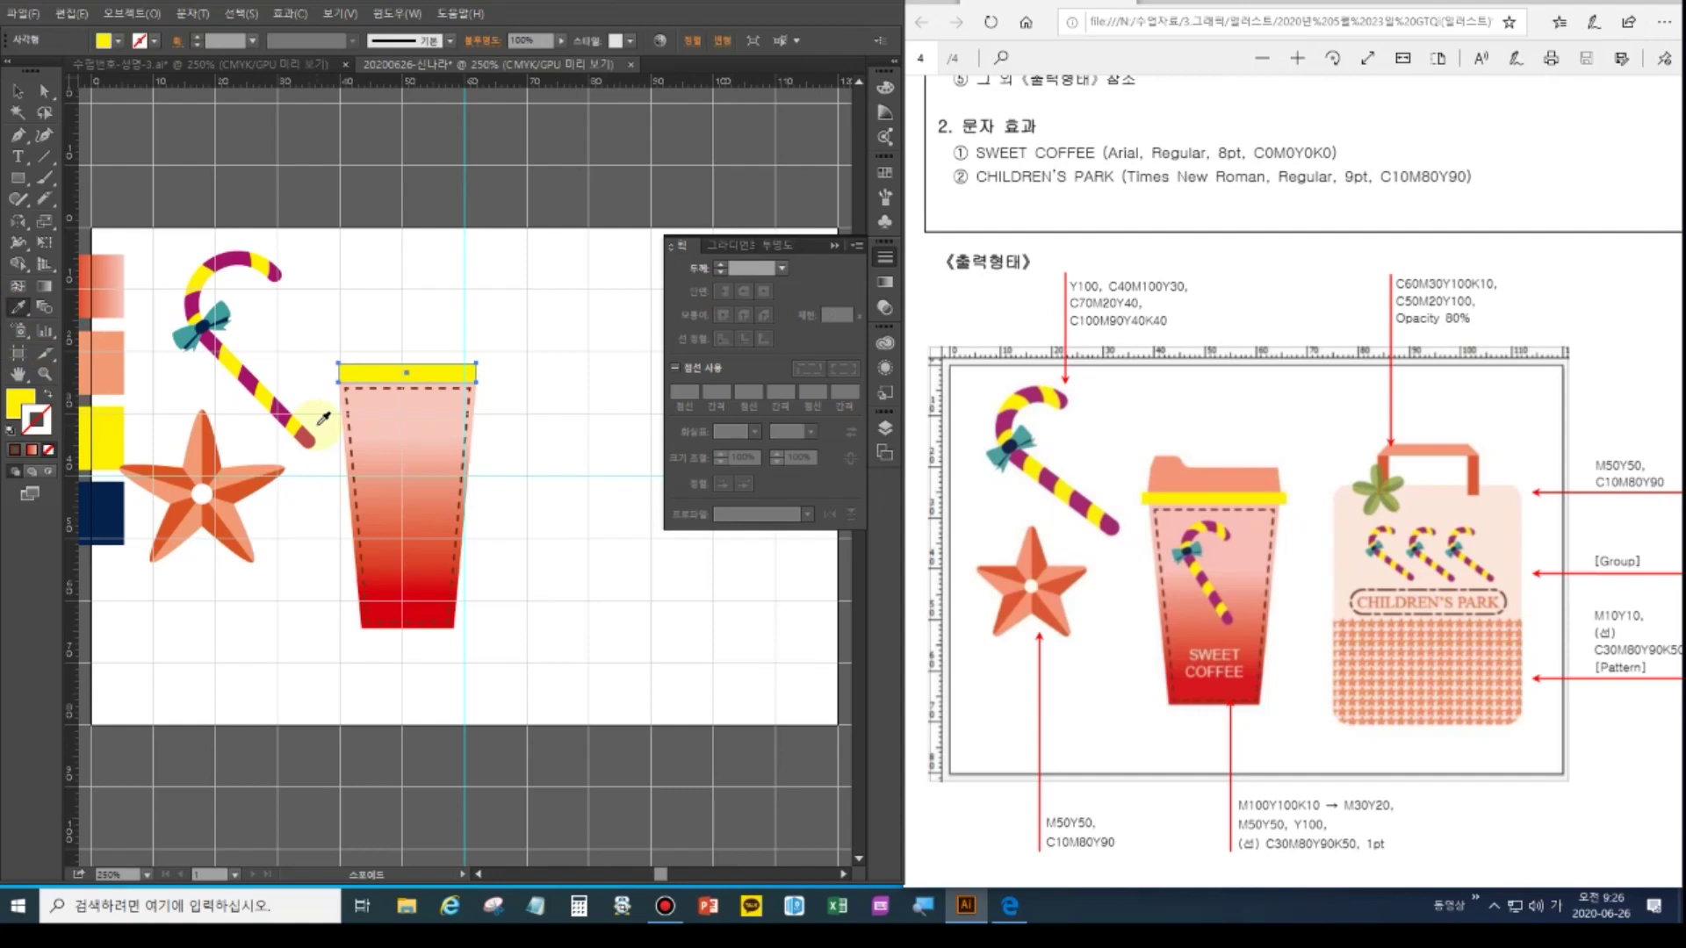
click(17, 90)
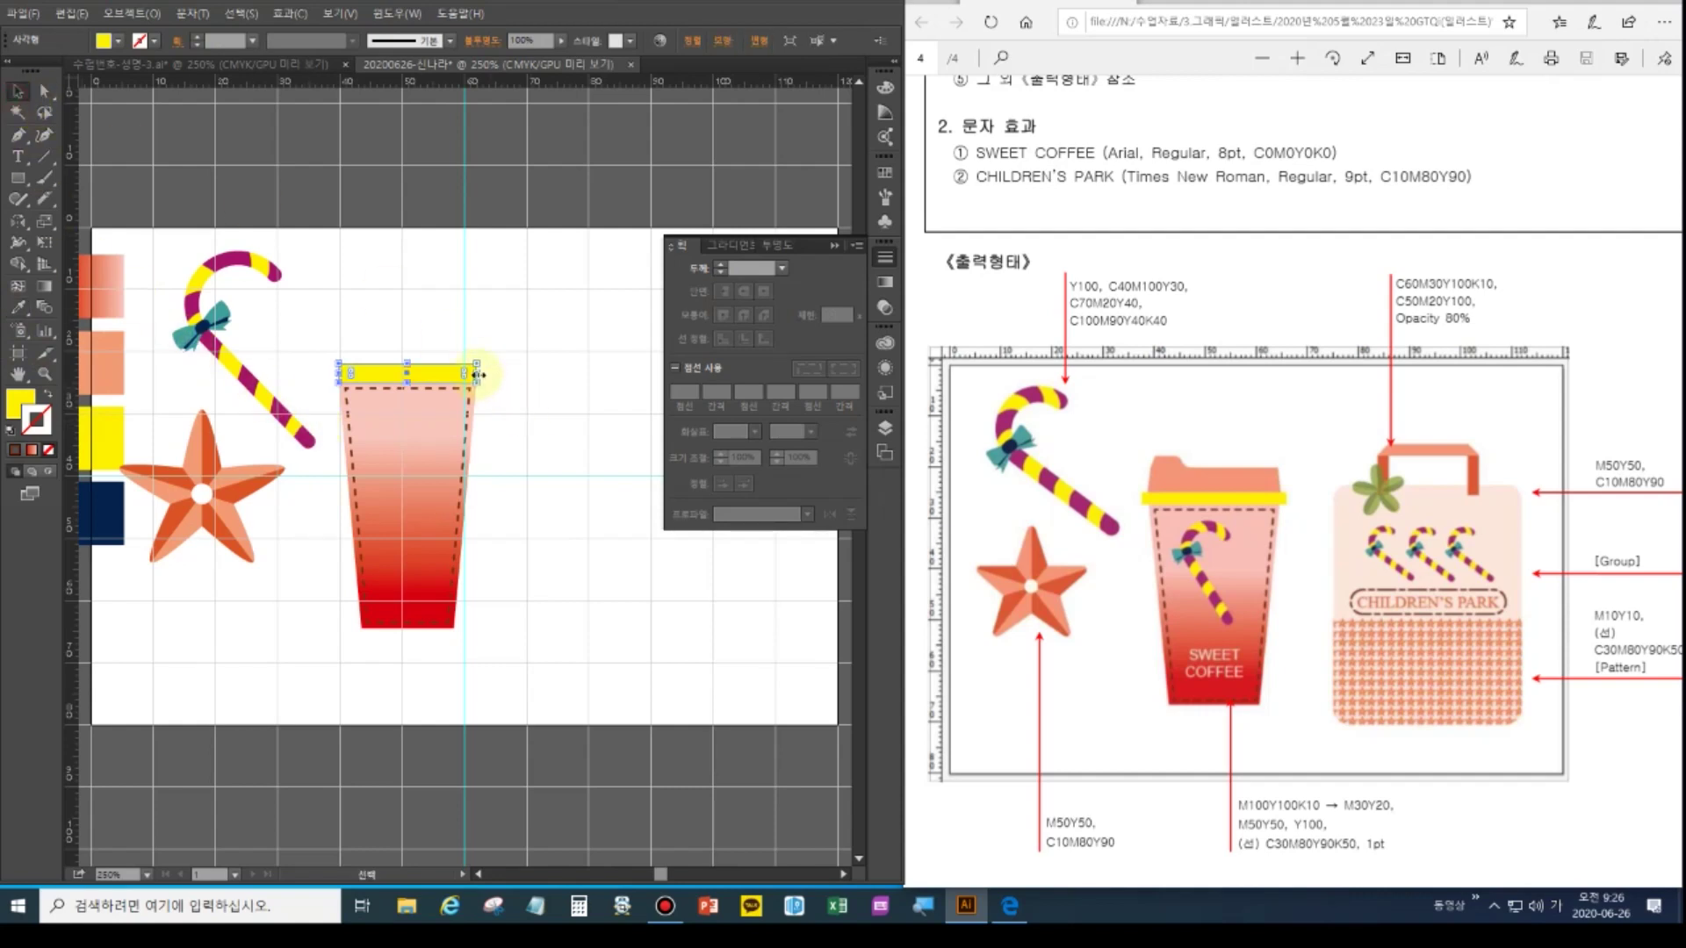
Widen the yellow band slightly beyond the cup's rim and deselect it
drag(478, 375, 482, 375)
key(ctrl+plus)
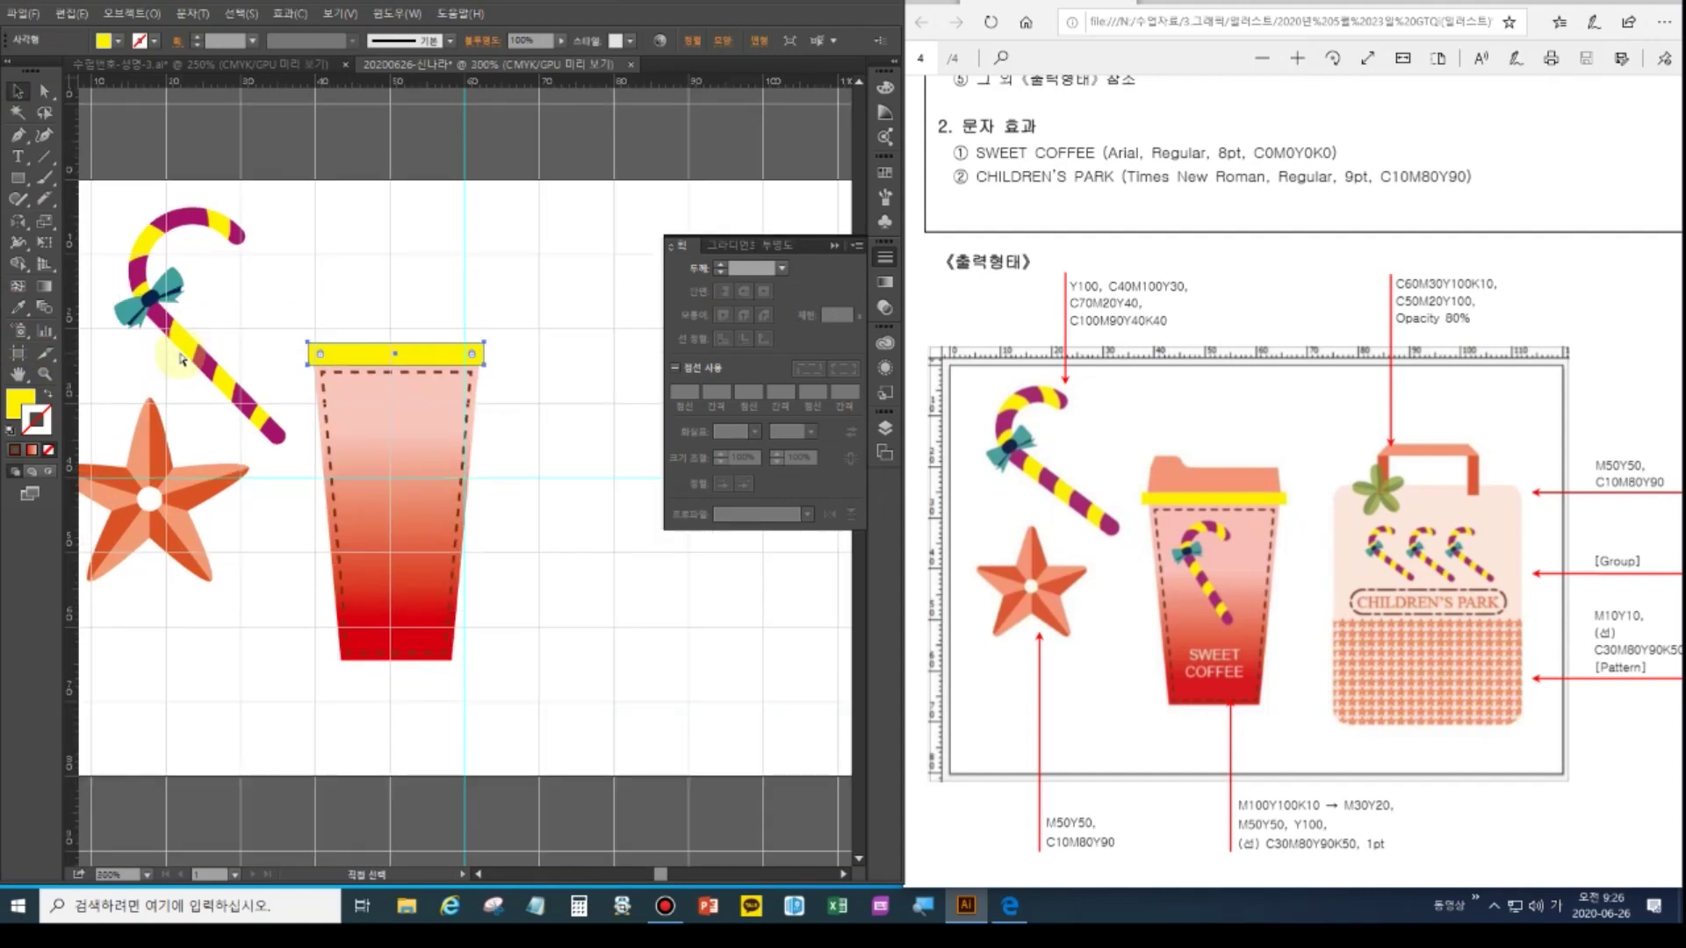
key(ctrl+plus)
click(257, 392)
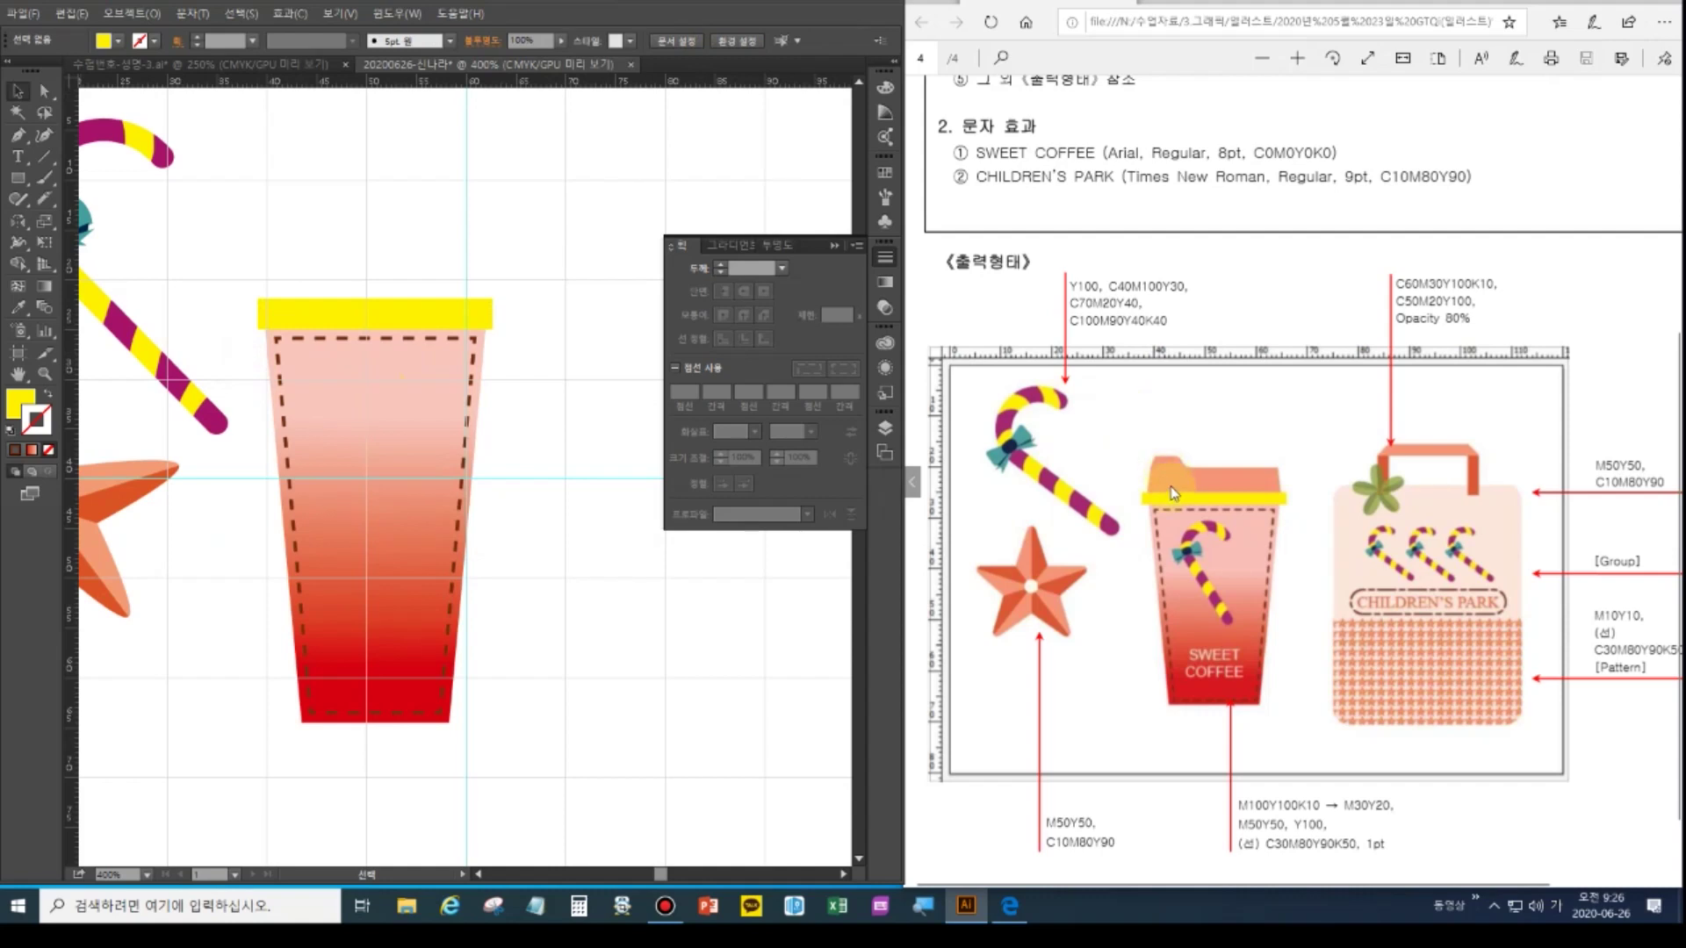
click(790, 399)
Duplicate the yellow band directly above itself and apply the salmon swatch's fill to the copy using the Eyedropper
click(345, 314)
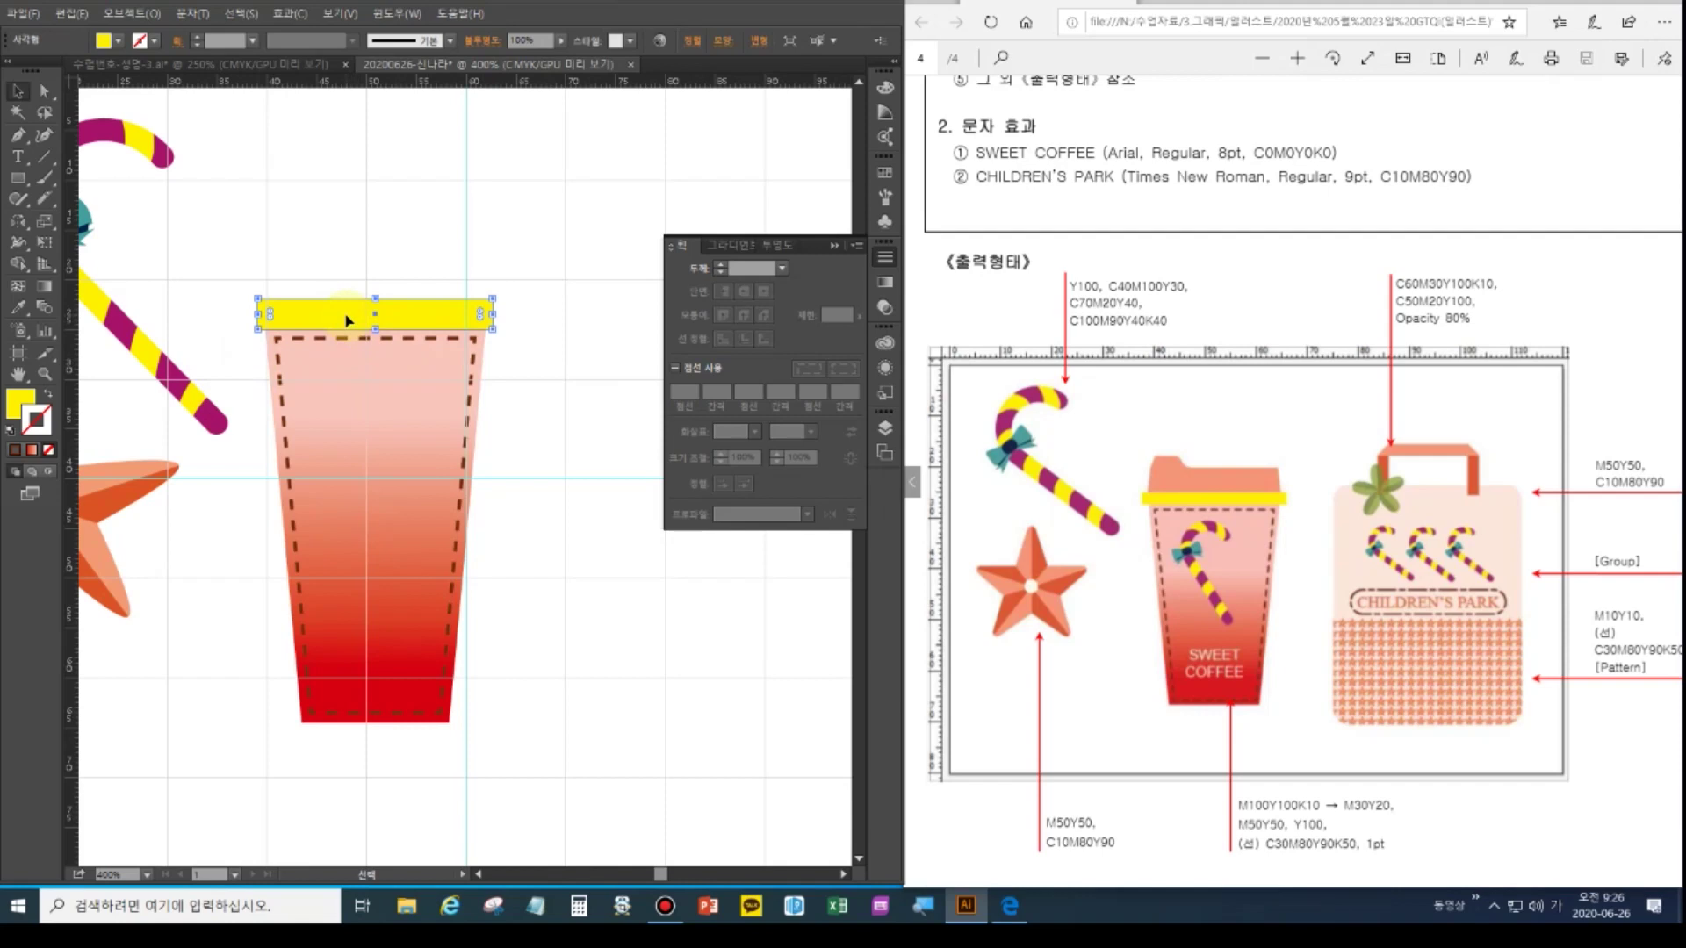
drag(345, 318, 345, 274)
double_click(17, 373)
click(17, 309)
click(95, 360)
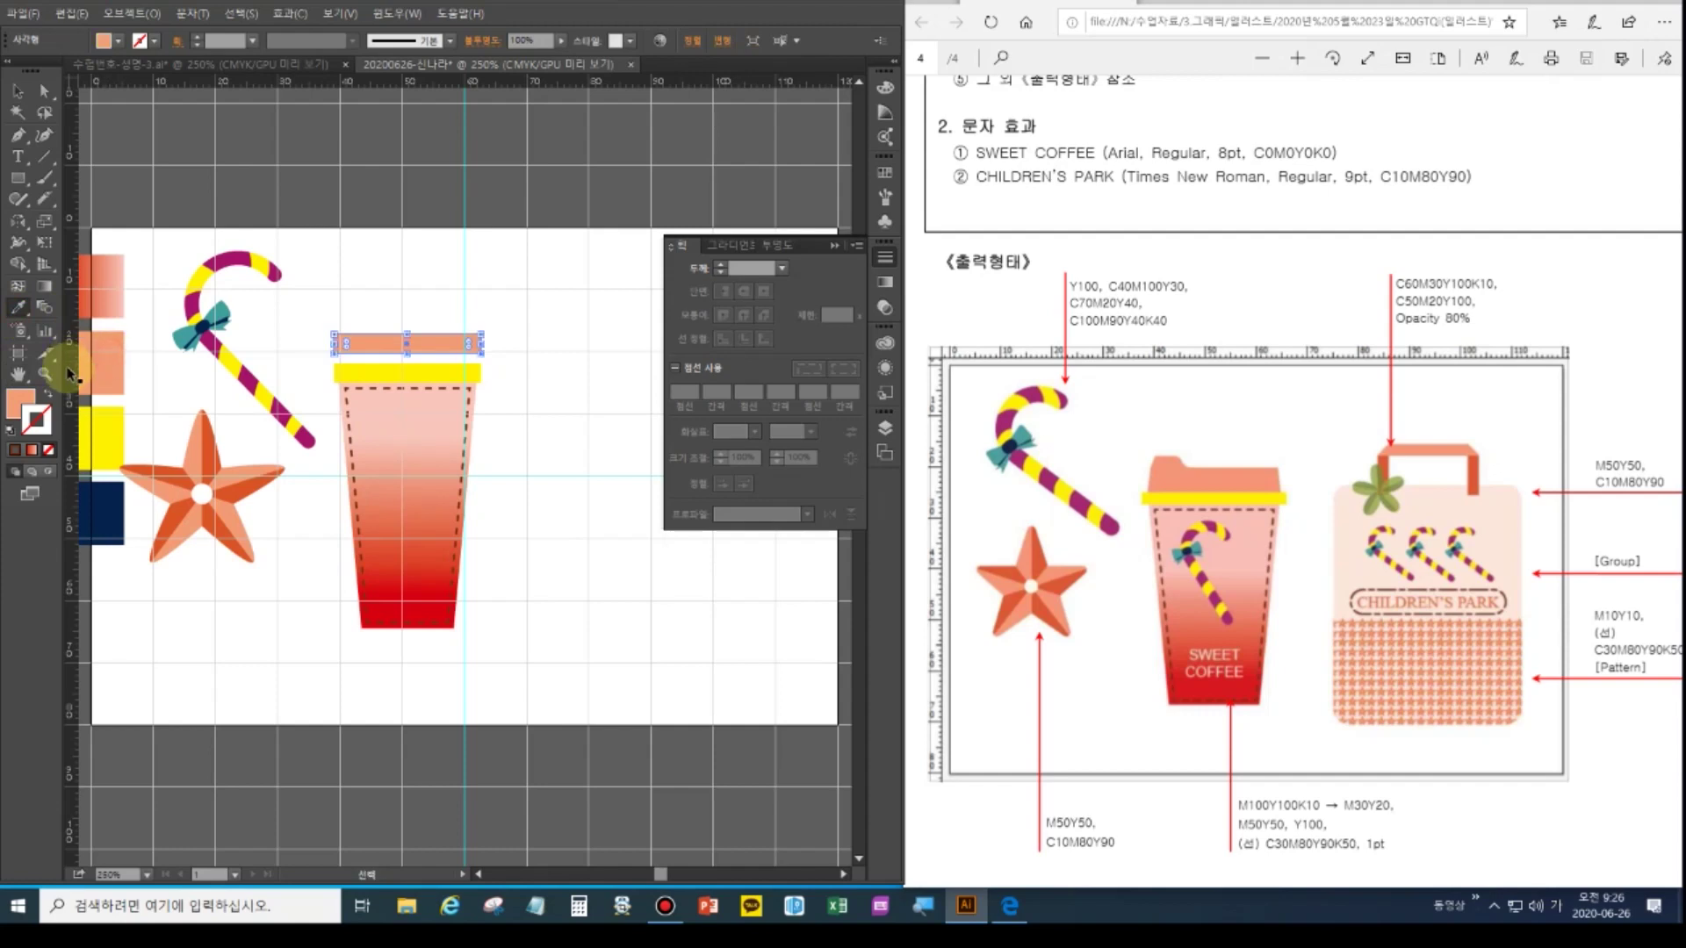
Extend the salmon rectangle's lower edge down until it meets the yellow band
click(44, 91)
drag(324, 352, 501, 366)
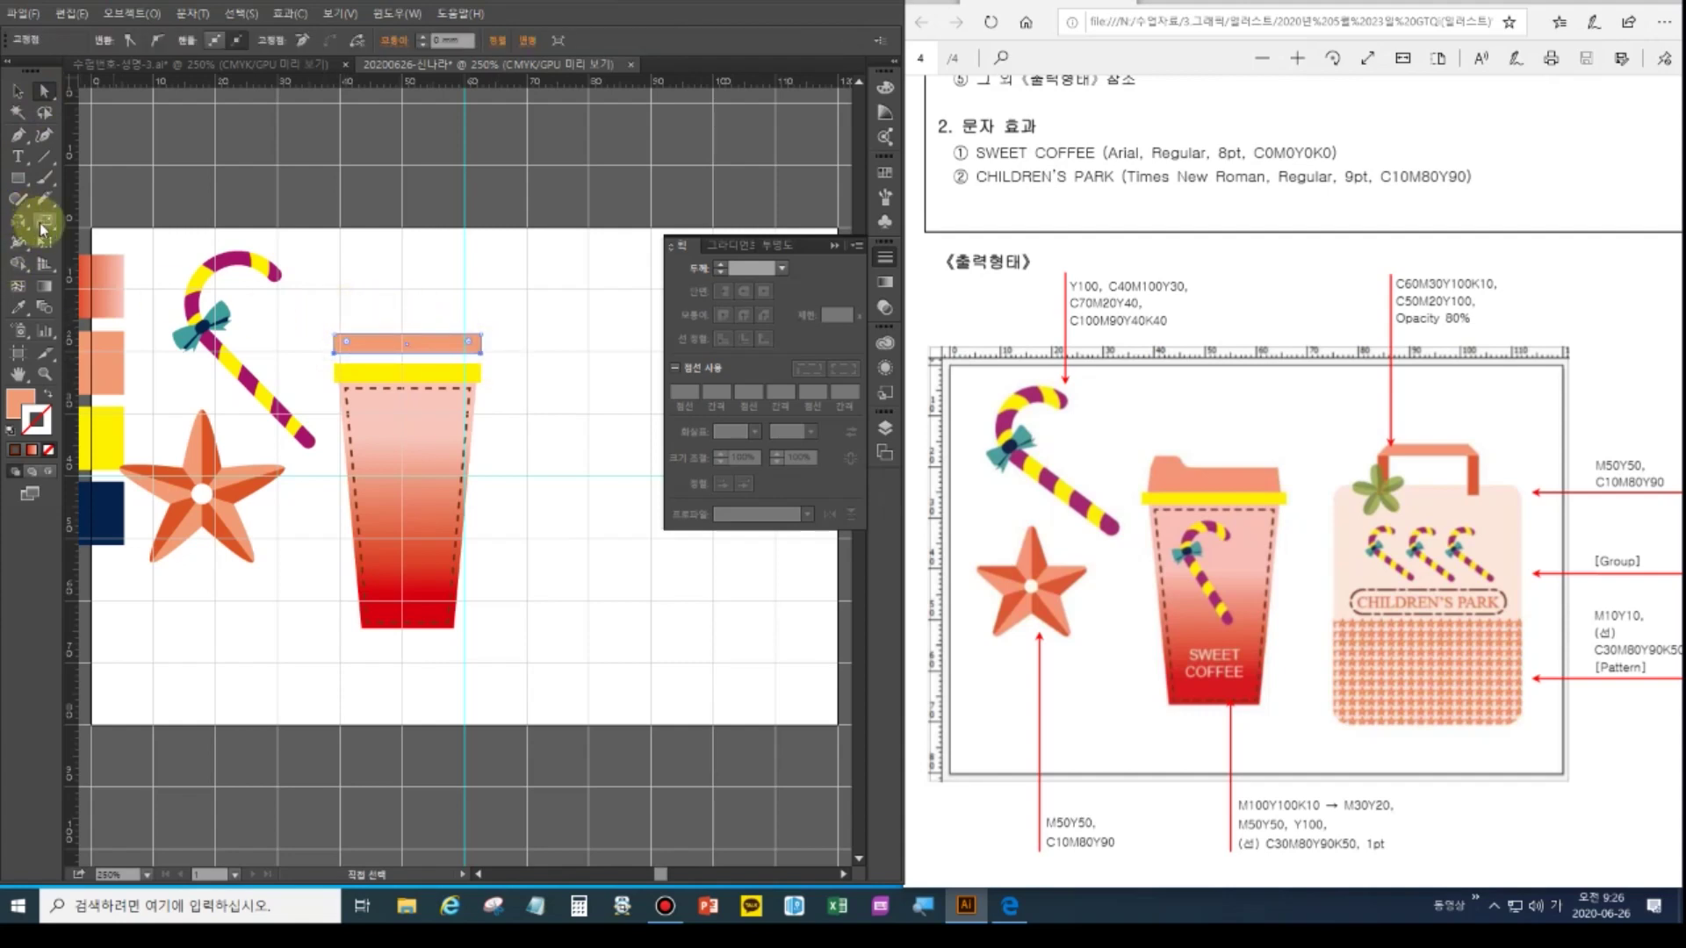
key(Down)
key(Down)
key(Down)
key(Down)
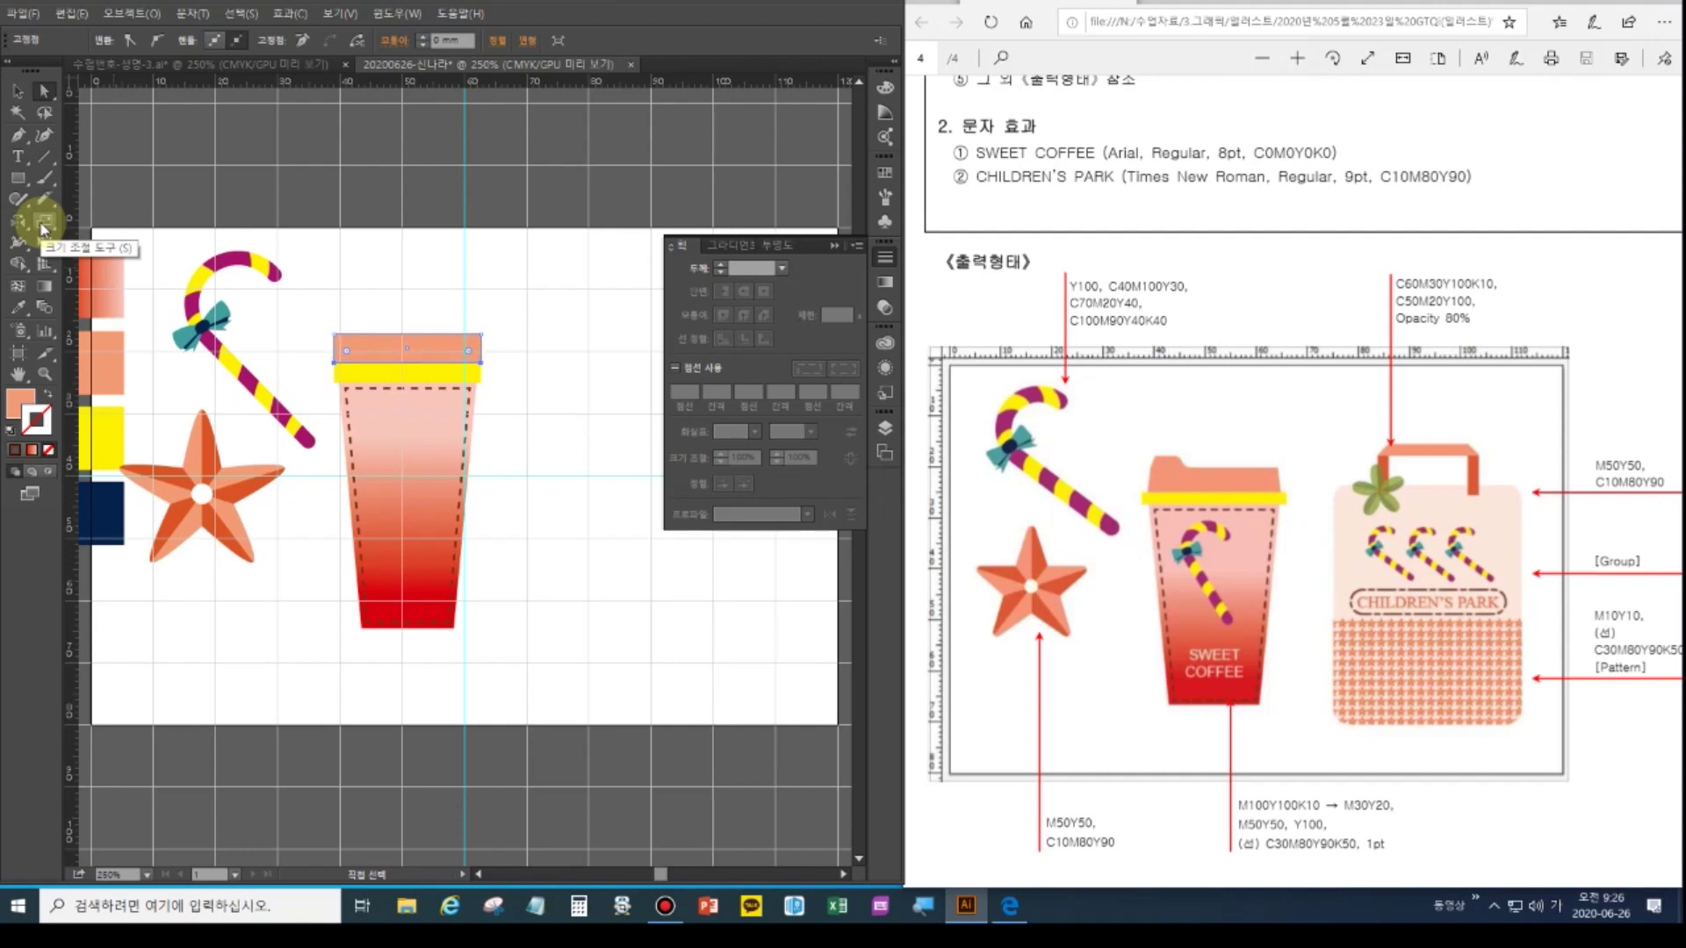
key(Down)
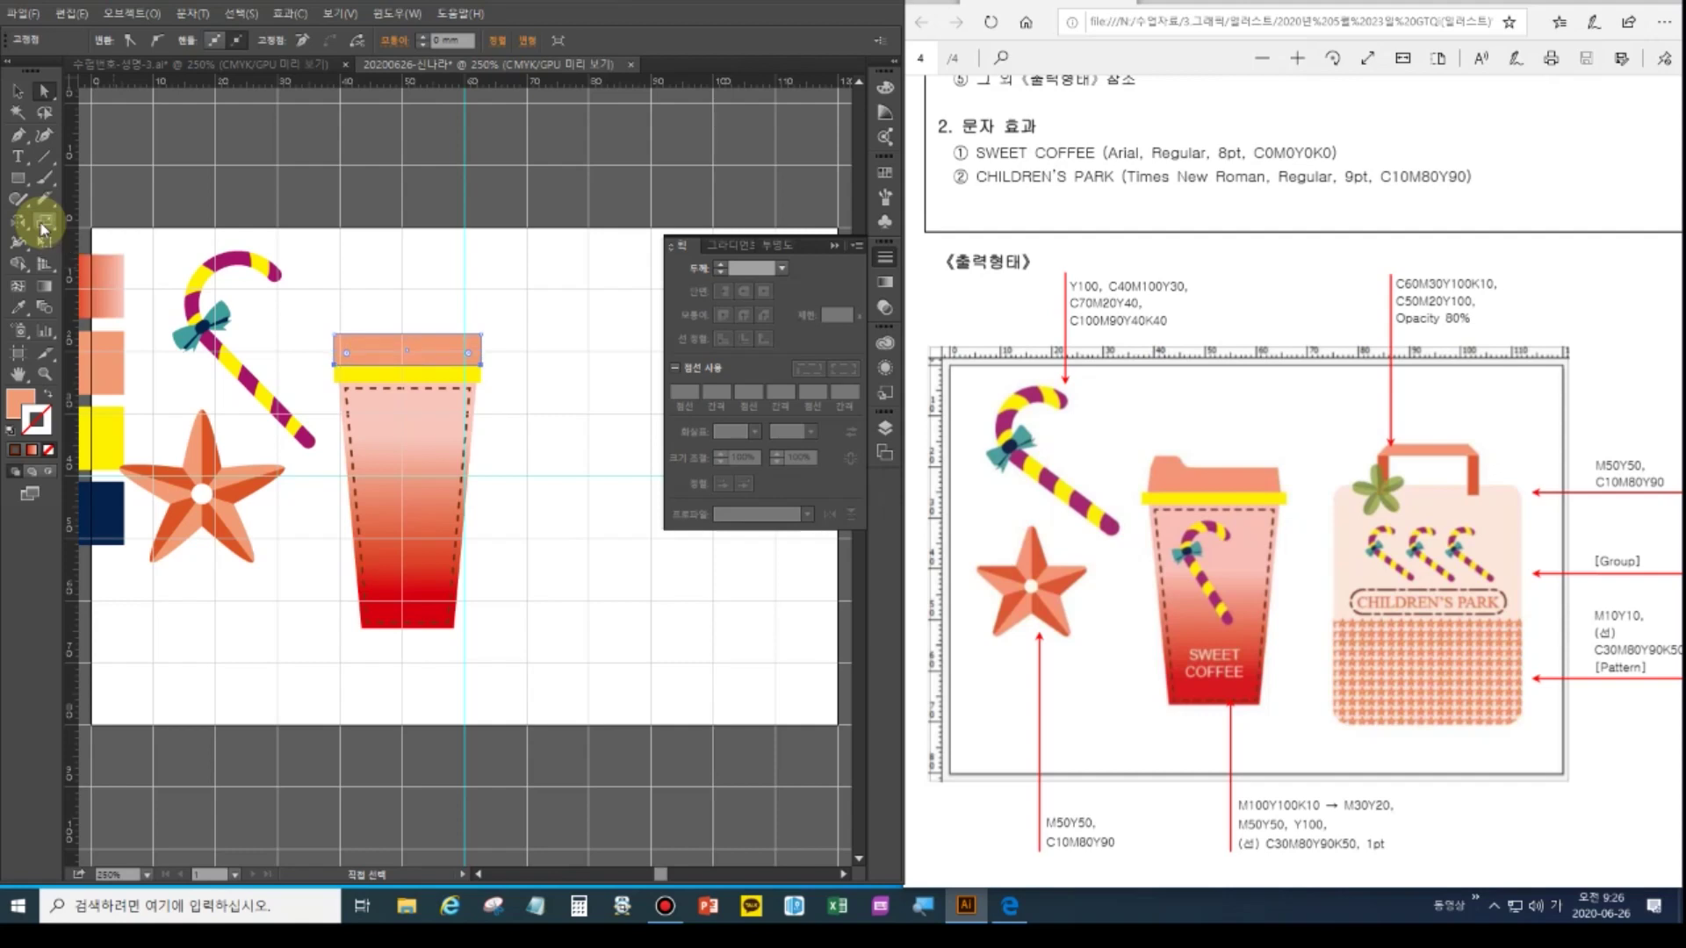
Use the Scale tool to narrow the salmon shape's lower edge slightly and its upper edge further, forming a trapezoid lid
click(45, 221)
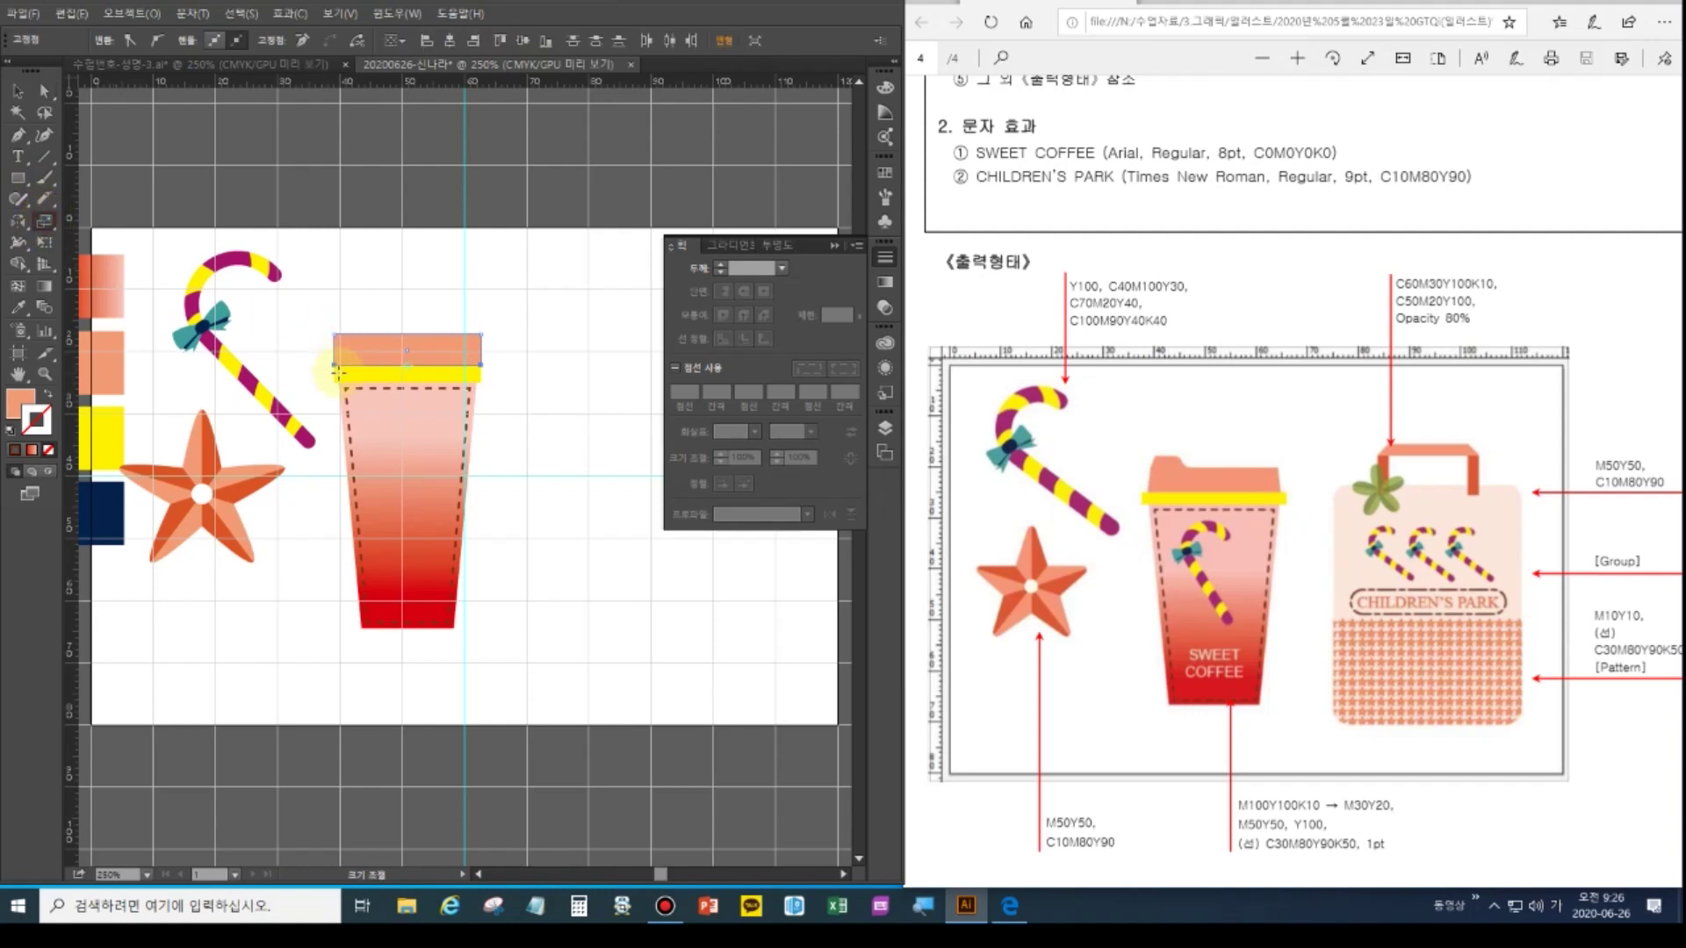
drag(335, 362, 339, 368)
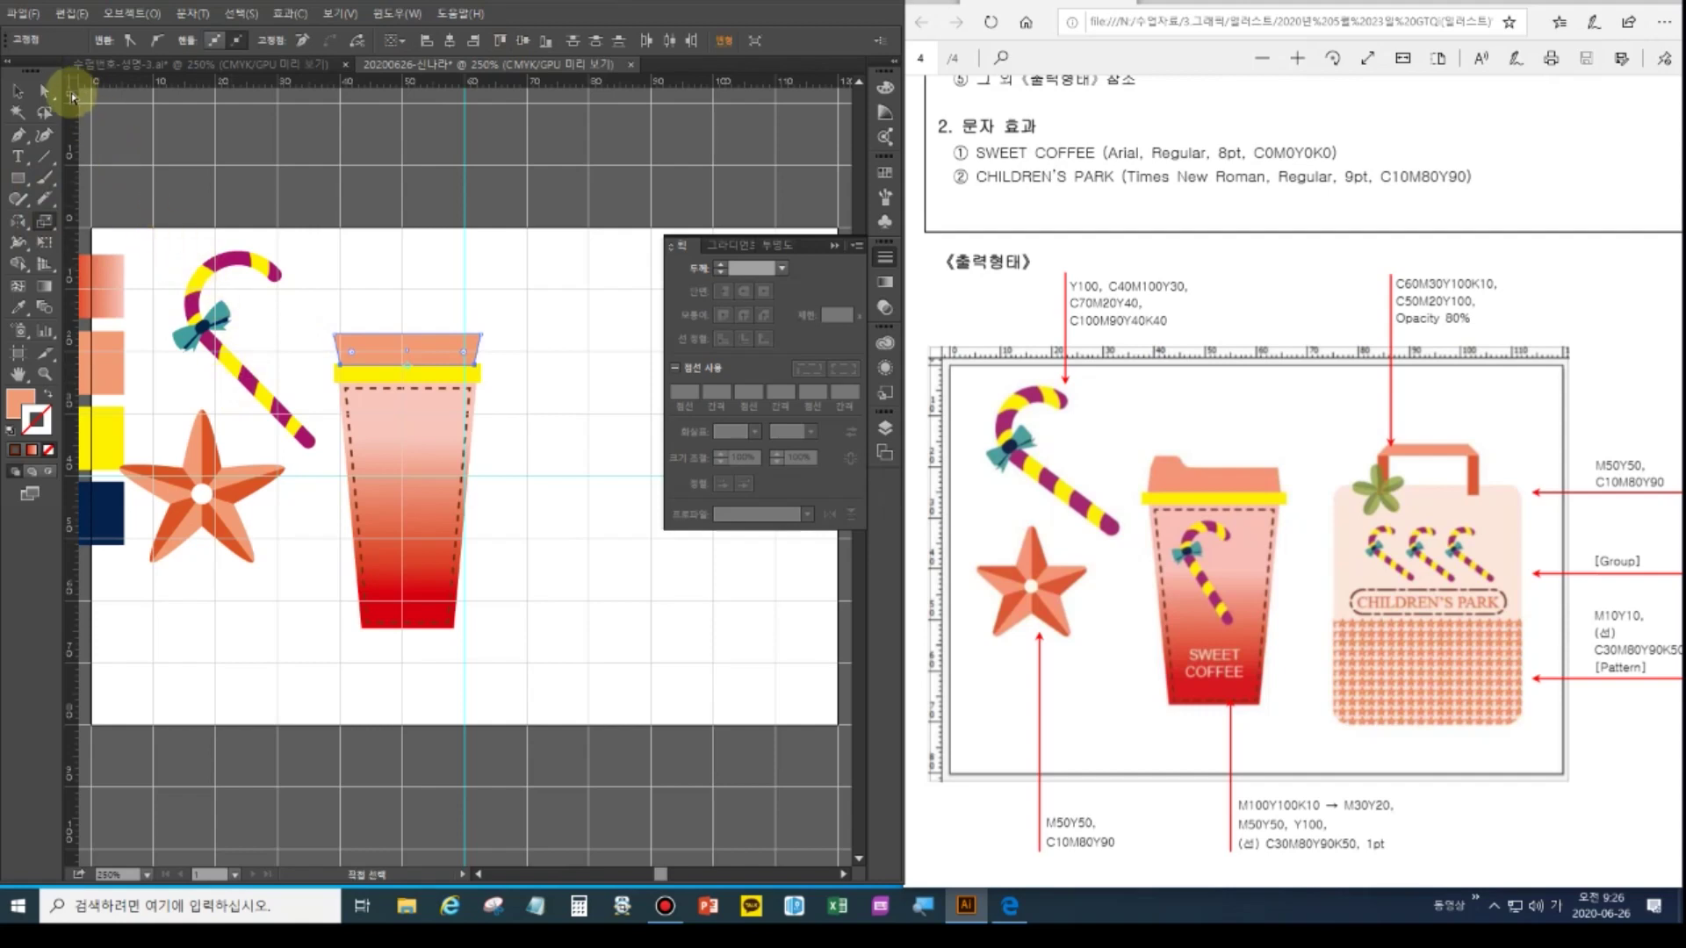
click(44, 91)
drag(470, 322, 491, 352)
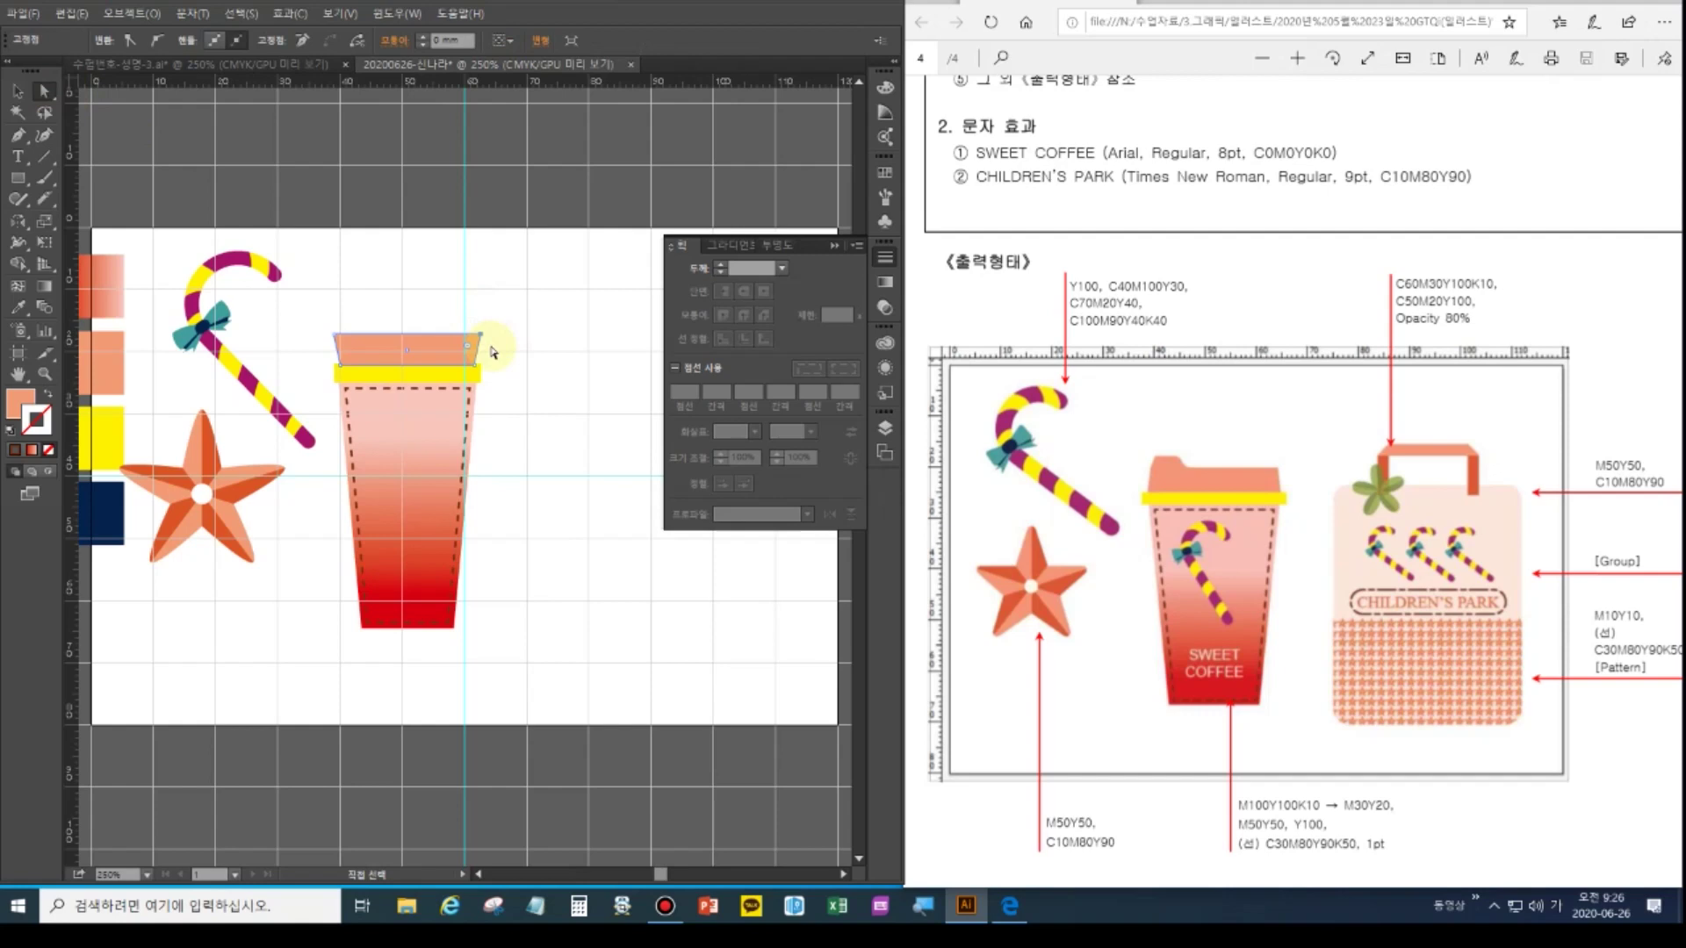
drag(320, 327, 489, 352)
click(44, 220)
drag(471, 340, 466, 342)
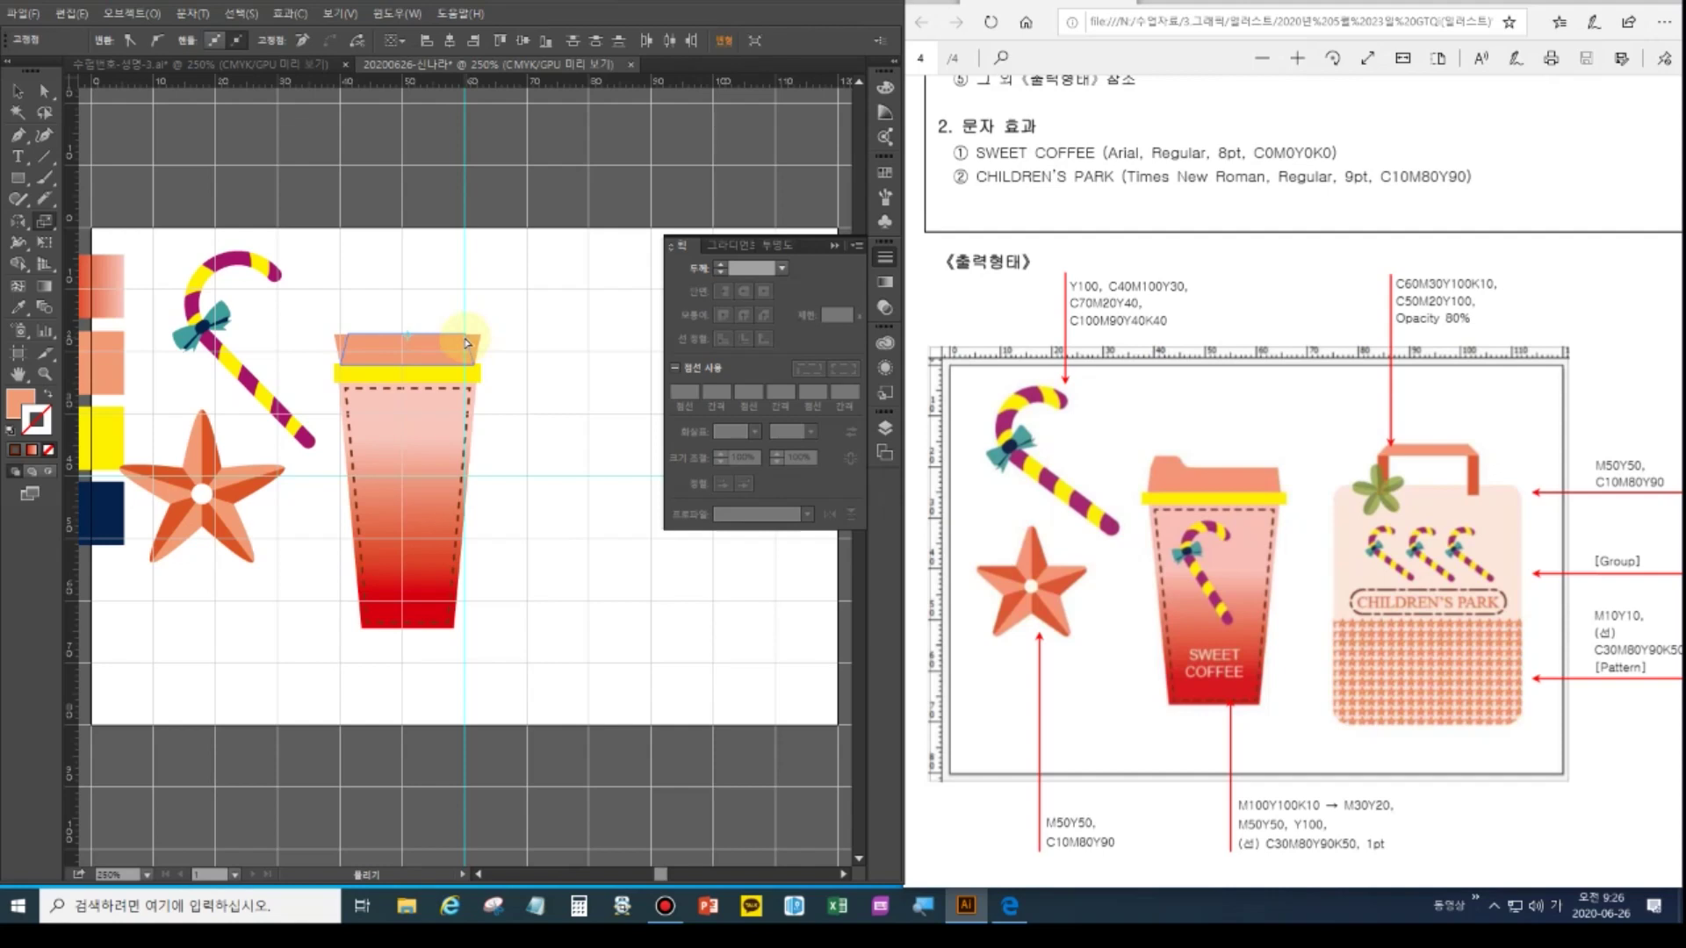
drag(466, 342, 467, 335)
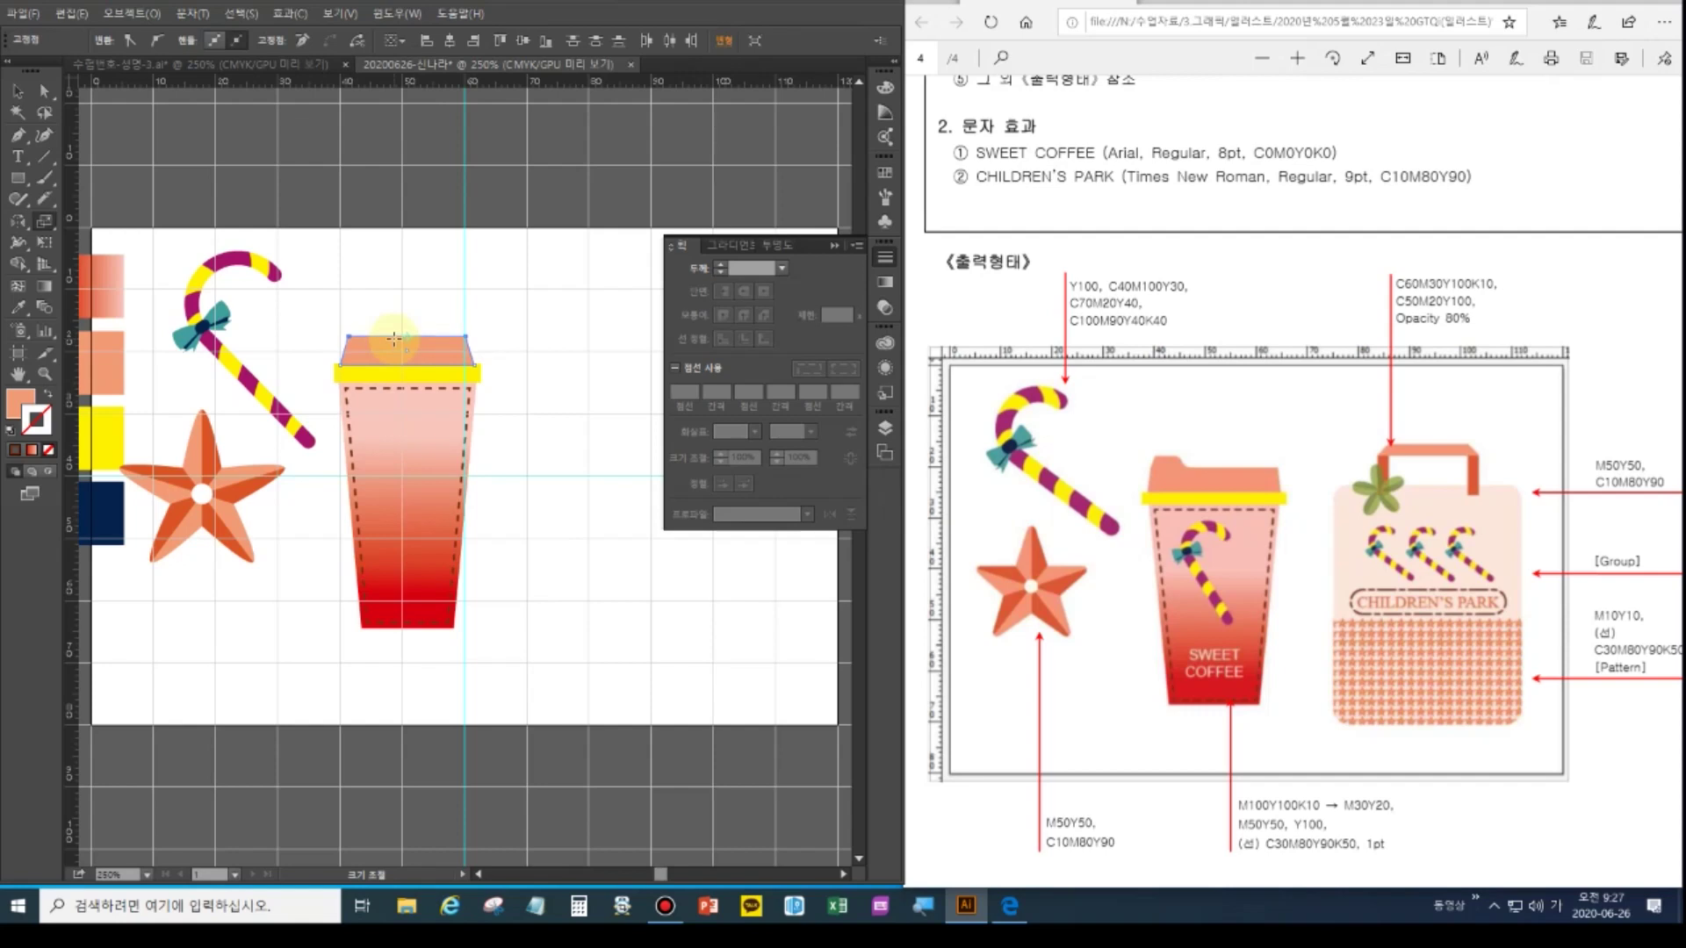
Add anchor points along the lid's upper edge: two close together about a quarter of the way across and one near the left corner
key(ctrl+plus)
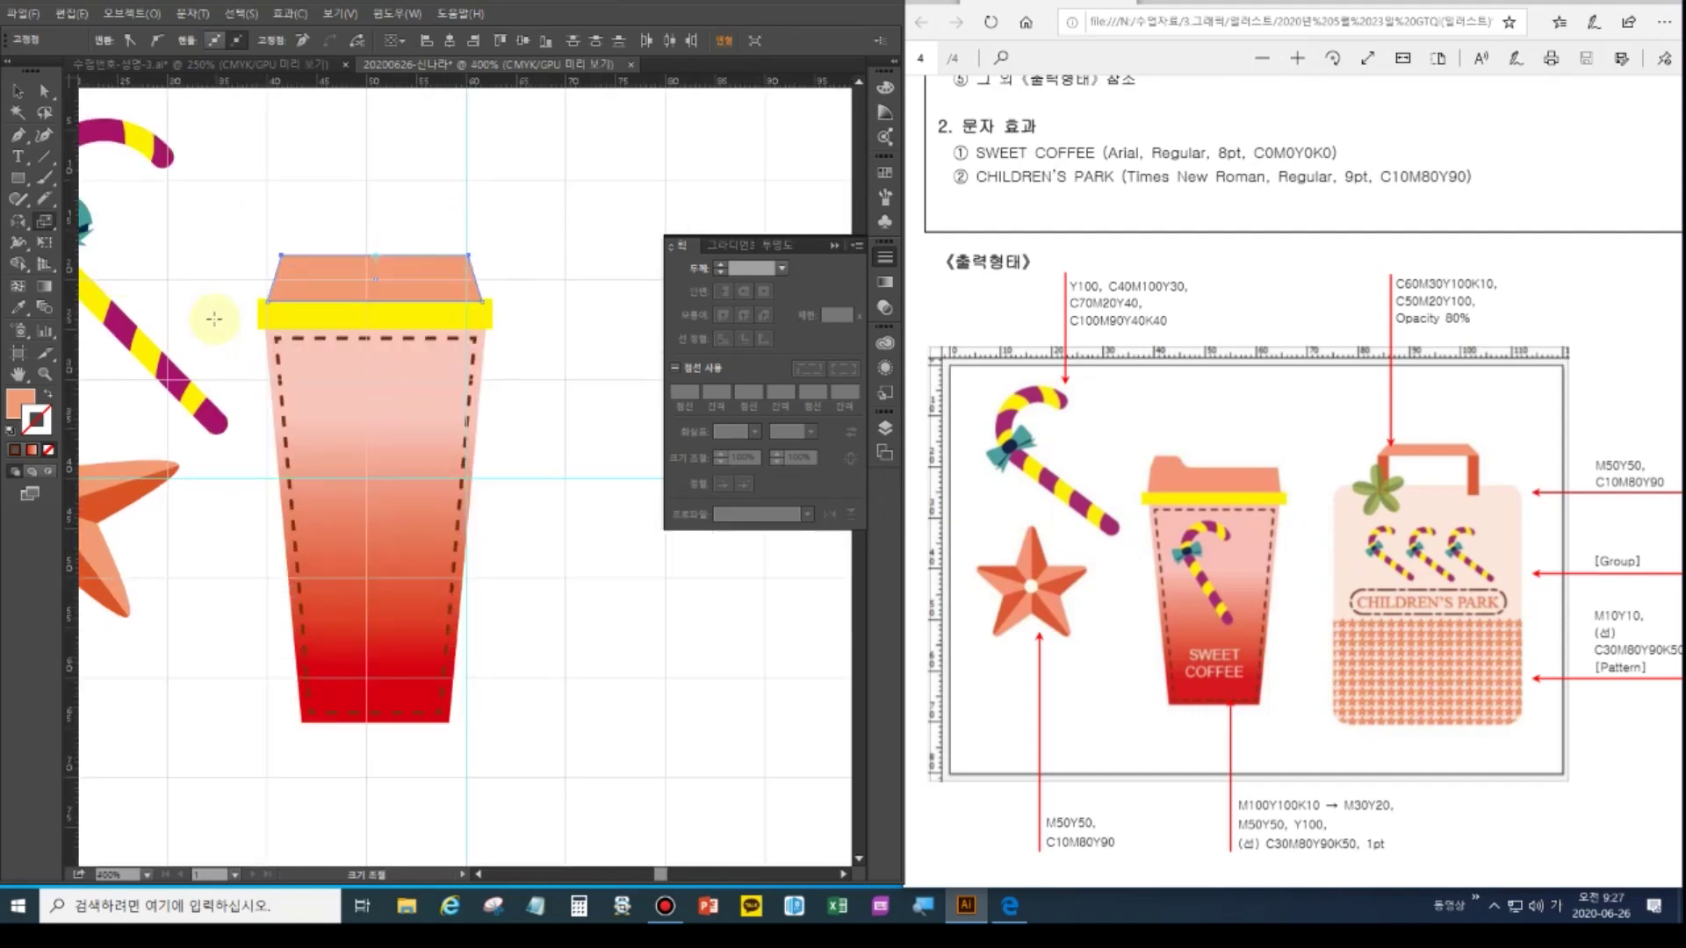
click(20, 138)
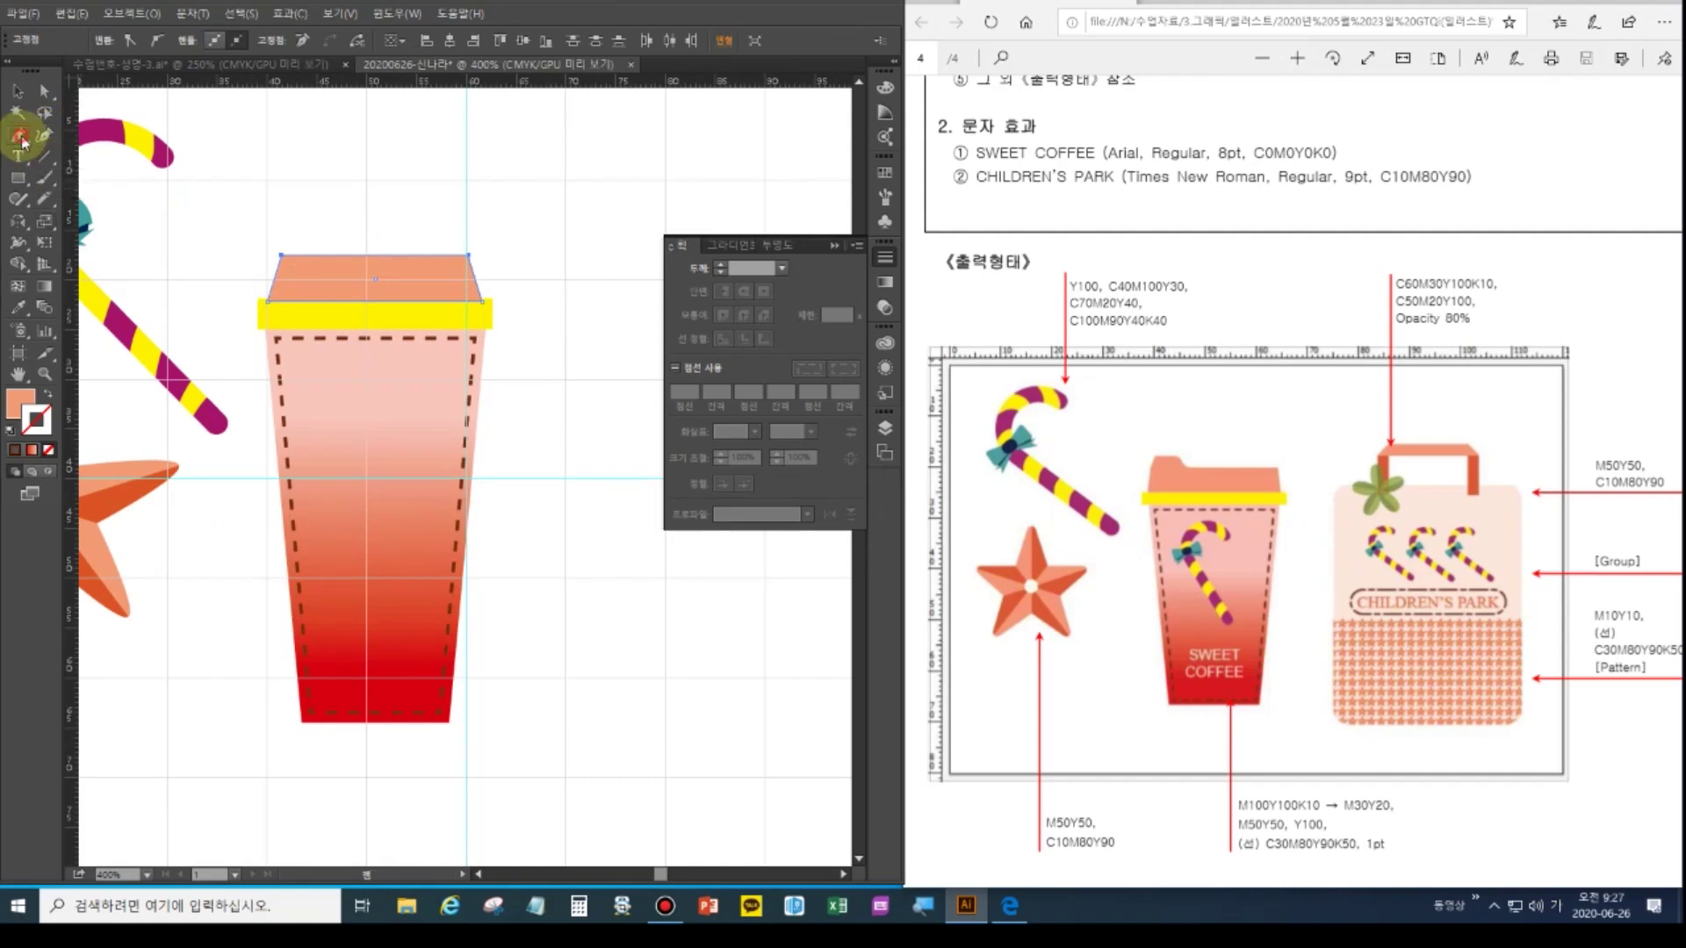
click(20, 138)
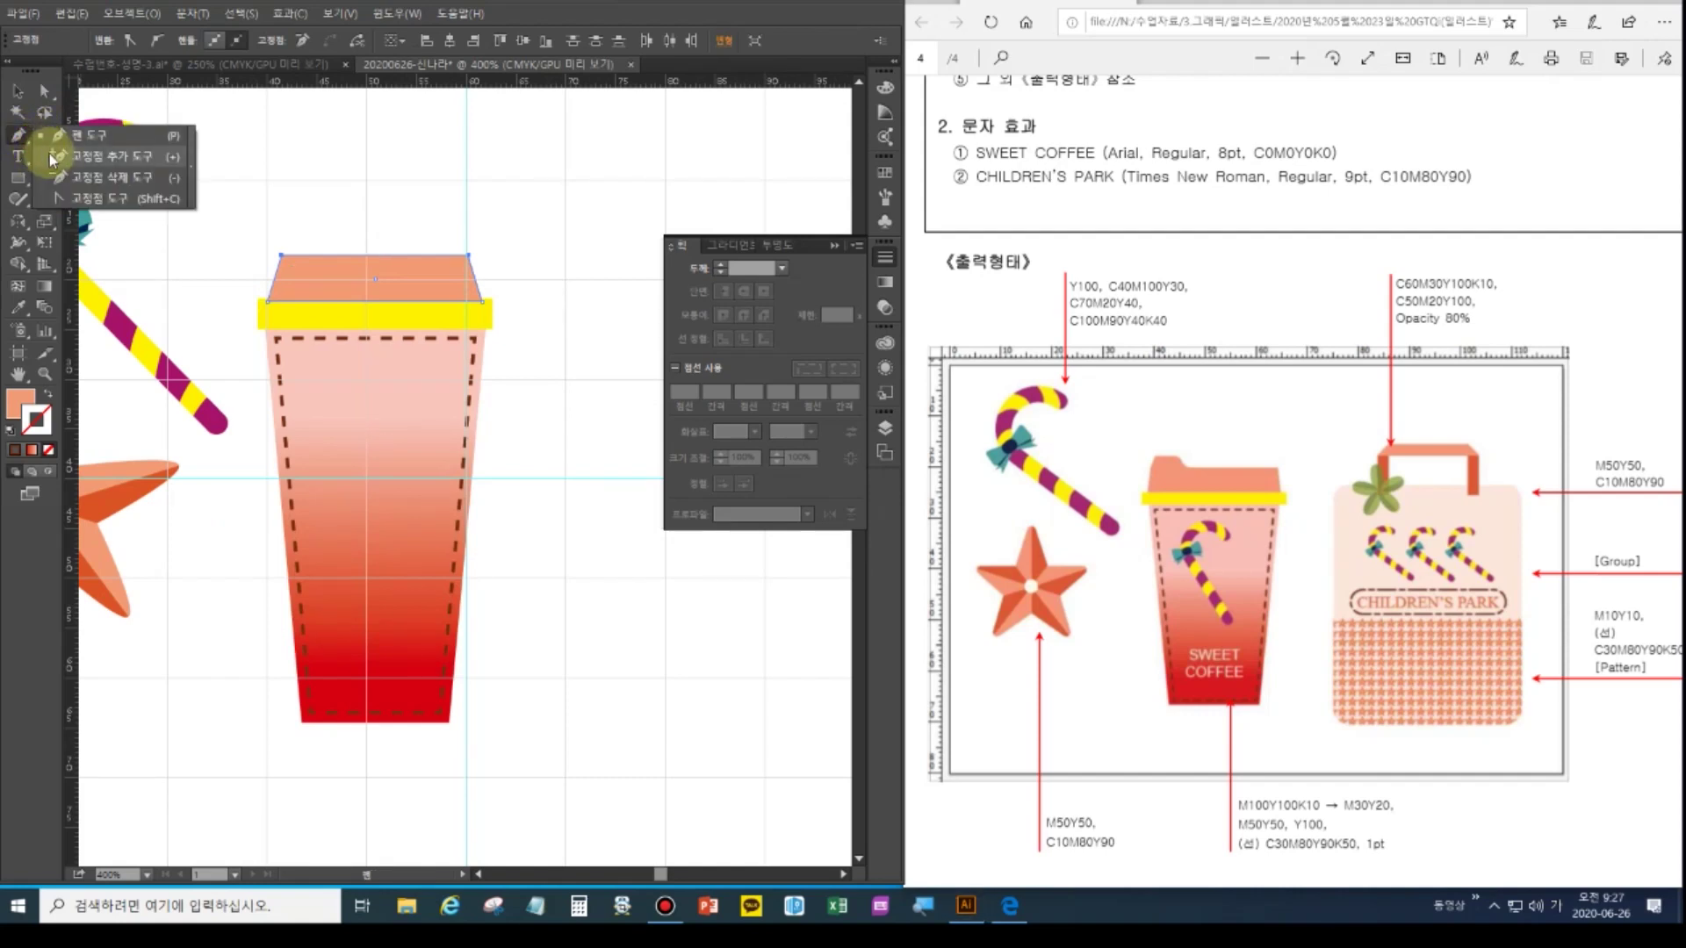
click(56, 160)
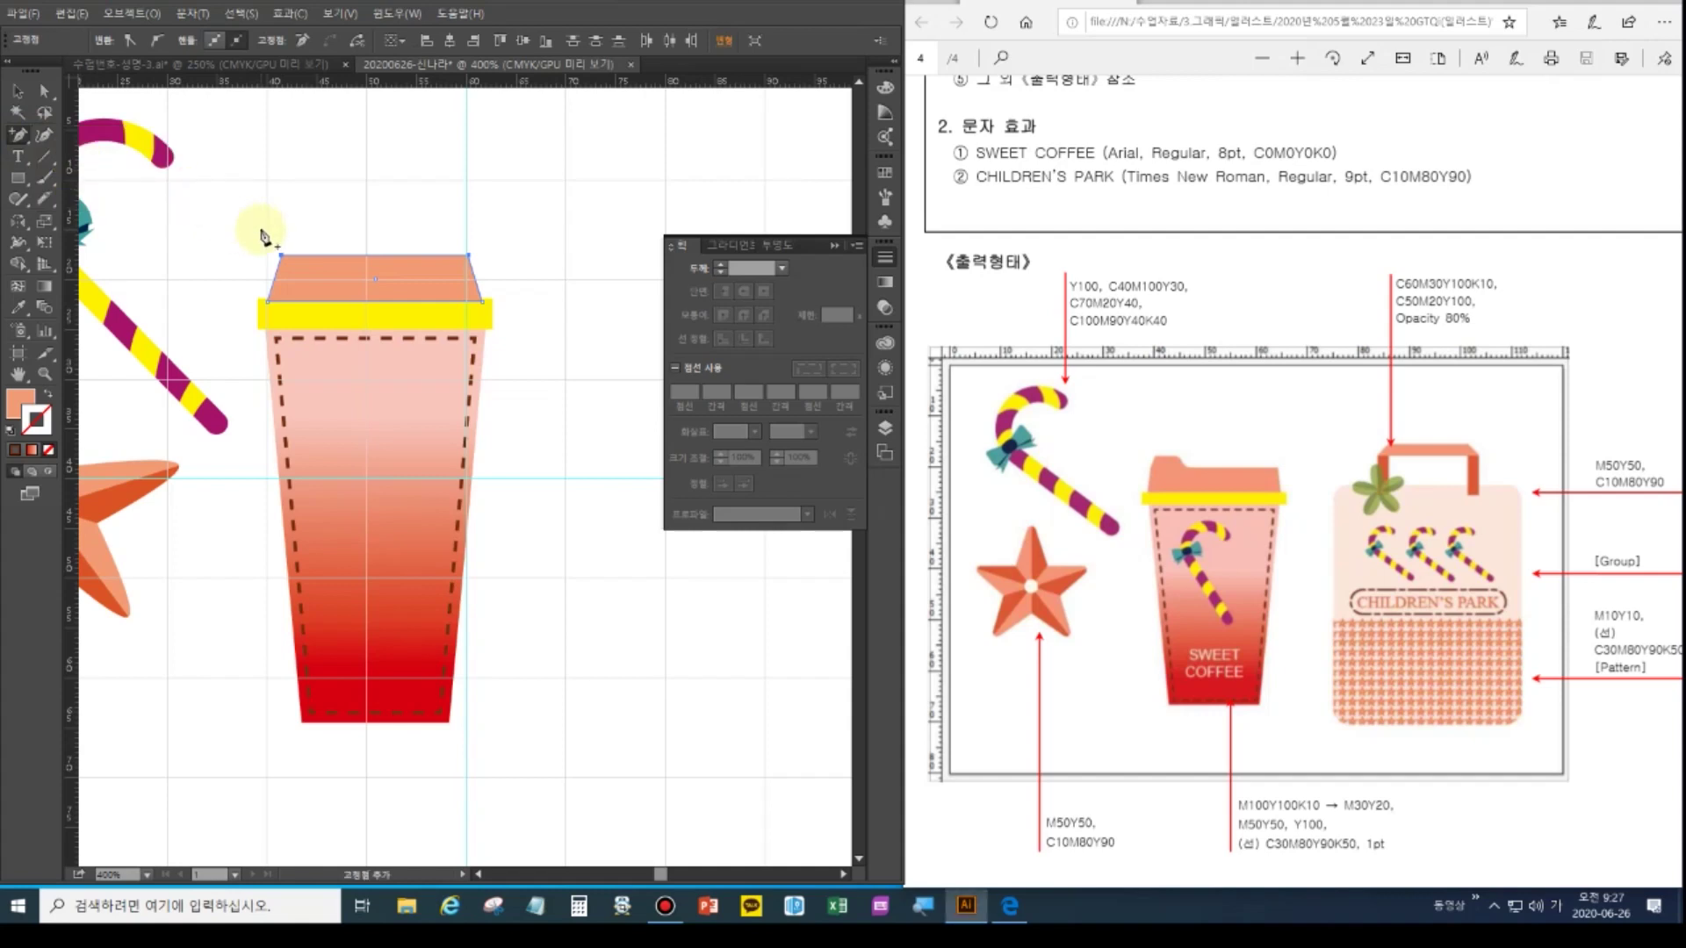
click(322, 256)
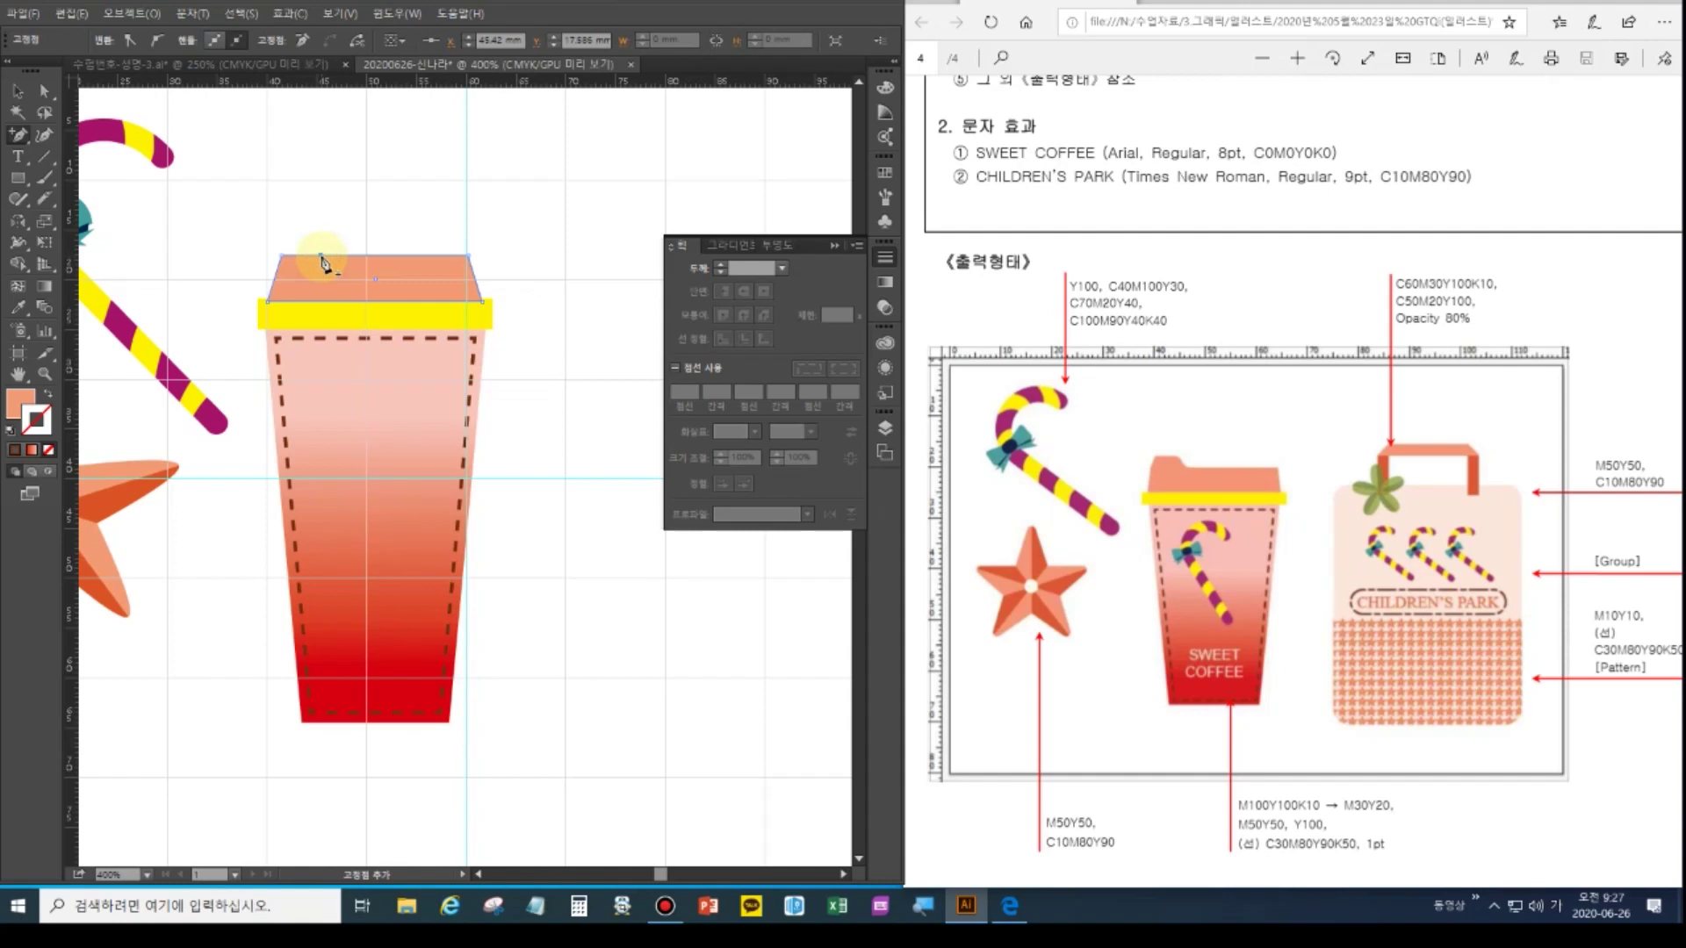
click(327, 256)
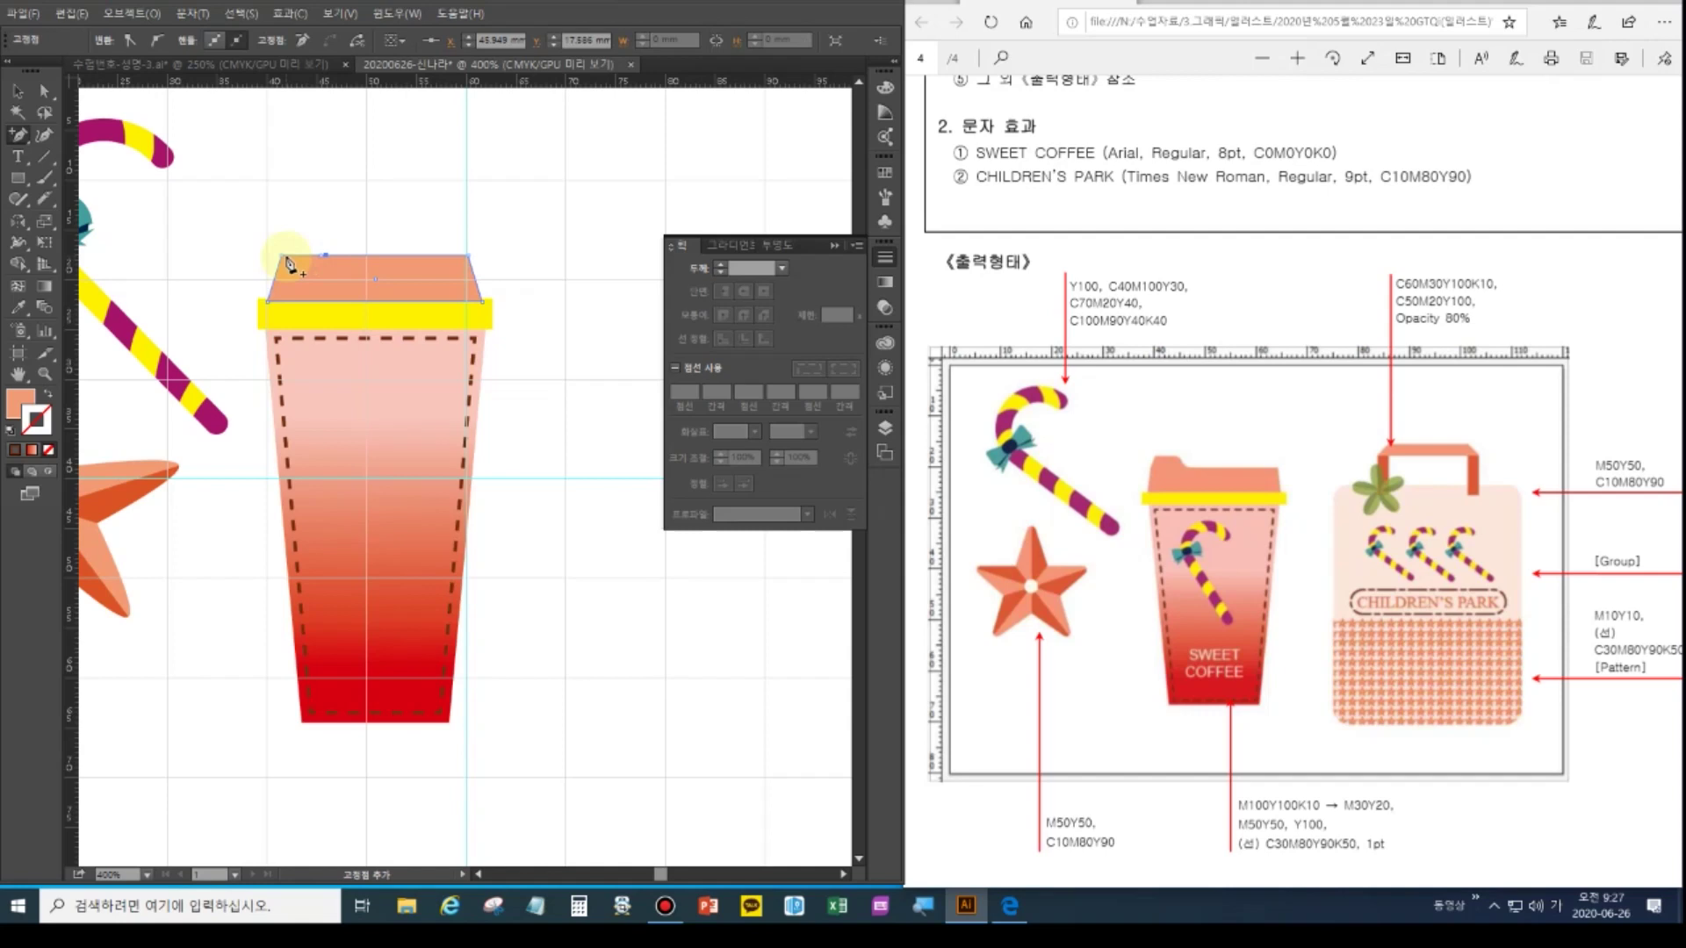
key(ctrl+plus)
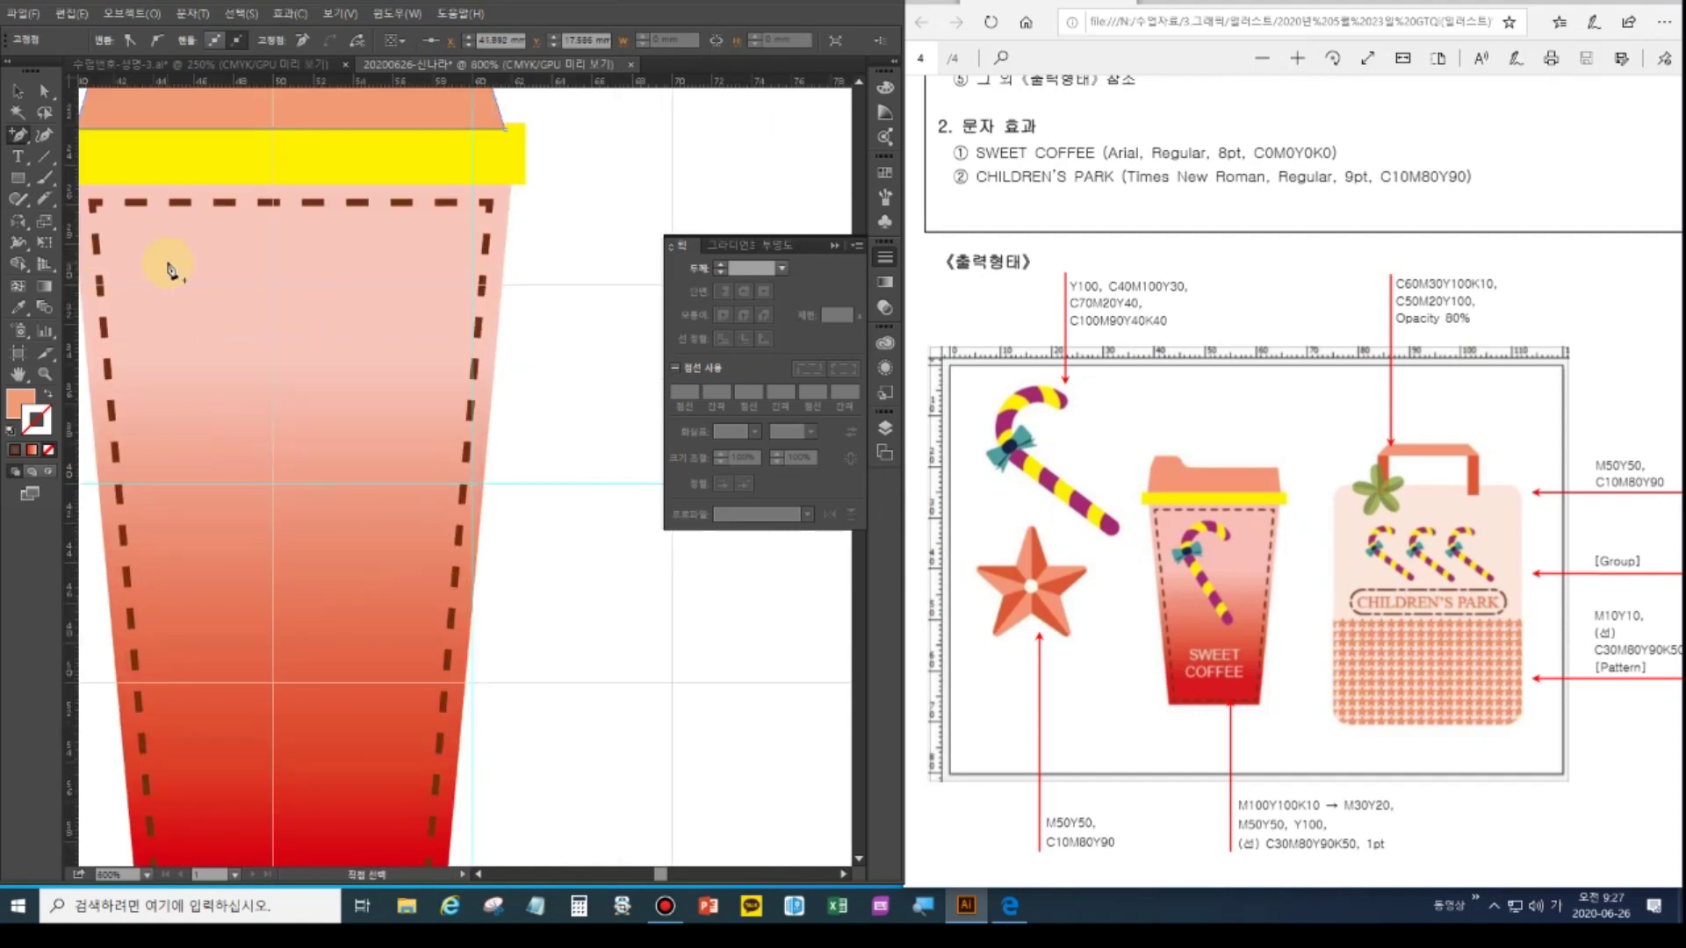
Raise the two inner anchor points at the left of the lid's upper edge to form a small drinking spout
drag(301, 256, 407, 584)
click(53, 103)
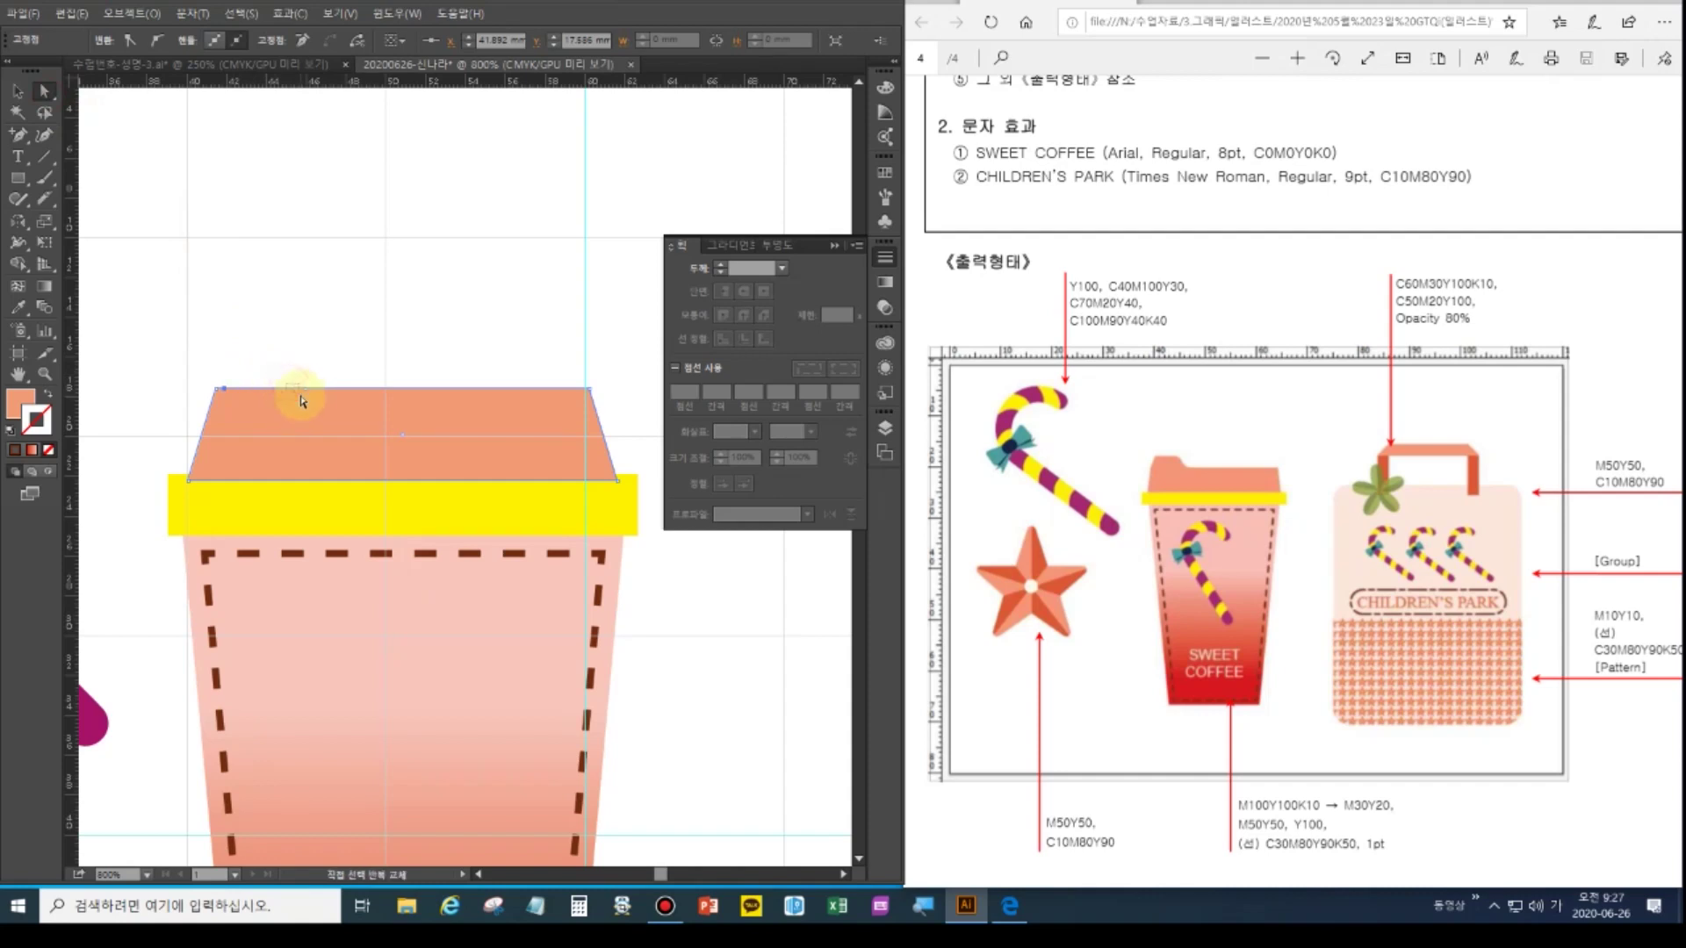
shift+click(226, 388)
click(232, 375)
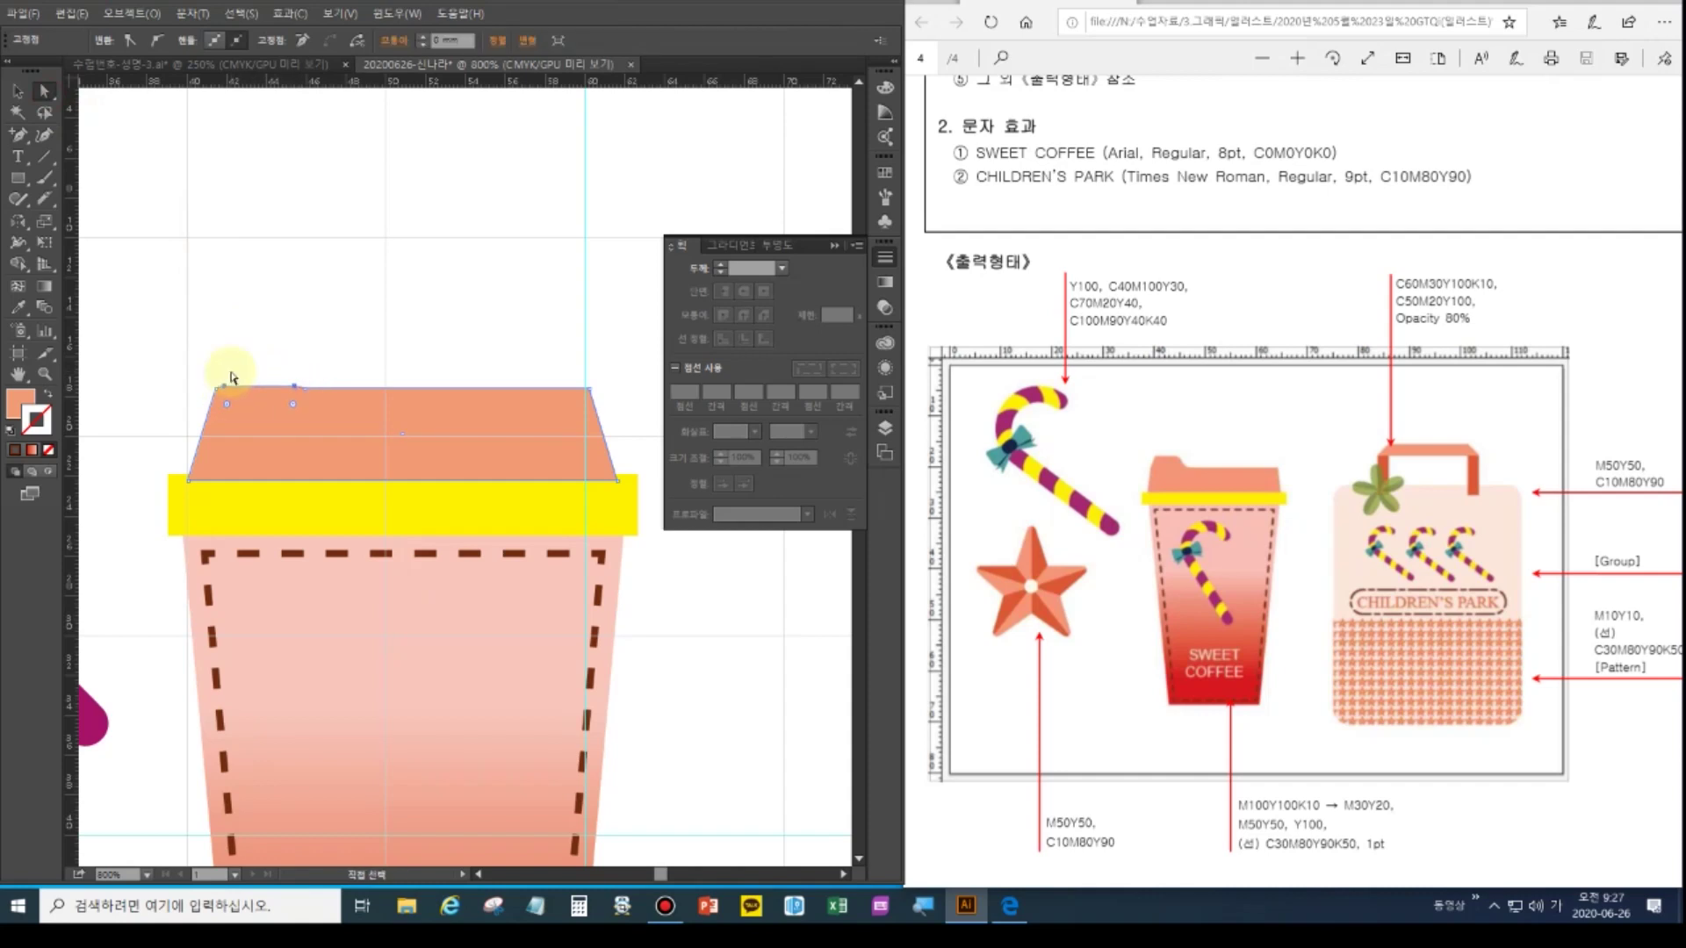
key(Up)
key(Up)
key(Up)
click(245, 373)
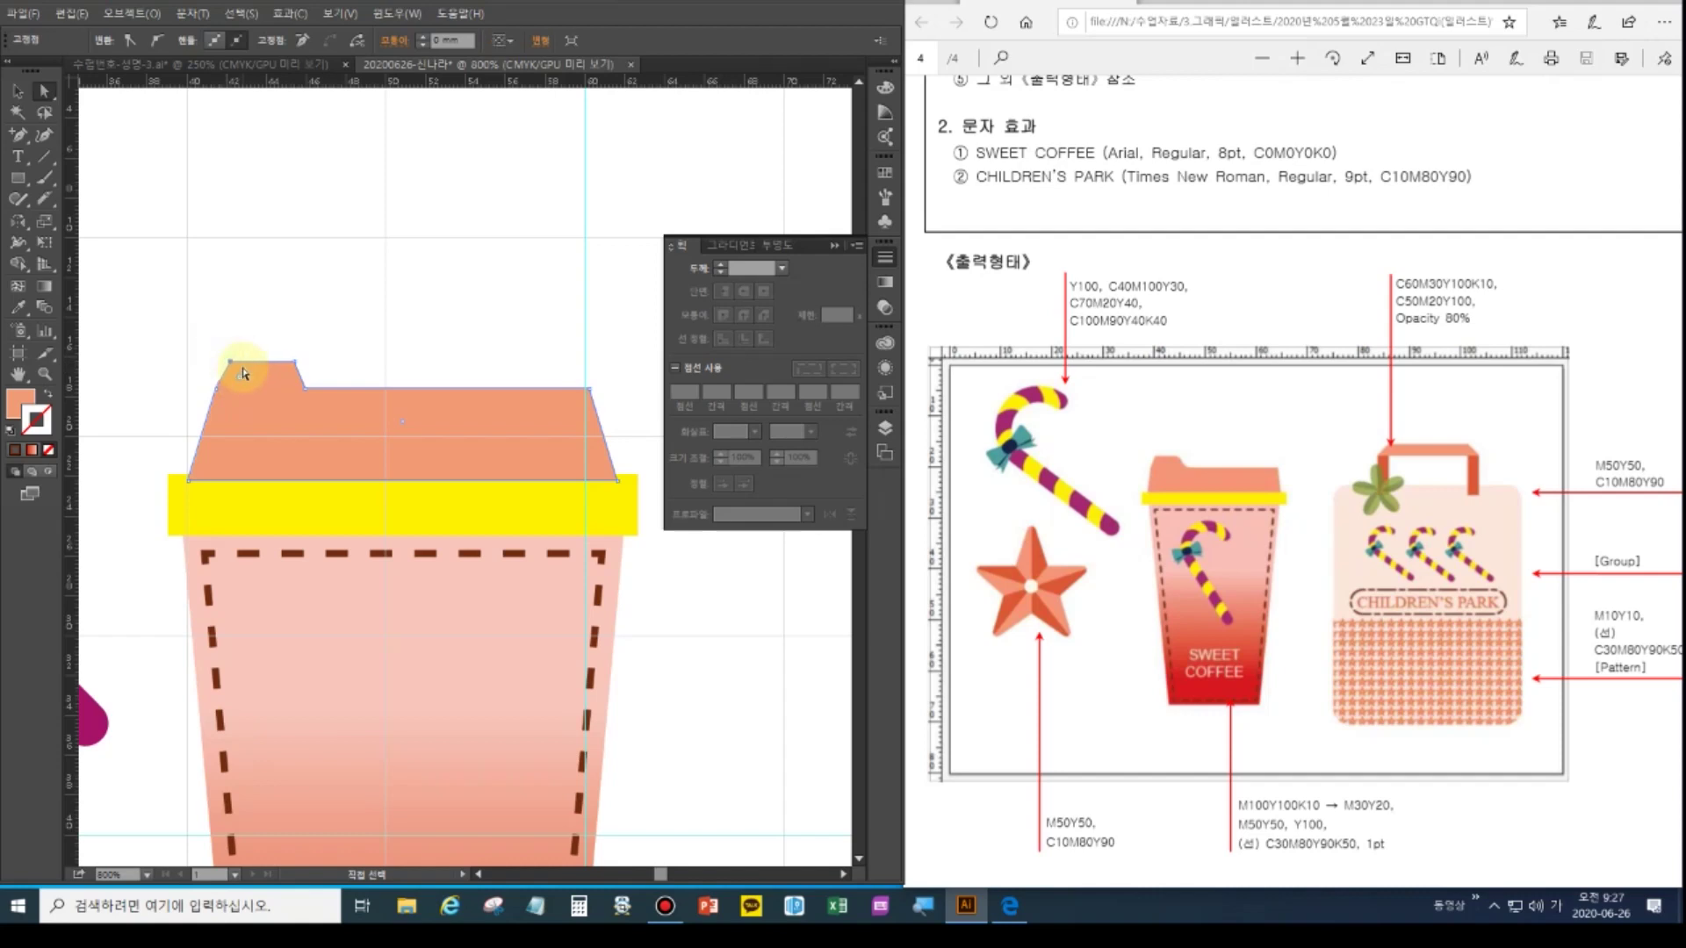
Adjust the left corner anchor below the spout horizontally so it lines up with the lid's slanted side, and deselect the lid
drag(187, 377, 233, 399)
key(Left)
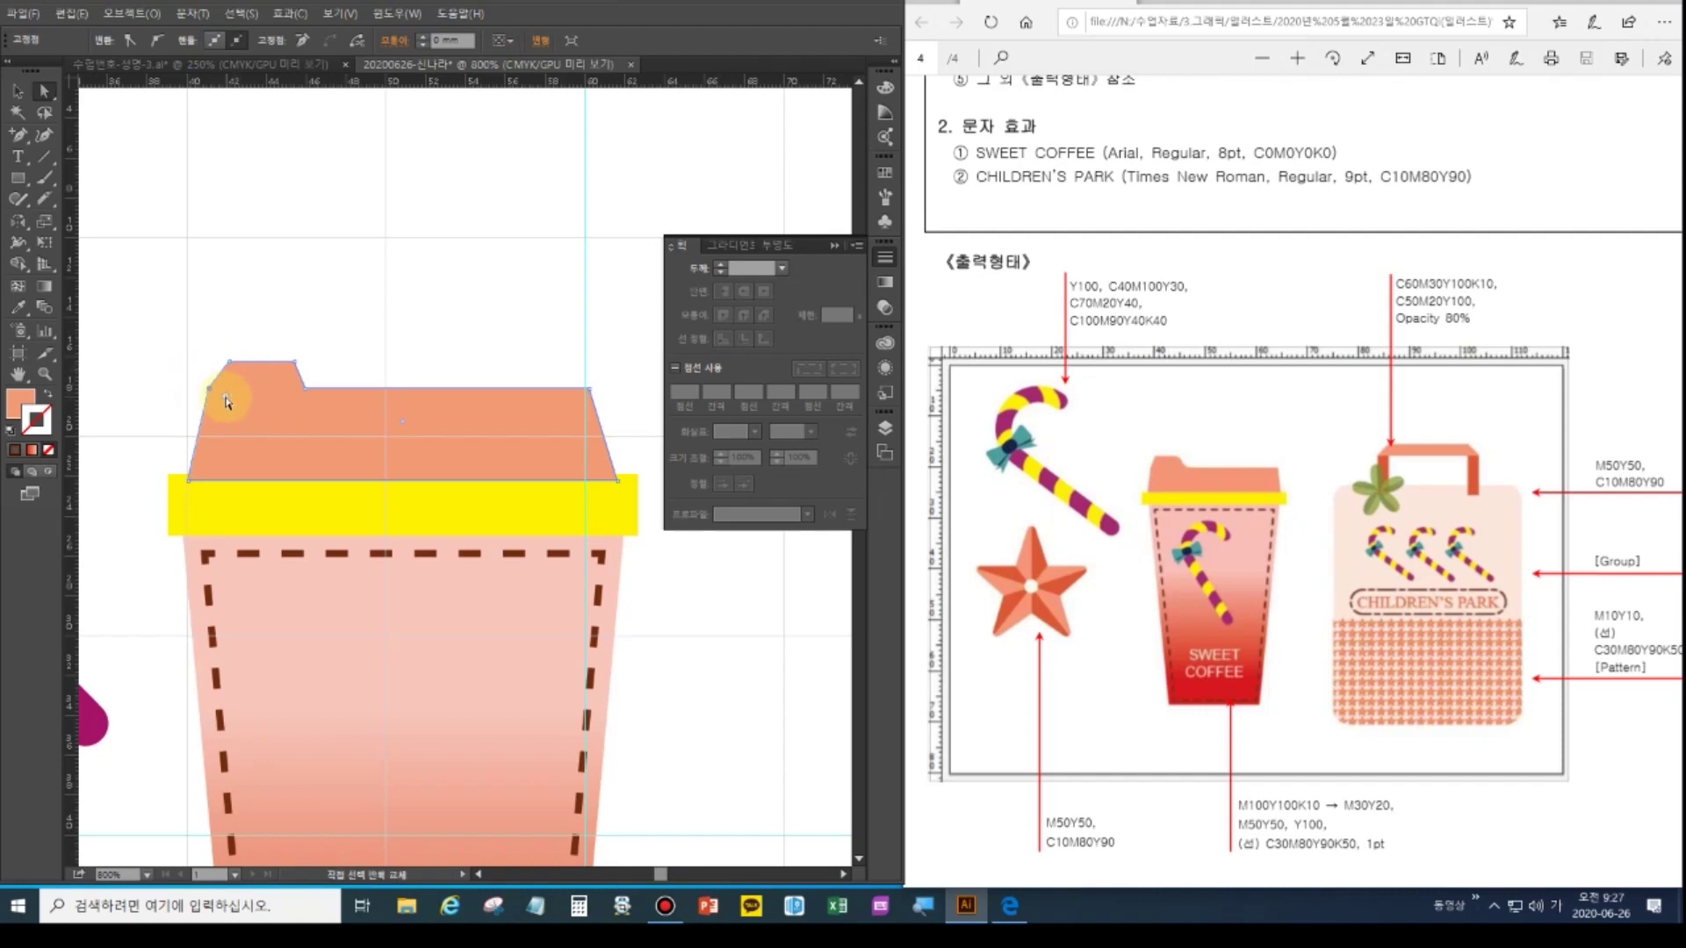
key(Right)
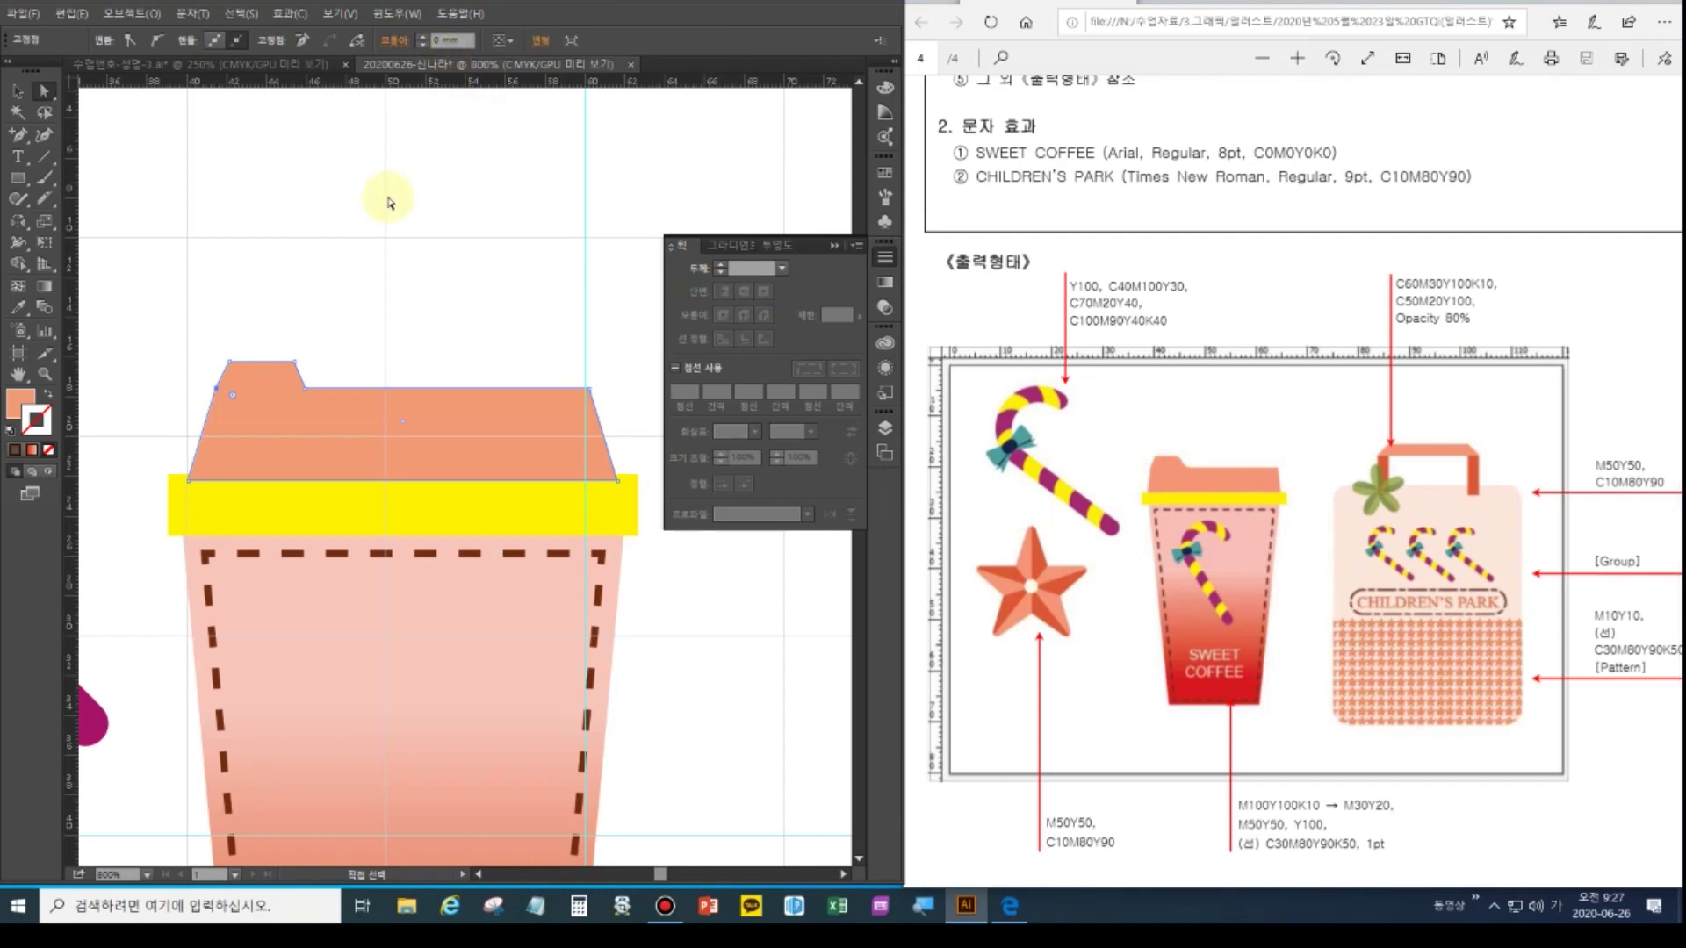
click(16, 91)
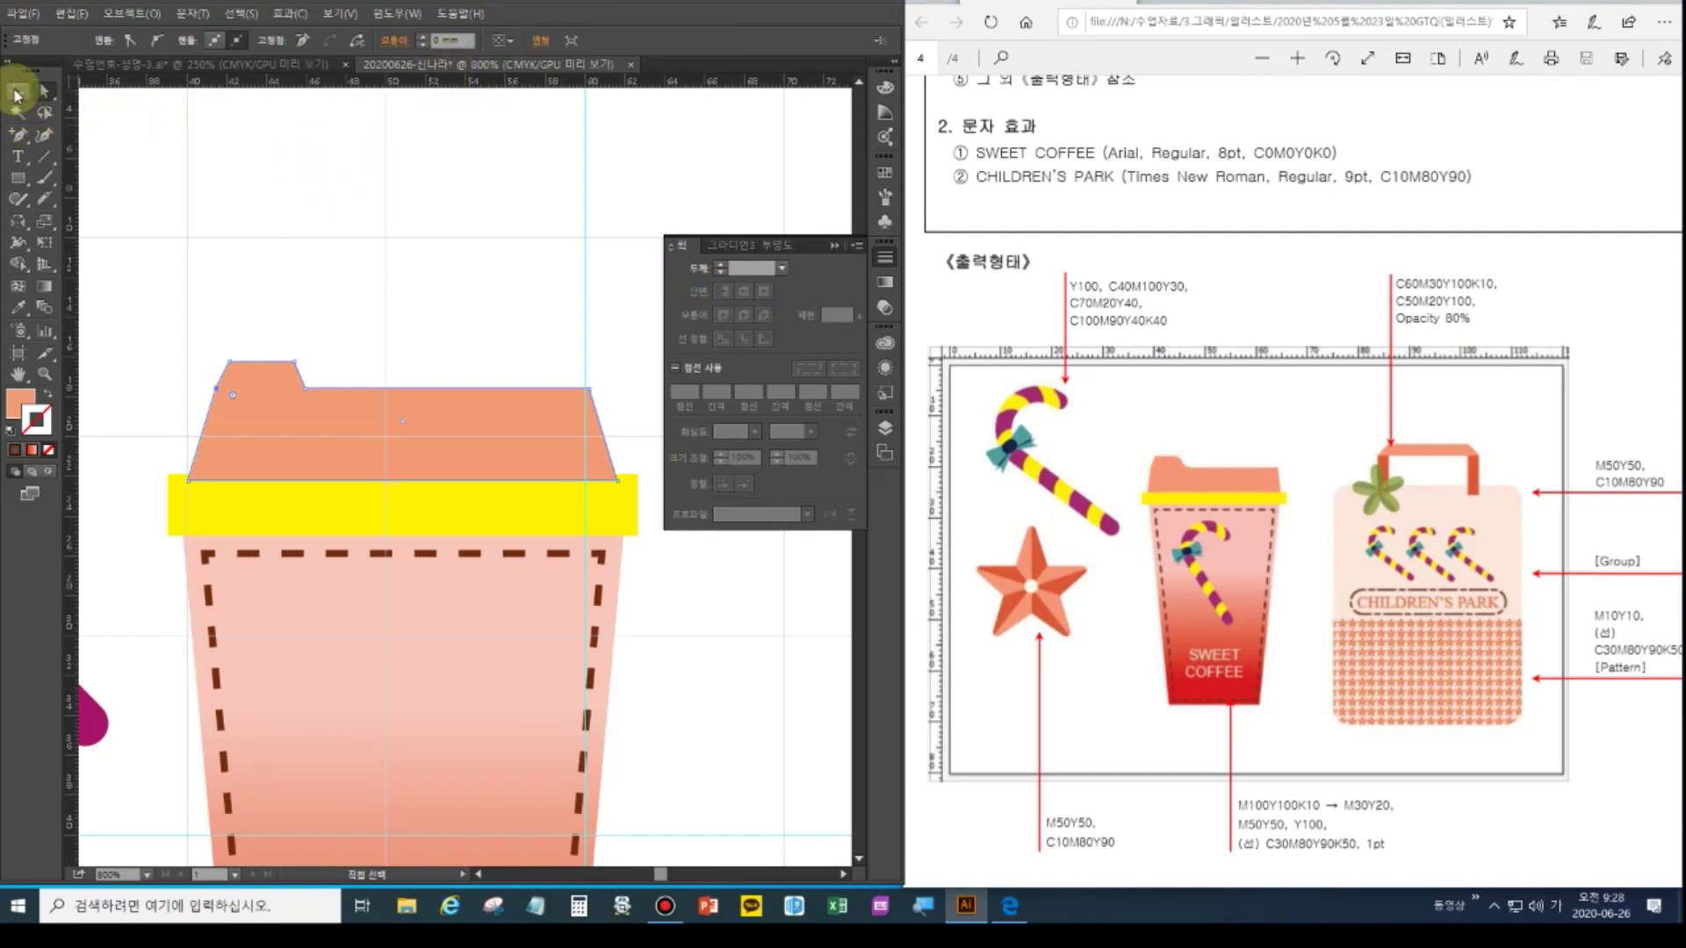
click(234, 214)
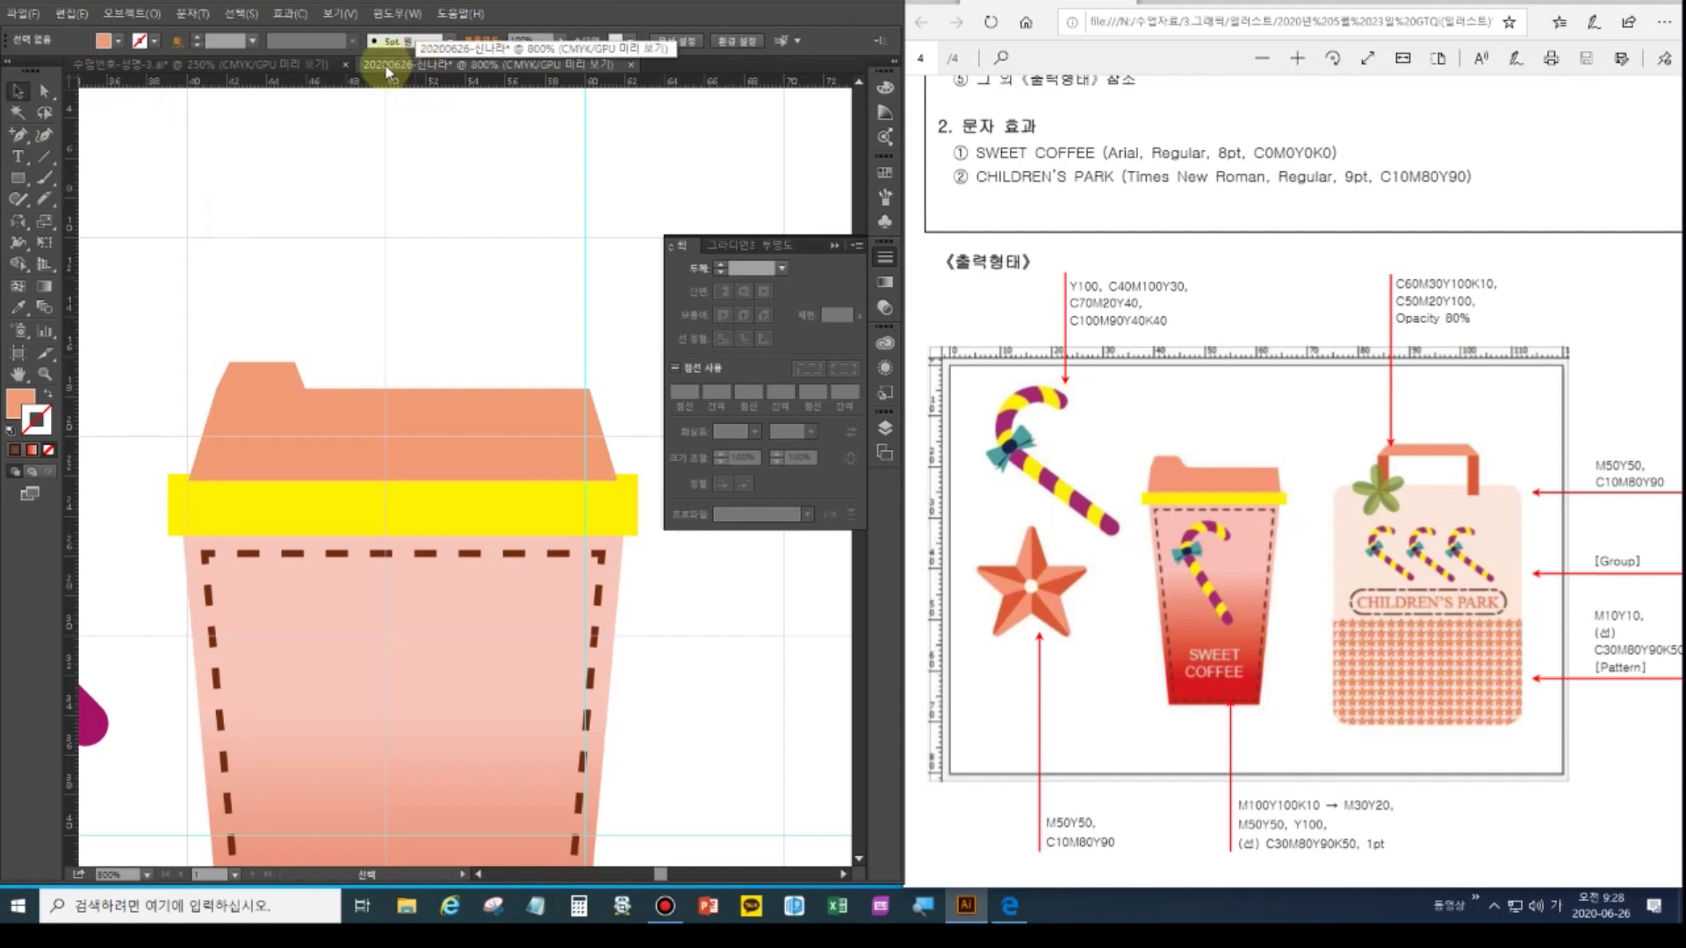
Examine the cup lid's spout shape up close in the finished sample document and return to the working document
click(286, 61)
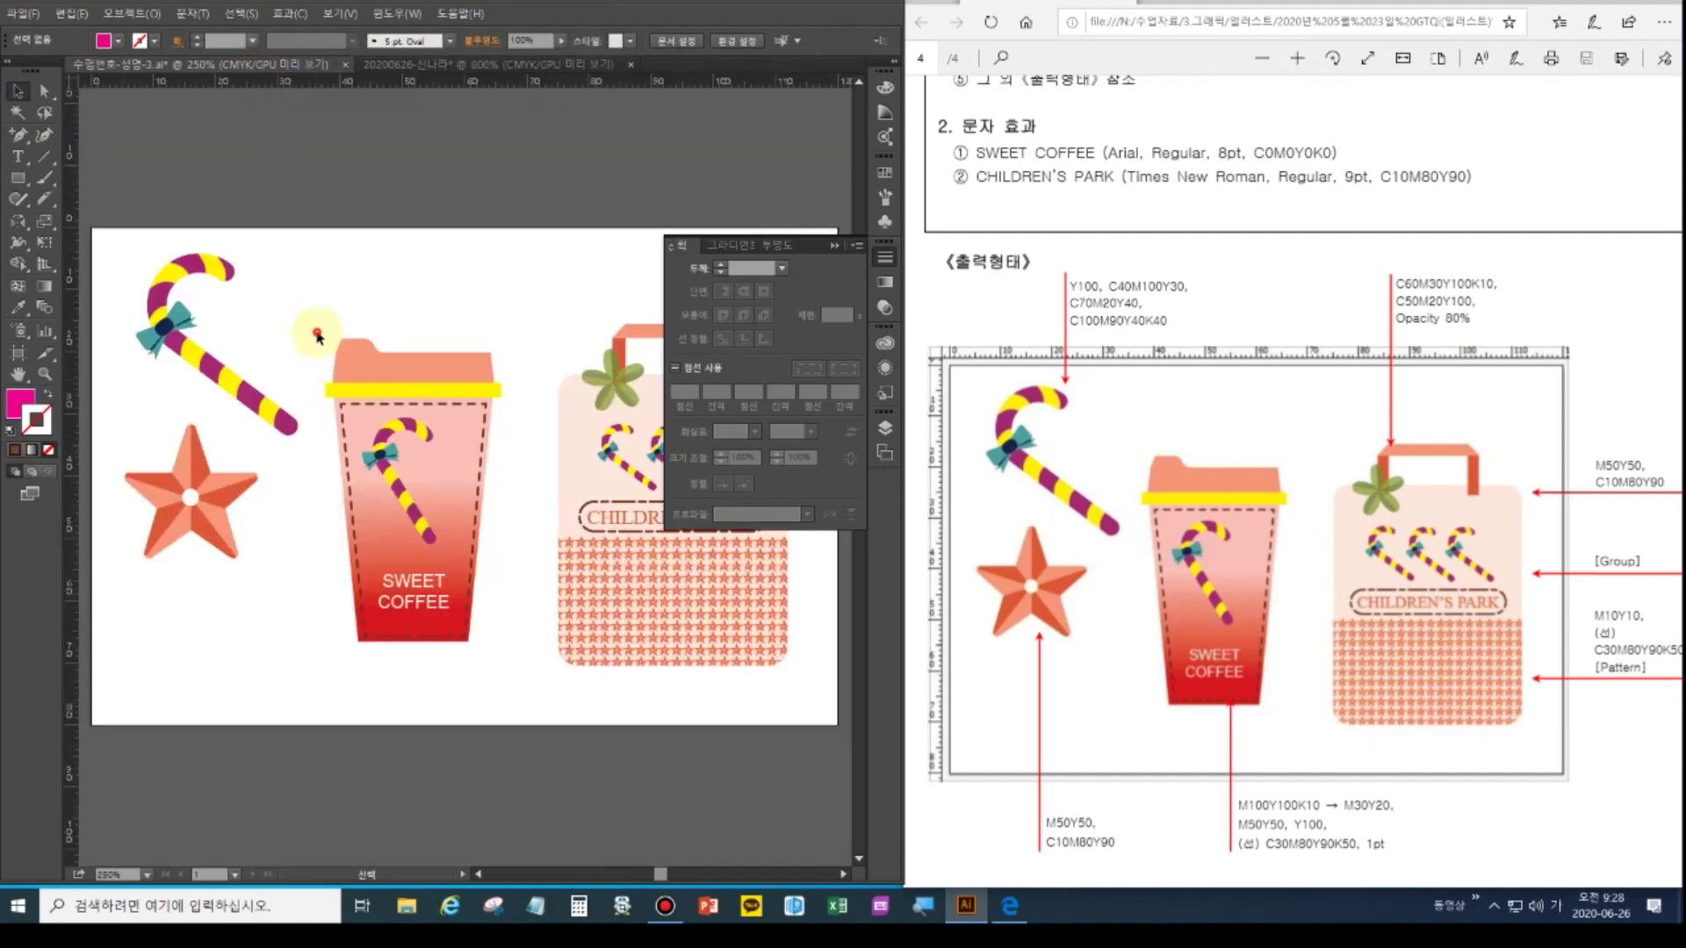
key(ctrl+plus)
key(ctrl+plus)
key(ctrl+plus)
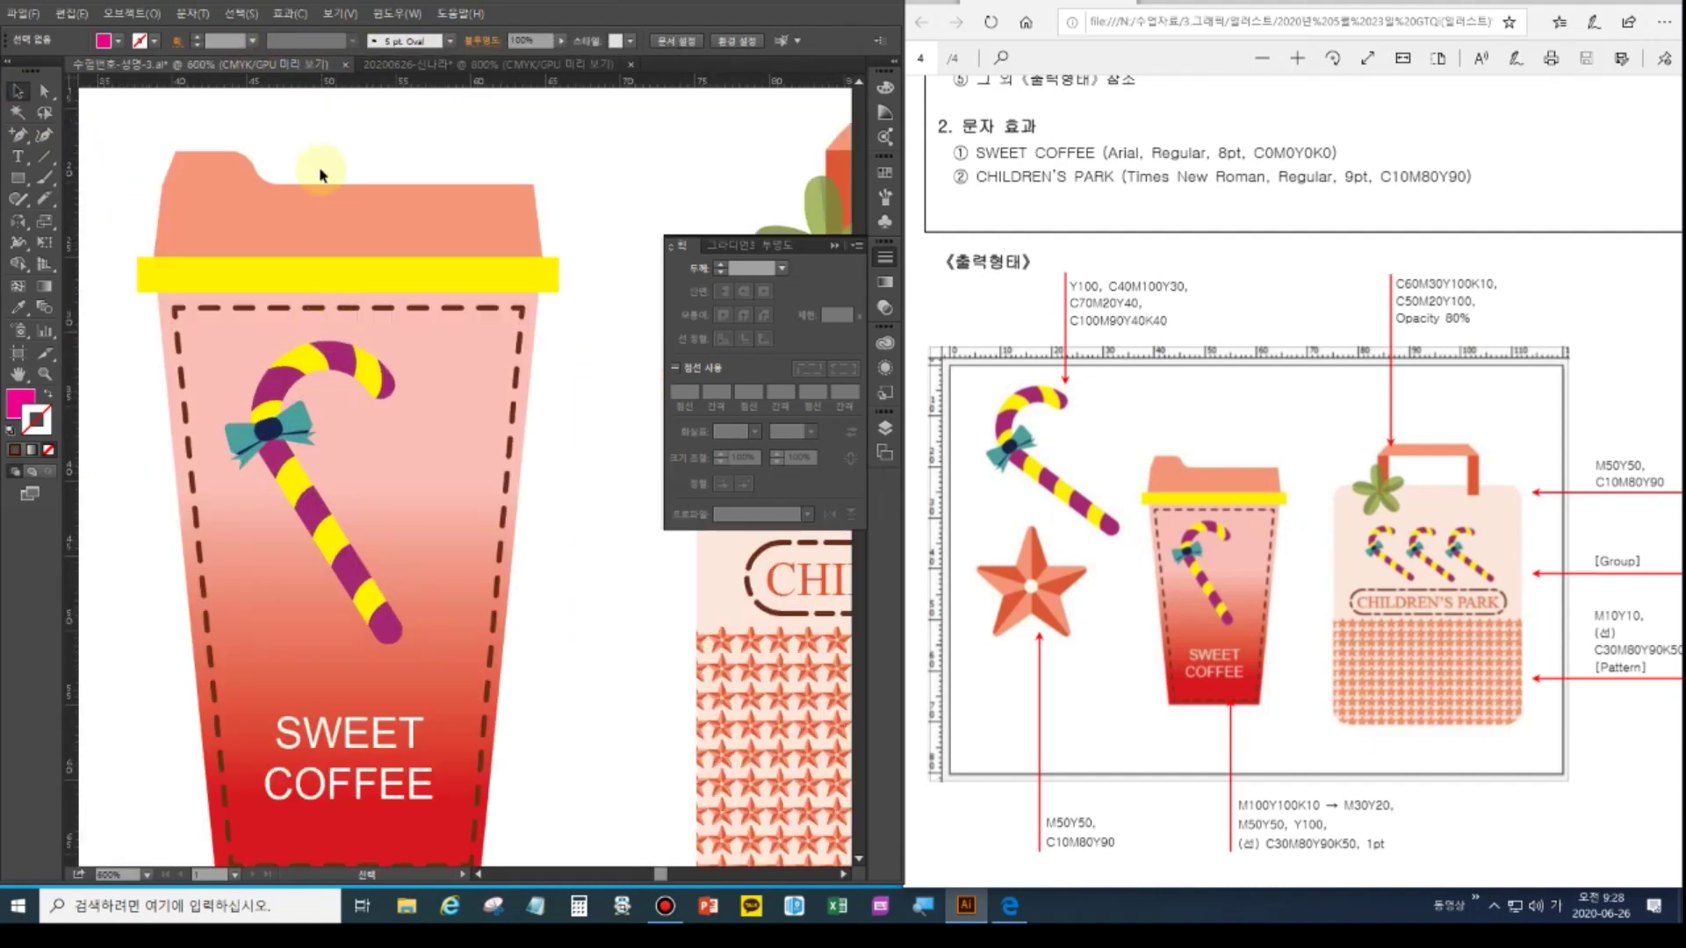
drag(278, 182, 307, 343)
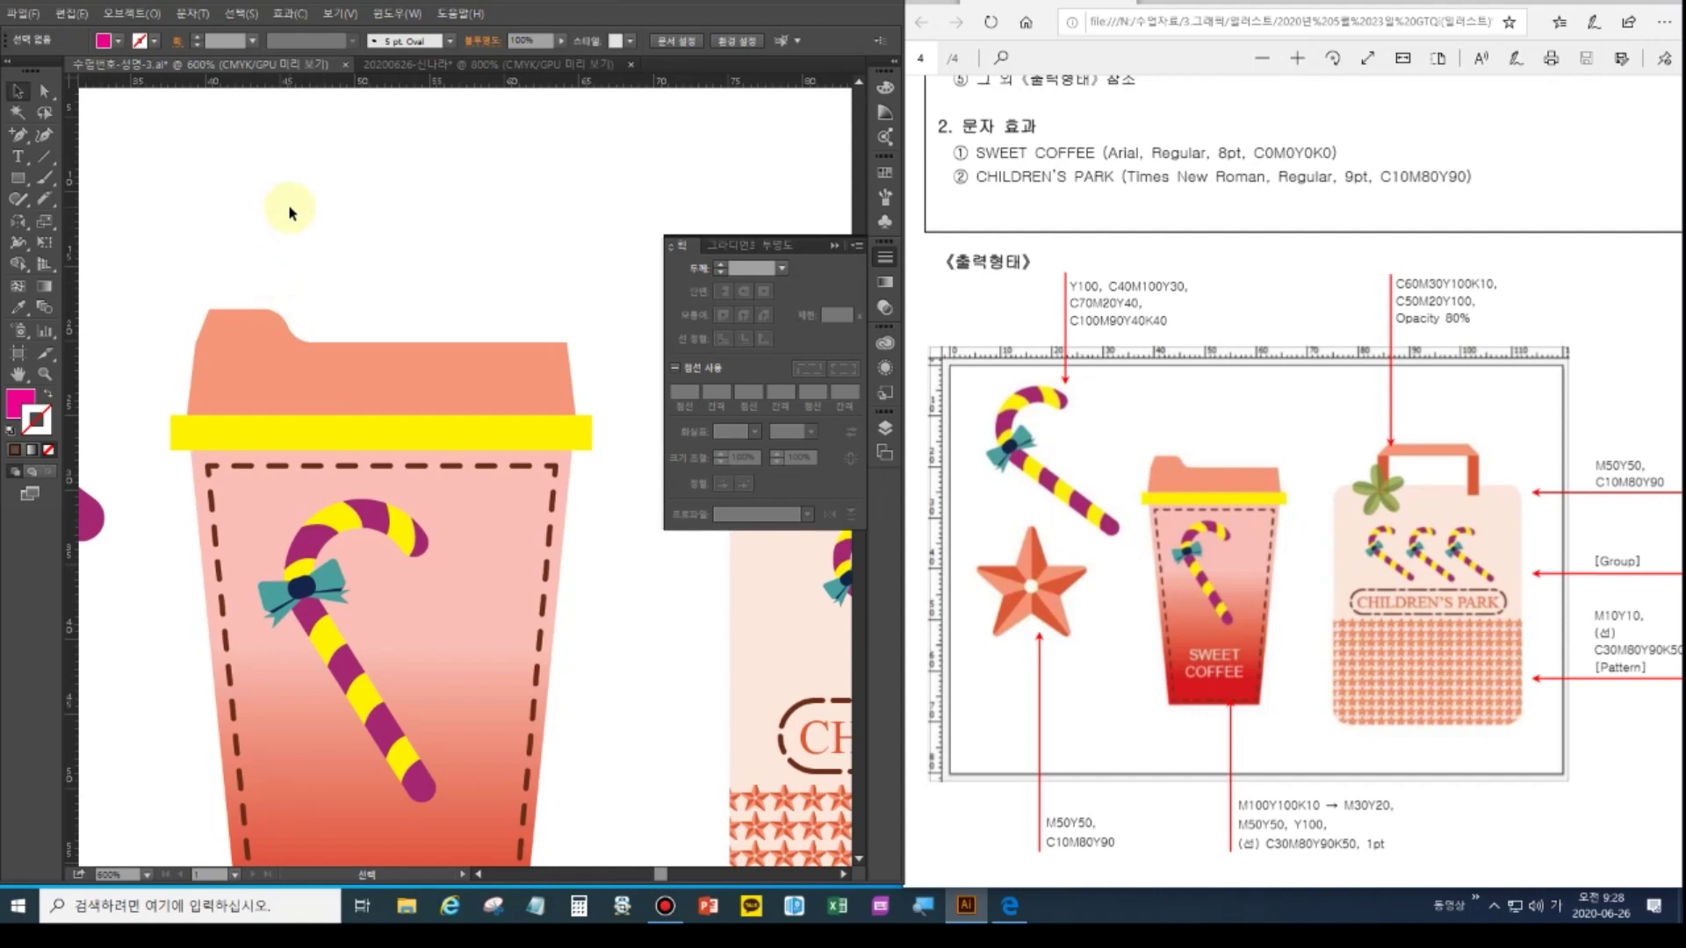
click(416, 66)
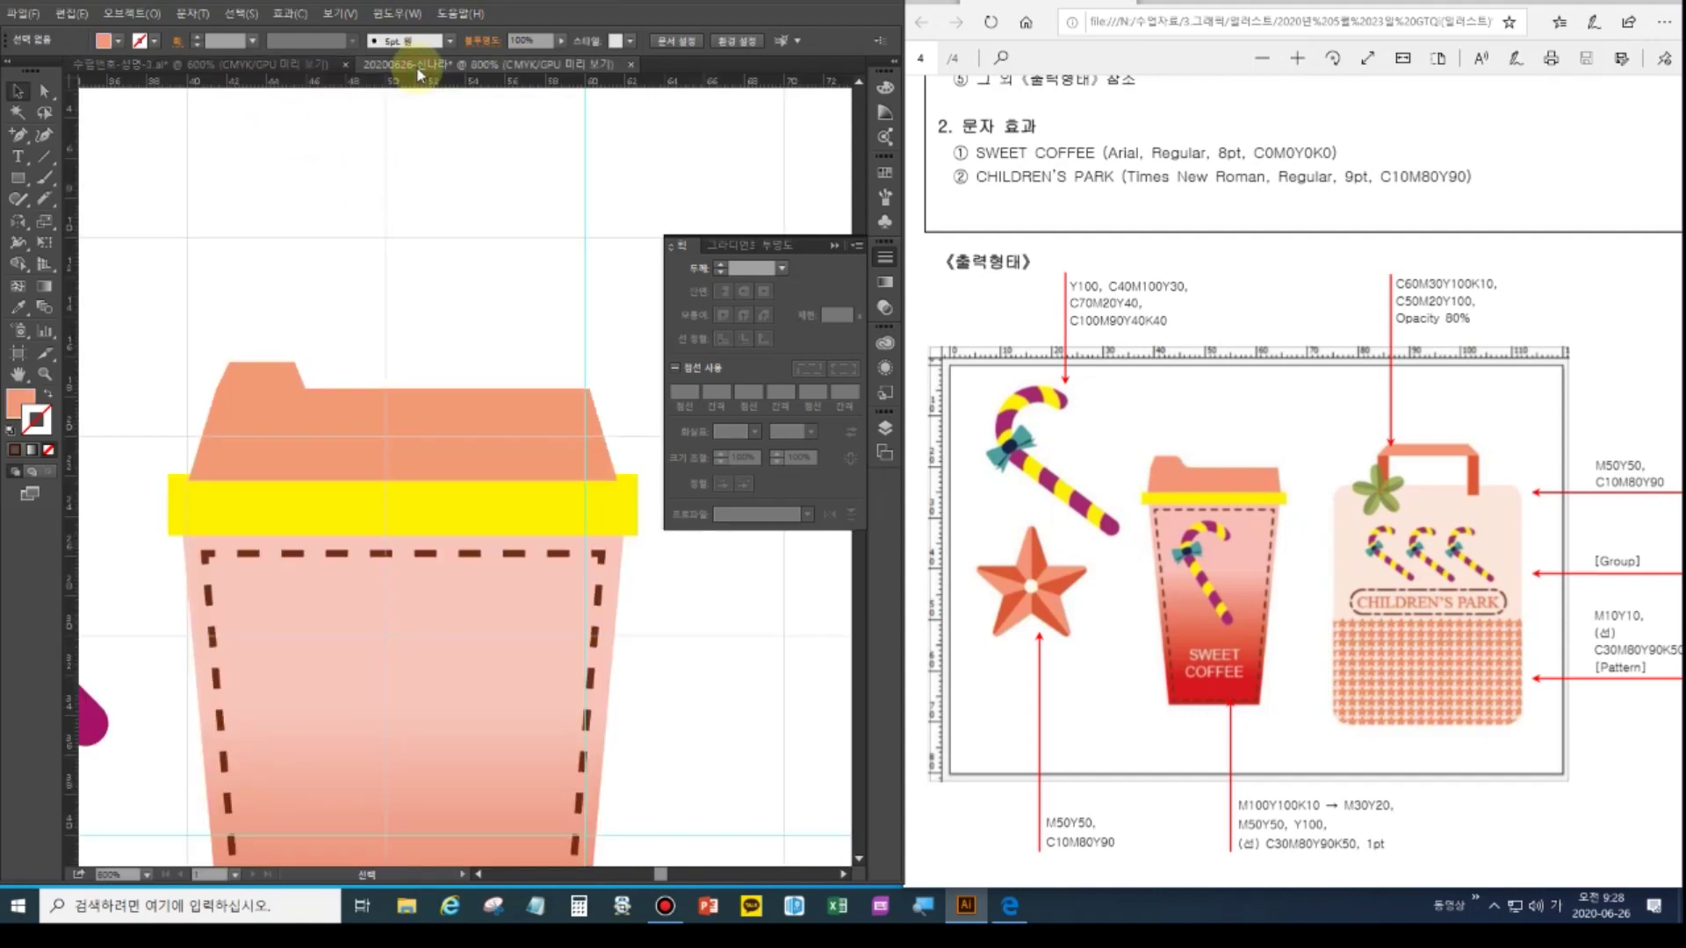
Convert the upper right anchor point of the lid's spout to a smooth point
click(44, 91)
click(293, 355)
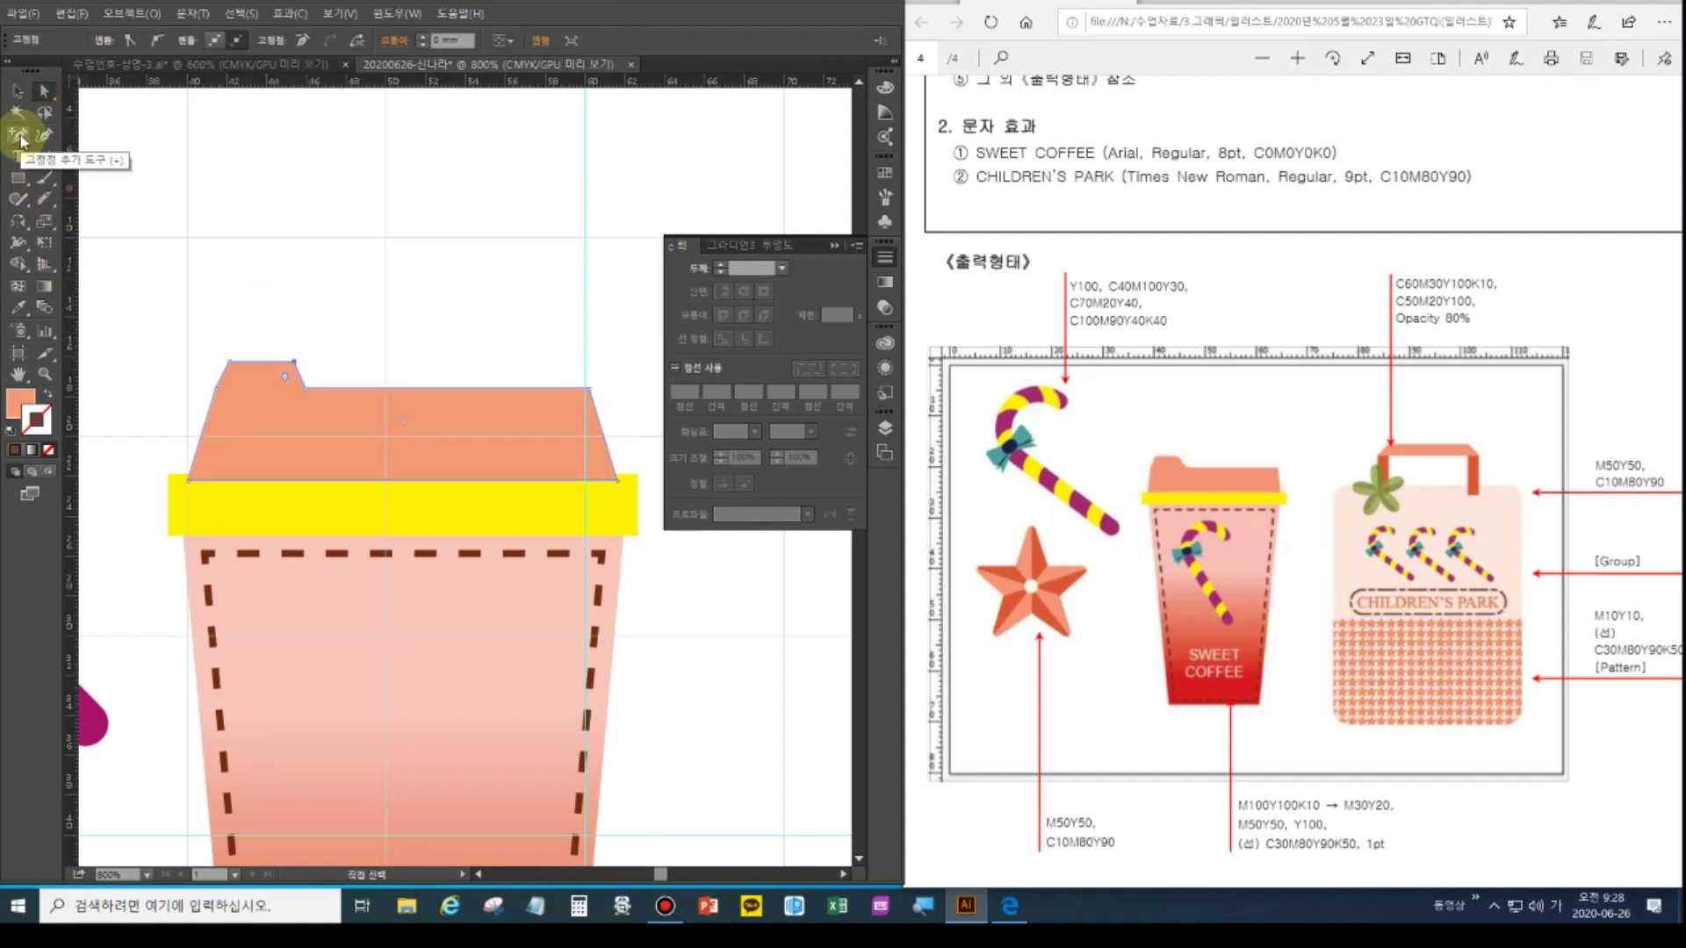
click(155, 44)
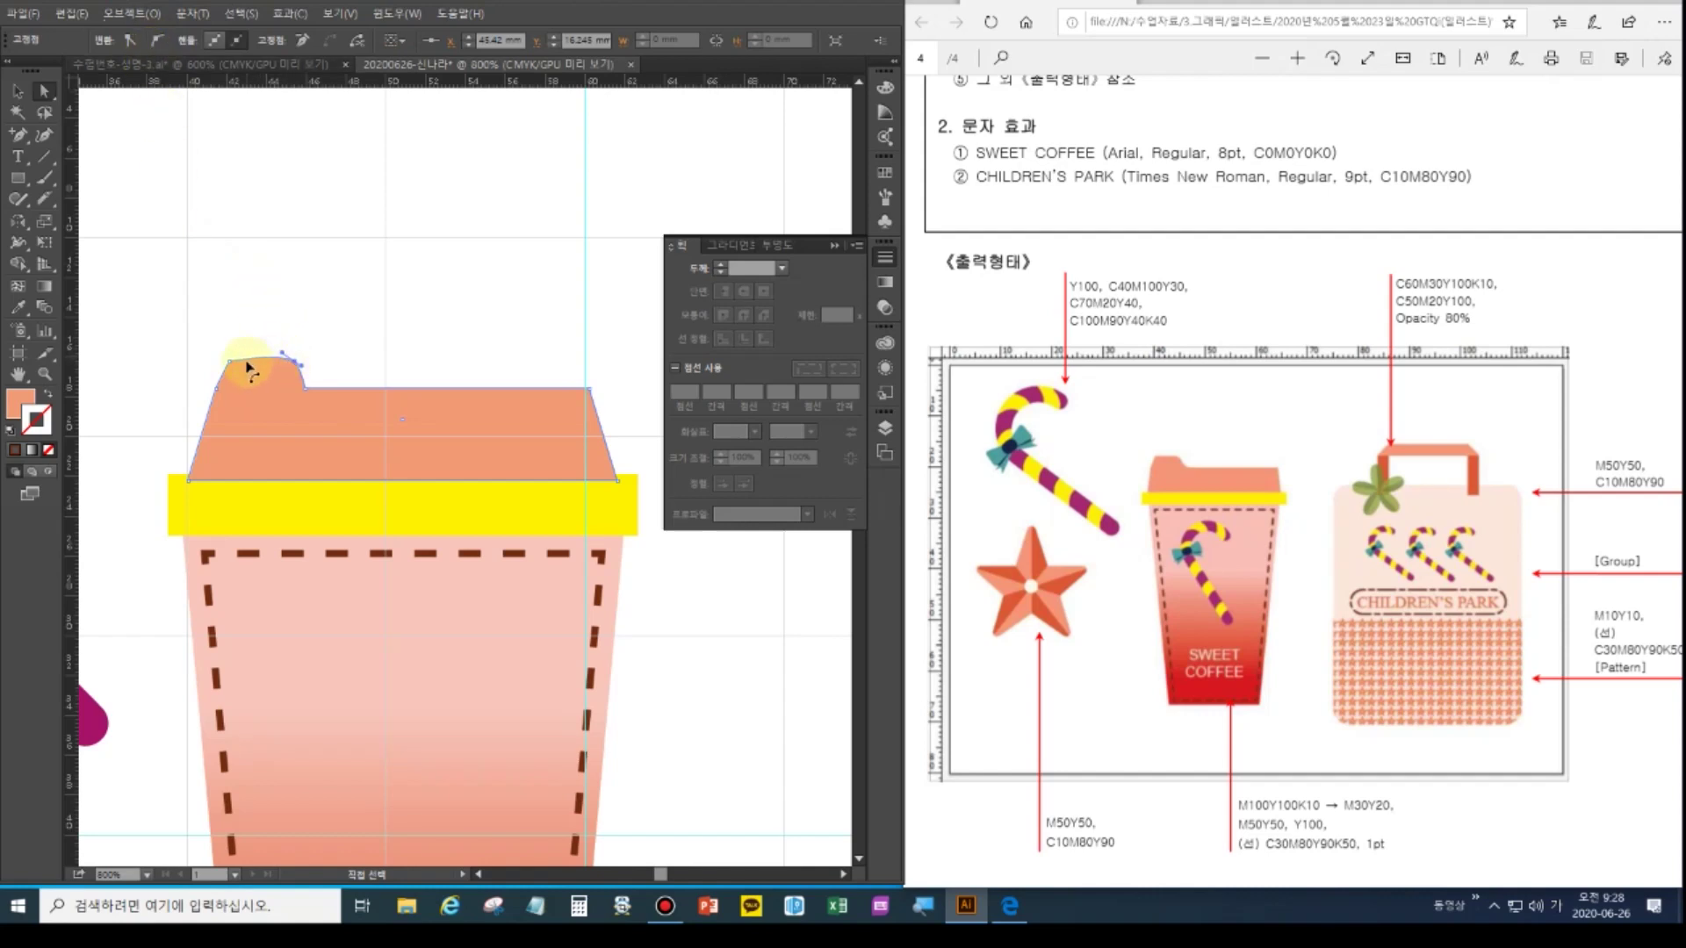
Retract the left handle of the spout's smooth anchor so the spout's top edge is straight and only its right side curves
ctrl+space+click(273, 332)
ctrl+space+click(275, 339)
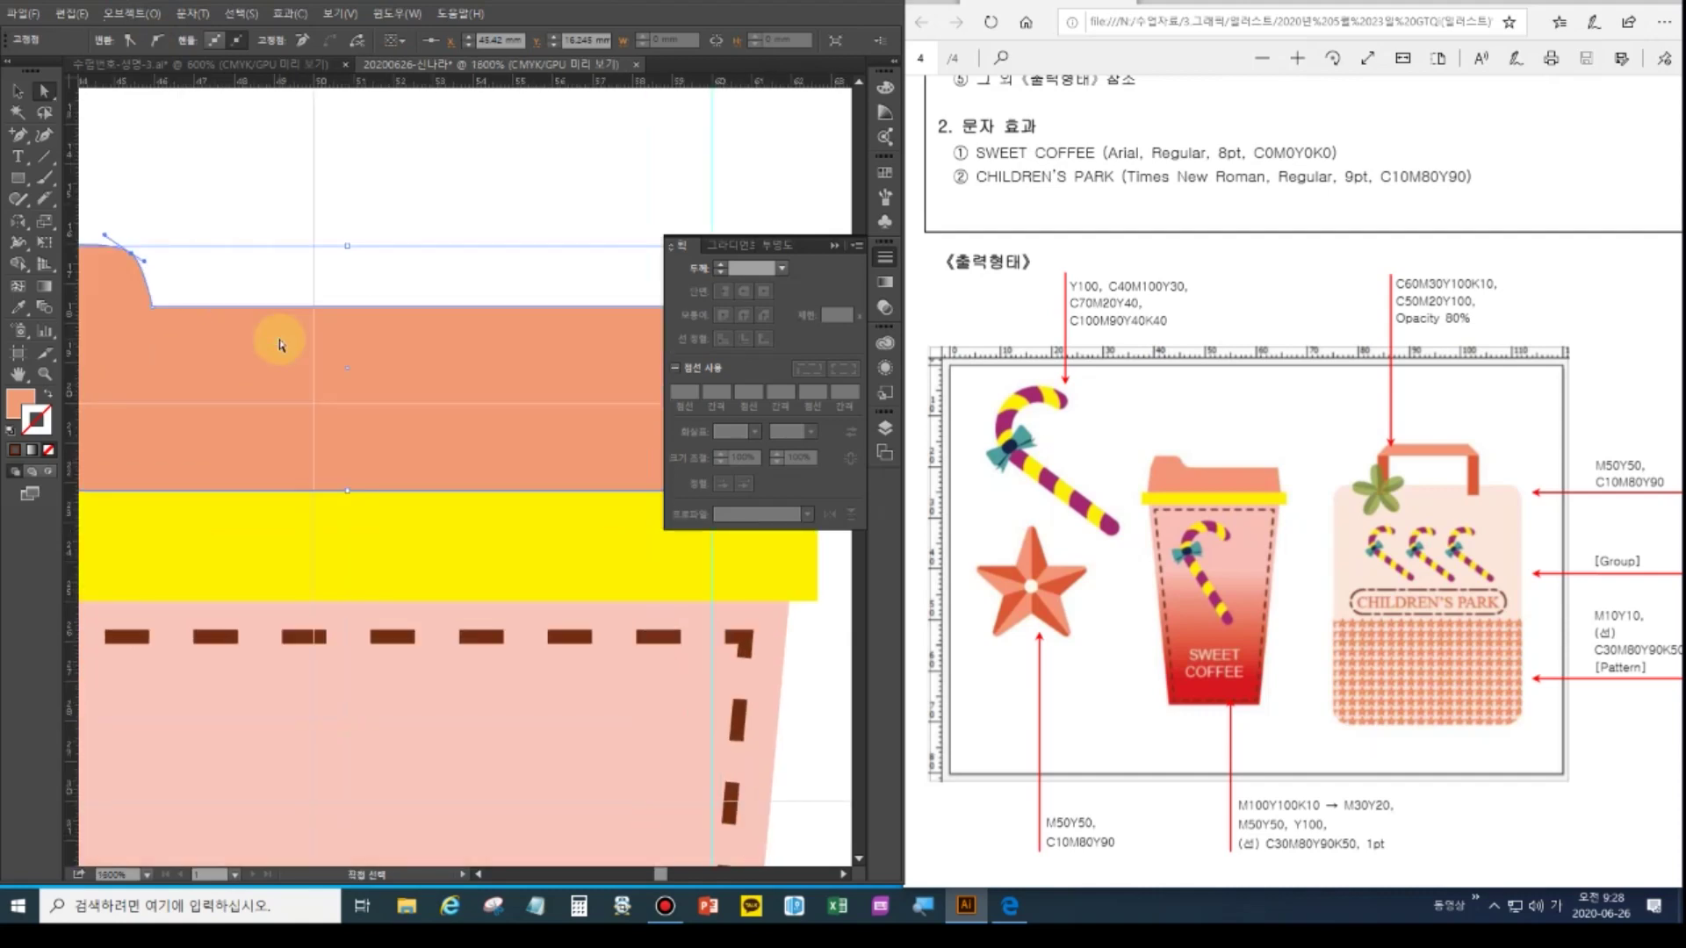
drag(235, 369, 367, 422)
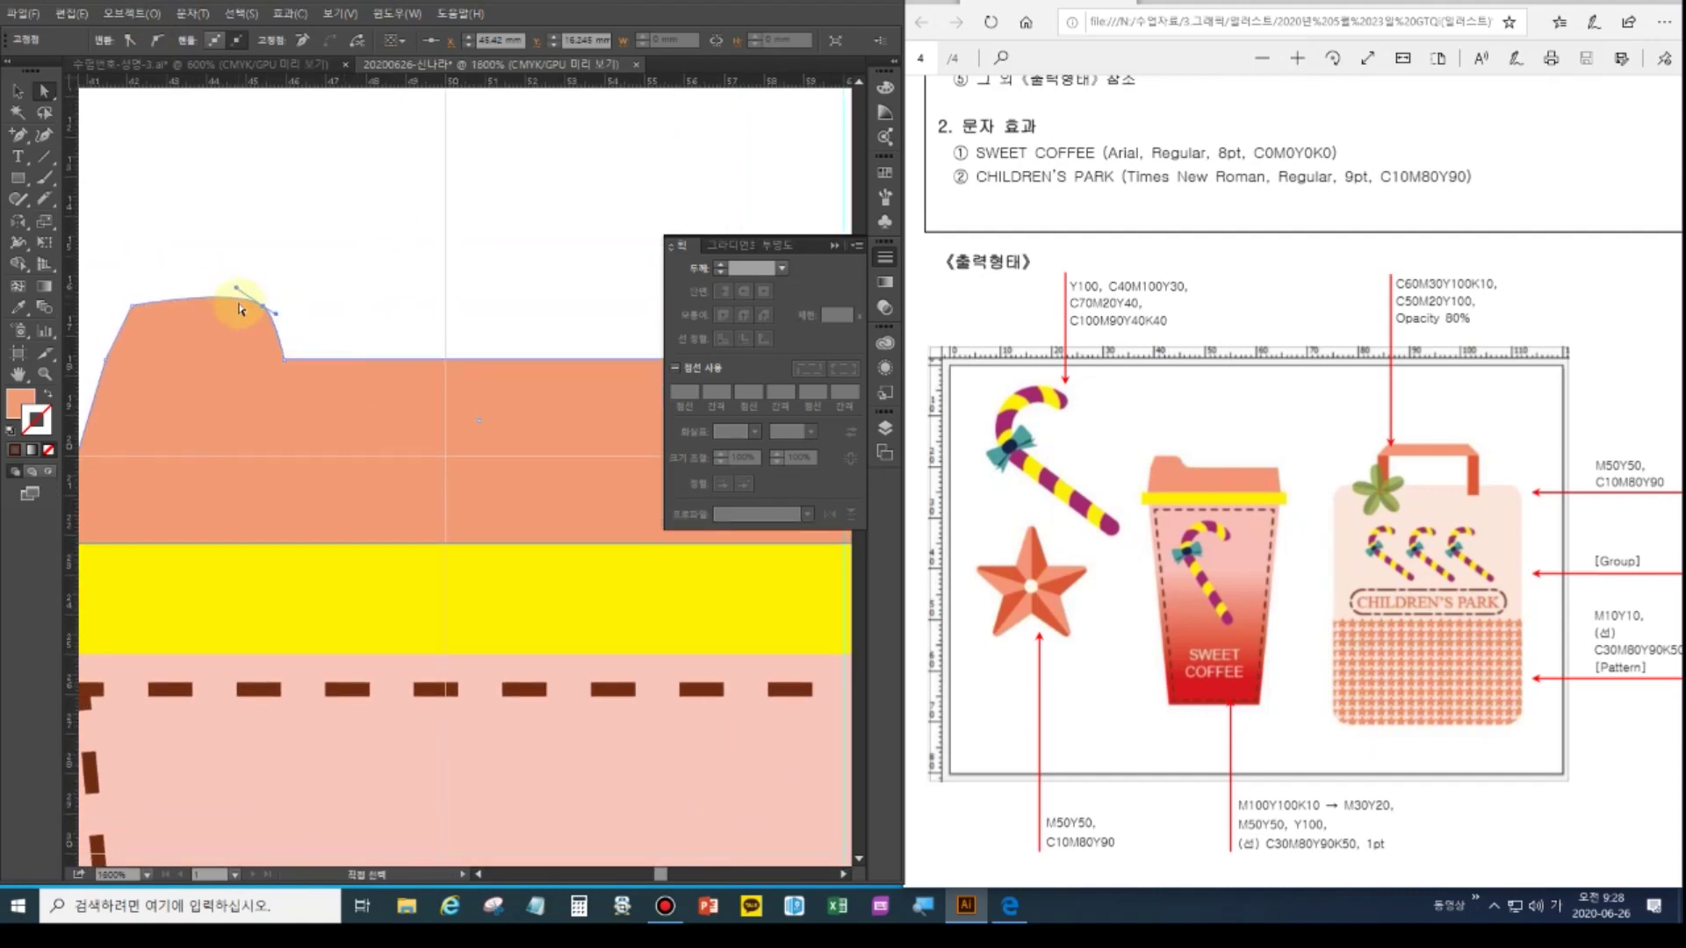
drag(235, 290, 257, 308)
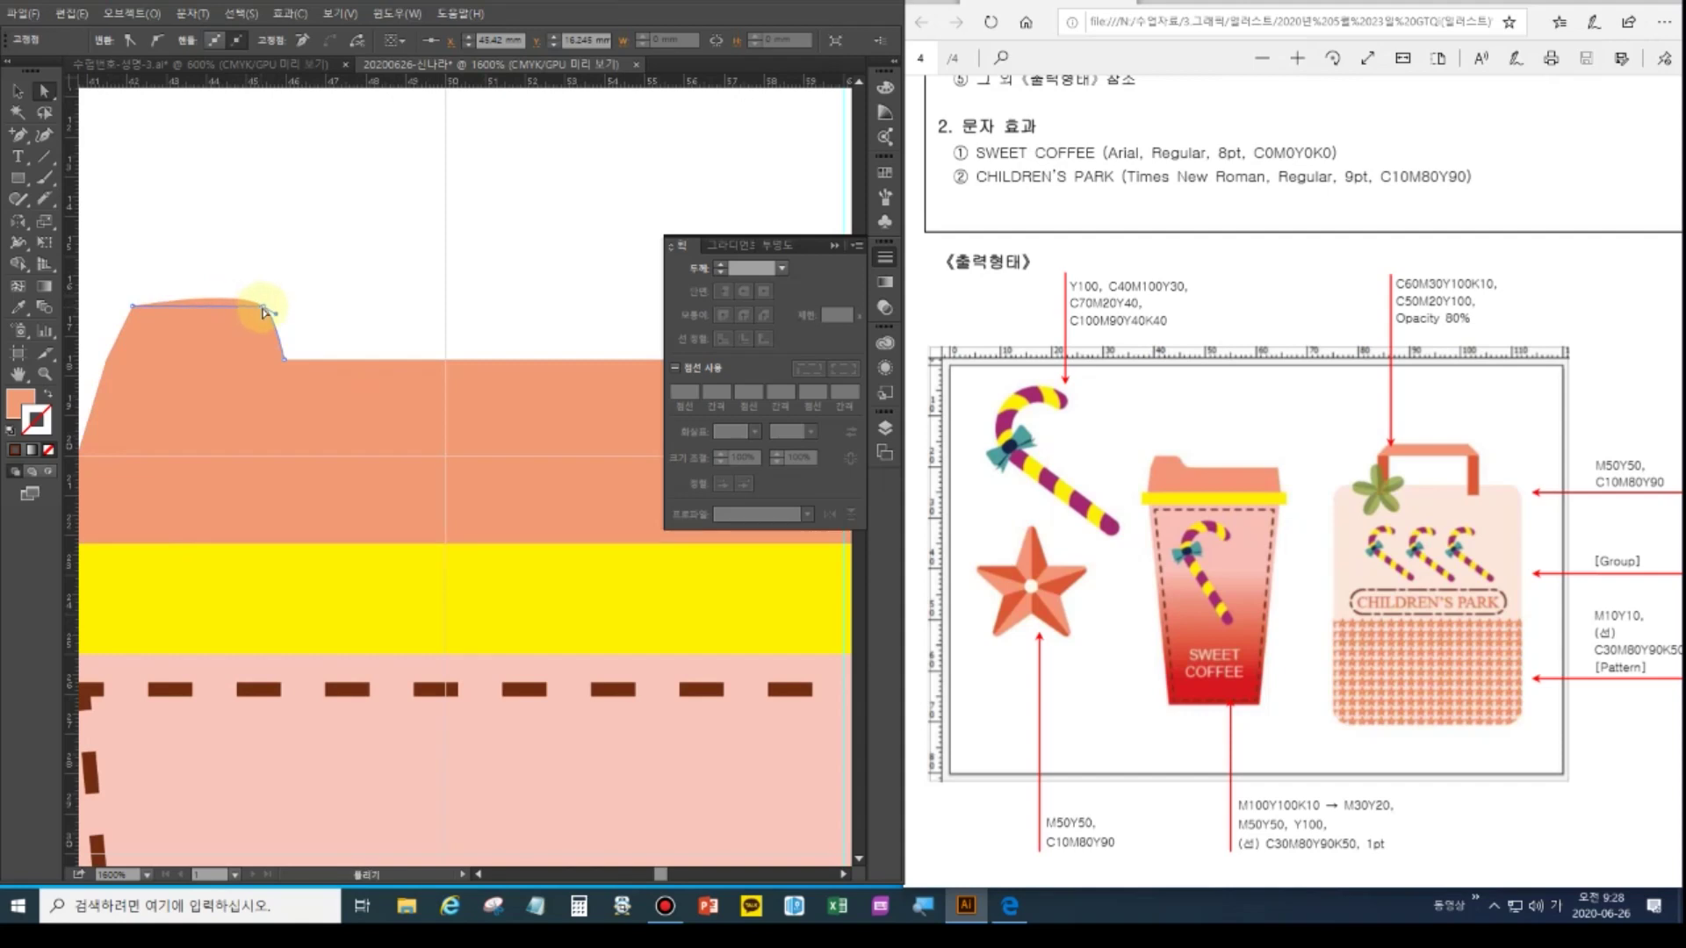
click(230, 330)
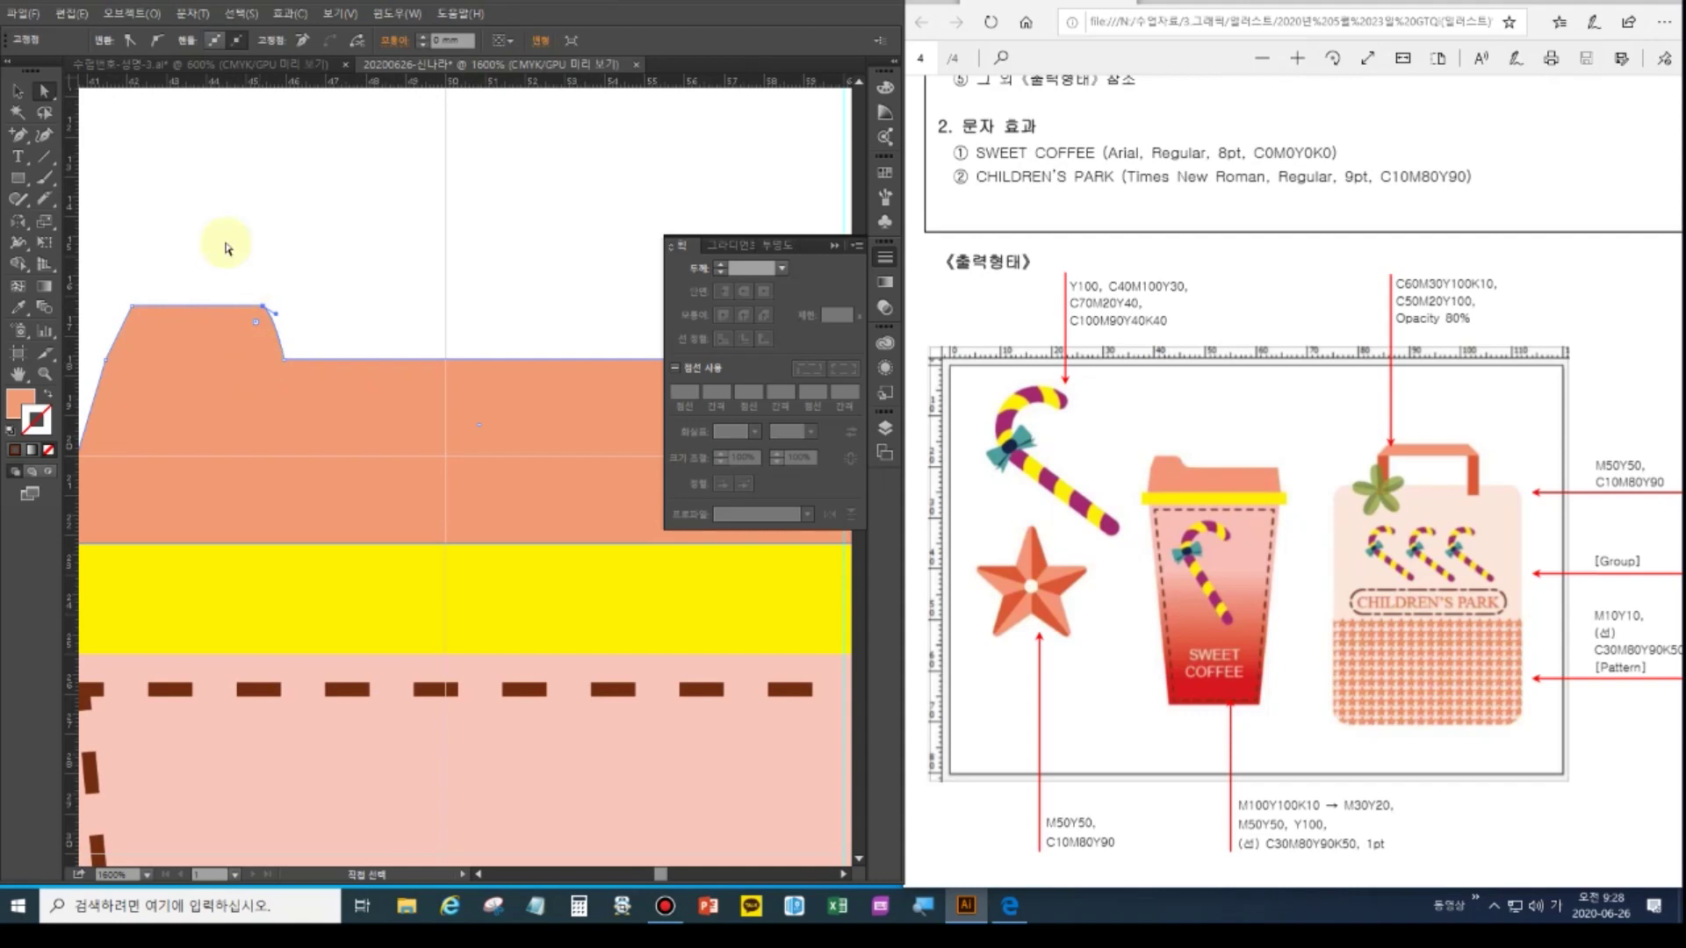
Compare the spout with the finished sample, adjust the anchor at its lower right base with the Anchor Point tool, and deselect the lid
click(244, 66)
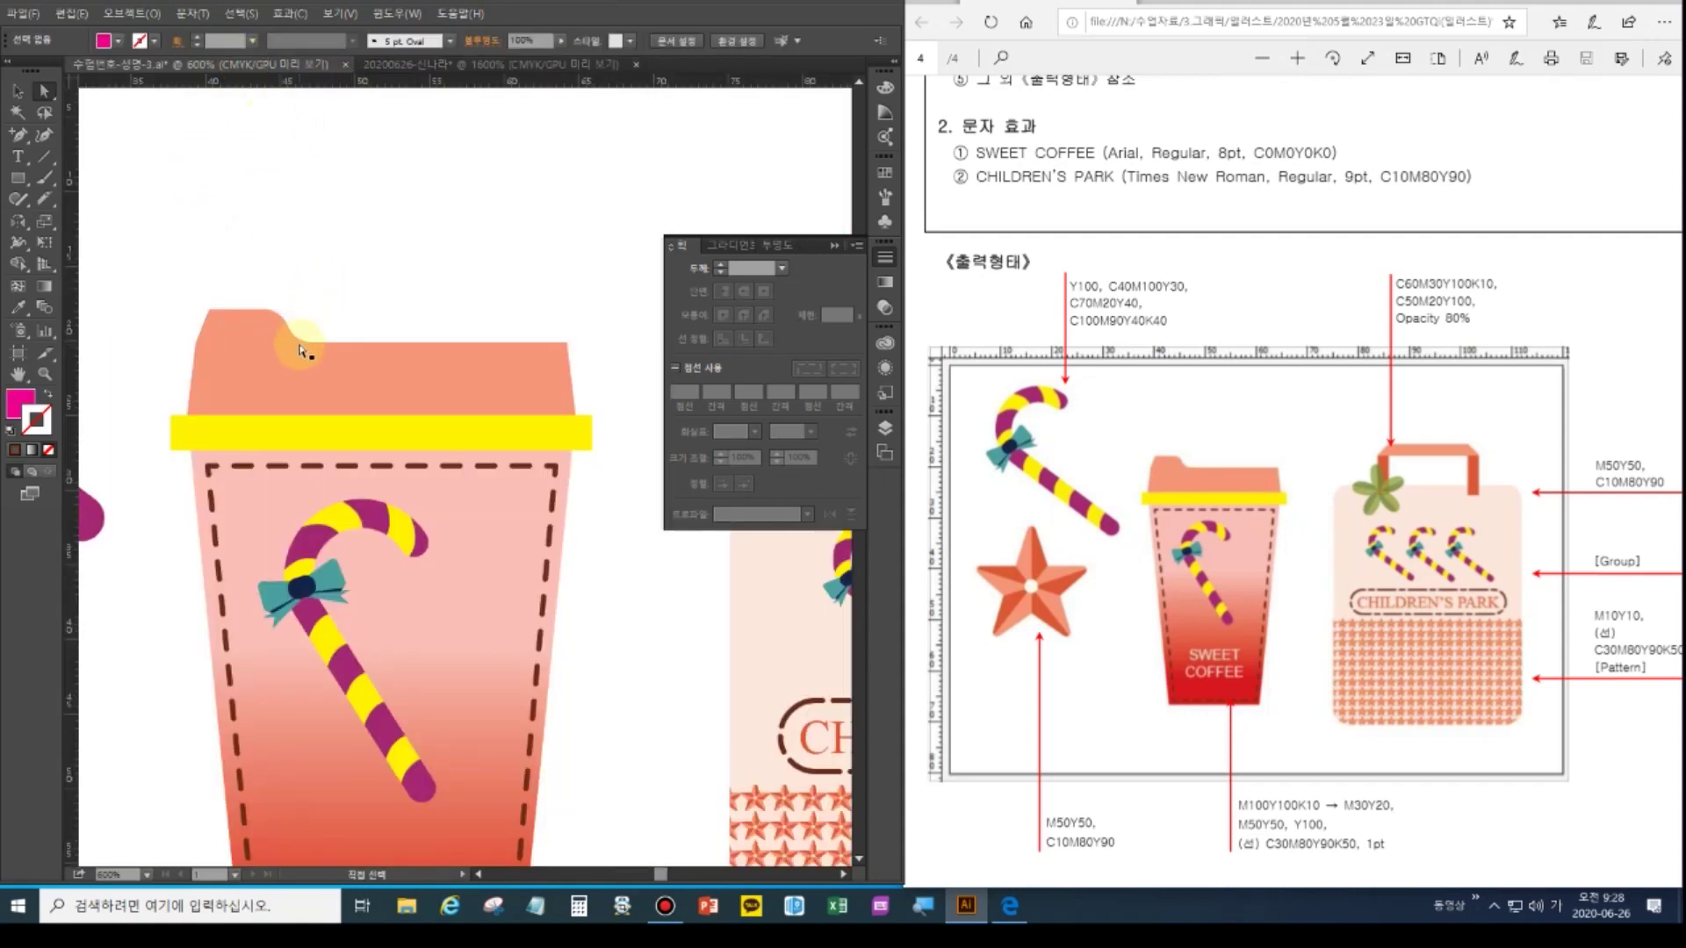
click(440, 65)
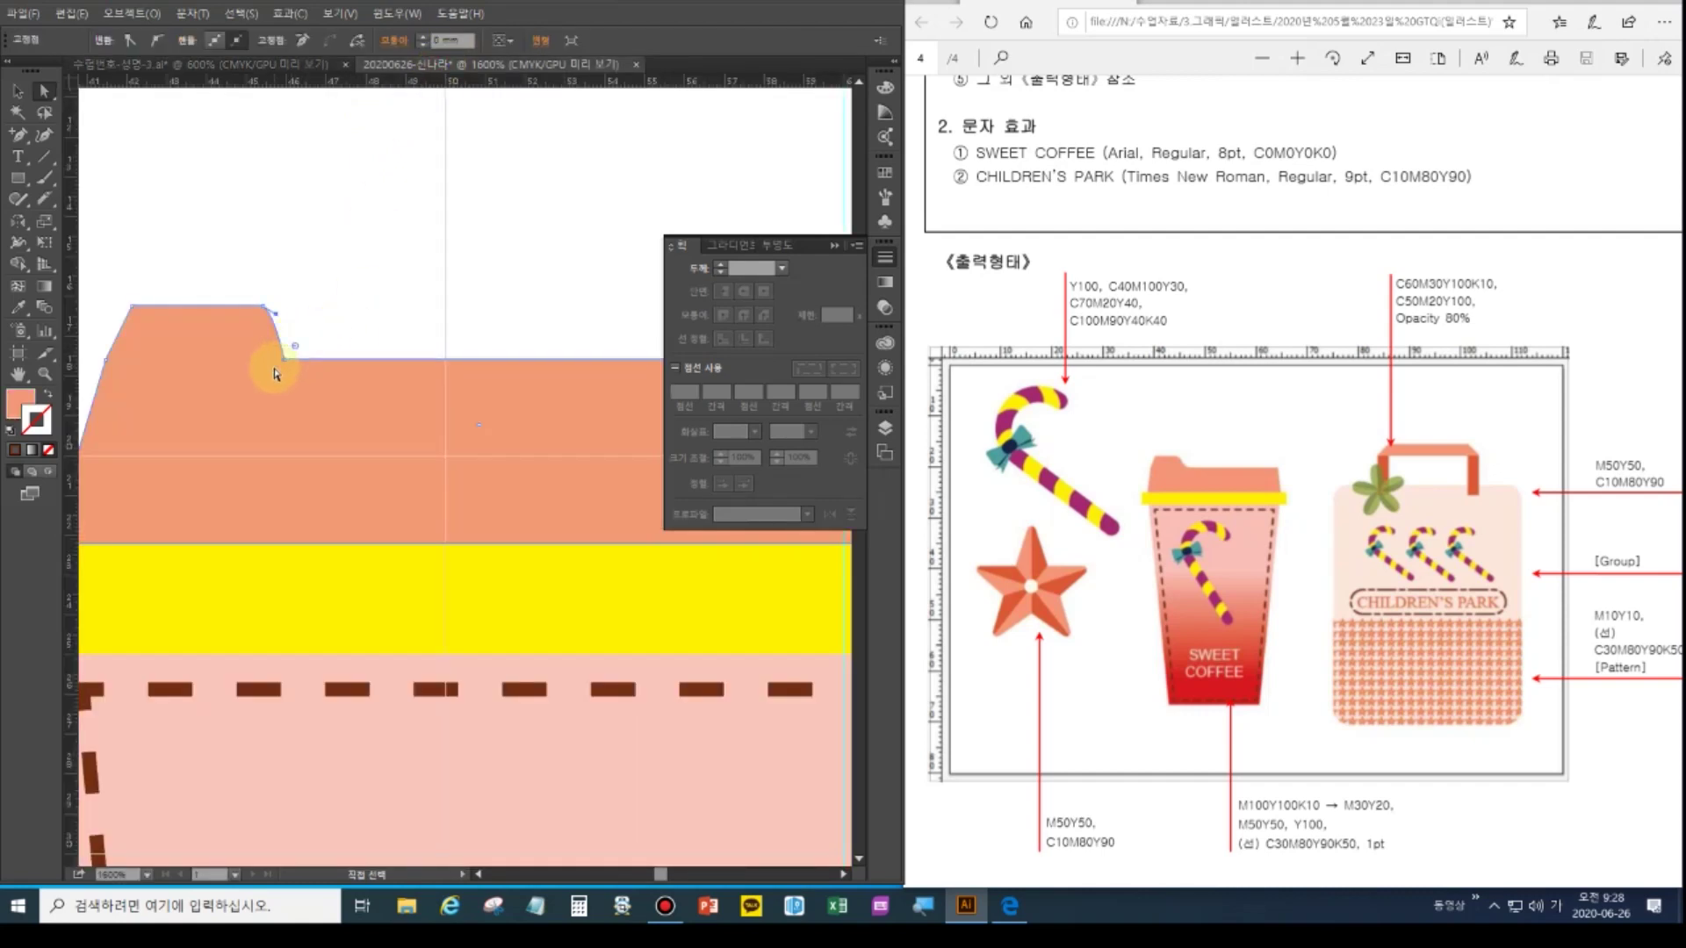
drag(17, 134, 101, 199)
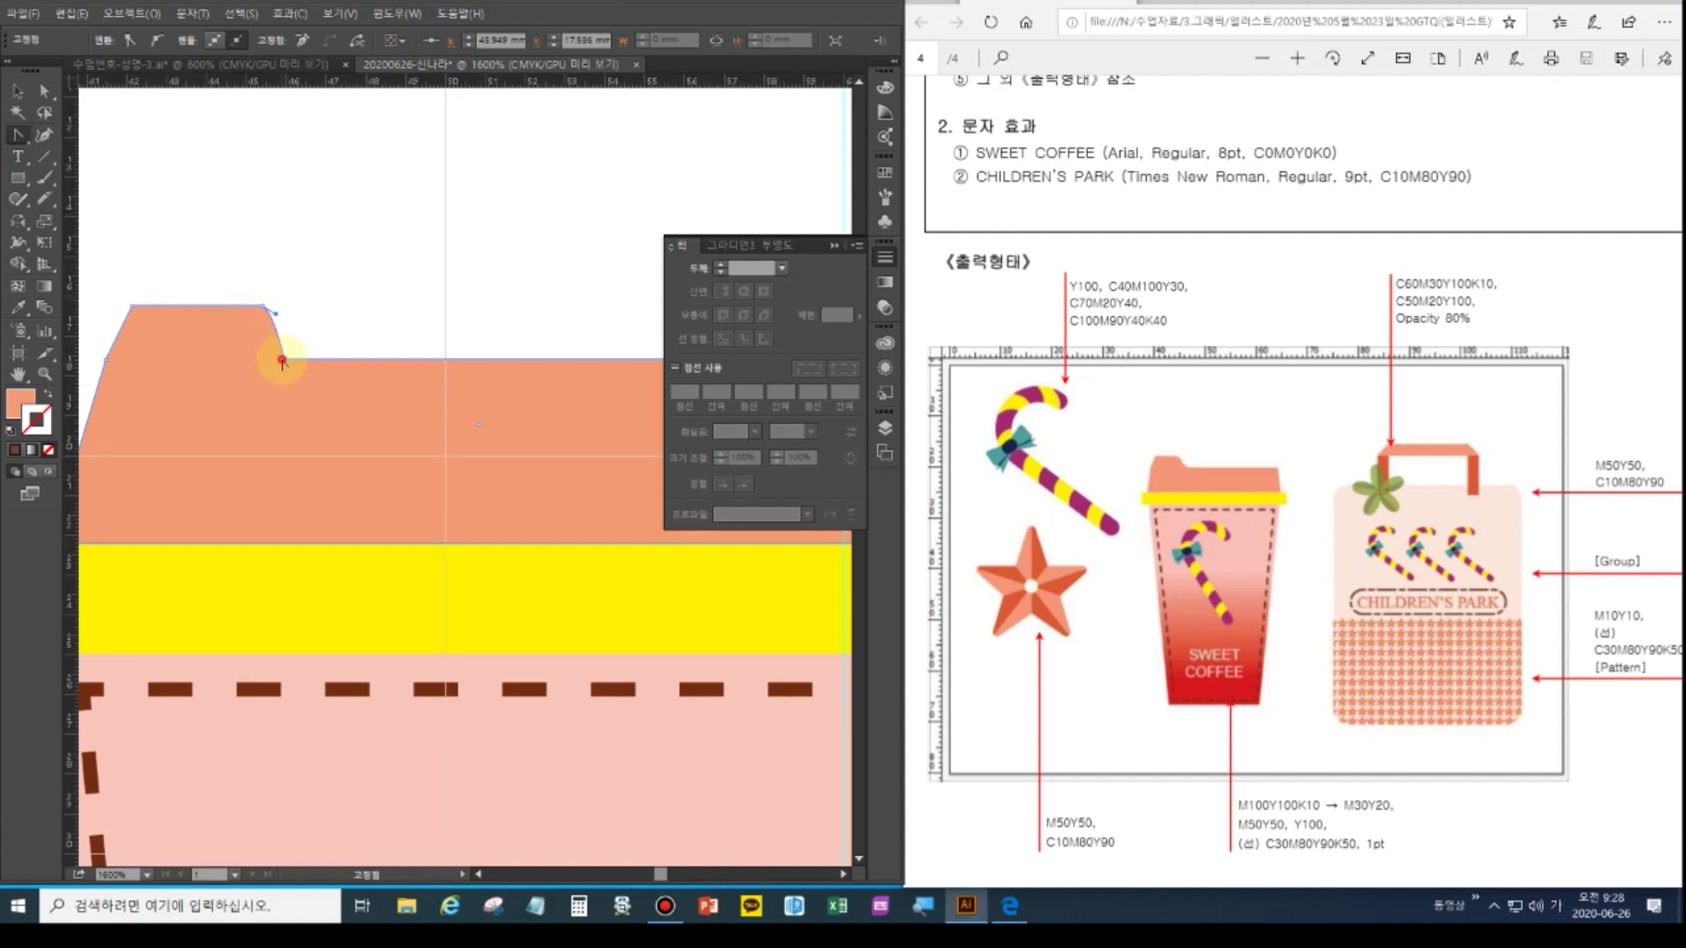
mouse_move(283, 360)
mouse_down()
mouse_move(267, 352)
mouse_move(288, 351)
mouse_up()
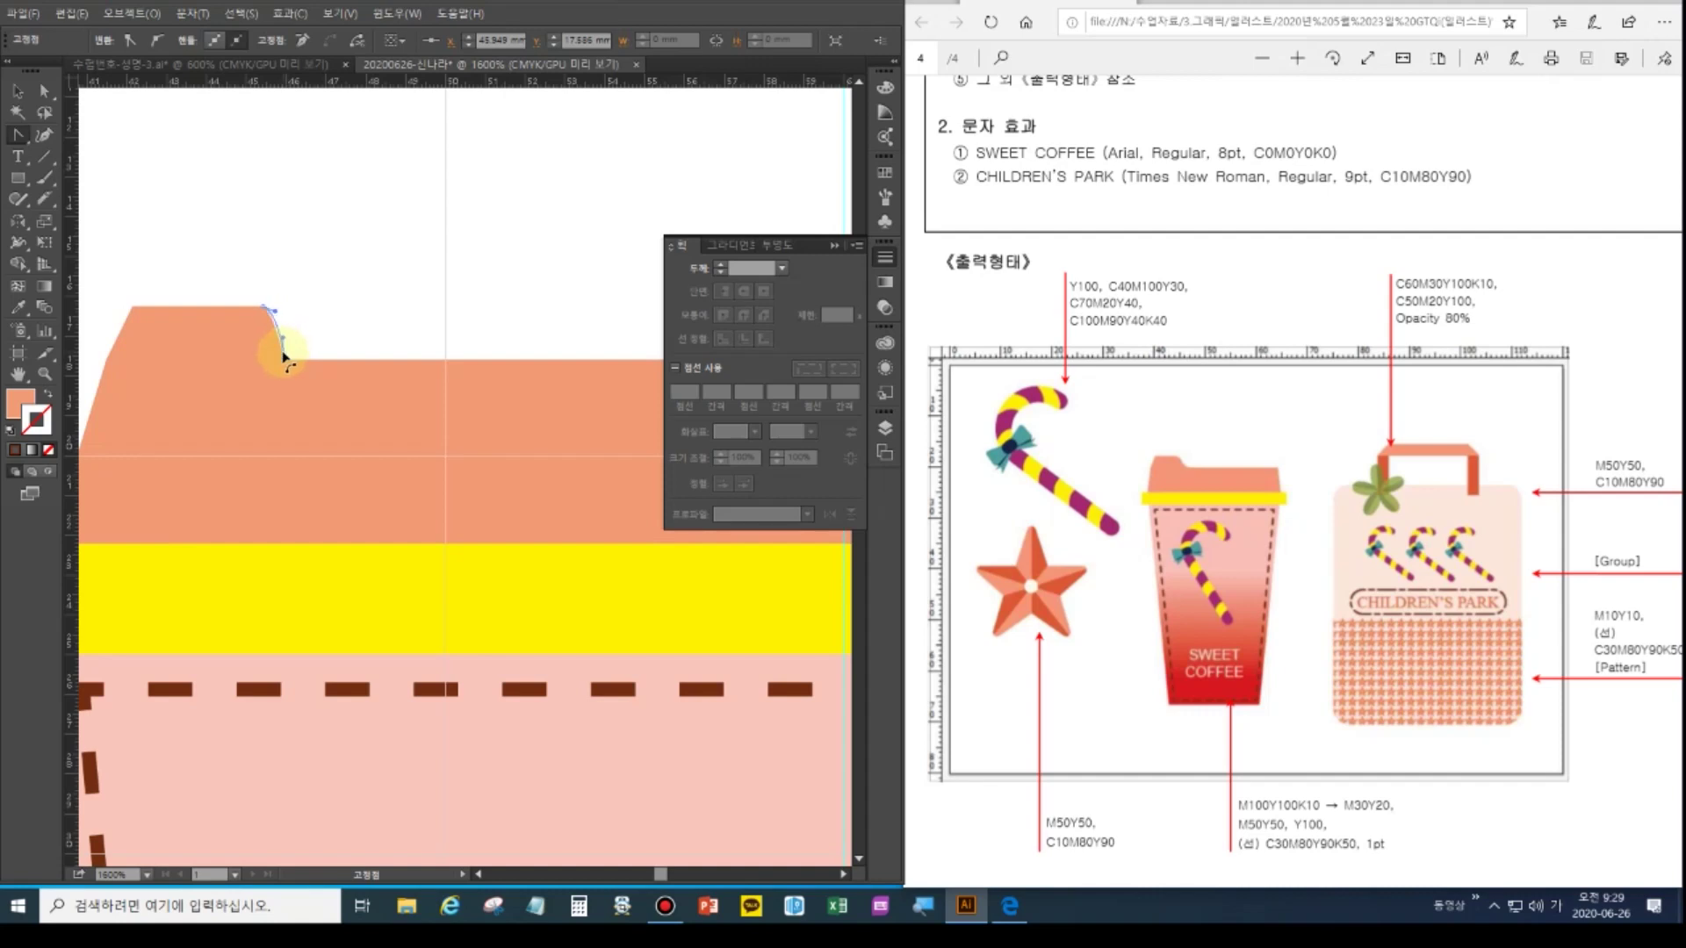
ctrl+click(286, 367)
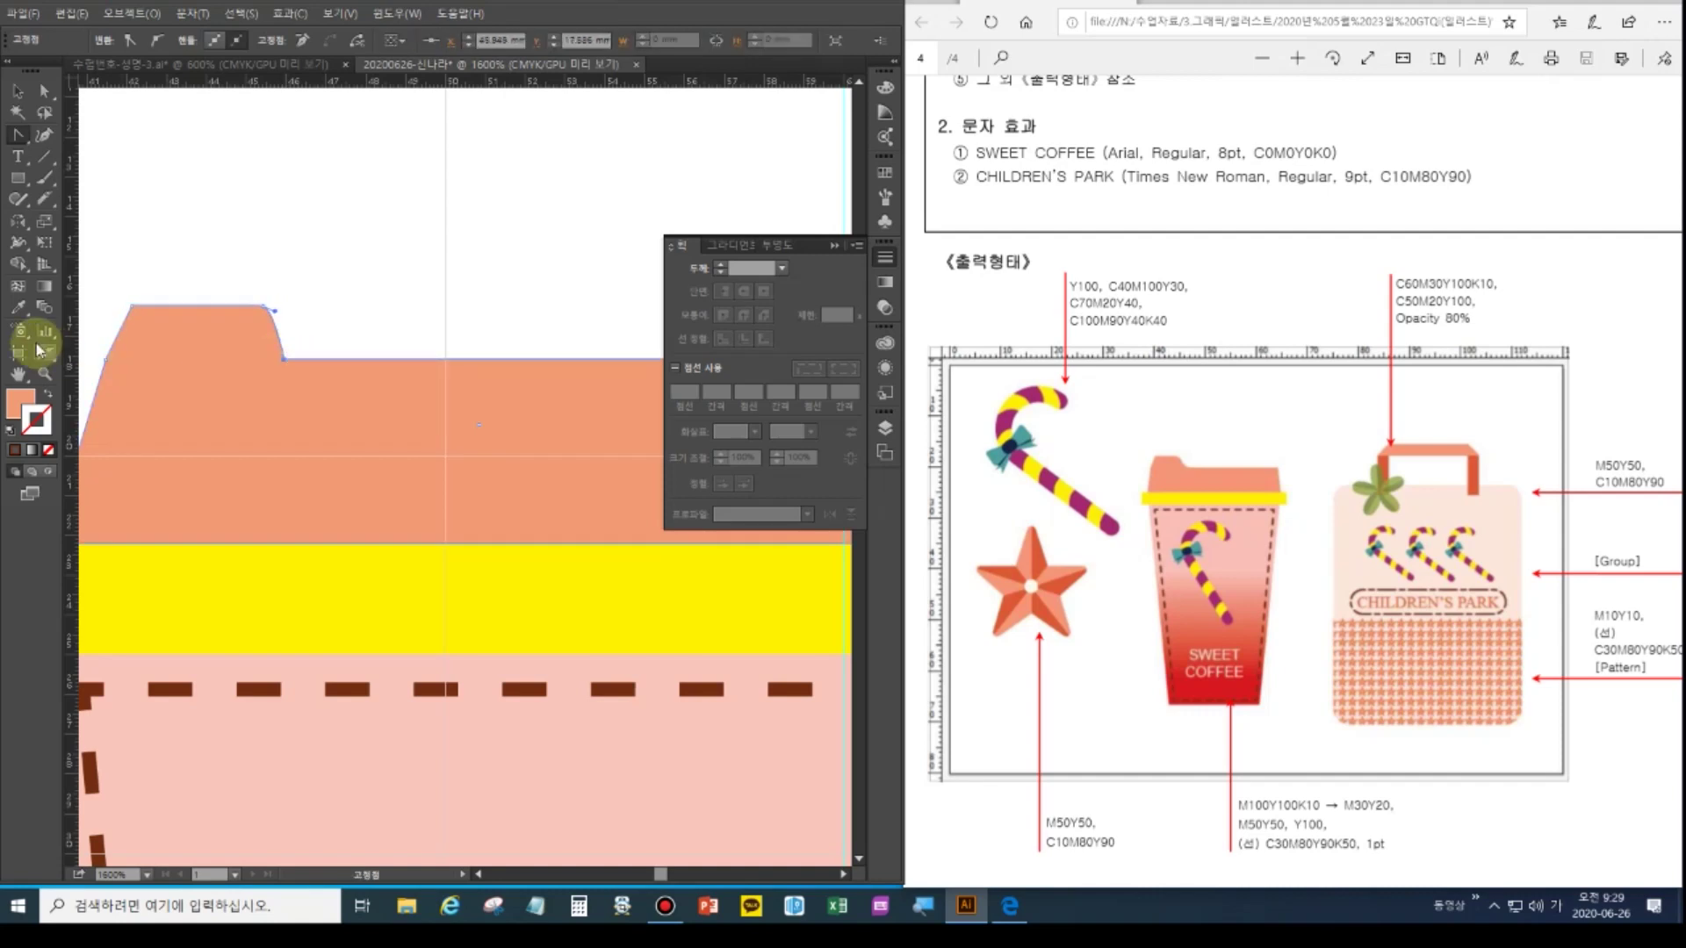
ctrl+click(391, 308)
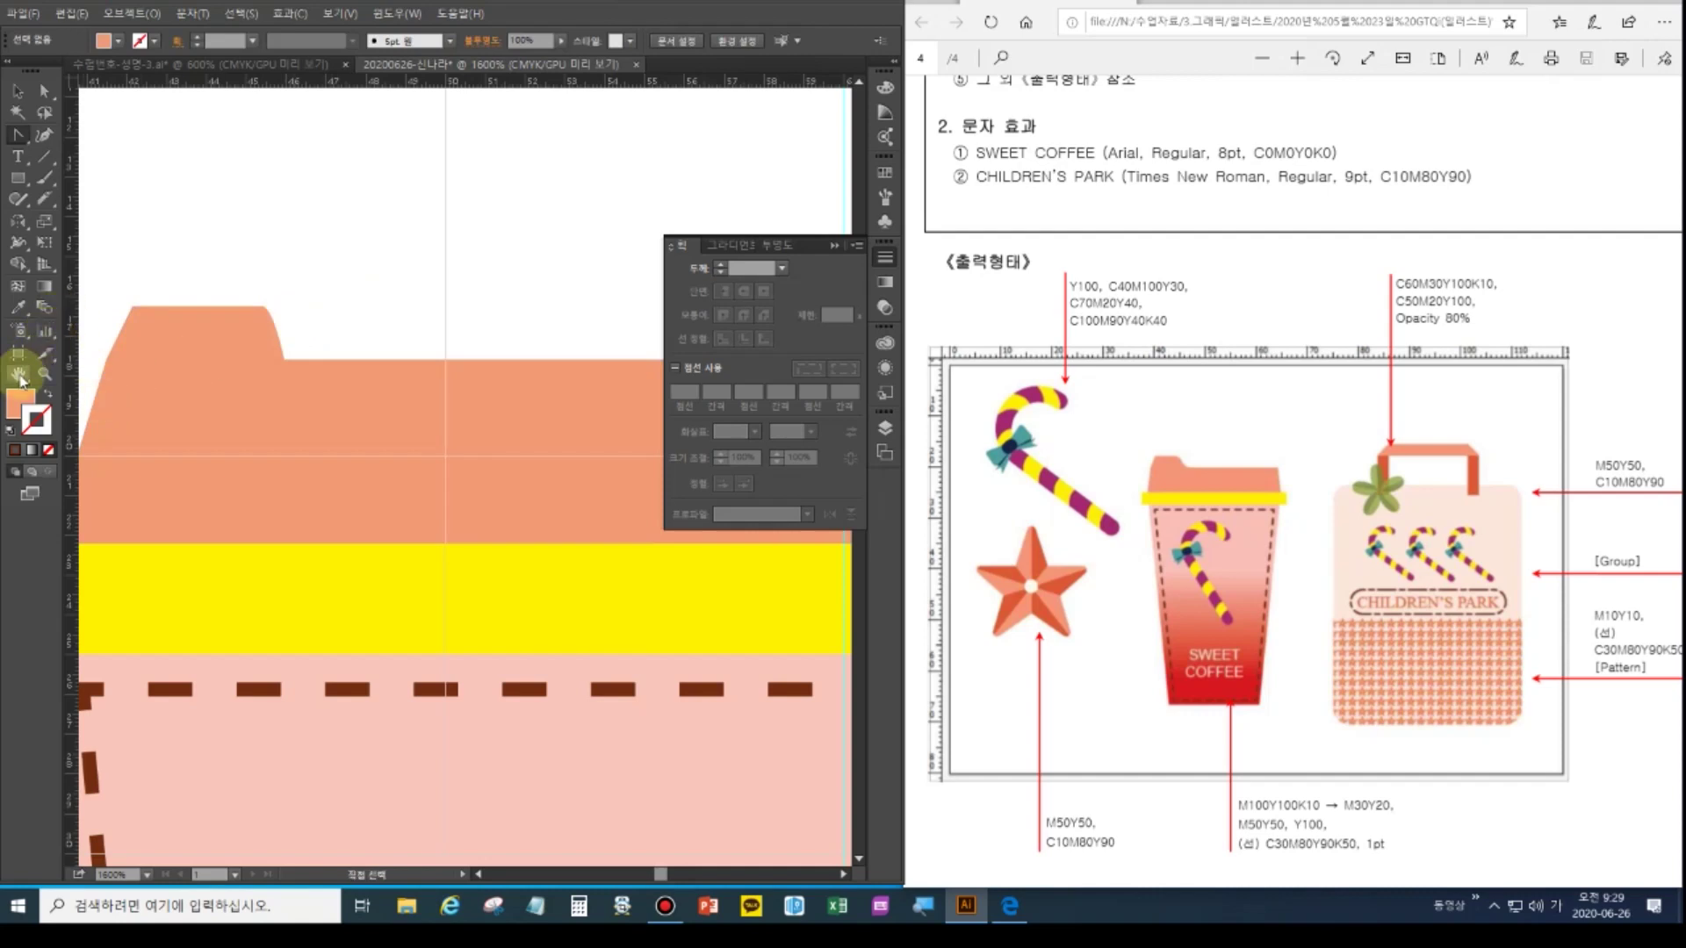
double_click(20, 378)
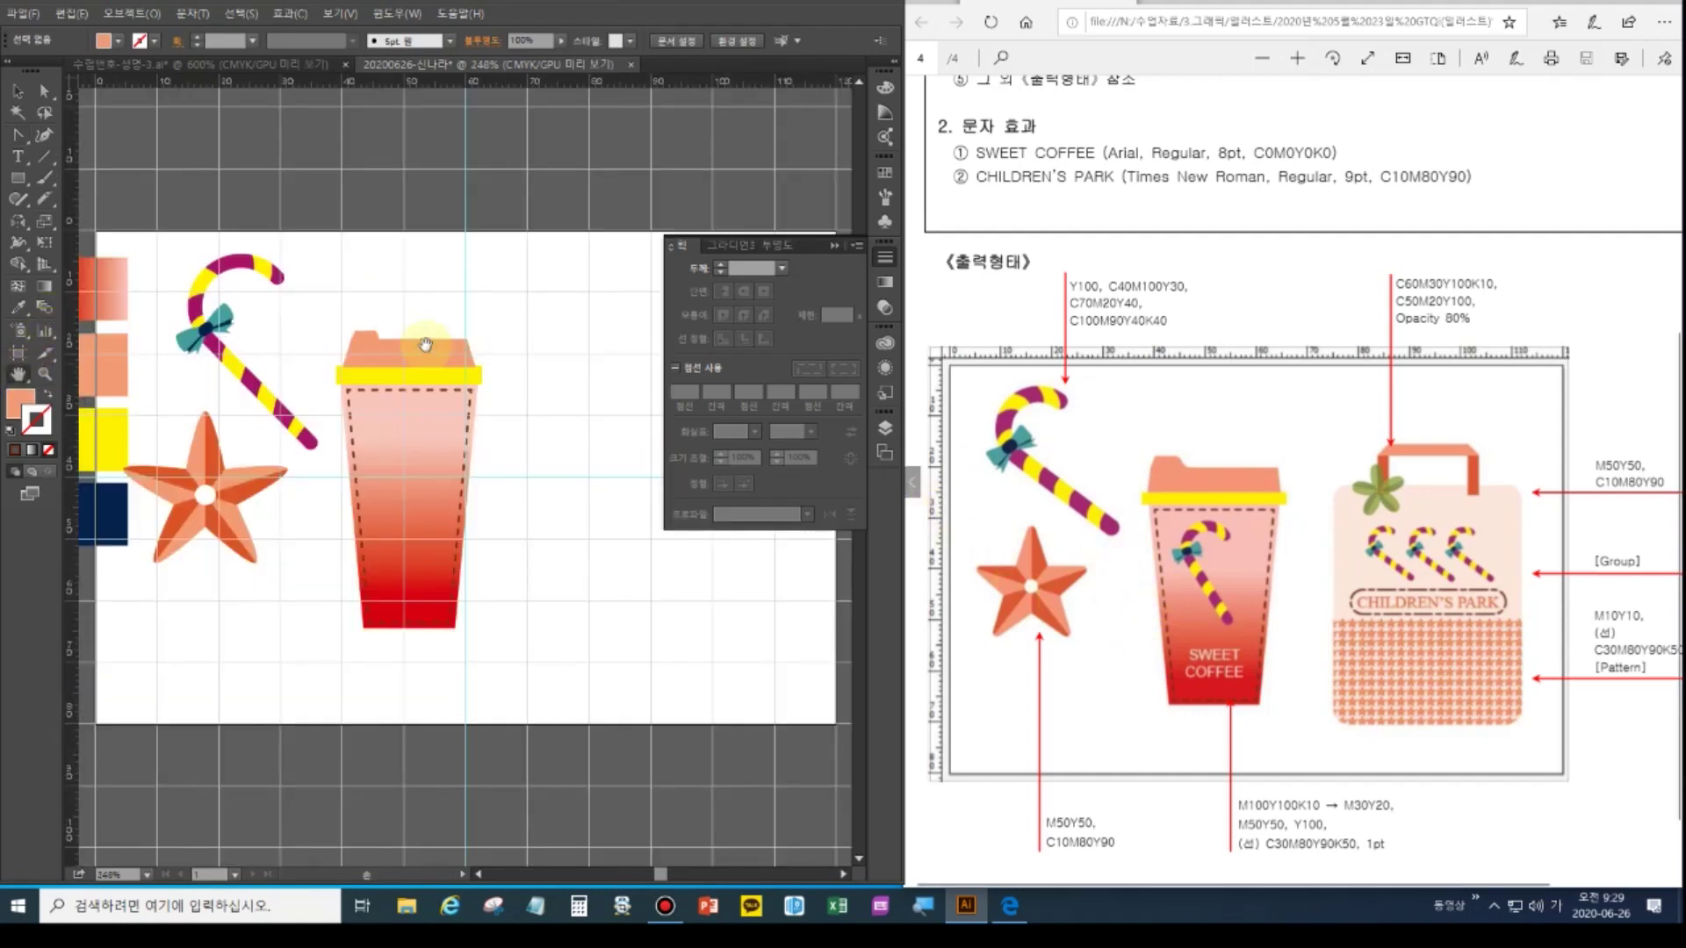
click(17, 91)
click(321, 311)
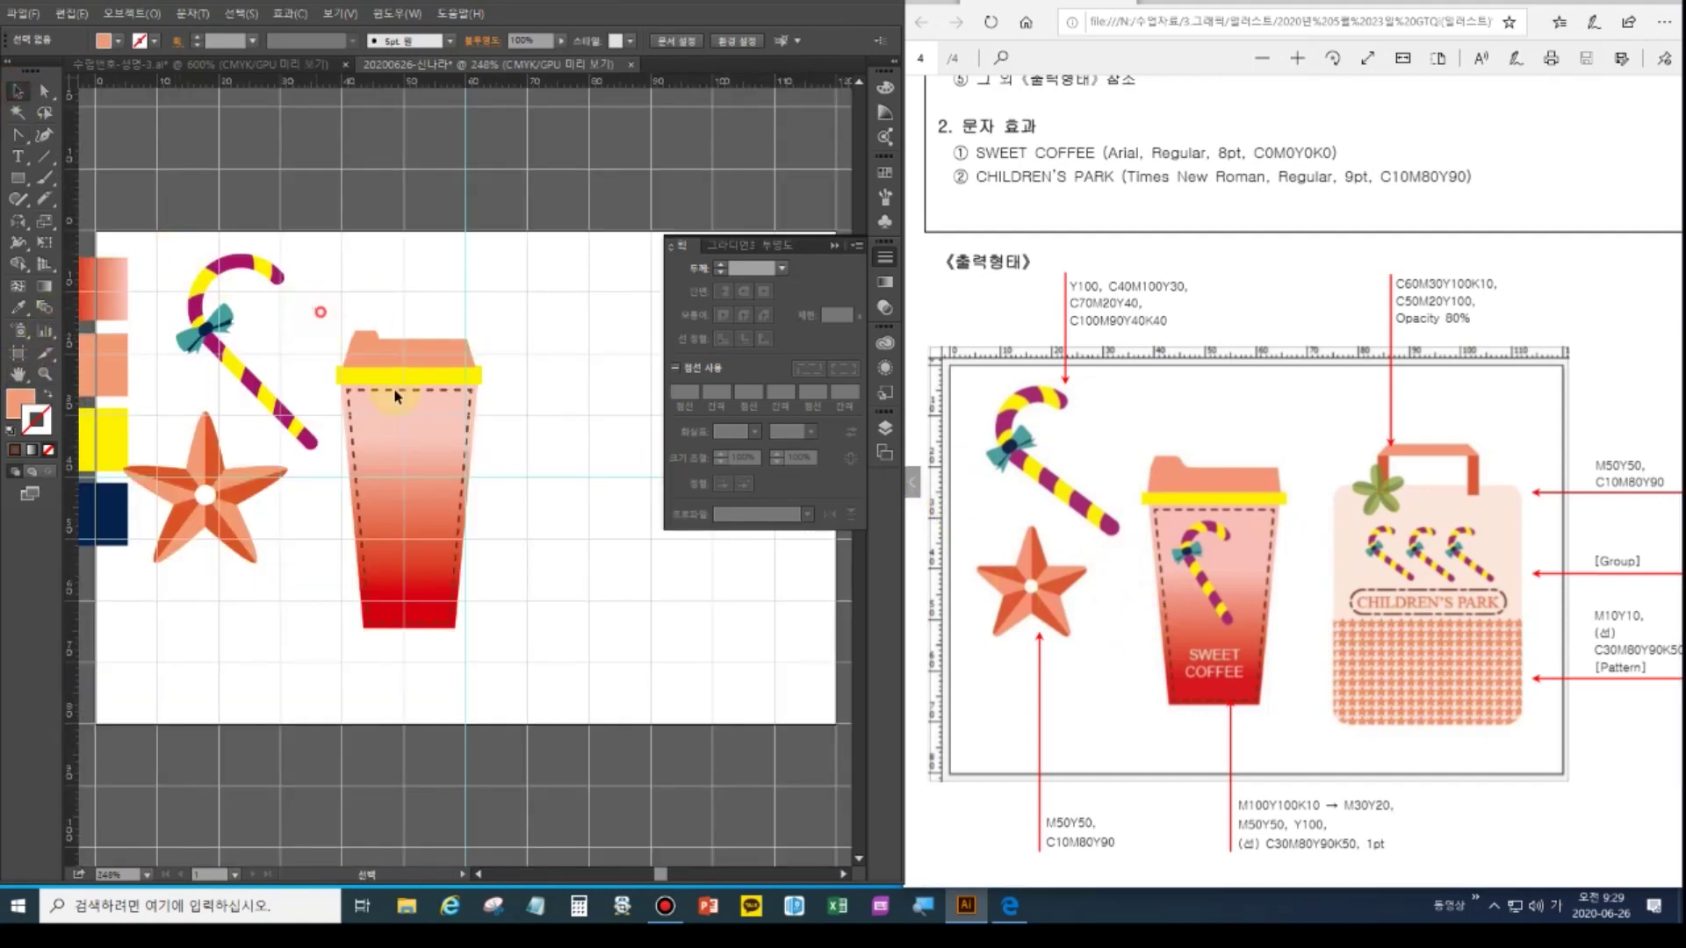
click(345, 305)
click(383, 372)
key(a)
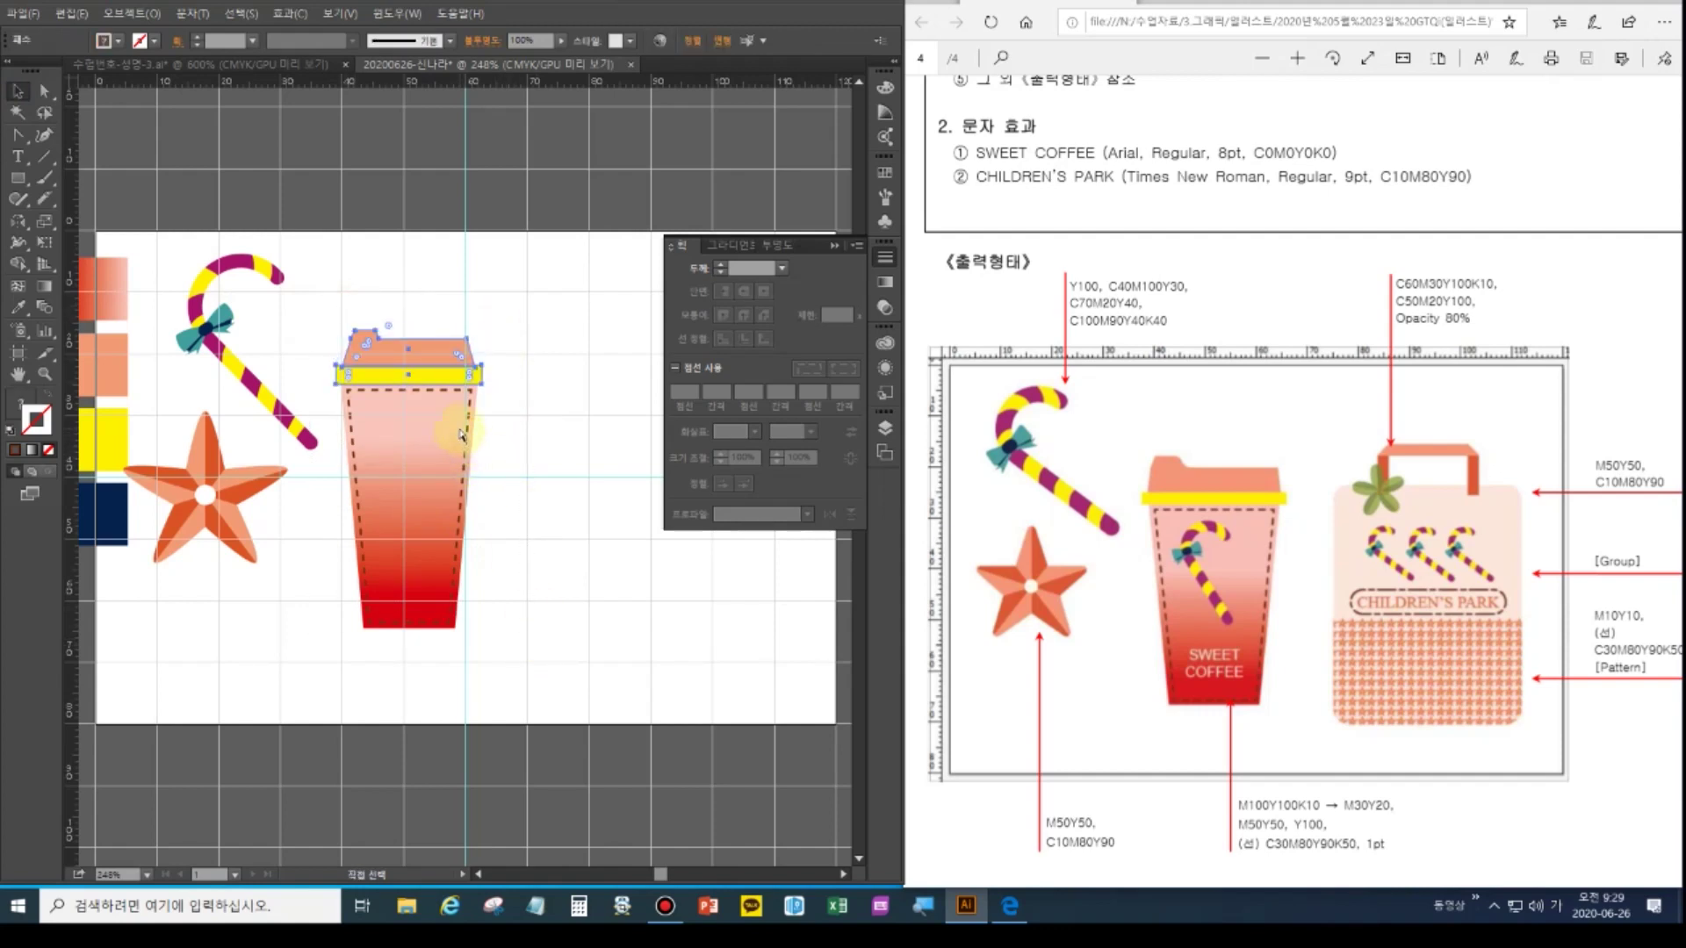
key(ctrl+shift+a)
Place a copy of the candy cane group over the cup's body and bring it to the front
click(204, 295)
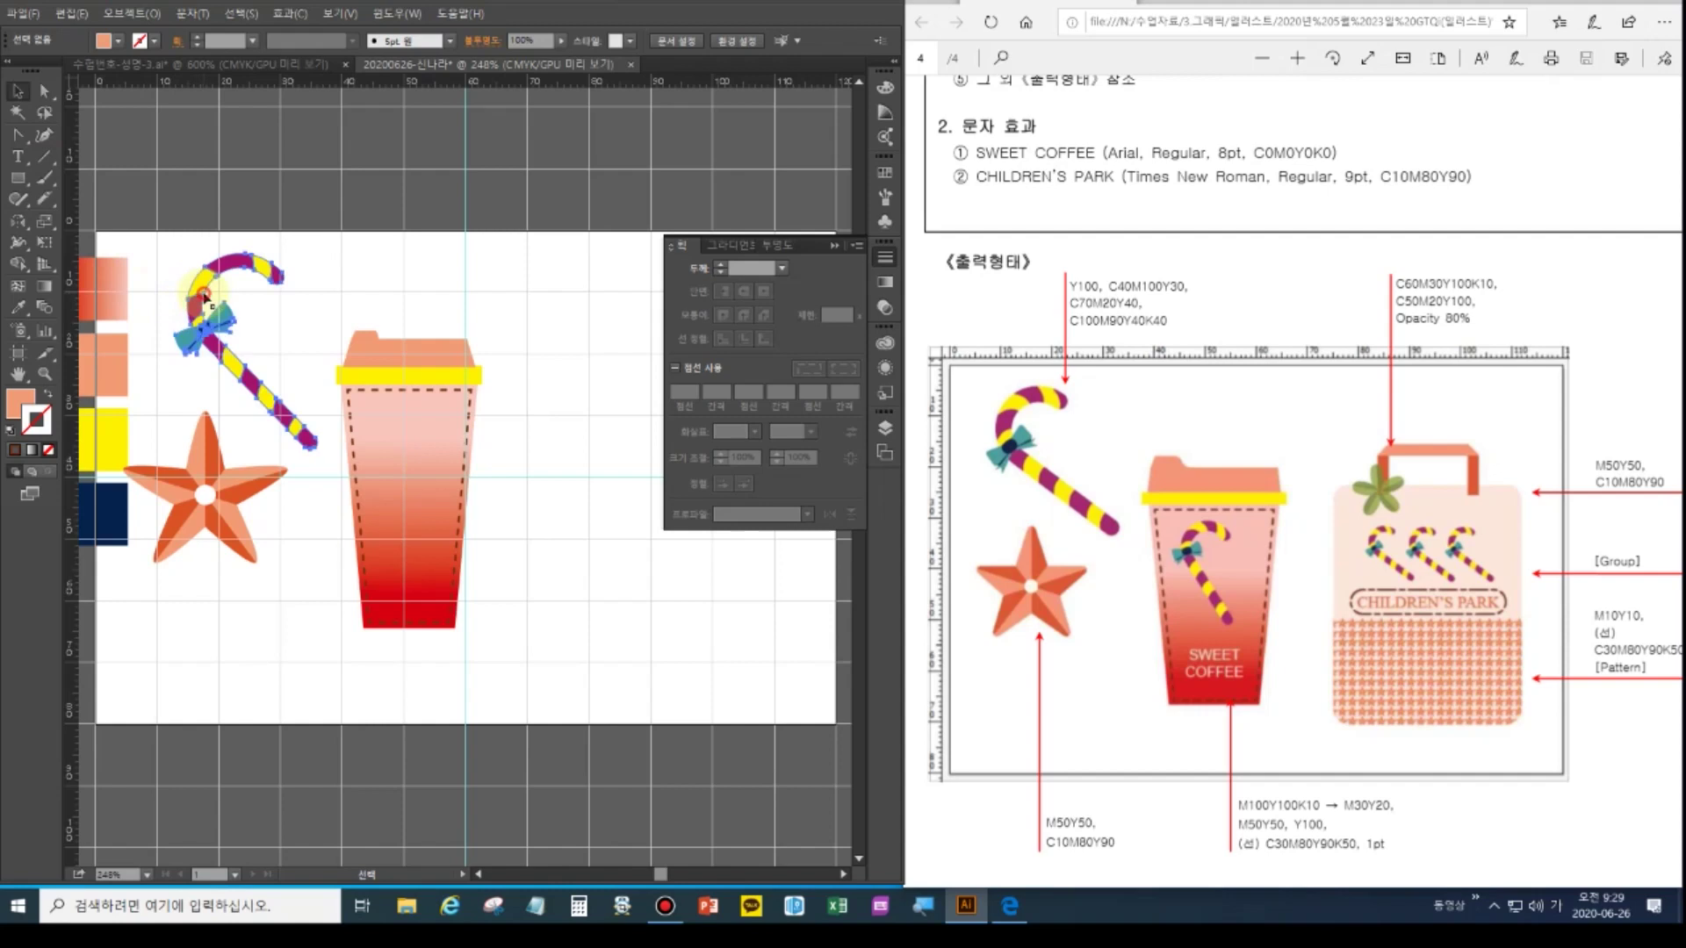
click(215, 349)
drag(218, 349, 427, 506)
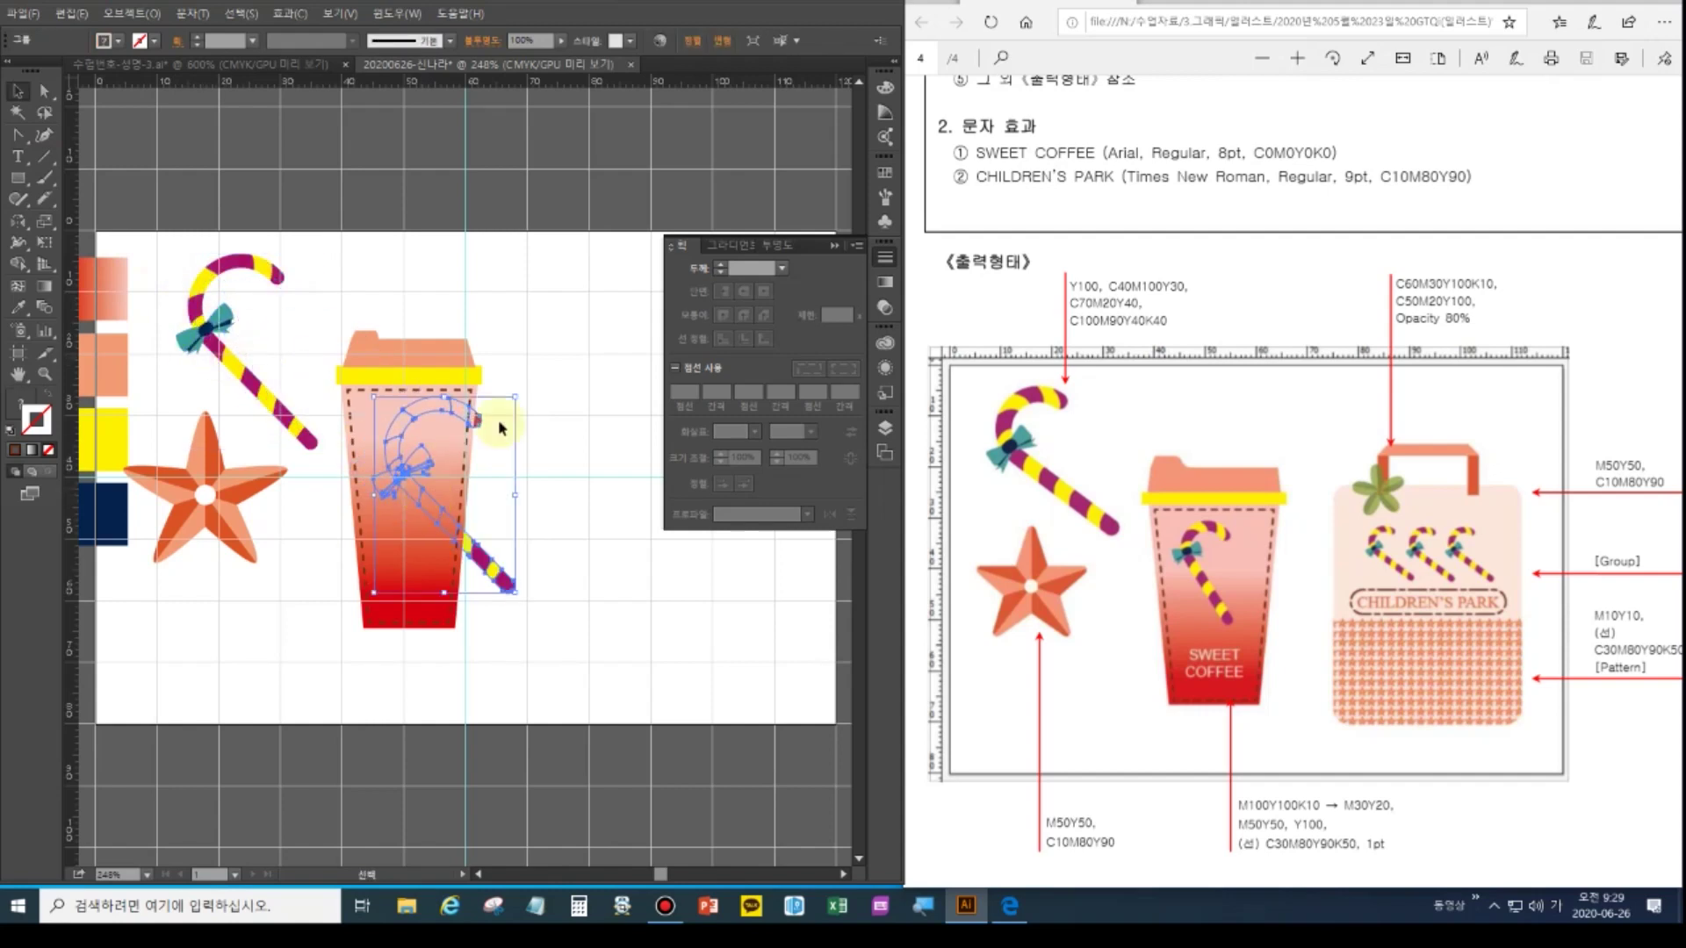
drag(515, 397, 514, 398)
right_click(472, 419)
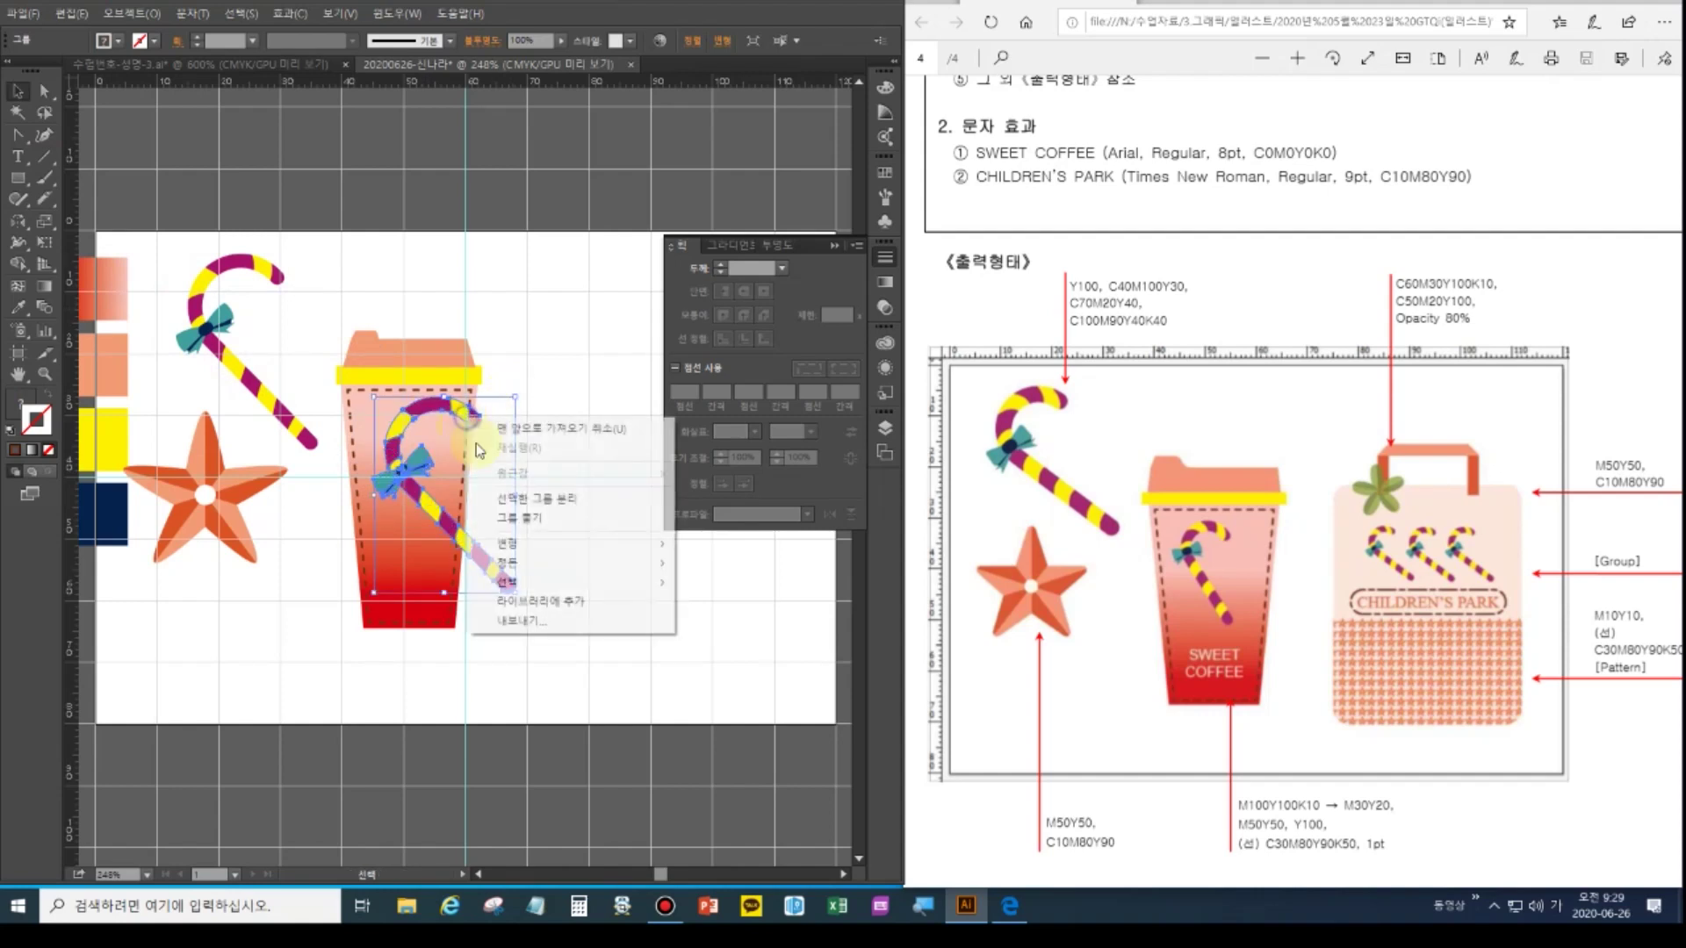
mouse_move(650, 544)
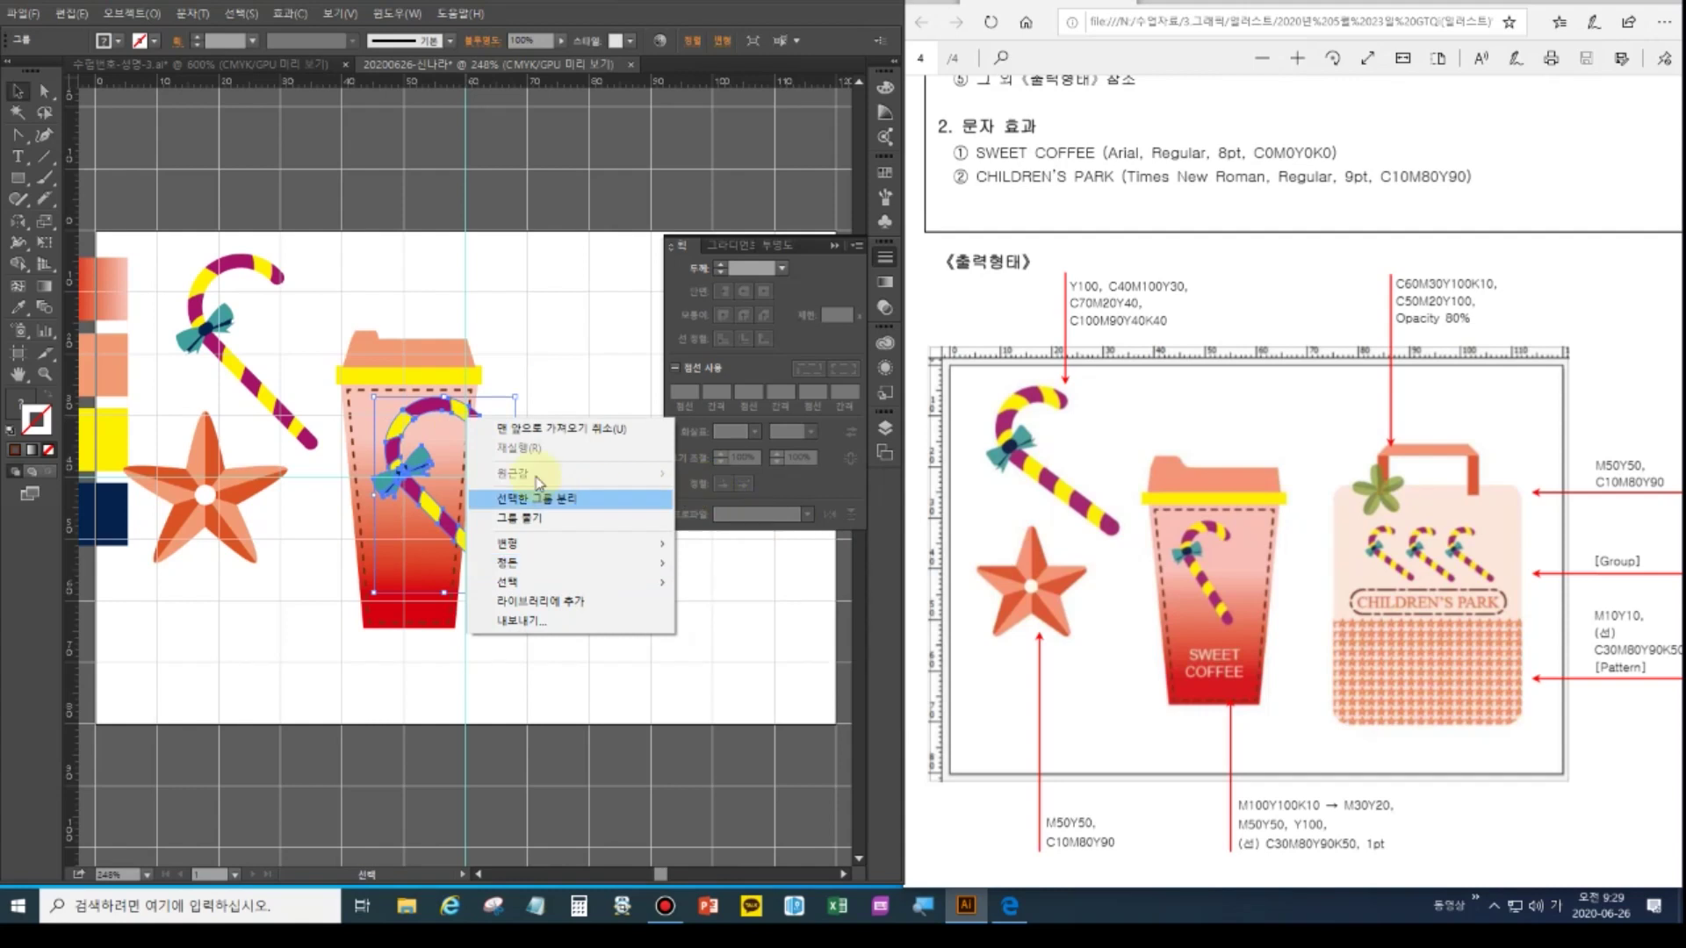
click(556, 365)
click(468, 422)
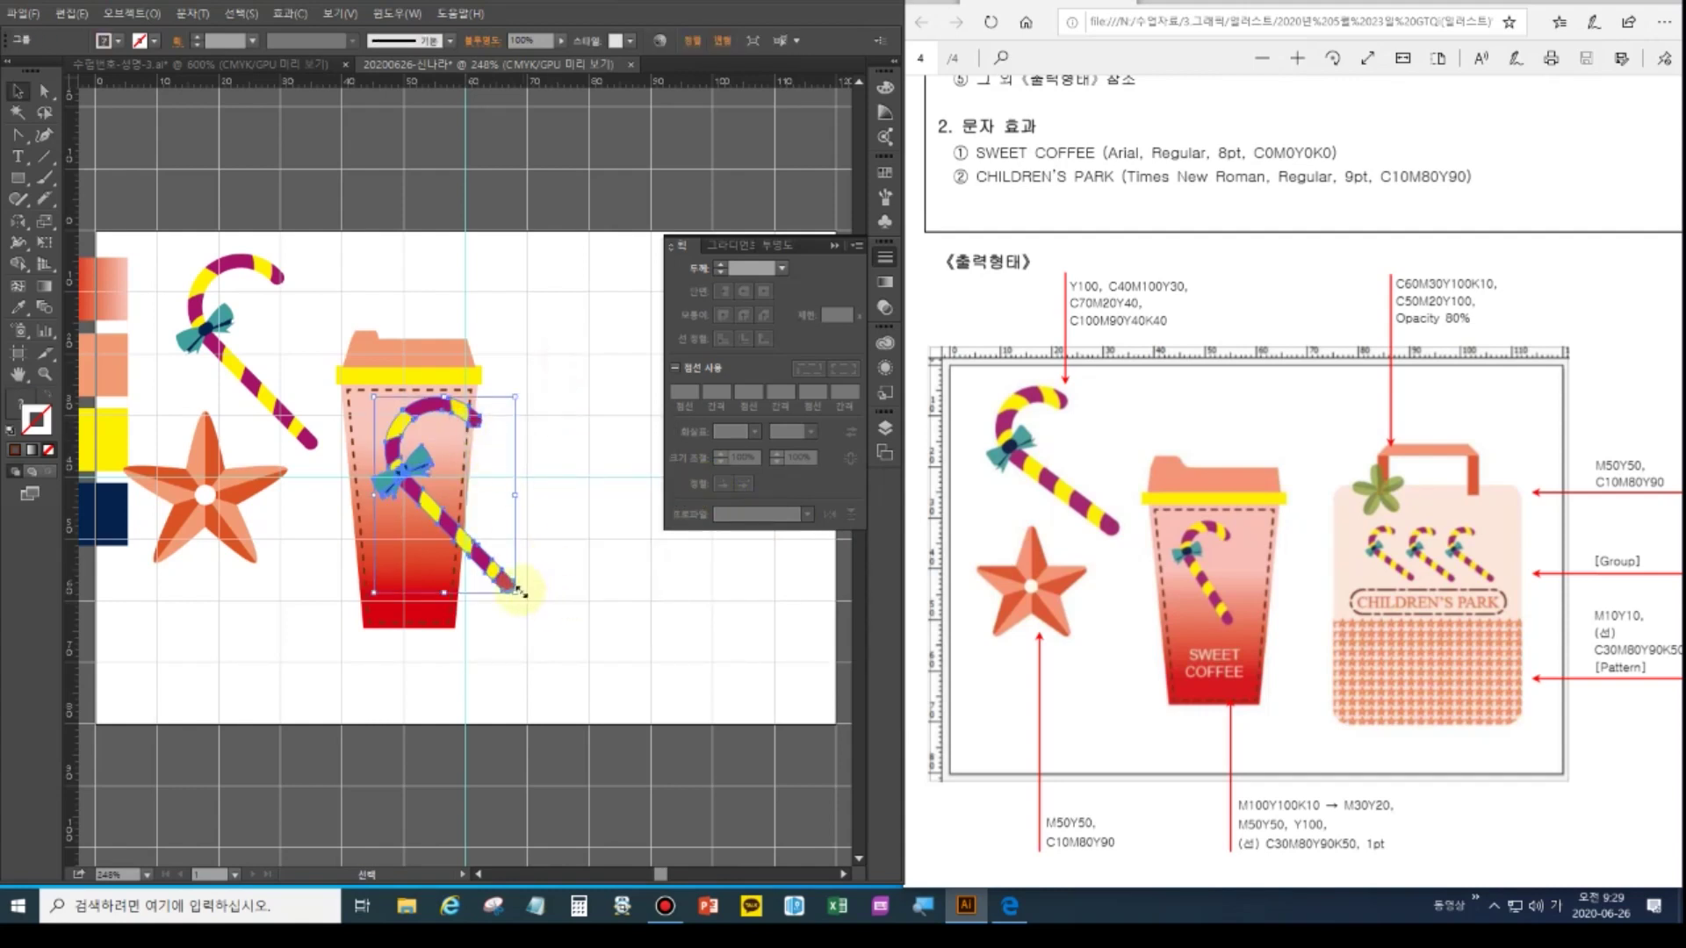
Scale the copied candy cane down to roughly half size and position it within the upper part of the cup's dashed outline
drag(518, 593, 451, 514)
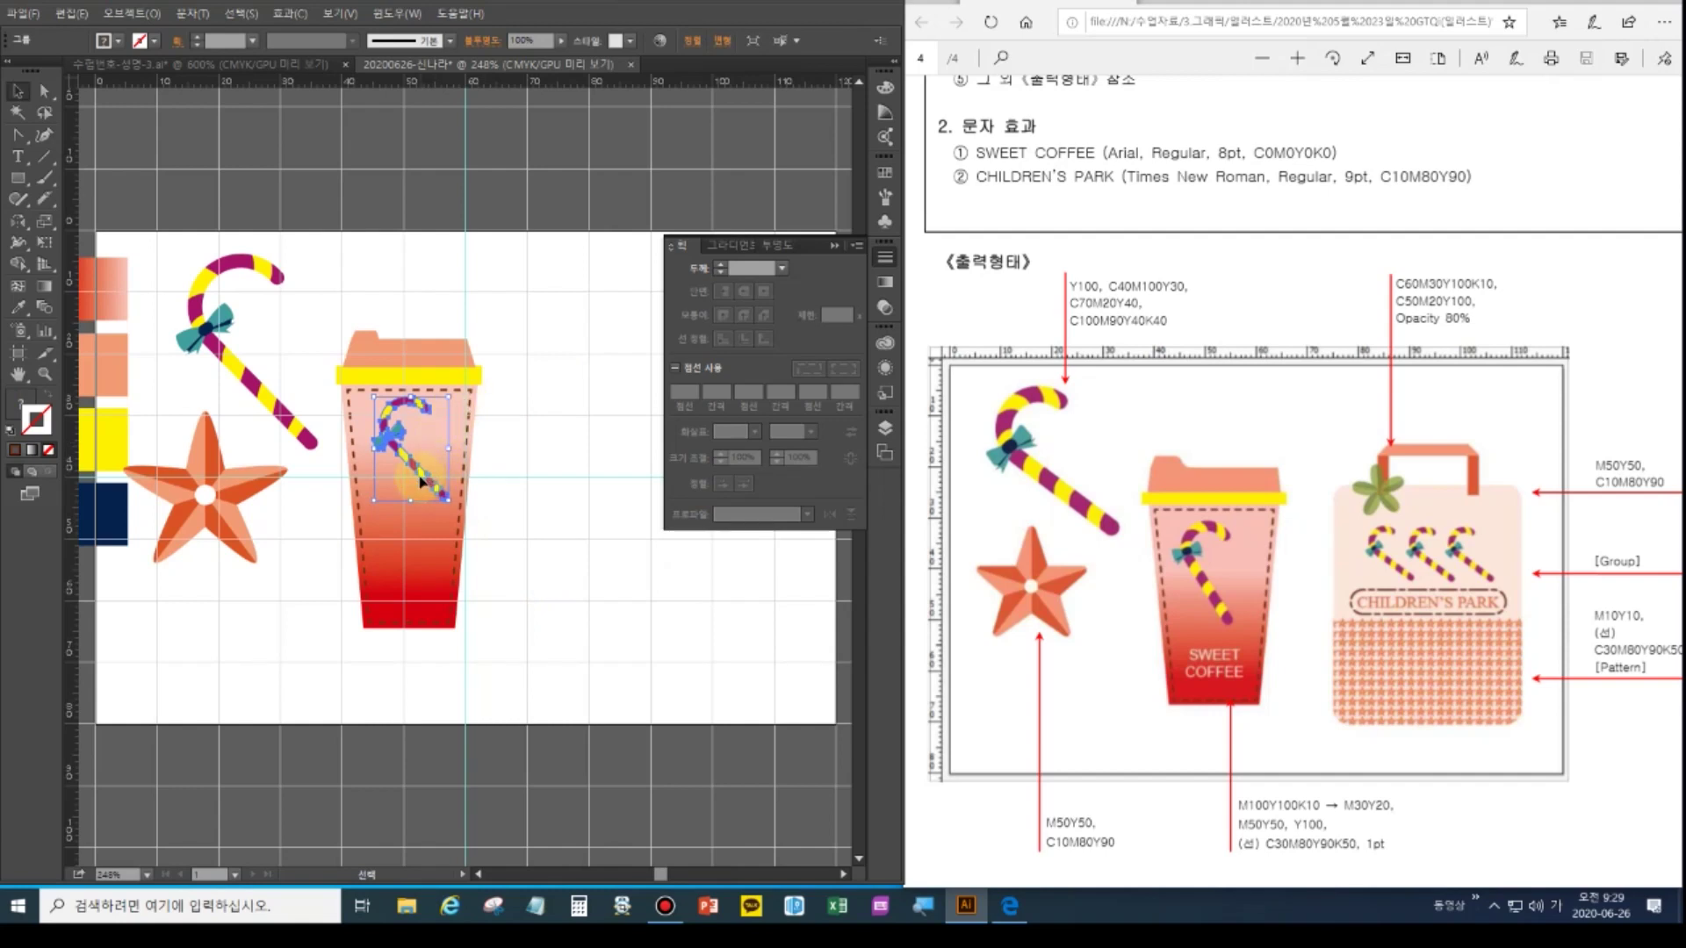
mouse_move(421, 474)
mouse_down()
mouse_move(410, 514)
mouse_move(416, 481)
mouse_up()
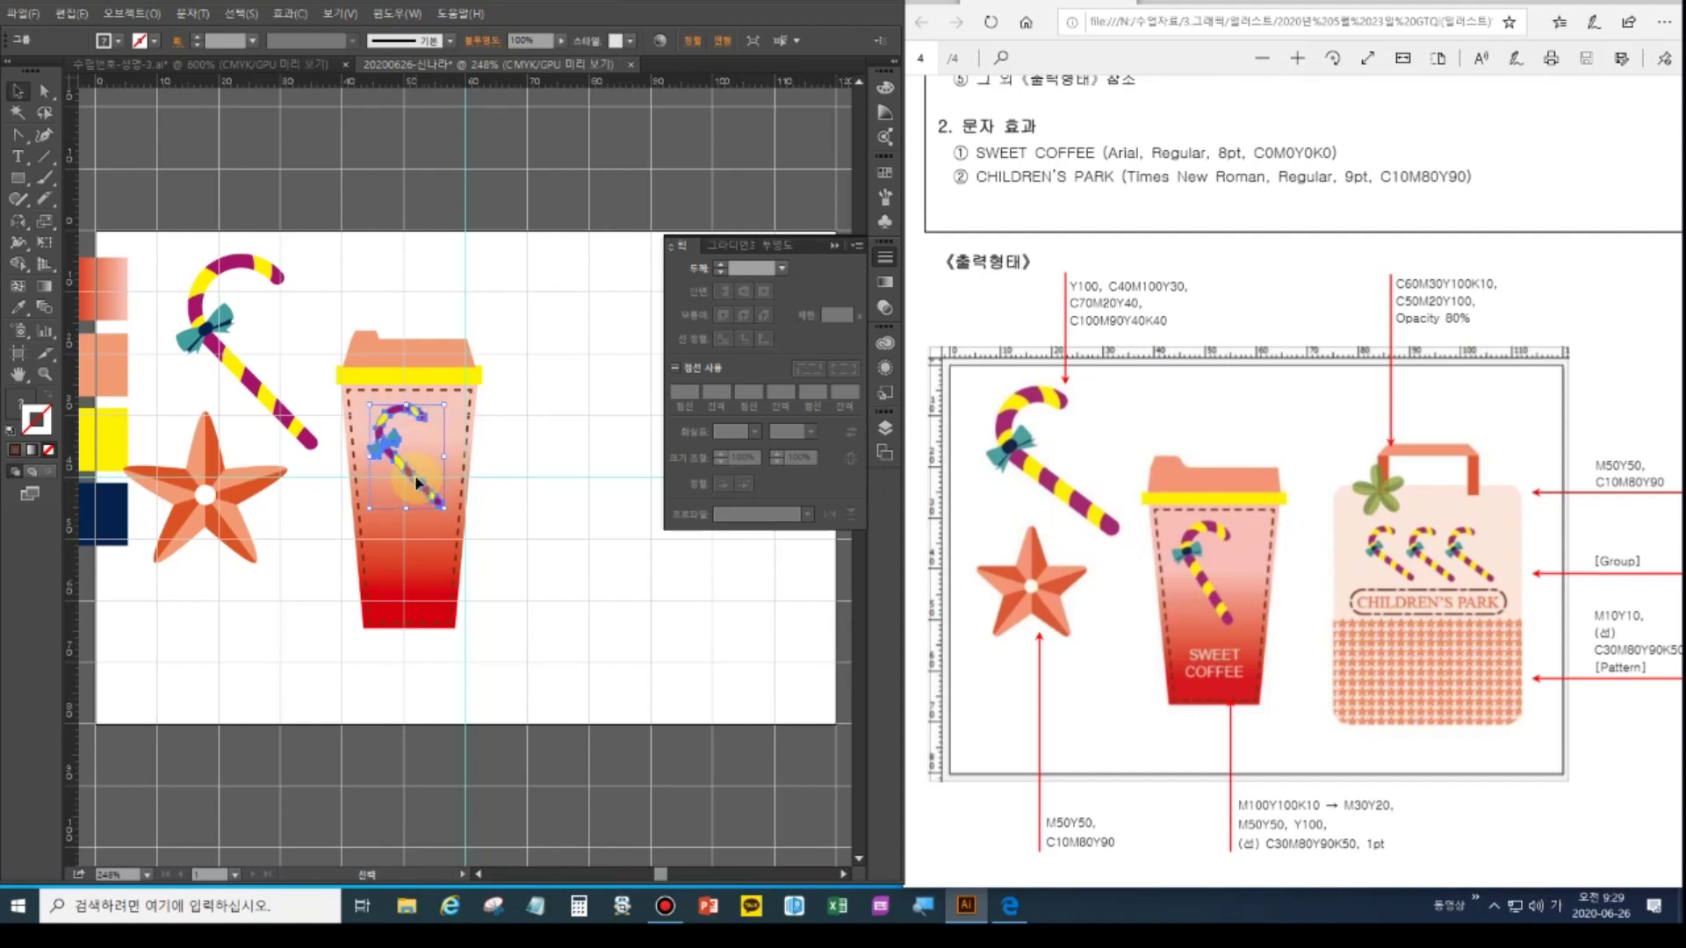
drag(444, 456, 448, 458)
click(513, 531)
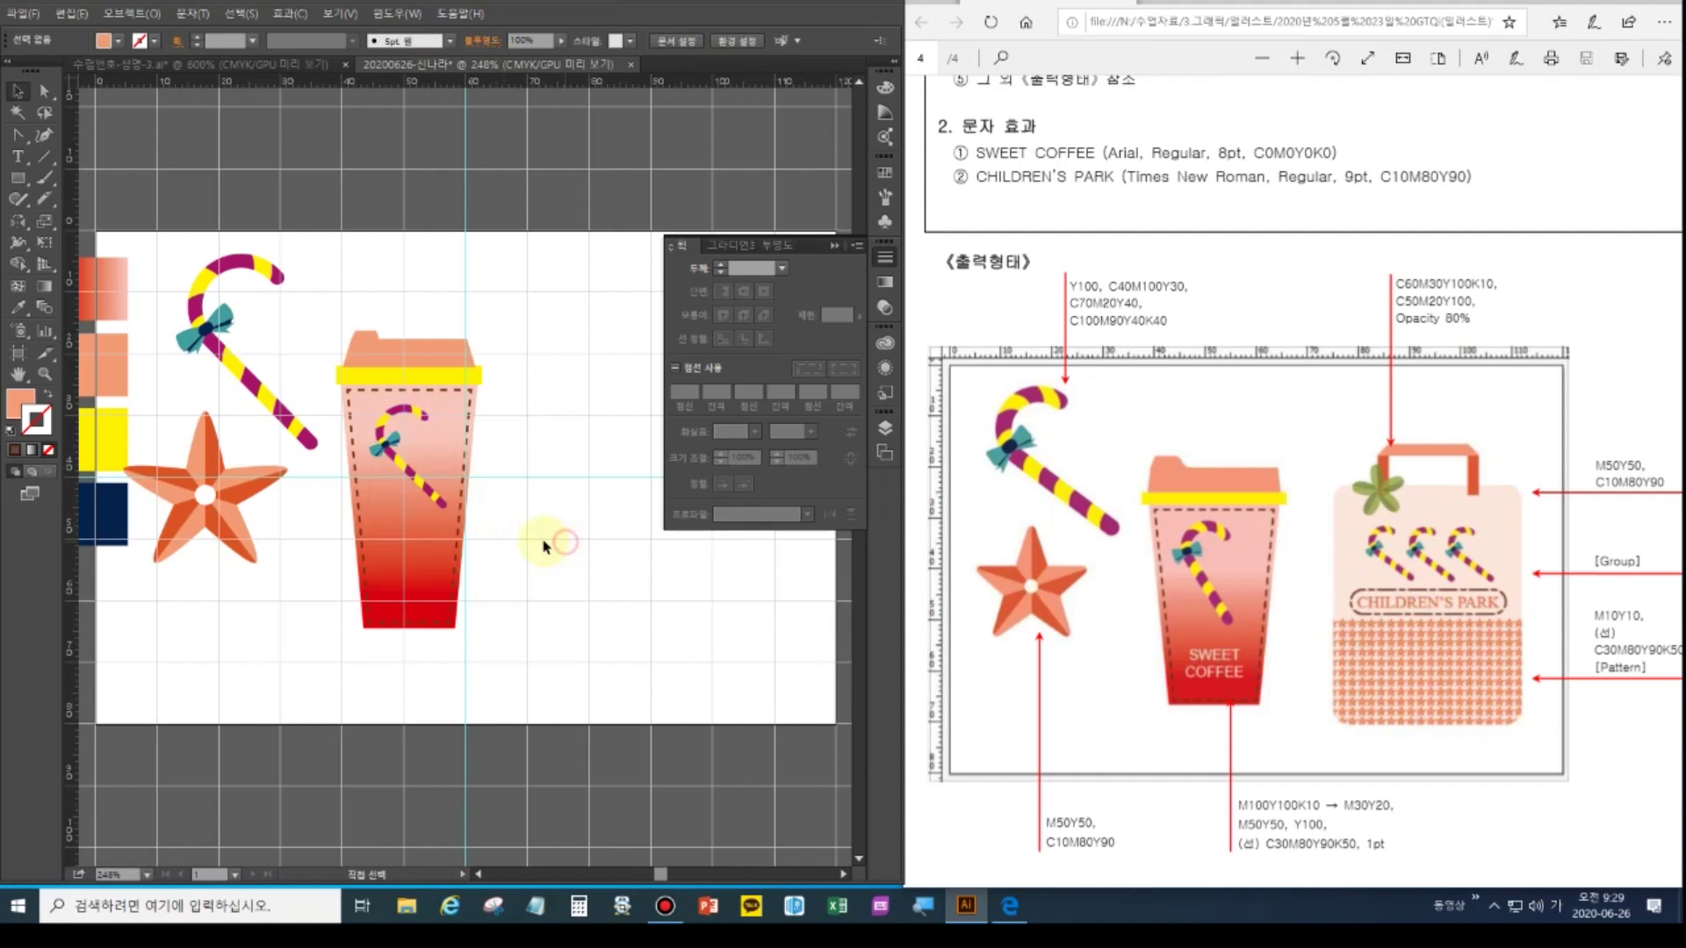
Rotate the small candy cane on the cup slightly clockwise so it stands more upright, and deselect it
click(429, 496)
drag(448, 517, 441, 558)
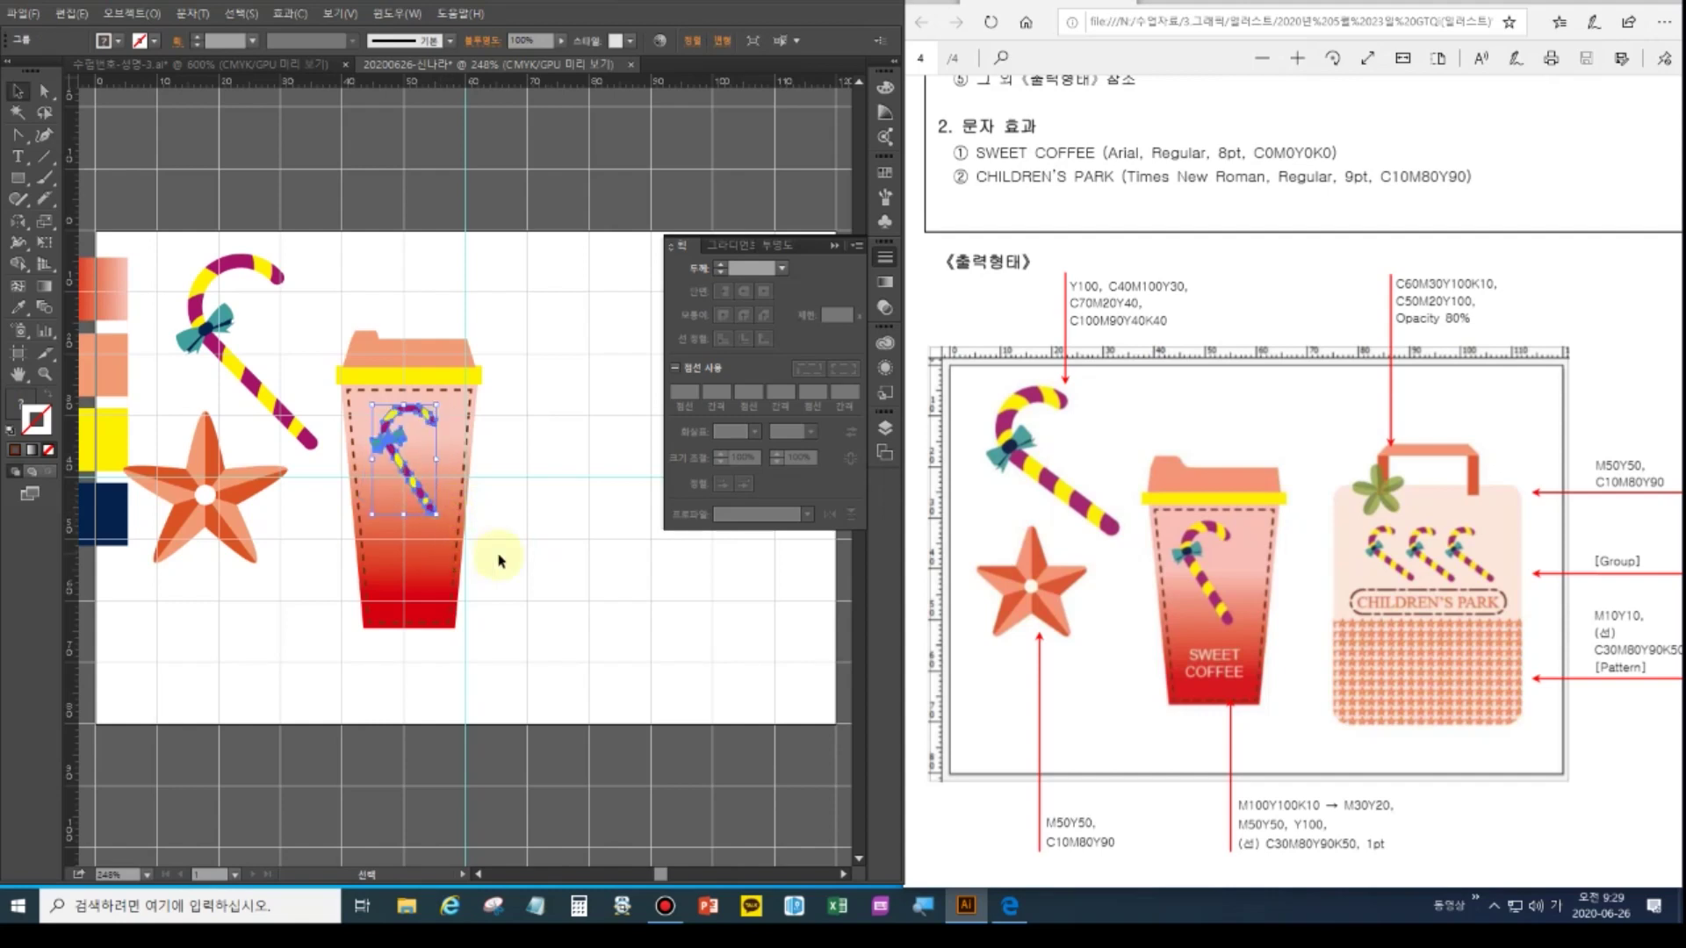
click(531, 556)
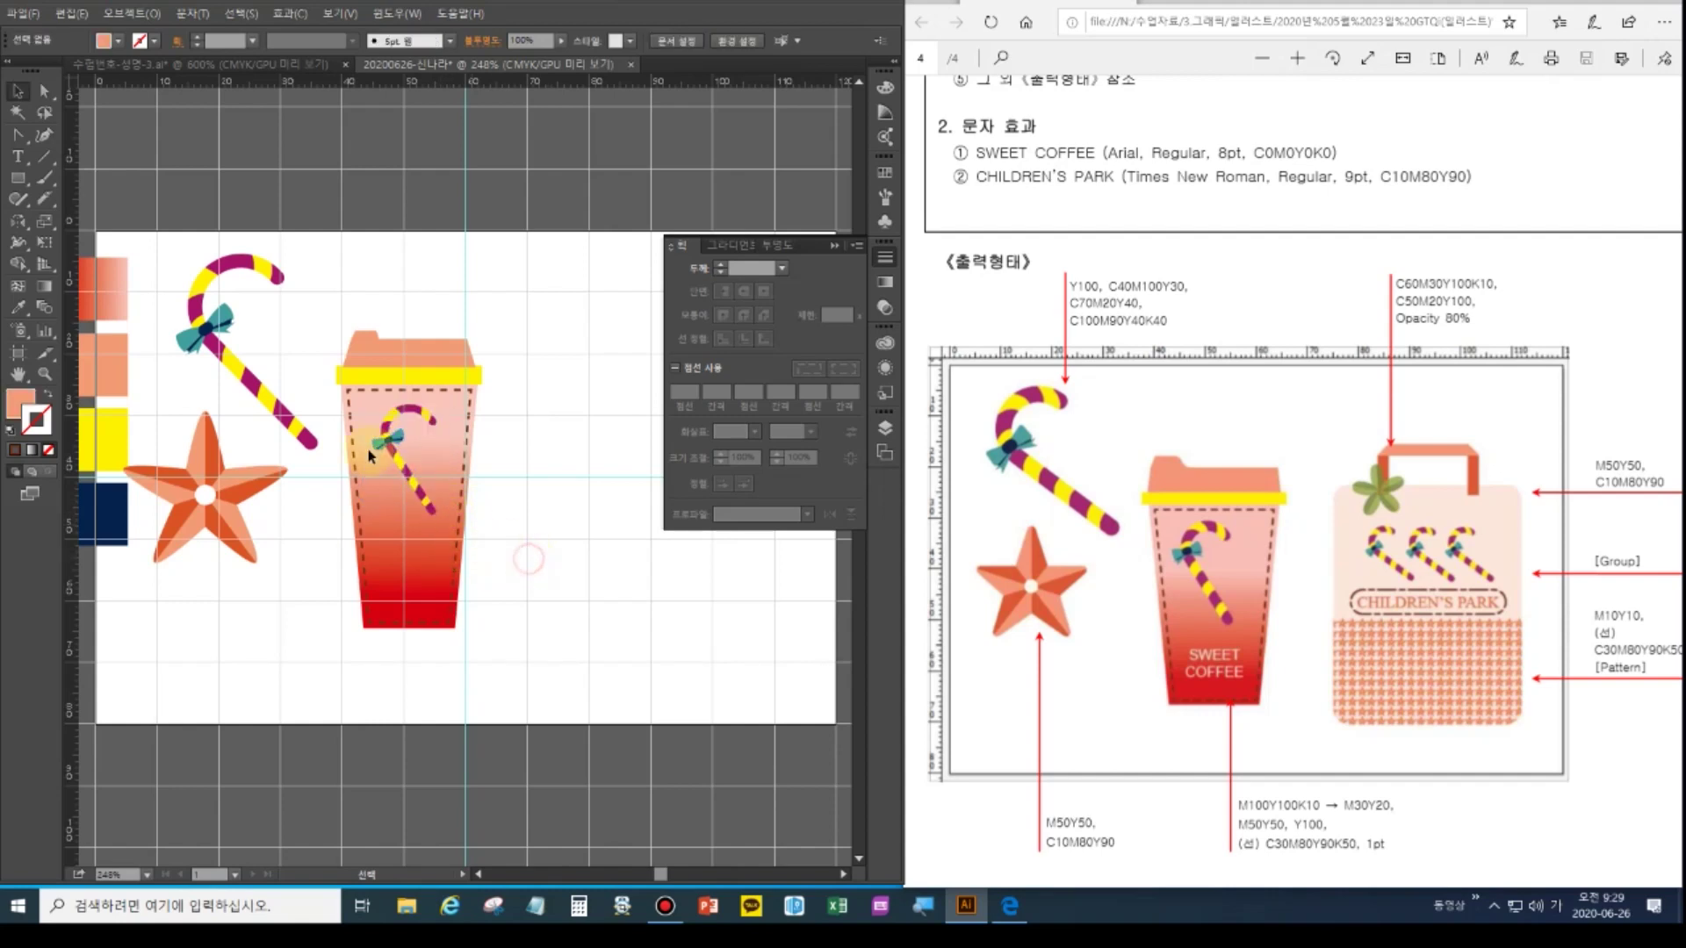
Add the text SWEET COFFEE on two lines over the cup's lower body and centre-align it
click(19, 158)
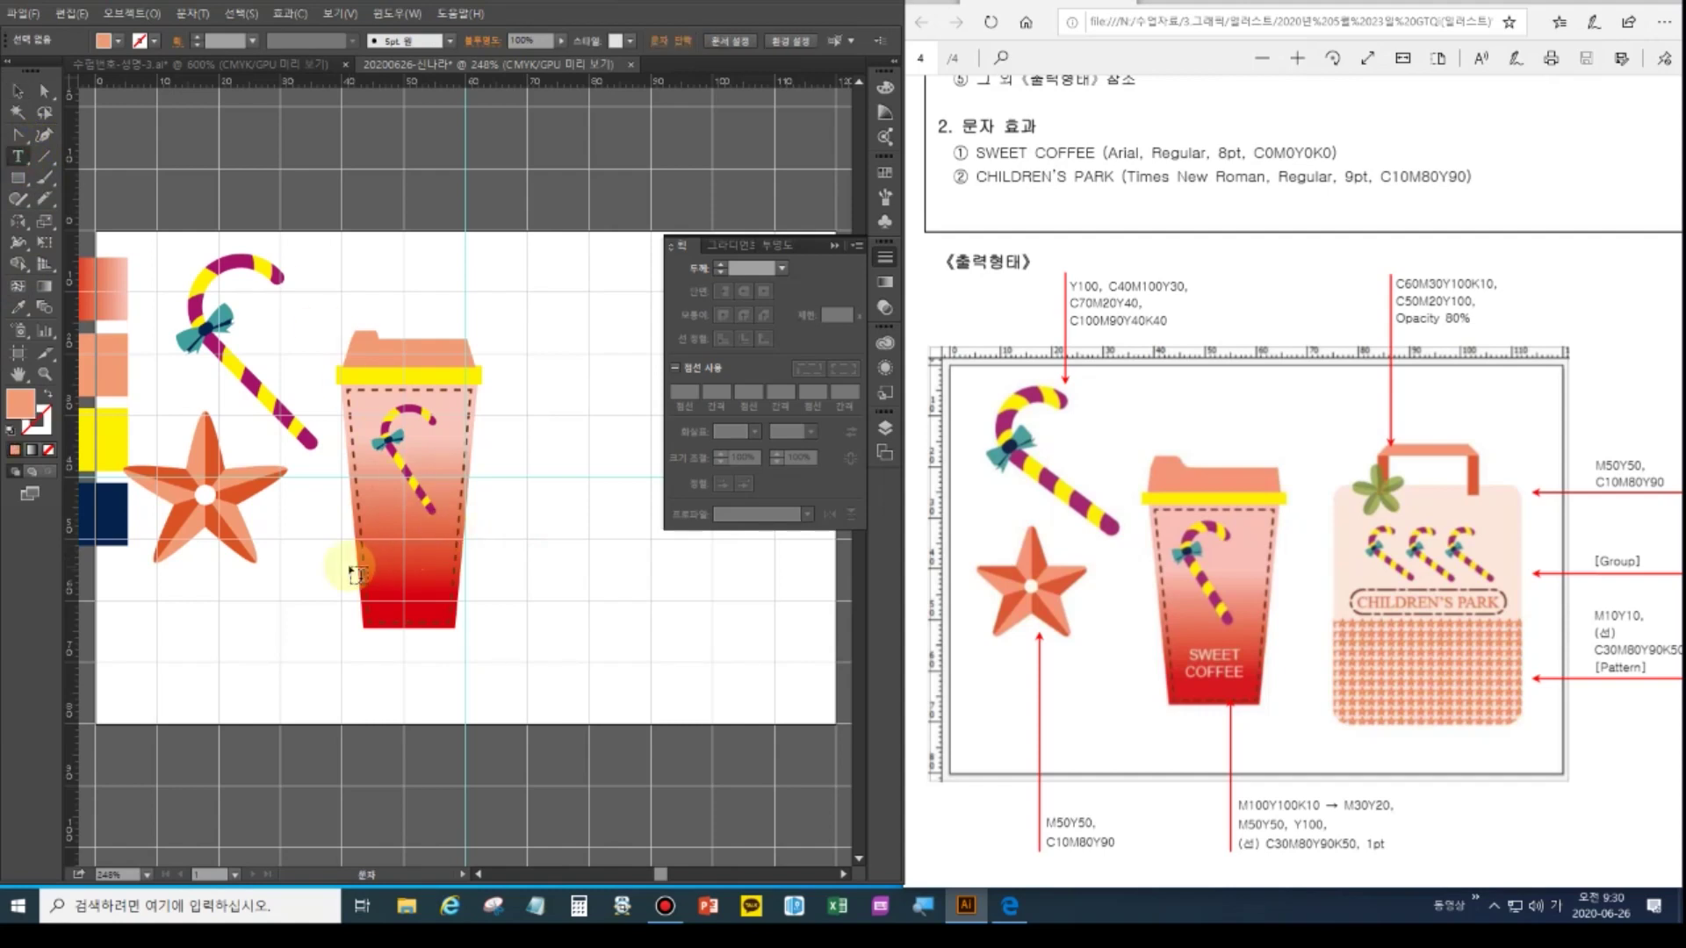
click(10, 429)
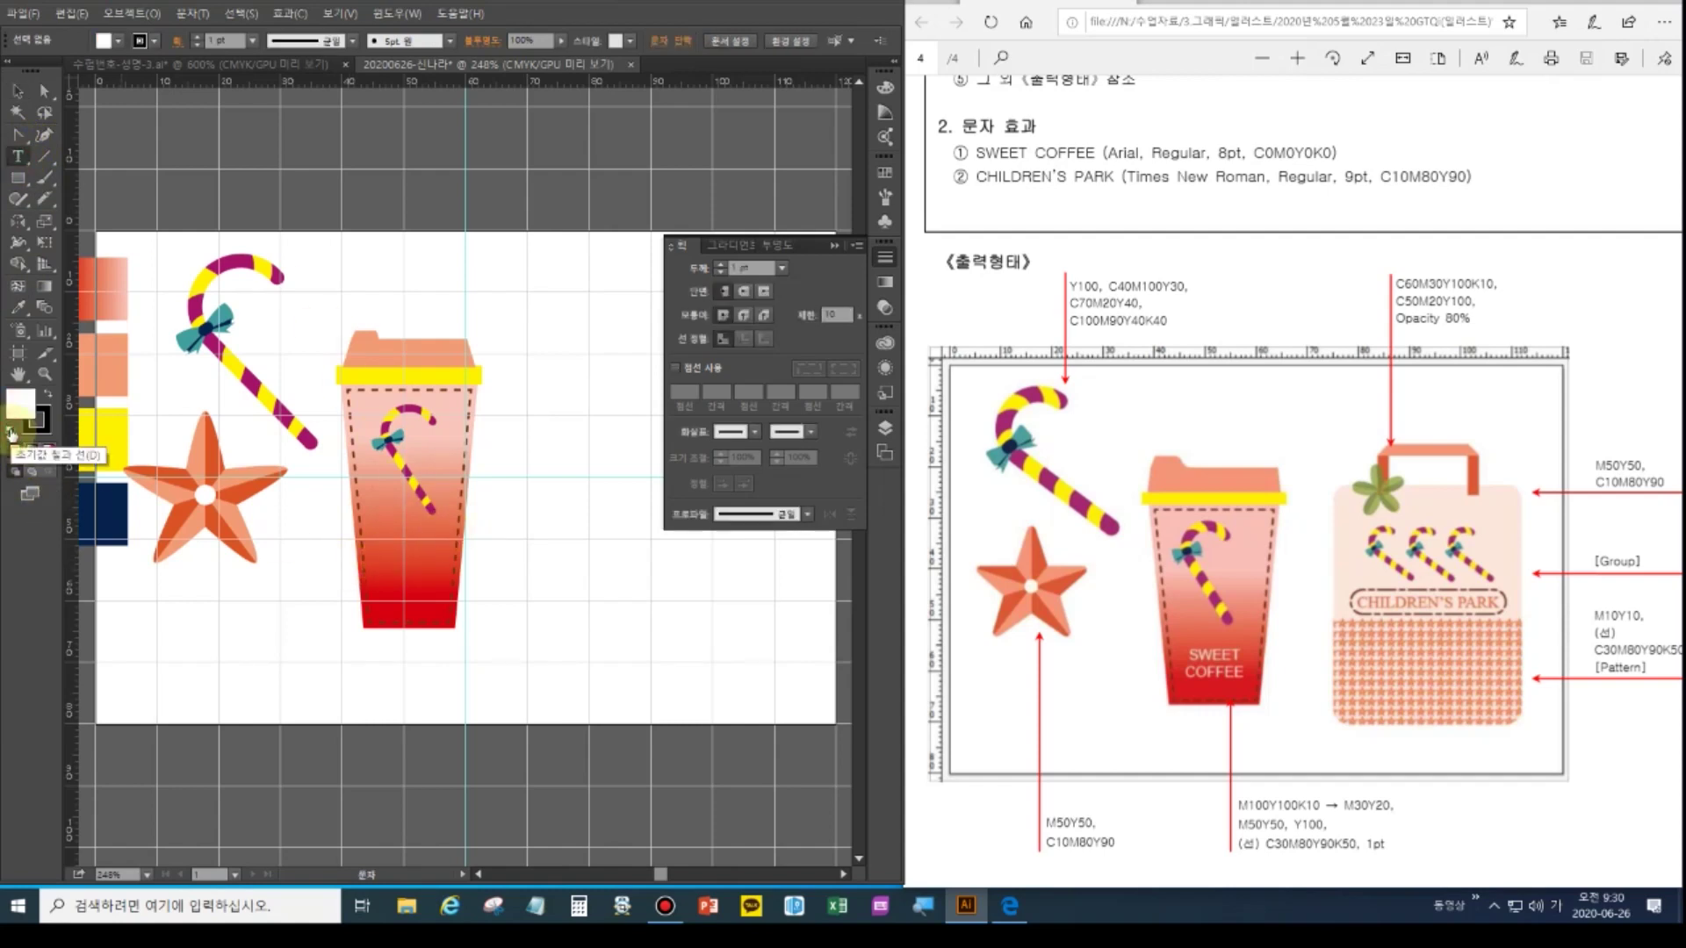
click(1227, 676)
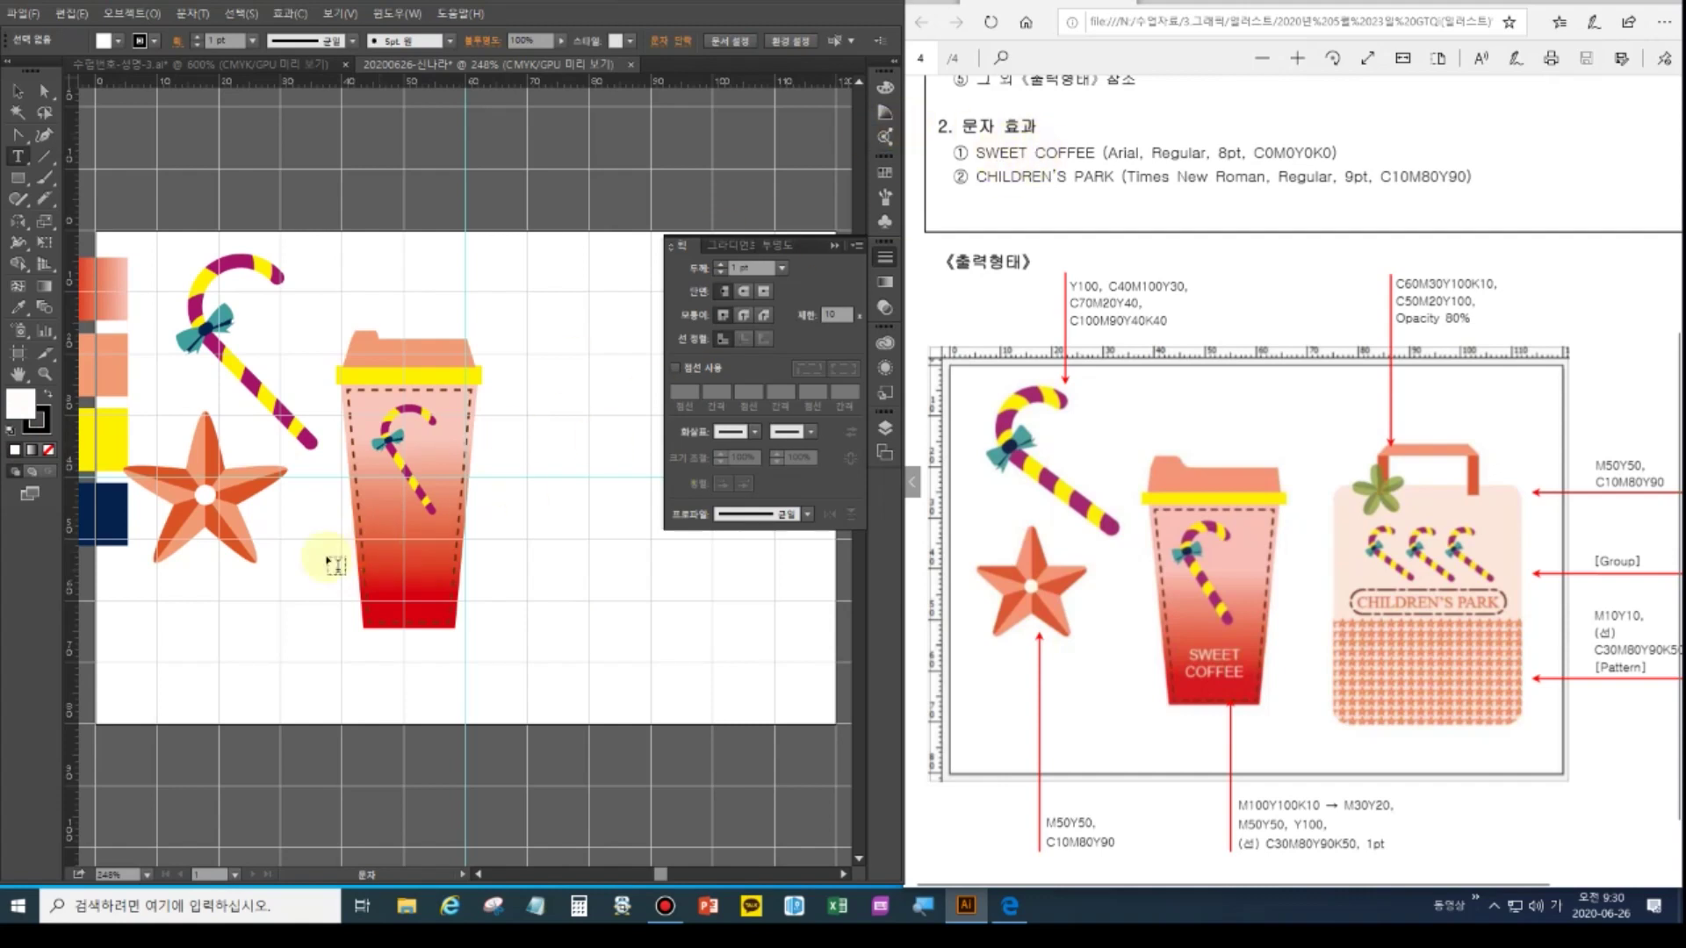
click(508, 546)
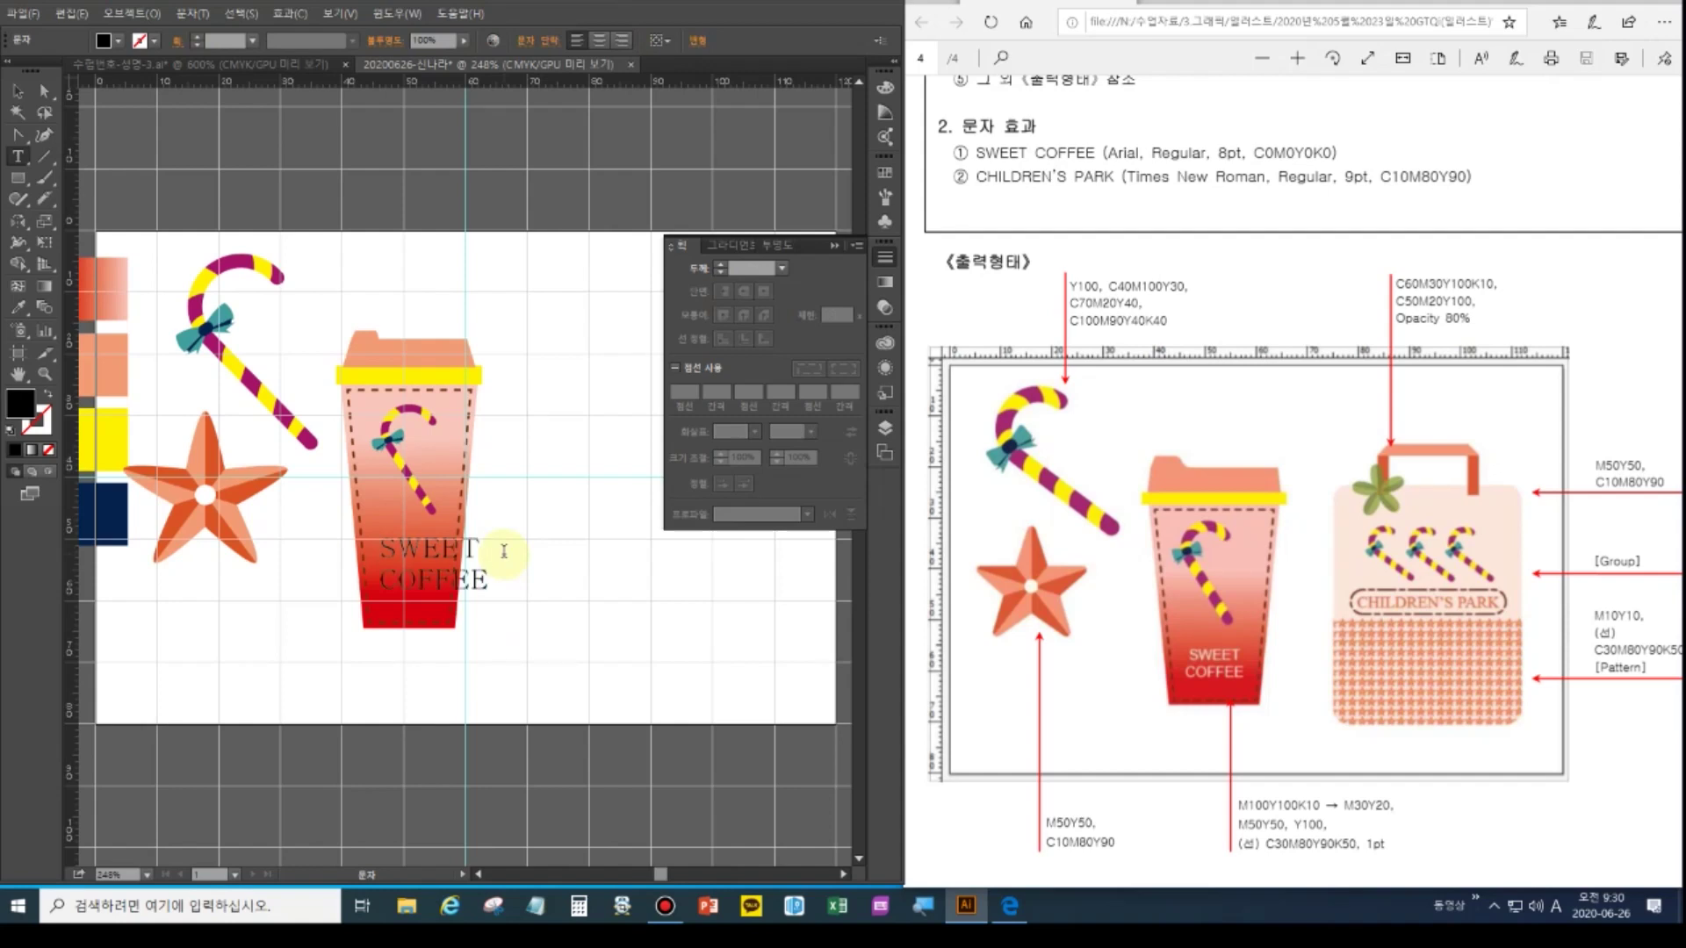
drag(492, 583, 380, 545)
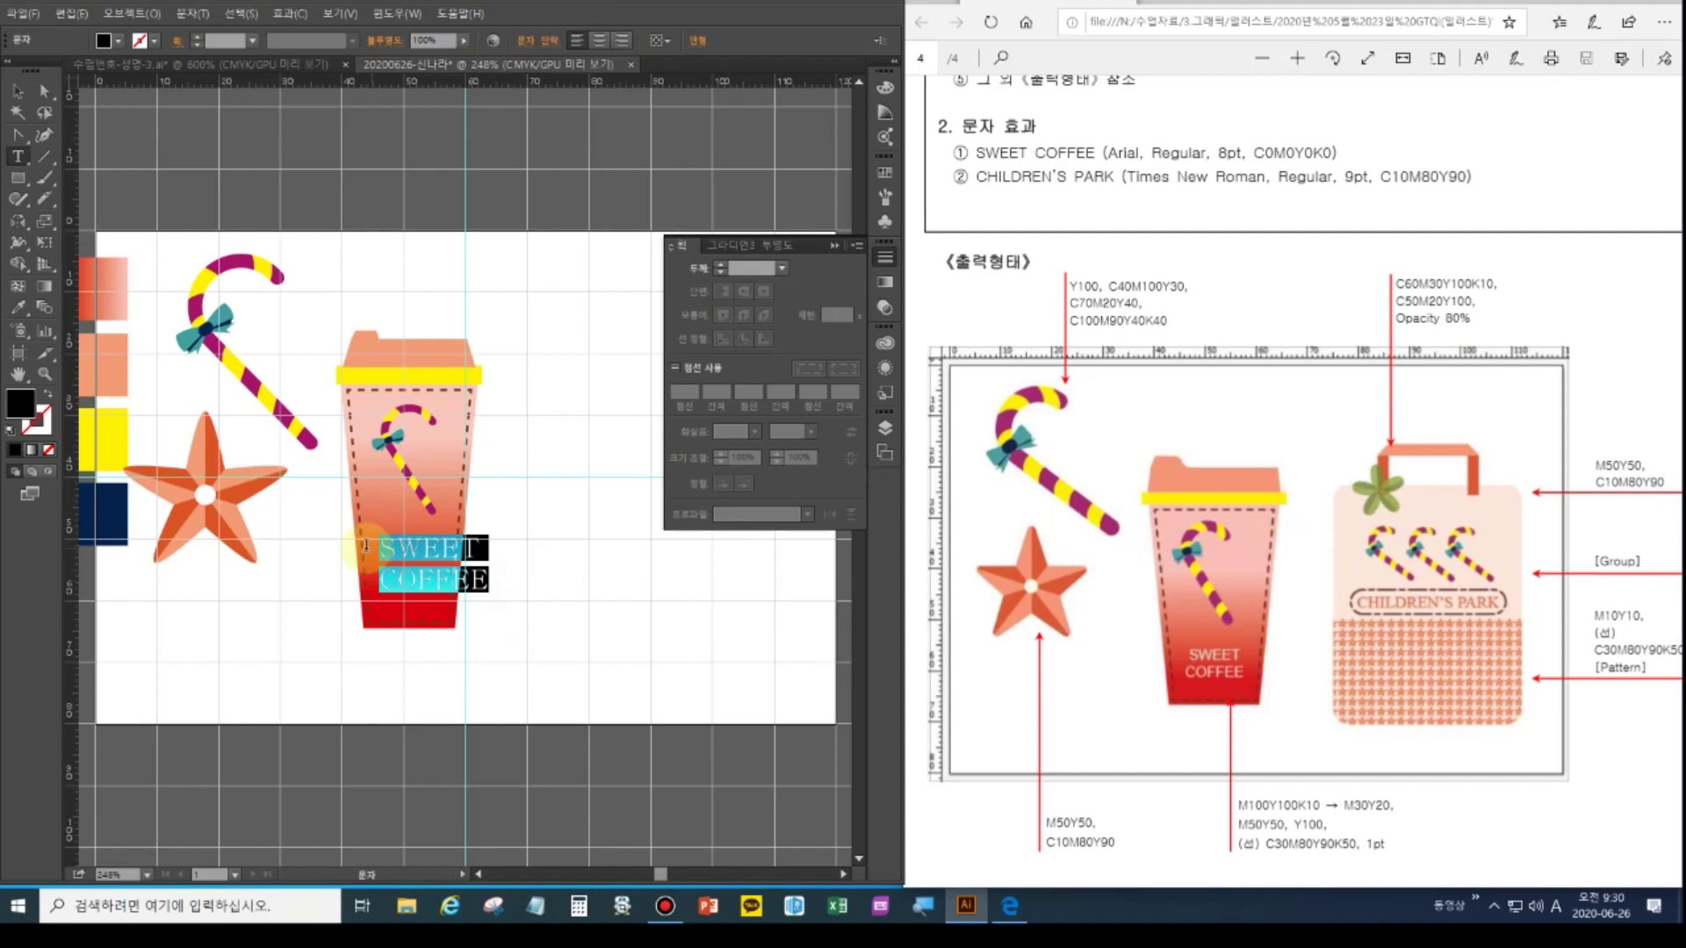
click(598, 41)
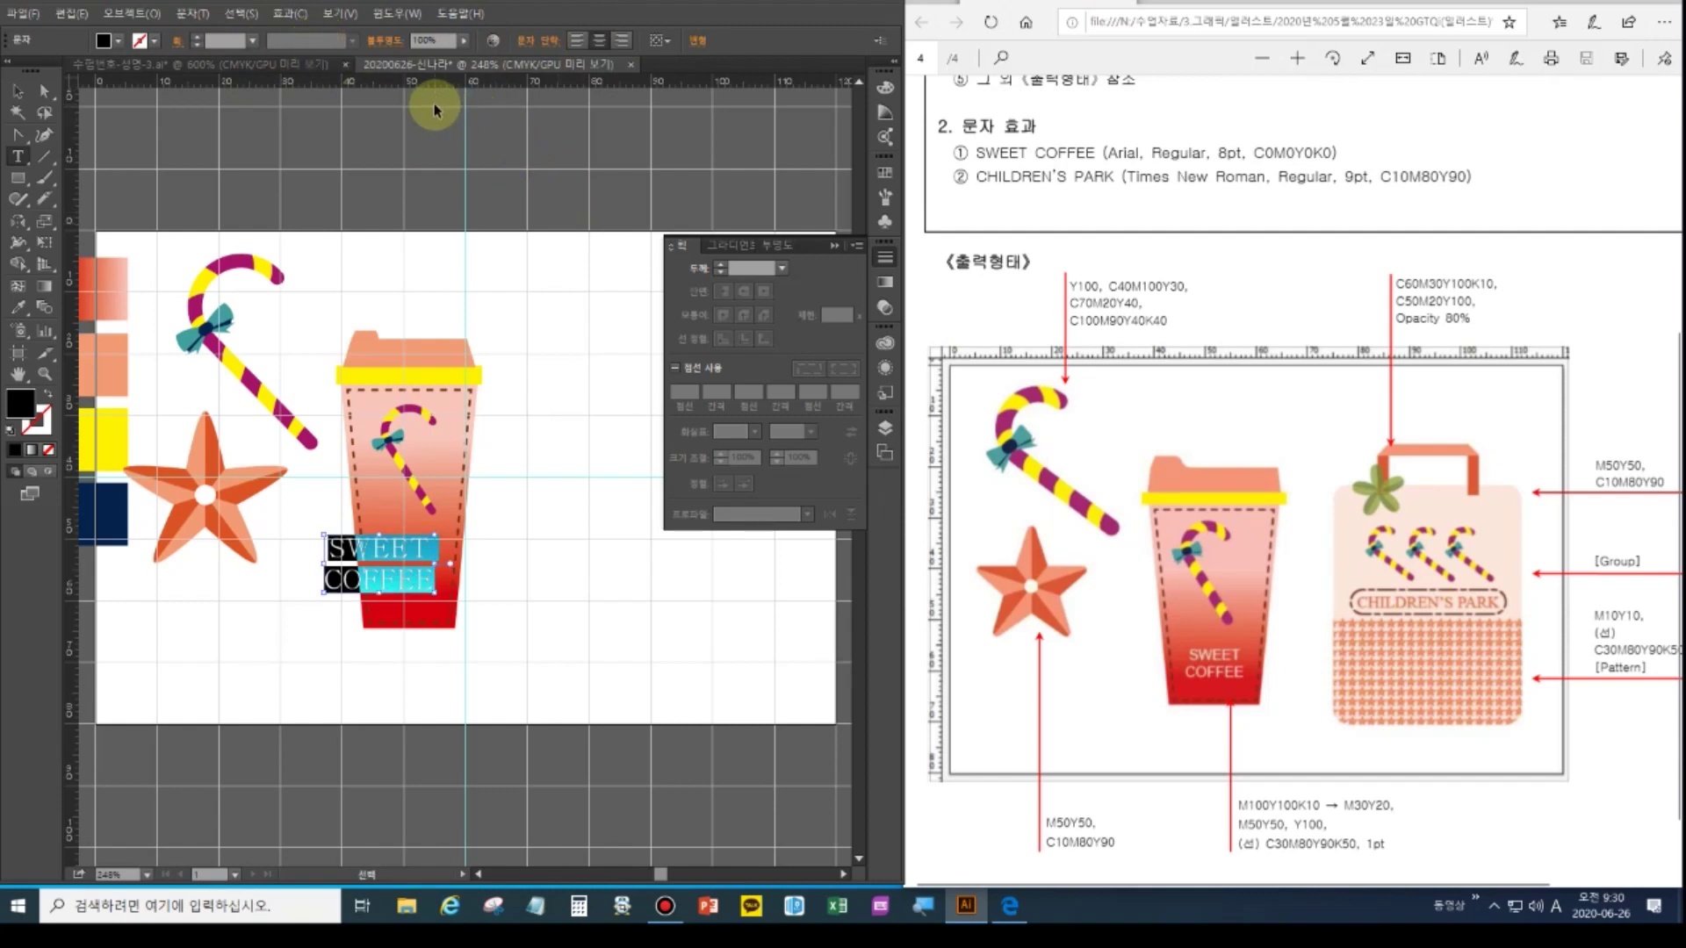
Set the font of the SWEET COFFEE text to Arial Regular
key(ctrl+t)
click(729, 142)
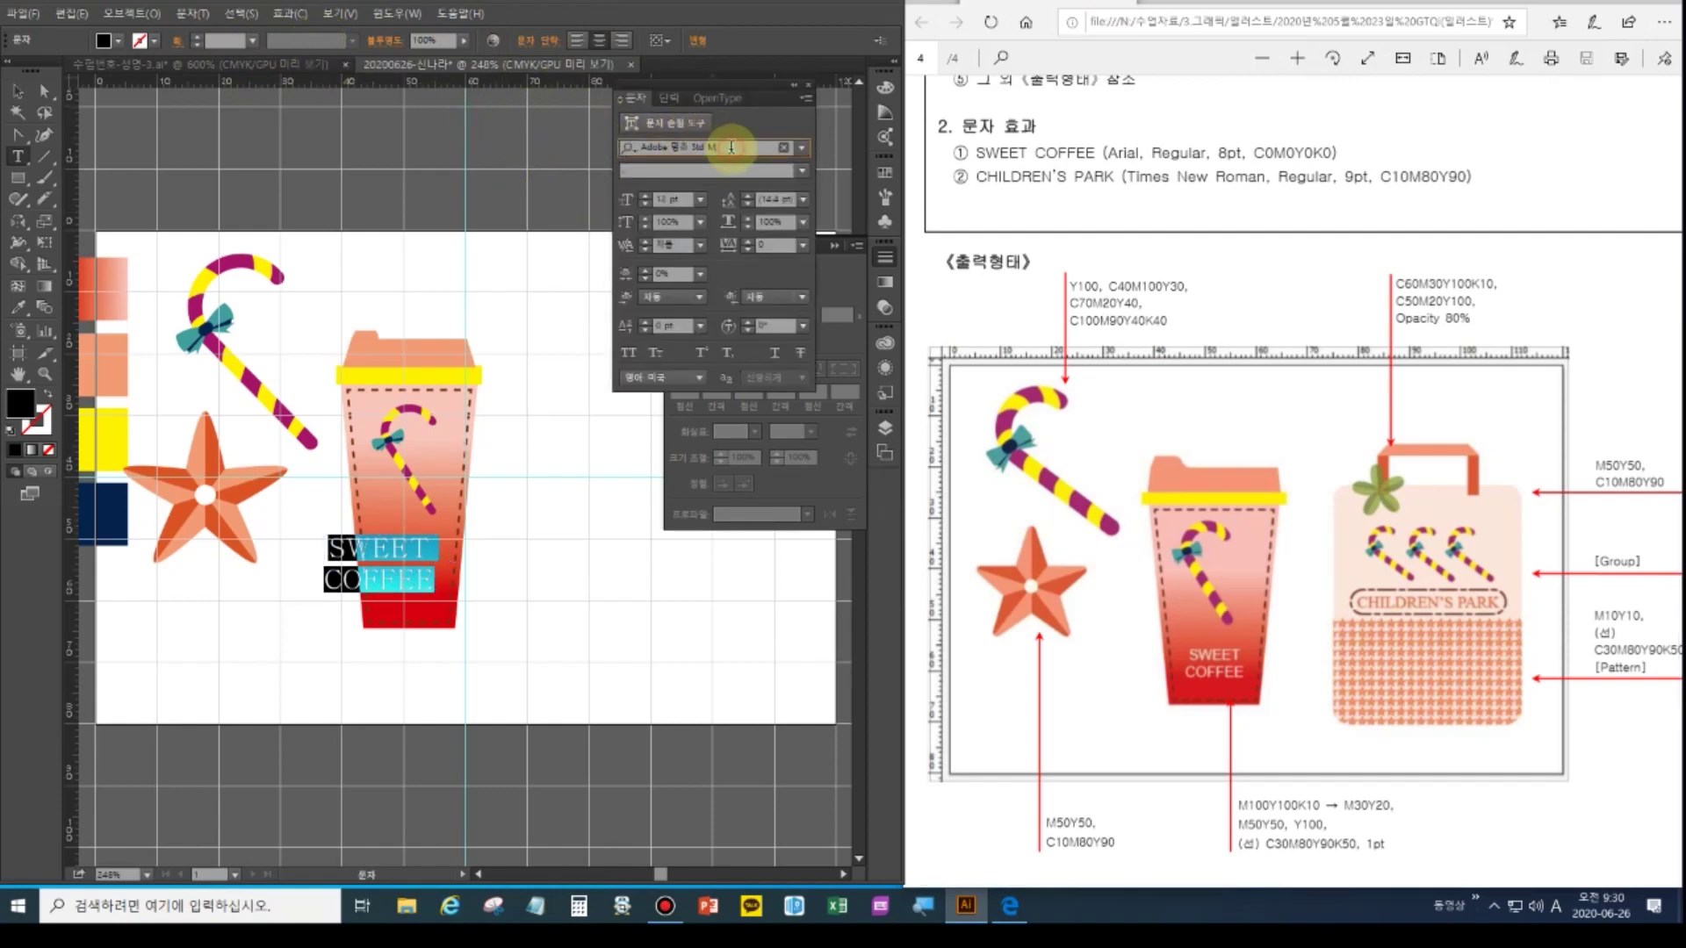
text(a)
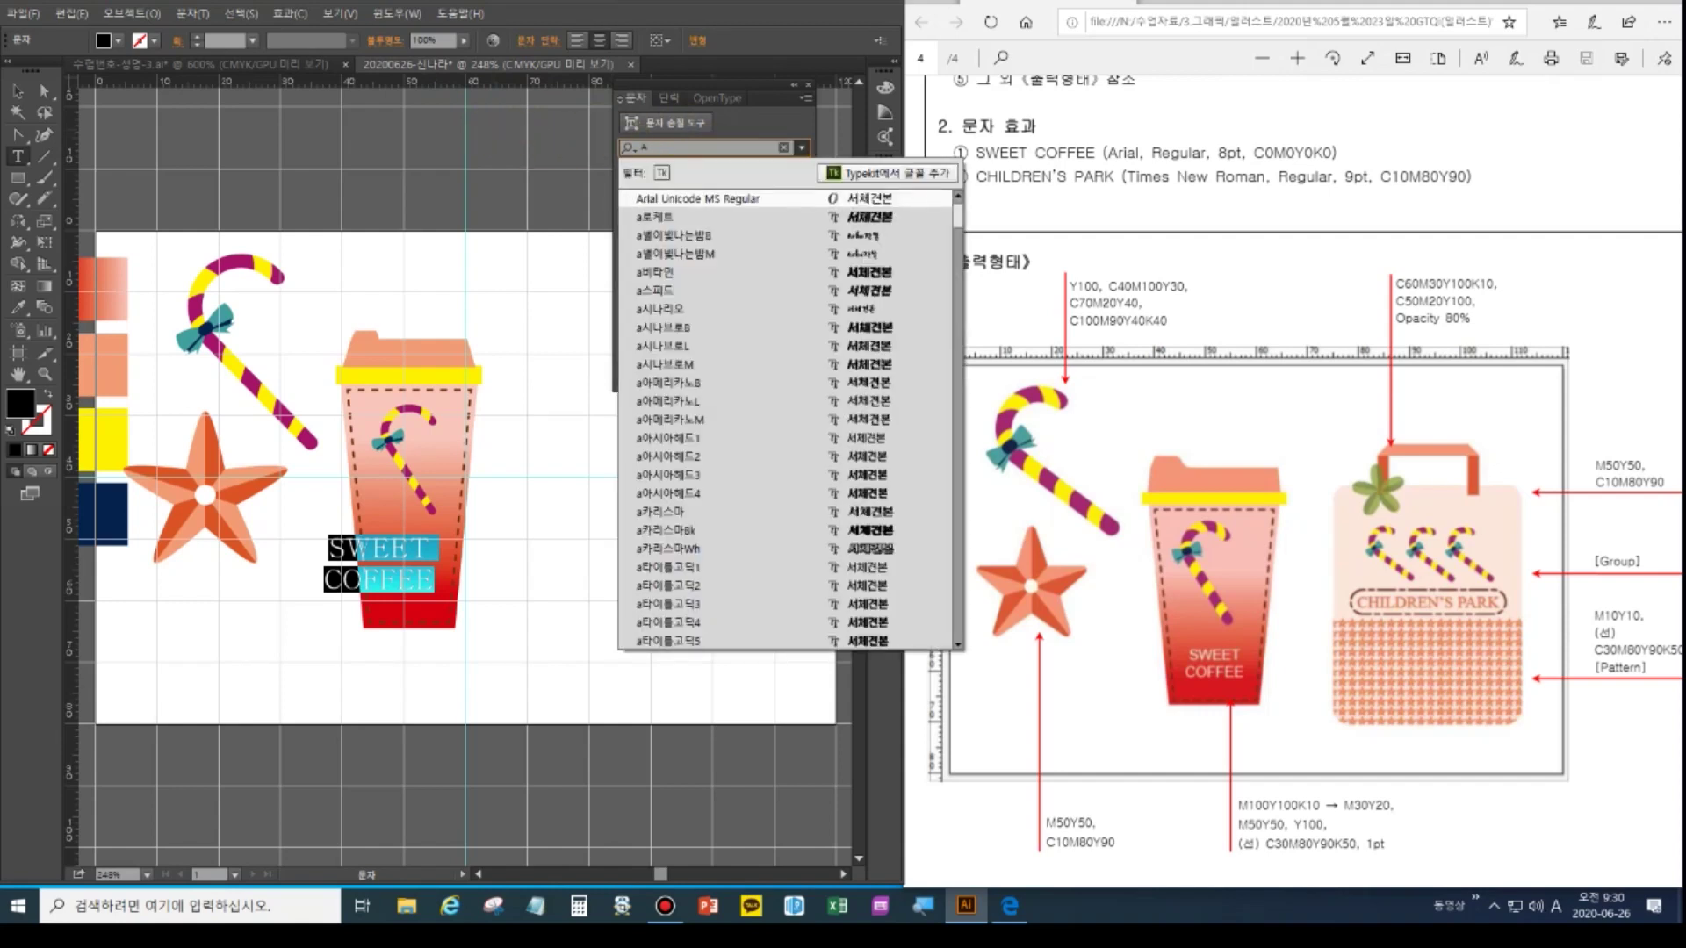
text(rial)
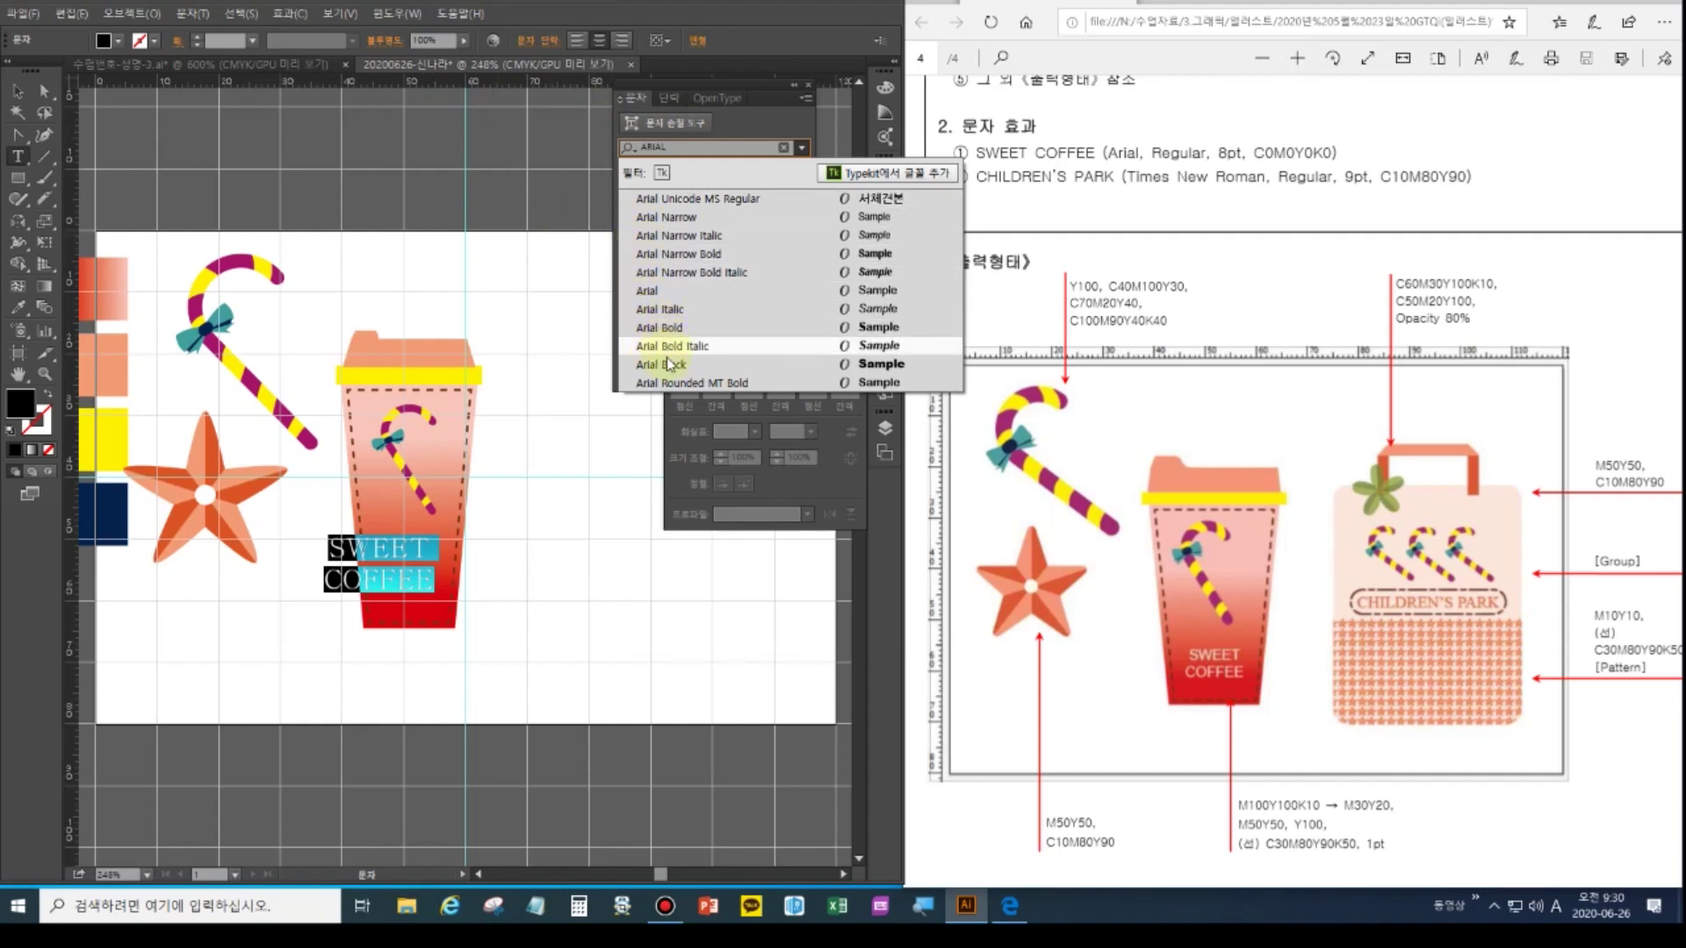
click(654, 293)
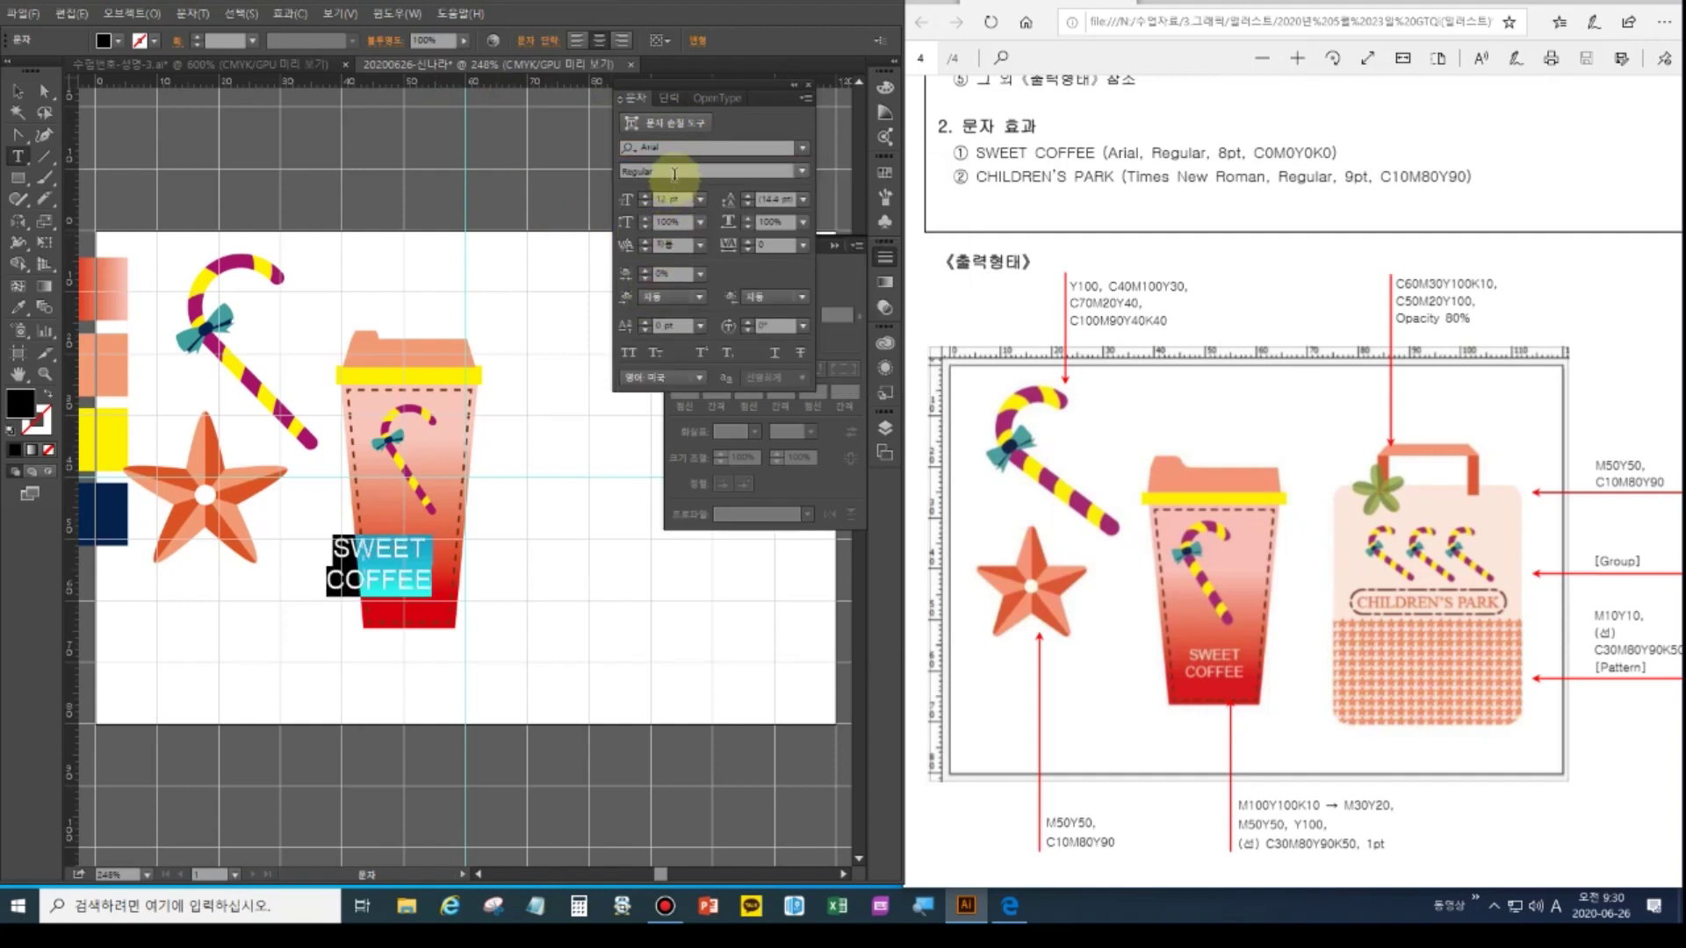
Set the SWEET COFFEE text size to 8 pt and change its fill to white
click(645, 205)
click(645, 204)
click(646, 204)
click(646, 205)
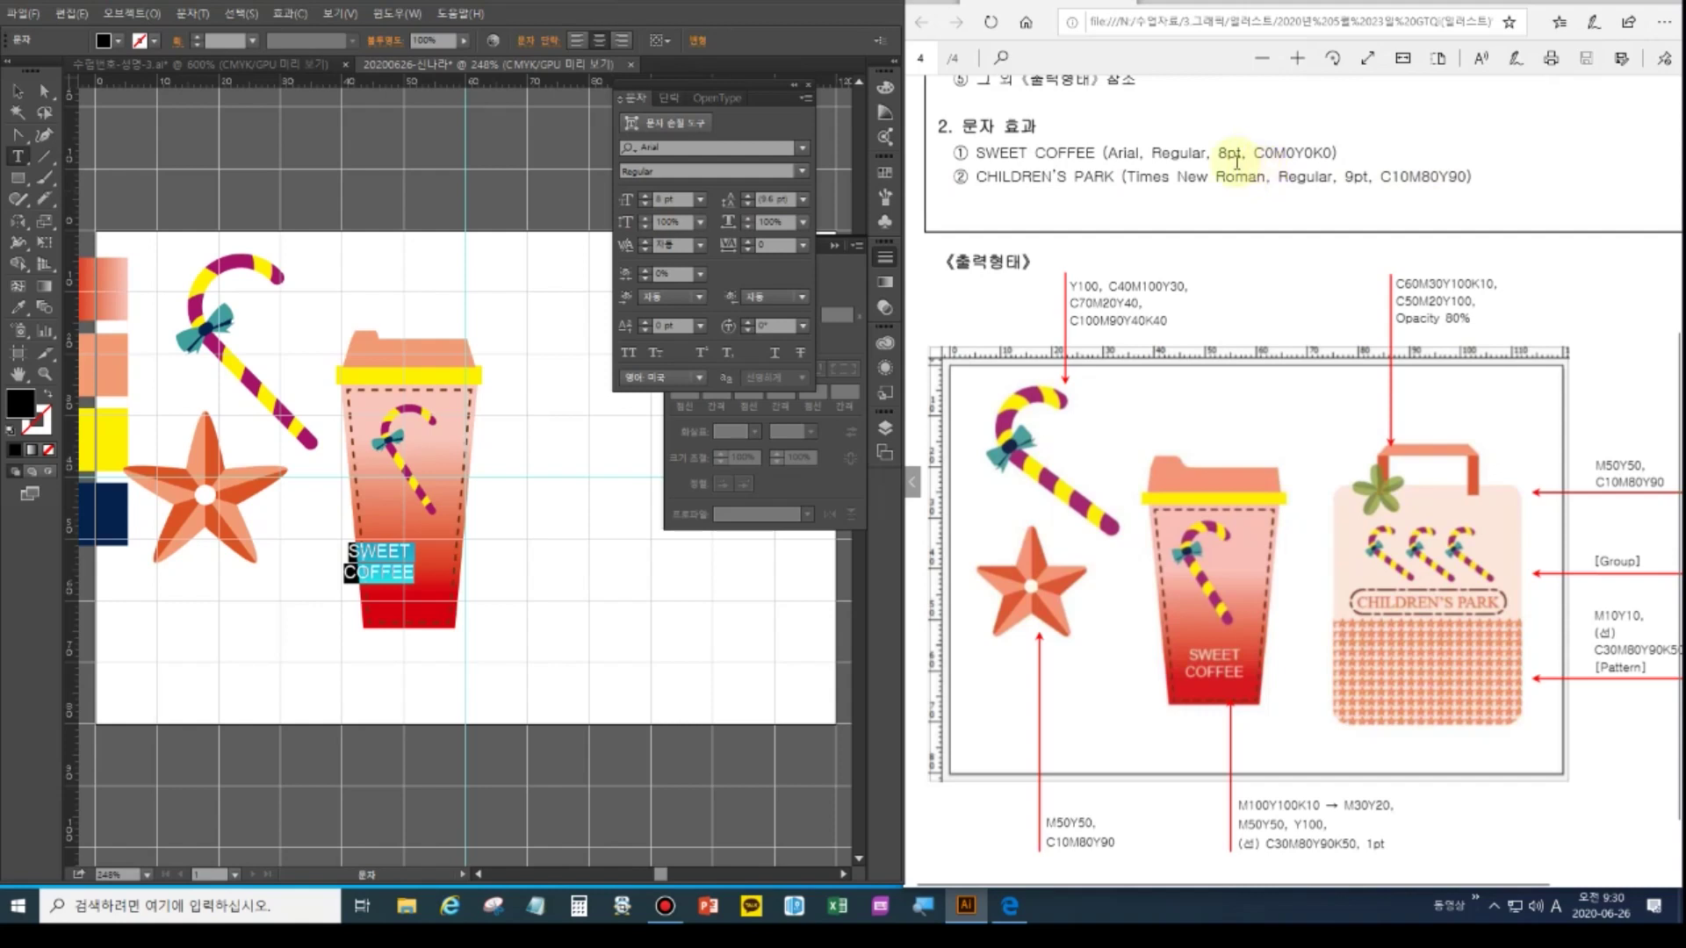
click(102, 41)
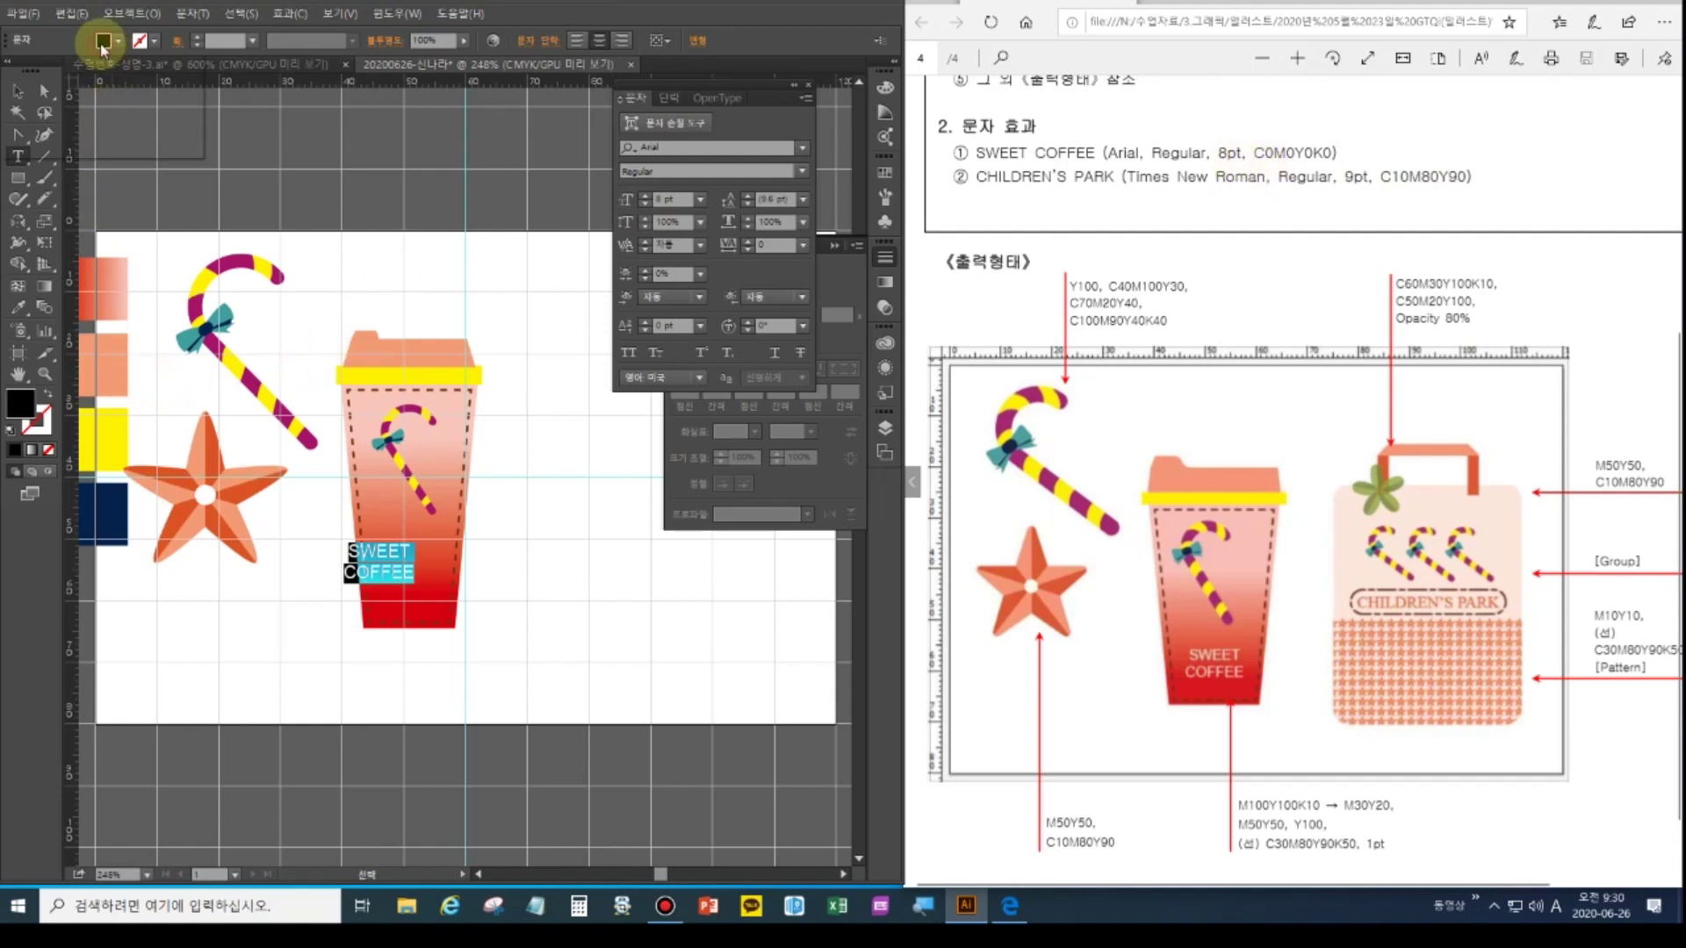
click(5, 104)
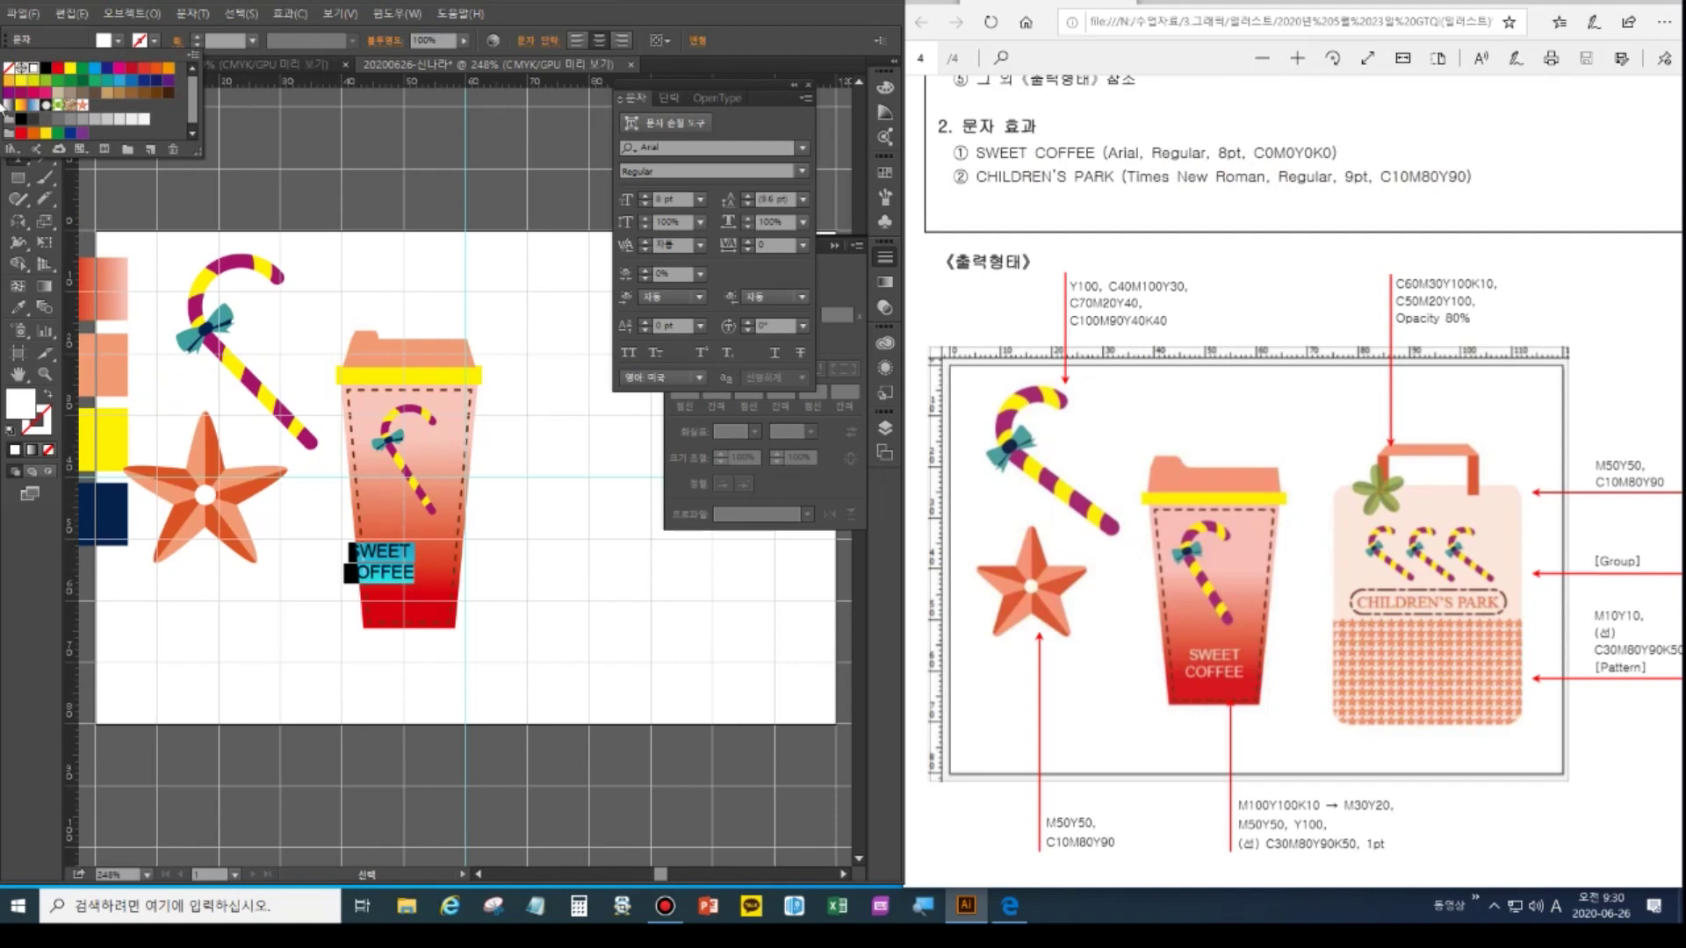
Move the SWEET COFFEE text to the centre of the cup's lower body and close the text settings
click(489, 313)
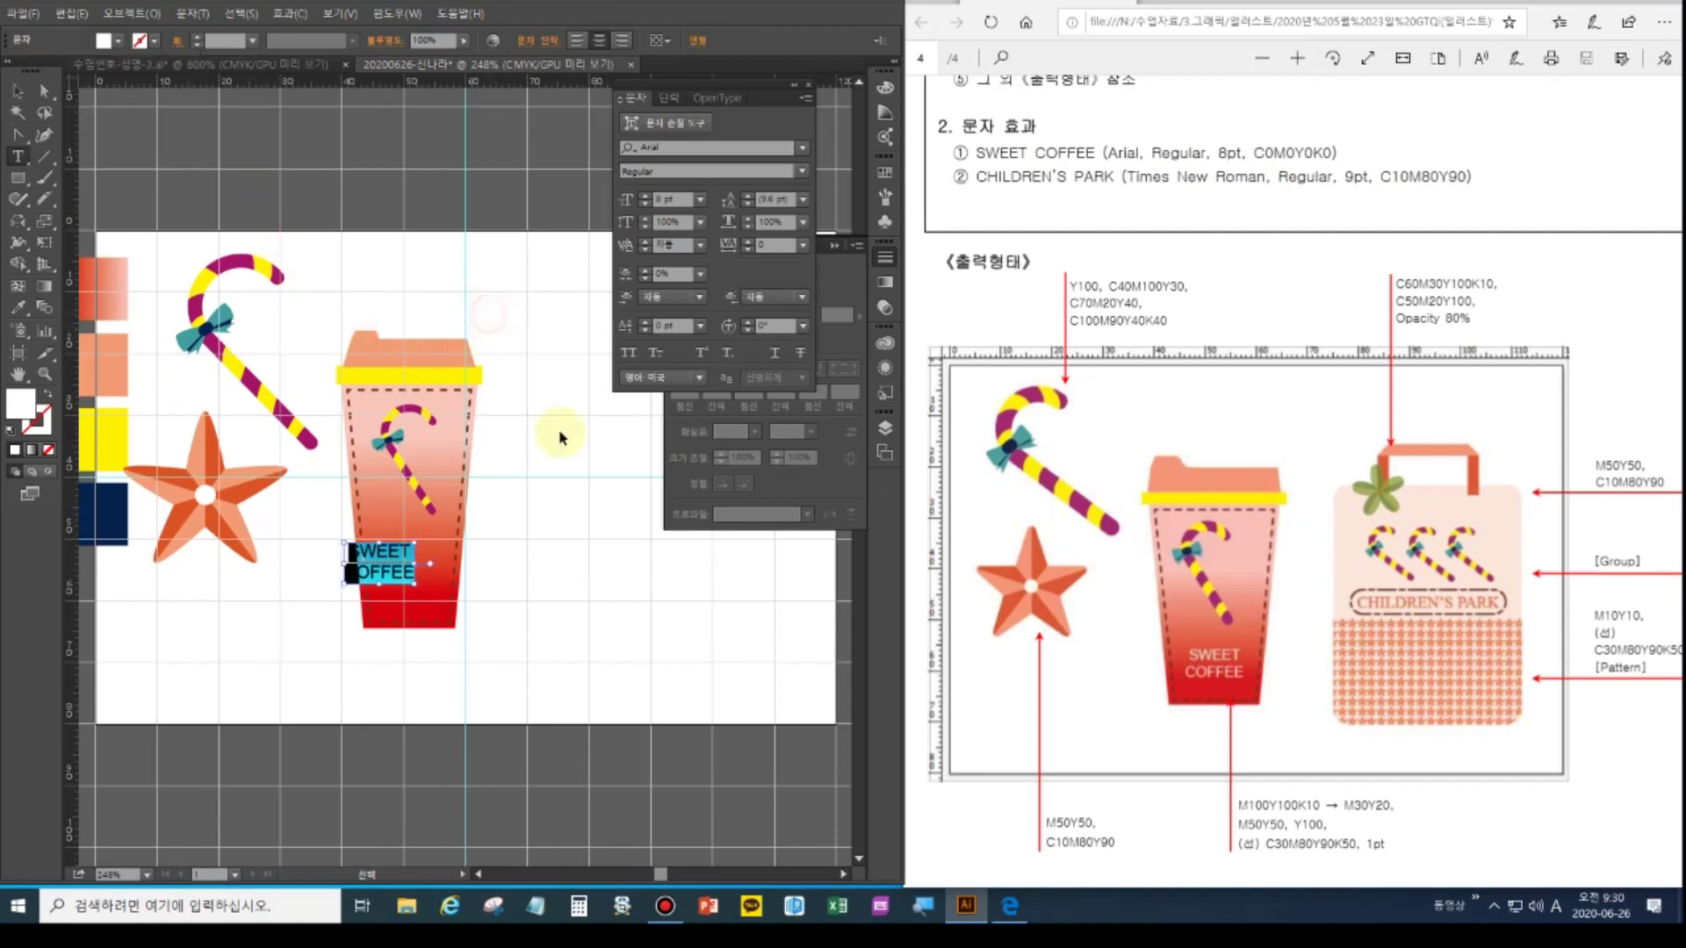
click(565, 525)
click(17, 91)
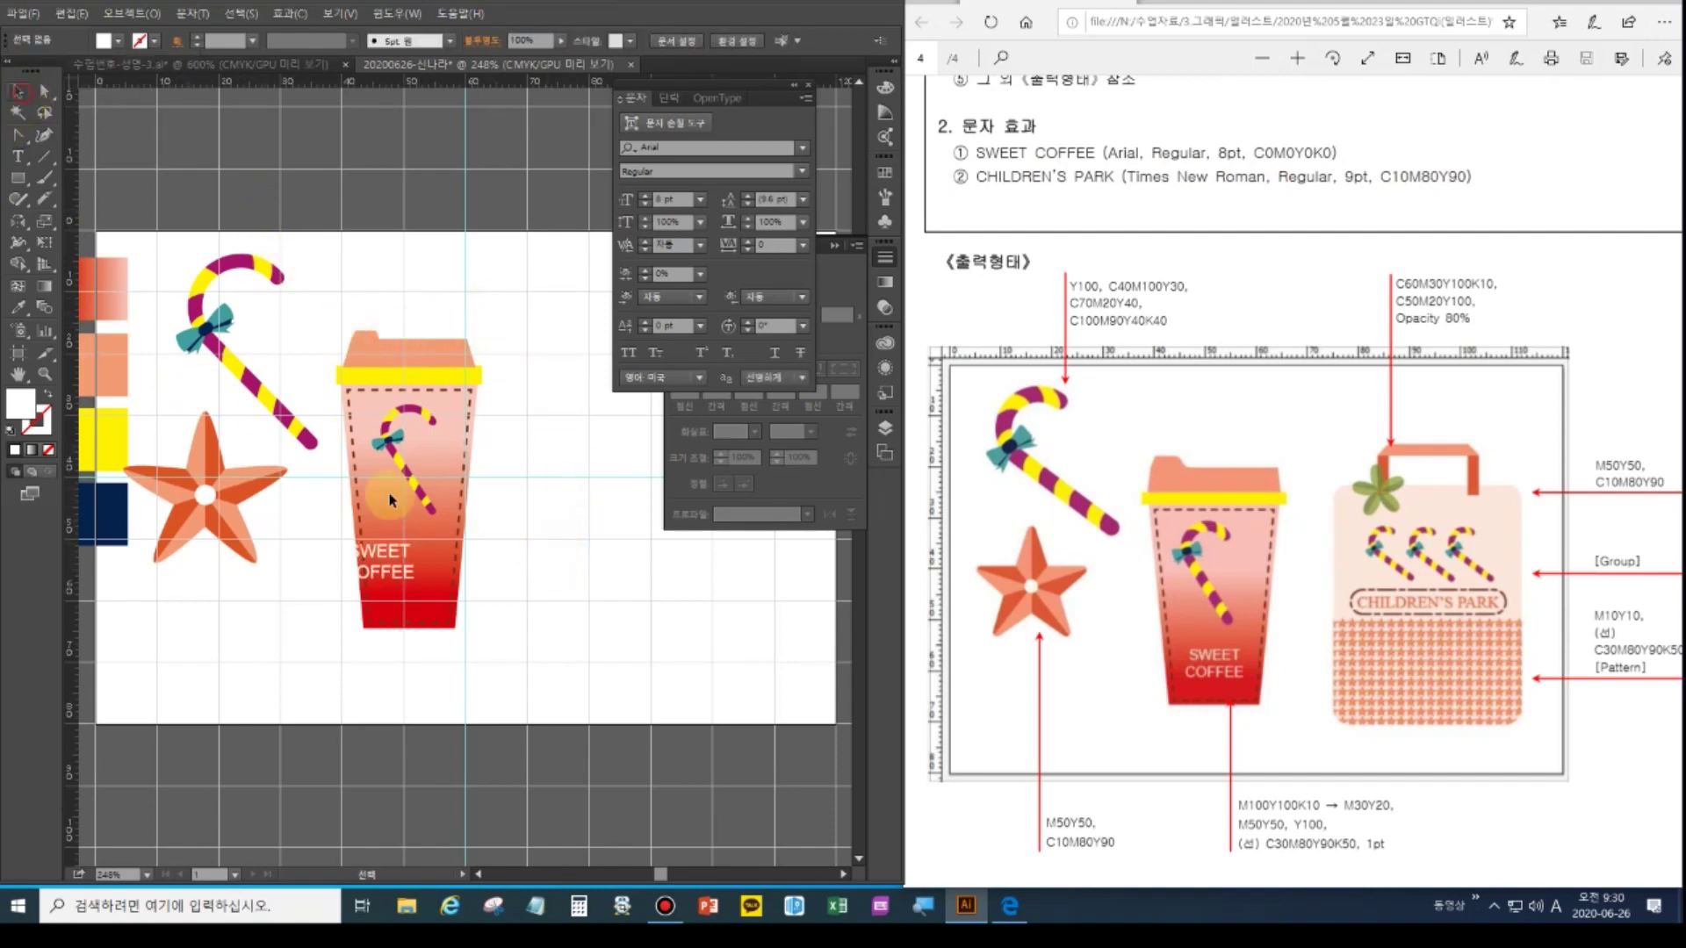
drag(415, 575, 437, 597)
click(18, 373)
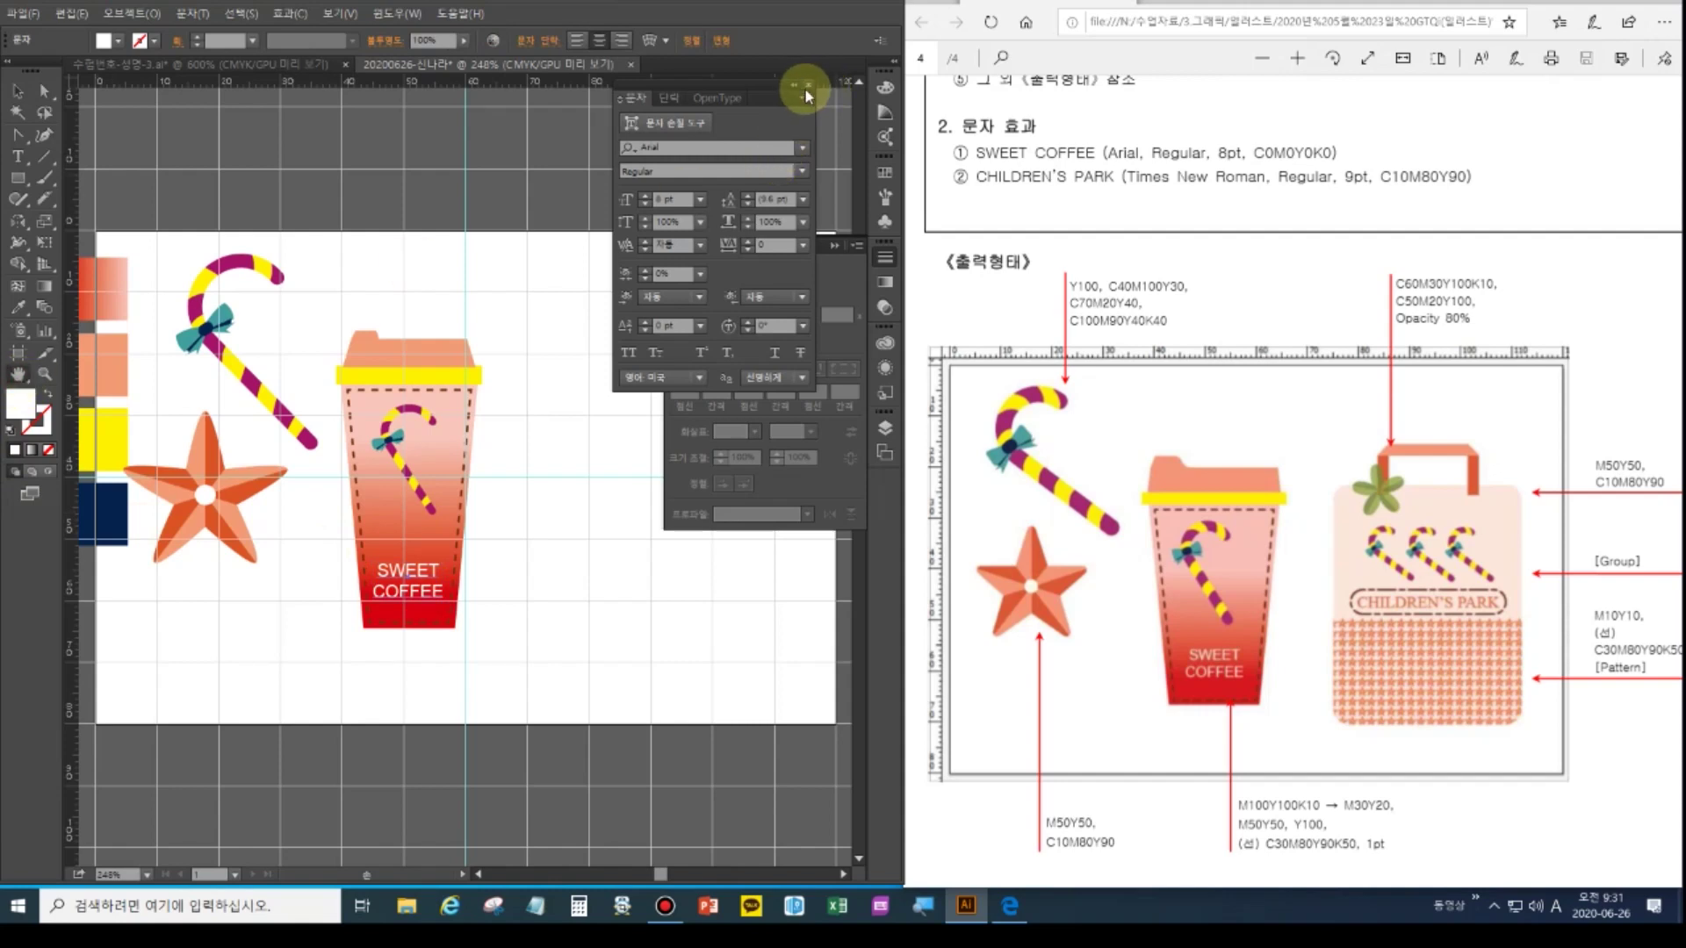
click(807, 86)
click(836, 239)
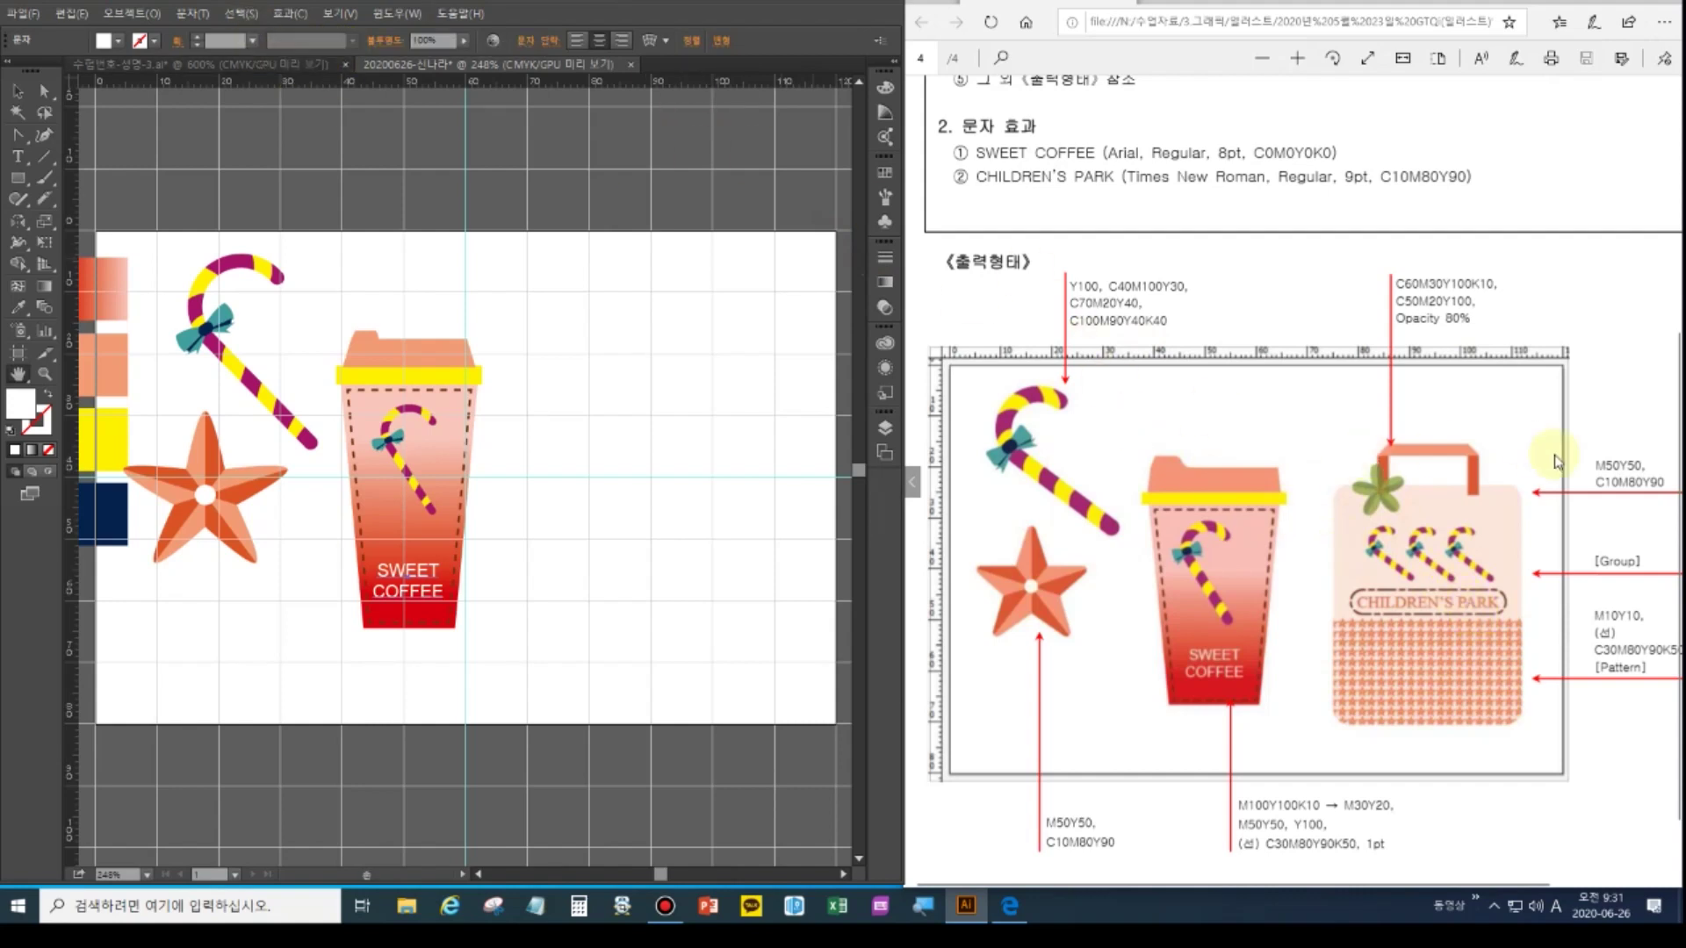
Draw a rounded rectangle about 36 mm wide and 47 mm tall beside the cup as the bag body, filled with the light orange swatch colour
click(153, 65)
drag(666, 581, 186, 351)
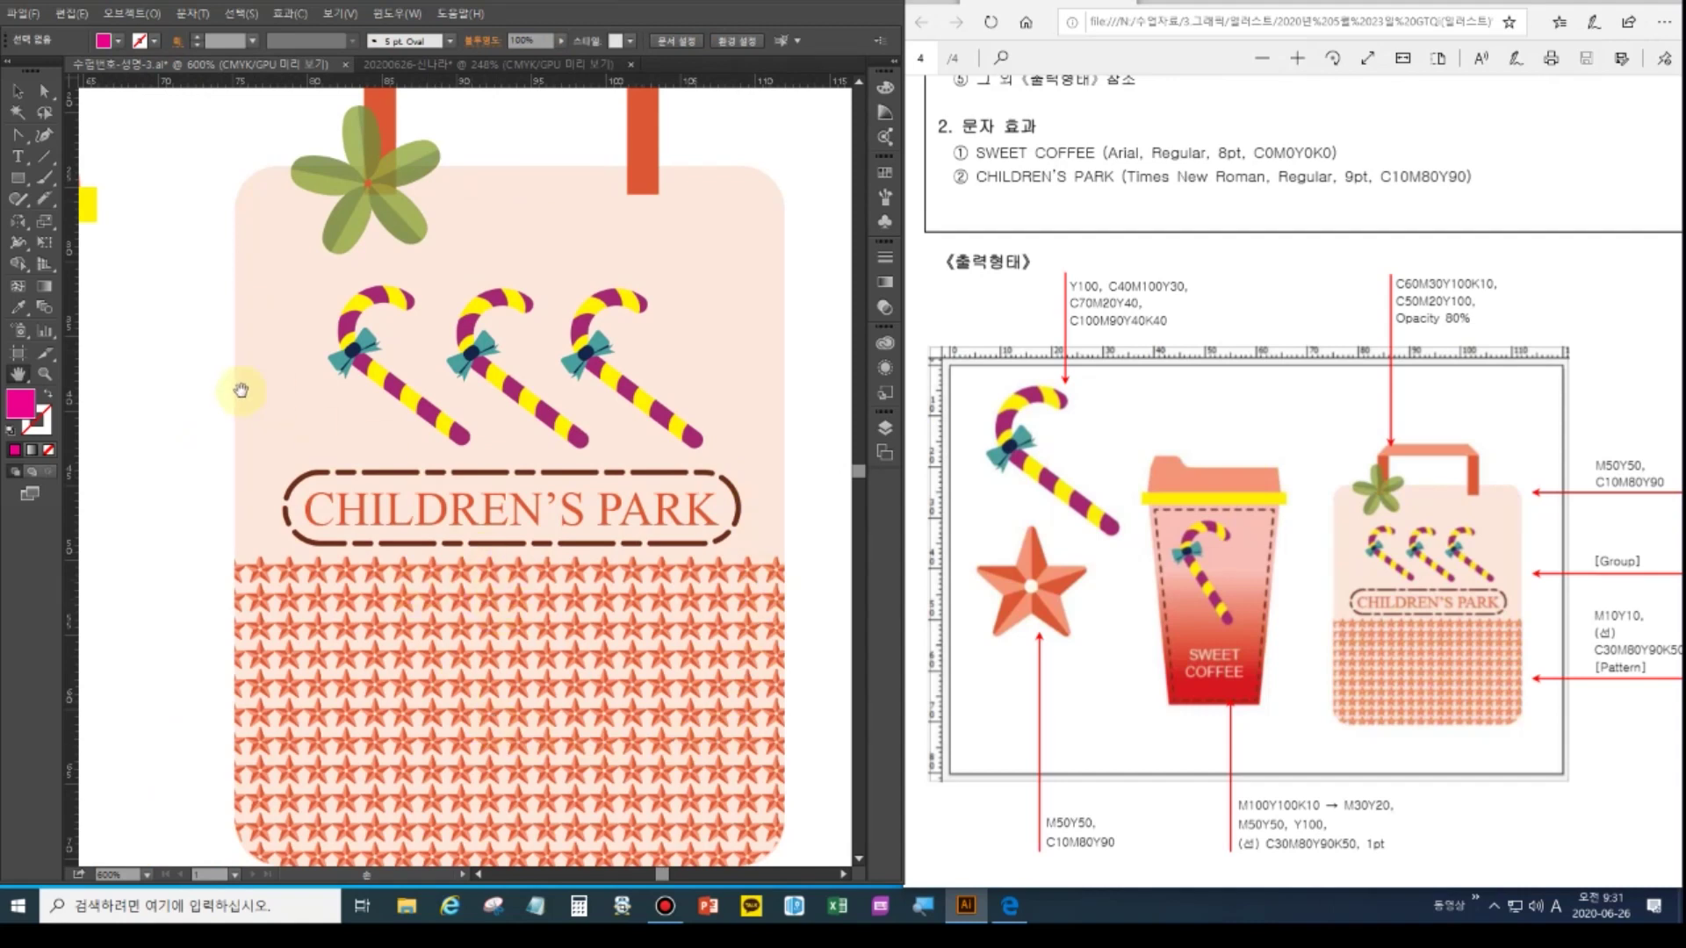
click(557, 65)
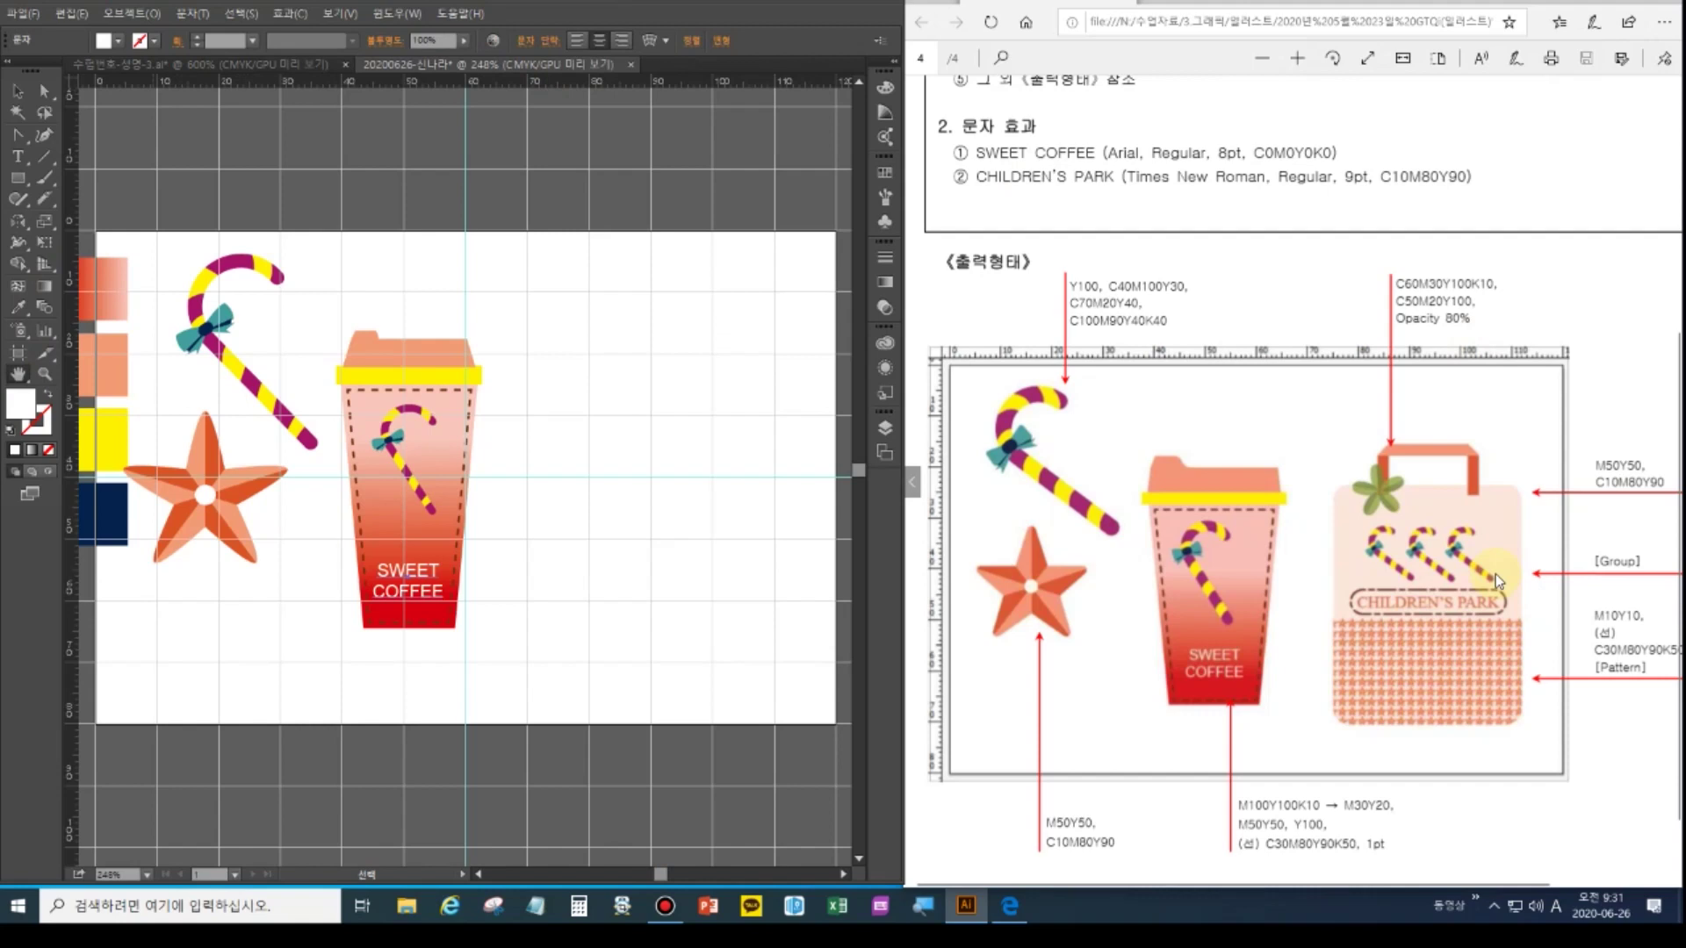
click(31, 178)
click(39, 182)
click(84, 199)
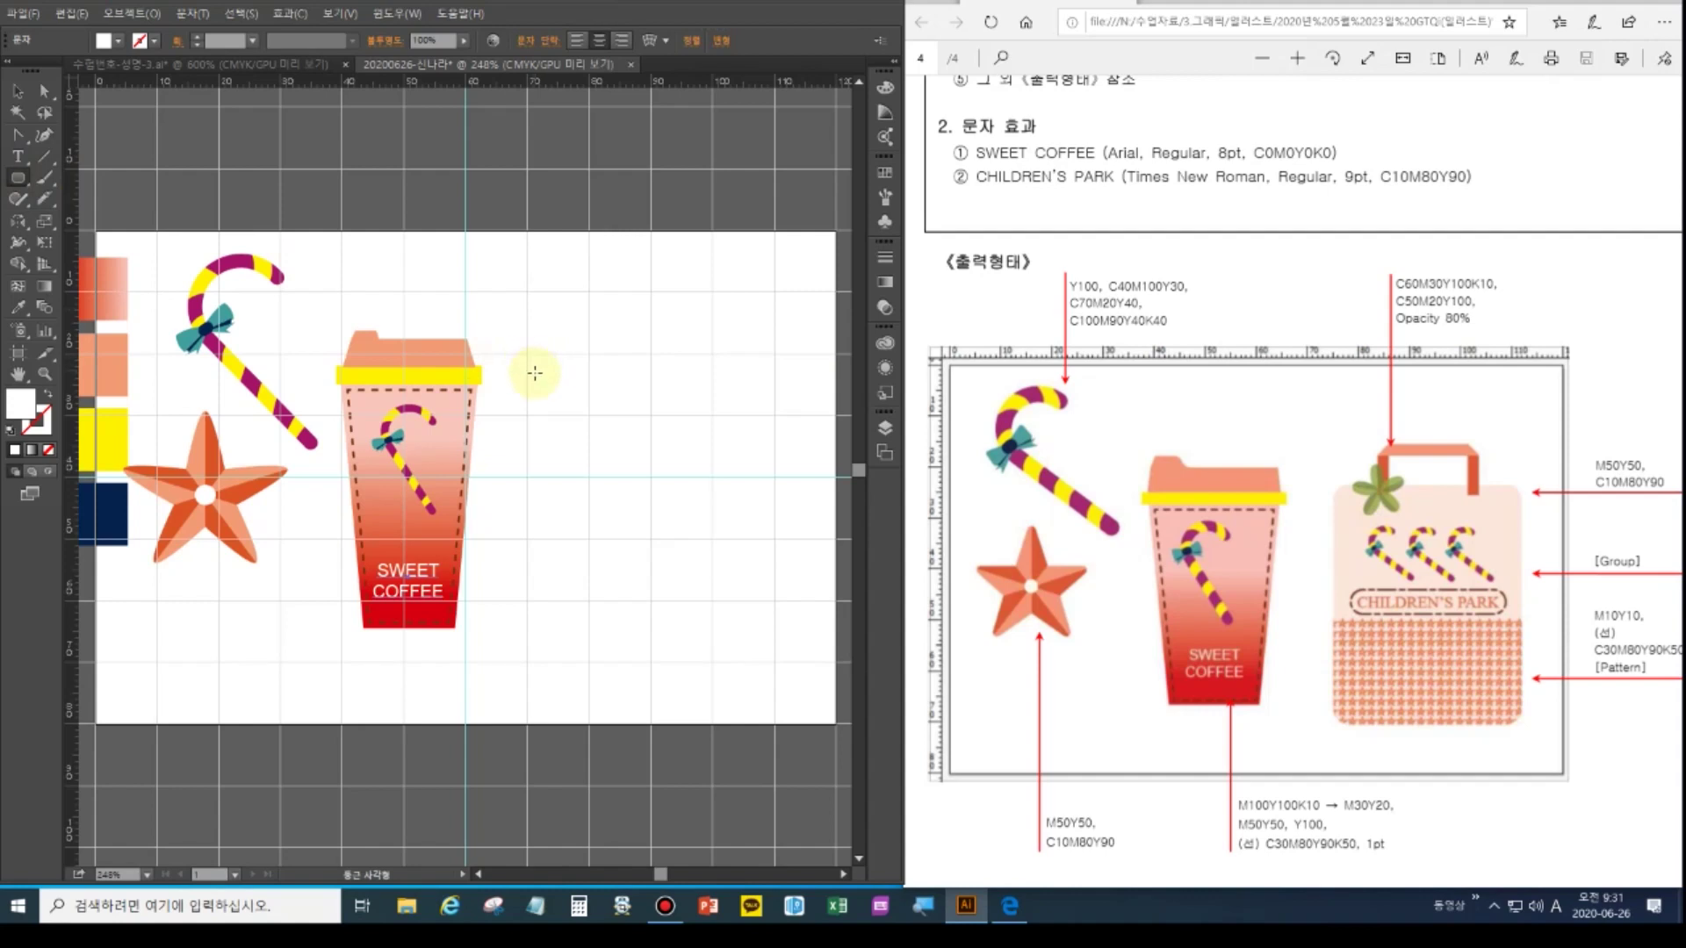
drag(532, 358, 755, 648)
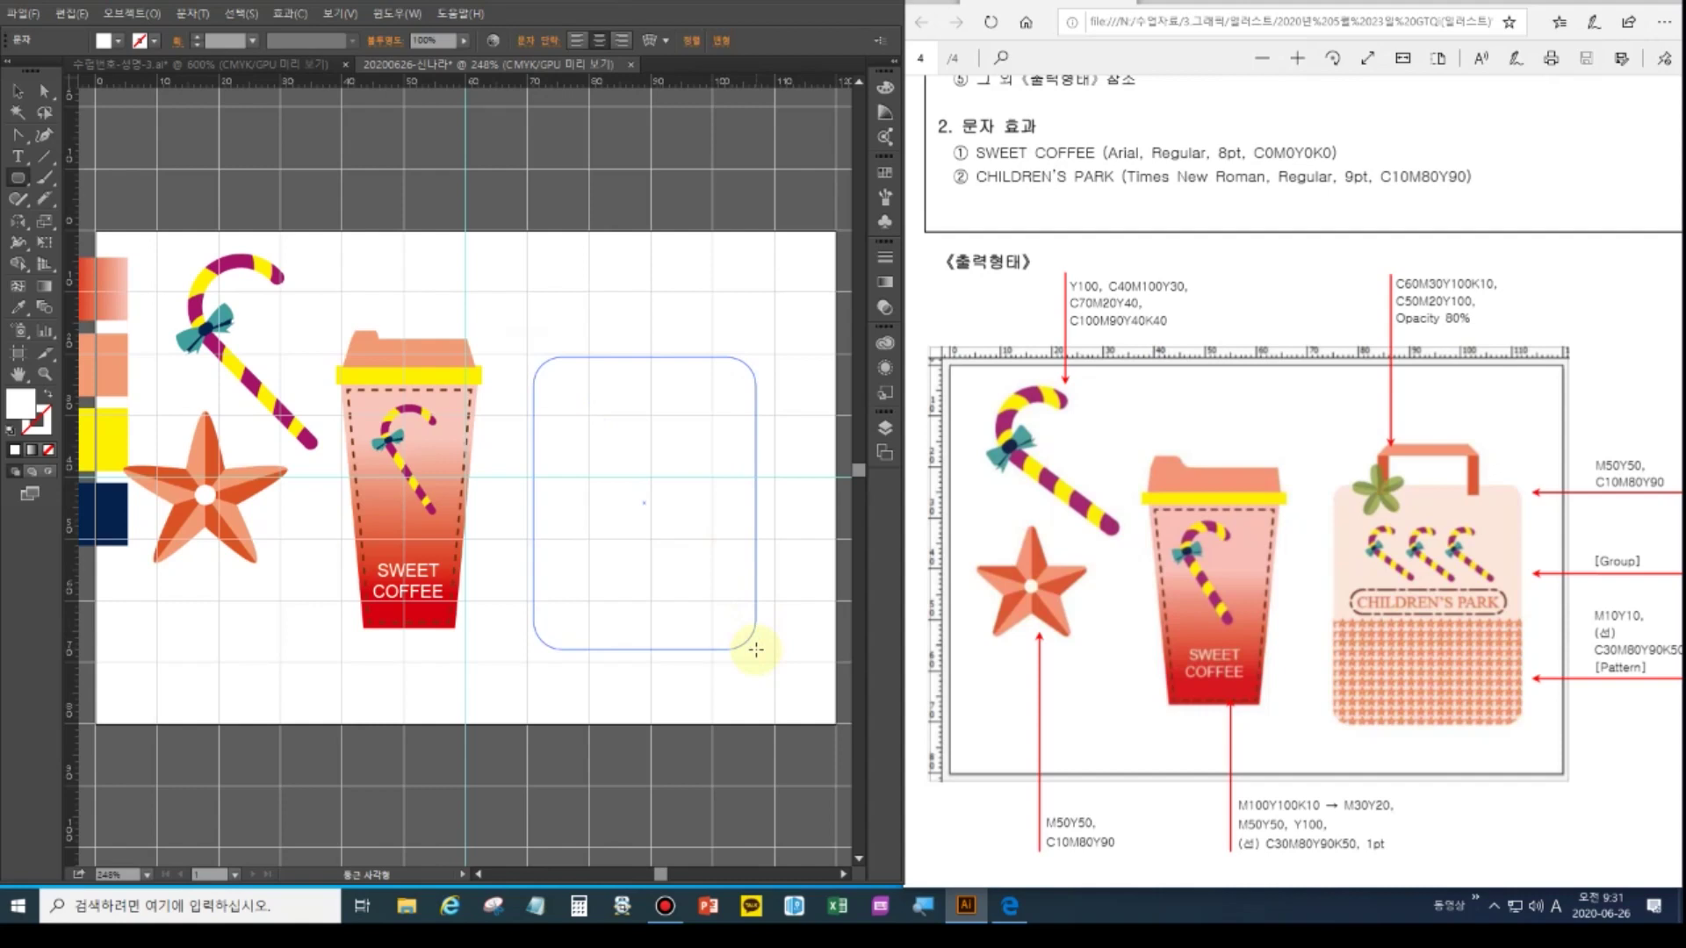
drag(755, 649, 756, 650)
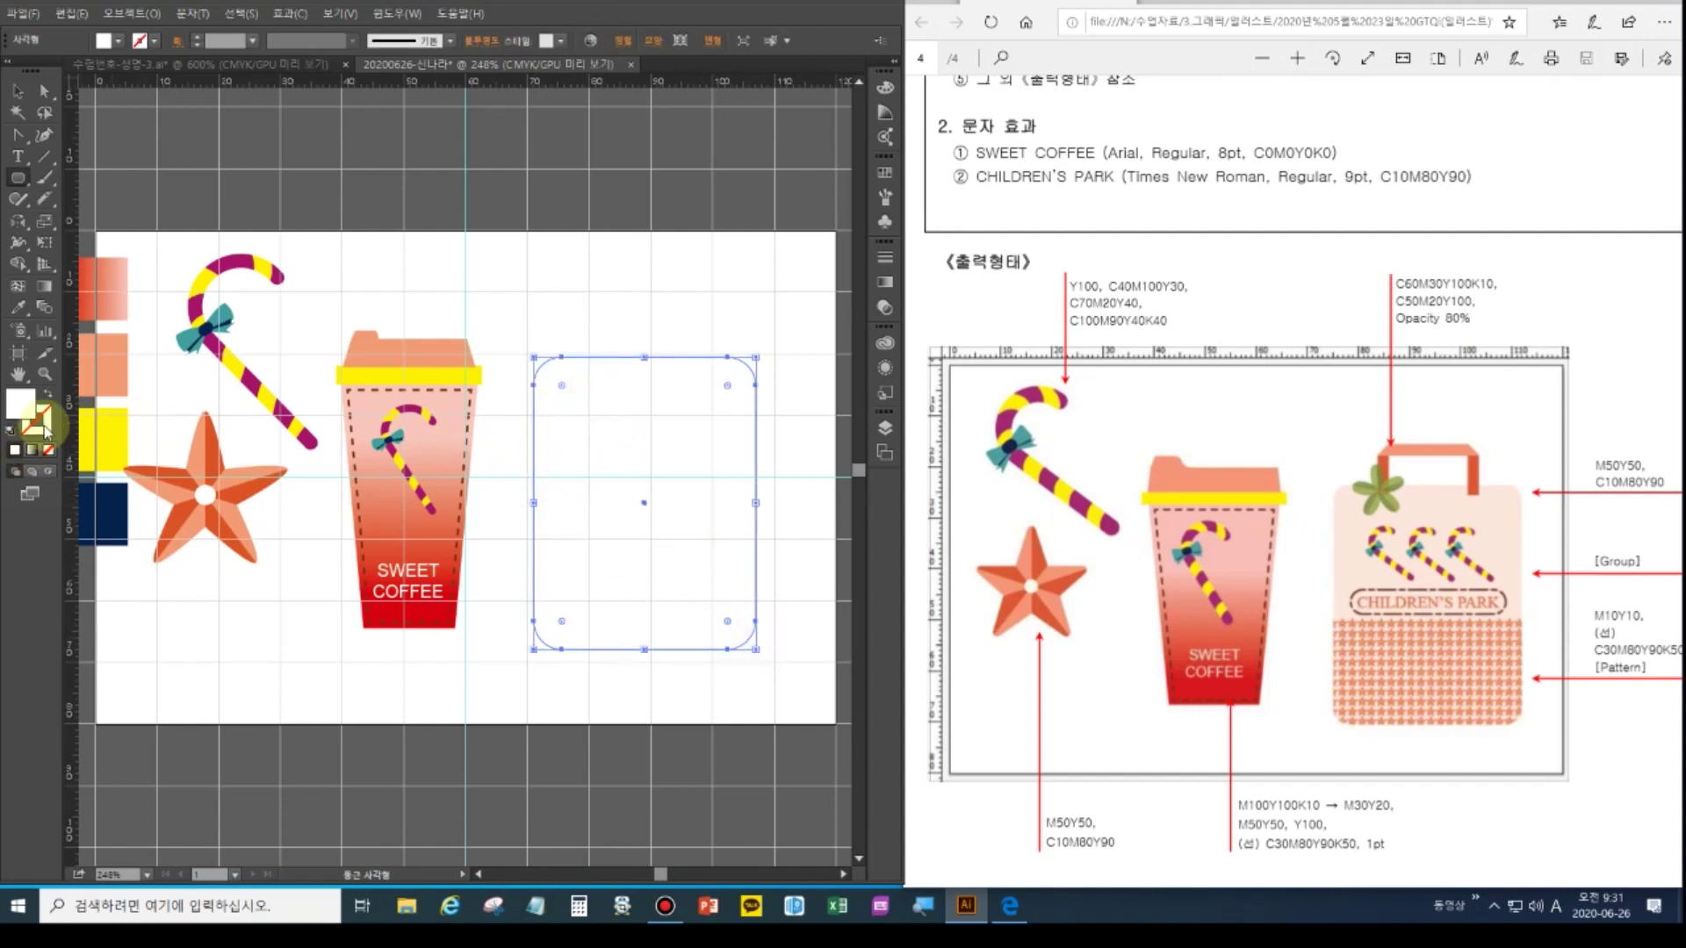
click(17, 307)
click(104, 364)
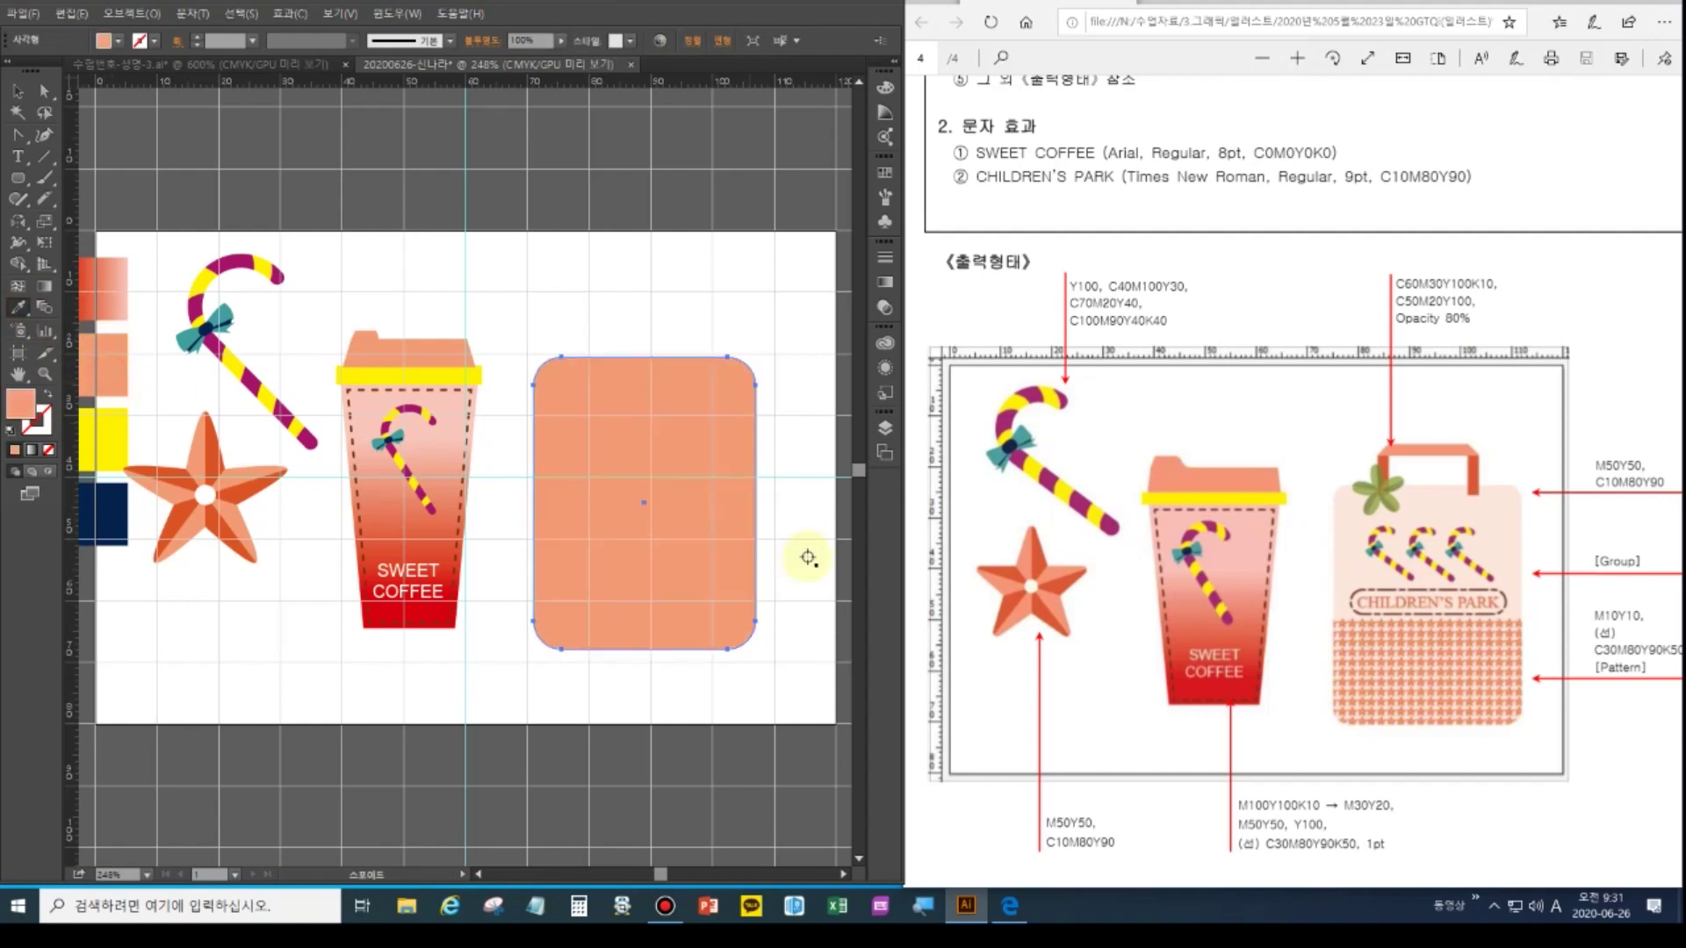
Change the gradient swatch square beside the artboard to a solid M50 Y50 fill
click(18, 90)
click(104, 285)
click(1603, 502)
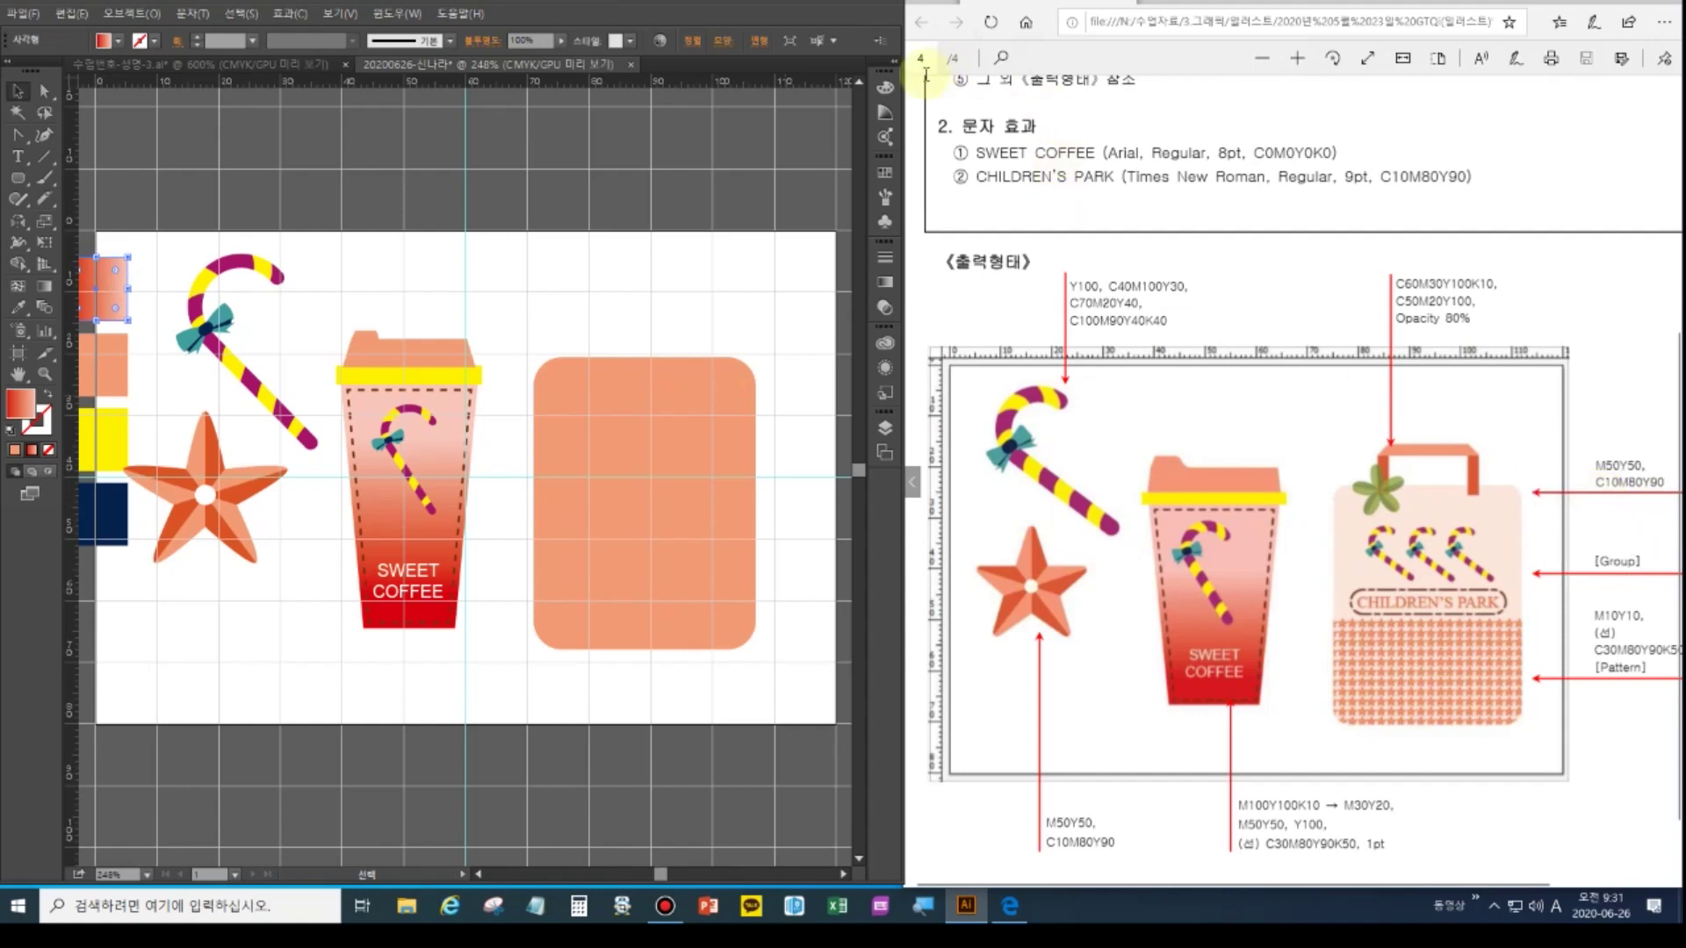
click(885, 87)
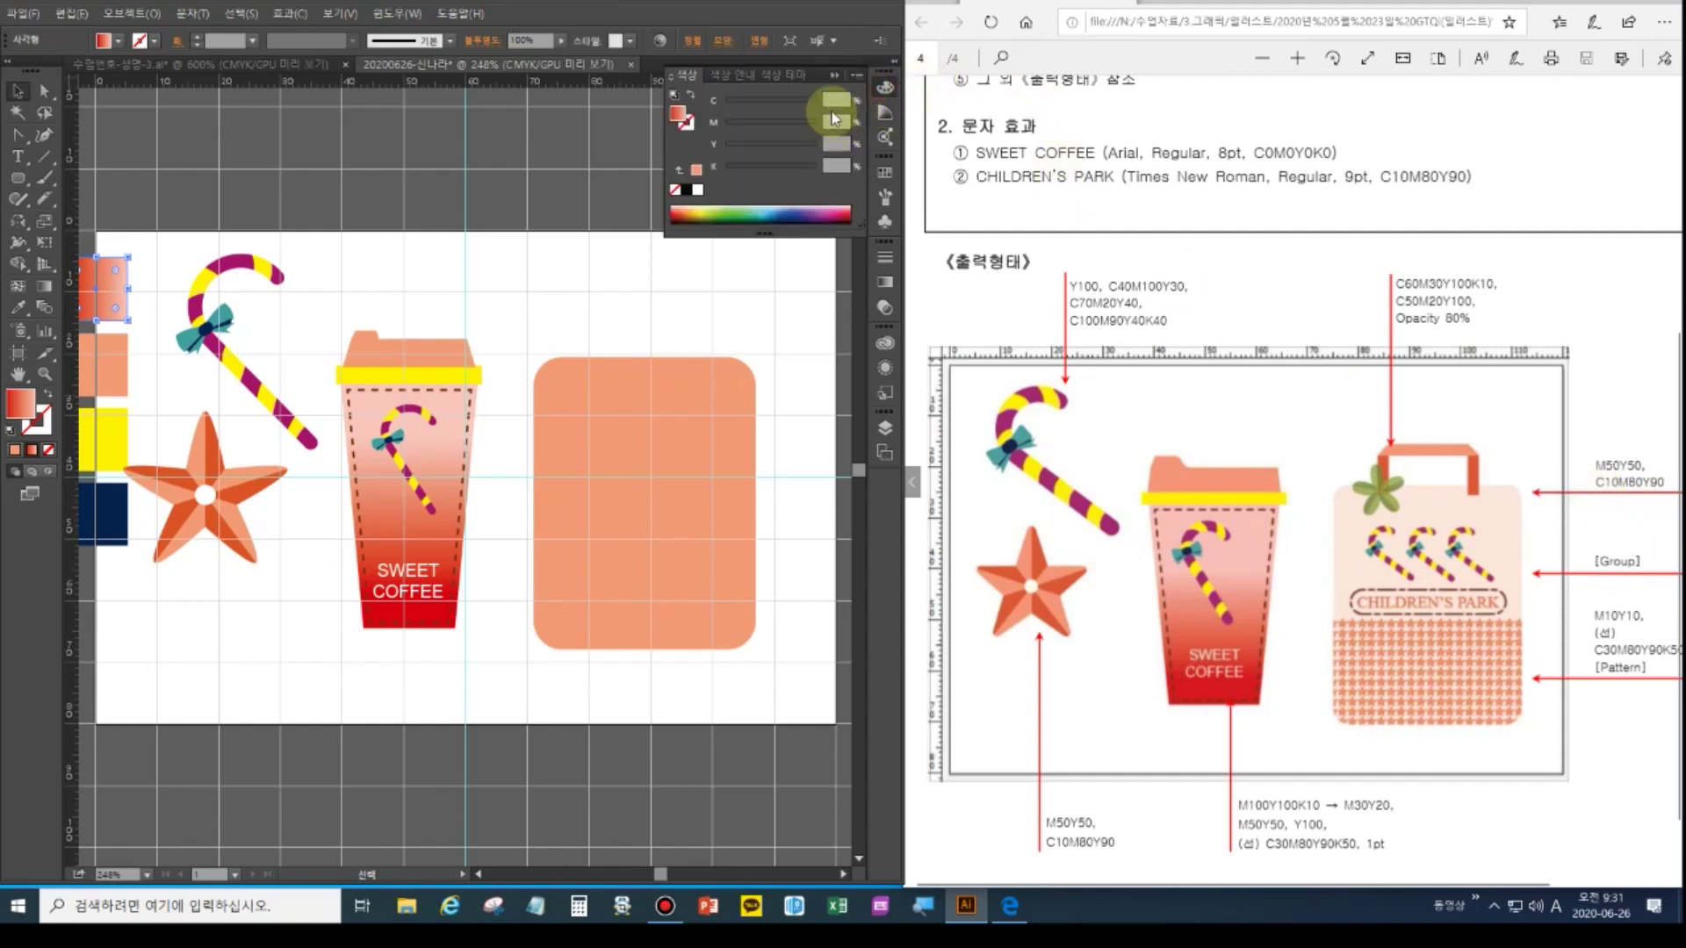
click(840, 121)
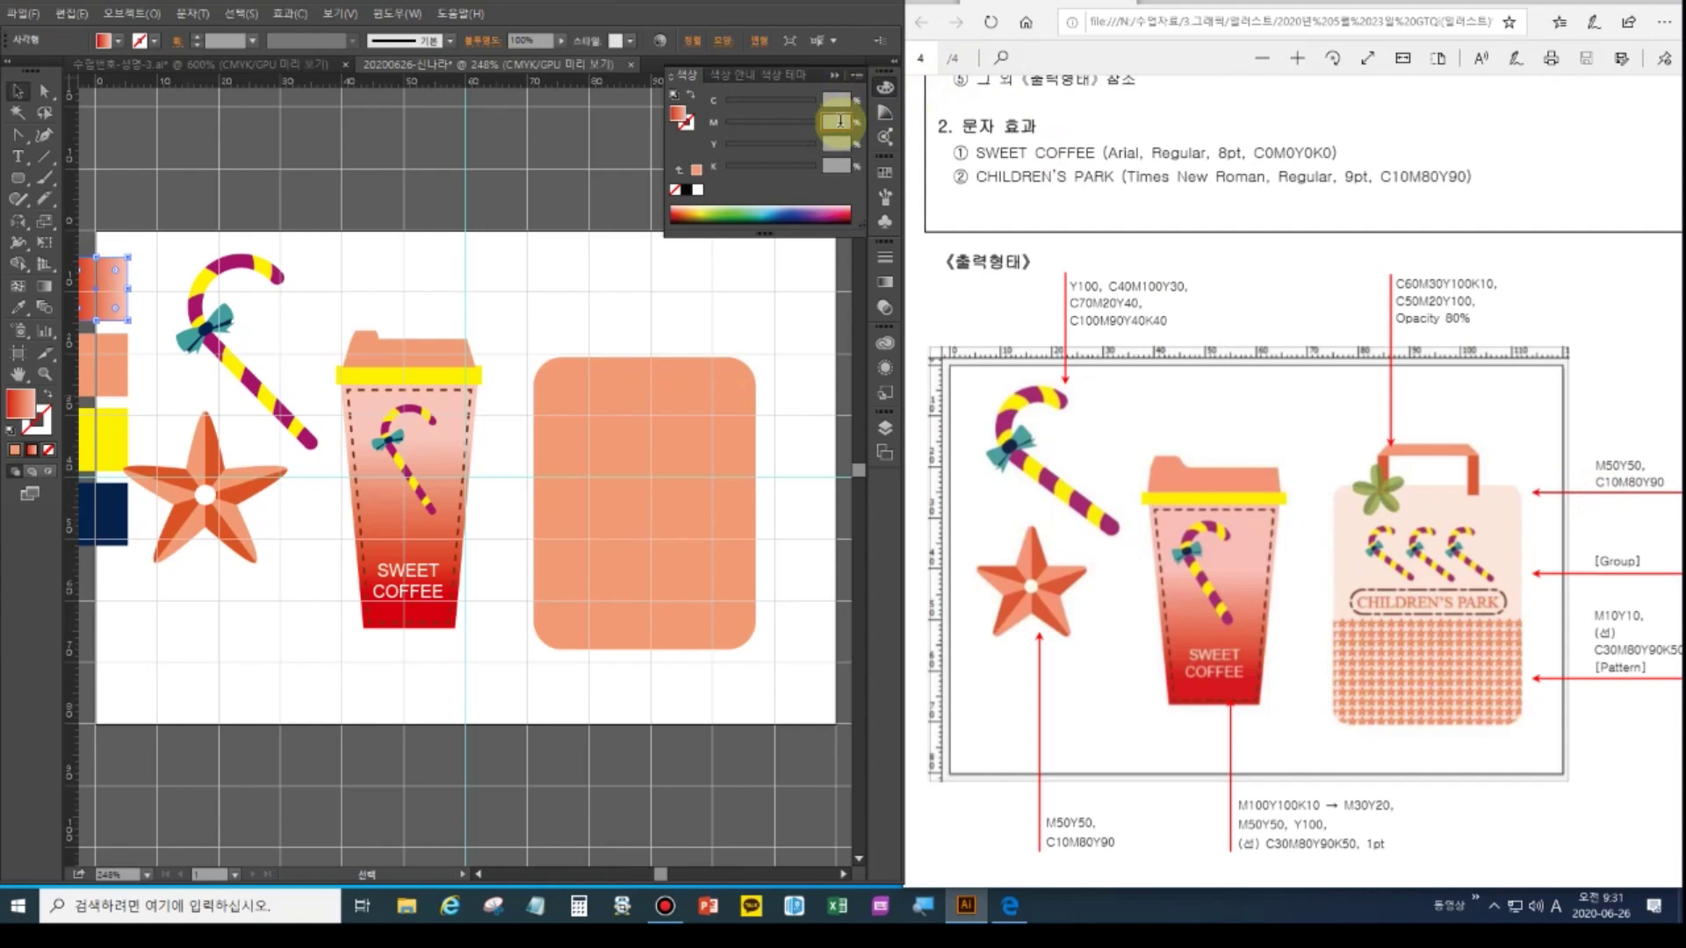
text(50)
key(Tab)
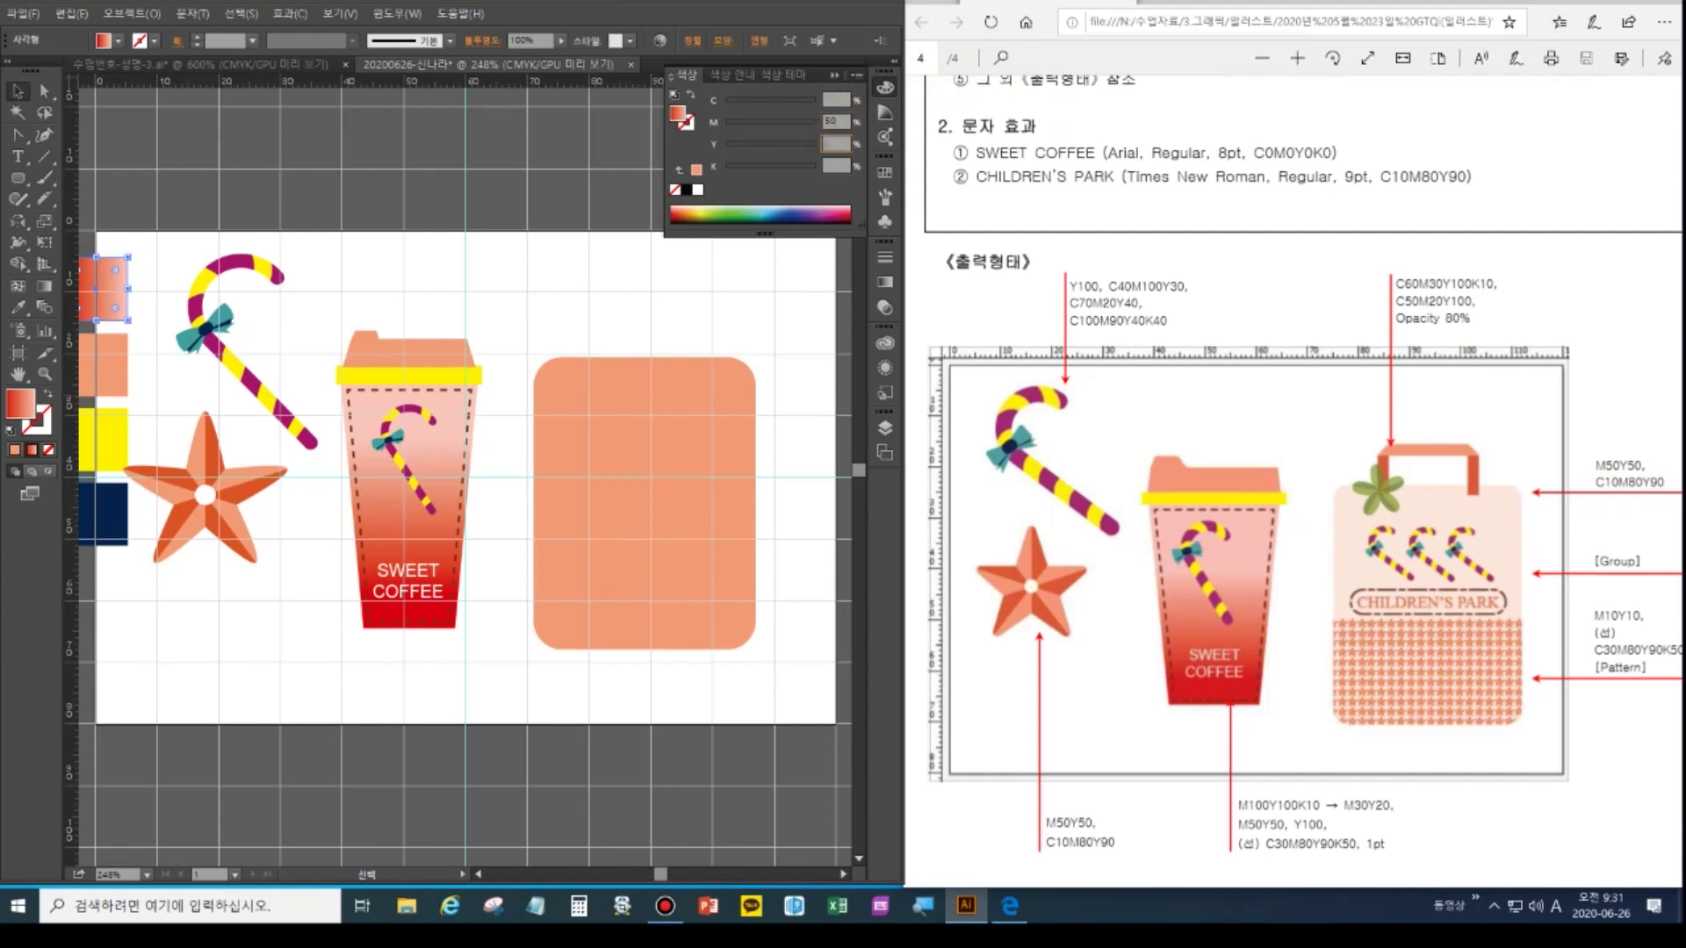
text(50)
key(Tab)
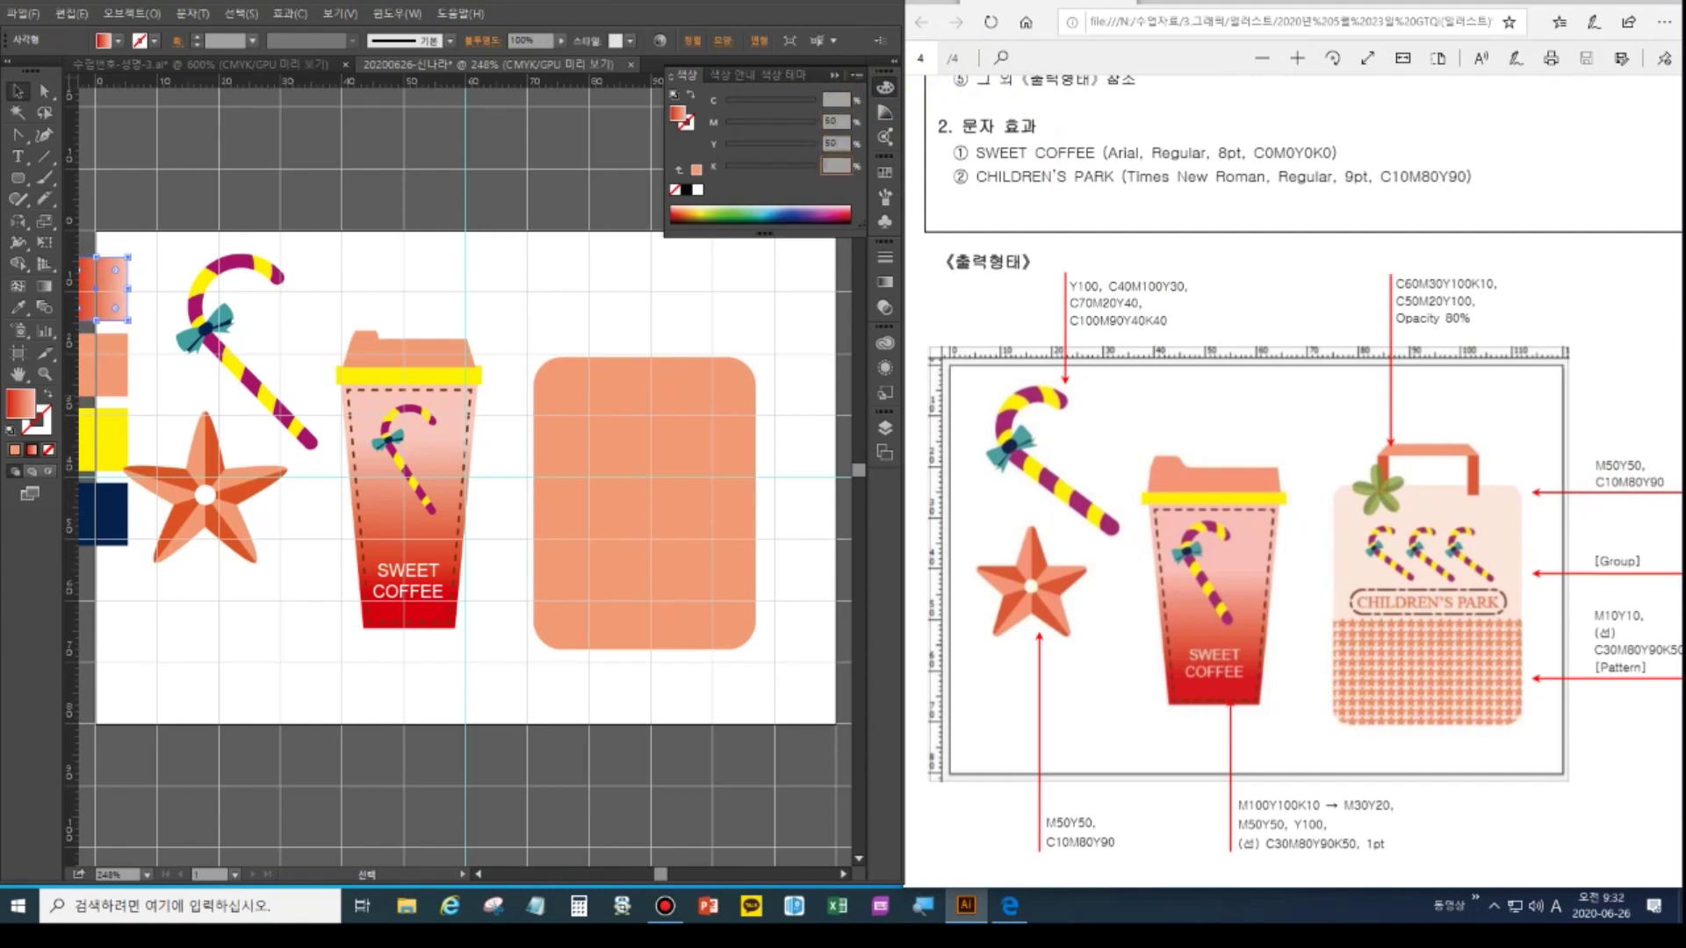
click(14, 450)
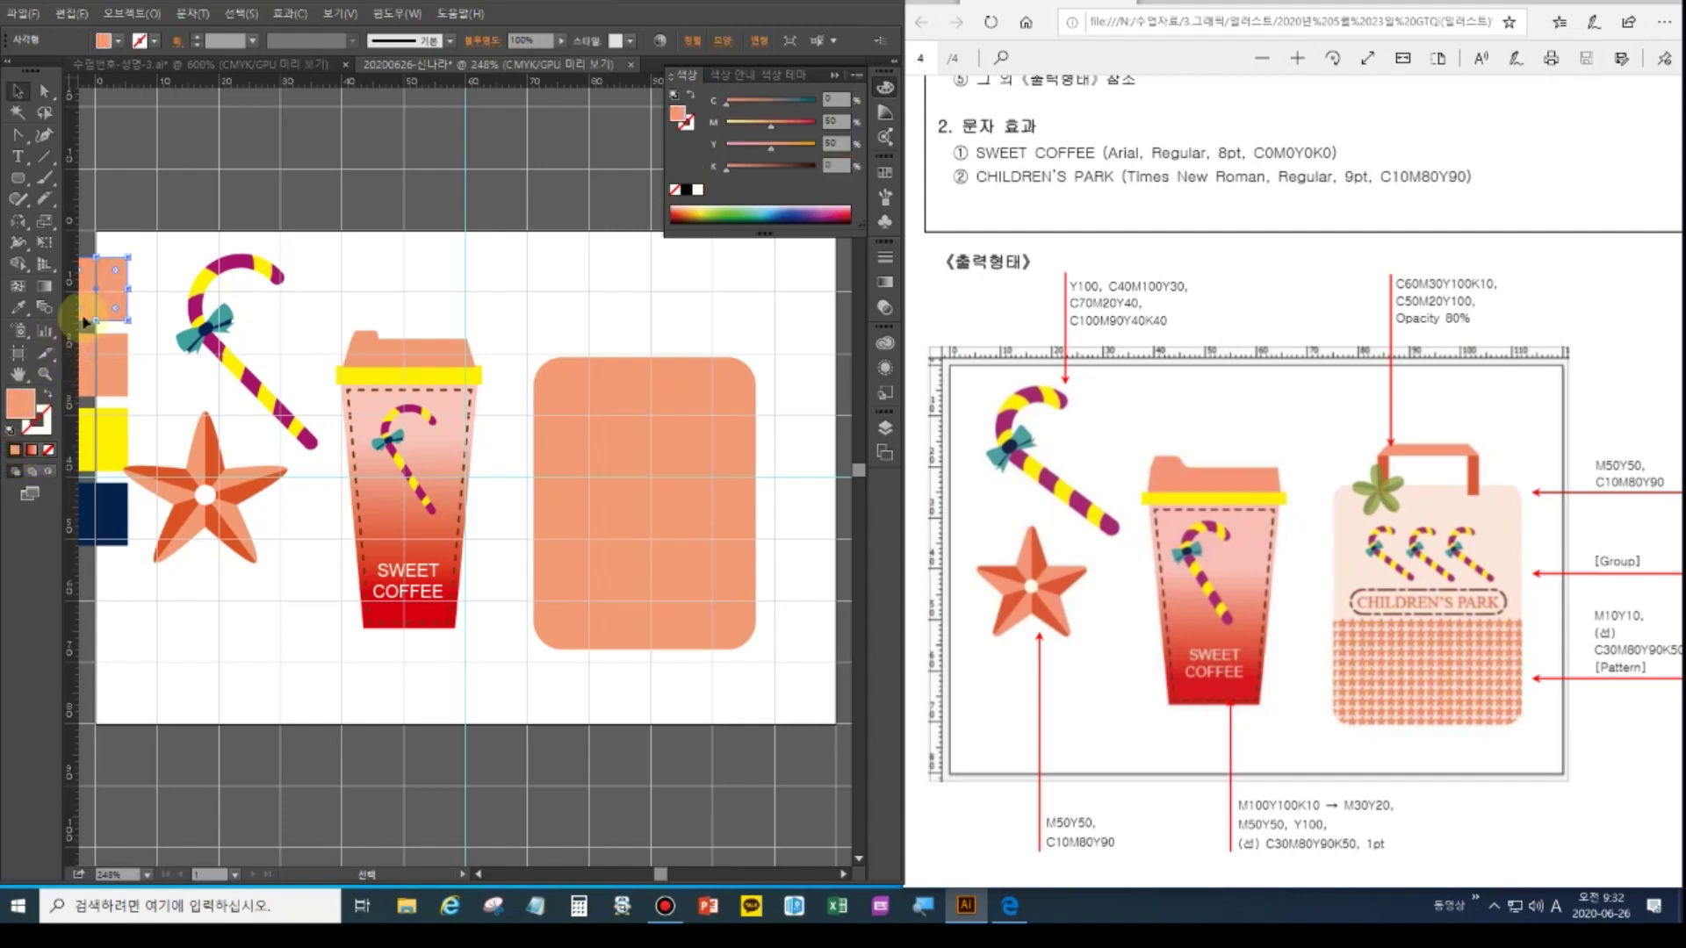
Recolour the second swatch square, below the M50 Y50 one, to C10 M80 Y90
click(110, 365)
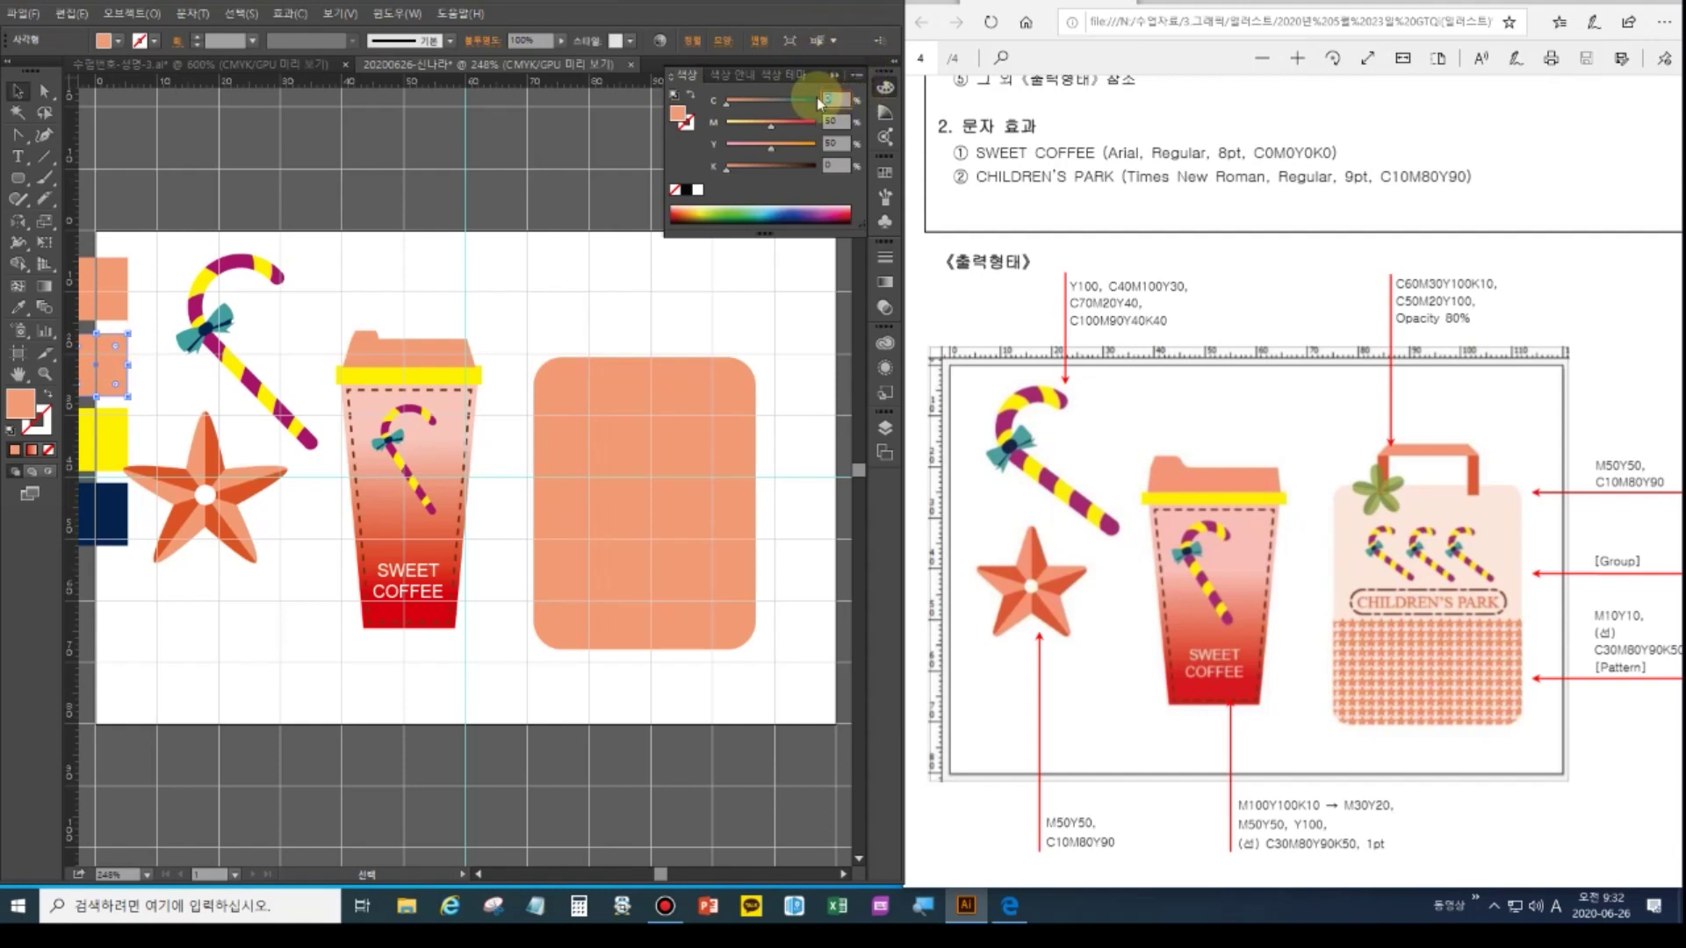
text(10)
key(Tab)
text(80)
key(Tab)
click(820, 103)
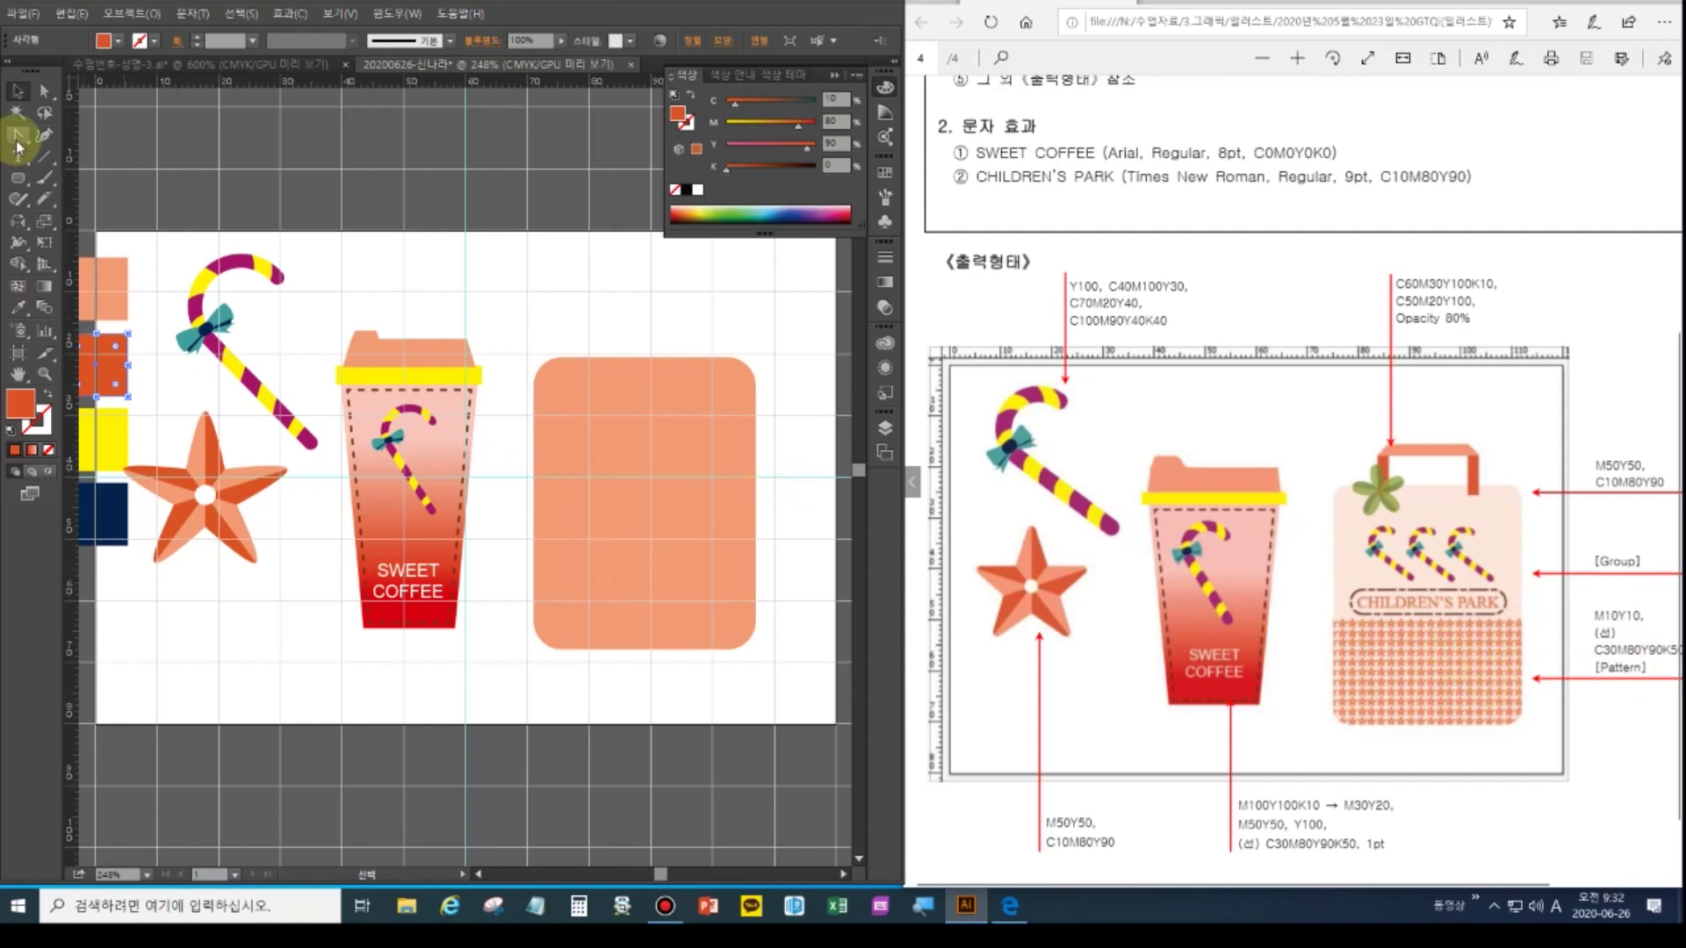
Examine the bag body's fill colour in the finished reference document and the bag handle in the exam sheet
click(673, 423)
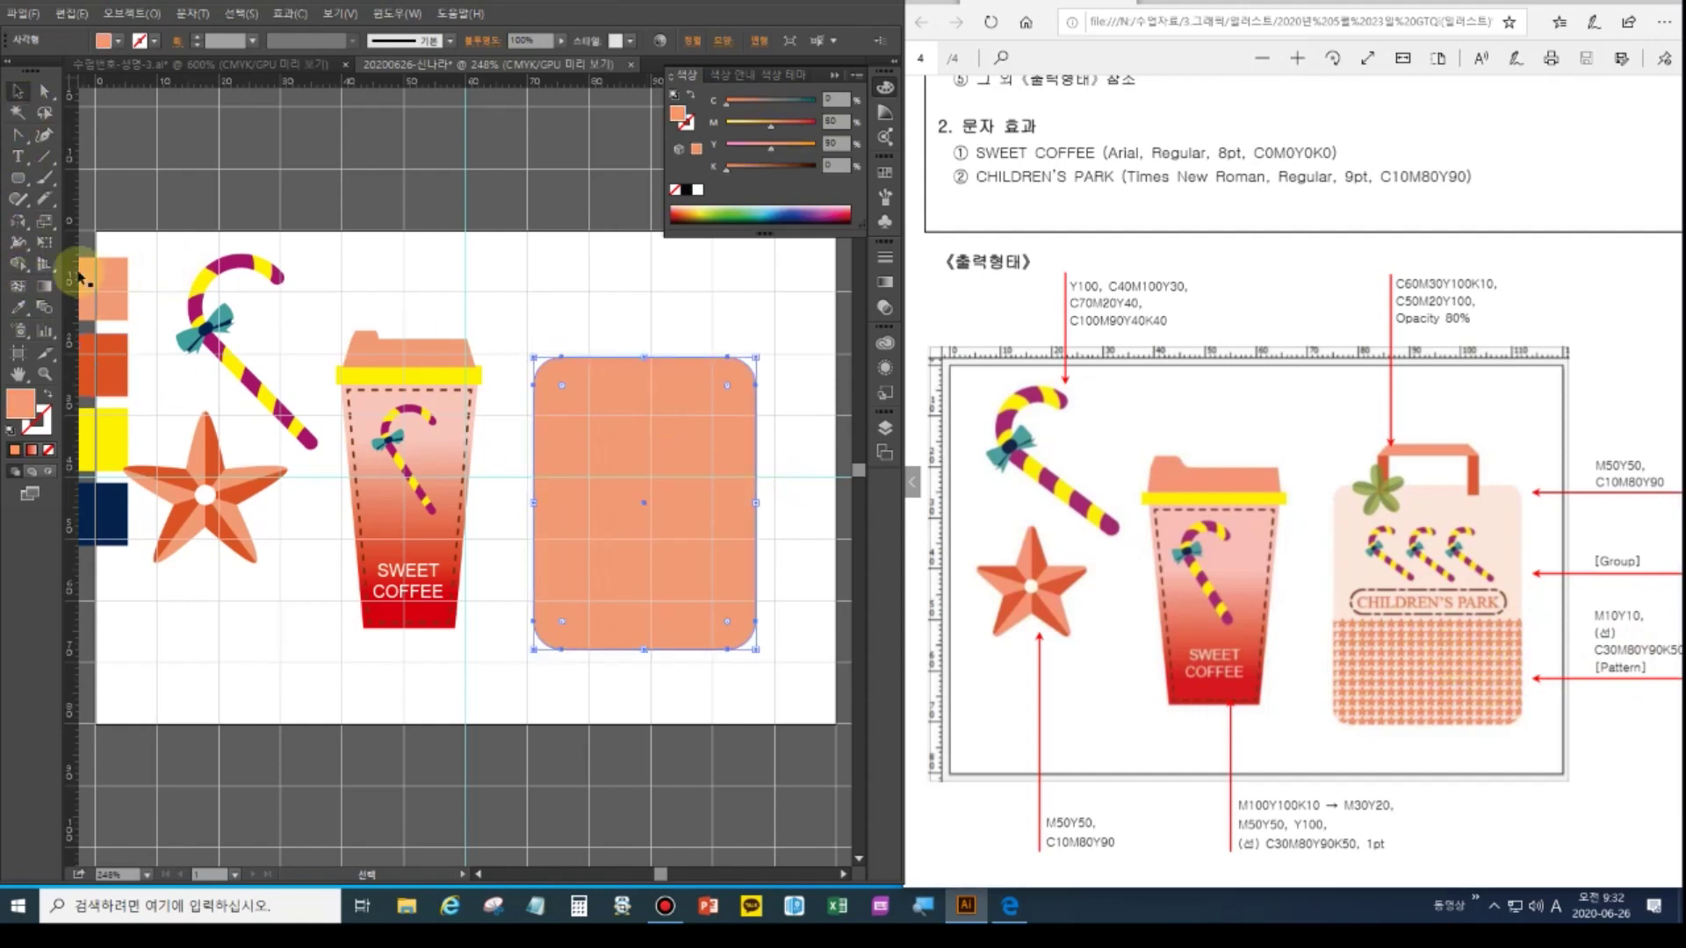
click(18, 308)
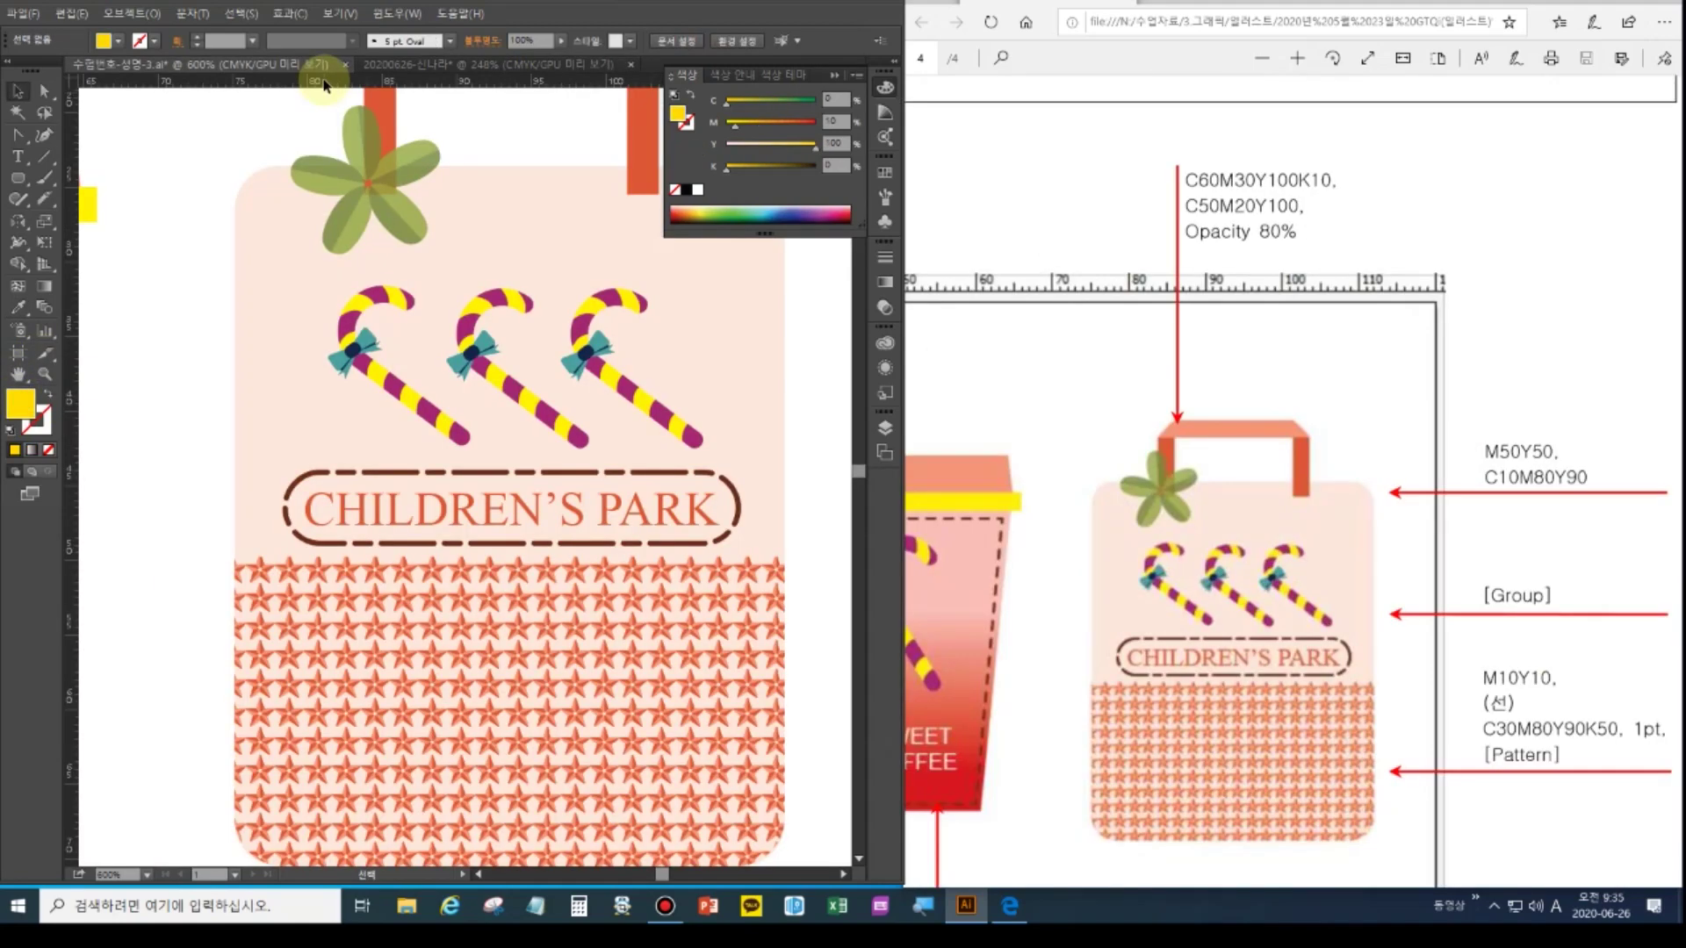
click(488, 257)
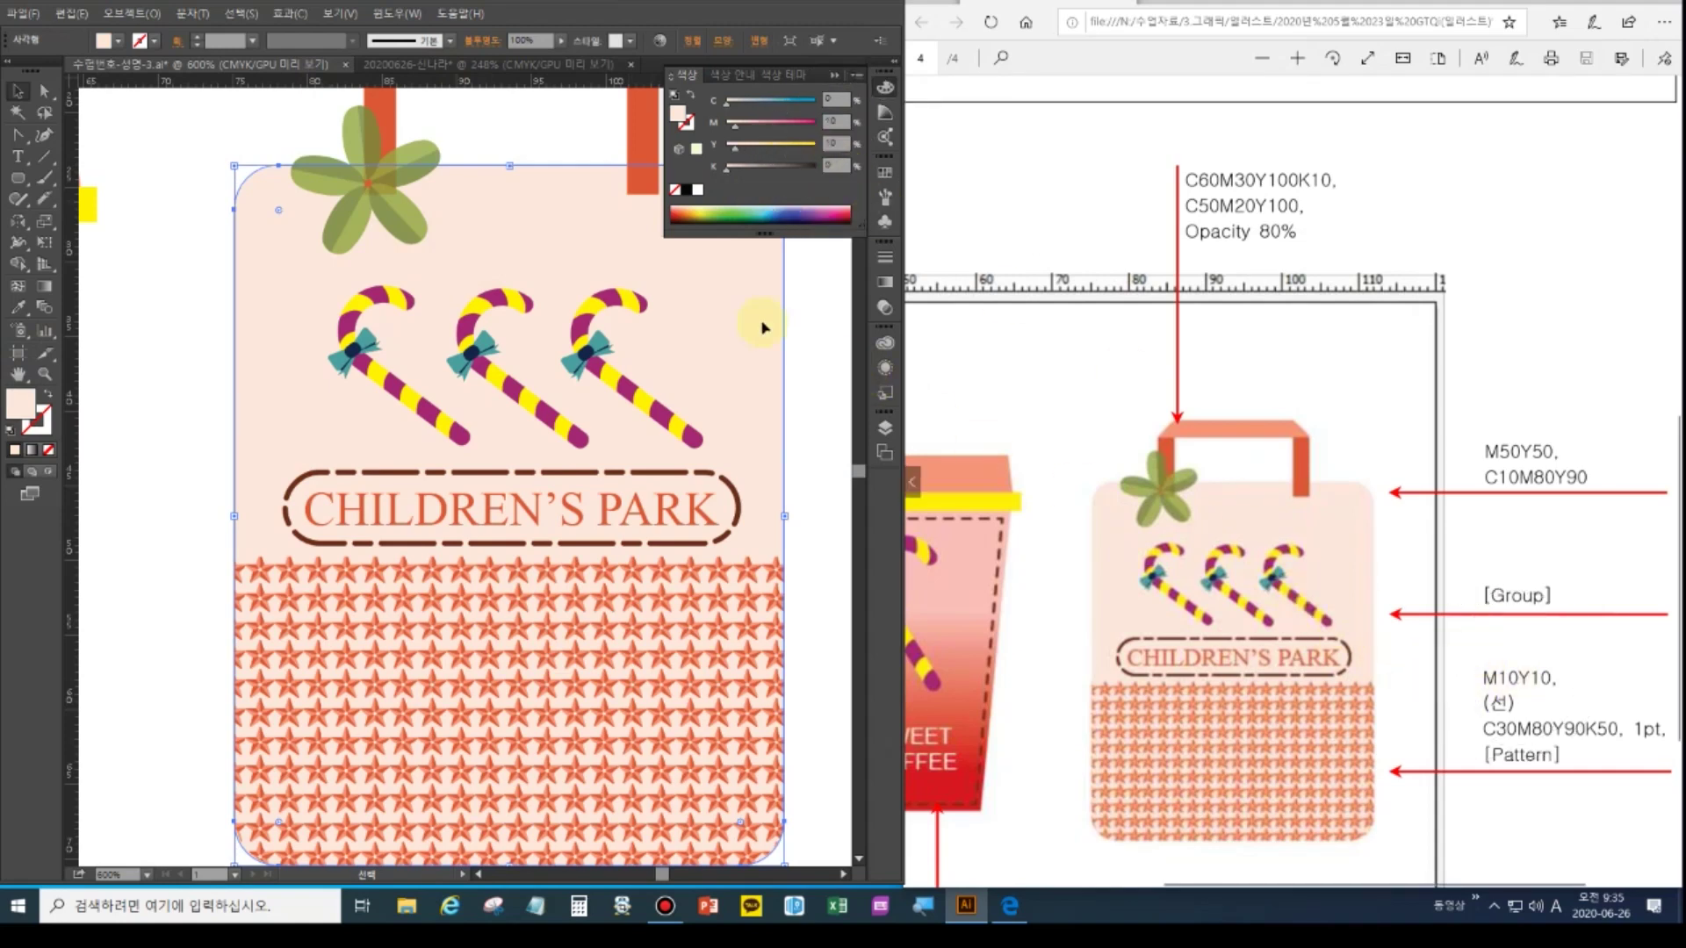
click(445, 63)
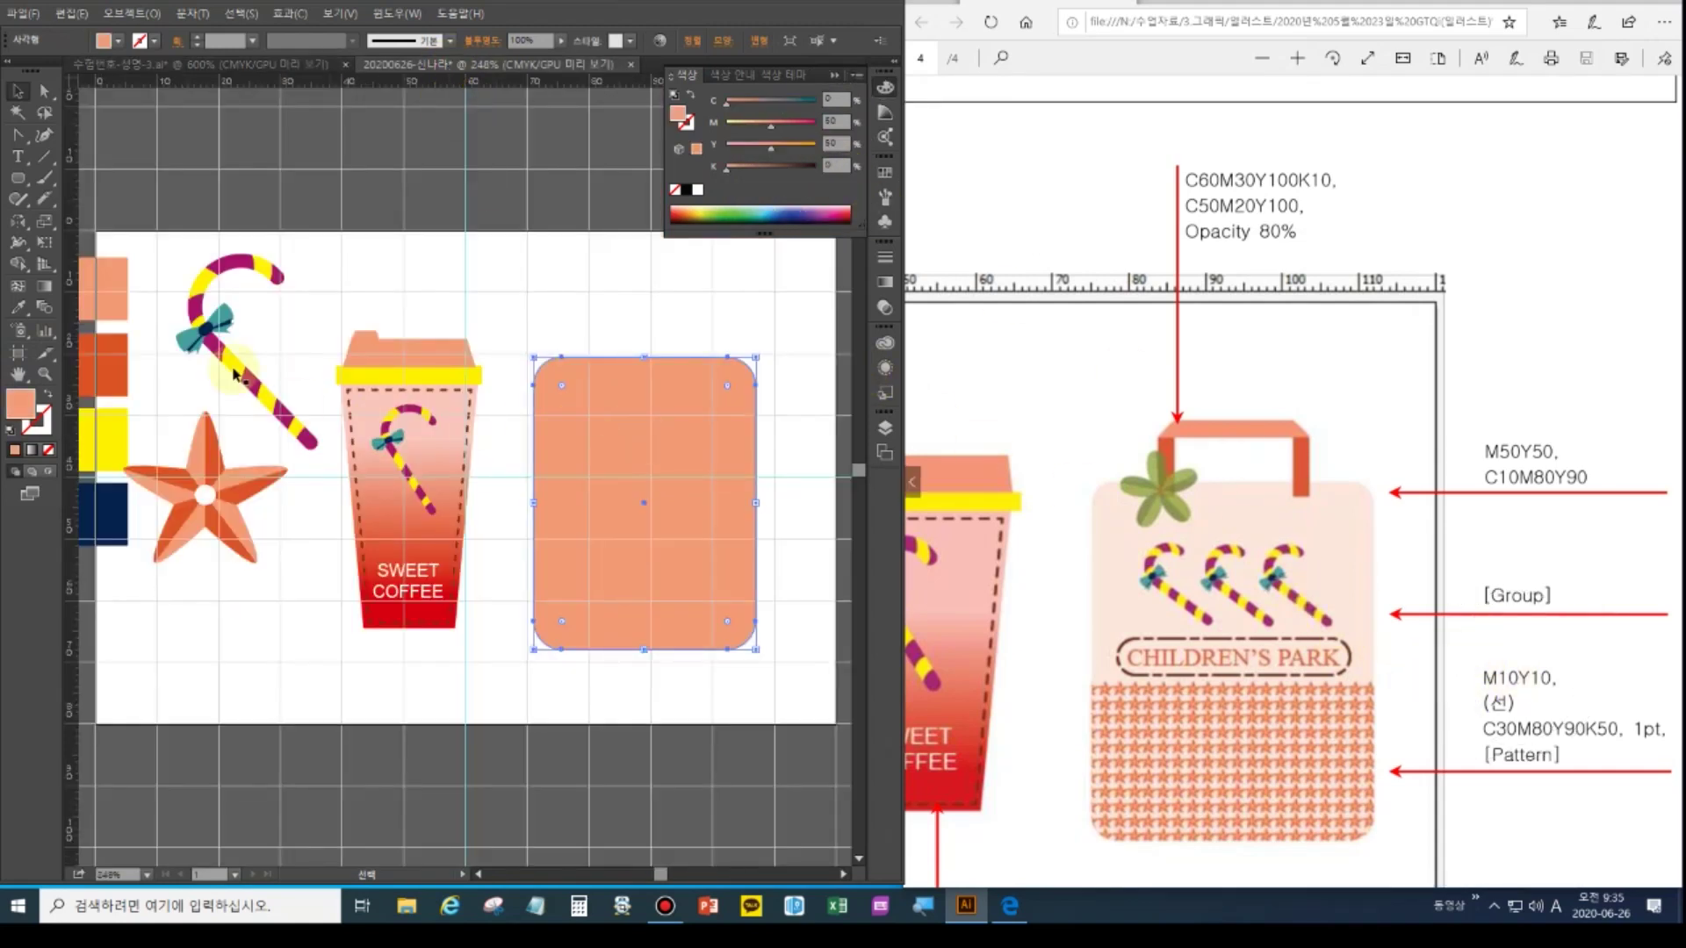
click(96, 294)
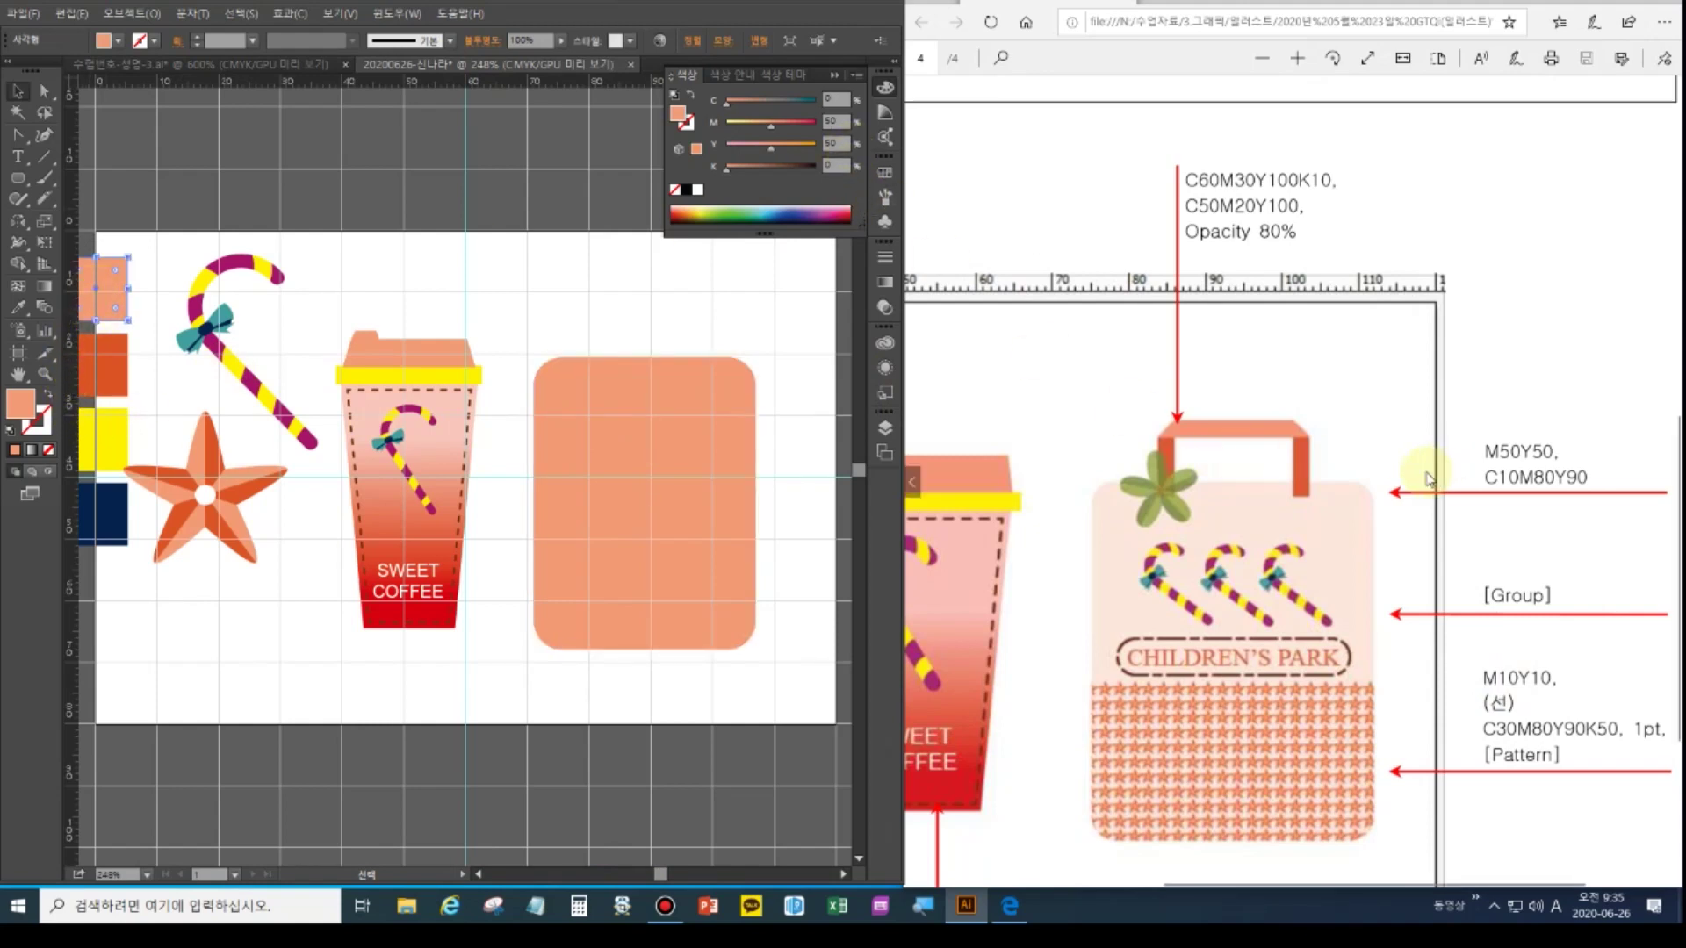
click(1310, 445)
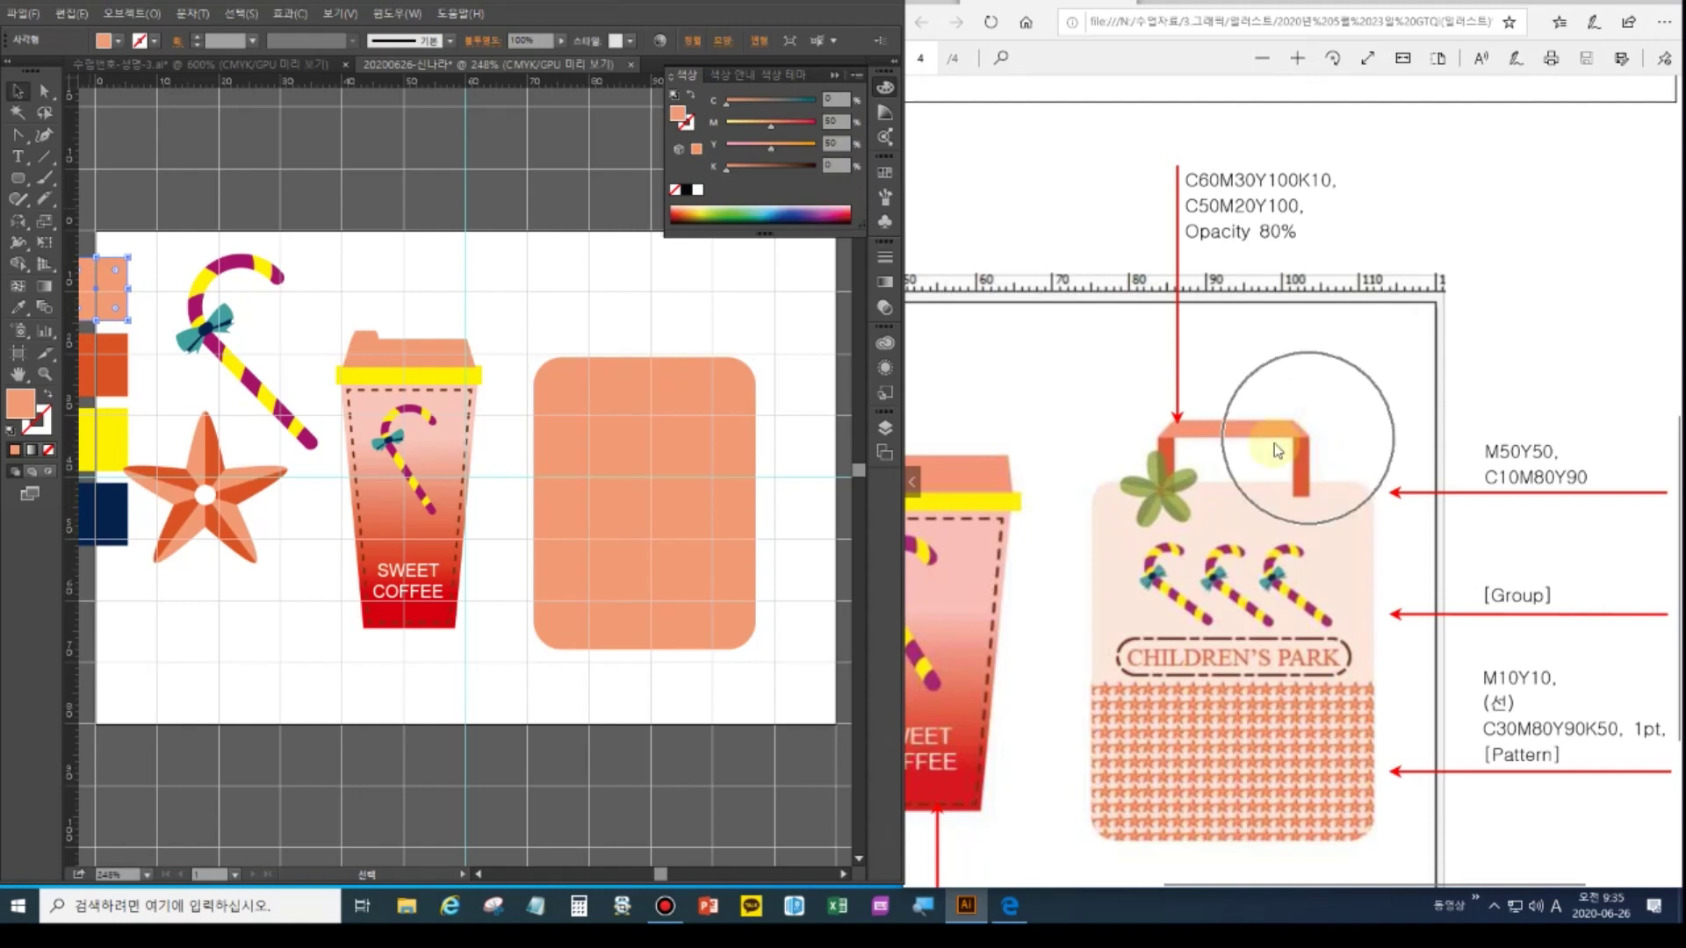
Recolour the navy swatch square to C0 M10 Y10 K0
click(103, 507)
click(822, 104)
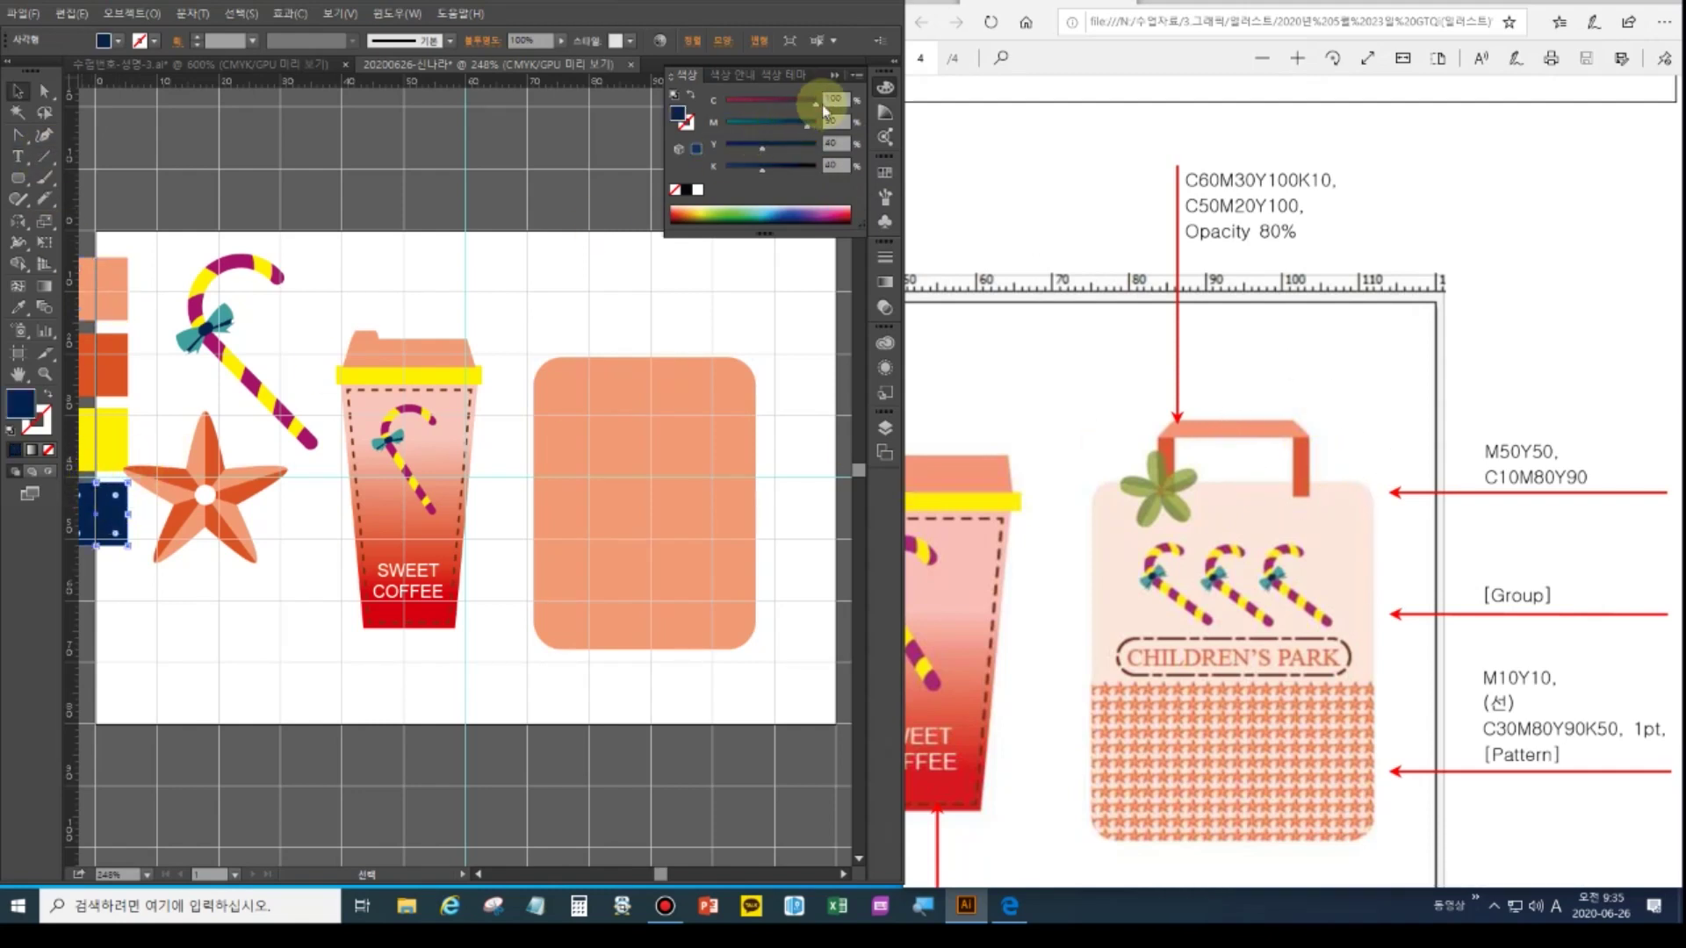
drag(821, 103, 799, 103)
text(0)
key(Tab)
text(10)
key(Tab)
text(10)
key(Tab)
text(0)
key(Tab)
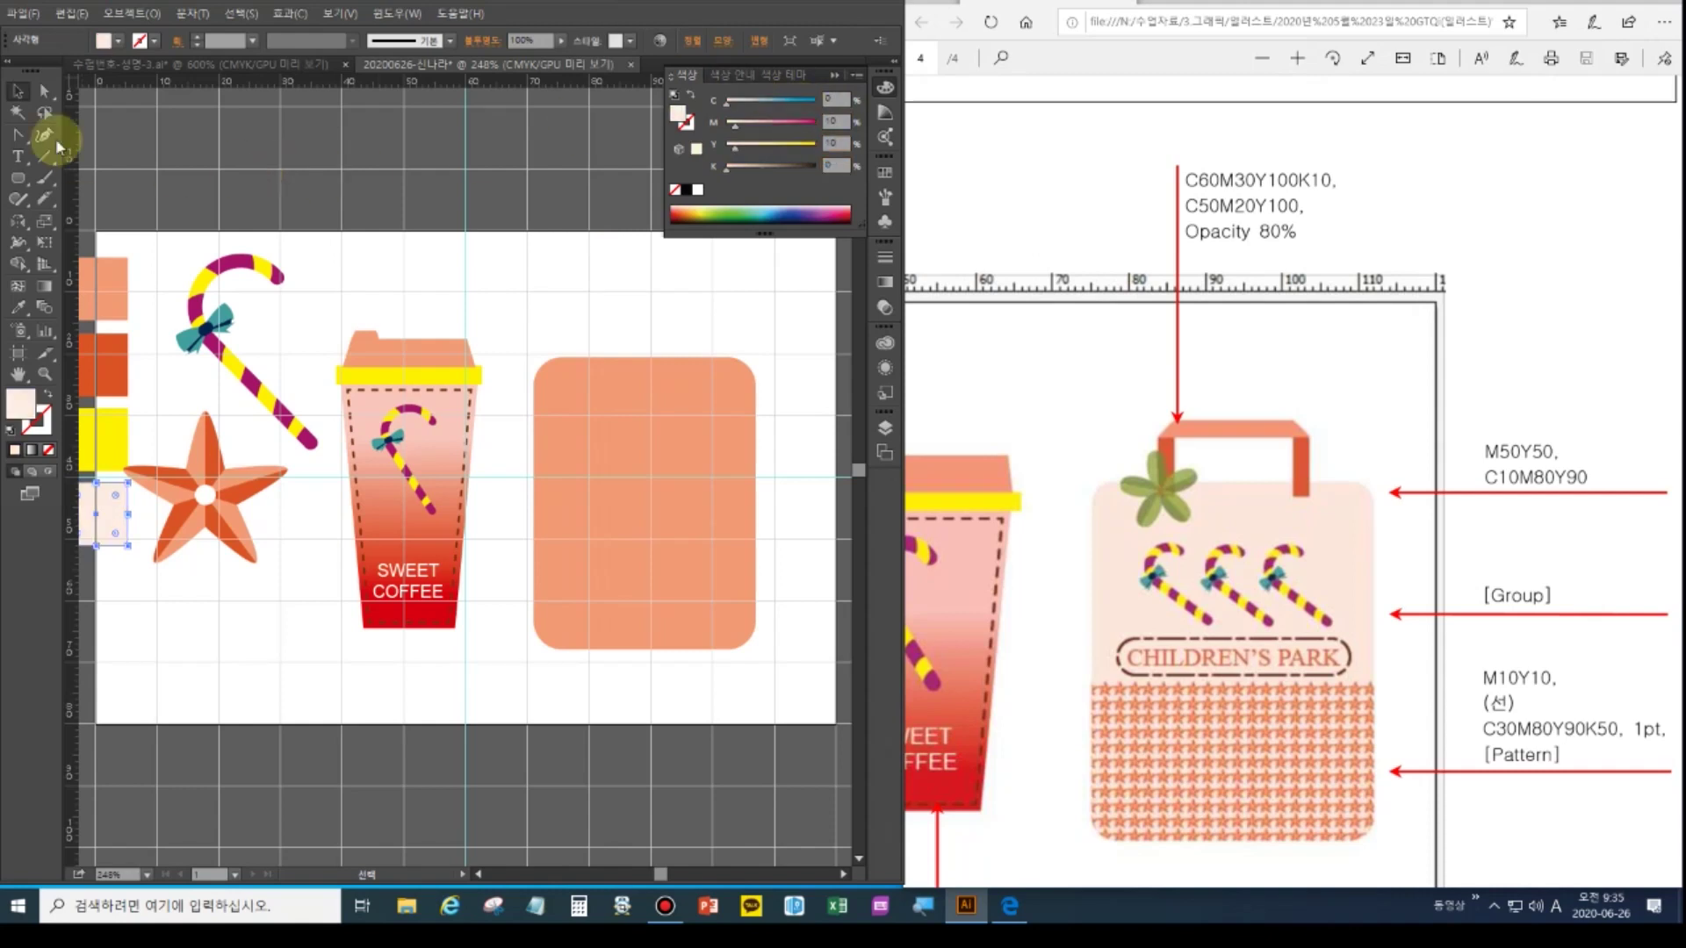
Fill the rounded bag body with the pale M10 Y10 swatch colour using the Eyedropper
click(17, 90)
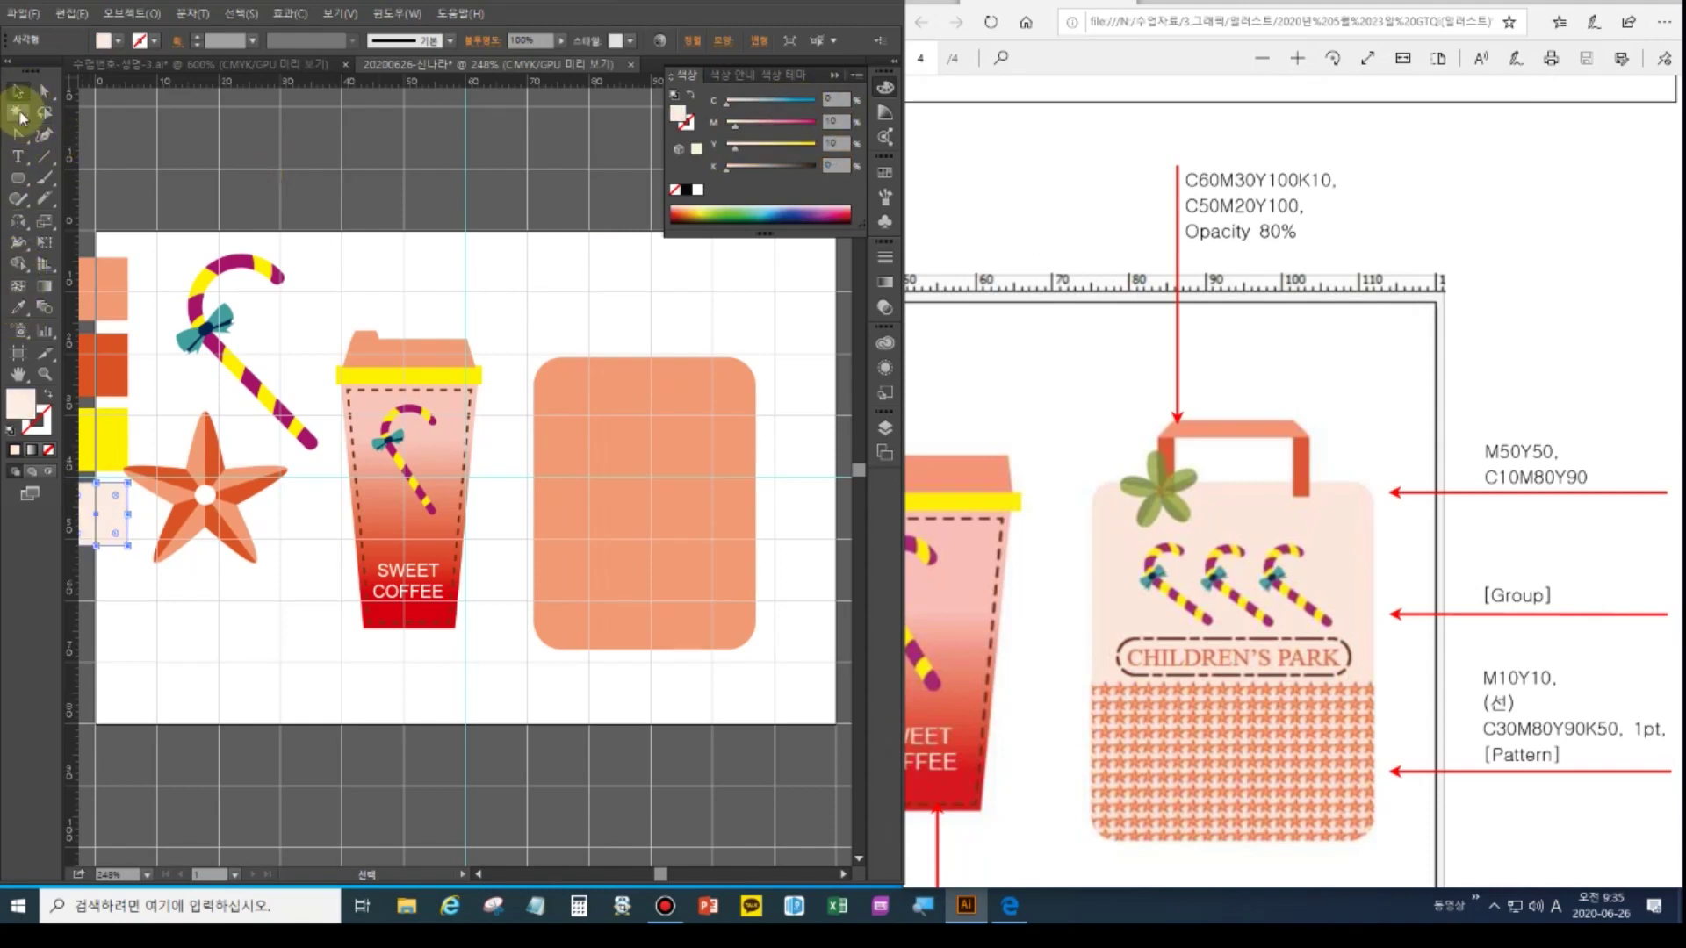
click(562, 417)
click(18, 308)
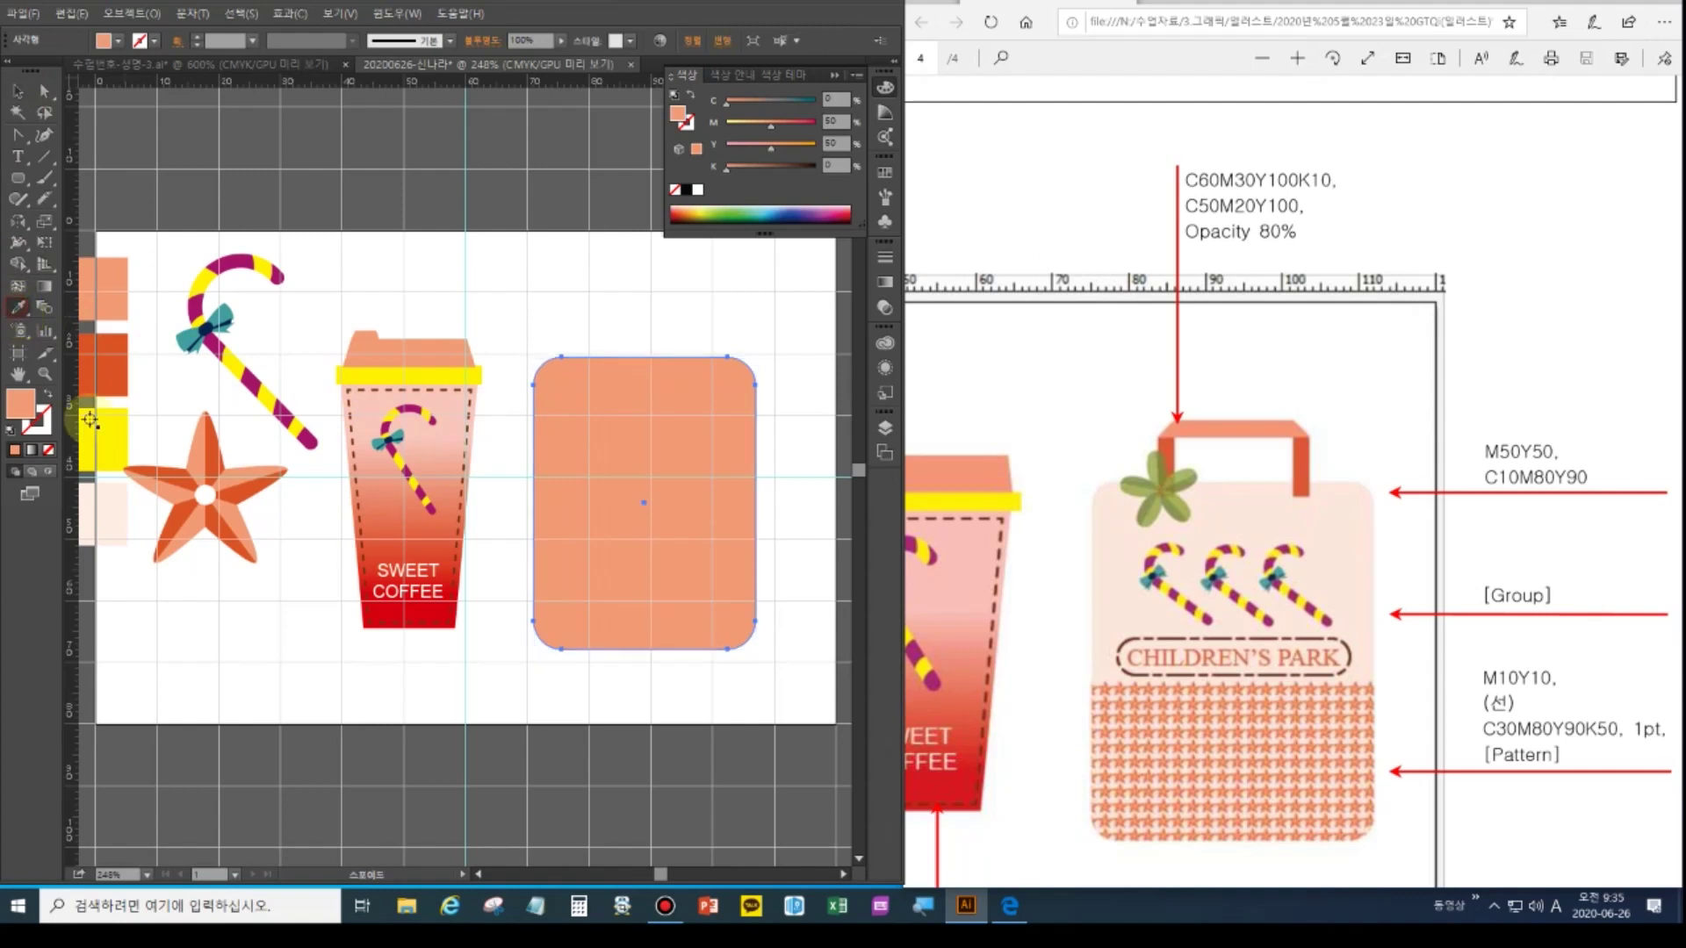
click(109, 509)
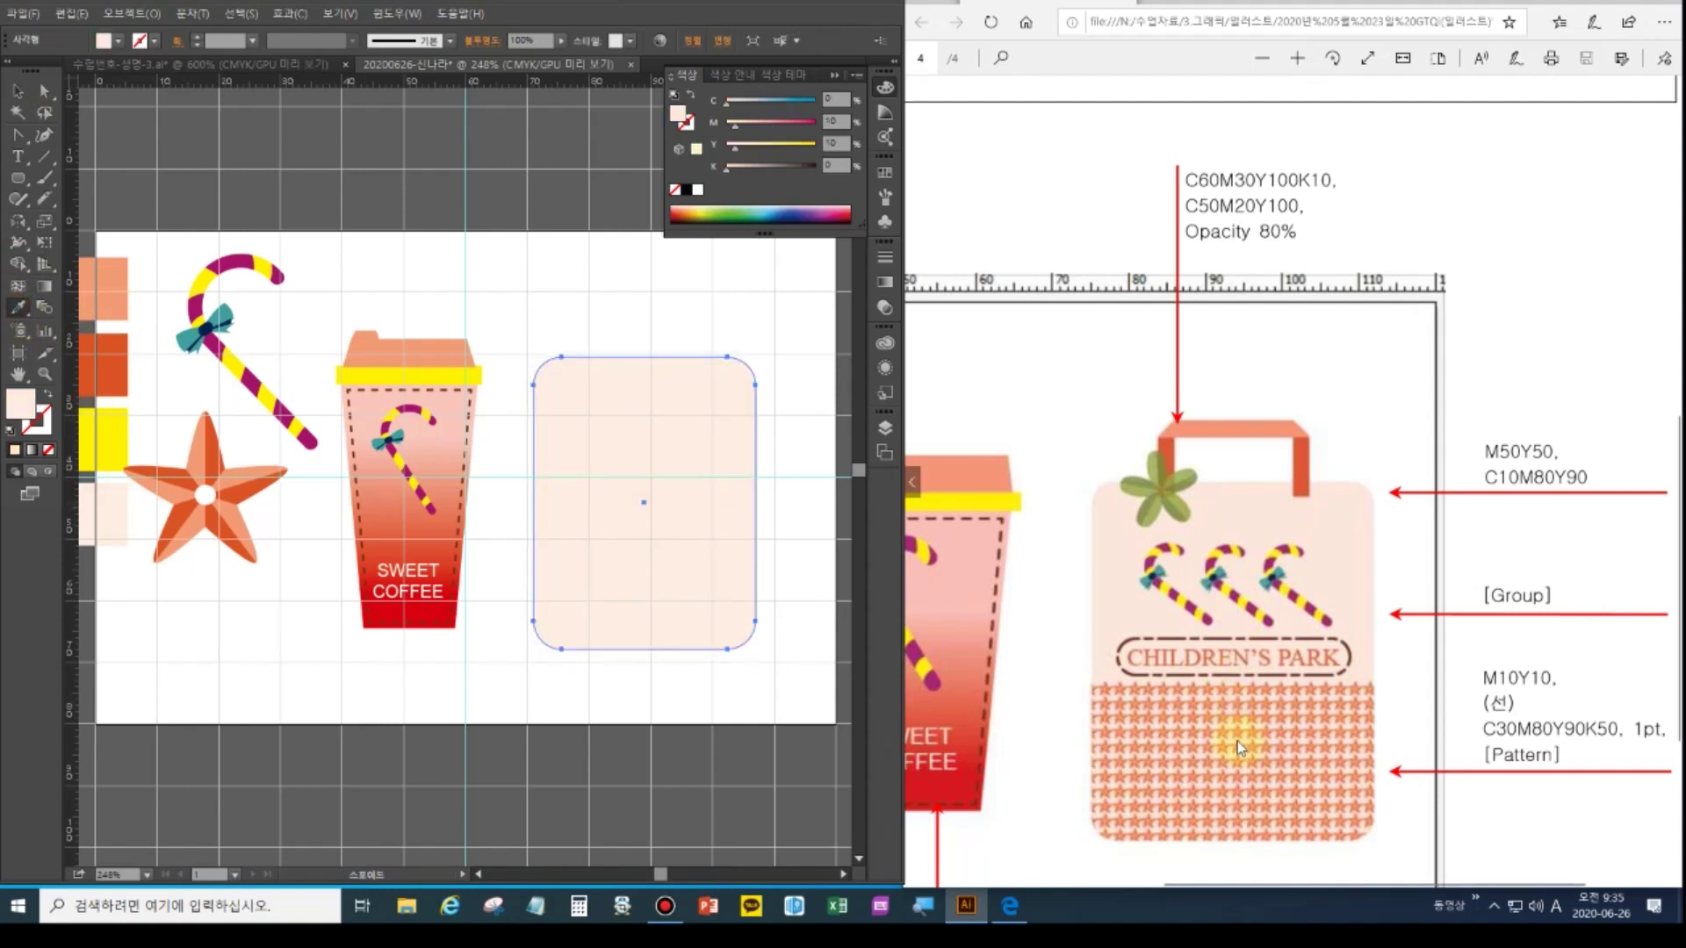
Copy the rounded bag body and paste the duplicate directly in front of it
click(18, 92)
click(630, 397)
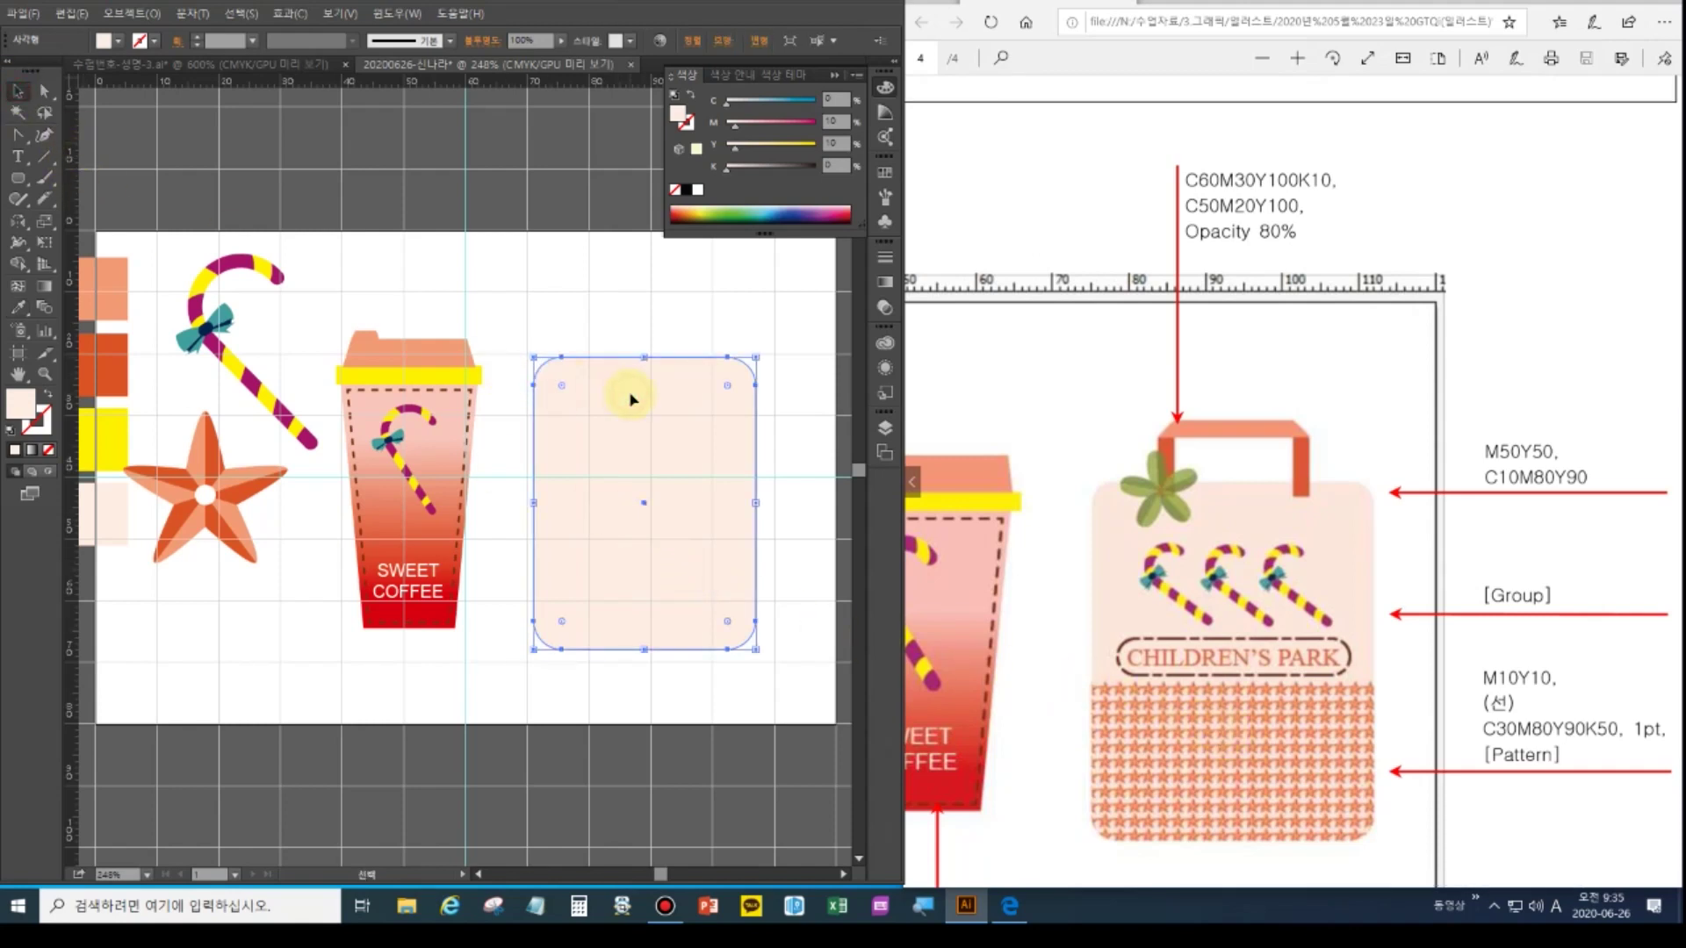
key(a)
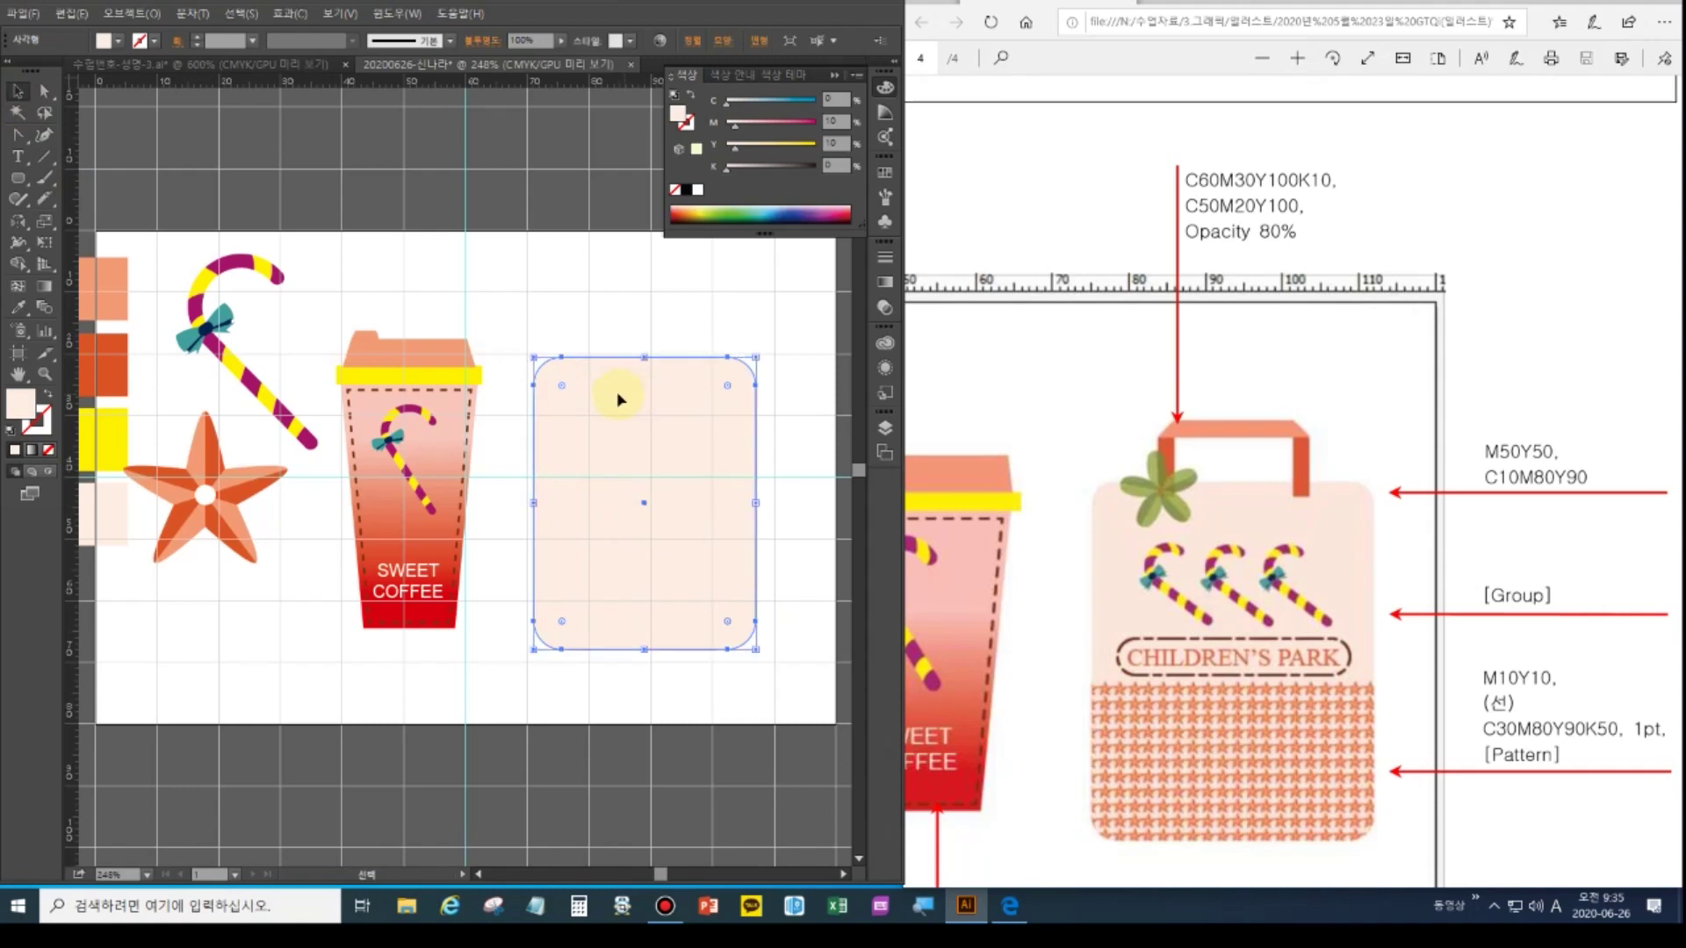
click(72, 13)
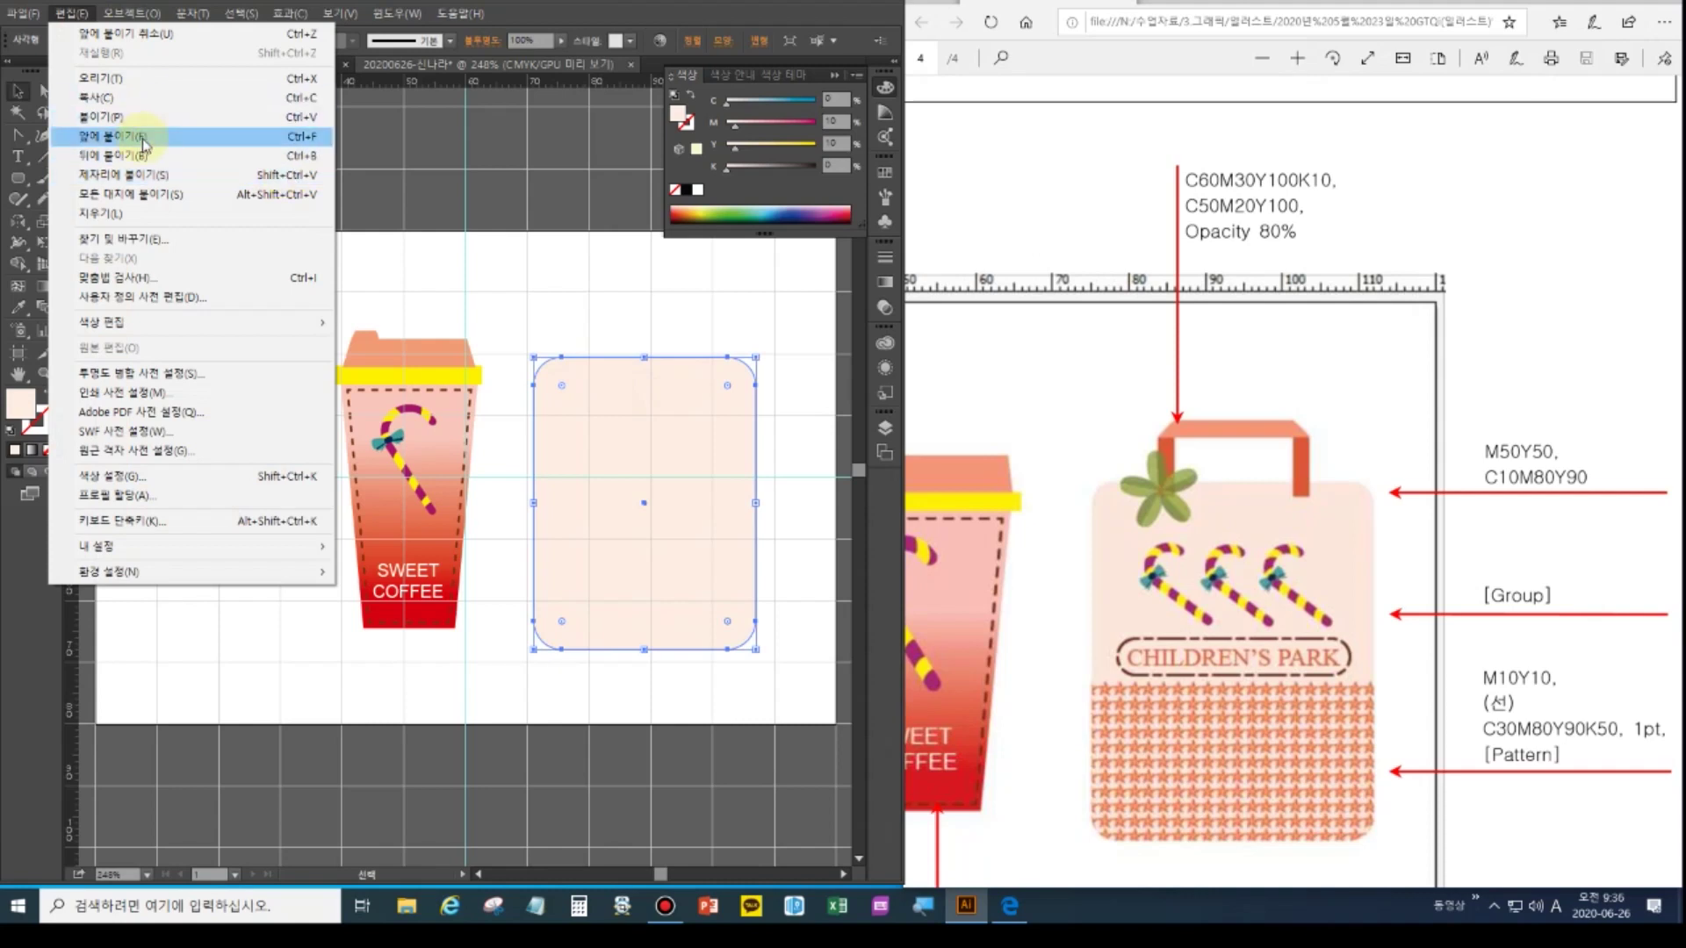
Shorten the front copy of the bag body from above to cover only the lower part, and fill it with the yellow swatch colour
click(604, 303)
click(624, 428)
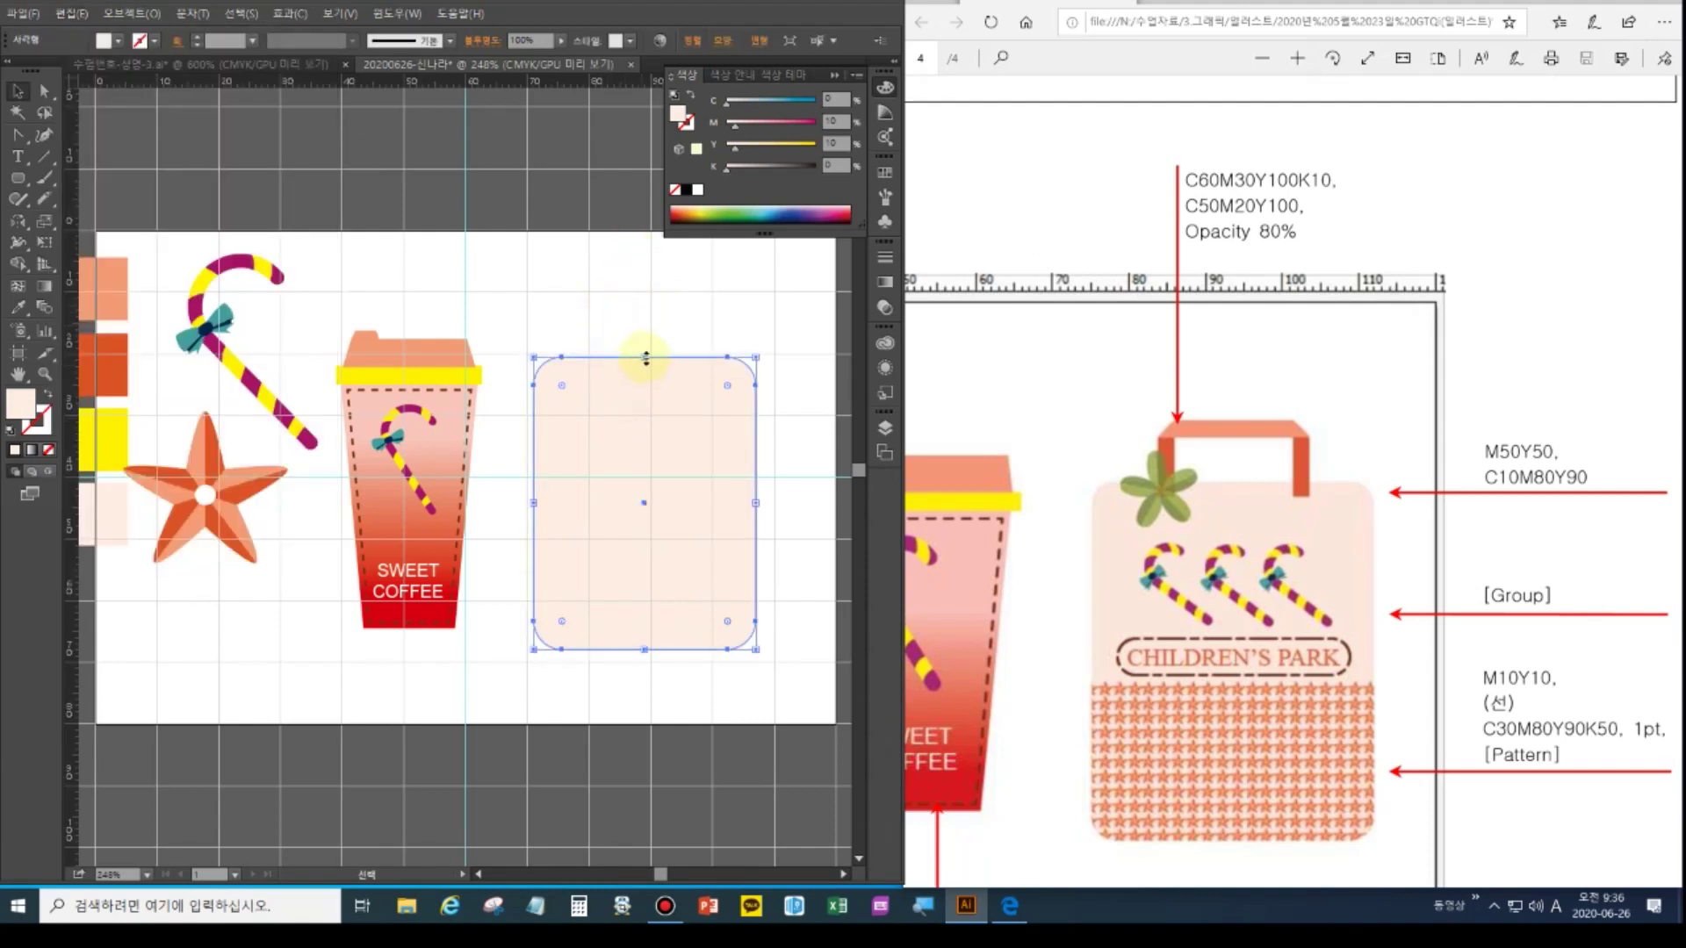
drag(645, 358, 649, 485)
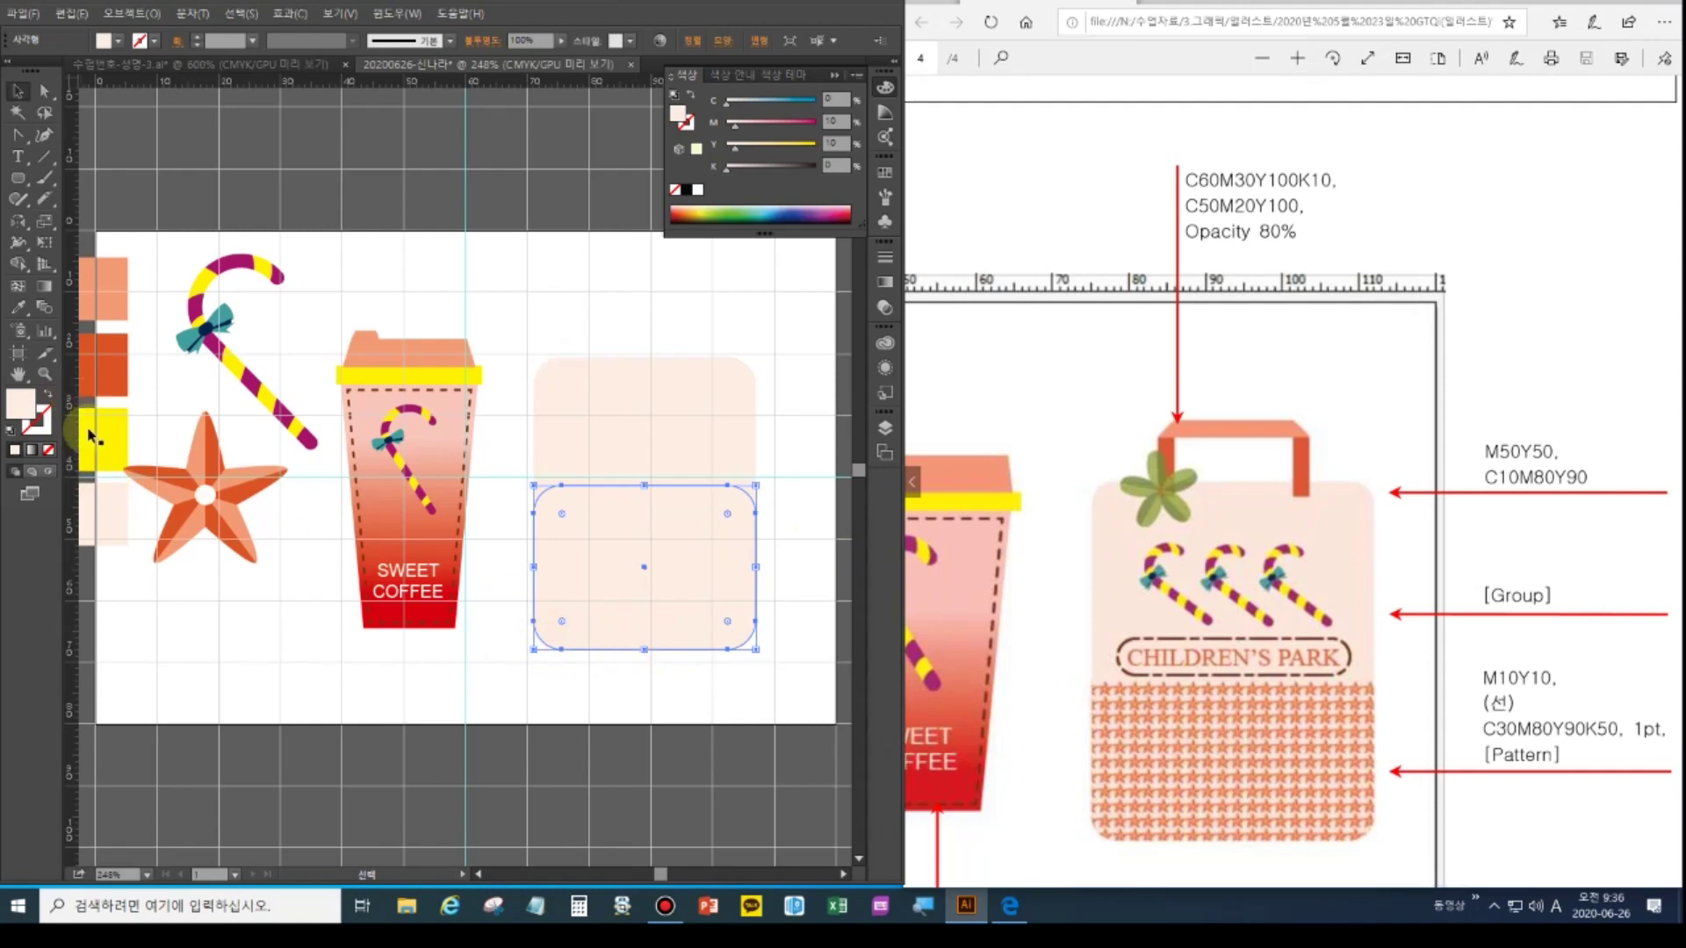
click(17, 308)
click(104, 439)
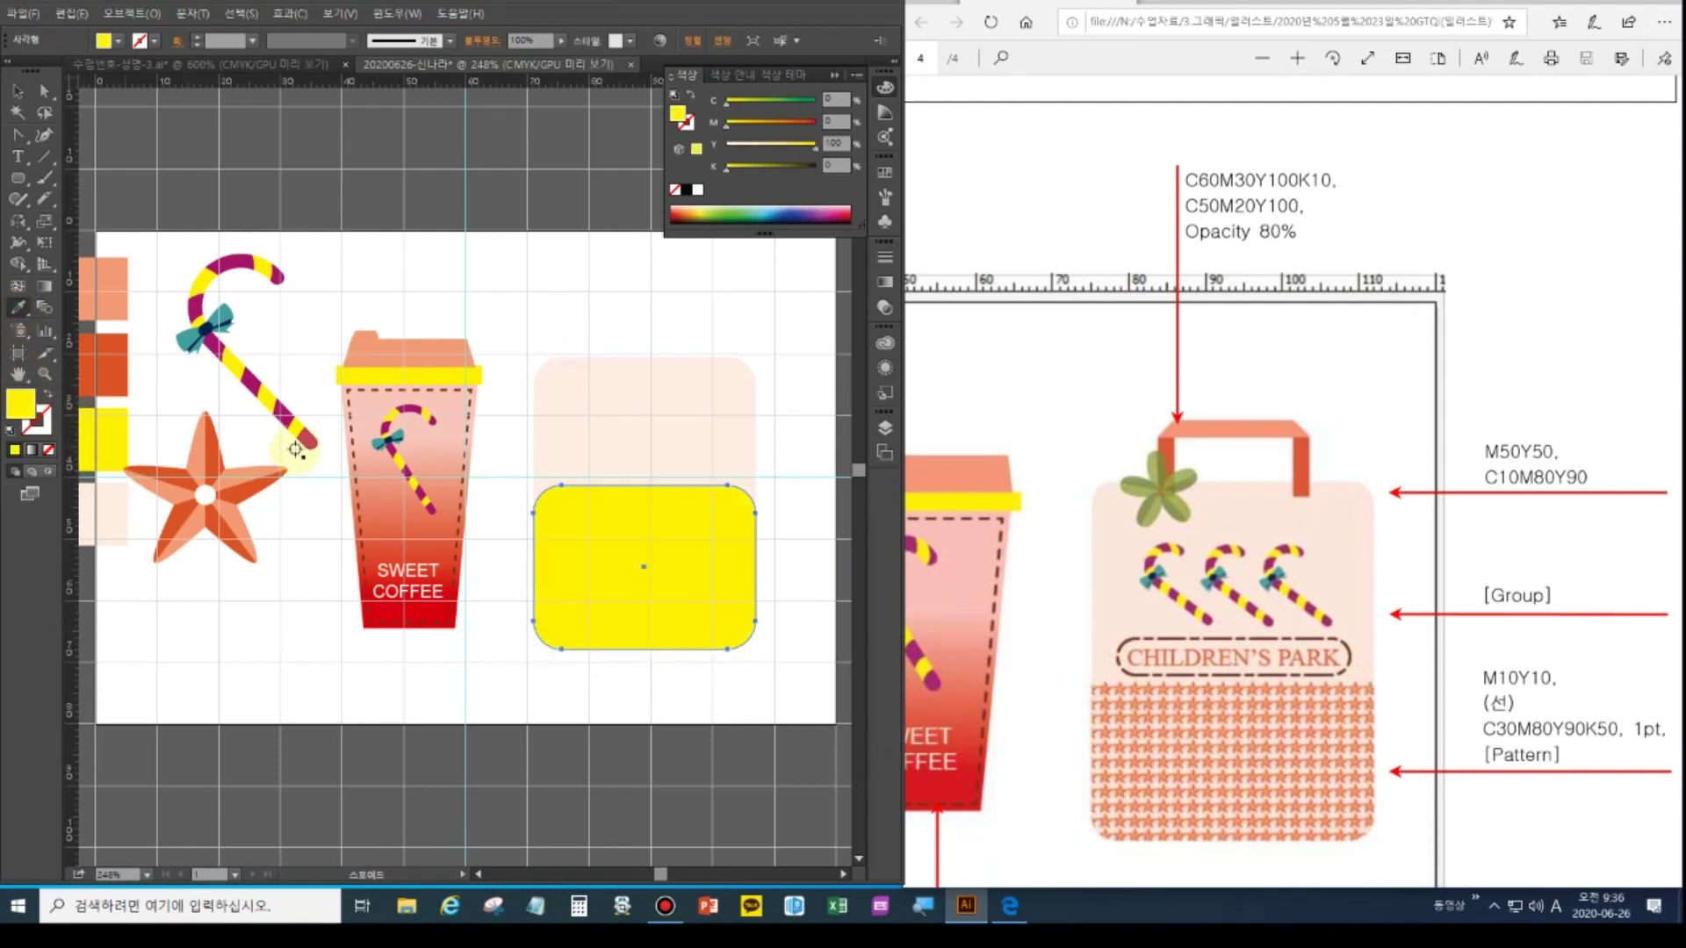
Remove the yellow shape's rounded upper corner anchors and join the open ends into a straight top edge
click(44, 90)
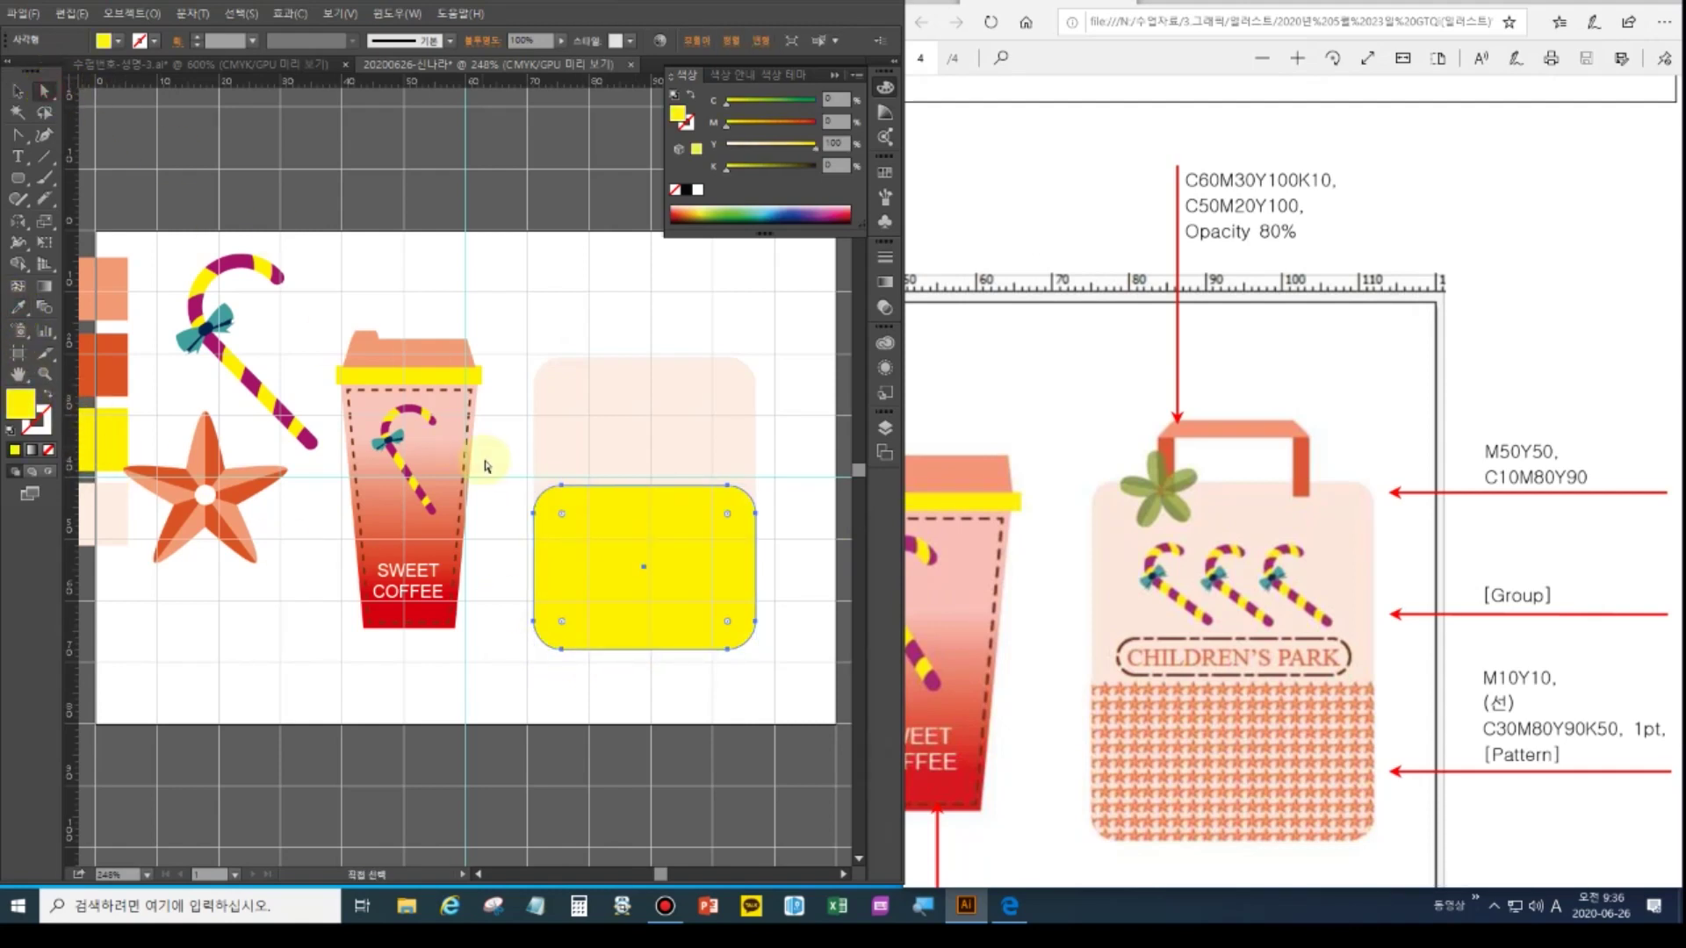
click(577, 441)
key(v)
key(ctrl+shift+a)
drag(548, 472, 733, 514)
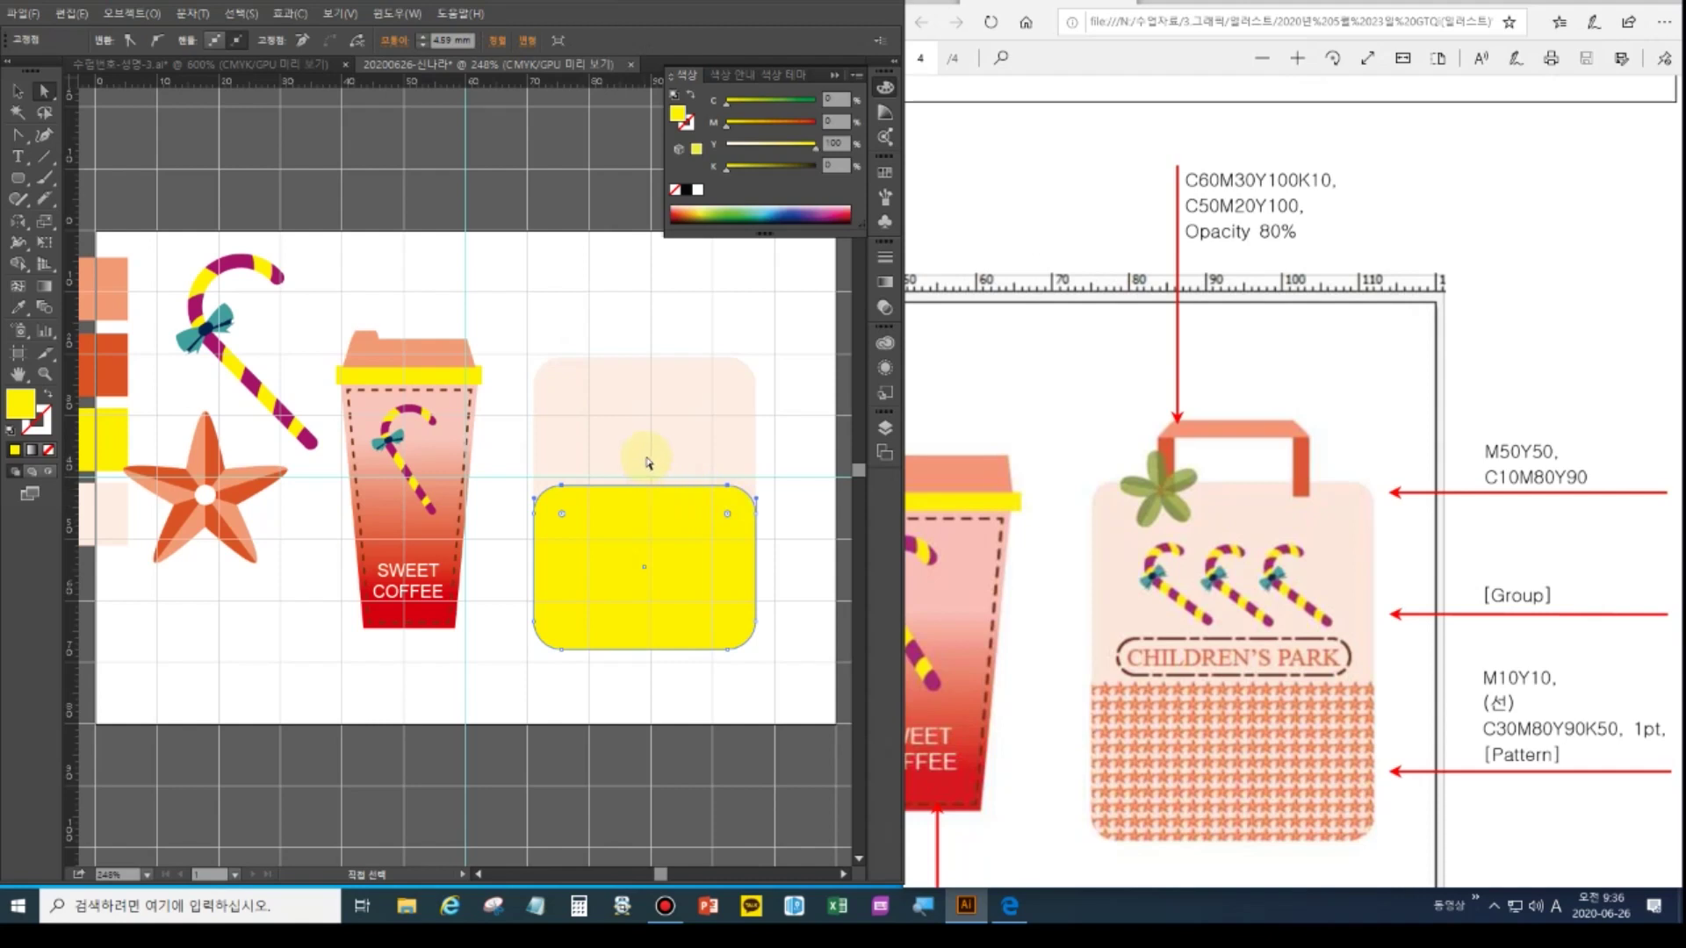
key(shift+Down)
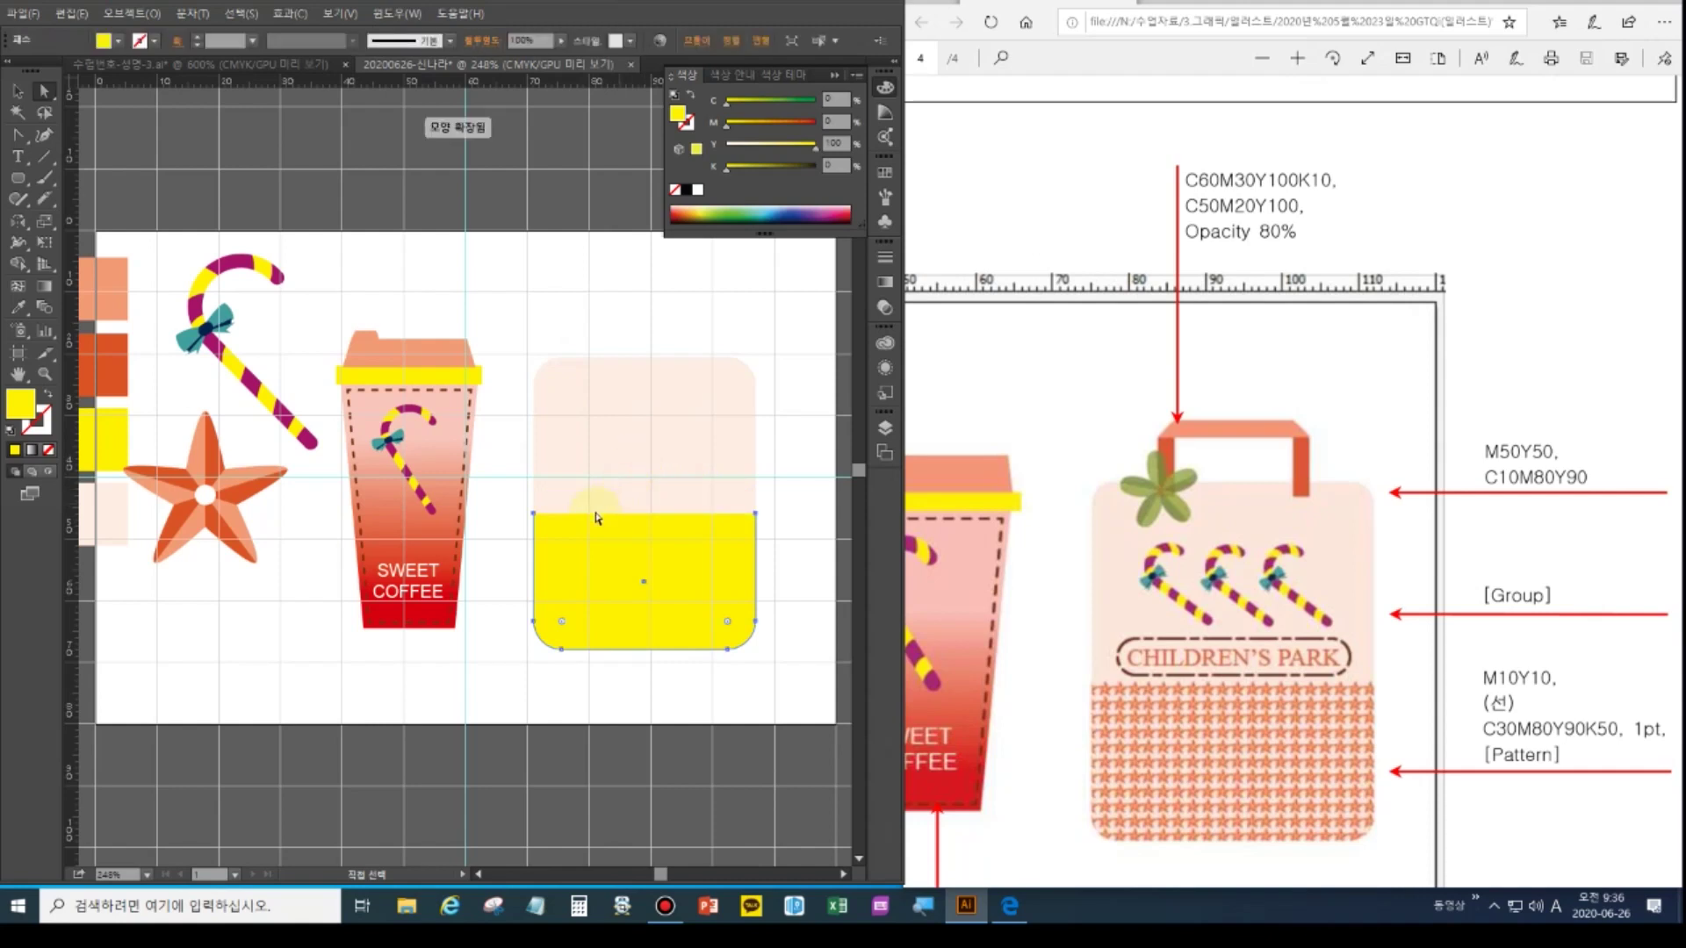
drag(519, 489, 782, 530)
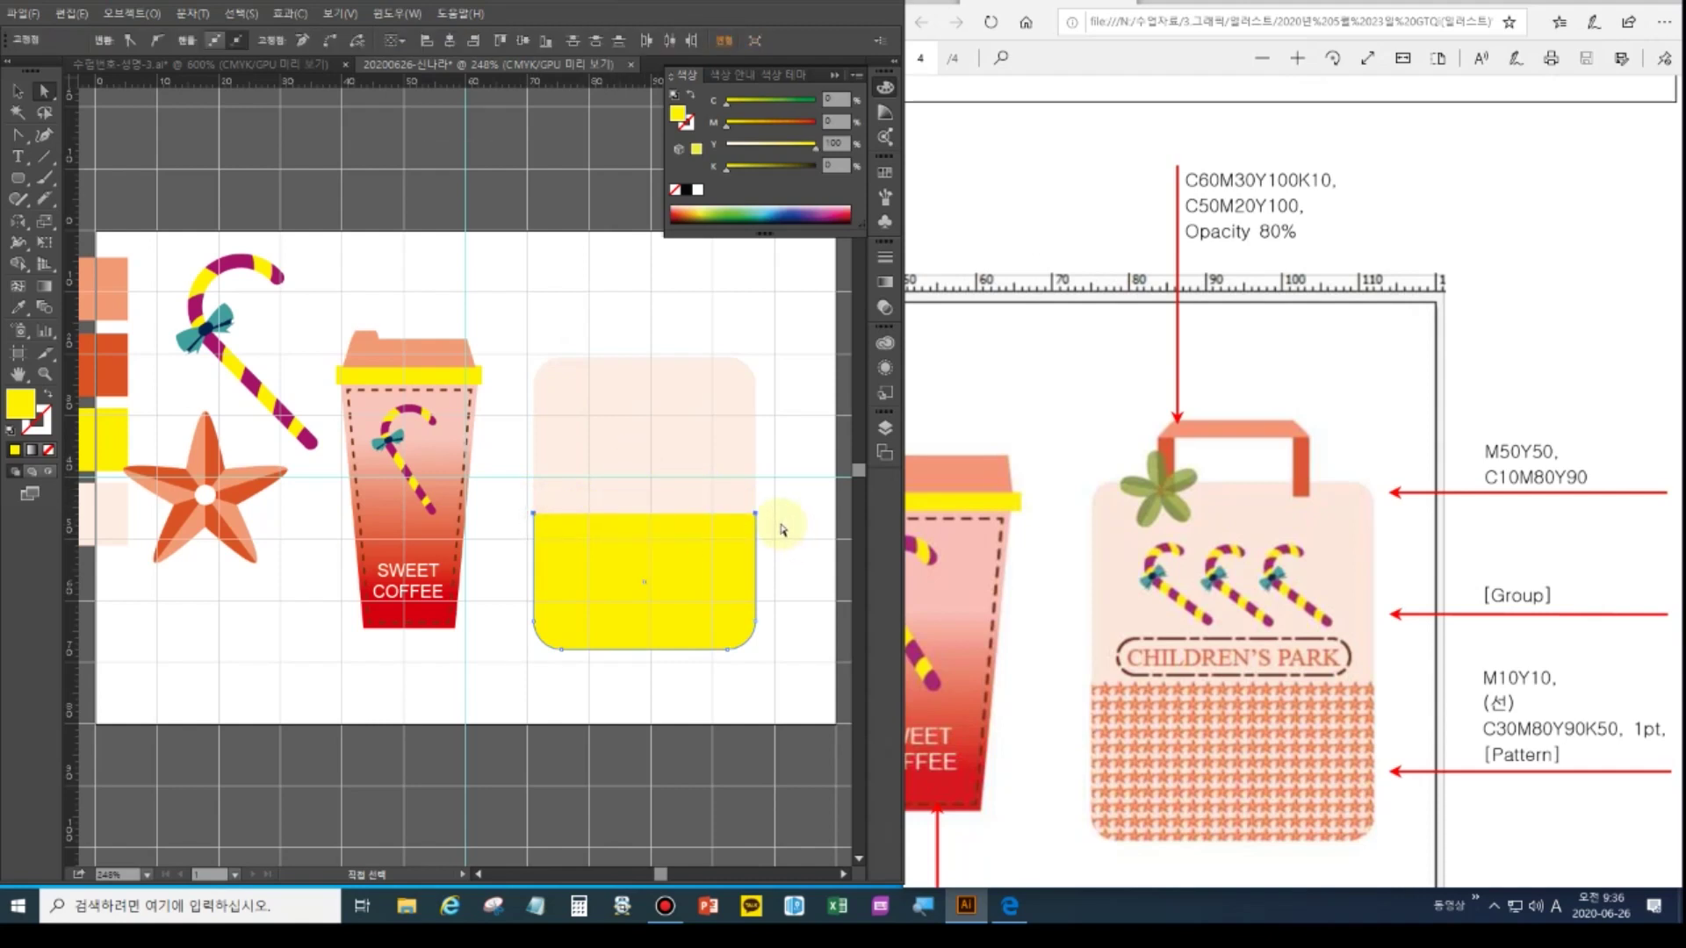
key(ctrl+j)
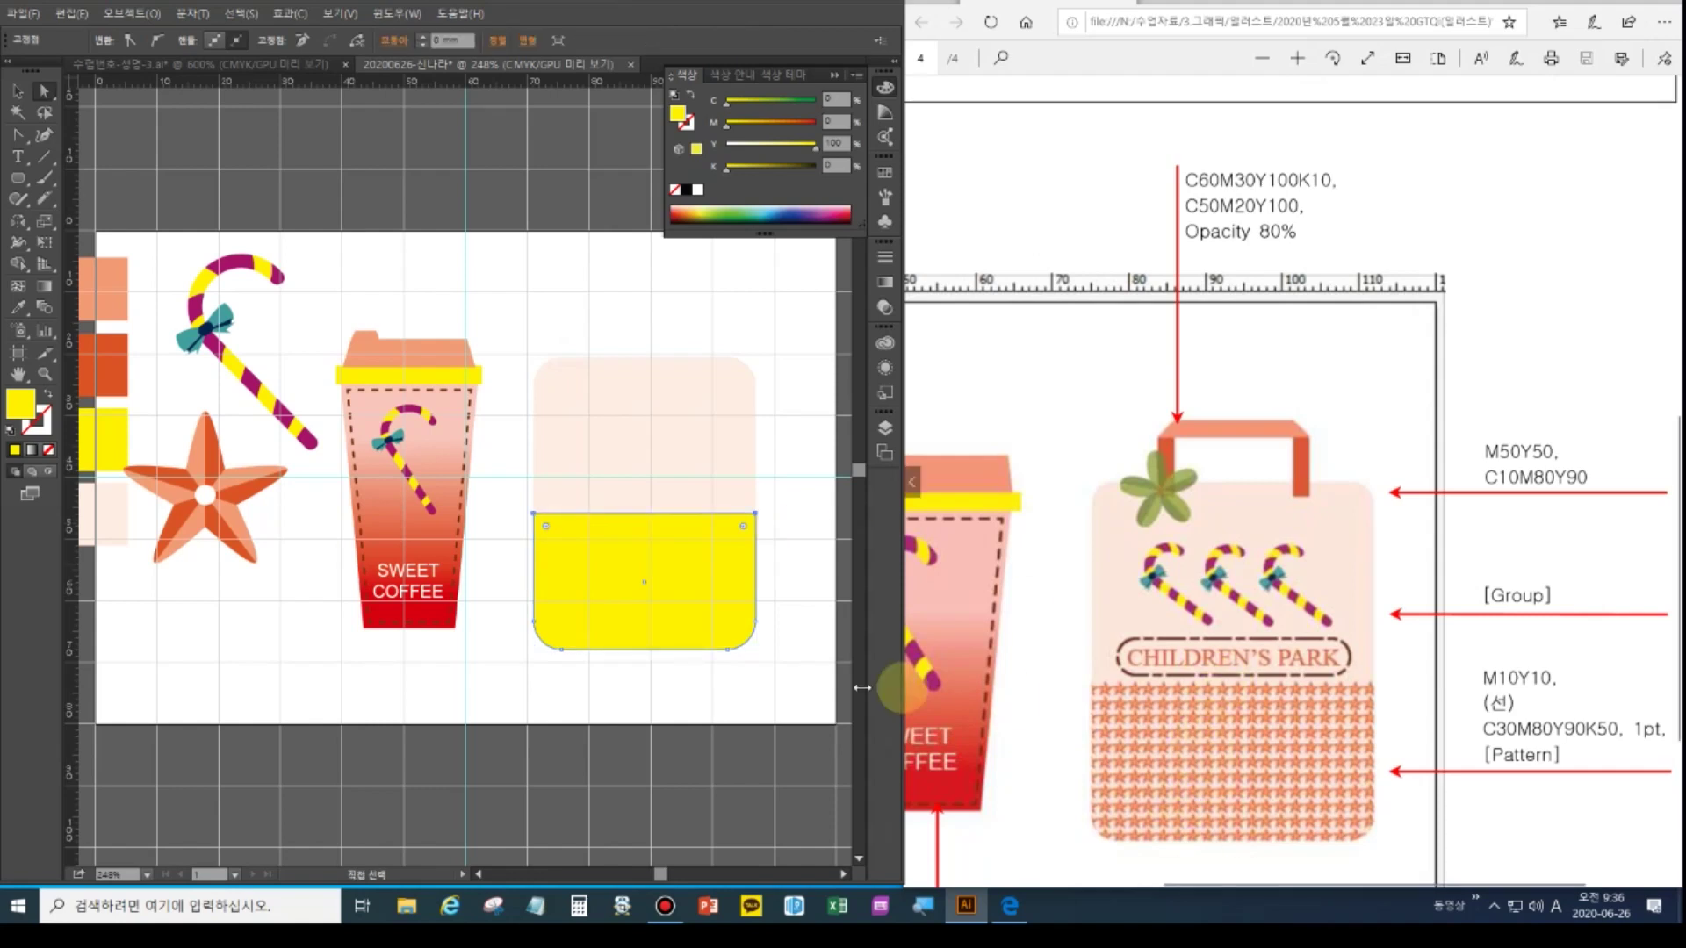
Examine the exam sheet's work instructions and the sample bag's patterned lower part
ctrl+click(680, 632)
key(ctrl+minus)
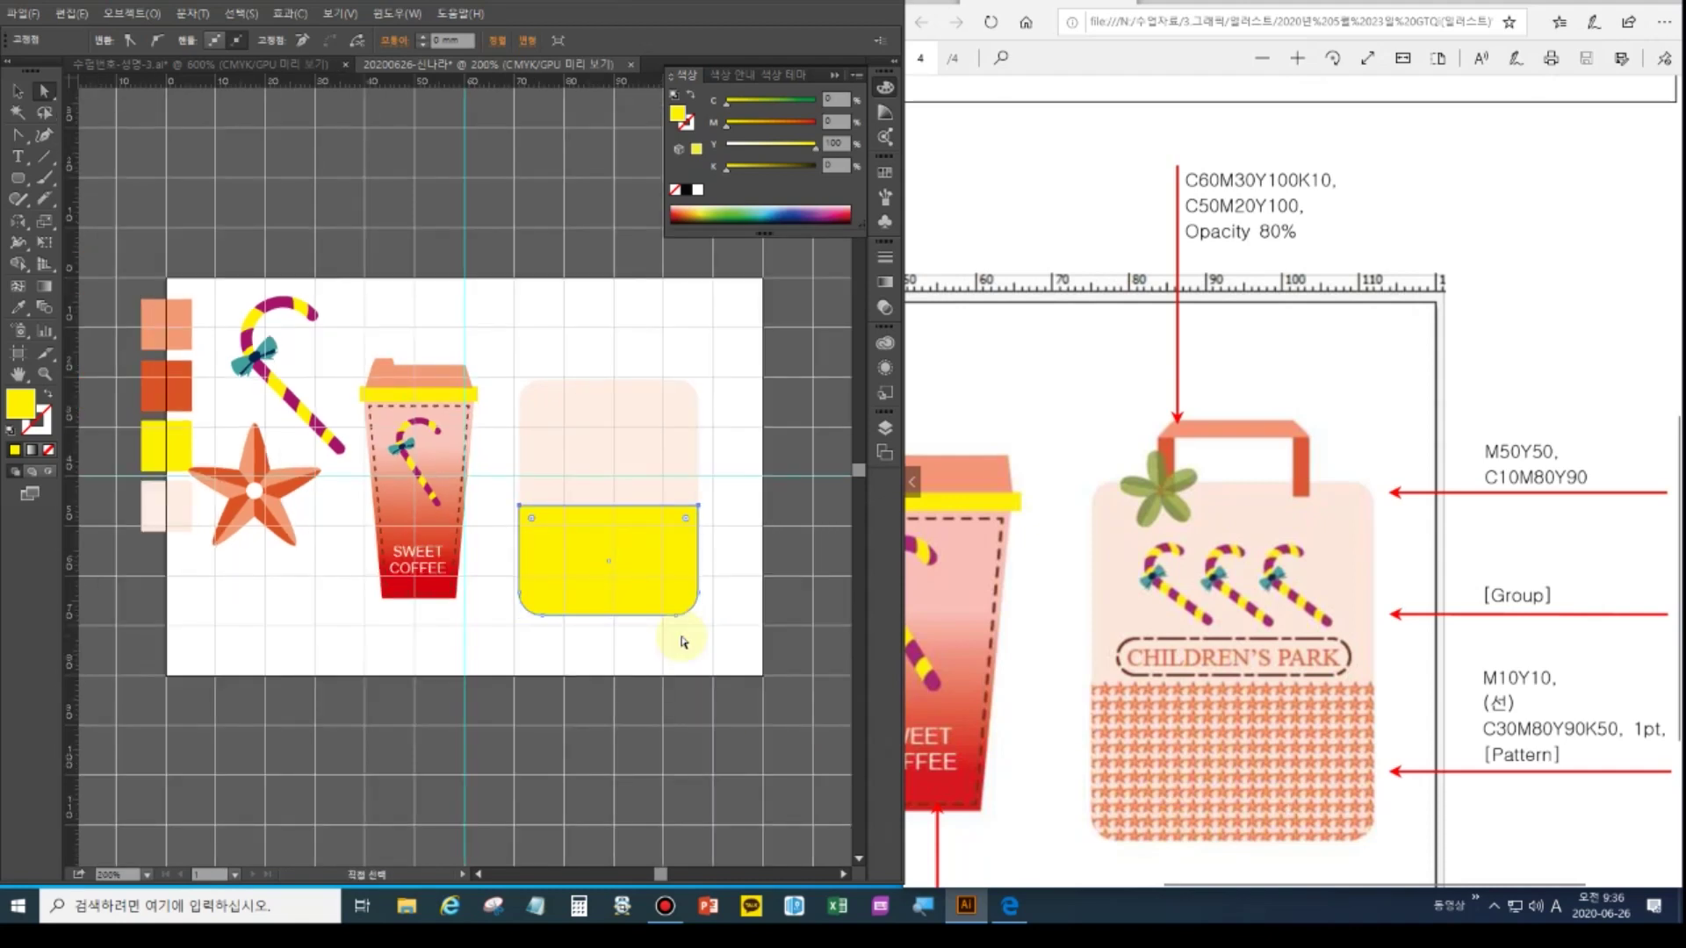
click(1087, 573)
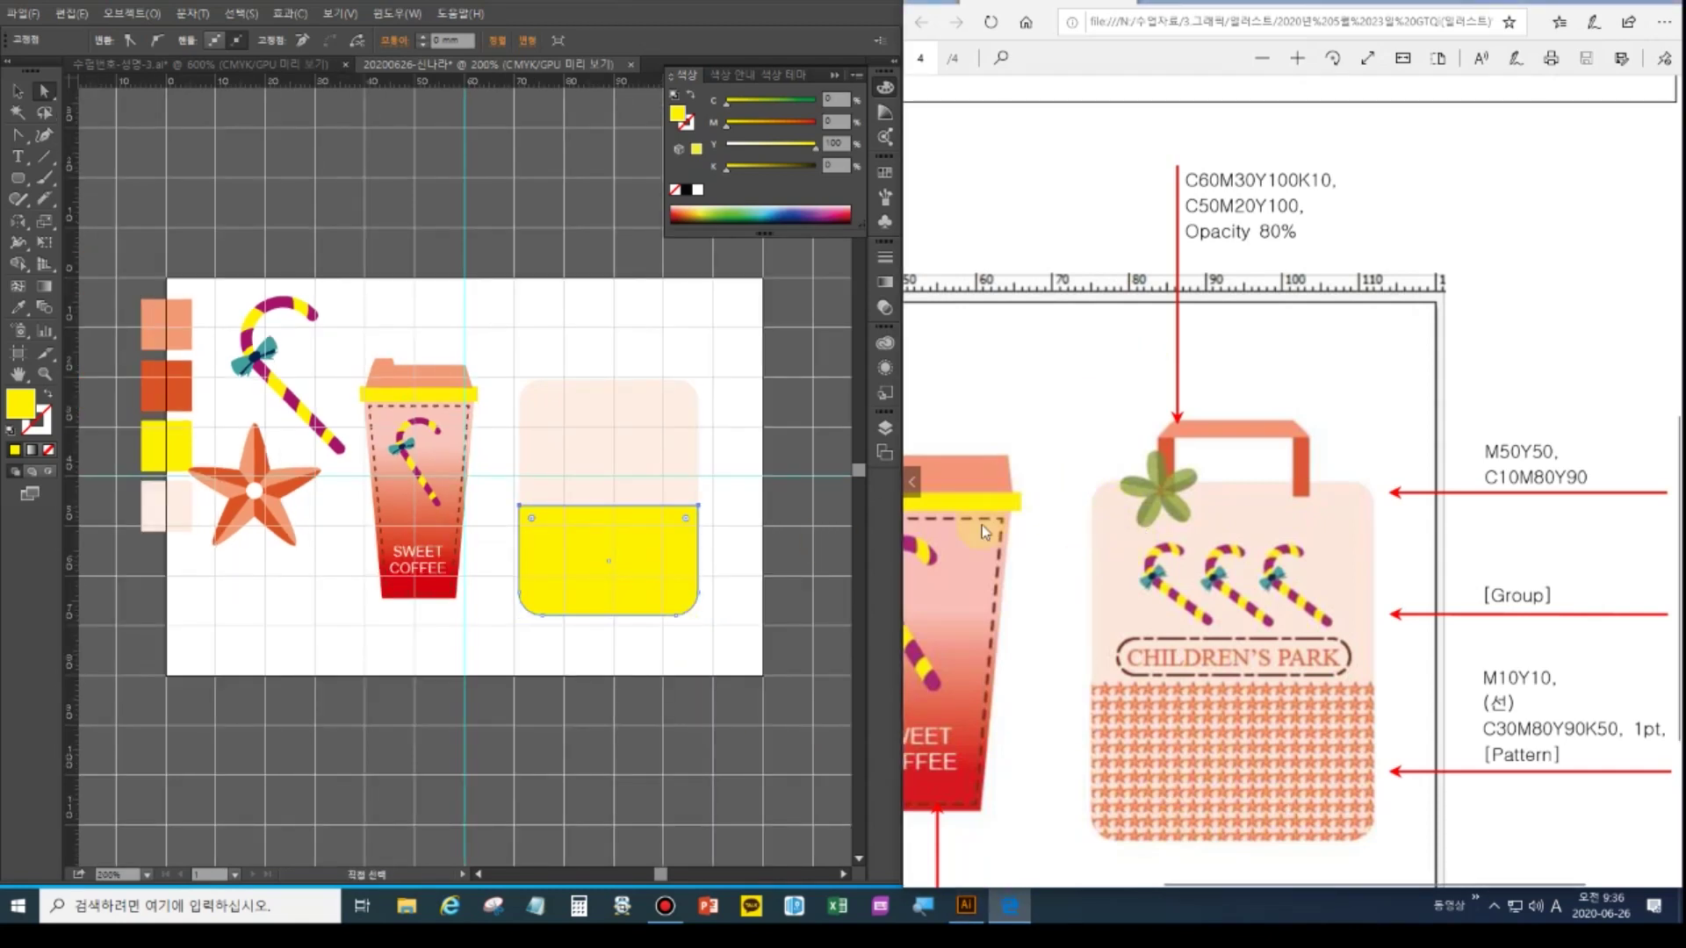
scroll(944, 534, down, 5)
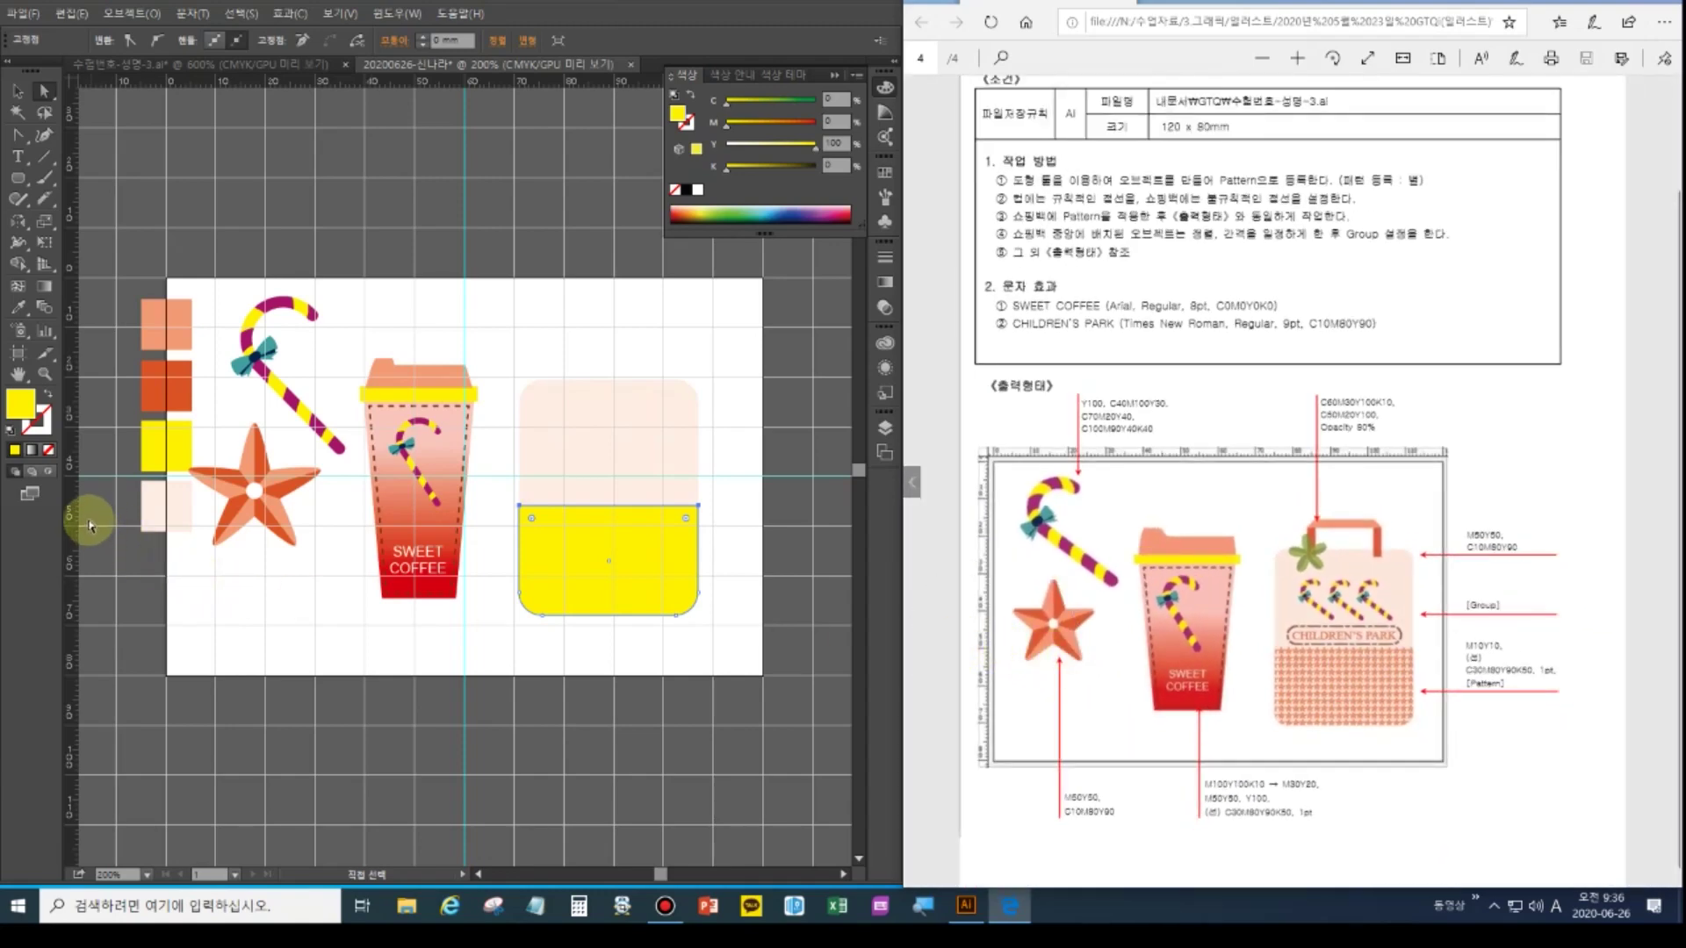
scroll(644, 565, left, 2)
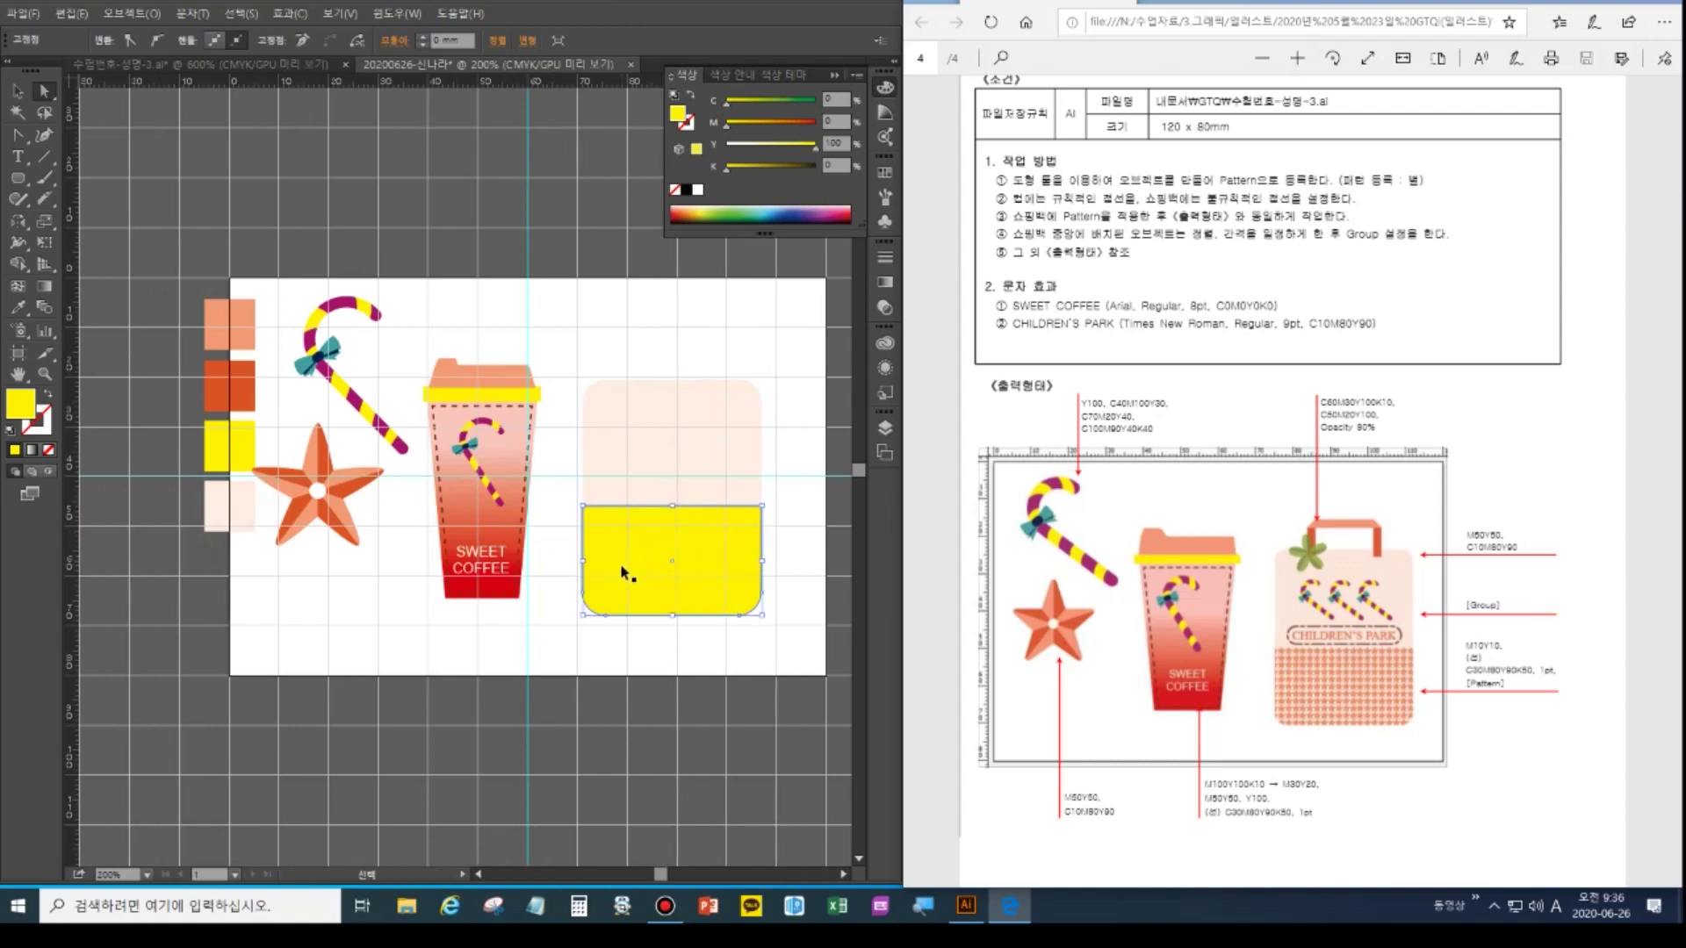
key(a)
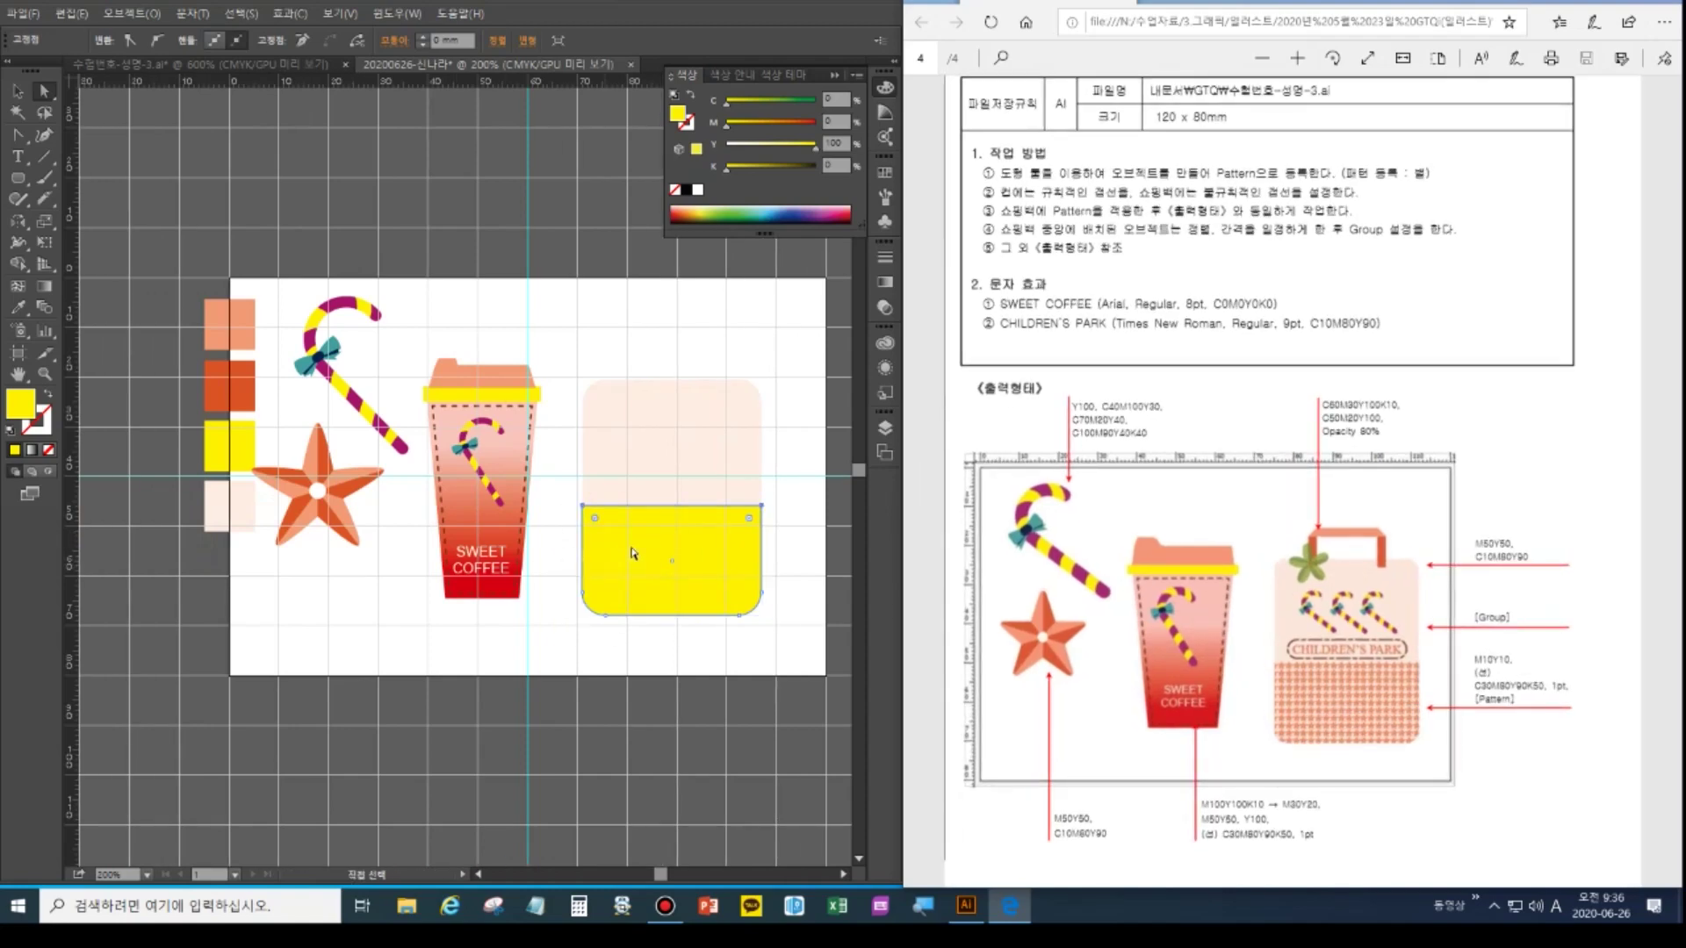
scroll(1273, 497, up, 5)
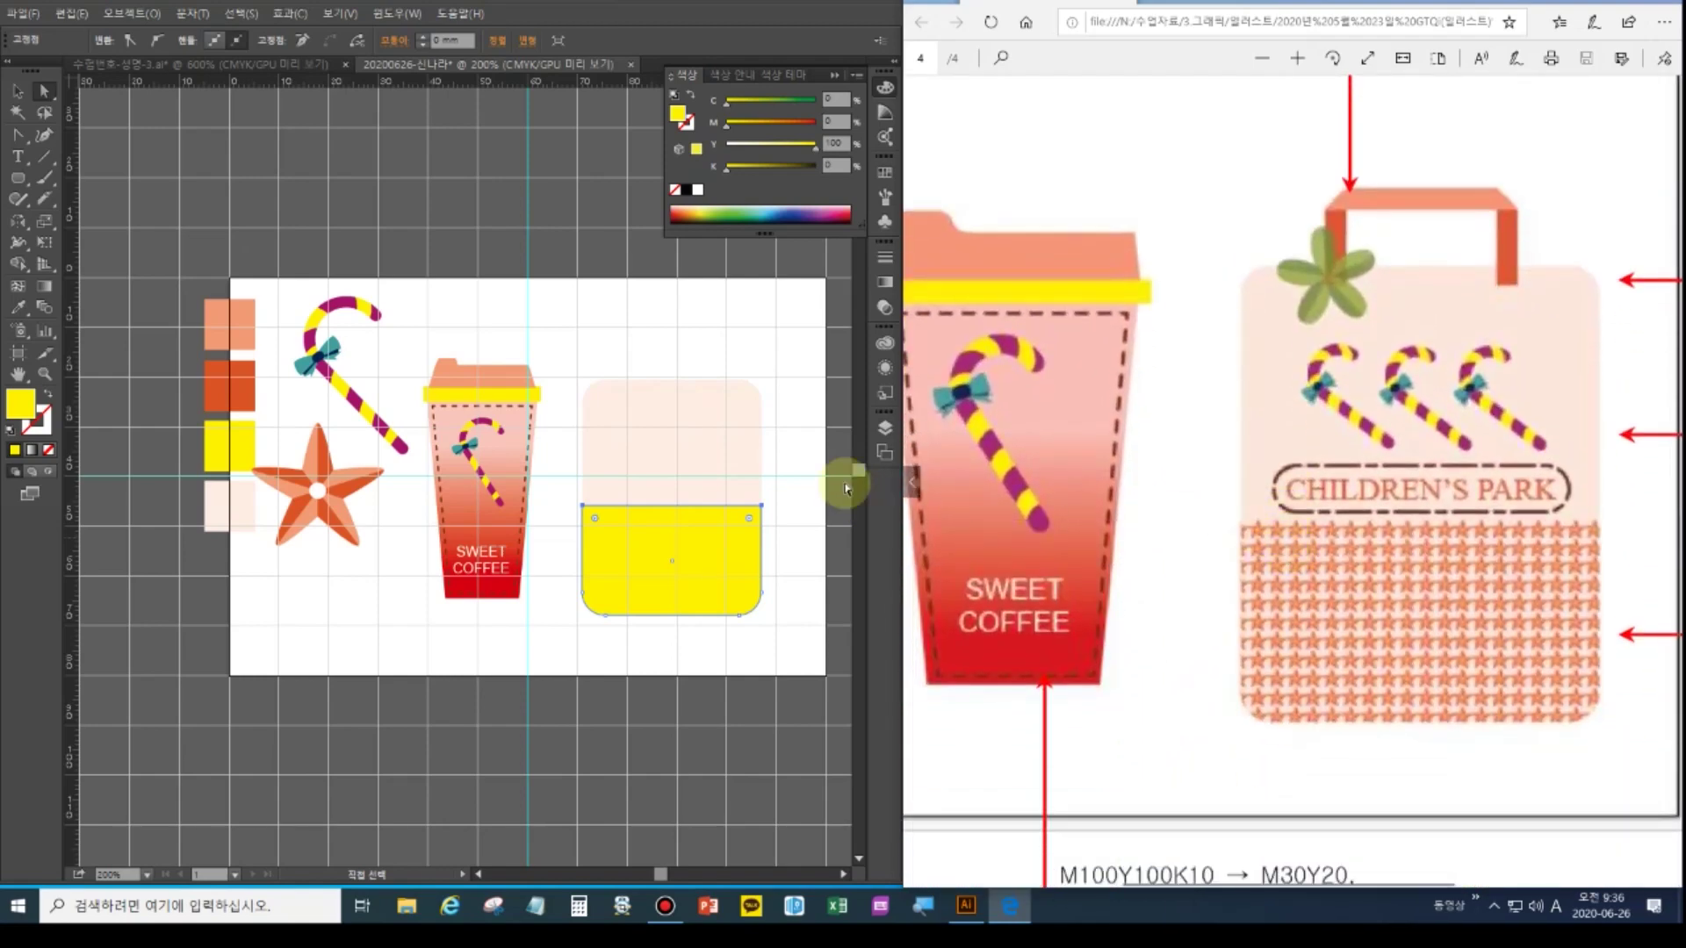
Fill the yellow lower part of the bag with the star pattern swatch
click(778, 433)
key(v)
scroll(804, 463, left, 1)
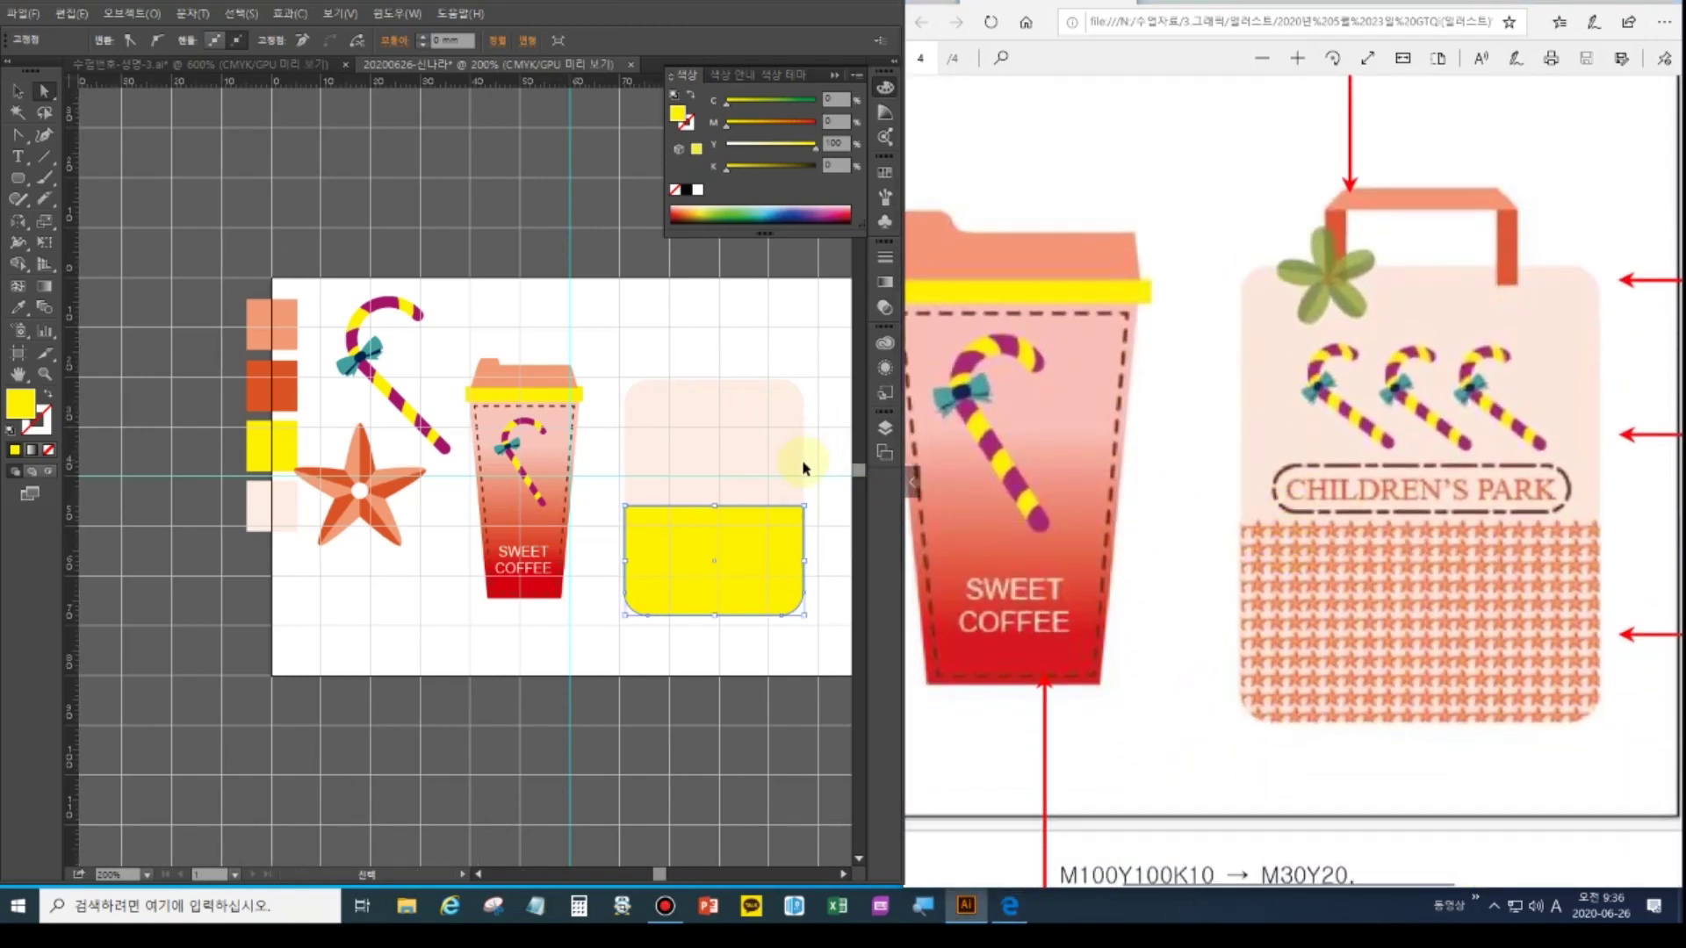
key(ctrl+plus)
key(ctrl+plus)
key(a)
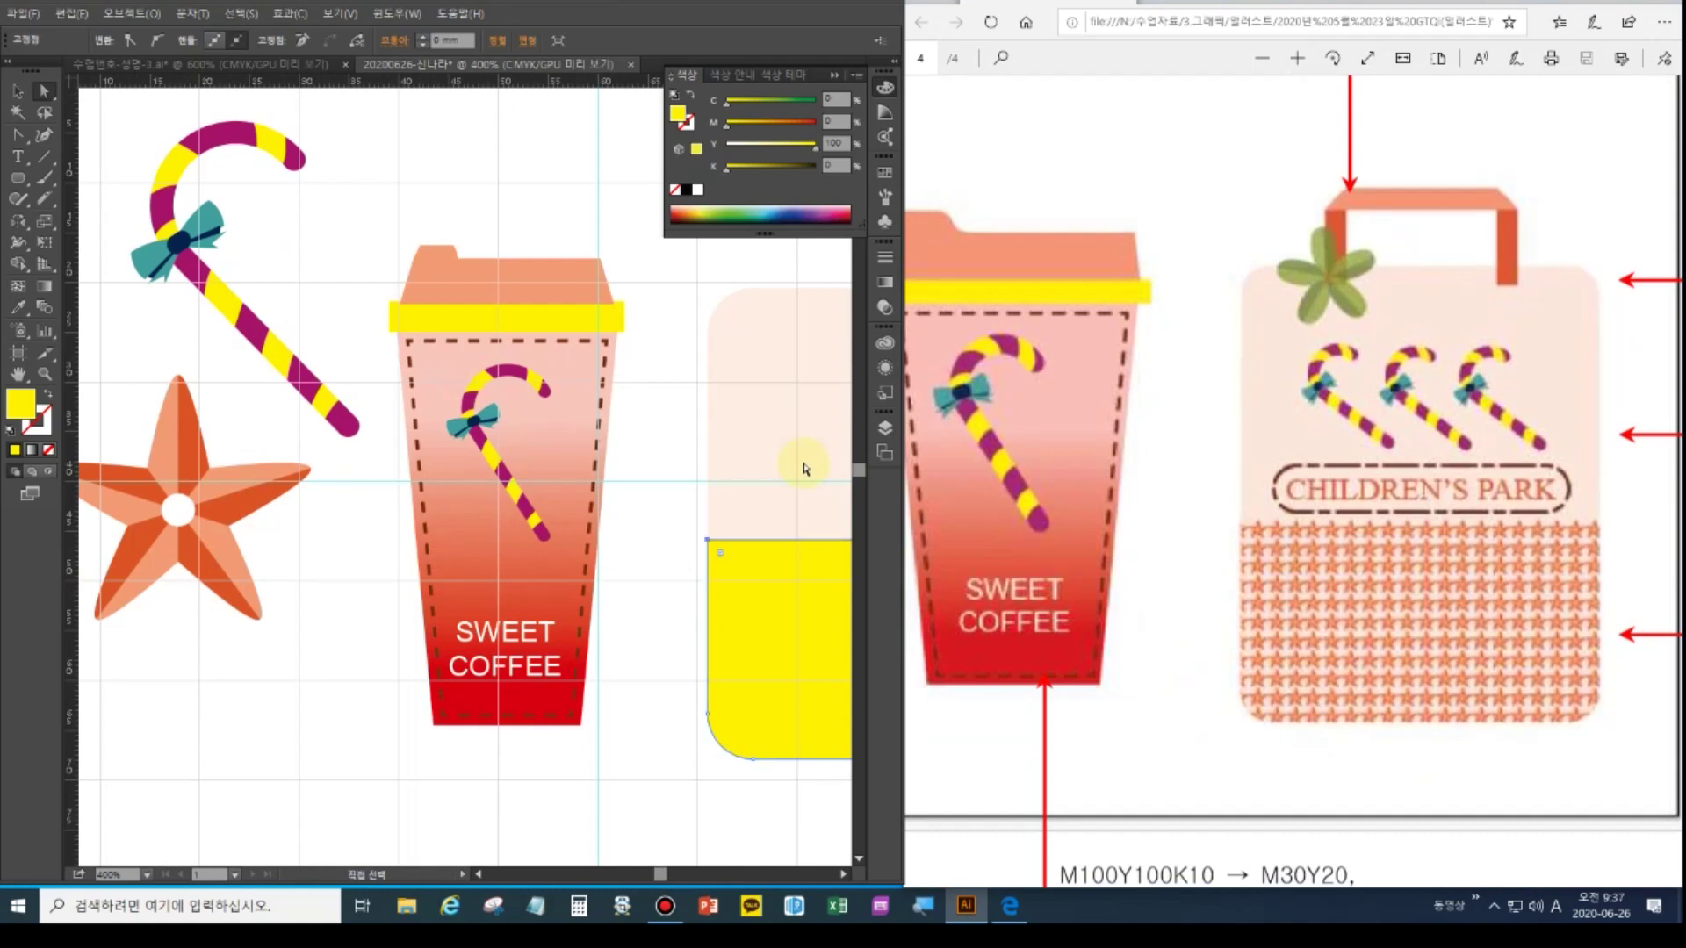
drag(663, 519, 339, 489)
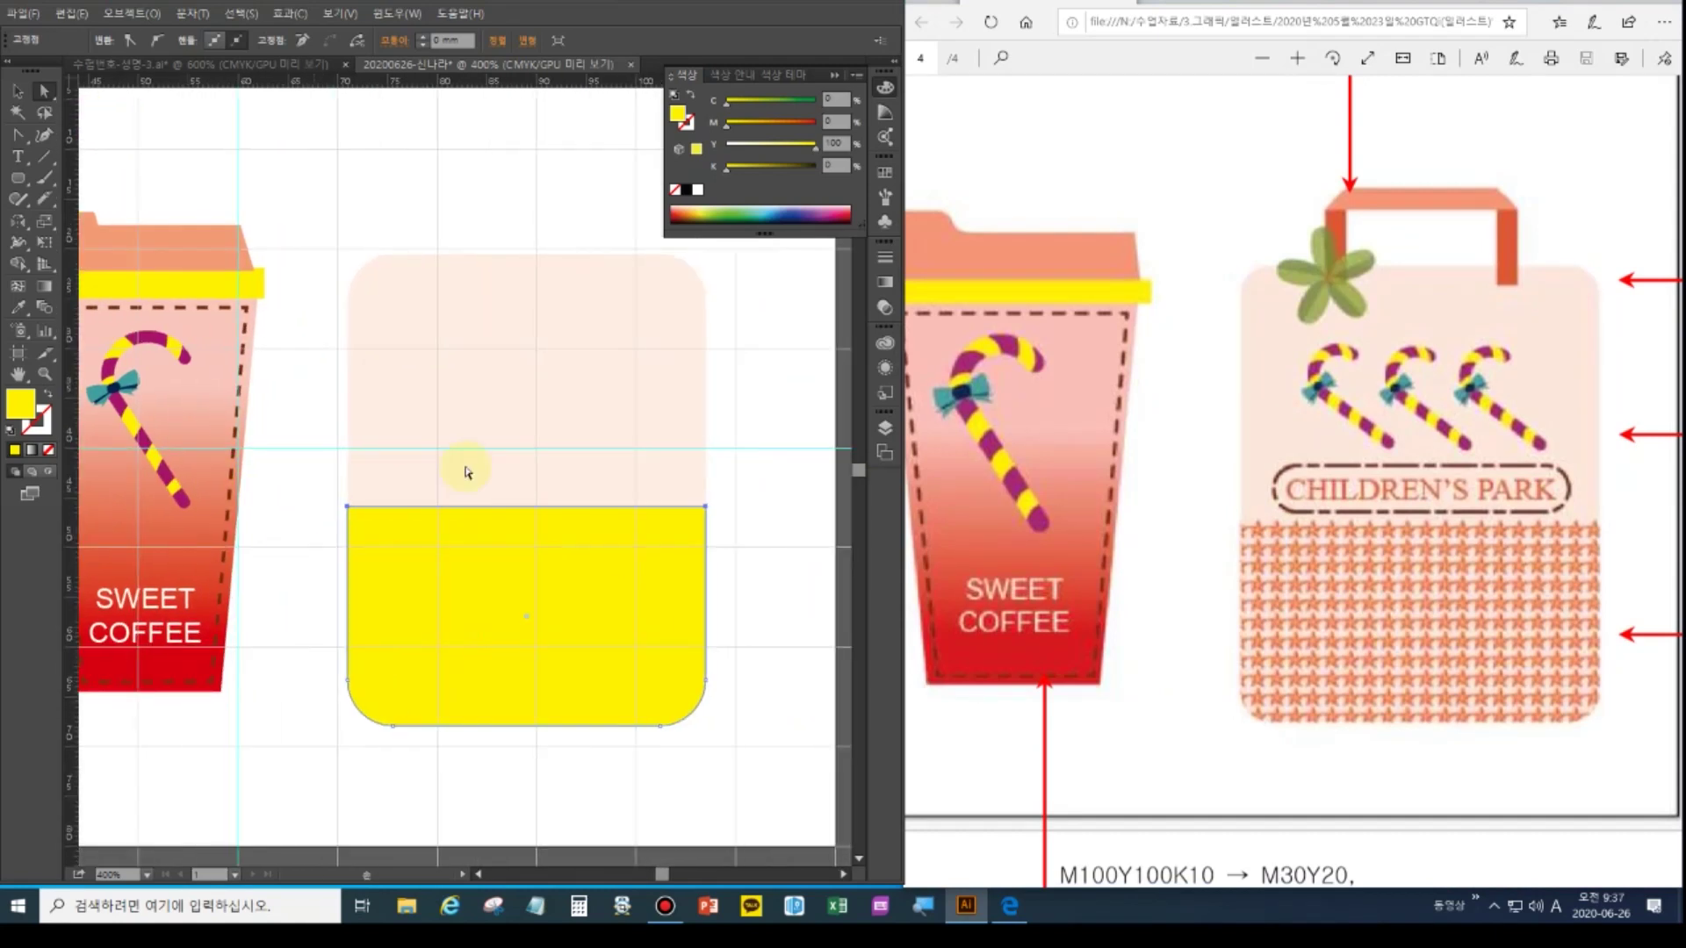
click(16, 90)
click(579, 603)
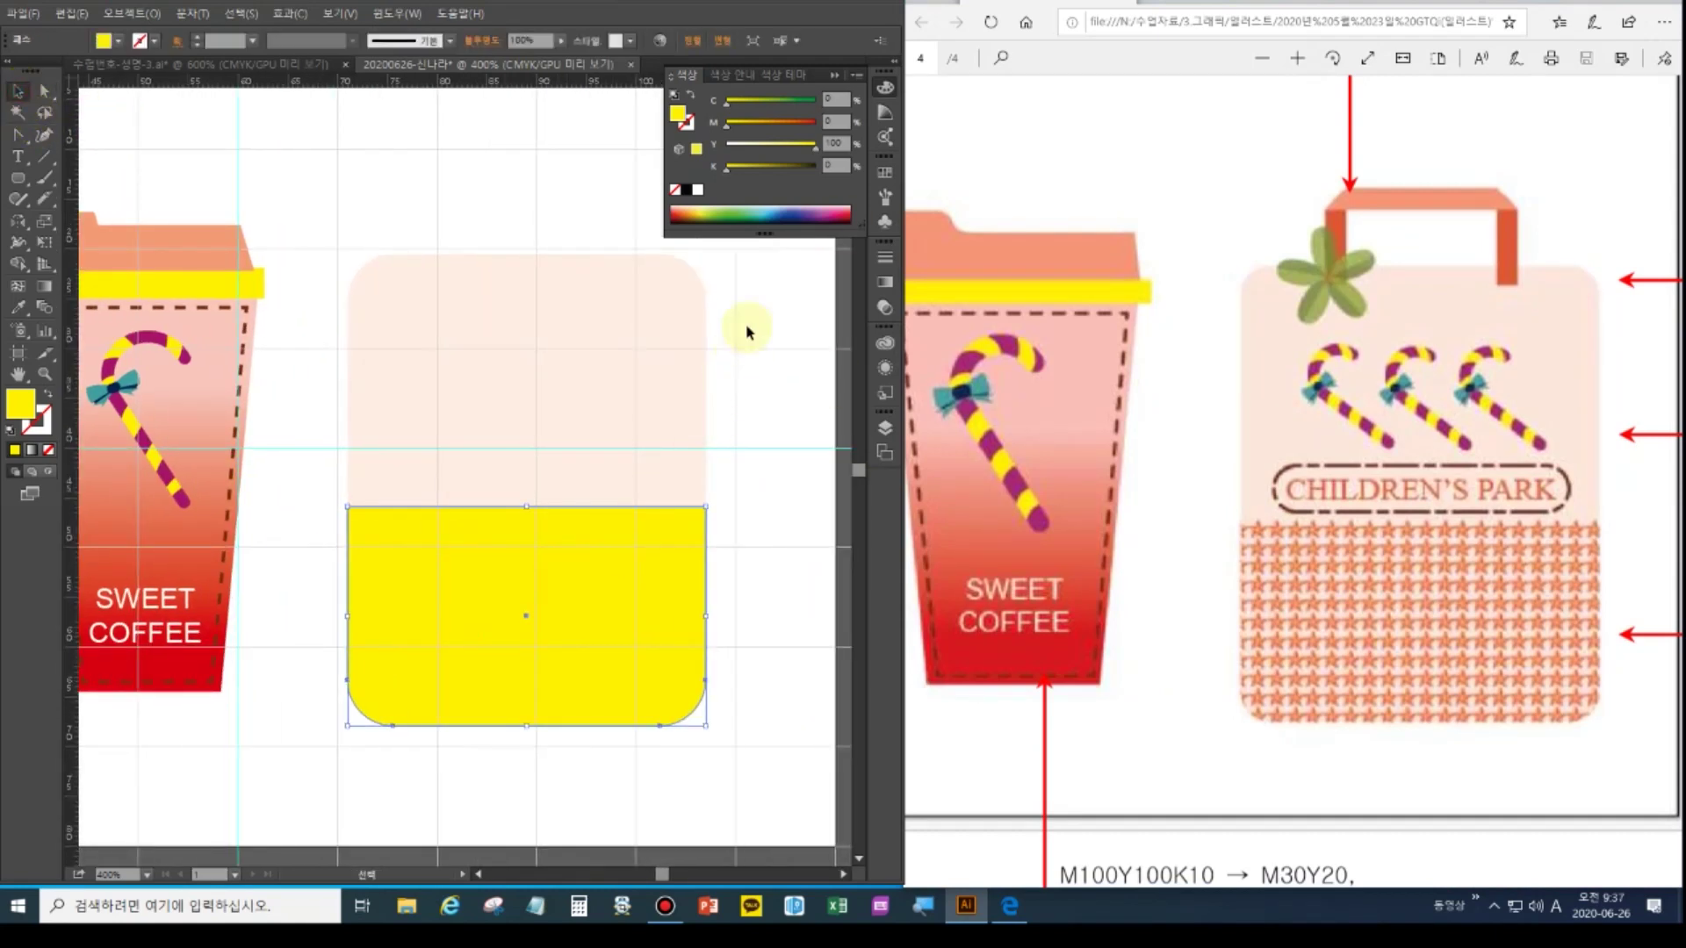
click(885, 172)
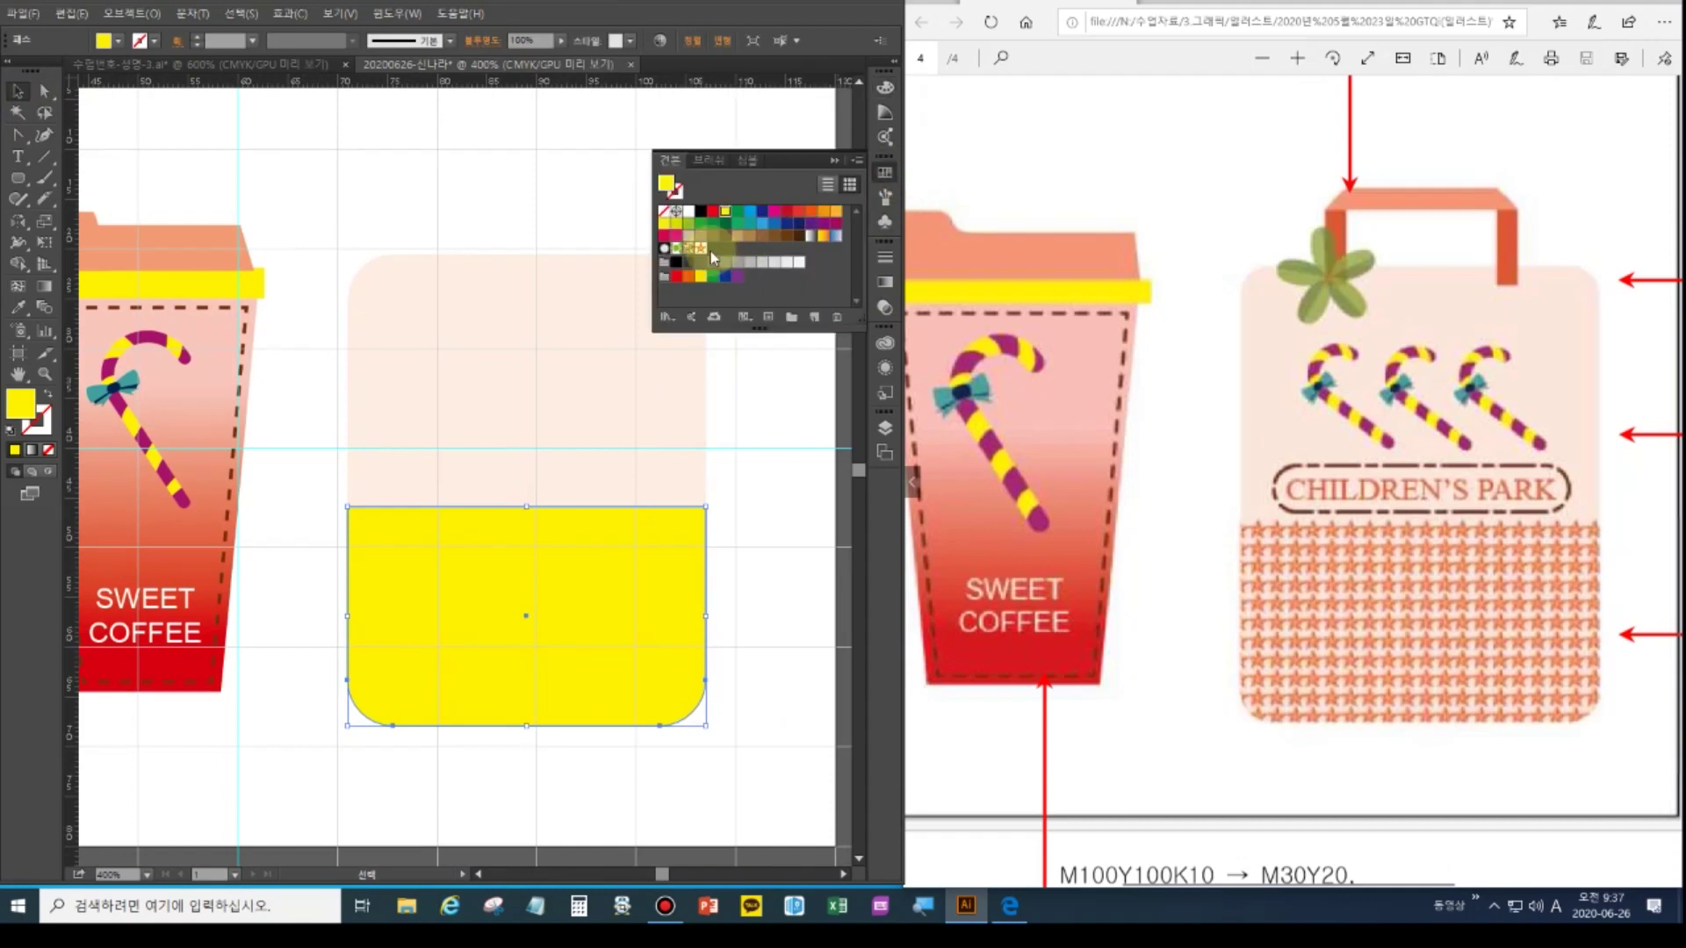
click(702, 251)
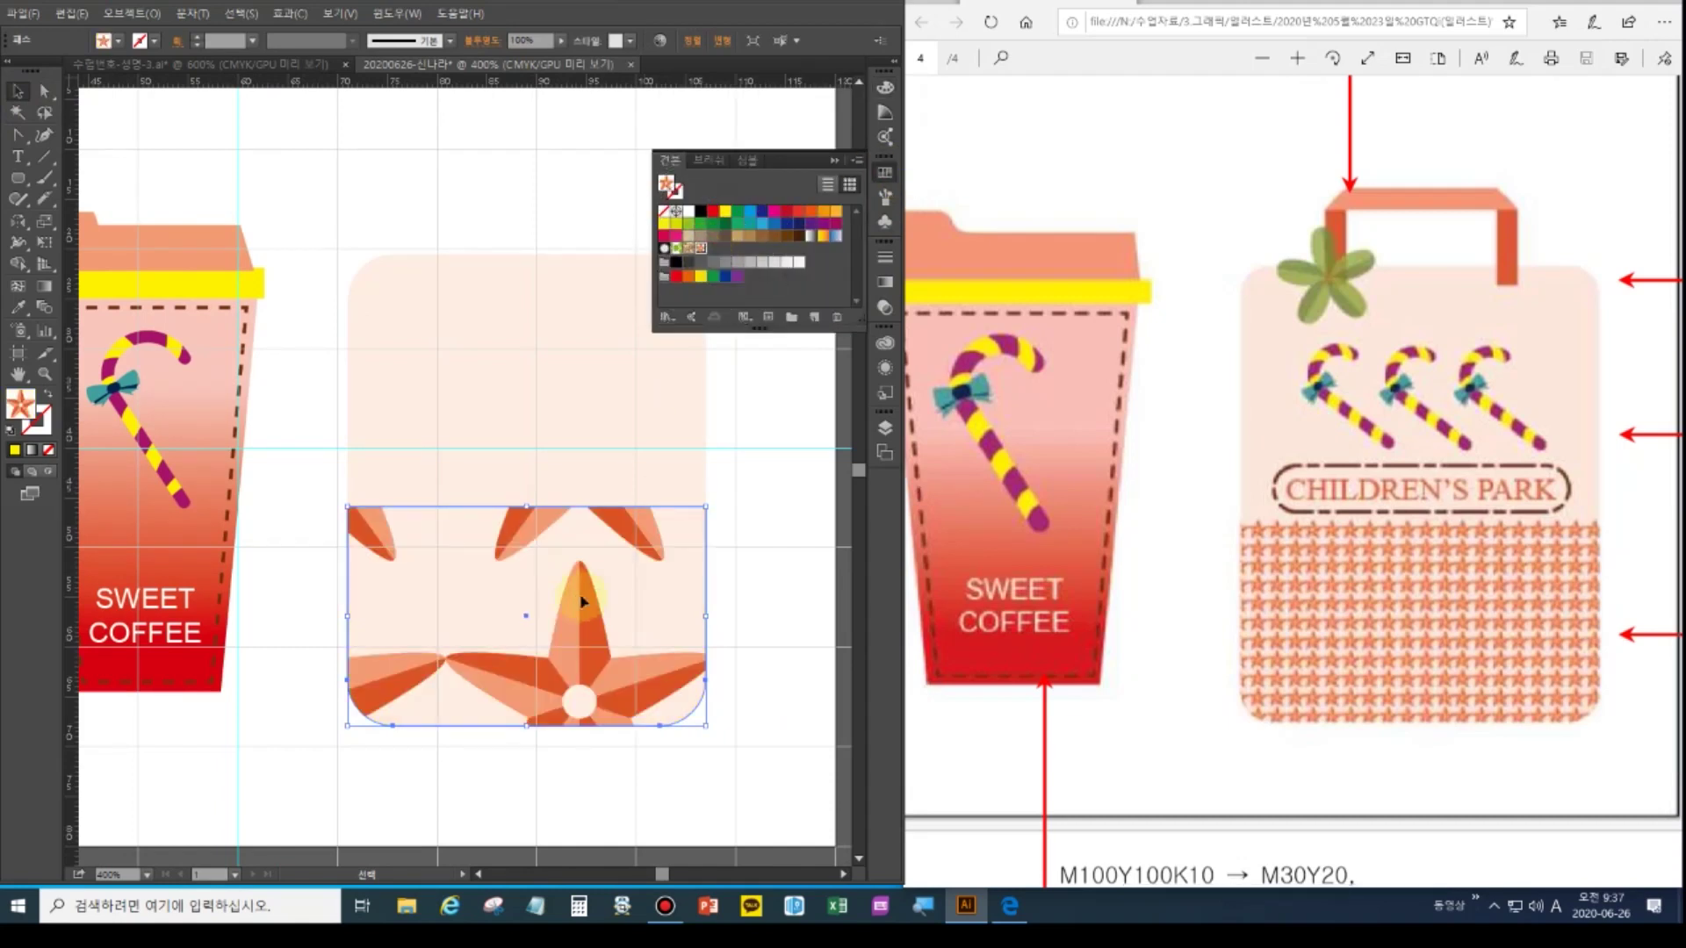
Set a uniform 10% scale for the bag's lower part, transforming only the pattern and not the object
click(47, 222)
double_click(48, 224)
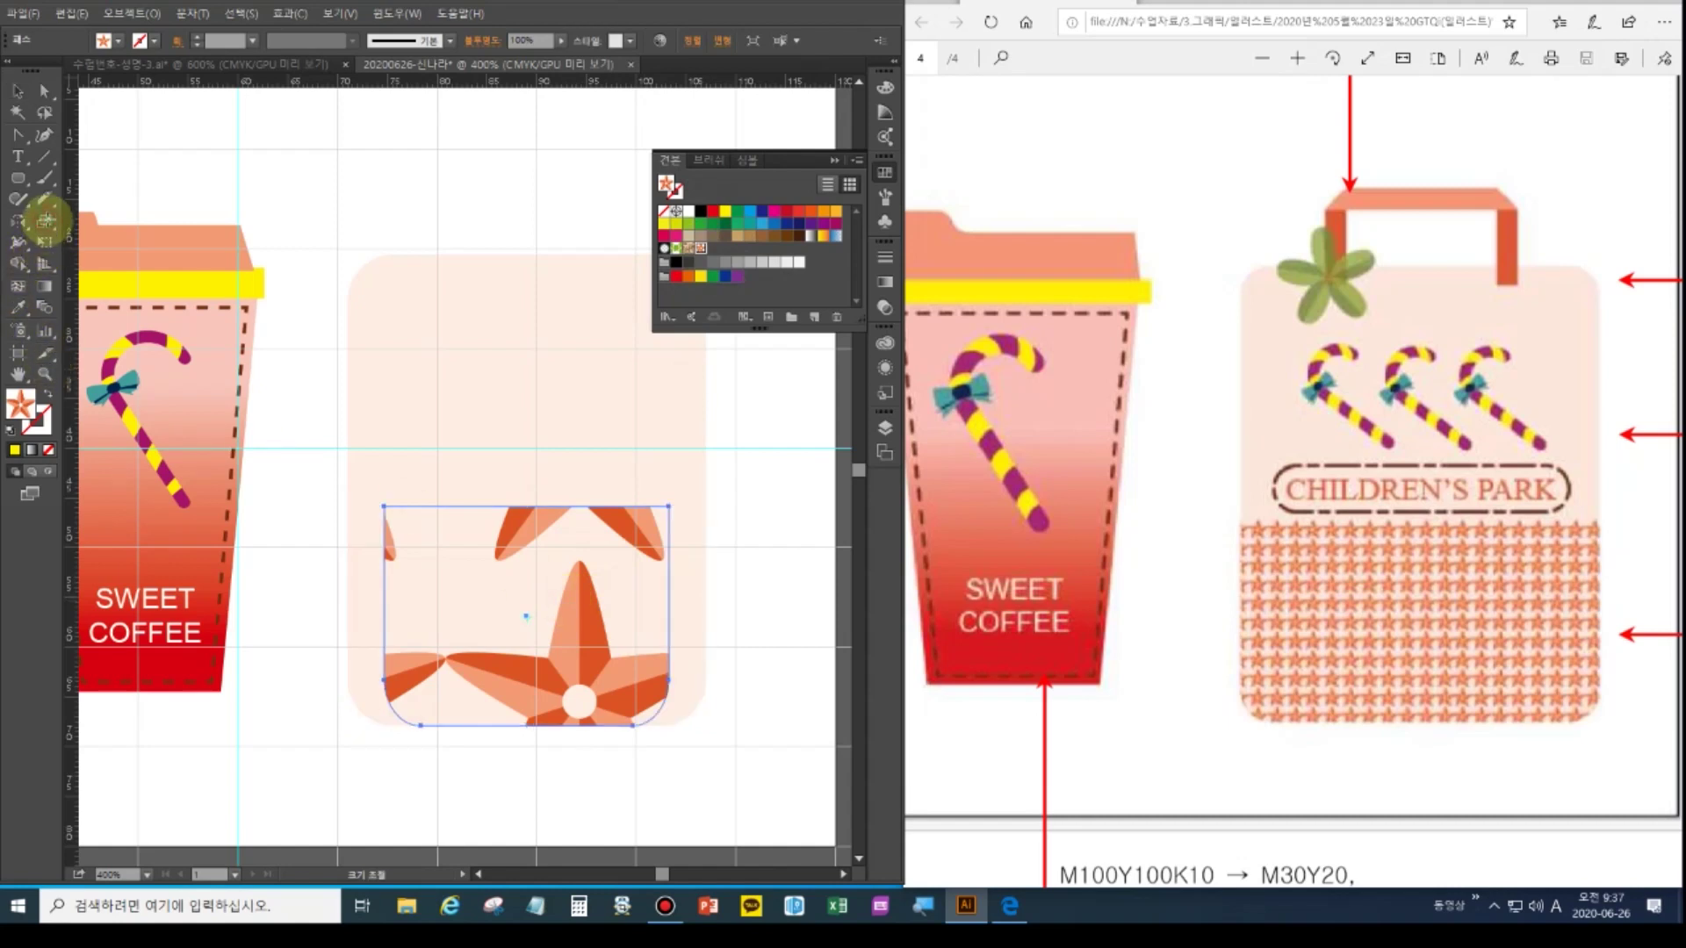
click(847, 352)
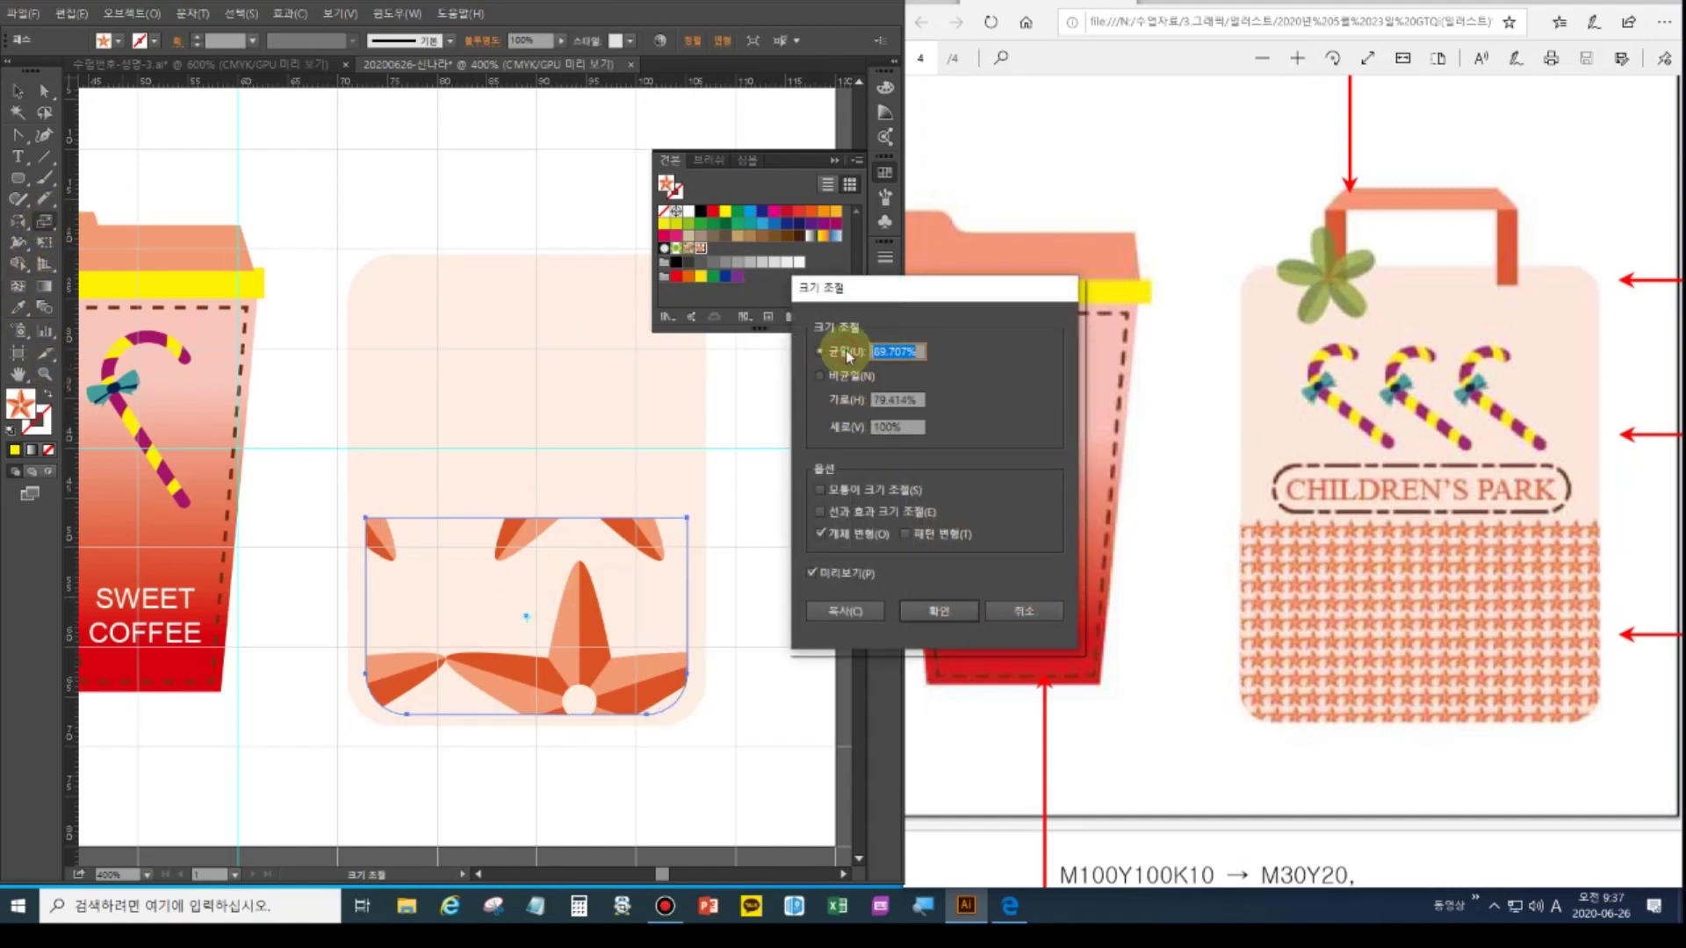
text(10)
click(913, 538)
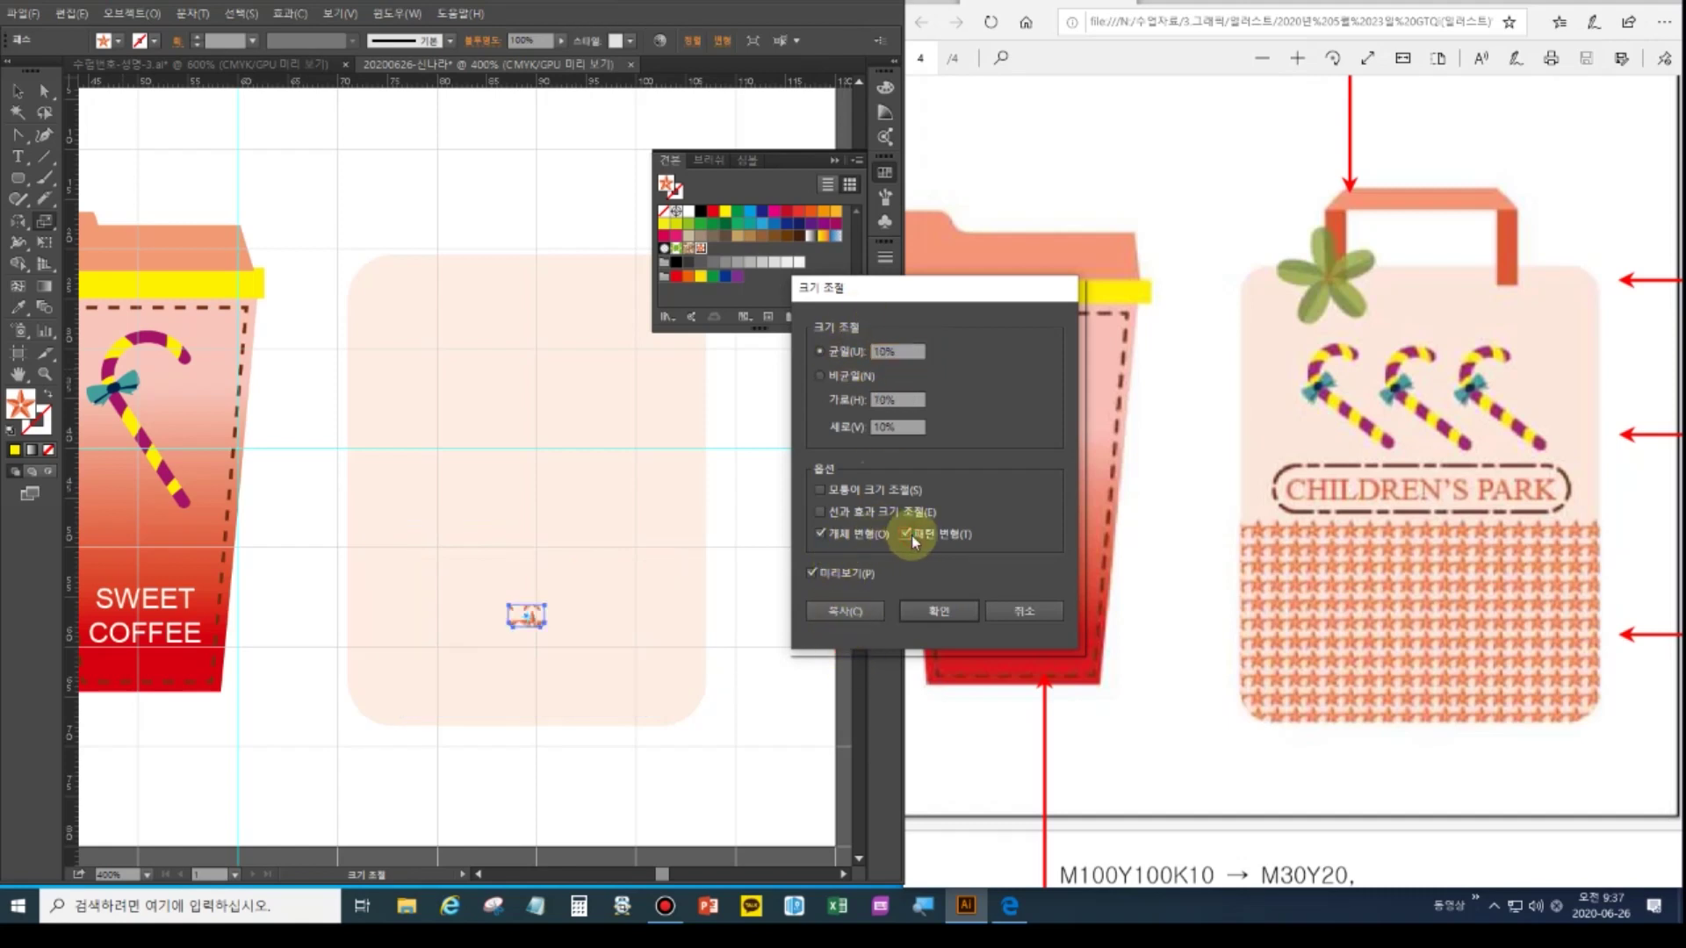
click(869, 536)
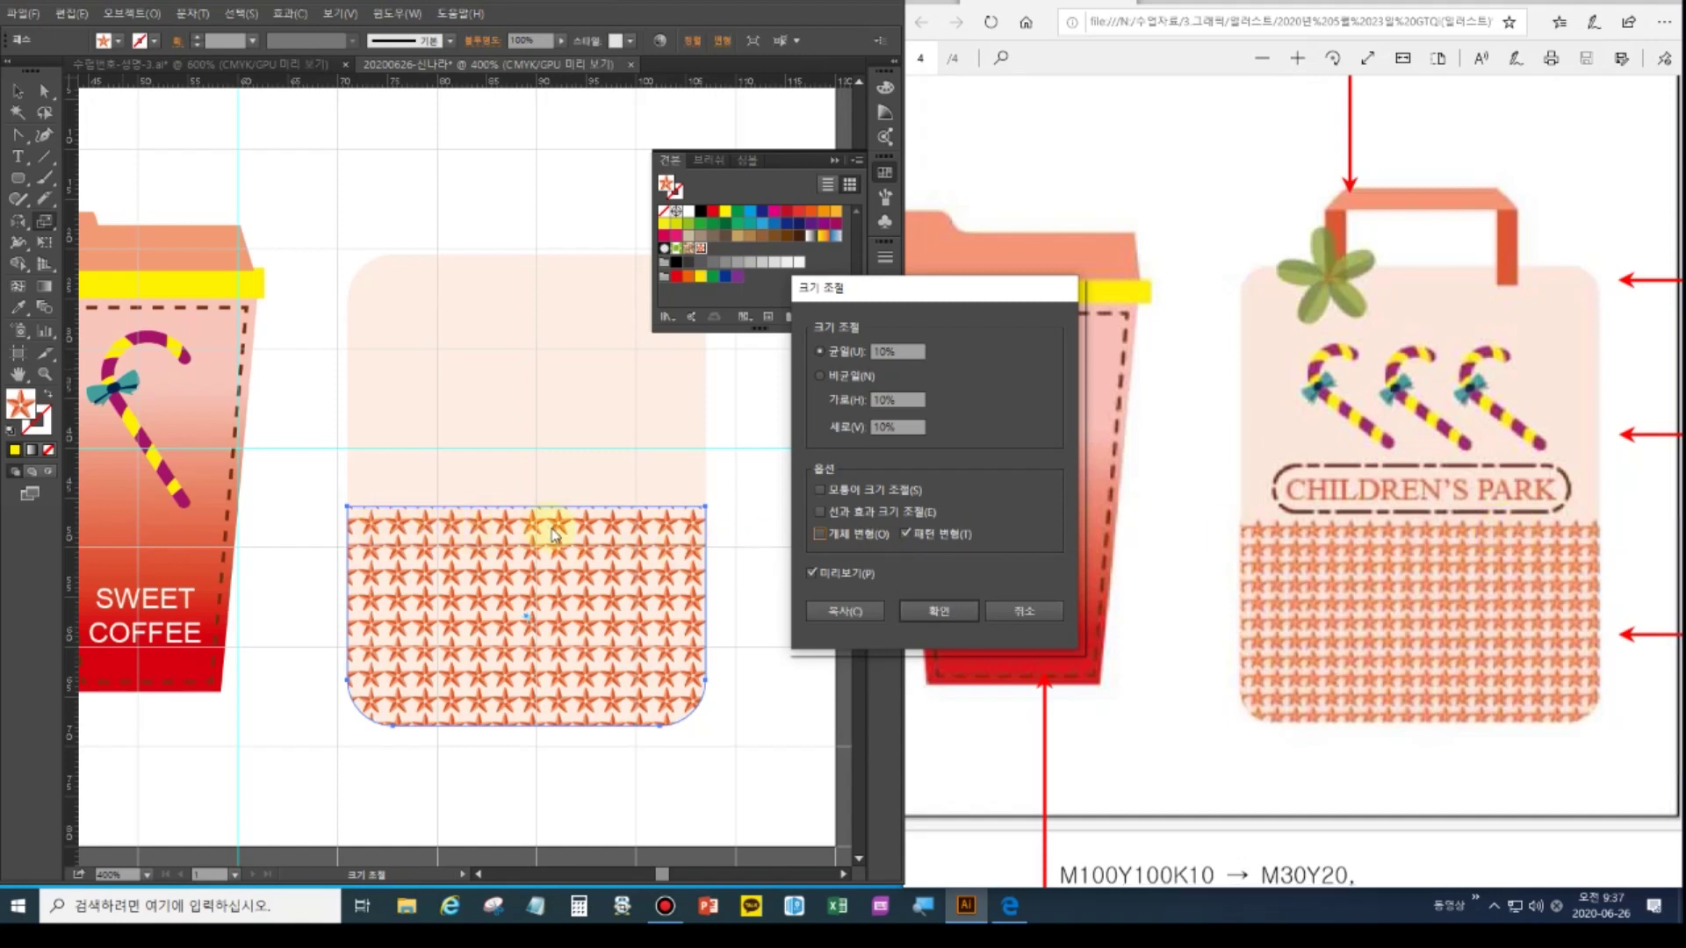
Try uniform pattern scales of 5% and 8% on the bag's lower part, refreshing the preview for each
double_click(884, 351)
text(5)
click(850, 572)
click(851, 573)
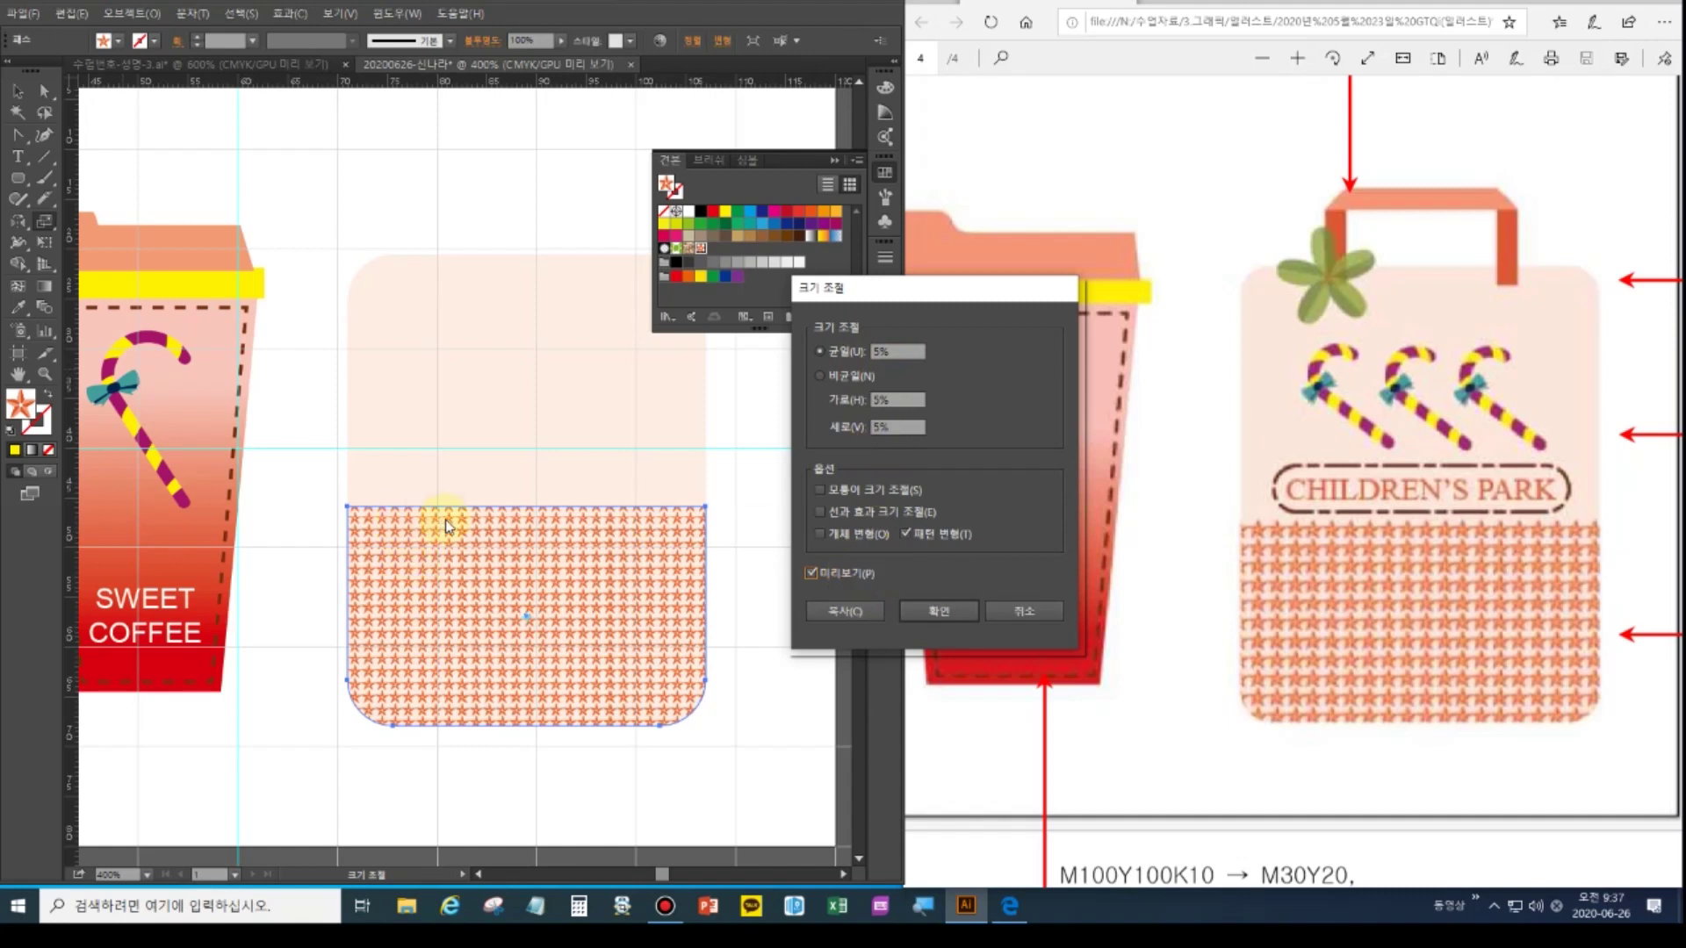
double_click(896, 351)
click(843, 575)
click(843, 575)
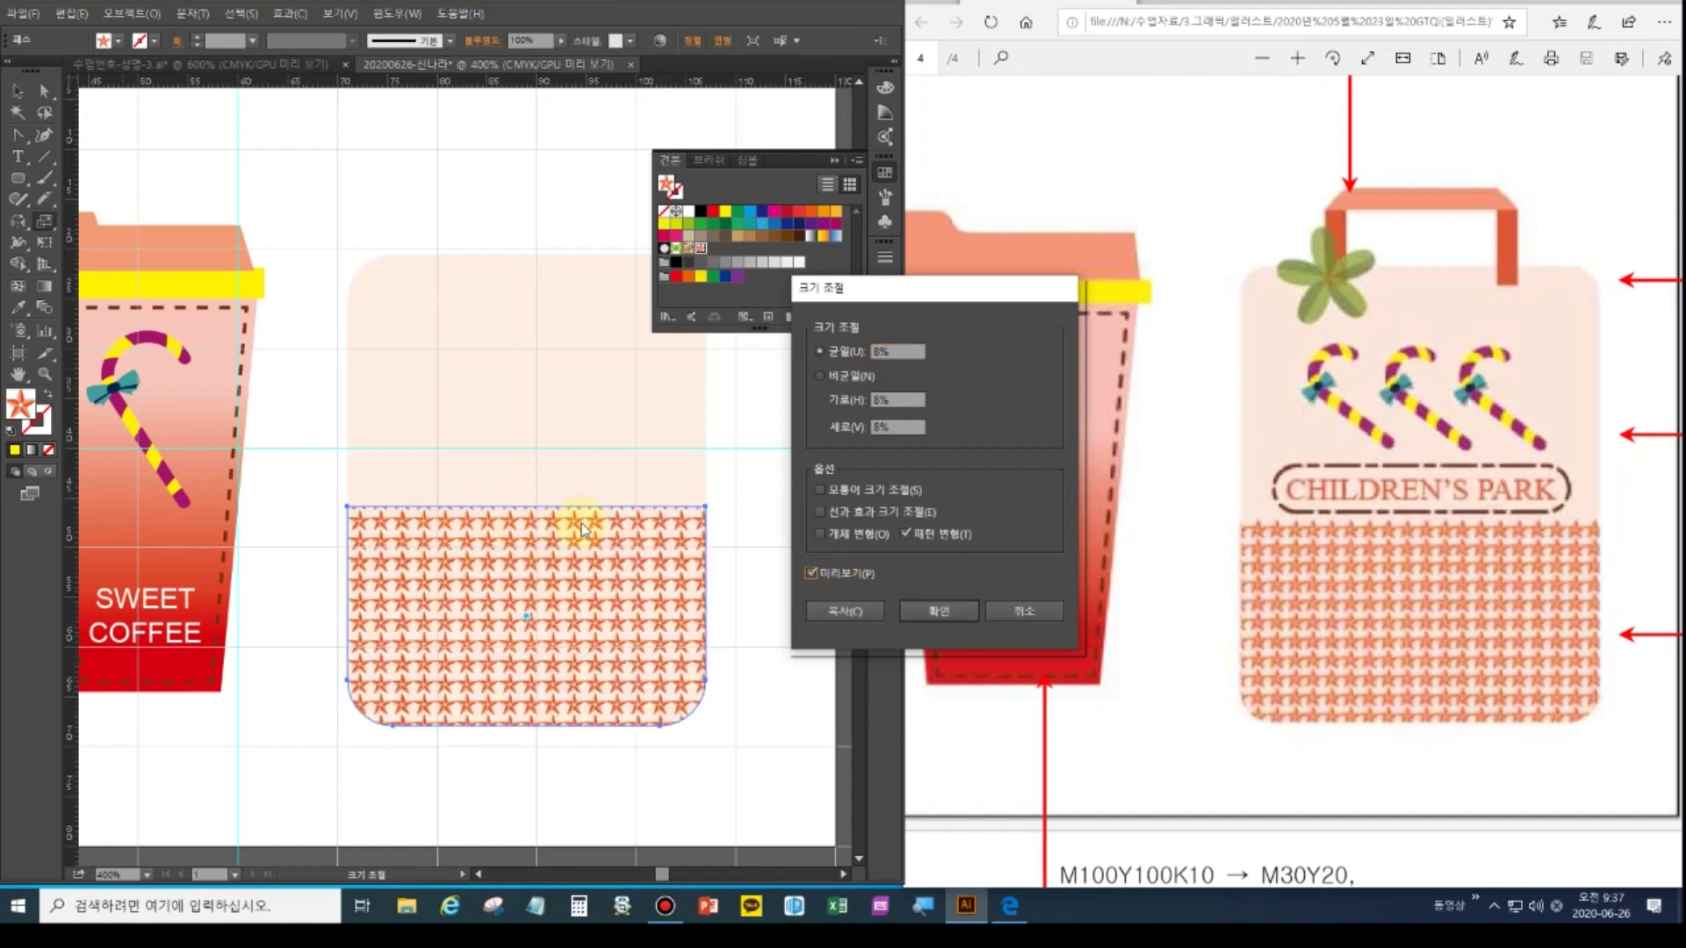
Set the star pattern's uniform scale to 7% and apply it
double_click(882, 353)
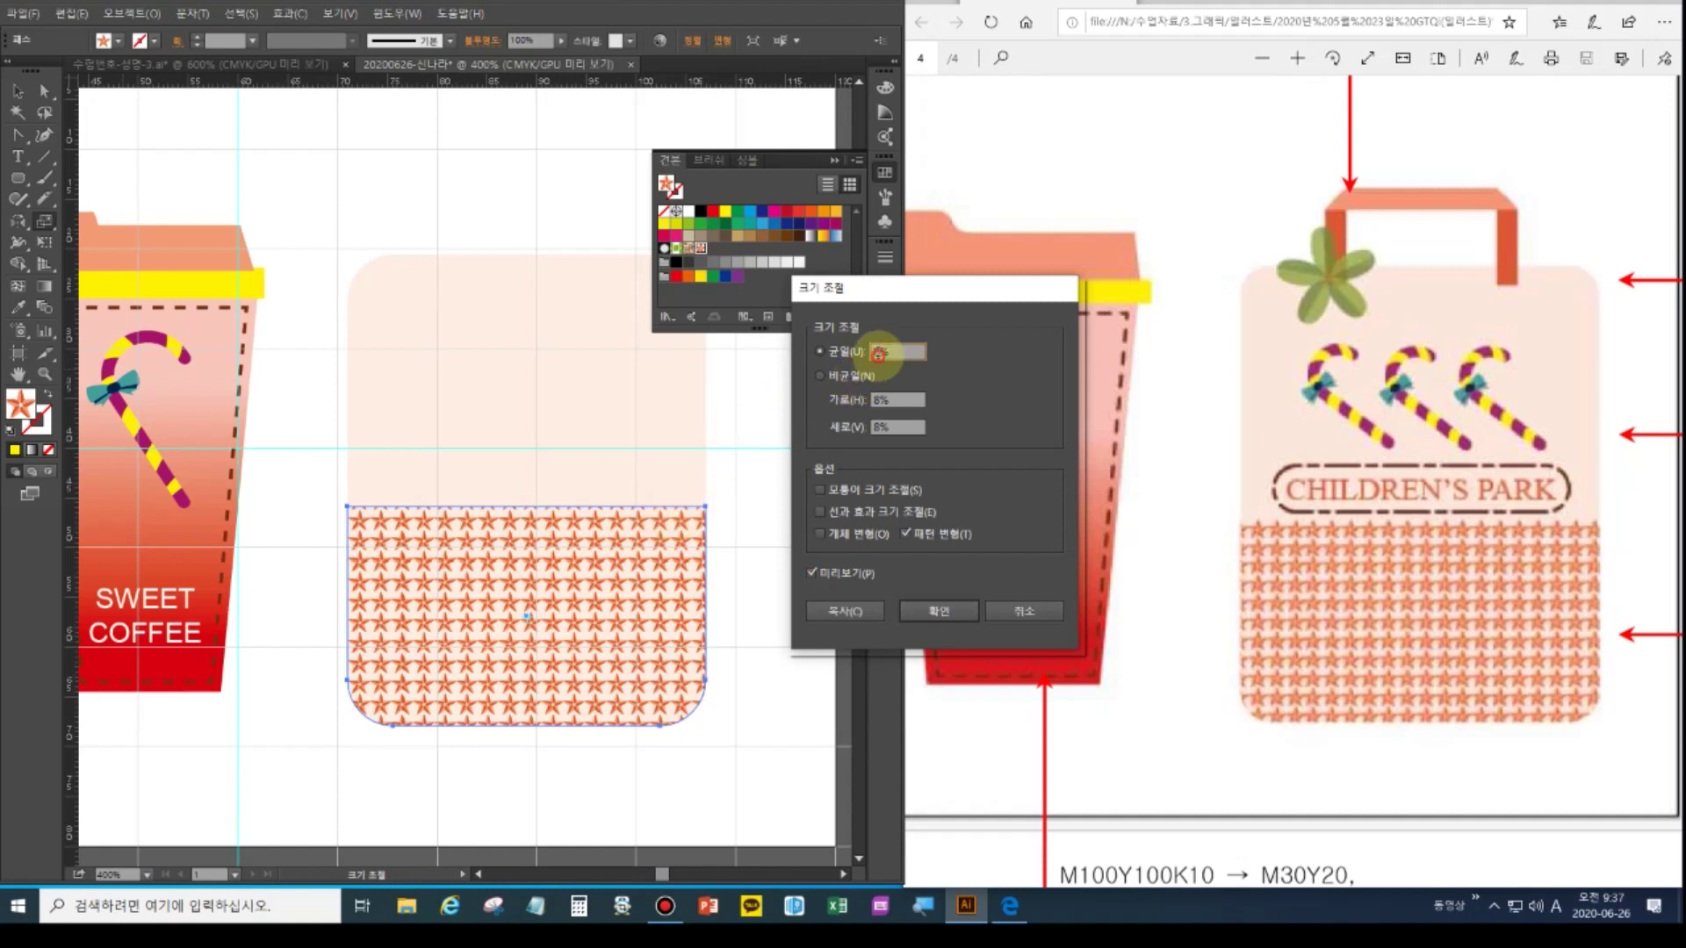
text(7)
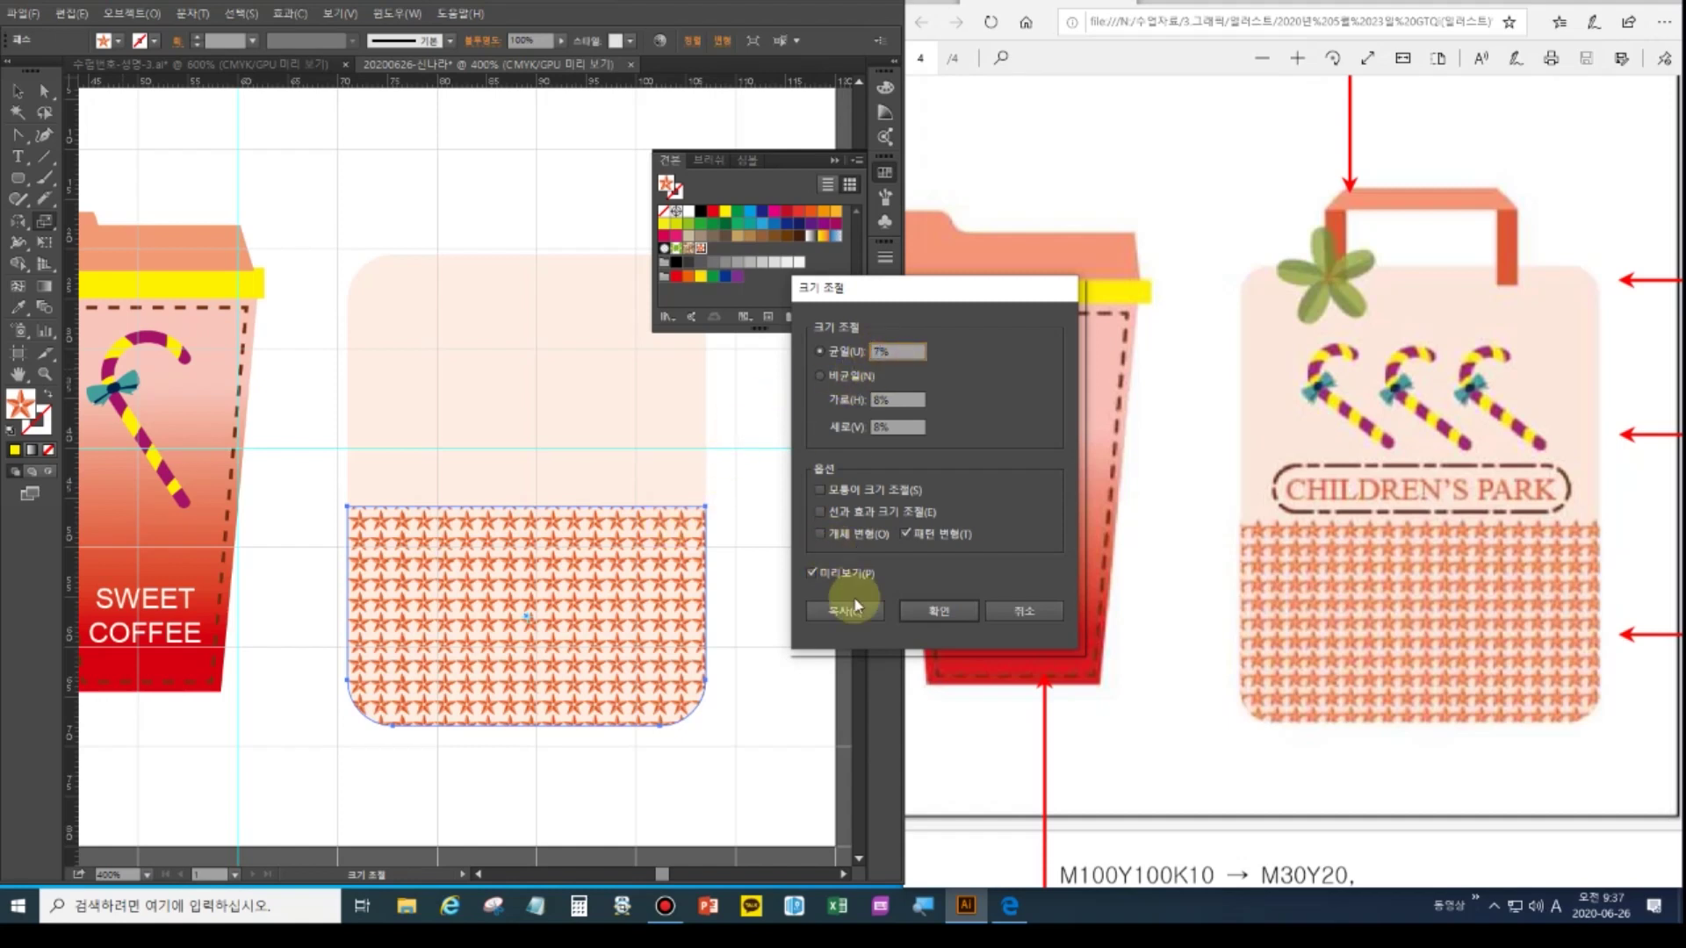
click(853, 575)
click(855, 574)
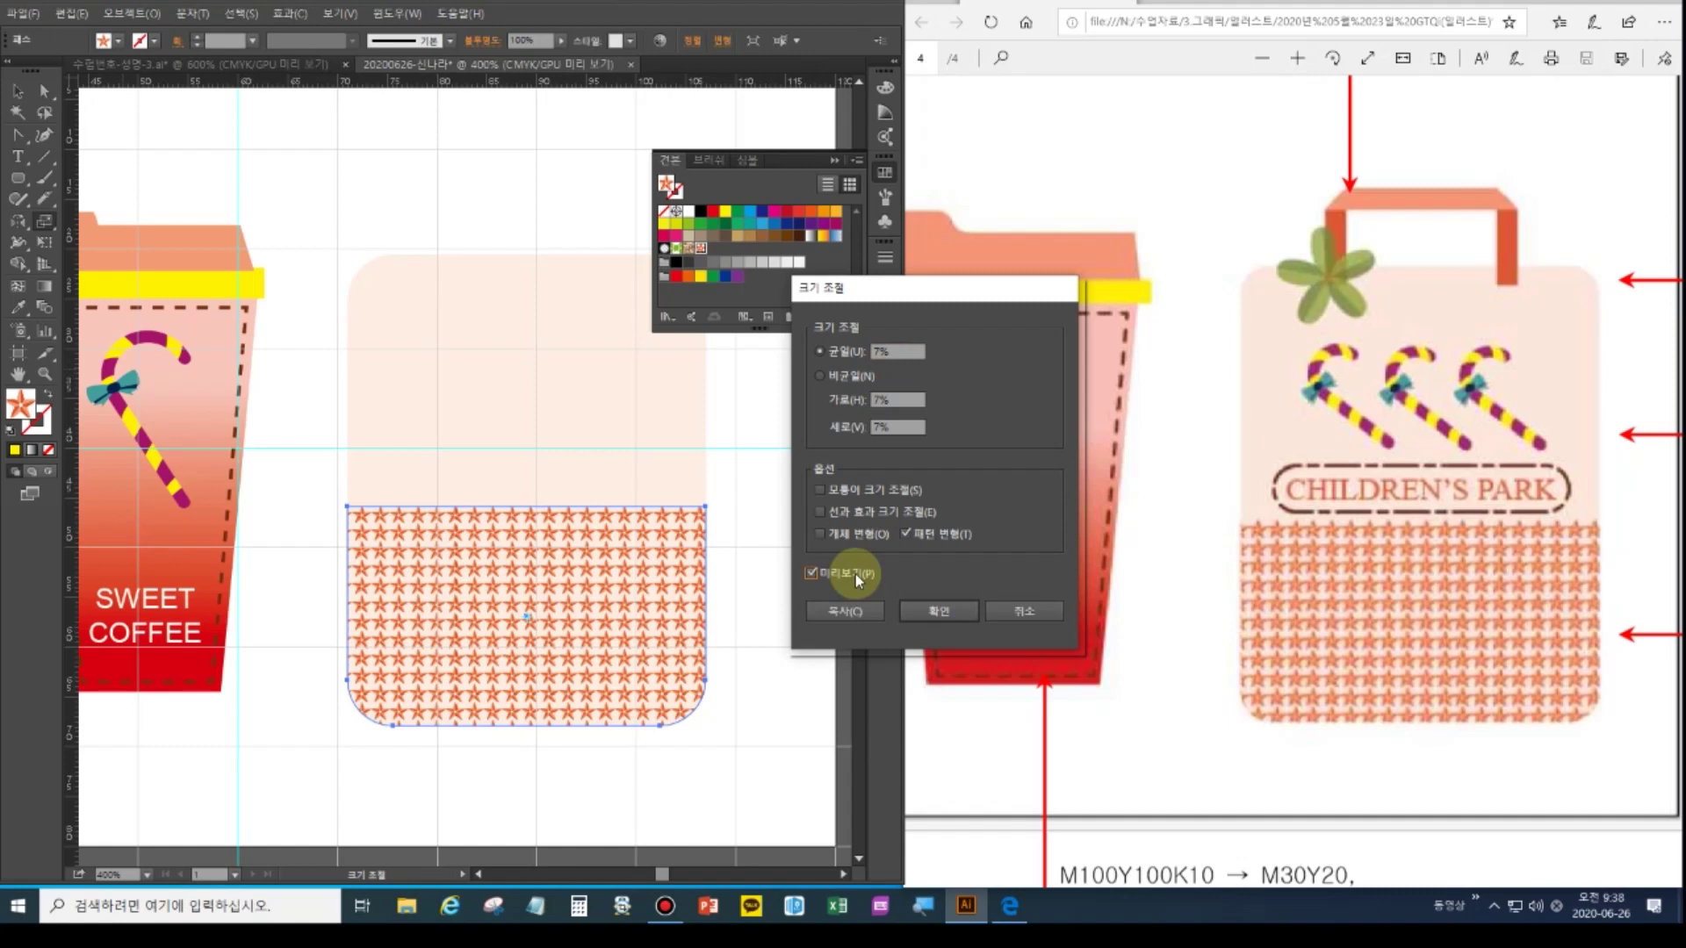
click(941, 612)
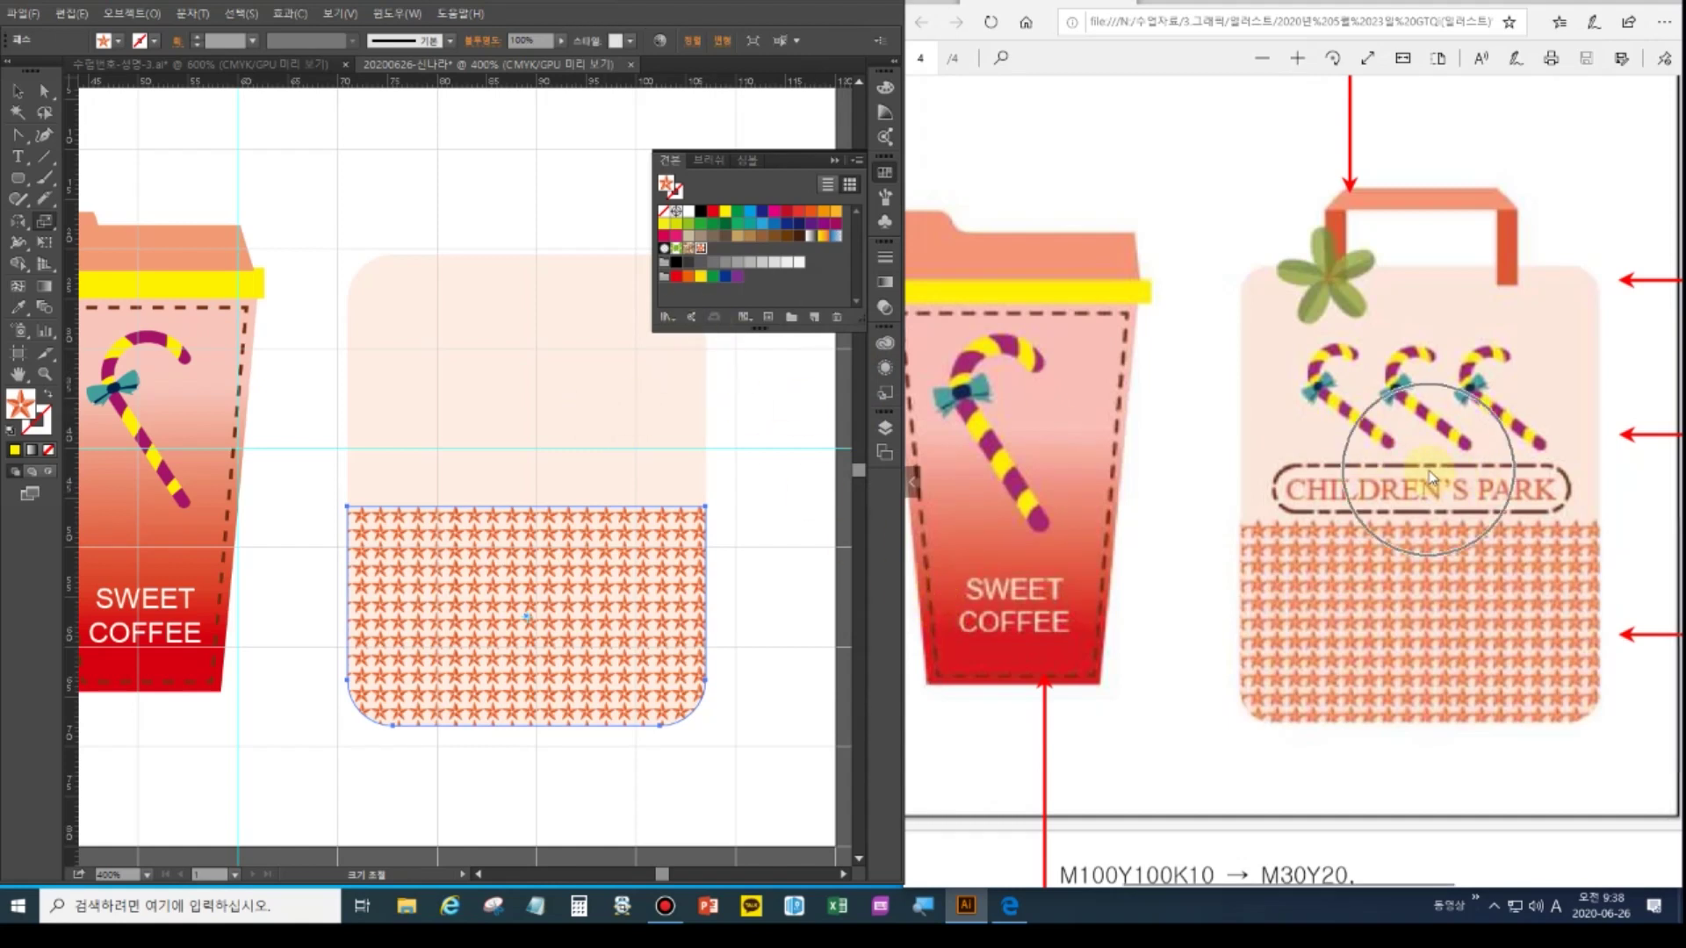
Draw a wide rounded rectangle just above the star pattern, using the default white fill and black 1 pt stroke
click(20, 179)
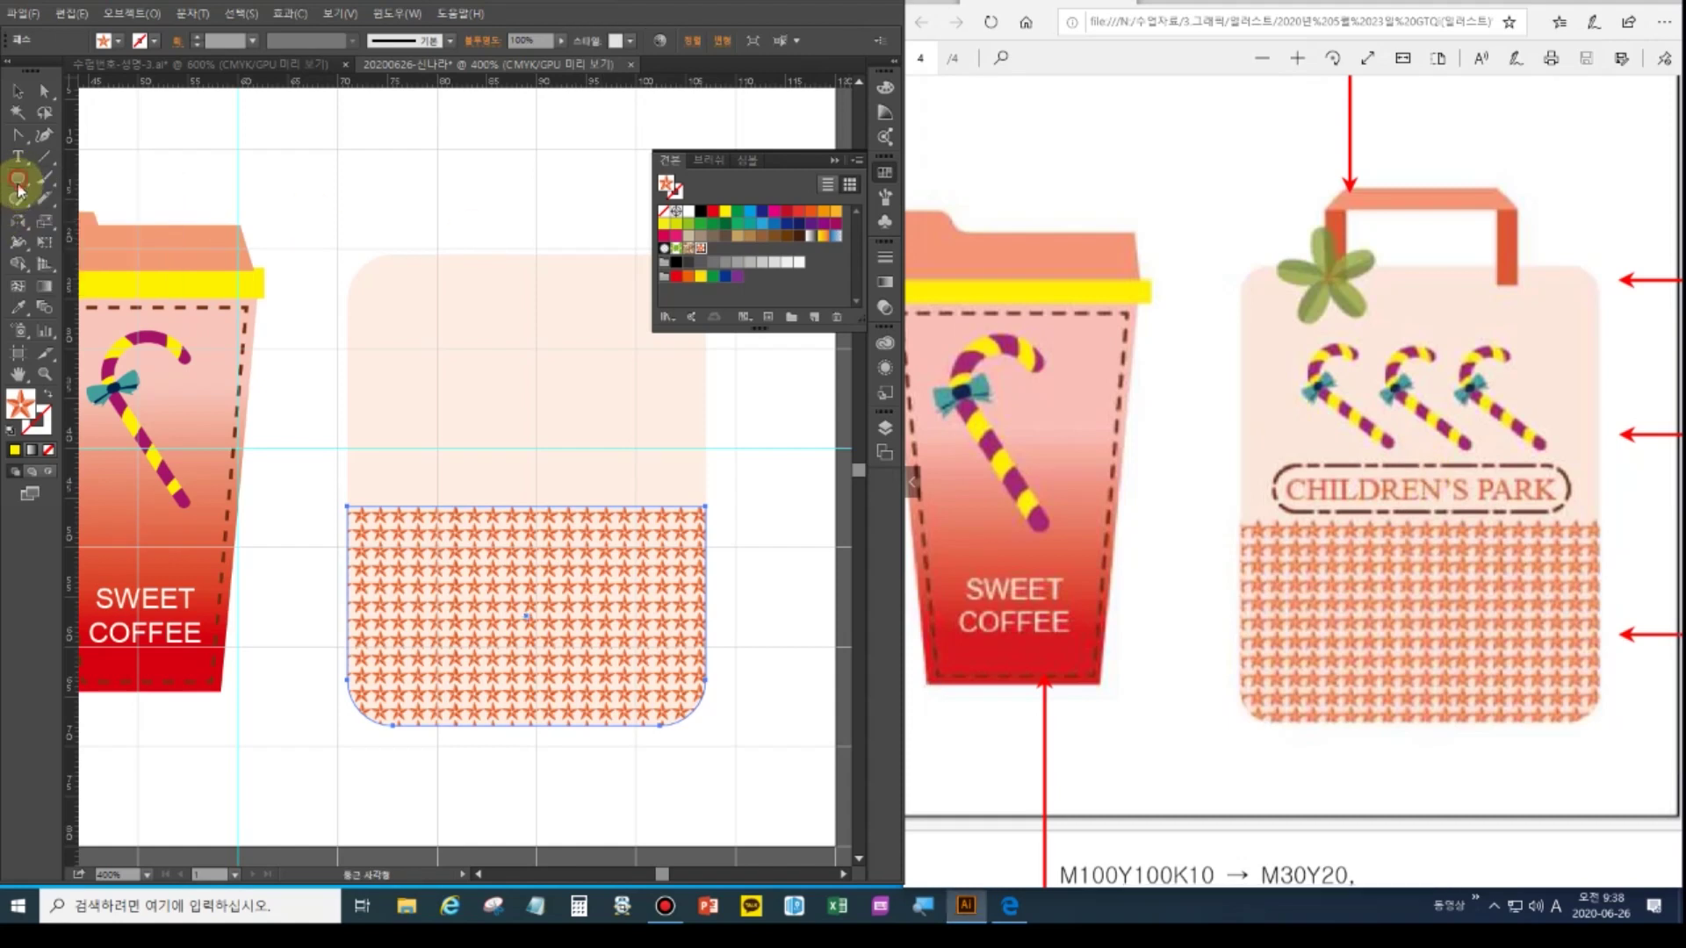
ctrl+click(277, 599)
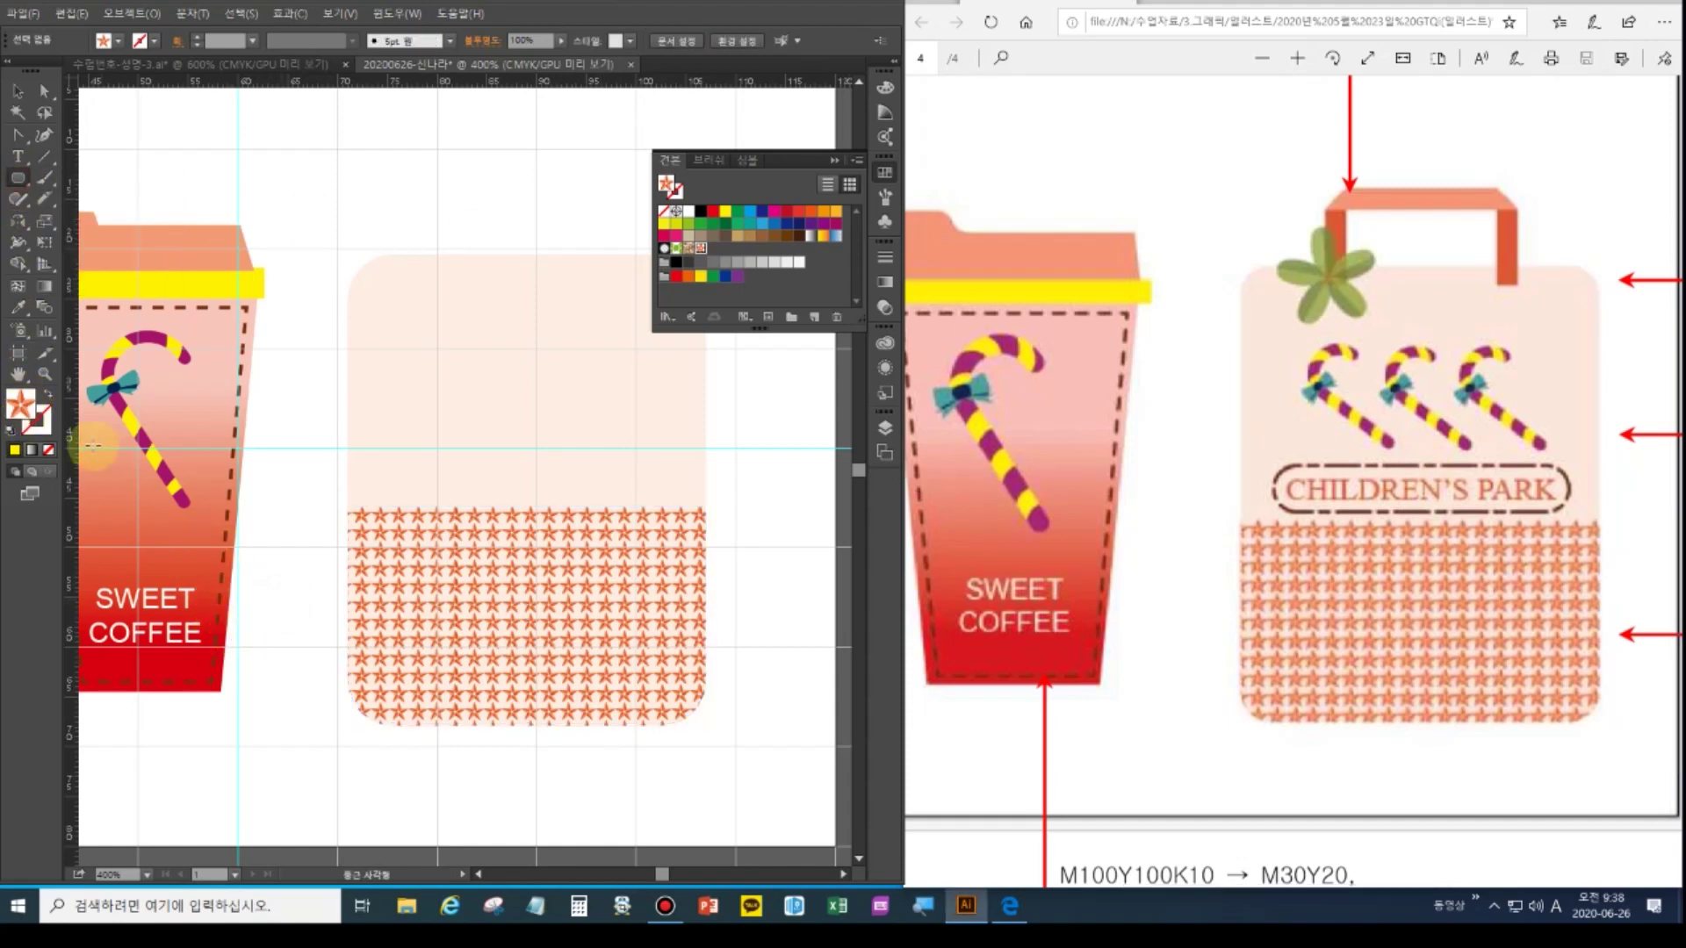
click(10, 430)
click(17, 179)
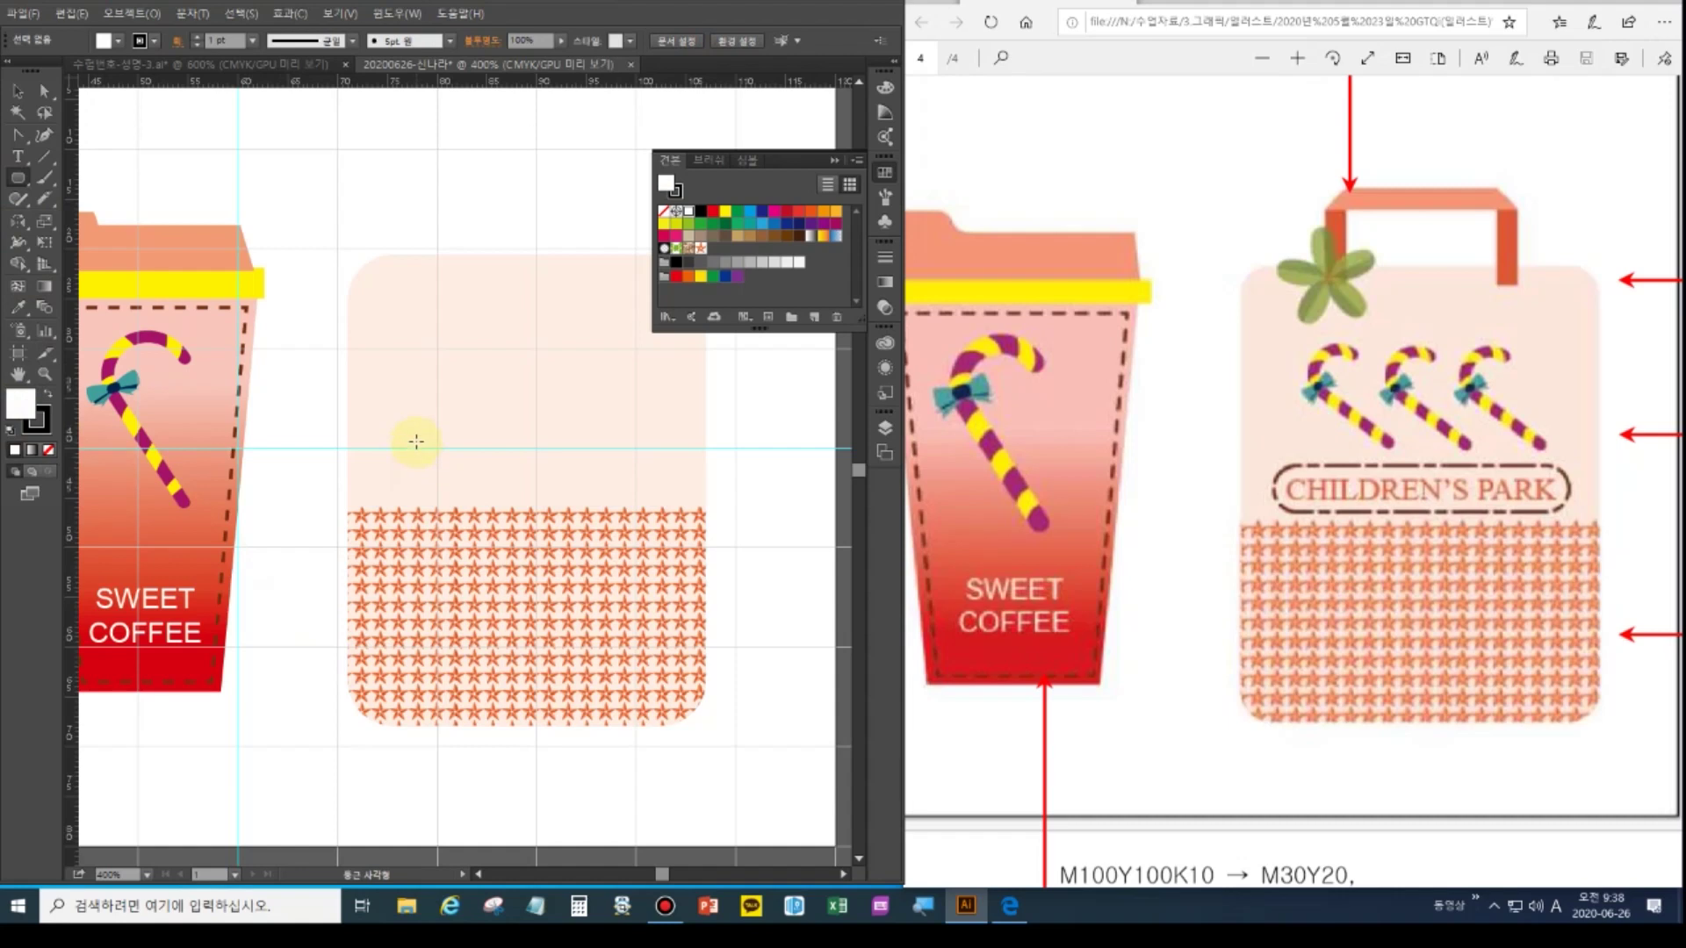
drag(385, 425, 669, 488)
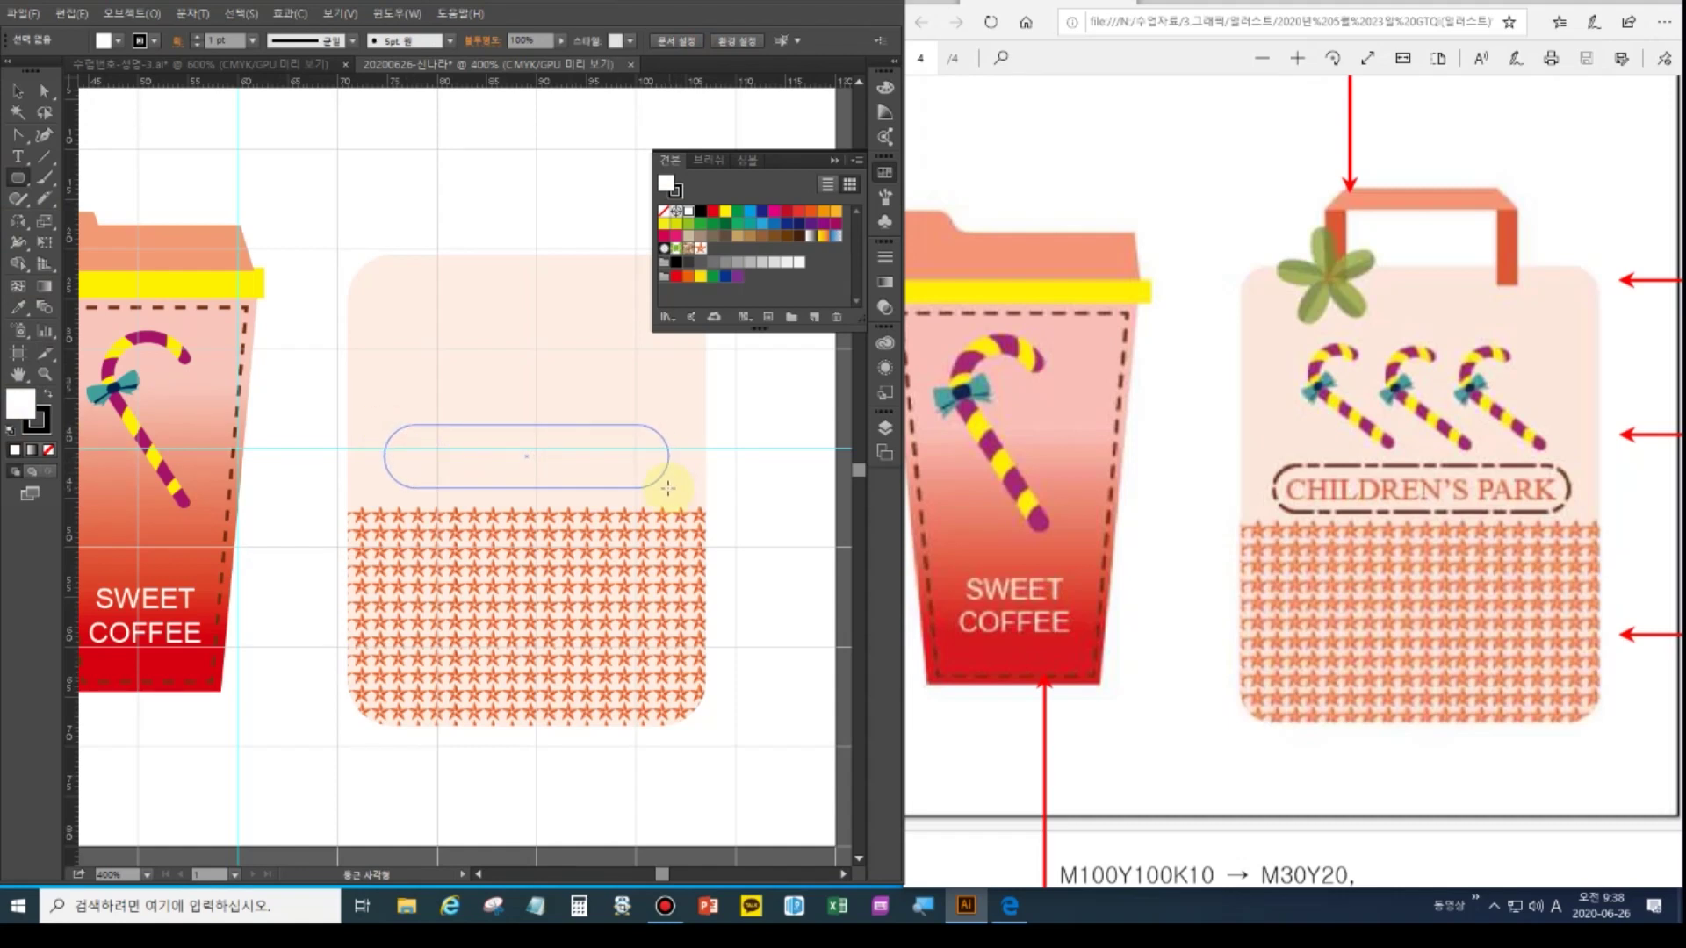
drag(668, 488, 666, 488)
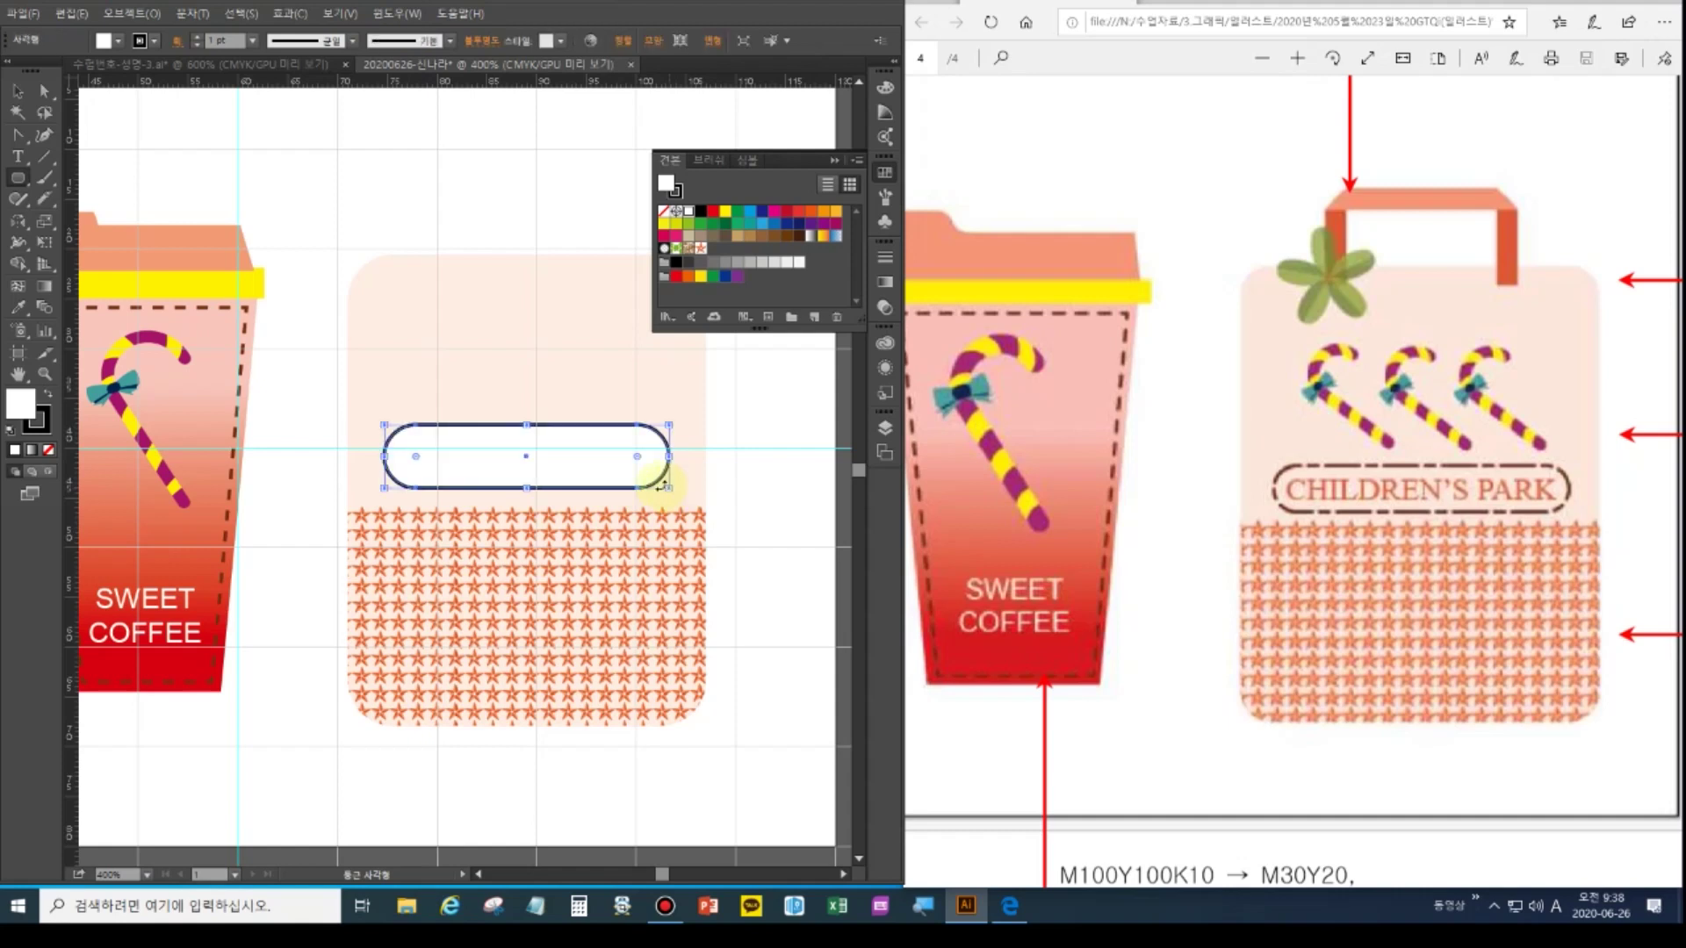
Enable a dashed stroke on the rounded label frame, with a 2 pt first gap and a 10 pt second dash
key(ctrl+F10)
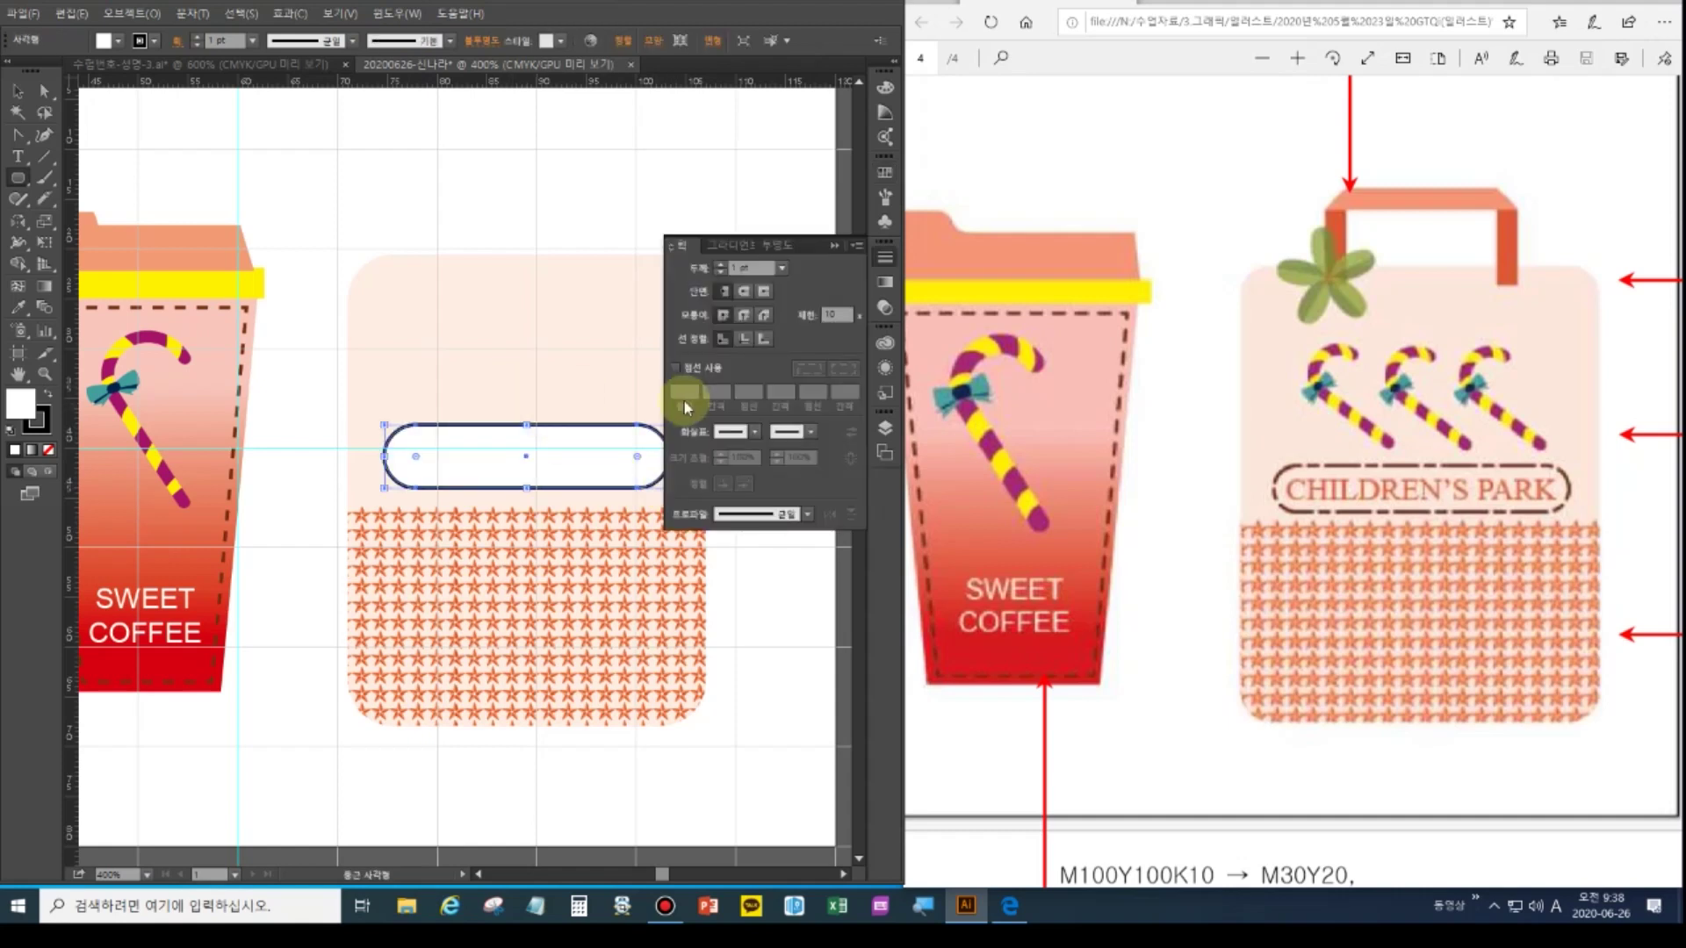
click(688, 367)
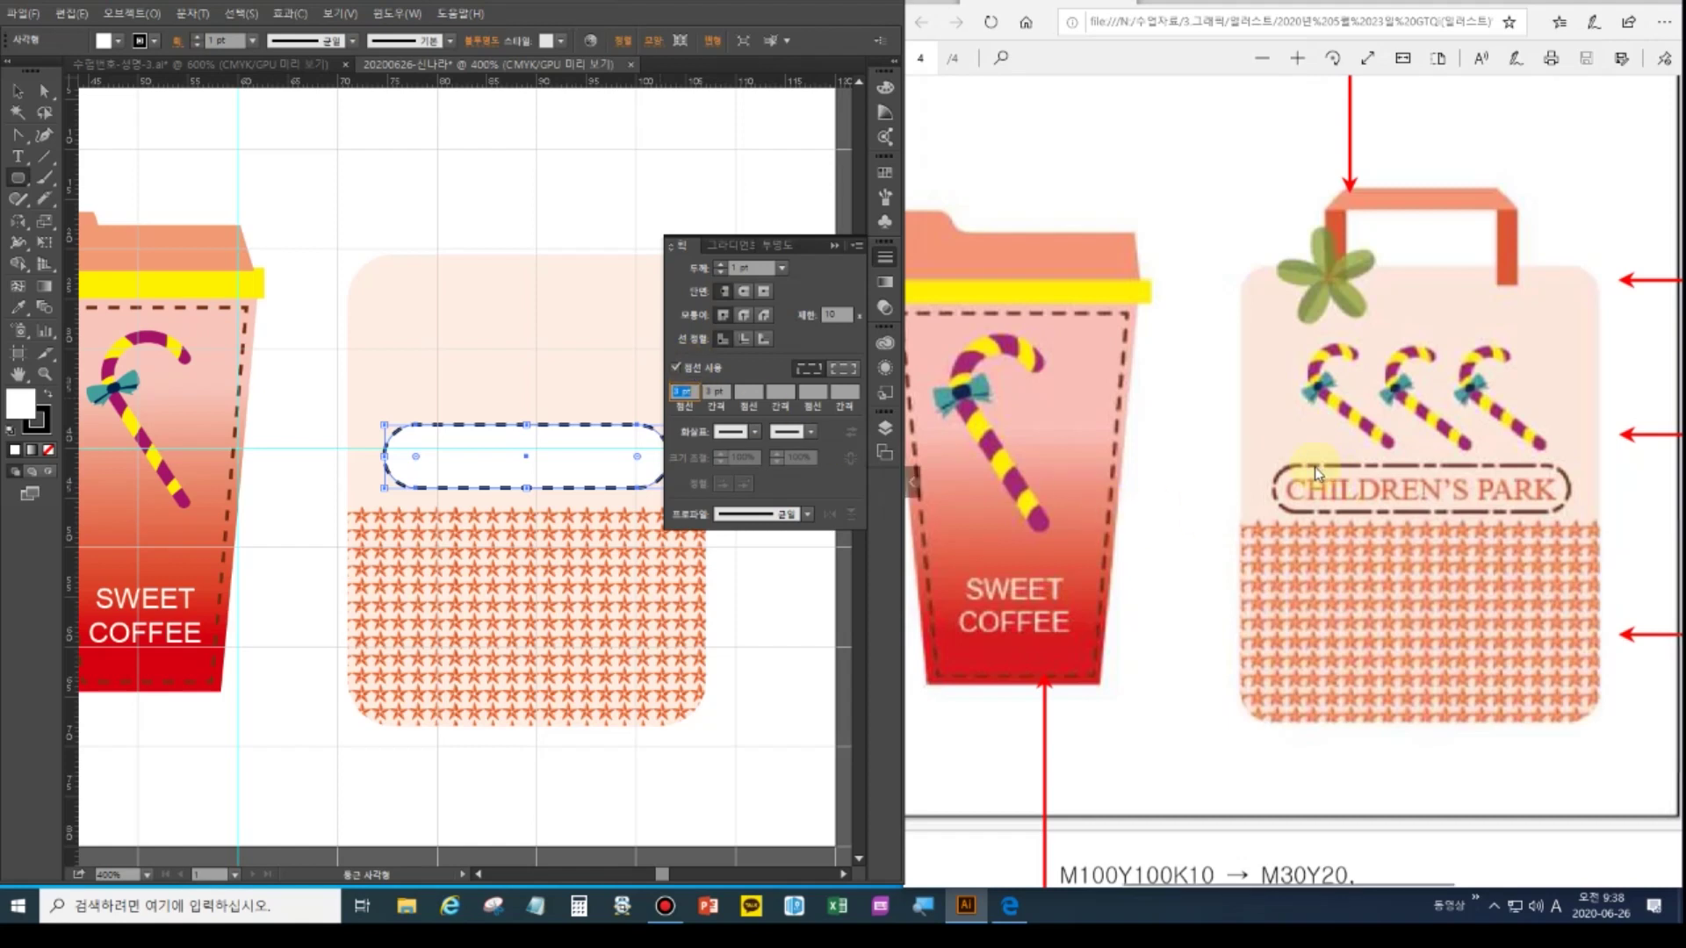
click(712, 392)
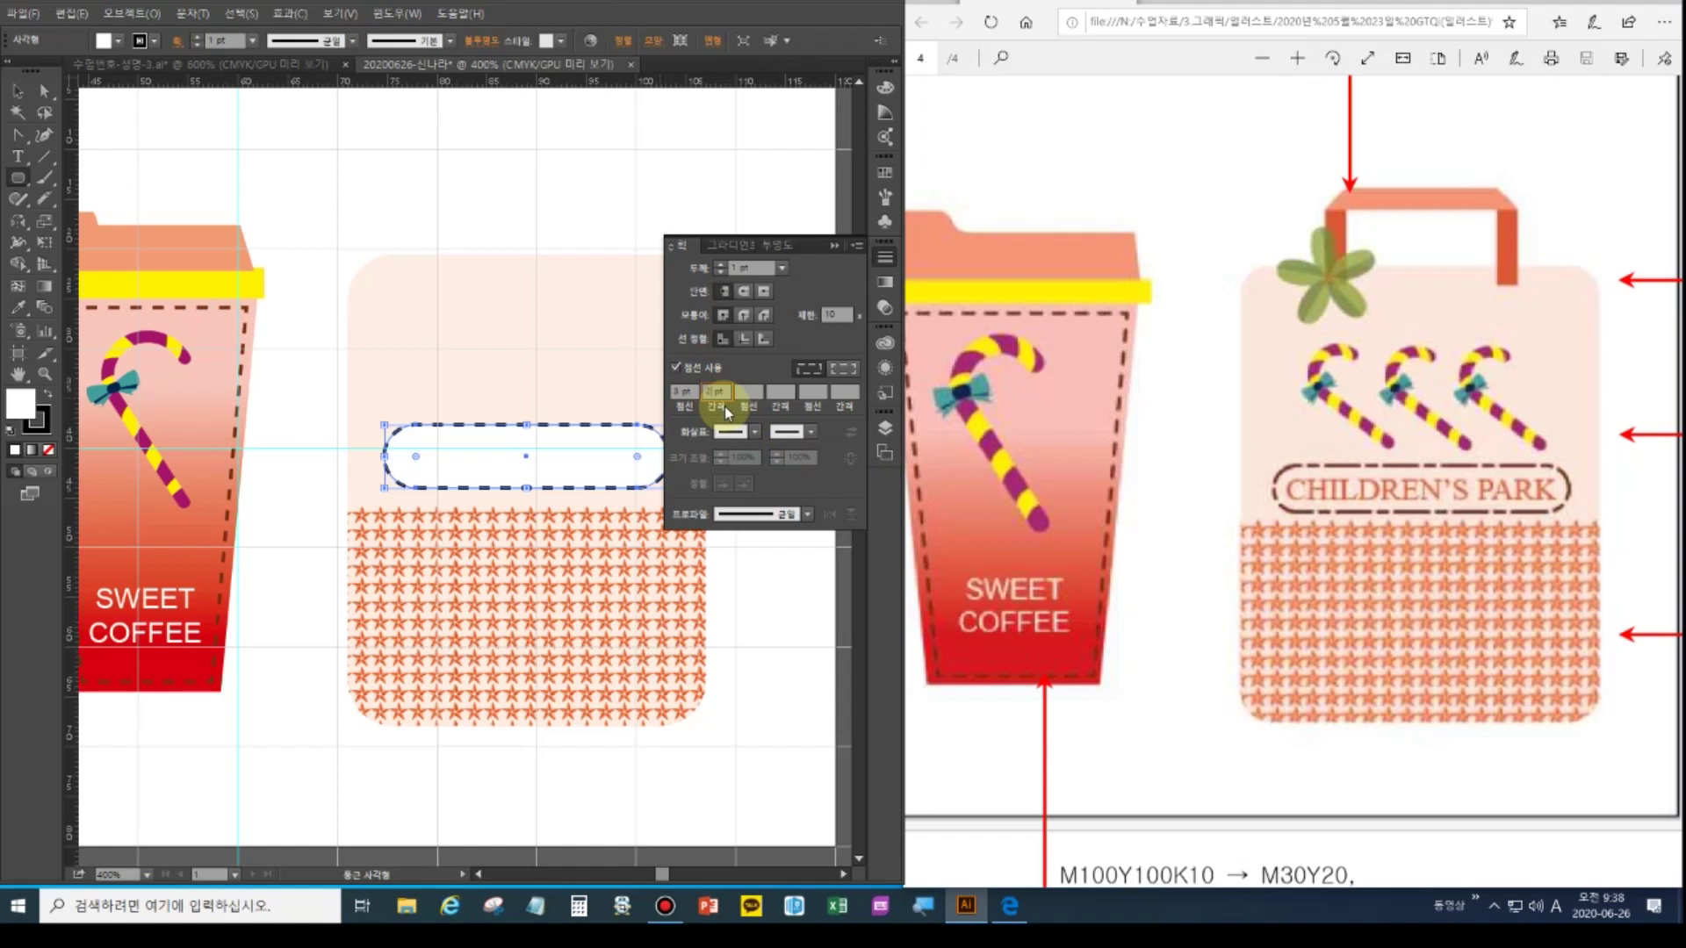
click(748, 391)
text(10)
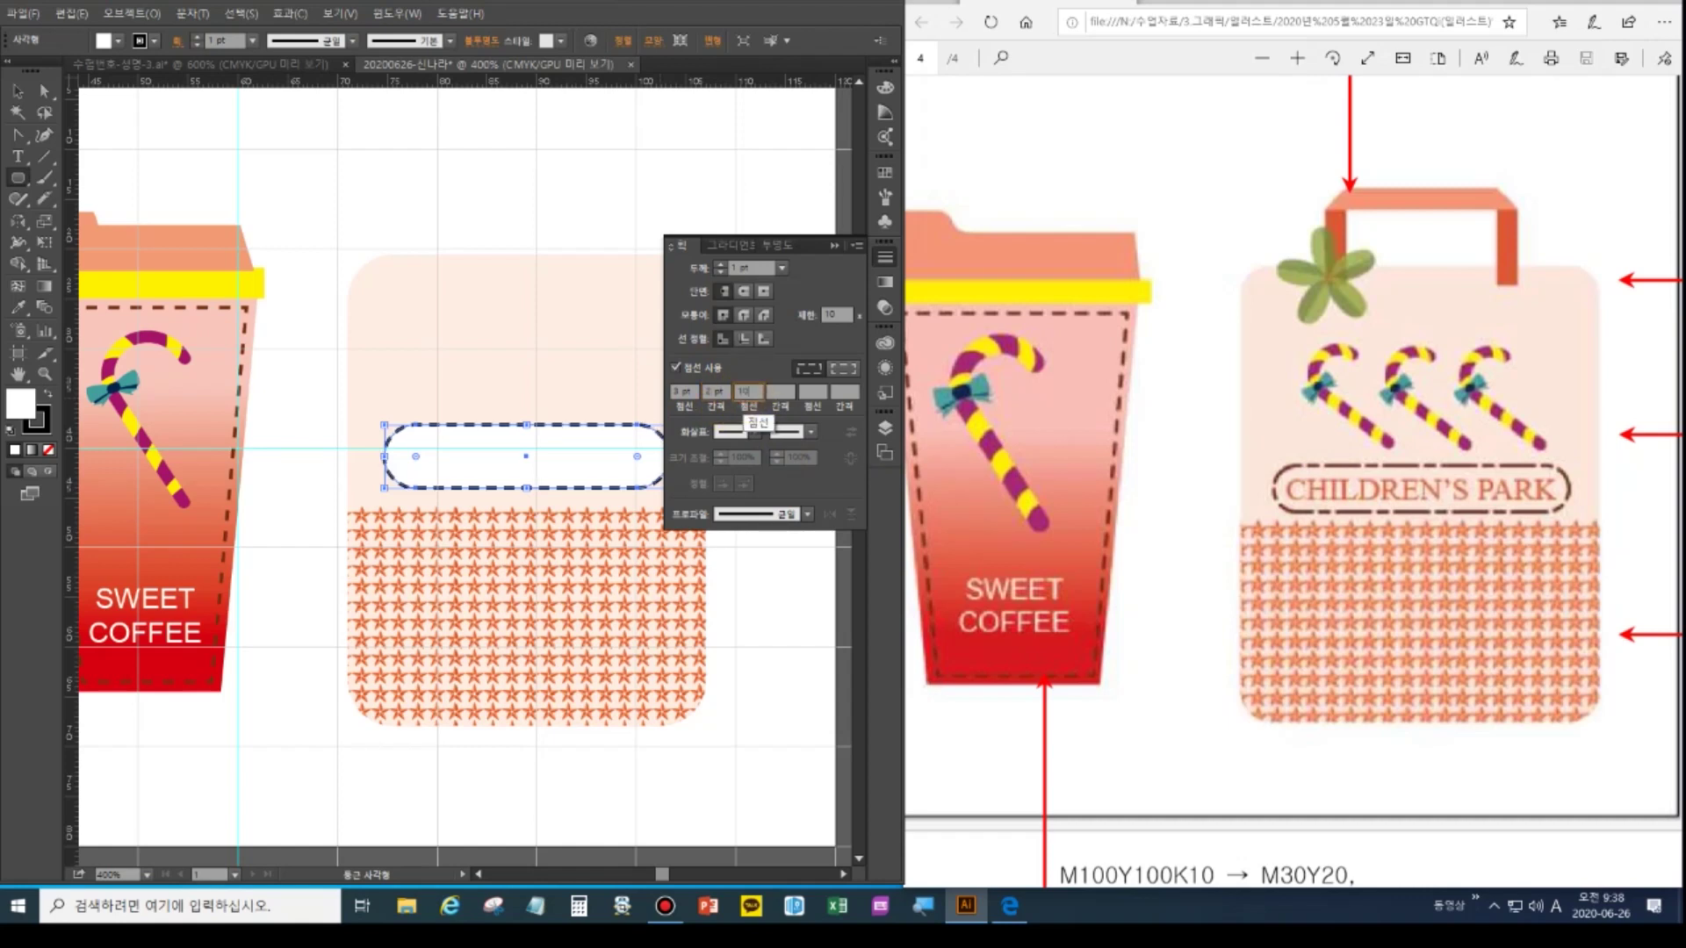
click(777, 390)
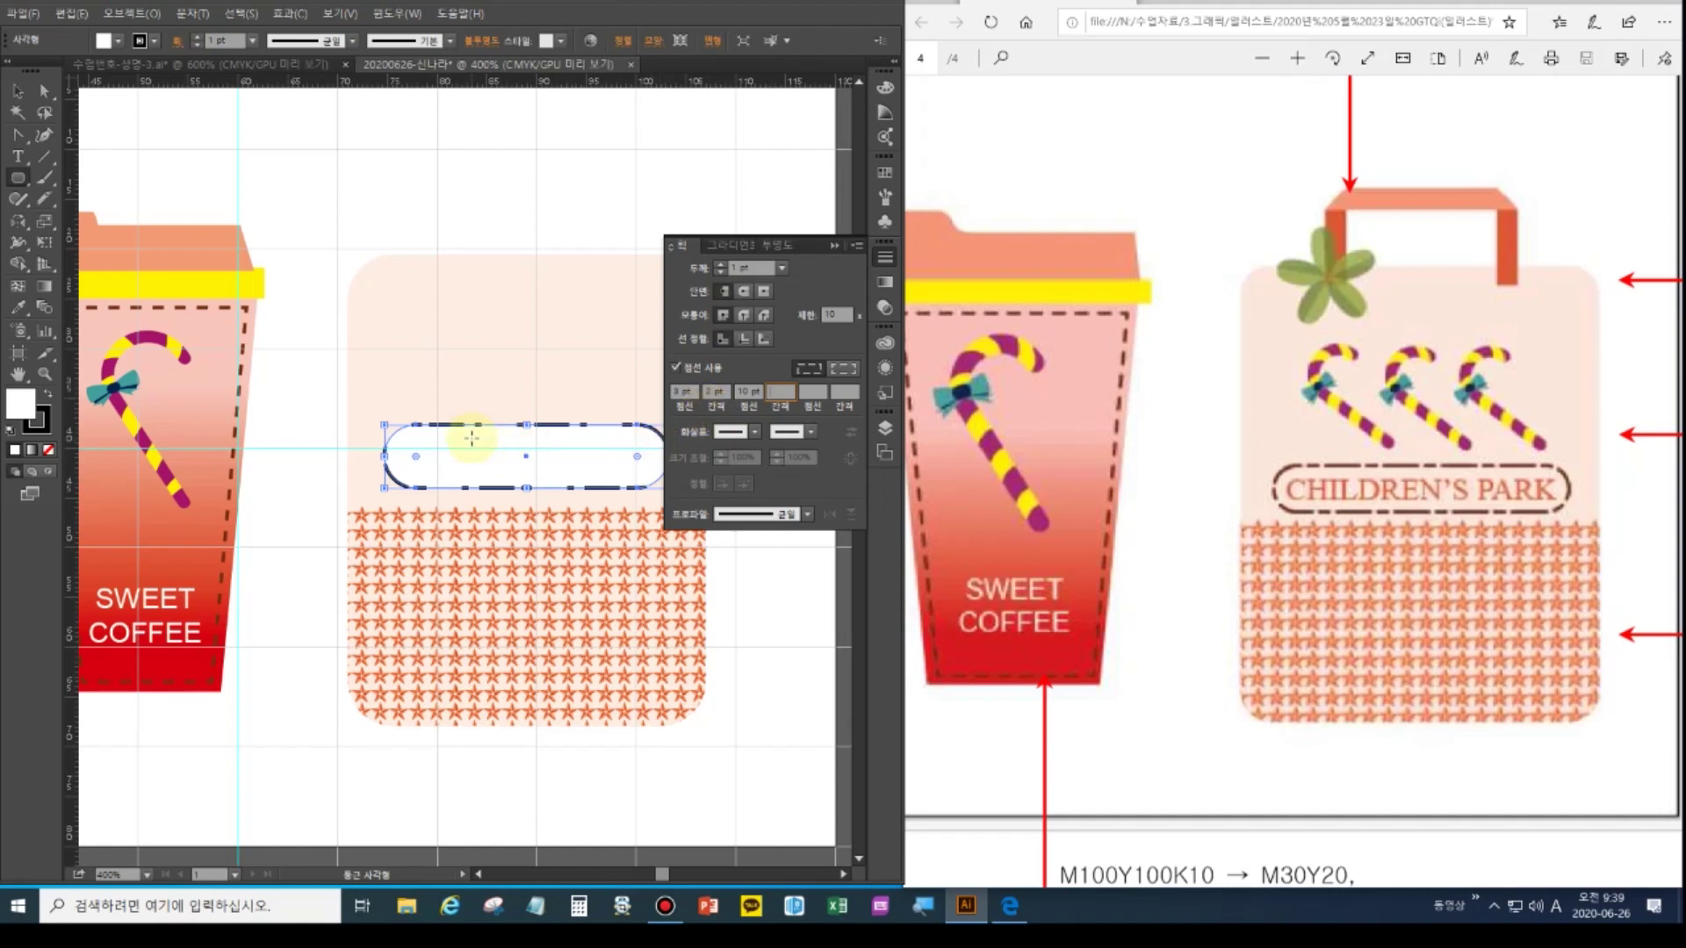
Complete the label frame's dash pattern as 4 pt dash, 2 pt gap, 10 pt dash, 2 pt gap
click(796, 395)
text(8)
click(756, 263)
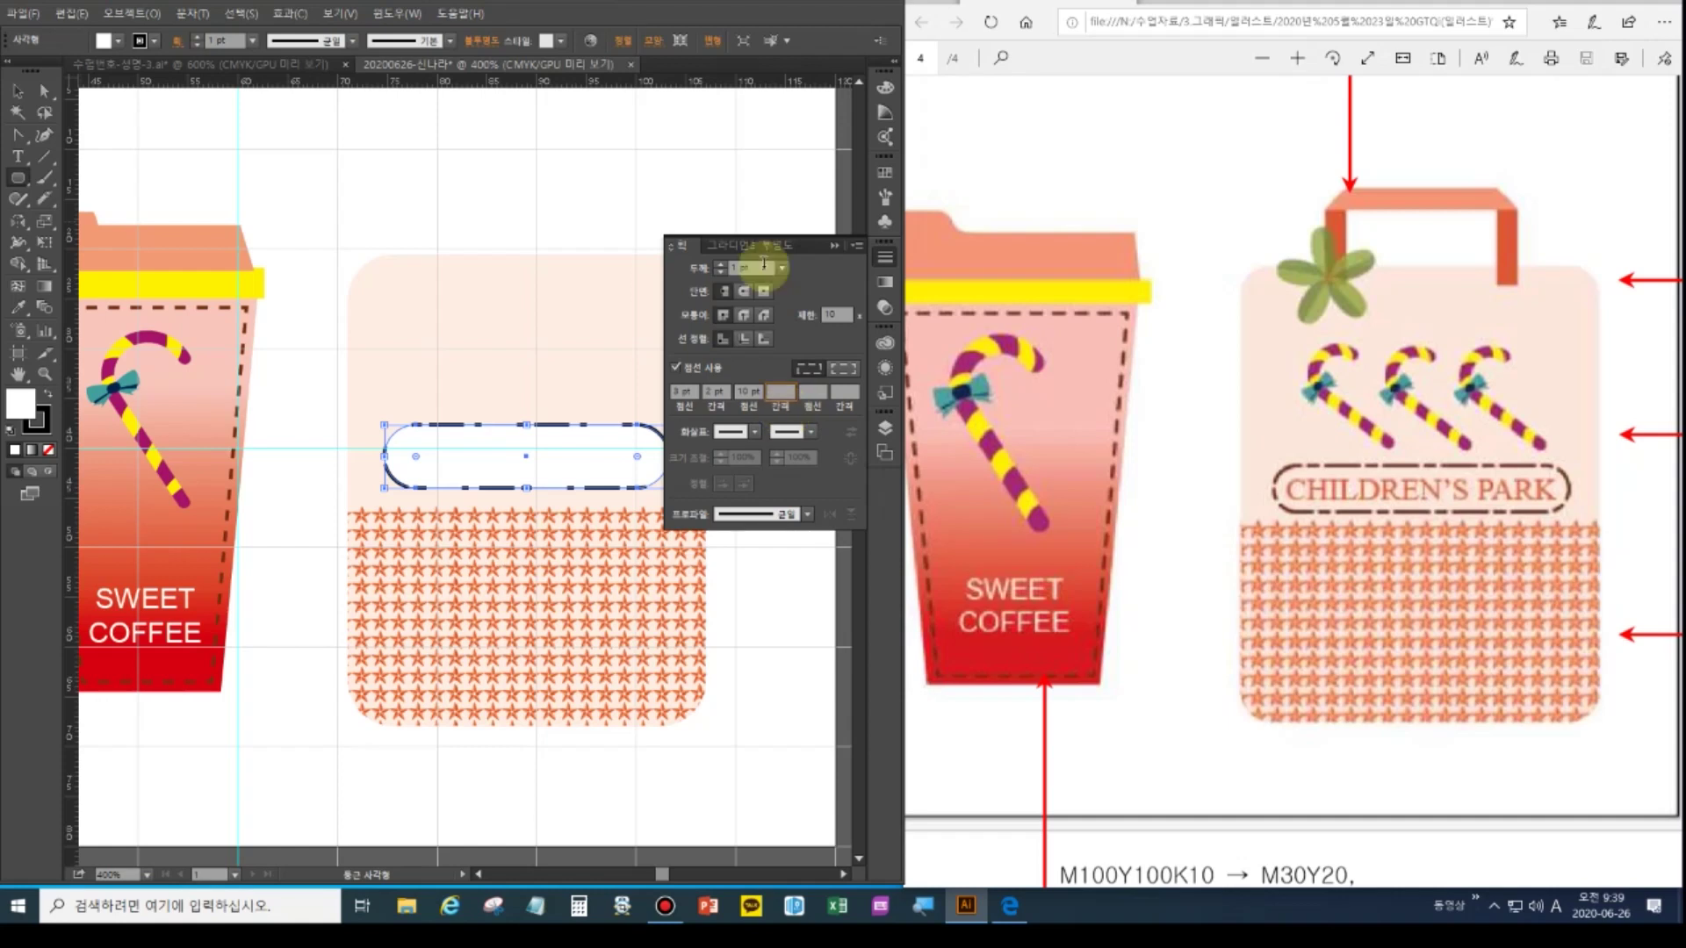
key(v)
click(702, 366)
click(459, 429)
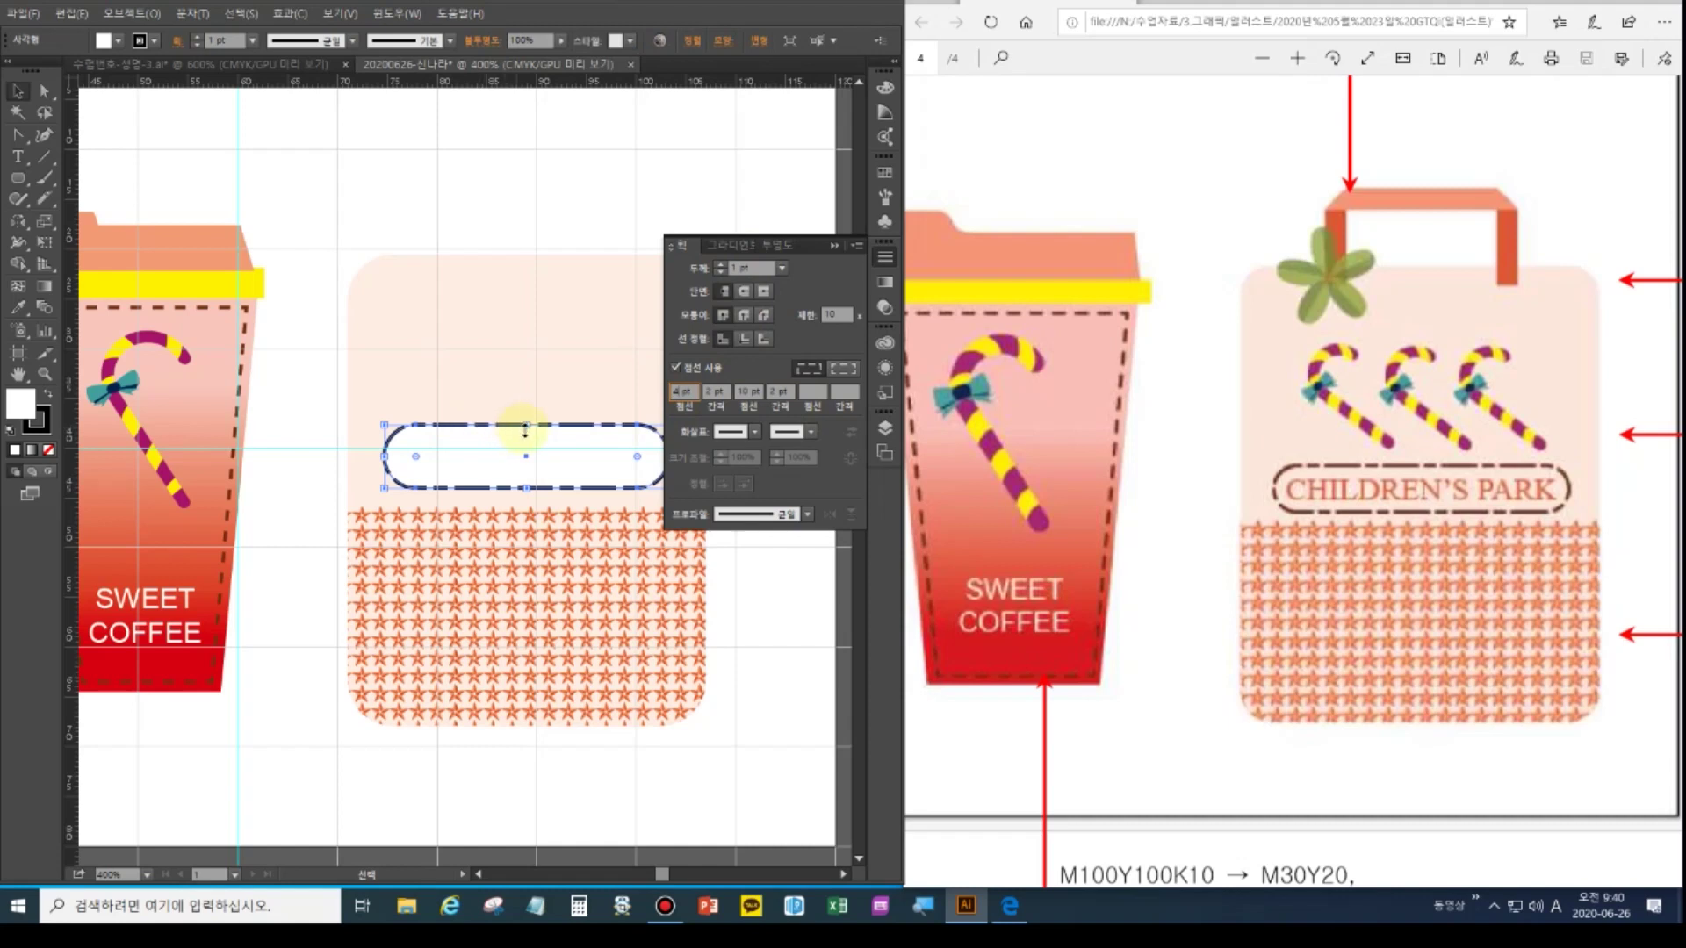
click(776, 392)
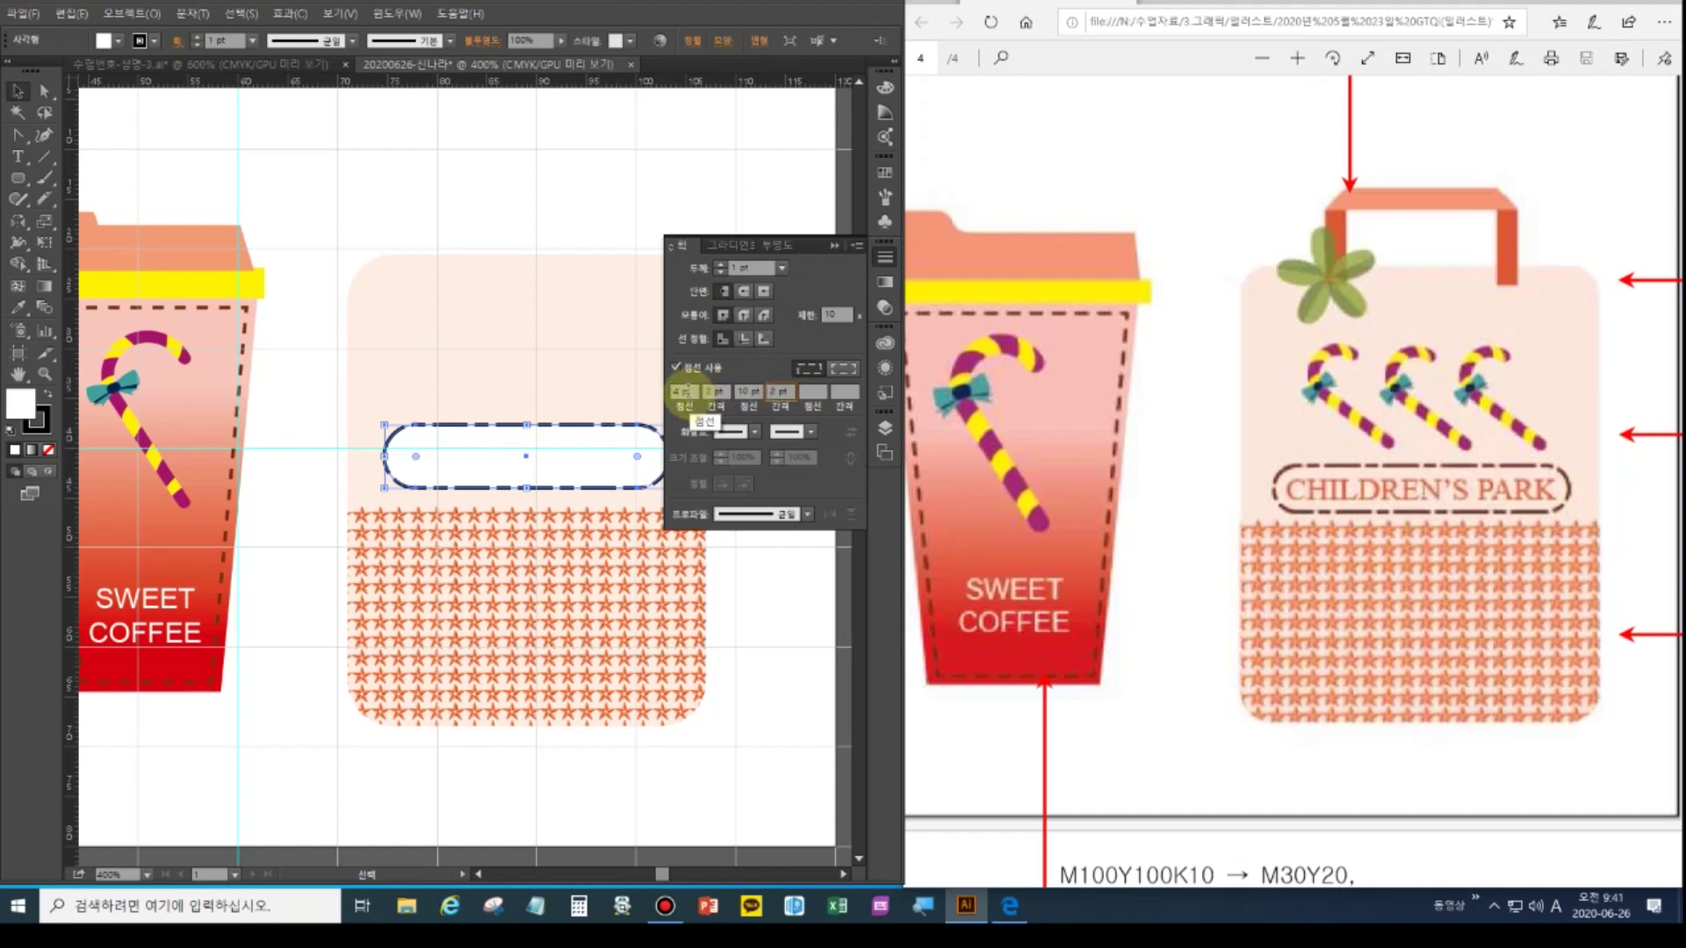
click(711, 392)
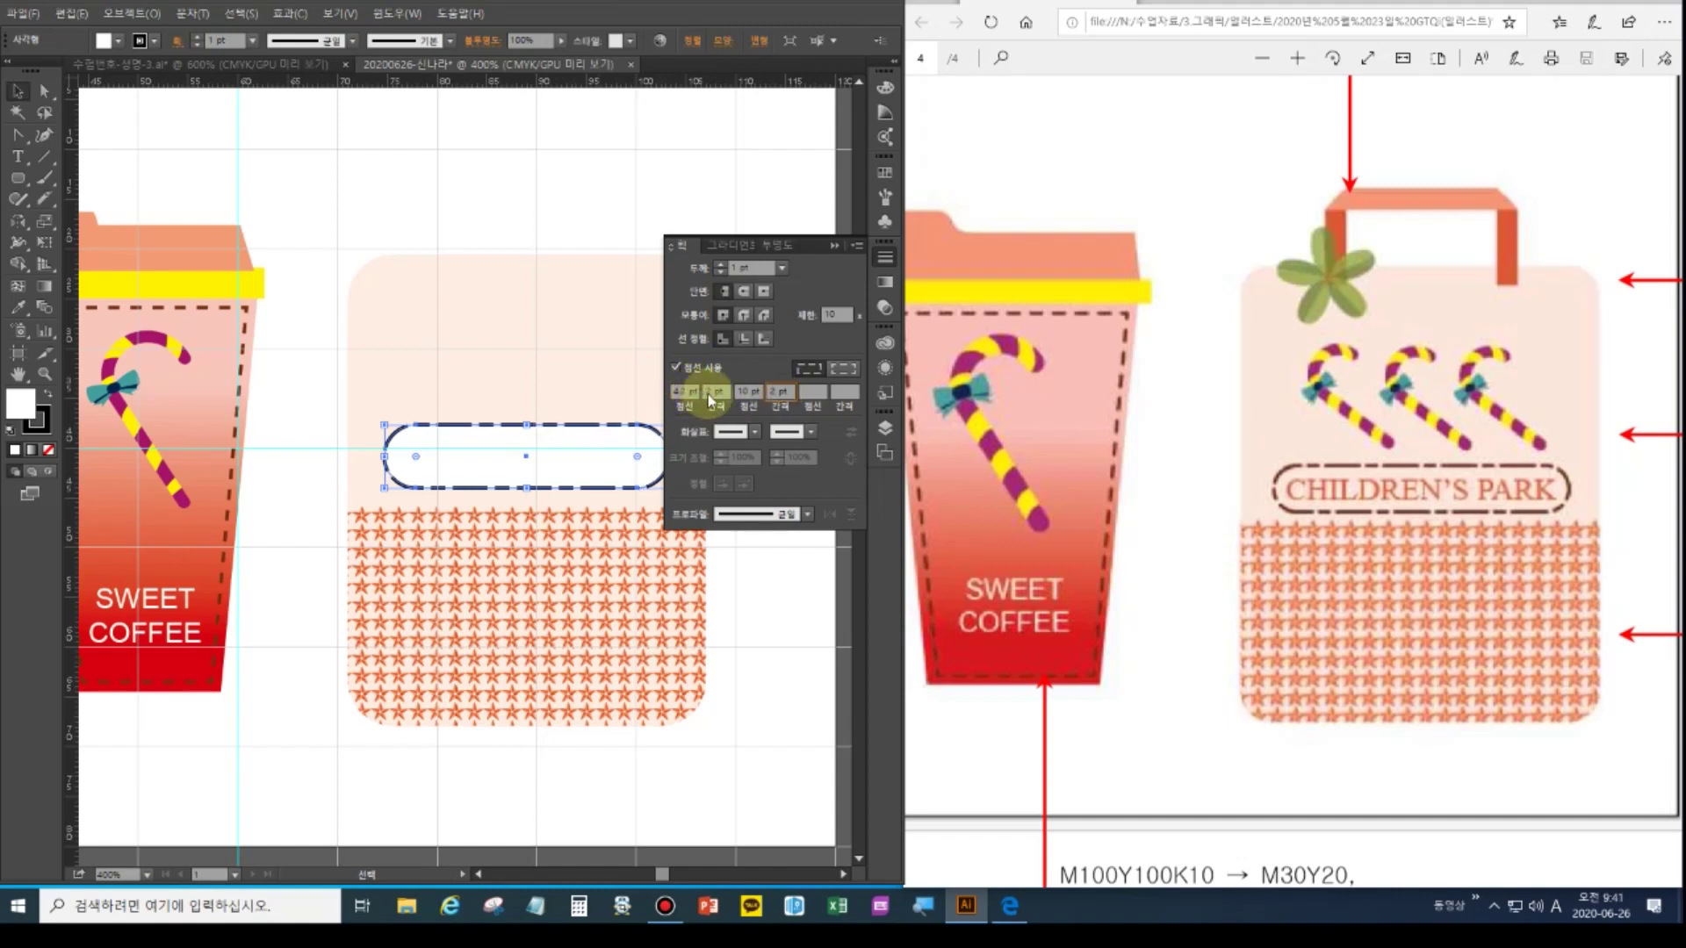
drag(690, 390, 634, 398)
text(4)
click(772, 392)
text(2)
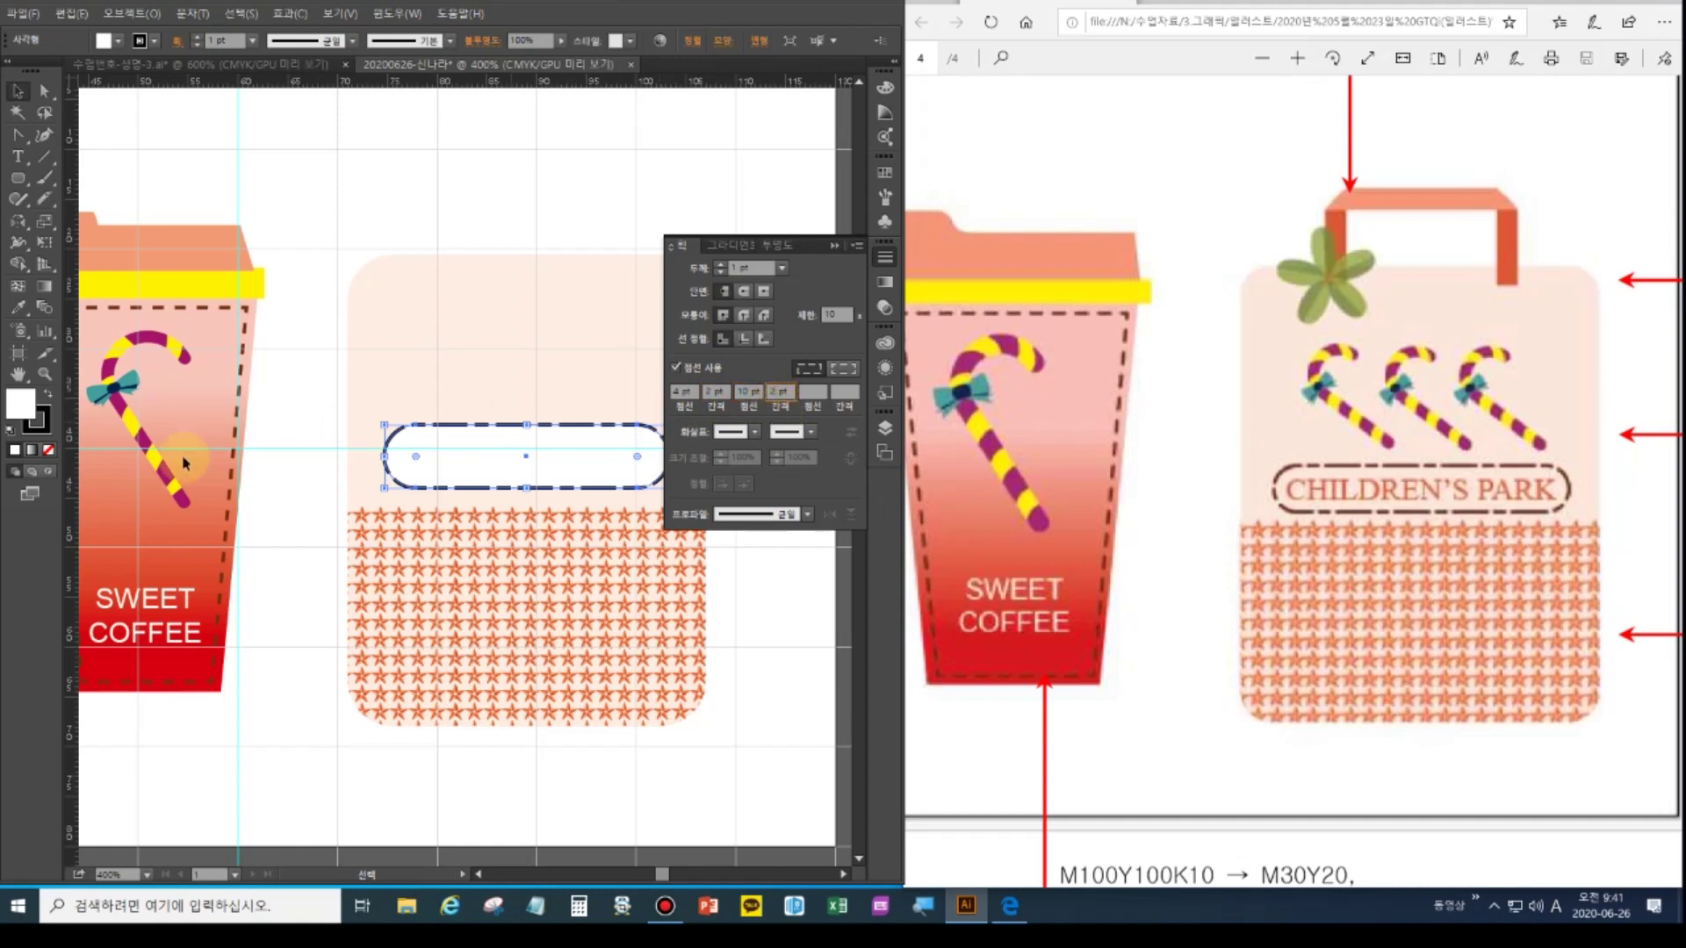
Remove the label frame's fill and check the exam sheet for the bag's colour specifications
click(51, 452)
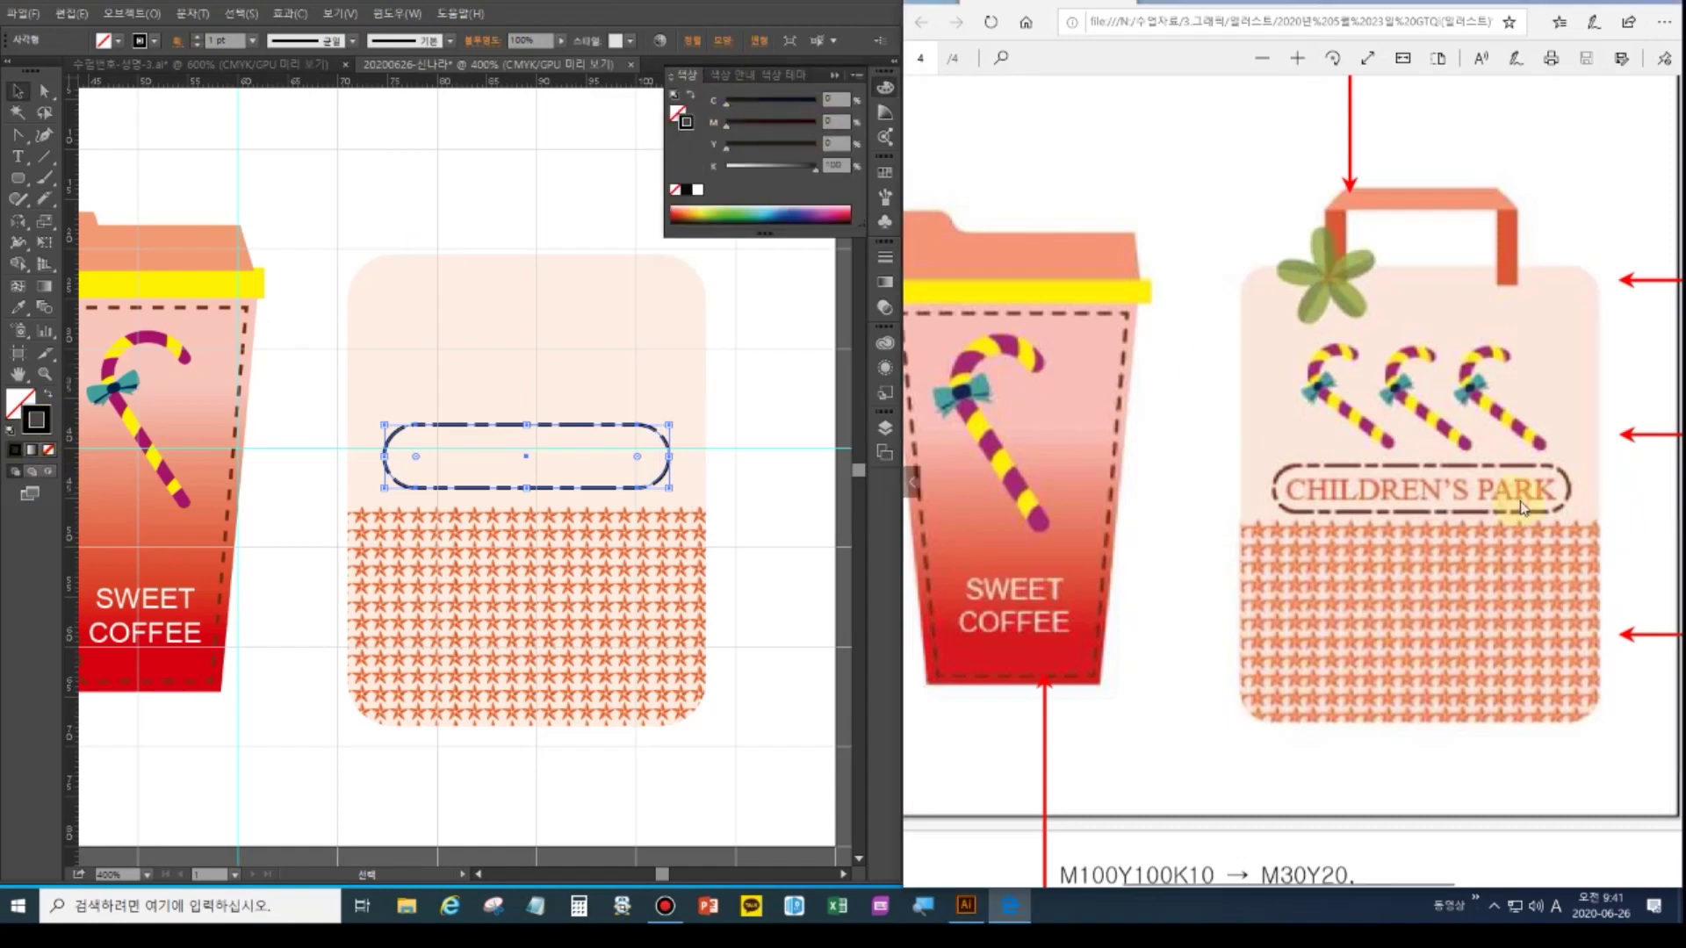
scroll(1524, 506, down, 2)
scroll(1526, 500, down, 1)
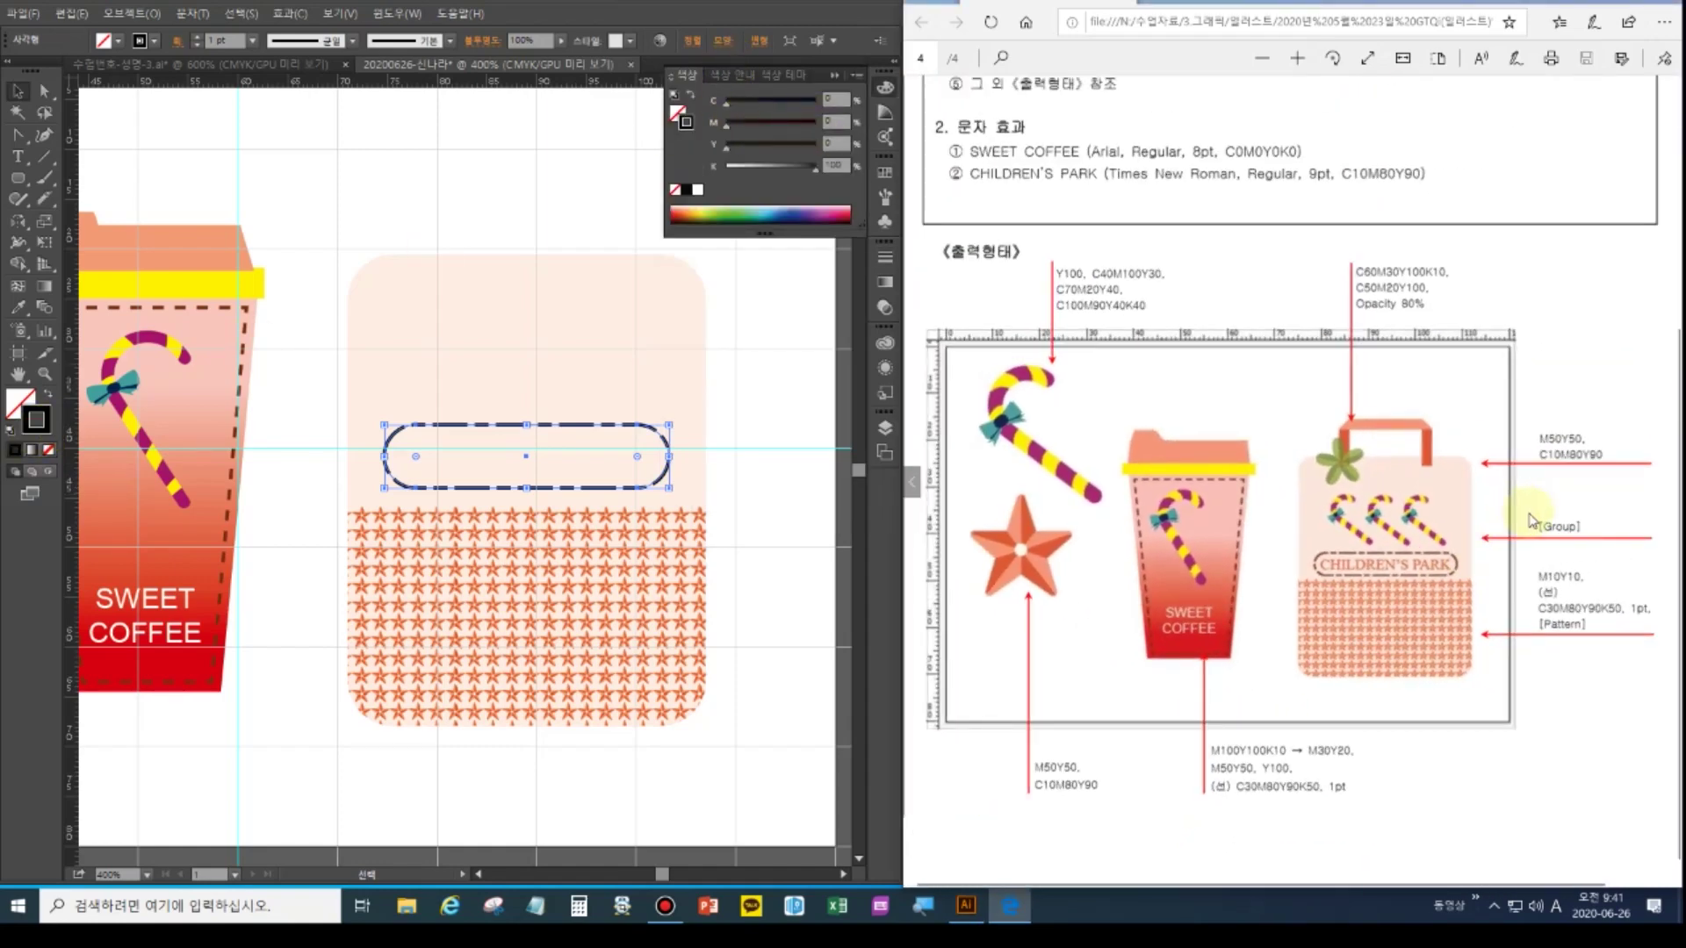
scroll(1532, 518, up, 3)
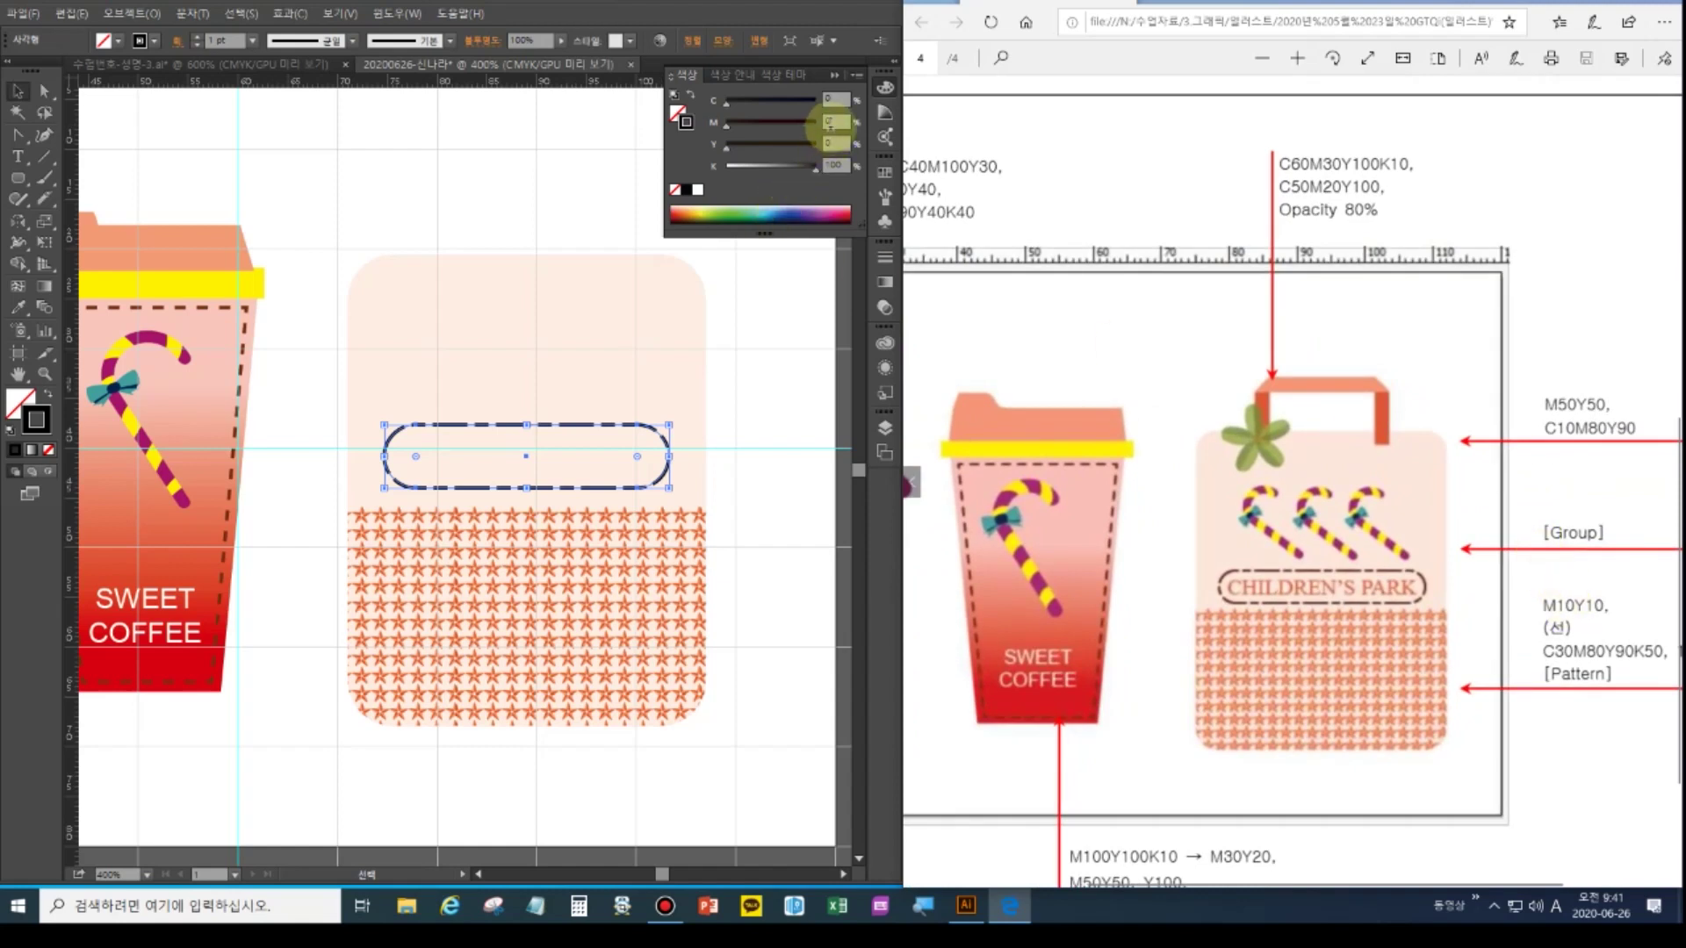
Try a stroke colour of M10 Y10 K0 on the dashed label frame
click(834, 121)
text(10)
key(Tab)
text(10)
key(Tab)
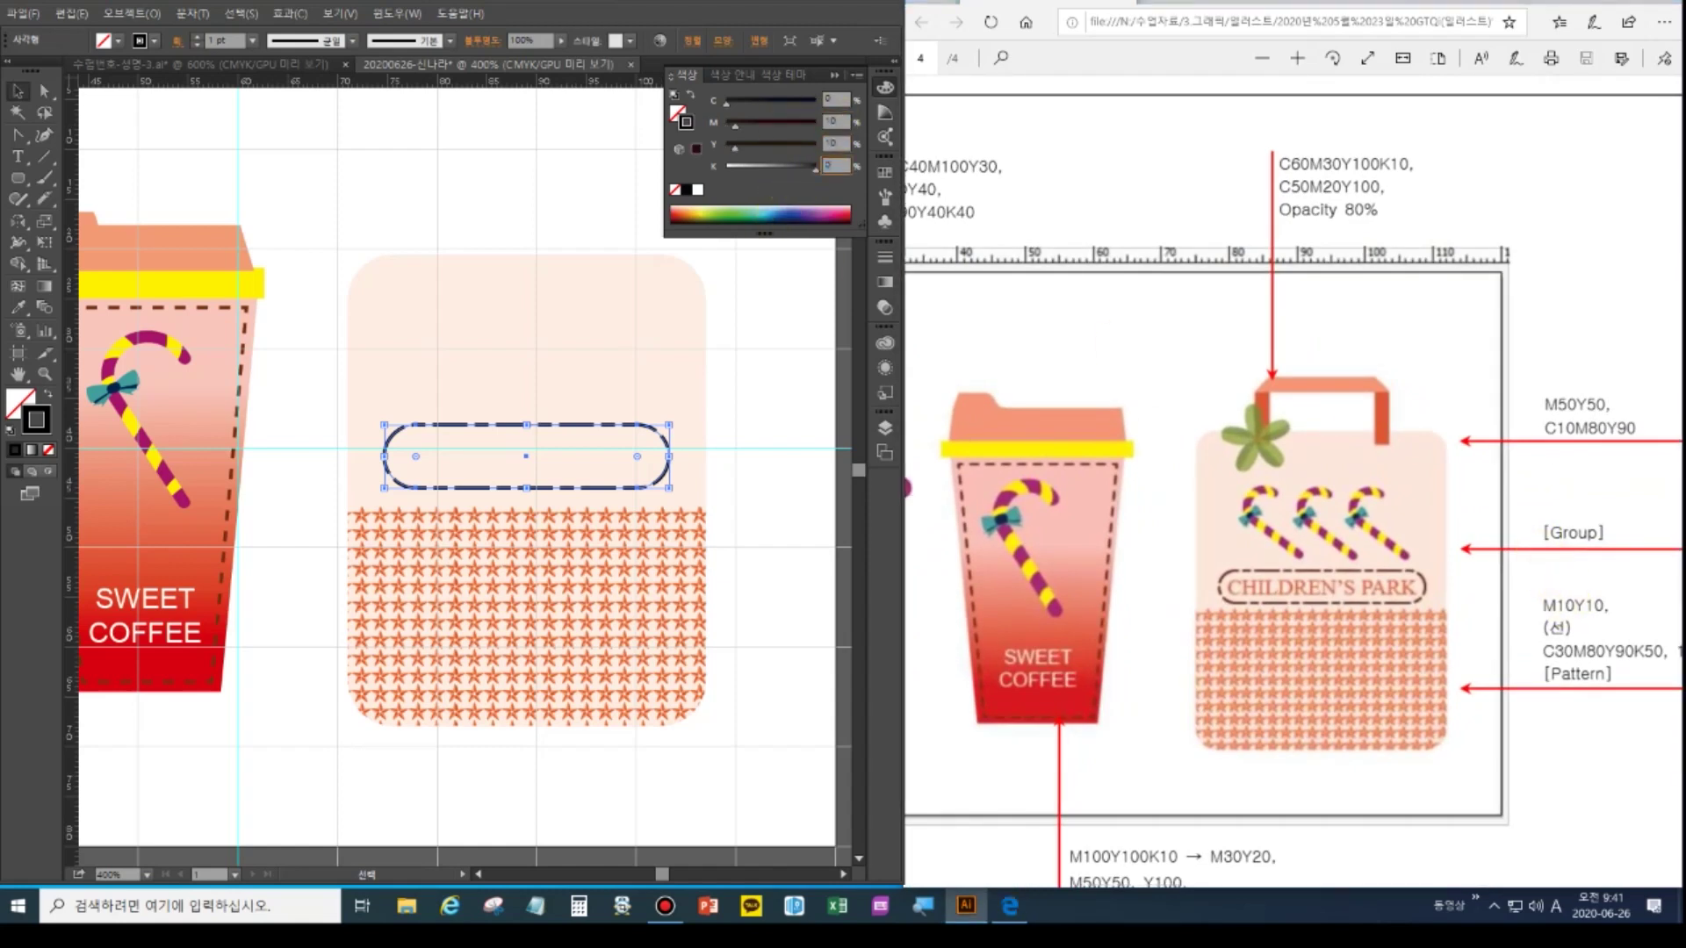
click(787, 132)
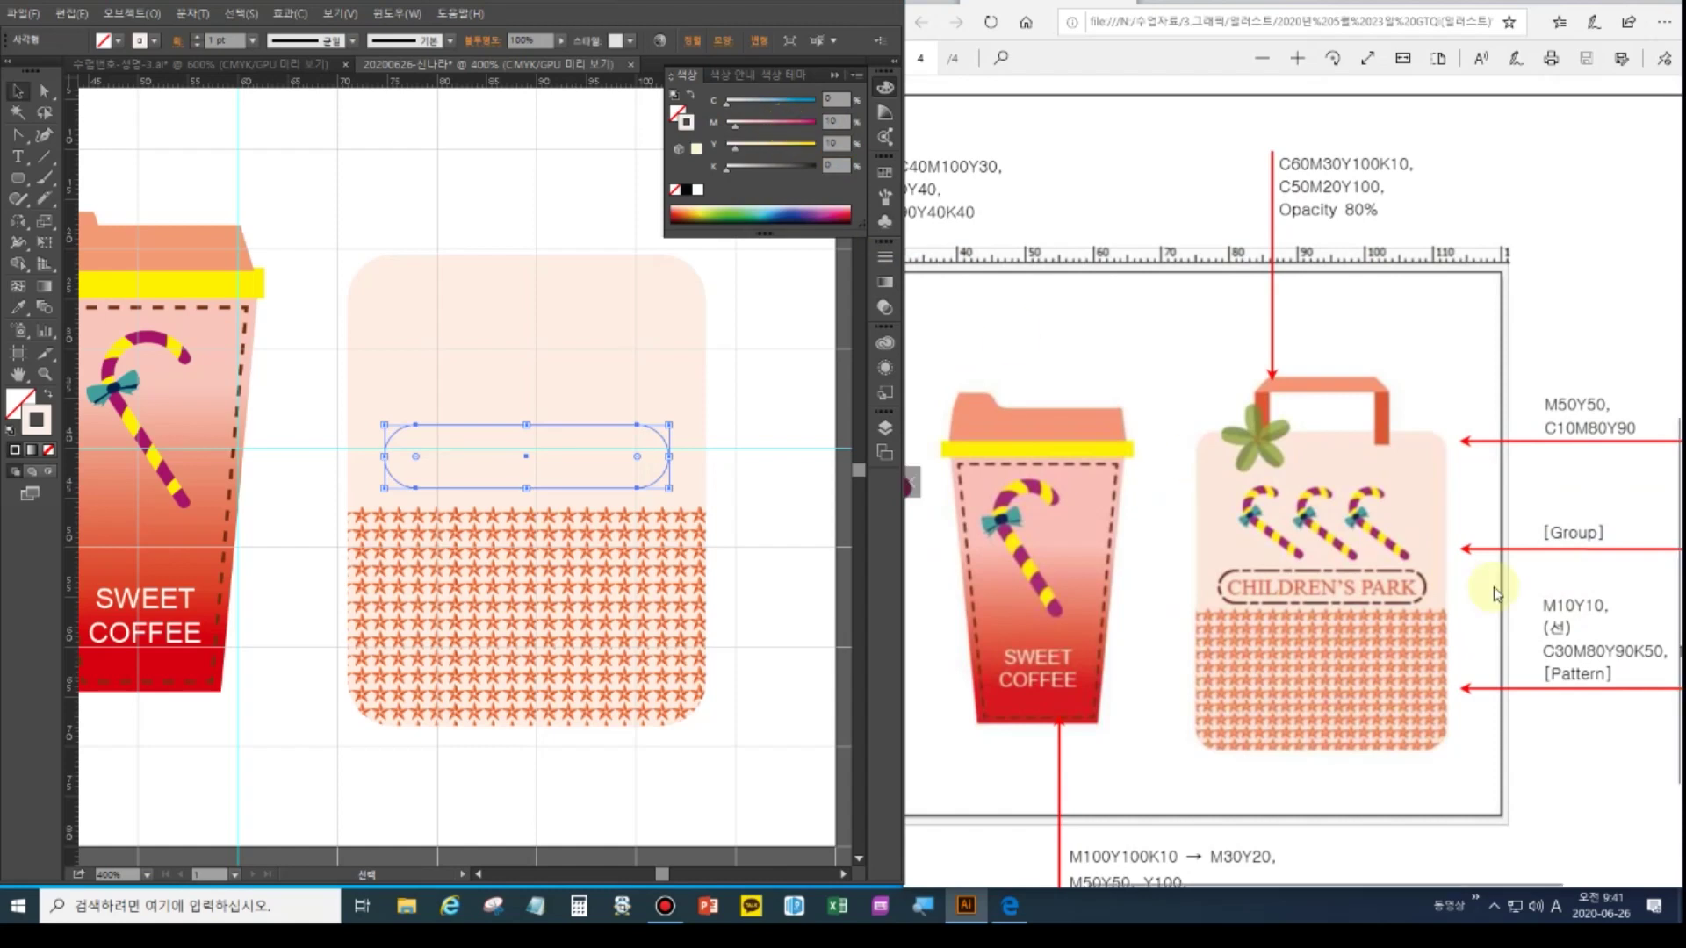
Set the dashed label frame's stroke colour to C30 M80 Y90 K50 and deselect the frame
click(835, 98)
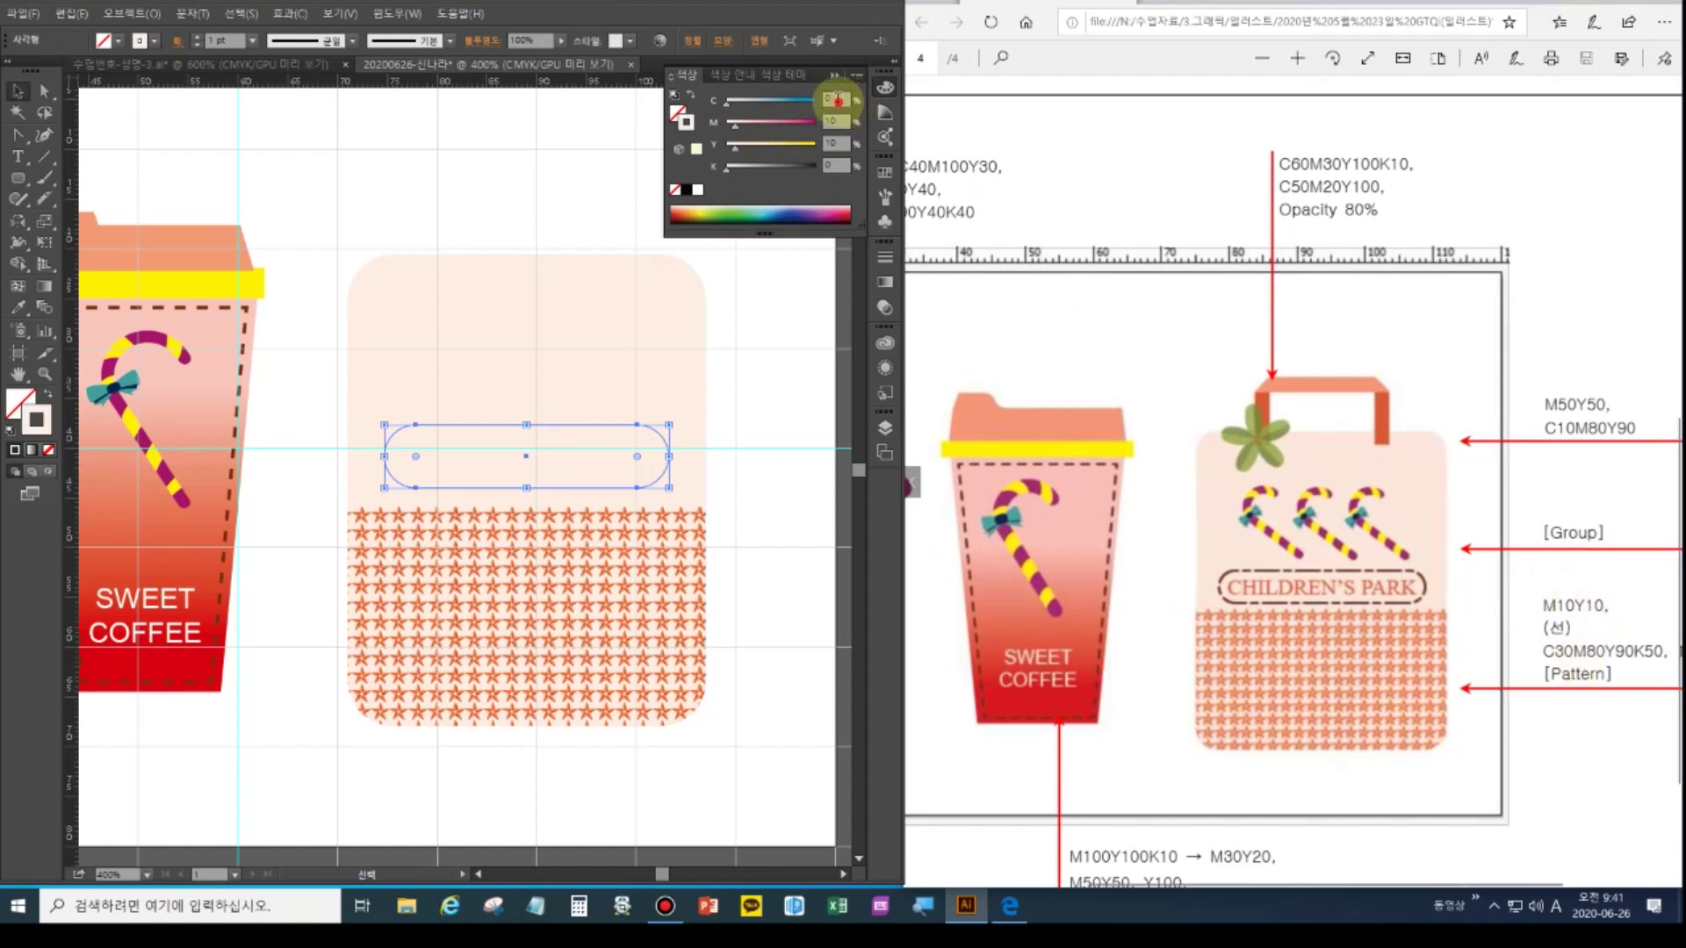
text(80)
key(Tab)
text(80)
key(Tab)
text(90)
key(Tab)
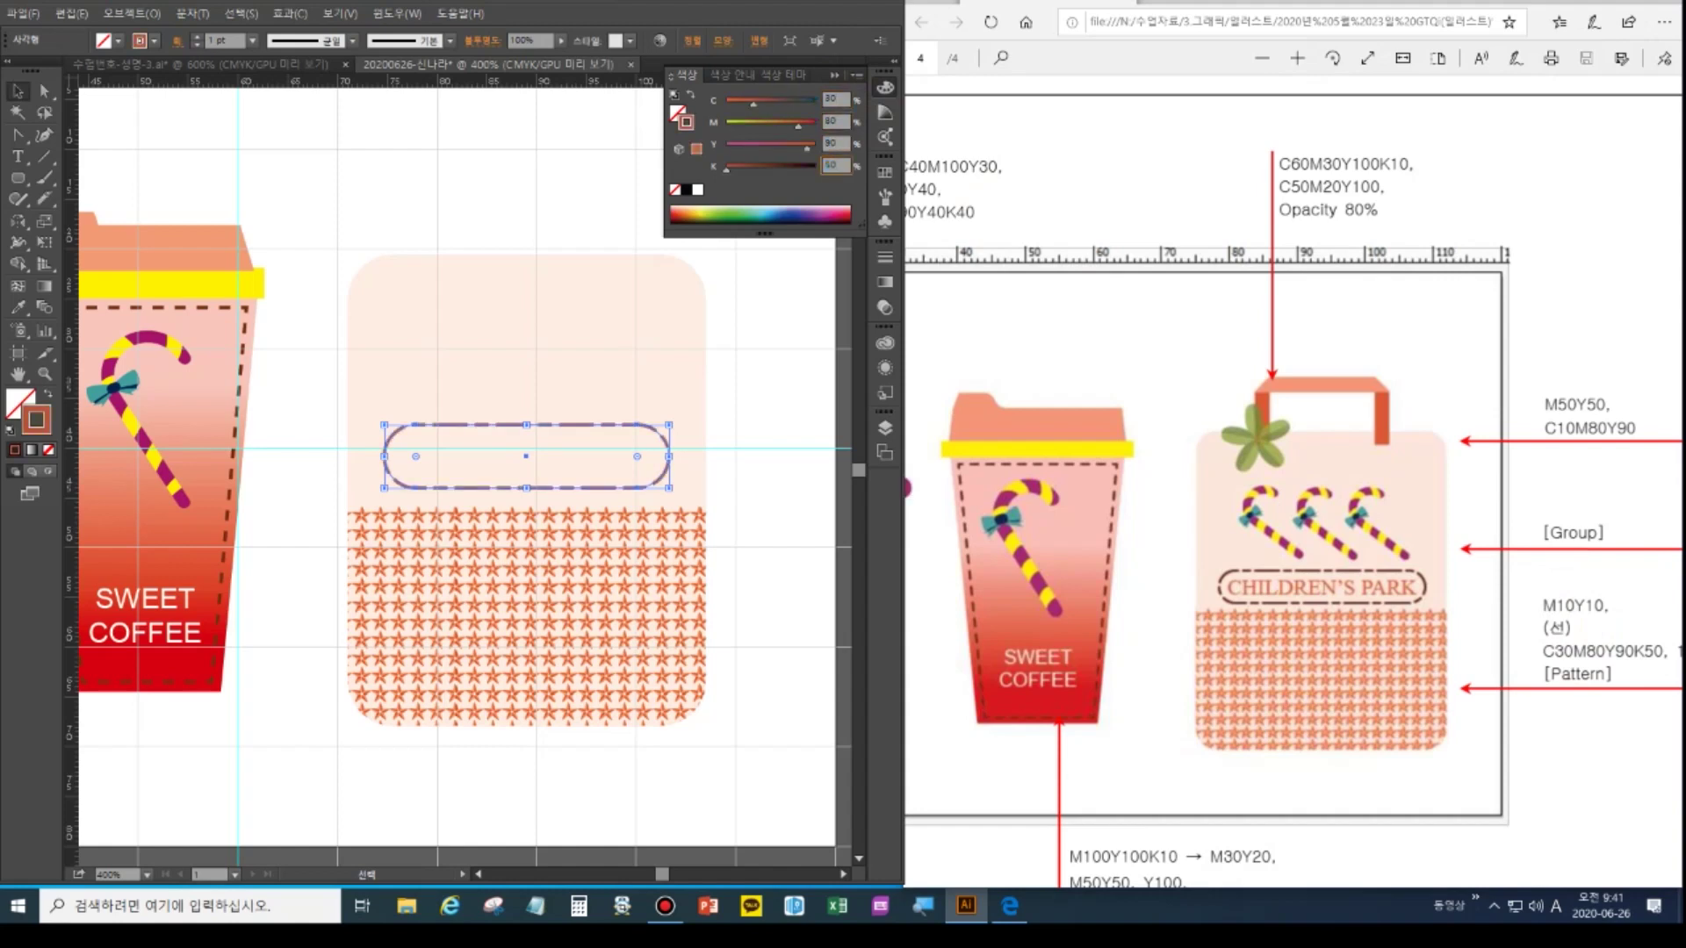
text(50)
click(799, 91)
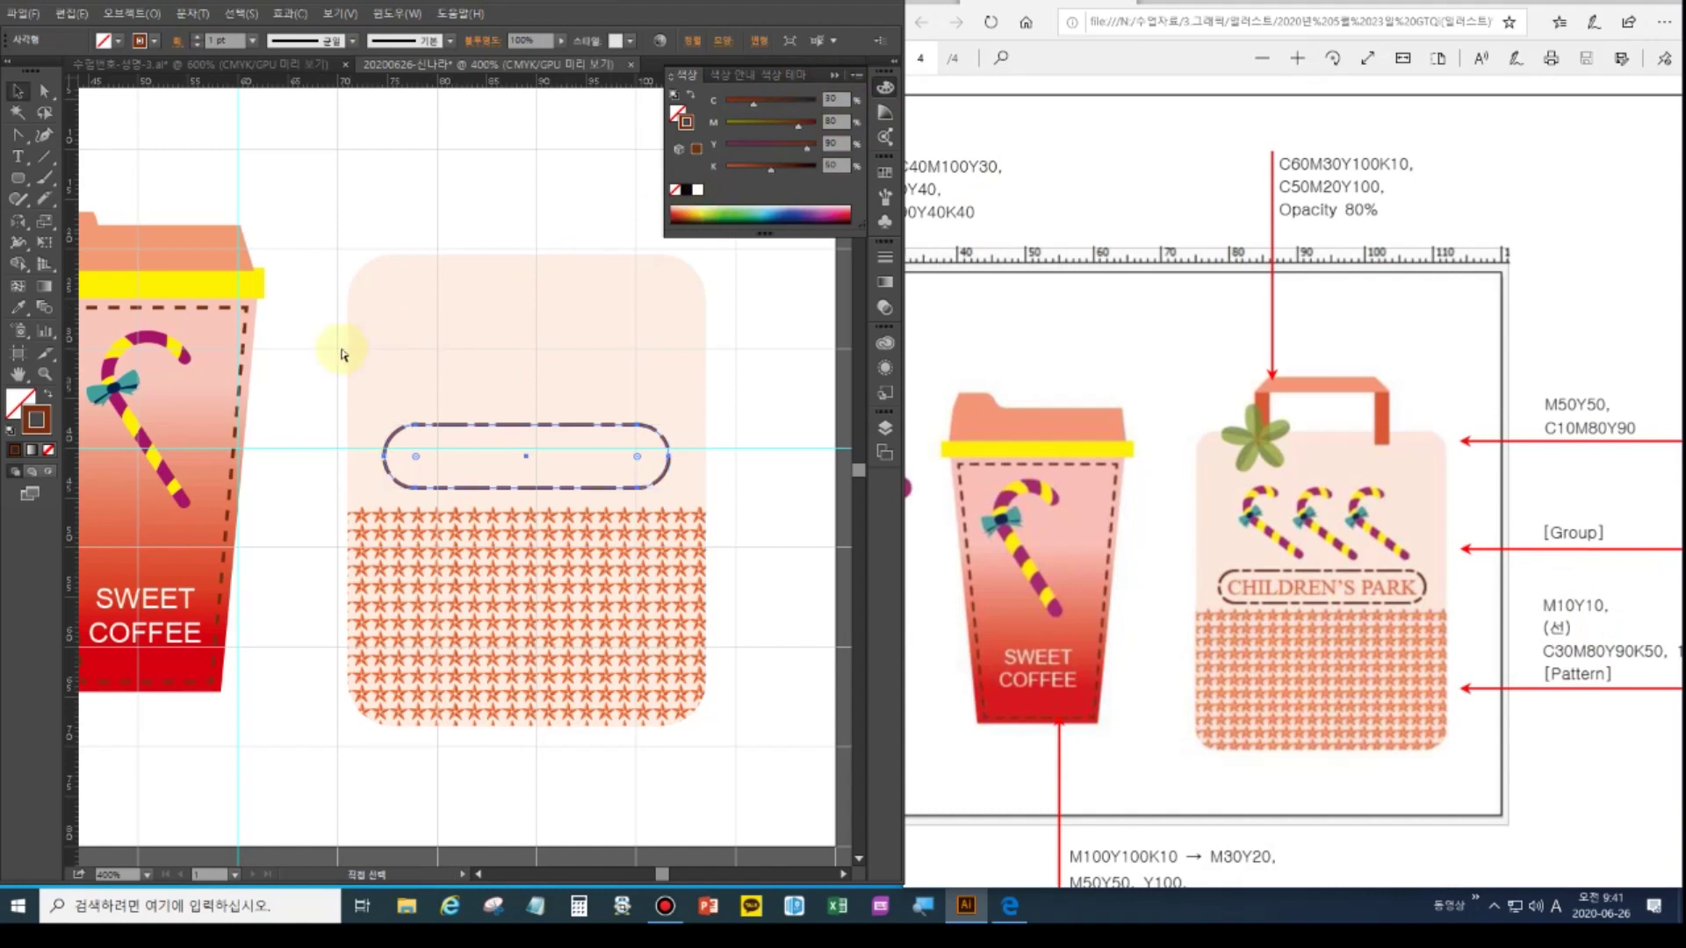
click(330, 347)
Add the point text "CHILDREN'S PARK" beside the dashed label frame on the bag
click(18, 156)
click(412, 450)
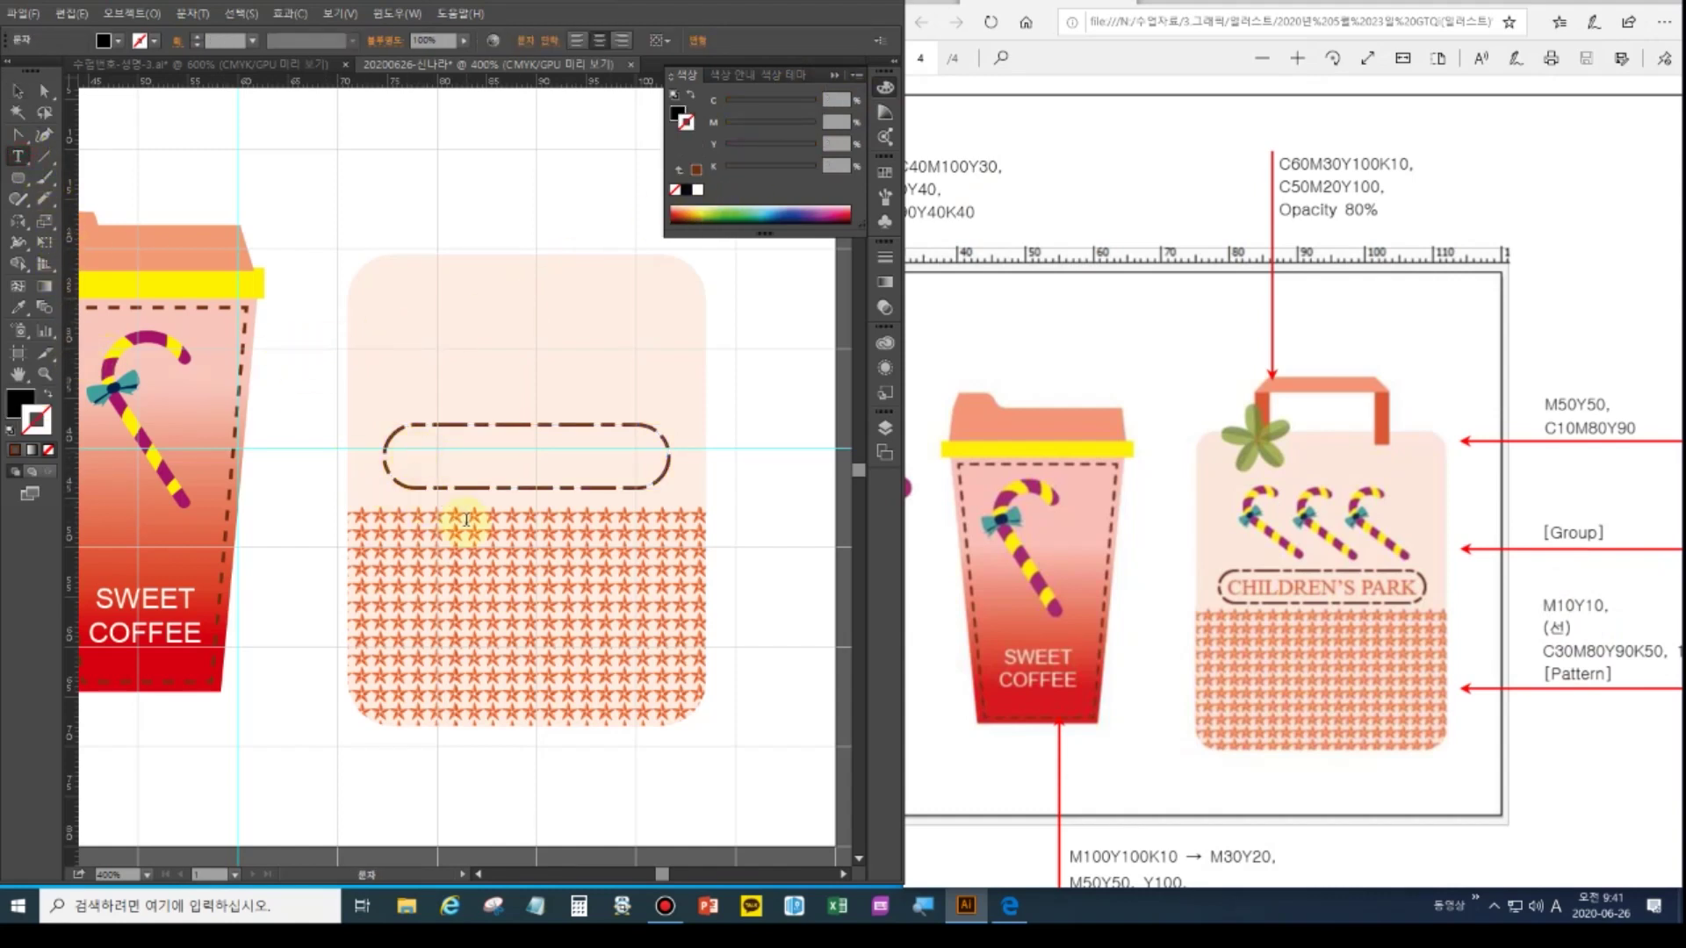
text(CHILDE)
key(BackSpace)
text(RE)
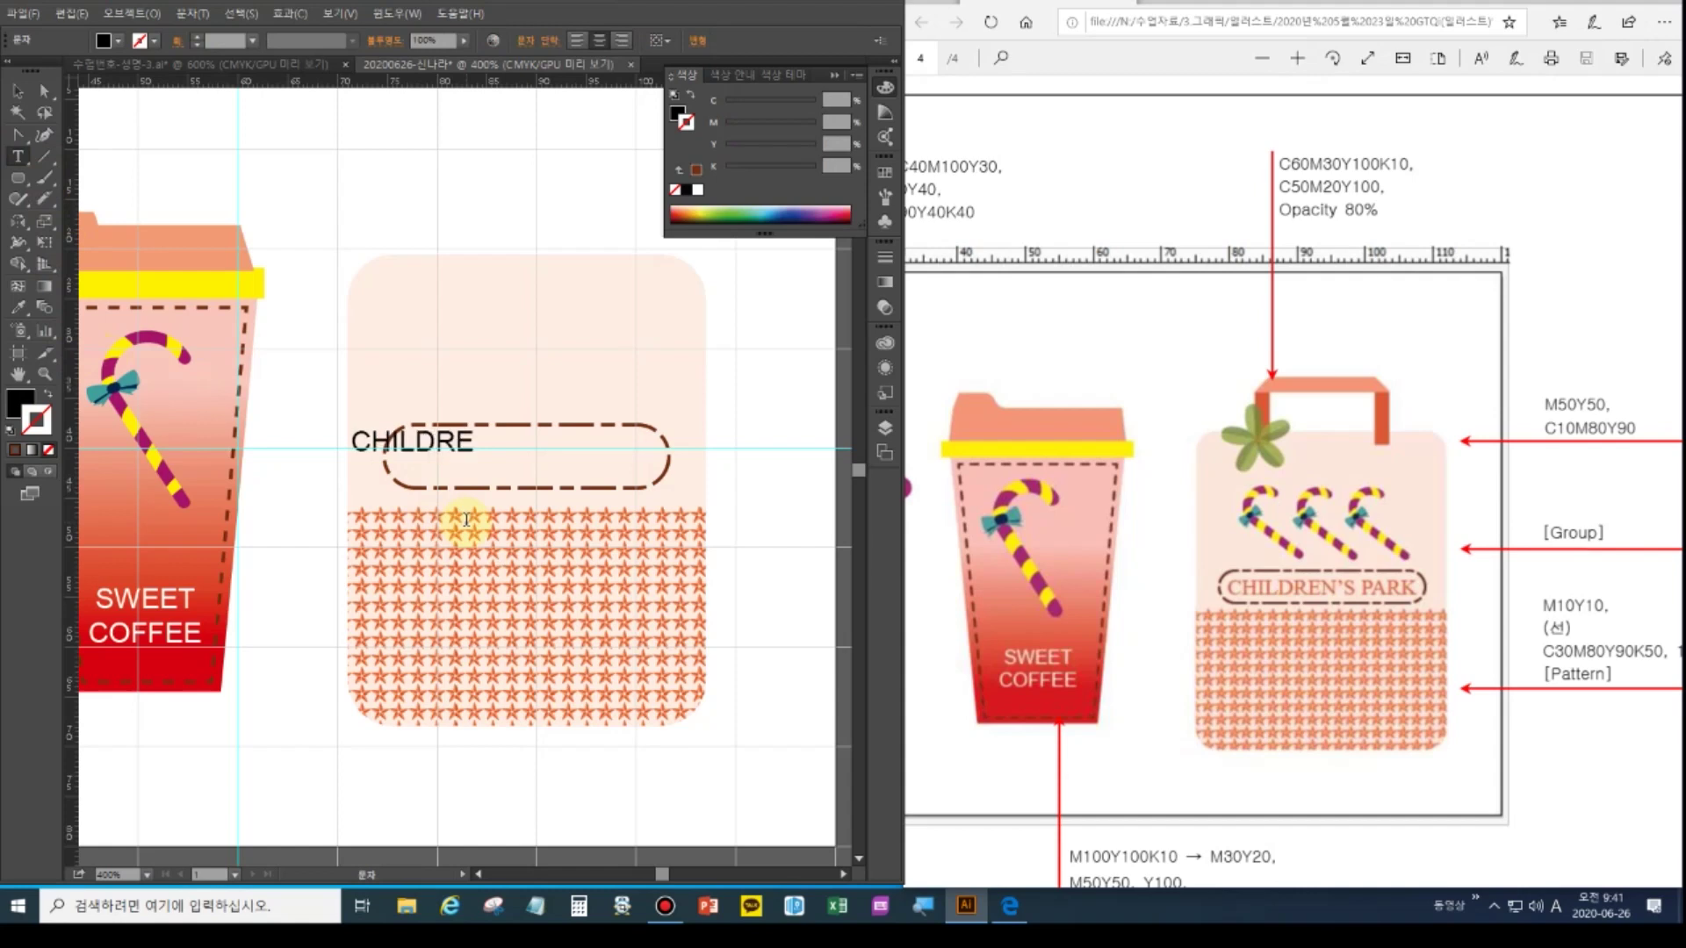
text(N'S PARK)
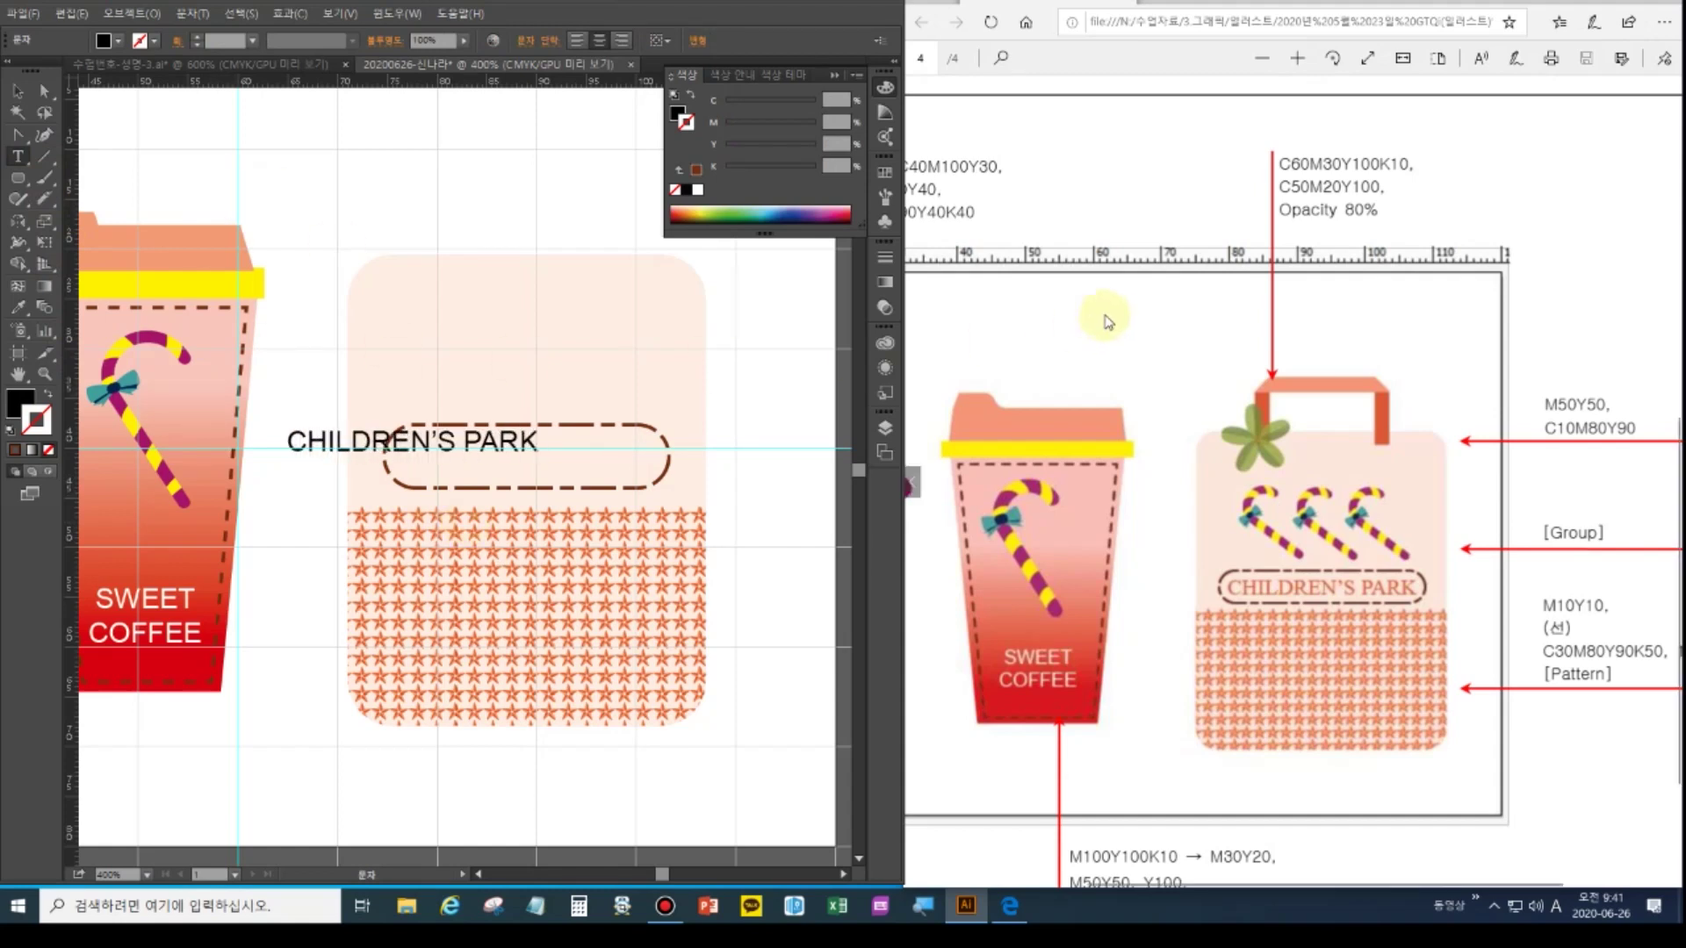
Check the exam sheet's text specification and move the CHILDREN'S PARK text to the centre of the dashed frame
click(1118, 230)
ctrl+scroll(1120, 235, up, 3)
ctrl+scroll(1117, 234, down, 4)
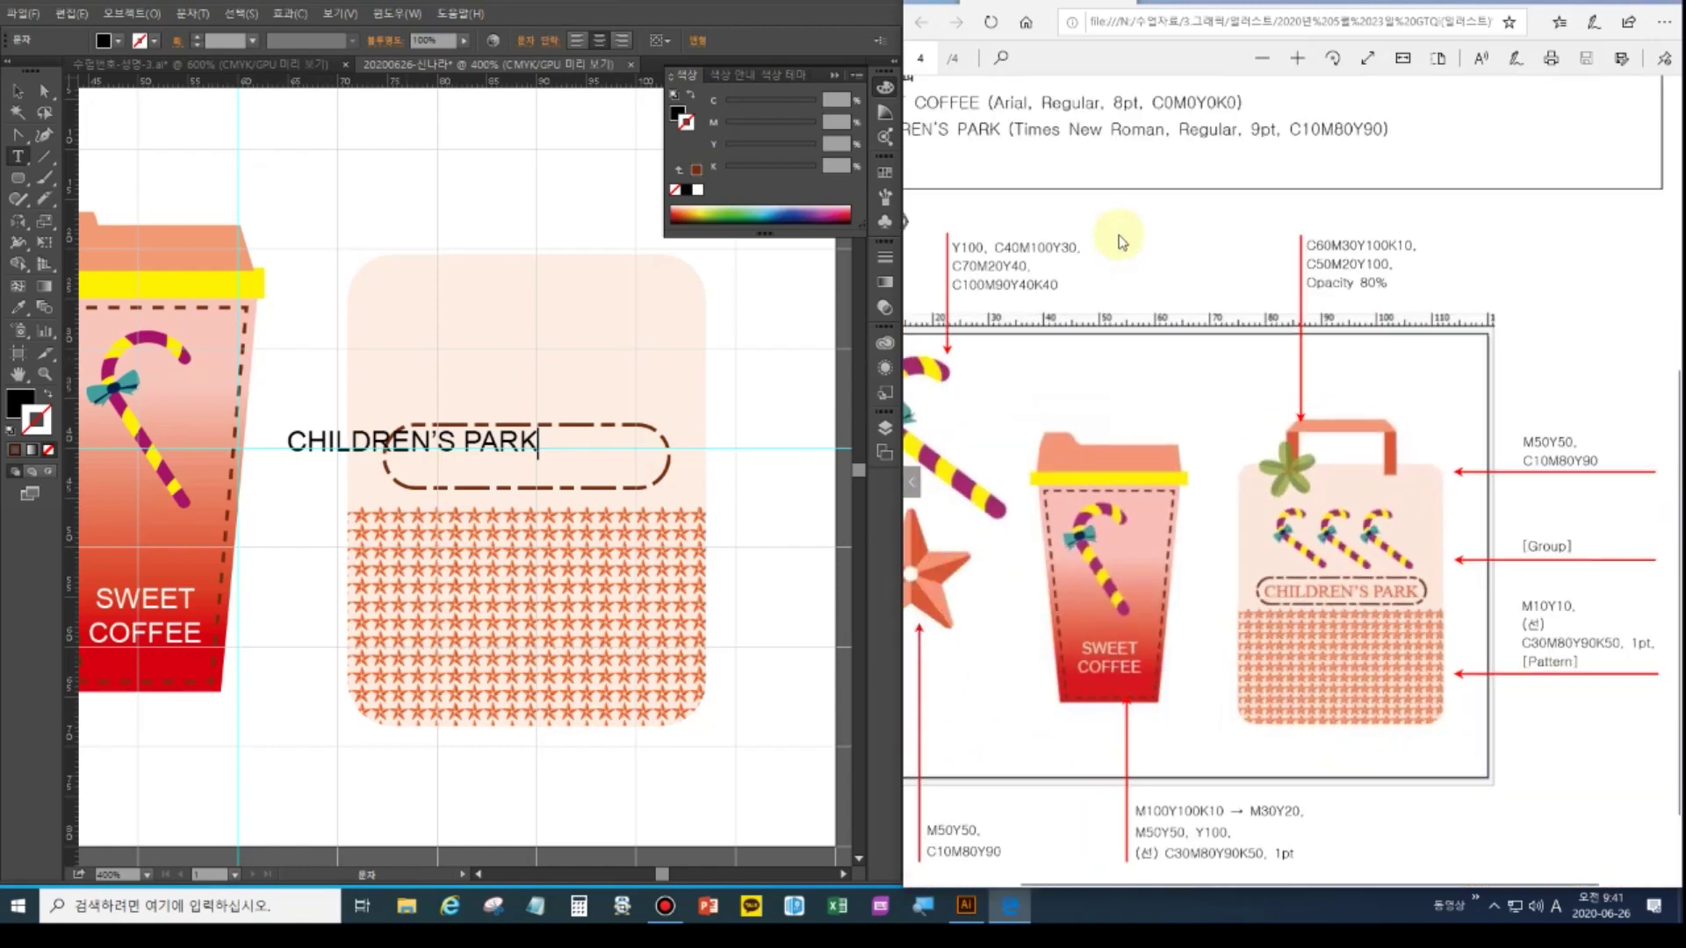
click(18, 91)
click(452, 442)
drag(558, 478, 569, 446)
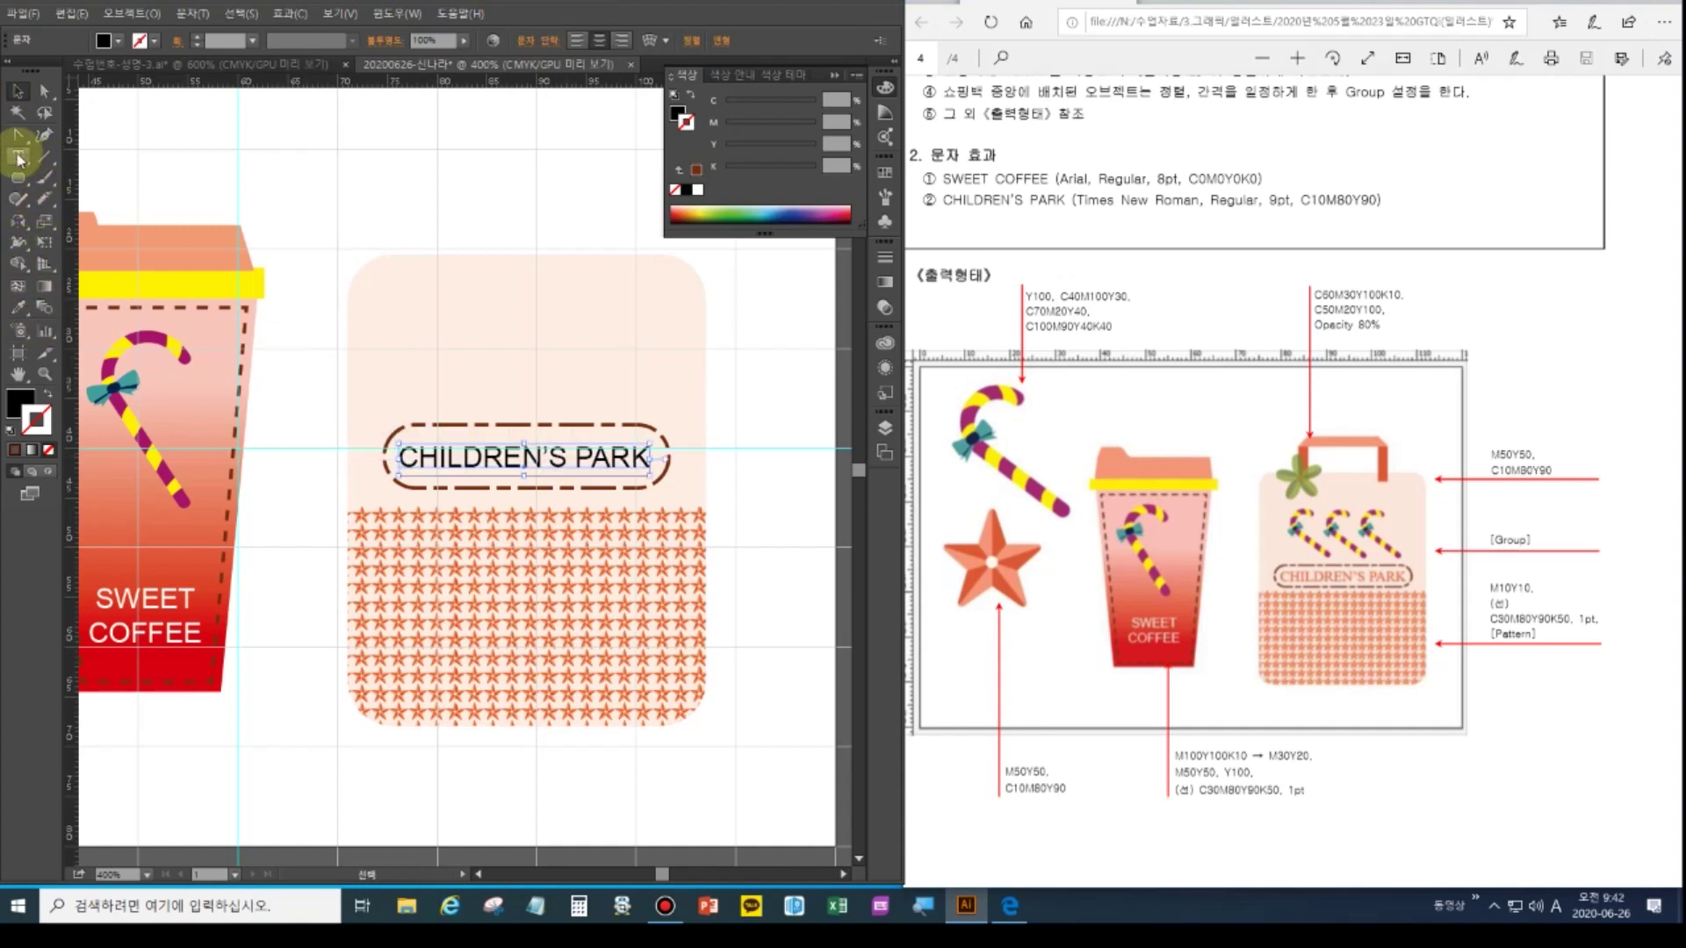
Format the CHILDREN'S PARK text in Times New Roman Regular at 9 pt
key(ctrl+t)
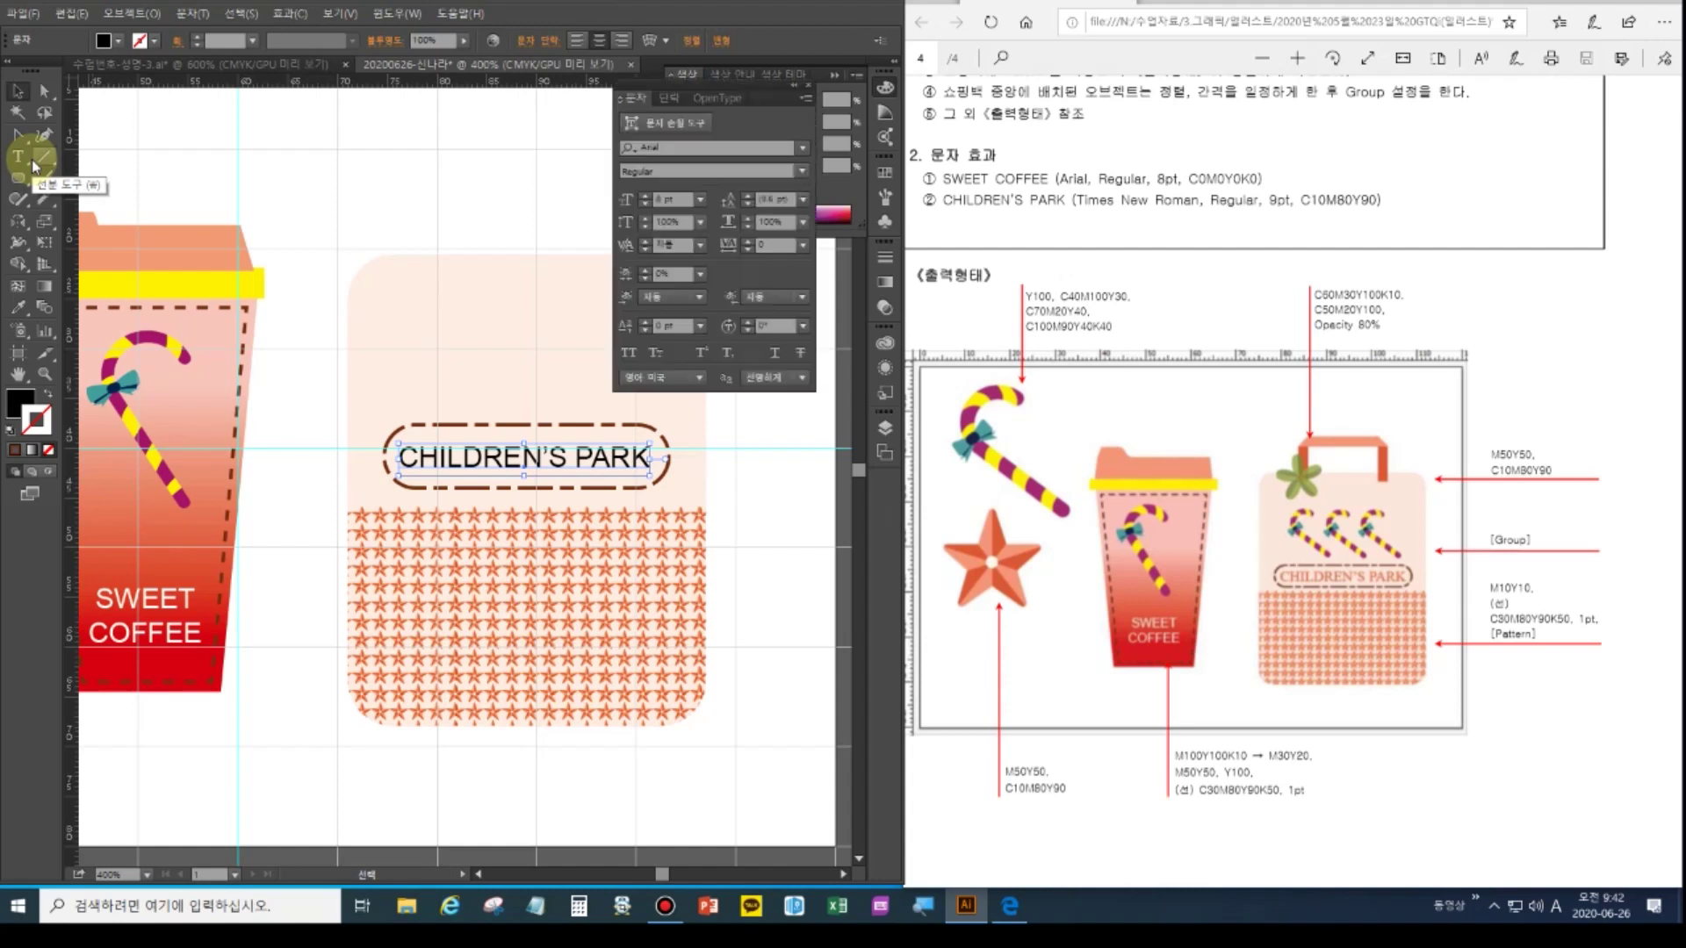
click(15, 162)
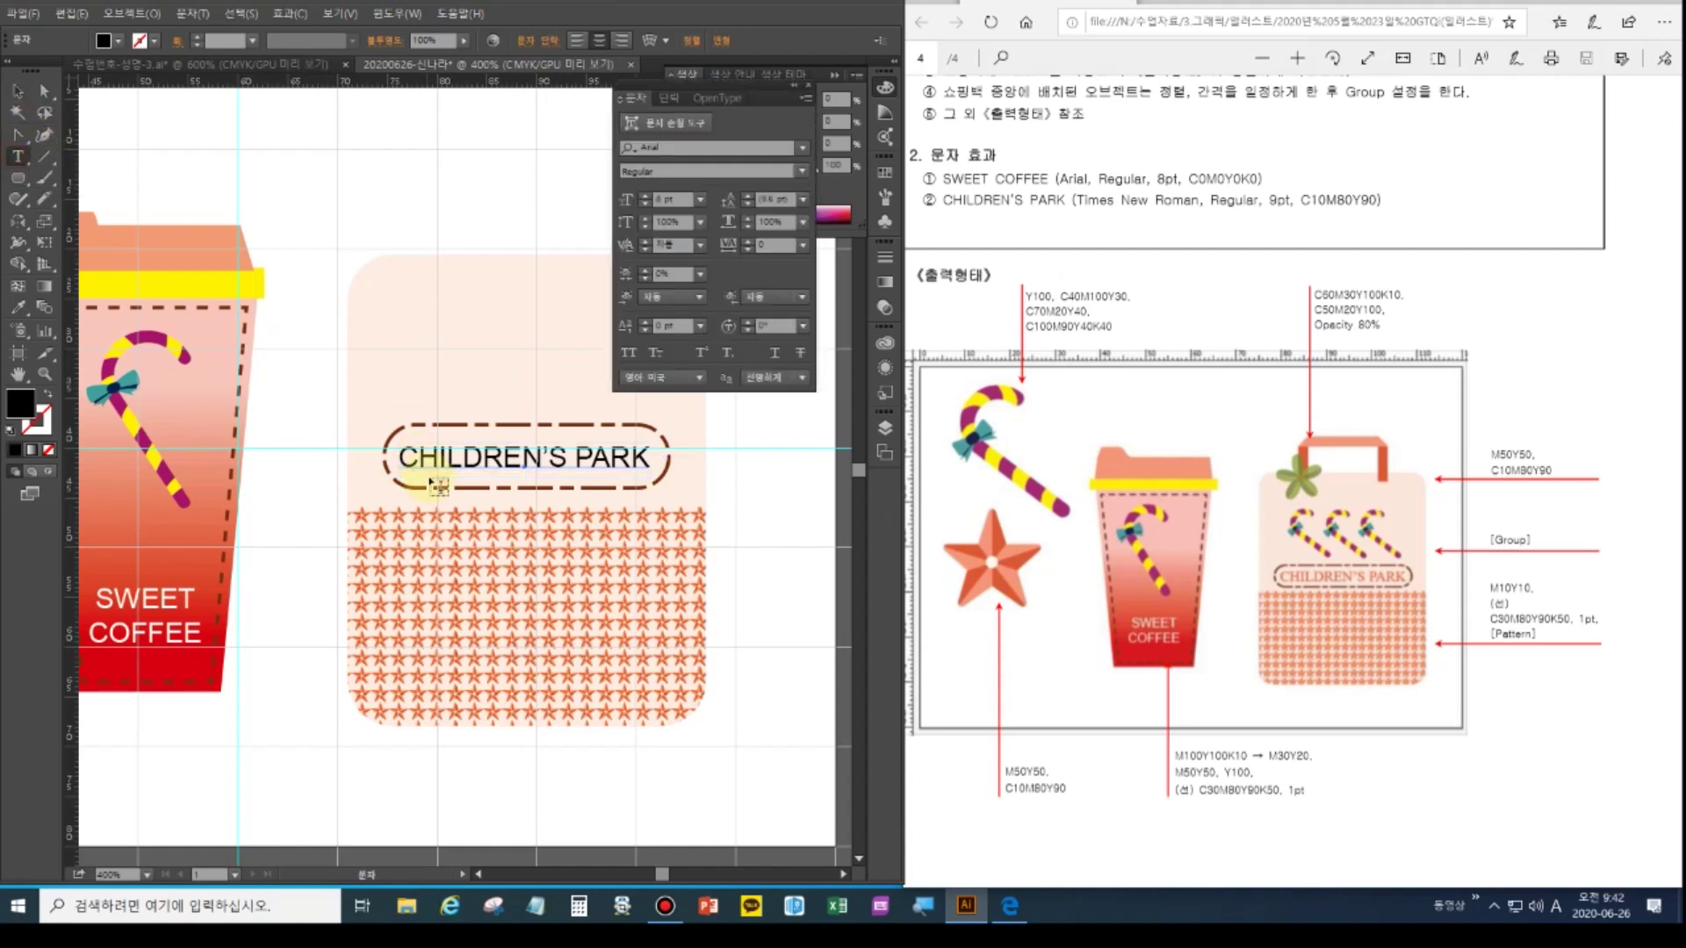
triple_click(466, 458)
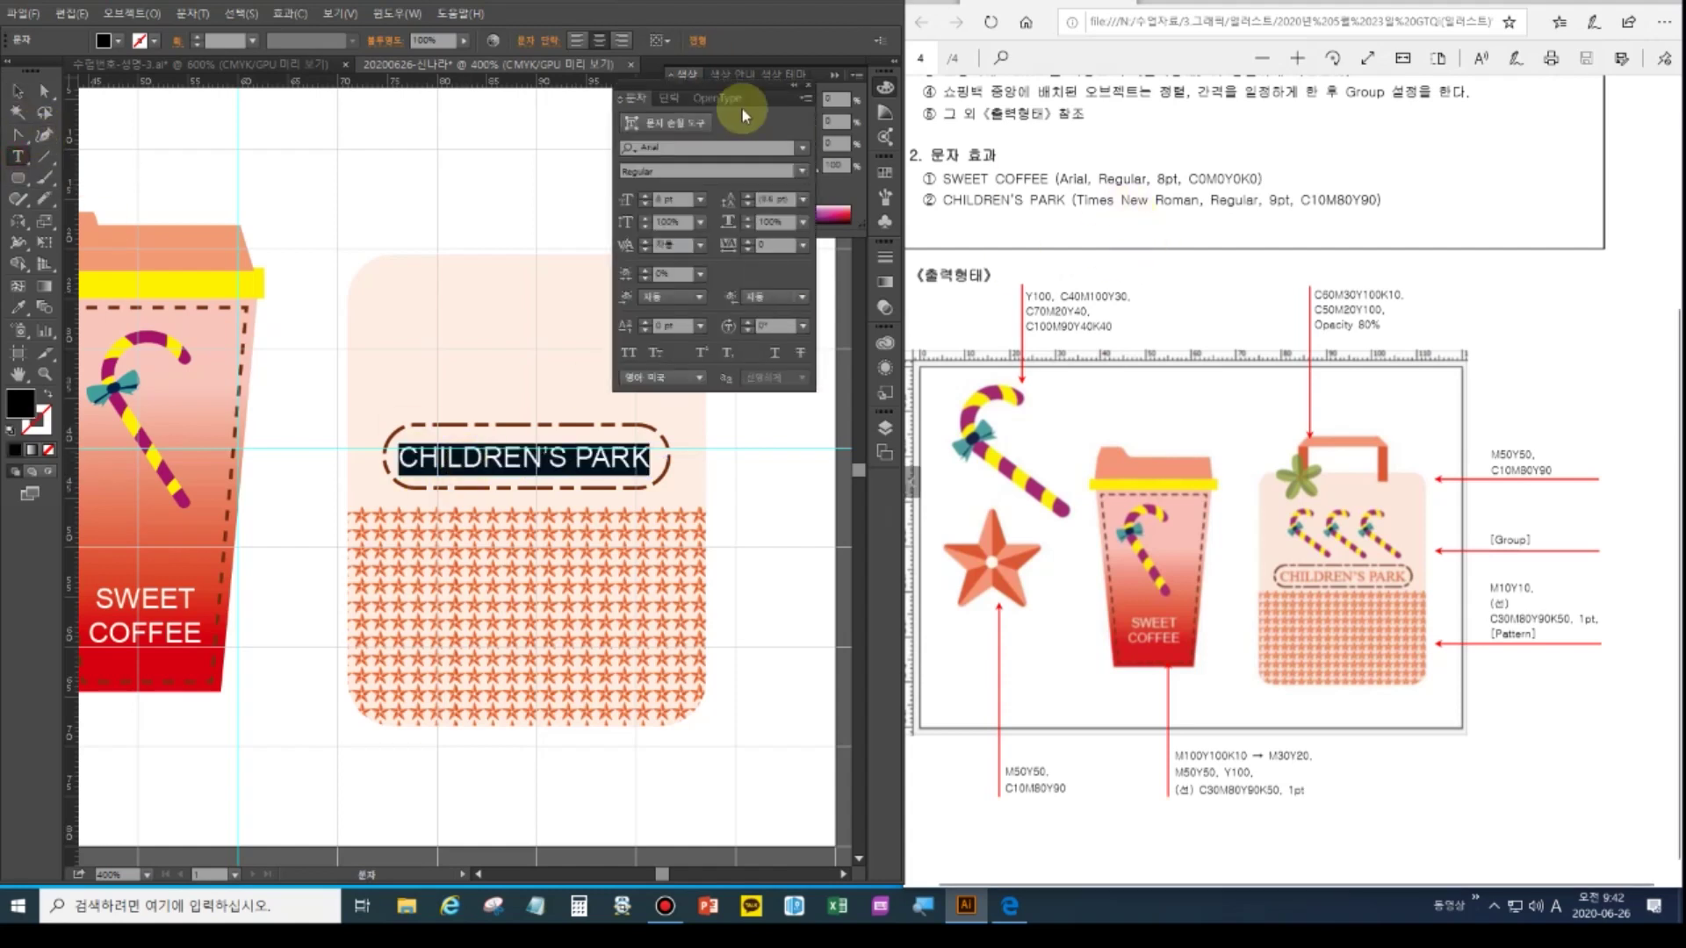
click(671, 148)
key(BackSpace)
key(Hangul)
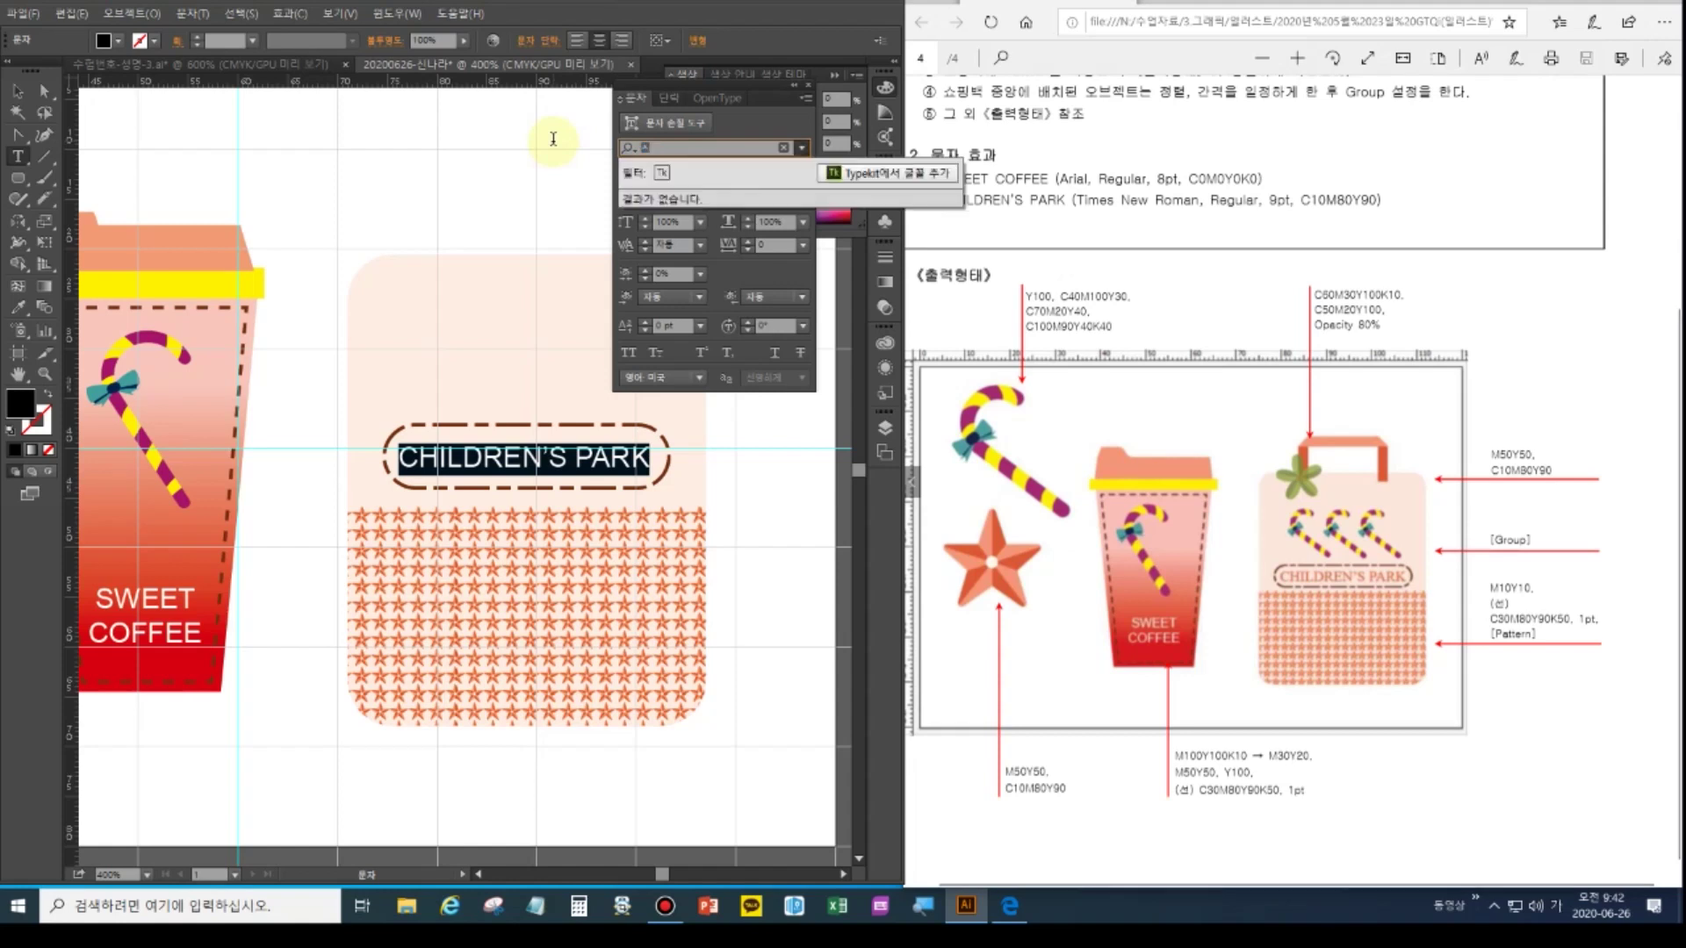
text(T)
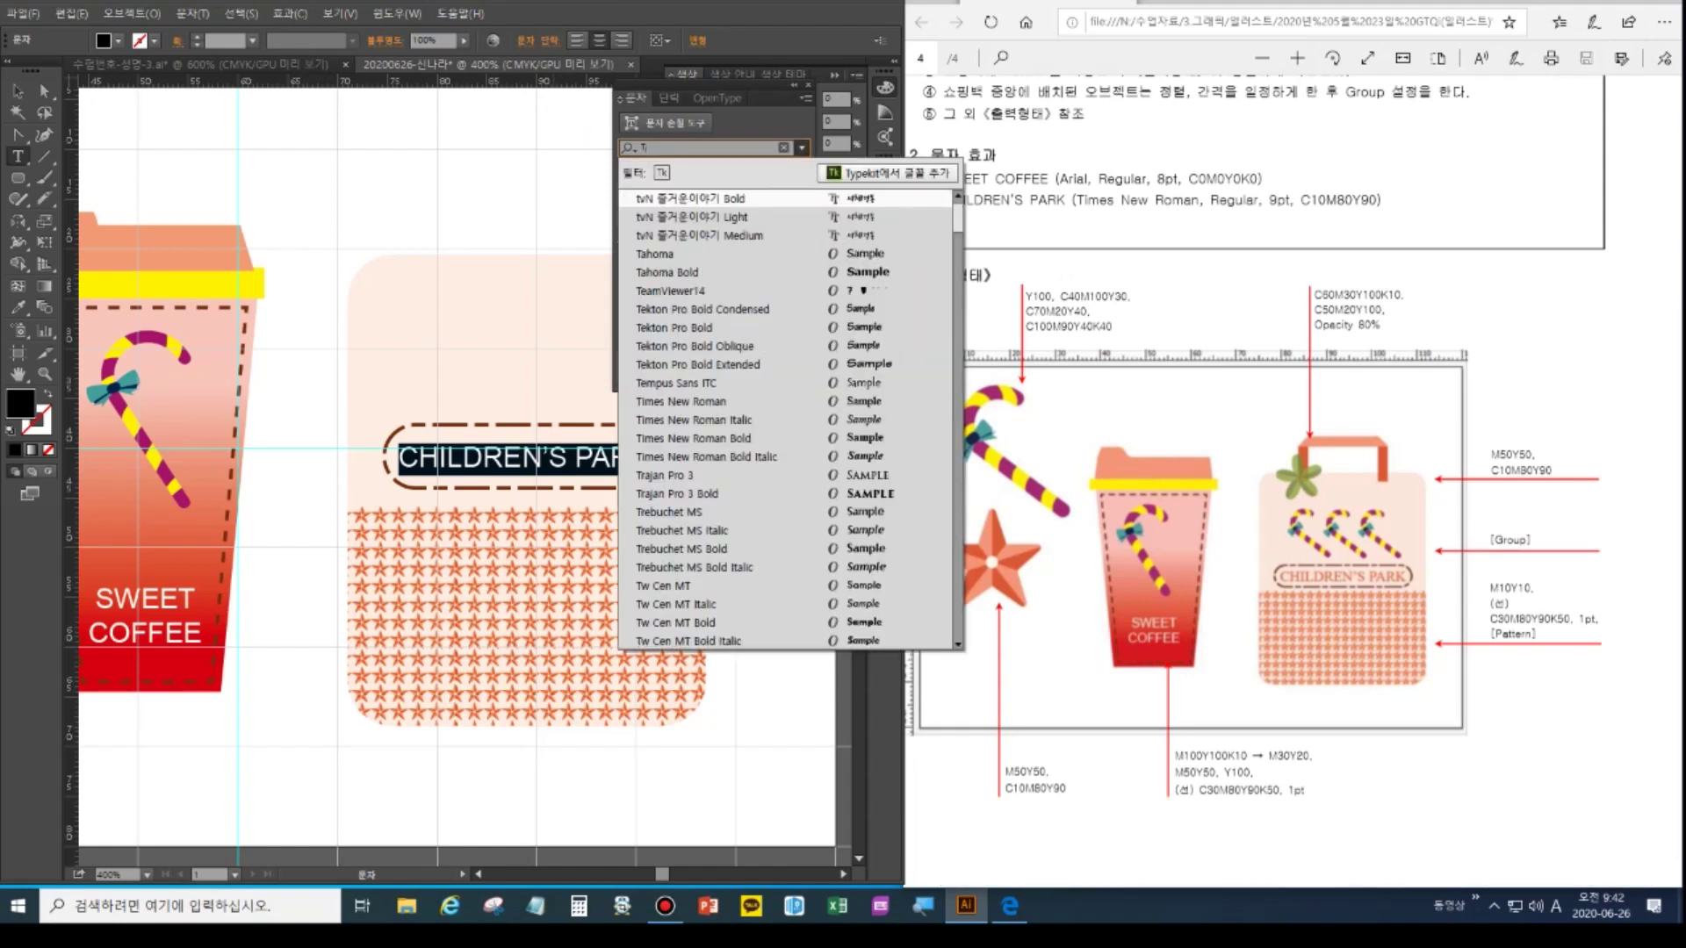
text(im)
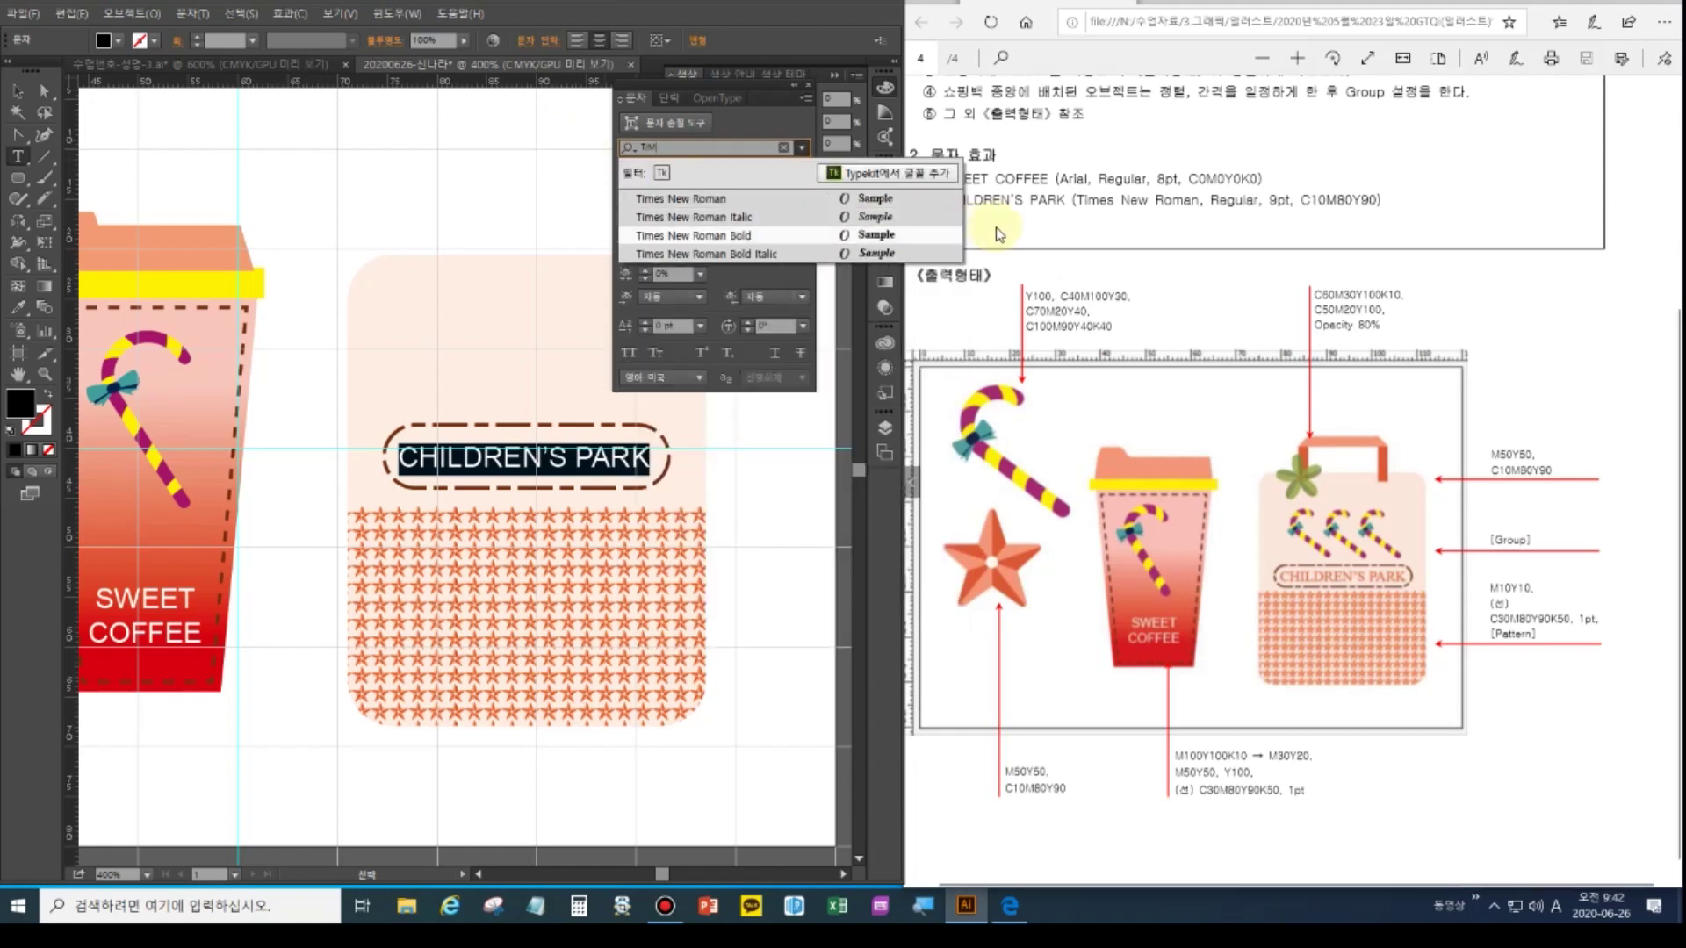
click(723, 201)
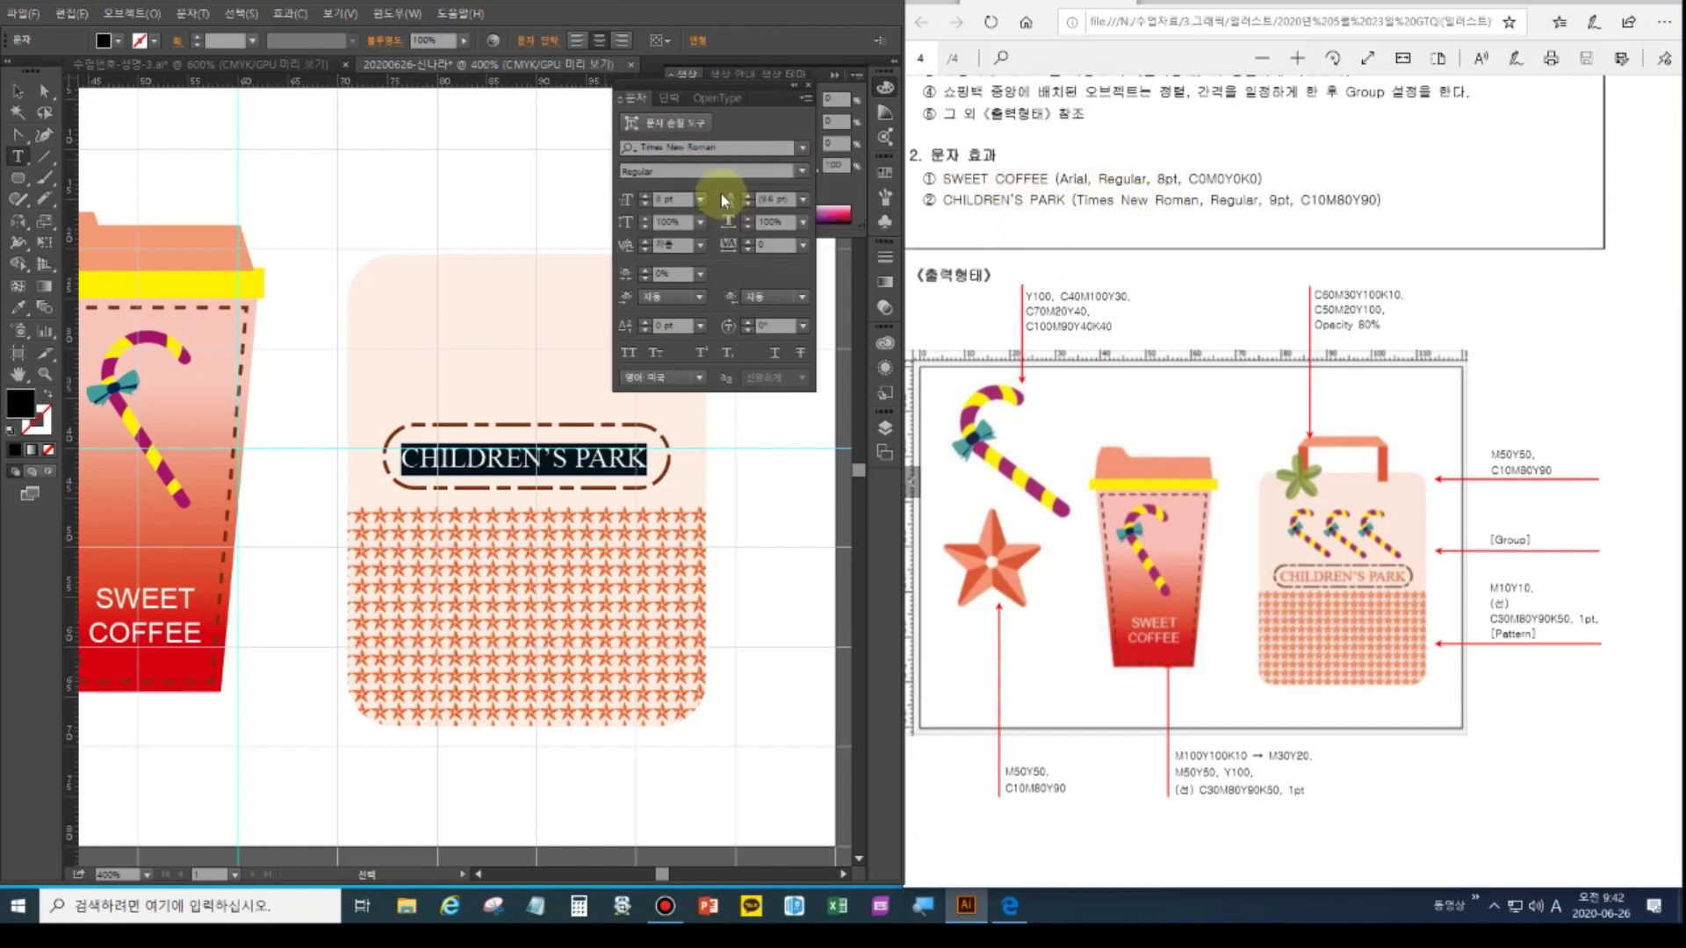
click(644, 196)
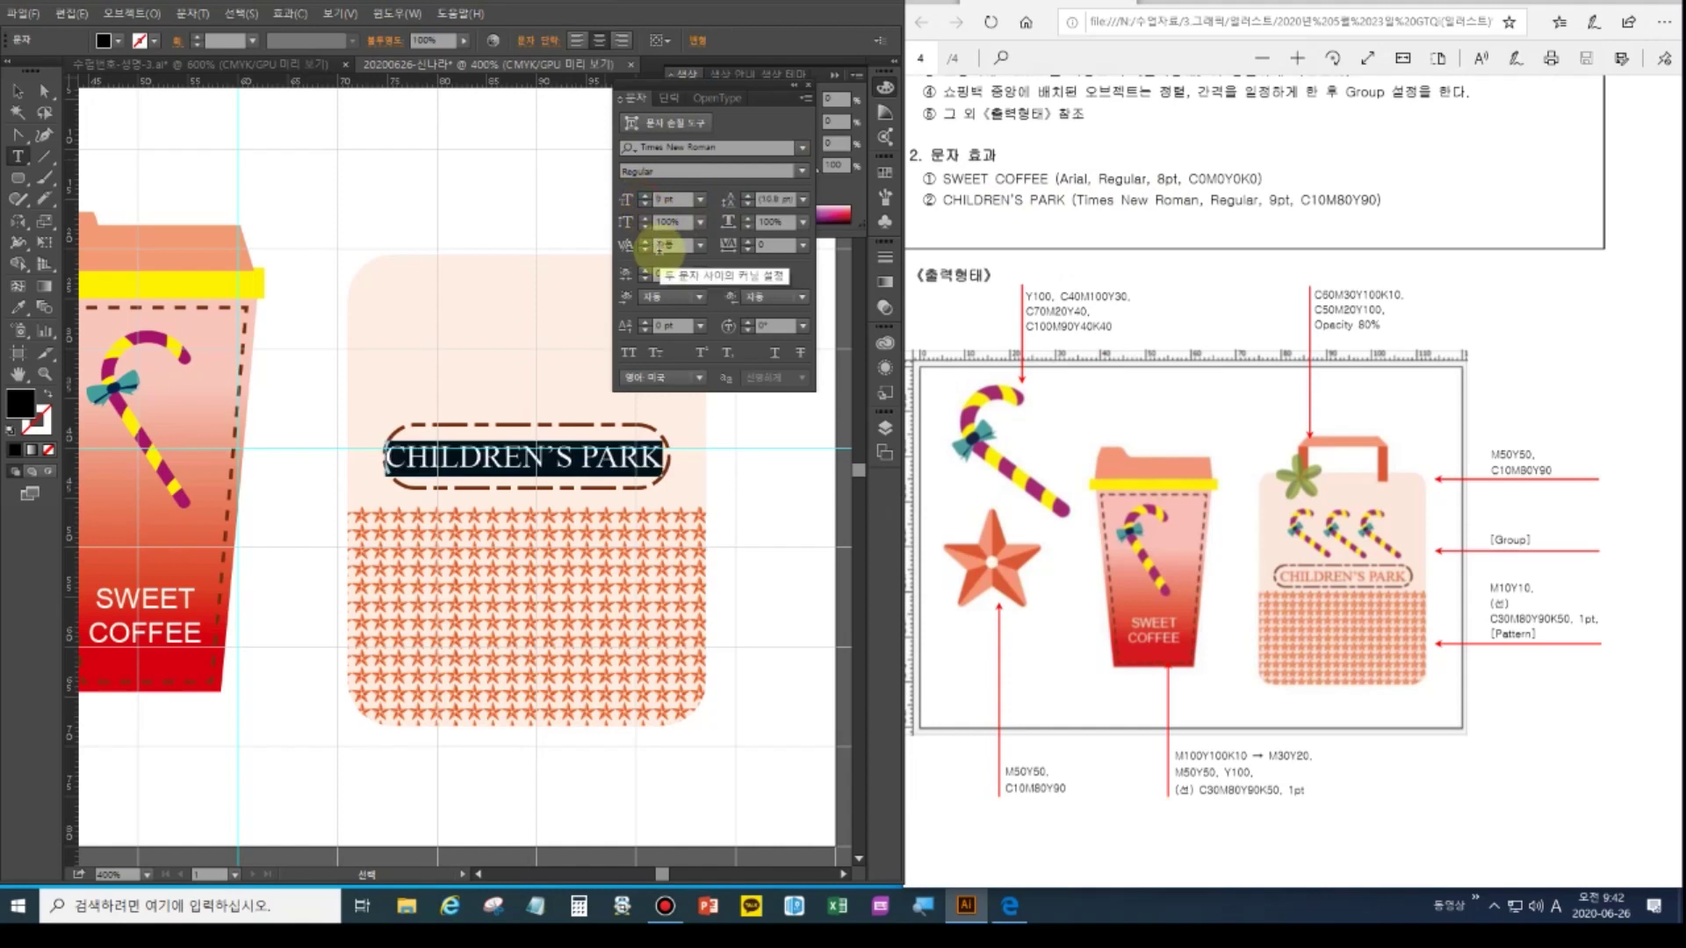
Set the CHILDREN'S PARK text's fill colour to C10 M80 Y90 K0
click(105, 41)
click(103, 41)
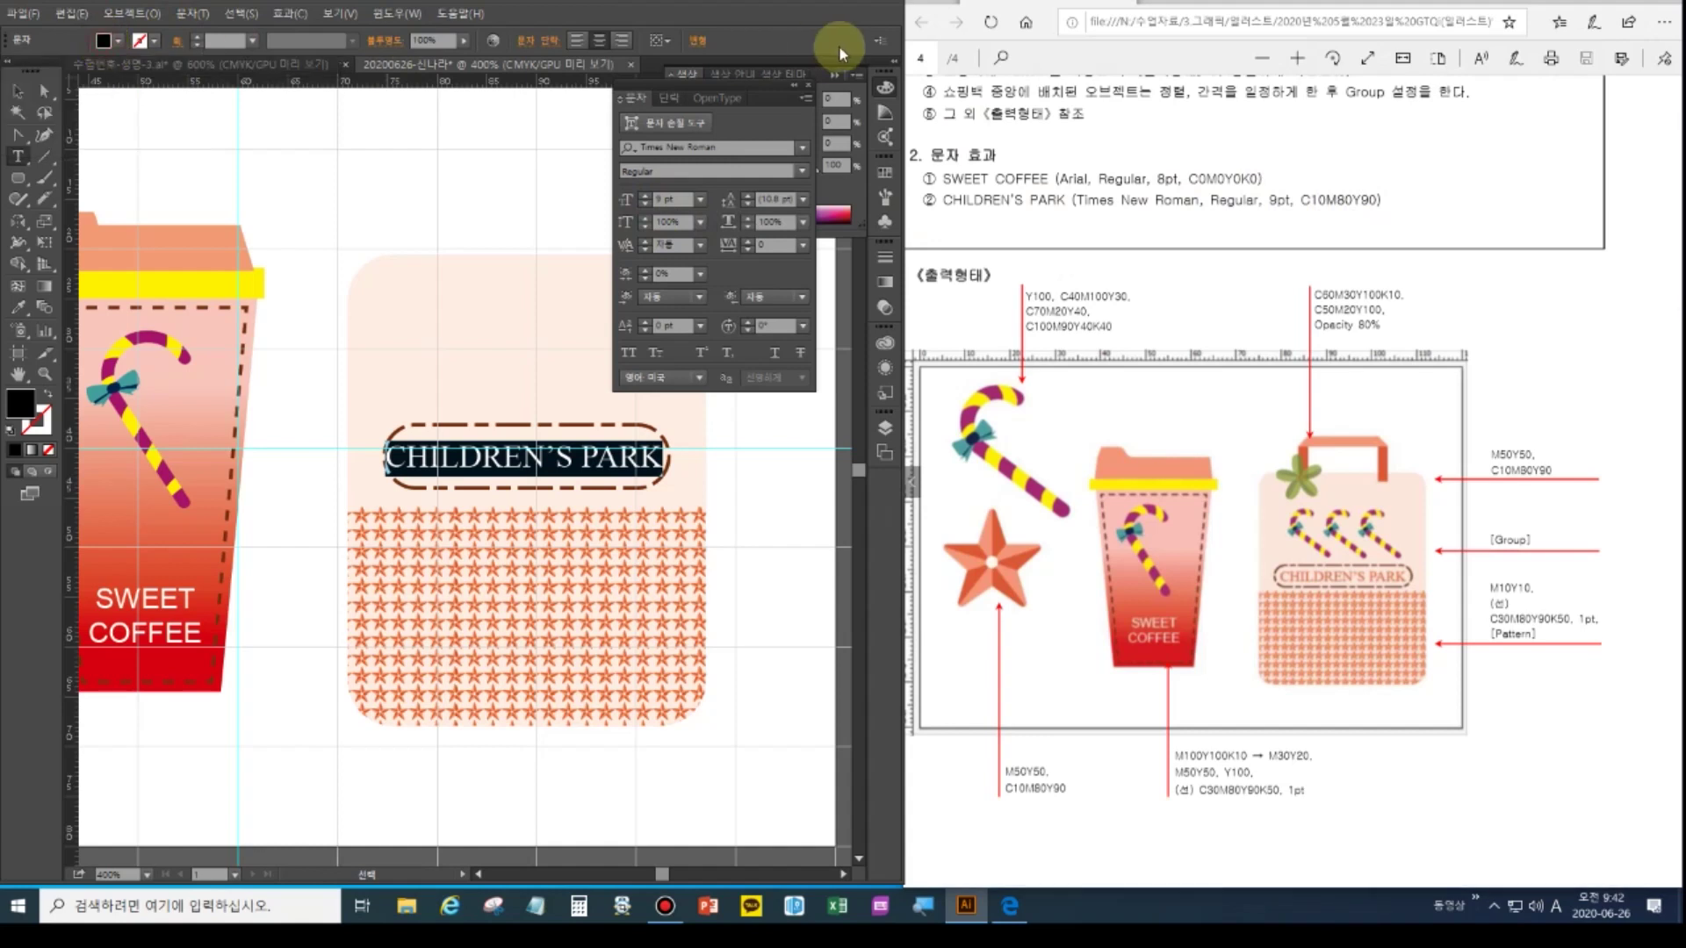
click(885, 87)
click(885, 87)
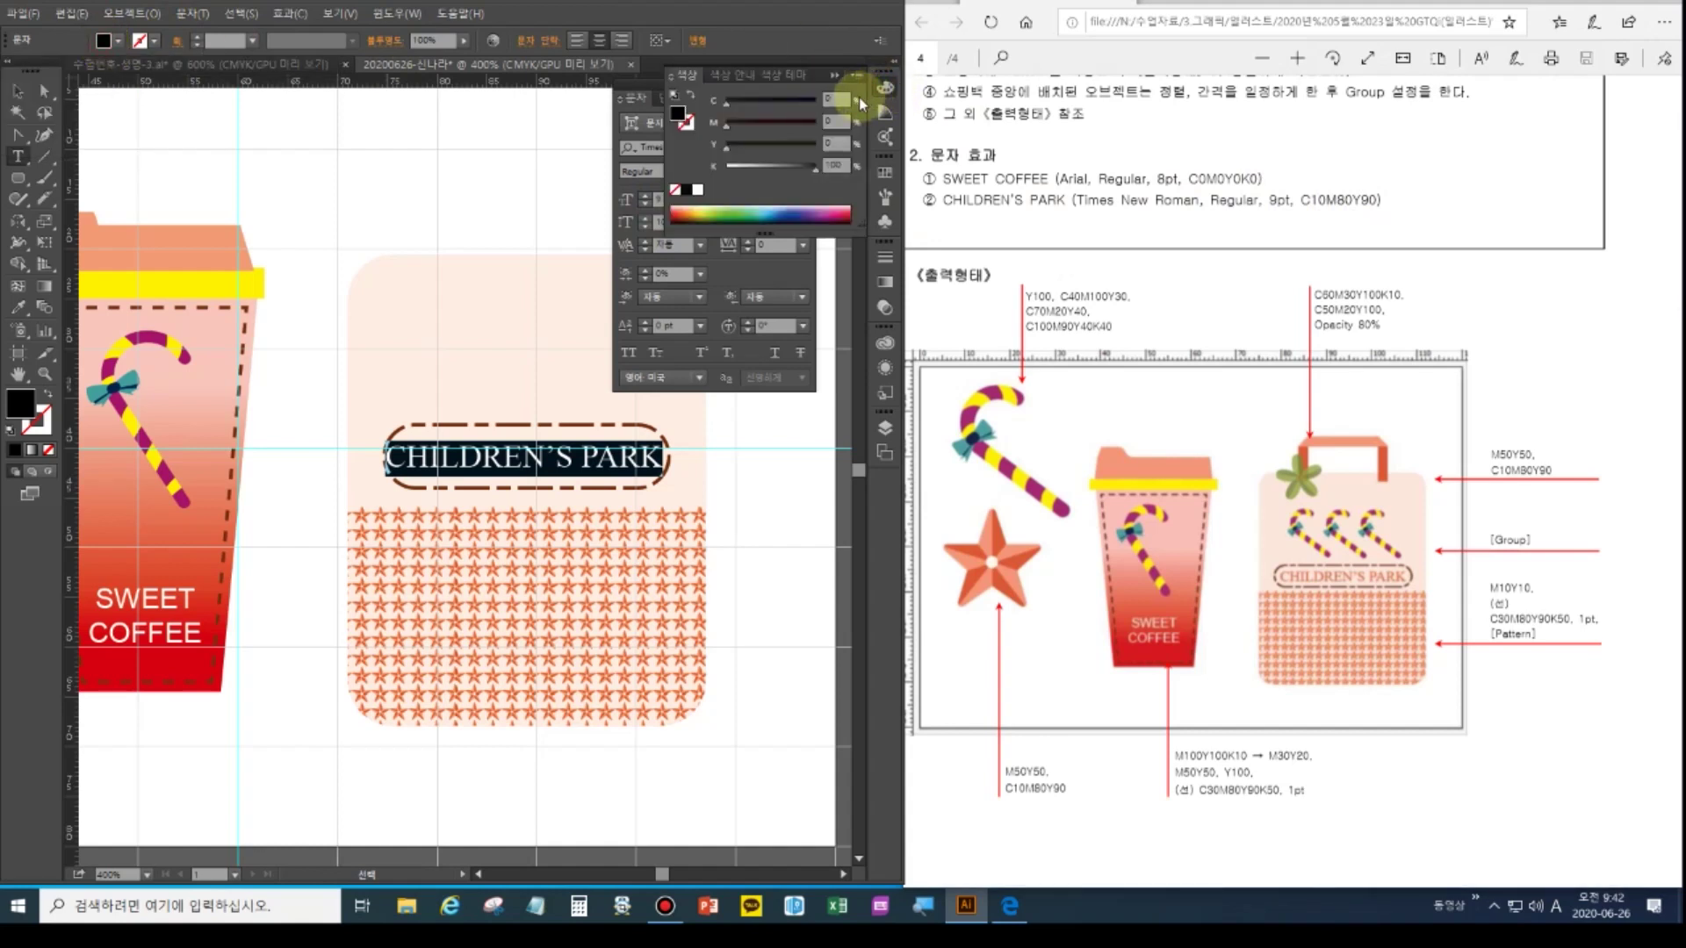
click(835, 98)
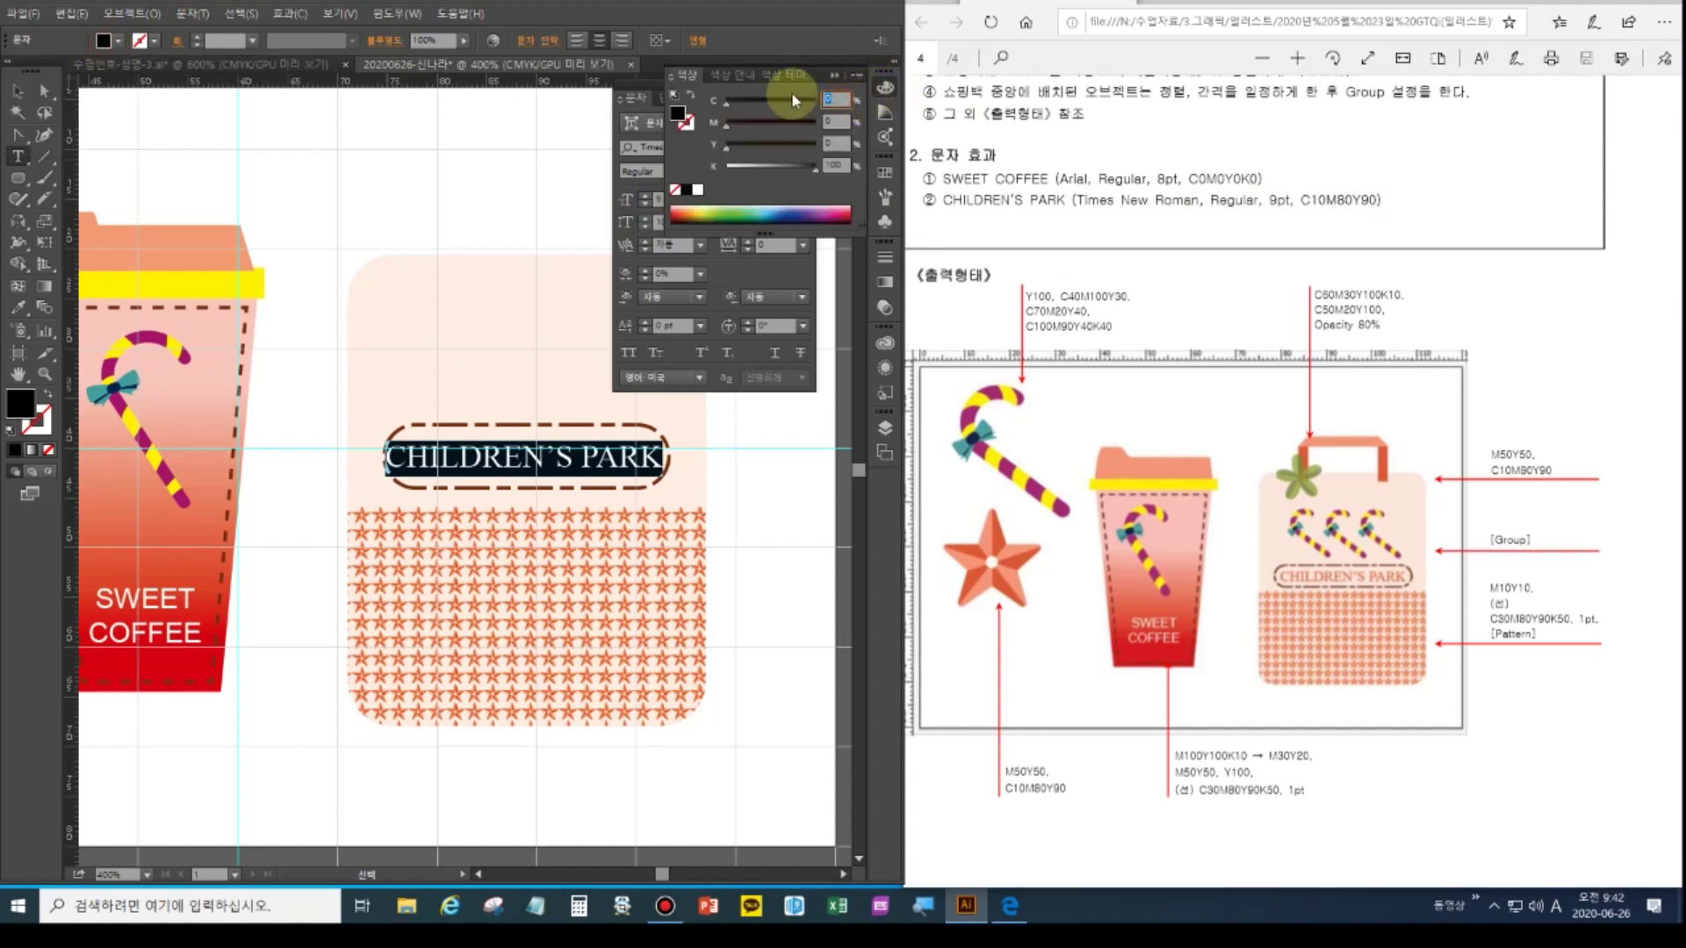
key(Tab)
key(Tab)
text(90)
key(Tab)
text(0)
key(Return)
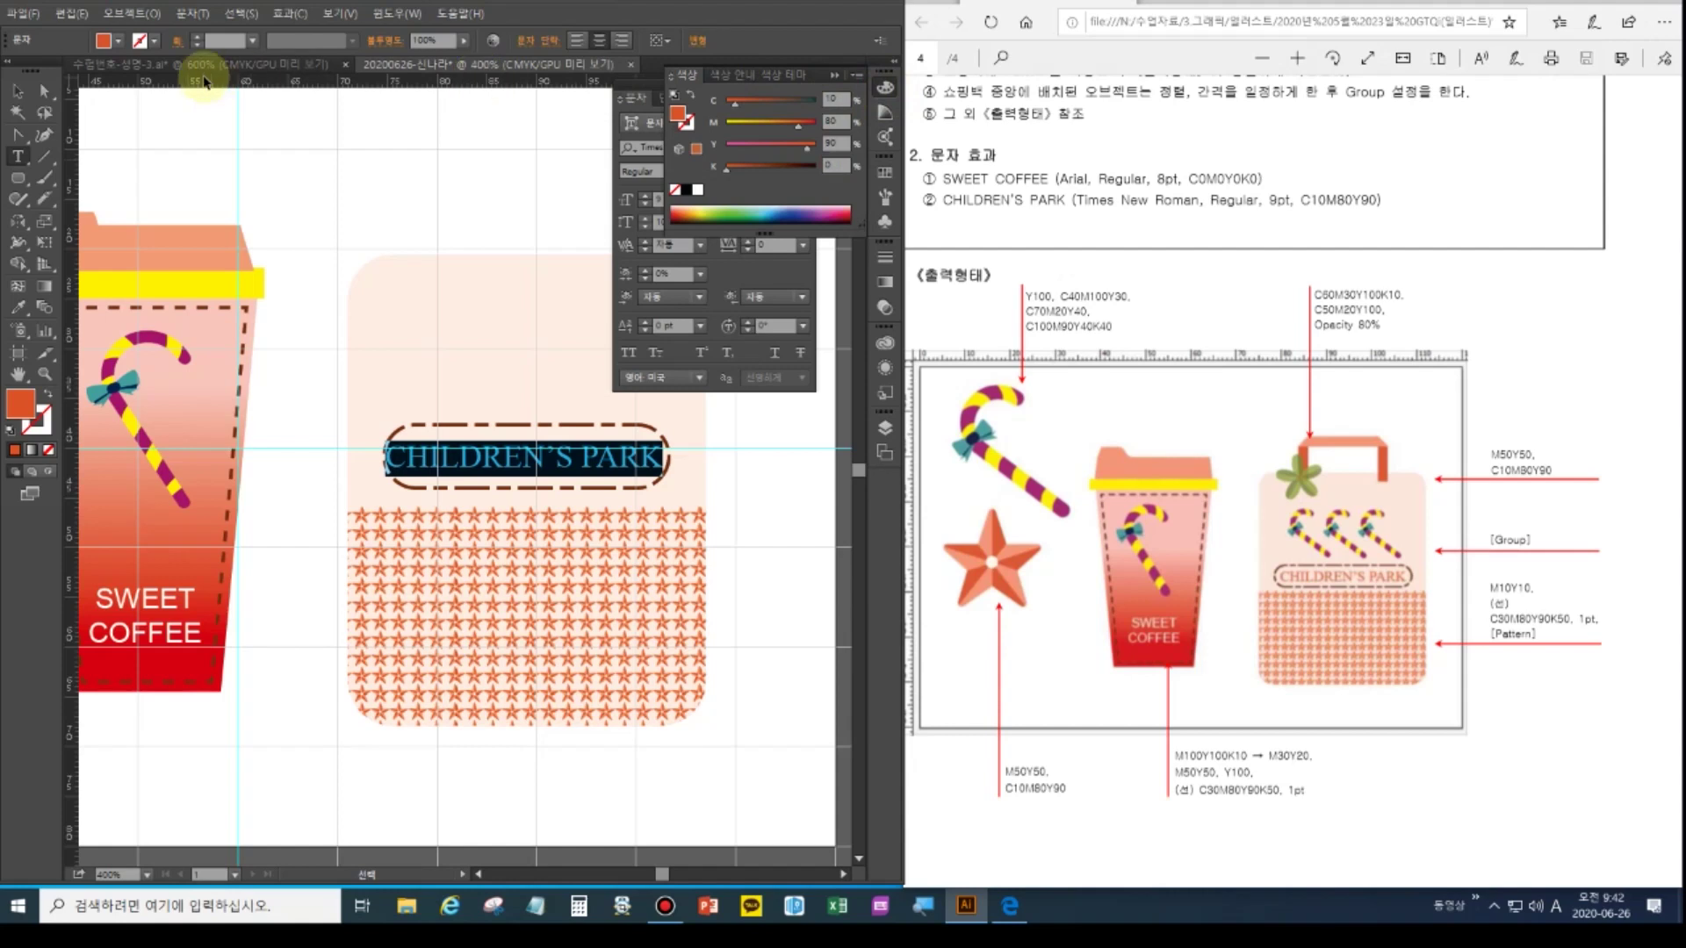
Widen the dashed label frame slightly and shift it so it sits evenly around the CHILDREN'S PARK text
click(17, 90)
click(298, 325)
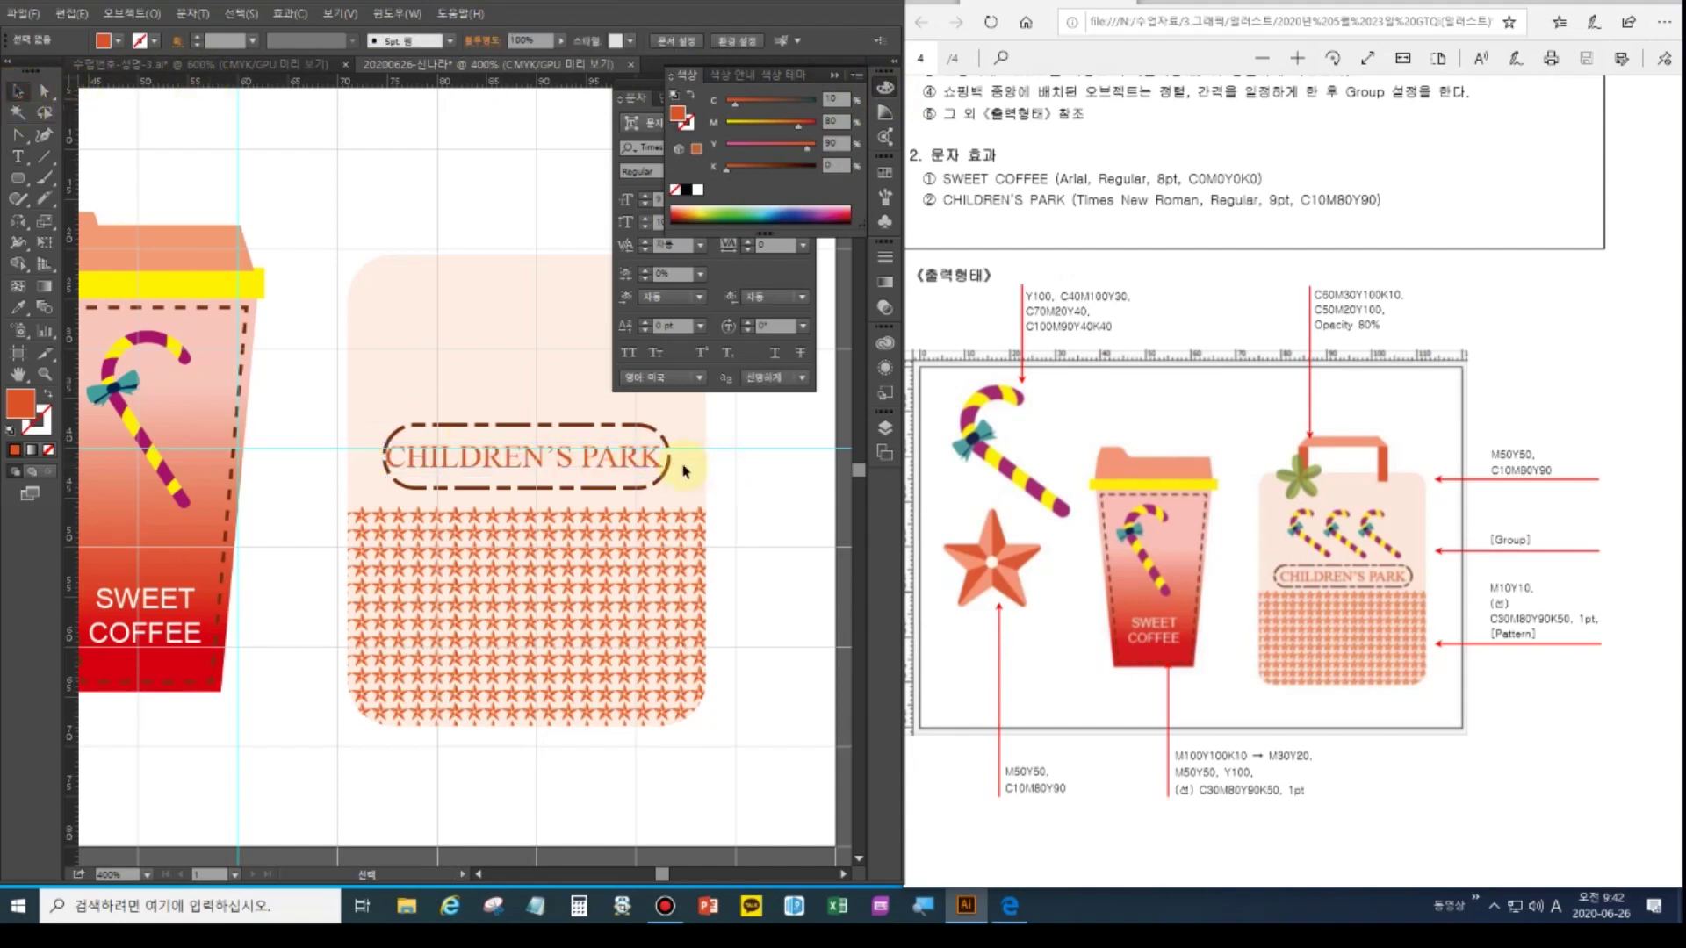
click(605, 432)
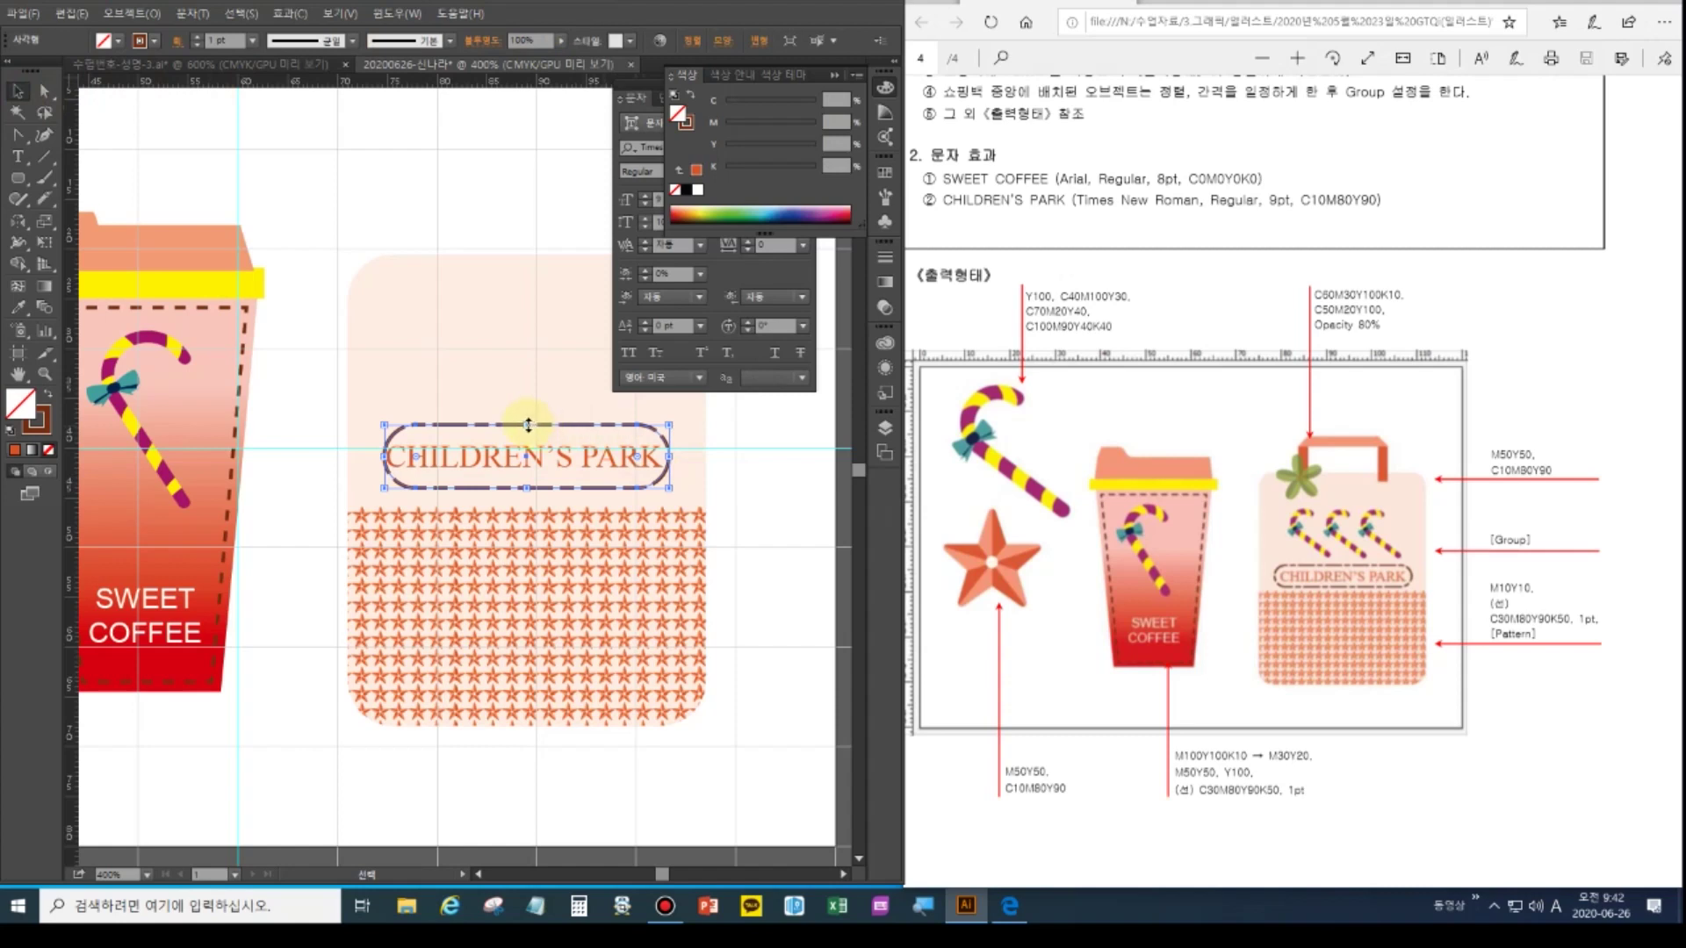
mouse_move(527, 425)
mouse_down()
mouse_move(518, 474)
mouse_move(519, 445)
mouse_up()
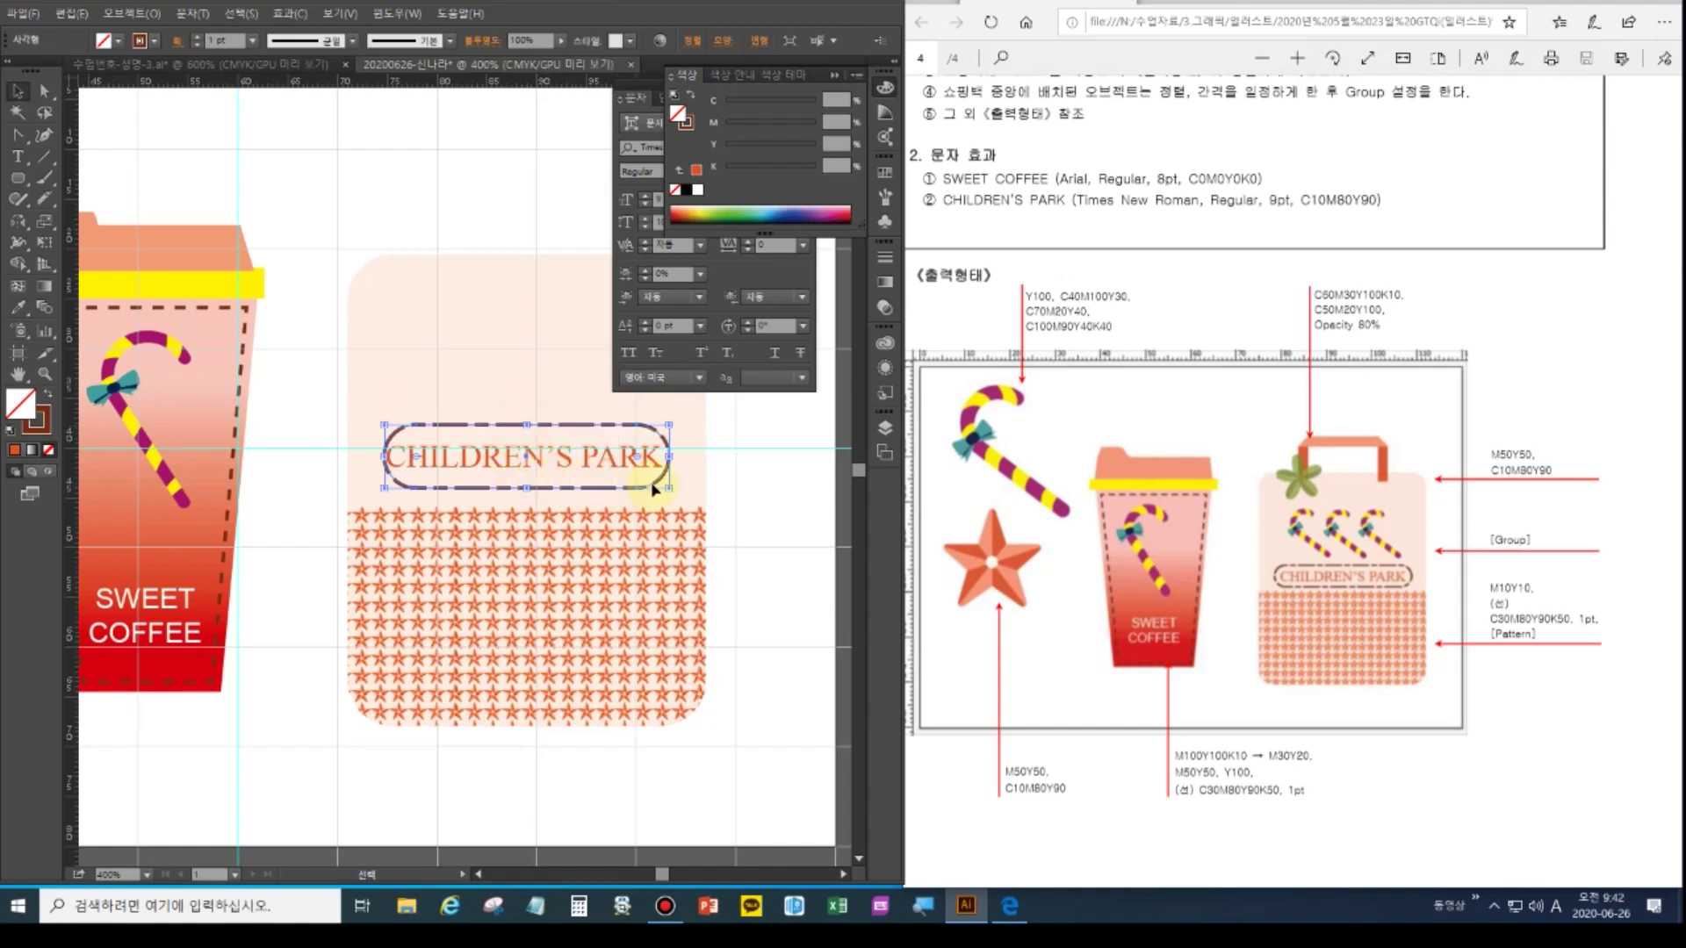
drag(669, 457, 688, 457)
key(Left)
key(Left)
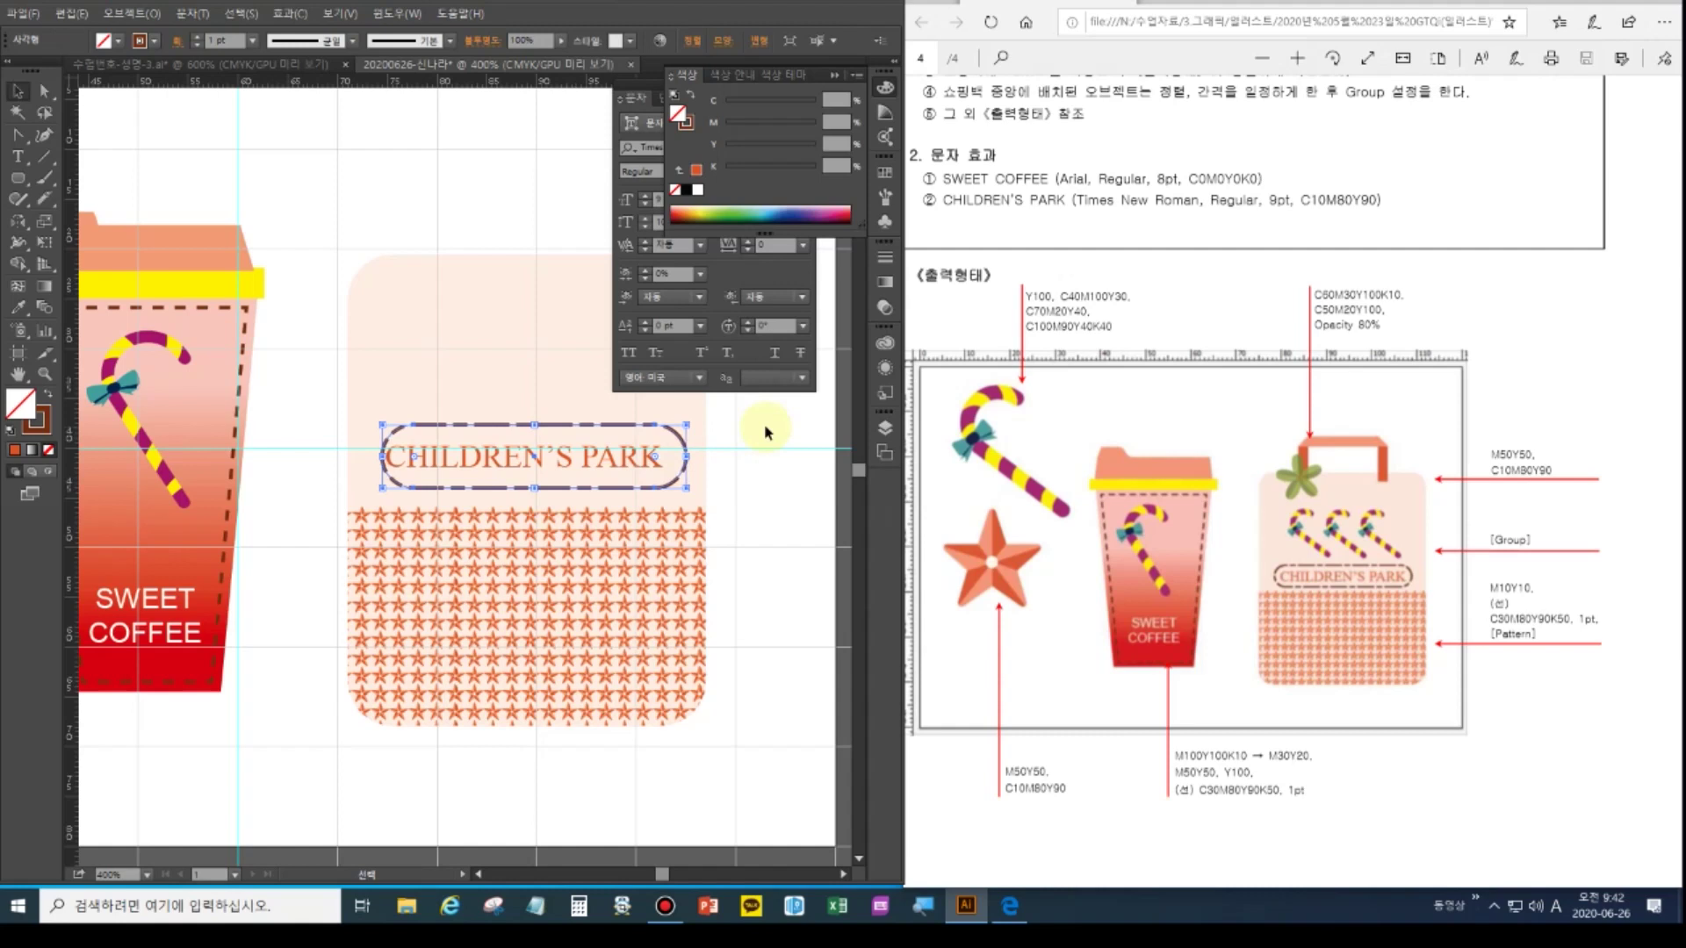
key(Left)
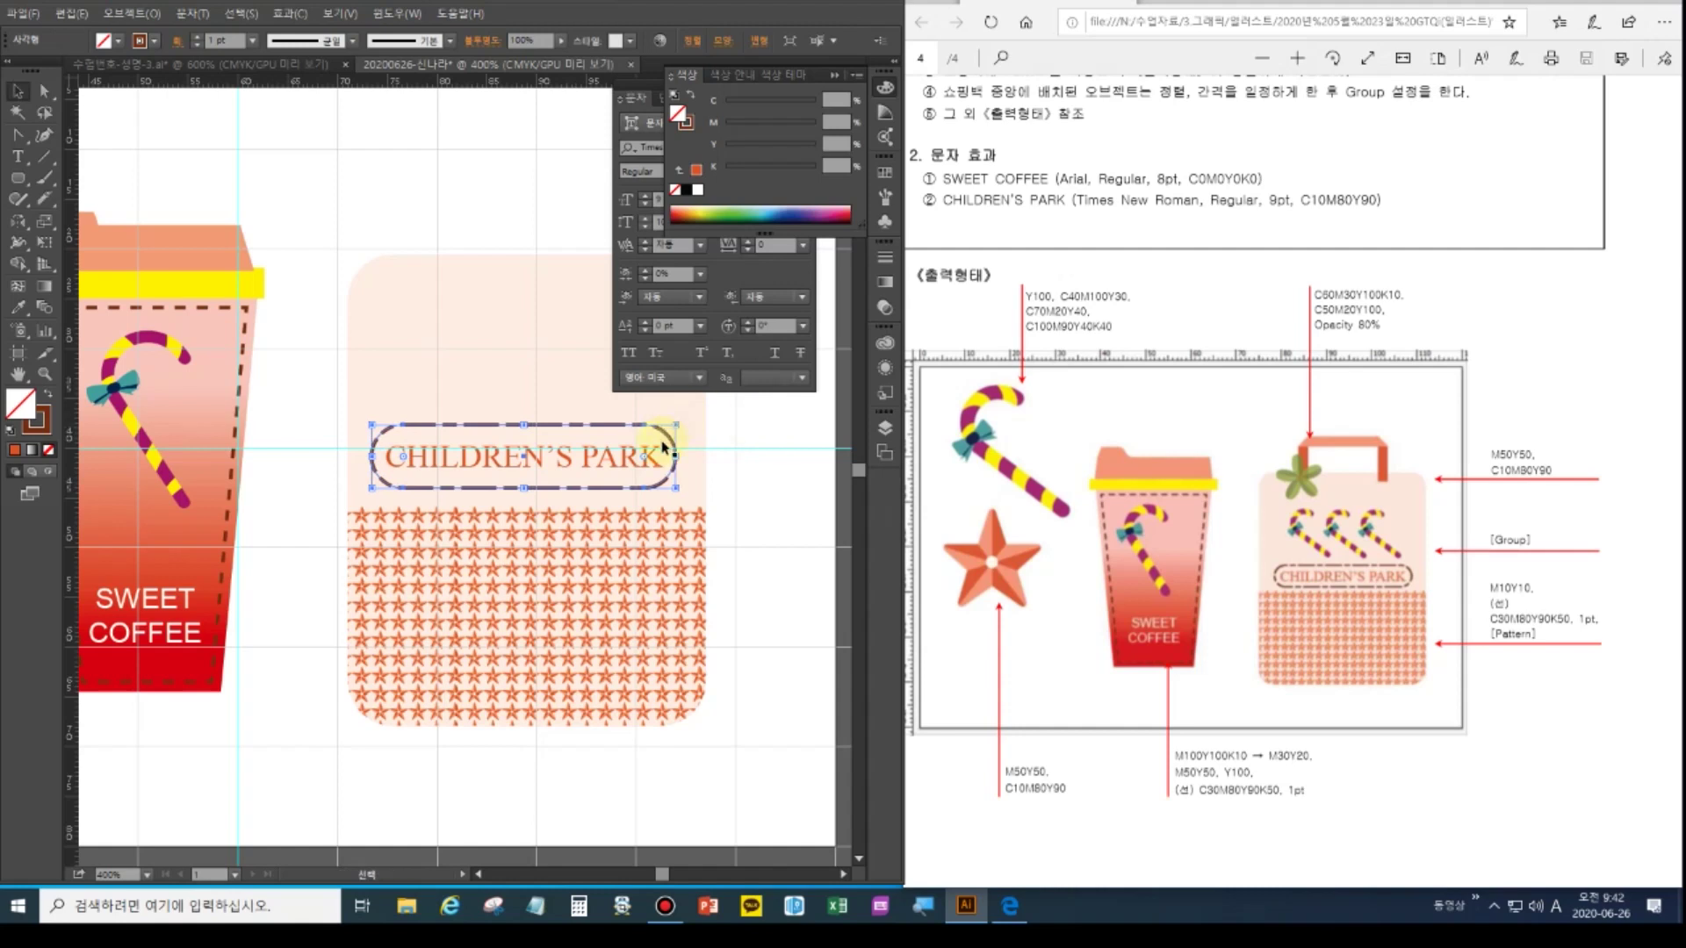
drag(679, 460, 669, 459)
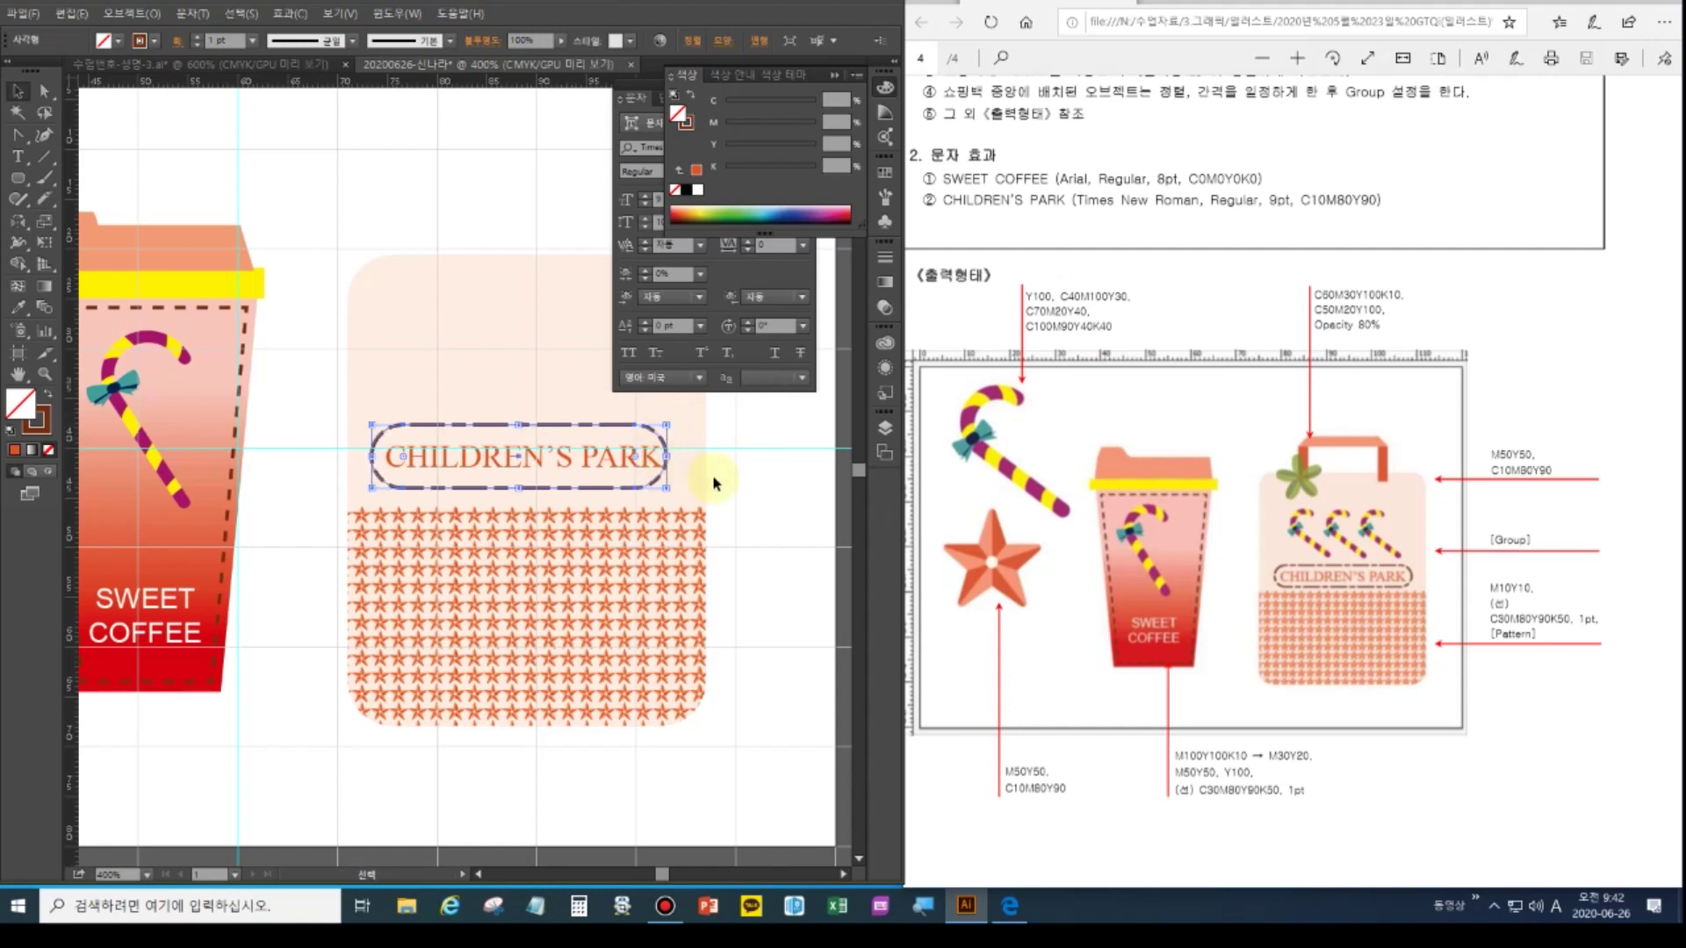
key(Right)
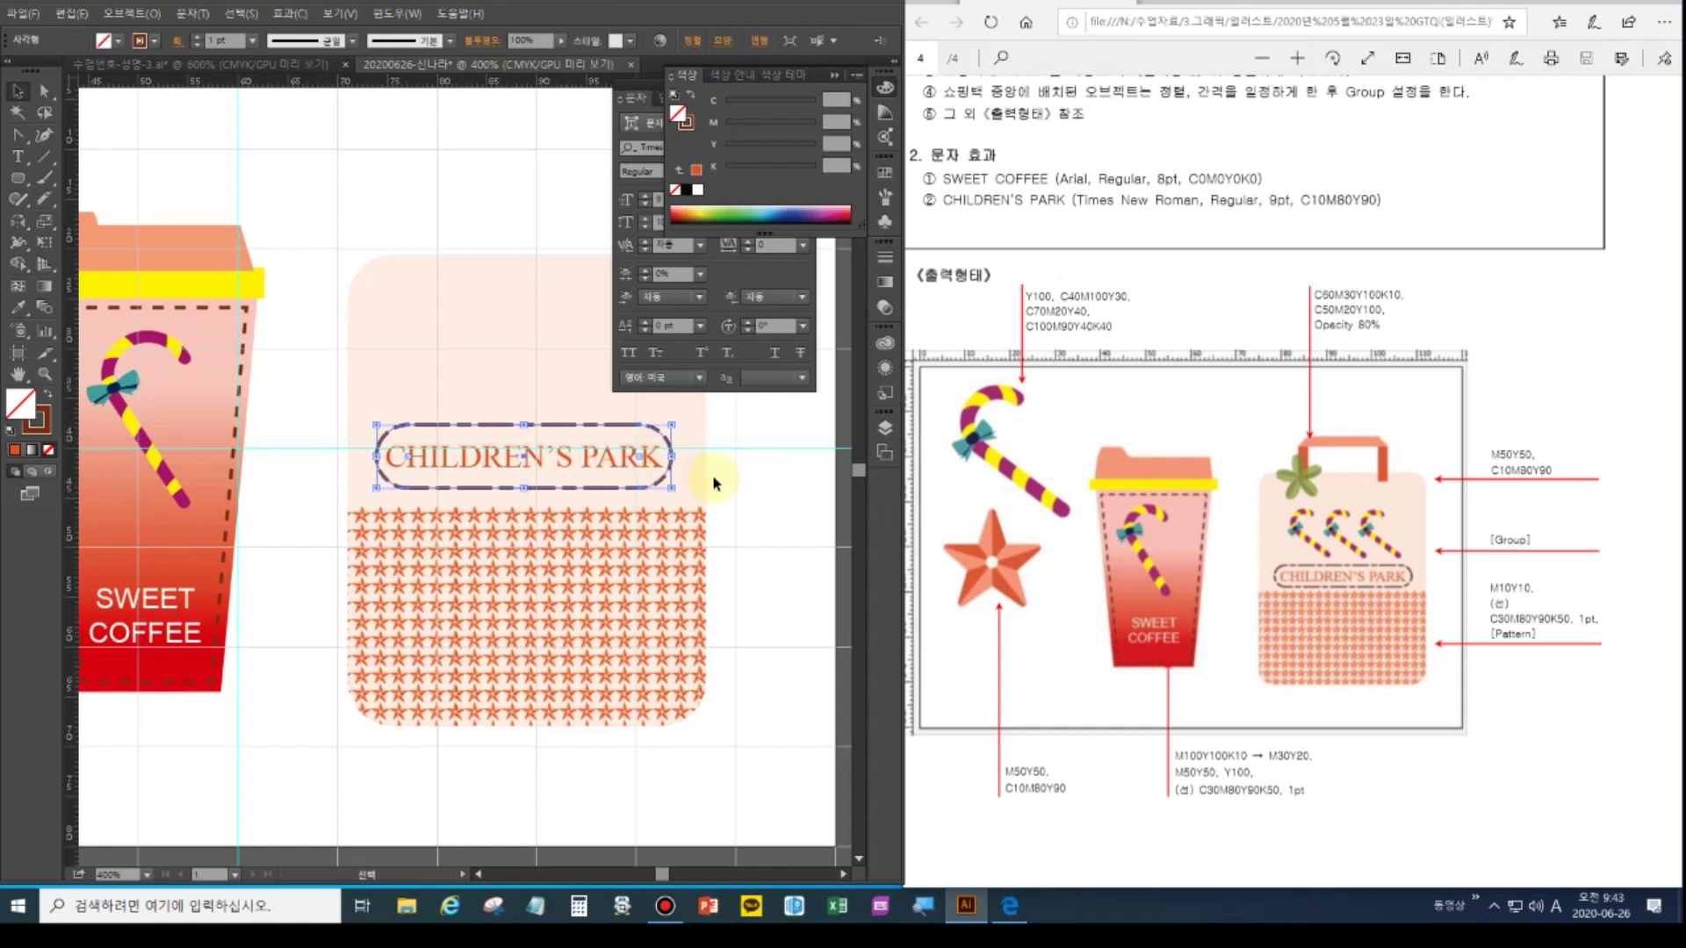
click(777, 487)
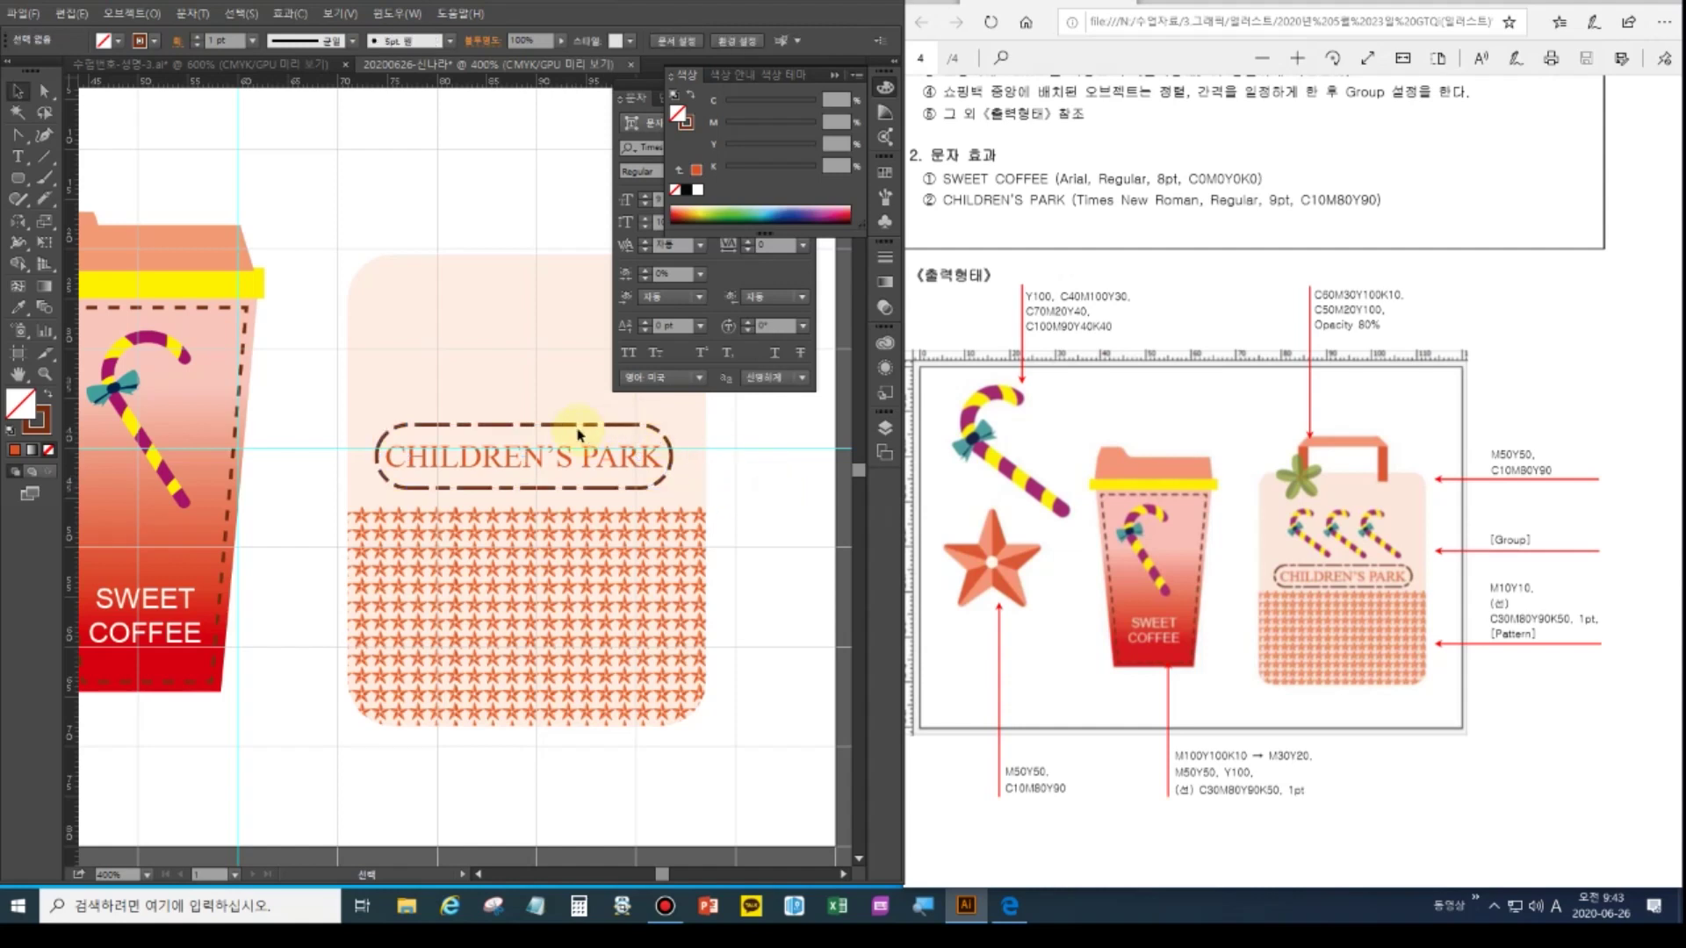
Duplicate the large candy cane with its bow horizontally onto the upper part of the bag
click(16, 376)
click(834, 79)
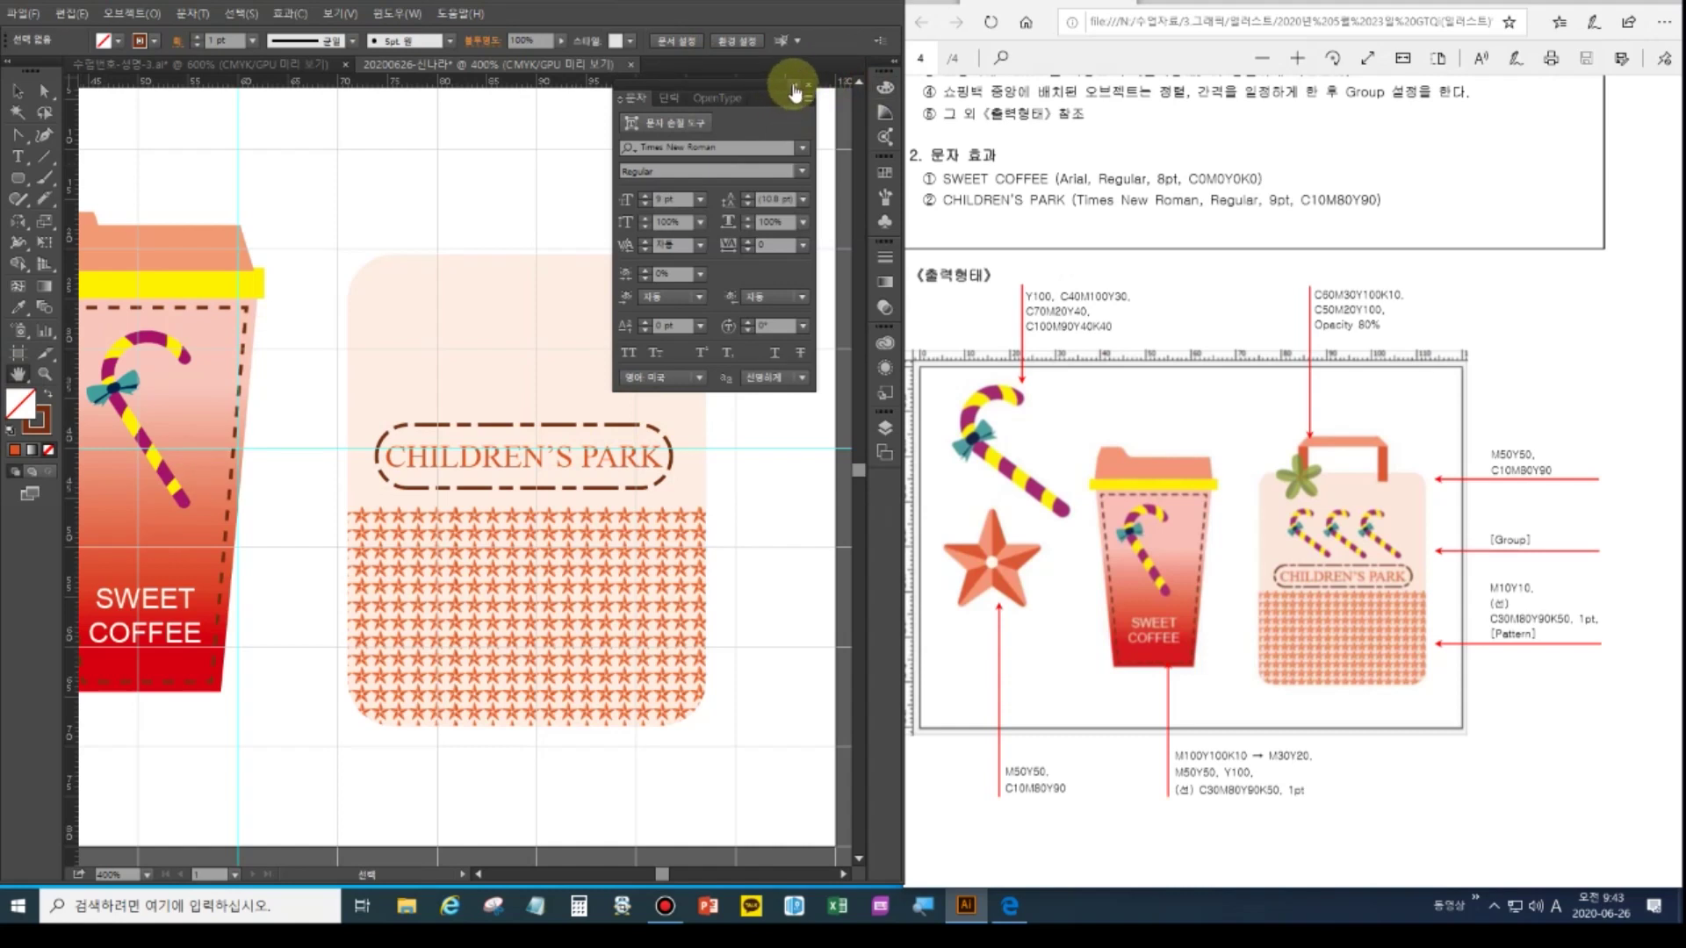
click(806, 83)
double_click(20, 378)
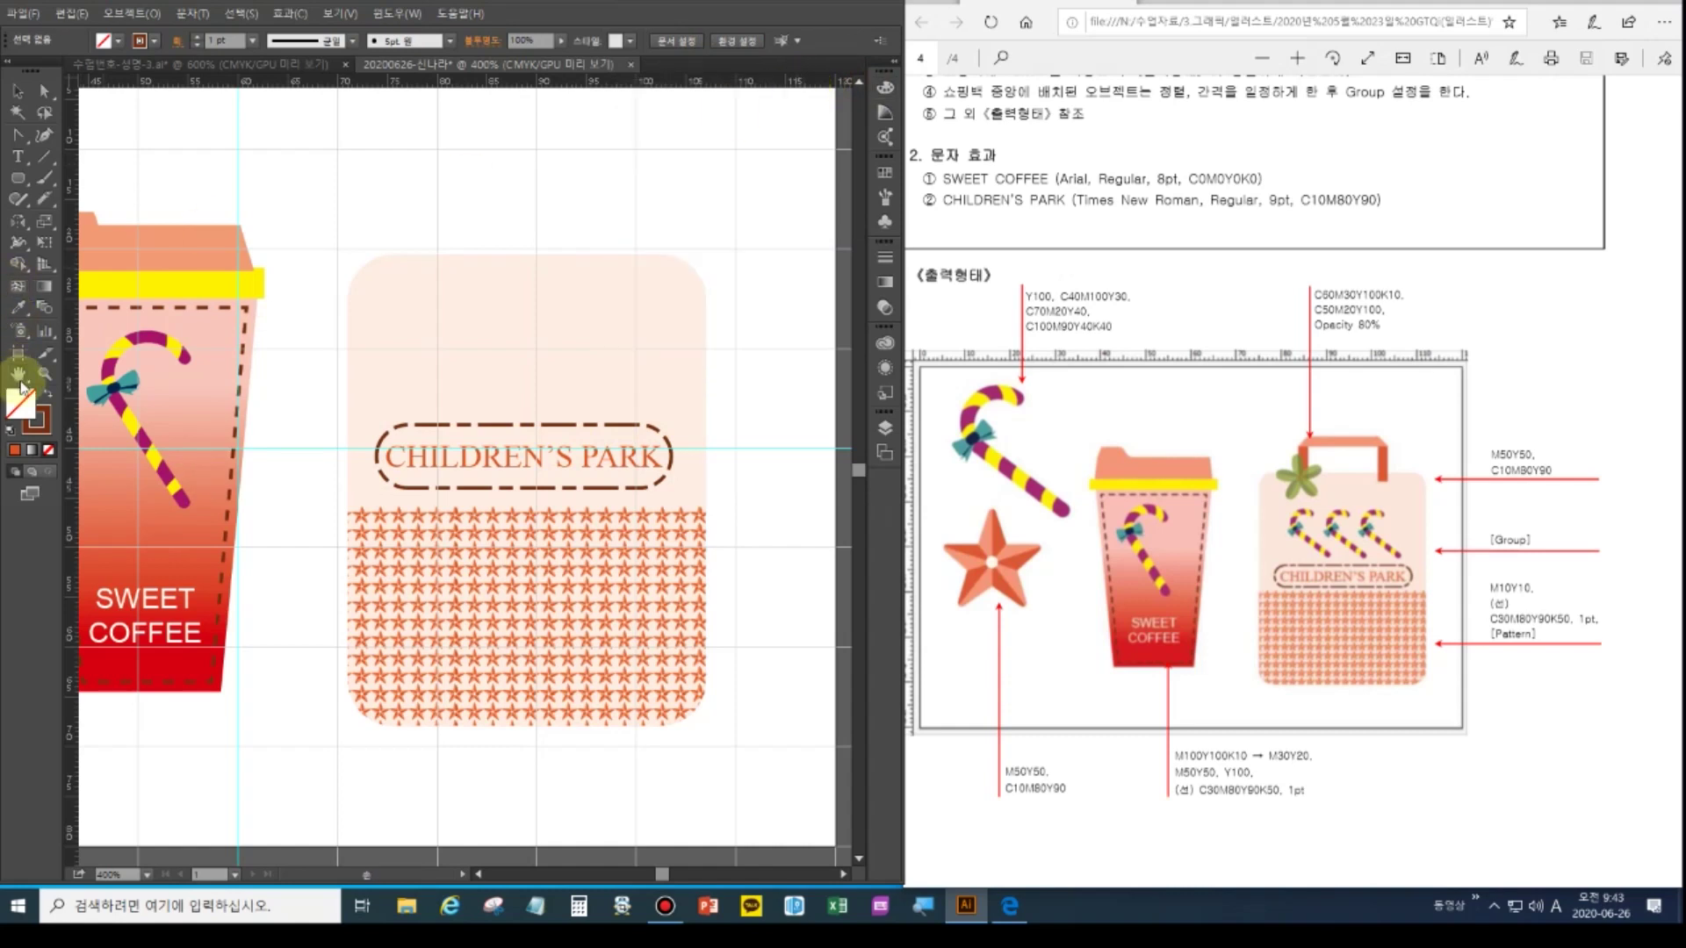
key(ctrl+minus)
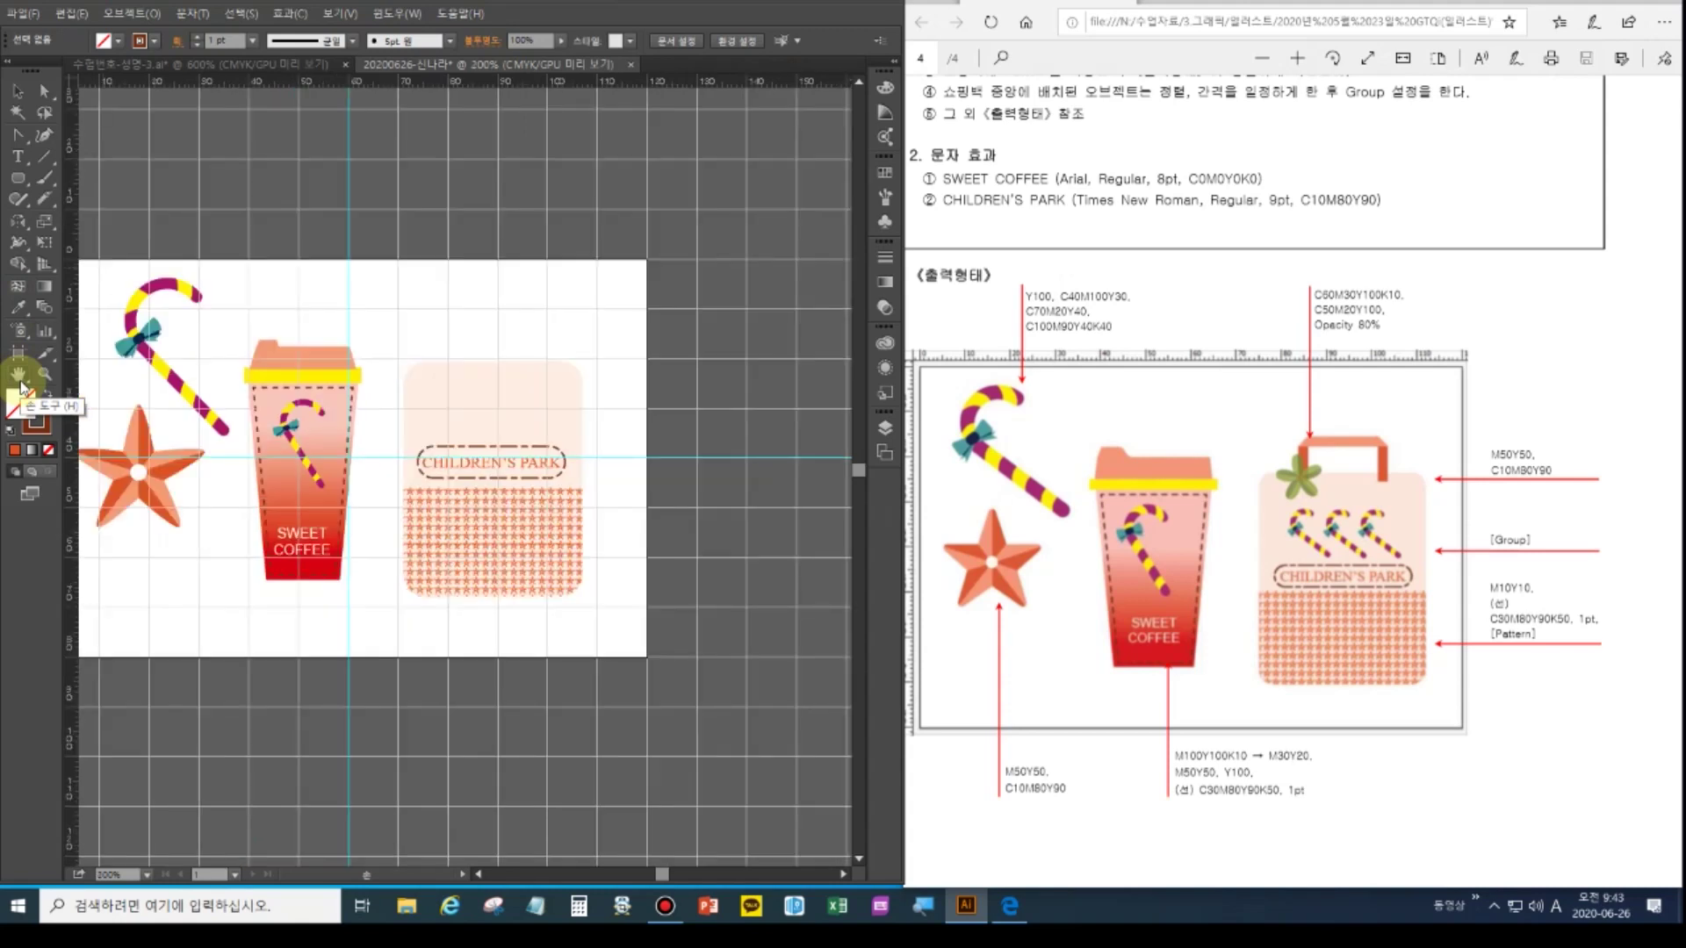
click(18, 90)
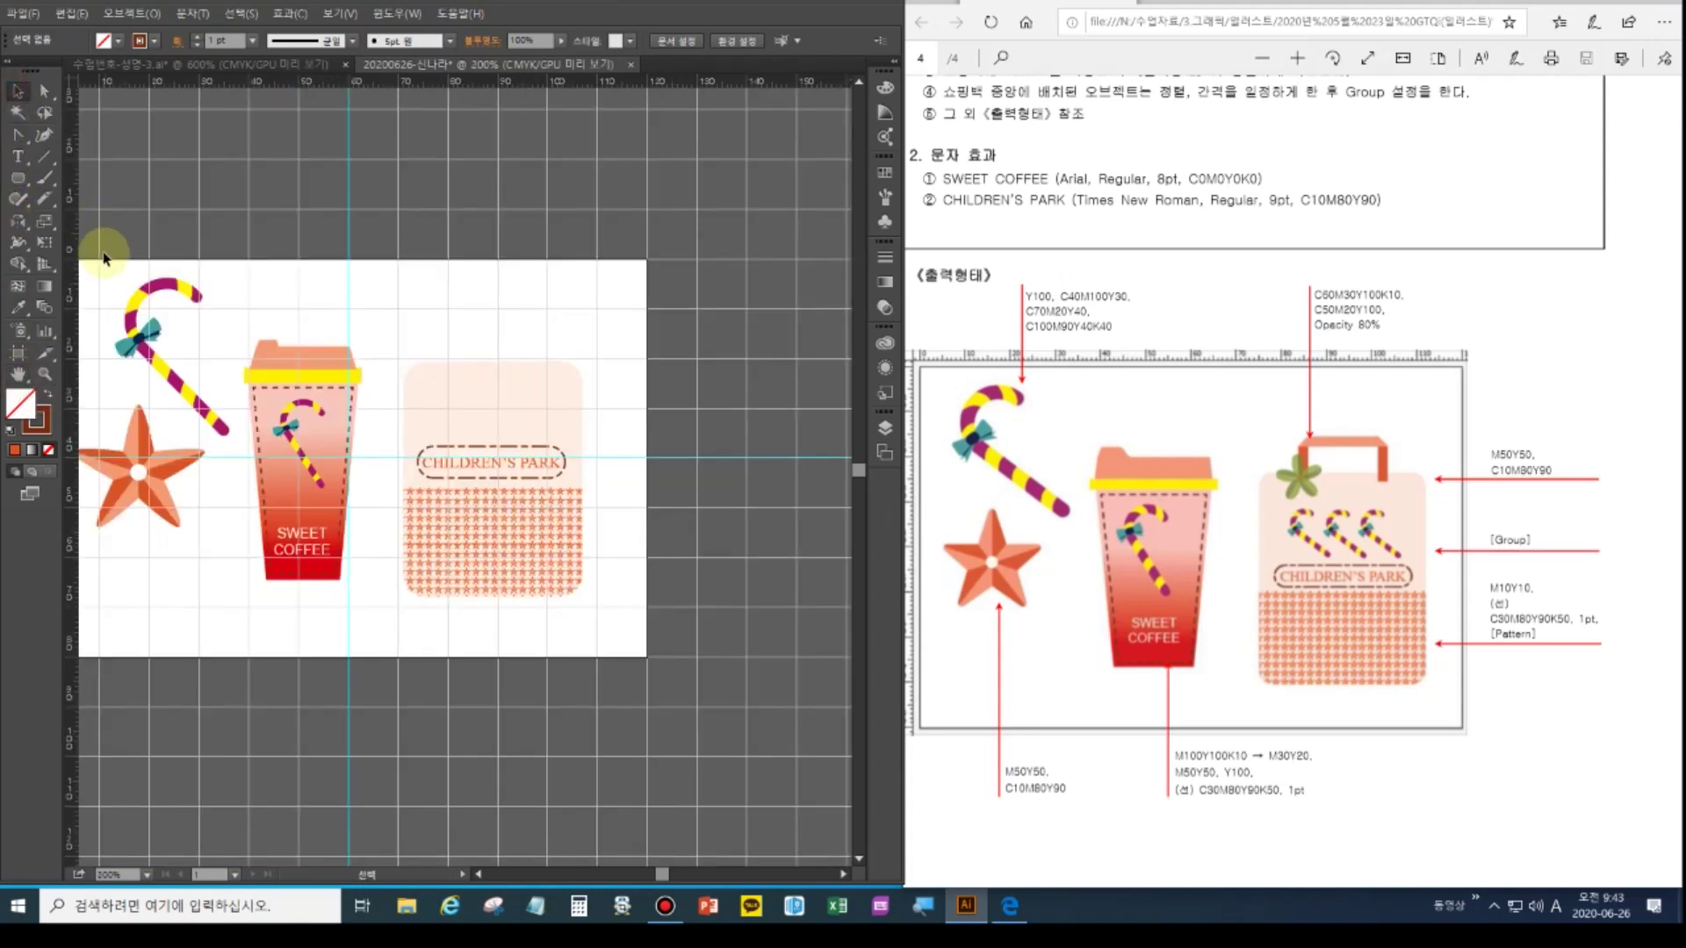
click(167, 365)
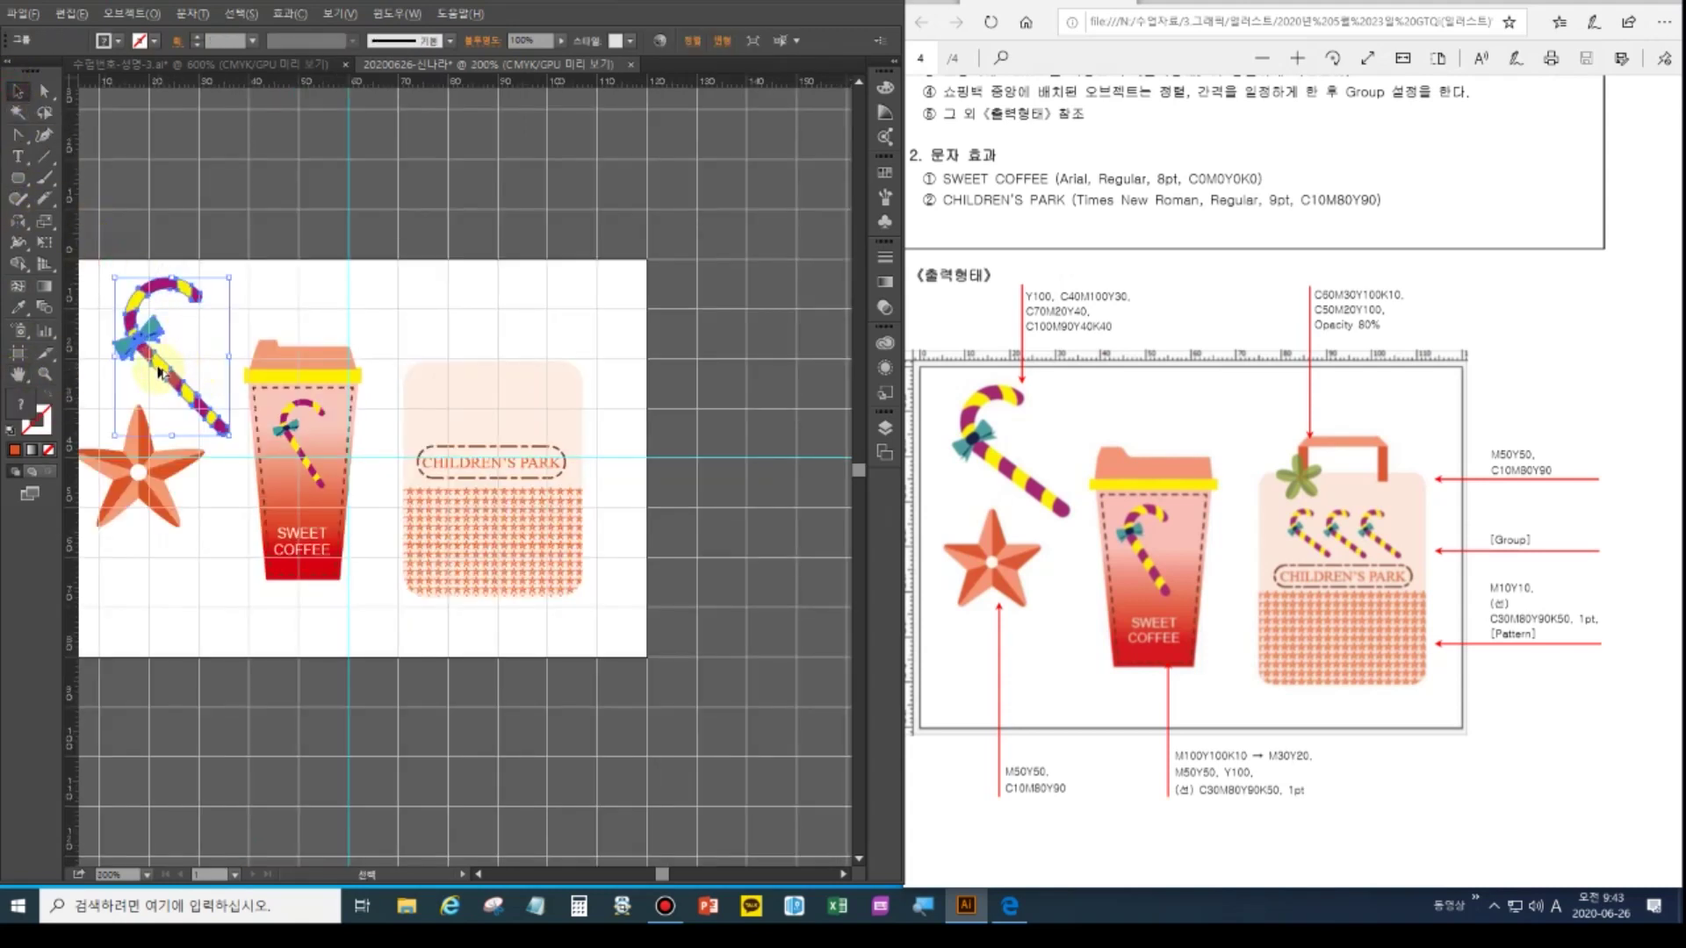
drag(160, 372, 416, 371)
Scale the copied candy cane down to a small motif above the left end of the dashed label frame
key(a)
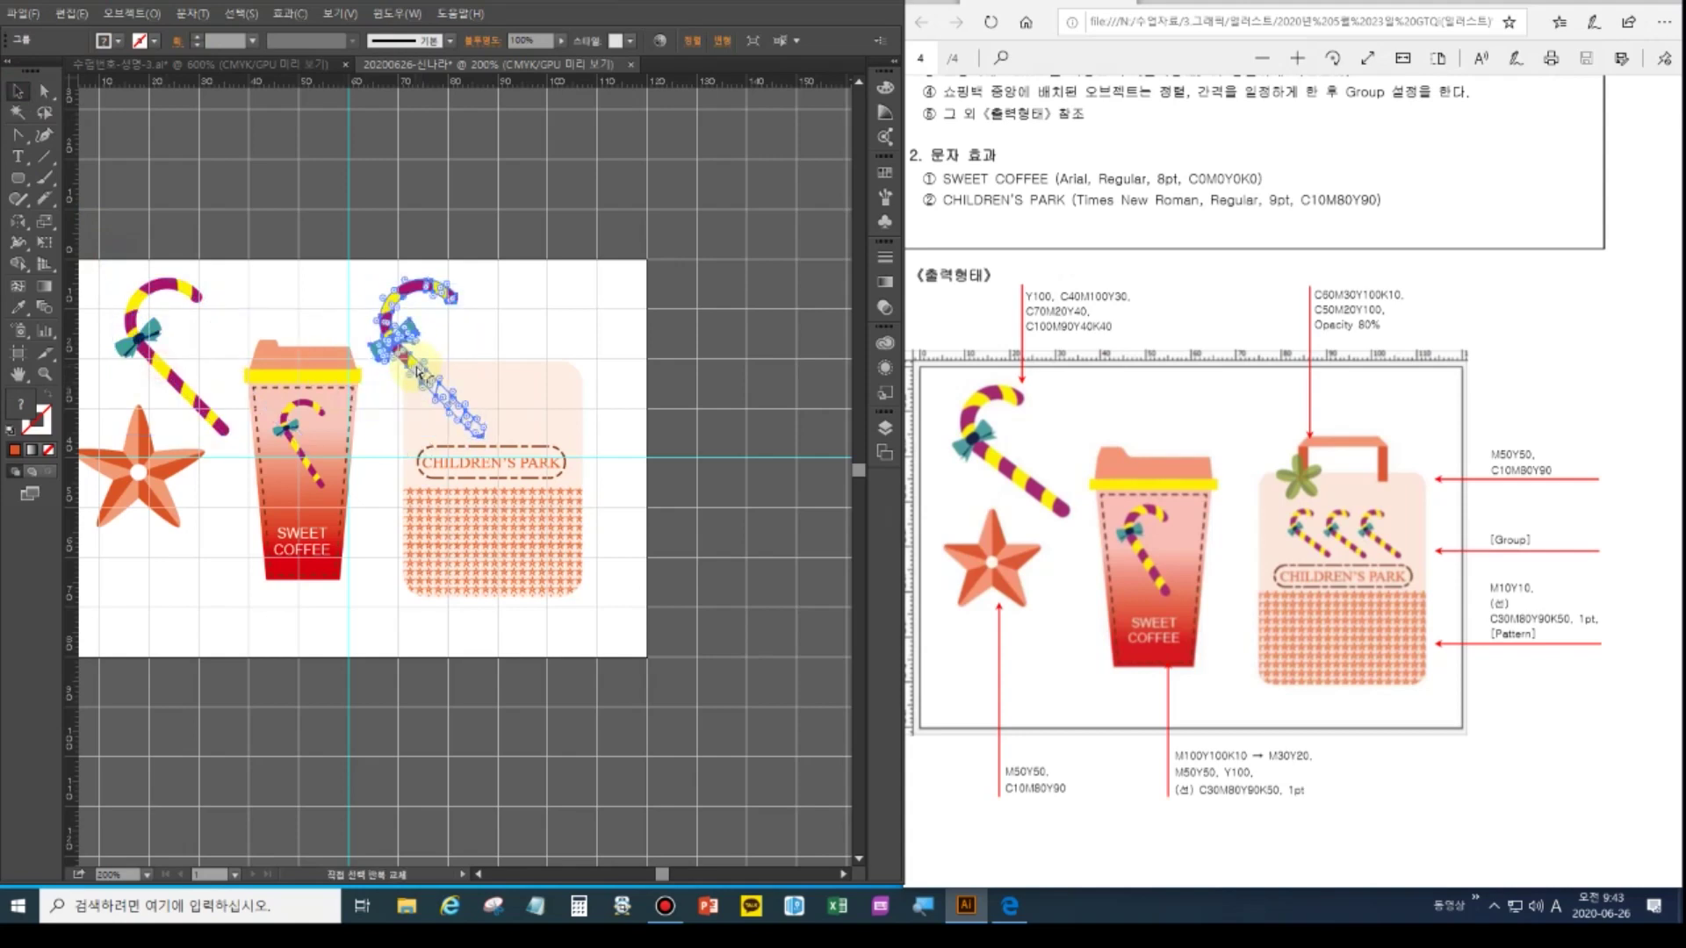
key(v)
key(ctrl+t)
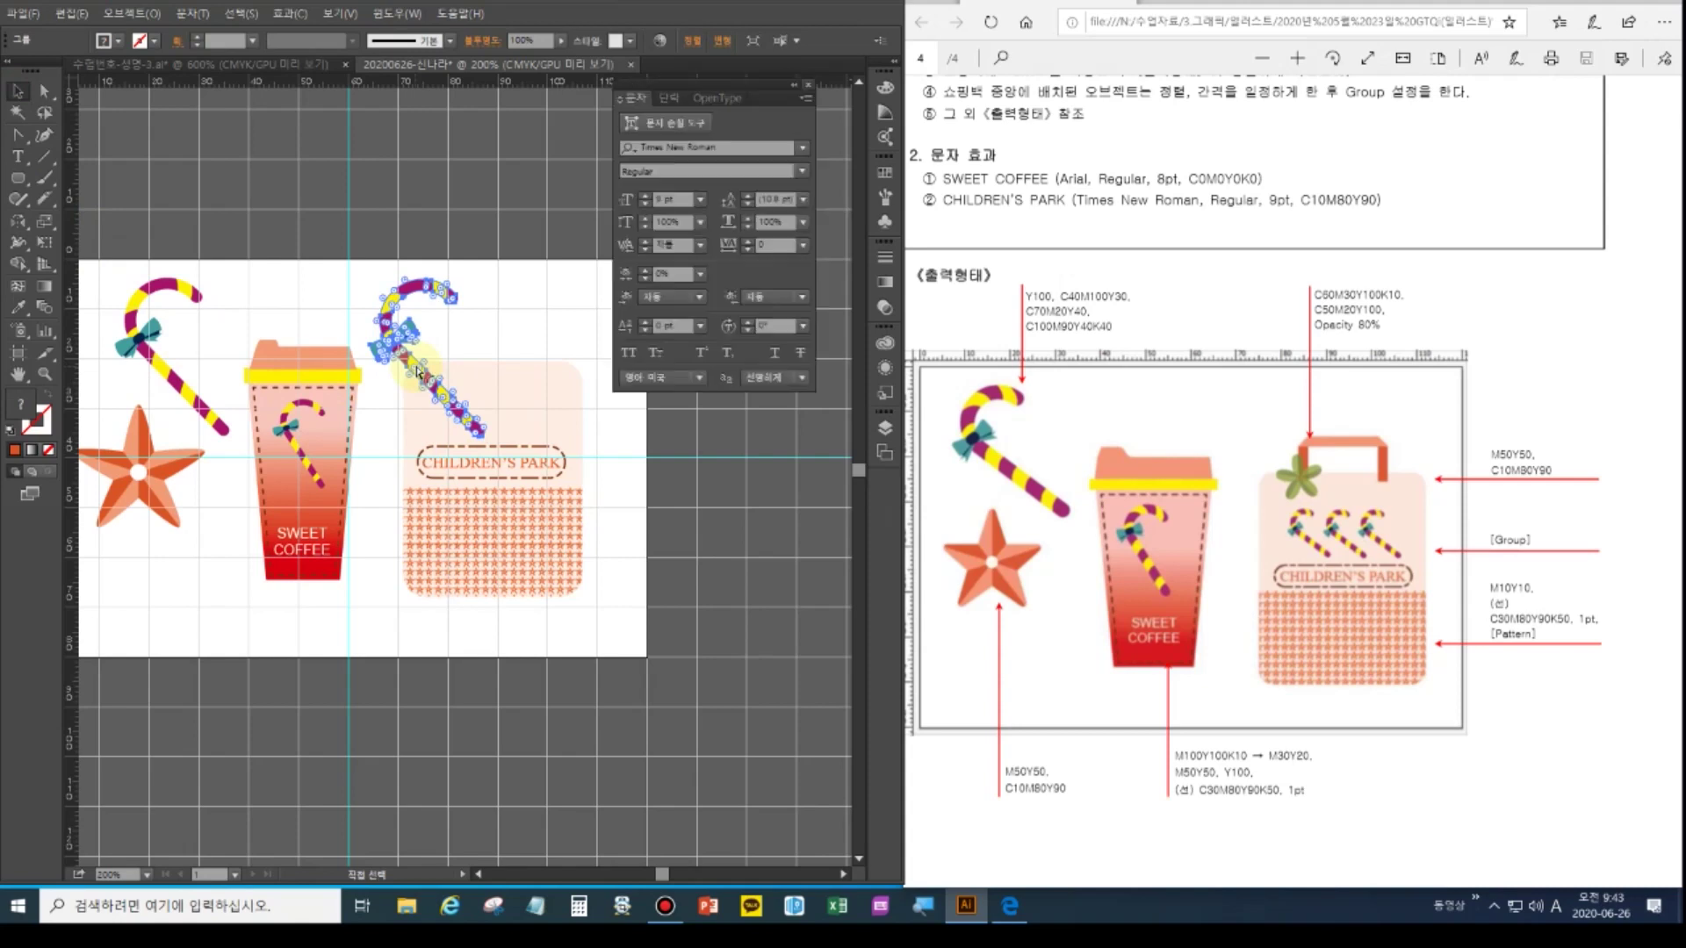
drag(481, 281, 465, 387)
click(443, 420)
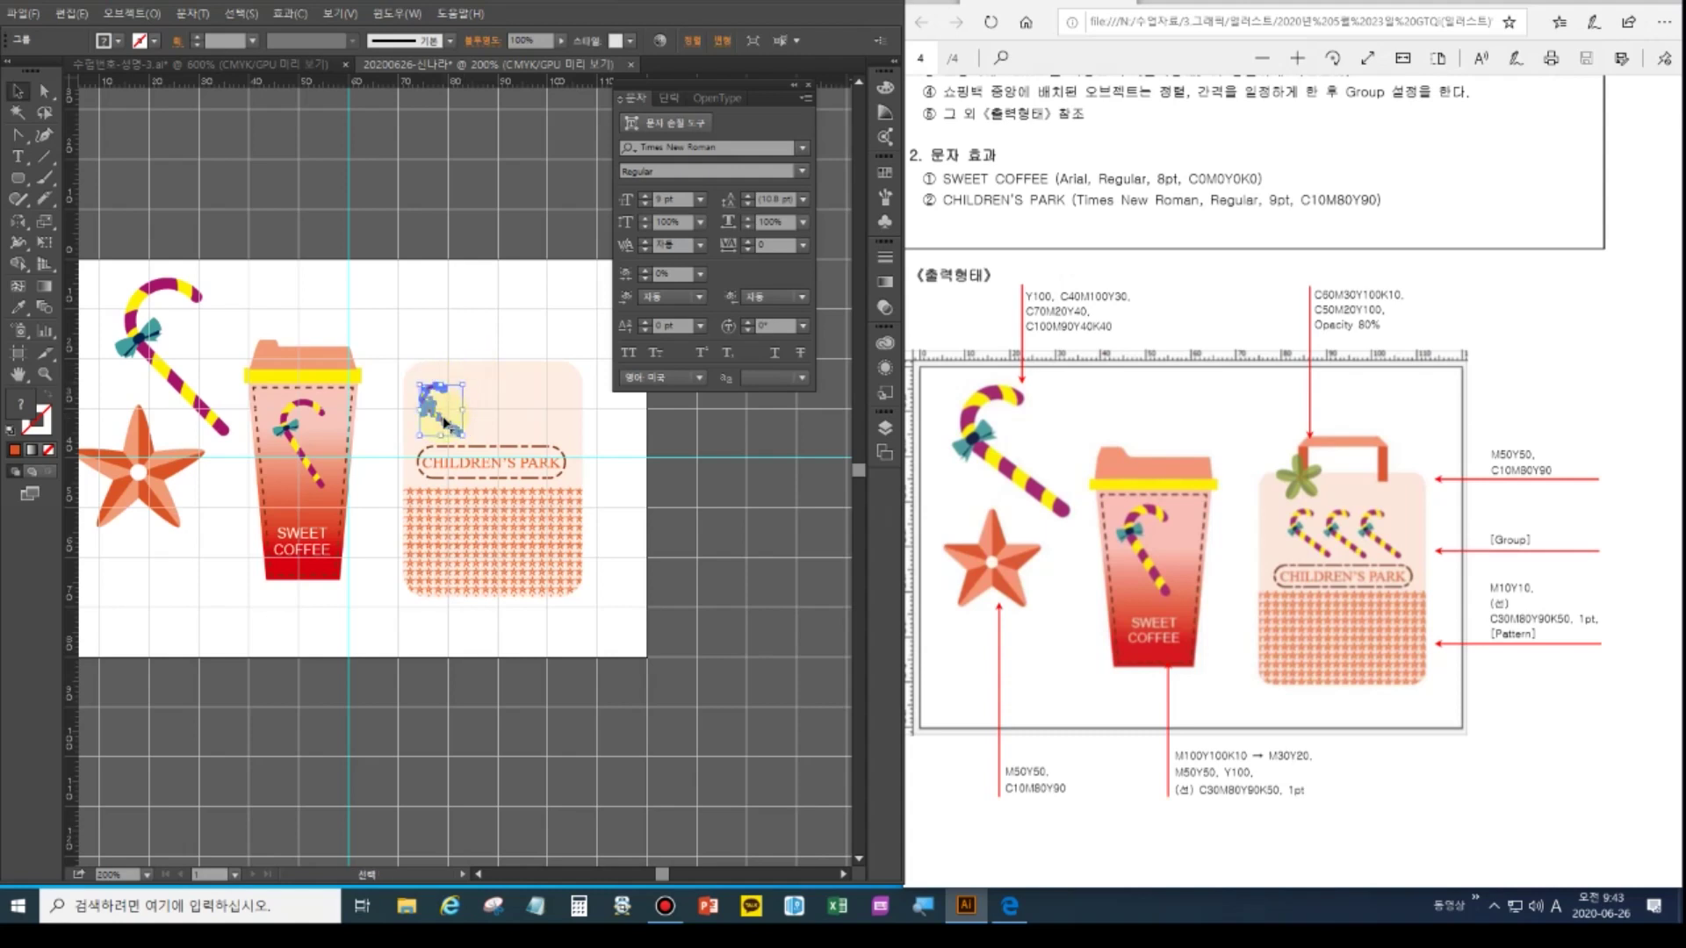
Duplicate the small candy cane horizontally and repeat the copy once for a row of three evenly spaced canes
drag(445, 421, 483, 428)
key(ctrl+d)
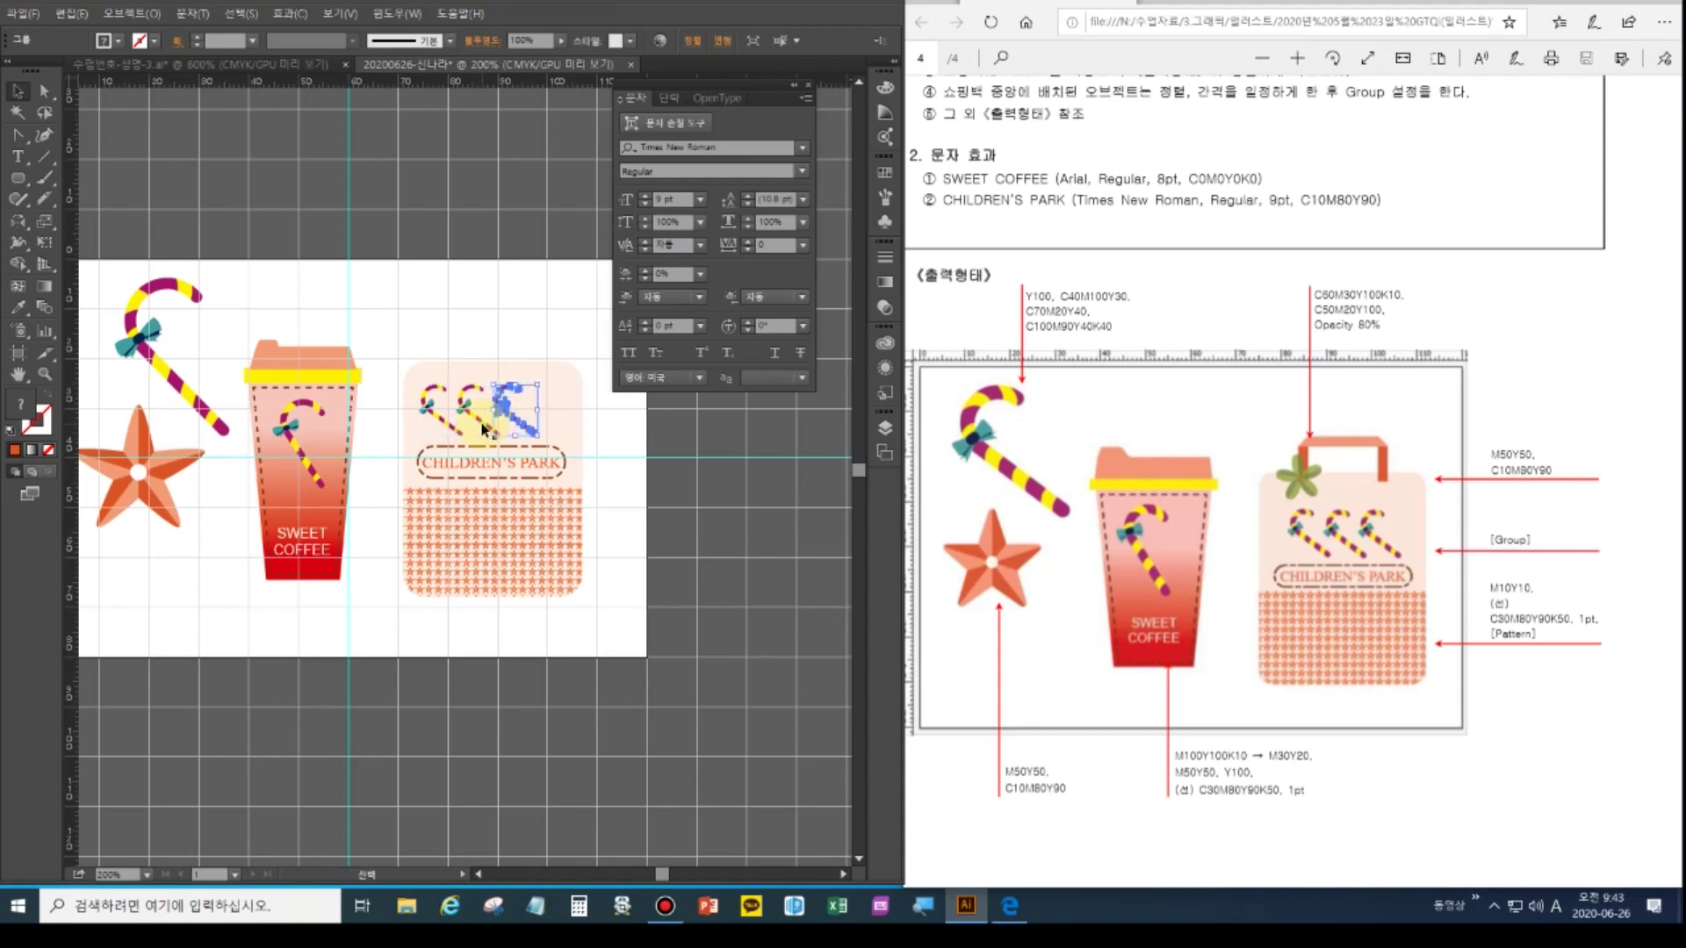
click(444, 319)
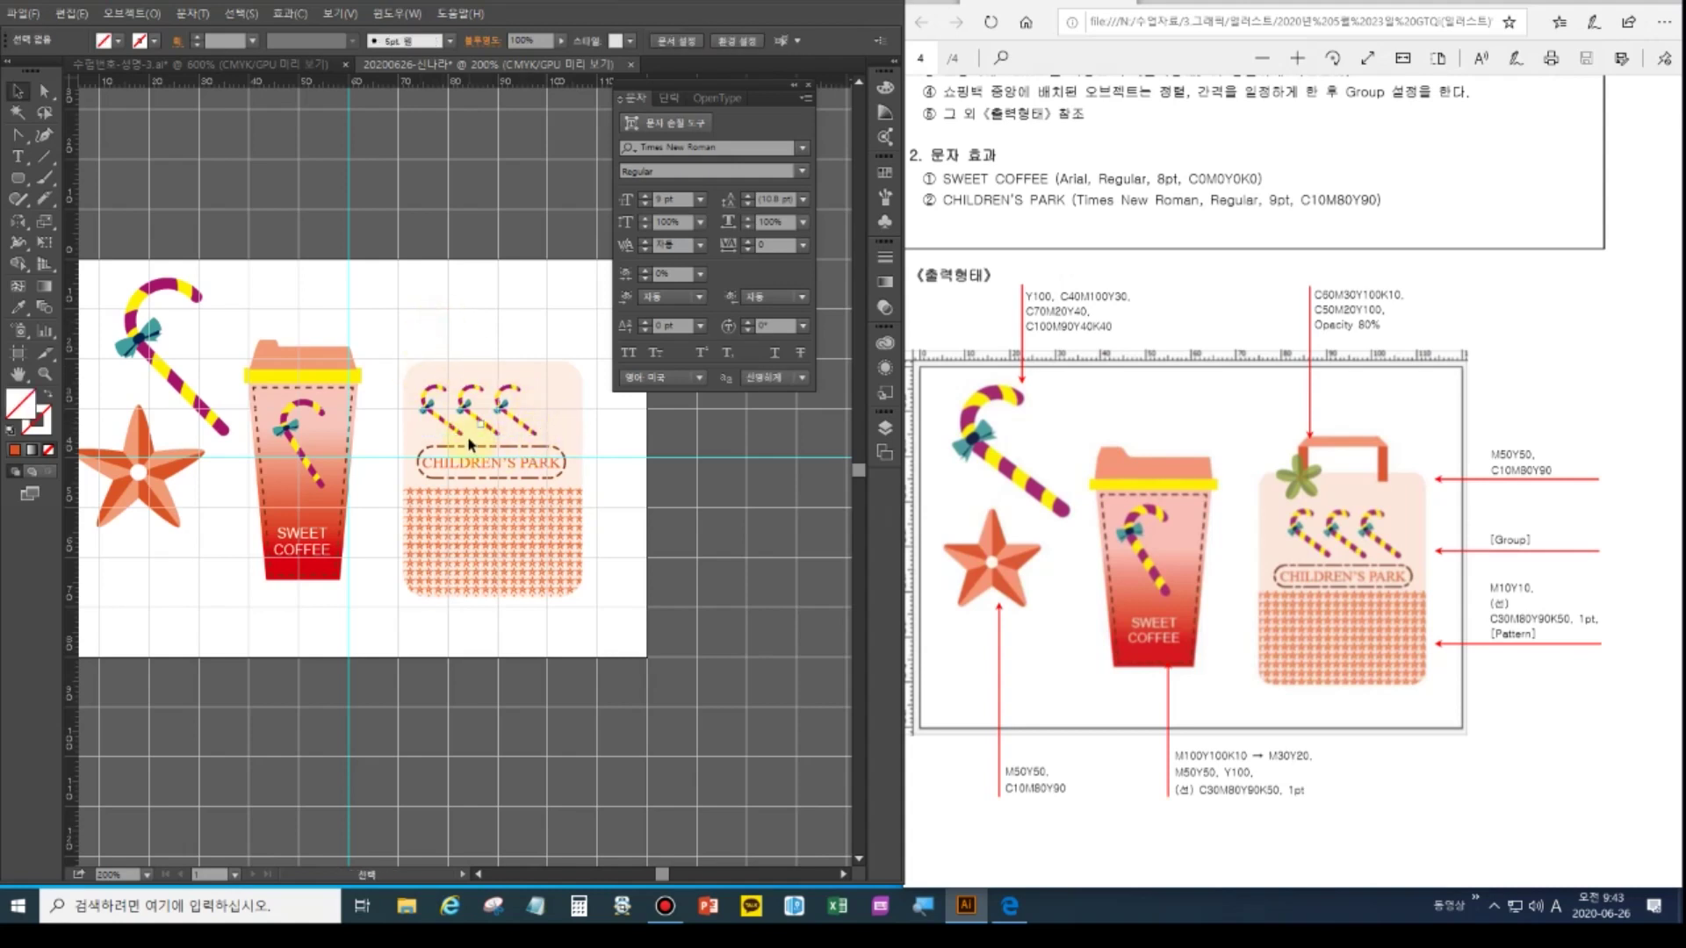
Move the three small candy canes together to the right until the row is centred on the bag
drag(407, 332, 539, 433)
key(Right)
key(Right)
key(Right)
key(Right)
key(Right)
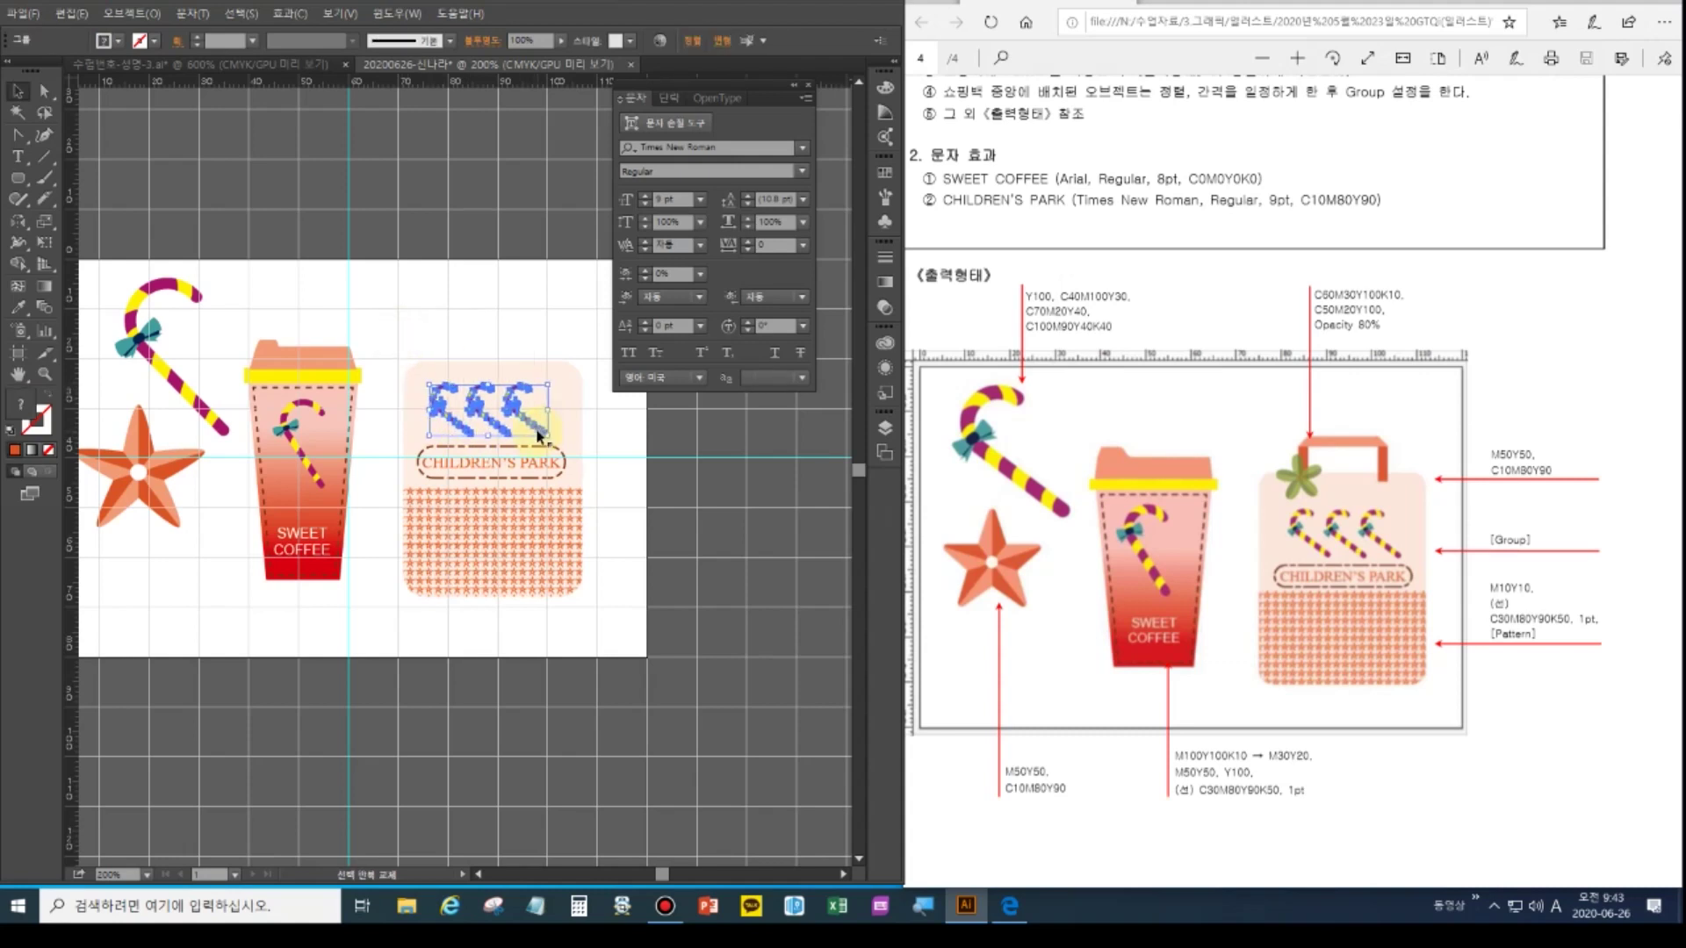
click(526, 321)
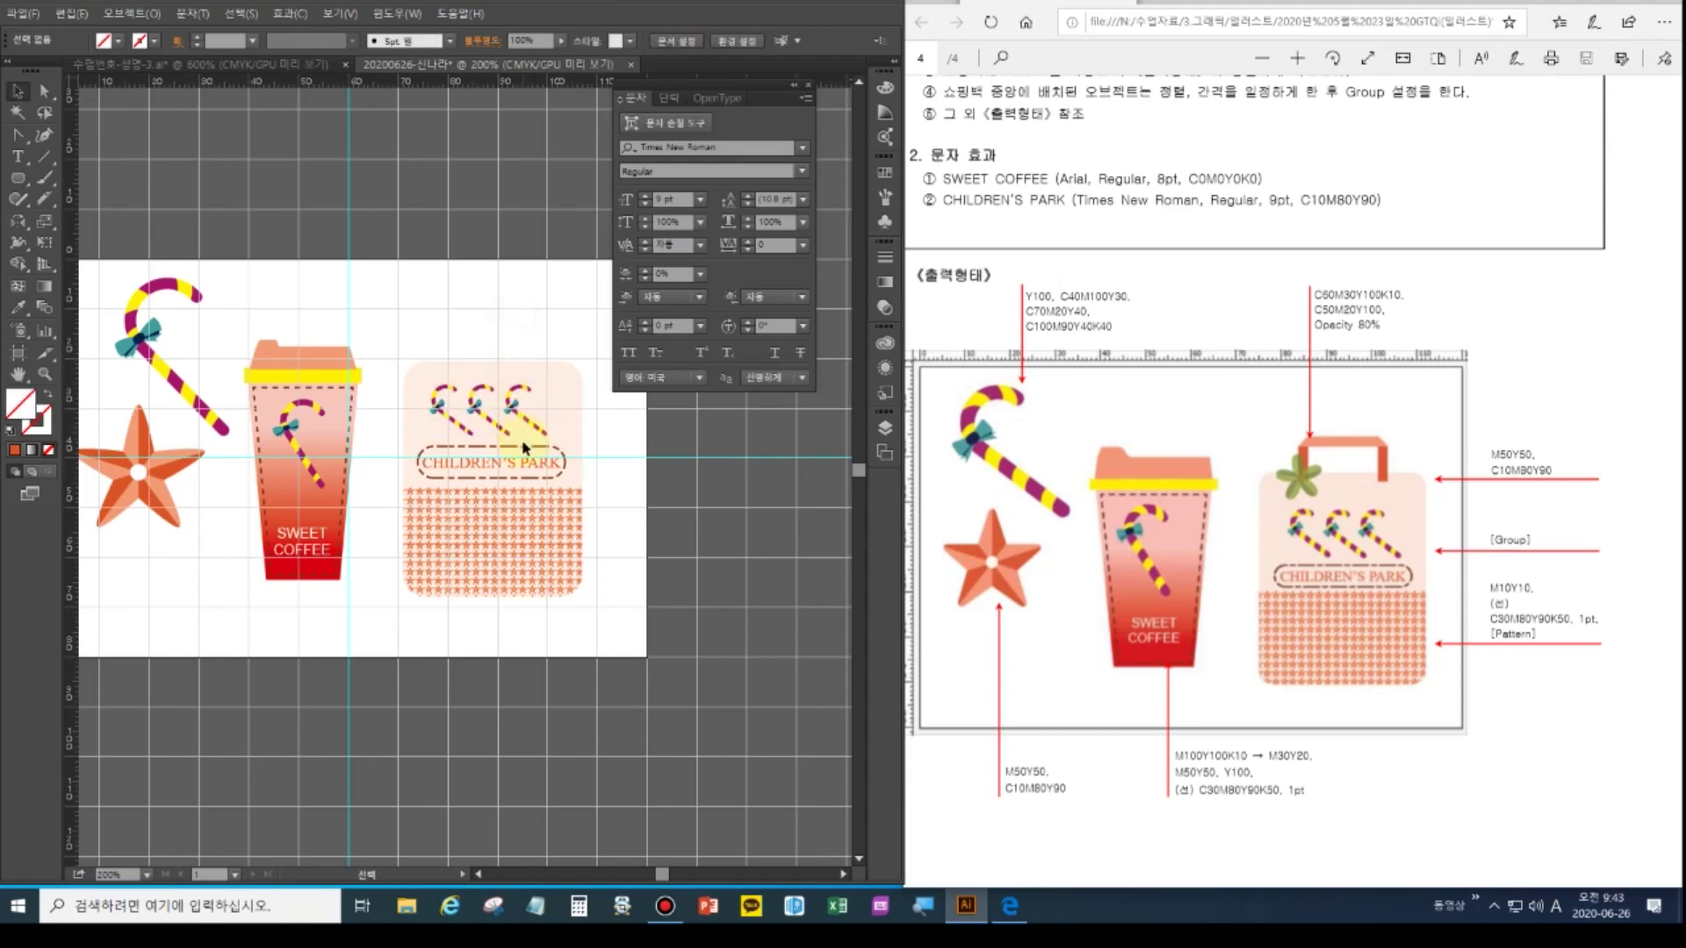
Check the bag handle in the exam reference and draw a thin horizontal rectangle above the bag for its top bar
scroll(1383, 453, up, 4)
scroll(1386, 454, up, 2)
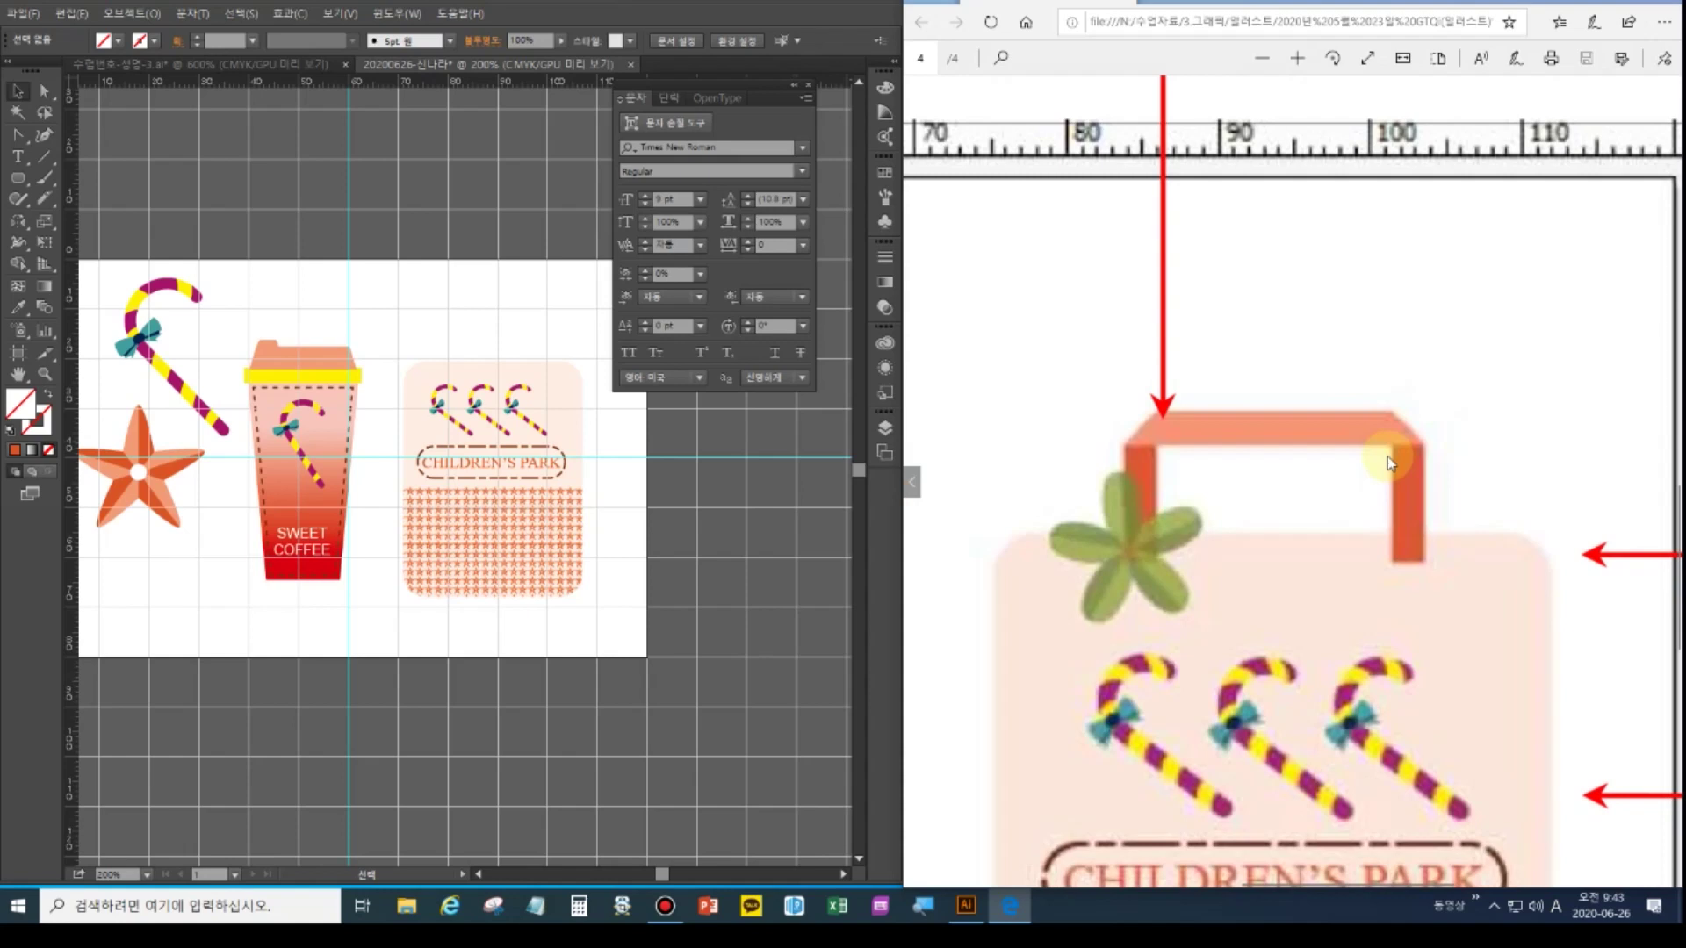
scroll(1387, 457, up, 2)
drag(18, 177, 81, 183)
drag(438, 310, 558, 330)
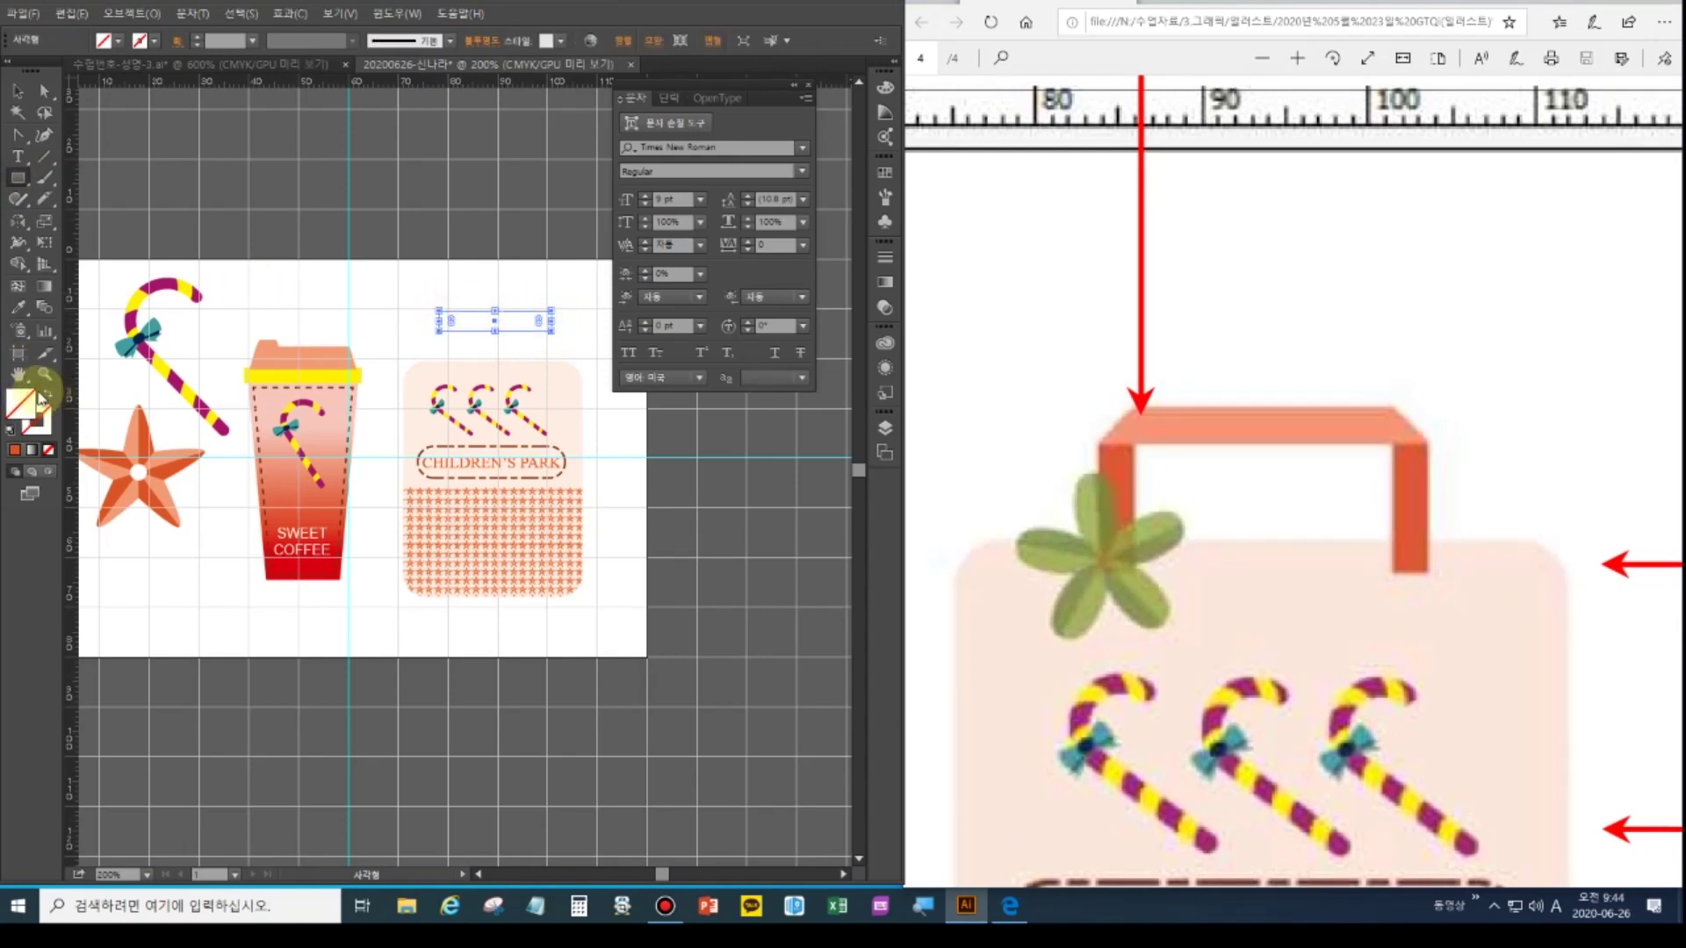
Fill the handle's top bar with the light orange sampled from the uppermost colour swatch beside the artboard
double_click(17, 375)
click(18, 307)
click(111, 283)
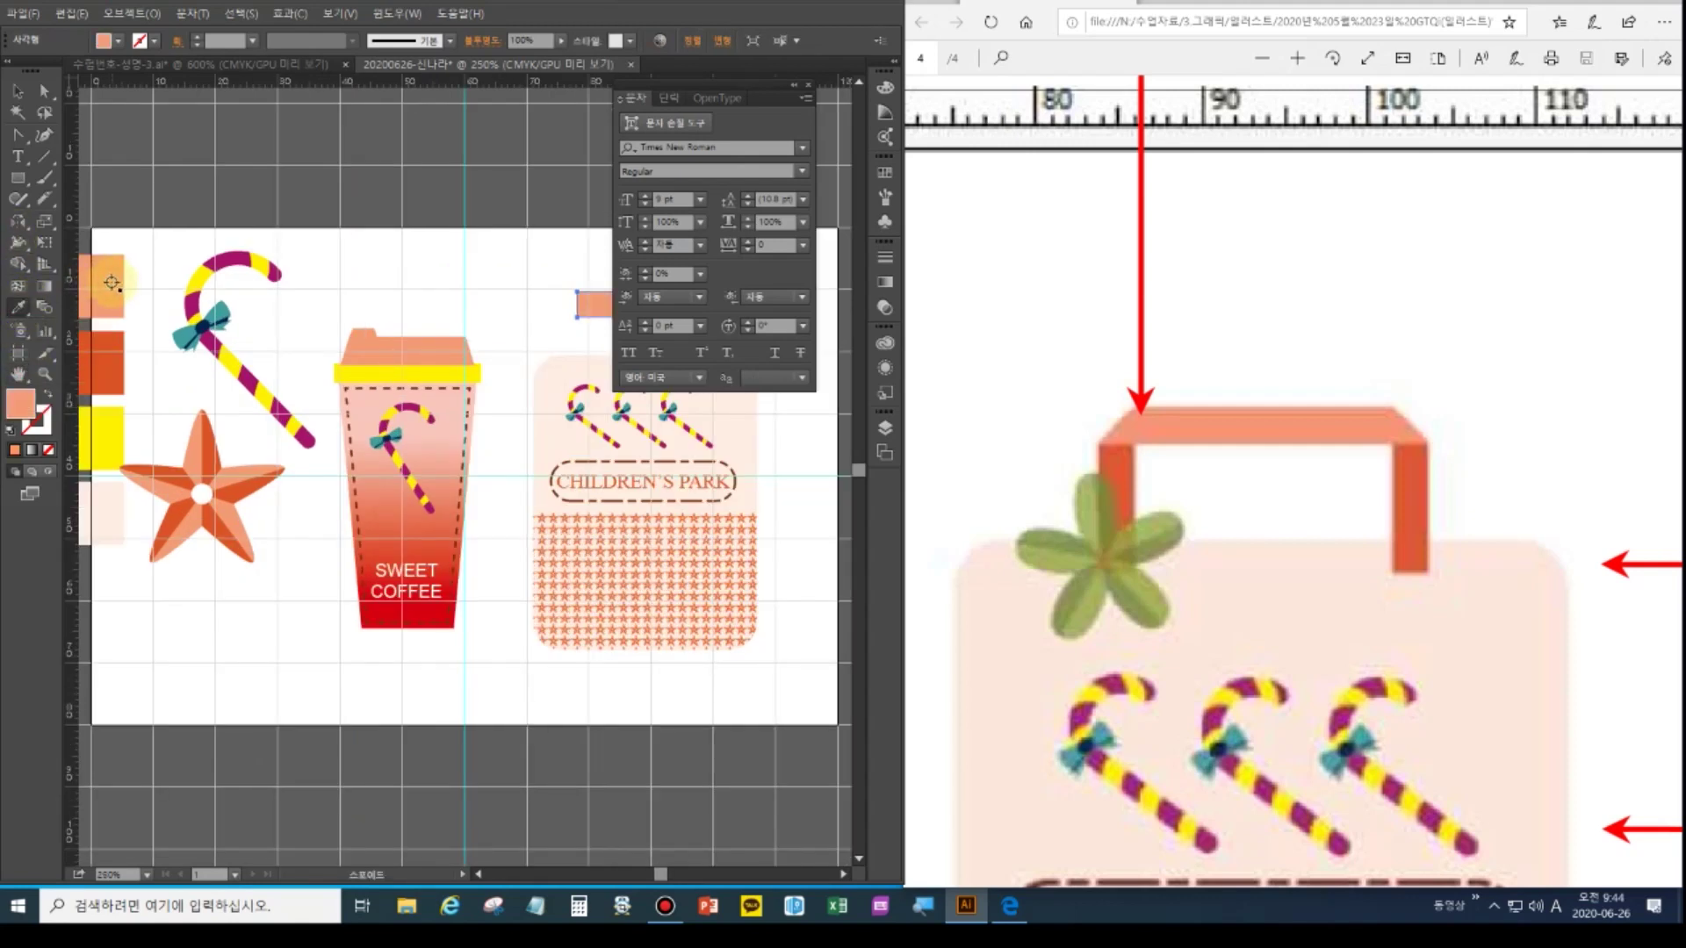
click(808, 84)
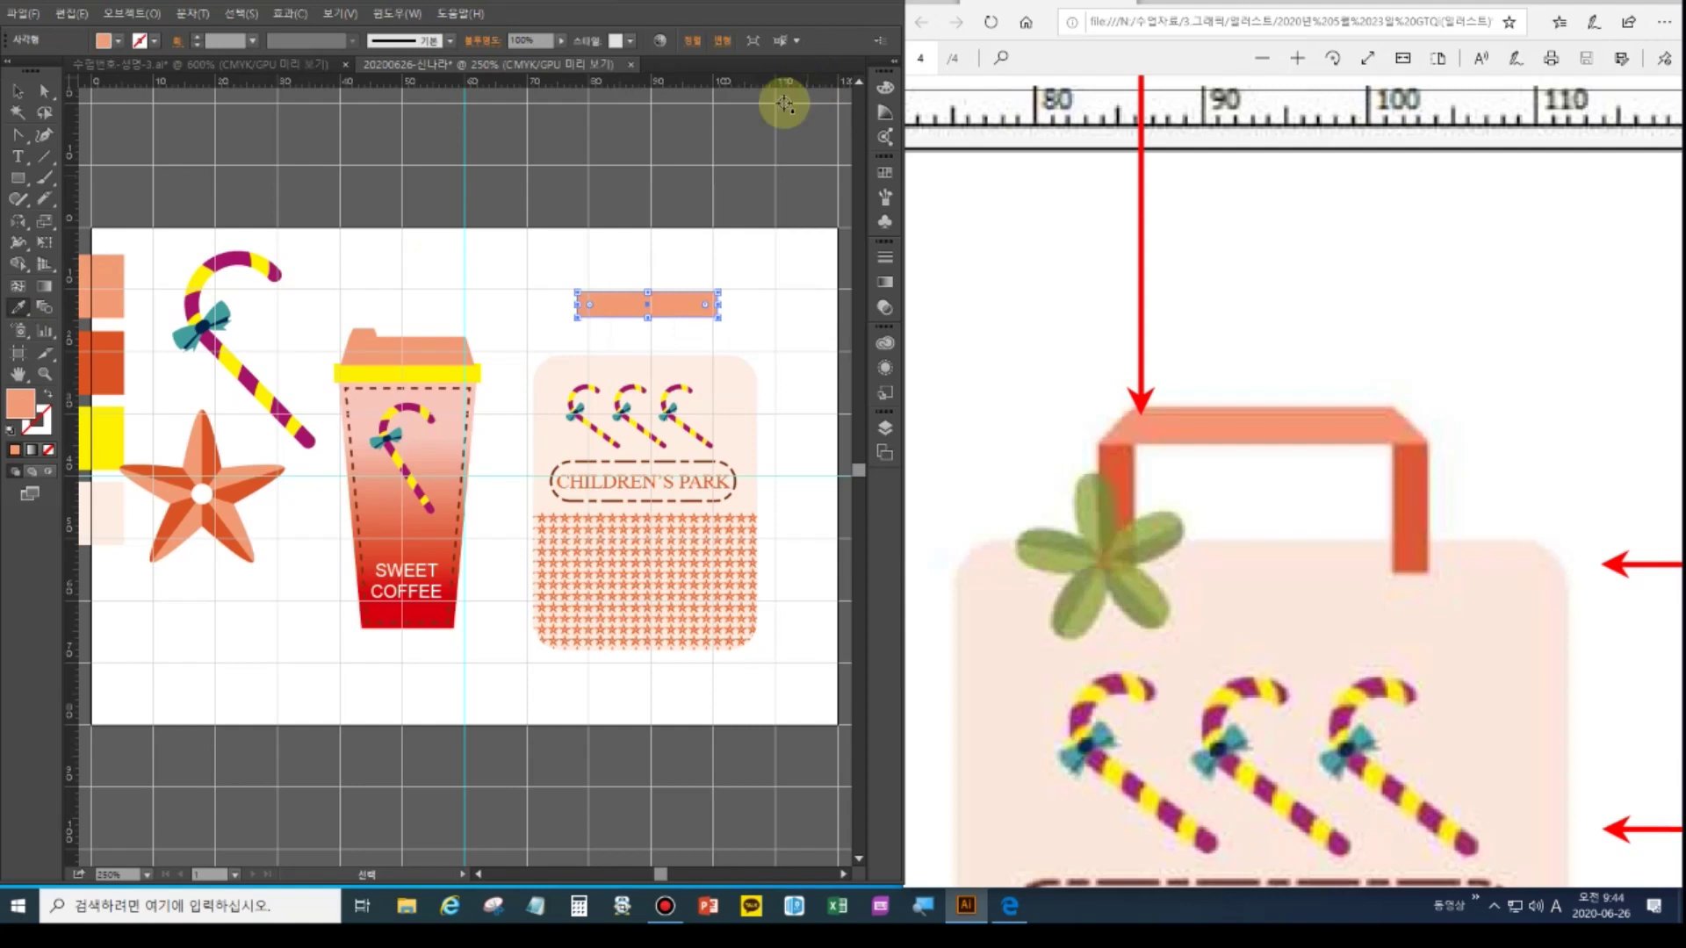
Scale the top bar's two upper anchor points inward to shape it into a trapezoid
click(44, 90)
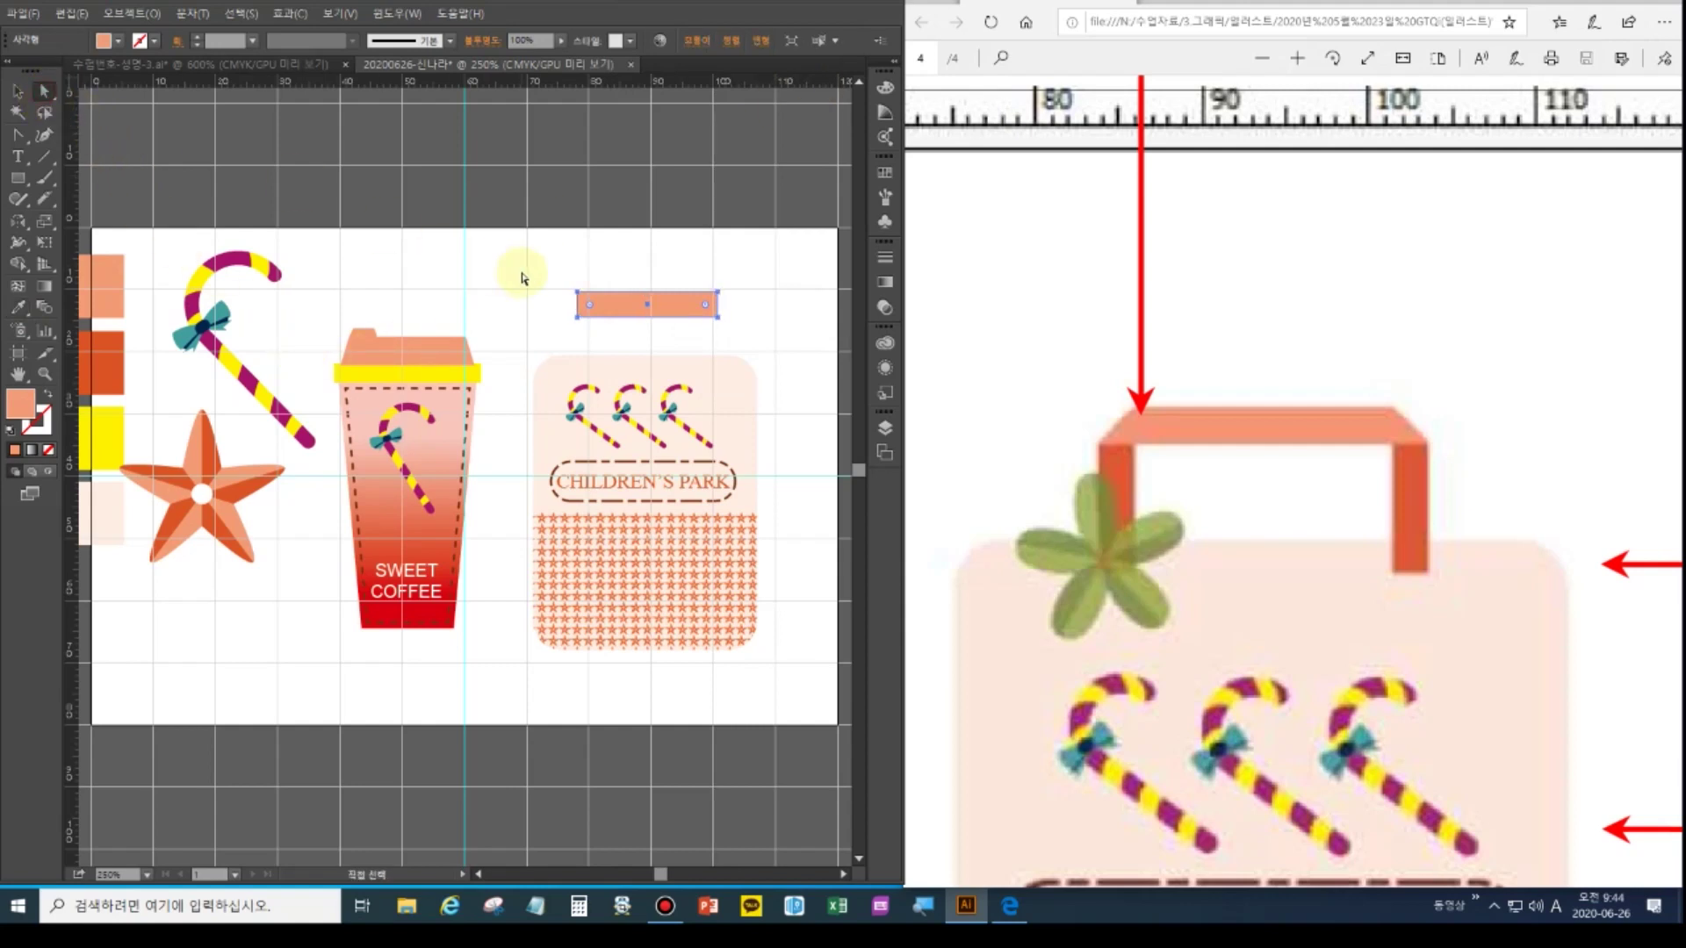
drag(566, 283, 733, 299)
click(44, 220)
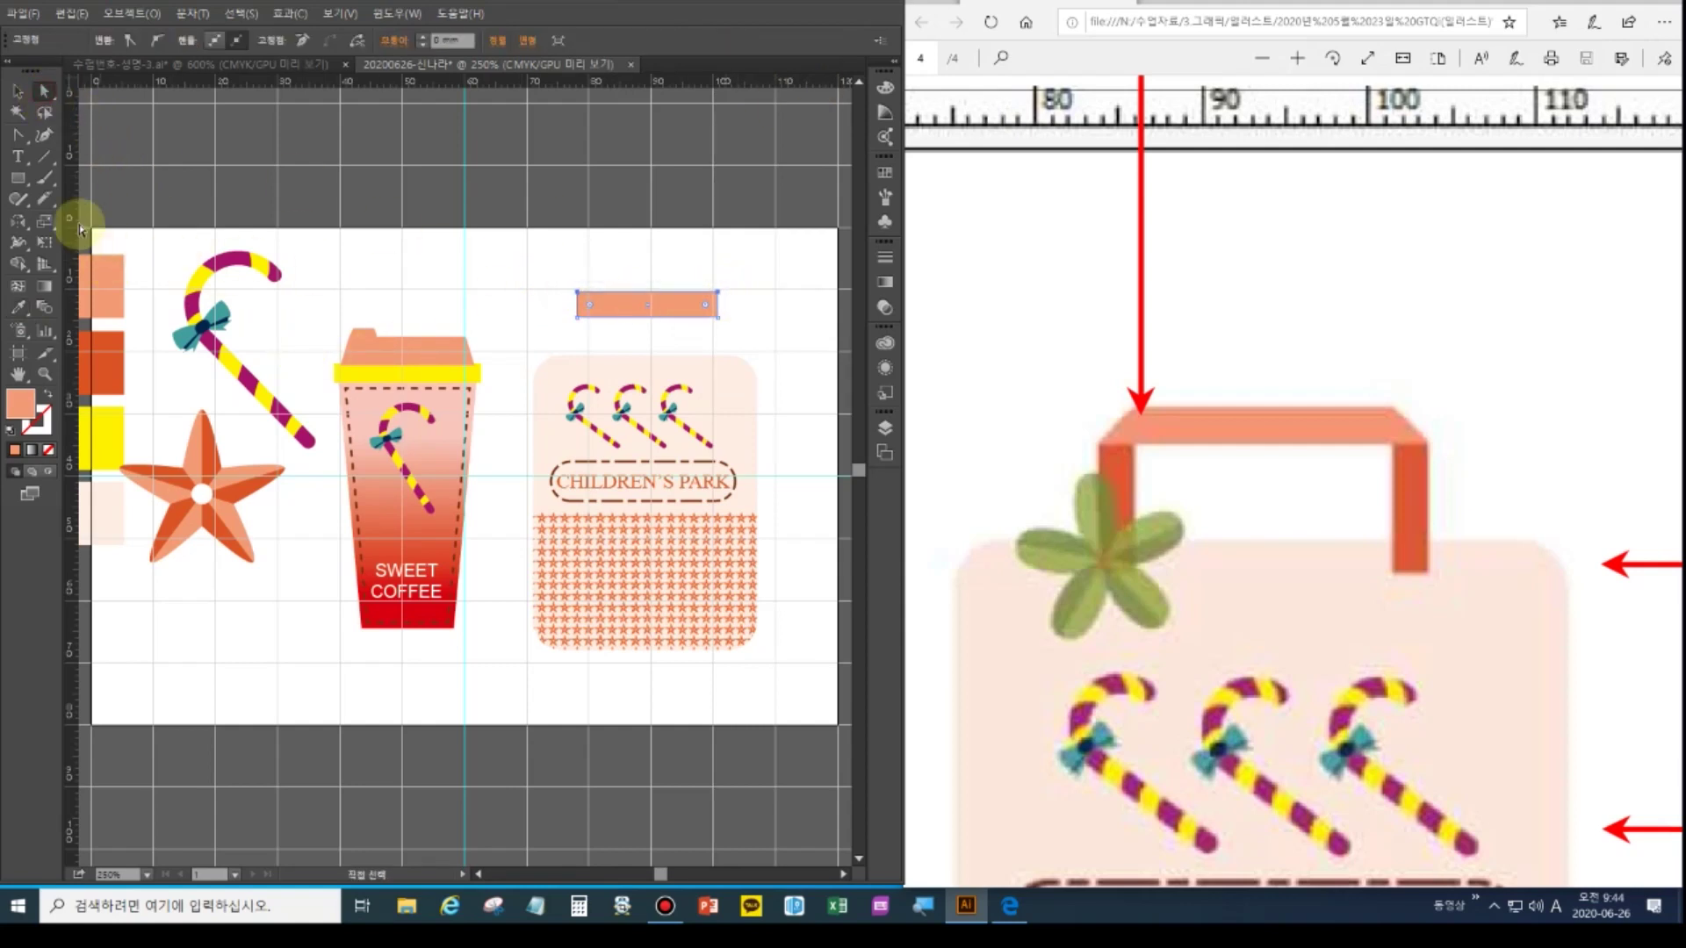
drag(716, 292, 705, 301)
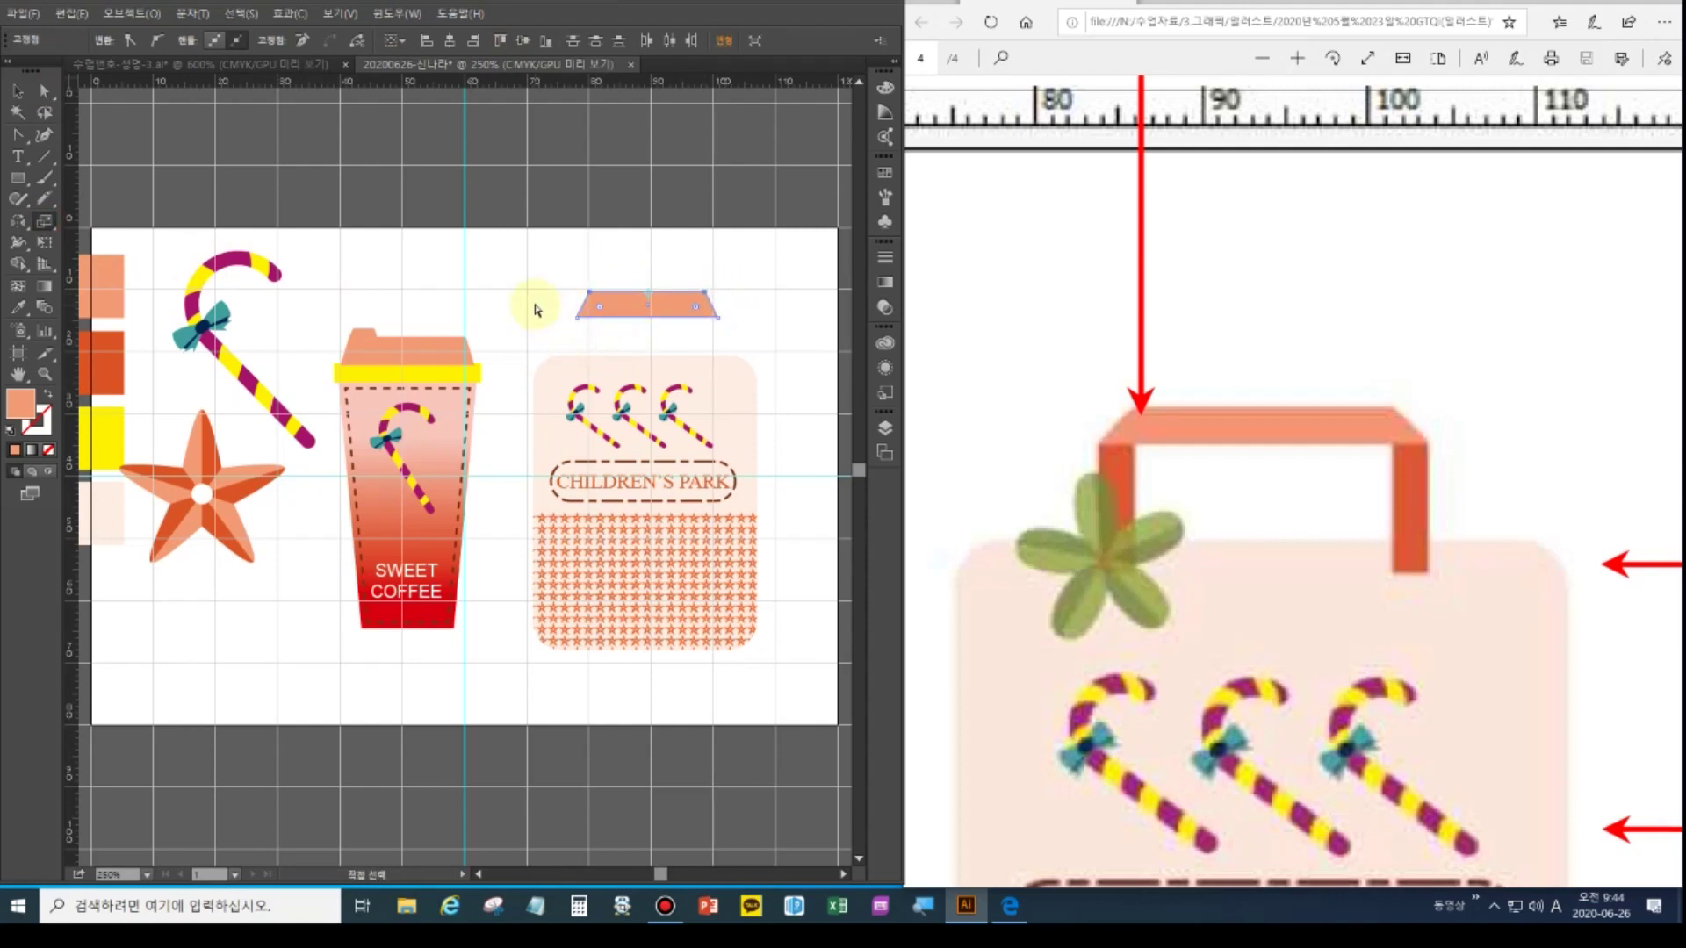
ctrl+click(531, 303)
Reduce the height of the trapezoid handle bar from its upper edge
click(18, 90)
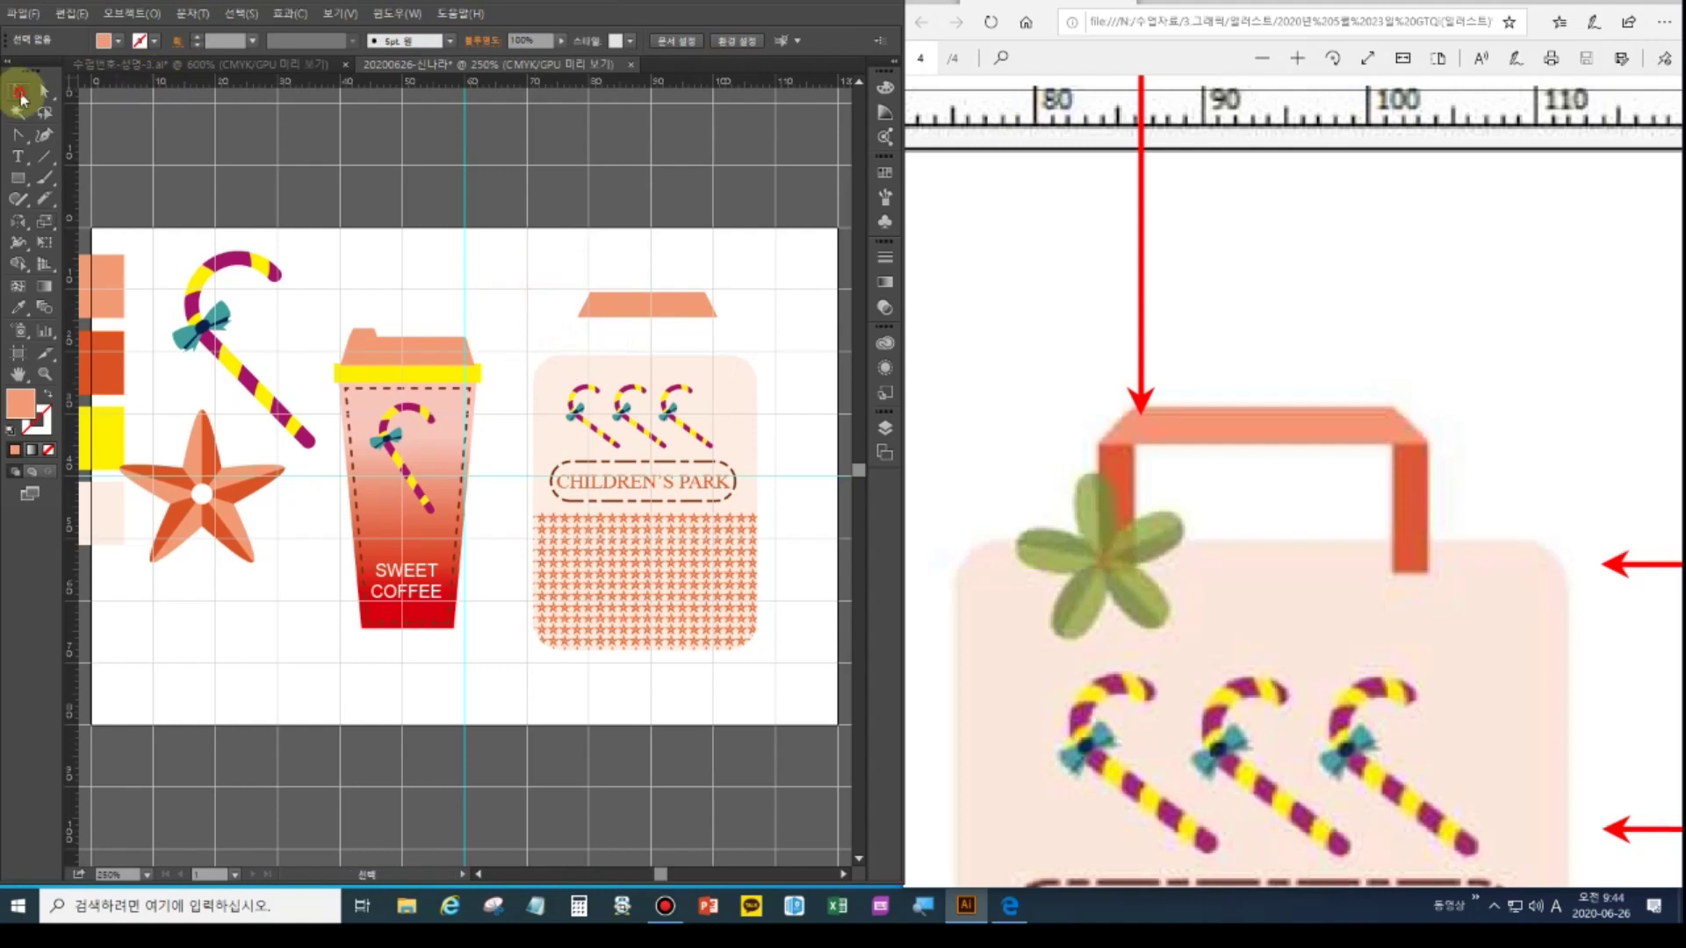
click(640, 314)
drag(648, 292, 653, 303)
click(546, 302)
Draw a narrow vertical rectangle from the handle bar's left end down to the bag as the left strap
click(19, 177)
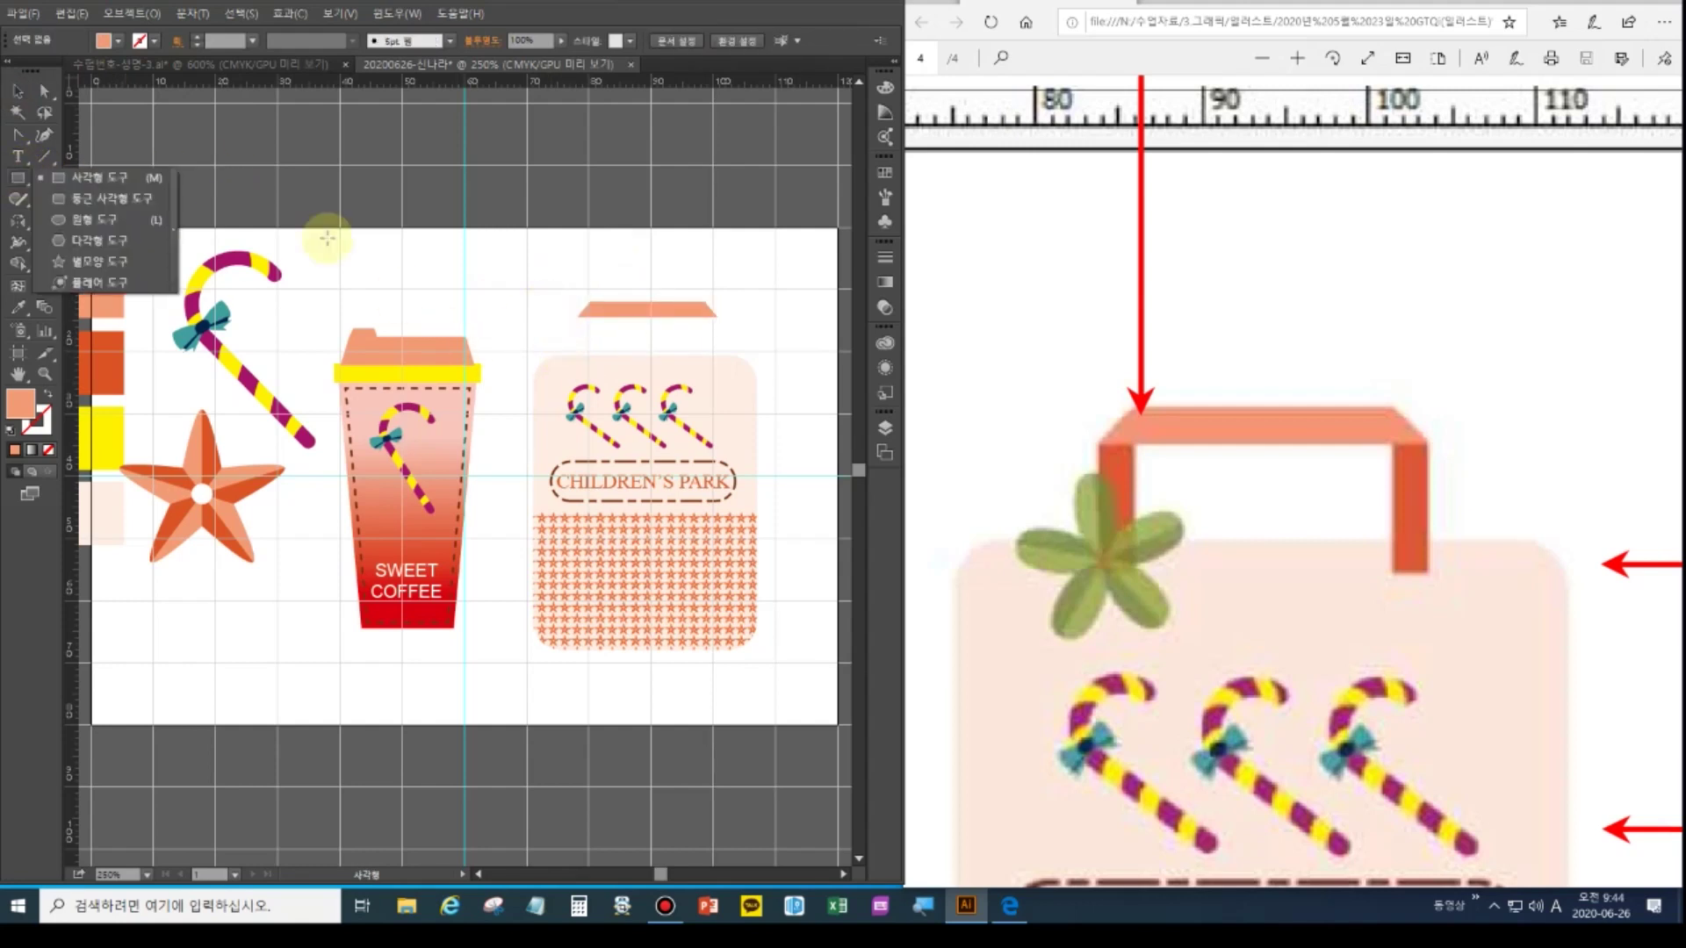
drag(581, 315, 597, 351)
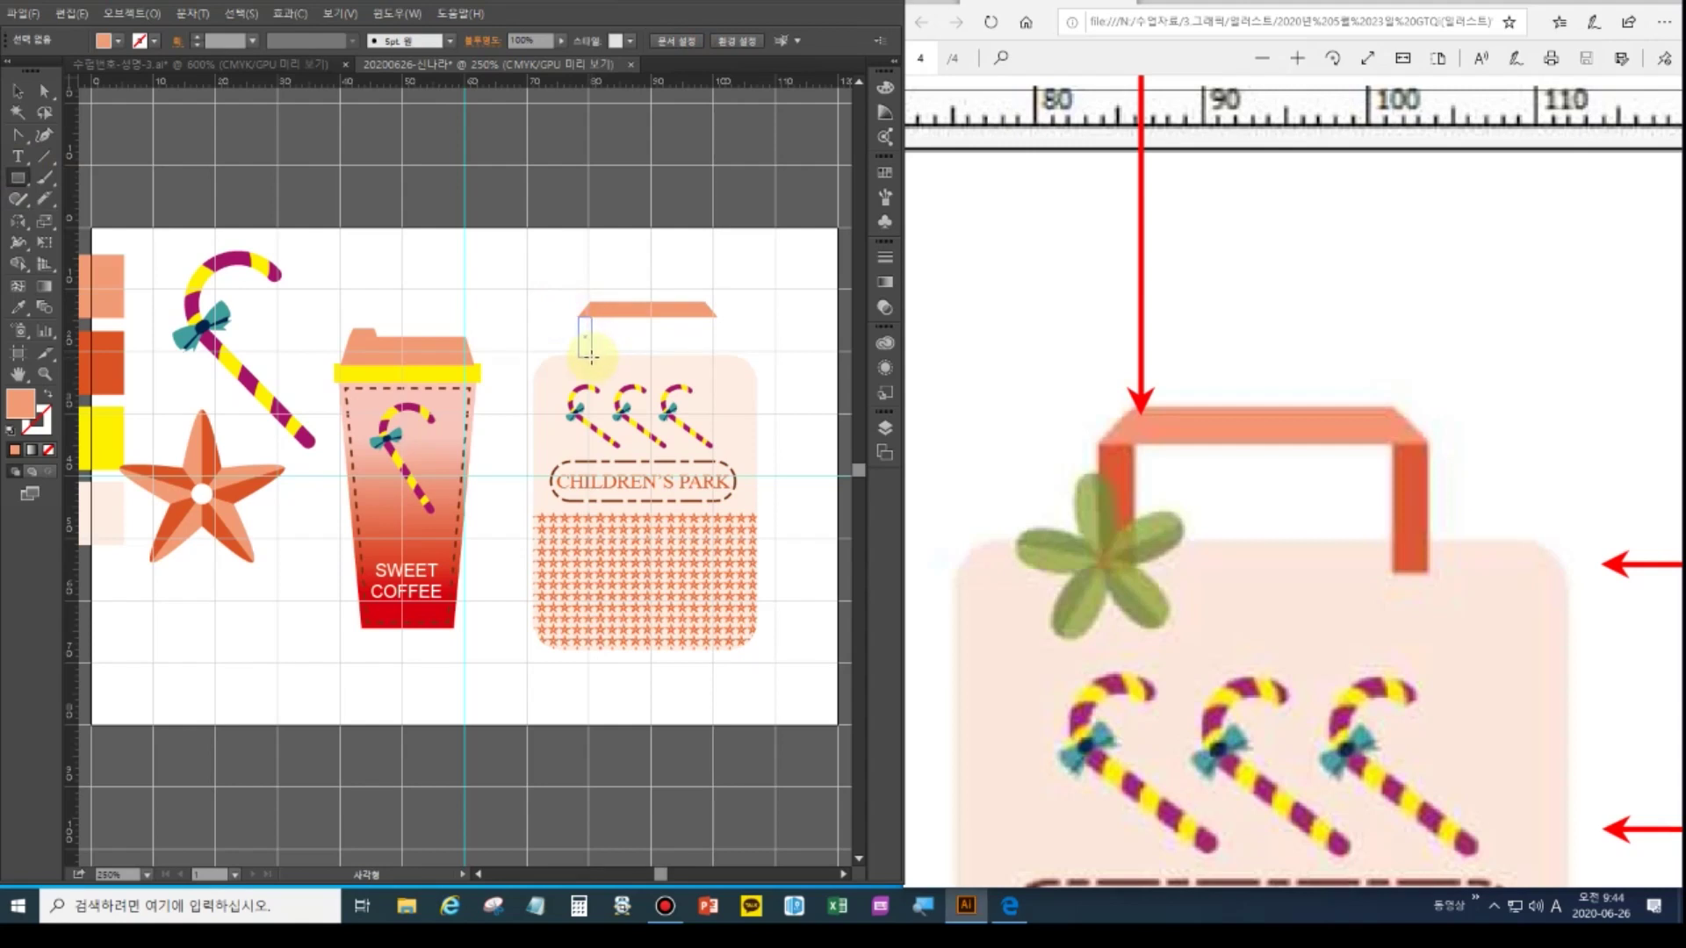
drag(590, 355, 593, 359)
key(ctrl+plus)
key(ctrl+plus)
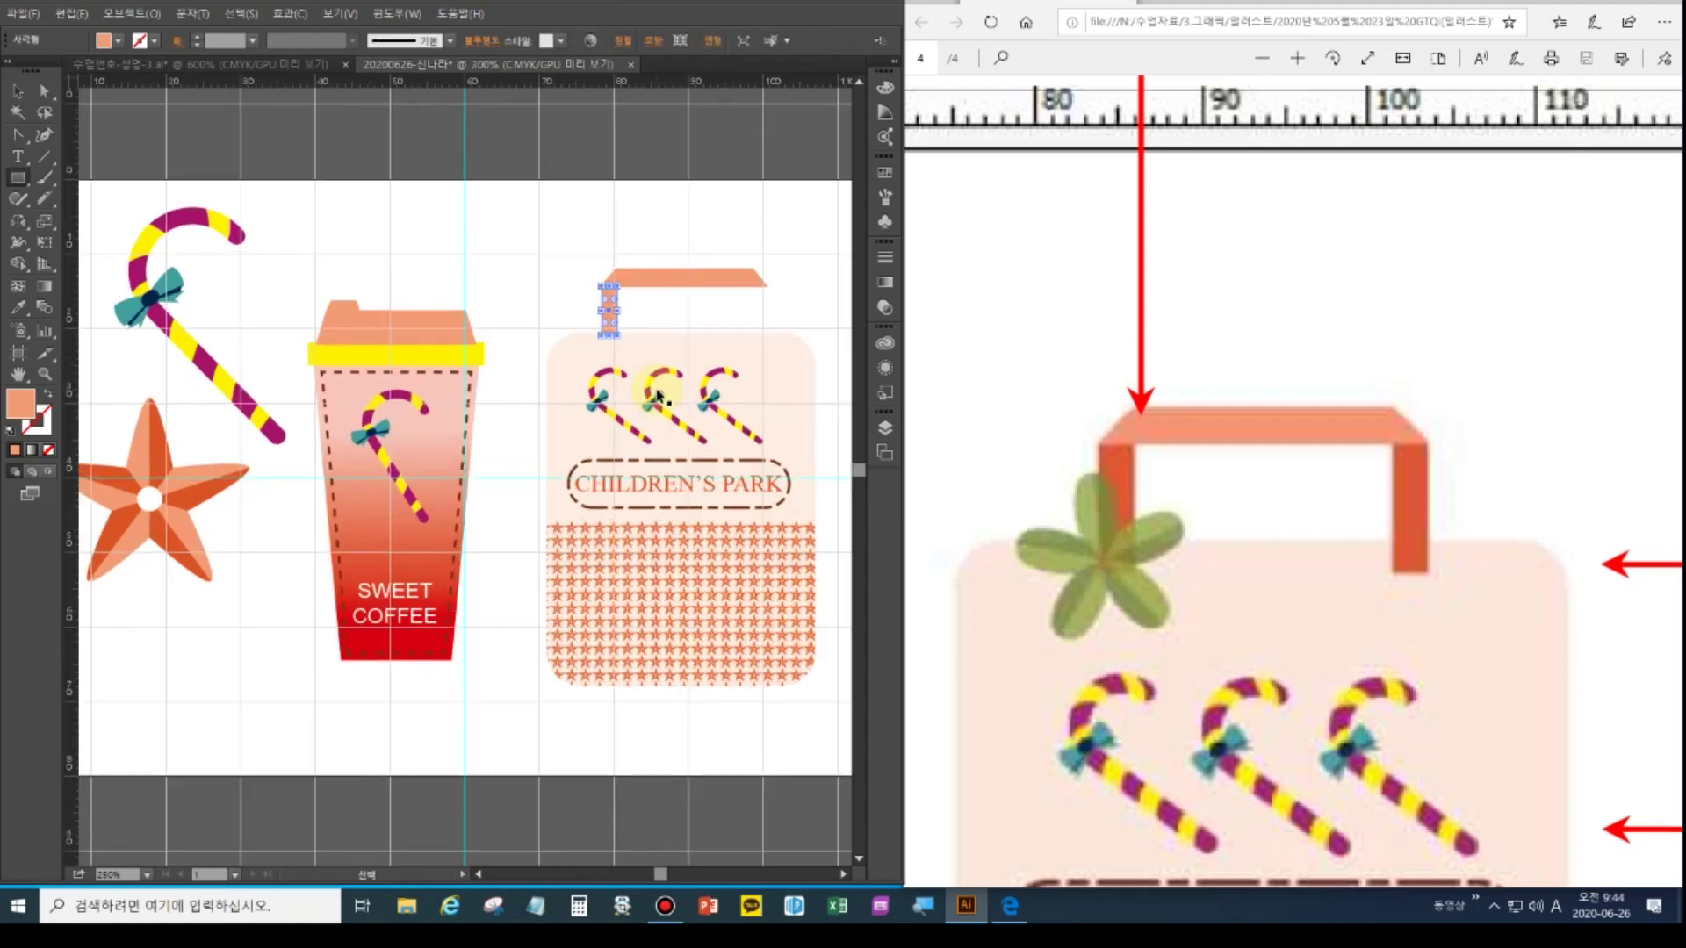
Fill the left handle strap with the dark orange sampled from the second colour swatch
click(18, 312)
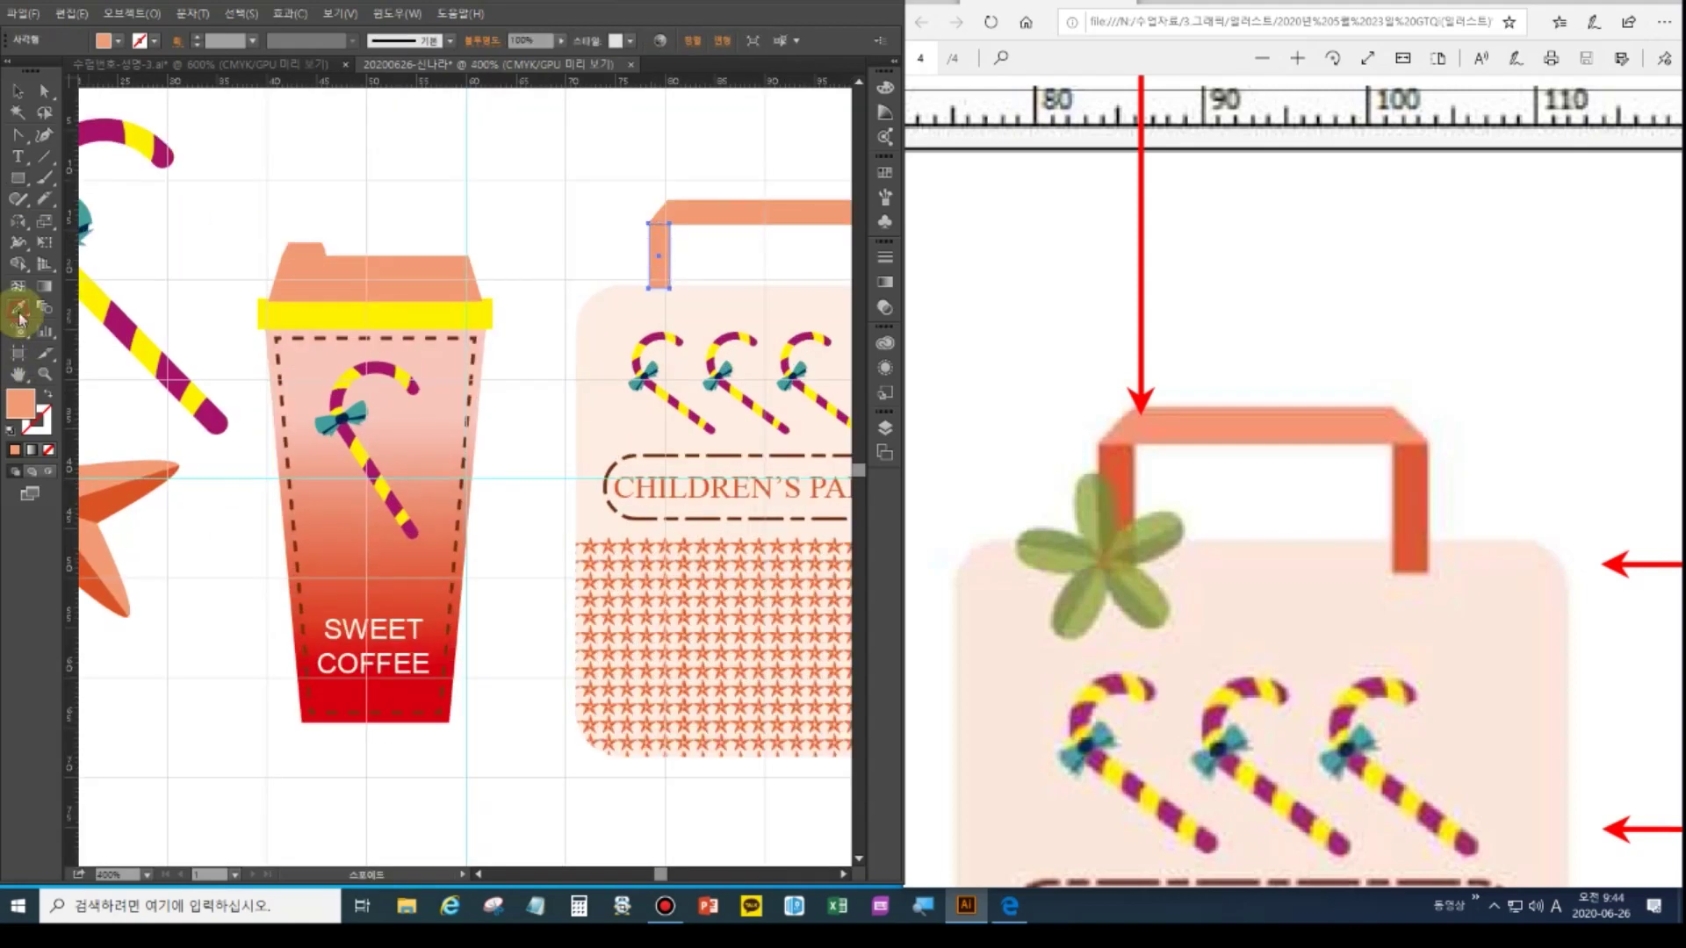
key(ctrl+plus)
key(ctrl+minus)
key(ctrl+minus)
key(ctrl+minus)
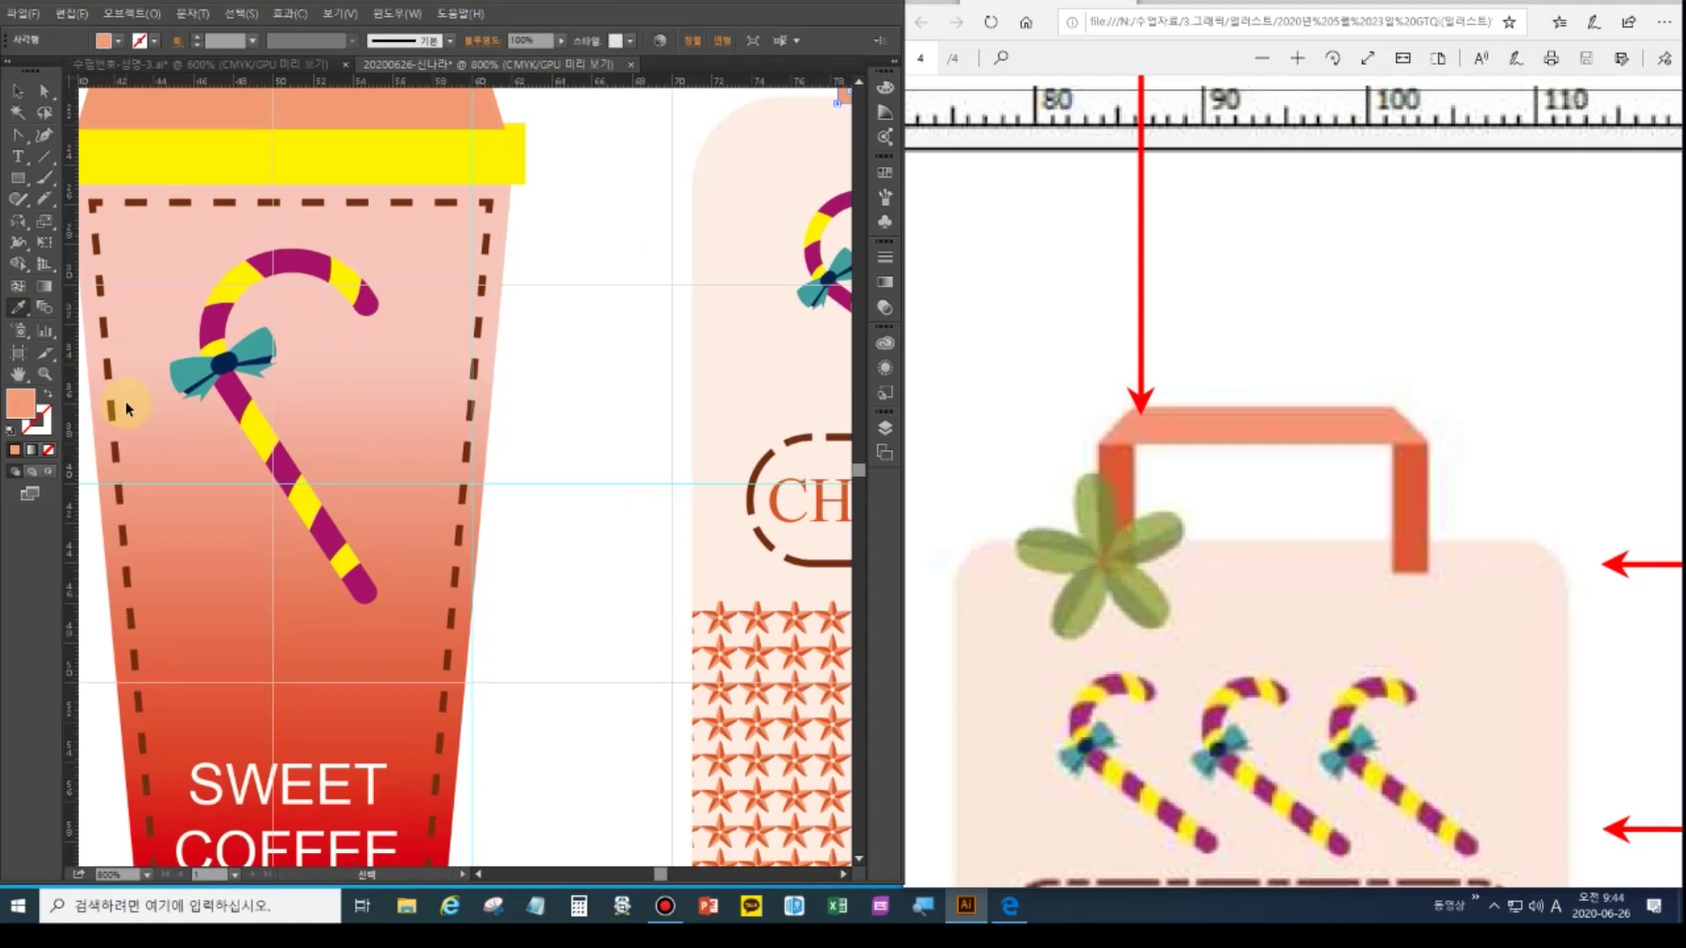
click(146, 373)
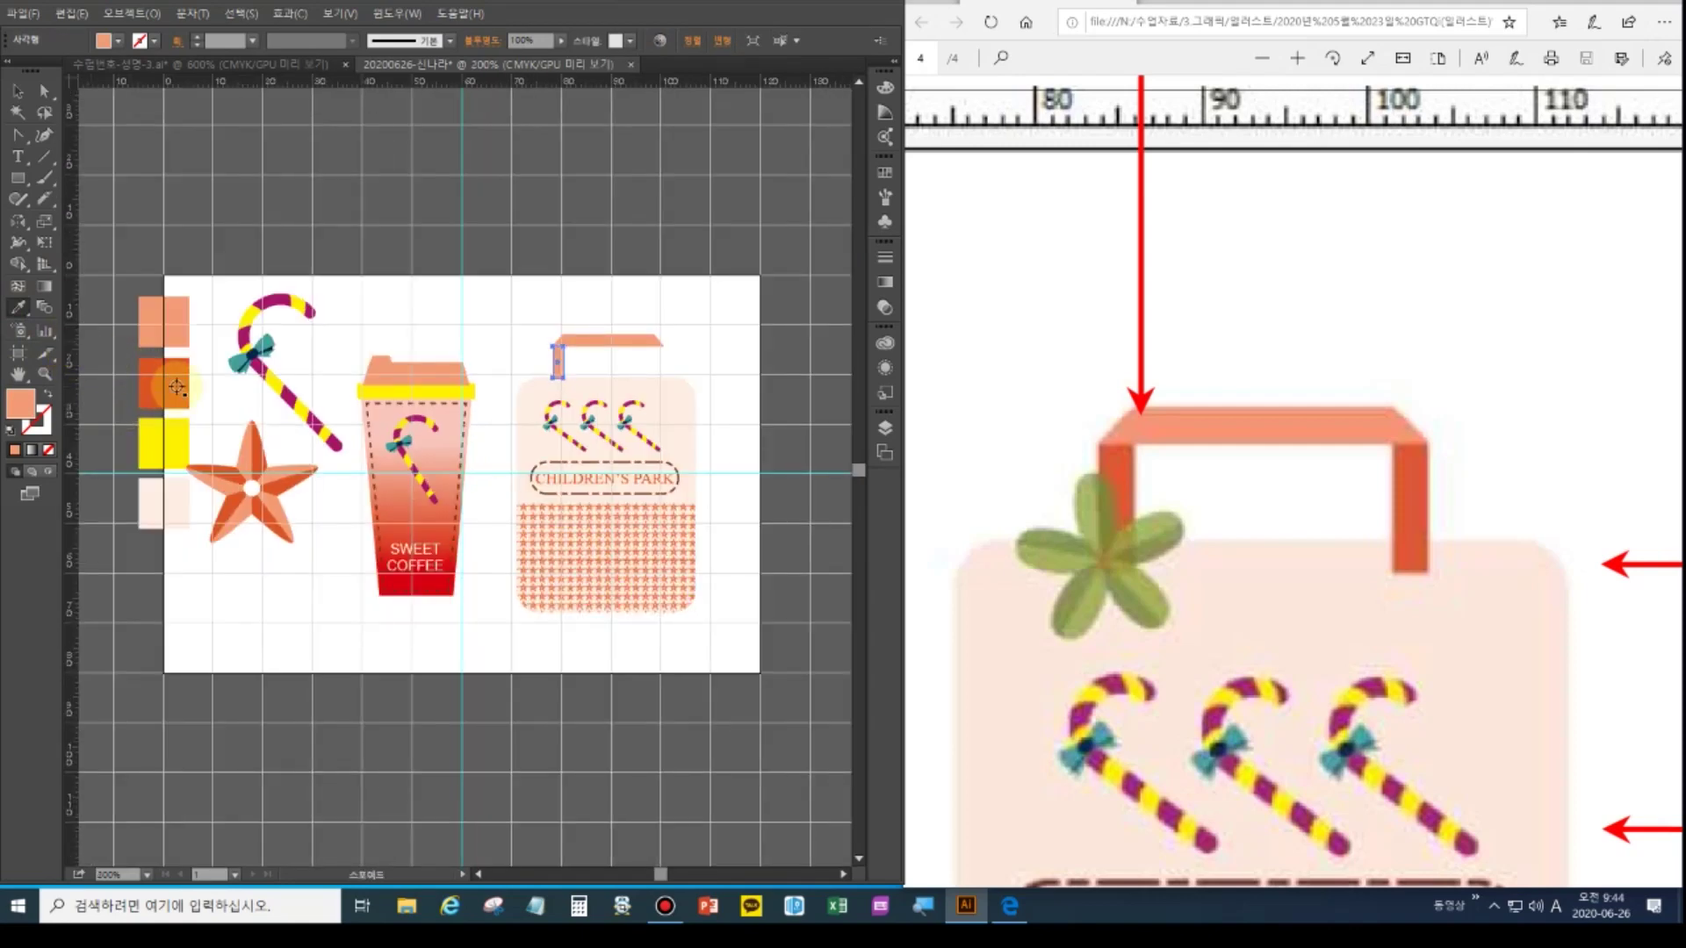
click(15, 91)
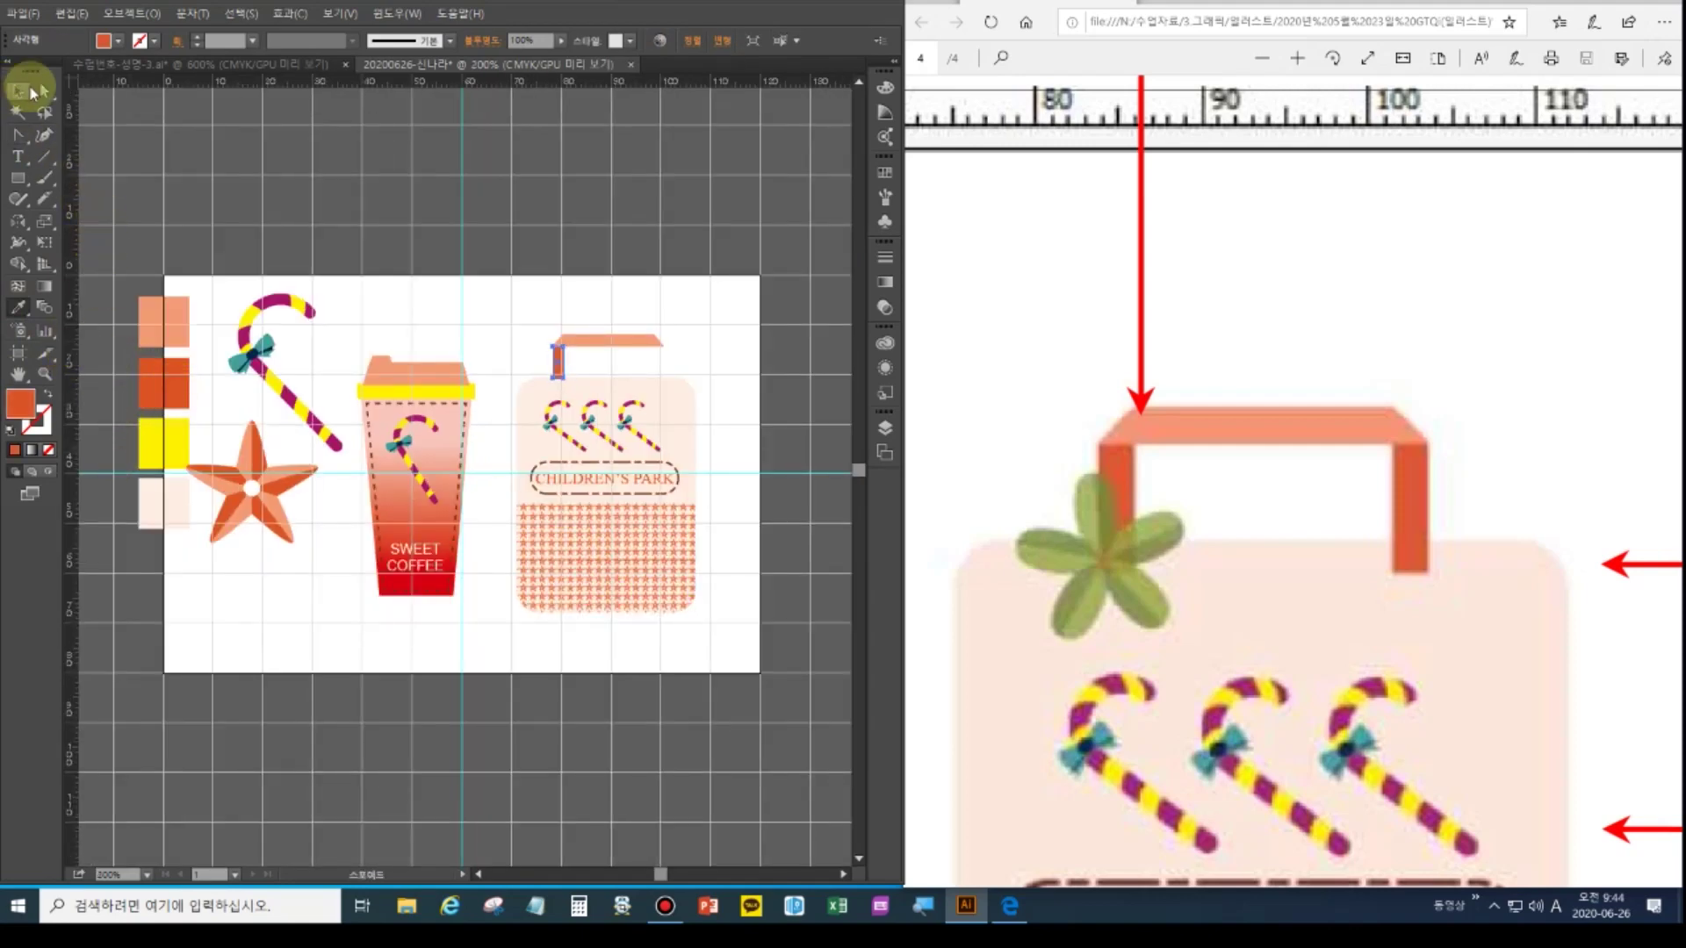
Copy the left handle strap to the handle bar's right end as the matching right strap
click(413, 316)
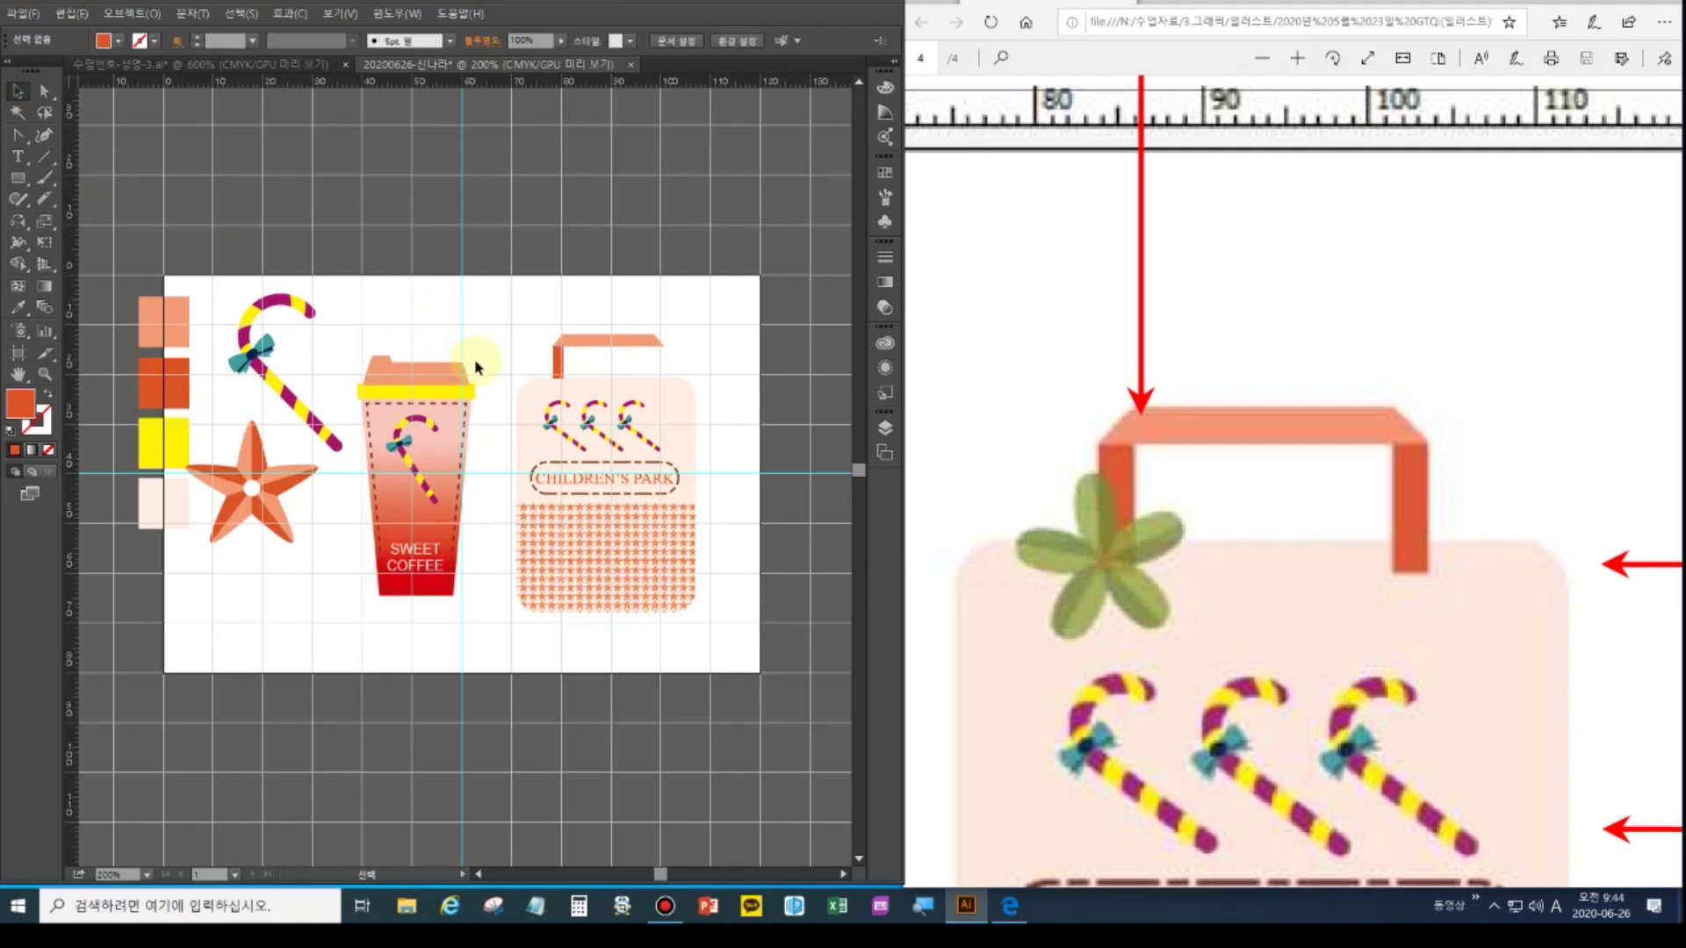
click(1041, 481)
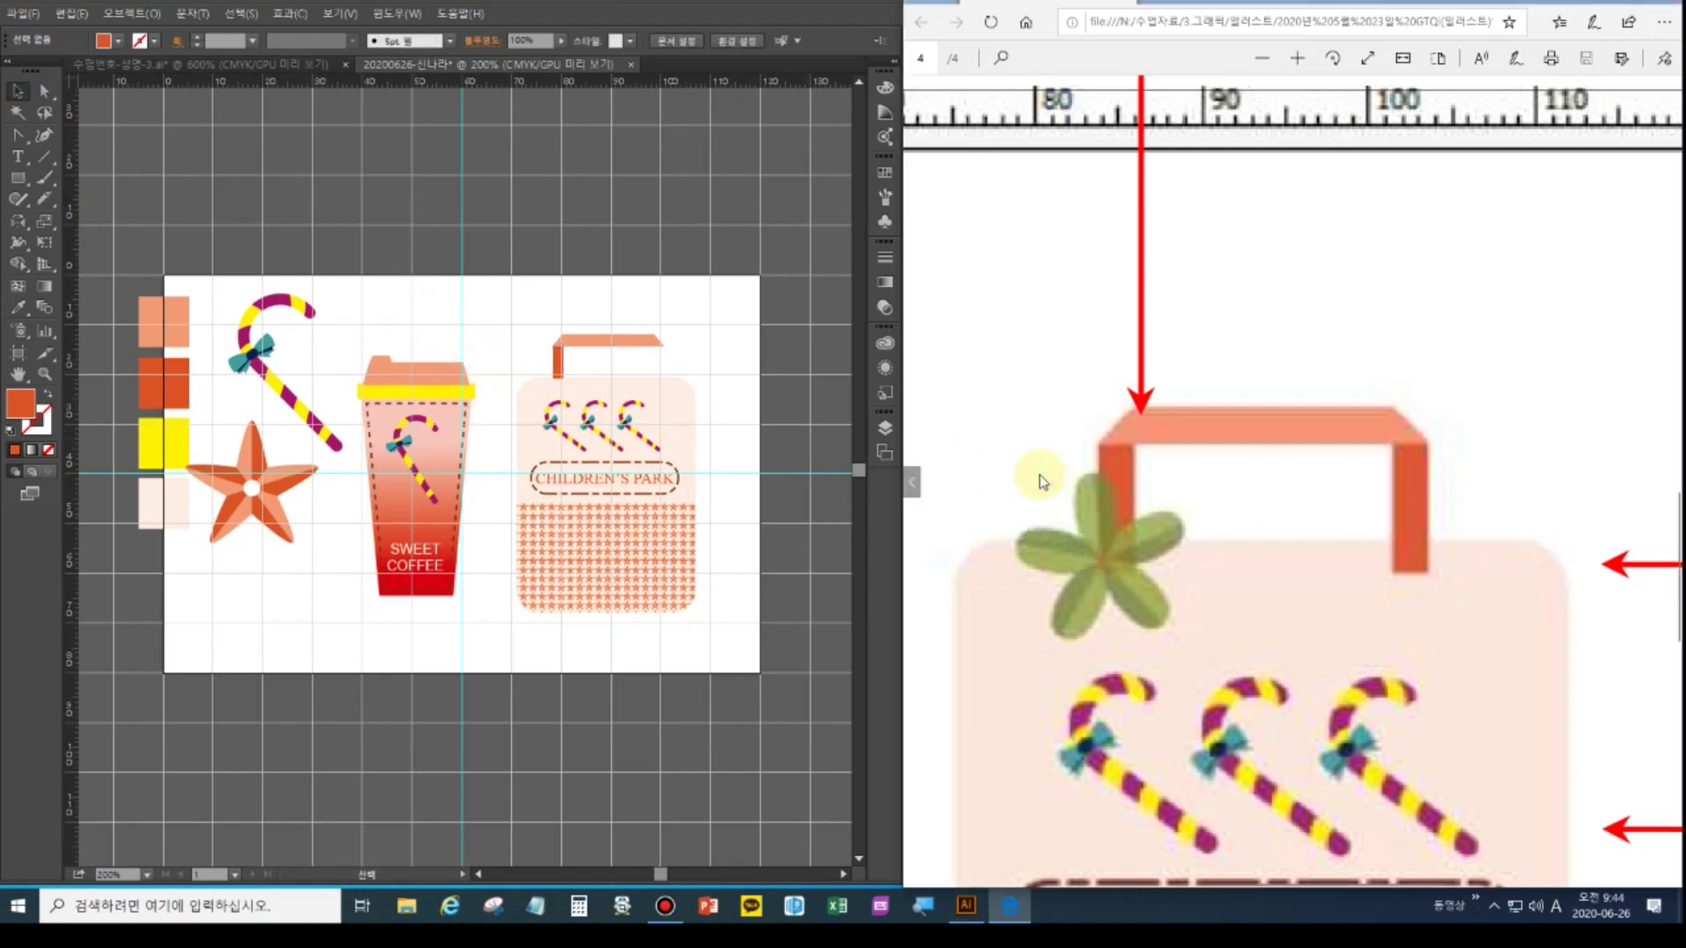
scroll(1040, 481, down, 1)
scroll(1040, 481, down, 3)
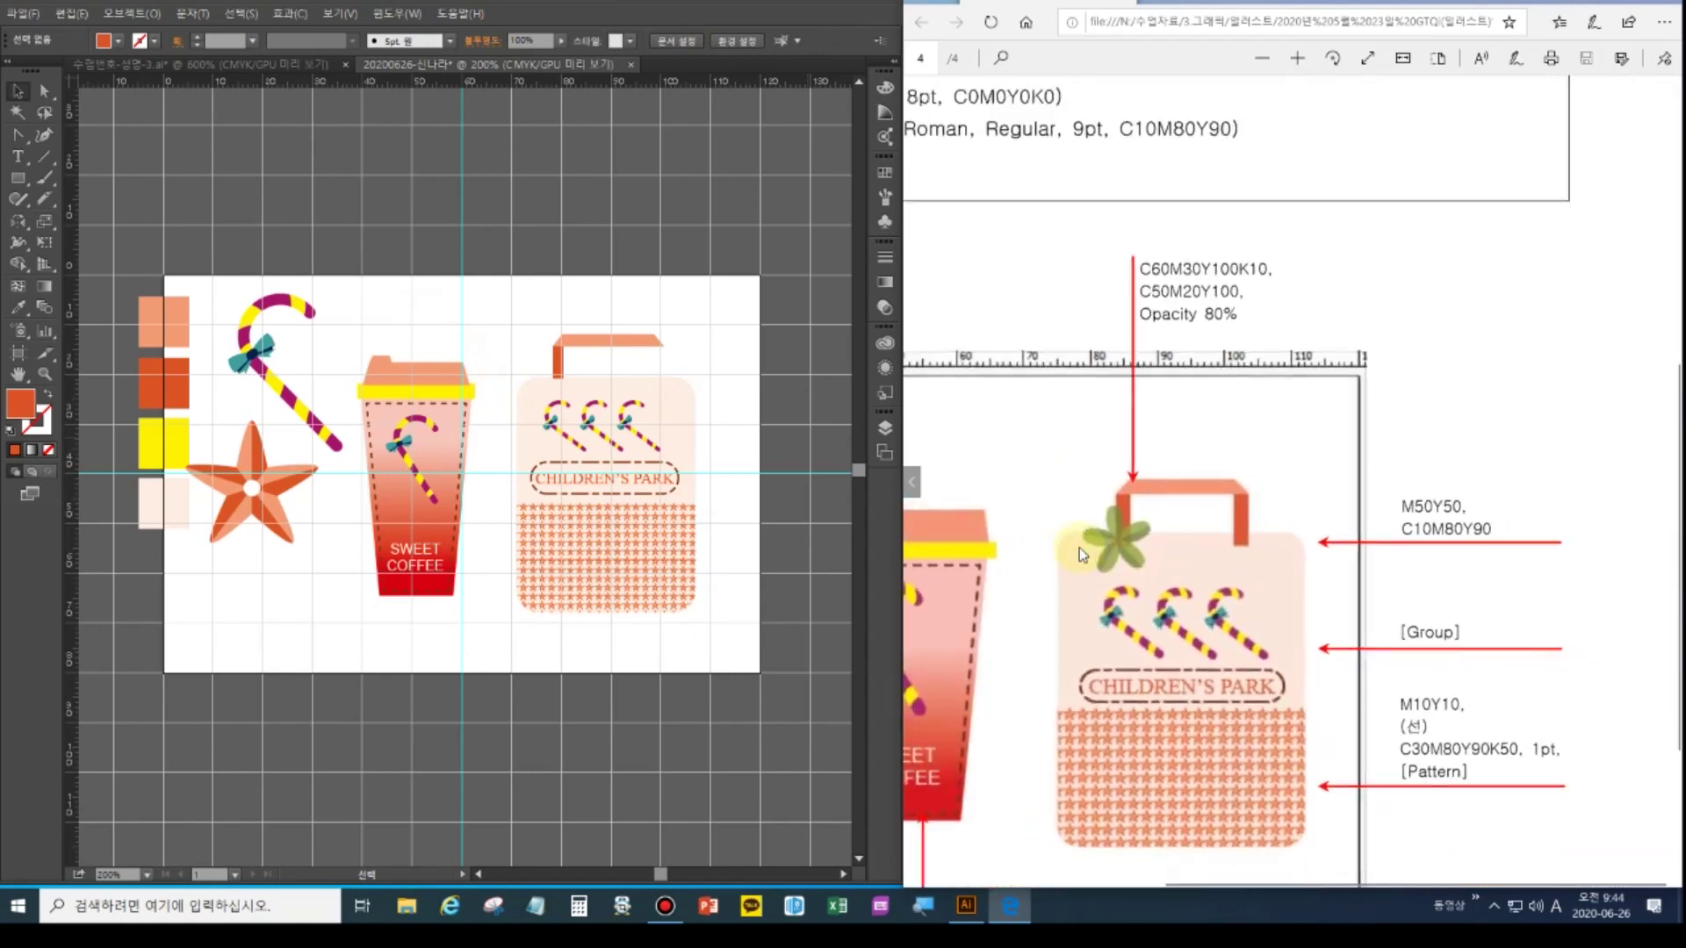
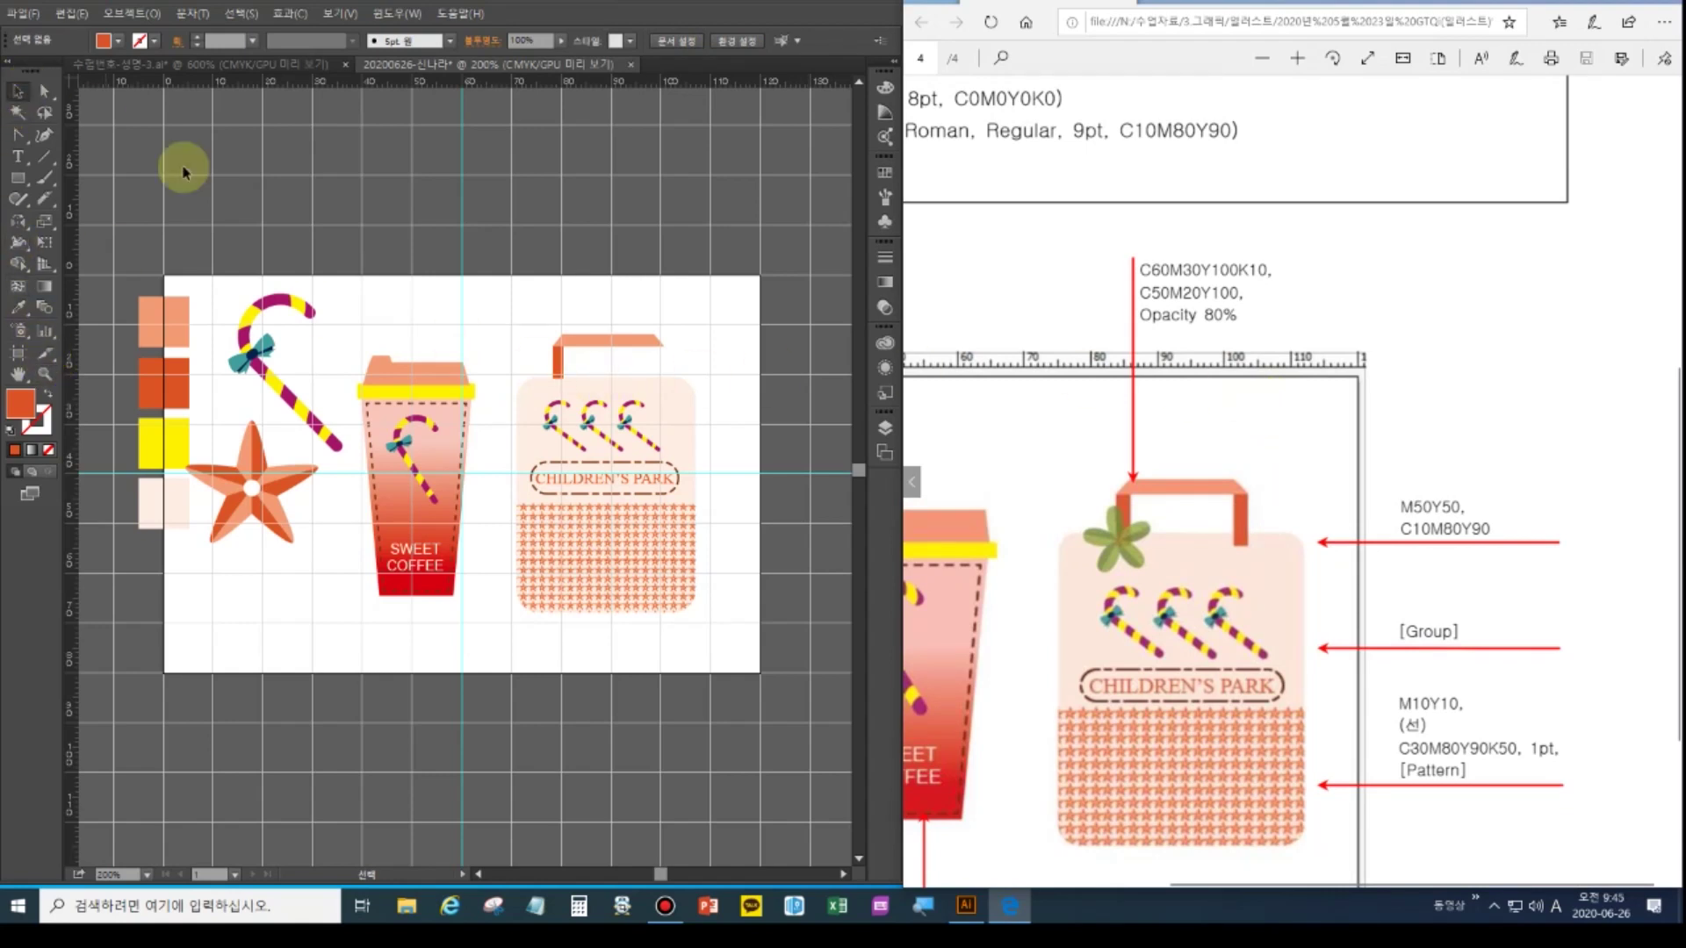
click(560, 373)
drag(559, 373, 659, 375)
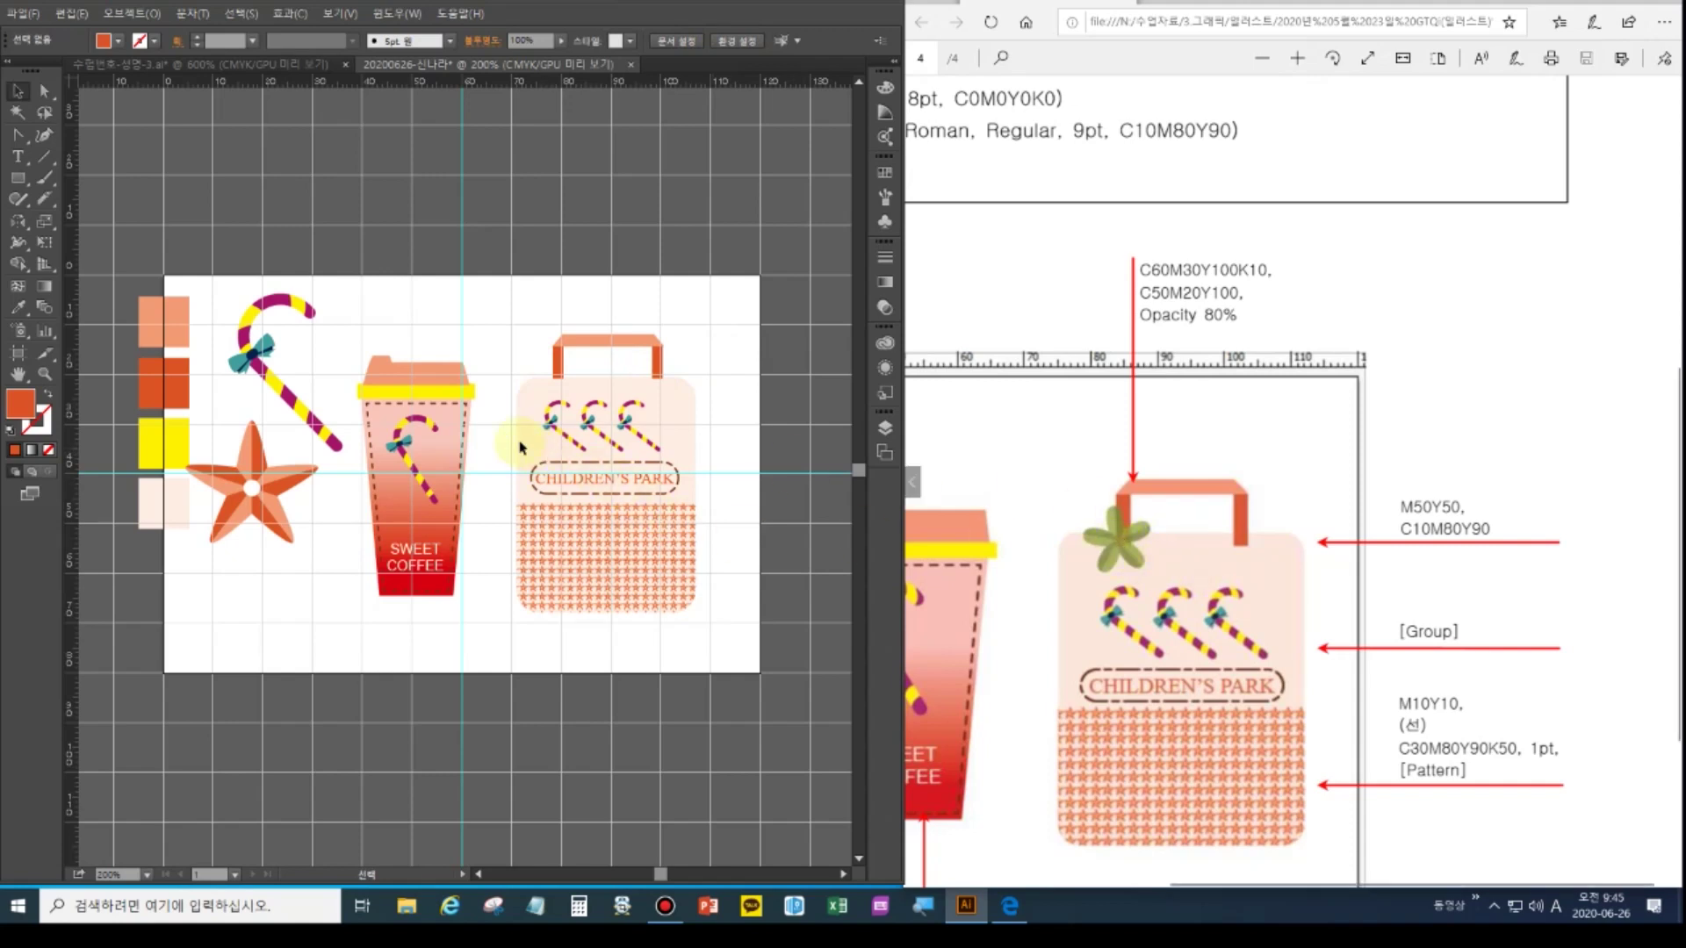
click(507, 343)
Draw a small upright ellipse above the bag's upper-left corner, beside the left strap, as the first petal shape
key(a)
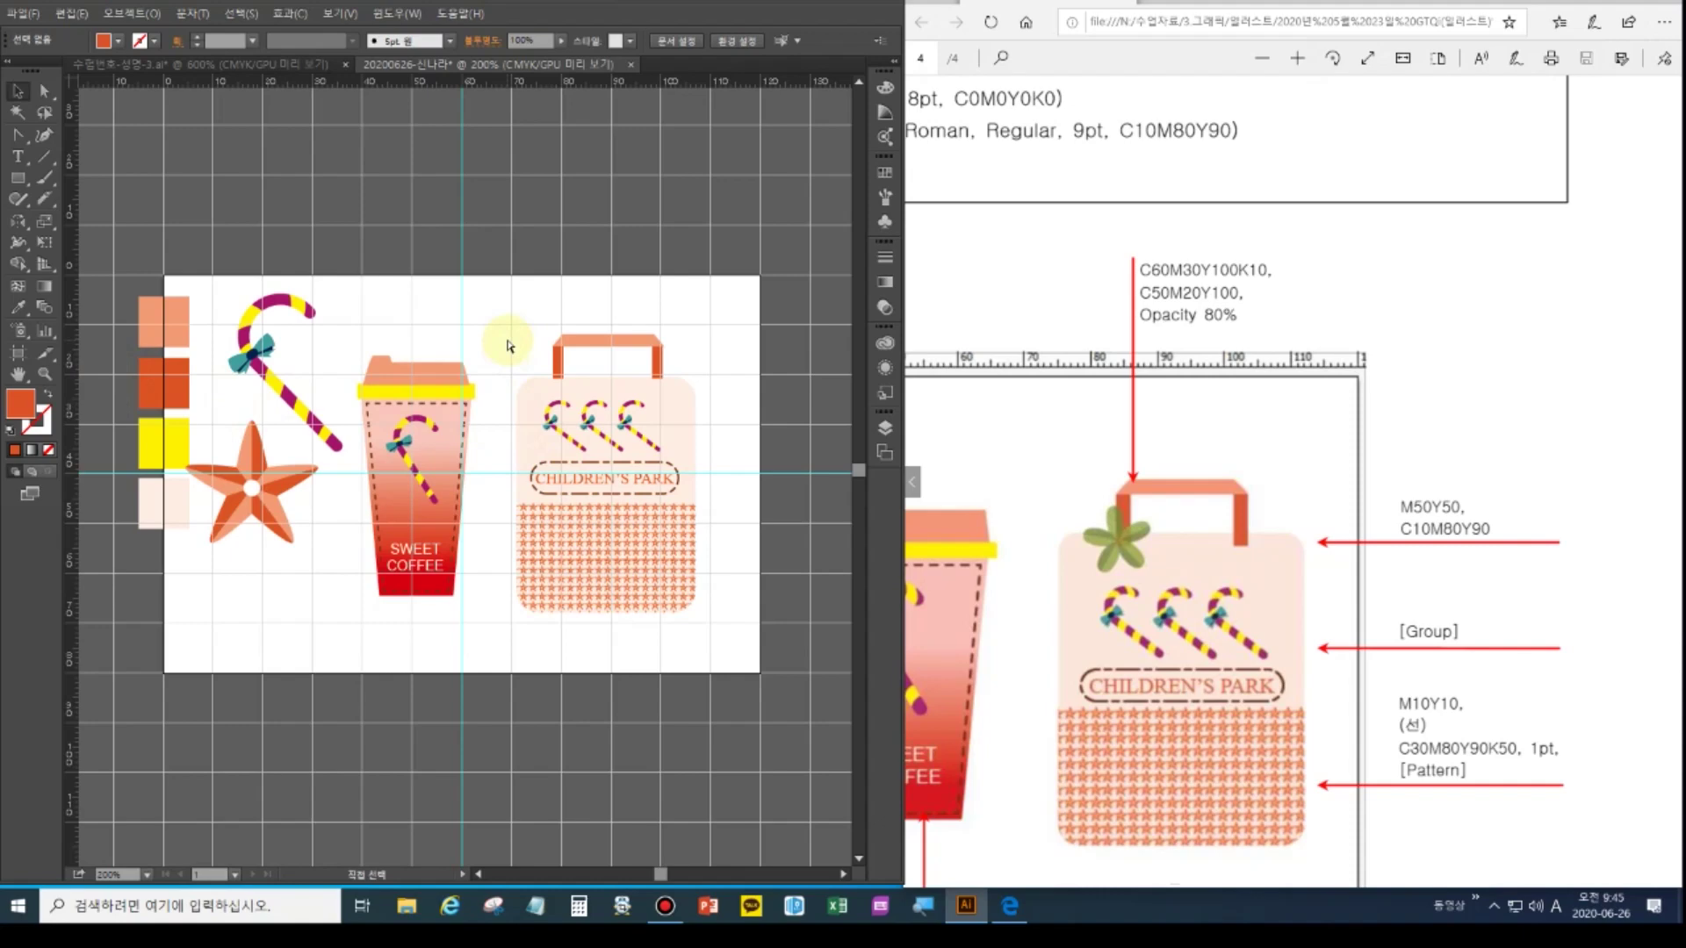
key(ctrl+equal)
key(ctrl+equal)
drag(571, 346, 413, 420)
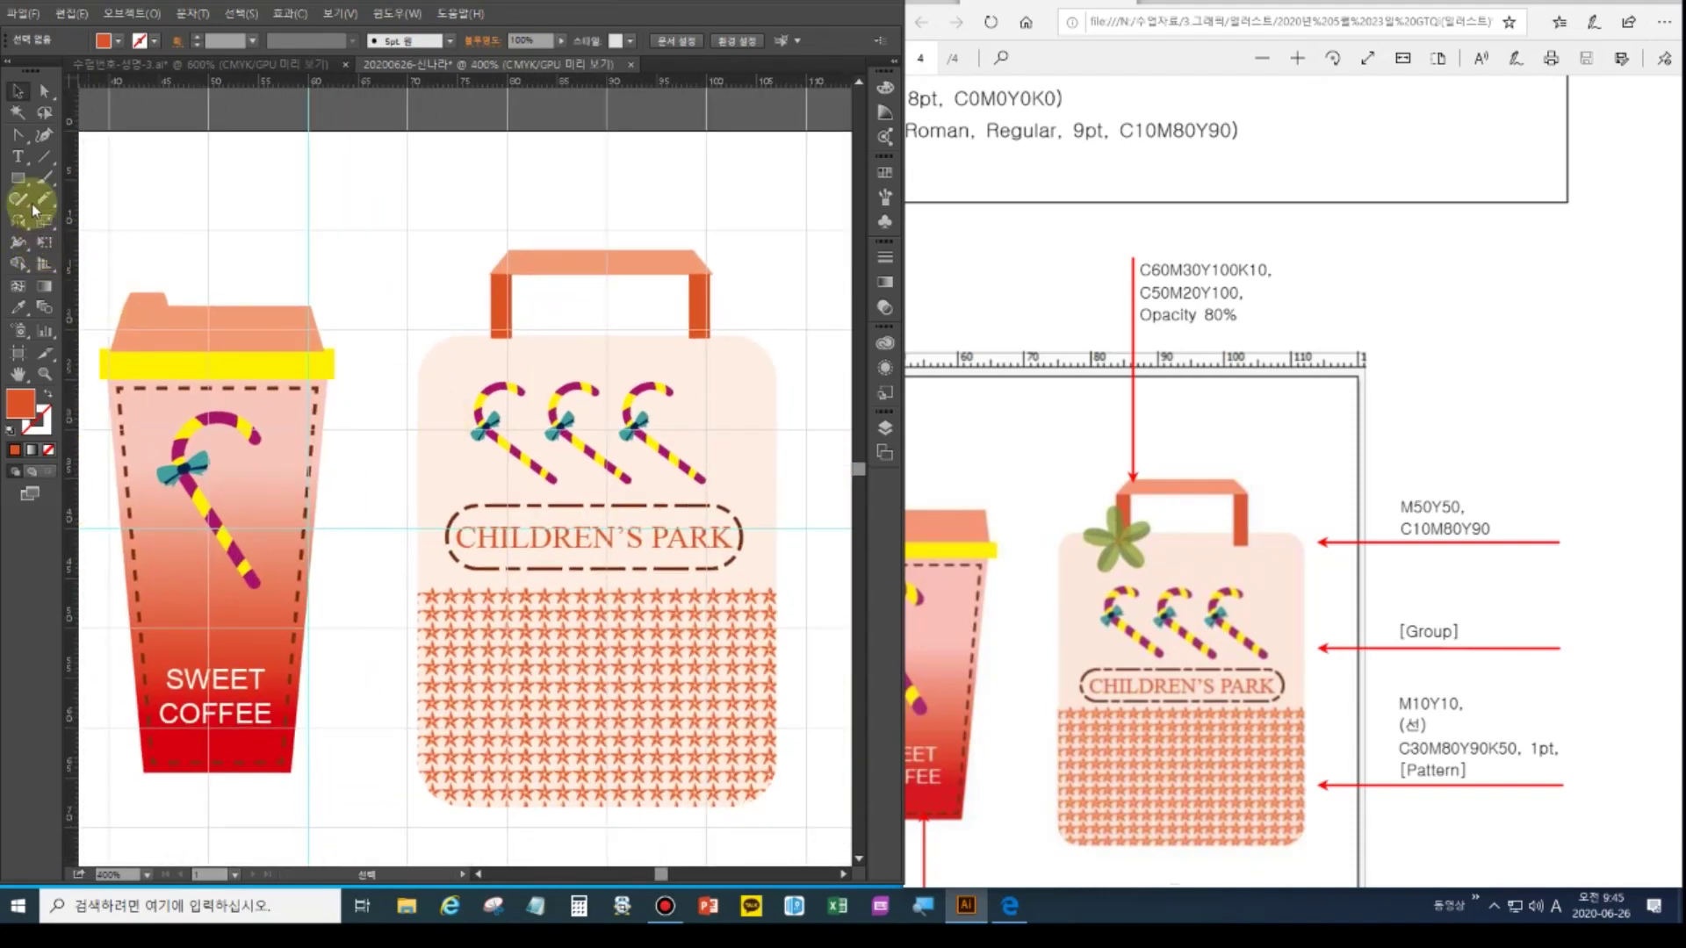
drag(24, 184, 99, 219)
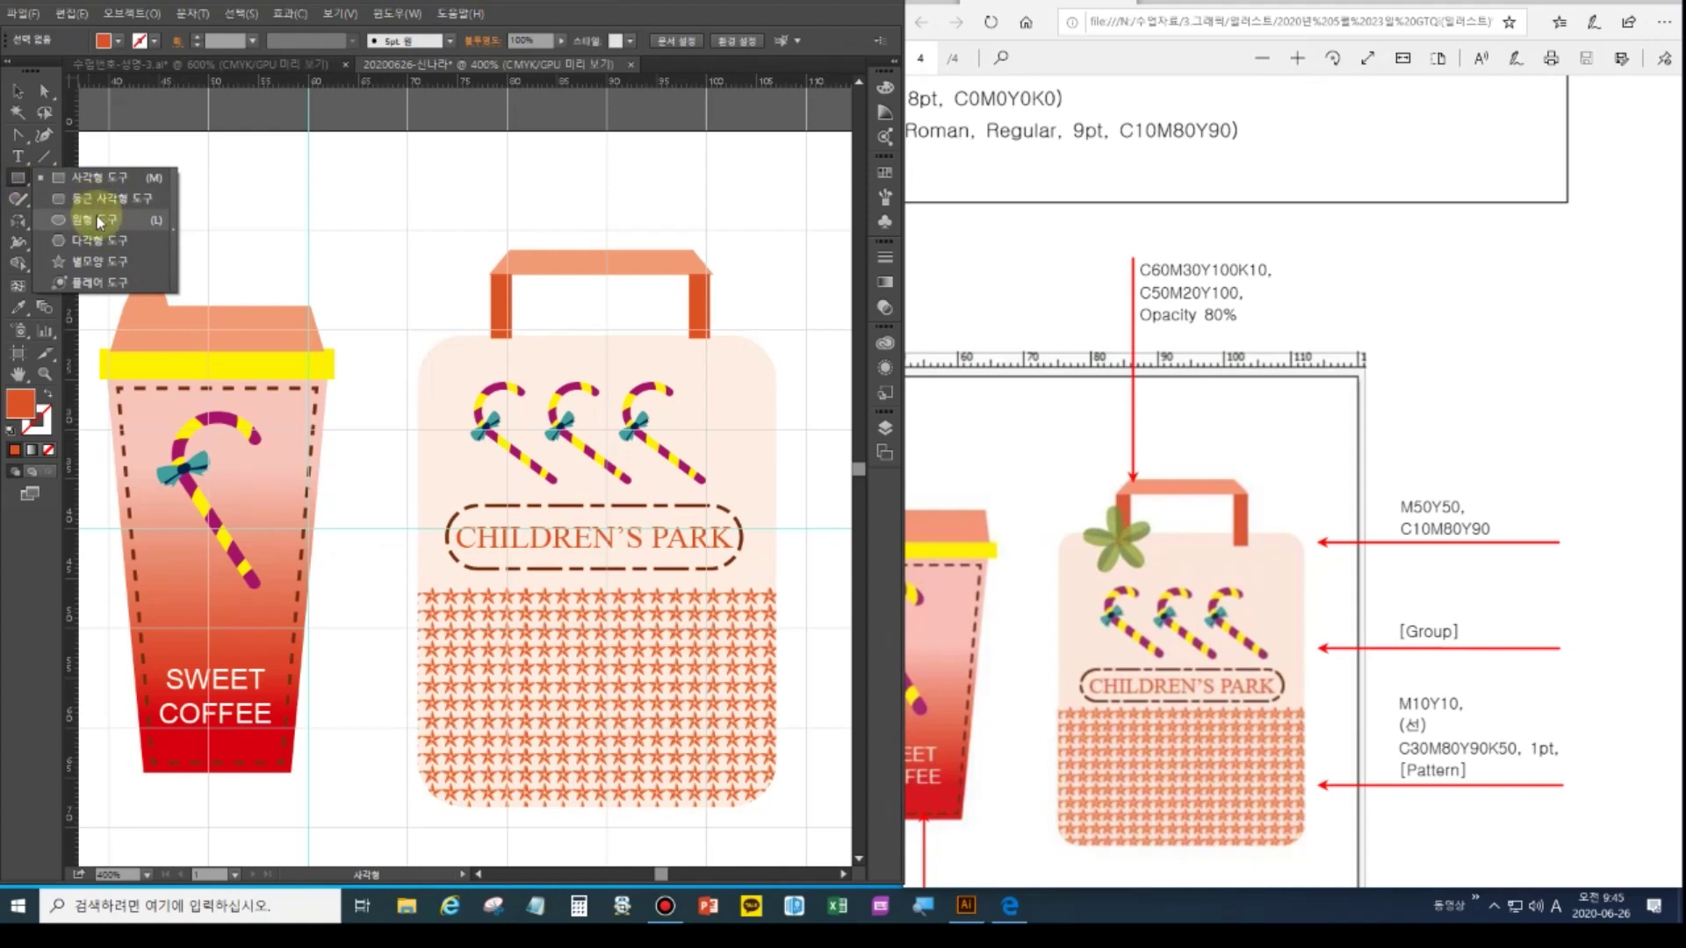
drag(98, 220, 98, 219)
drag(433, 282, 470, 342)
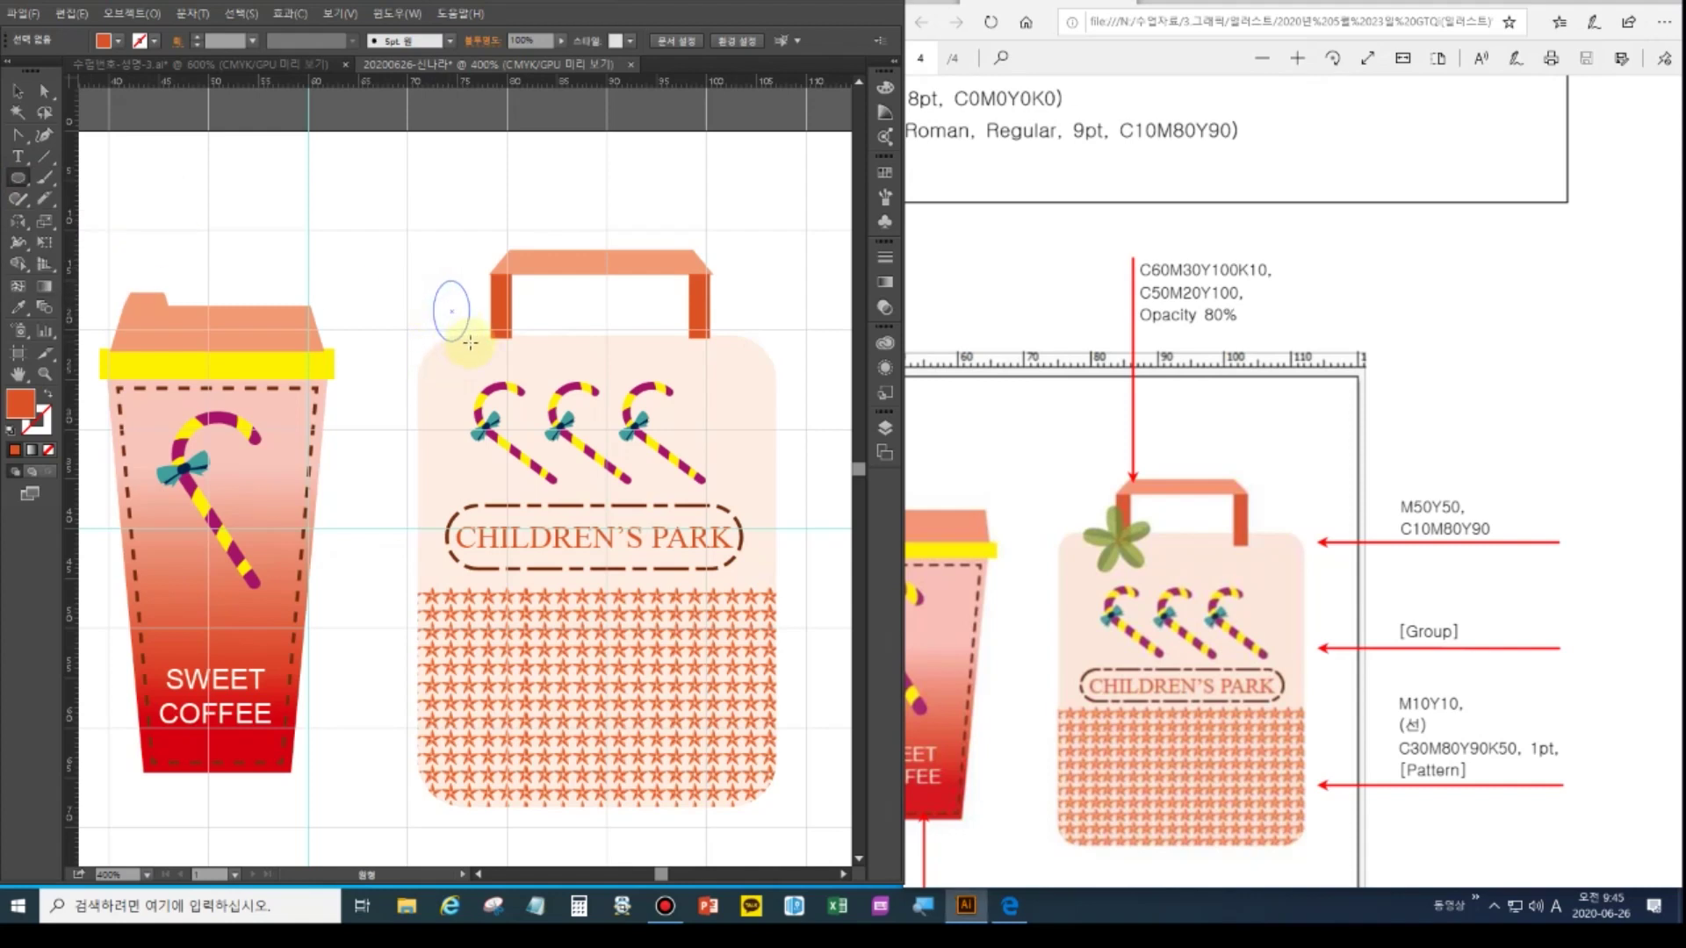
drag(470, 342, 471, 342)
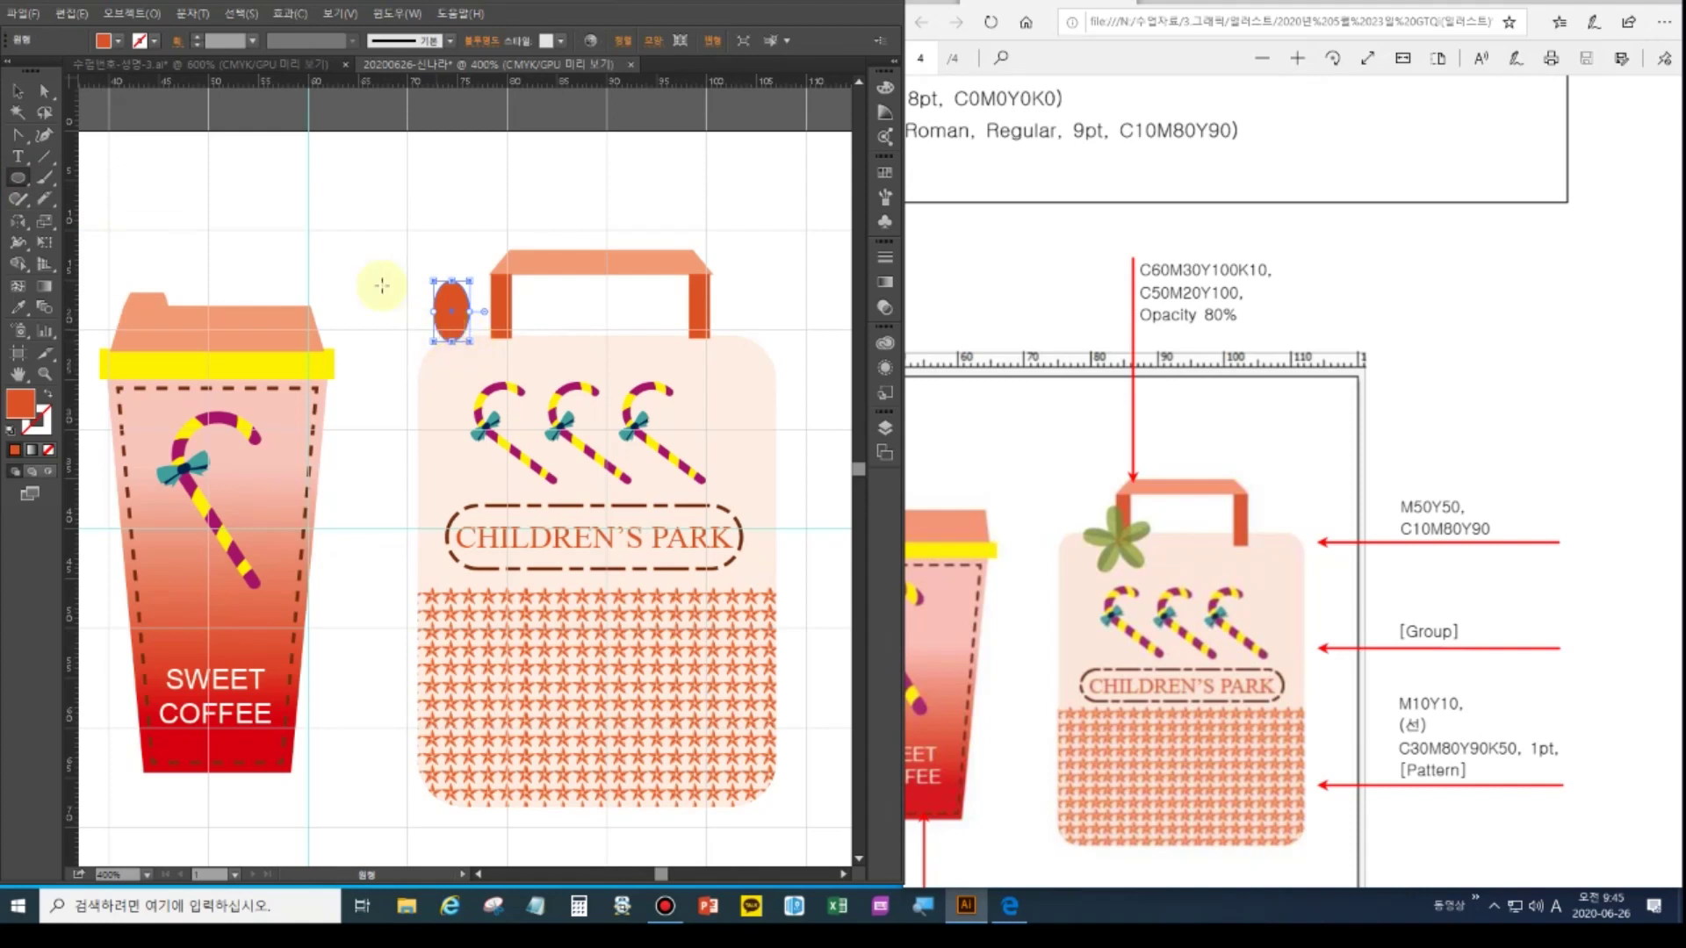
Convert the ellipse's bottom anchor to a corner point to give the petal a pointed base
click(48, 93)
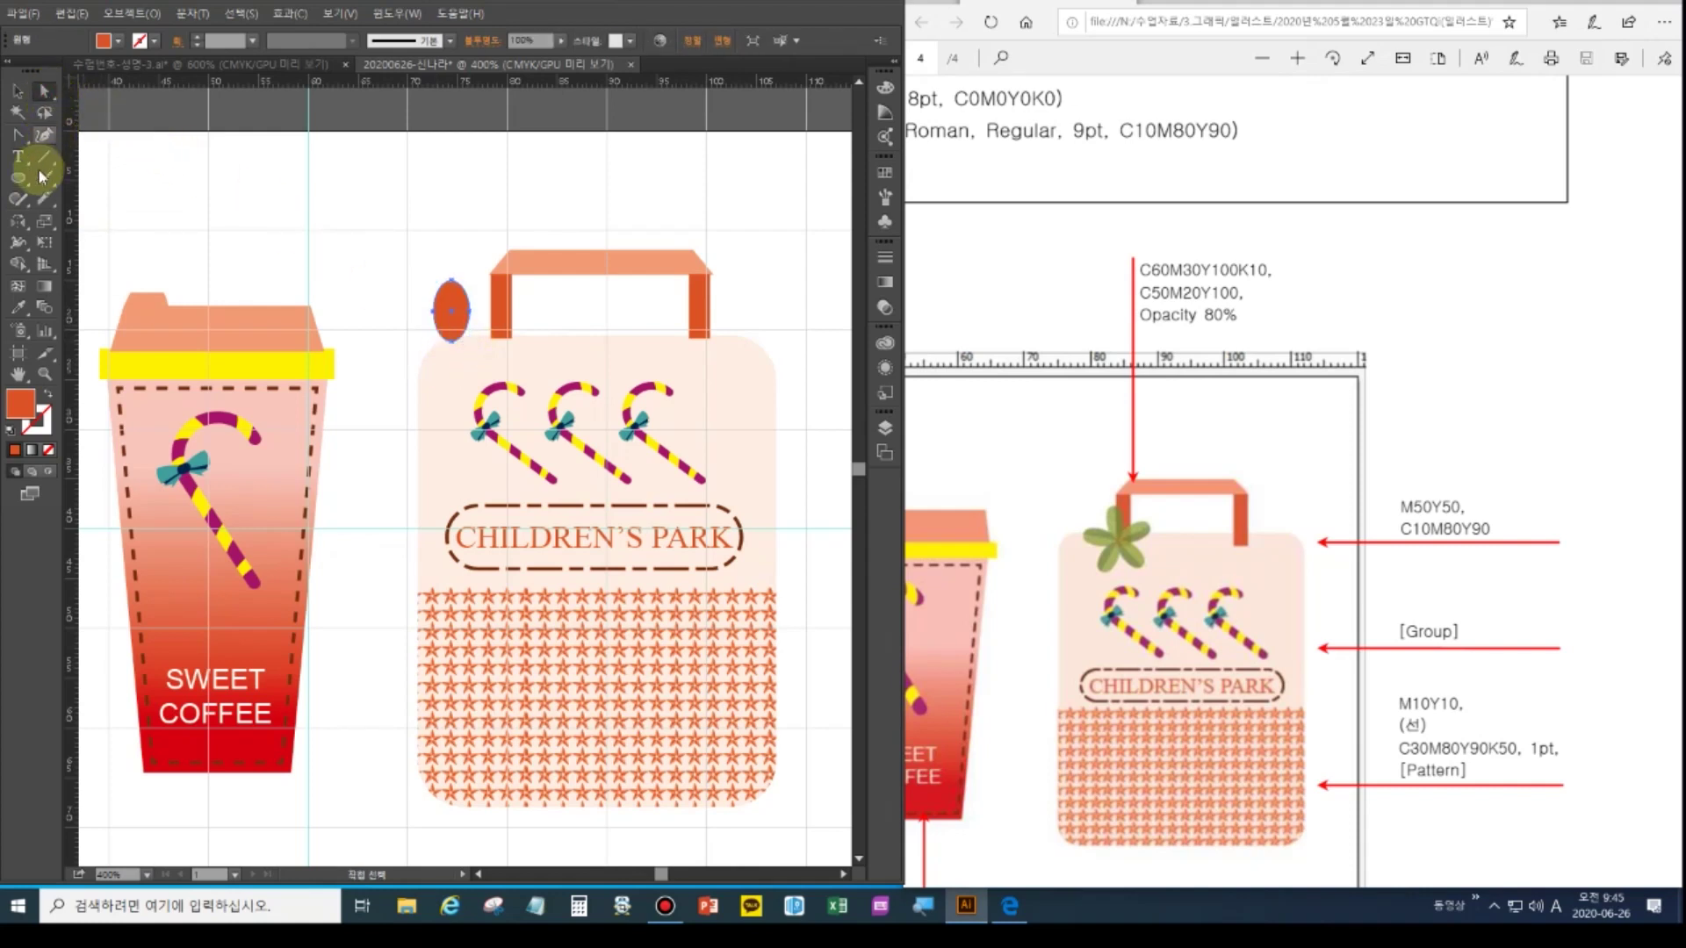
click(17, 134)
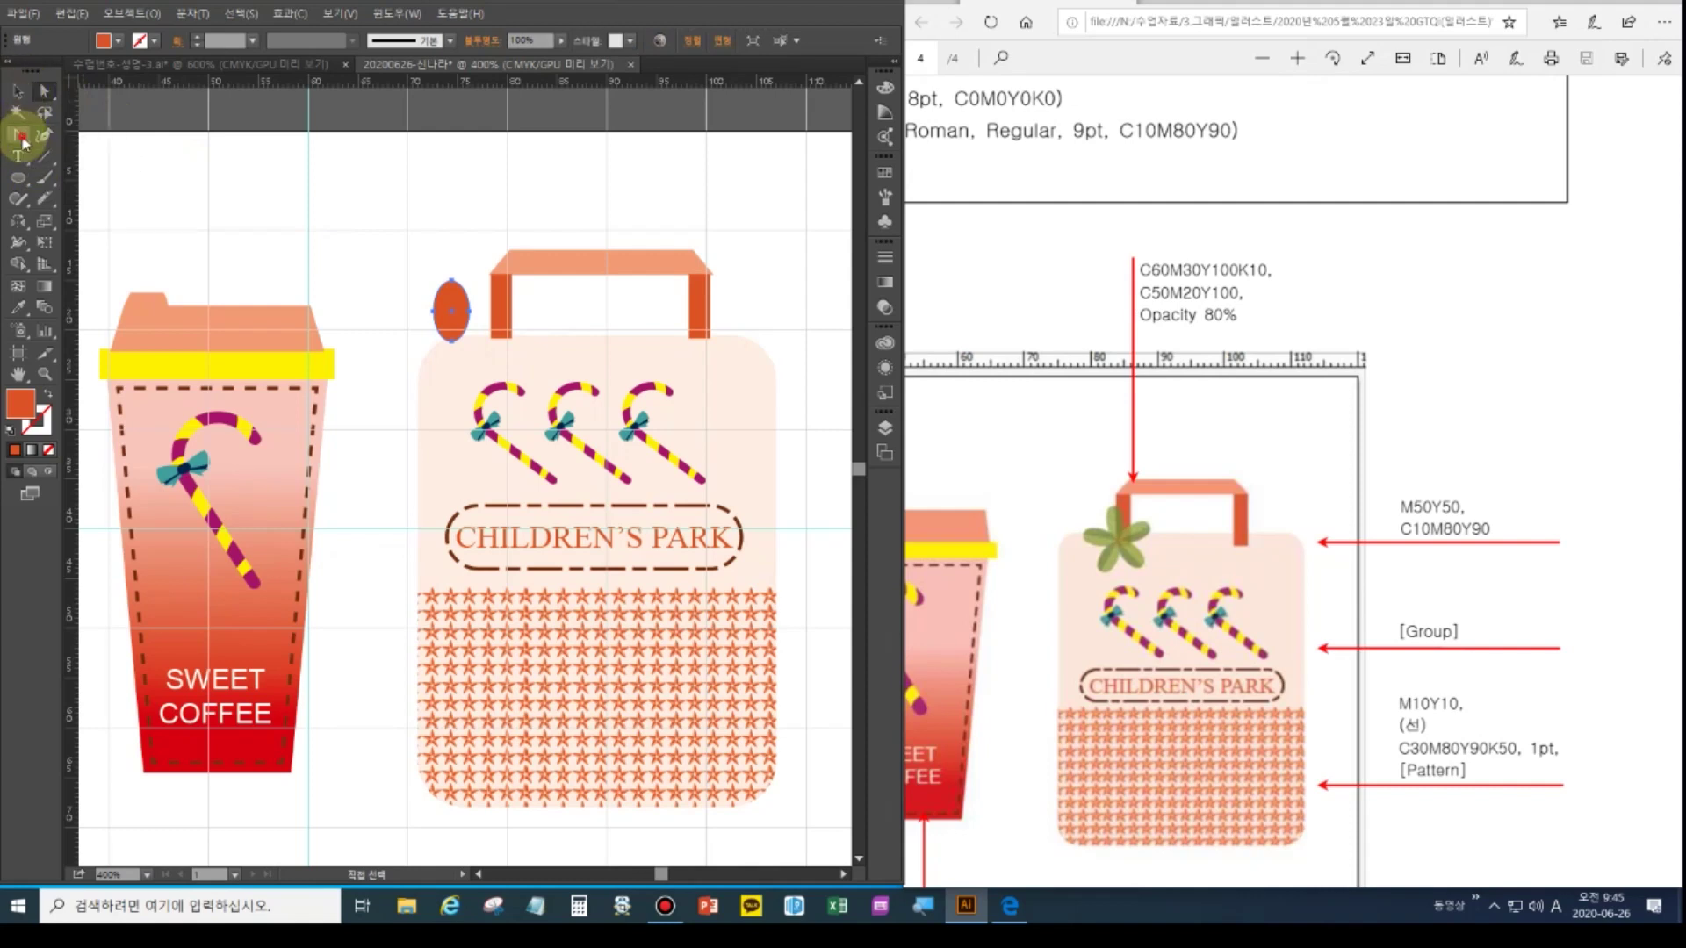
click(452, 341)
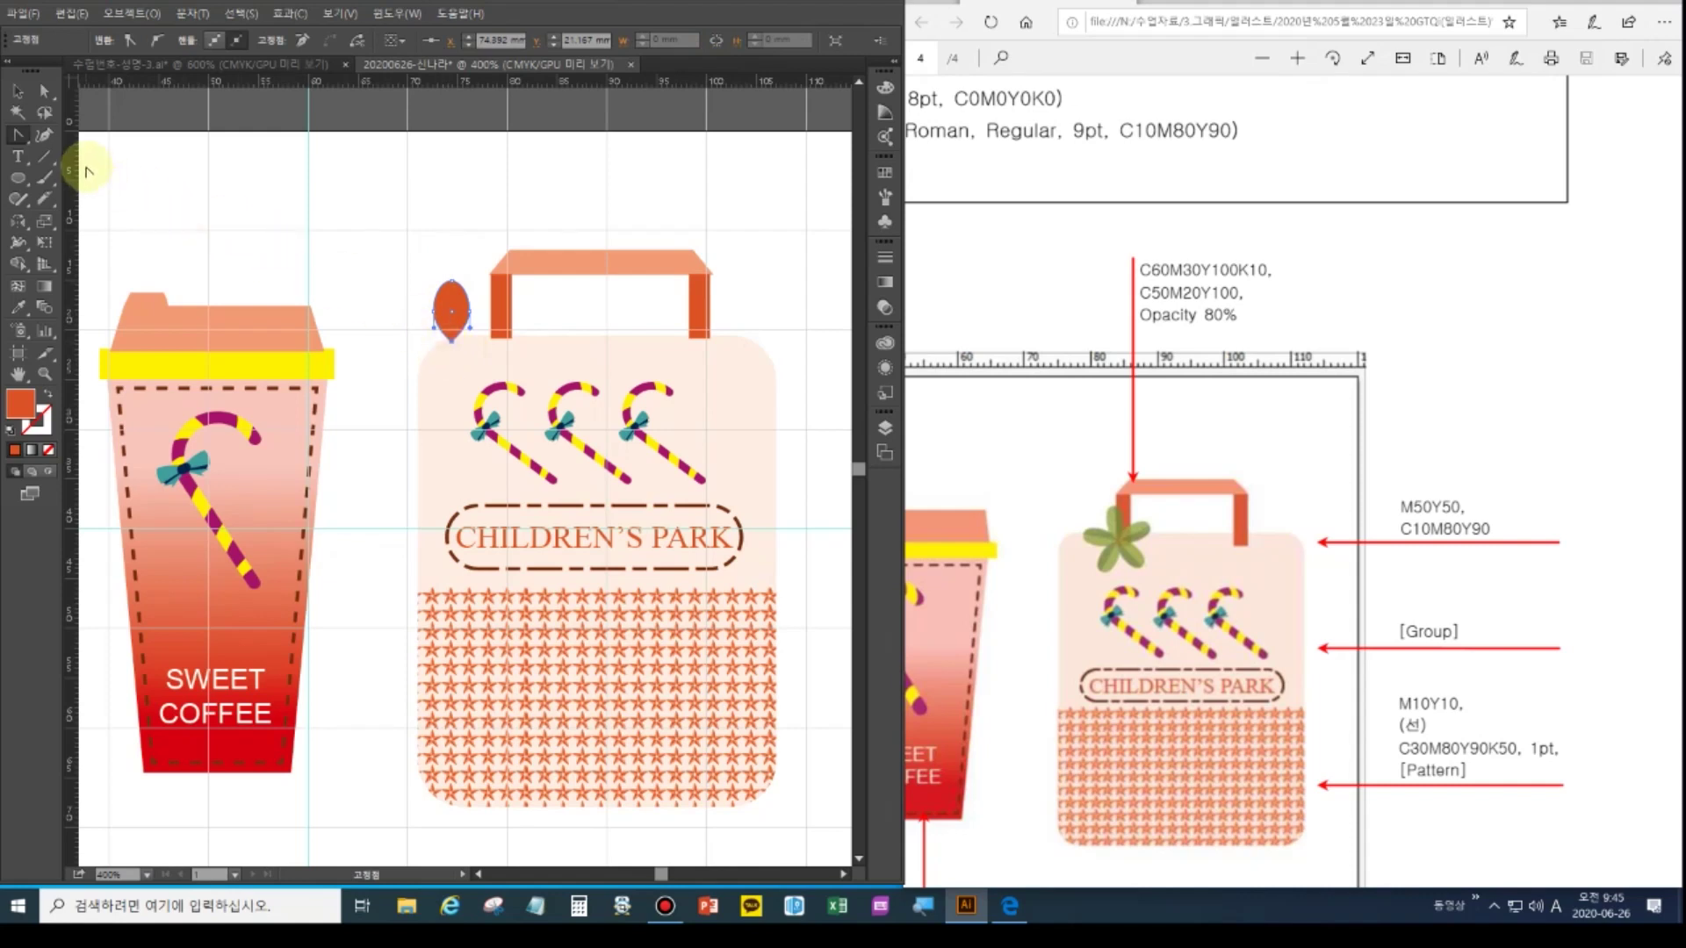
click(44, 91)
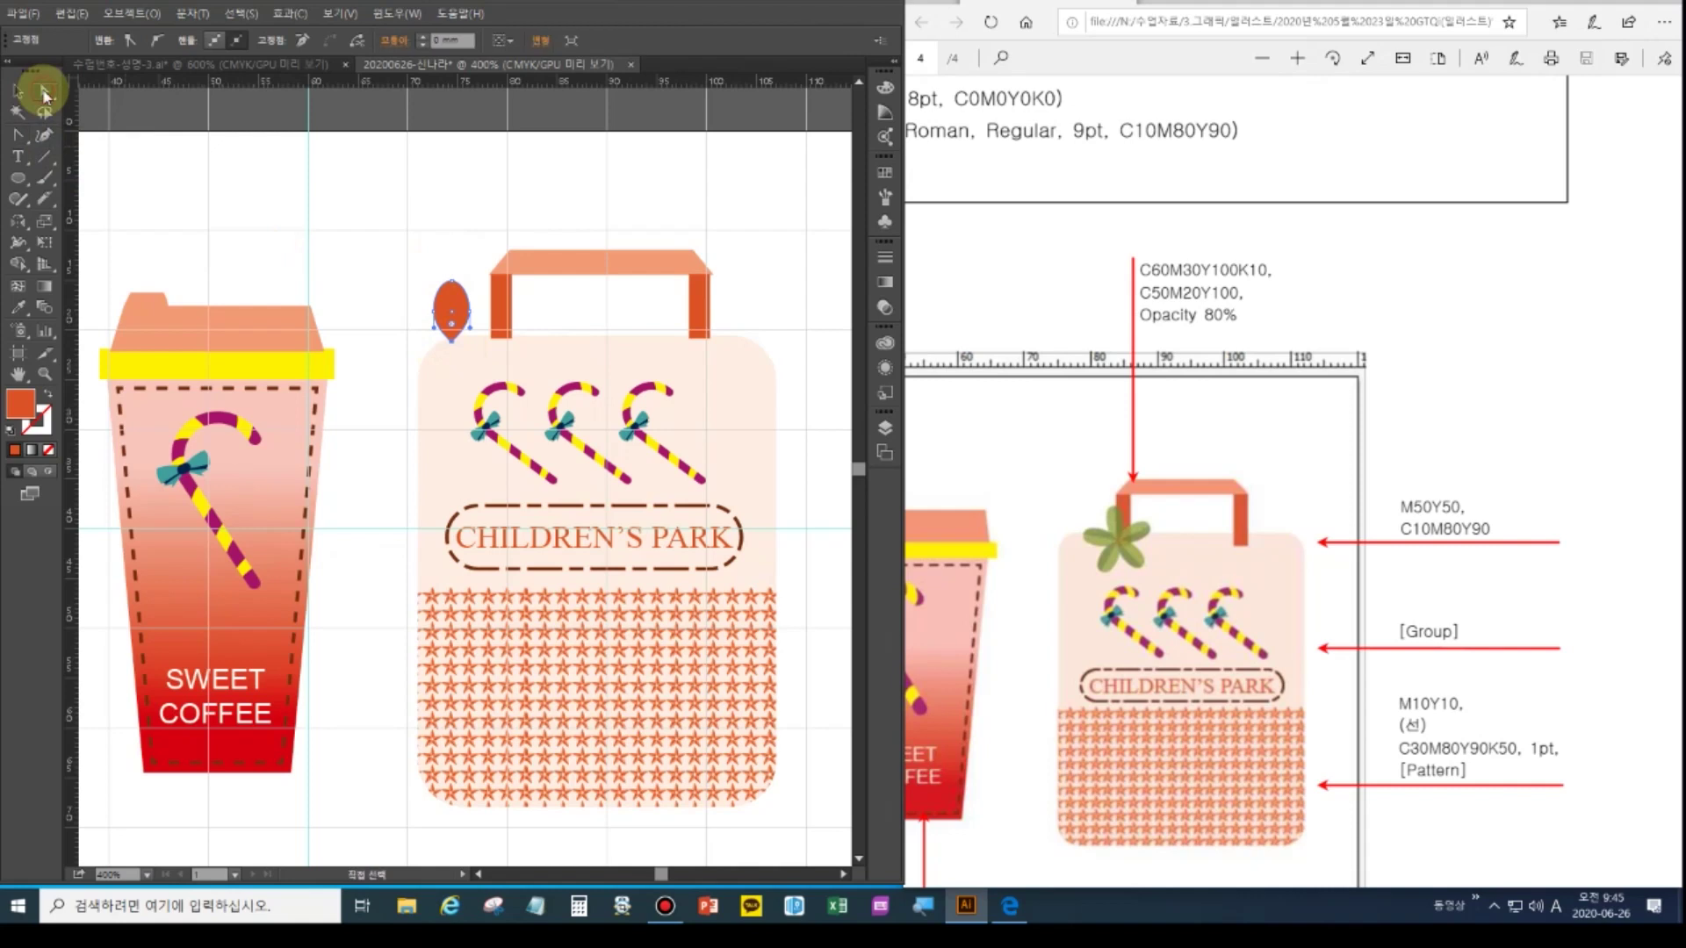
click(451, 303)
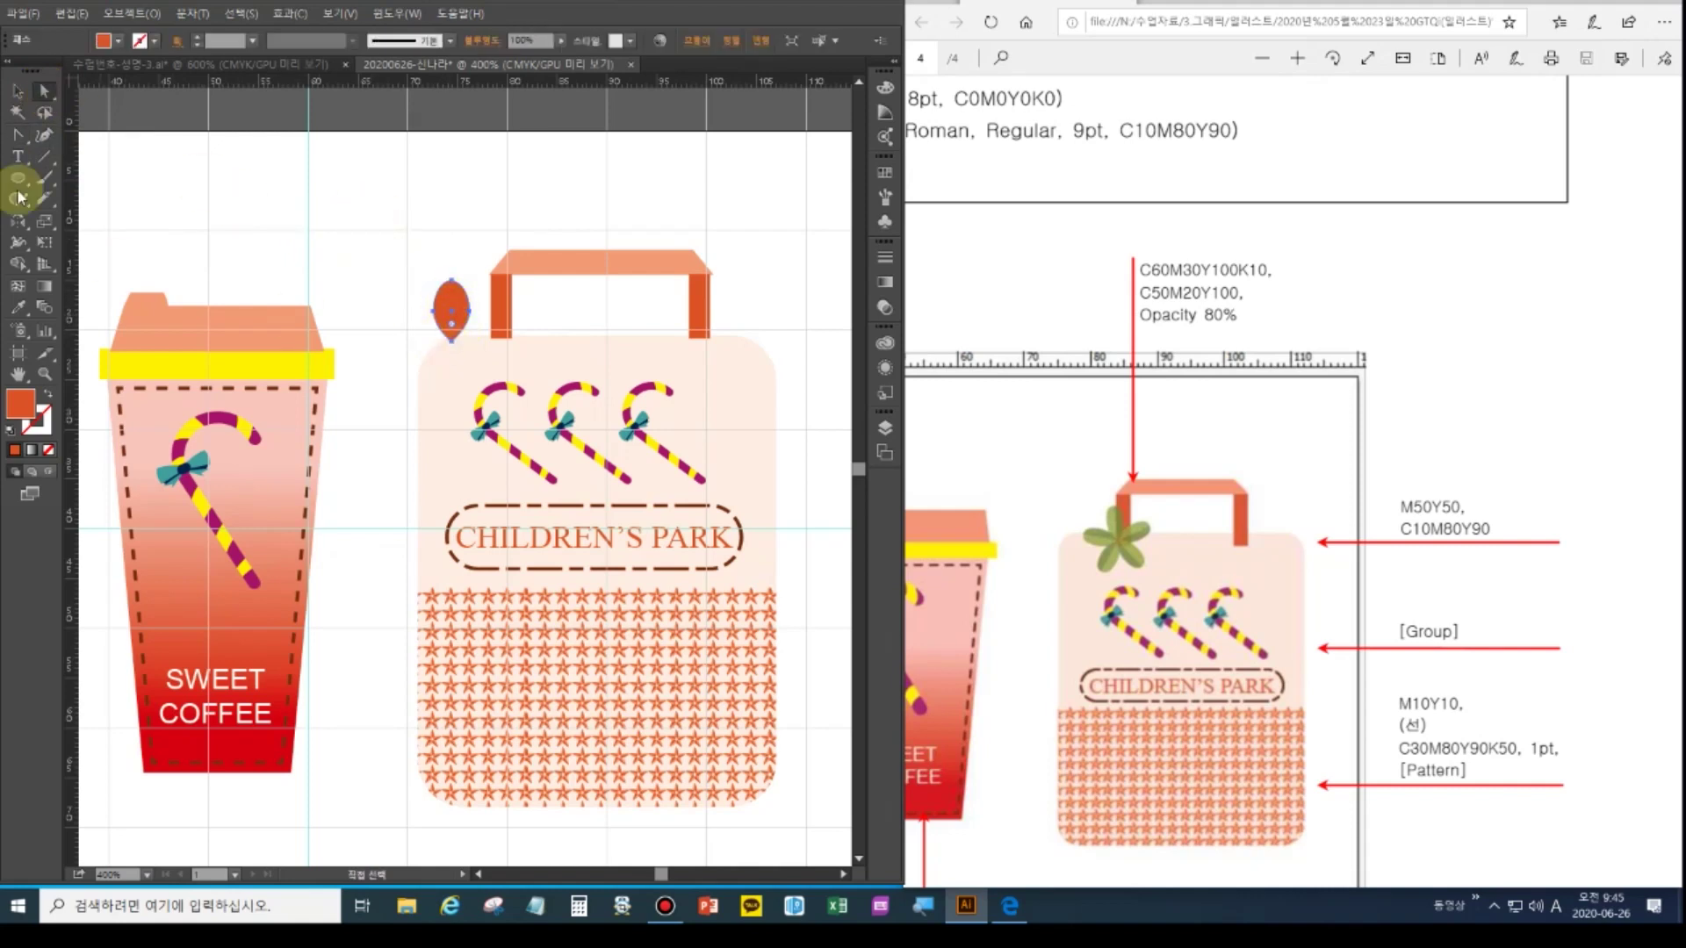
Draw a vertical line through the petal from above its tip to below its base, and apply the default white fill and black stroke to both
click(49, 167)
drag(447, 253, 454, 351)
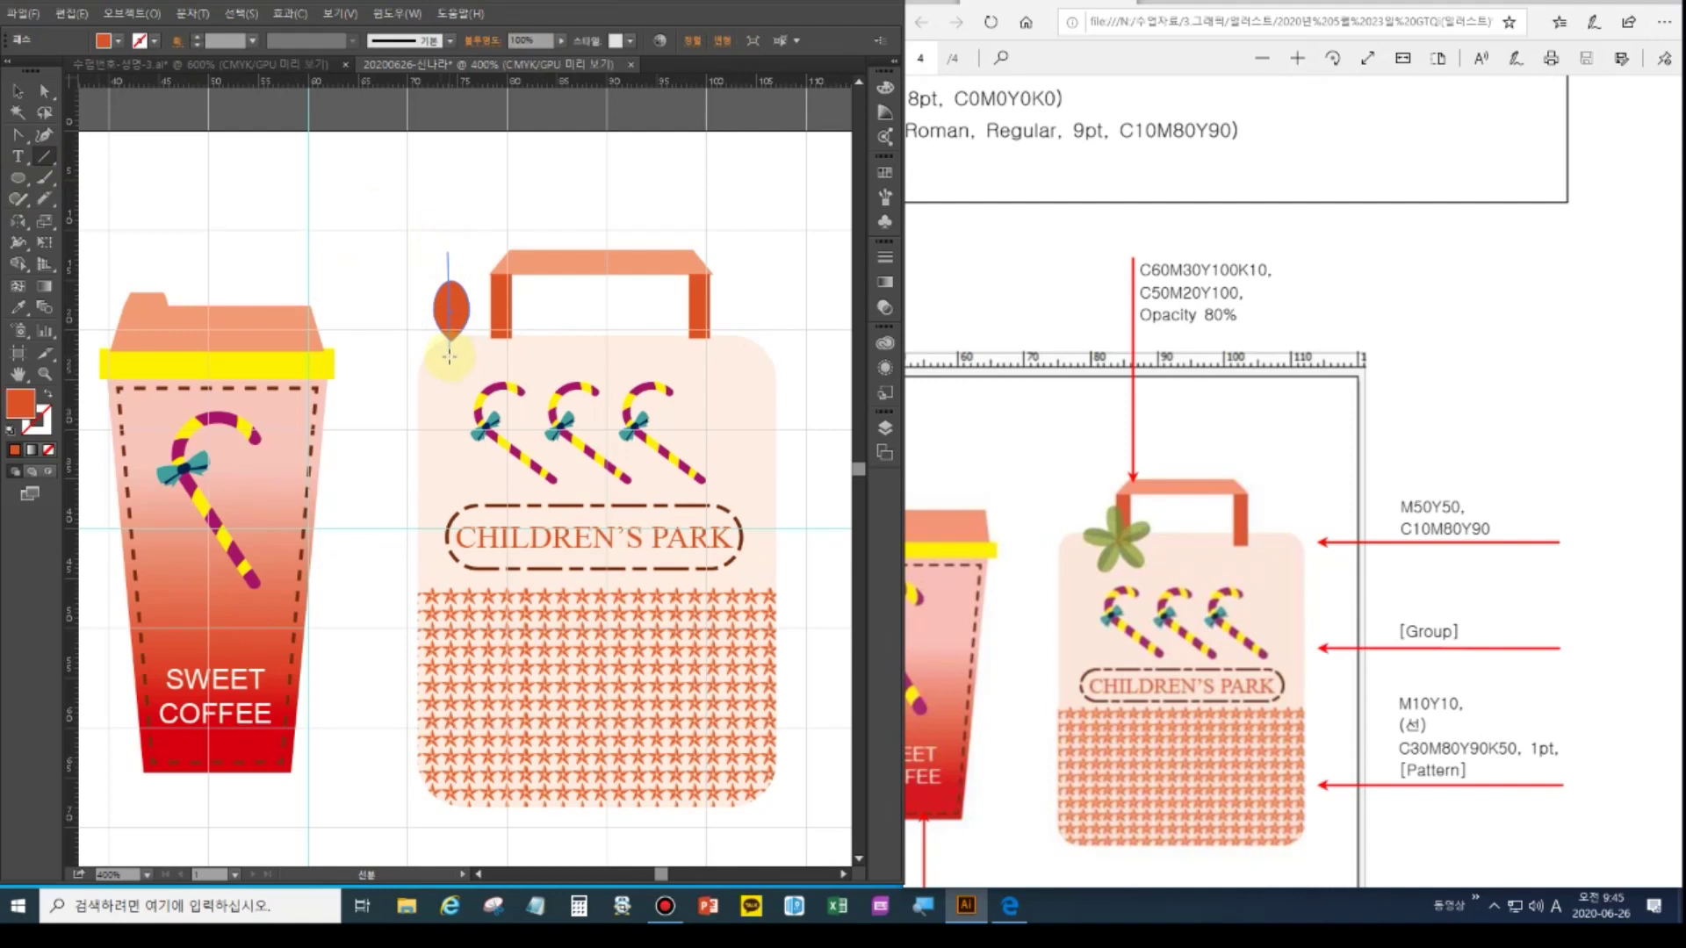
drag(449, 355, 449, 356)
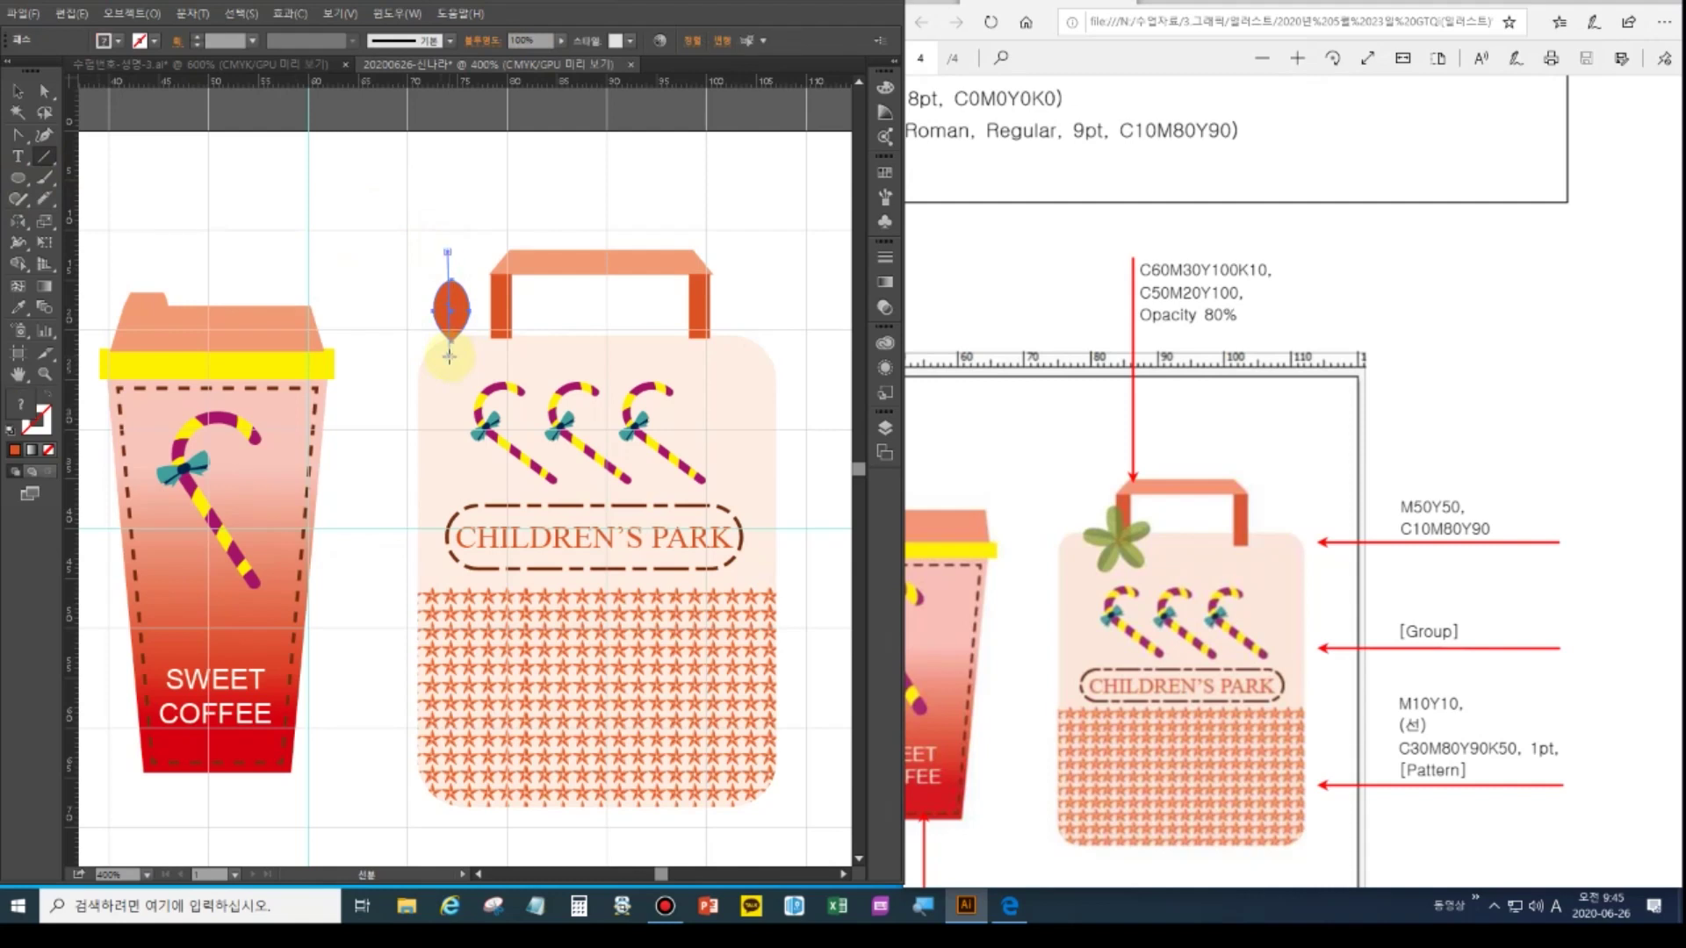
click(11, 431)
key(v)
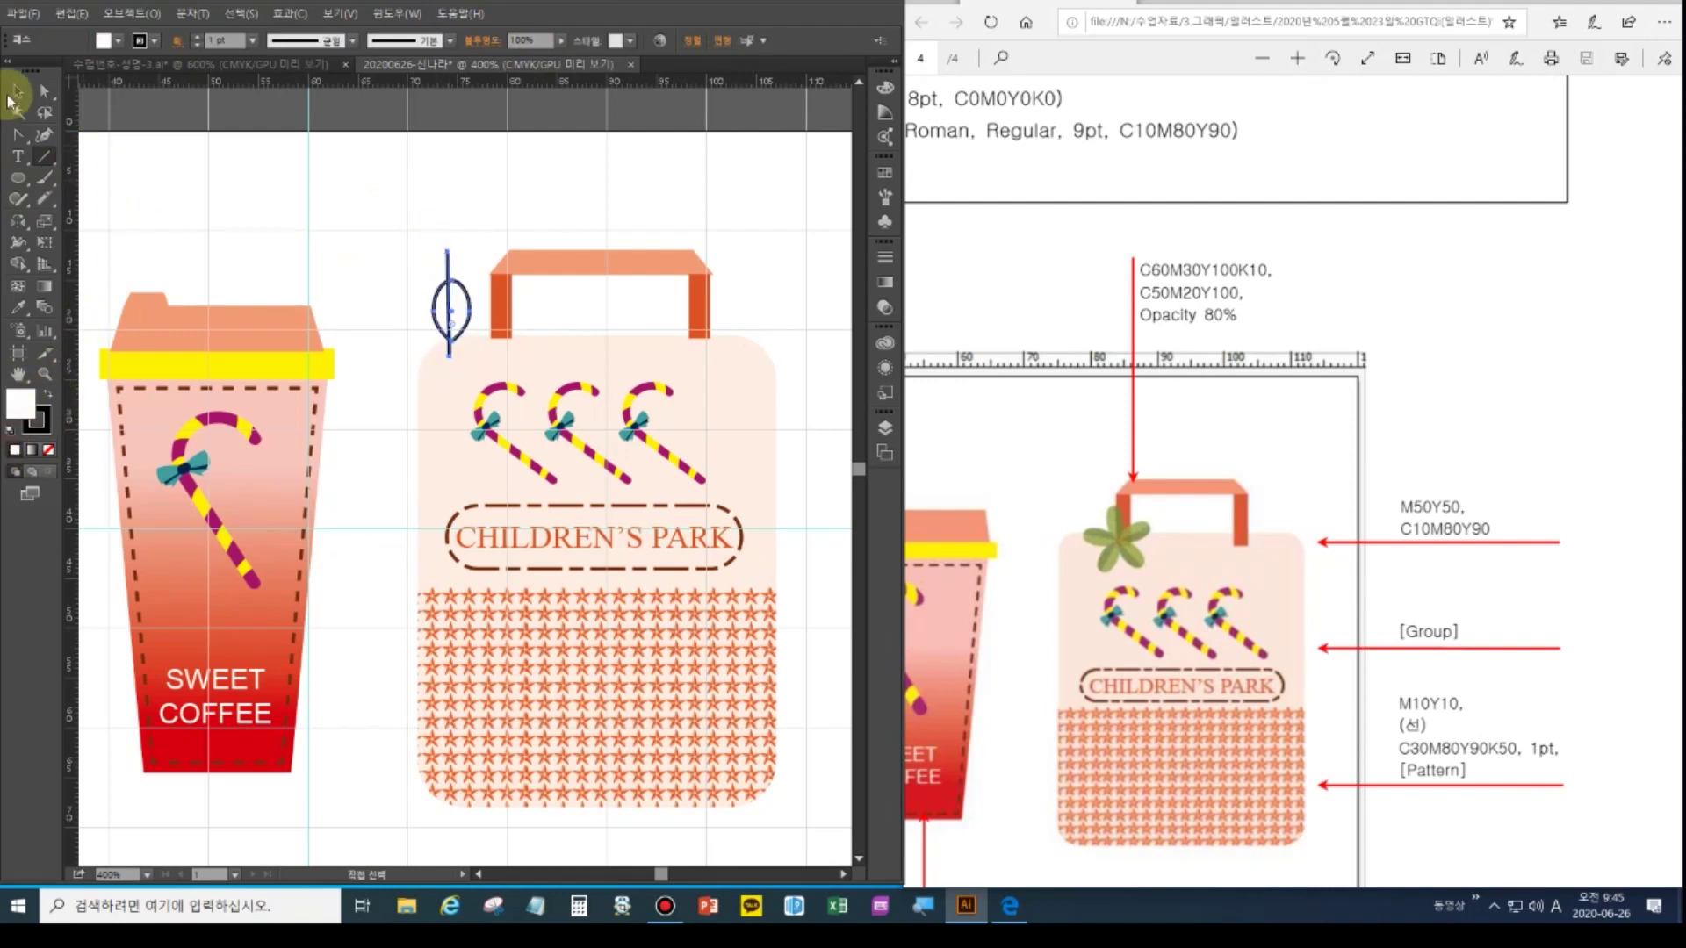
Select the petal and its vertical line together and align them on their horizontal centres
click(449, 283)
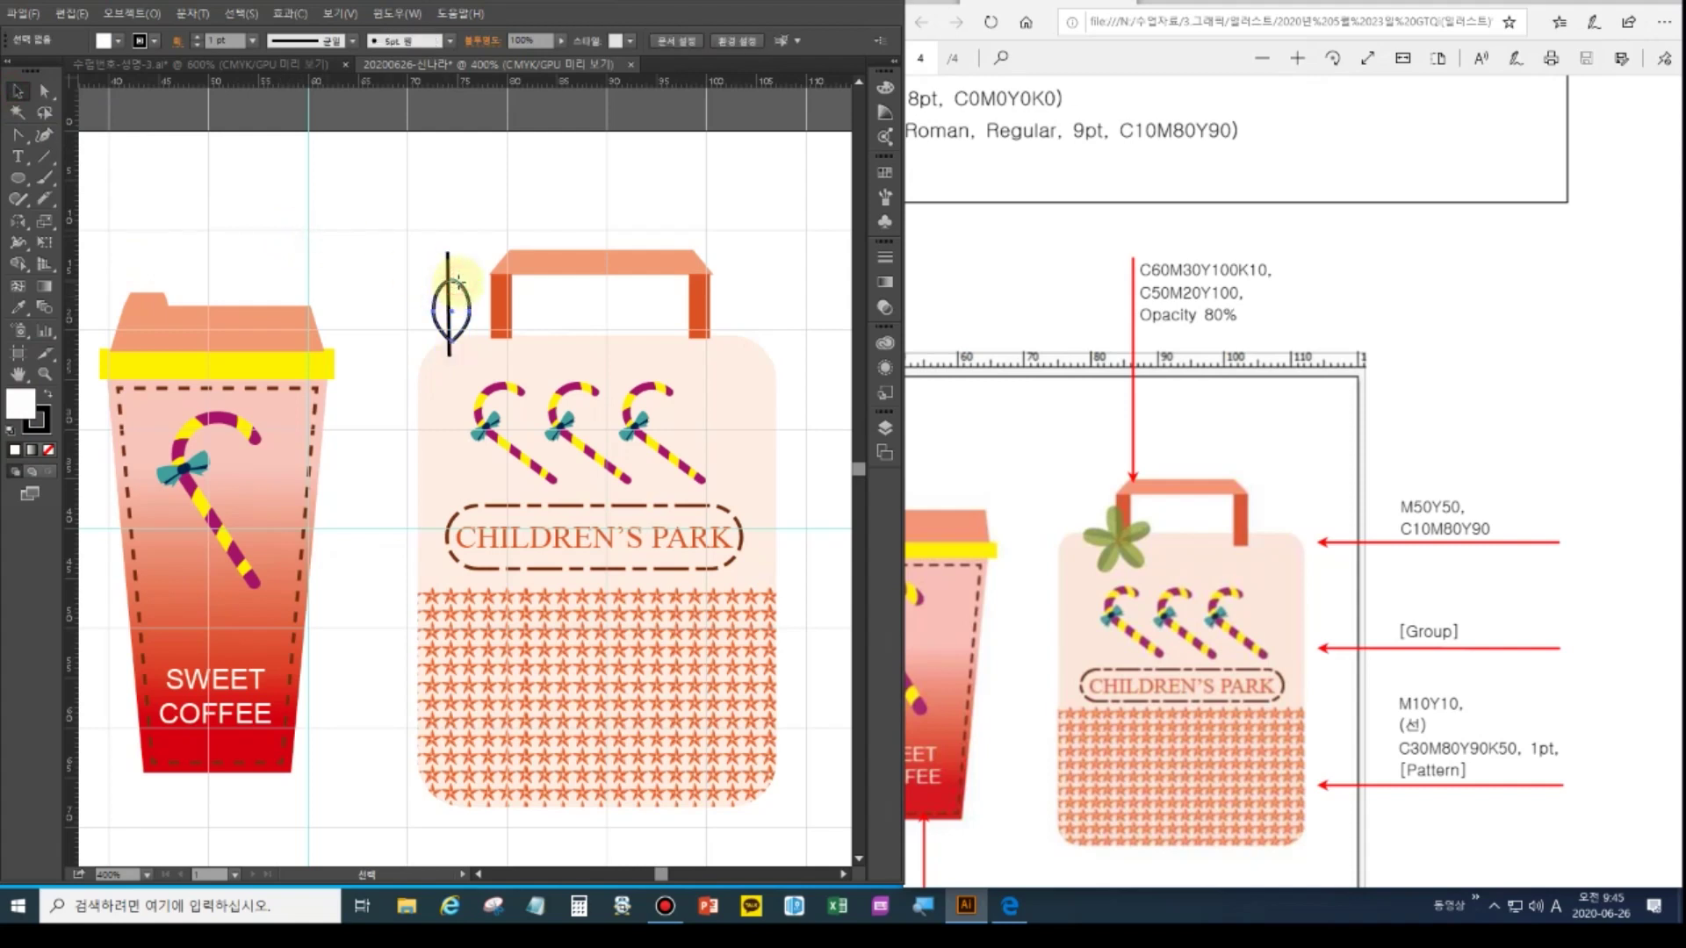
click(17, 91)
drag(402, 241, 474, 315)
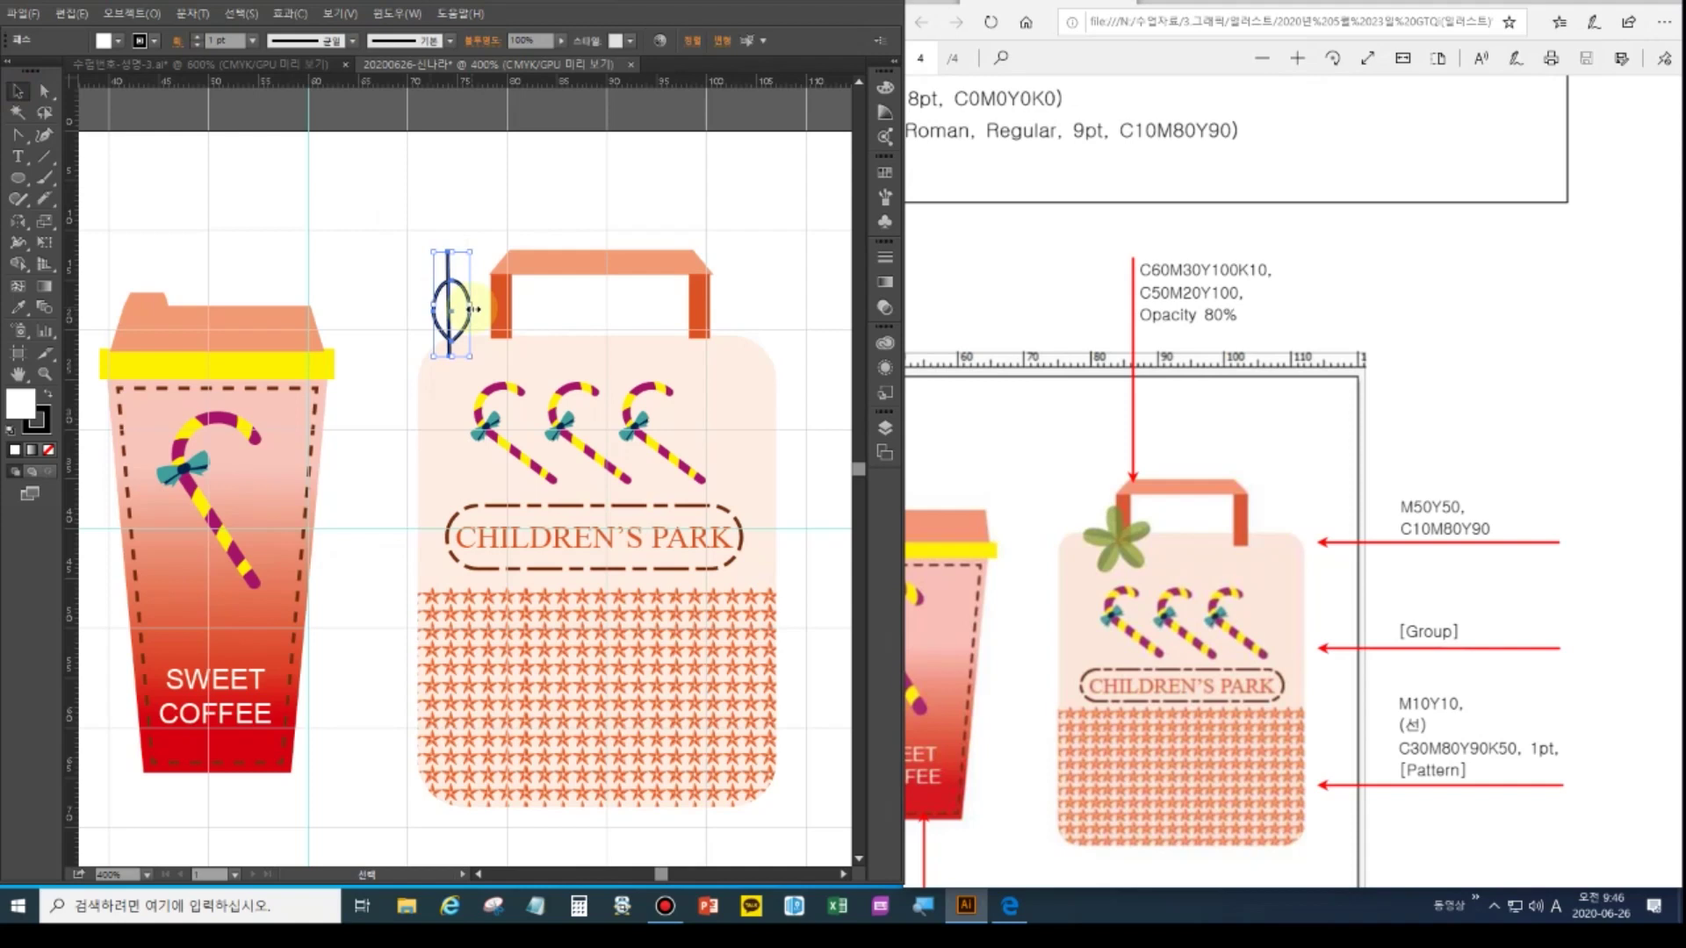
key(ctrl+shift+F9)
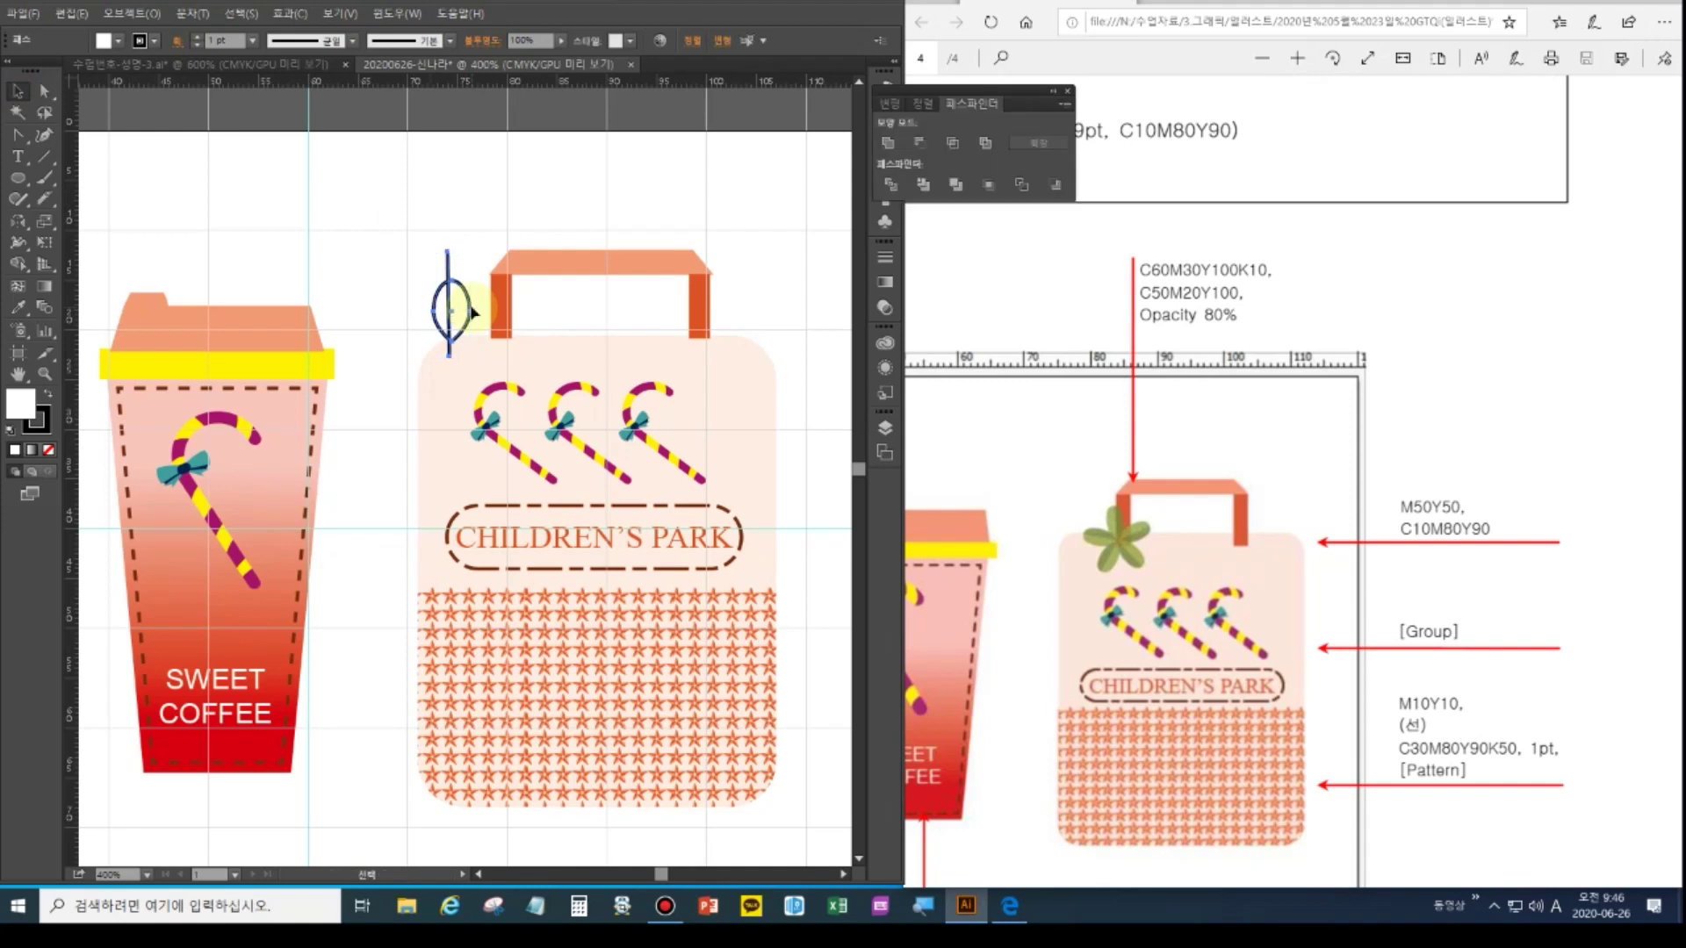
click(923, 104)
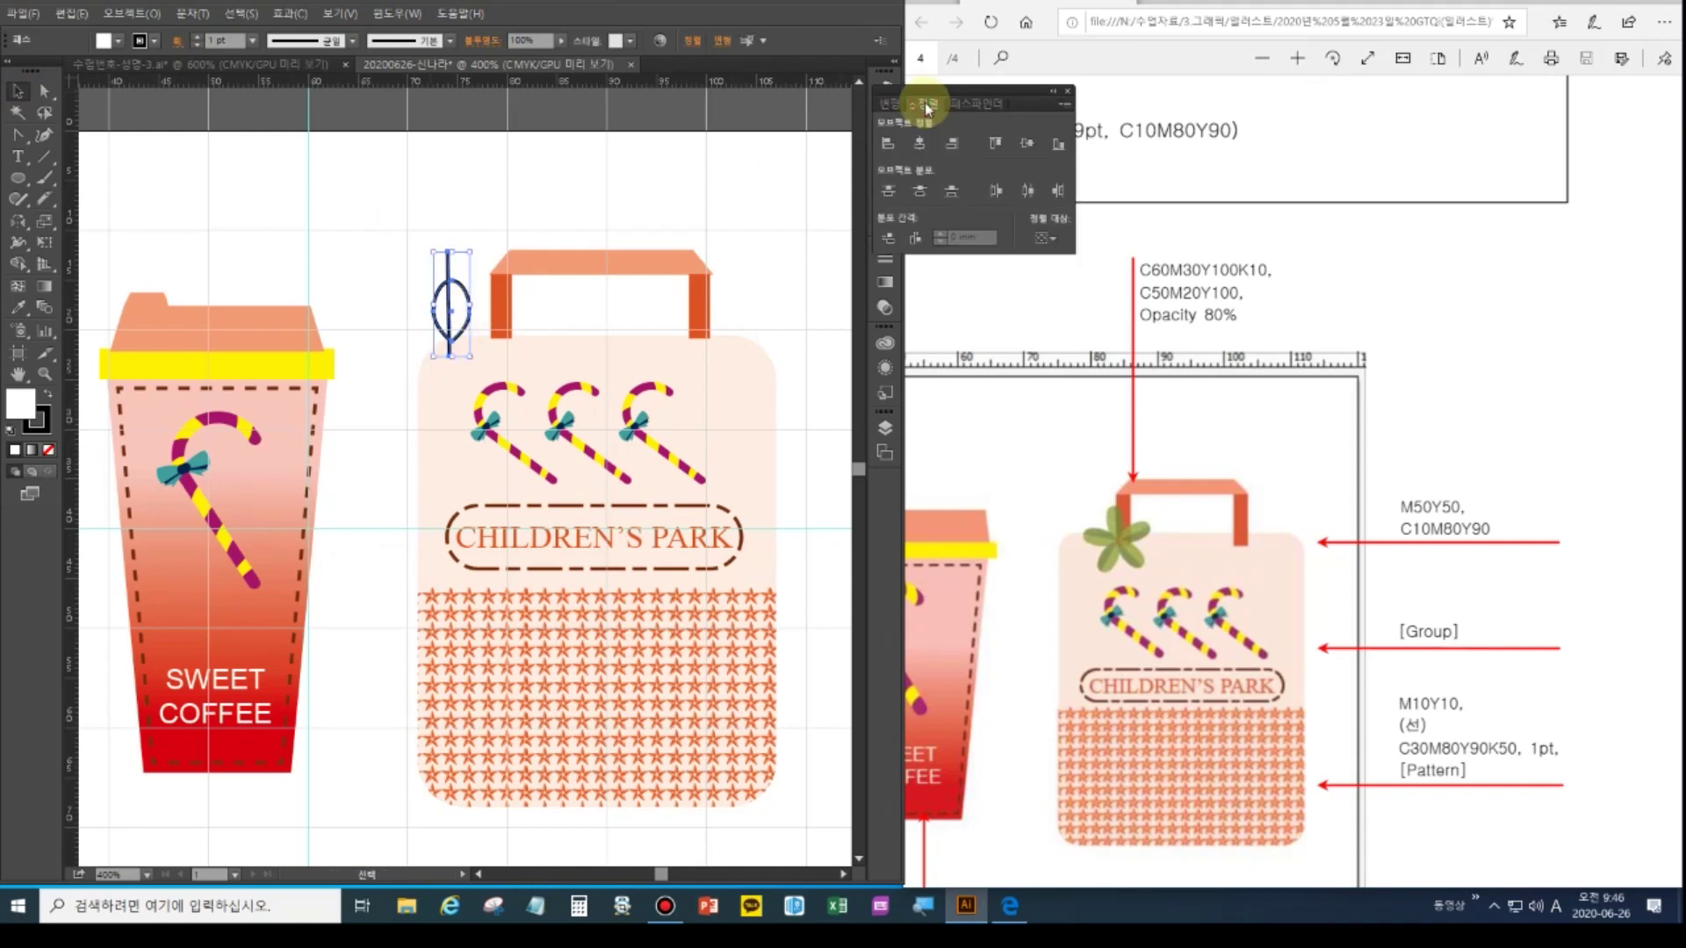
click(395, 14)
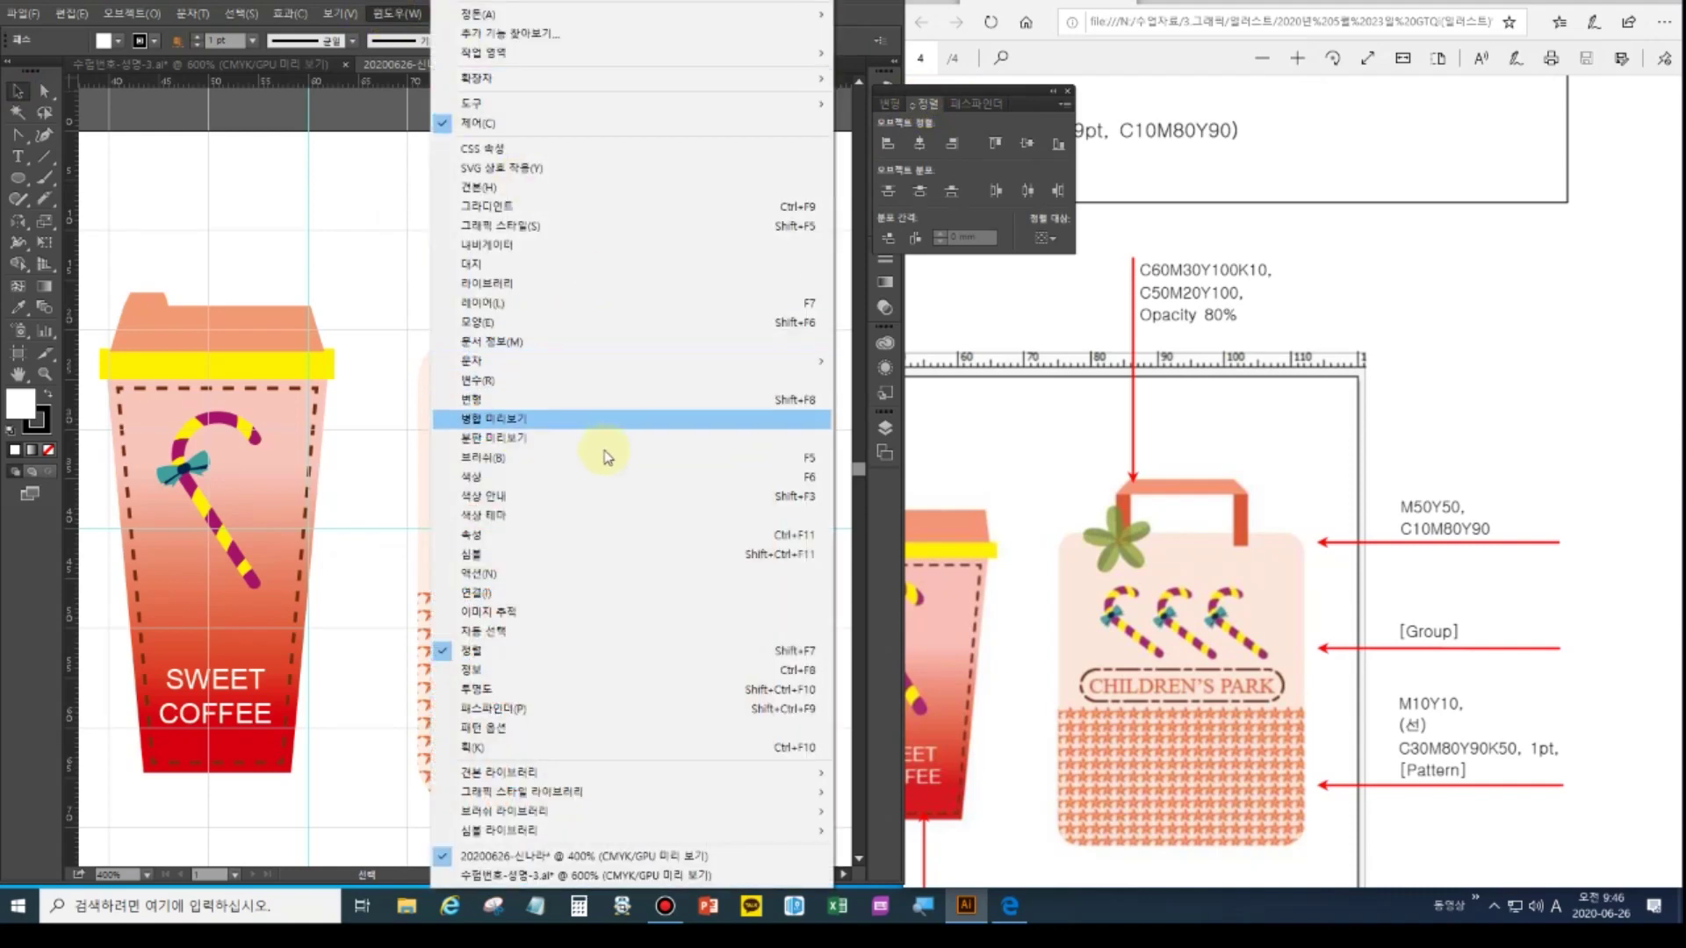
click(766, 661)
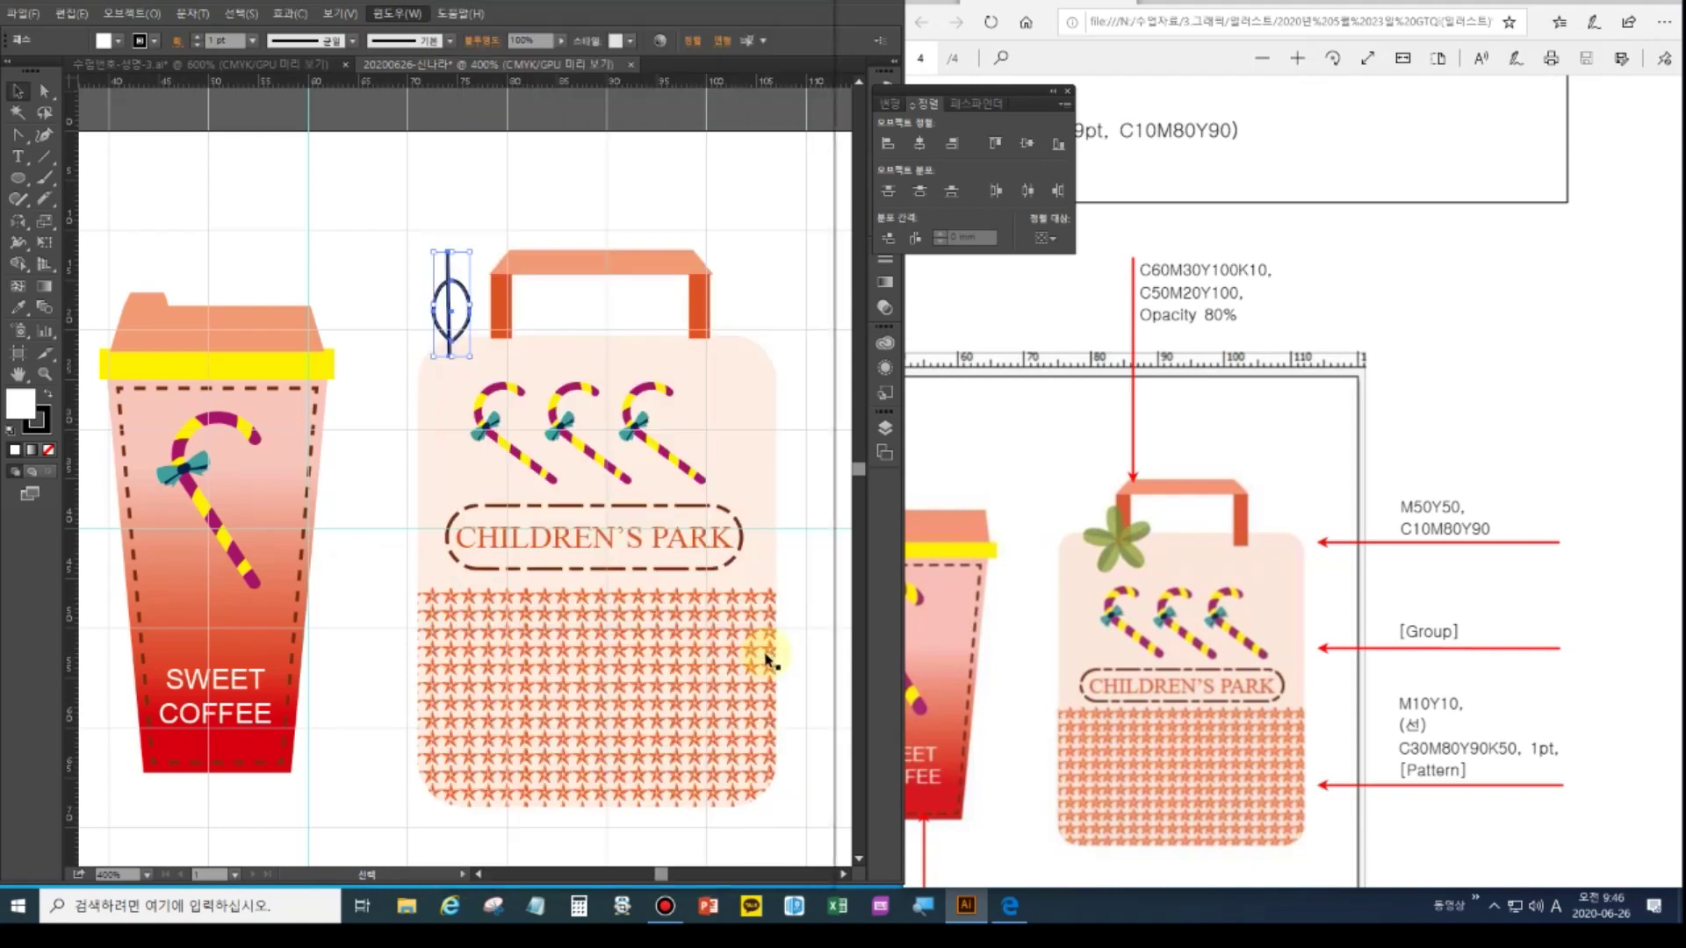
click(919, 146)
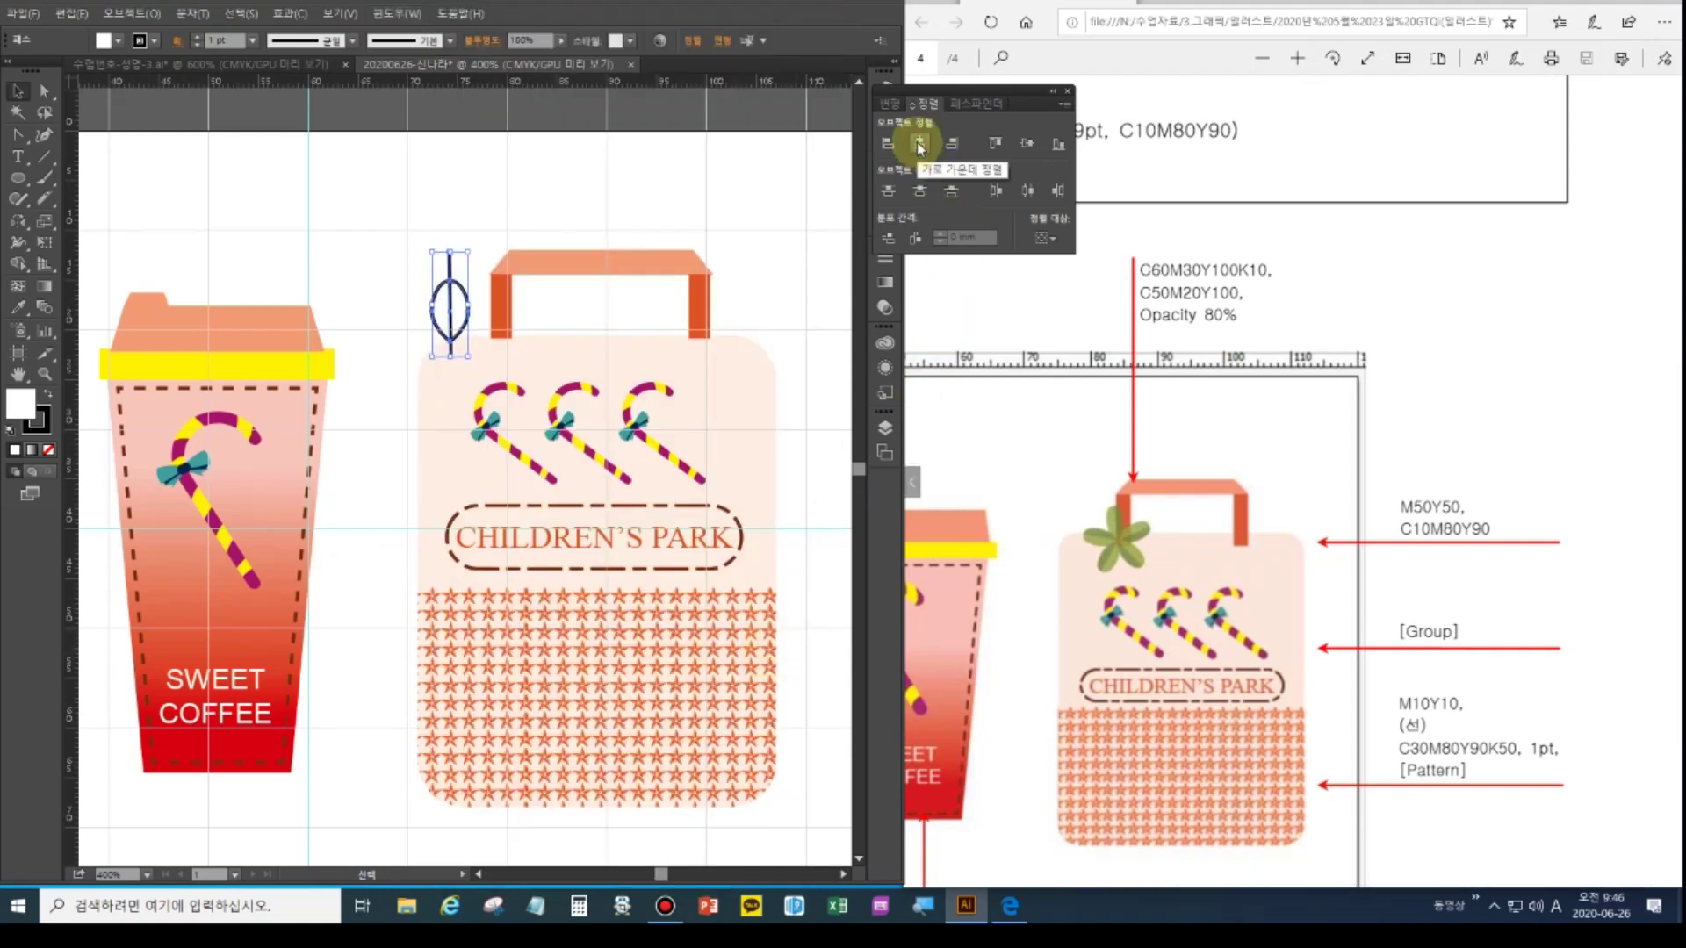
Divide the petal along its centre line into two halves with Pathfinder
click(976, 103)
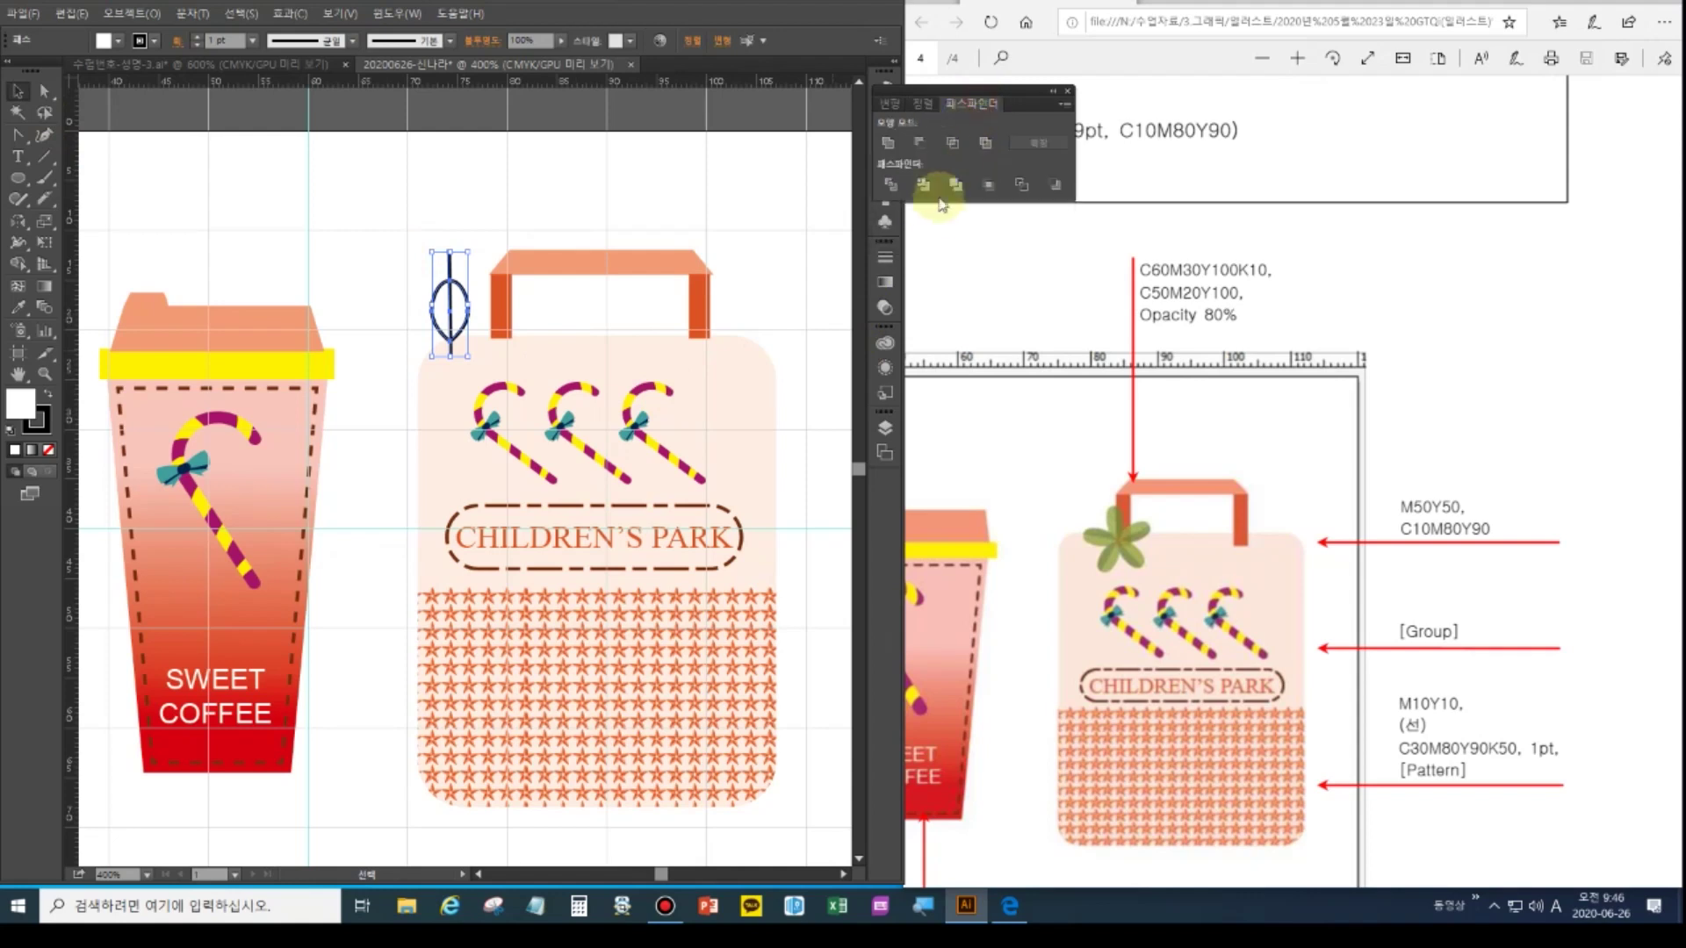
click(890, 187)
click(351, 224)
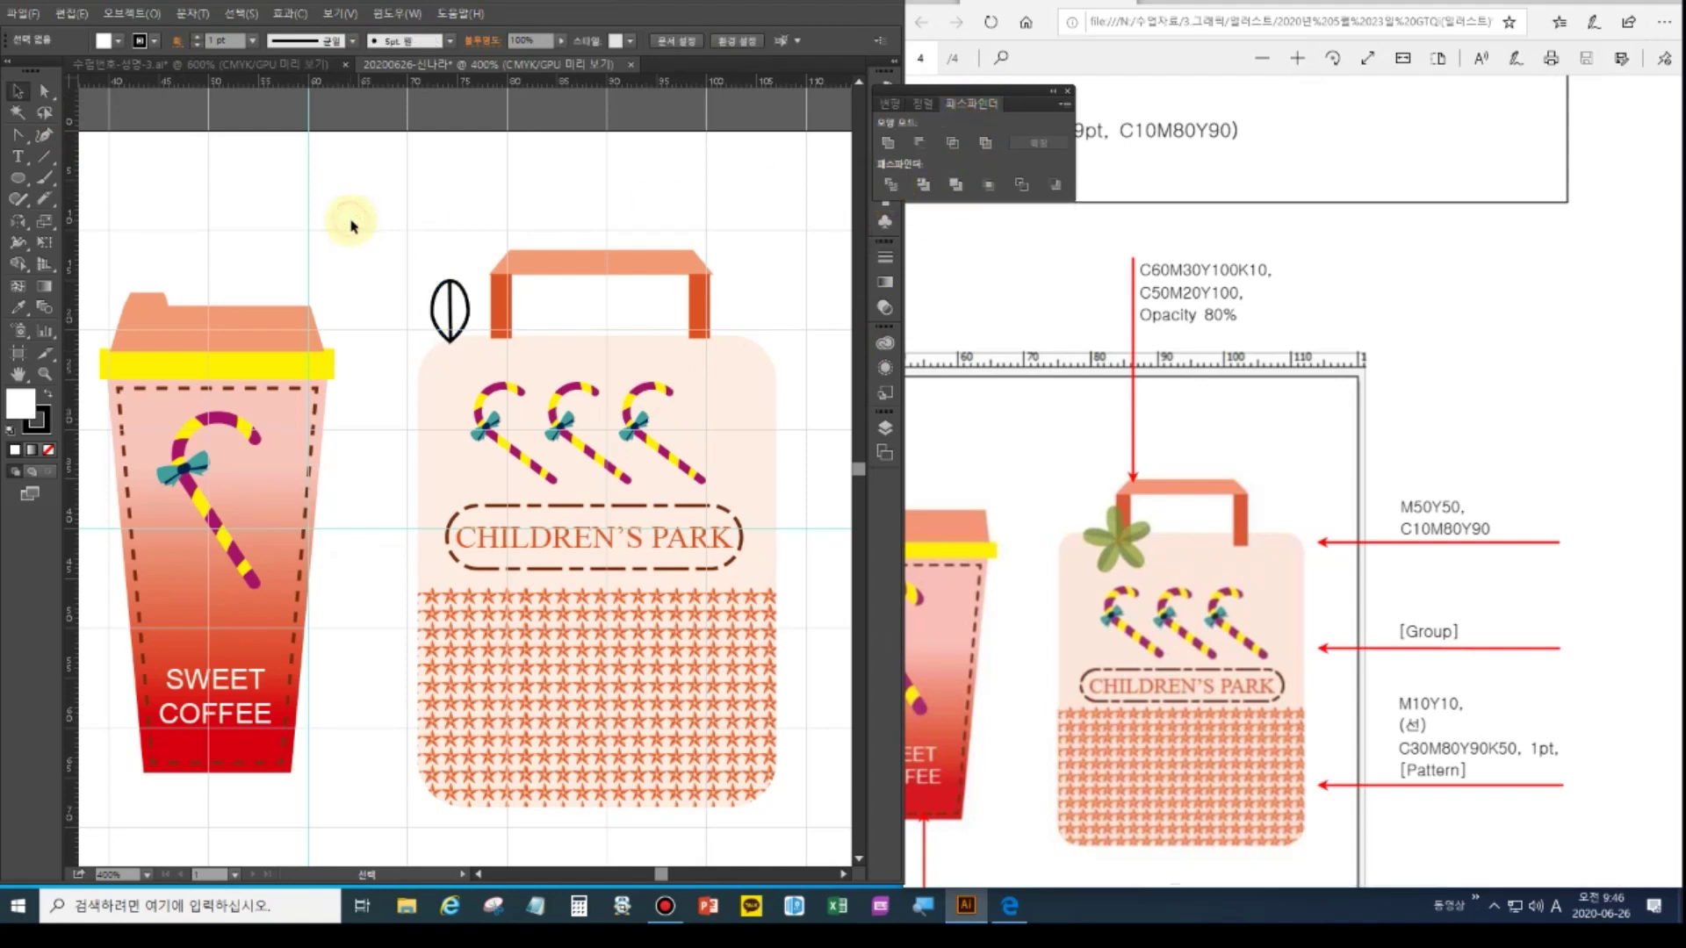
Recolour the first colour swatch to the dark green C60 M30 Y100 K10
click(44, 91)
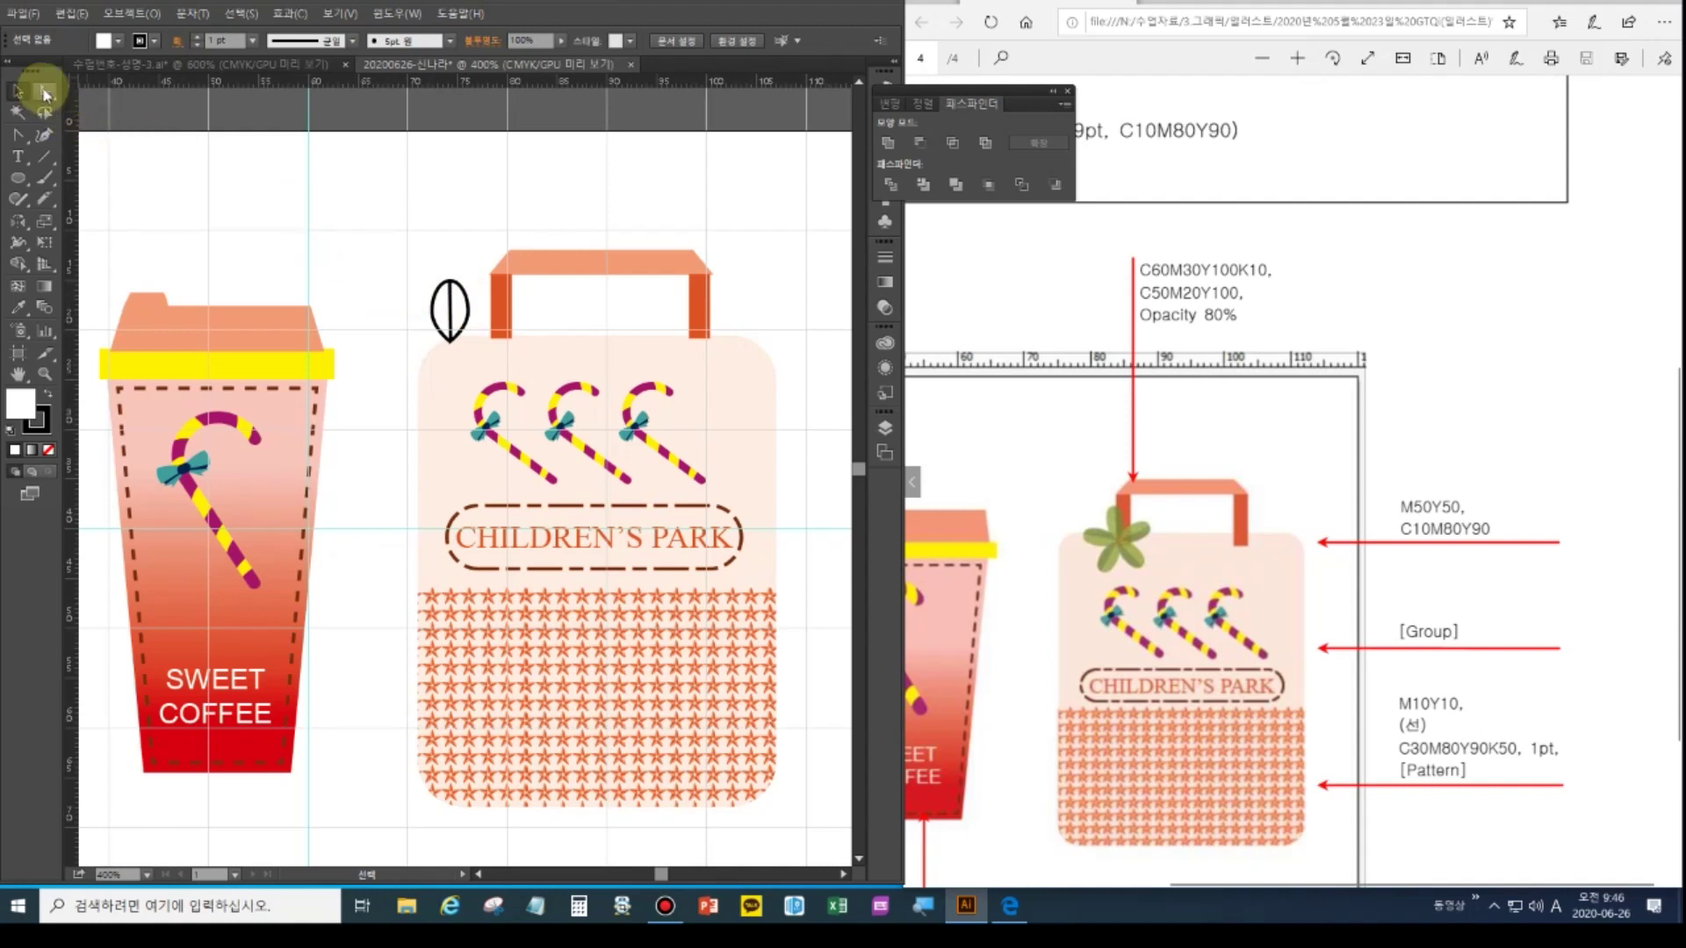
double_click(18, 376)
click(18, 91)
click(117, 299)
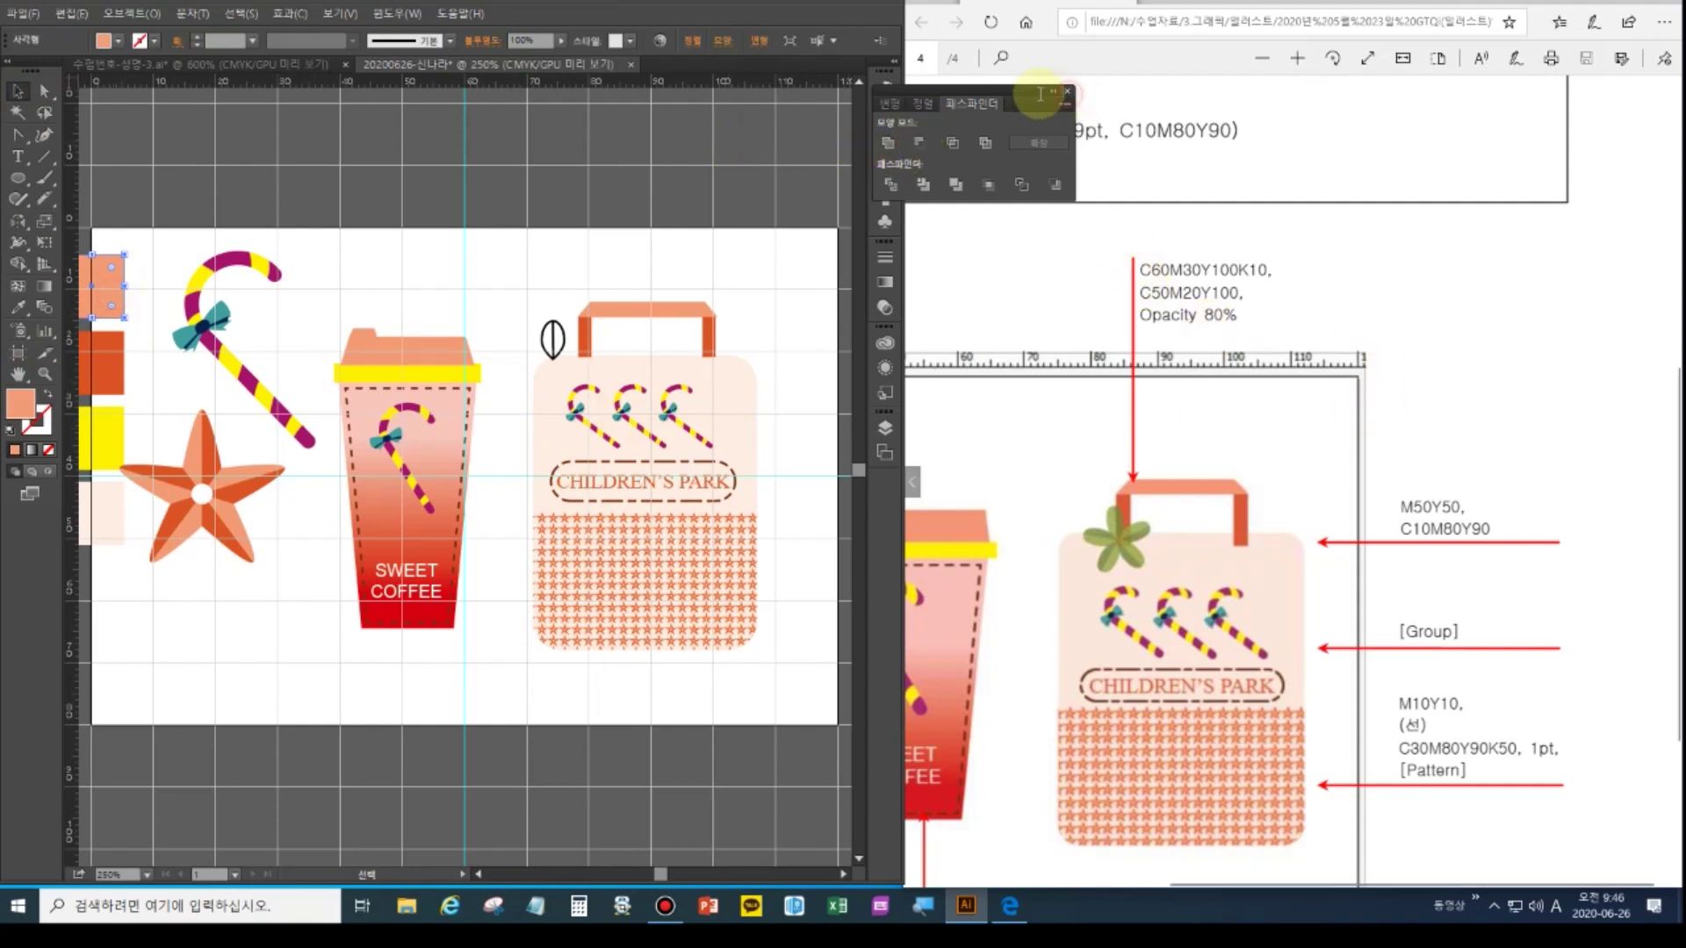
click(873, 108)
click(884, 88)
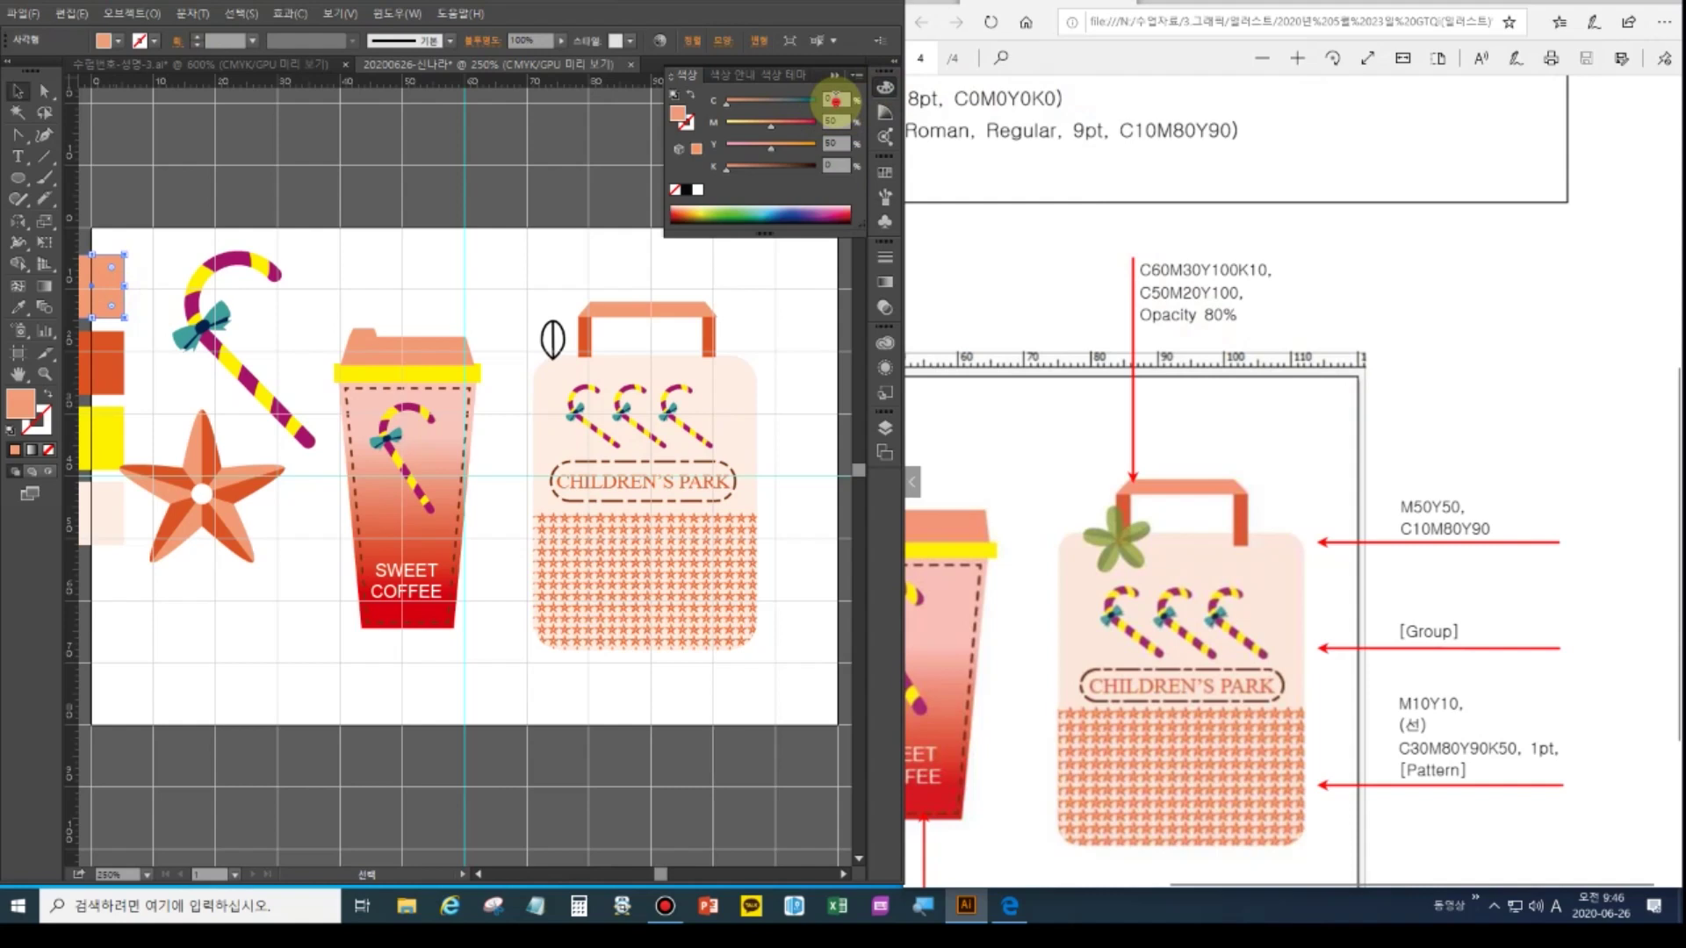
text(60)
key(Tab)
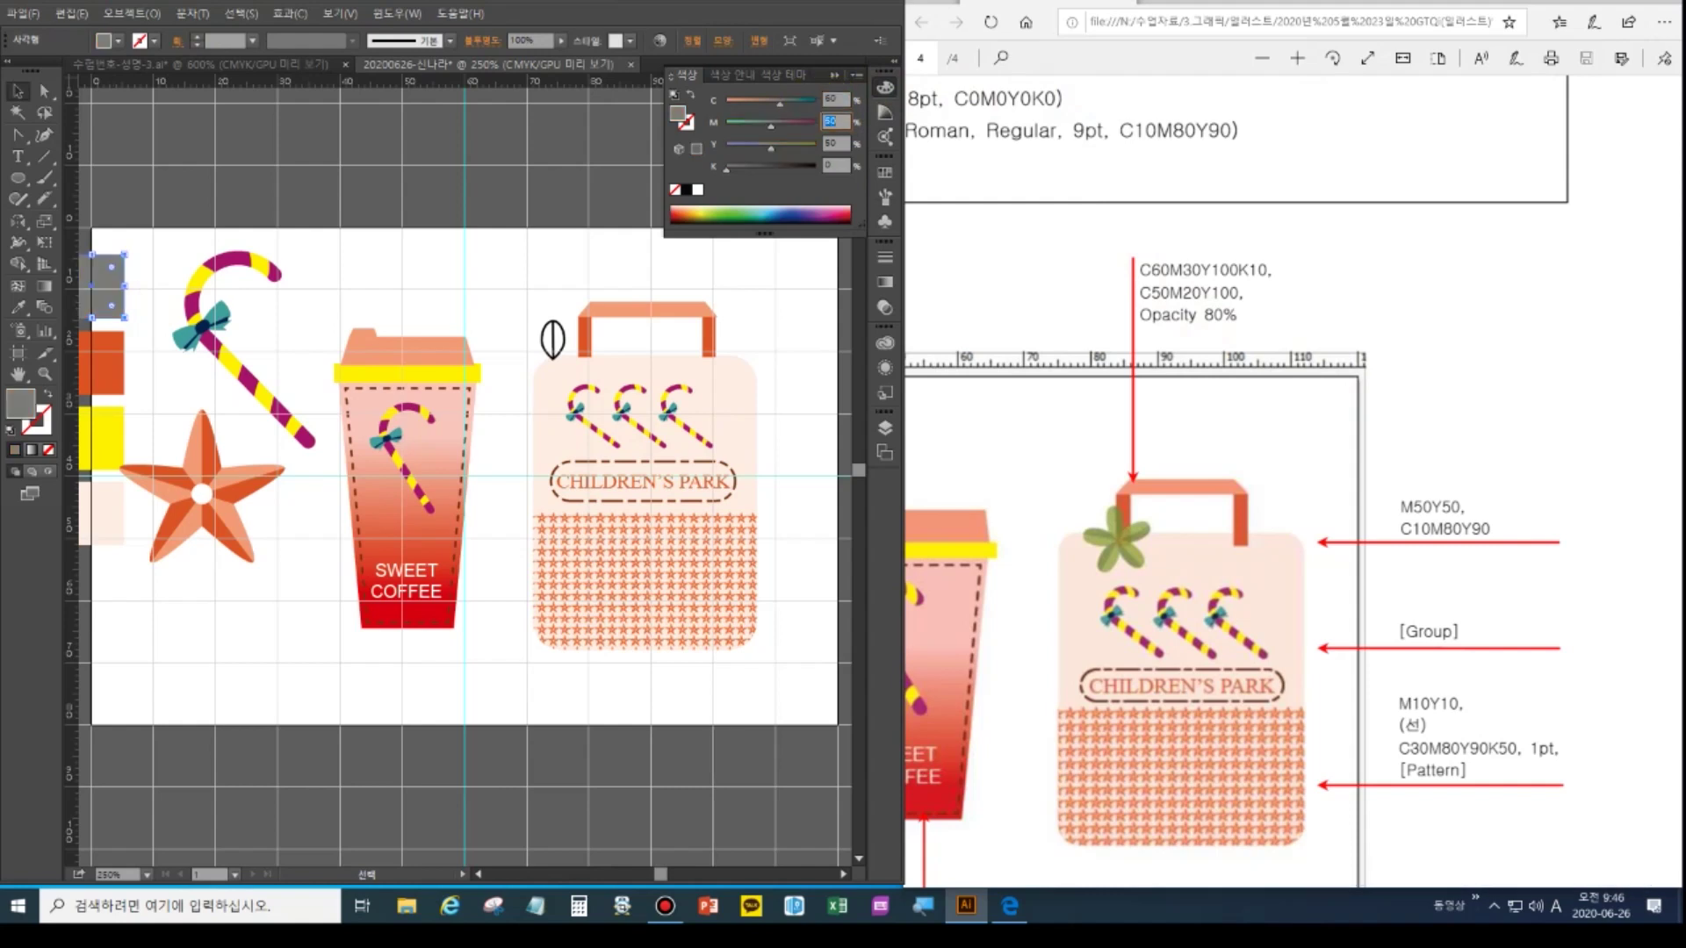
text(30)
key(Tab)
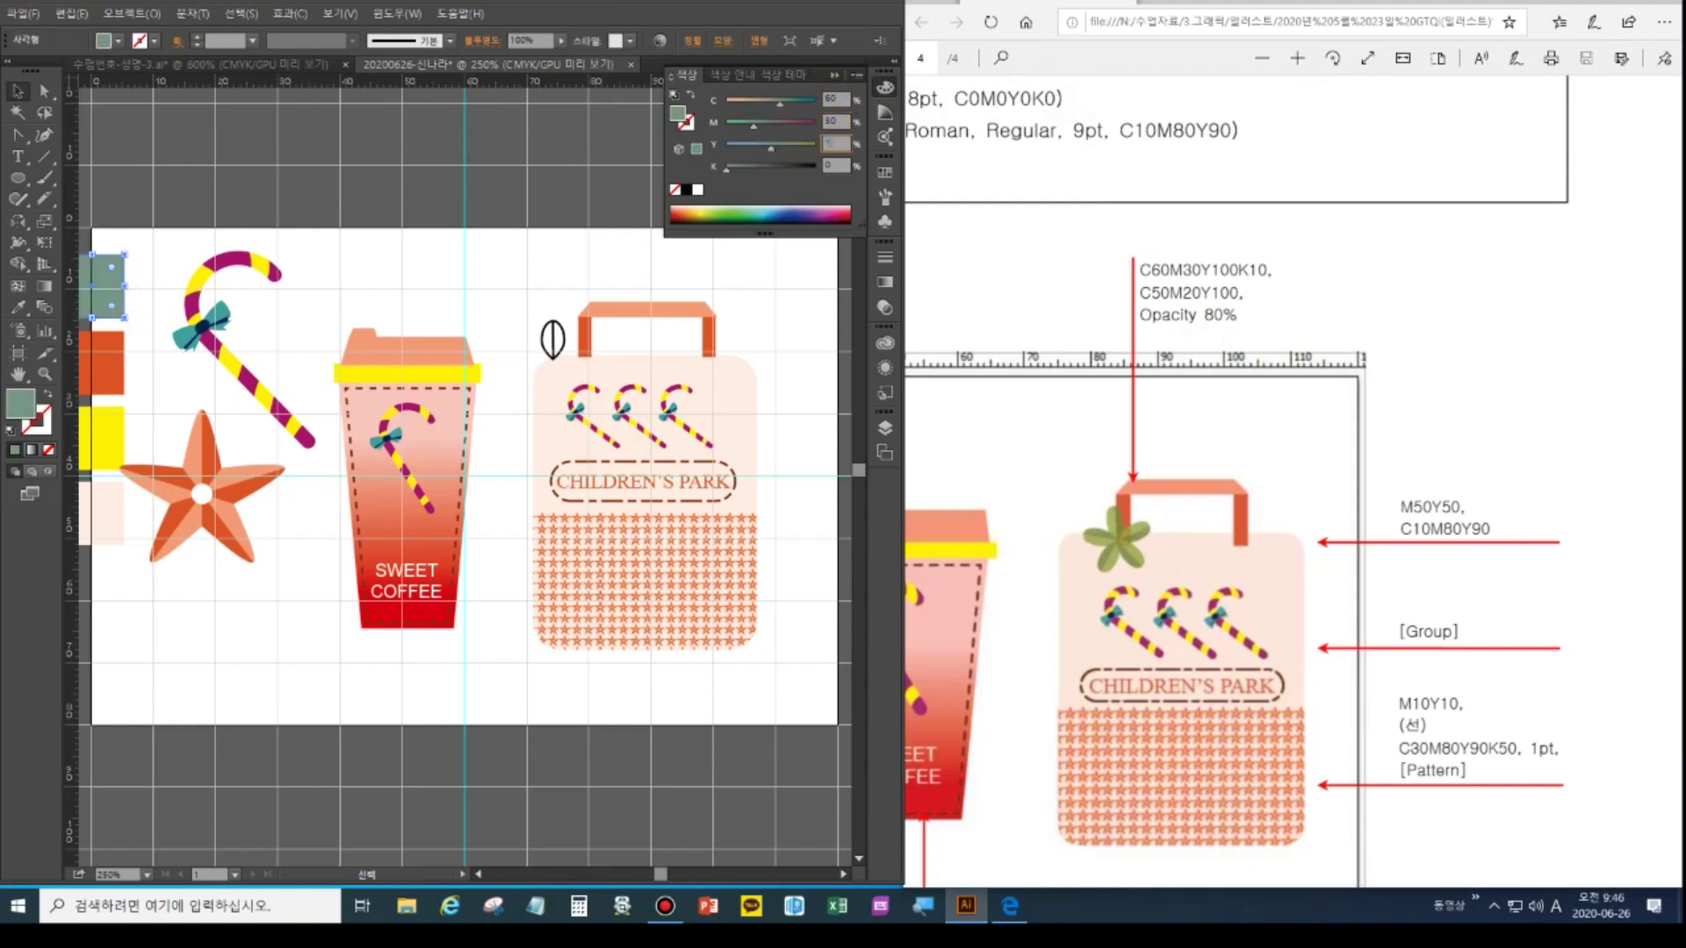
text(10)
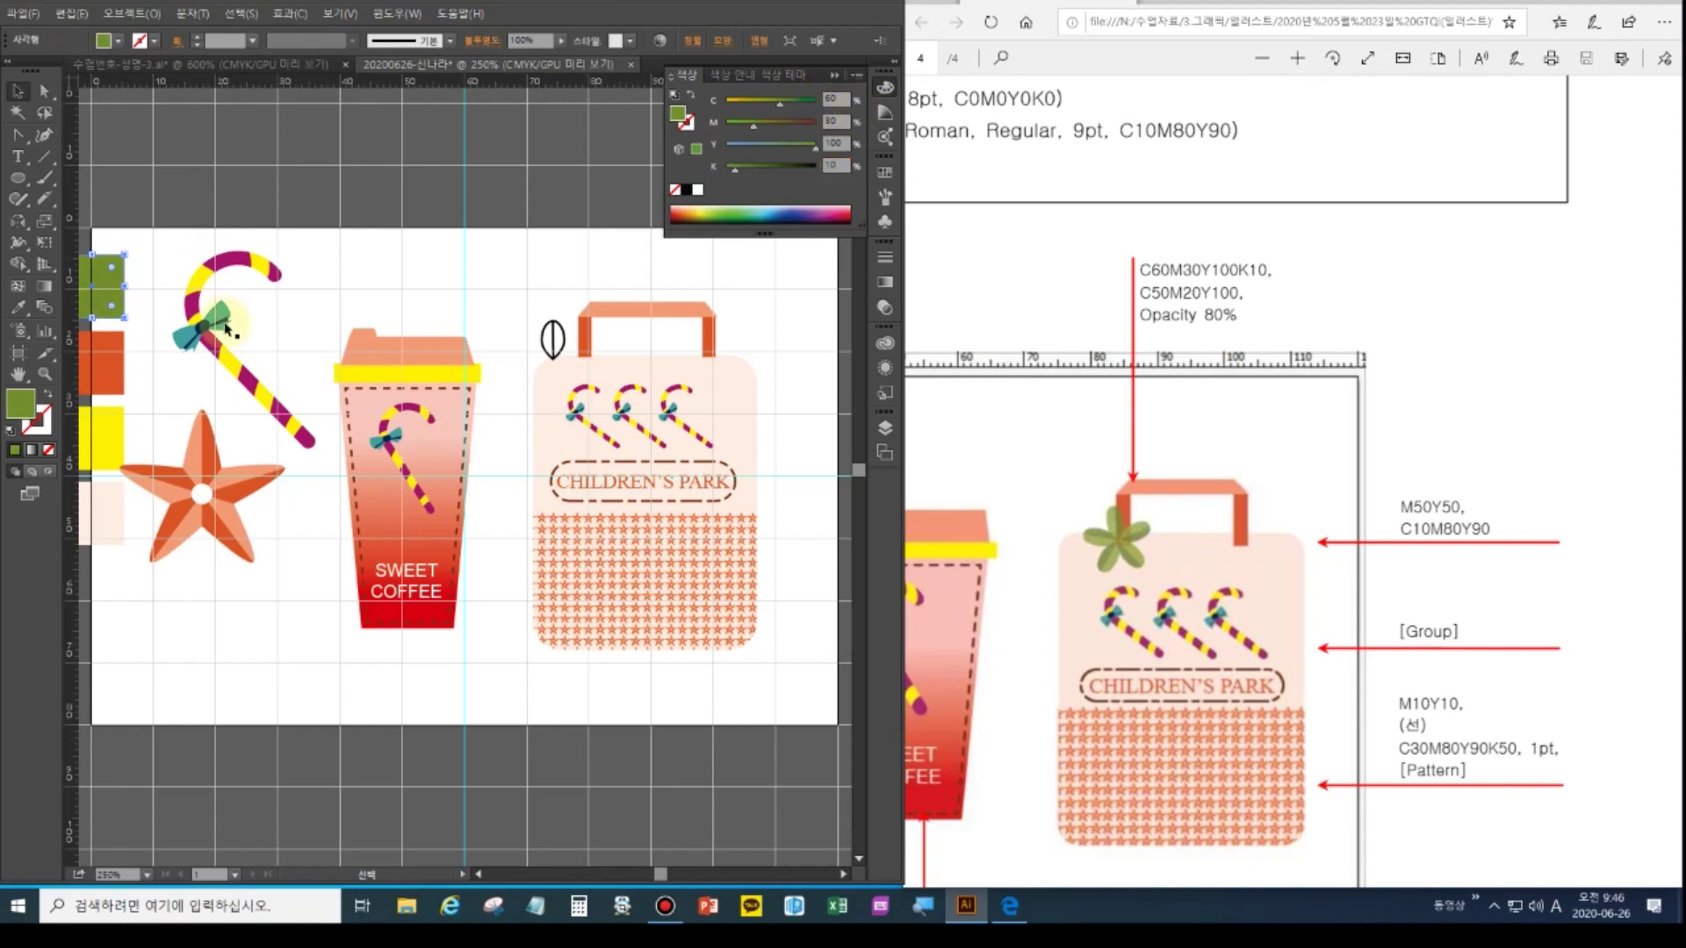
Recolour the second colour swatch to the light green C50 M20 Y100 K0
click(104, 348)
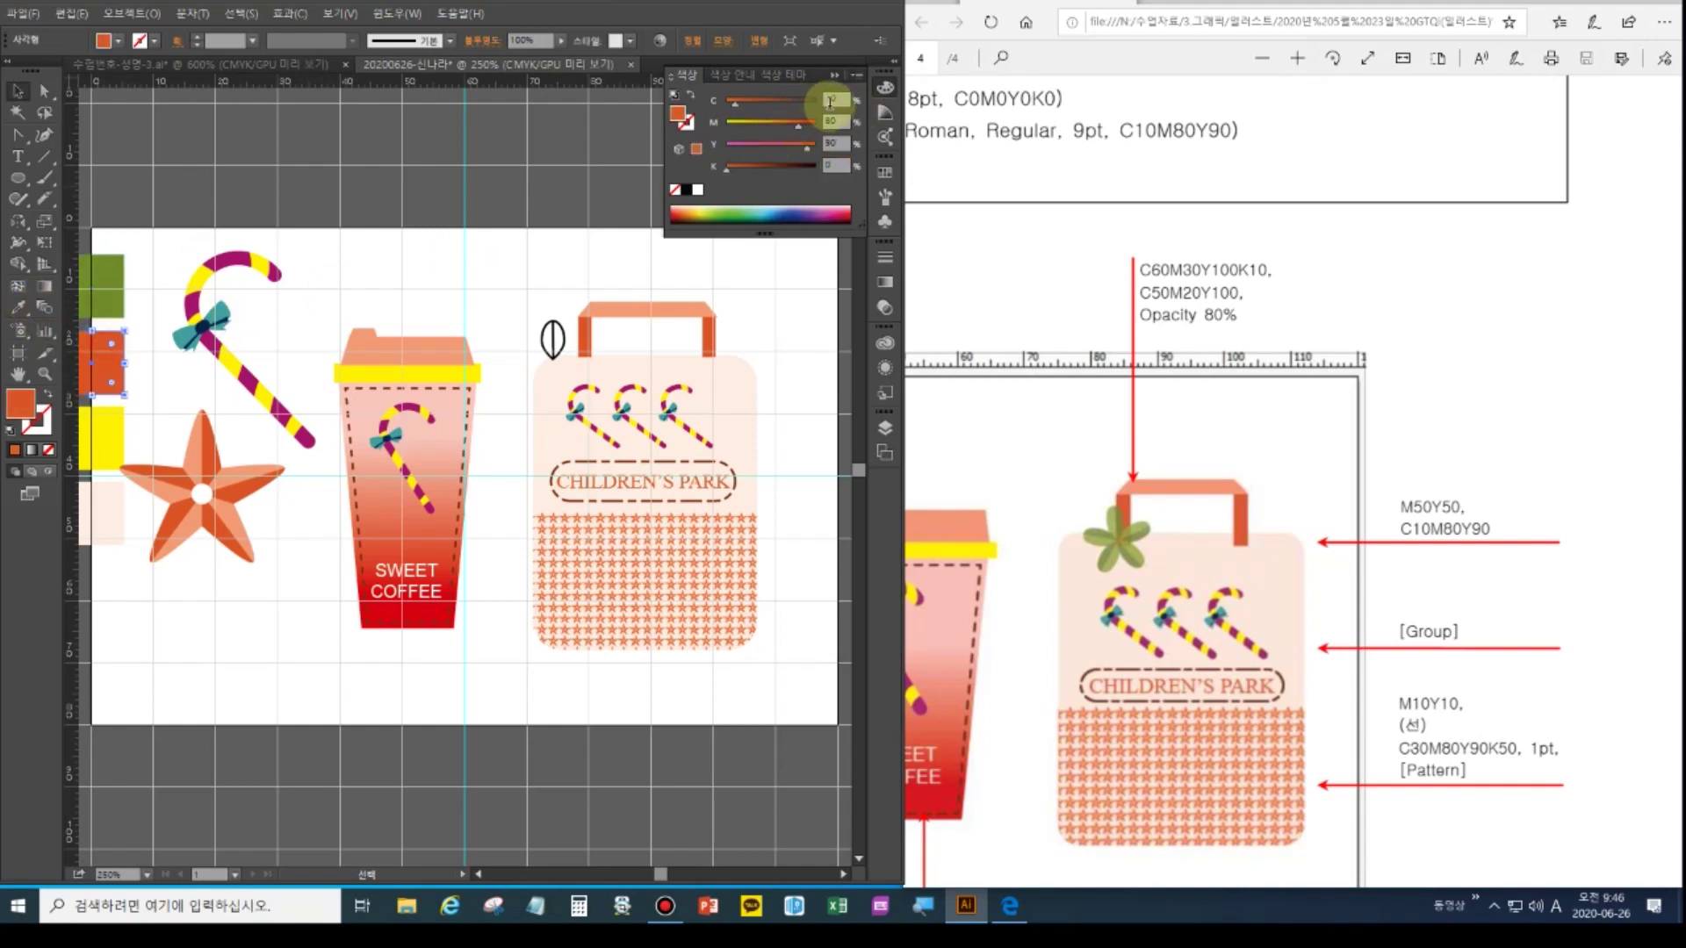
drag(844, 99, 773, 92)
text(50)
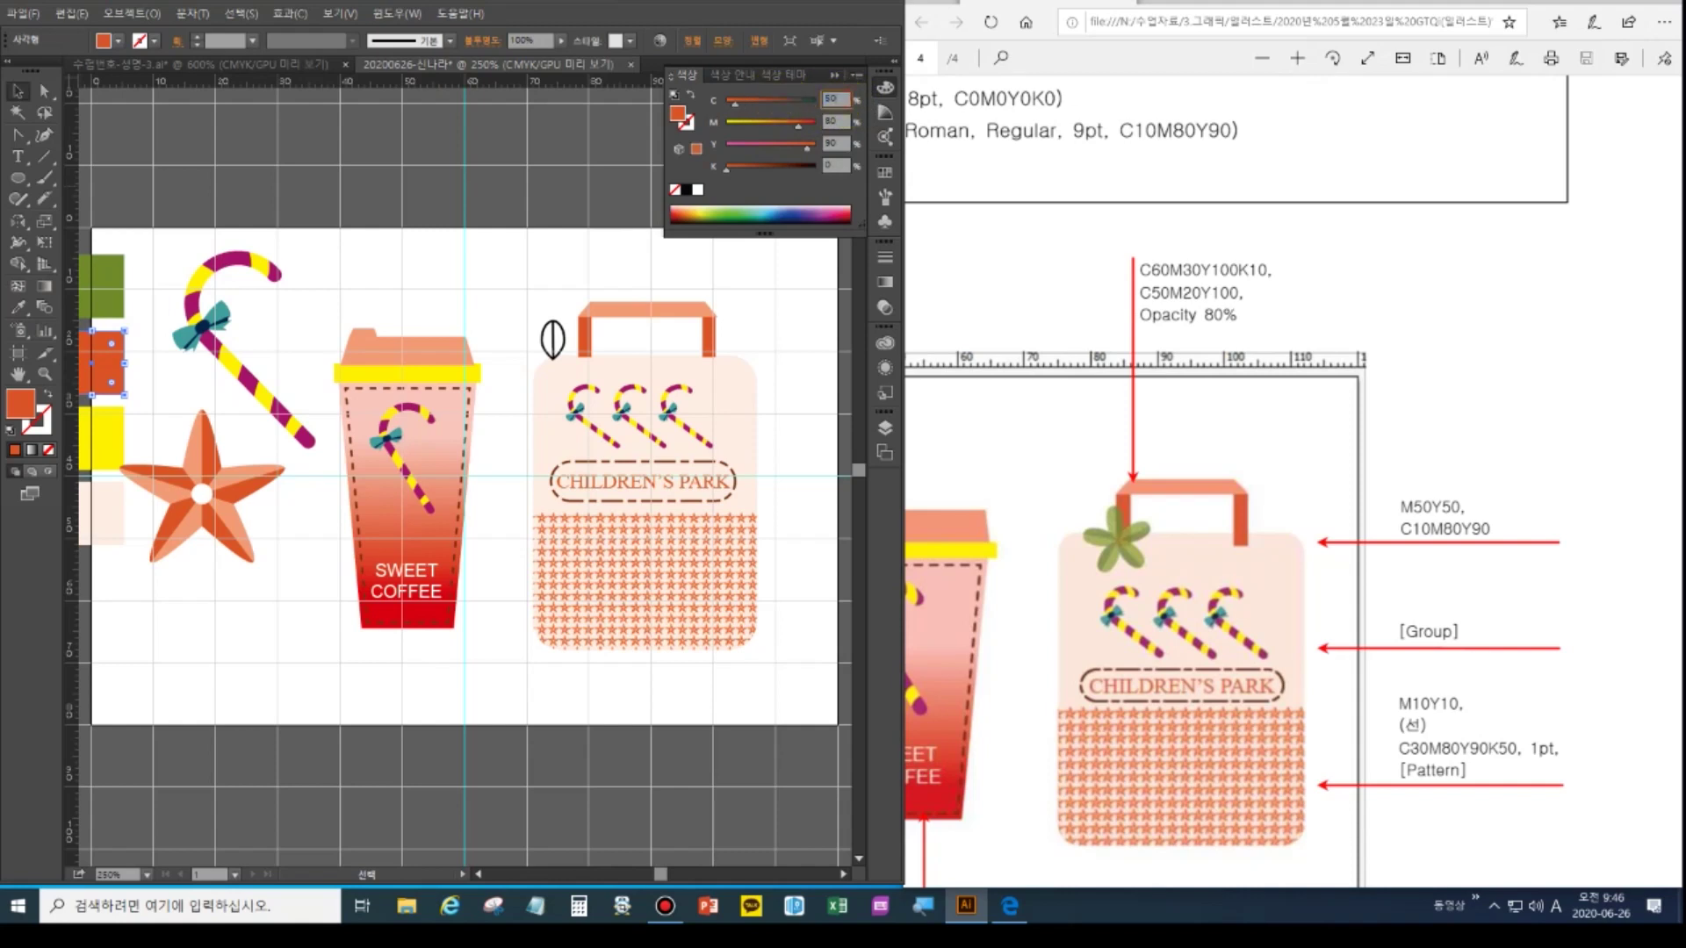
key(Tab)
text(20)
key(Tab)
text(100)
key(Tab)
key(Return)
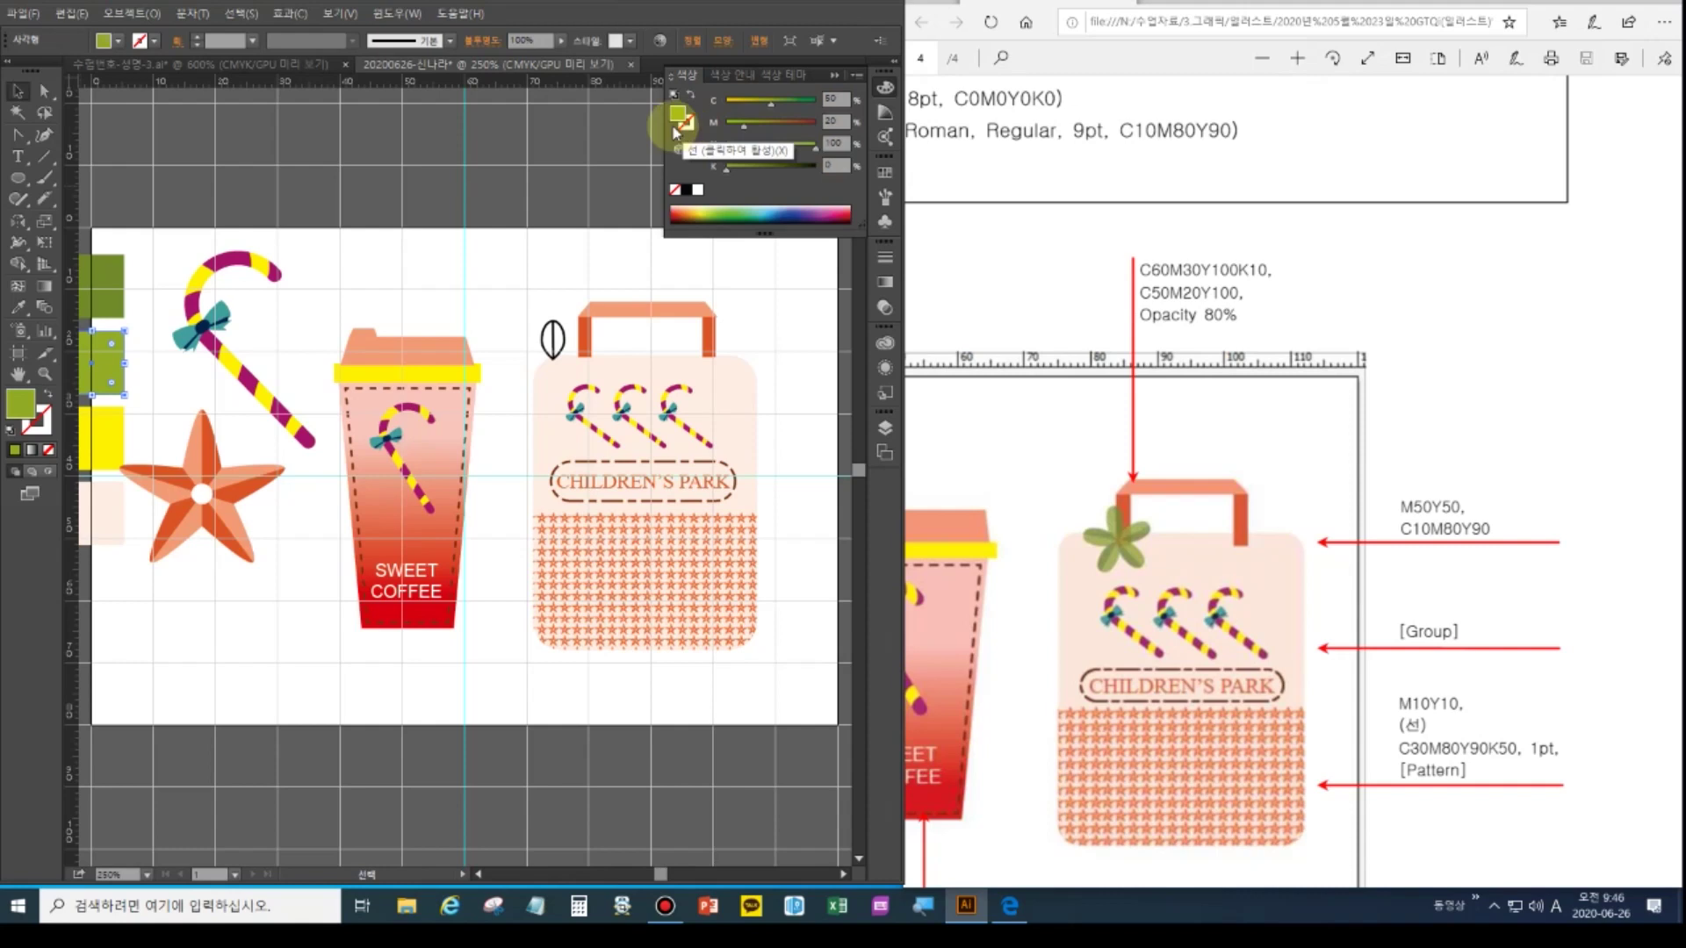
Ungroup the divided petal so its two halves can be coloured separately
click(17, 91)
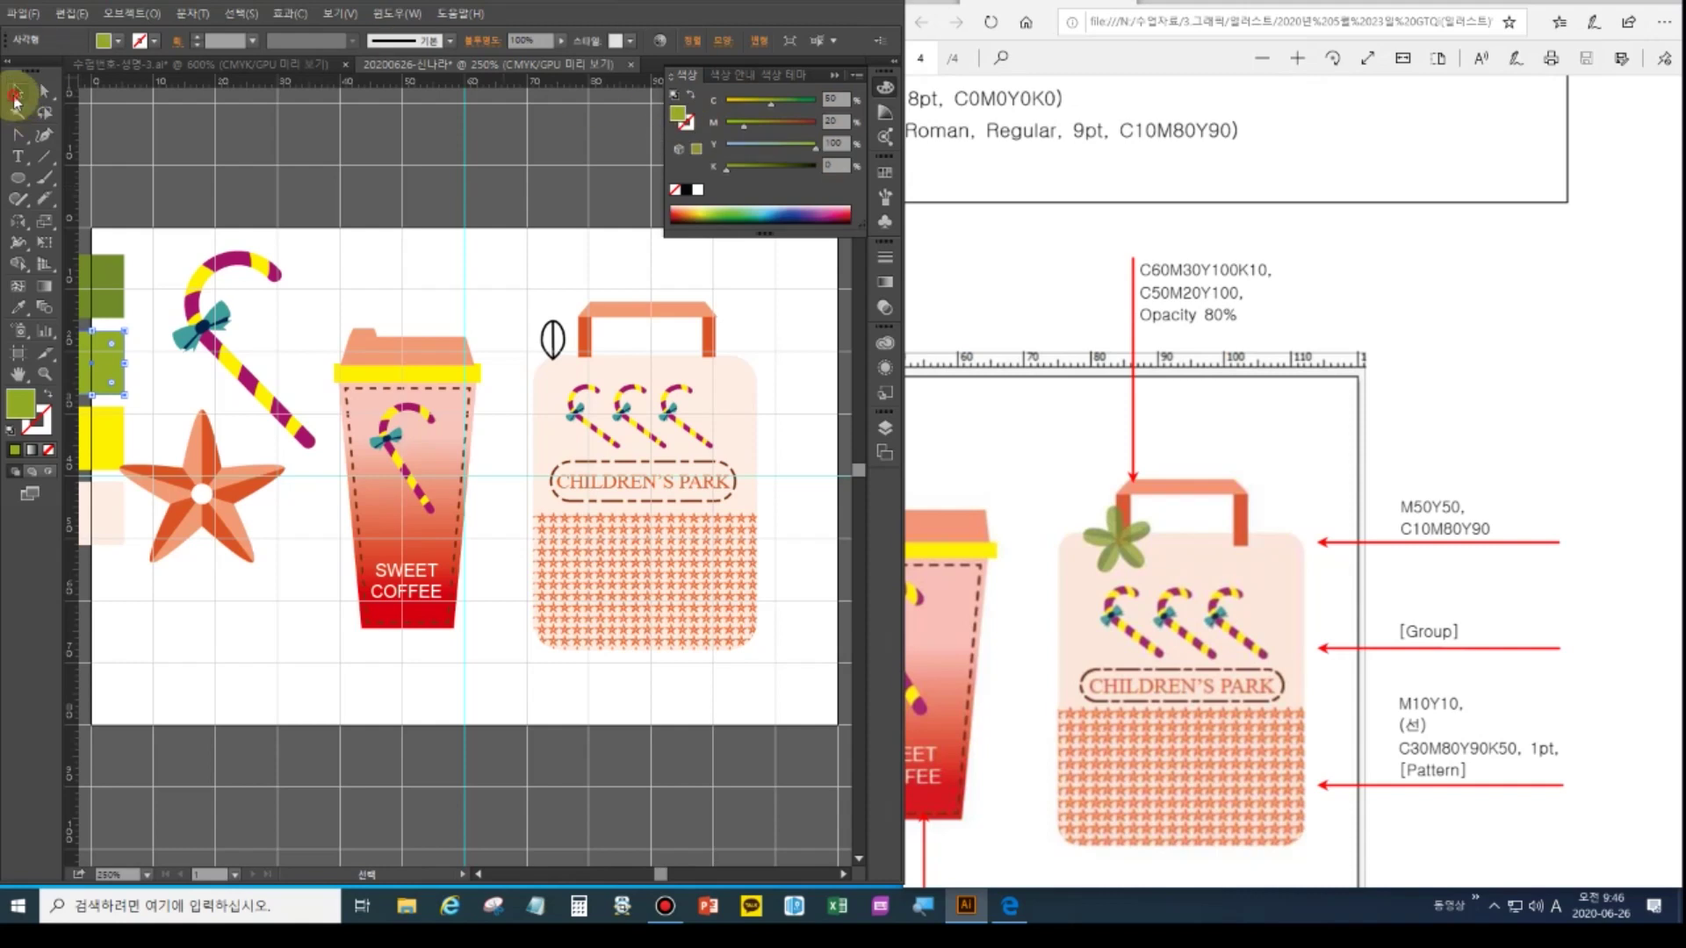
click(557, 338)
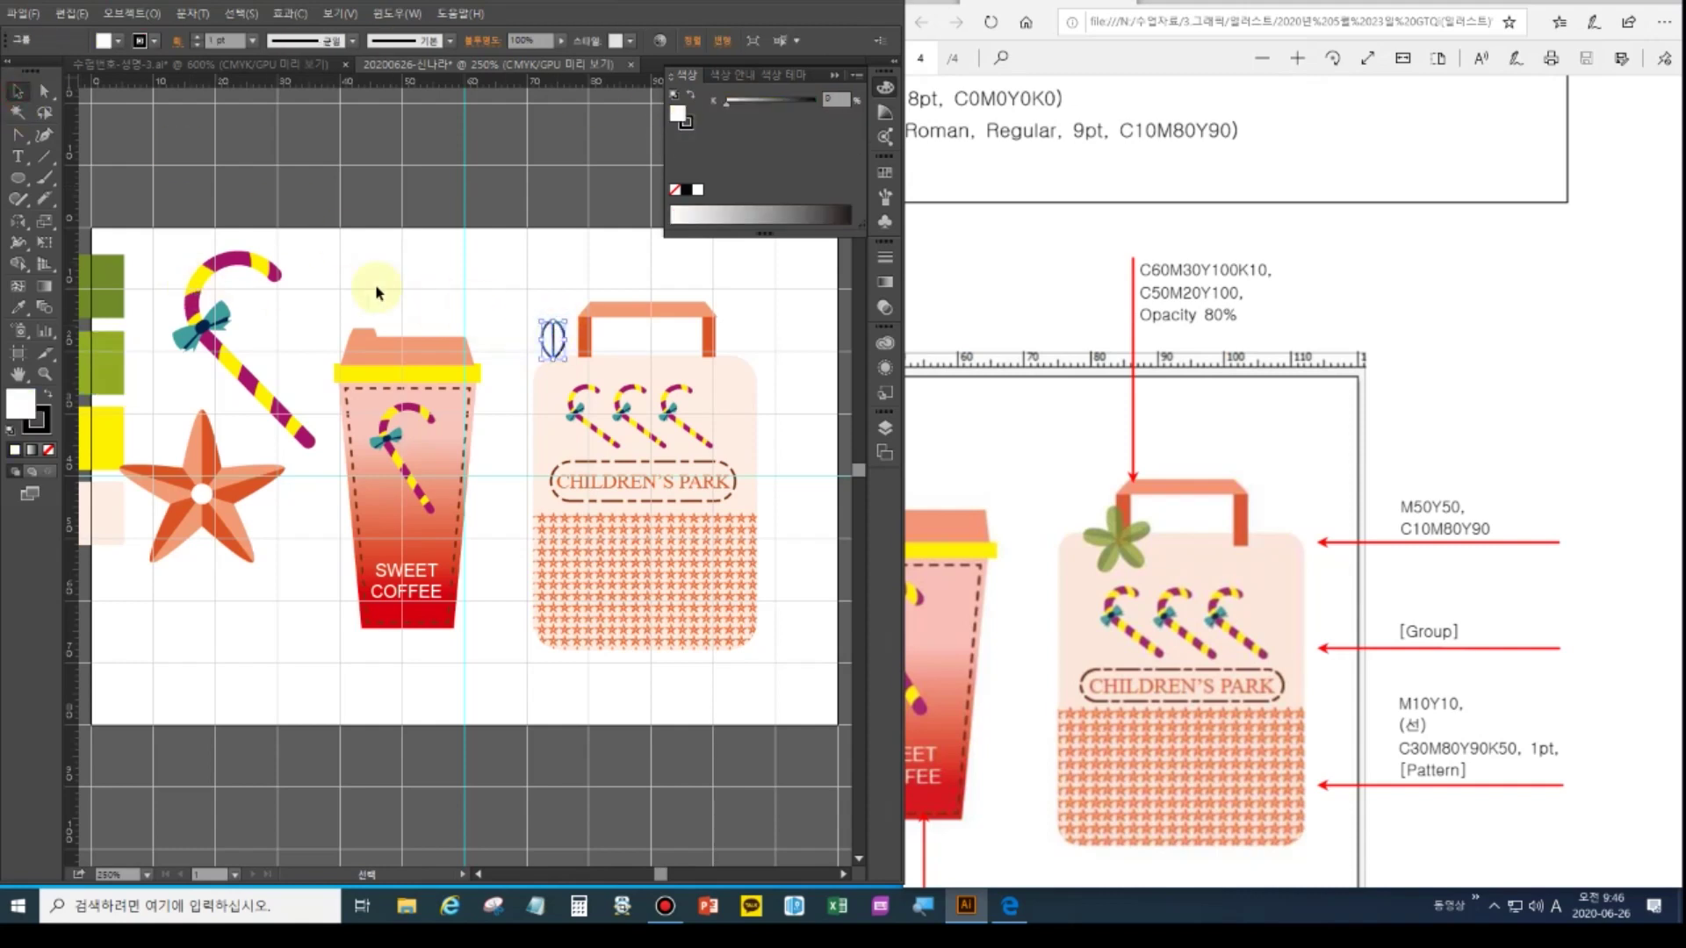
right_click(553, 343)
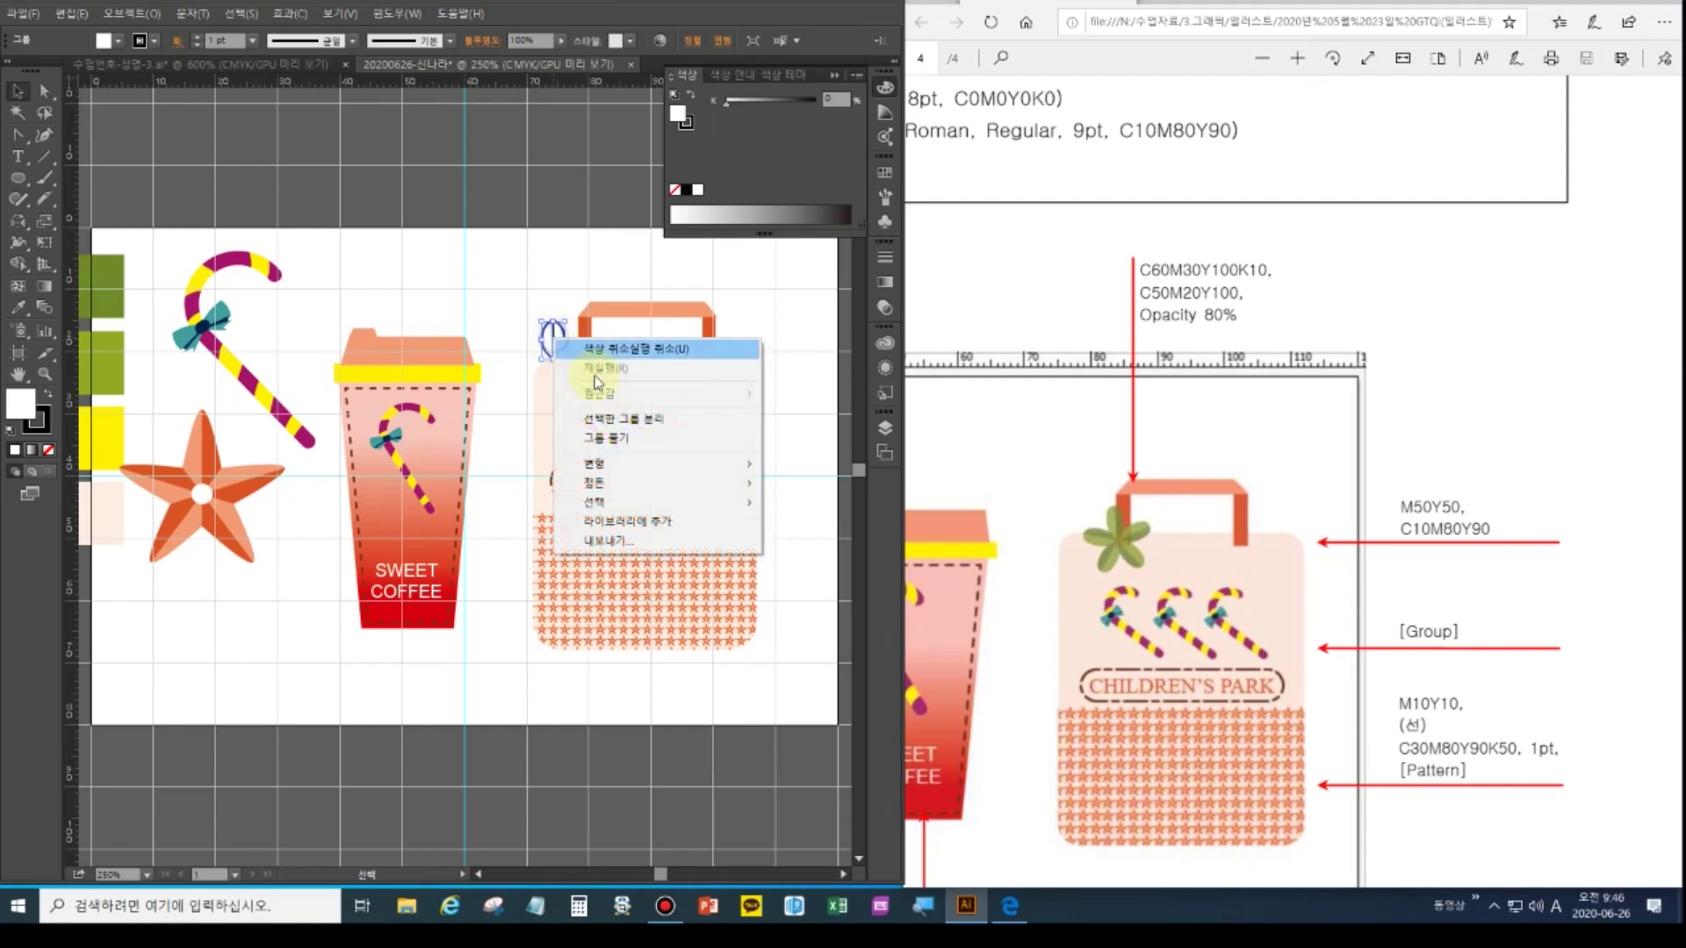
click(621, 436)
click(525, 286)
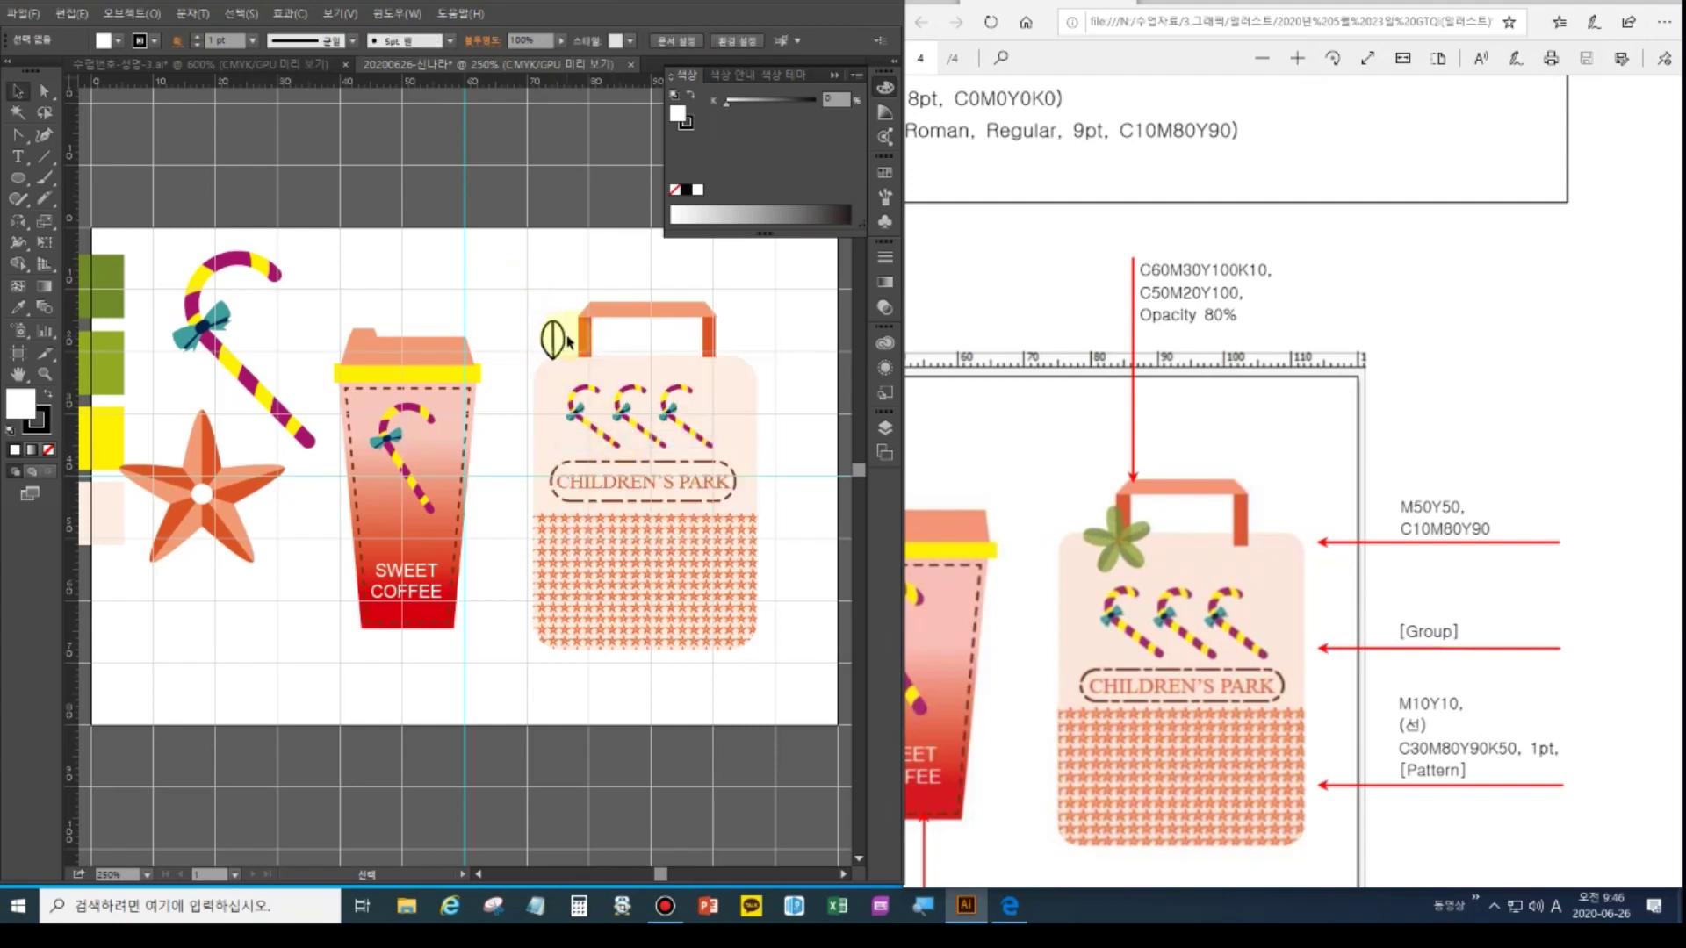
Fill the petal's right half with the dark green of the first swatch using the Eyedropper
click(562, 339)
click(18, 307)
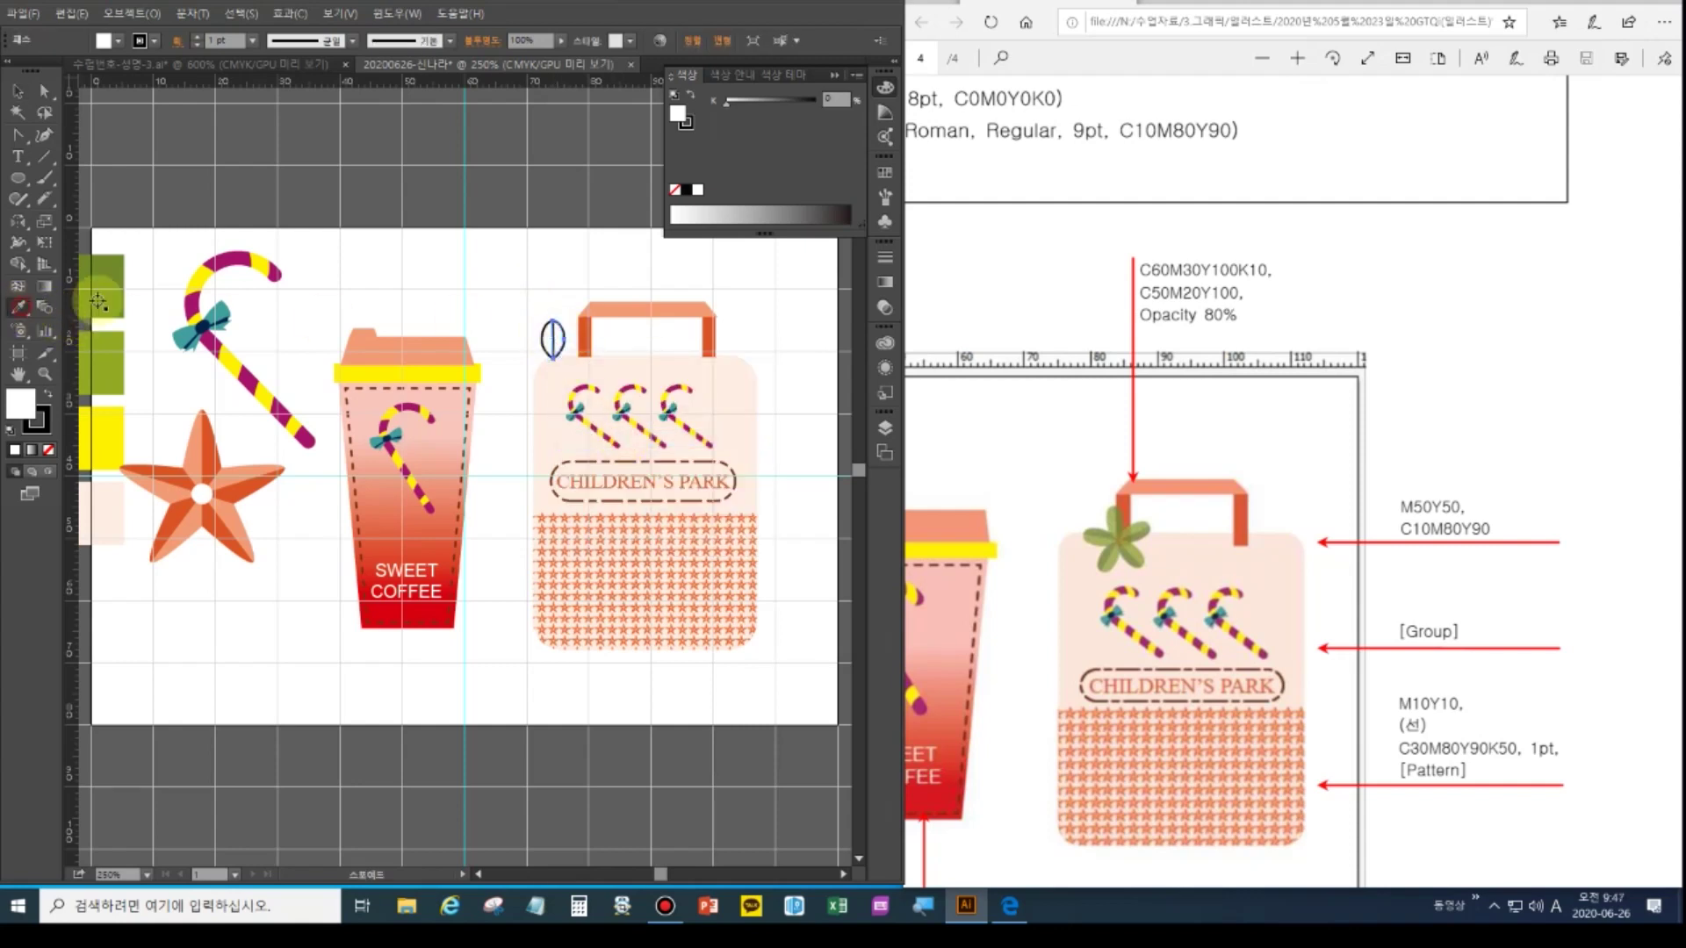
click(107, 285)
click(17, 90)
Fill the petal's left half with the light green of the second swatch using the Eyedropper
click(553, 338)
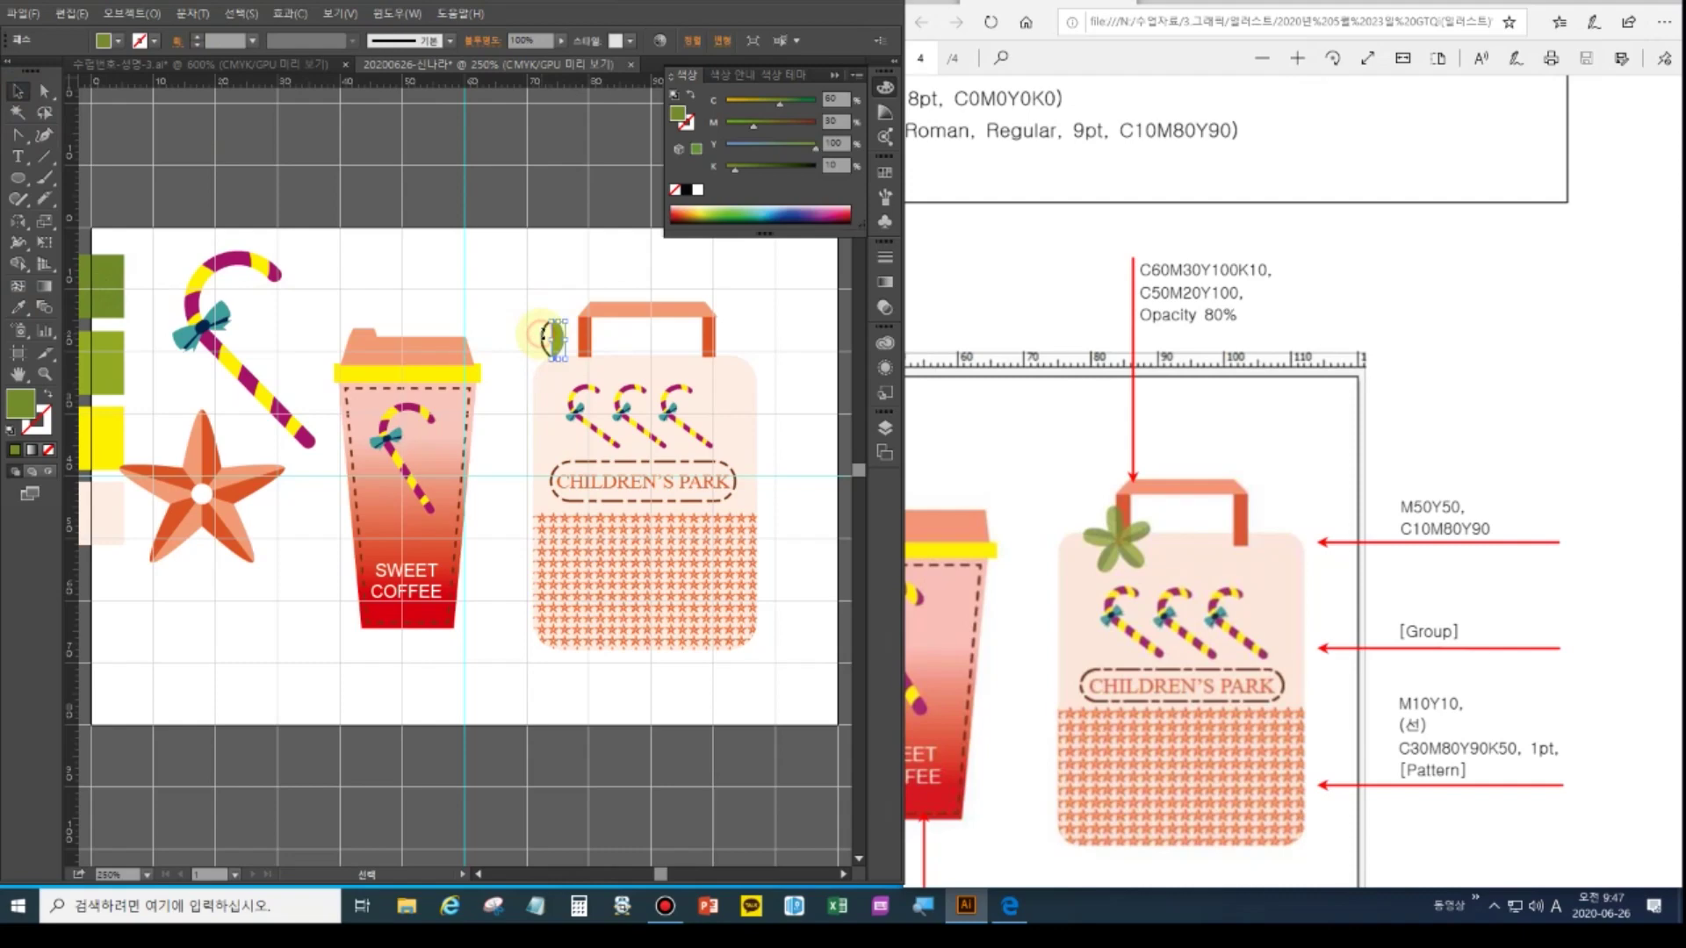
key(ctrl+plus)
key(ctrl+plus)
key(ctrl+plus)
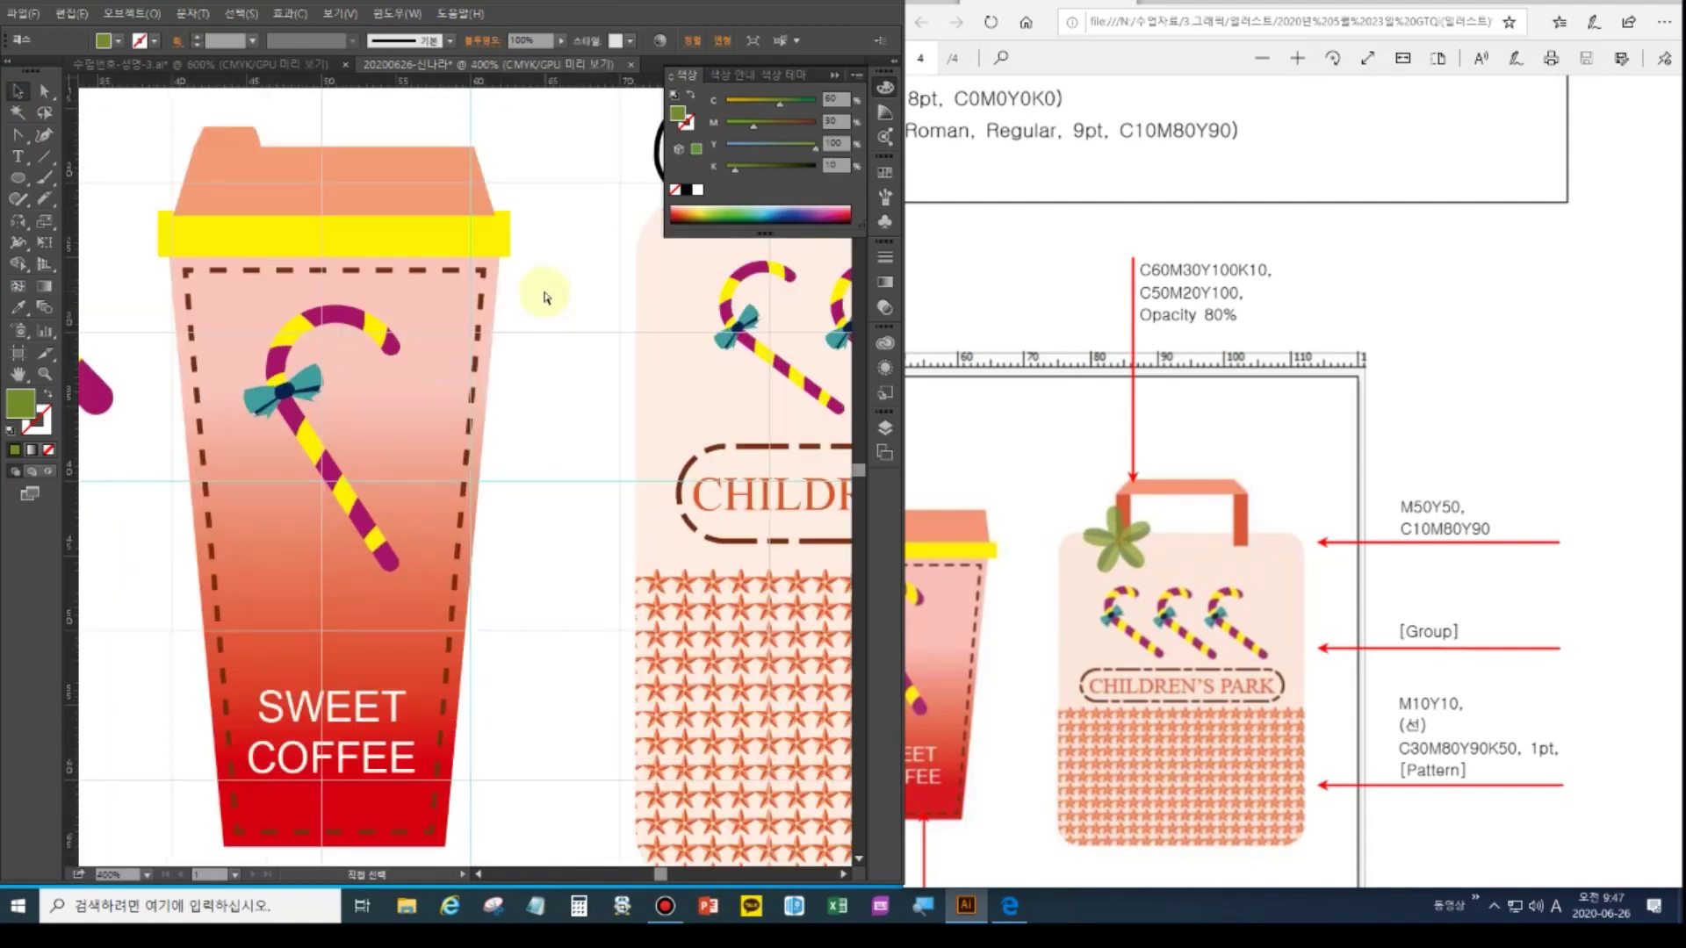
drag(583, 313, 403, 376)
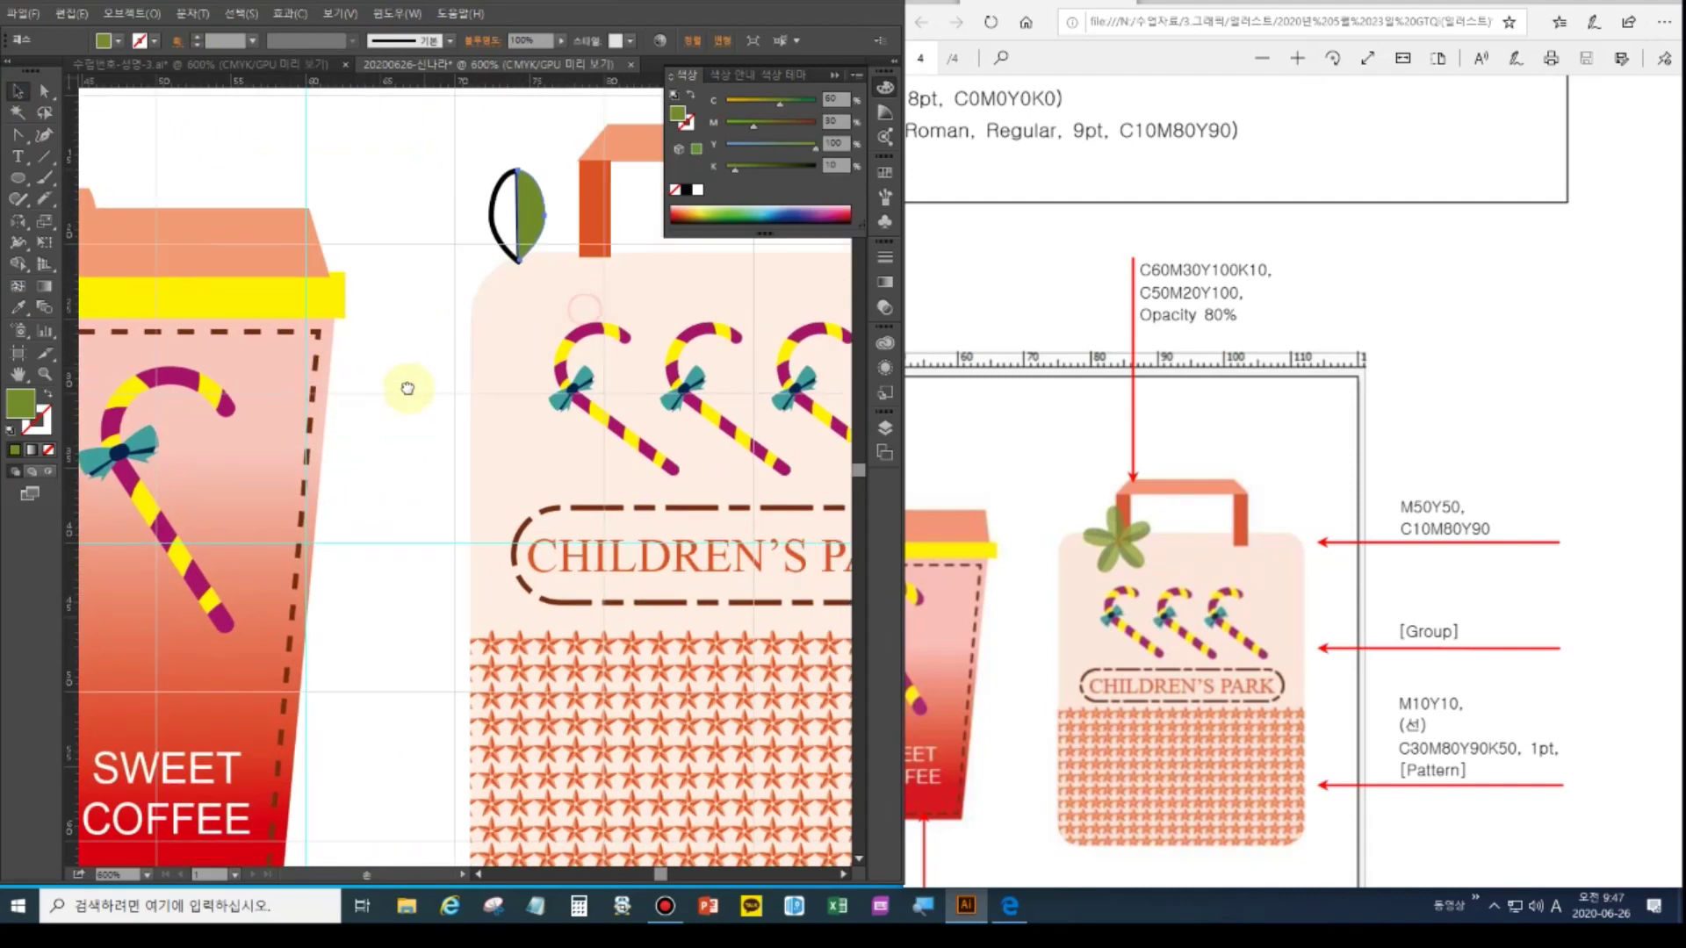
scroll(403, 376, up, 1)
click(497, 273)
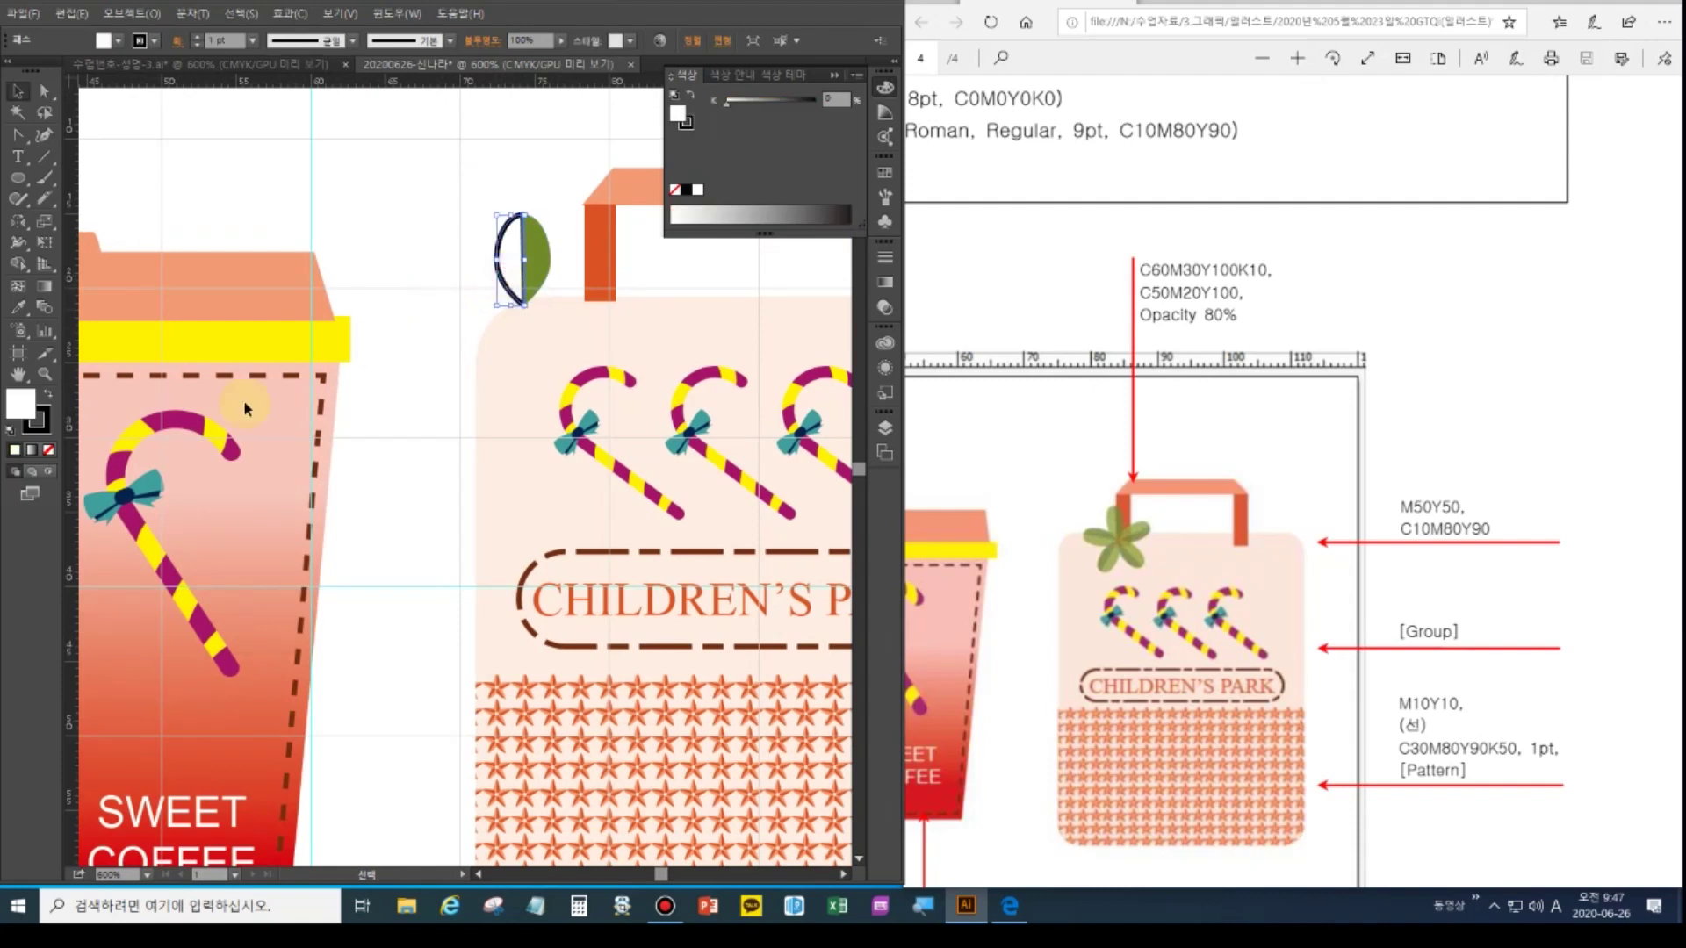
click(18, 375)
double_click(17, 376)
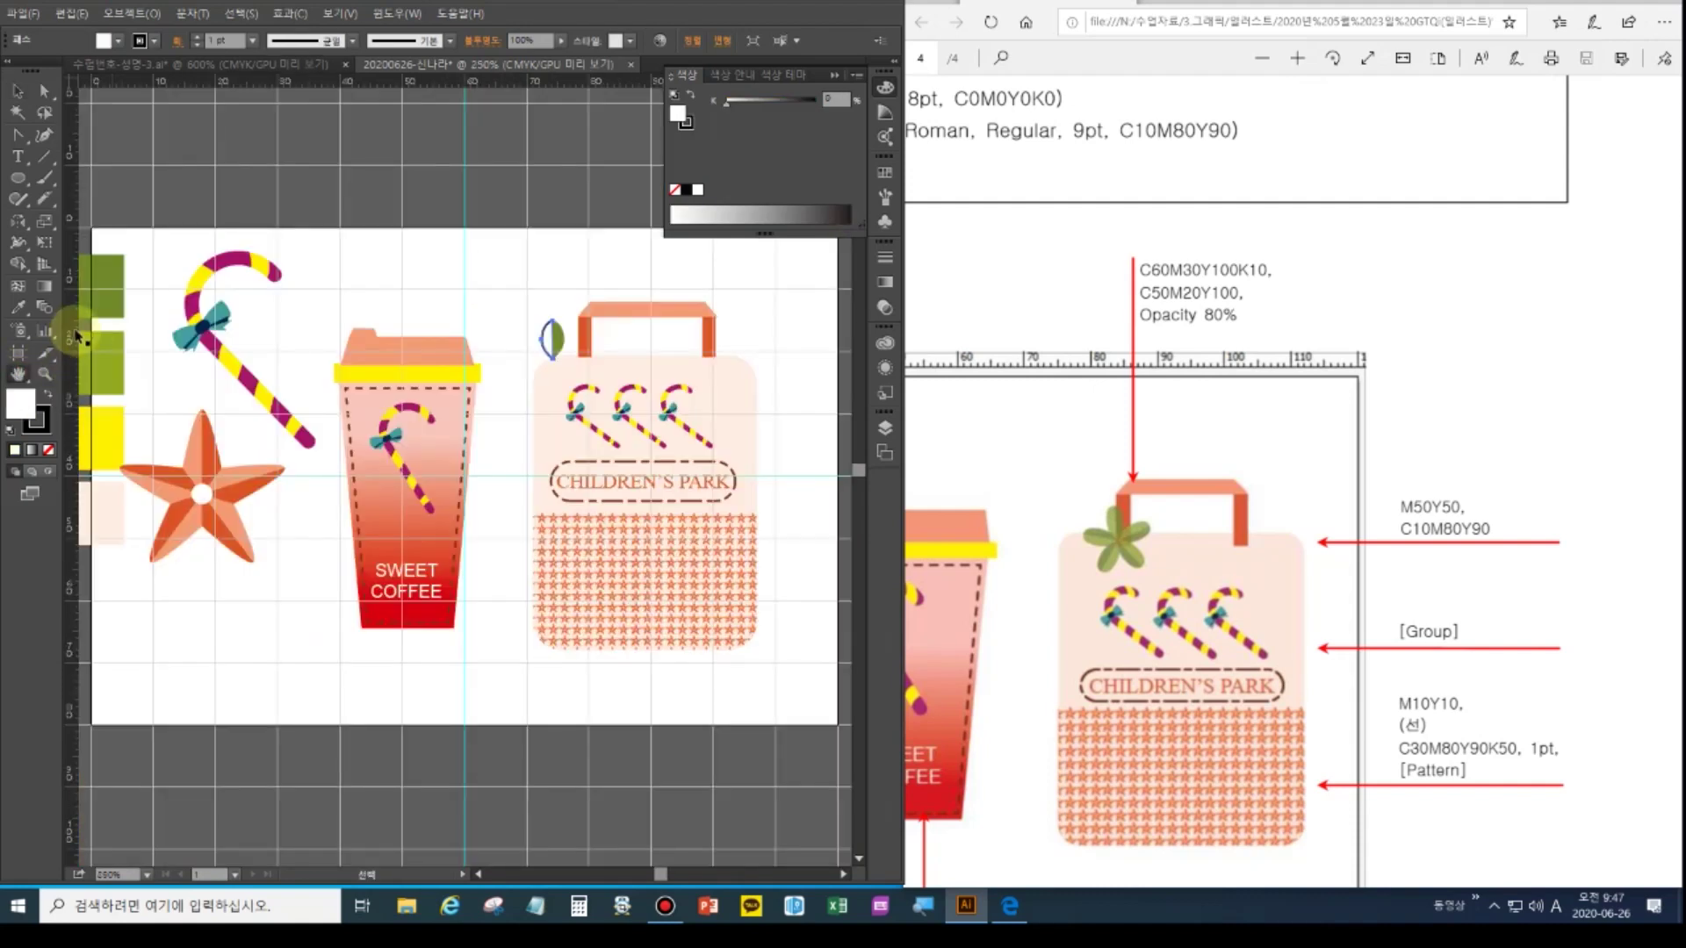
click(19, 307)
click(105, 364)
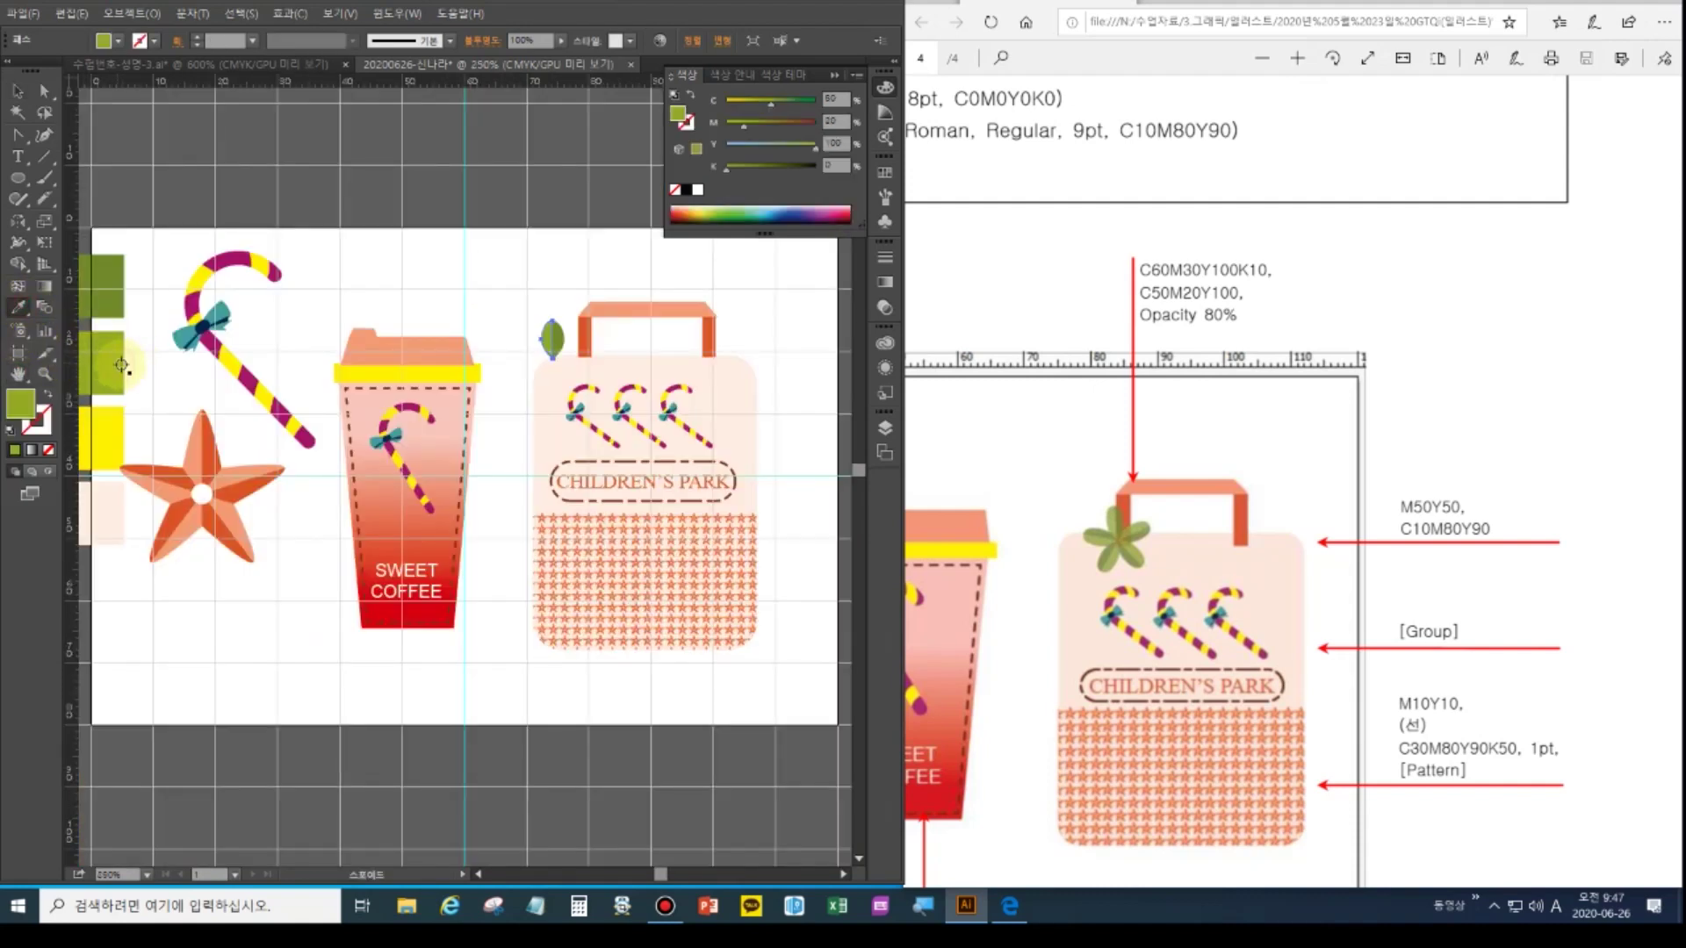
click(16, 91)
click(524, 307)
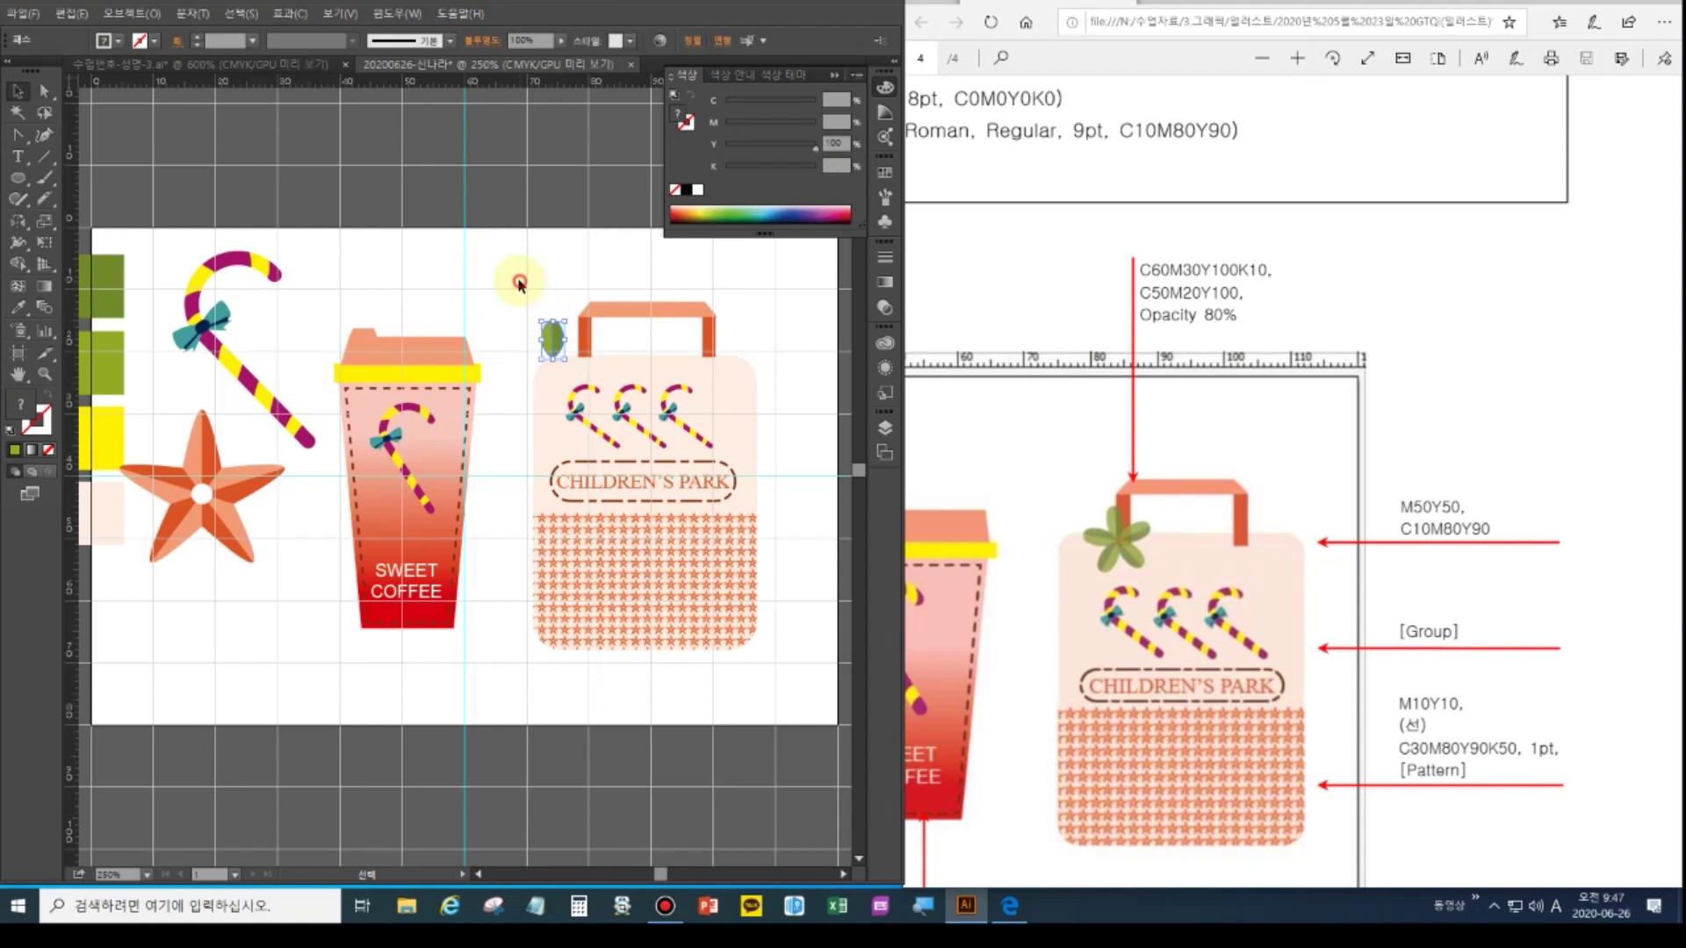
click(44, 92)
drag(532, 307, 571, 342)
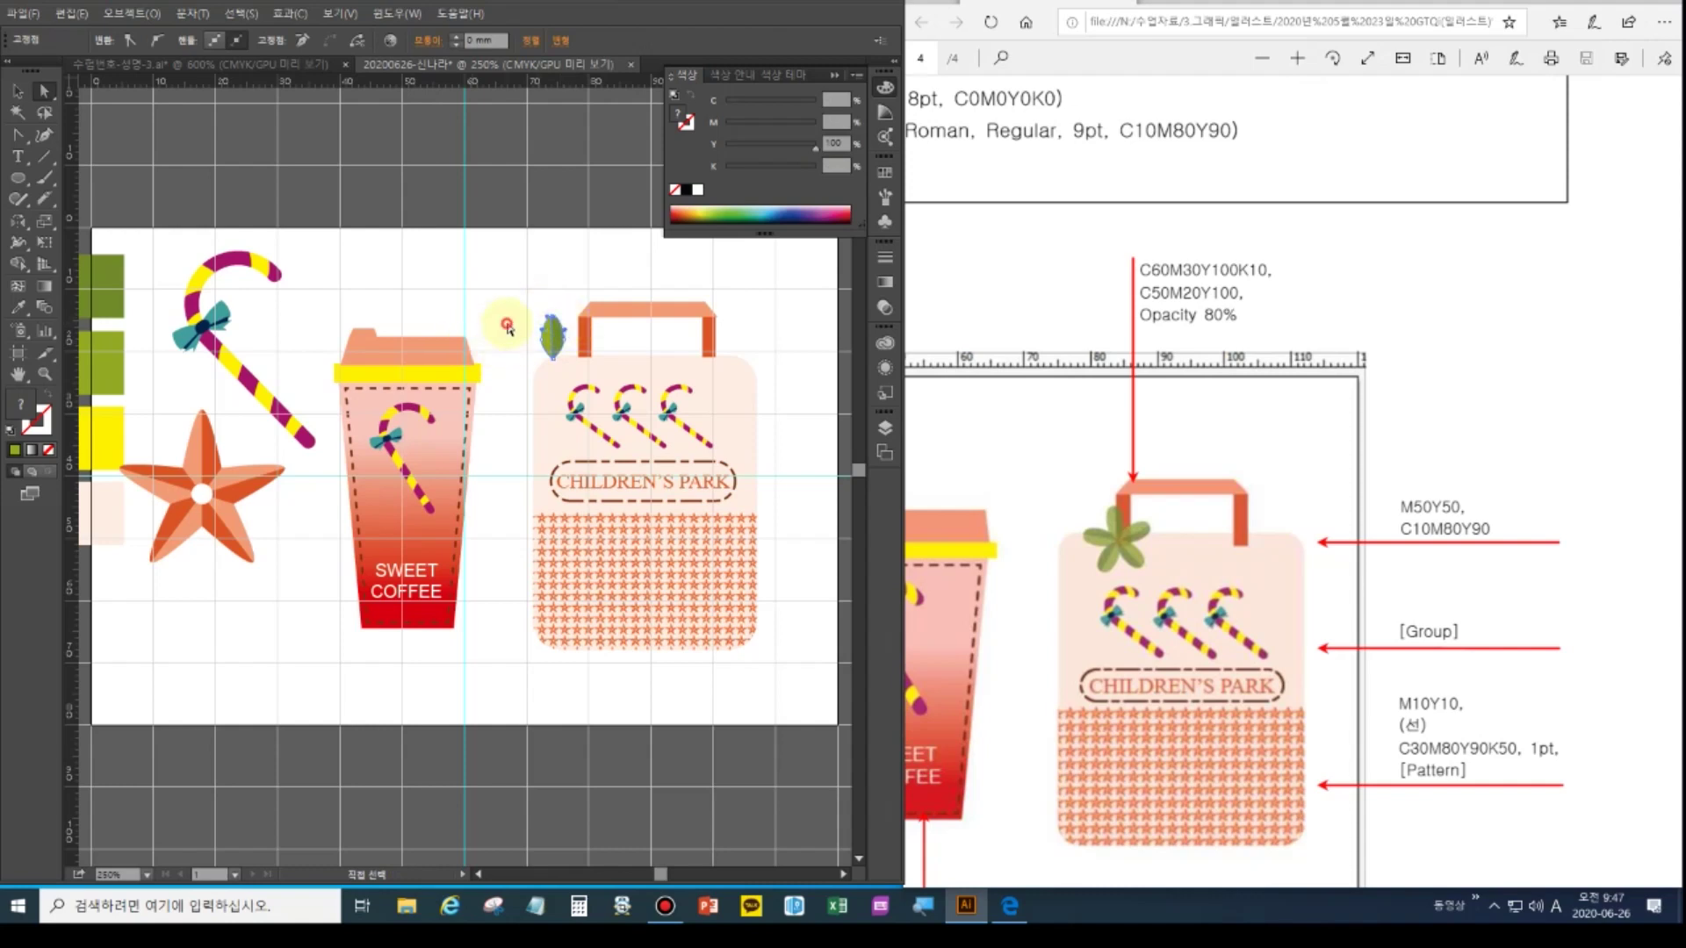
click(538, 344)
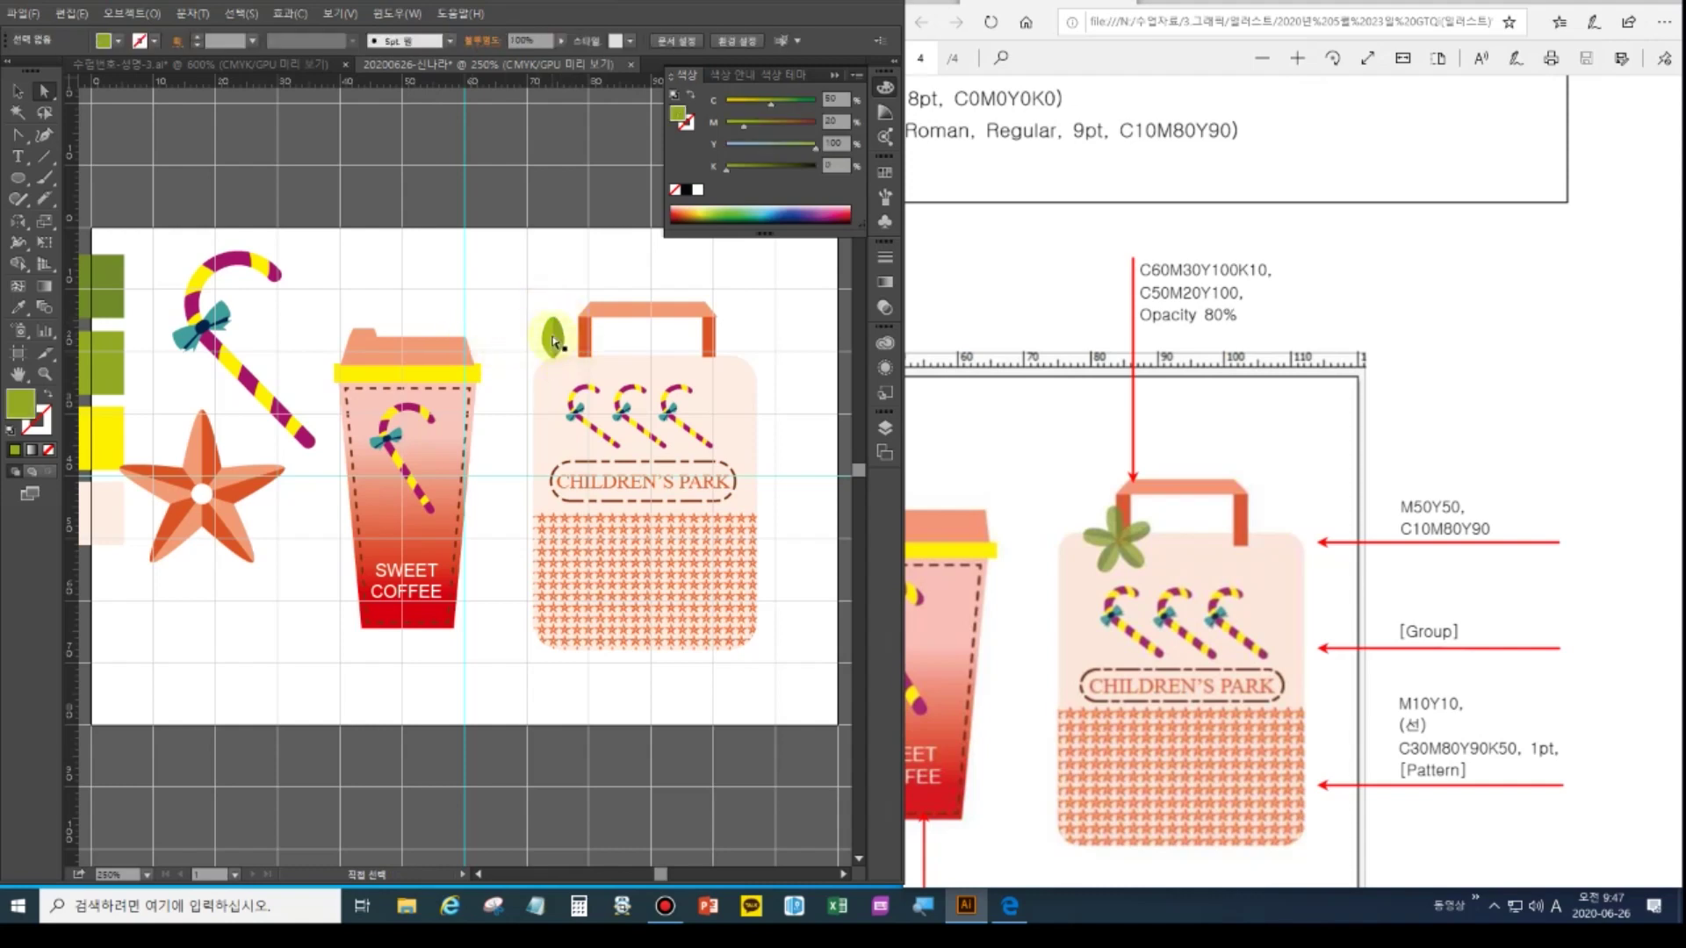
drag(534, 314, 567, 347)
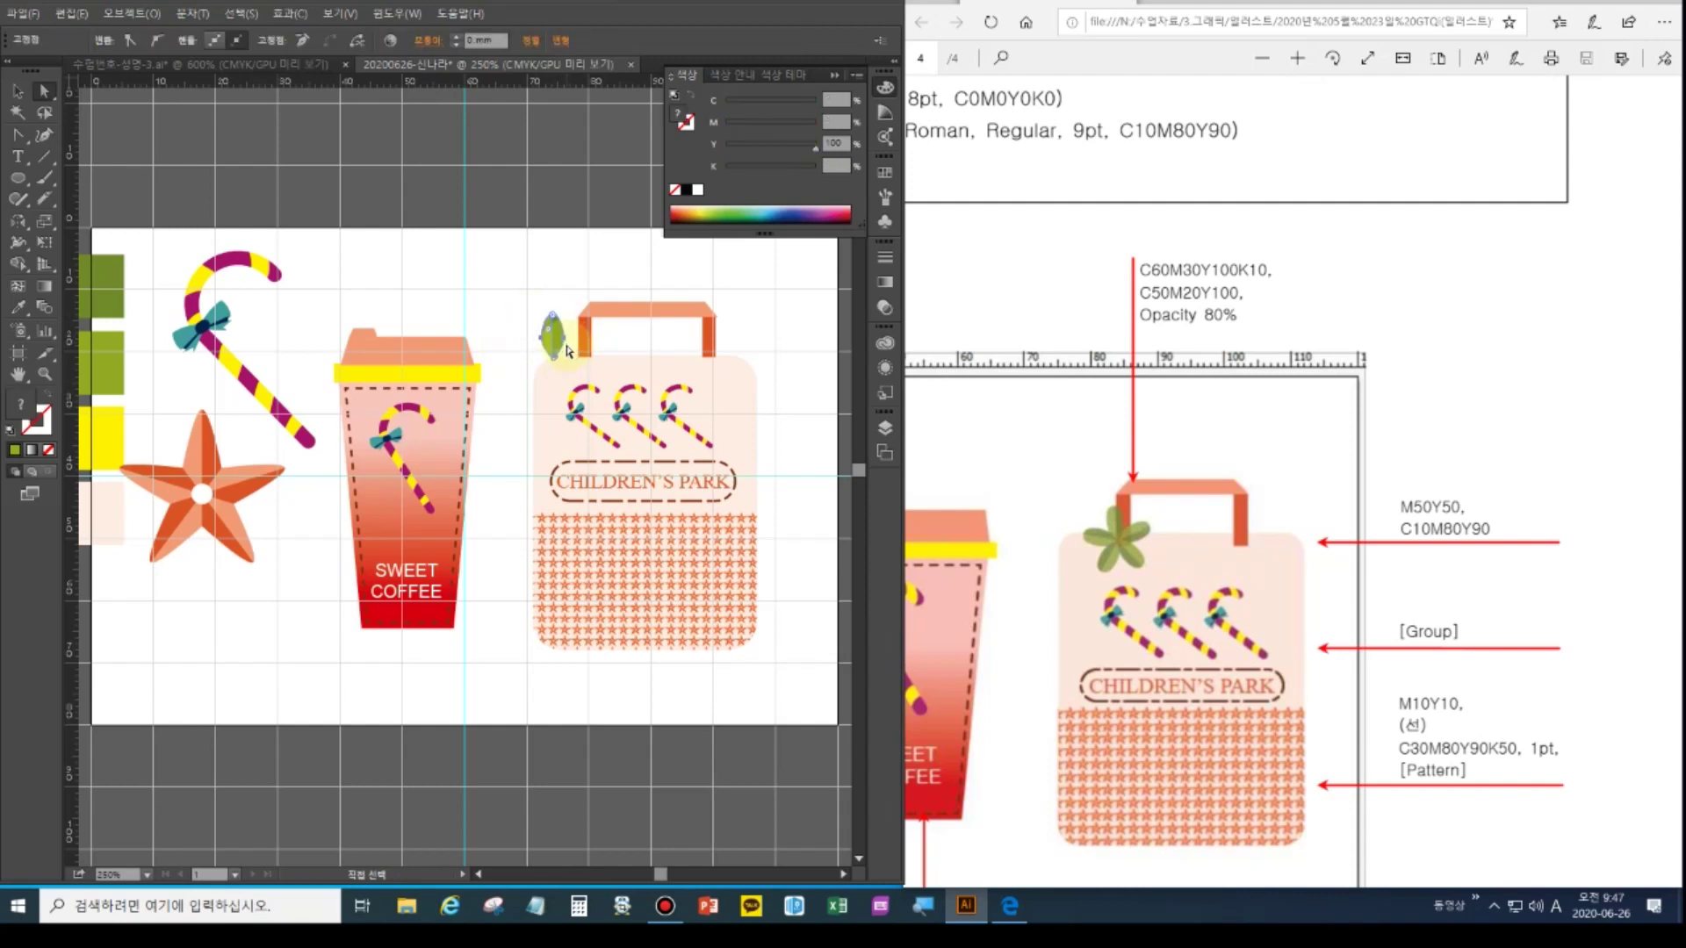
drag(528, 302, 567, 326)
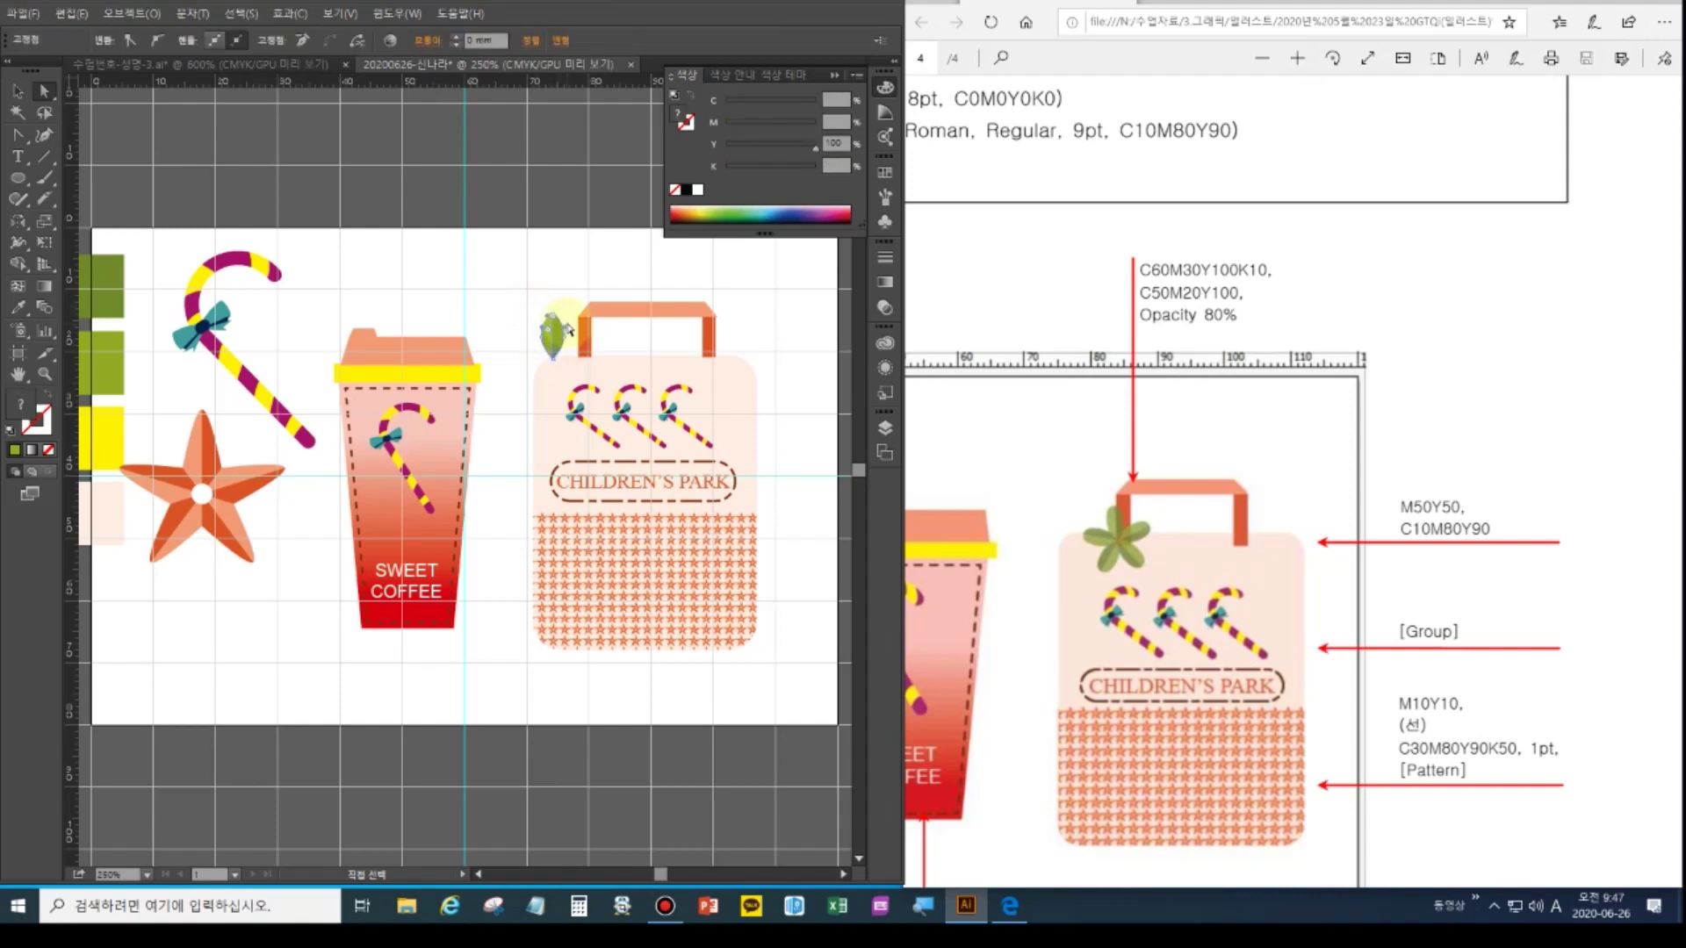
click(562, 290)
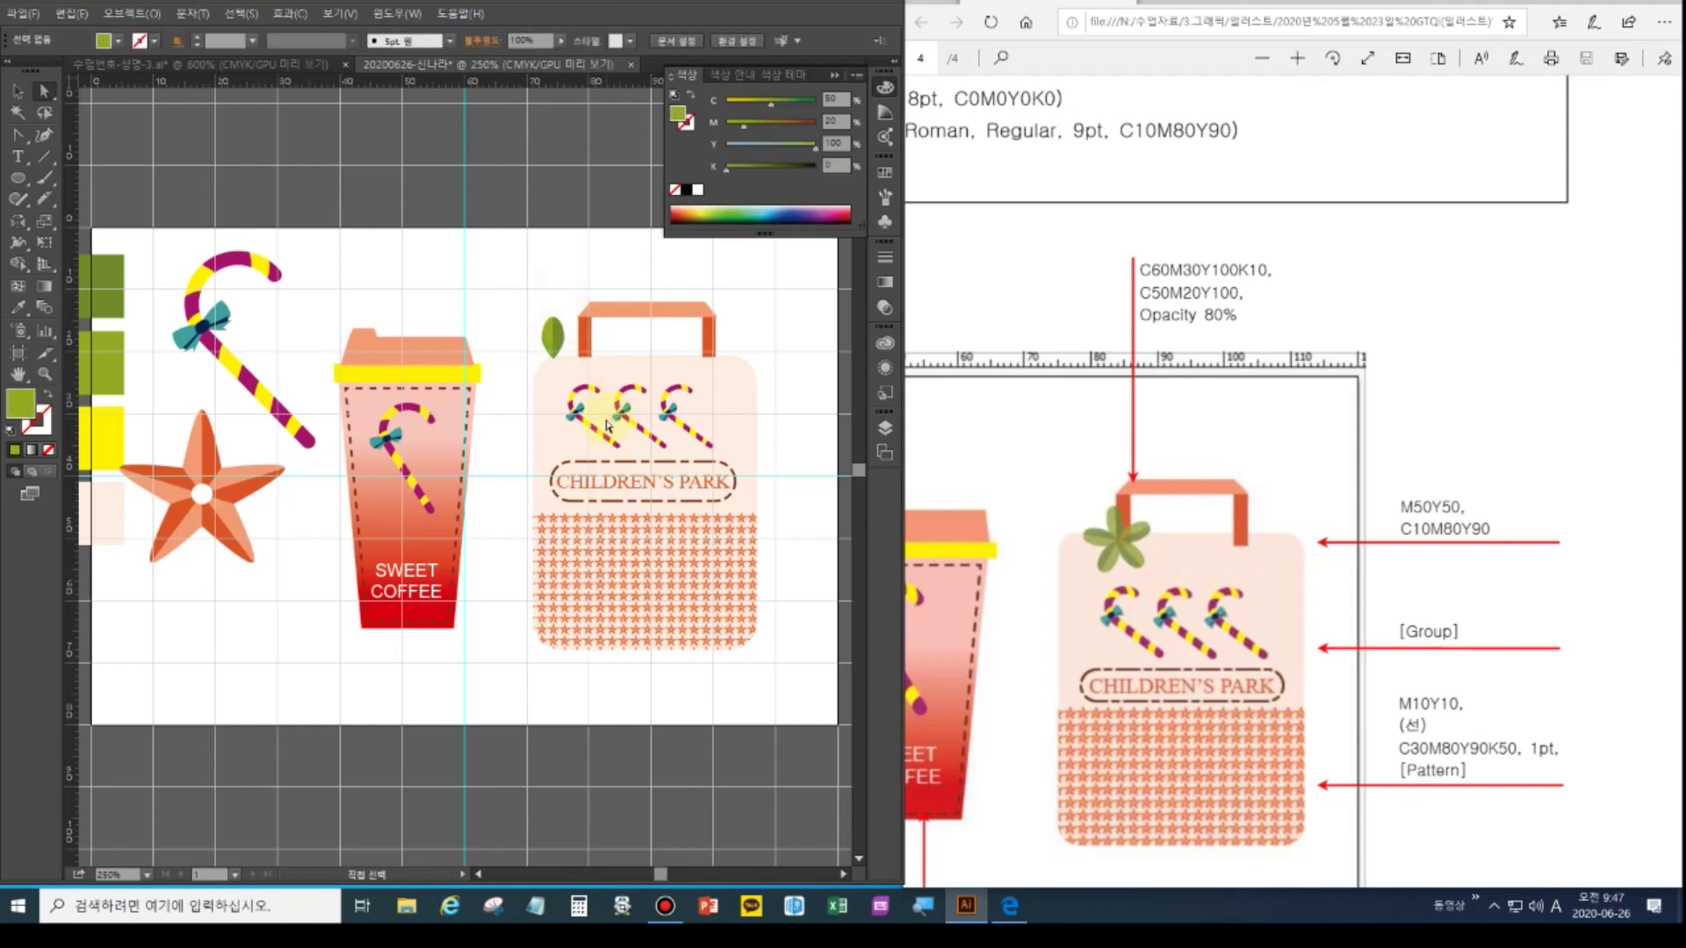
drag(569, 360, 530, 310)
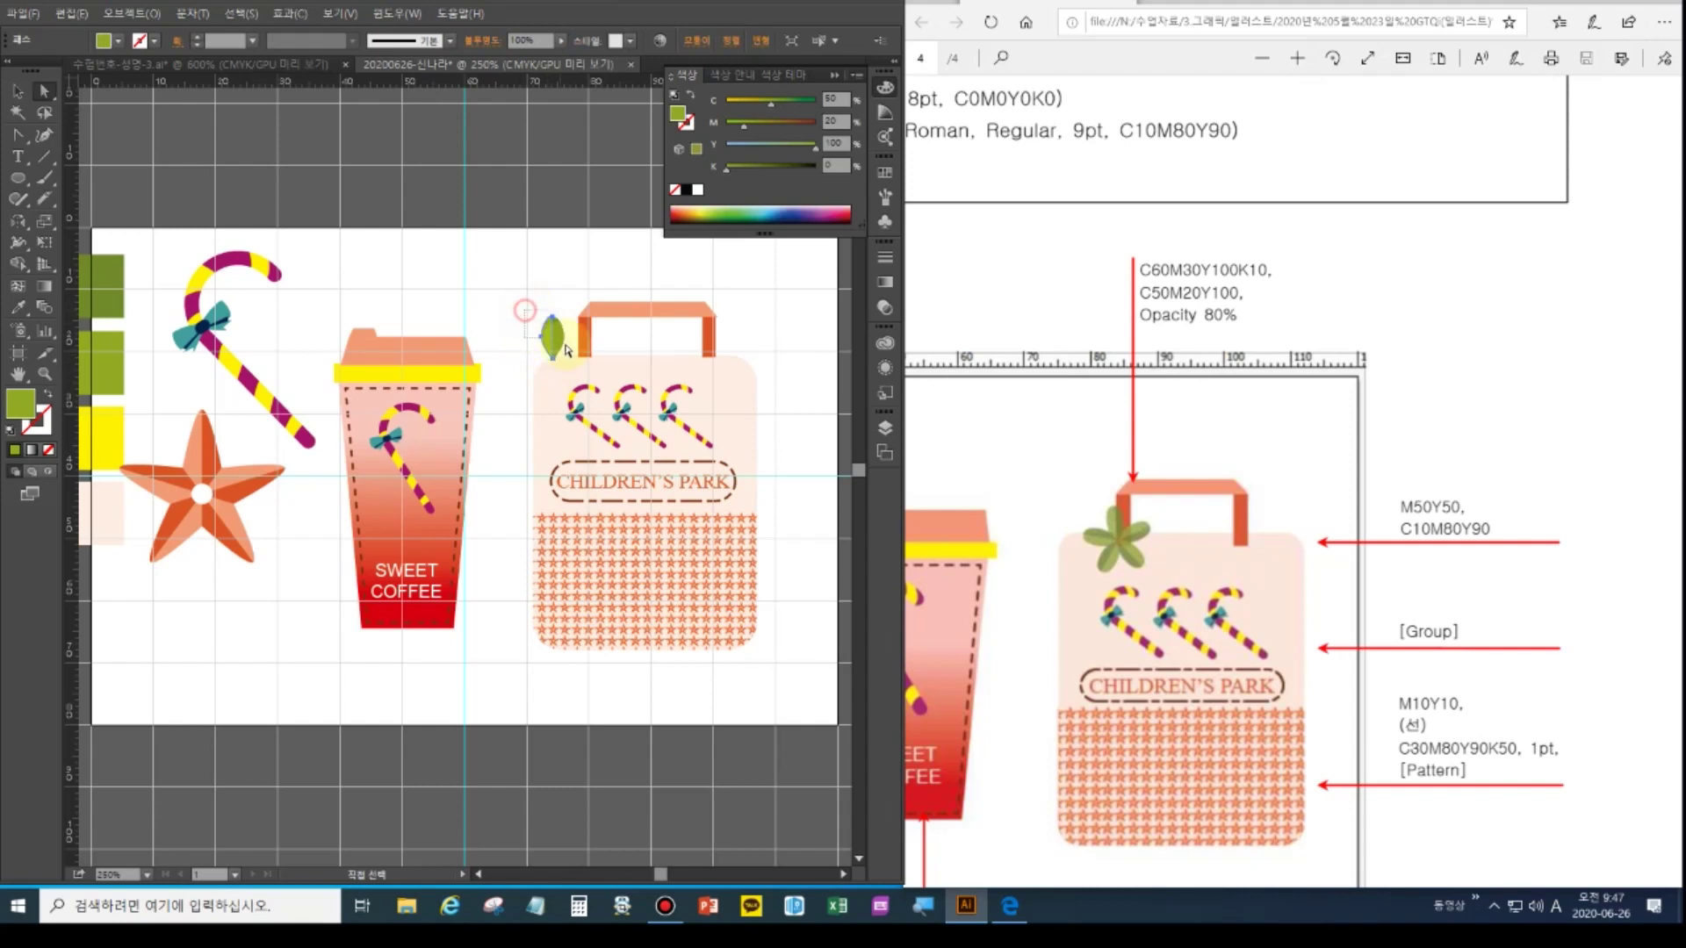
Try building a five-petal flower by copying the petal in 72° rotations around a point just below its base
drag(571, 358, 517, 300)
drag(18, 220, 61, 221)
click(552, 358)
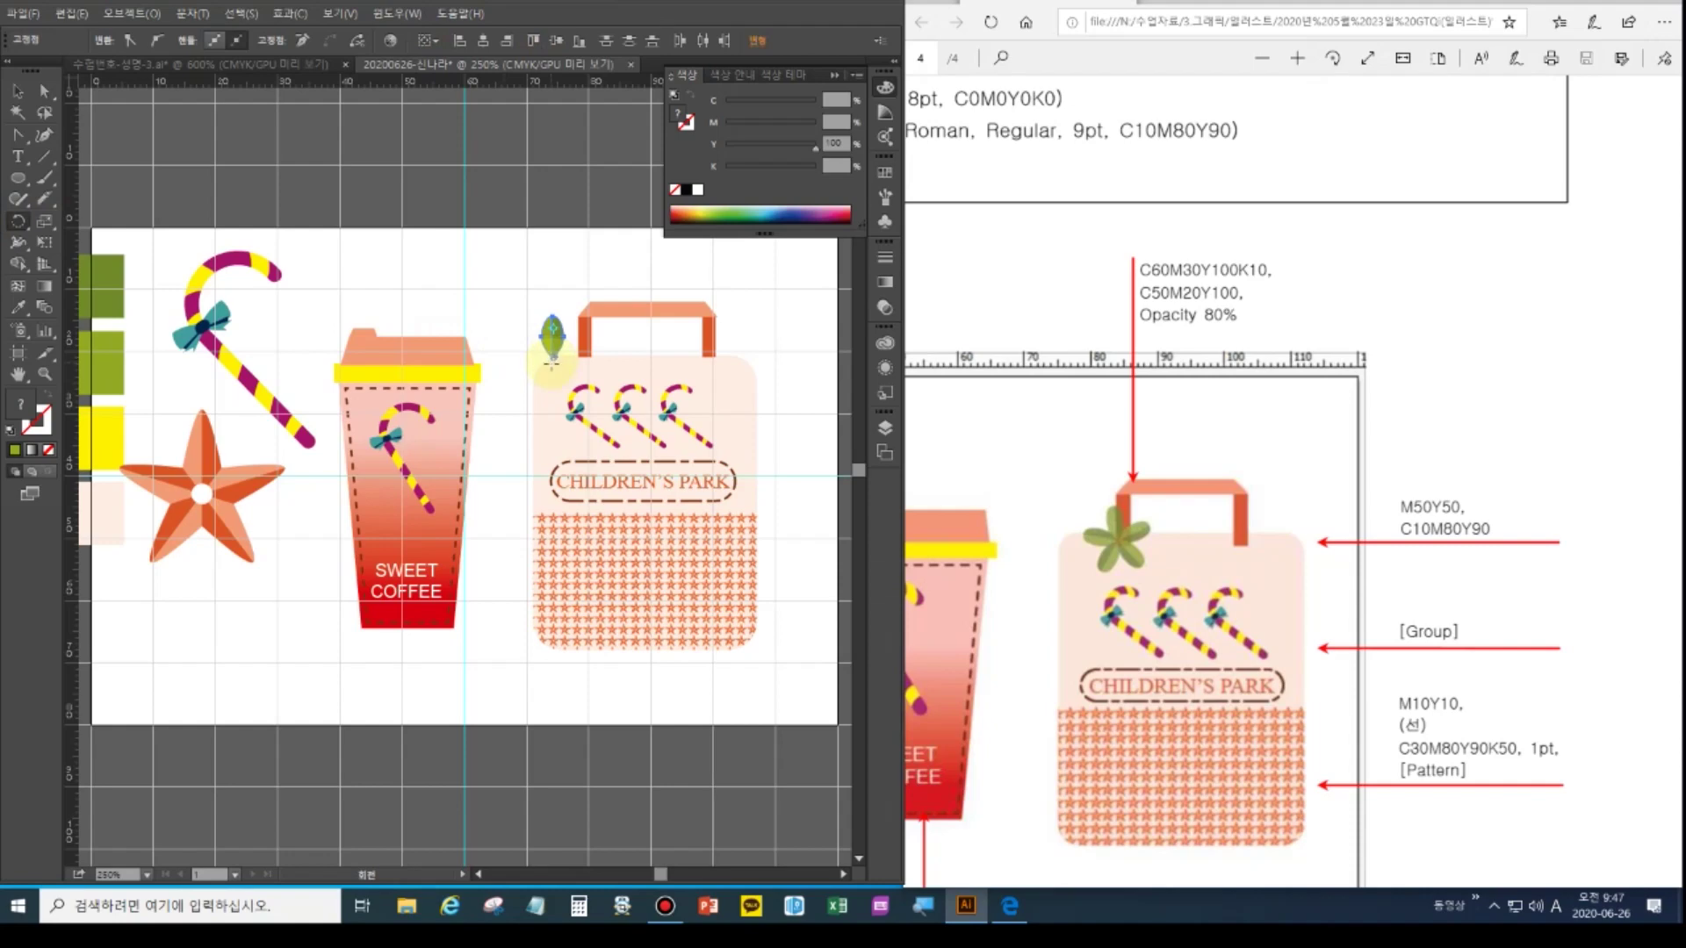
key(ctrl+equal)
key(ctrl+equal)
key(ctrl+equal)
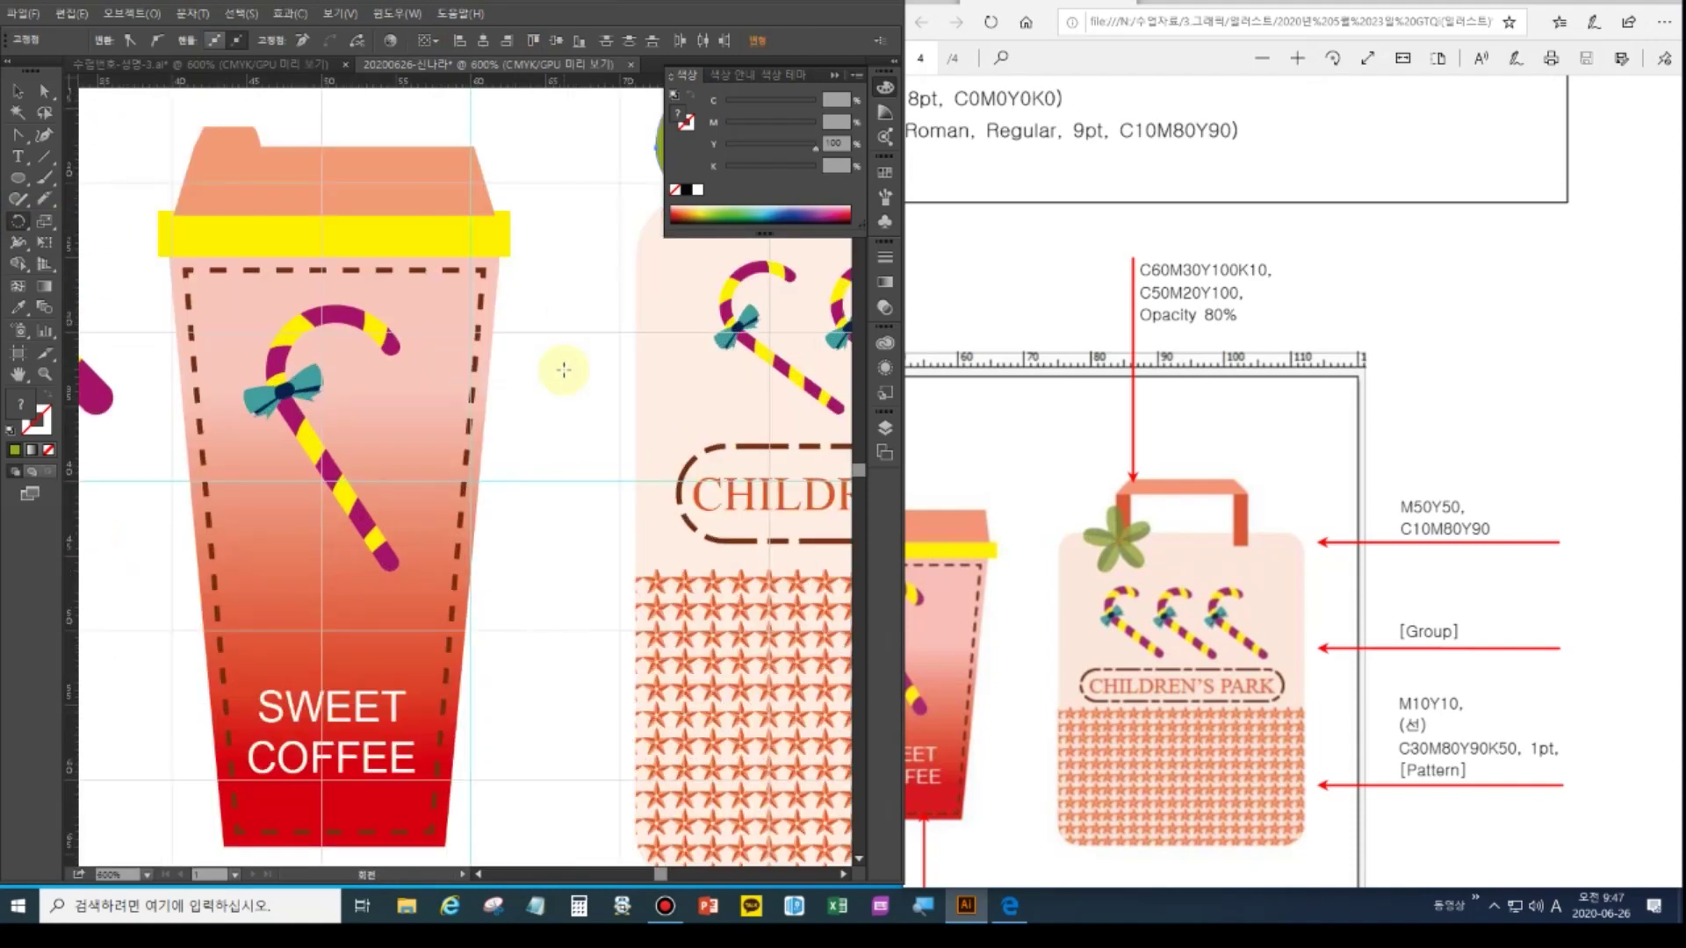
drag(614, 357, 369, 492)
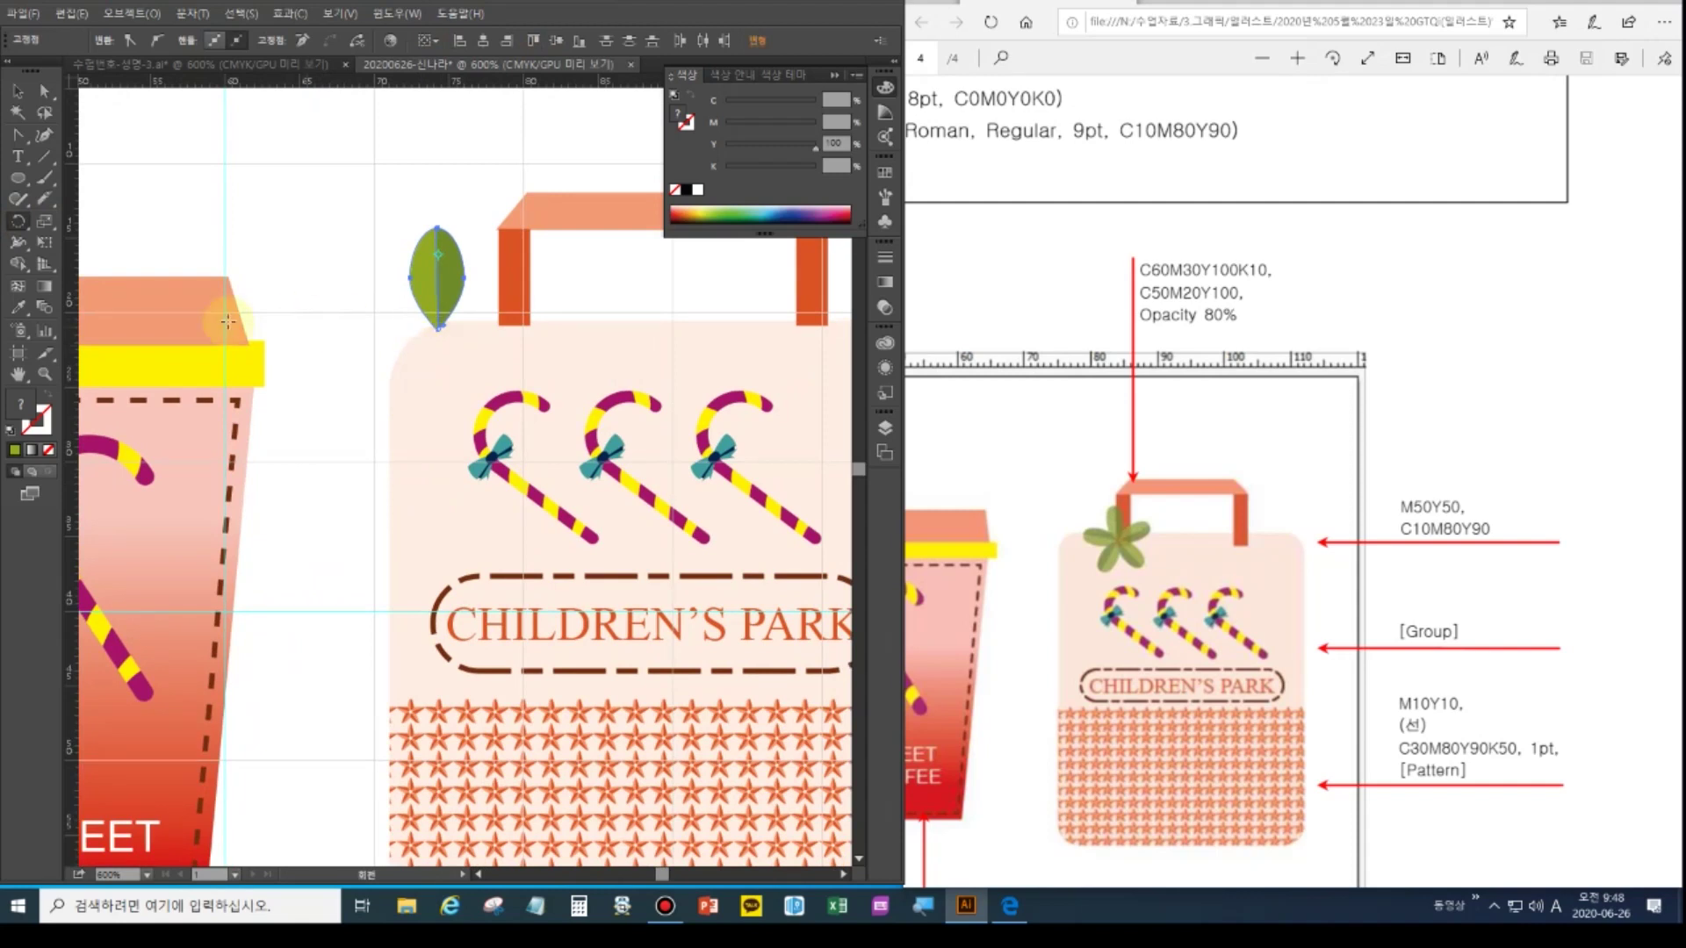
click(111, 174)
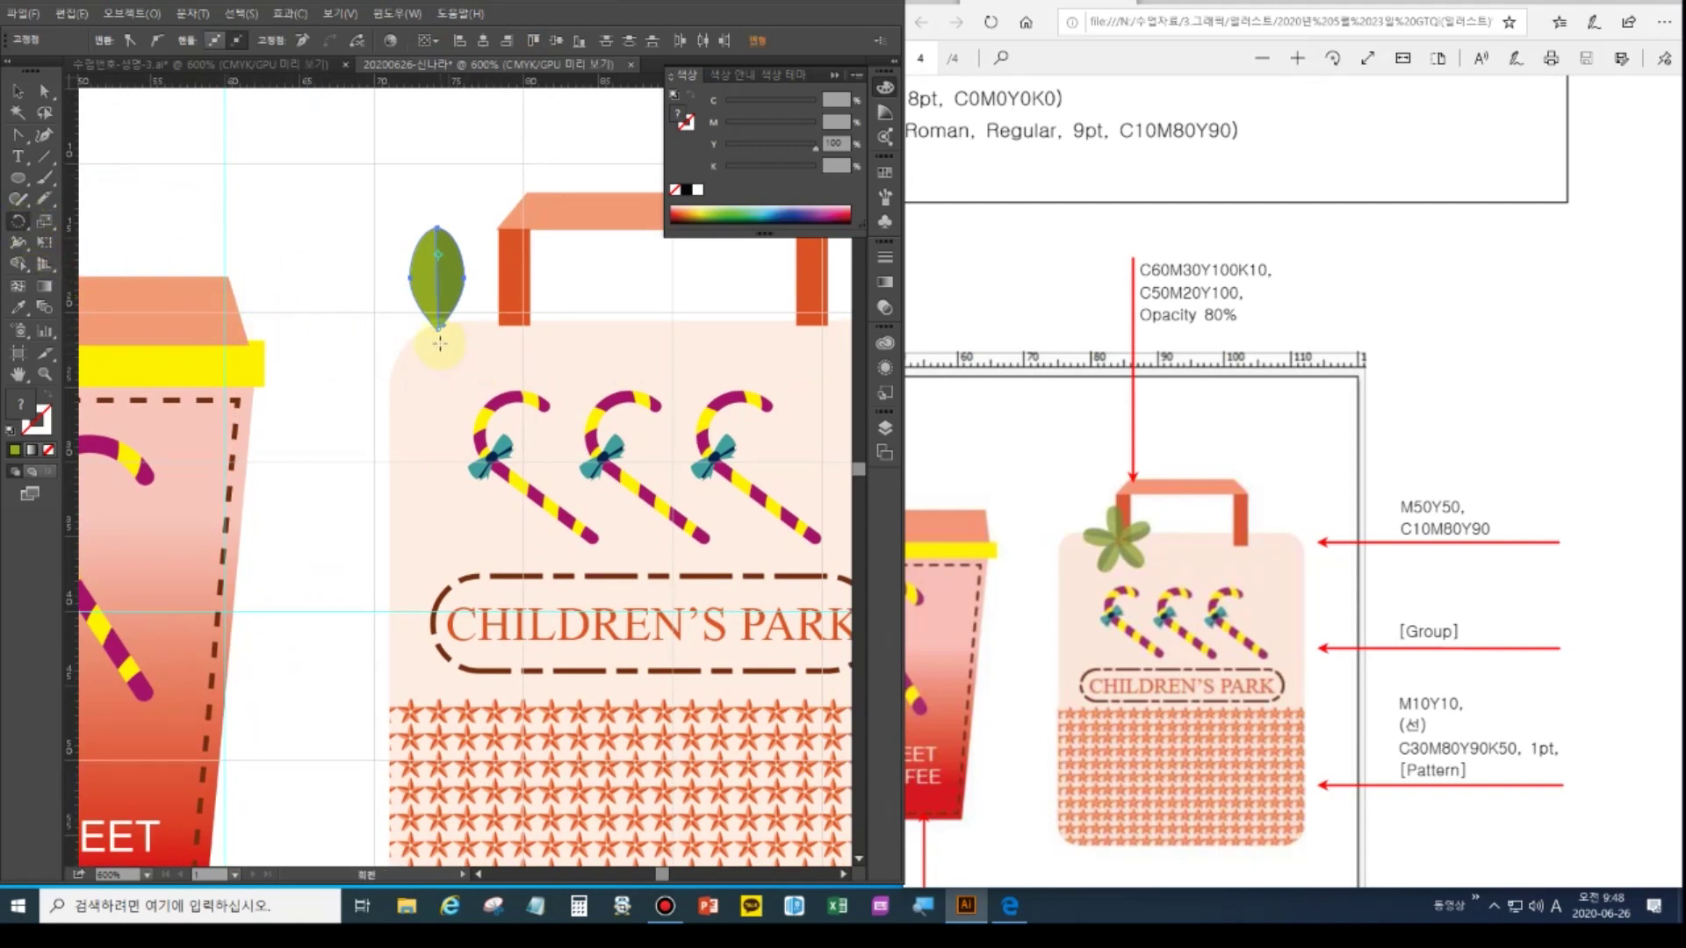
alt+click(439, 340)
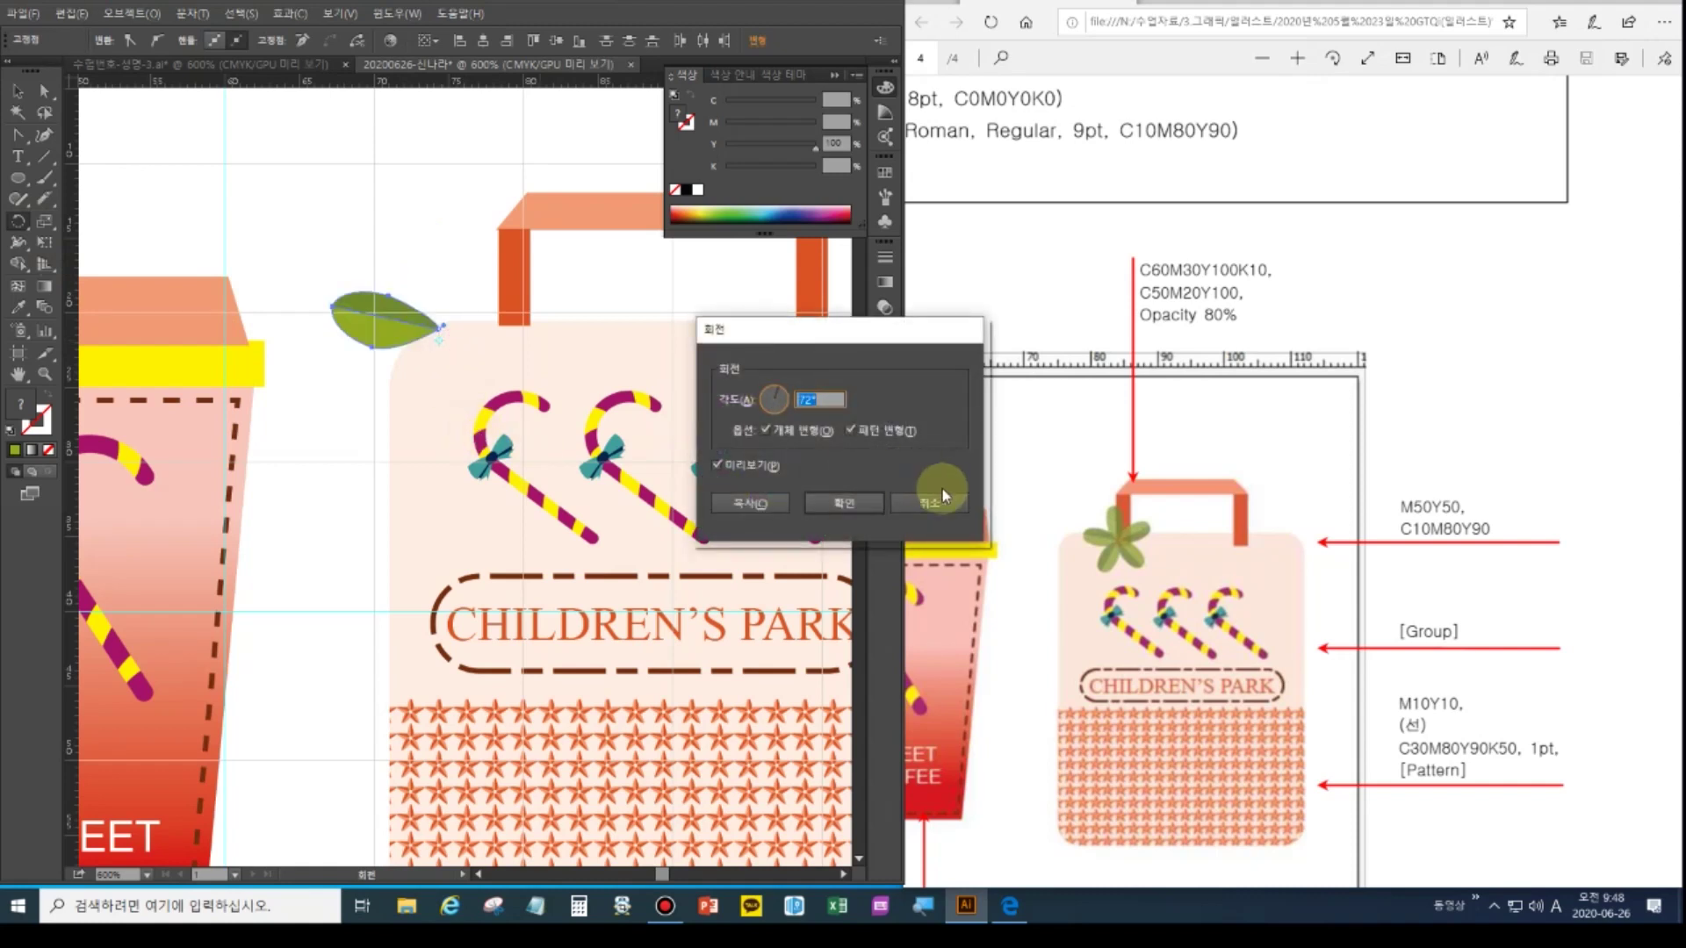
click(734, 502)
key(ctrl+d)
key(ctrl+d)
key(ctrl+d)
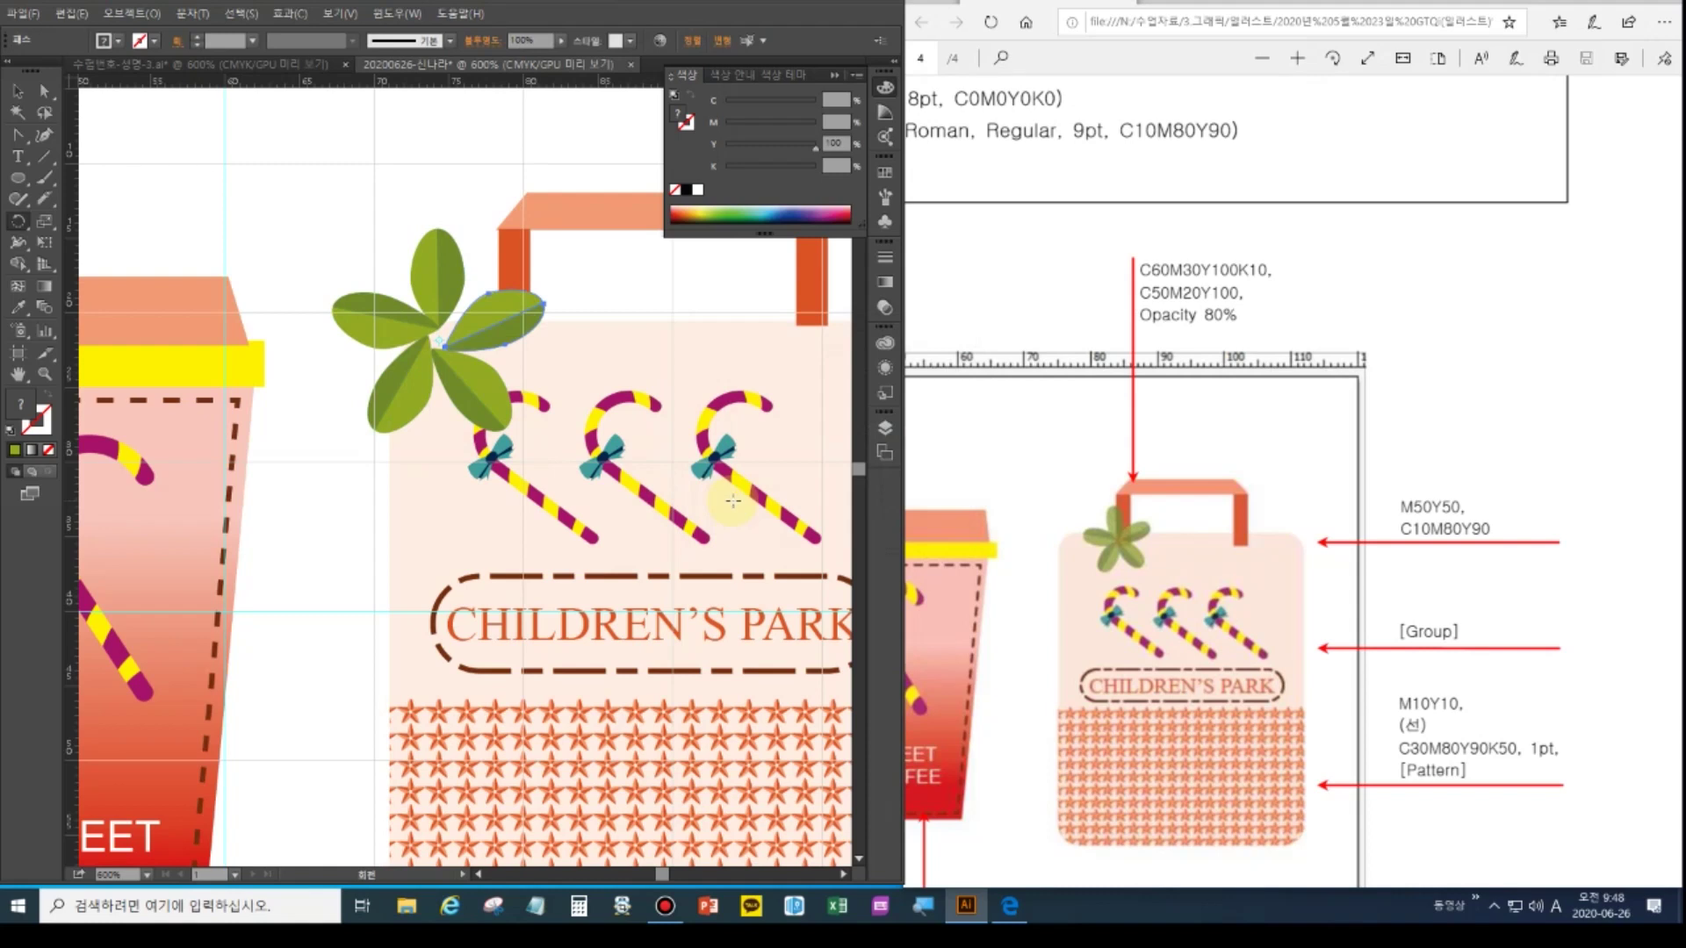
Undo all the rotated petal copies
key(ctrl+z)
key(ctrl+z)
key(ctrl+z)
key(ctrl+z)
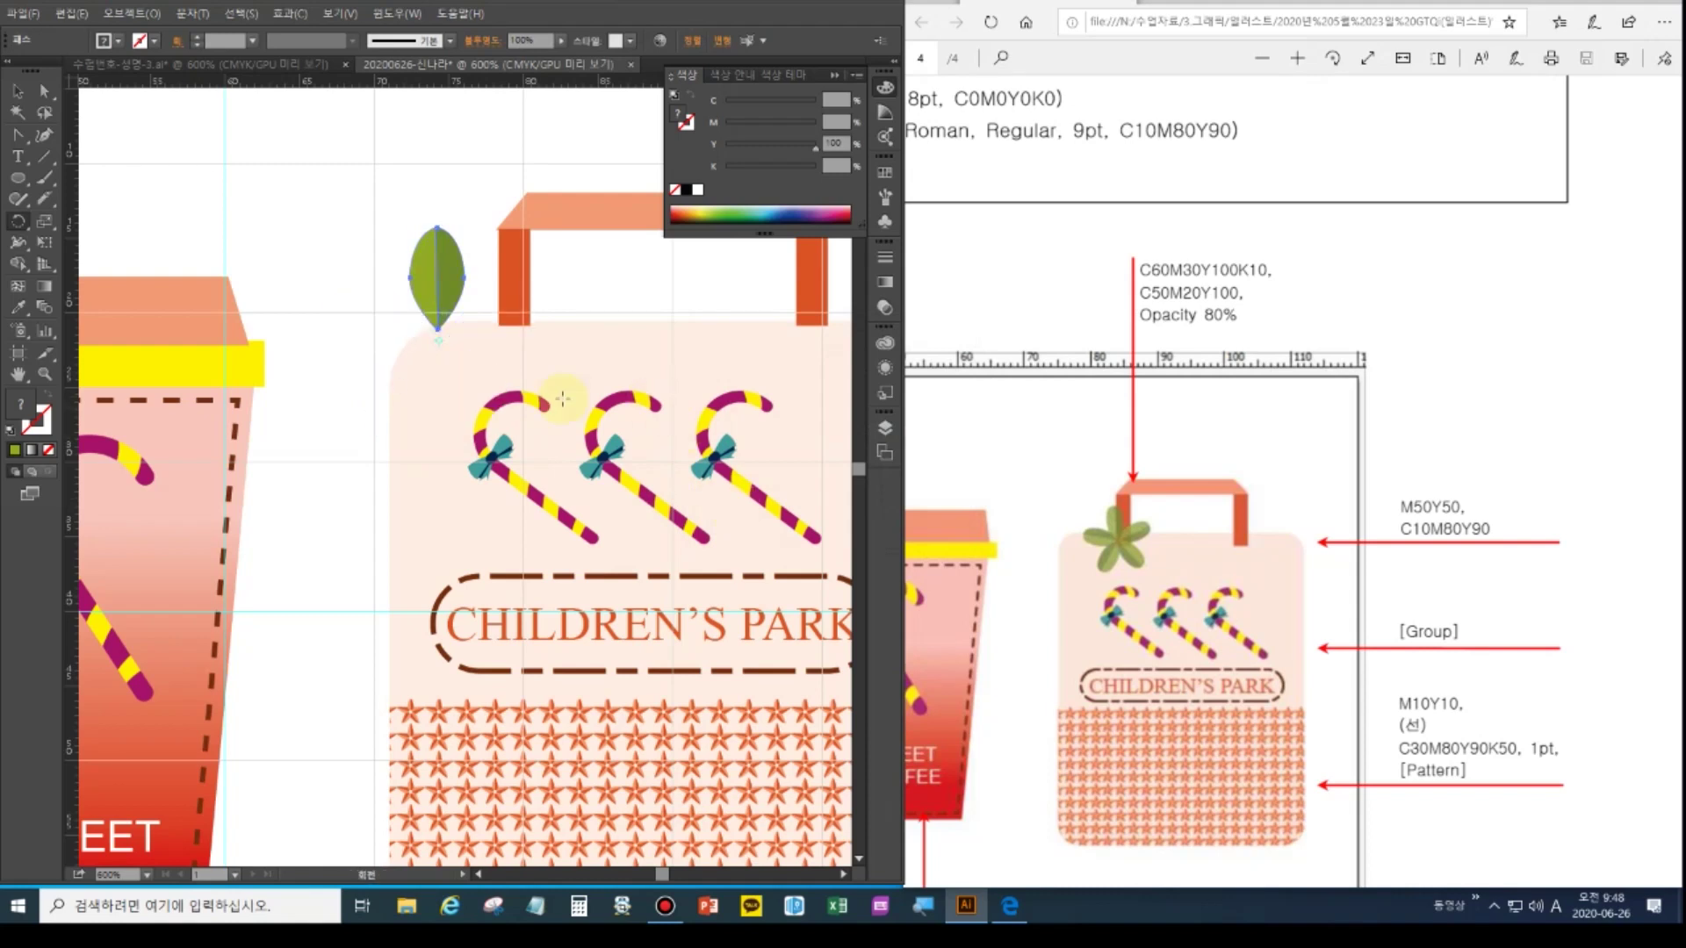
Select both halves of the petal together and activate the Rotate tool
click(378, 244)
click(17, 92)
drag(342, 211, 476, 305)
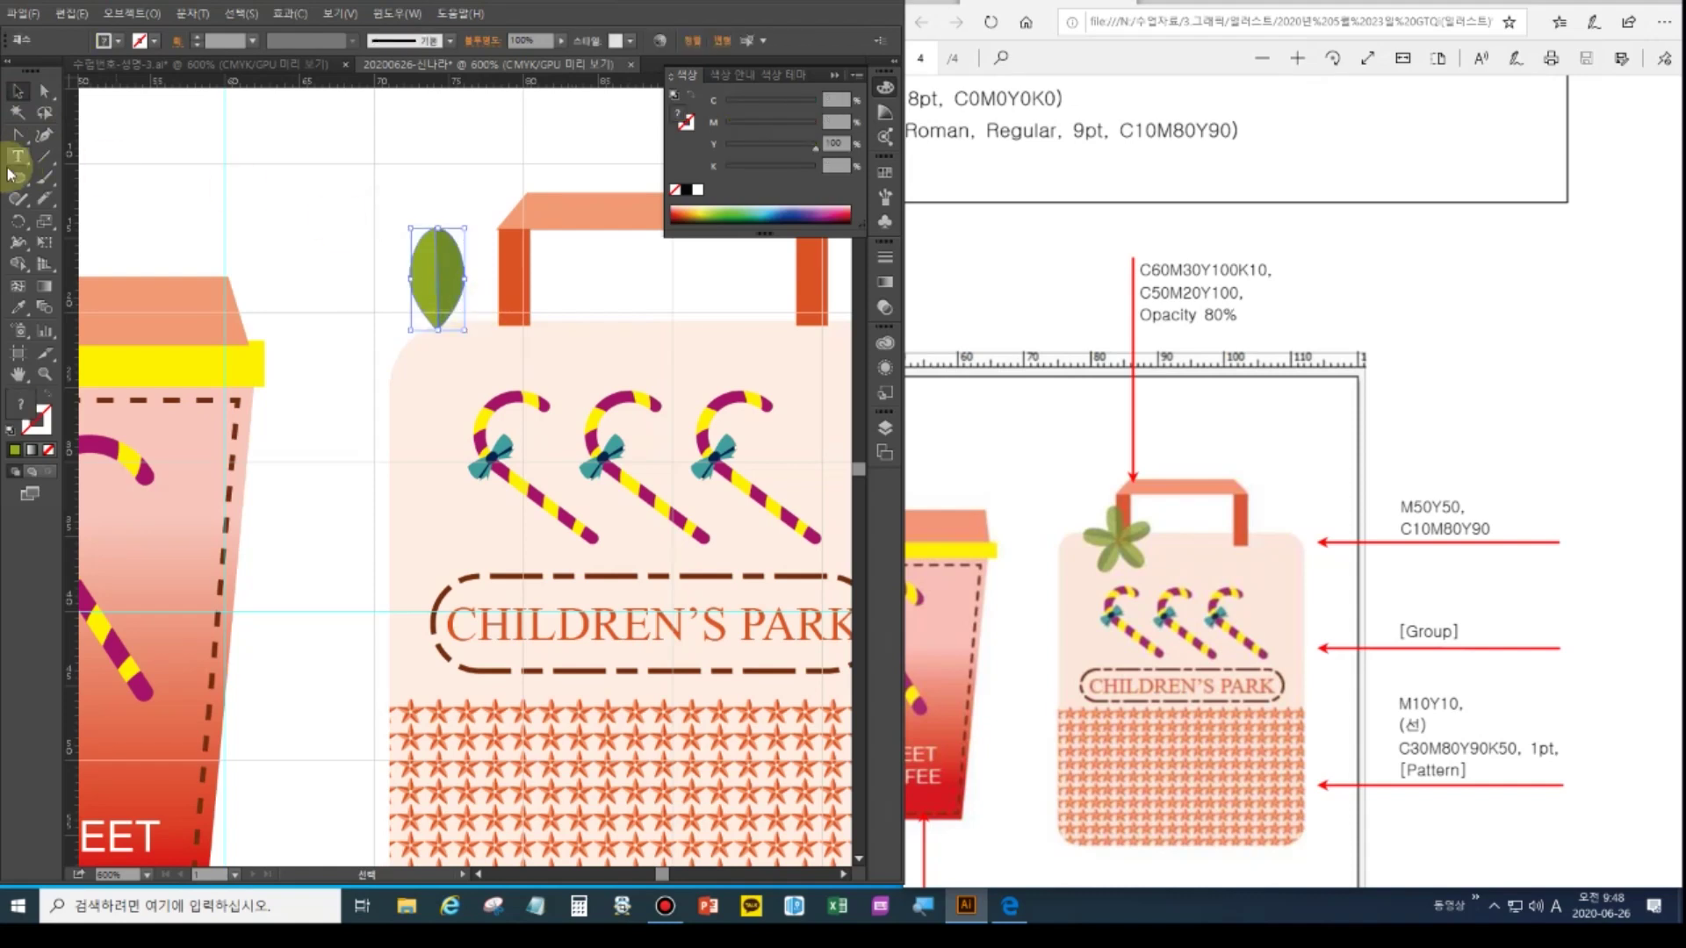
click(18, 220)
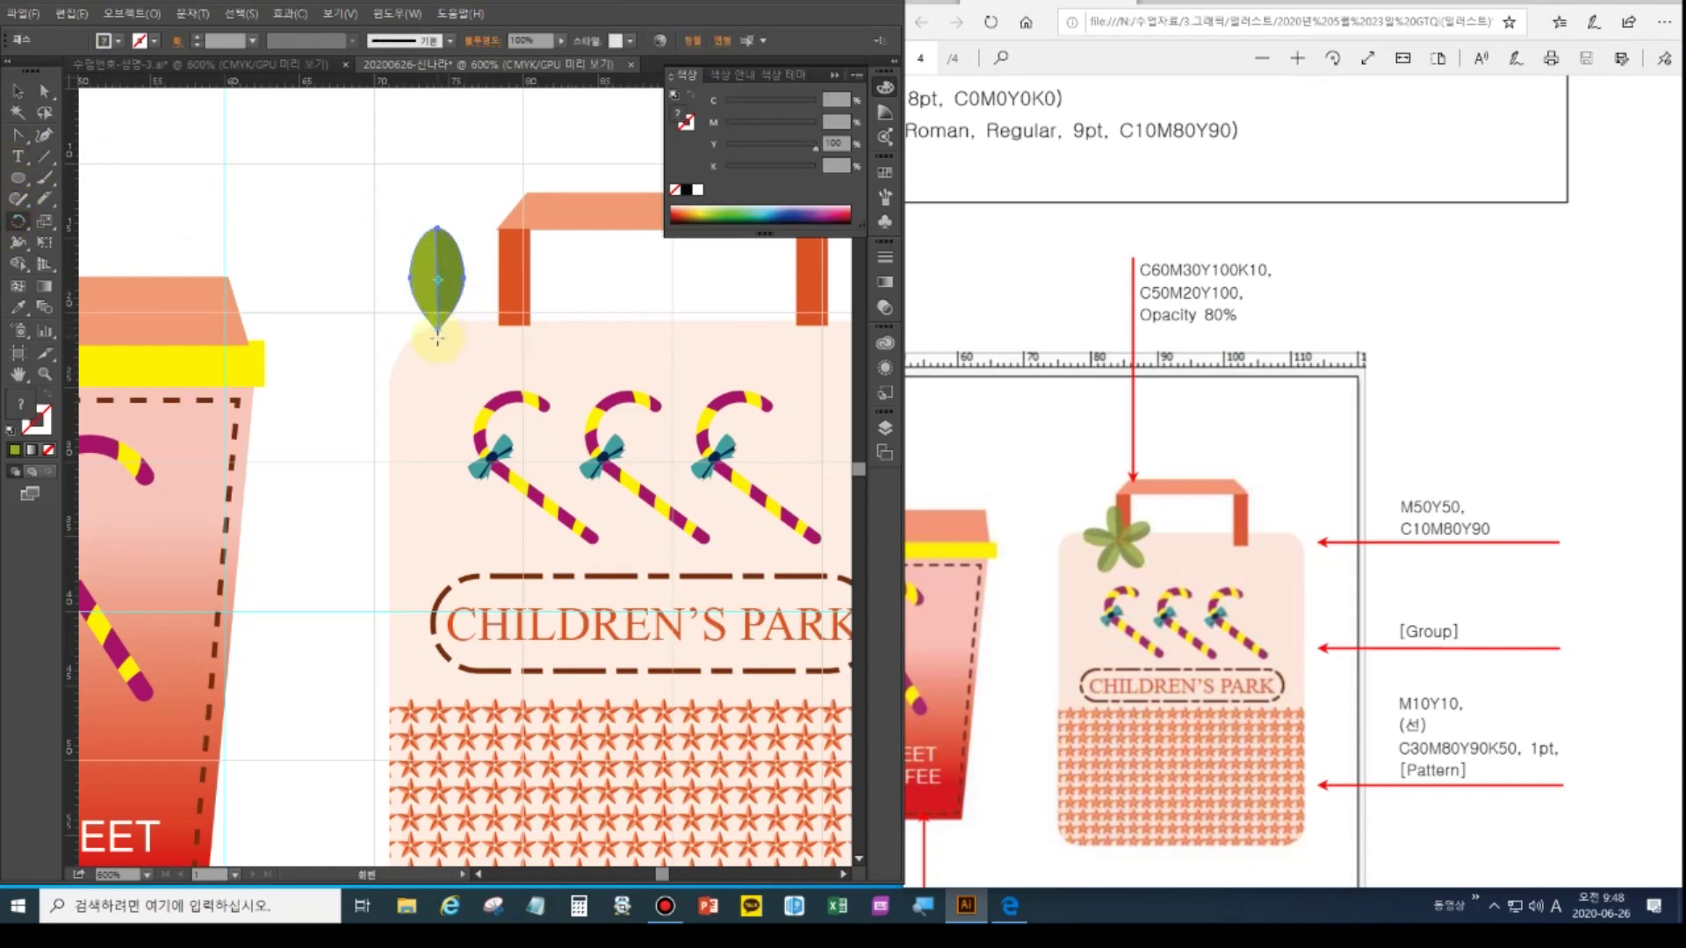
alt+click(436, 338)
click(751, 503)
click(750, 503)
key(ctrl+z)
Copy the petal at a 72° rotation around its base tip and repeat the copy three times to form a five-petal flower
alt+click(436, 333)
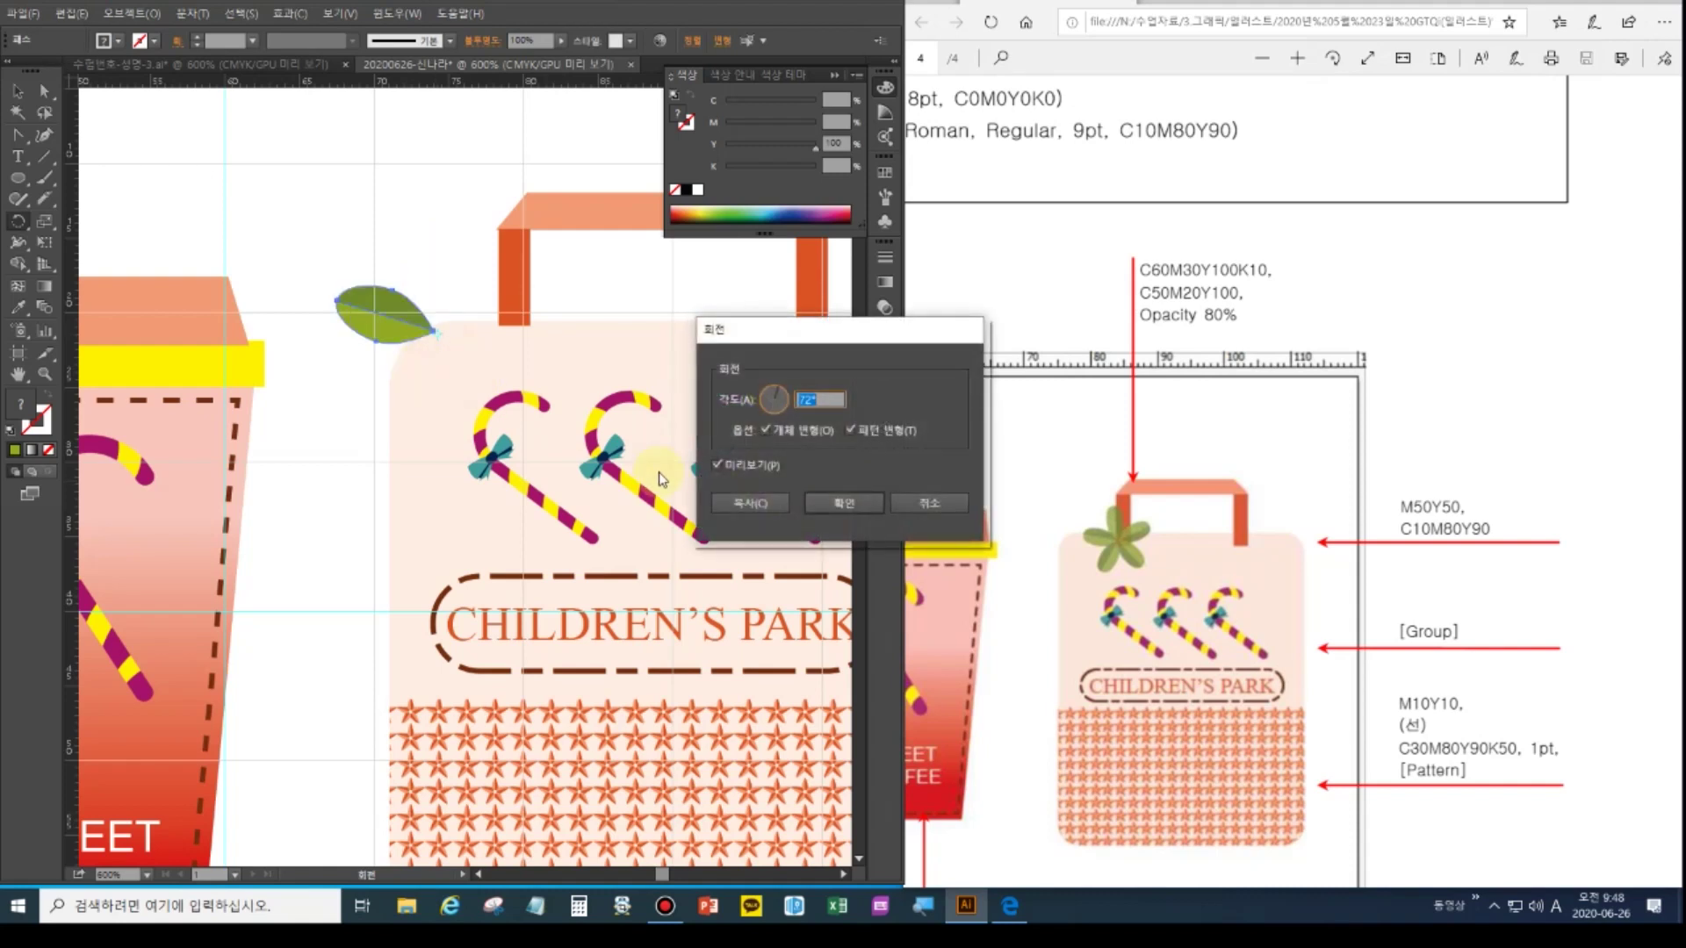
click(757, 497)
key(ctrl+d)
key(ctrl+d)
key(ctrl+d)
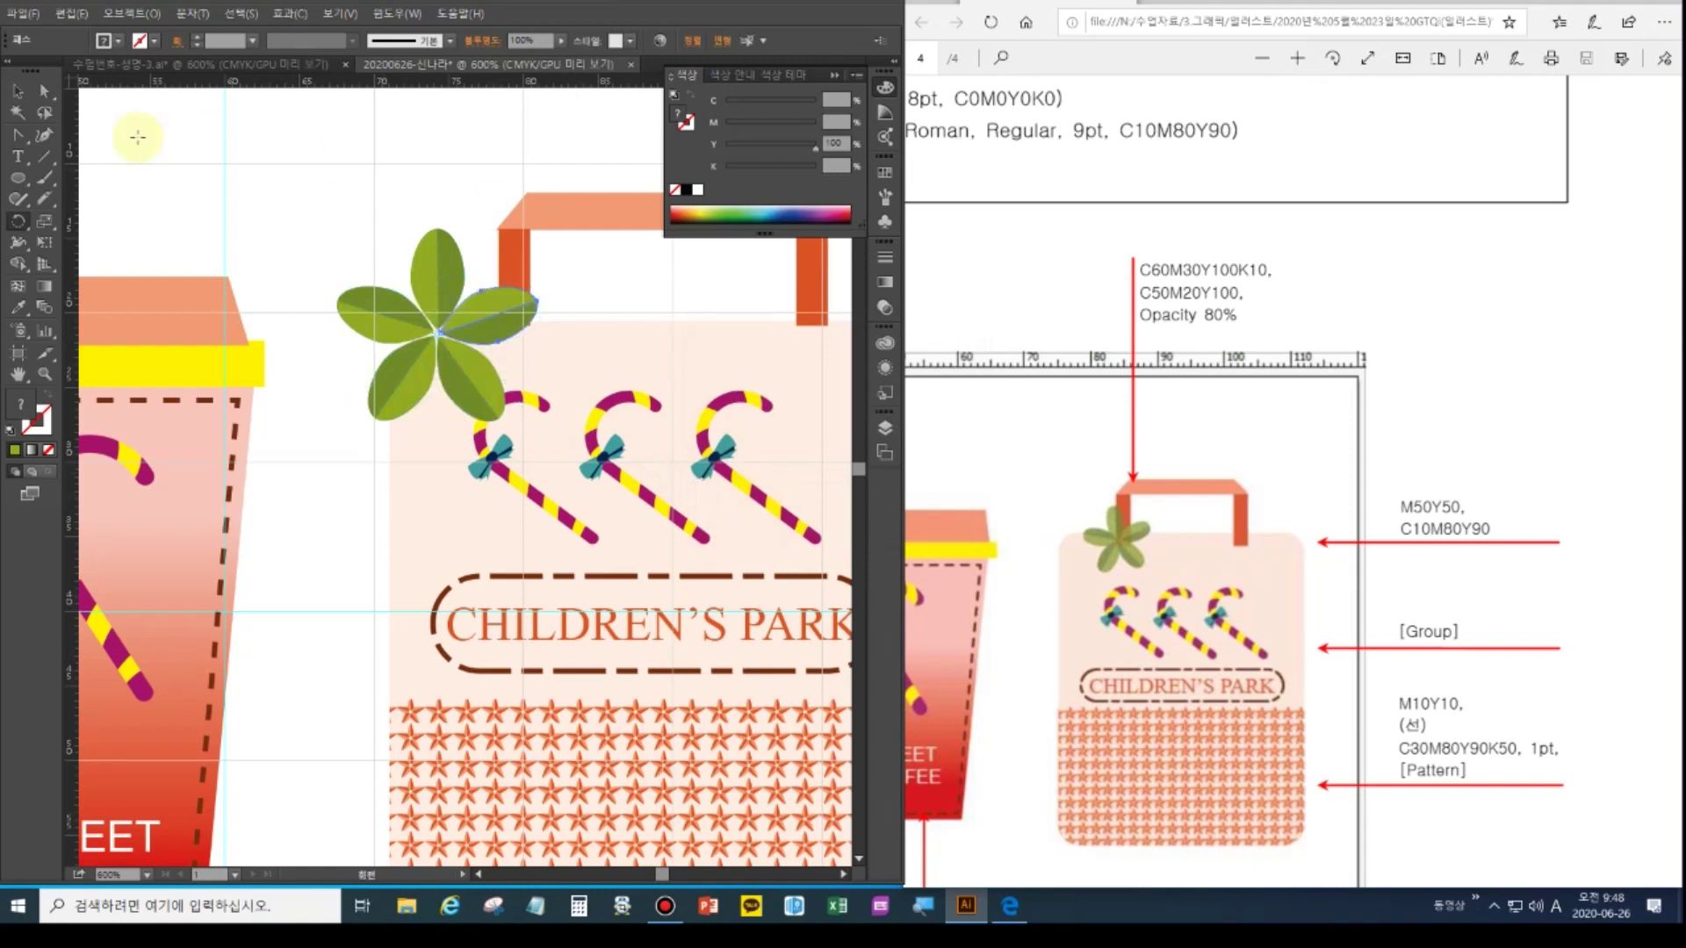
Select all the petal halves, group them, and move the flower onto the left leg of the bag's handle
click(21, 94)
click(383, 274)
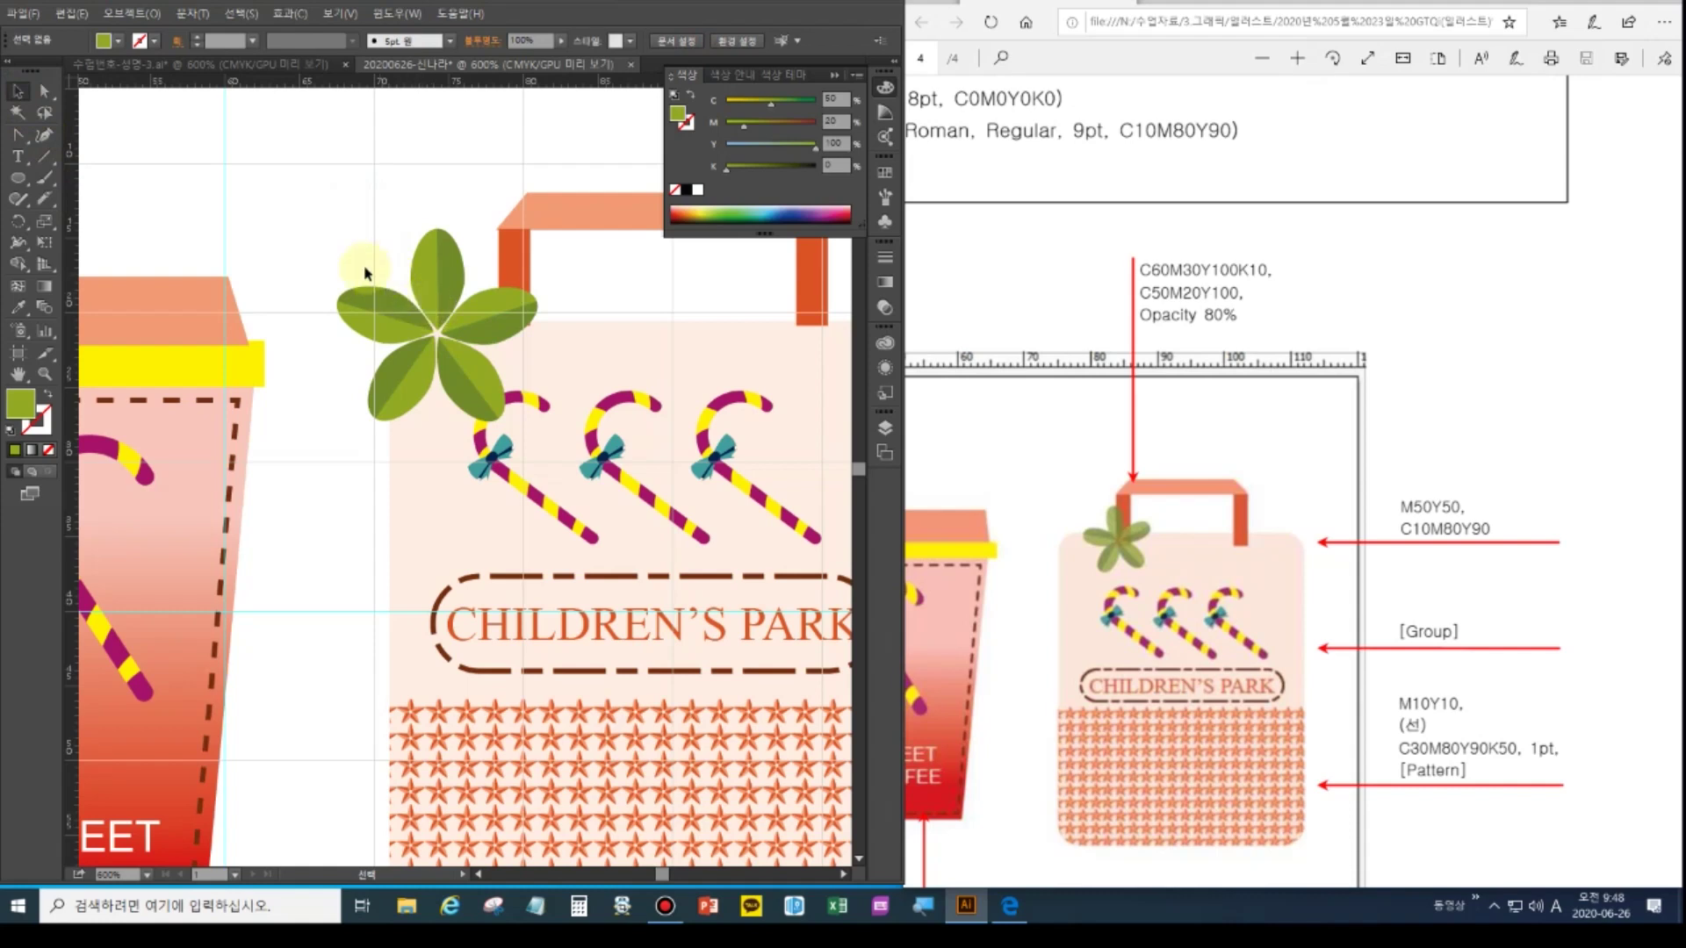
click(420, 306)
shift+click(490, 318)
shift+click(469, 373)
shift+click(395, 386)
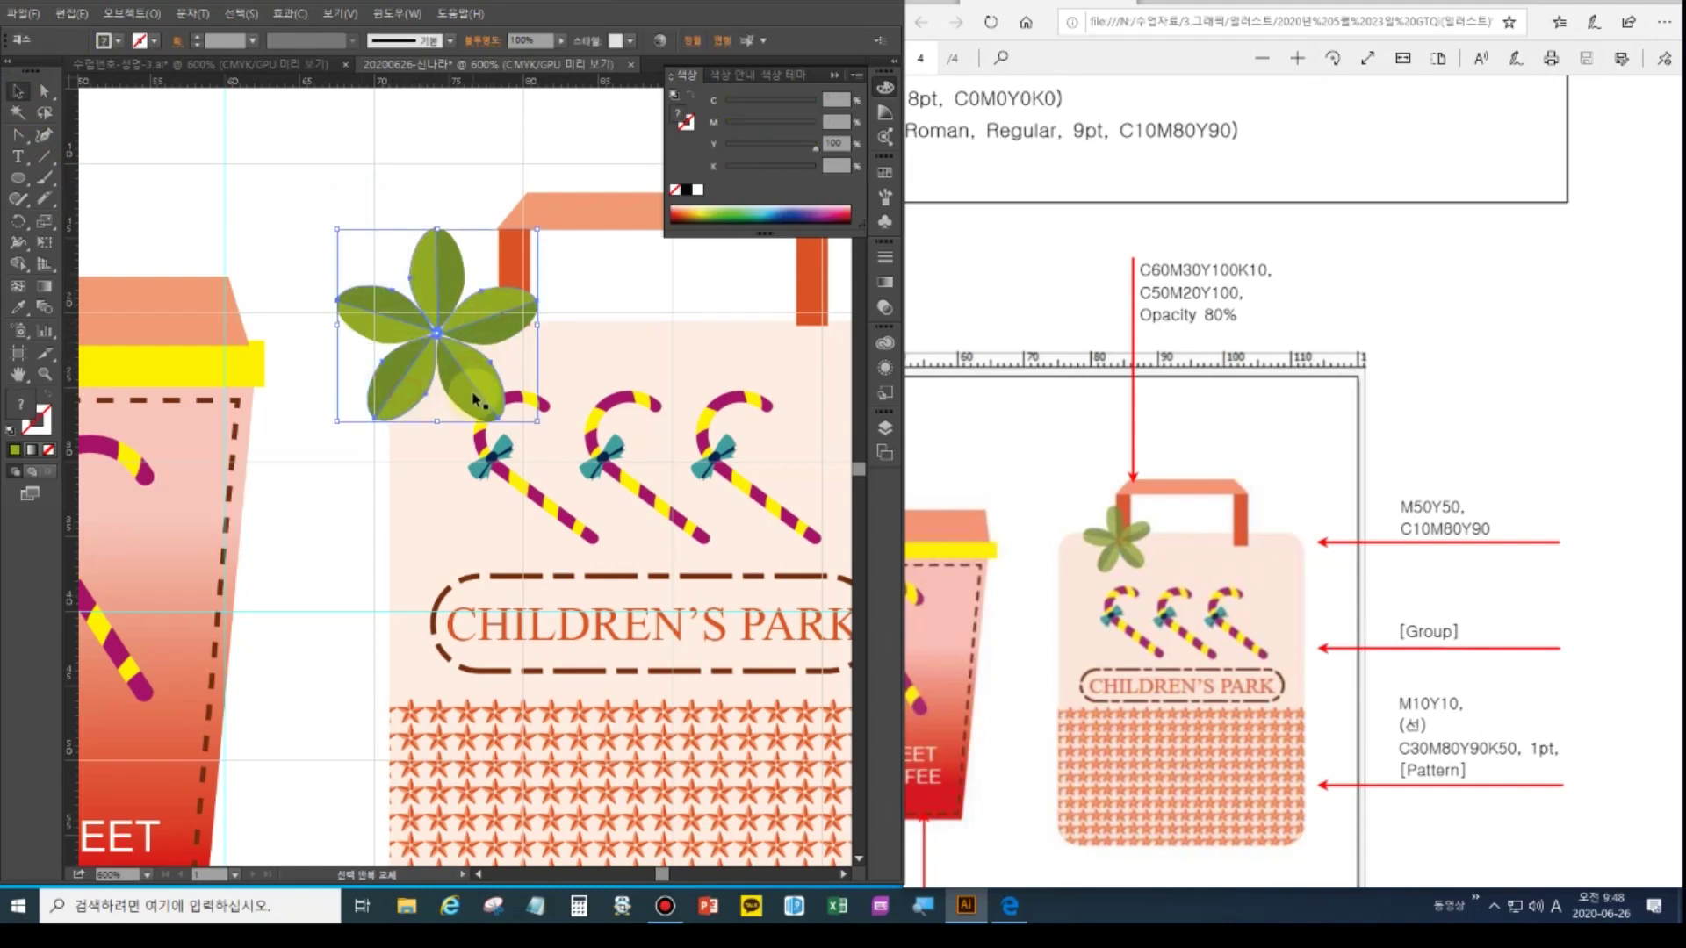
click(485, 333)
click(396, 305)
click(454, 284)
key(ctrl+g)
drag(481, 319, 536, 316)
Set the opacity of the grouped green flower on the shopping bag to 80%
click(386, 15)
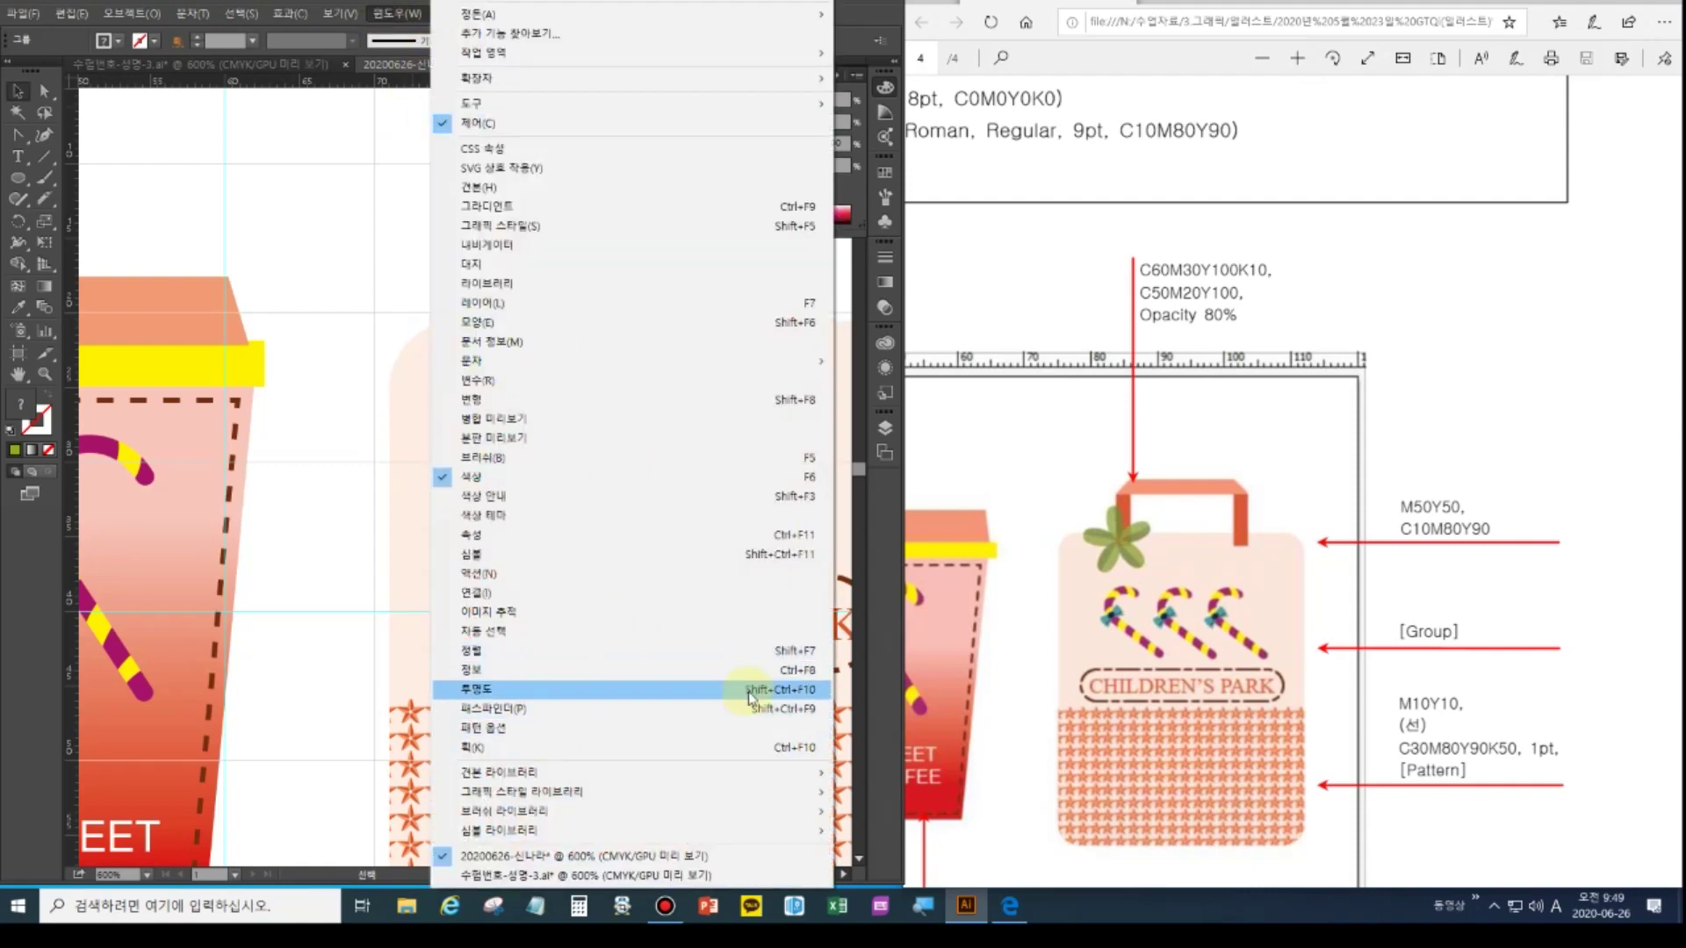
click(809, 690)
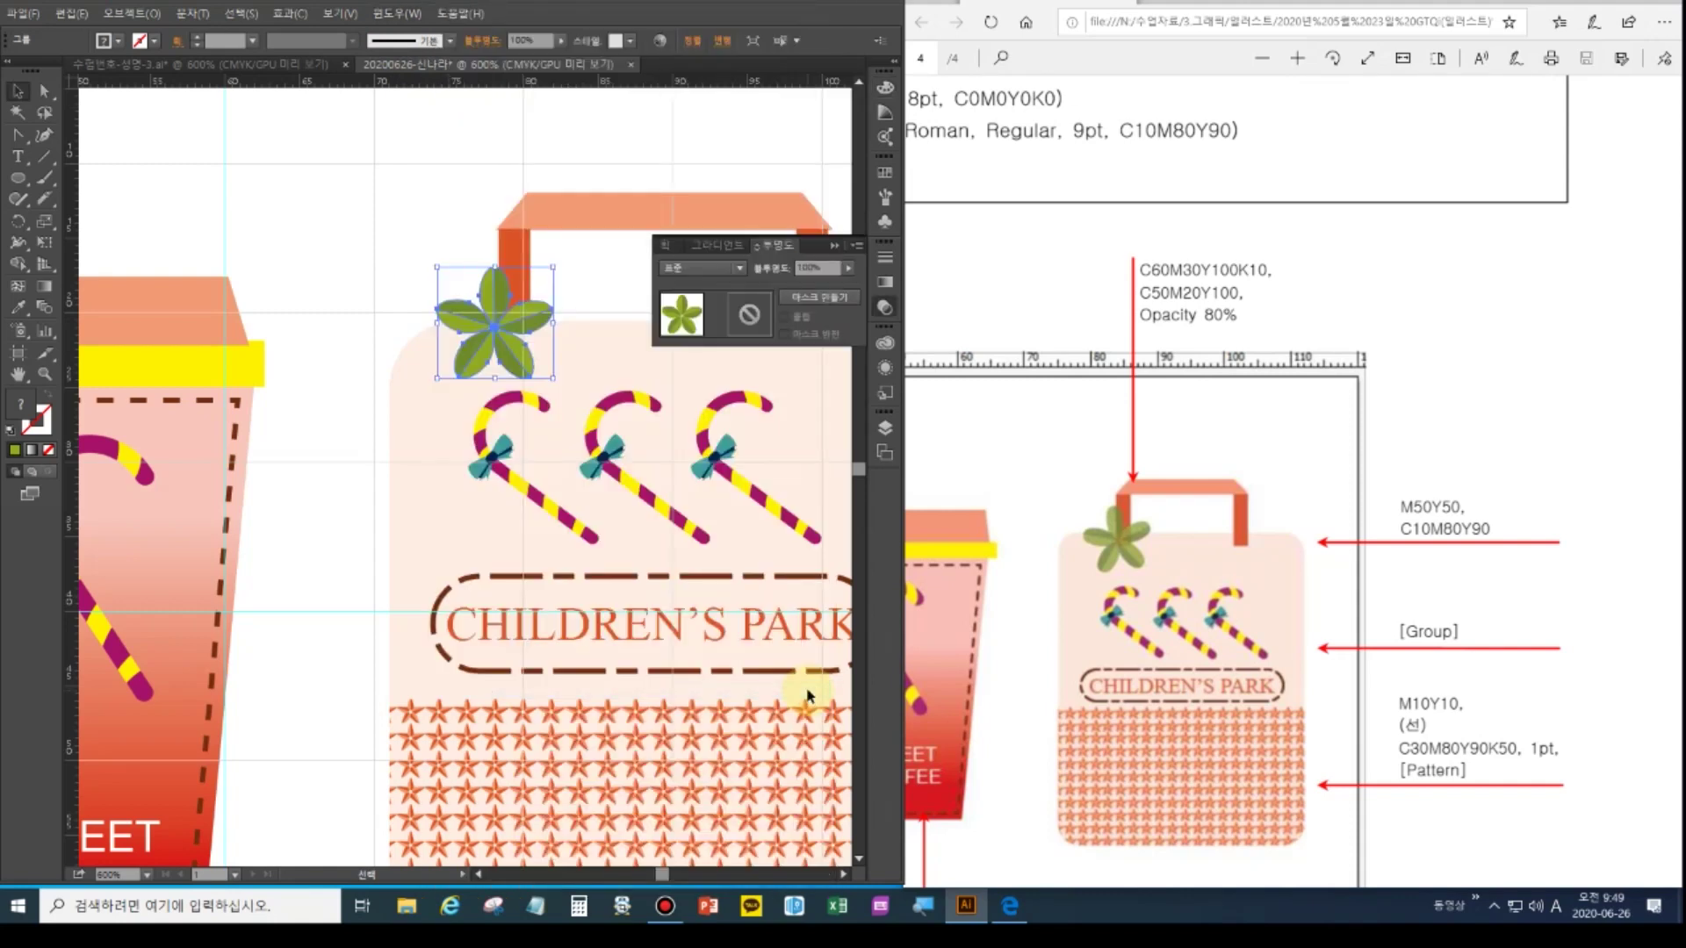
click(805, 268)
text(80)
key(Return)
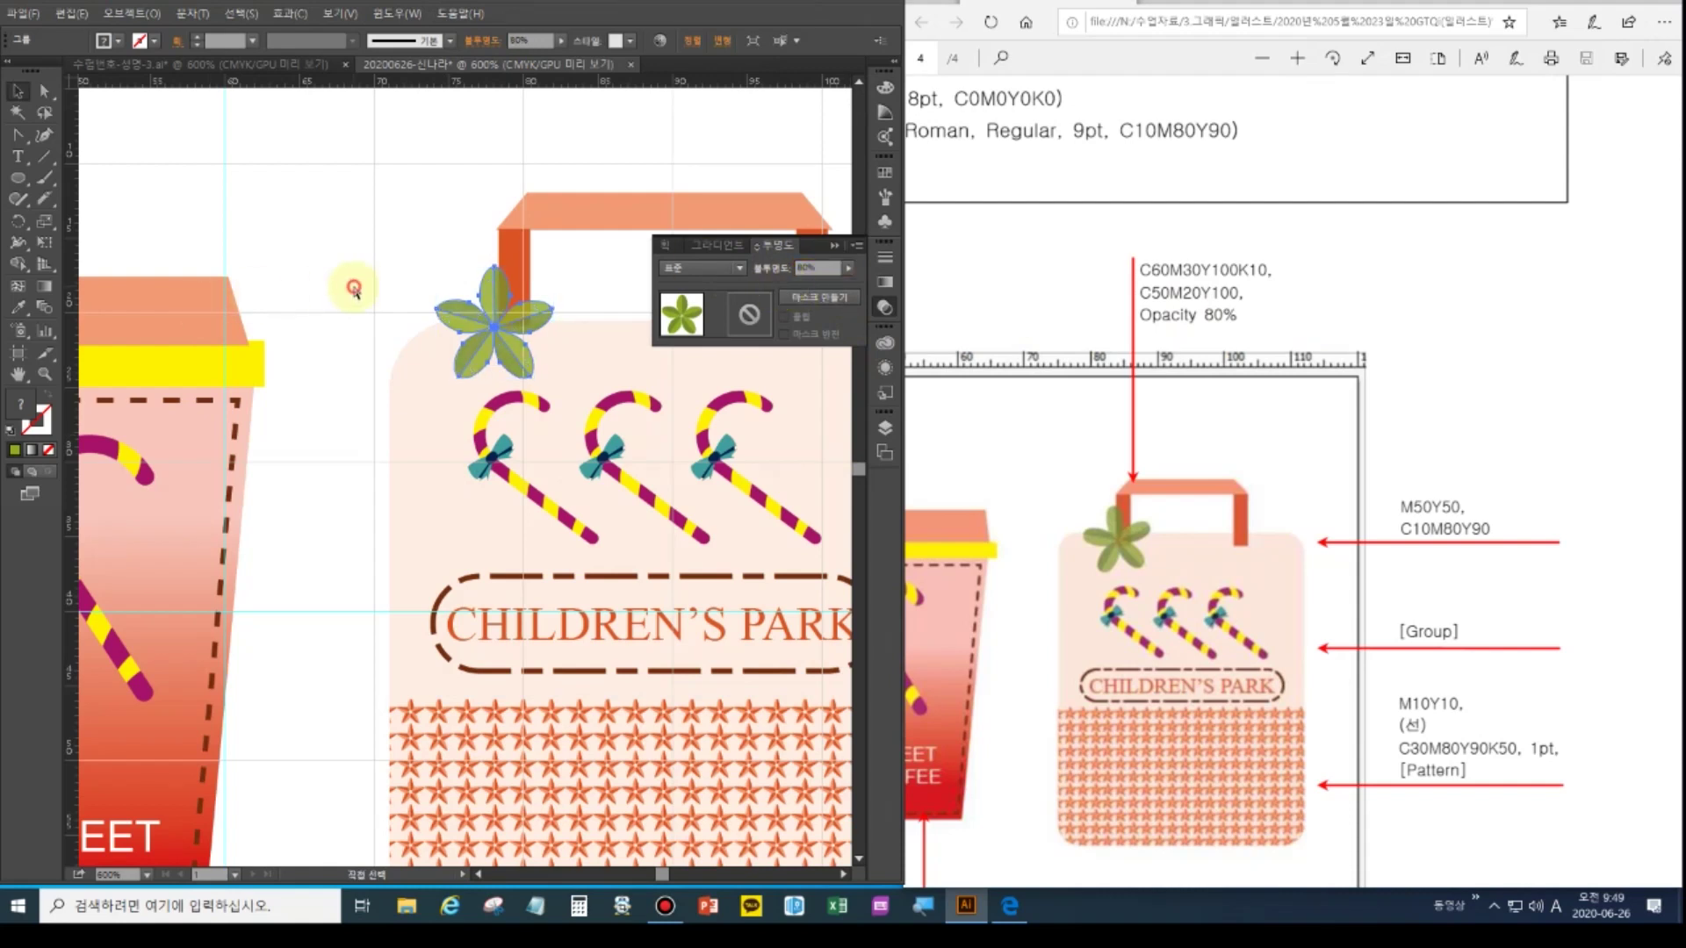
click(350, 283)
double_click(18, 376)
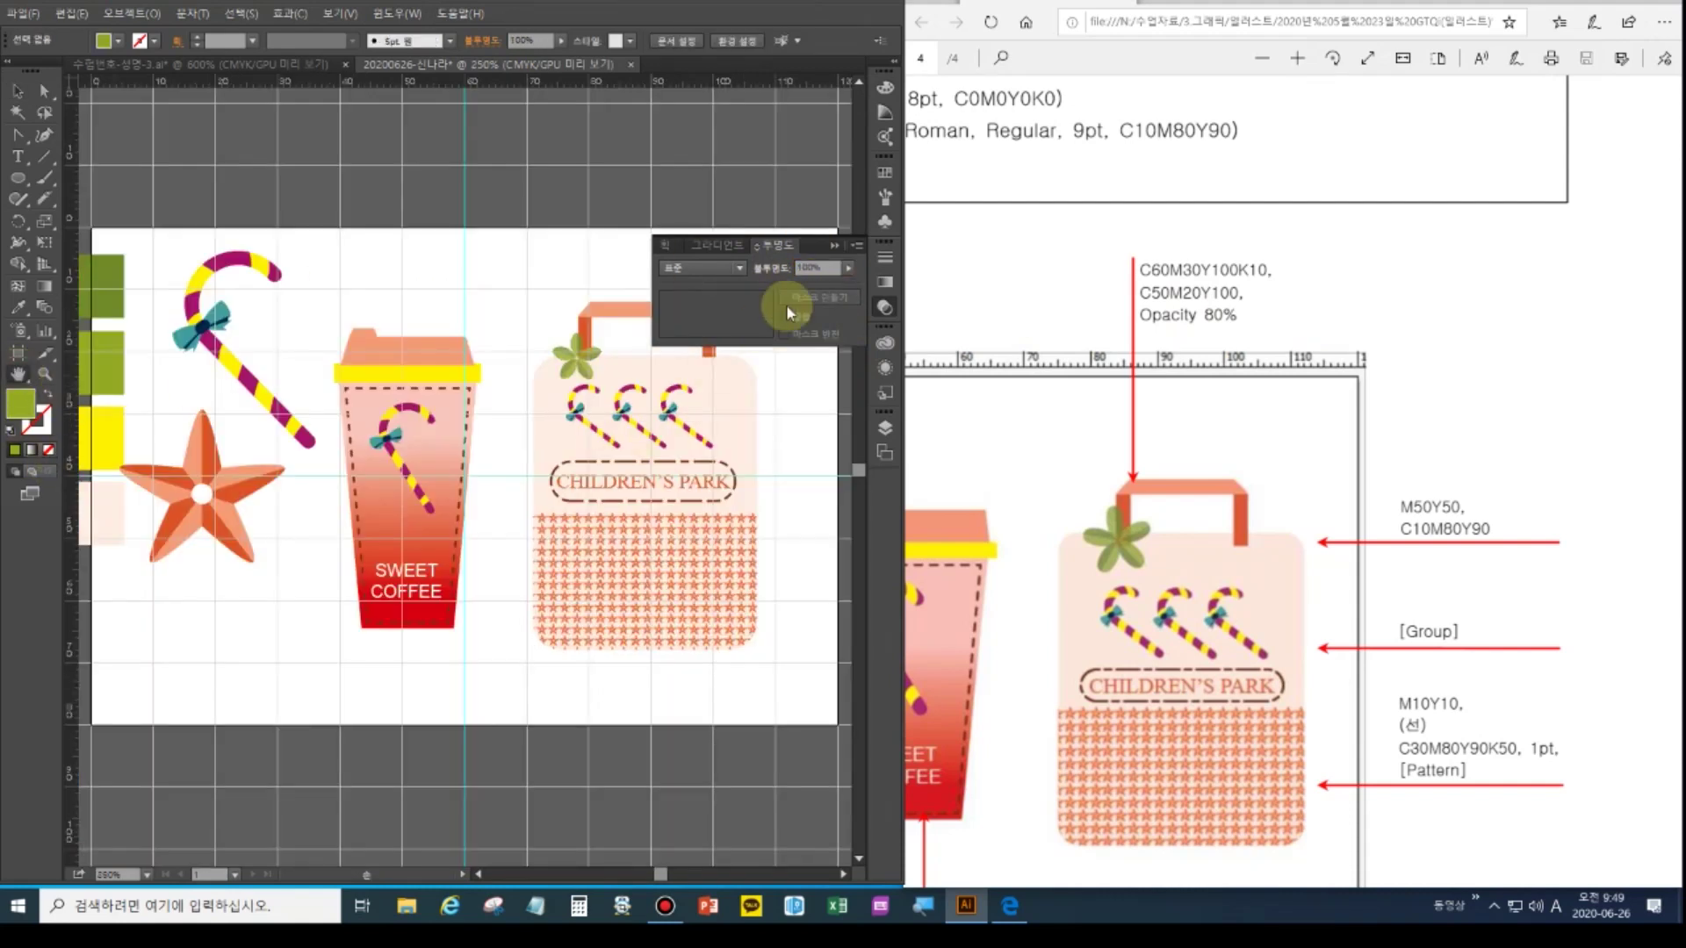
click(832, 249)
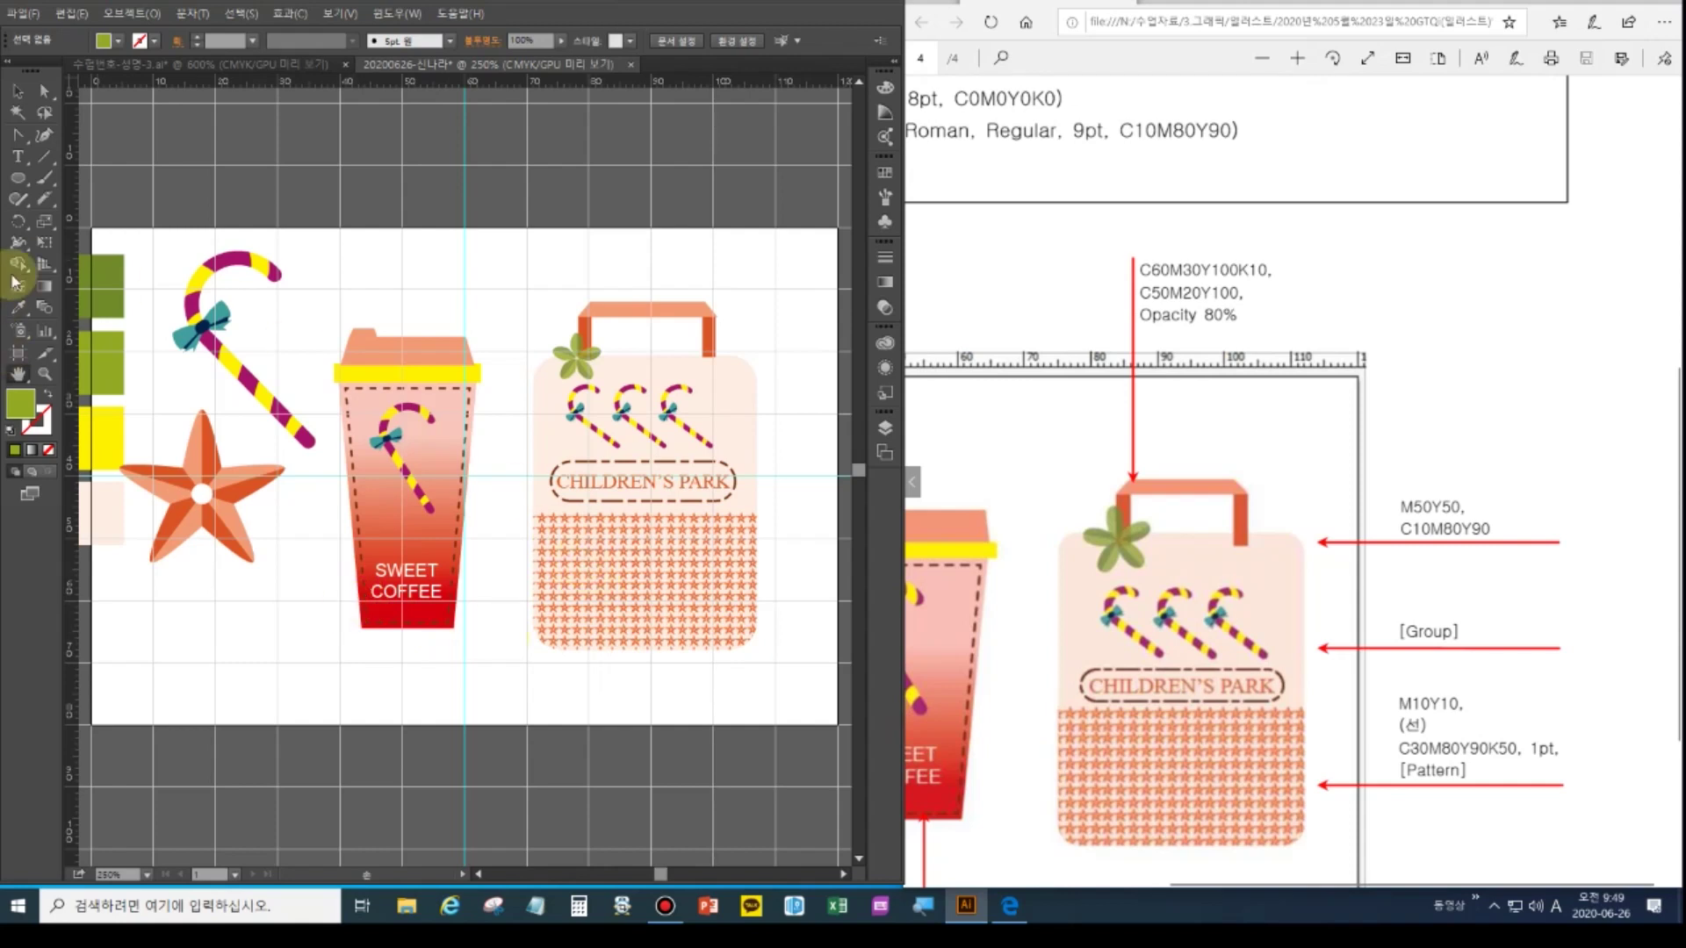
Delete the column of colour sample squares along the artboard's left edge and save the document
click(13, 90)
drag(104, 226, 103, 555)
key(Delete)
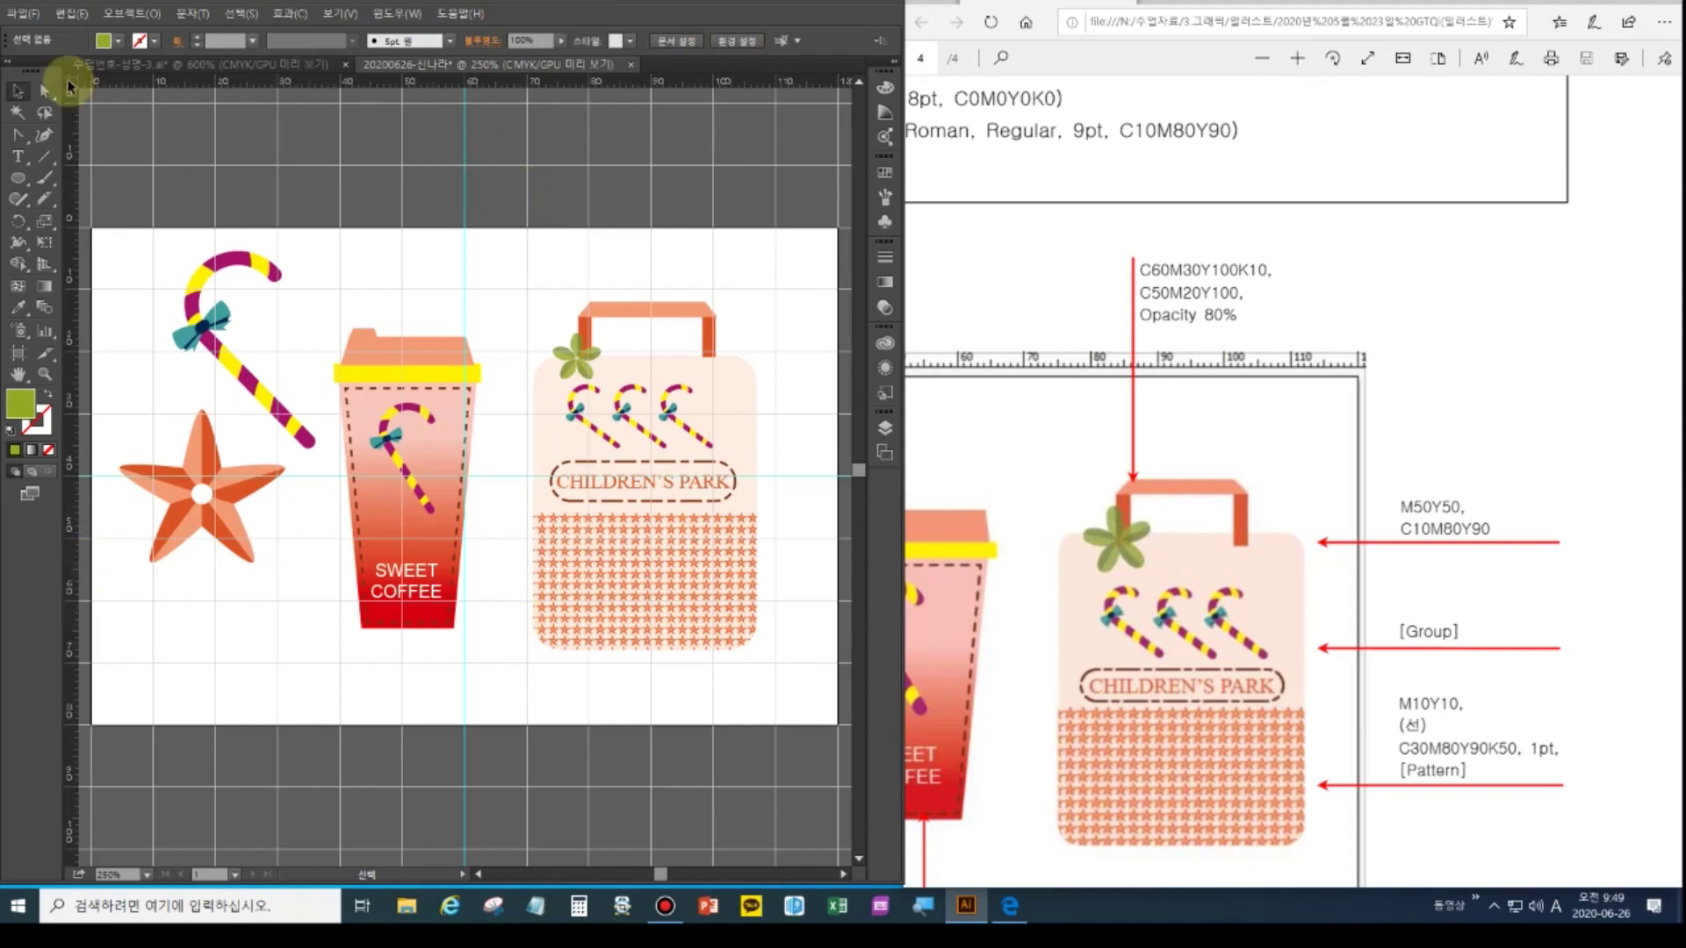
click(26, 13)
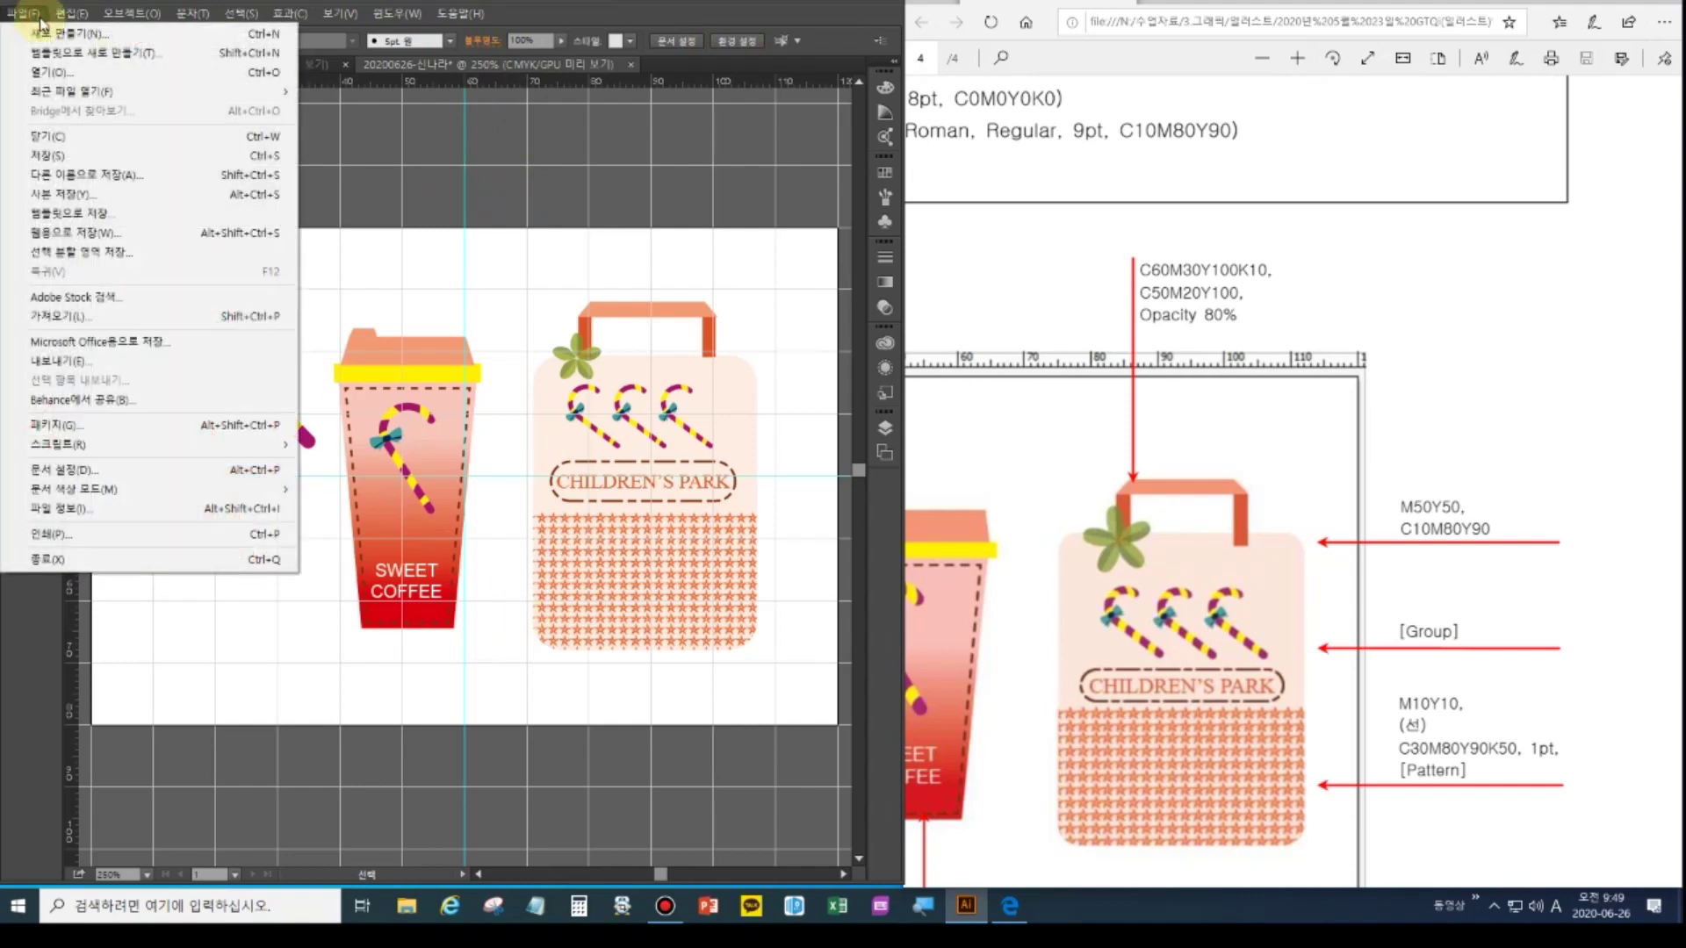
click(94, 158)
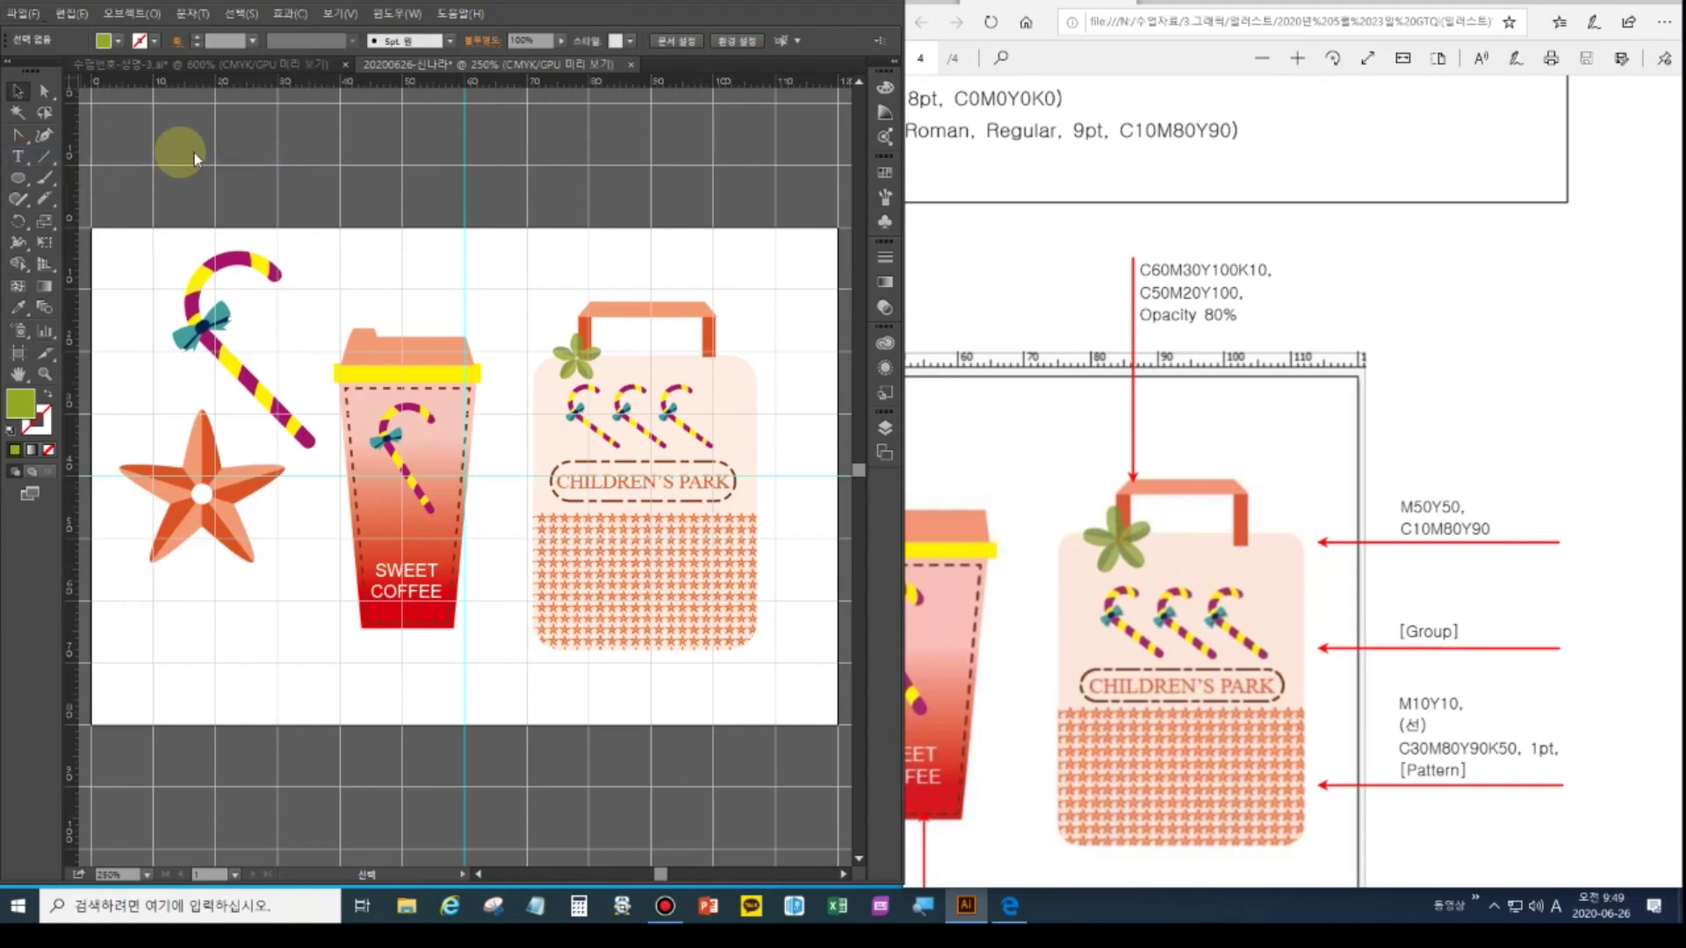